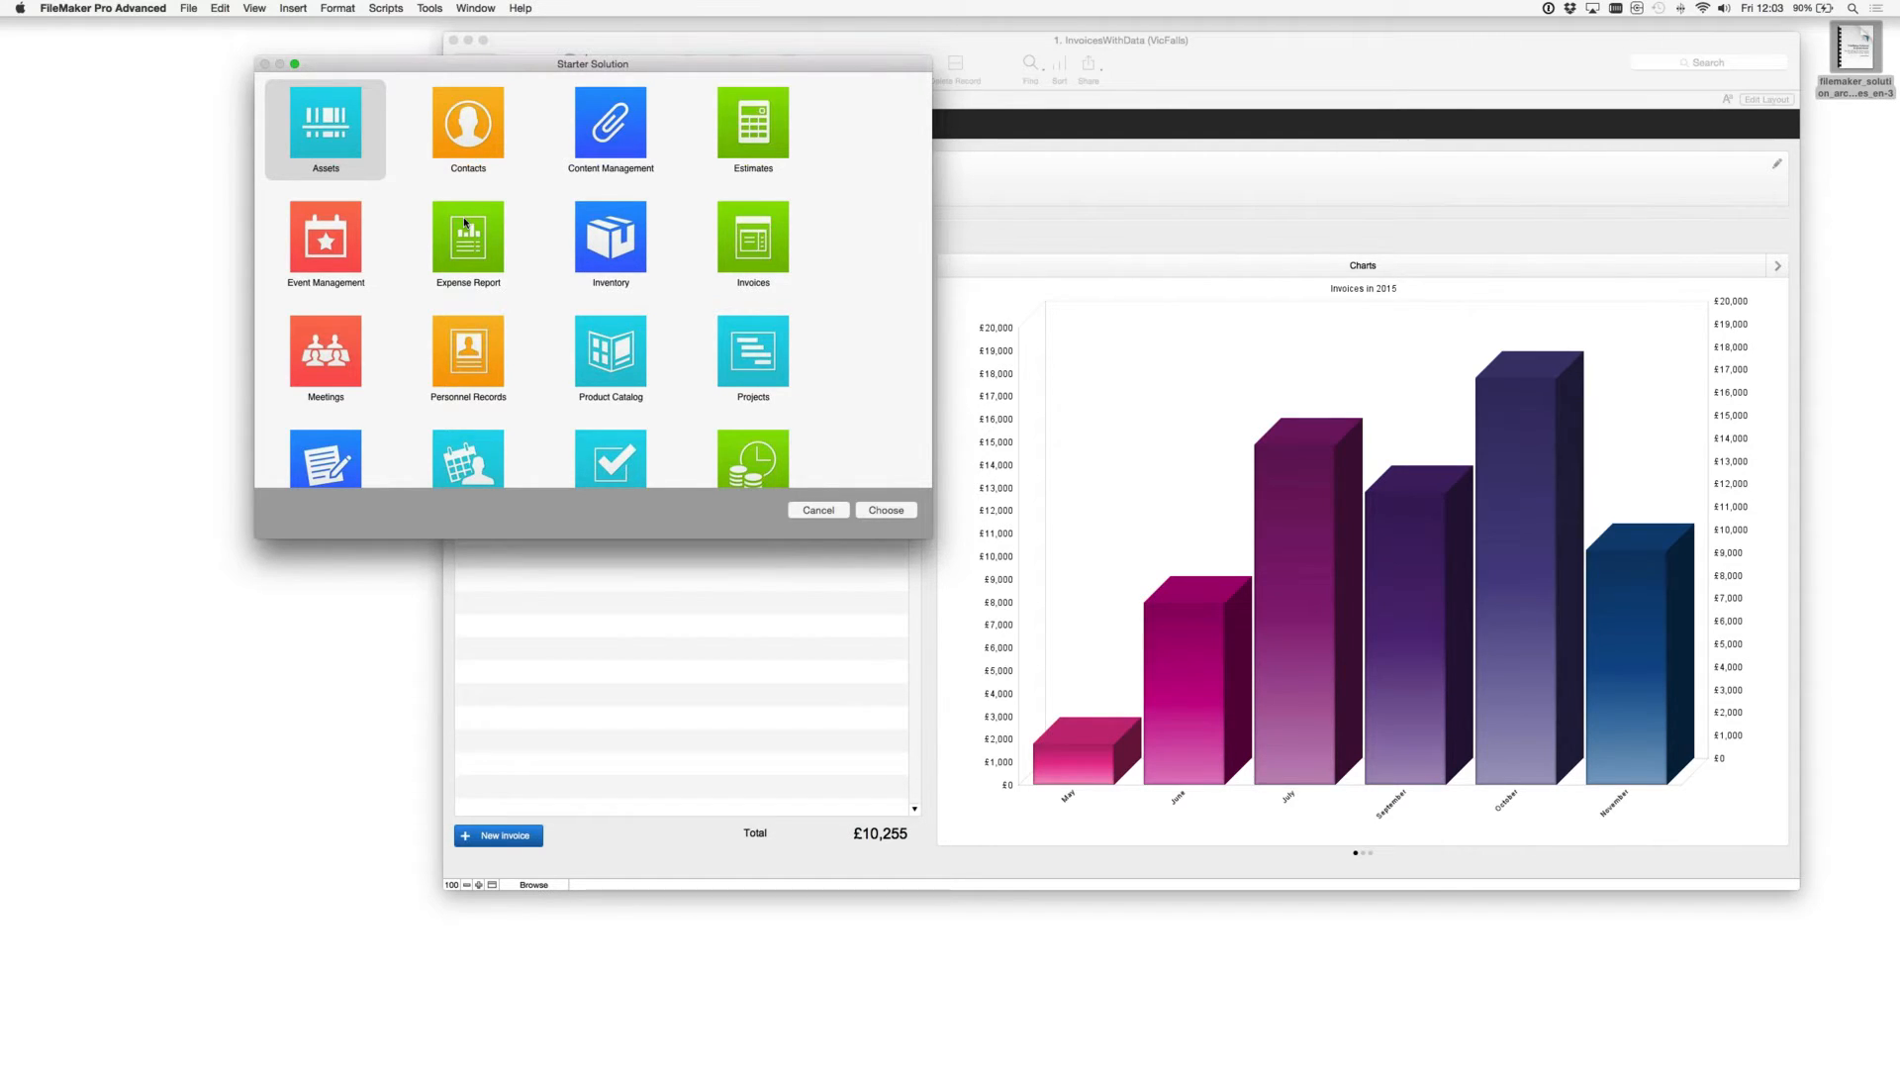
# - Create a solution from the Invoices starter solution, saving it on the Desktop as Invoices
pyautogui.click(760, 247)
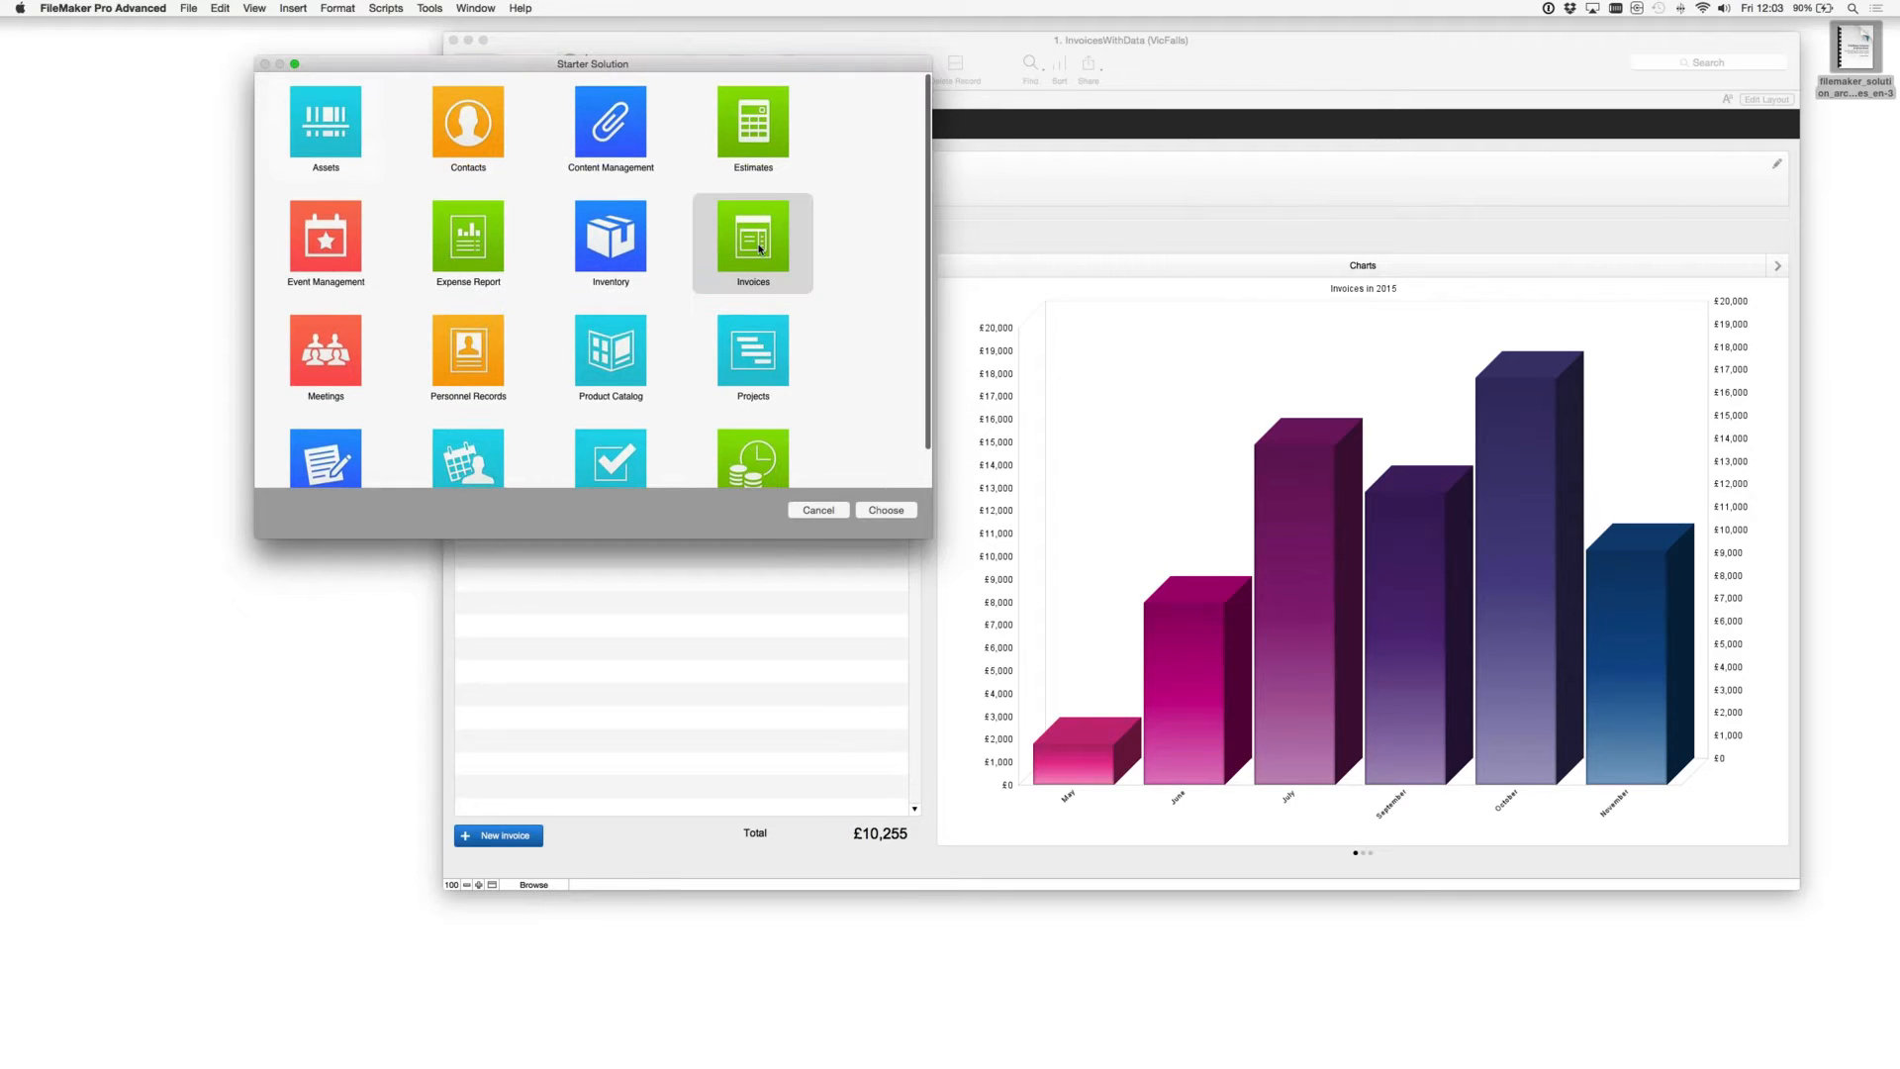
pyautogui.click(859, 515)
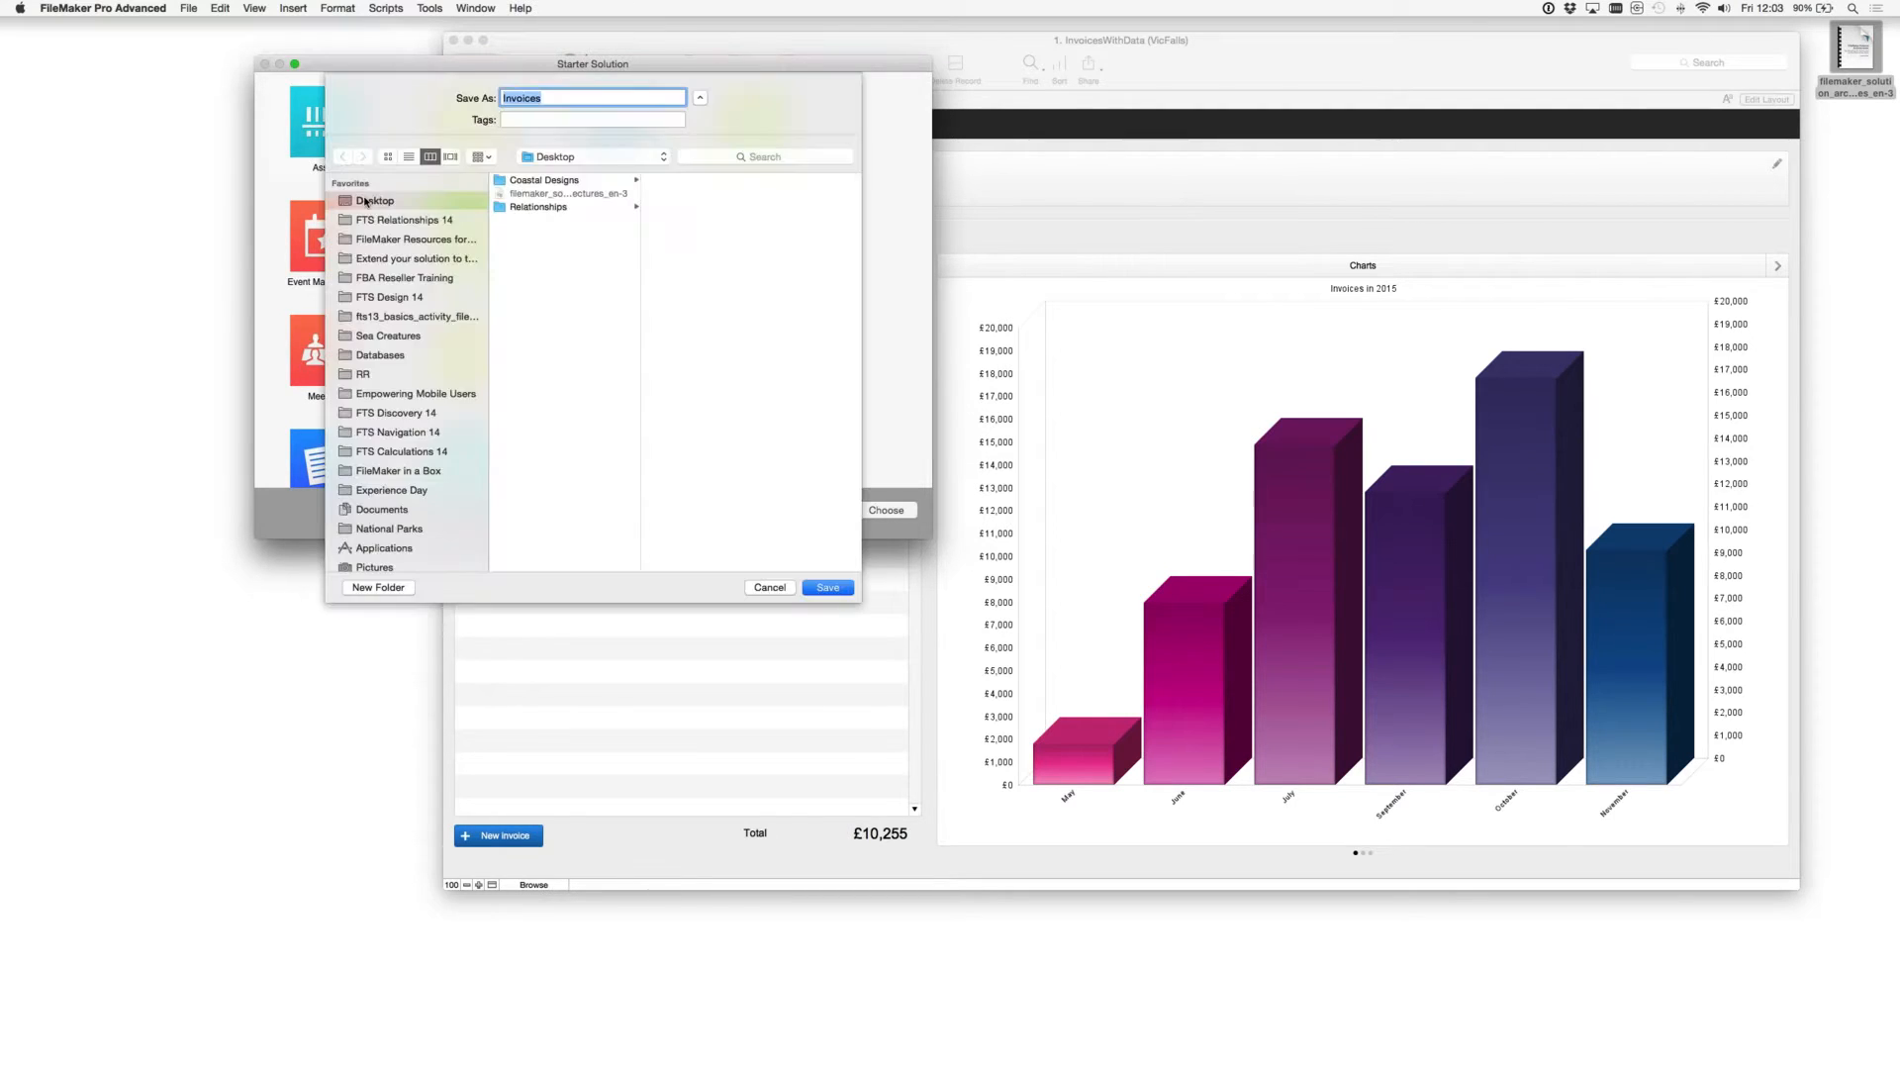
pyautogui.click(828, 588)
pyautogui.moveTo(419, 37); pyautogui.dragTo(477, 100)
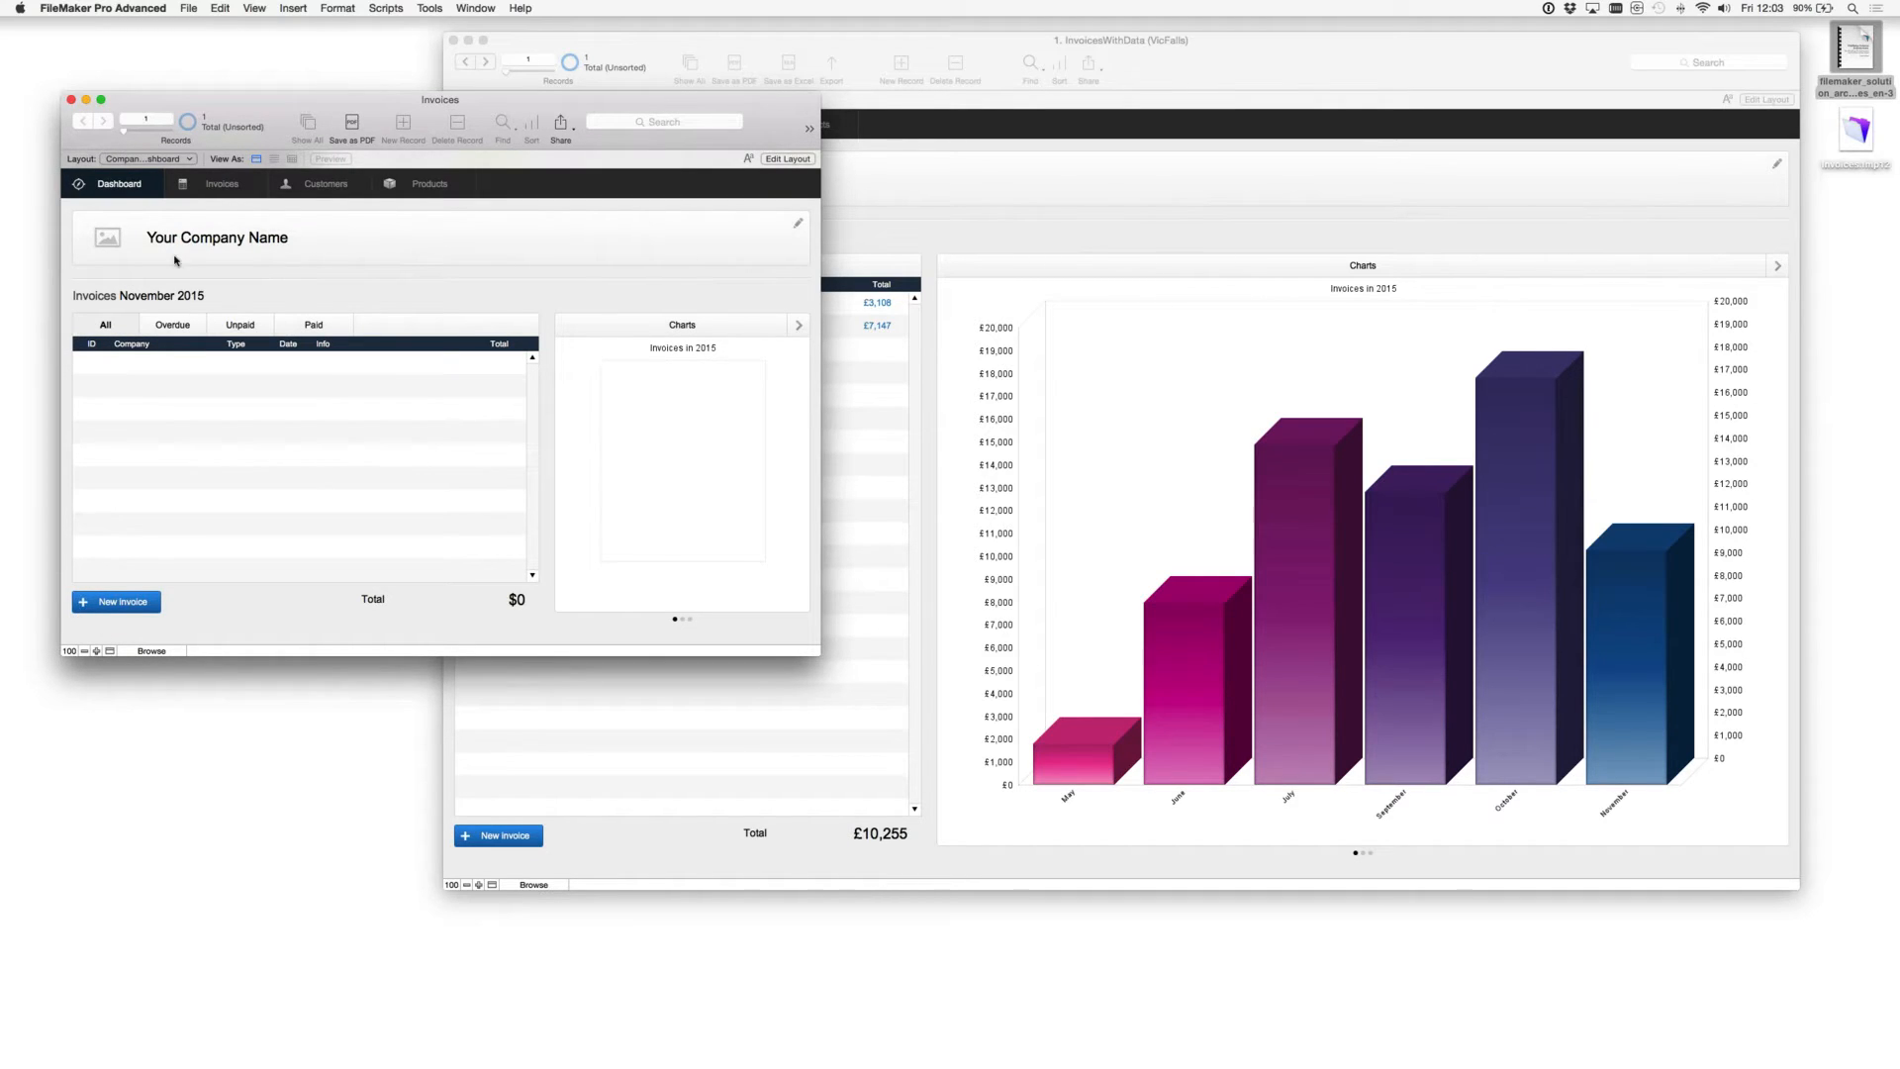
# - Look through the blank solution's company details, Invoices, Customers and Products areas, and close its window
pyautogui.click(297, 242)
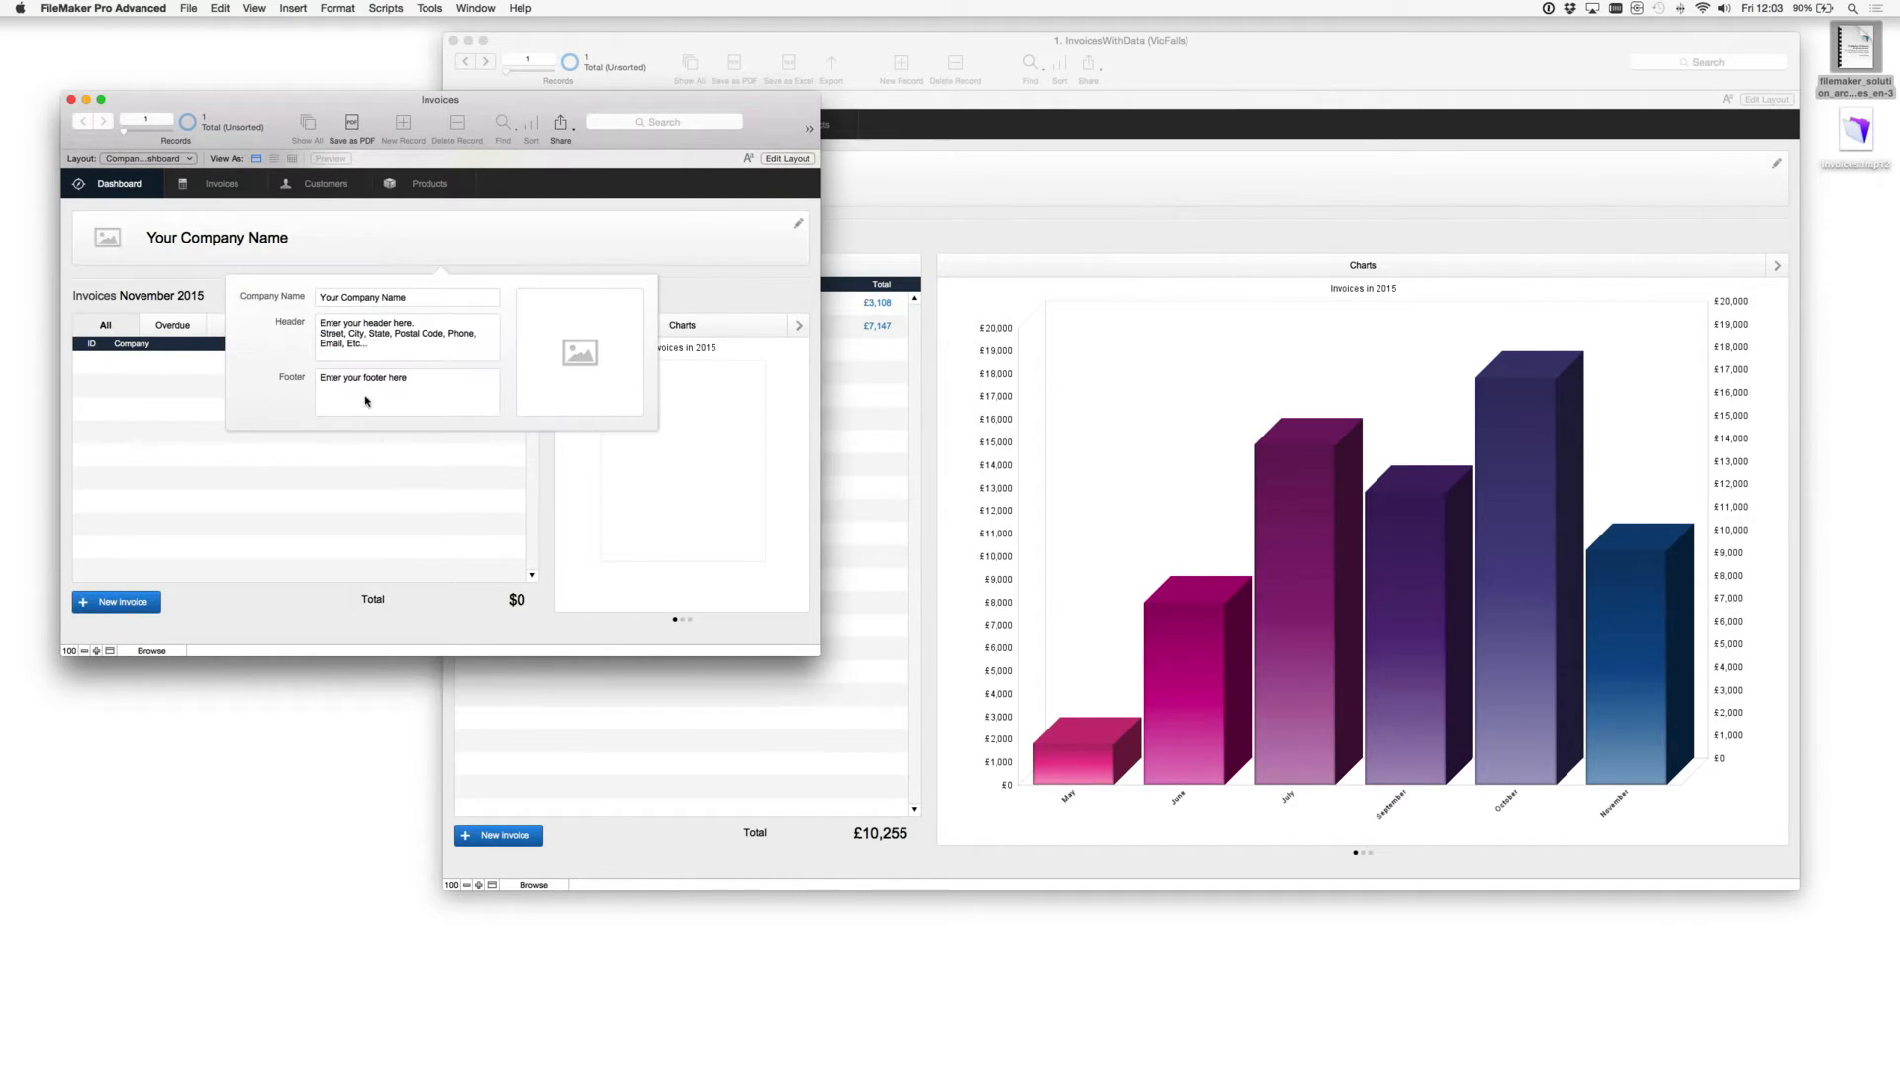
pyautogui.click(217, 192)
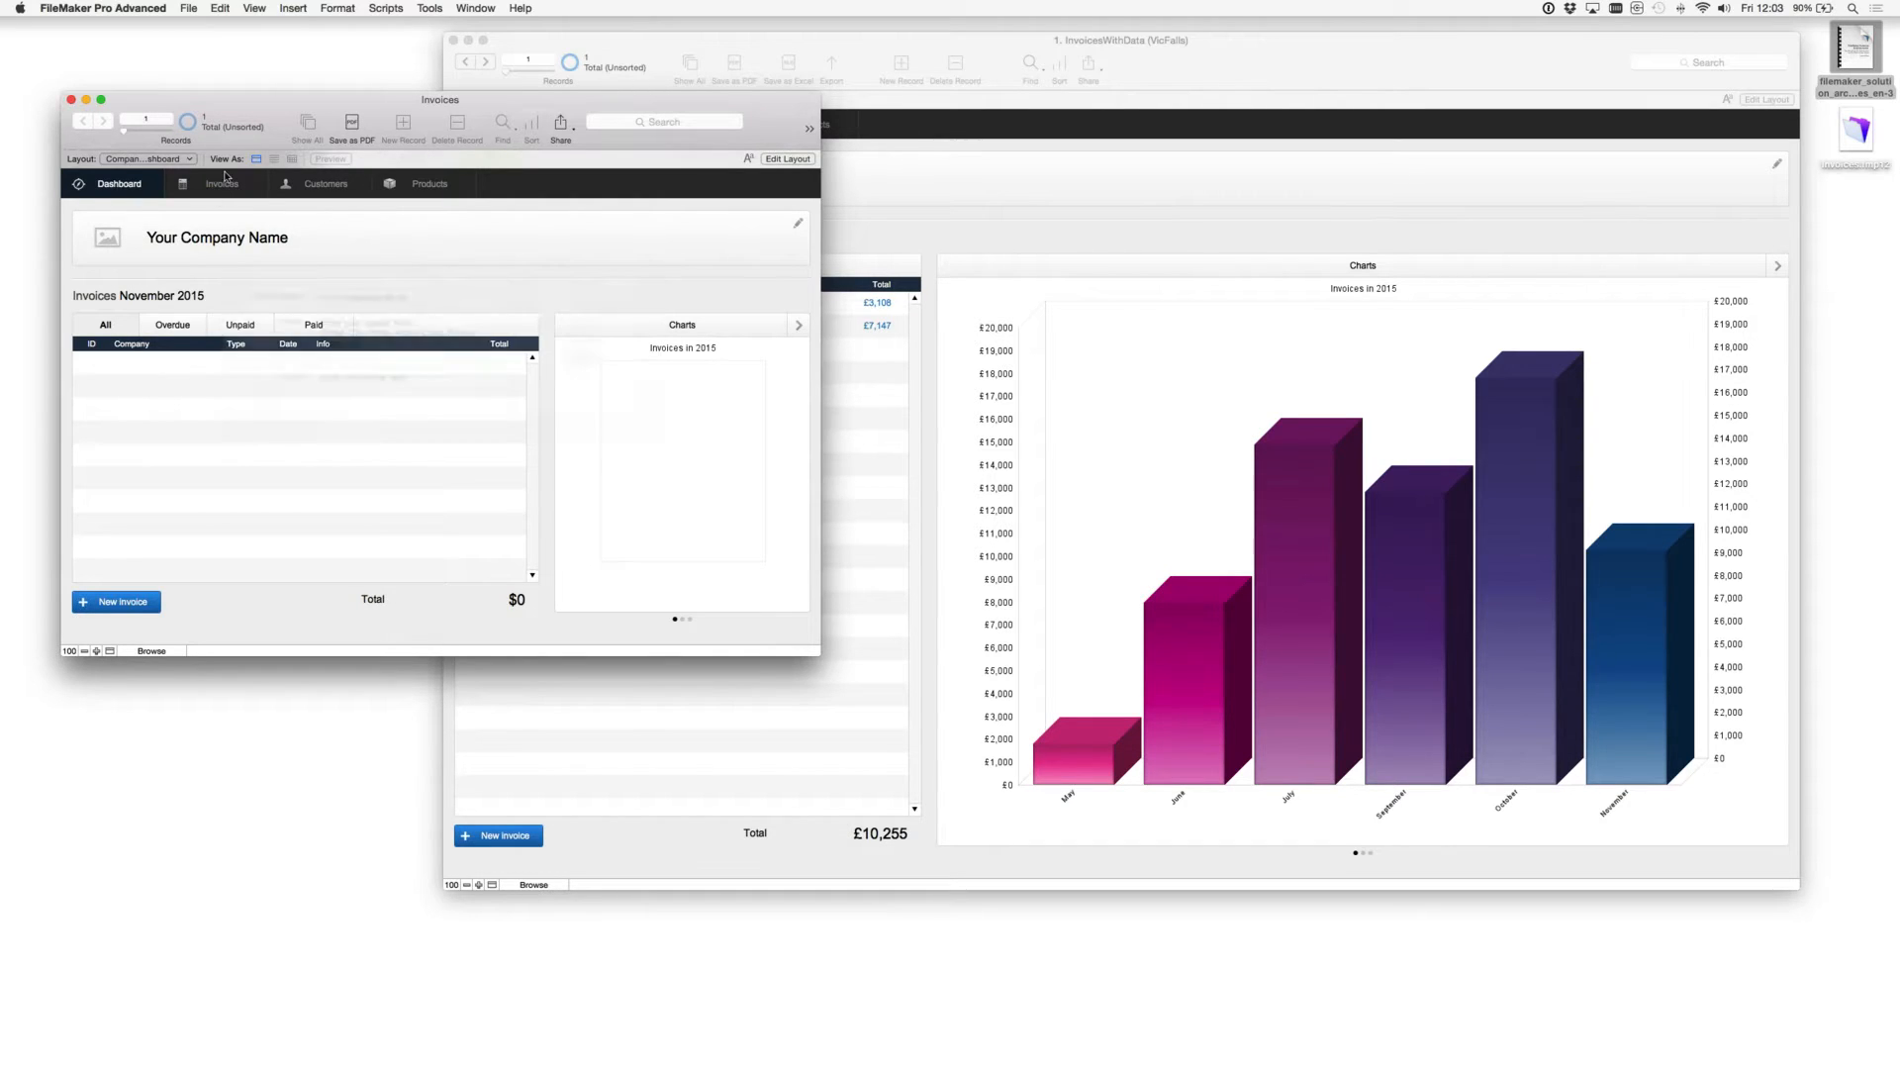
pyautogui.click(218, 185)
pyautogui.click(322, 185)
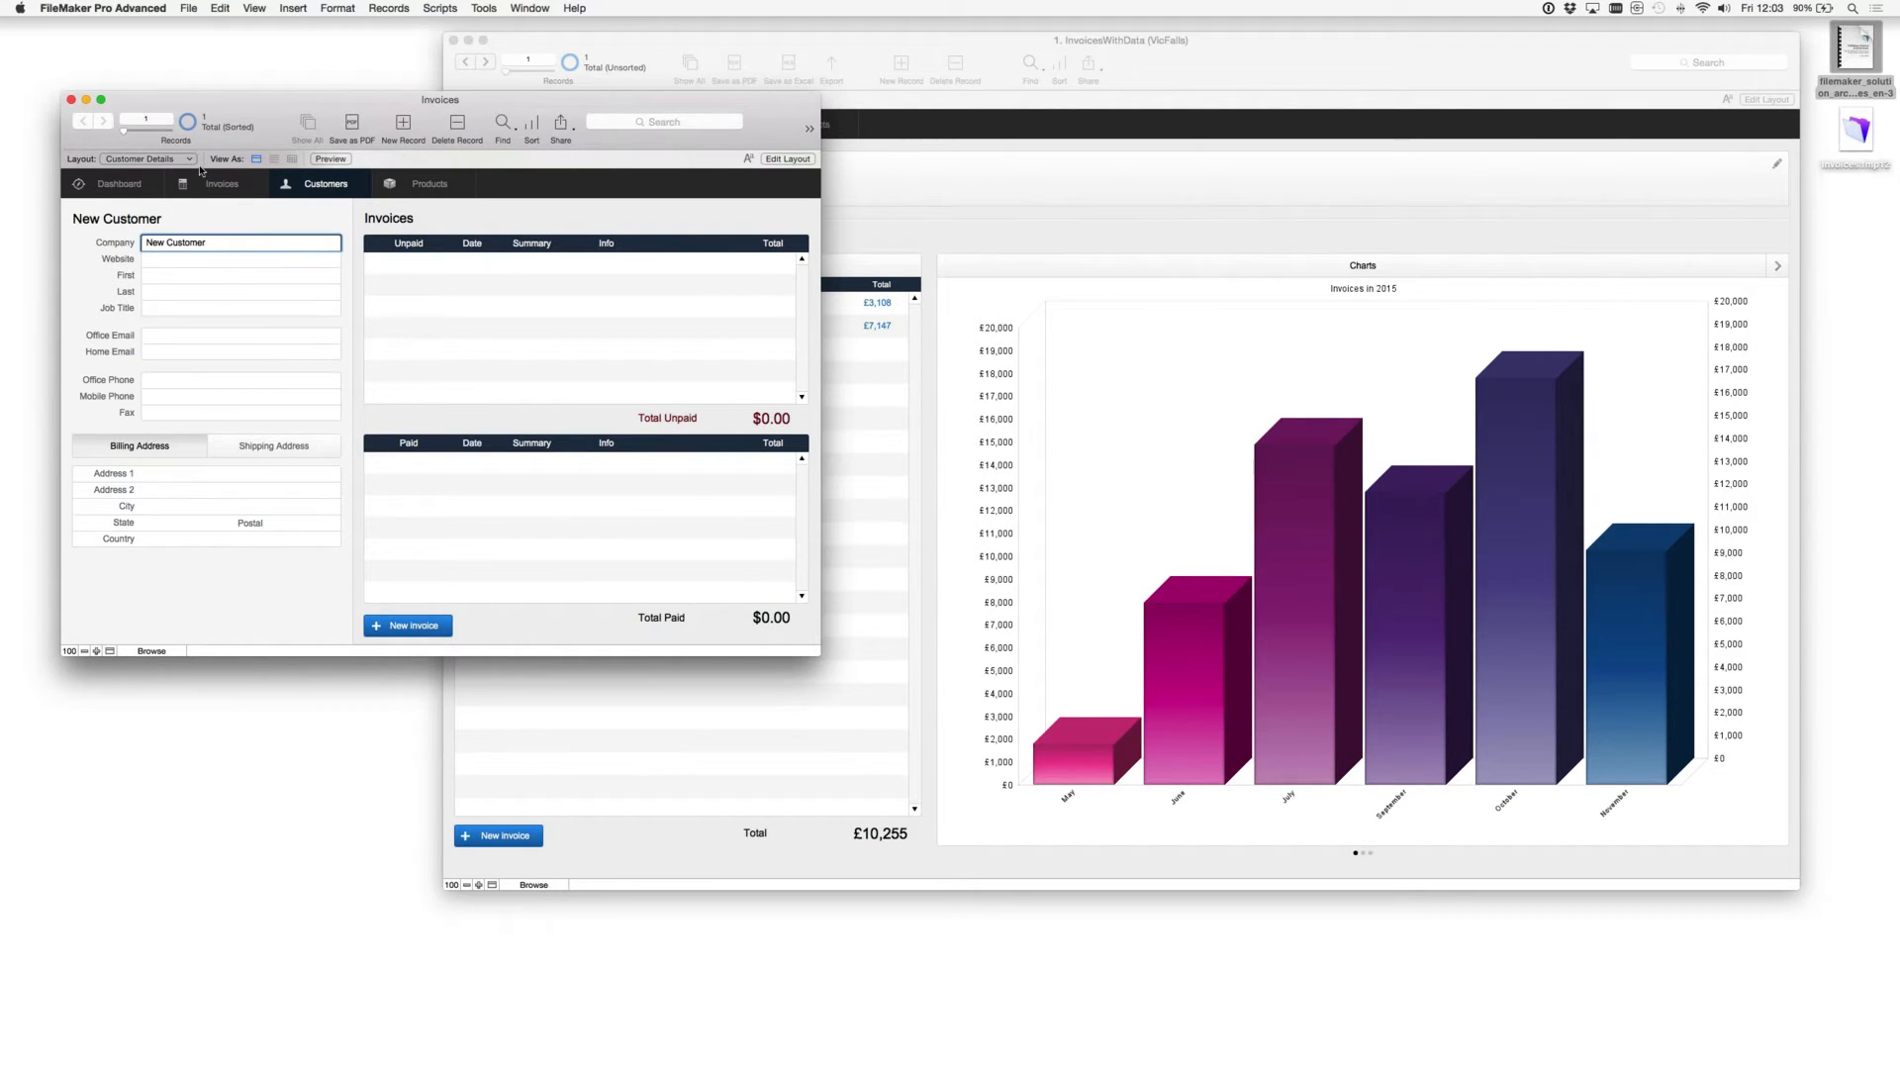
pyautogui.click(436, 190)
pyautogui.click(403, 123)
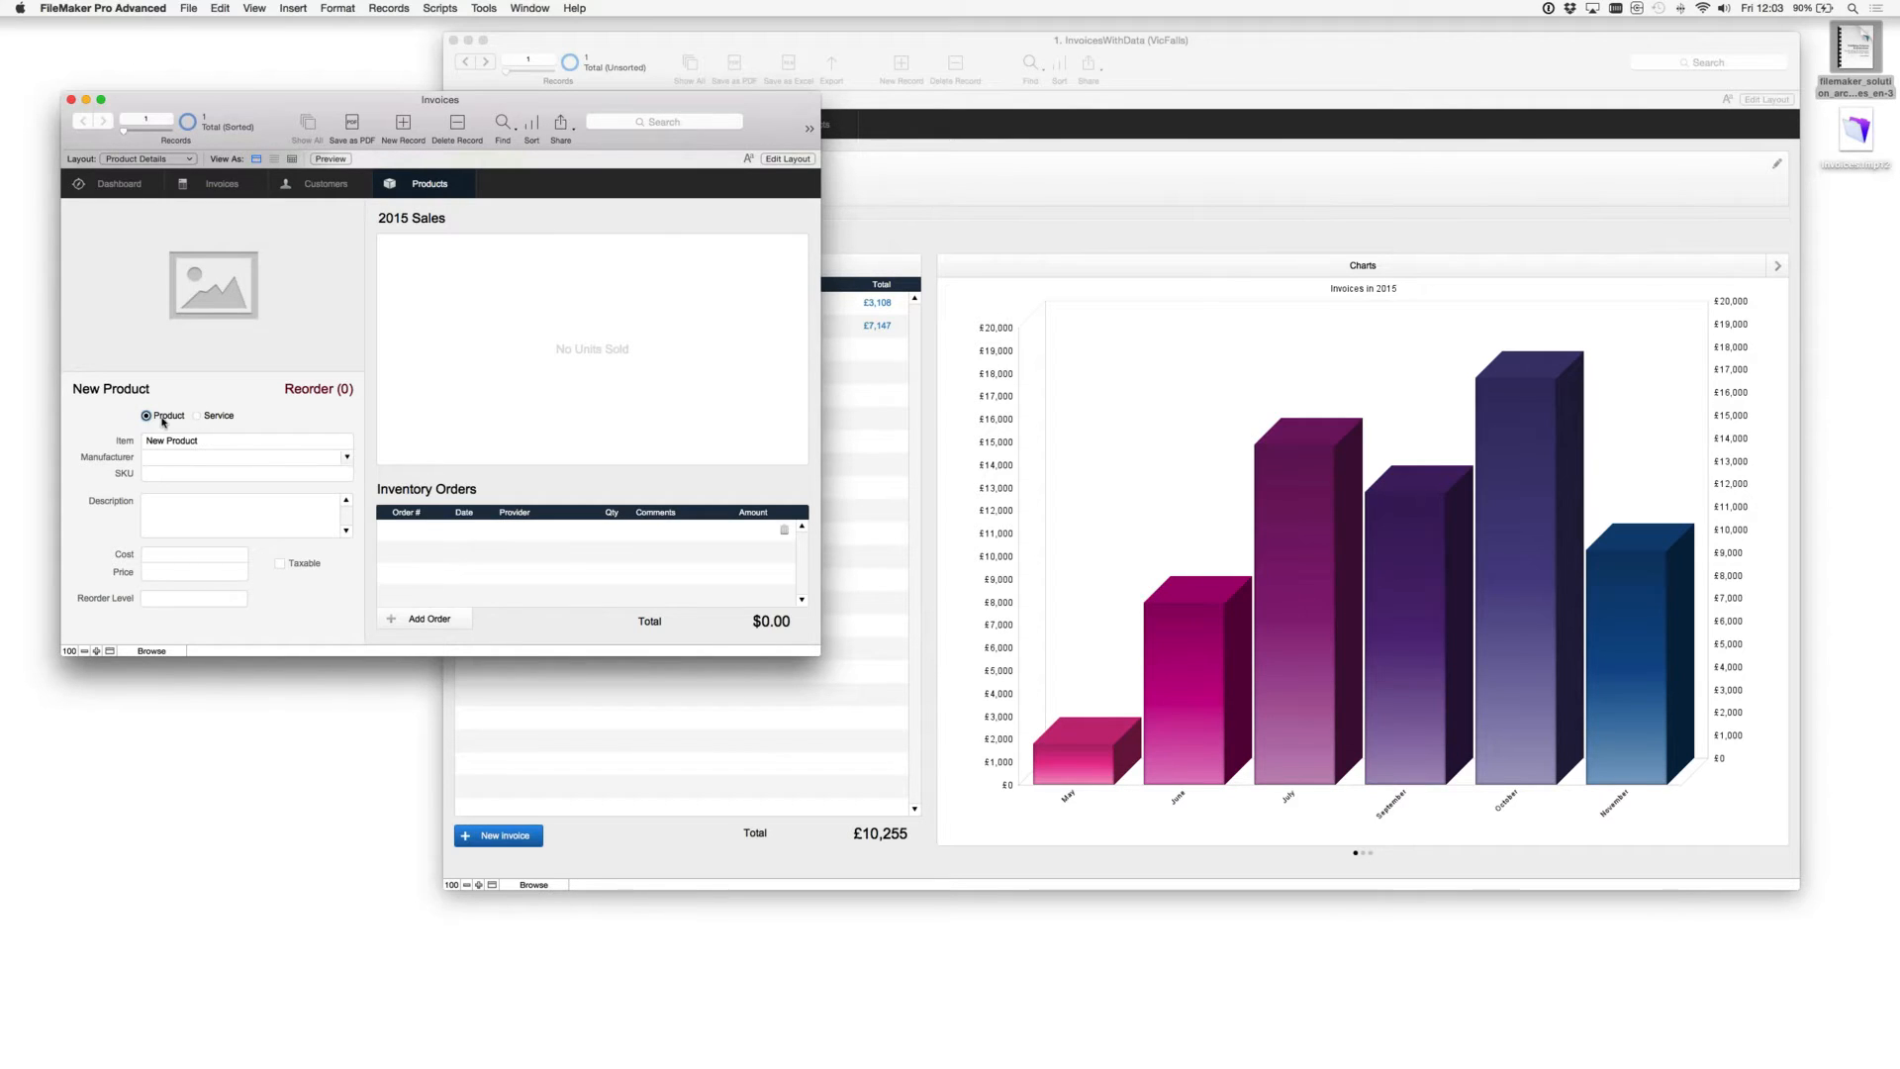
pyautogui.click(226, 188)
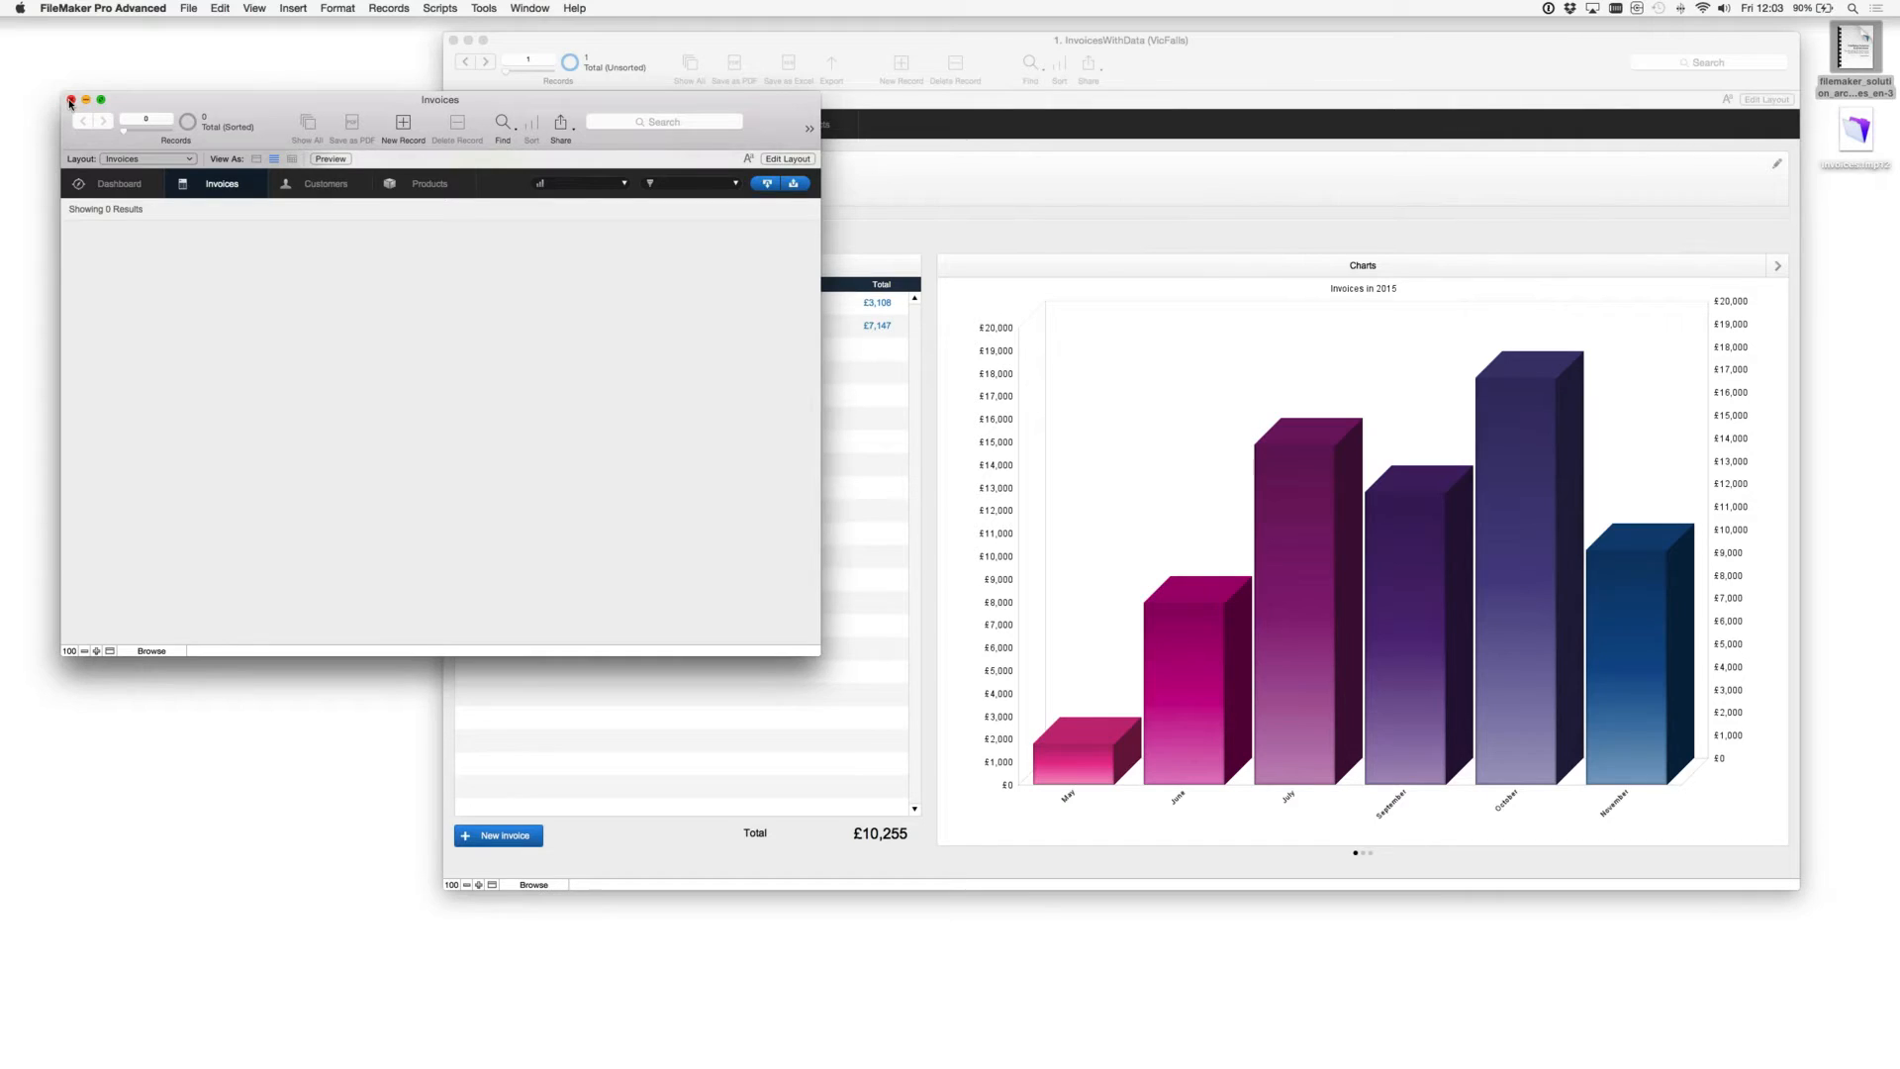
pyautogui.click(70, 100)
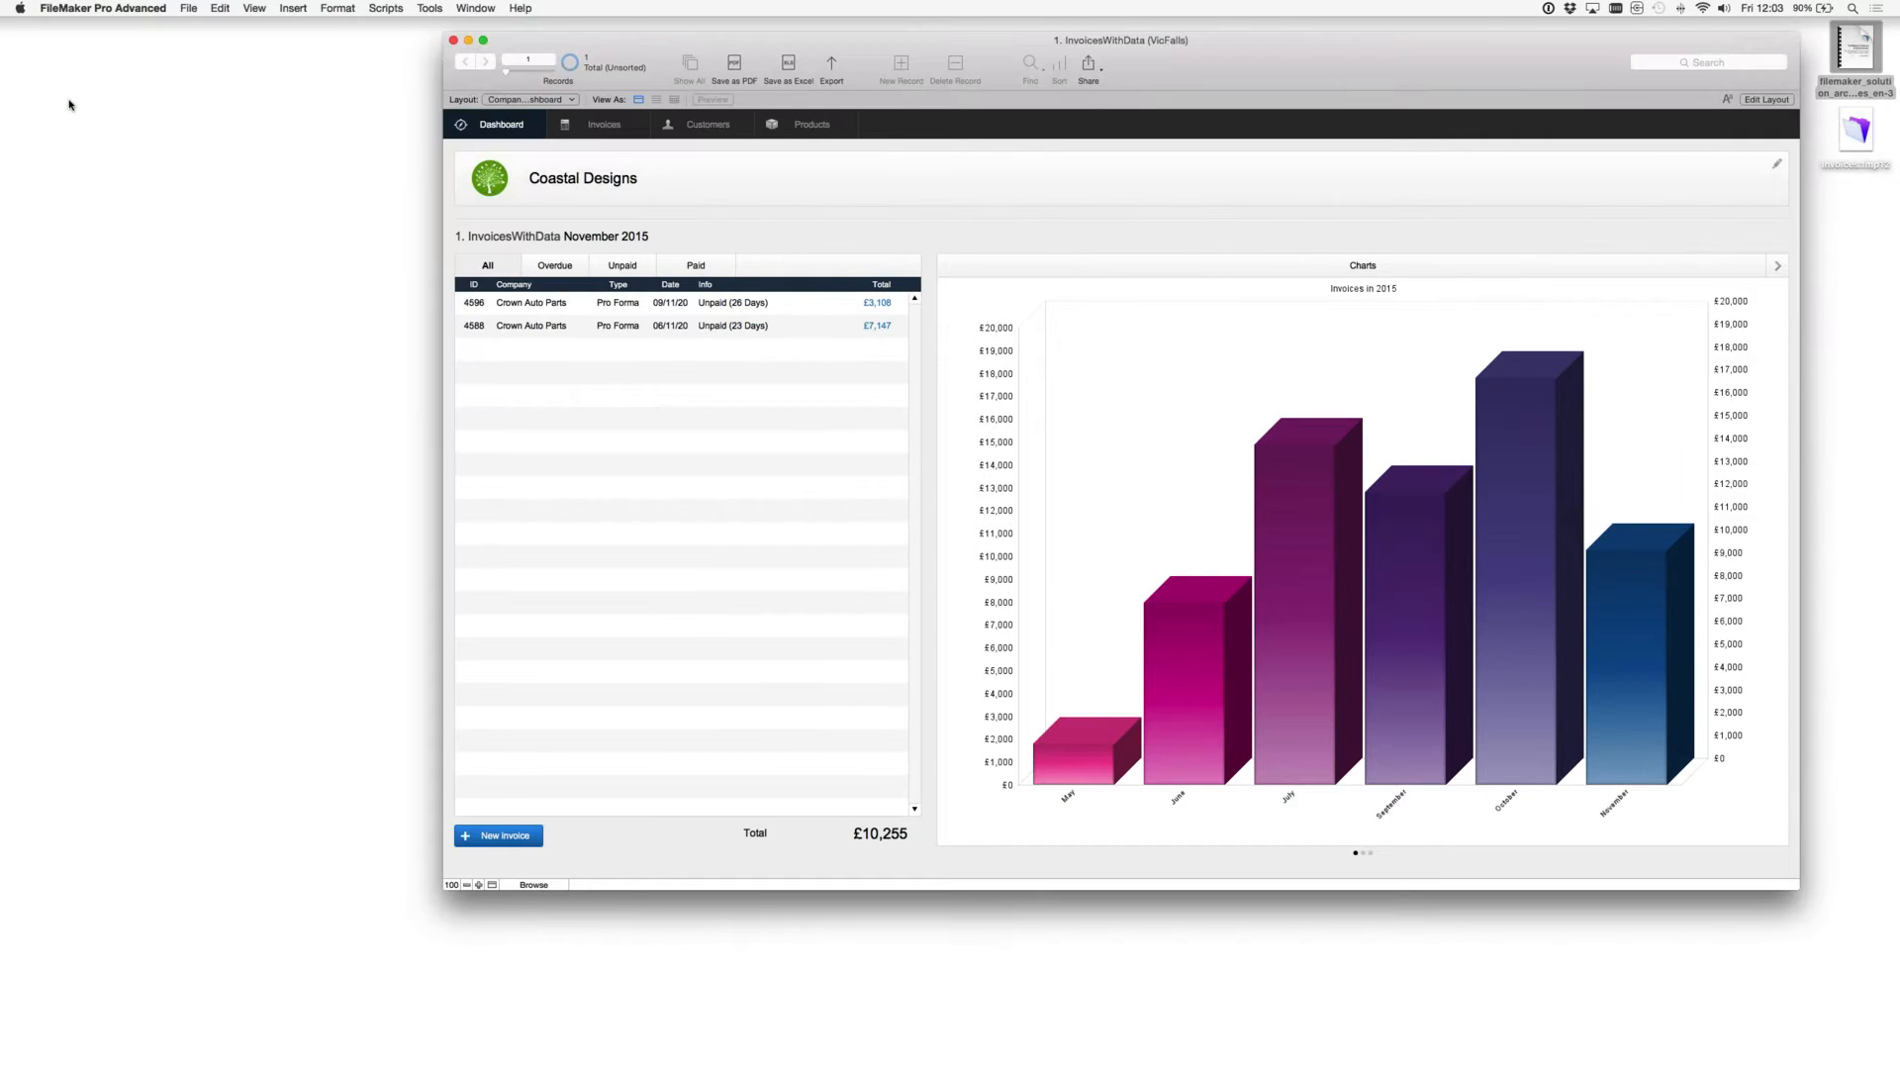
# - View the company details pop-up for Coastal Designs on the InvoicesWithData dashboard and close it
pyautogui.moveTo(756, 48); pyautogui.dragTo(521, 41)
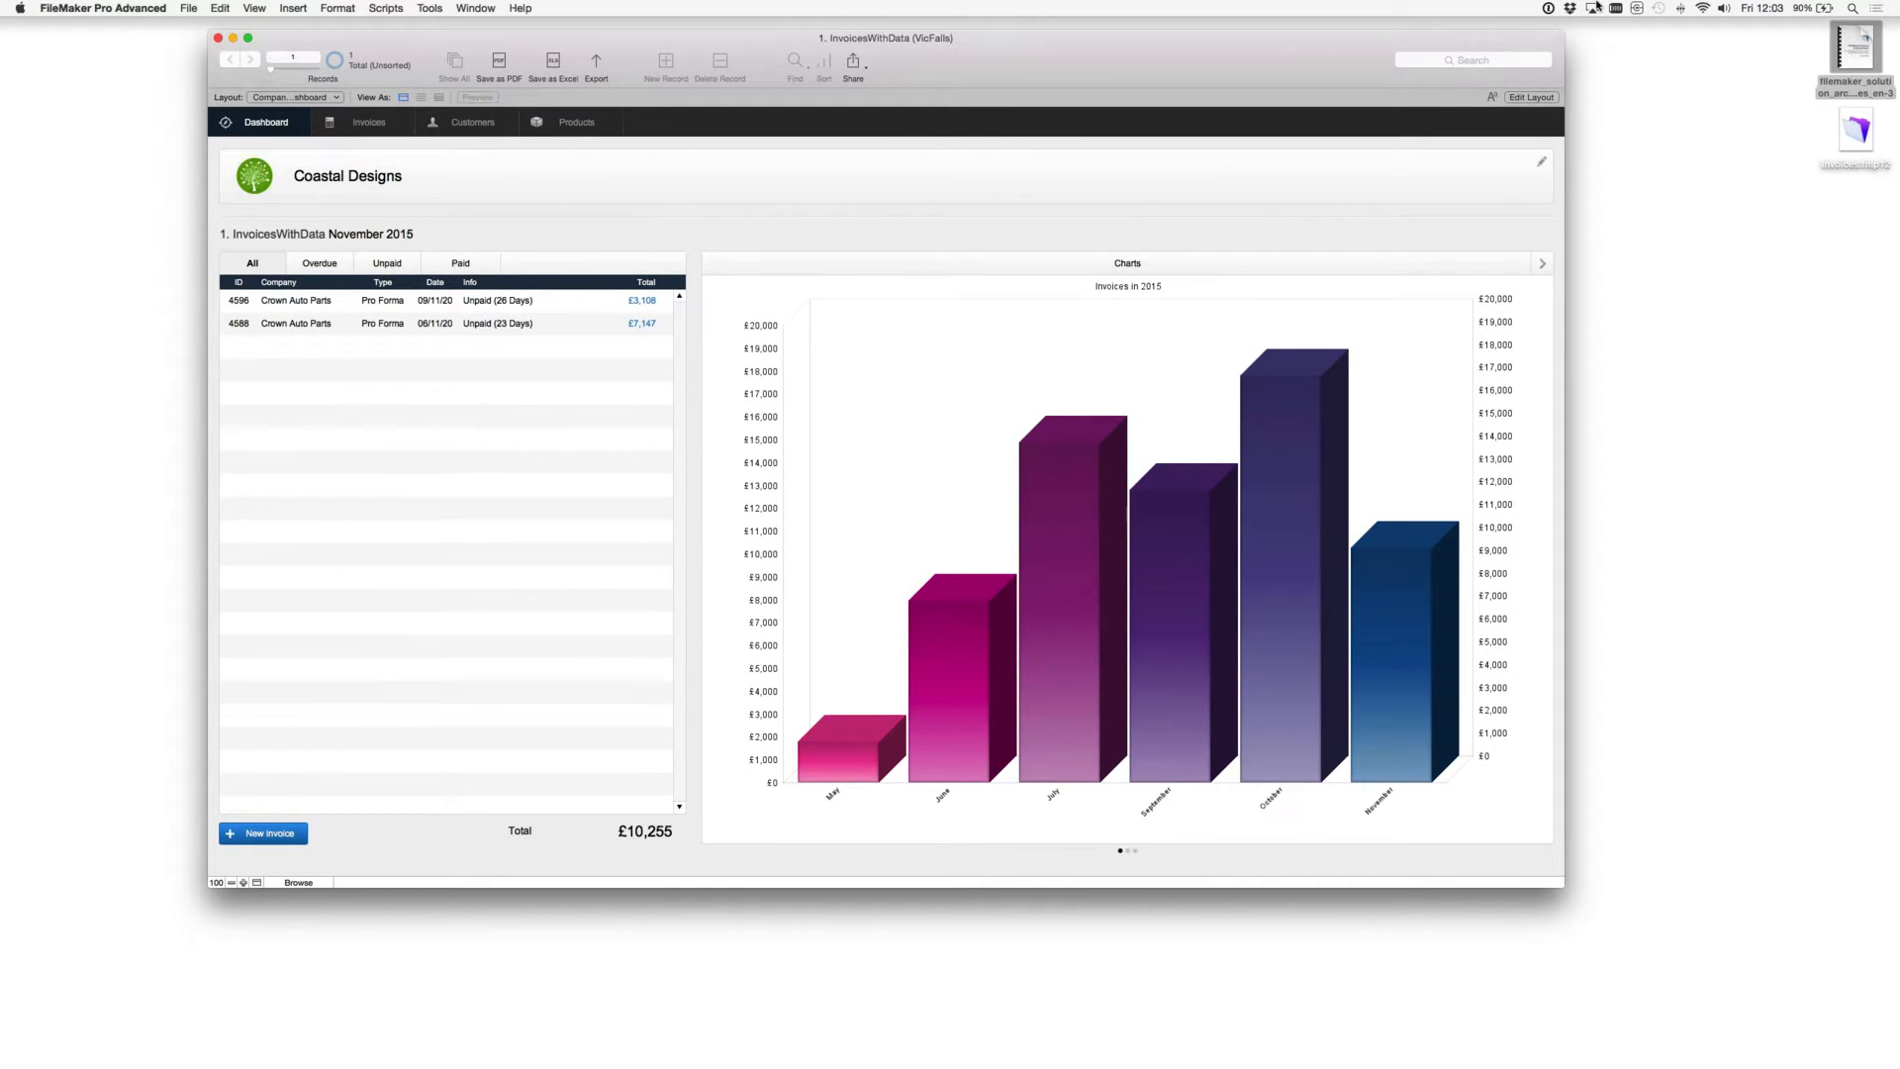
pyautogui.click(1594, 8)
pyautogui.click(475, 169)
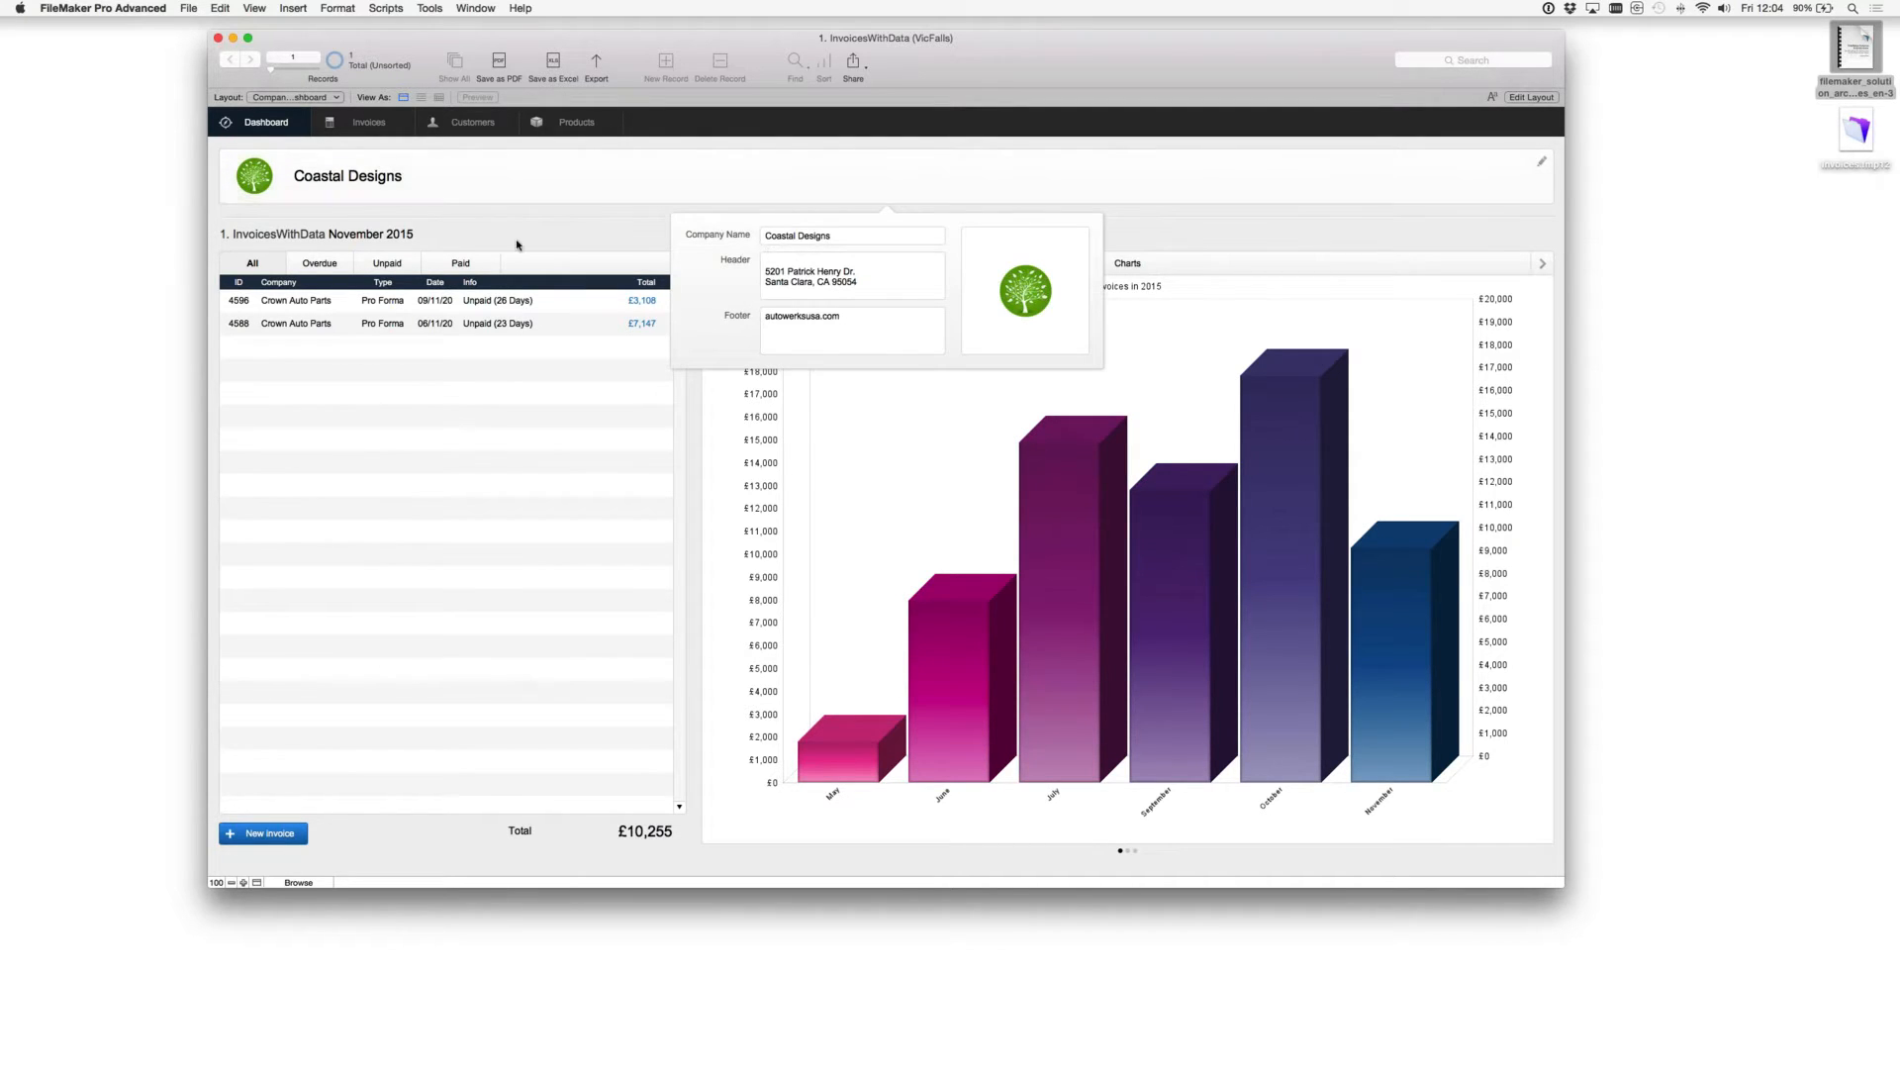
pyautogui.click(404, 258)
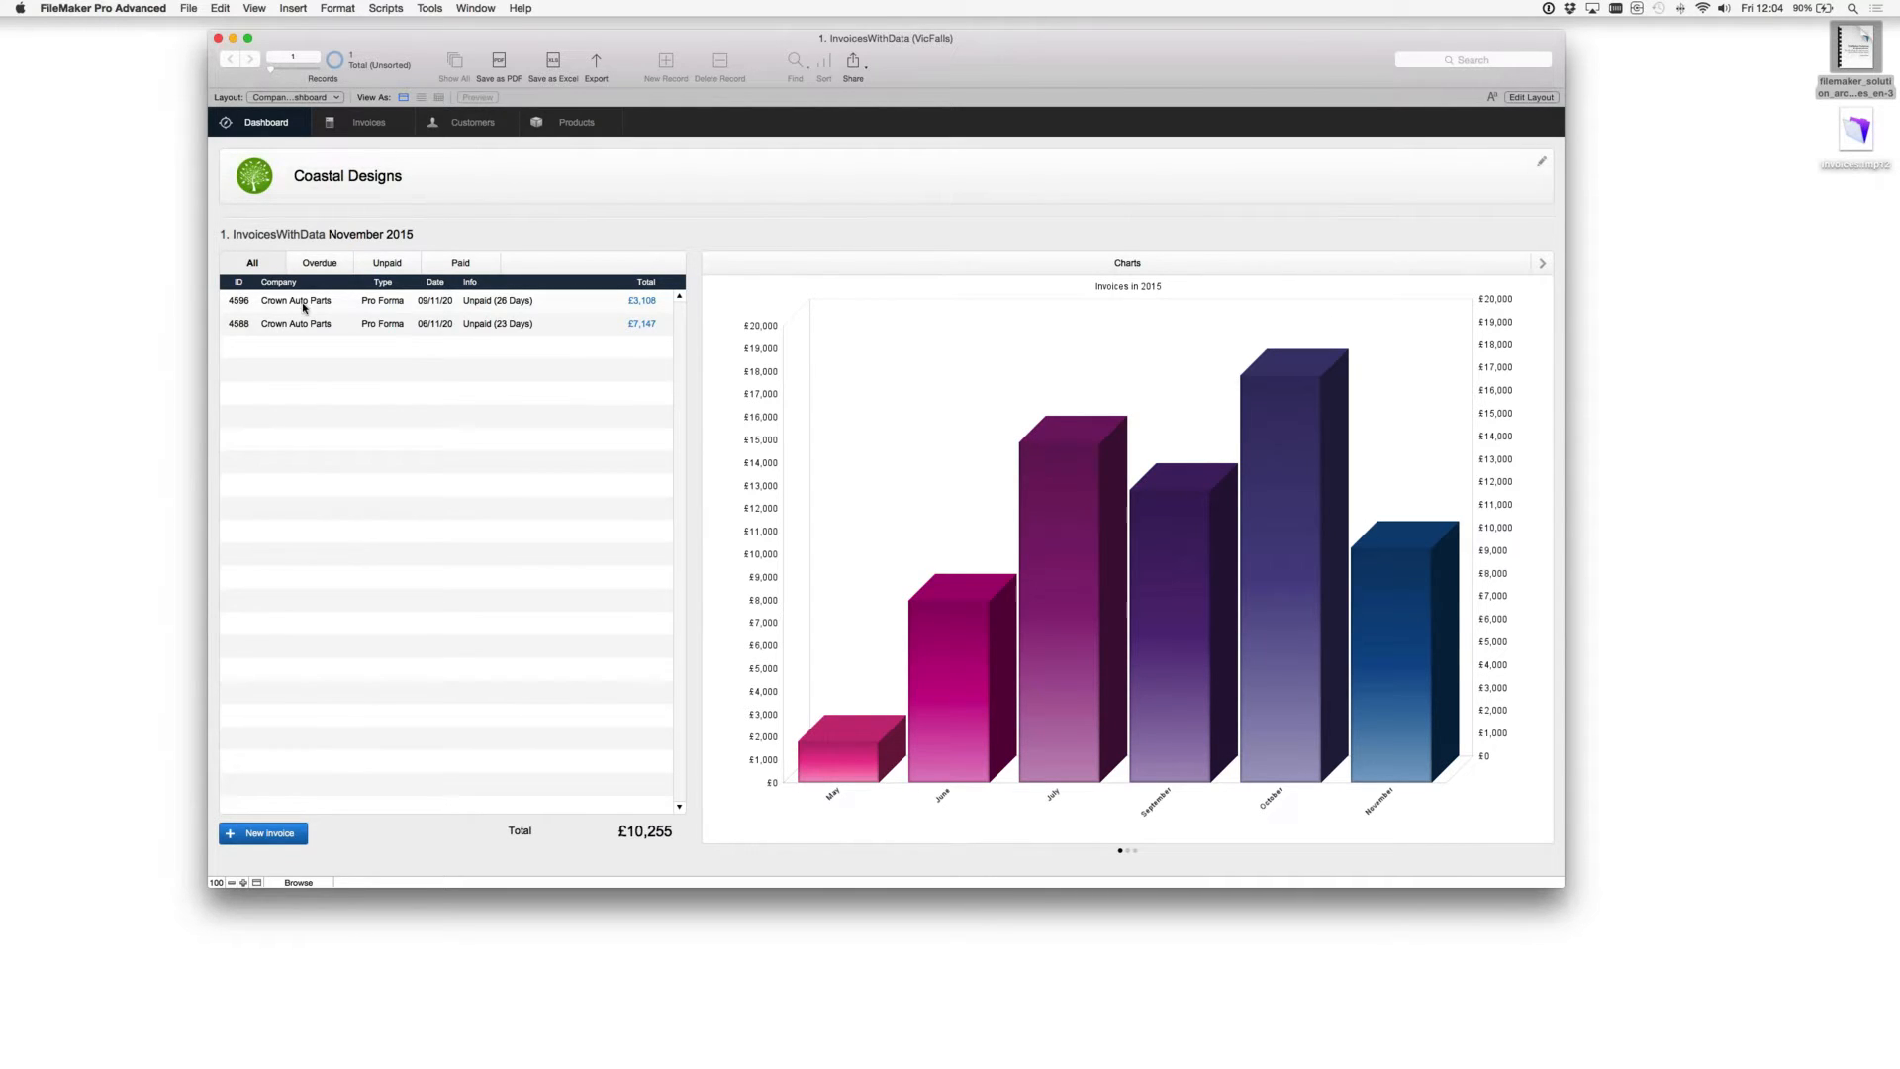
# - View the dashboard's invoices filtered by Unpaid and by Paid, and return the filter to All
pyautogui.click(384, 263)
pyautogui.click(472, 266)
pyautogui.click(384, 264)
pyautogui.click(265, 266)
# - Inspect the dashboard portal's Company, Type, Date and Info fields and the Portal tool in Layout mode, and return to Browse mode
pyautogui.click(1533, 99)
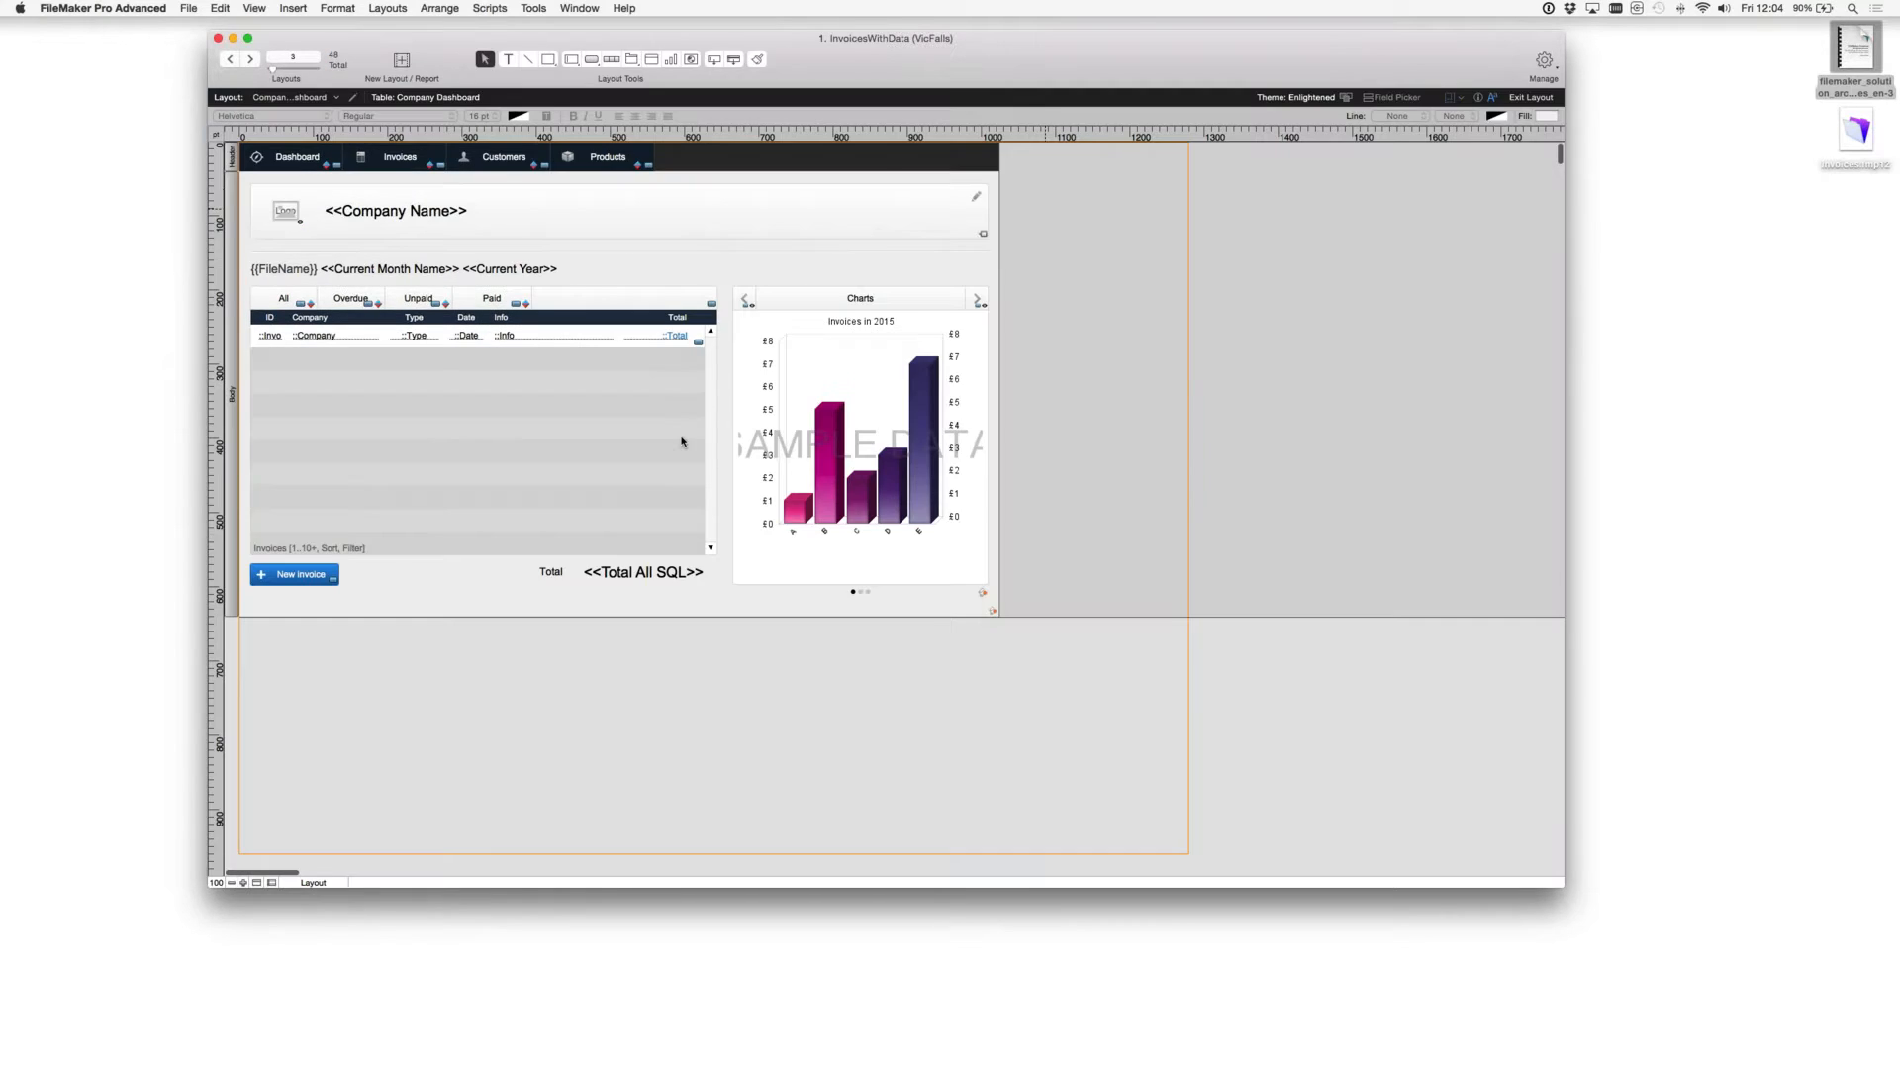
pyautogui.moveTo(413, 437); pyautogui.dragTo(404, 439)
pyautogui.click(315, 337)
pyautogui.click(426, 338)
pyautogui.click(467, 338)
pyautogui.click(516, 339)
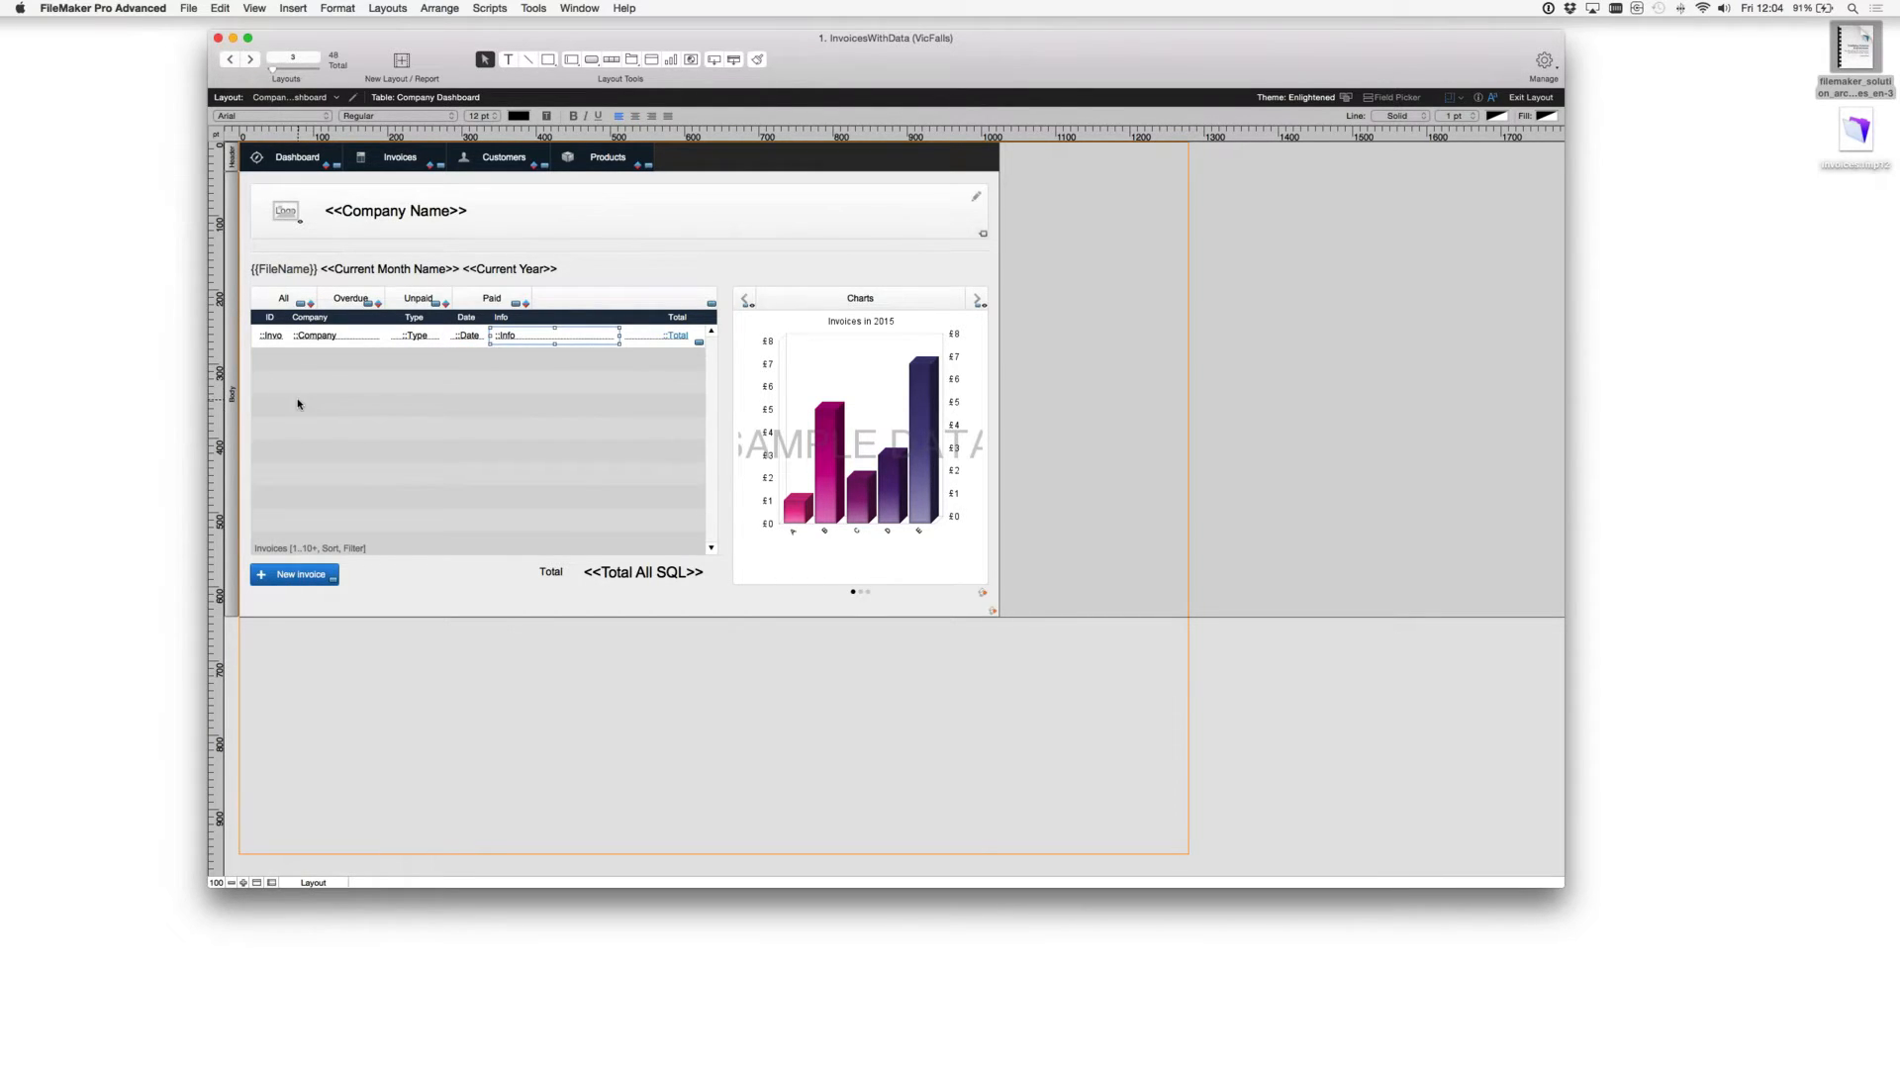
pyautogui.click(654, 65)
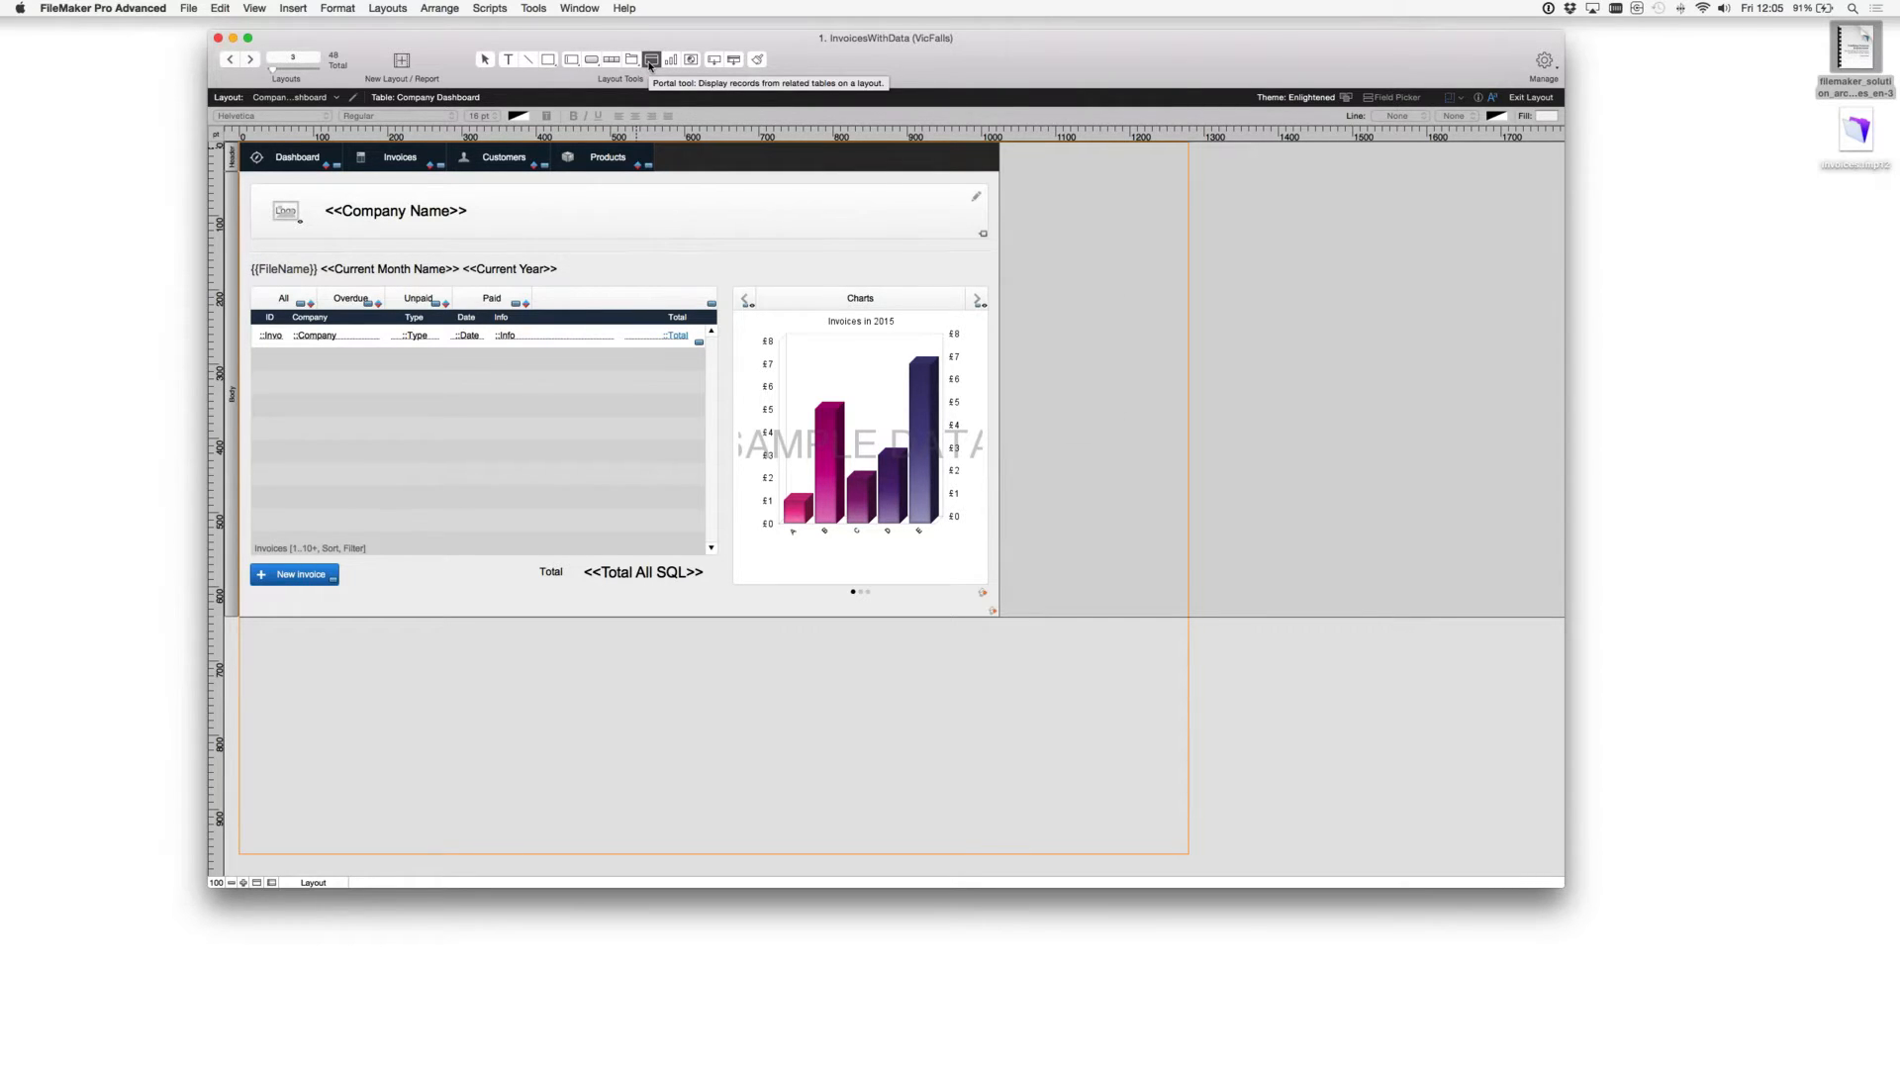
pyautogui.press('super+b')
pyautogui.click(1062, 387)
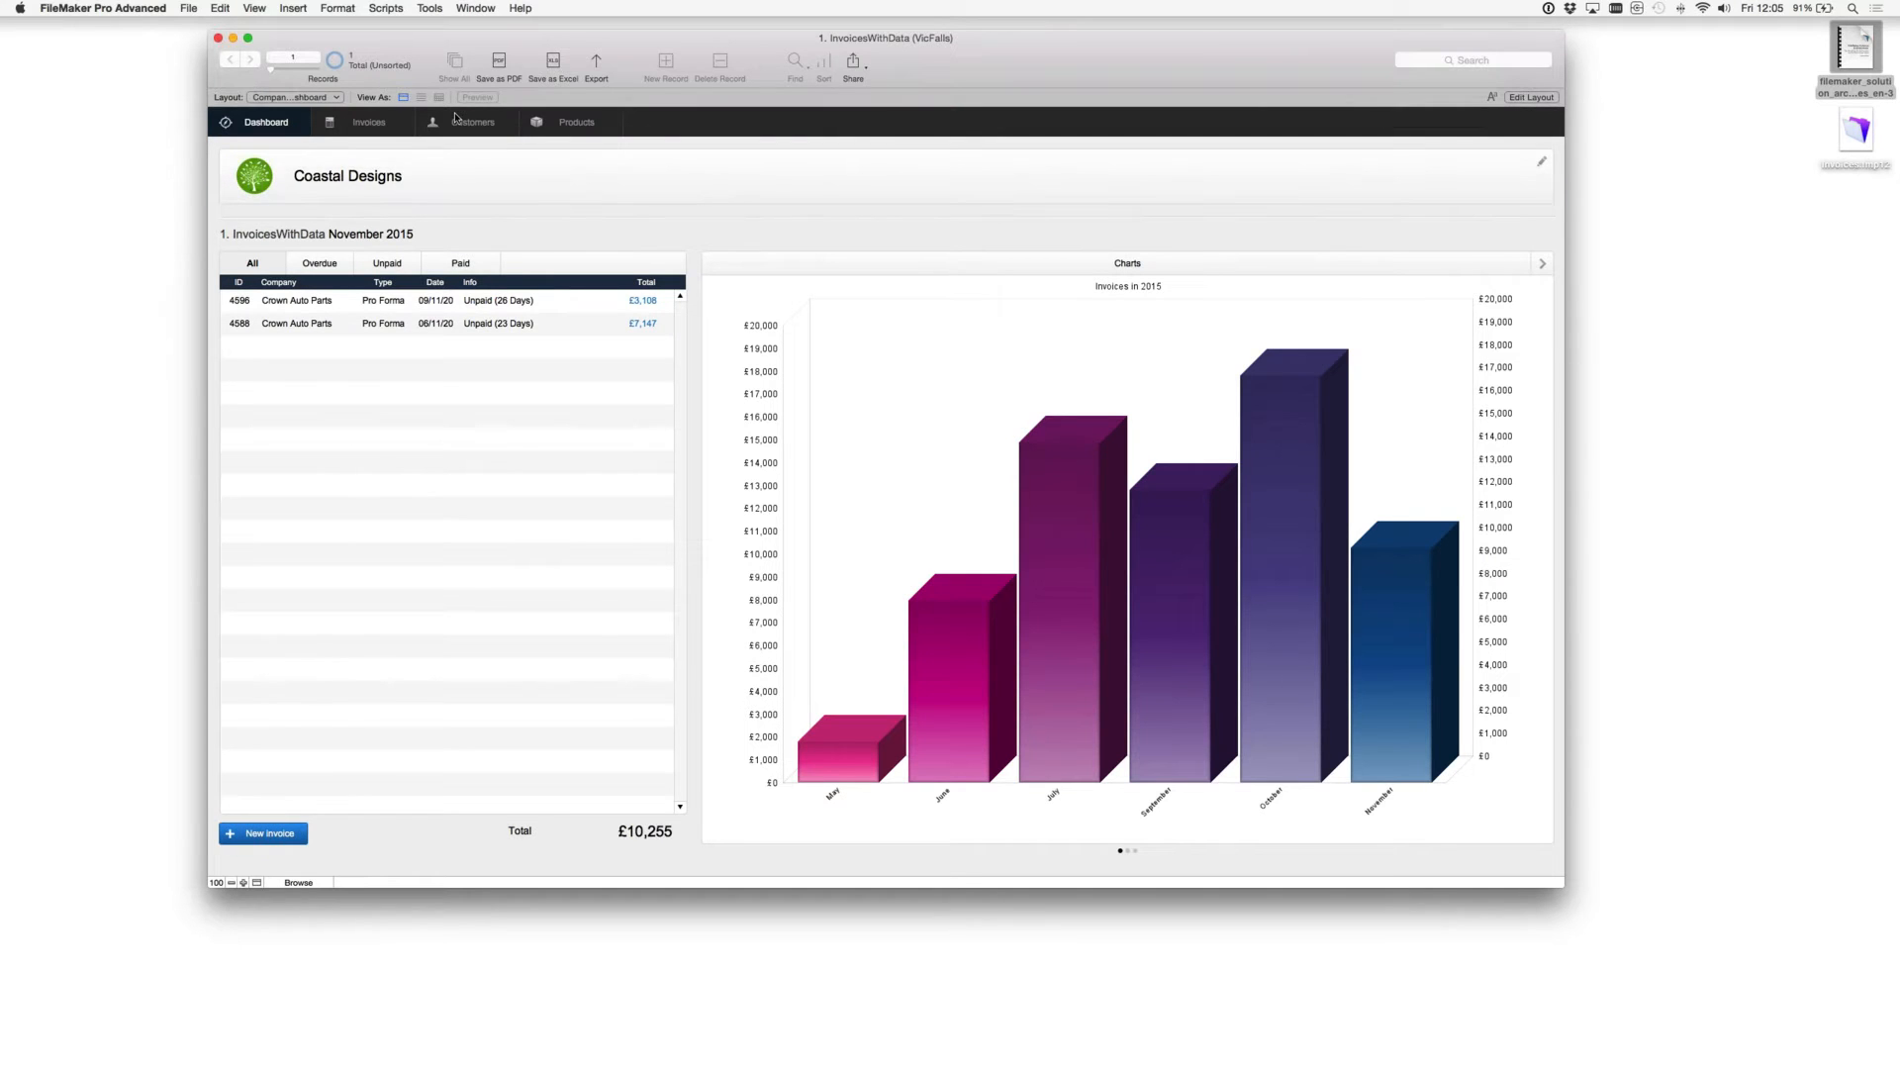
# - Open the customer record for 10000 Auto Parts Jasper and view its paid invoice dated 9 September 2013
pyautogui.click(455, 121)
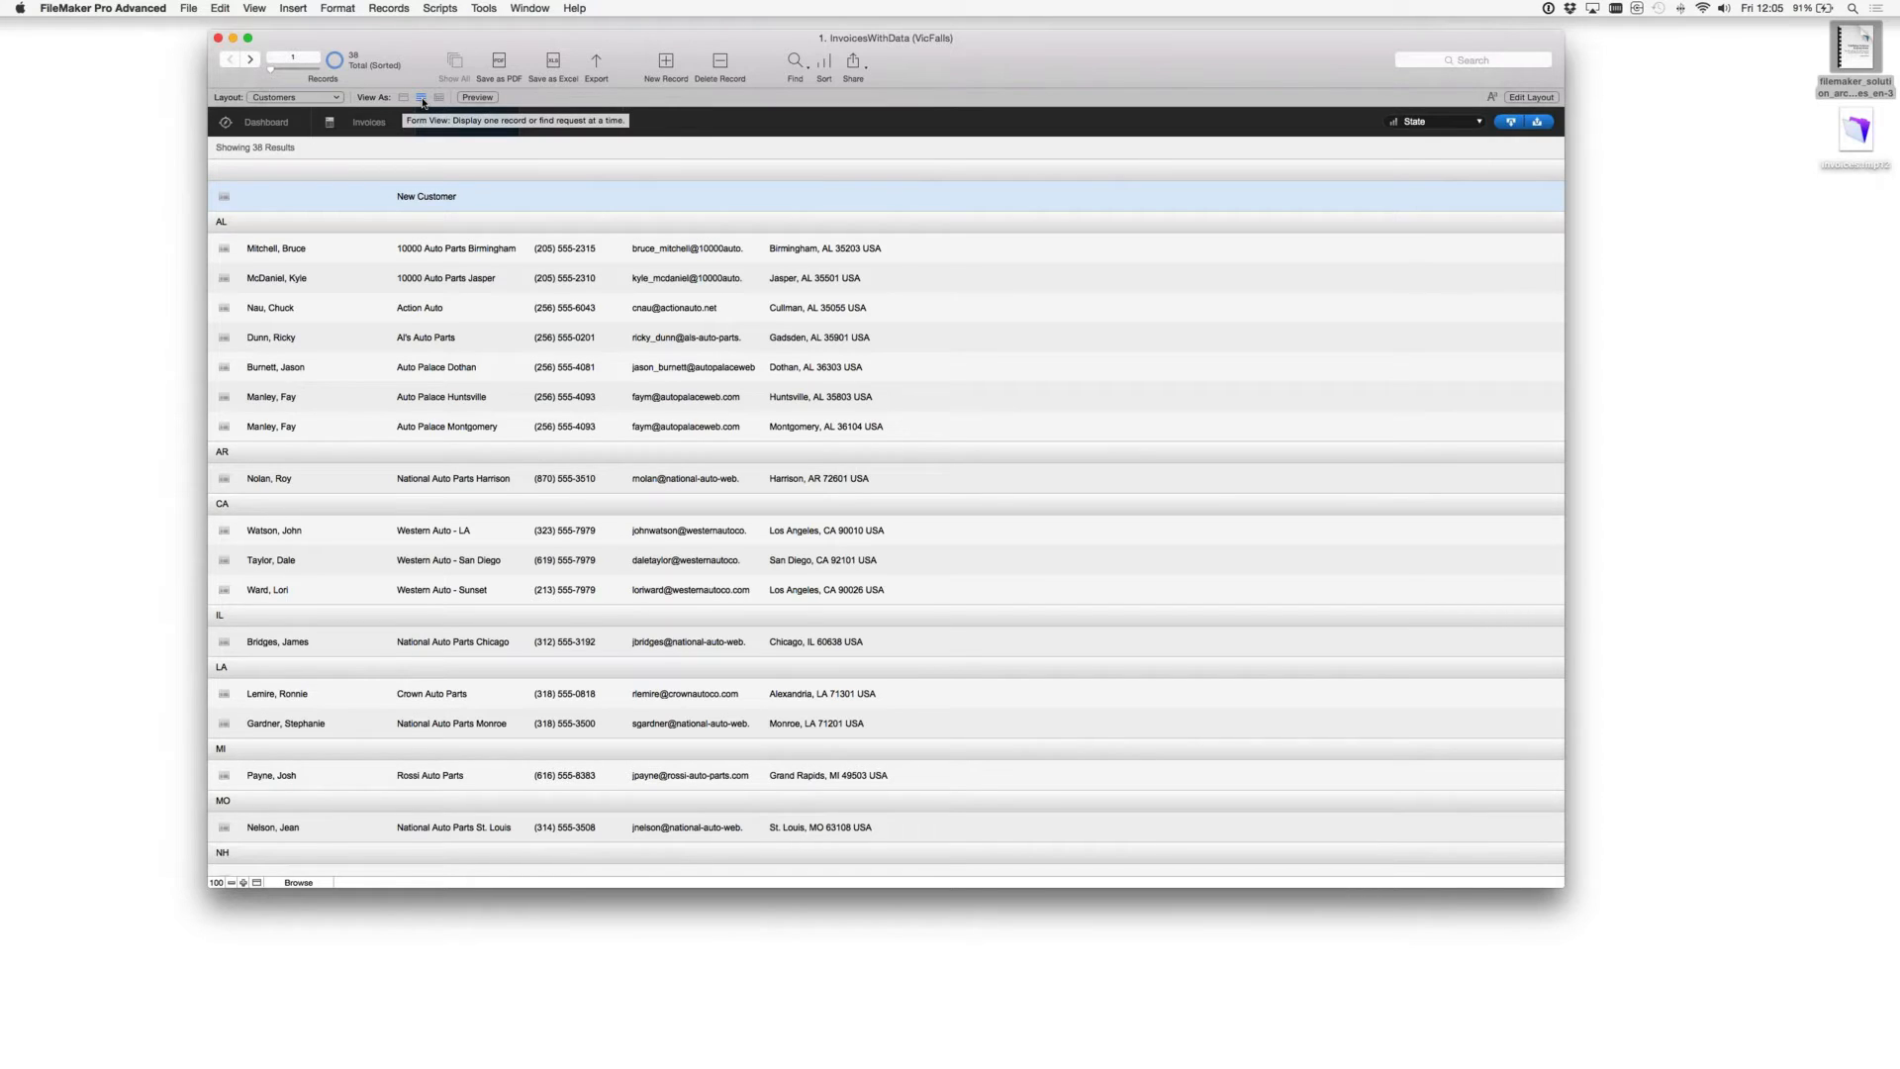
pyautogui.click(433, 281)
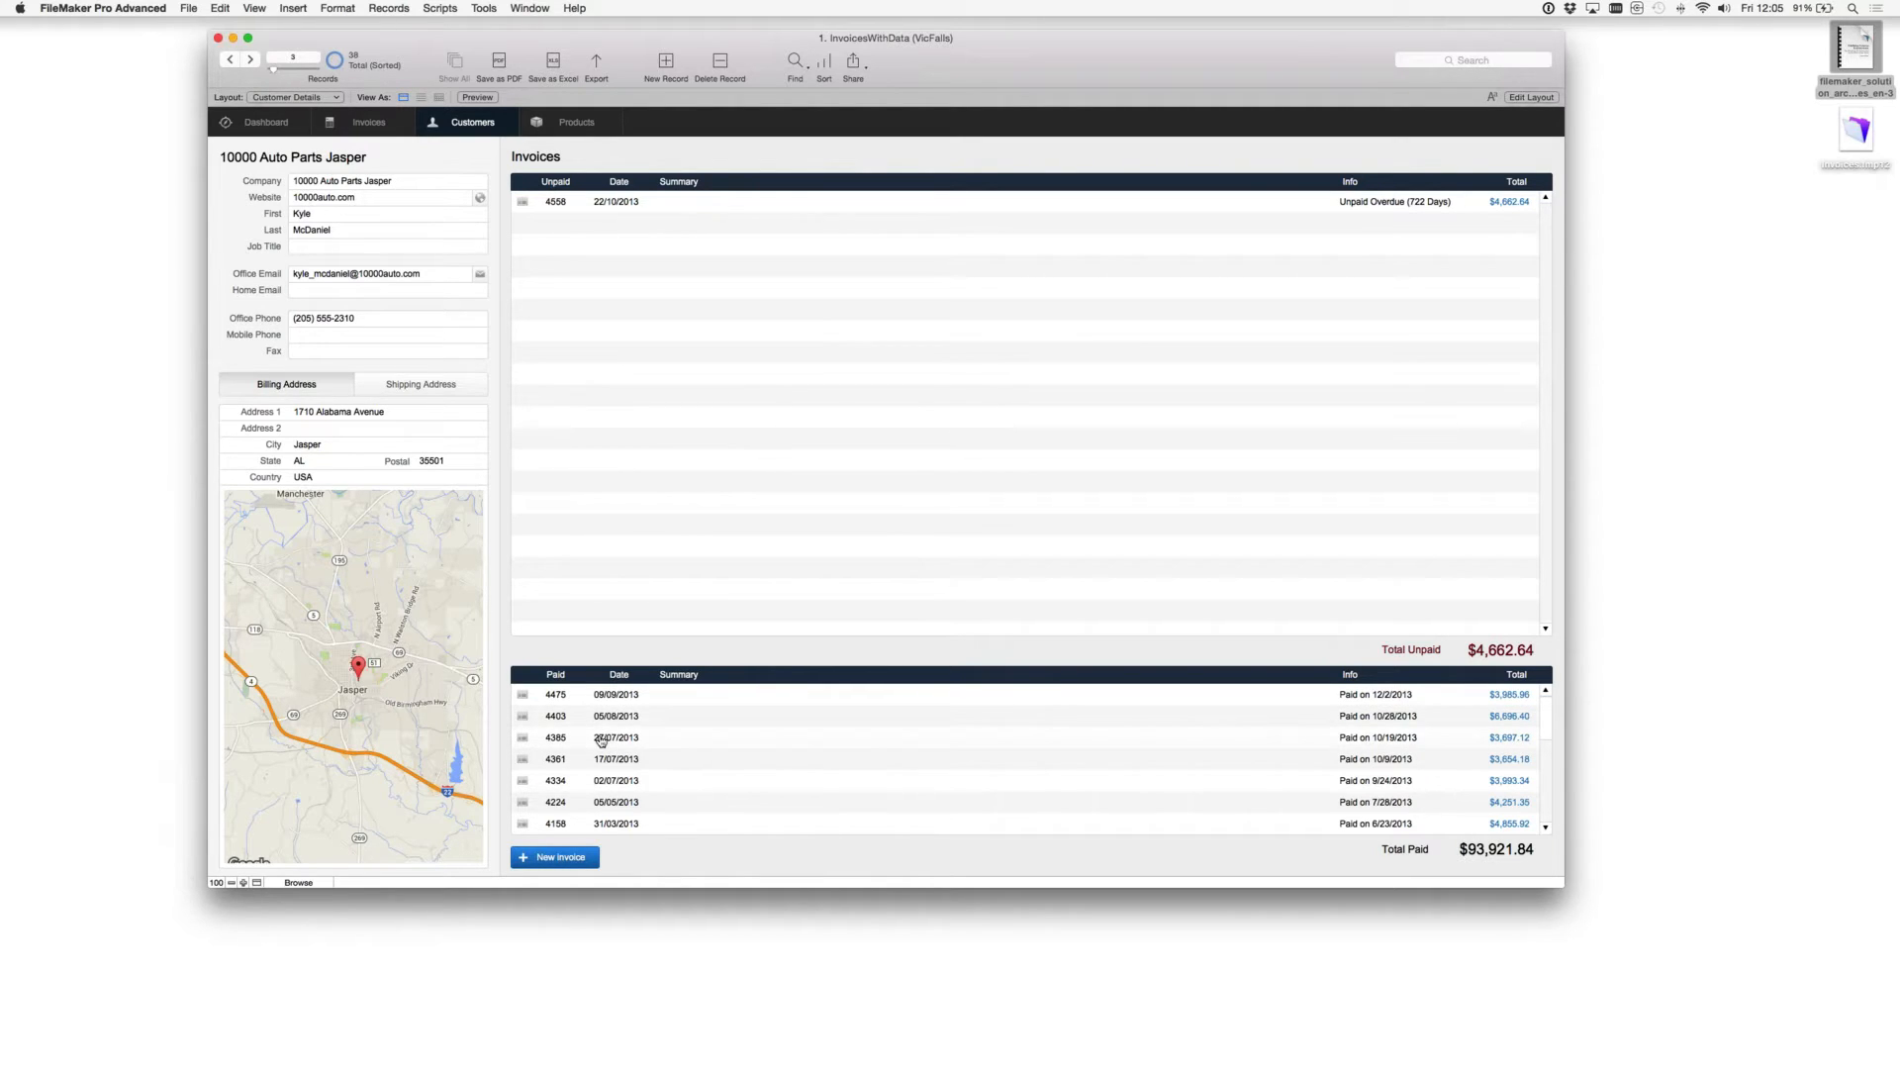
pyautogui.click(619, 698)
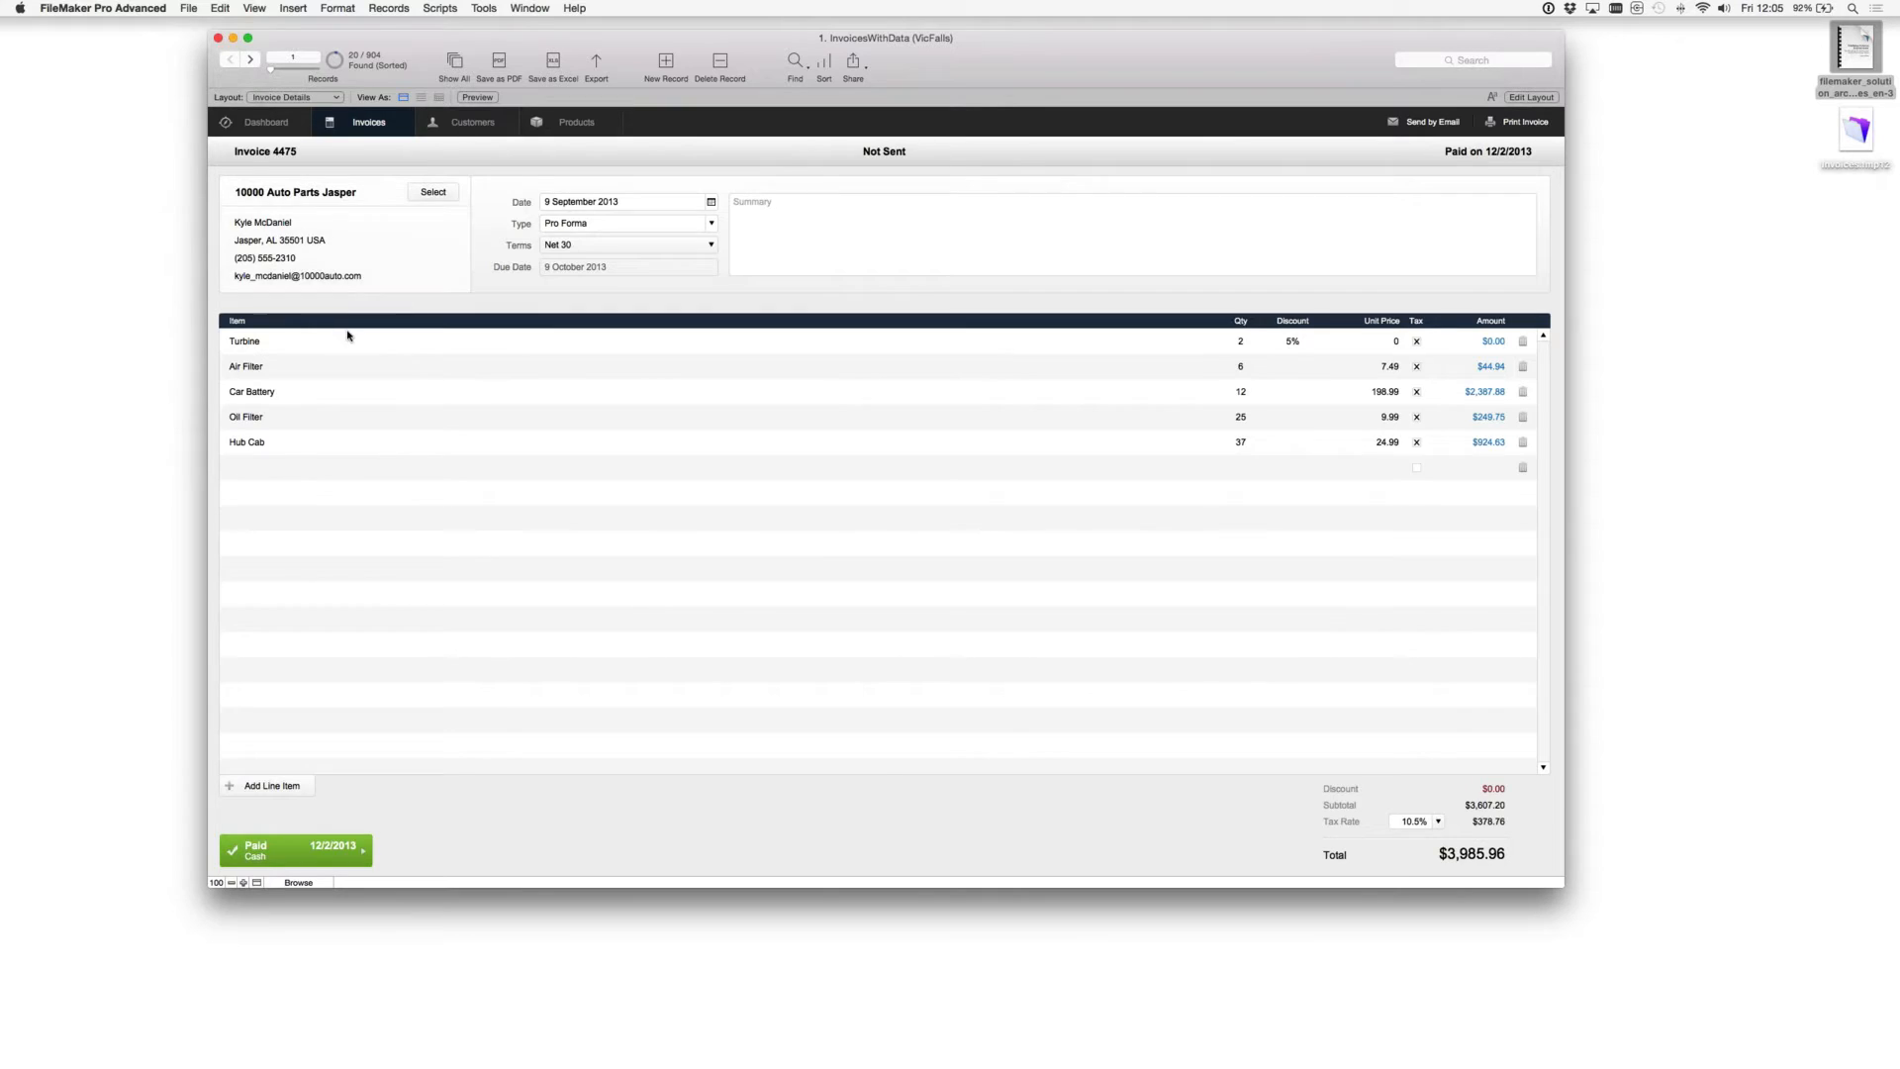
# - Return to the Customers list, switch to Products and view the Air Filter product's details
pyautogui.click(463, 125)
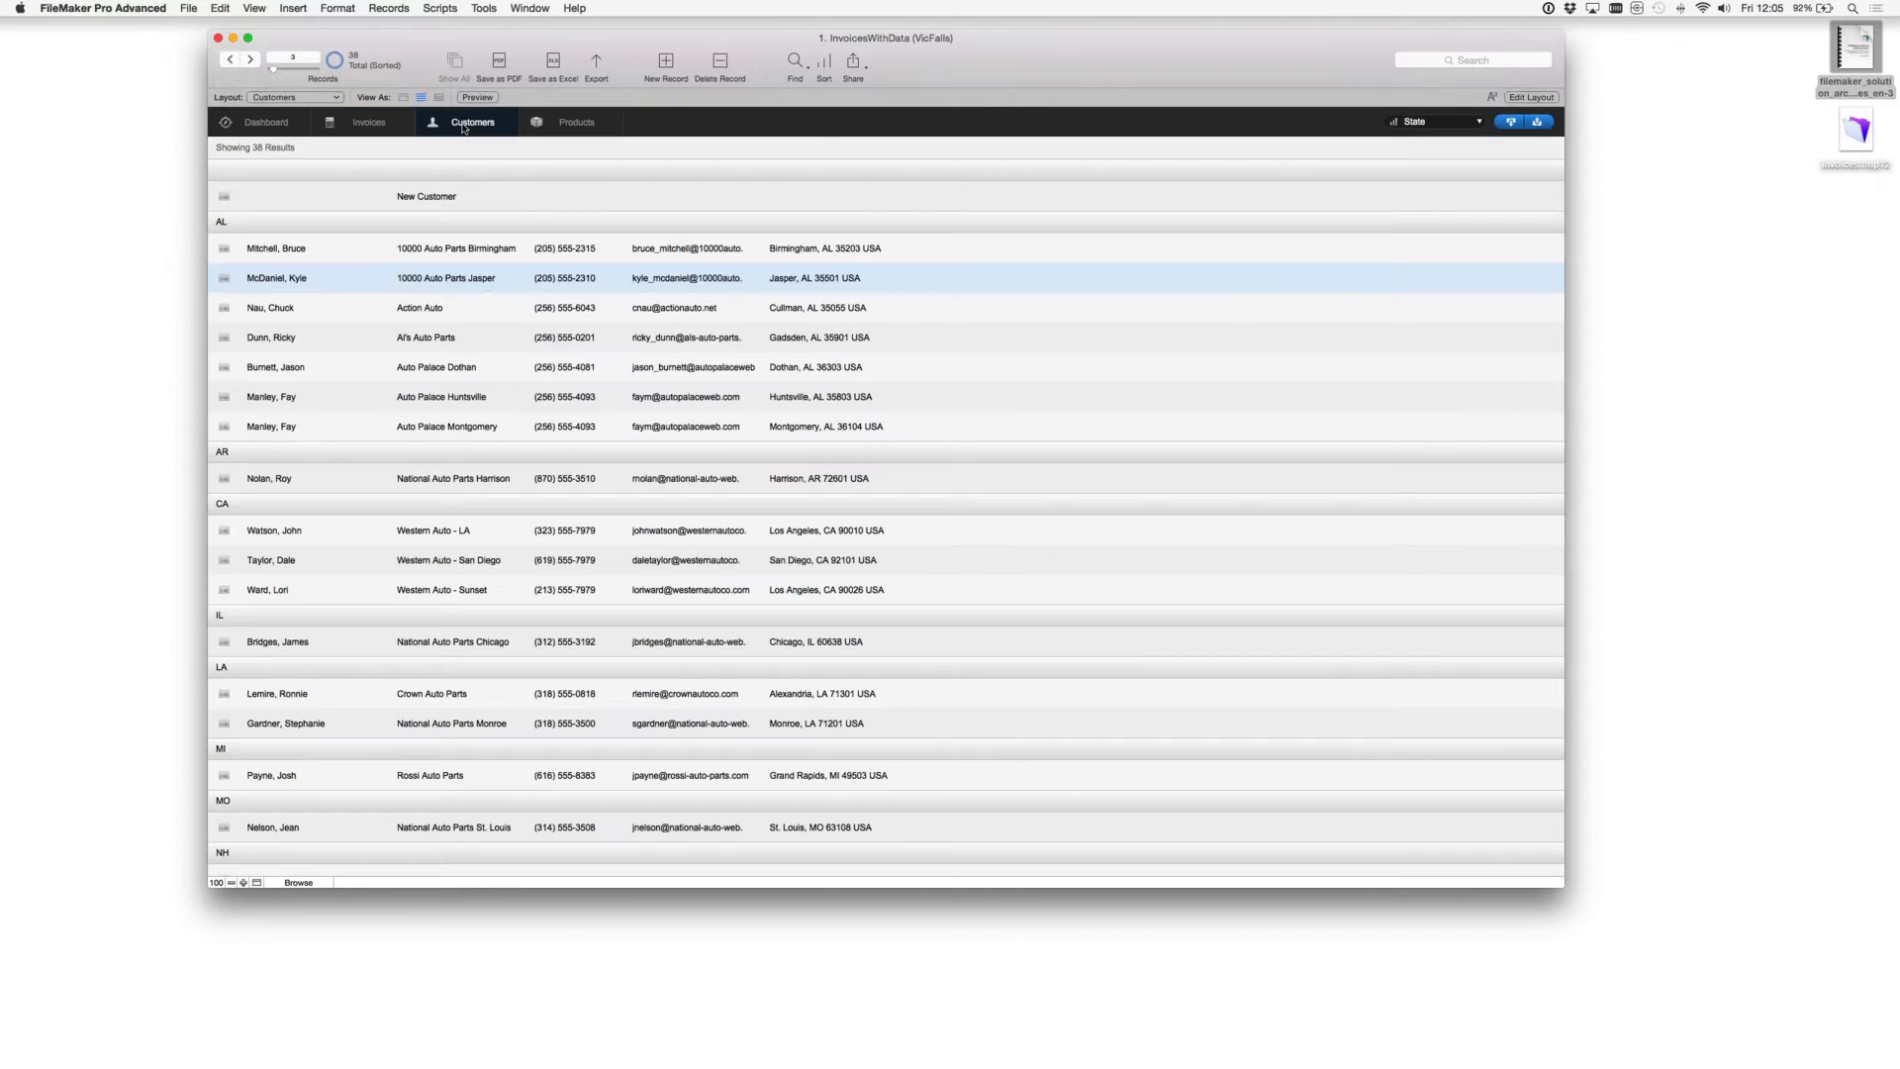
pyautogui.click(582, 124)
pyautogui.click(485, 195)
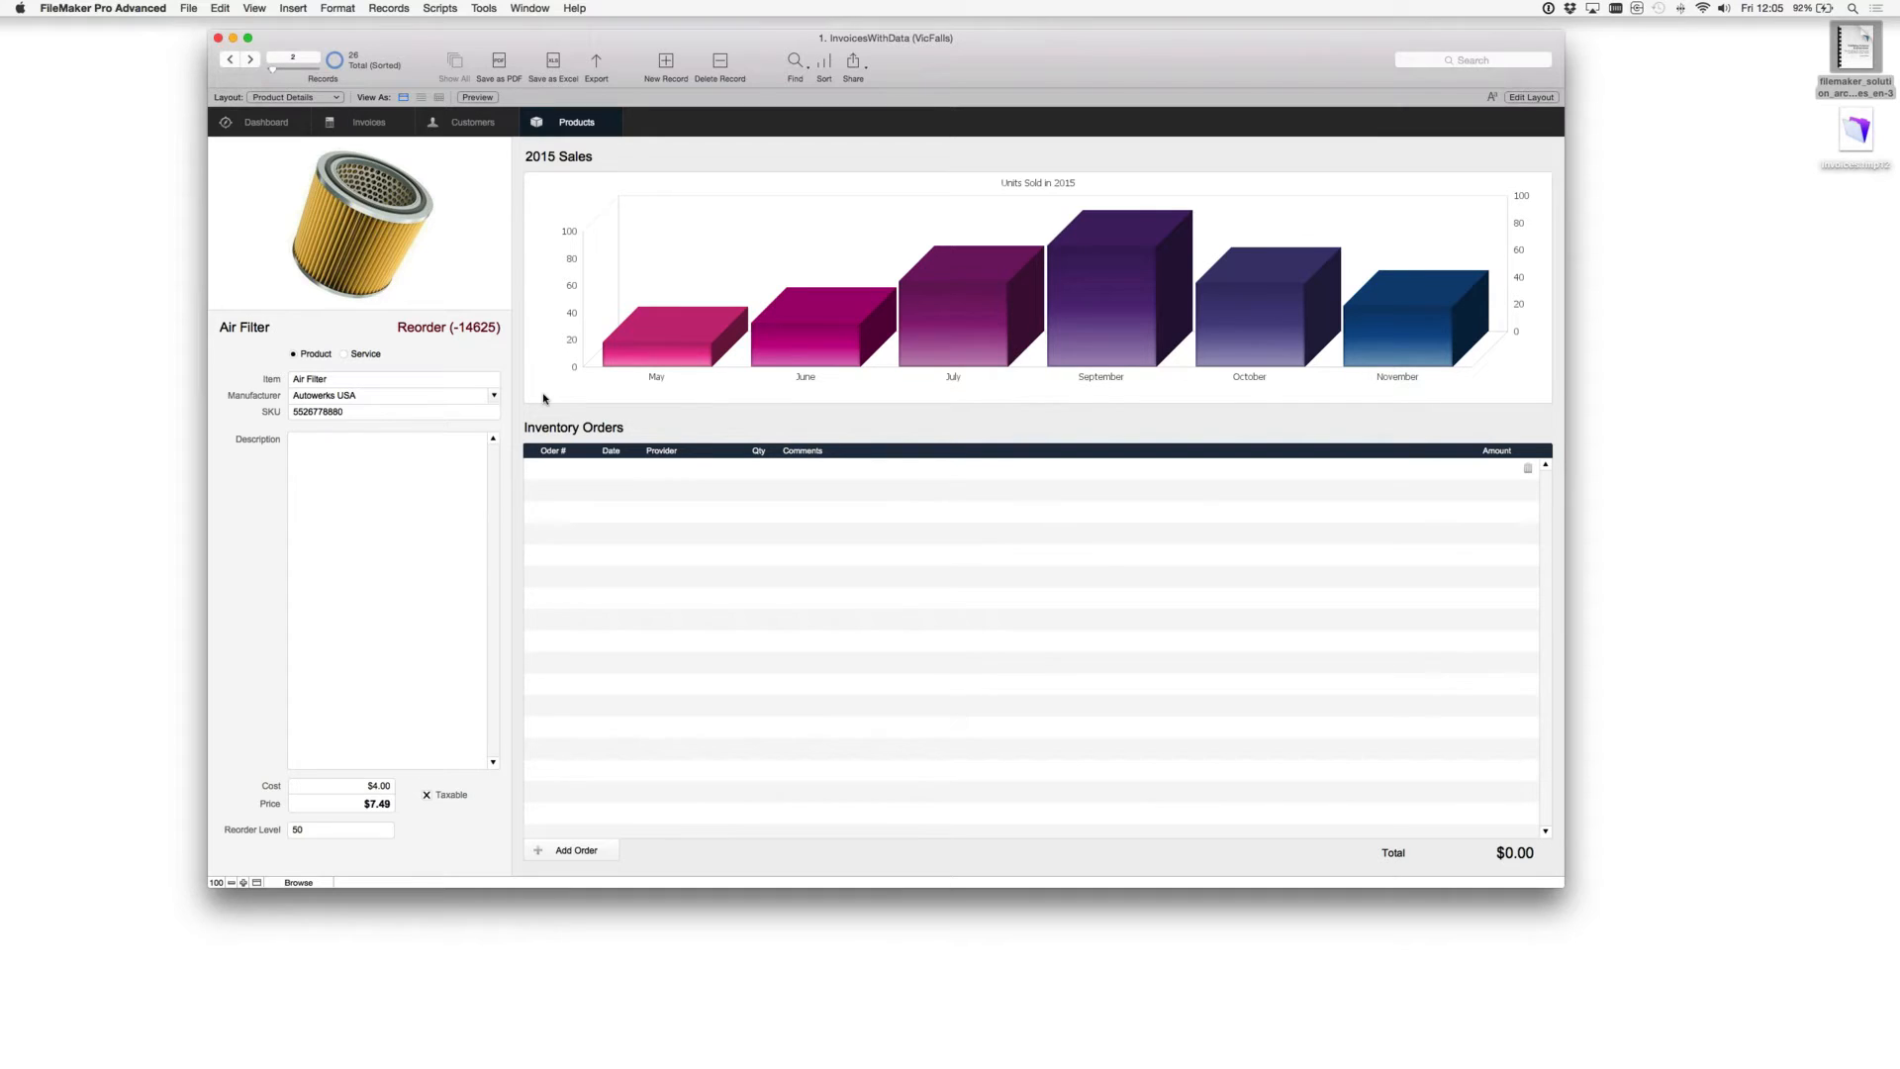
# - Open the database management dialog for the InvoicesWithData file
pyautogui.moveTo(280, 47); pyautogui.dragTo(252, 39)
pyautogui.click(188, 8)
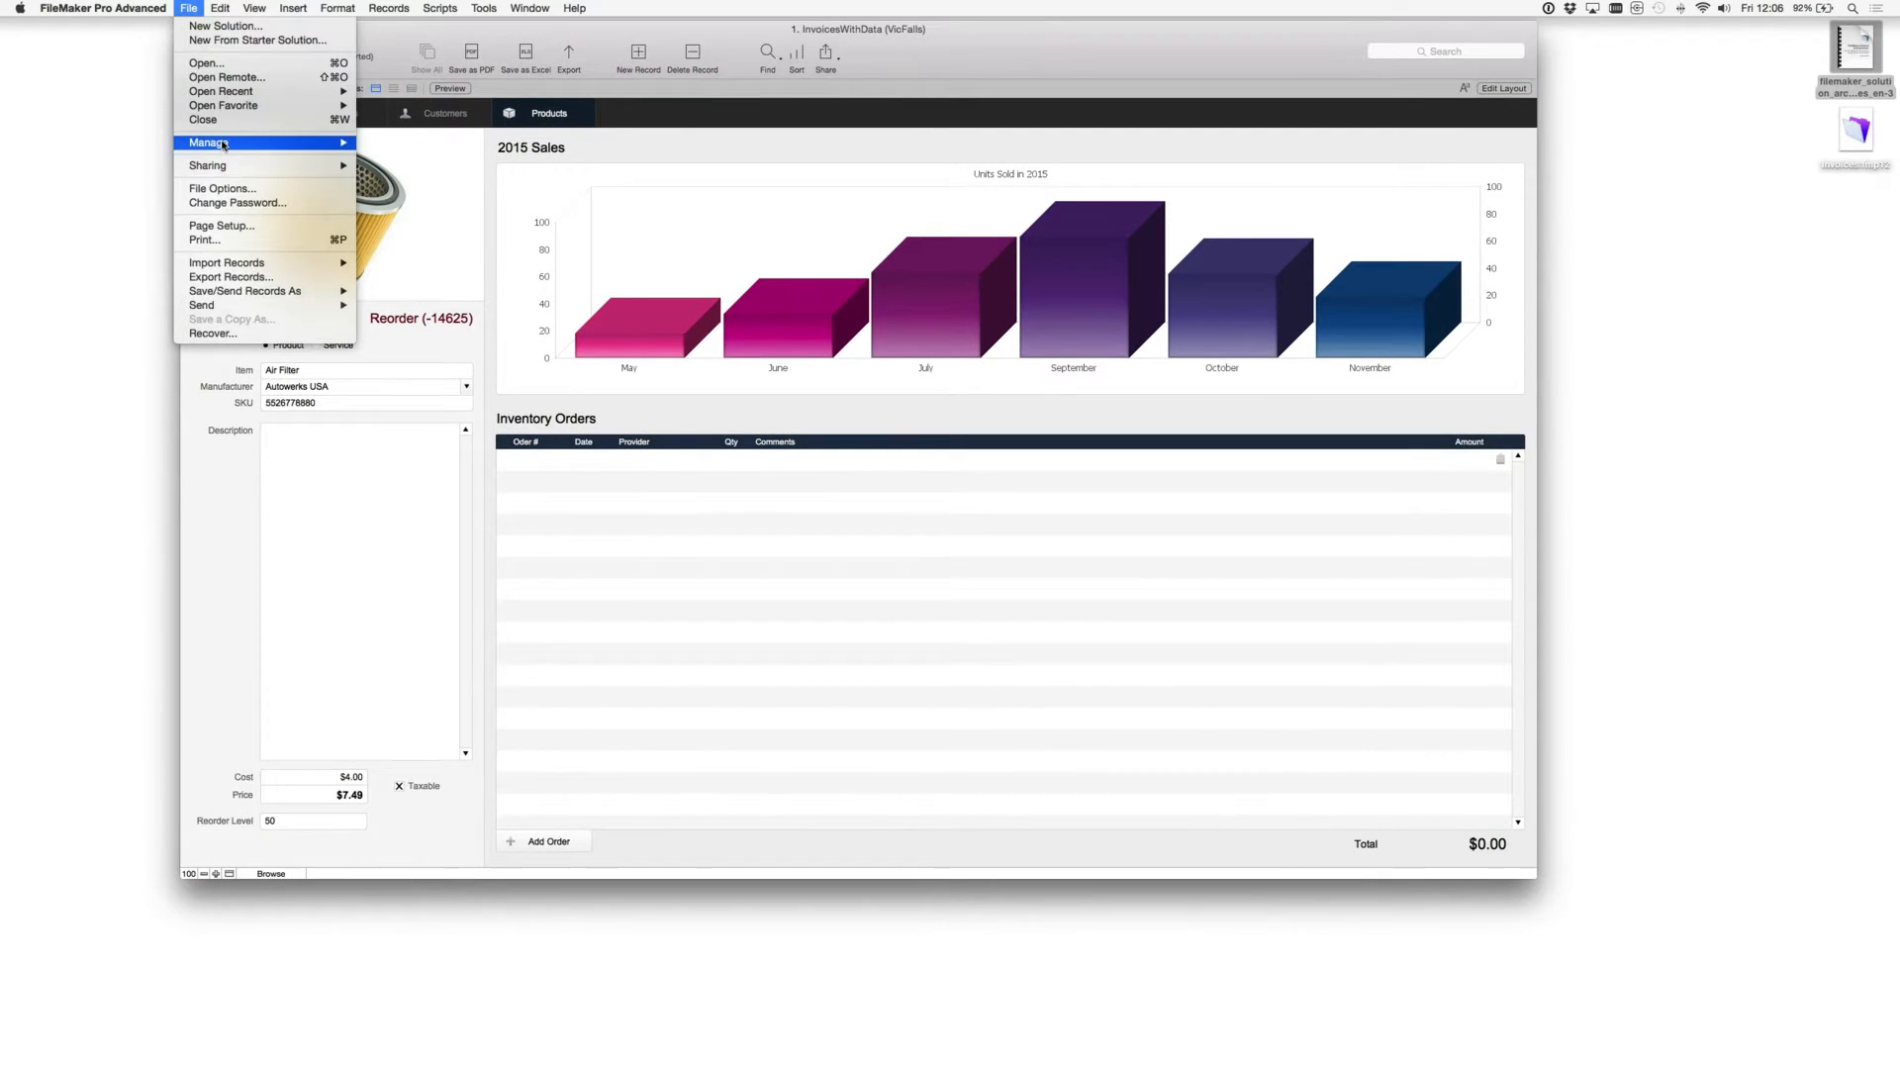
pyautogui.moveTo(224, 144)
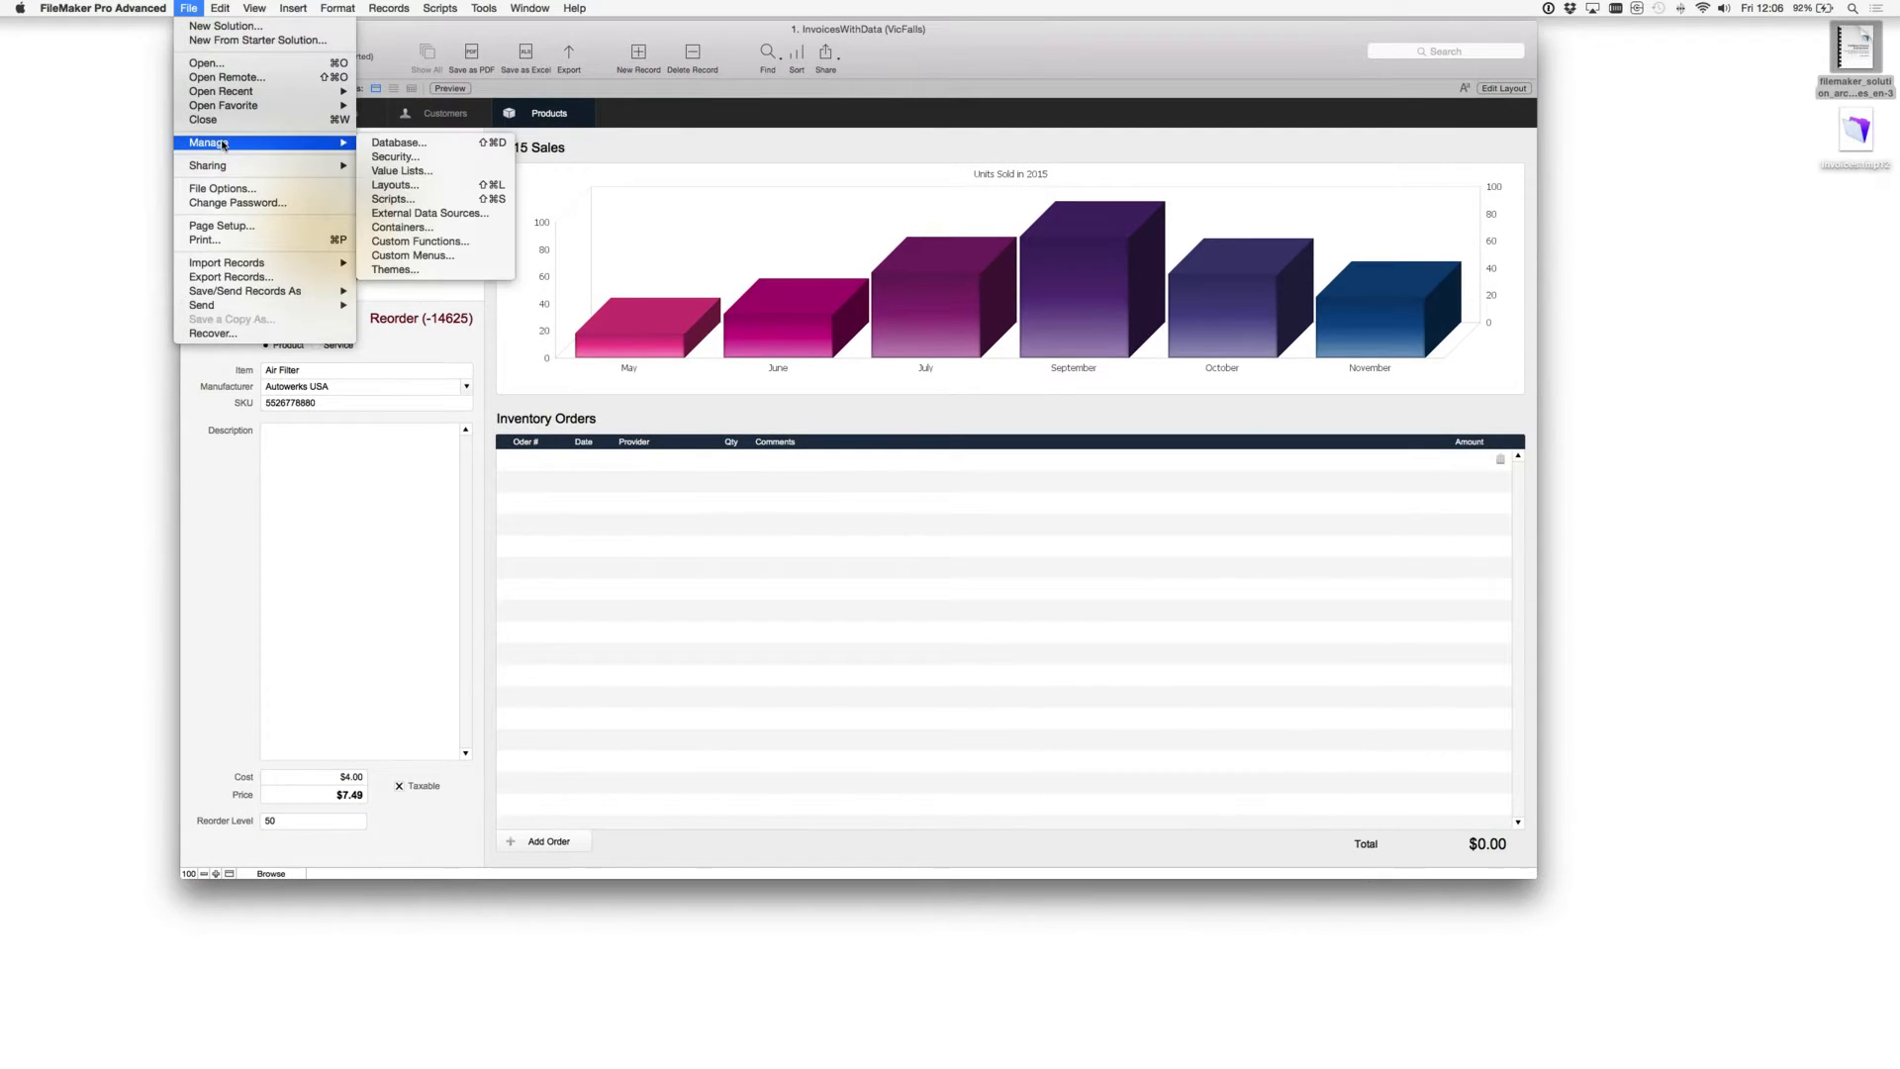
pyautogui.click(377, 144)
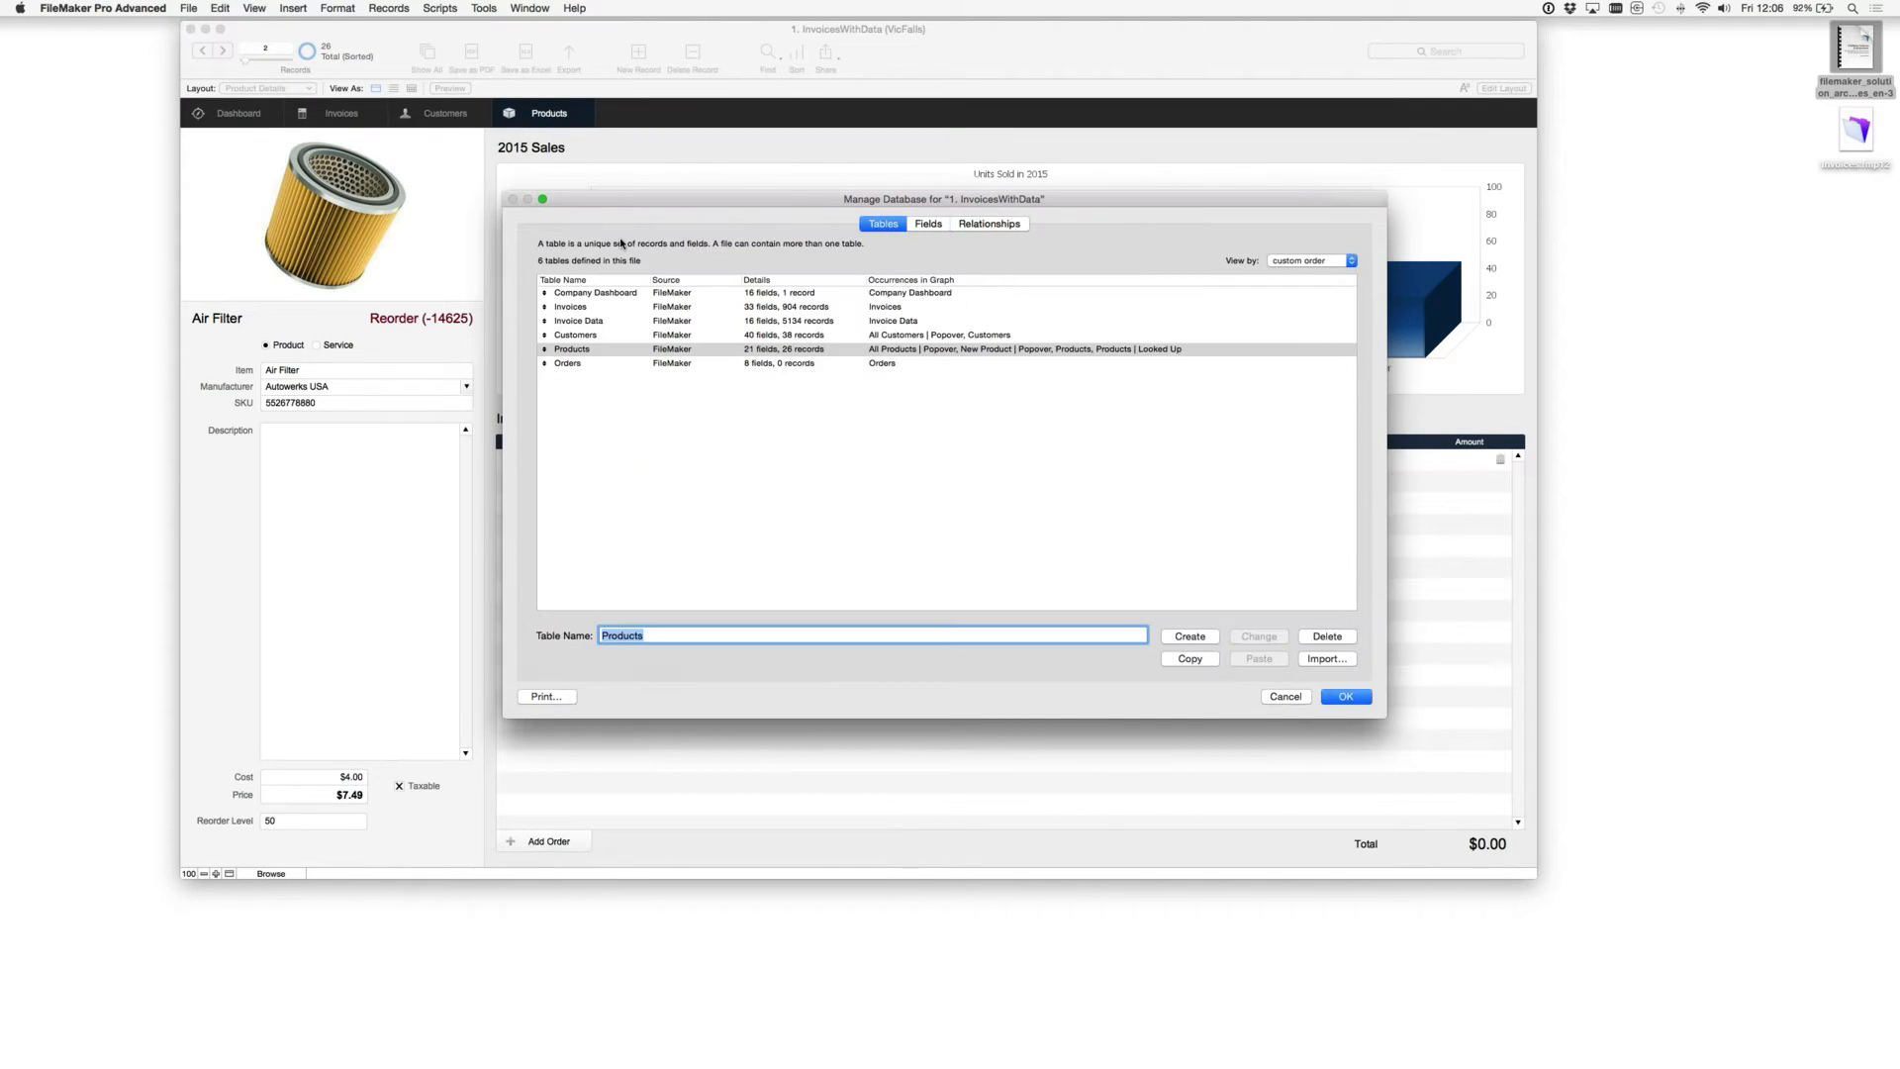
# - Examine the Company Dashboard, Invoices, Customers, Products, Orders and Invoice Data tables defined in the file
pyautogui.click(584, 295)
pyautogui.click(572, 309)
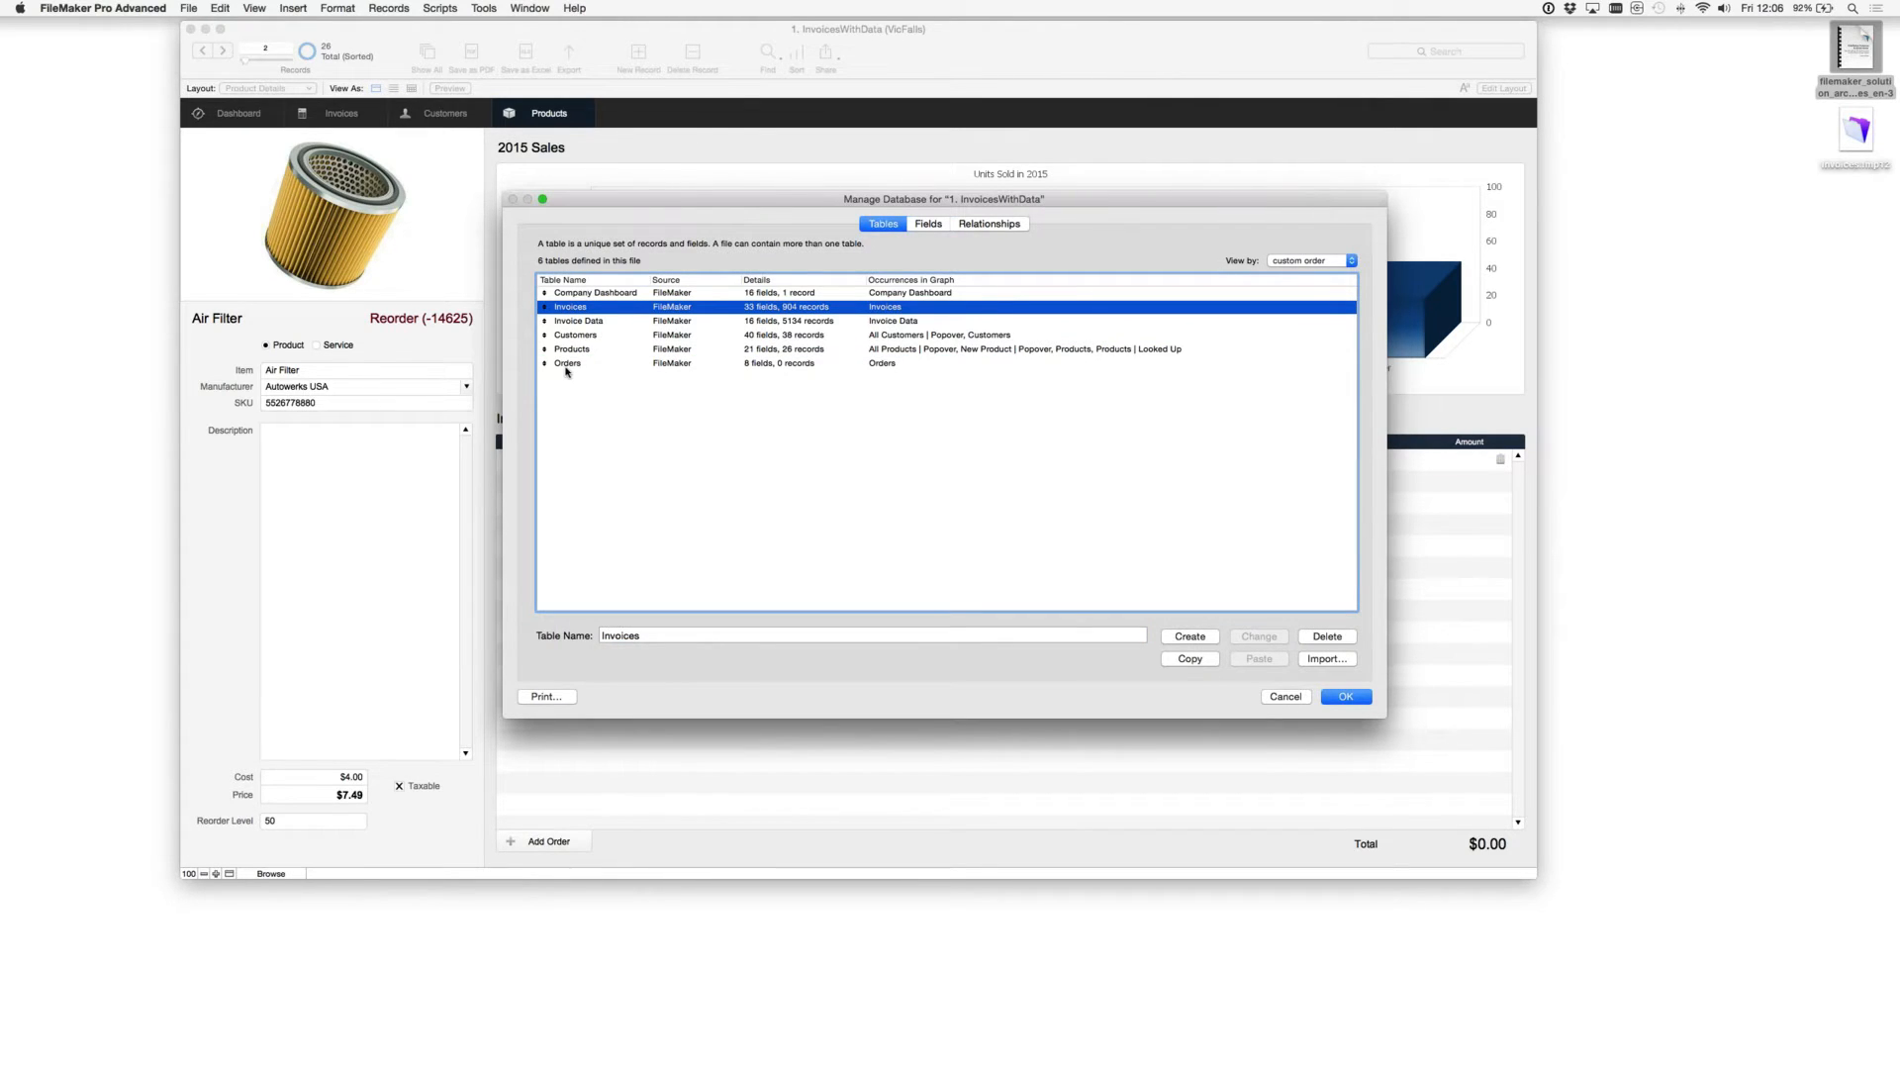
pyautogui.click(564, 336)
pyautogui.click(583, 353)
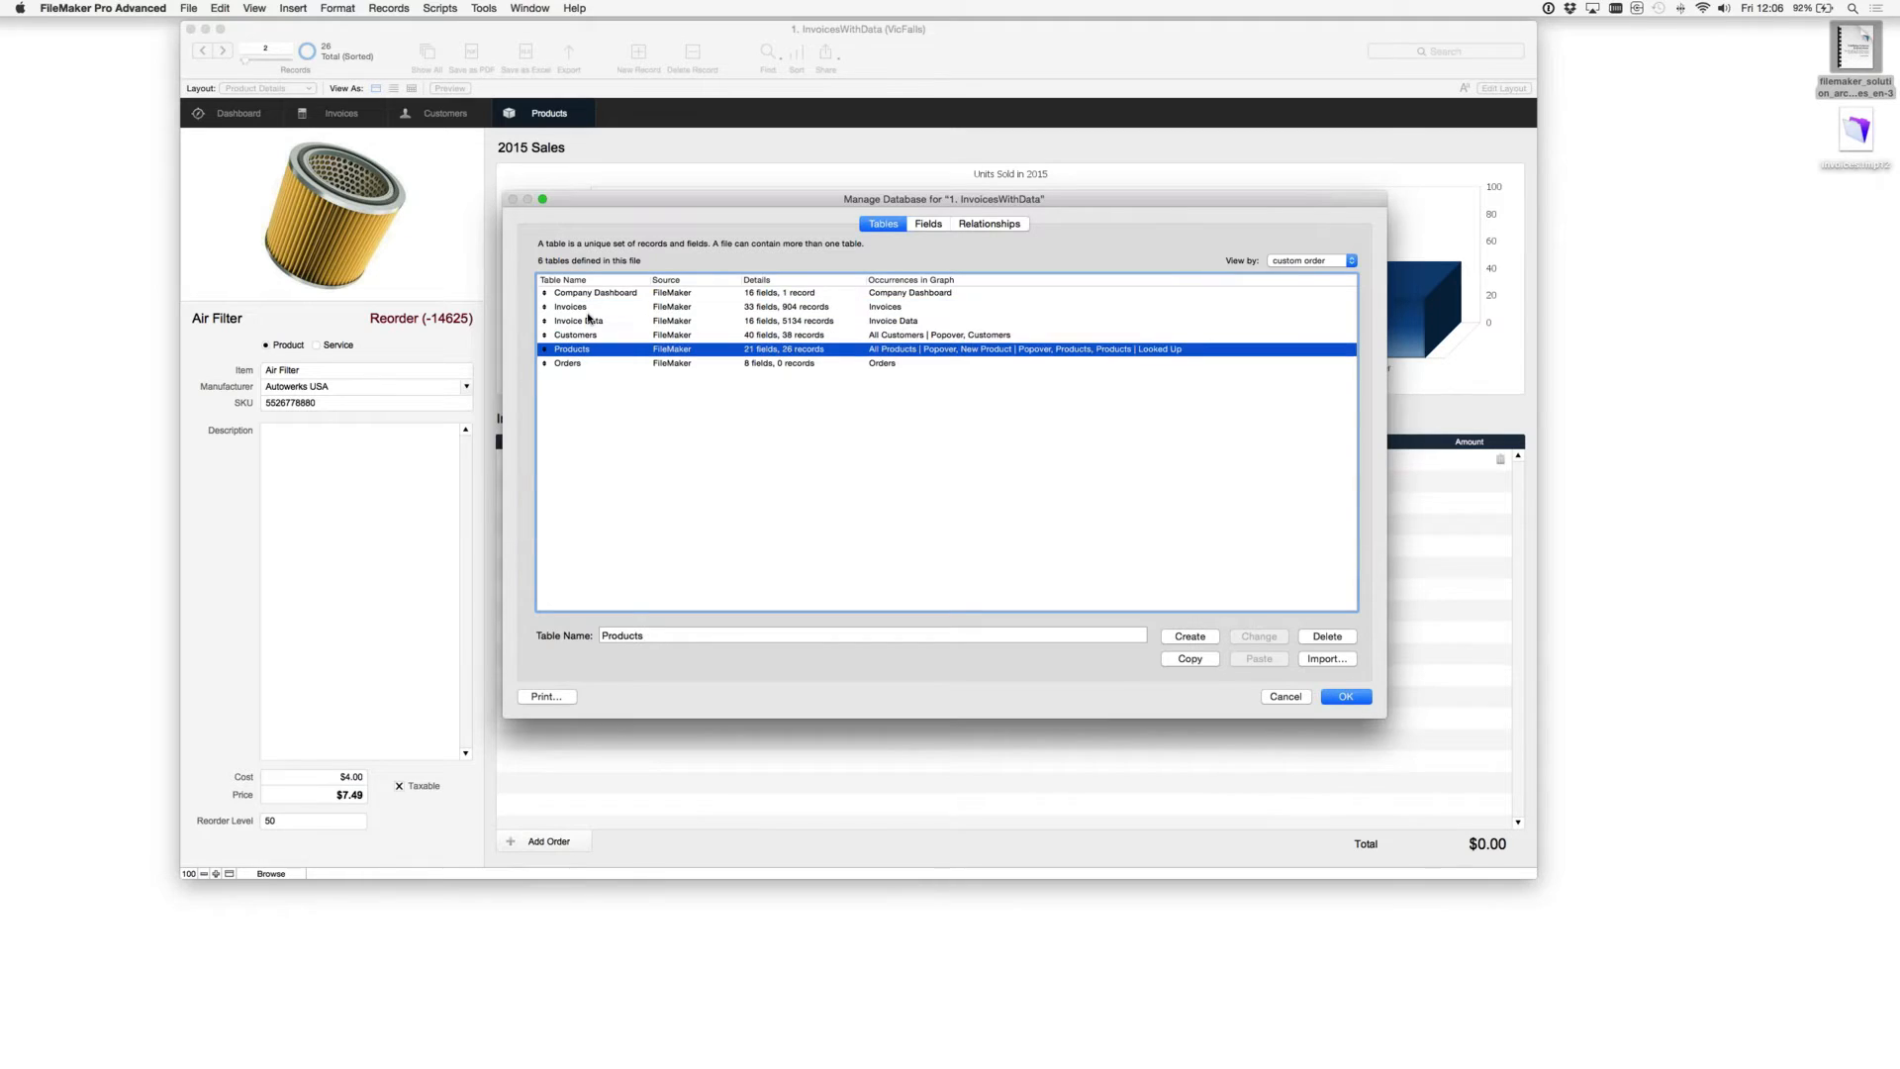
pyautogui.press('Down')
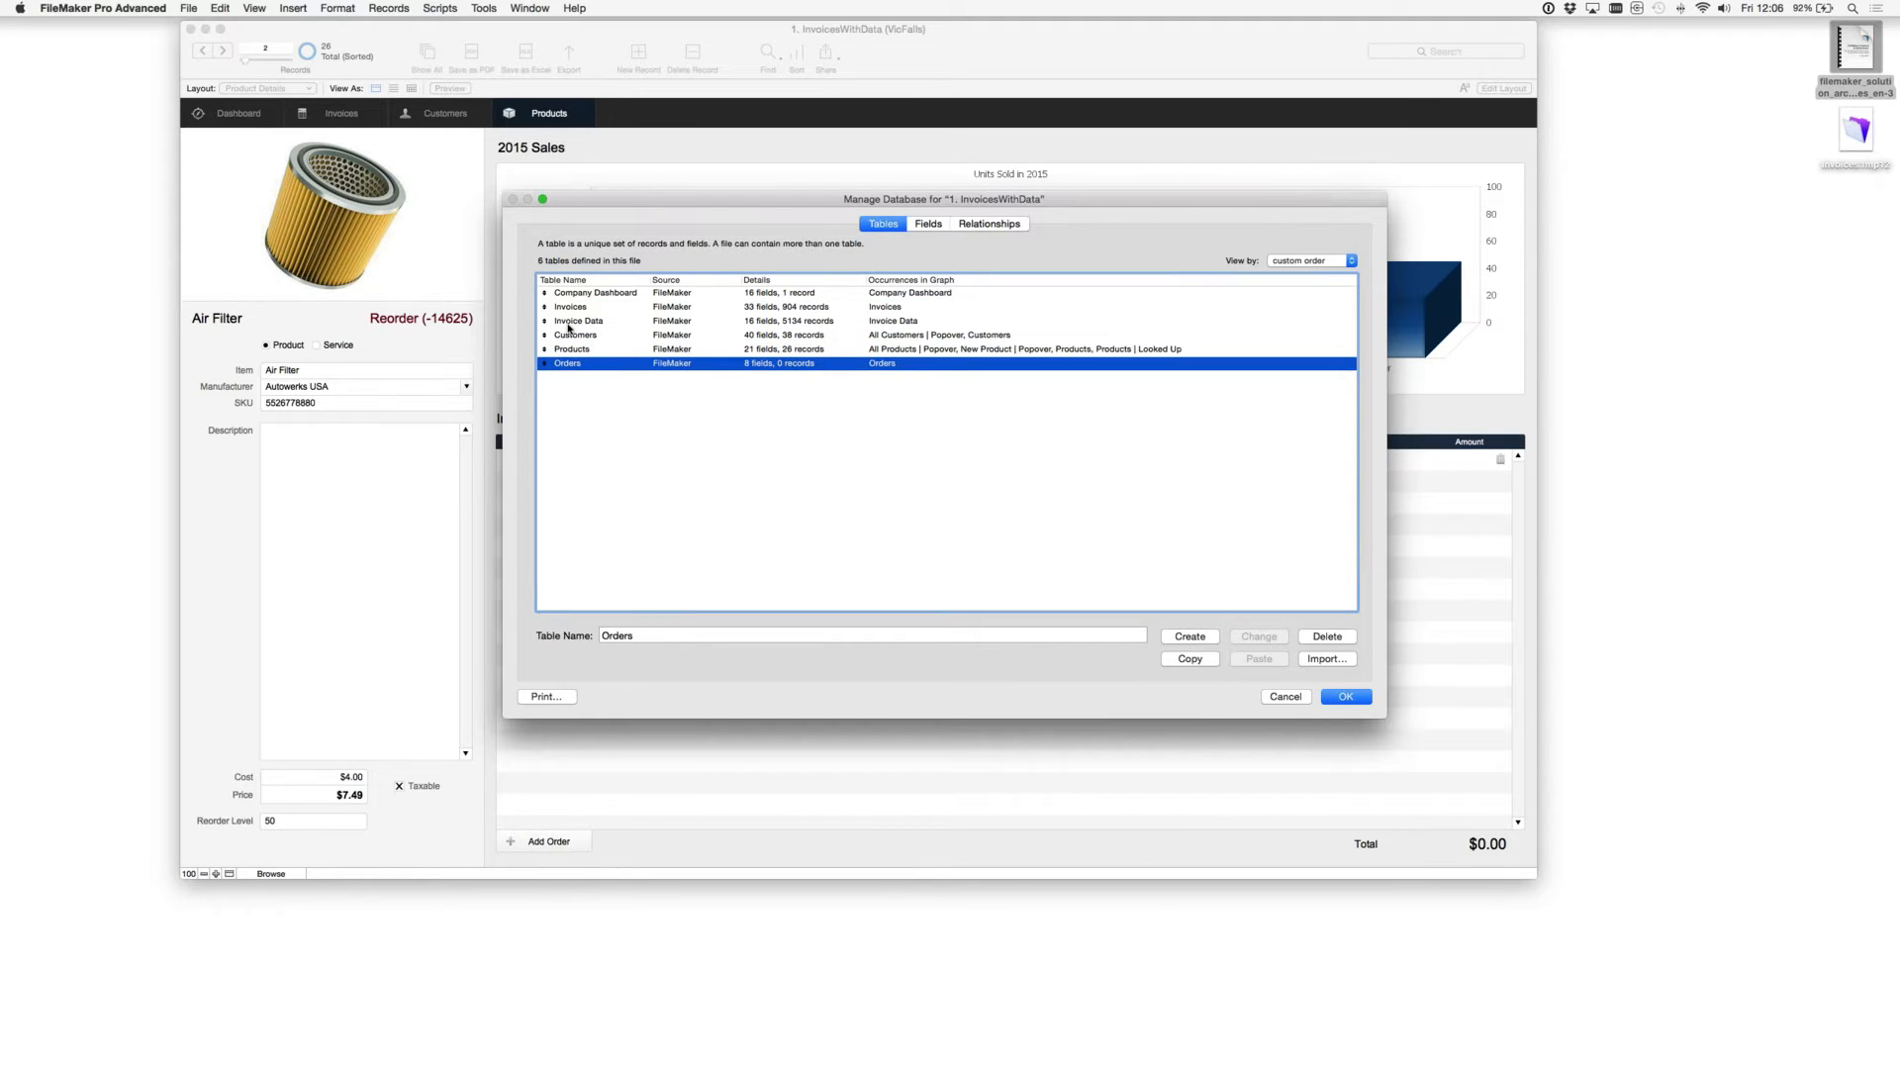
pyautogui.click(568, 322)
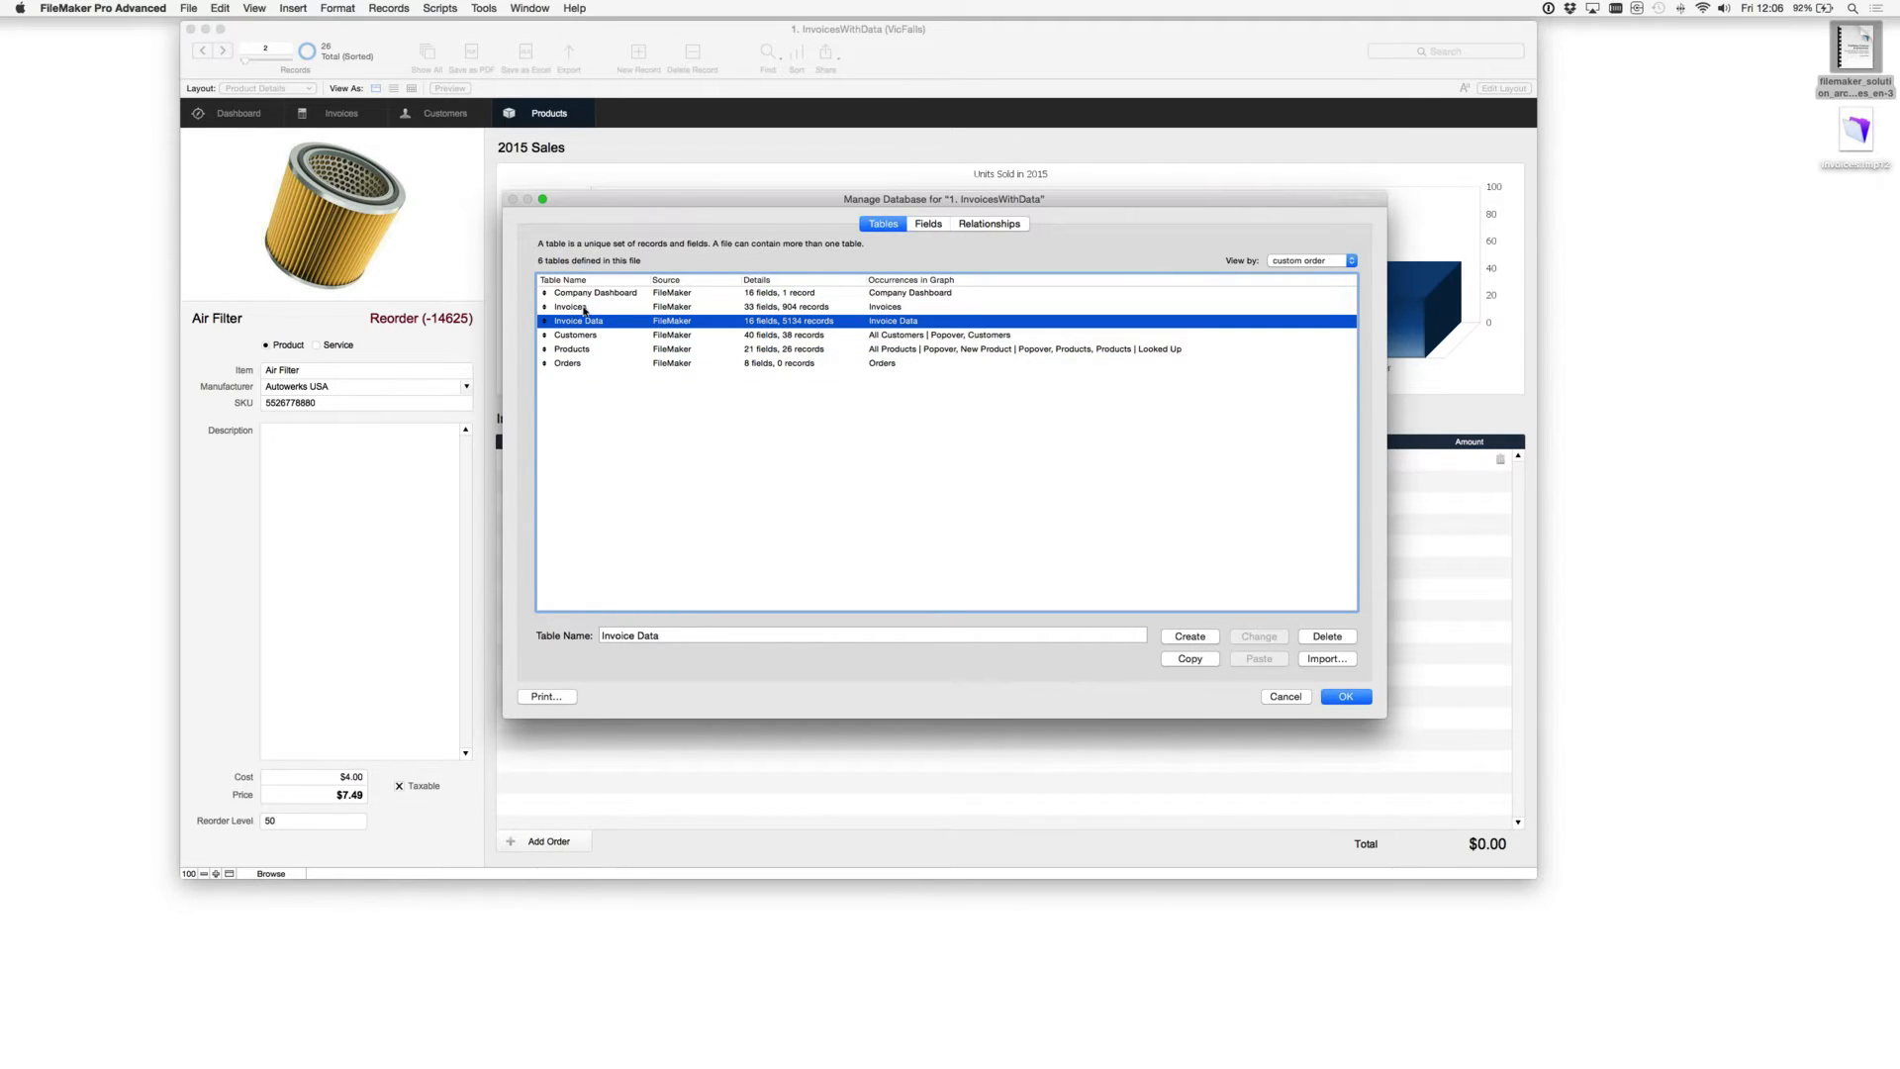
pyautogui.press('Up')
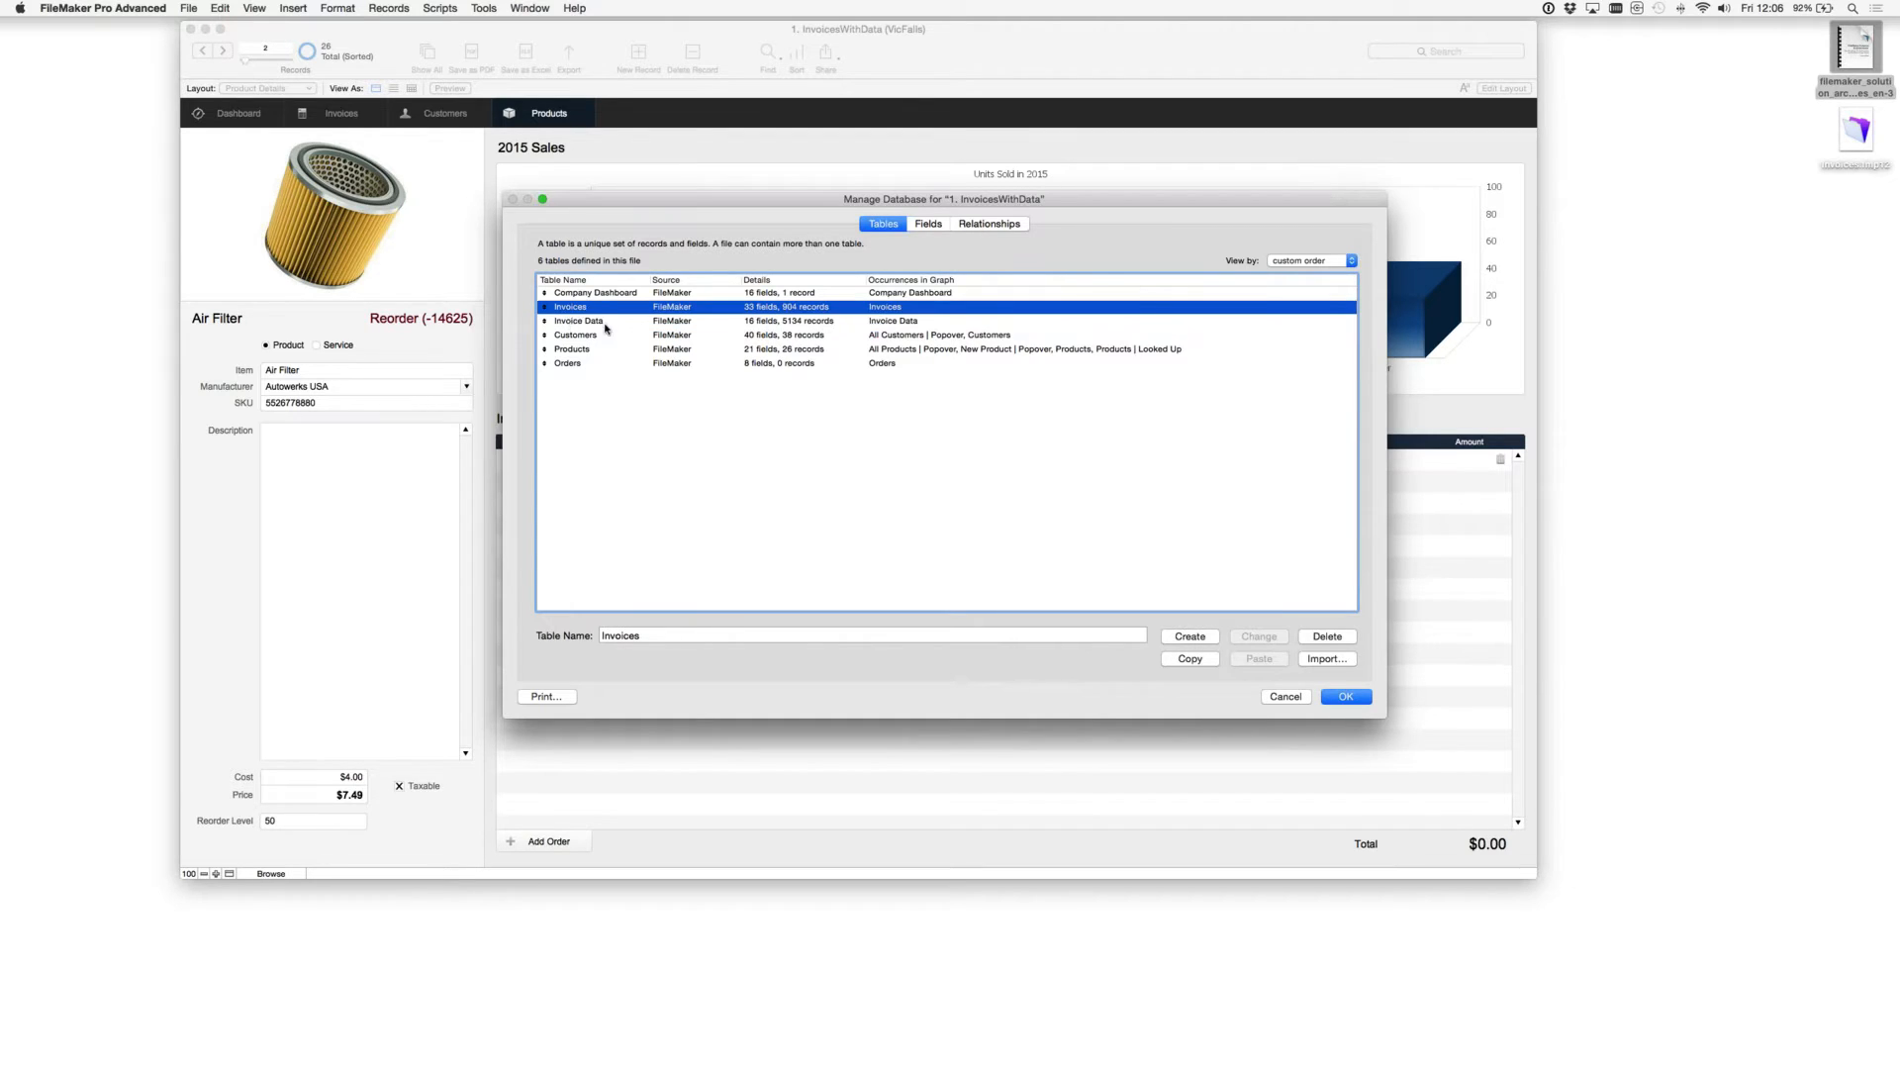
pyautogui.press('Down')
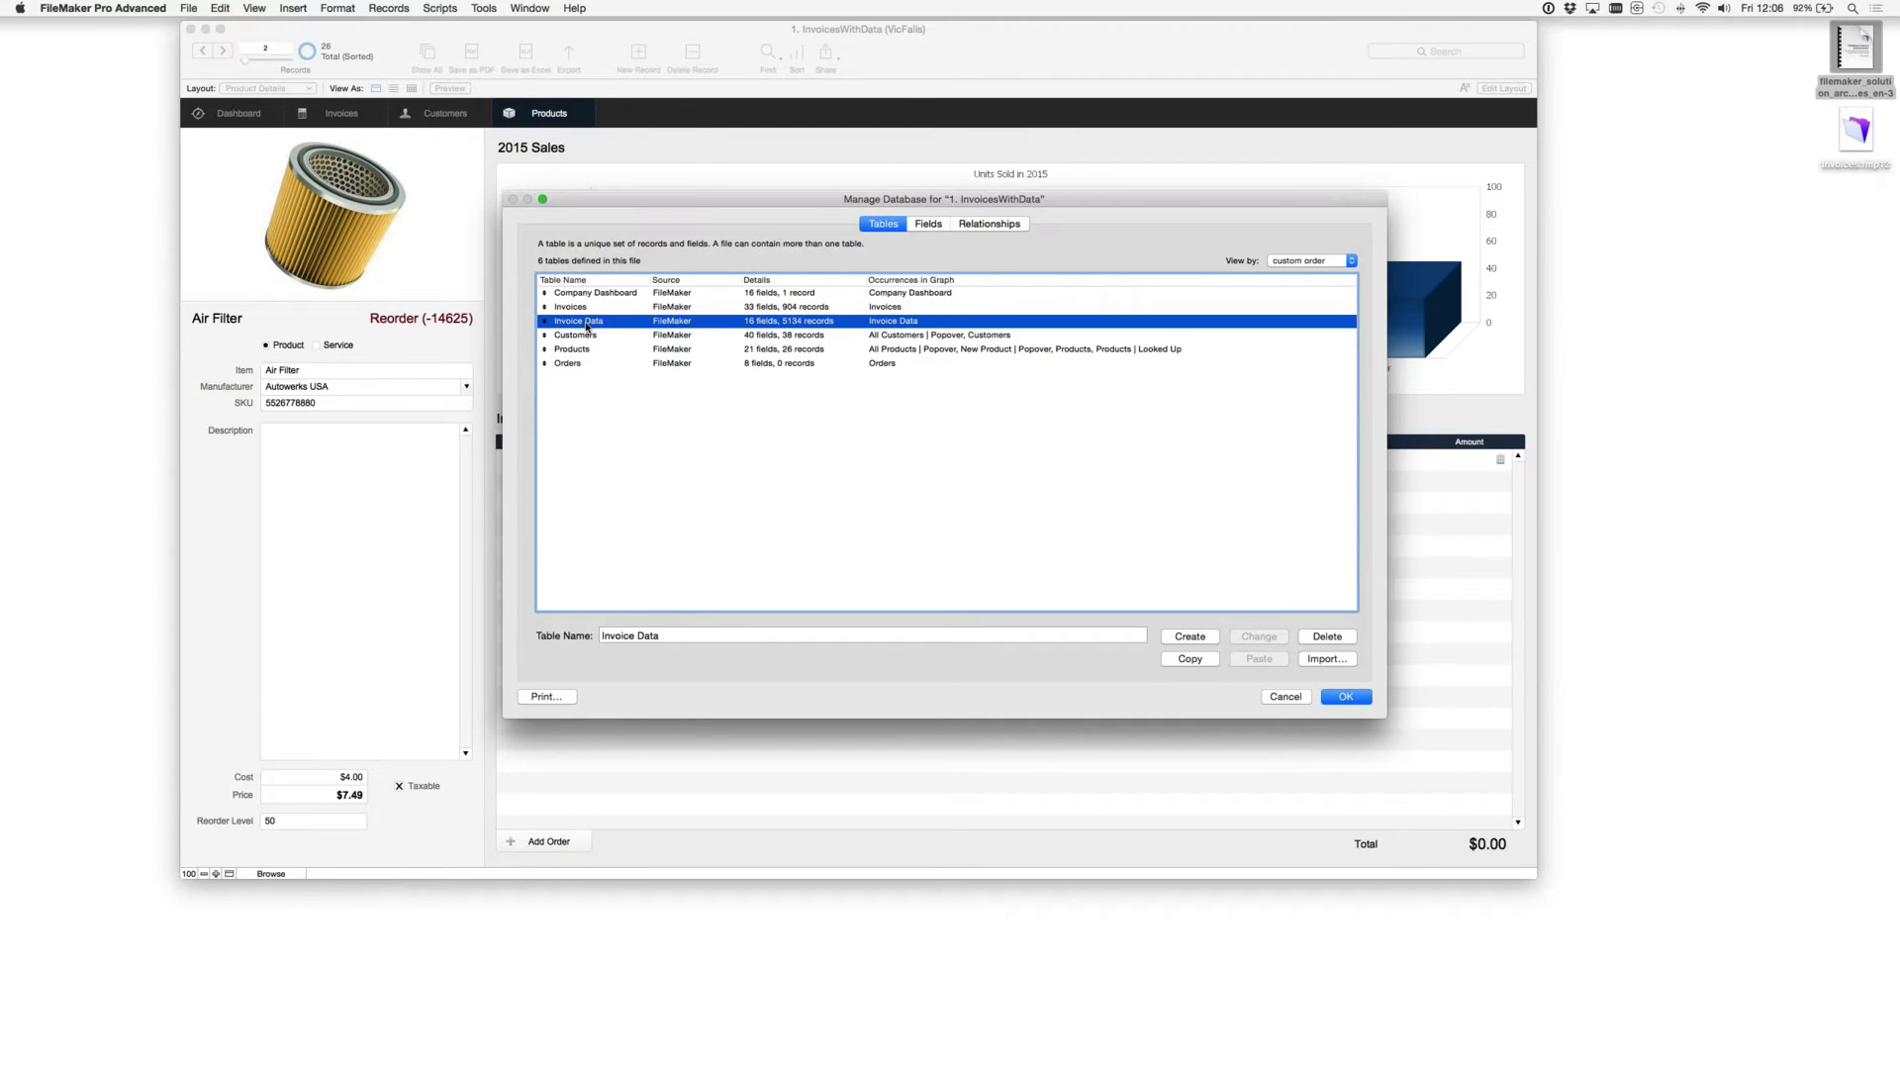
# - Review the field definitions of the Invoice Data and Customers tables, including Company and Last, and open the relationships graph
pyautogui.click(928, 227)
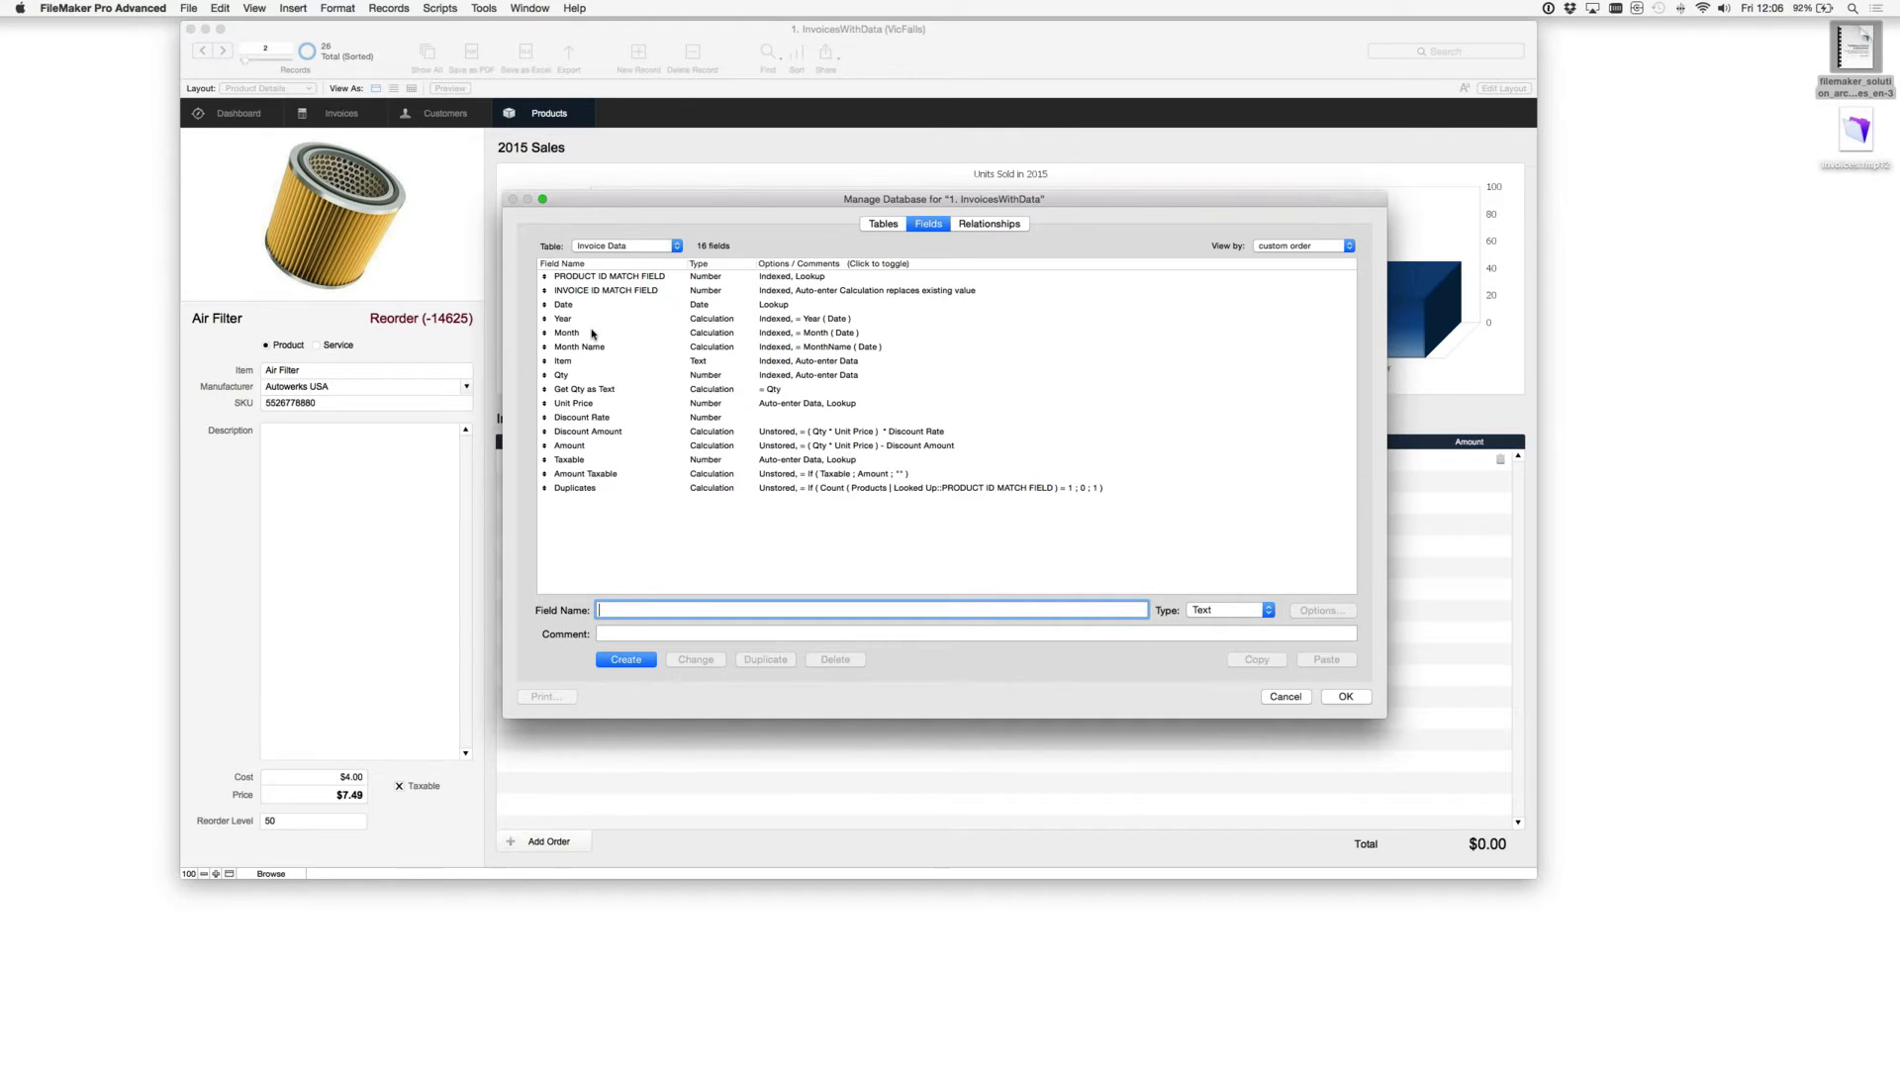
pyautogui.click(617, 256)
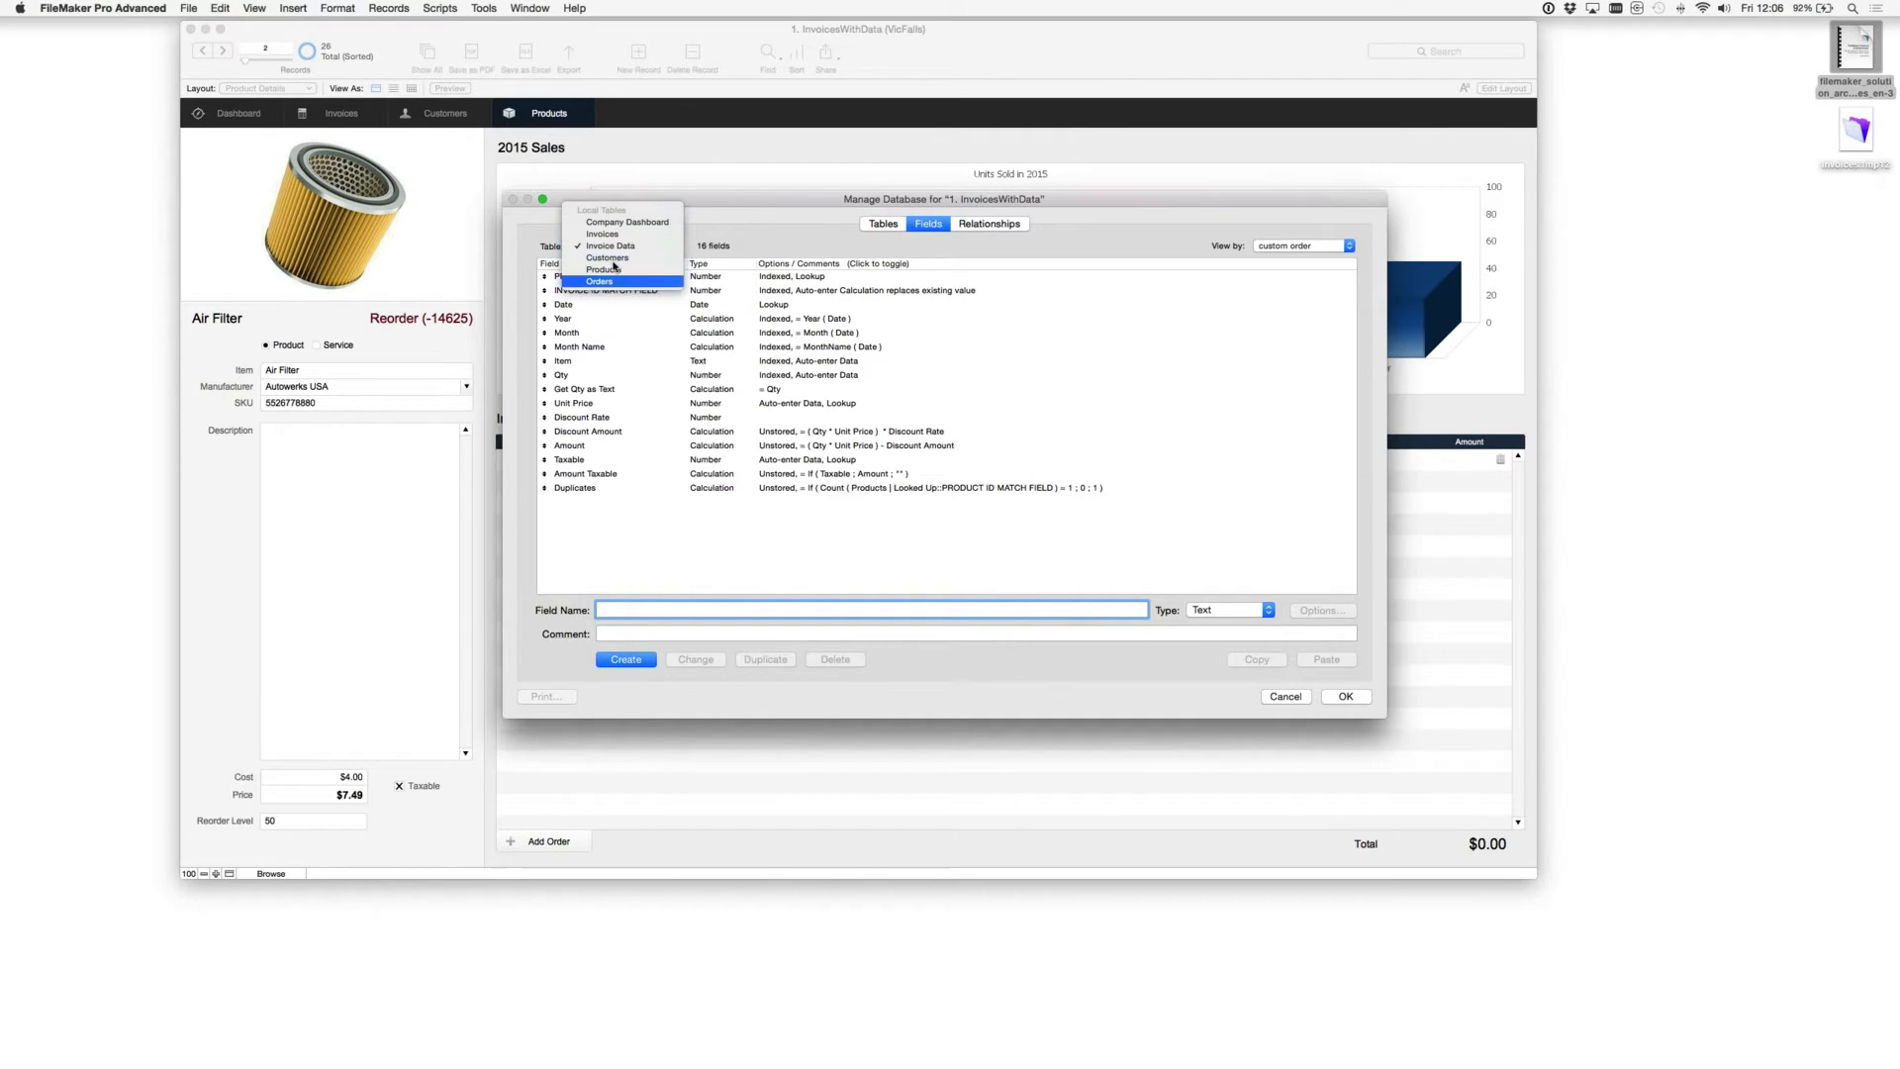
pyautogui.press('Return')
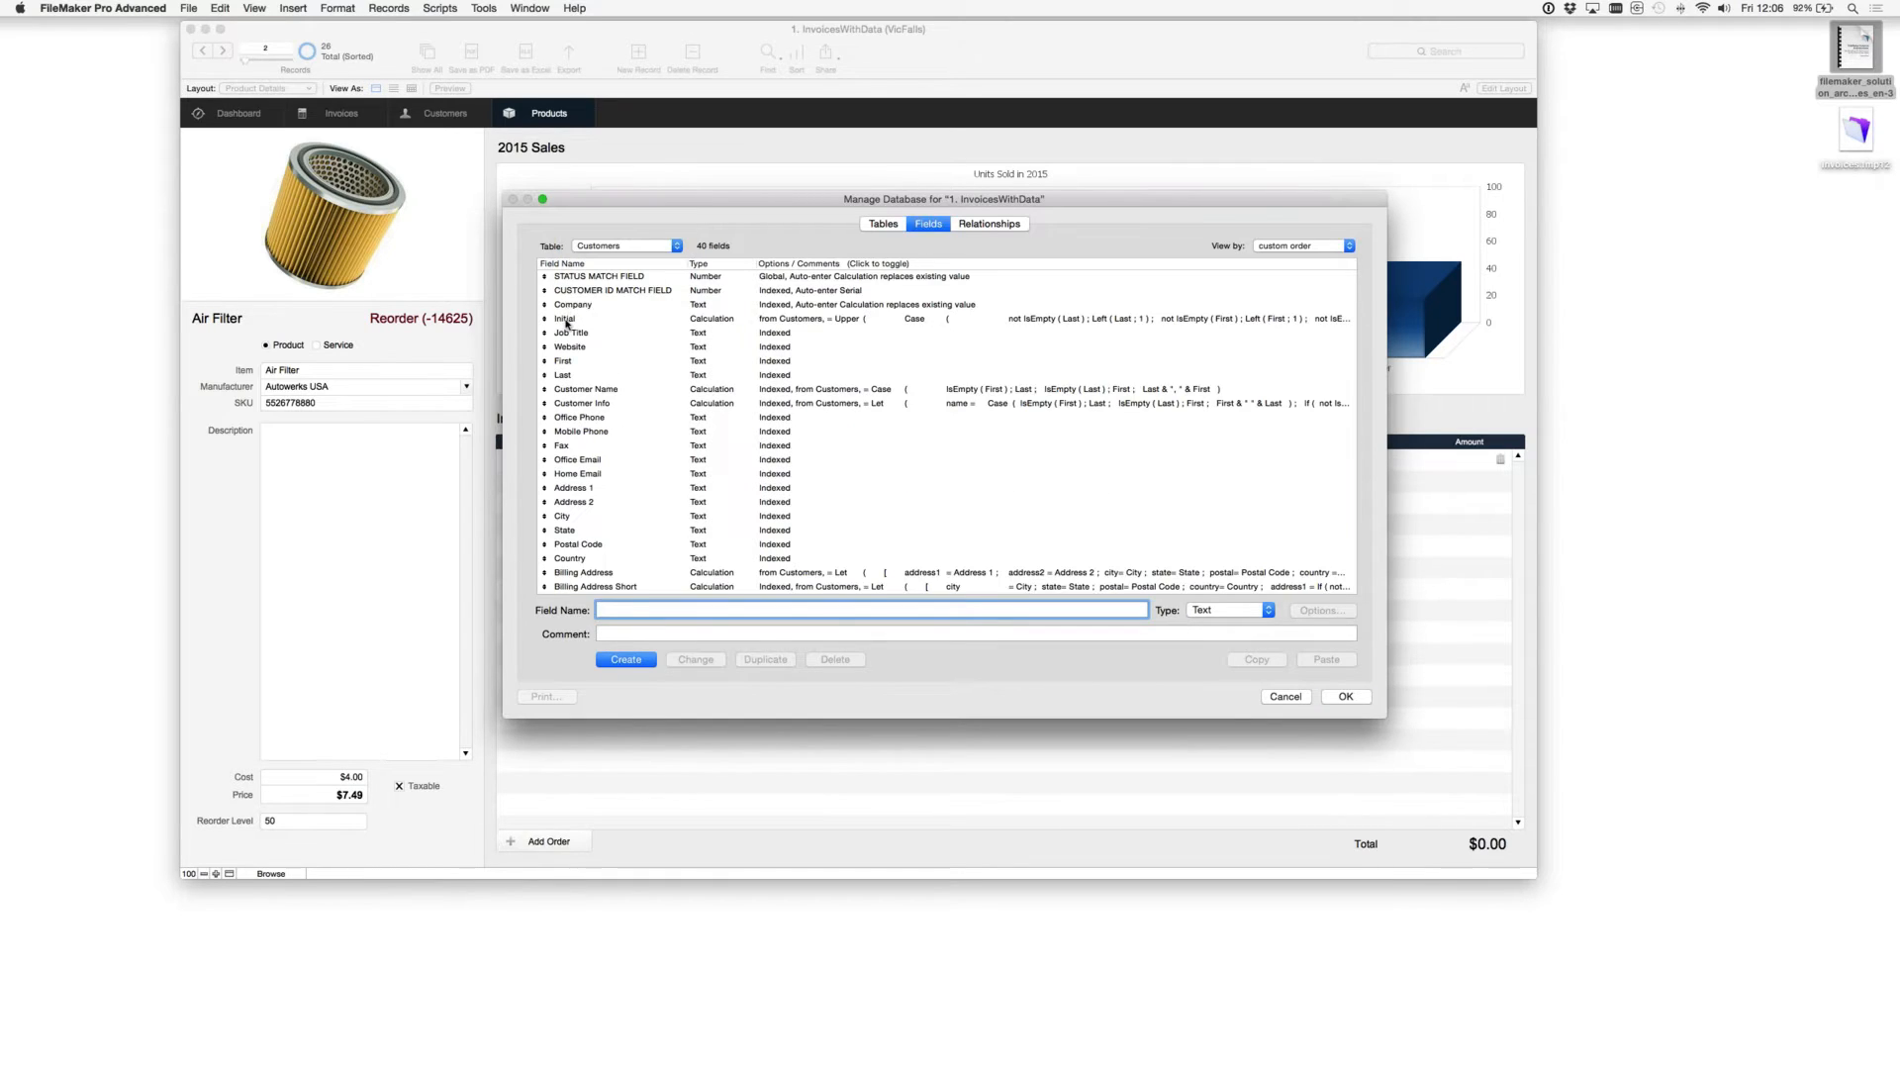
pyautogui.click(567, 307)
pyautogui.click(566, 374)
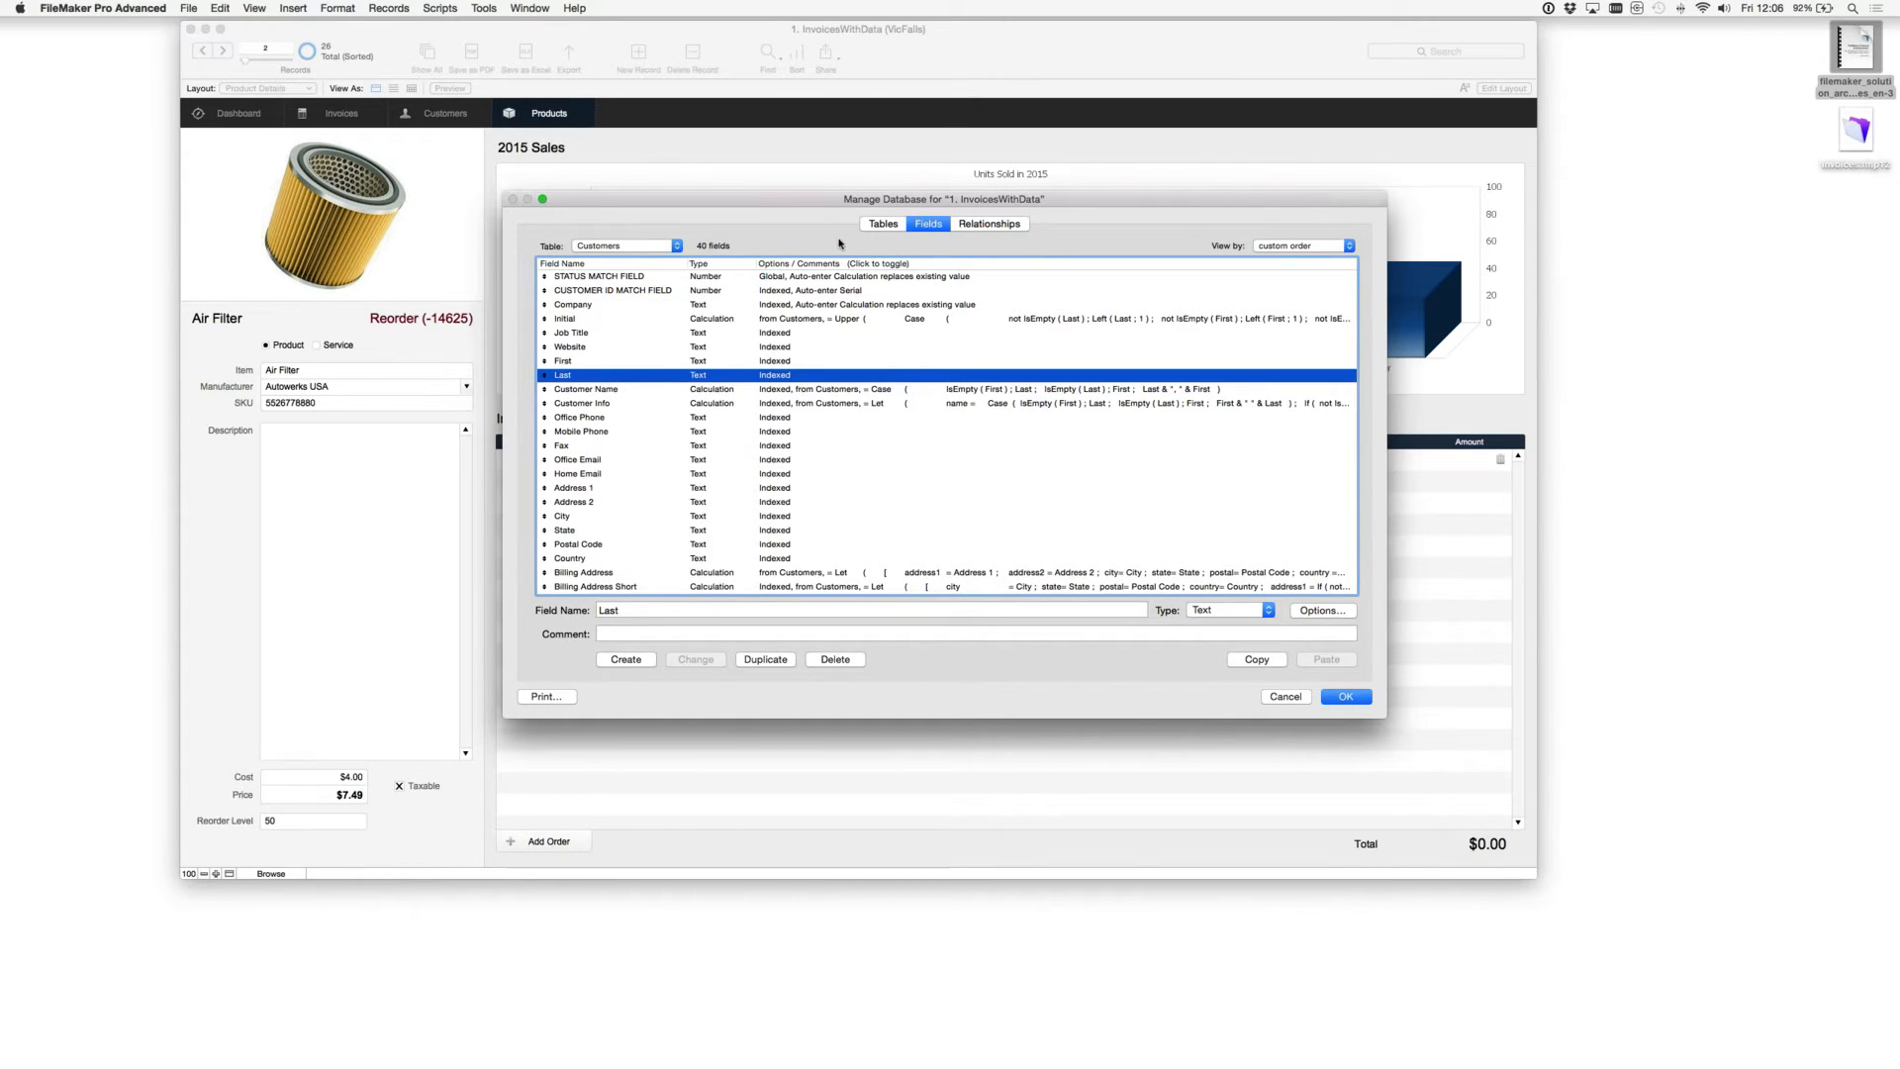
pyautogui.click(998, 225)
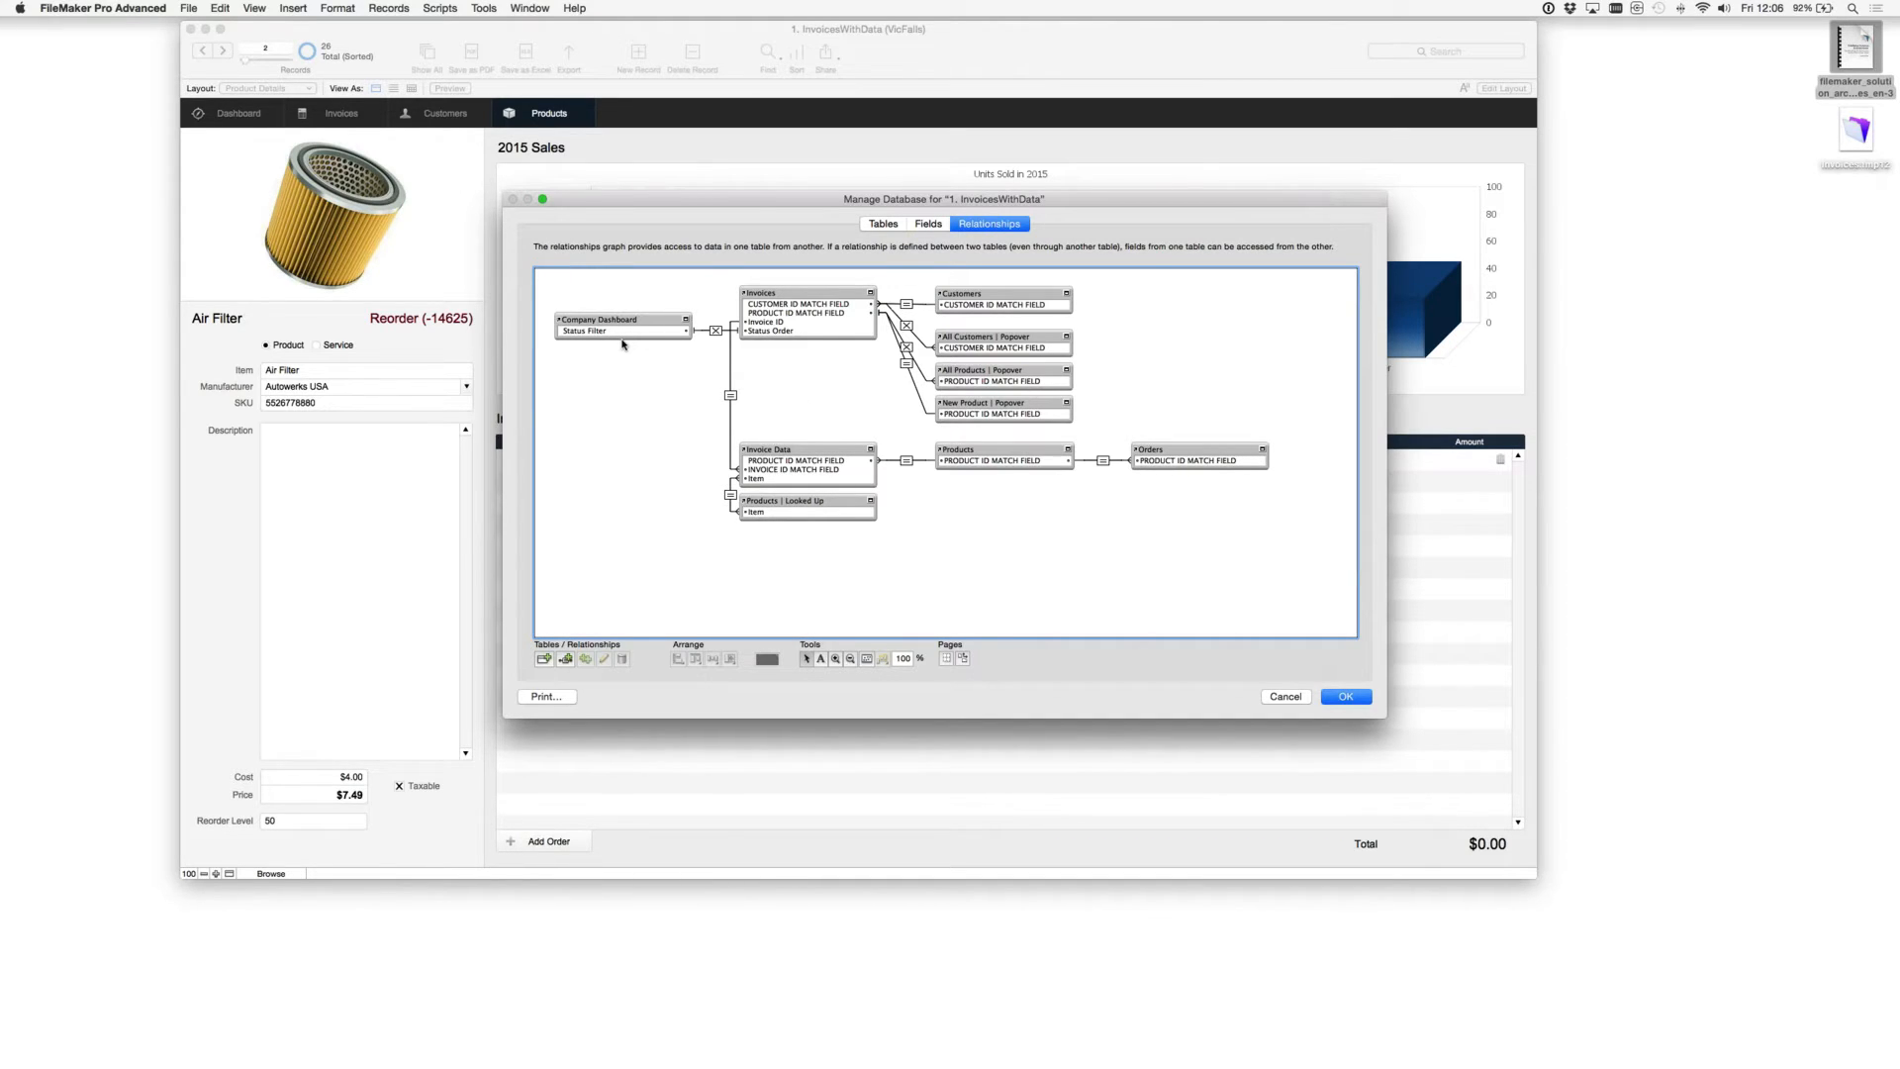
# - Examine the Company Dashboard, Customers and Products table occurrences in the relationships graph, and close the database management dialog, discarding all changes
pyautogui.moveTo(650, 324); pyautogui.dragTo(648, 319)
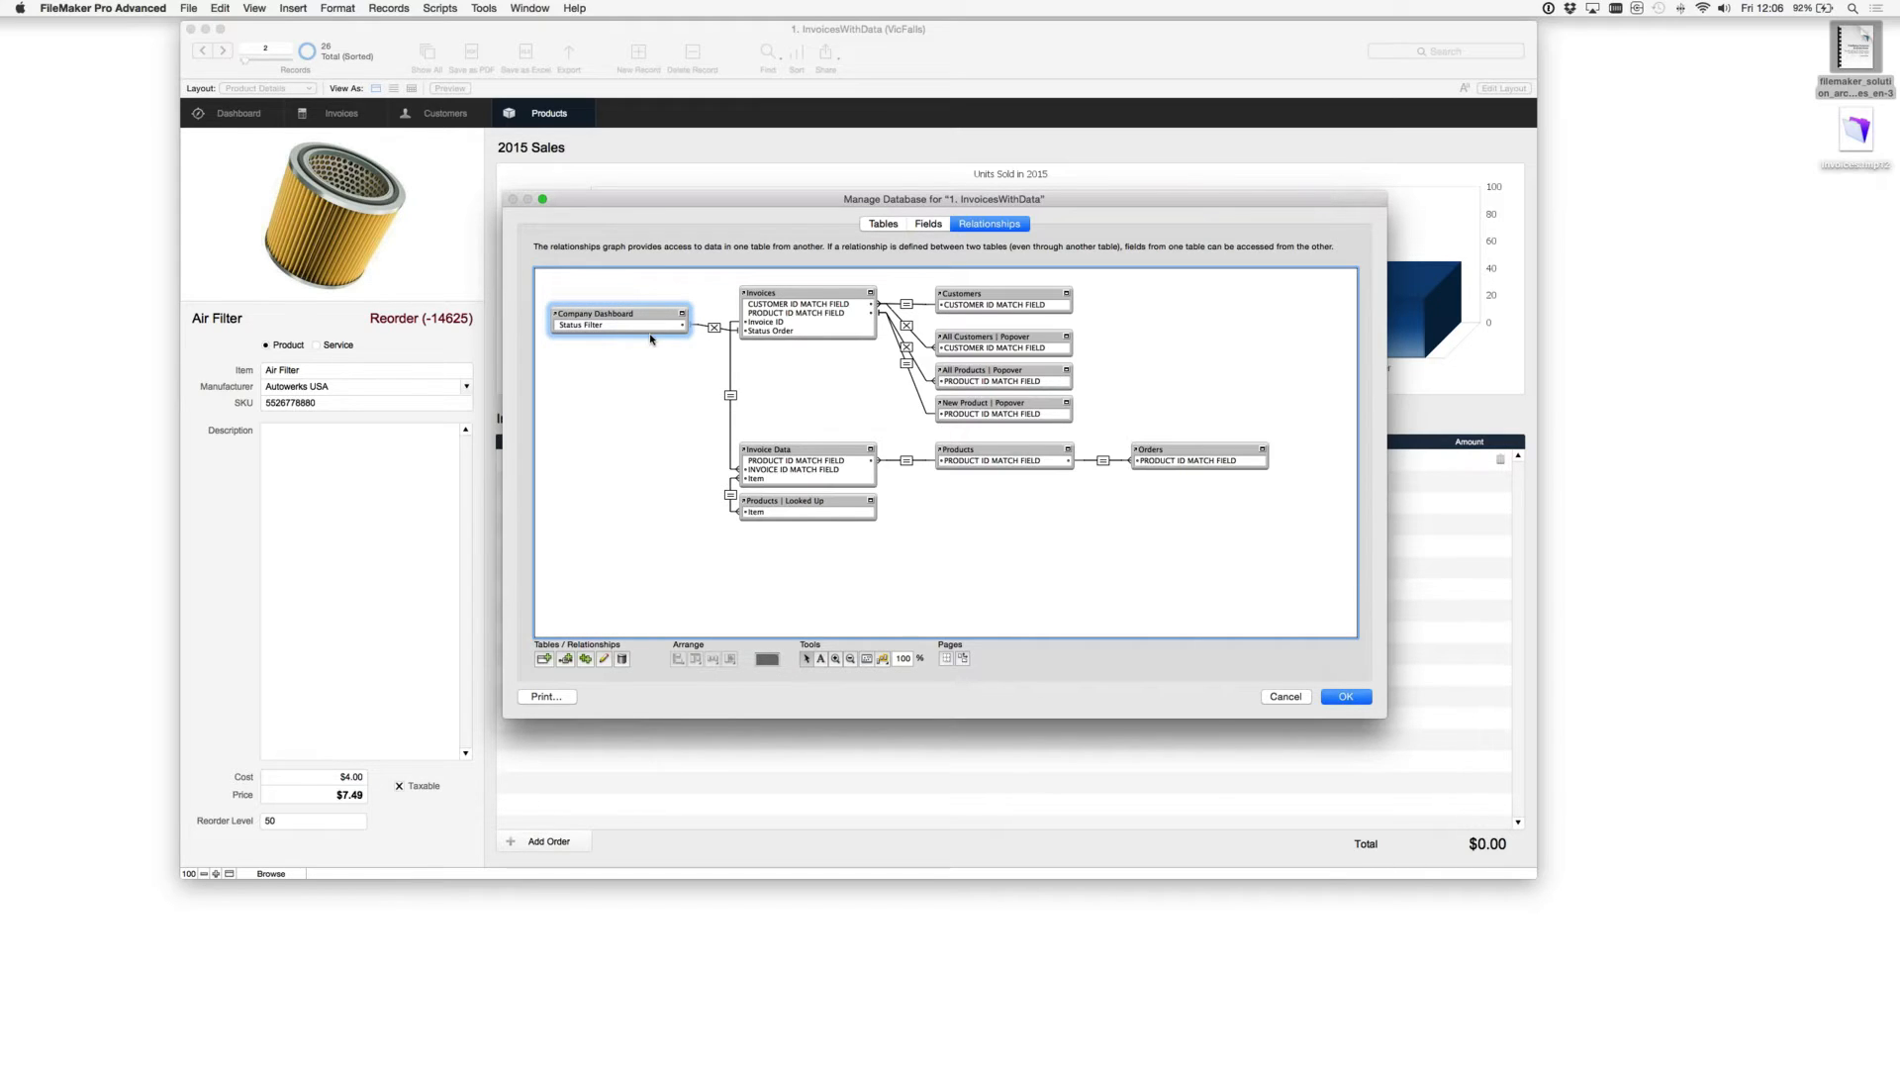
pyautogui.click(996, 292)
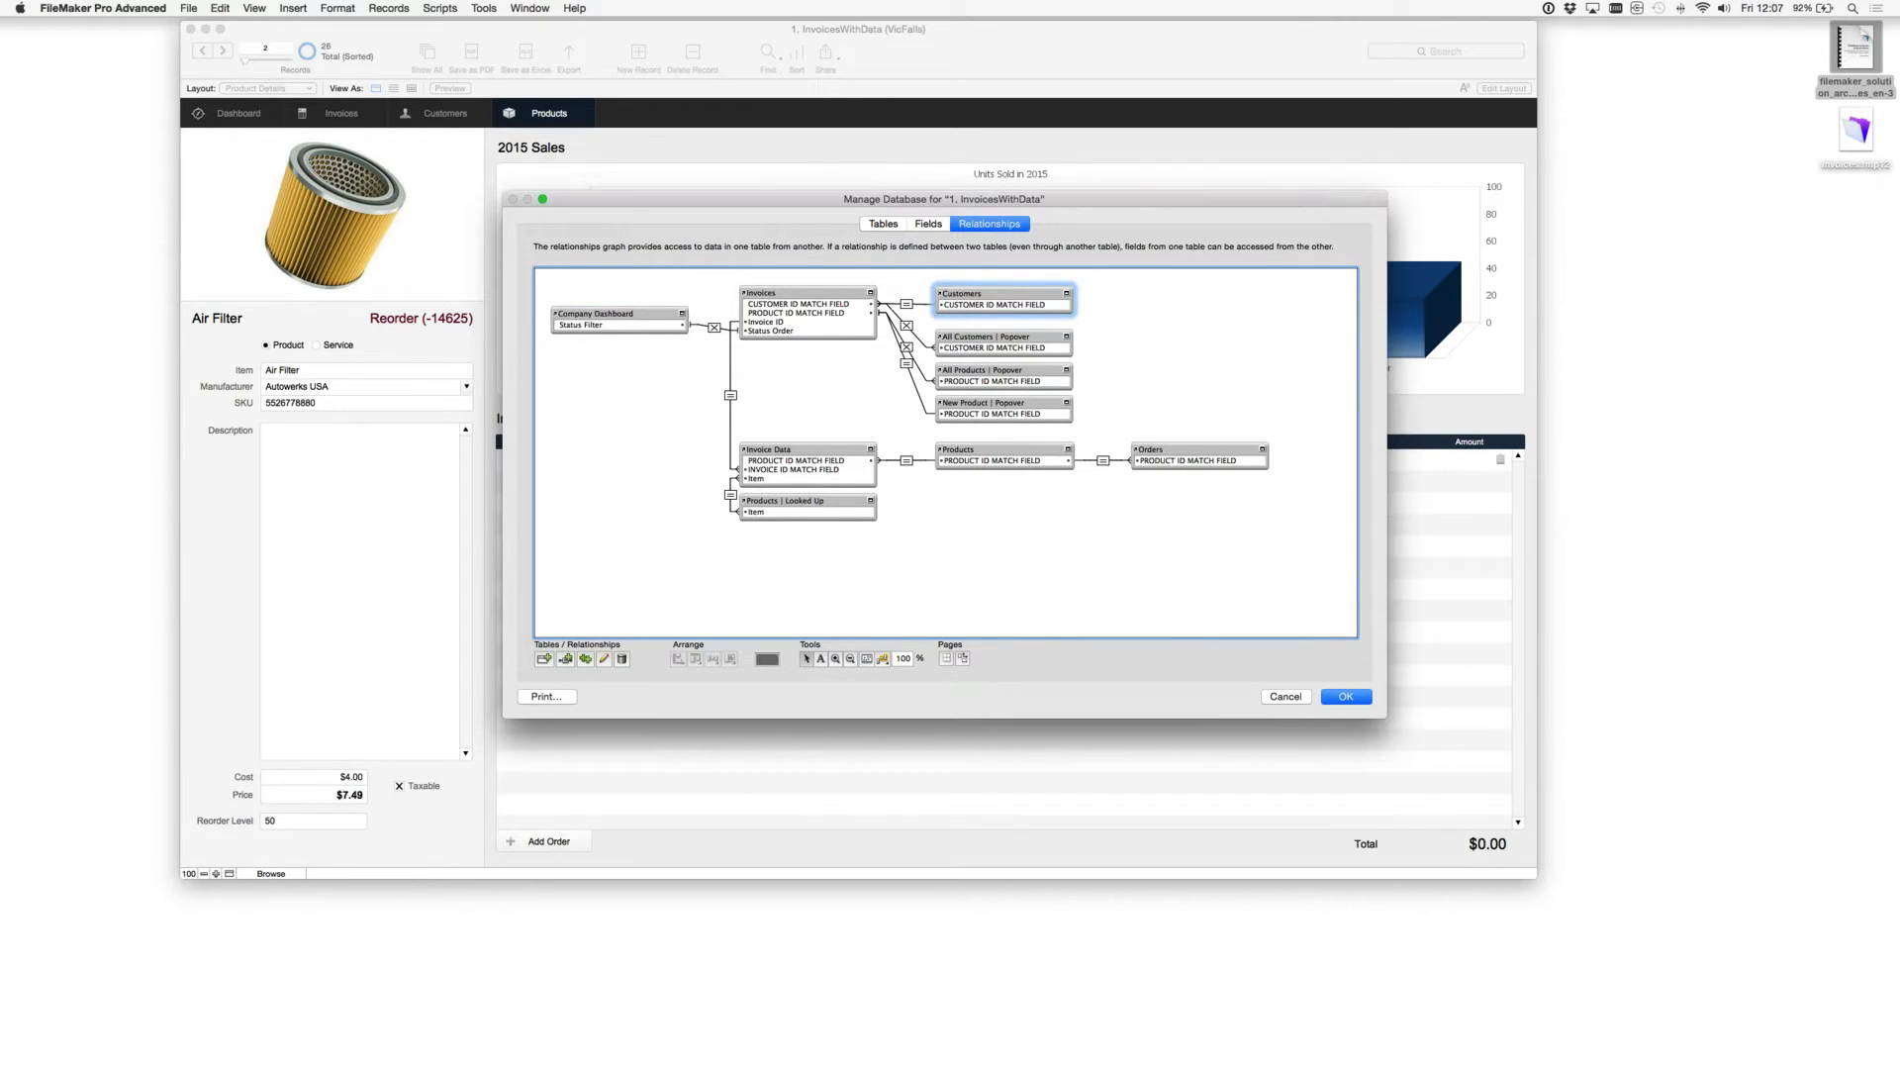
pyautogui.click(929, 312)
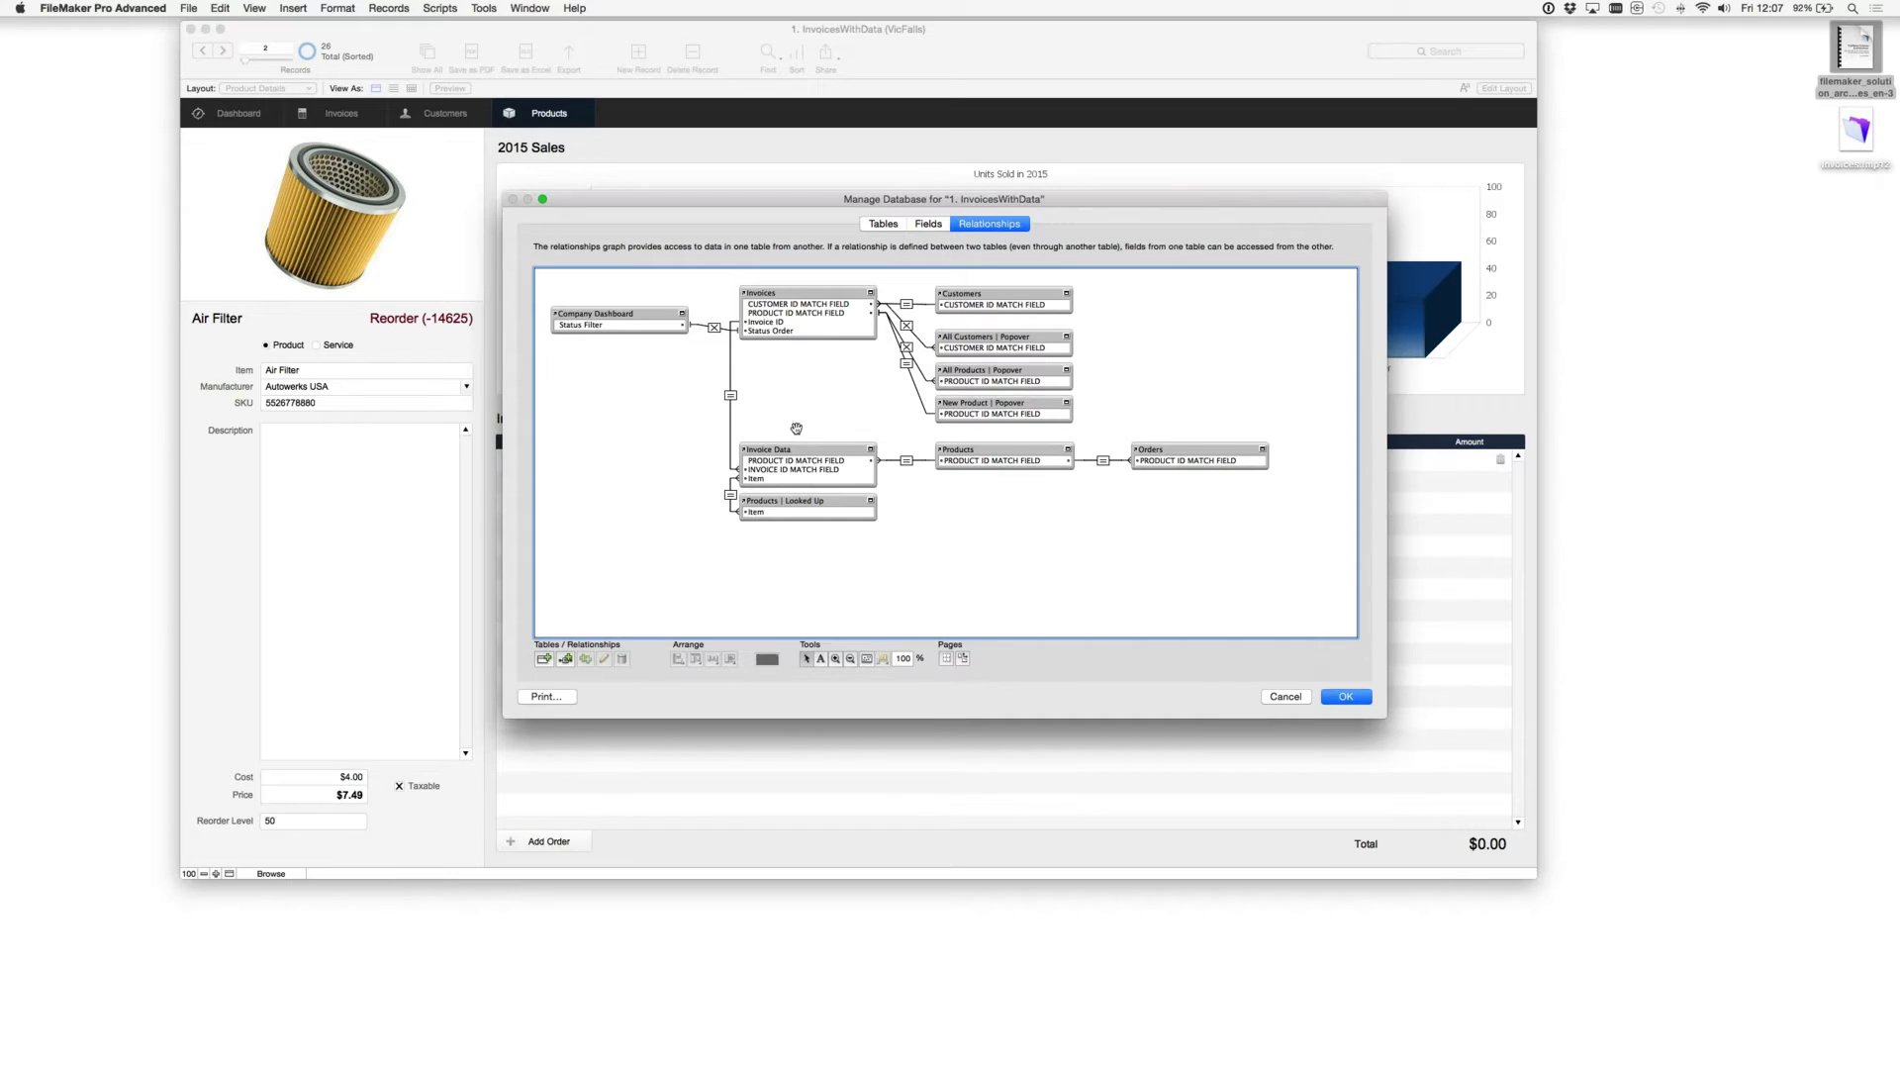
pyautogui.click(976, 453)
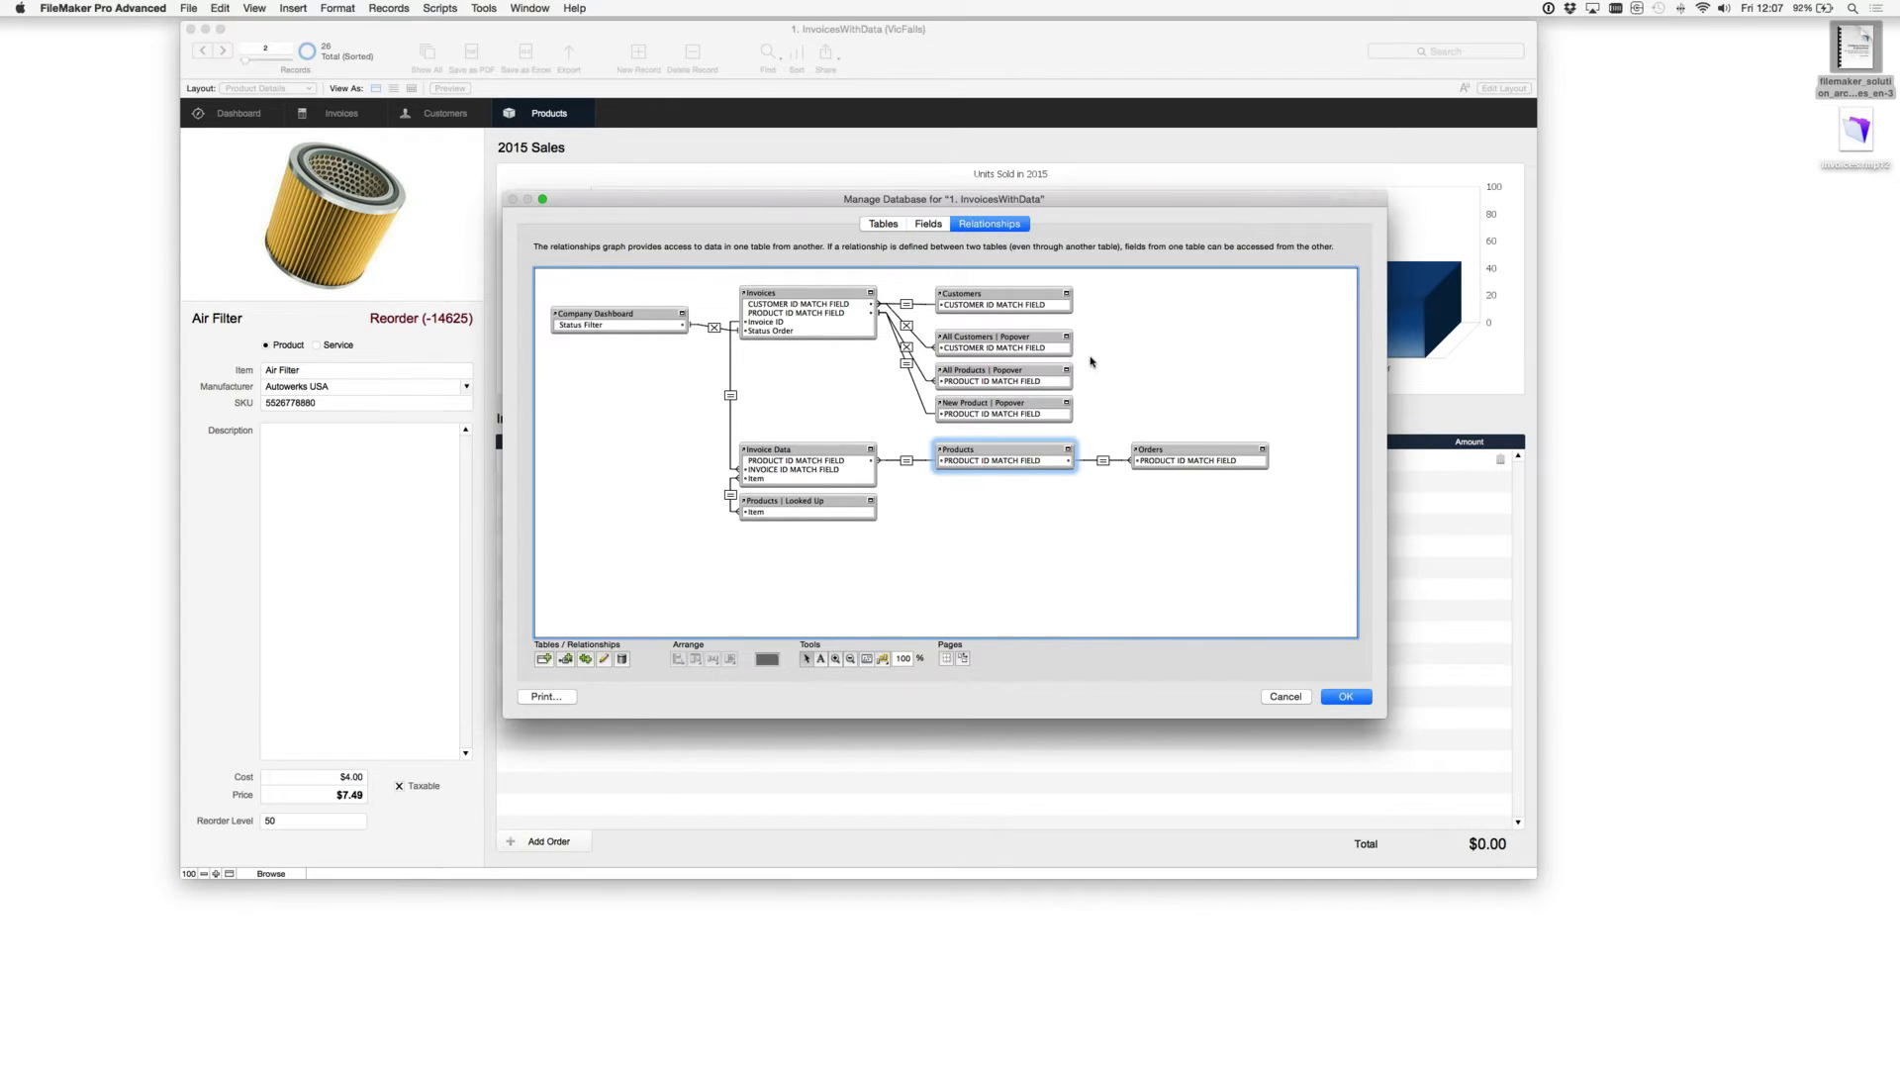
pyautogui.click(1291, 698)
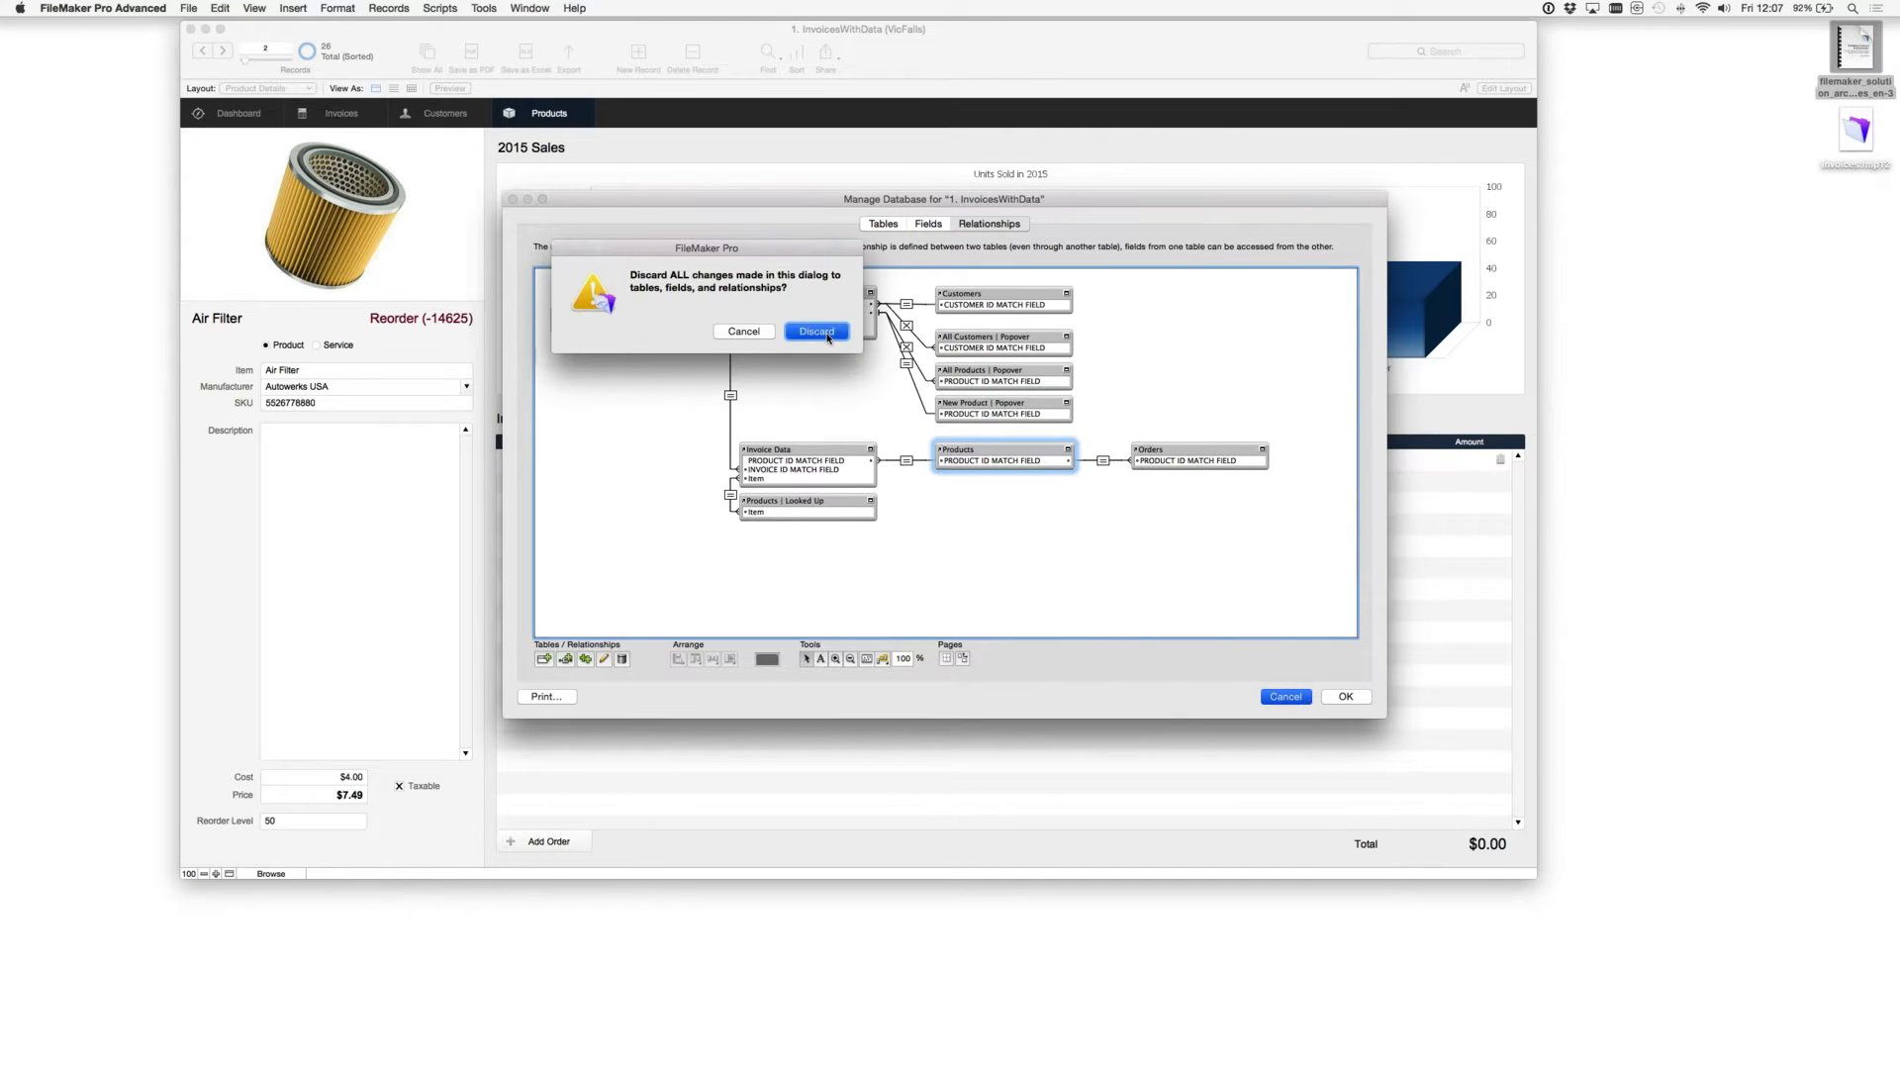
pyautogui.click(814, 328)
# - Move and narrow the InvoicesWithData window, switch to Google Chrome and place the browser window beside it
pyautogui.moveTo(954, 68); pyautogui.dragTo(777, 63)
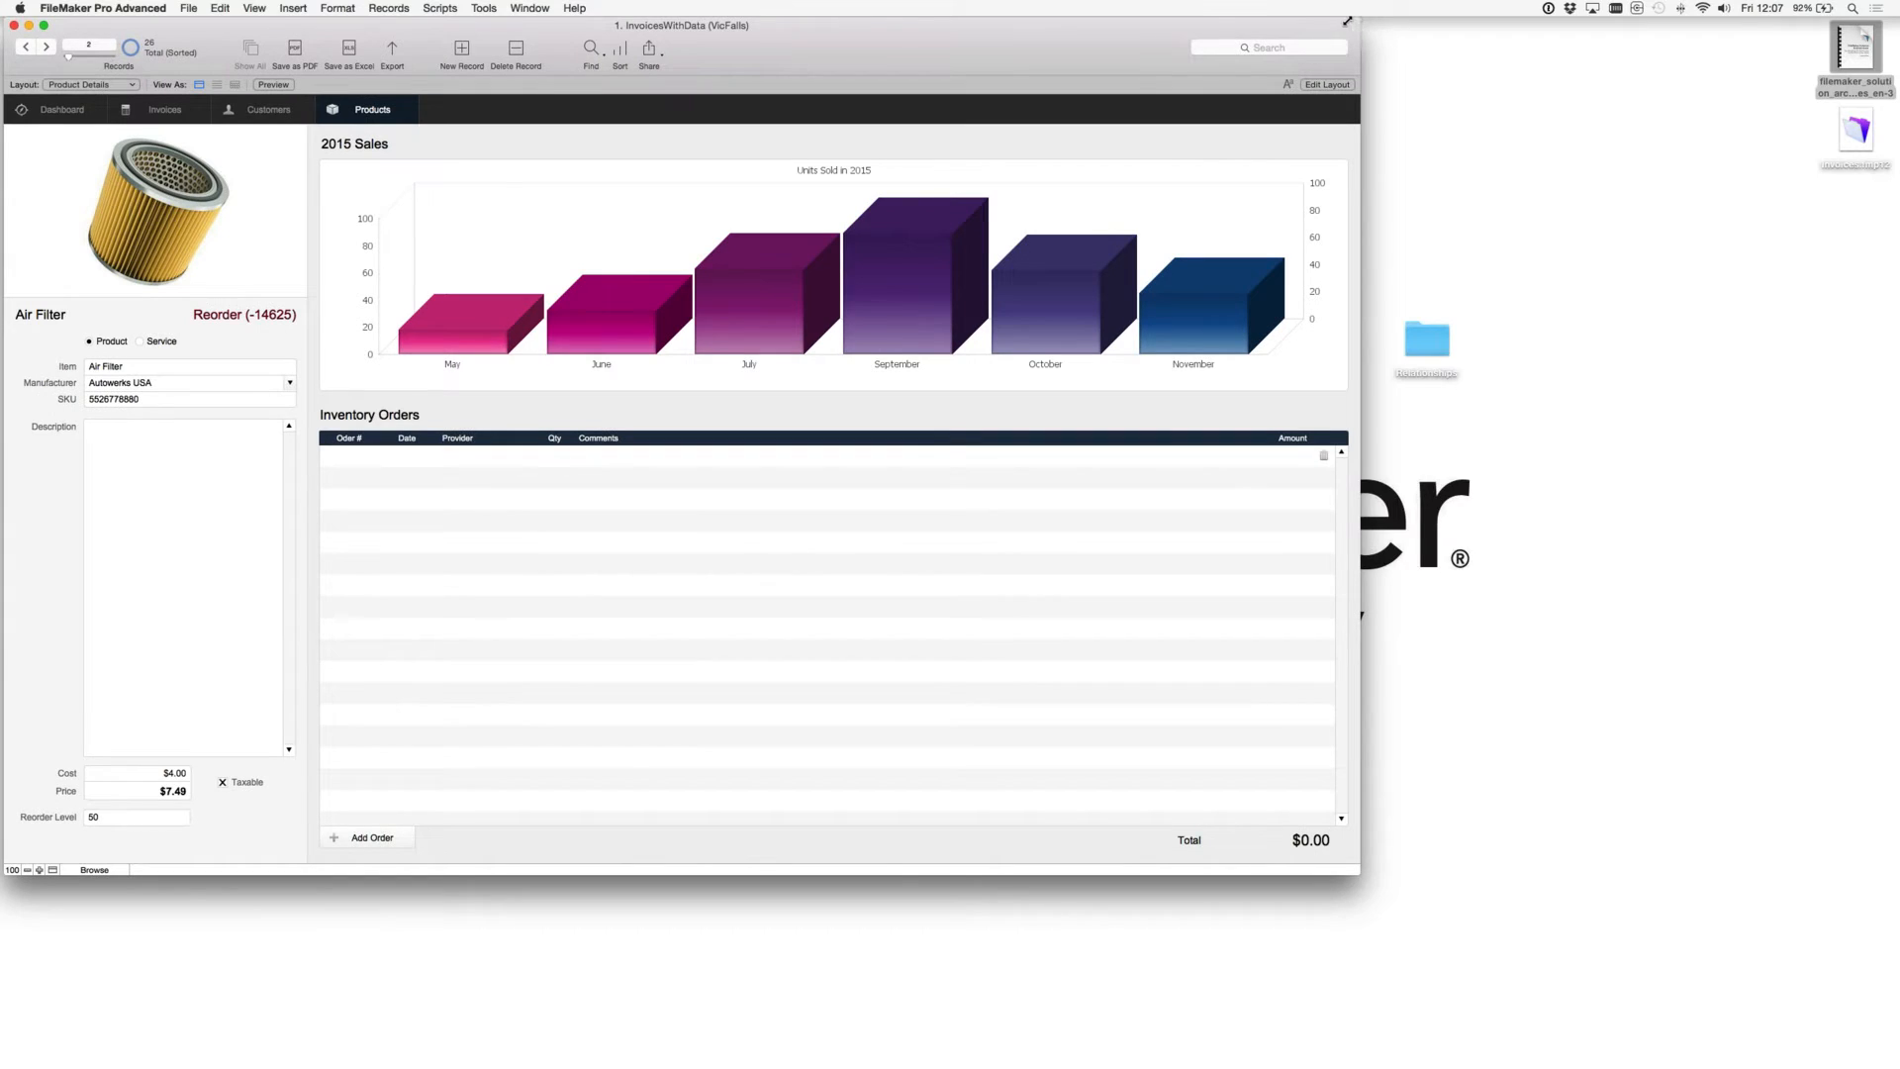
pyautogui.moveTo(1361, 17); pyautogui.dragTo(1066, 18)
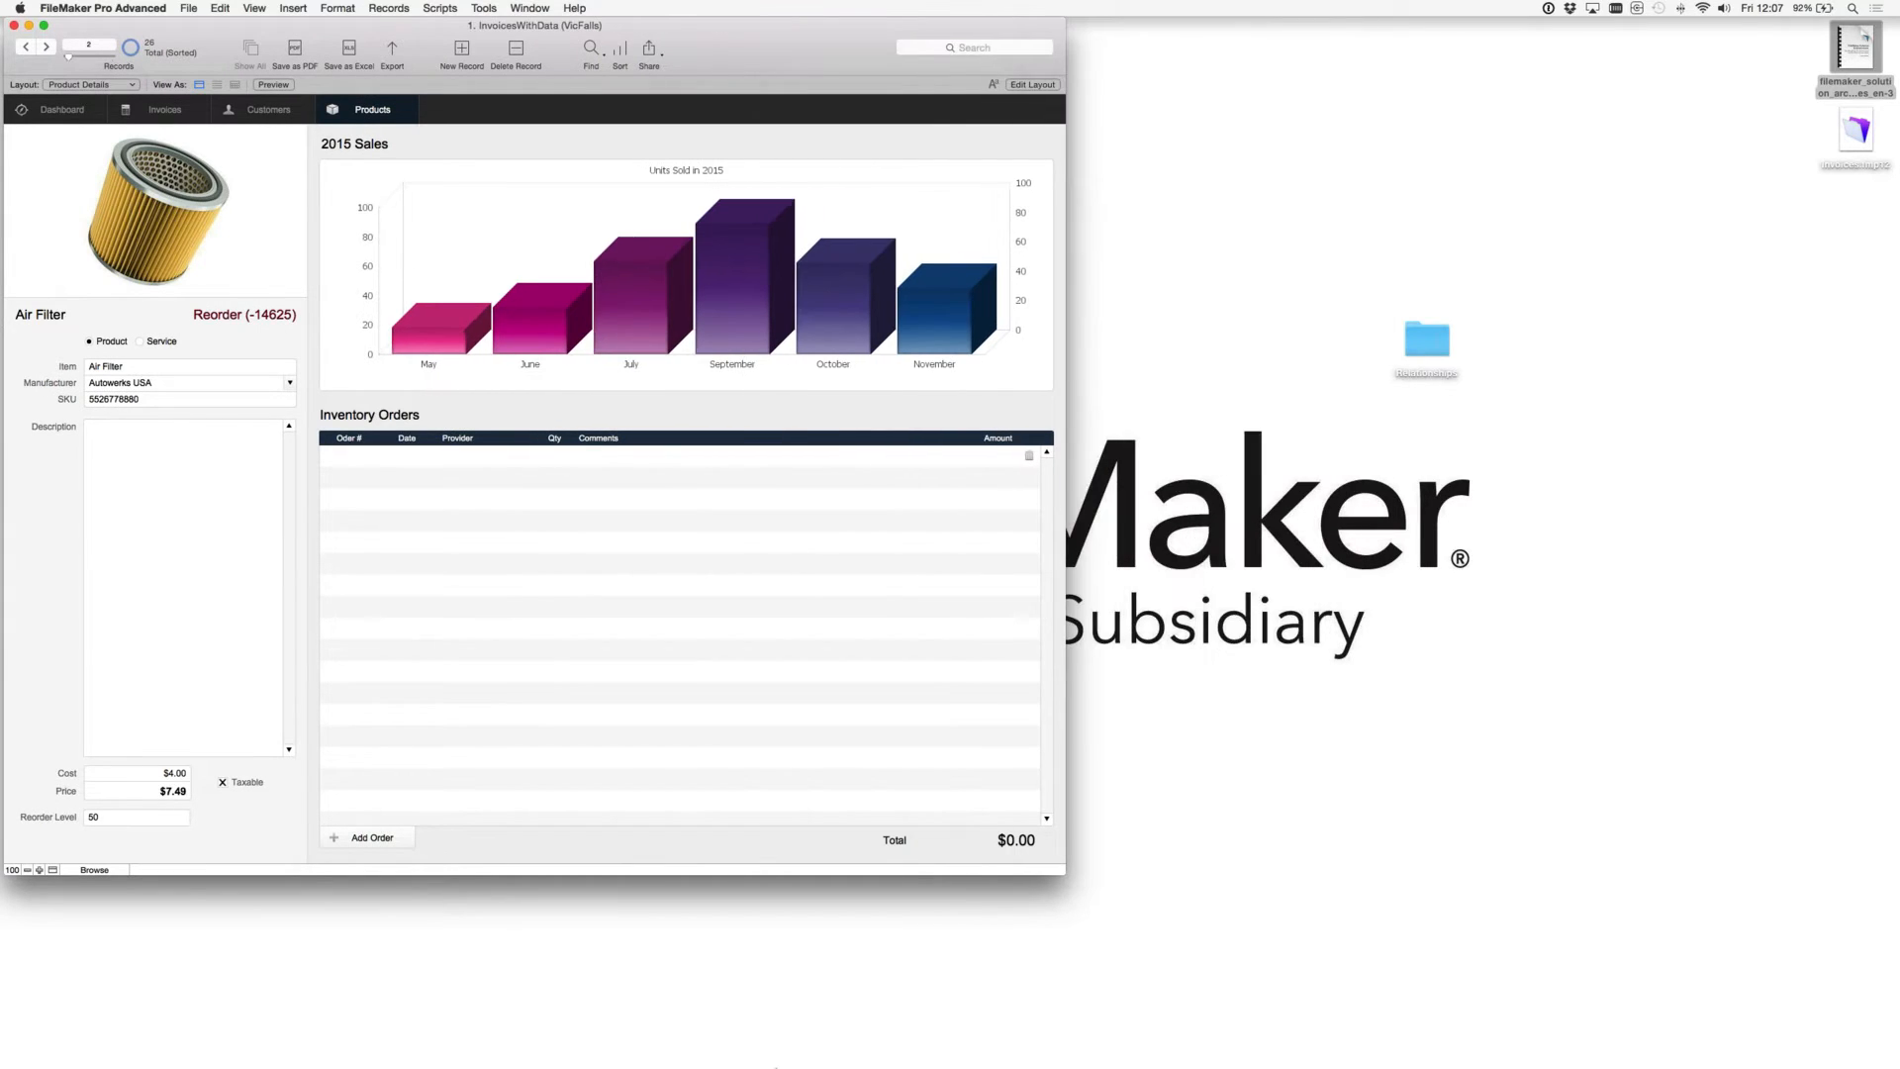
pyautogui.moveTo(693, 1067)
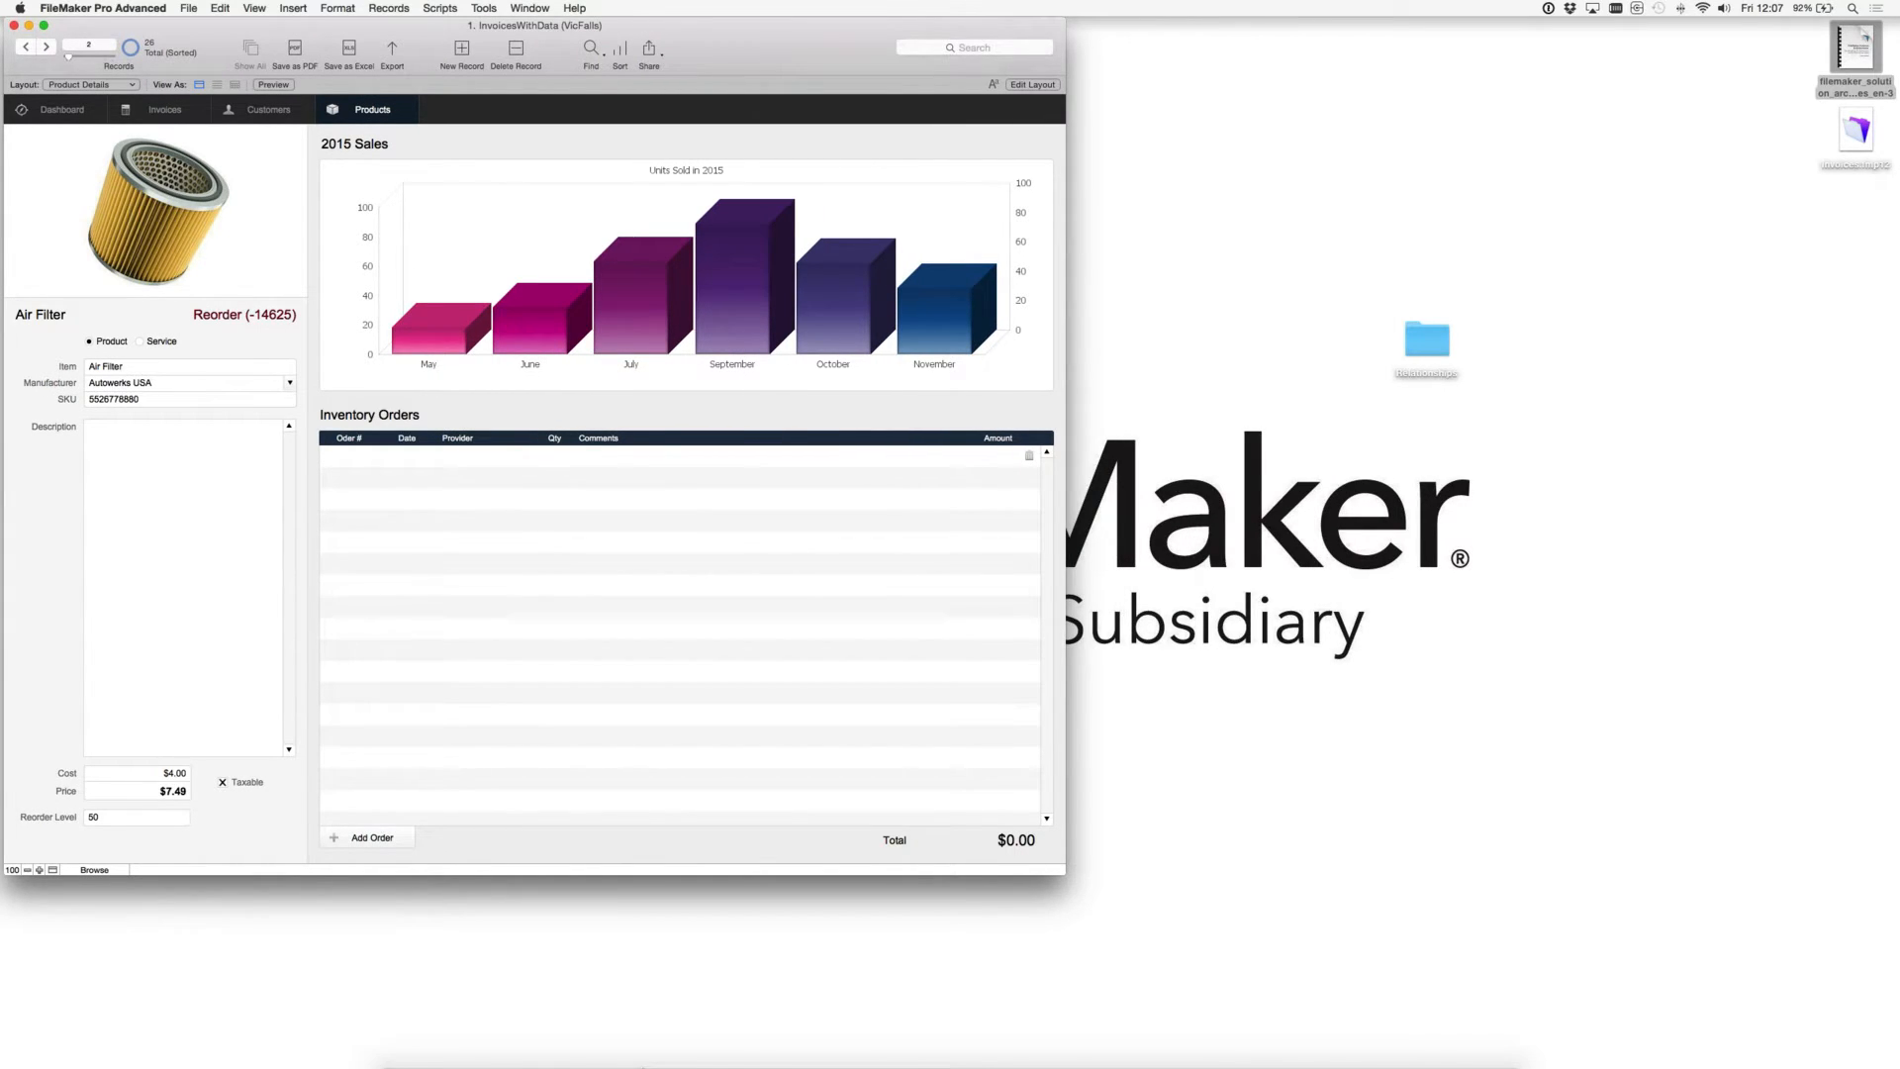
pyautogui.click(715, 1041)
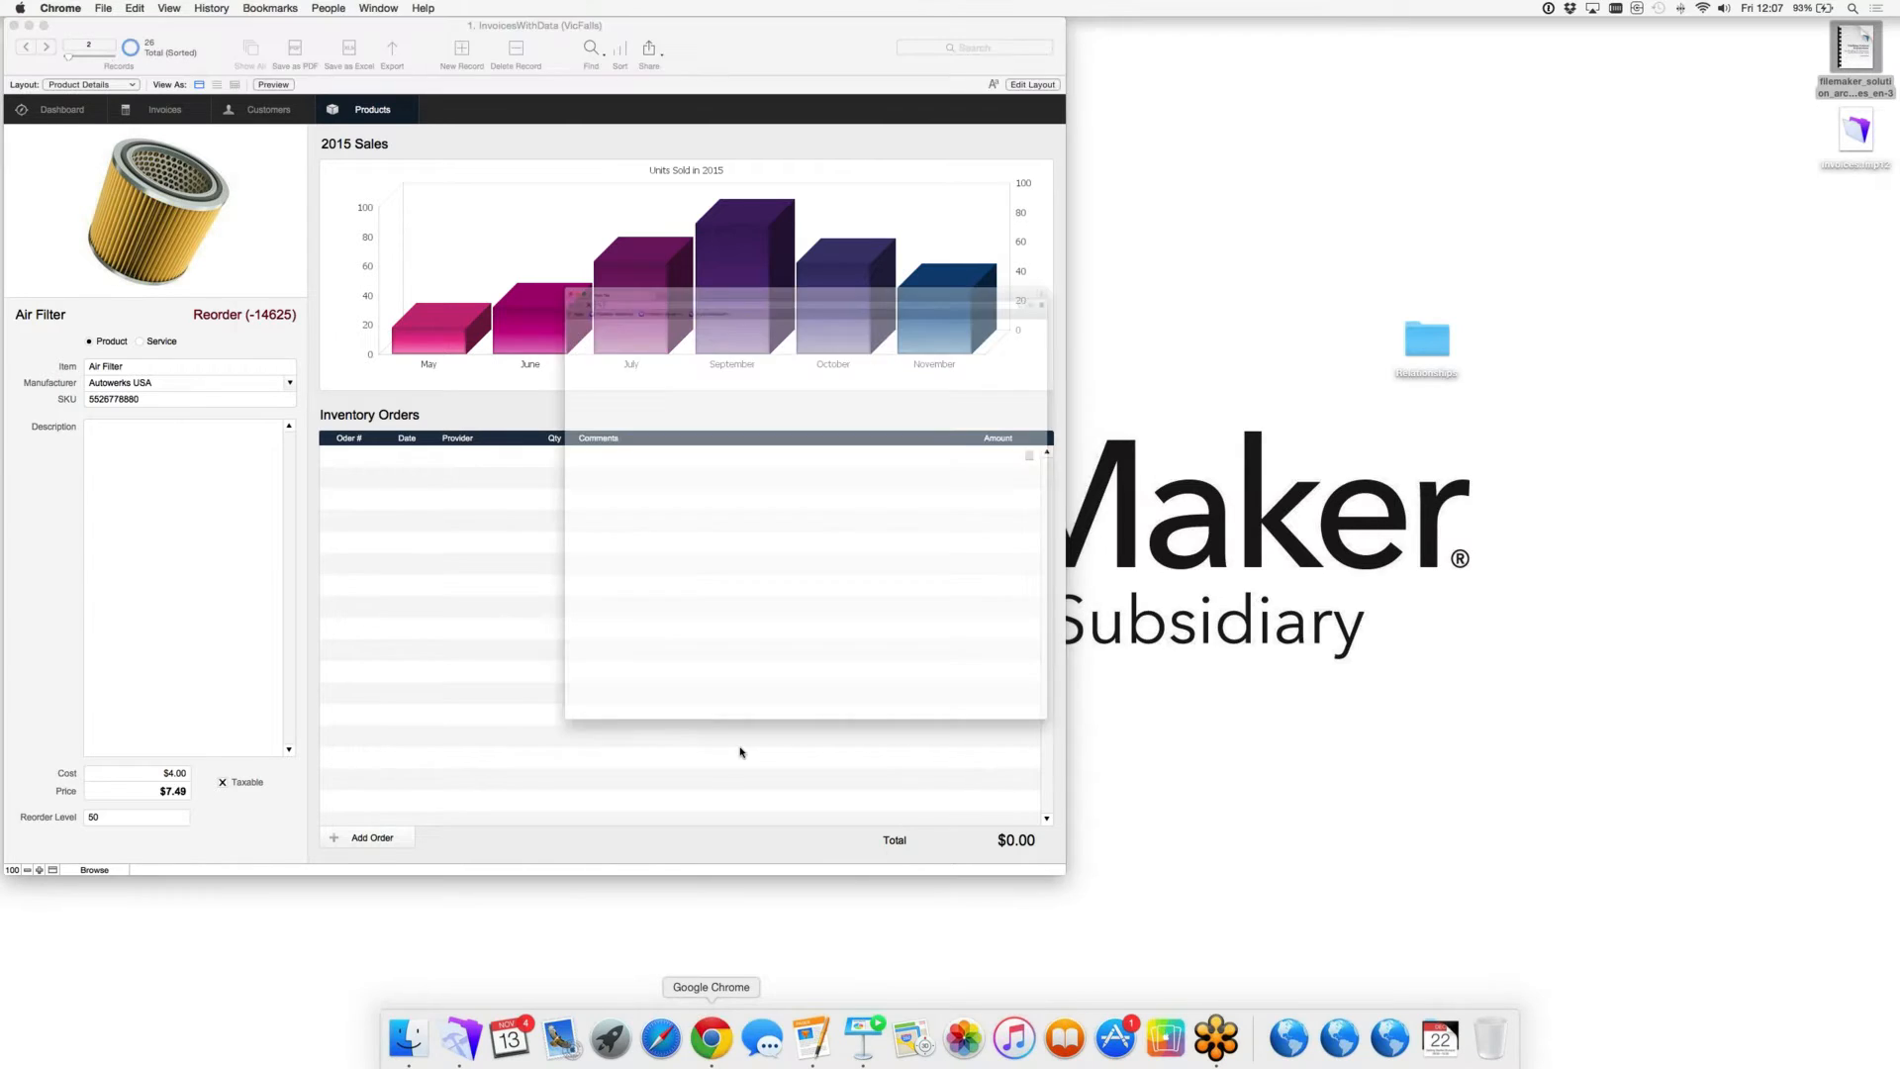
pyautogui.moveTo(567, 32); pyautogui.dragTo(1130, 31)
# - Open InvoicesWithData in the browser and view its Invoices and Customers lists, including the 10000 Auto Parts Birmingham customer record
pyautogui.click(1051, 237)
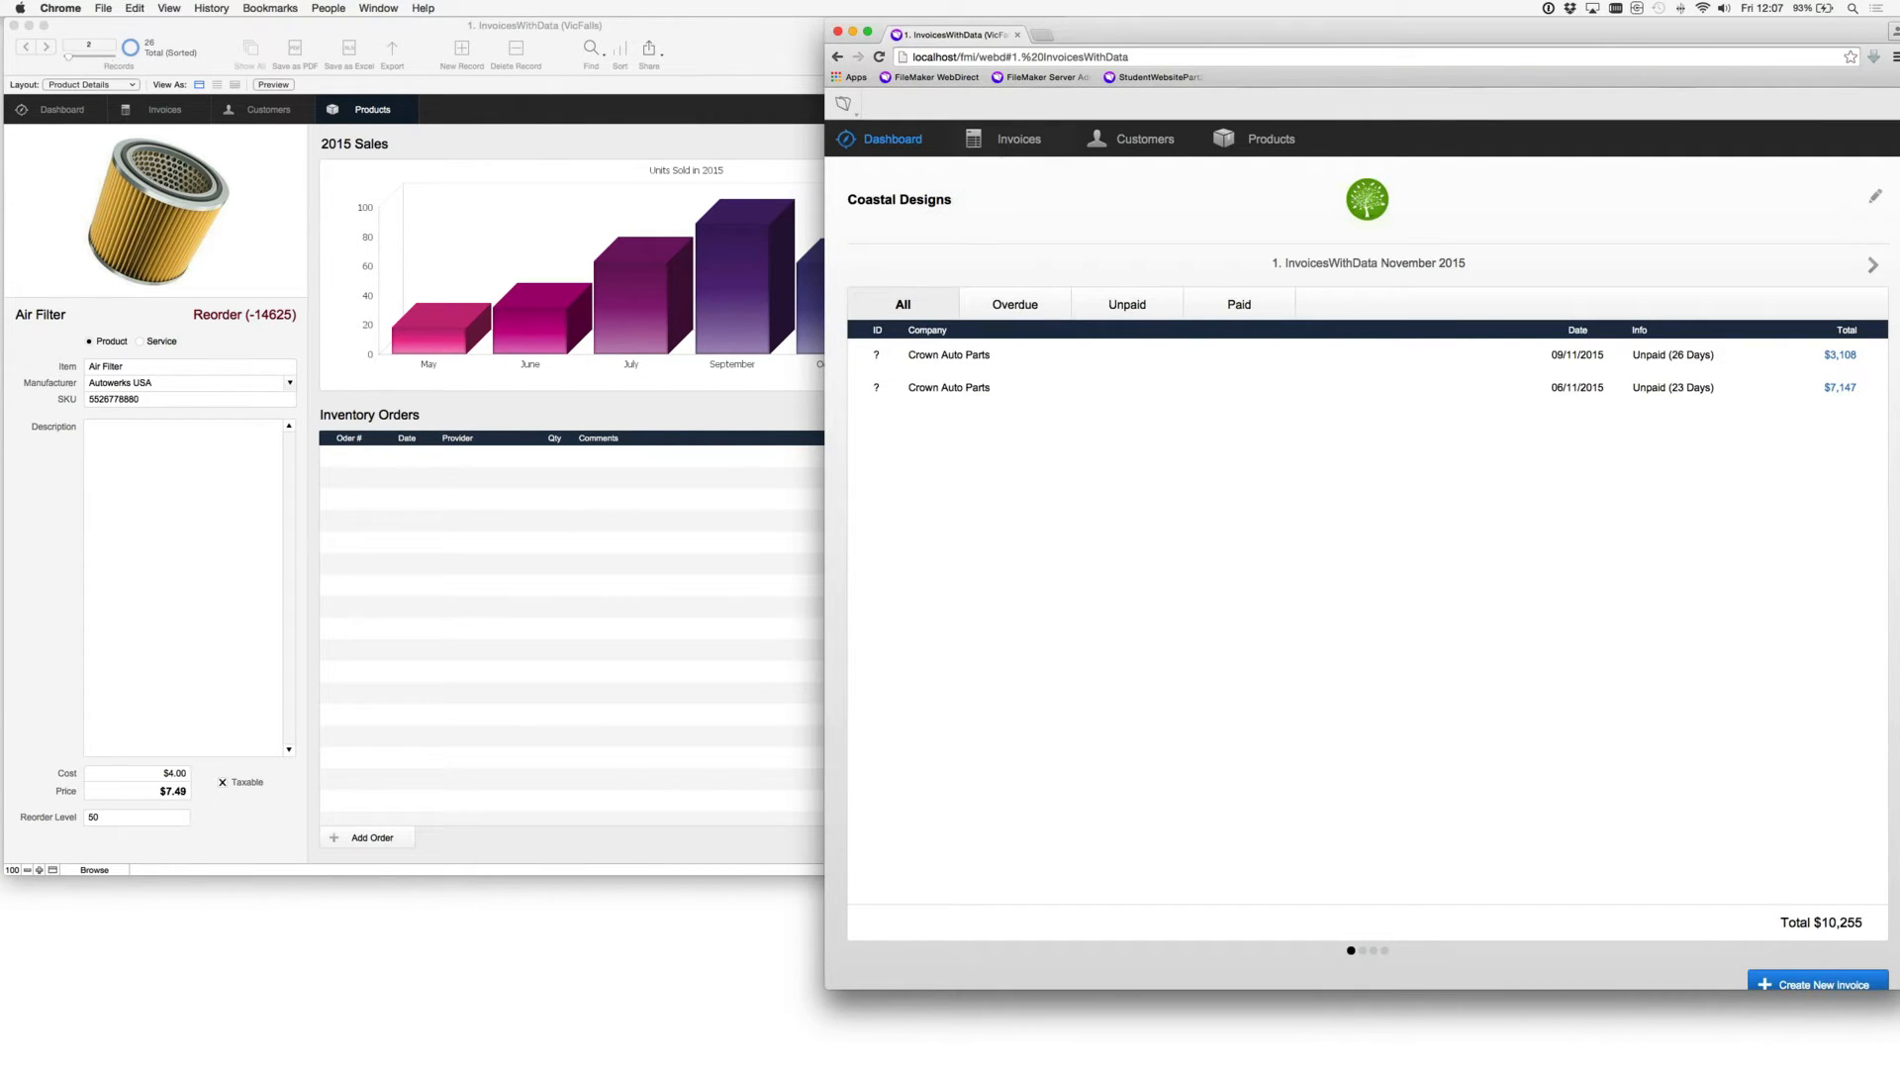
pyautogui.click(1009, 144)
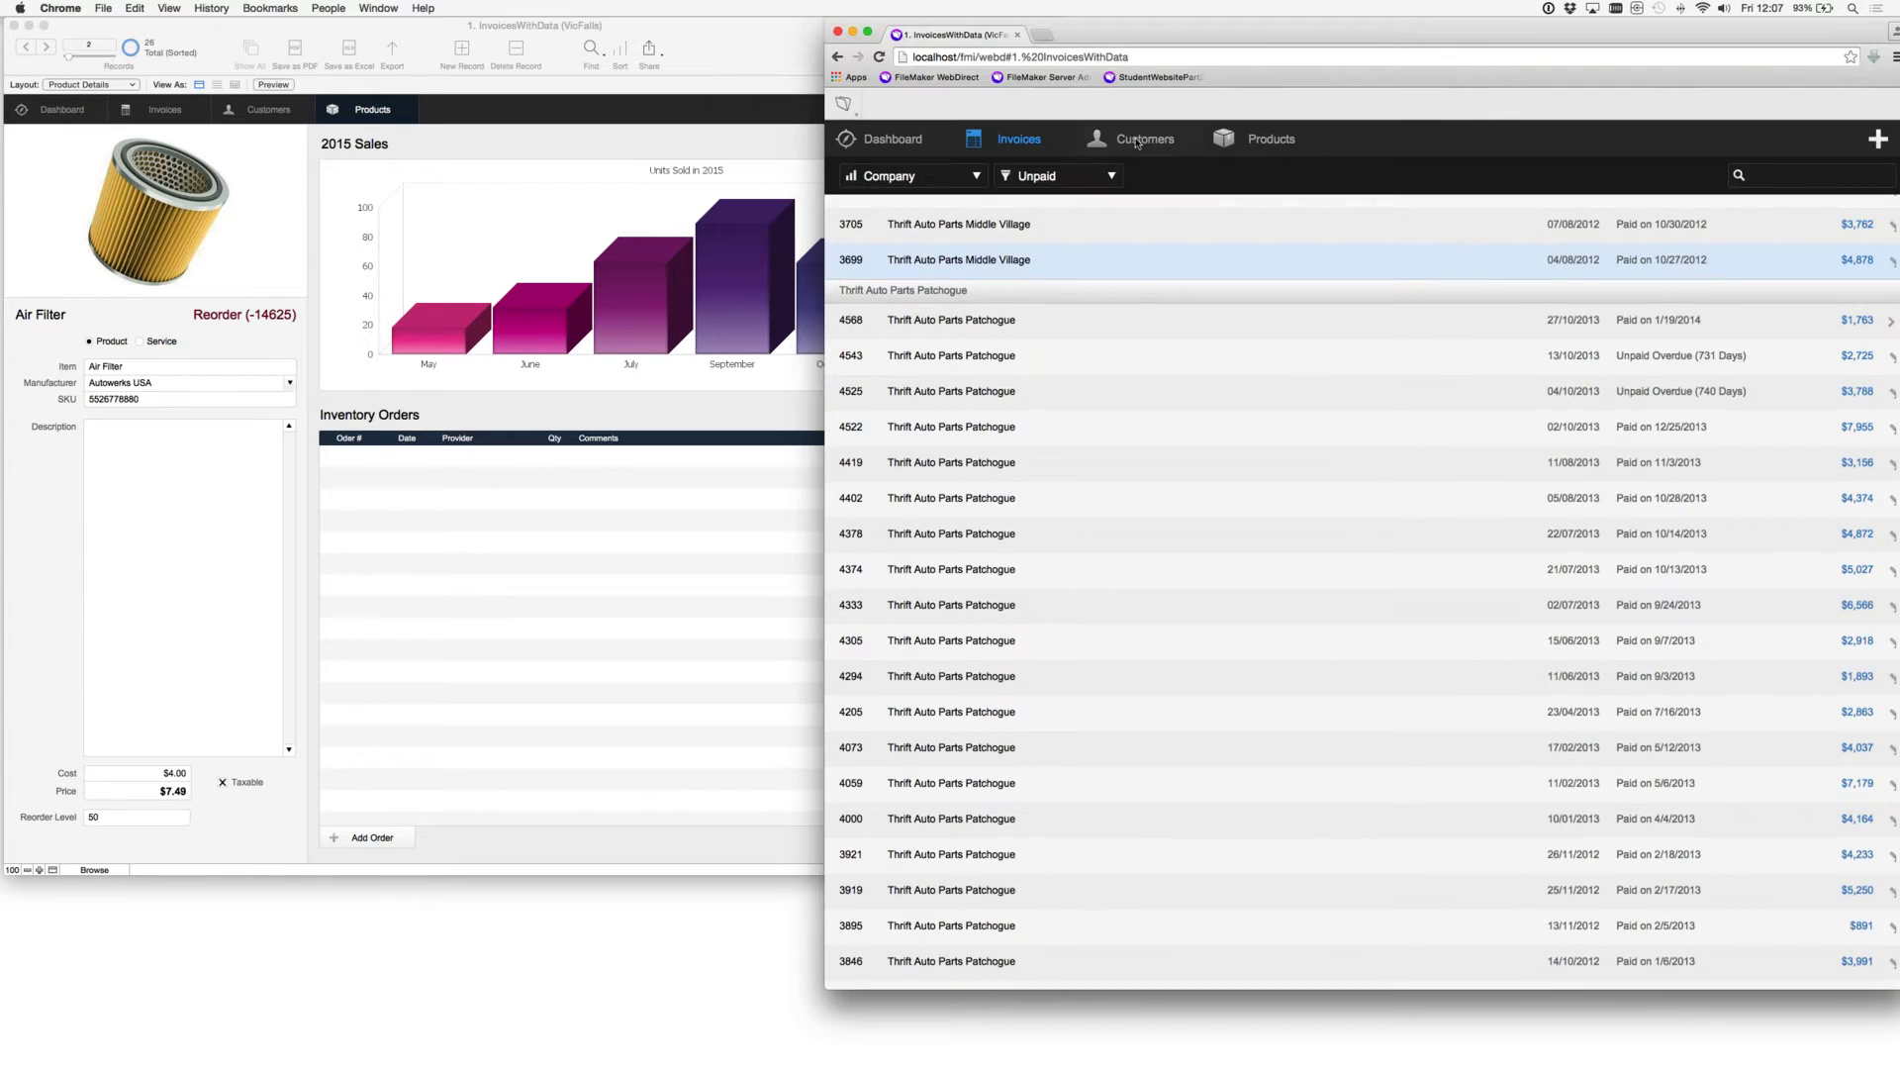
pyautogui.click(1137, 141)
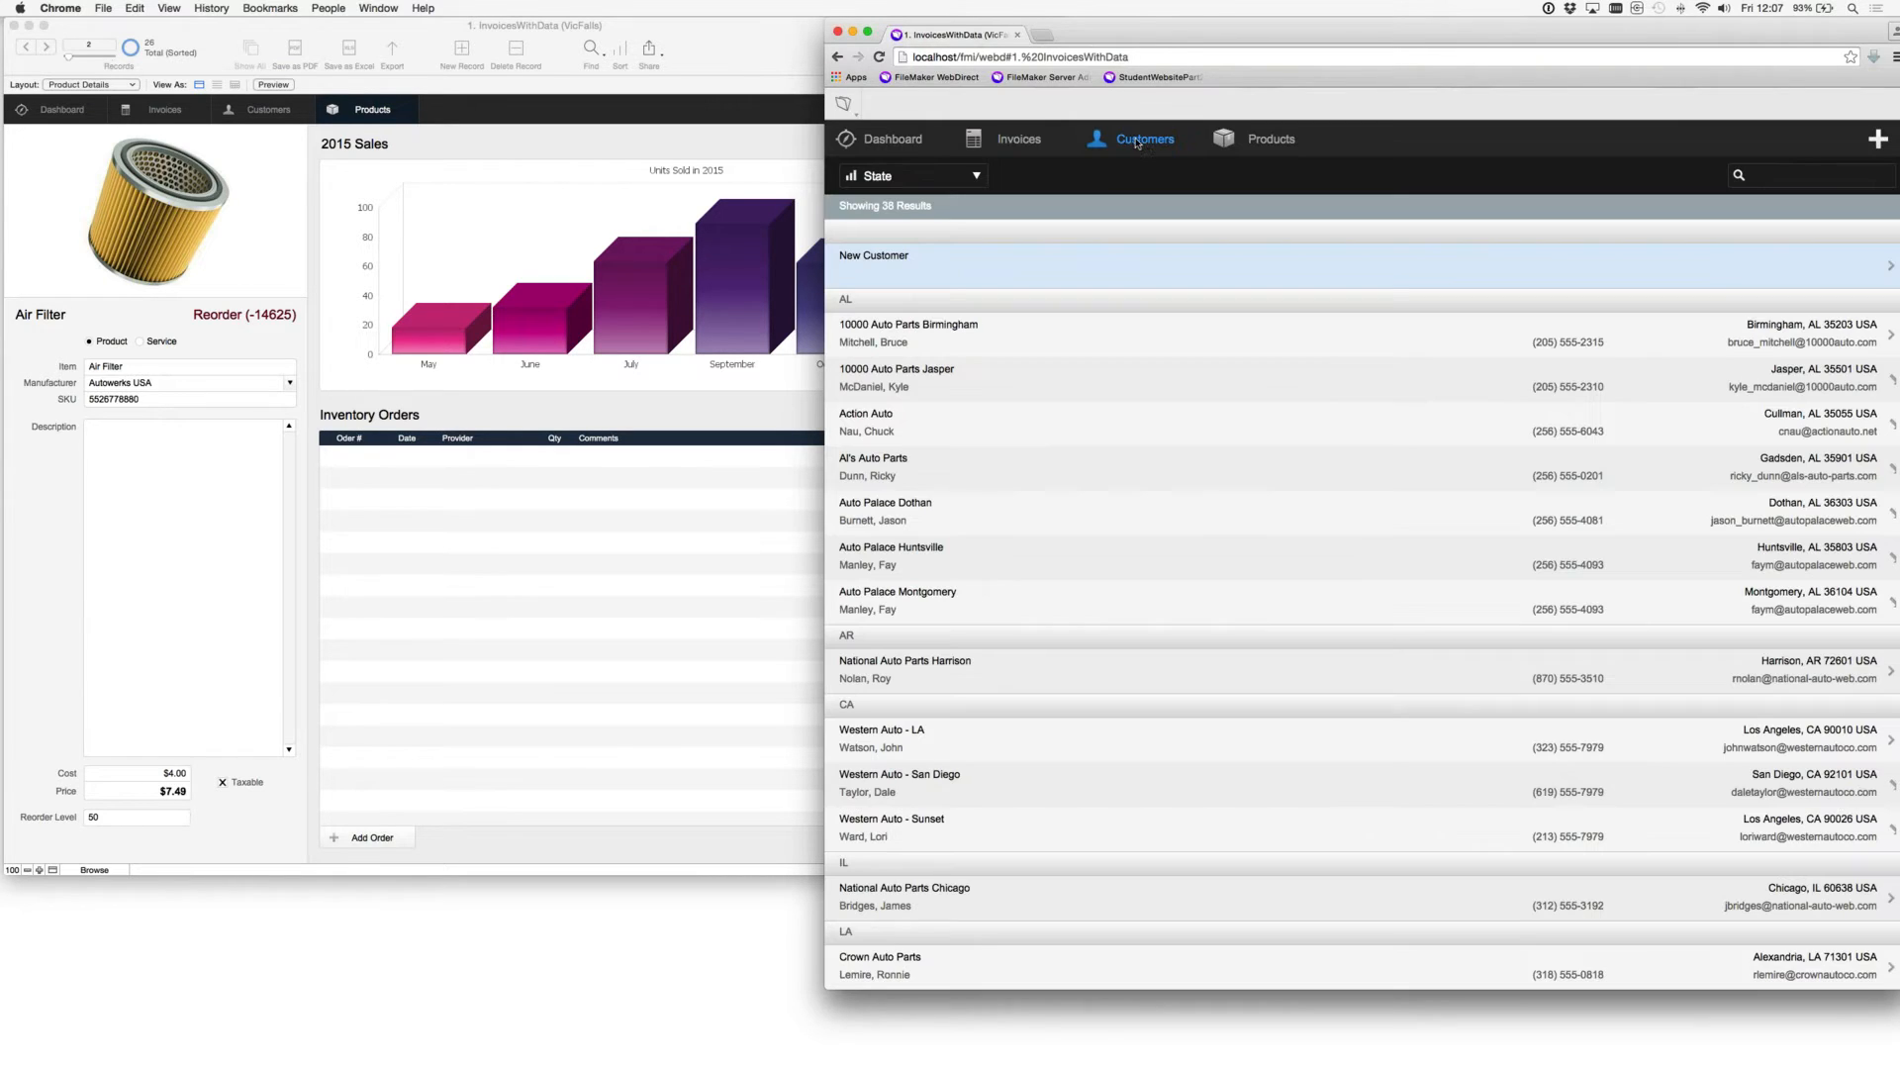
pyautogui.click(871, 338)
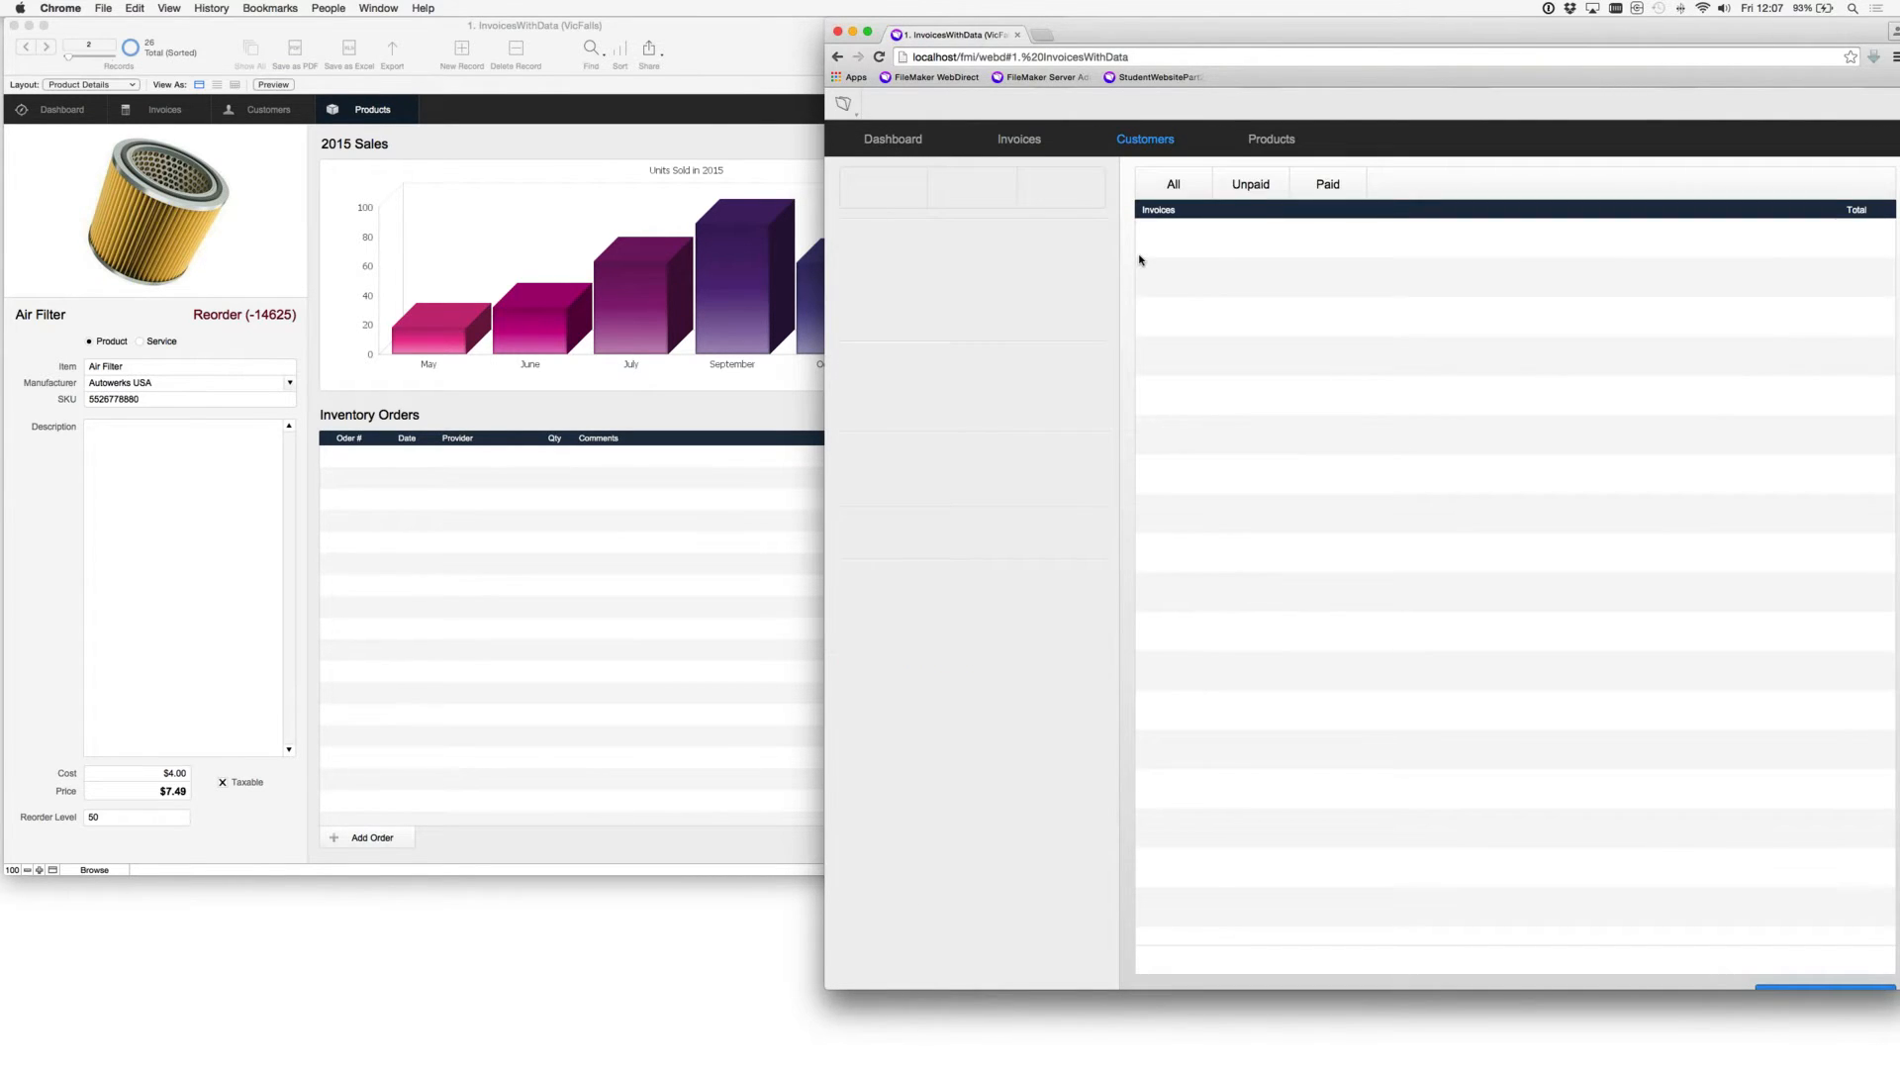
pyautogui.moveTo(1465, 27); pyautogui.dragTo(1402, 26)
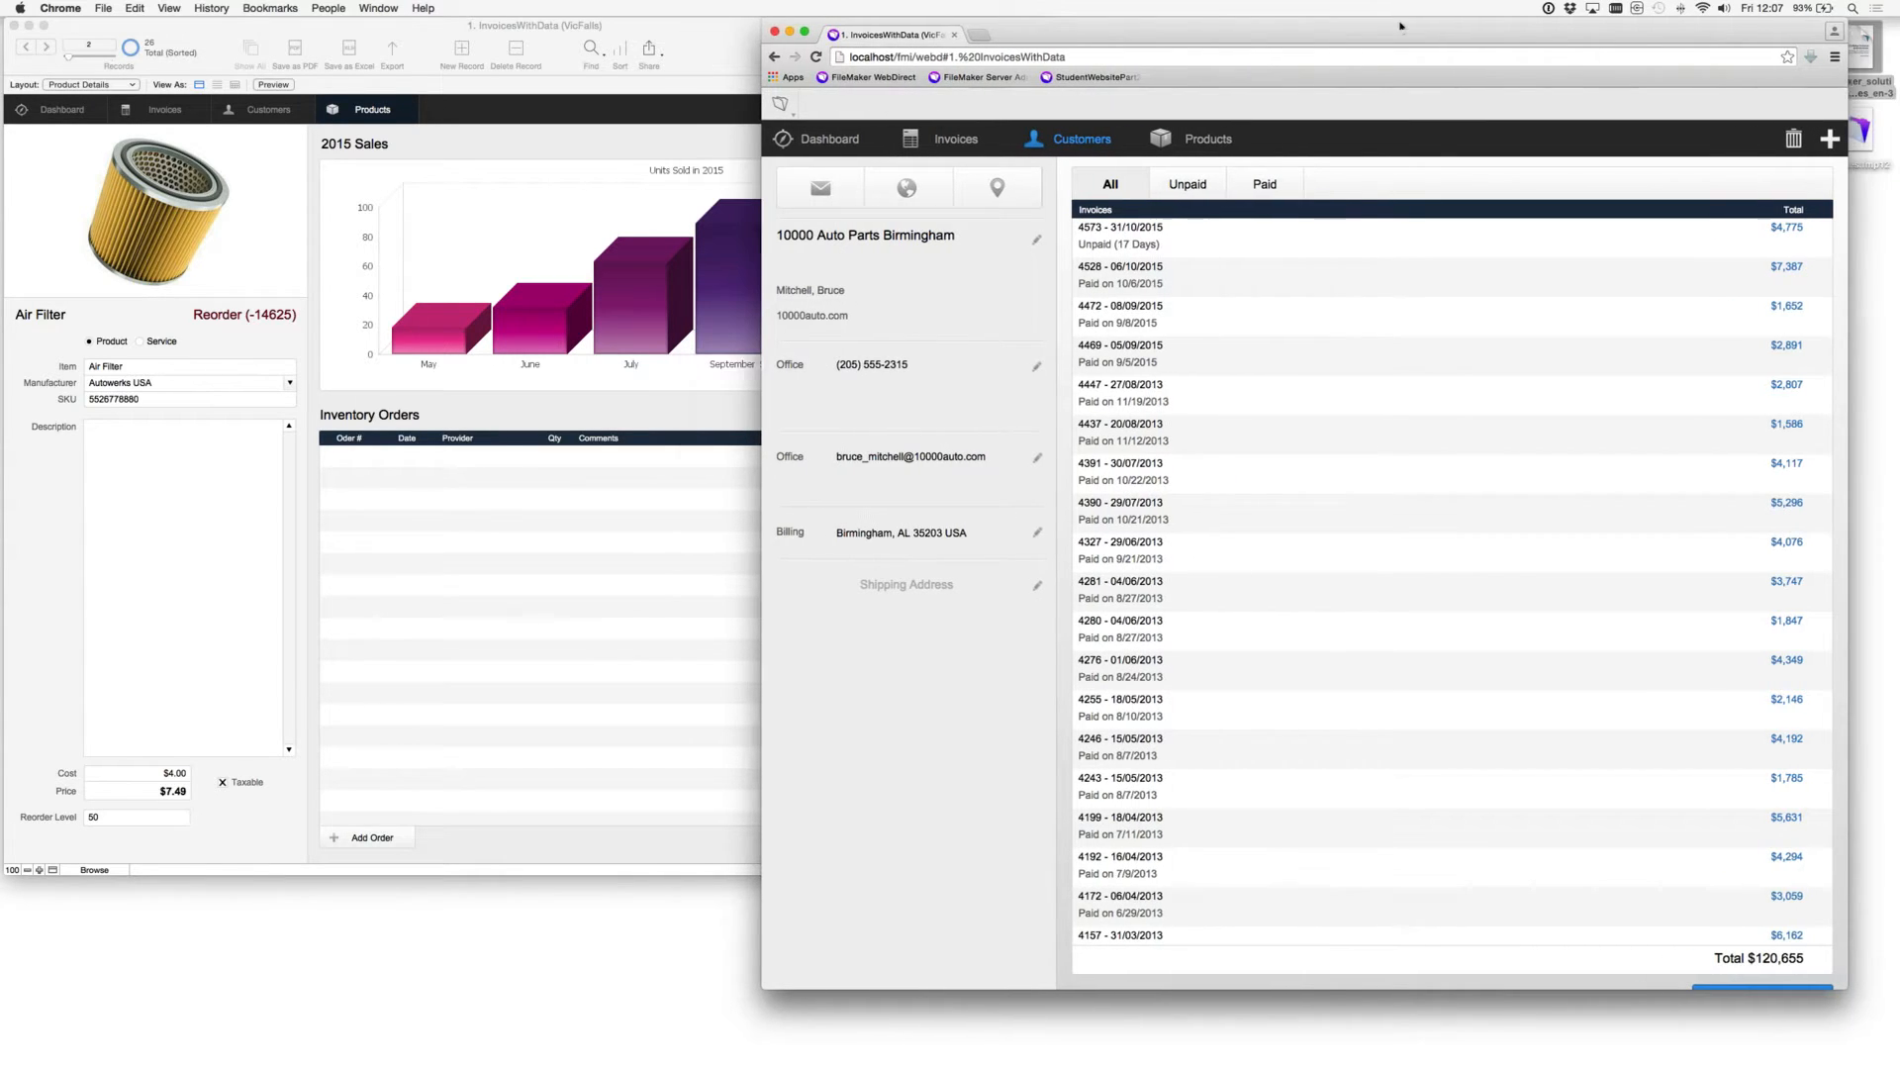
# - Close the browser and InvoicesWithData windows and switch to the Keynote presentation
pyautogui.press('super+w')
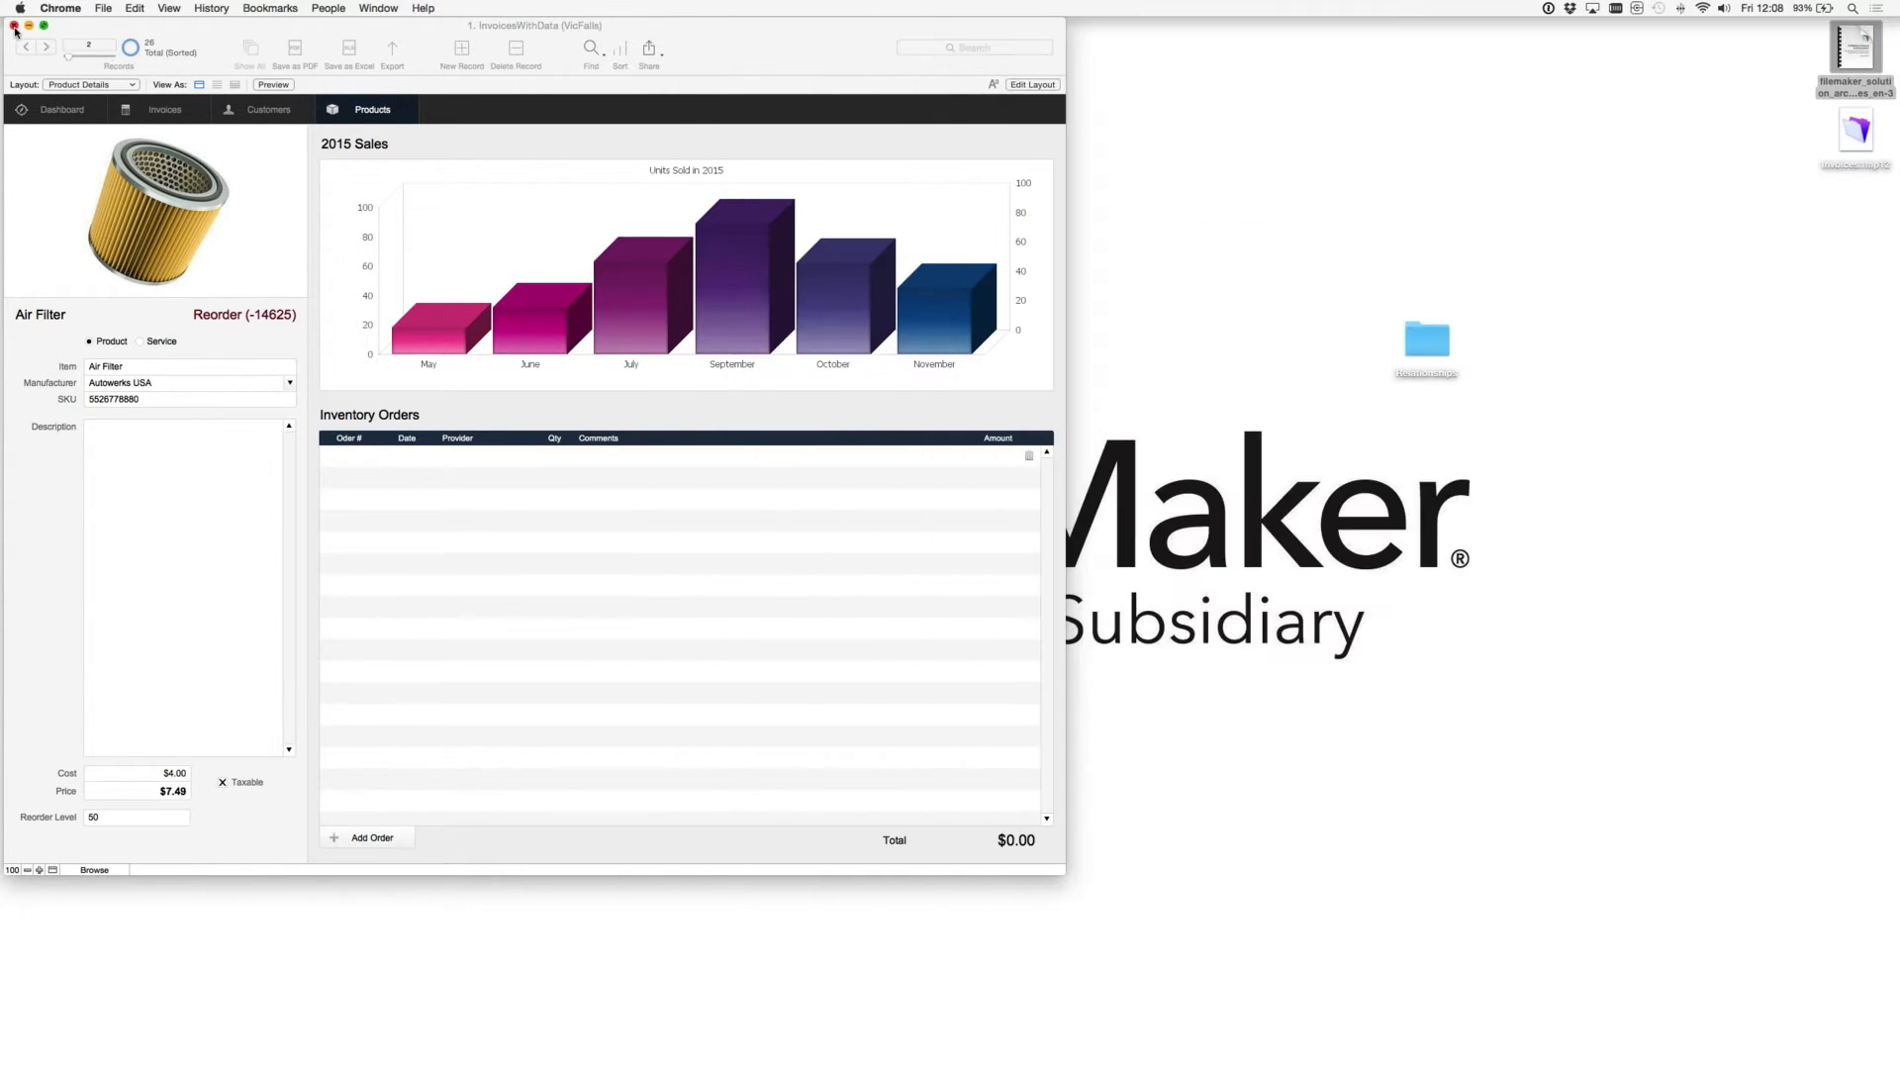
pyautogui.click(14, 27)
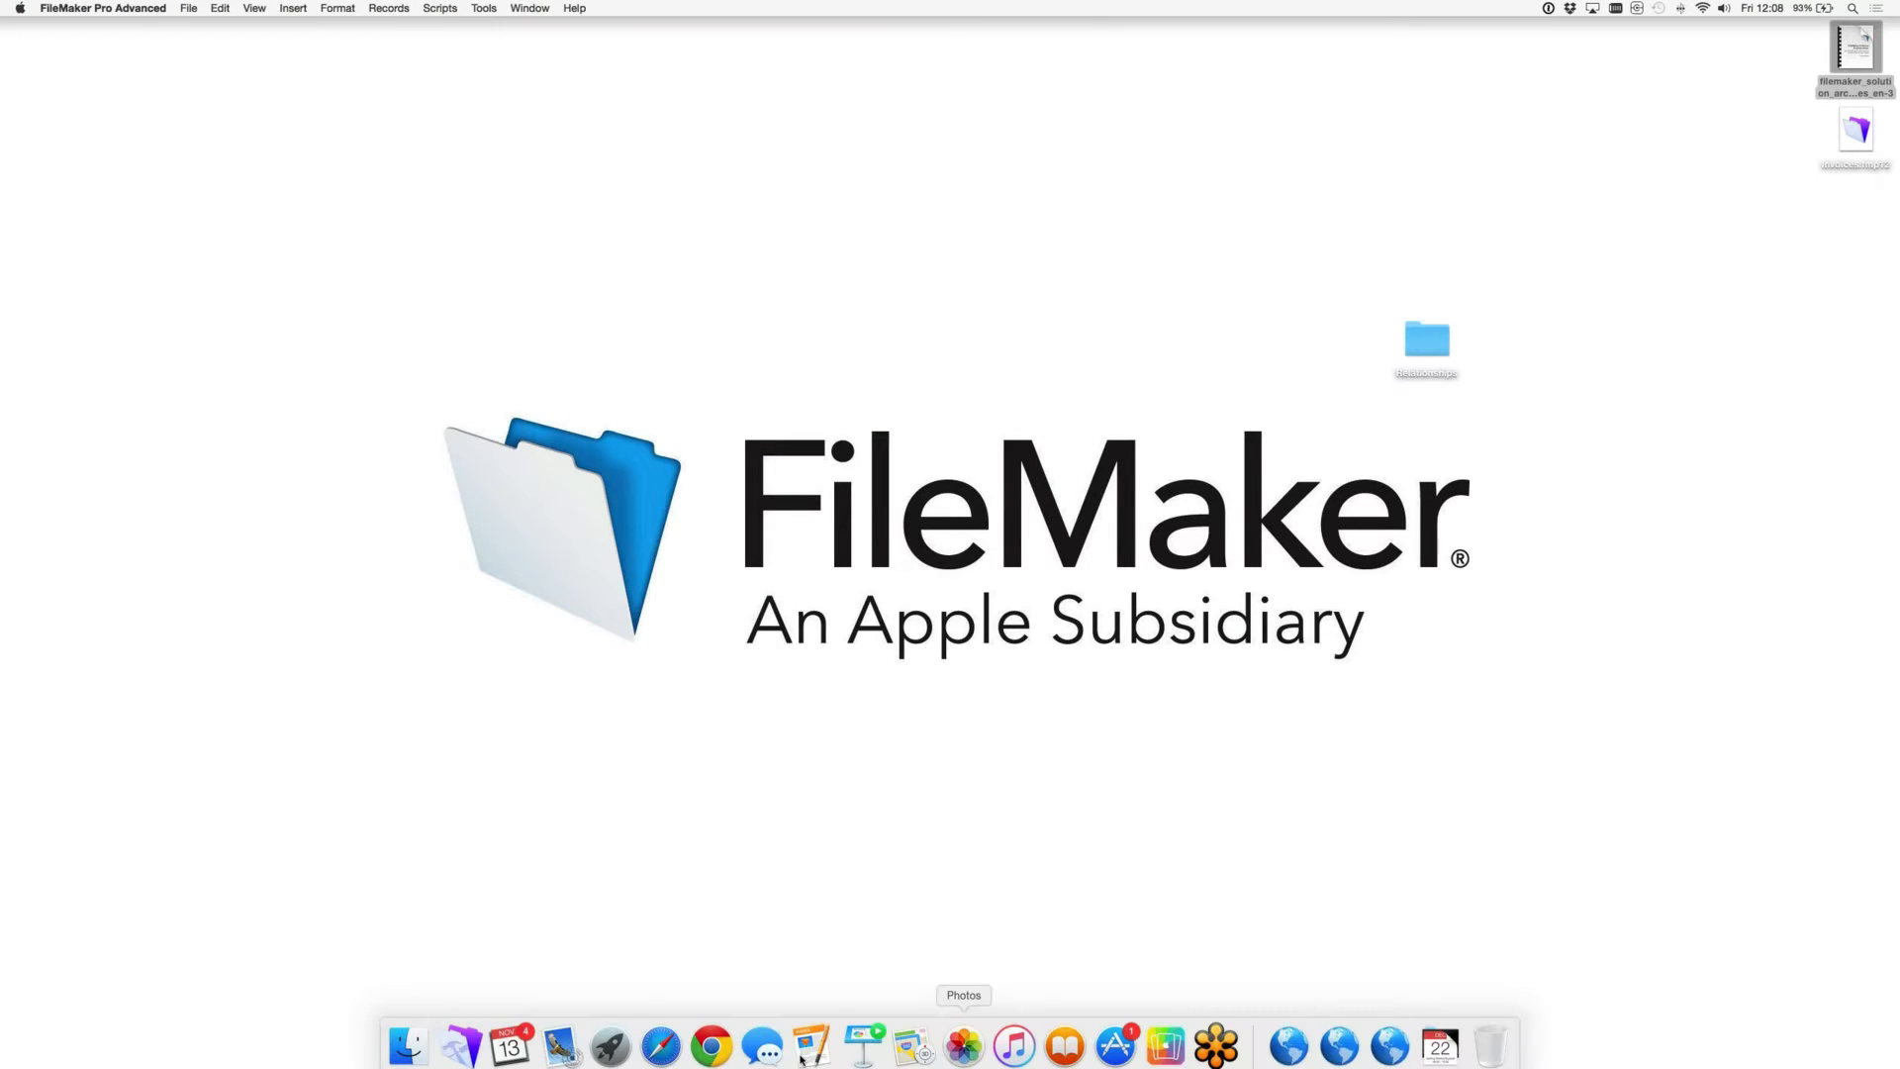
pyautogui.click(864, 1040)
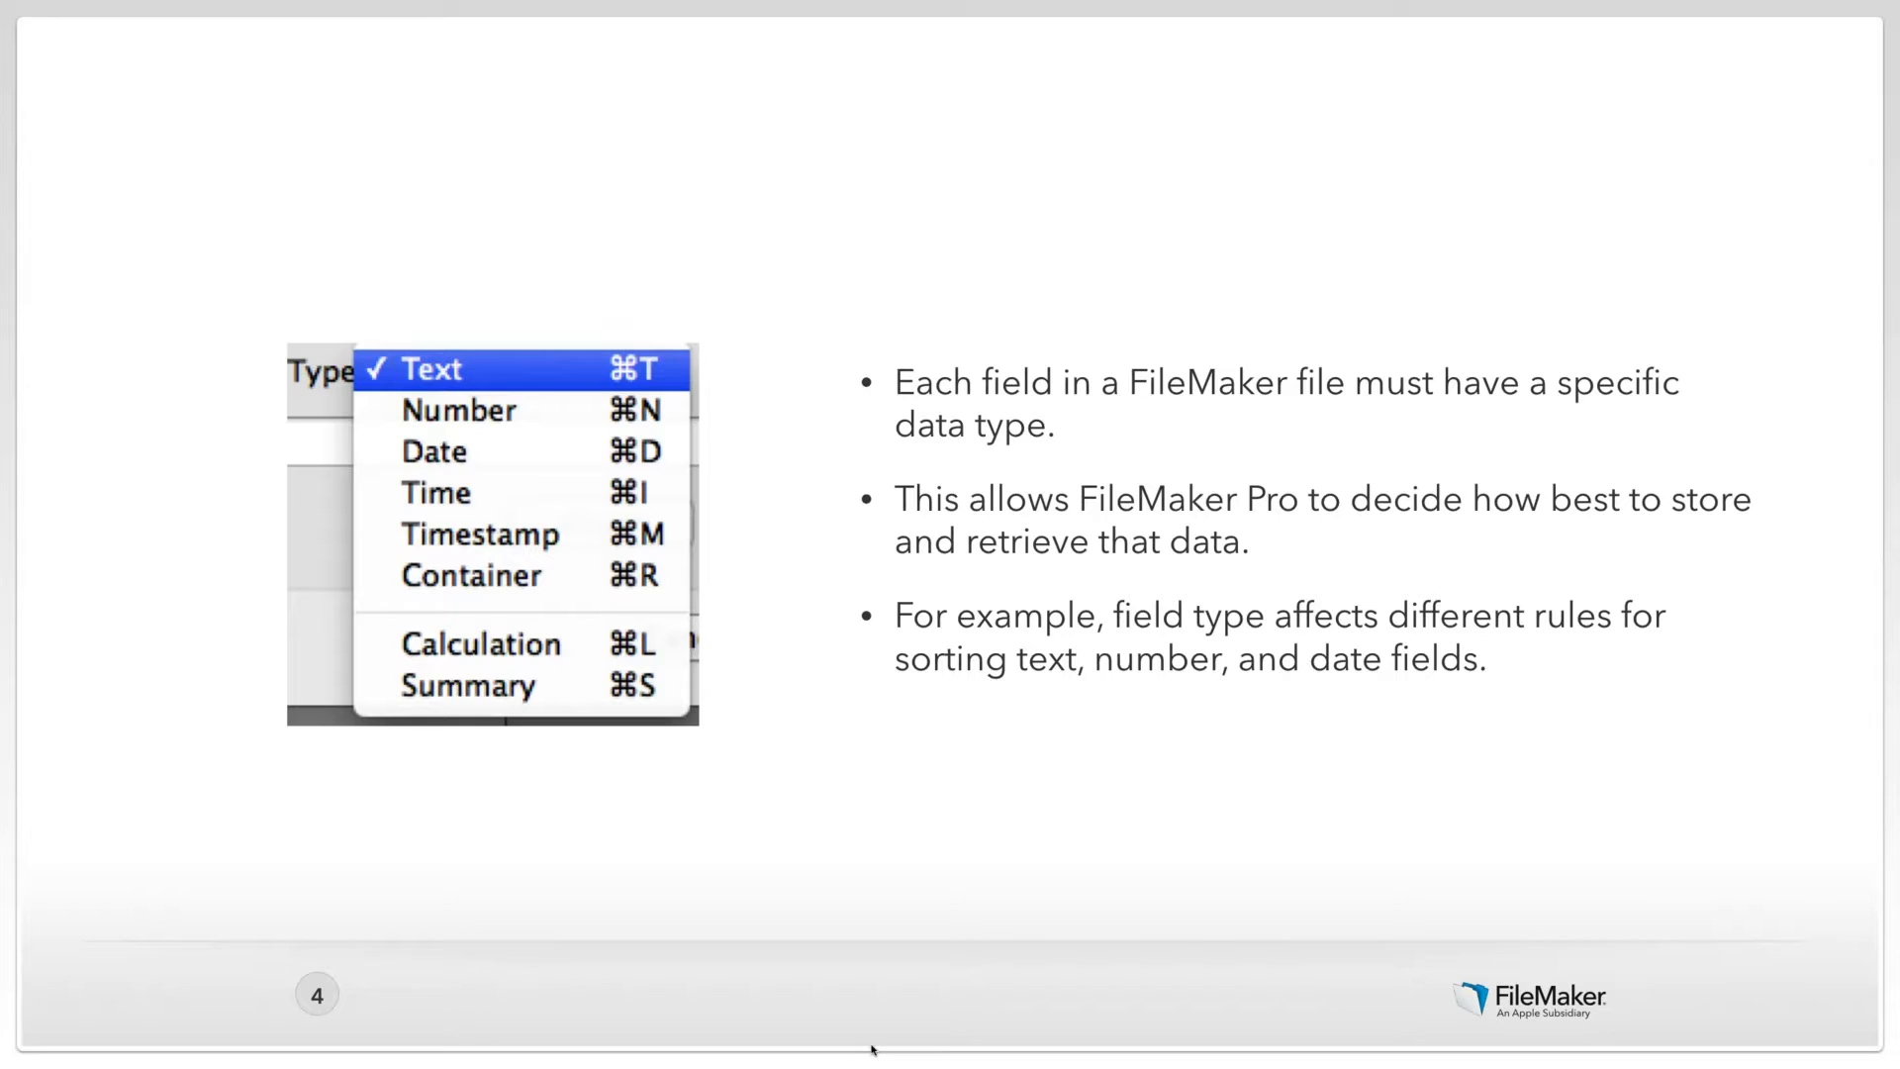
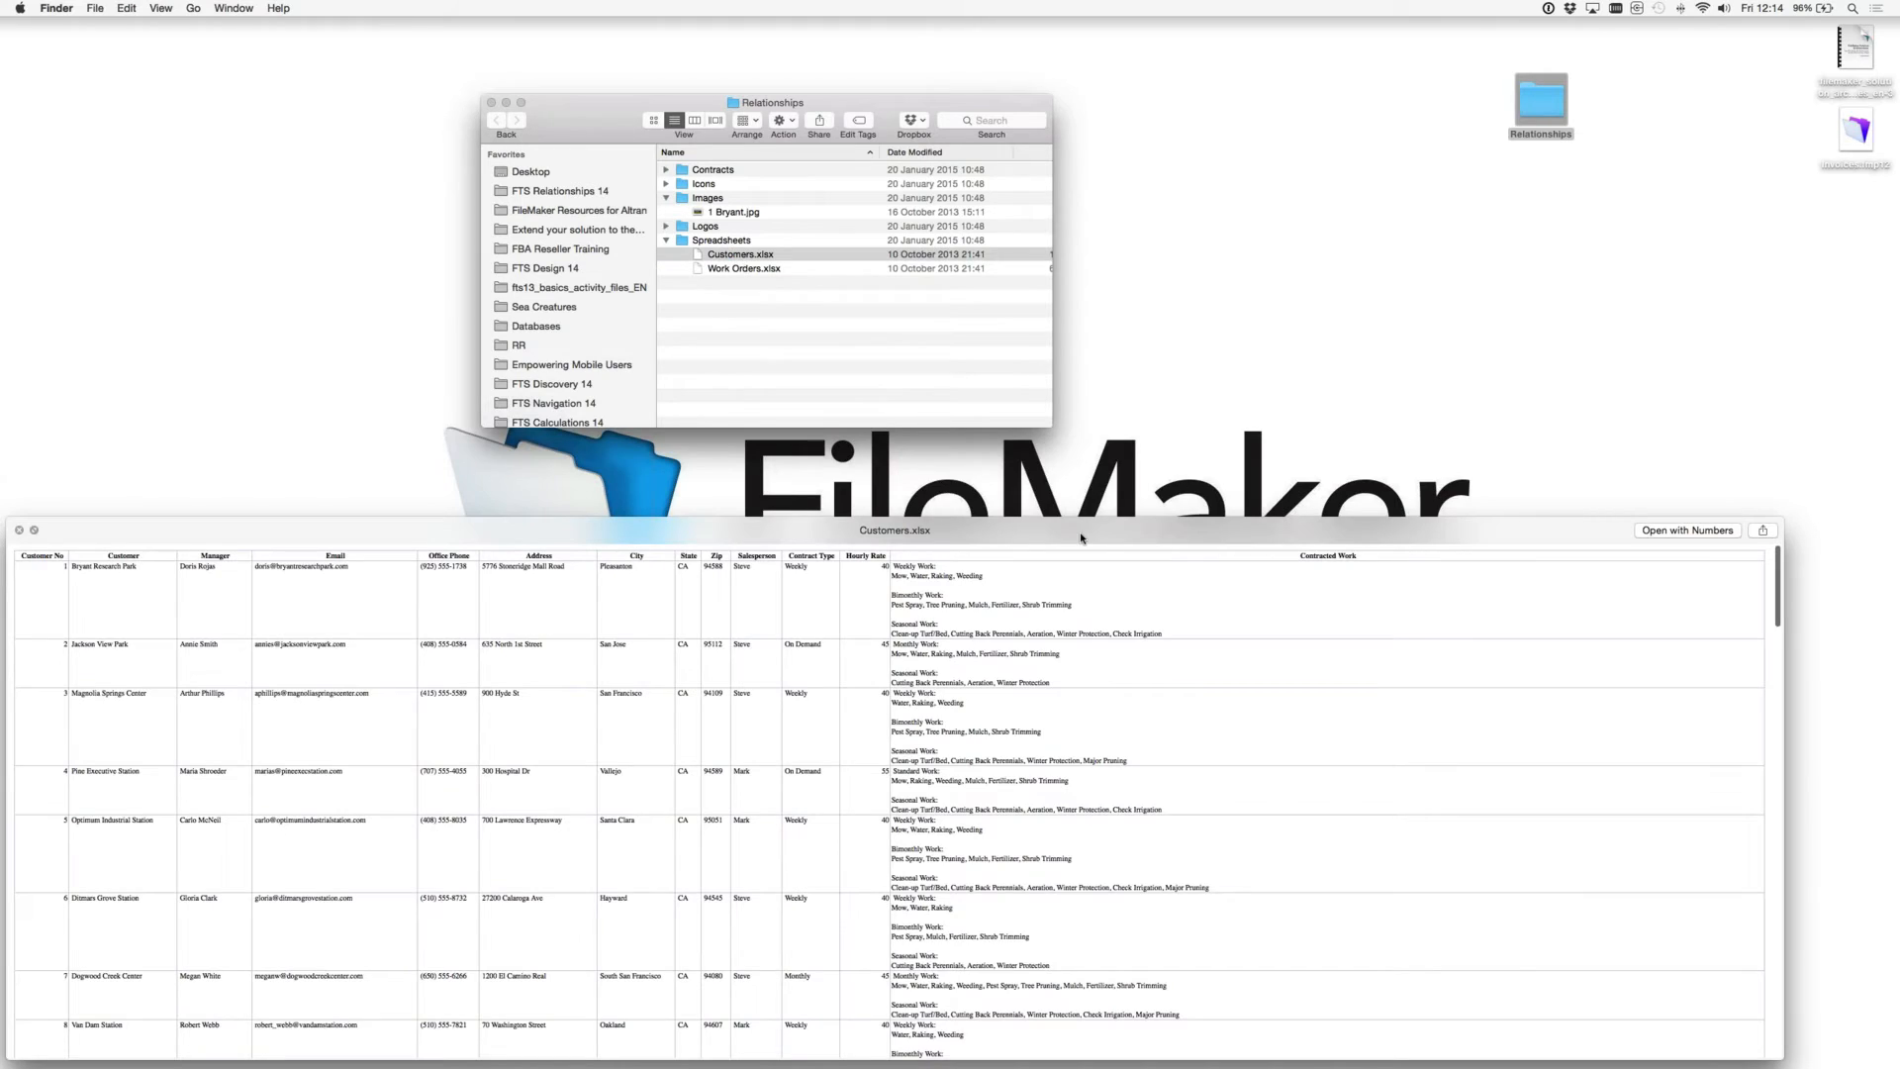
# - Preview the Customers.xlsx and Work Orders.xlsx spreadsheets in the Relationships folder and close both previews
pyautogui.moveTo(1079, 533); pyautogui.dragTo(1158, 430)
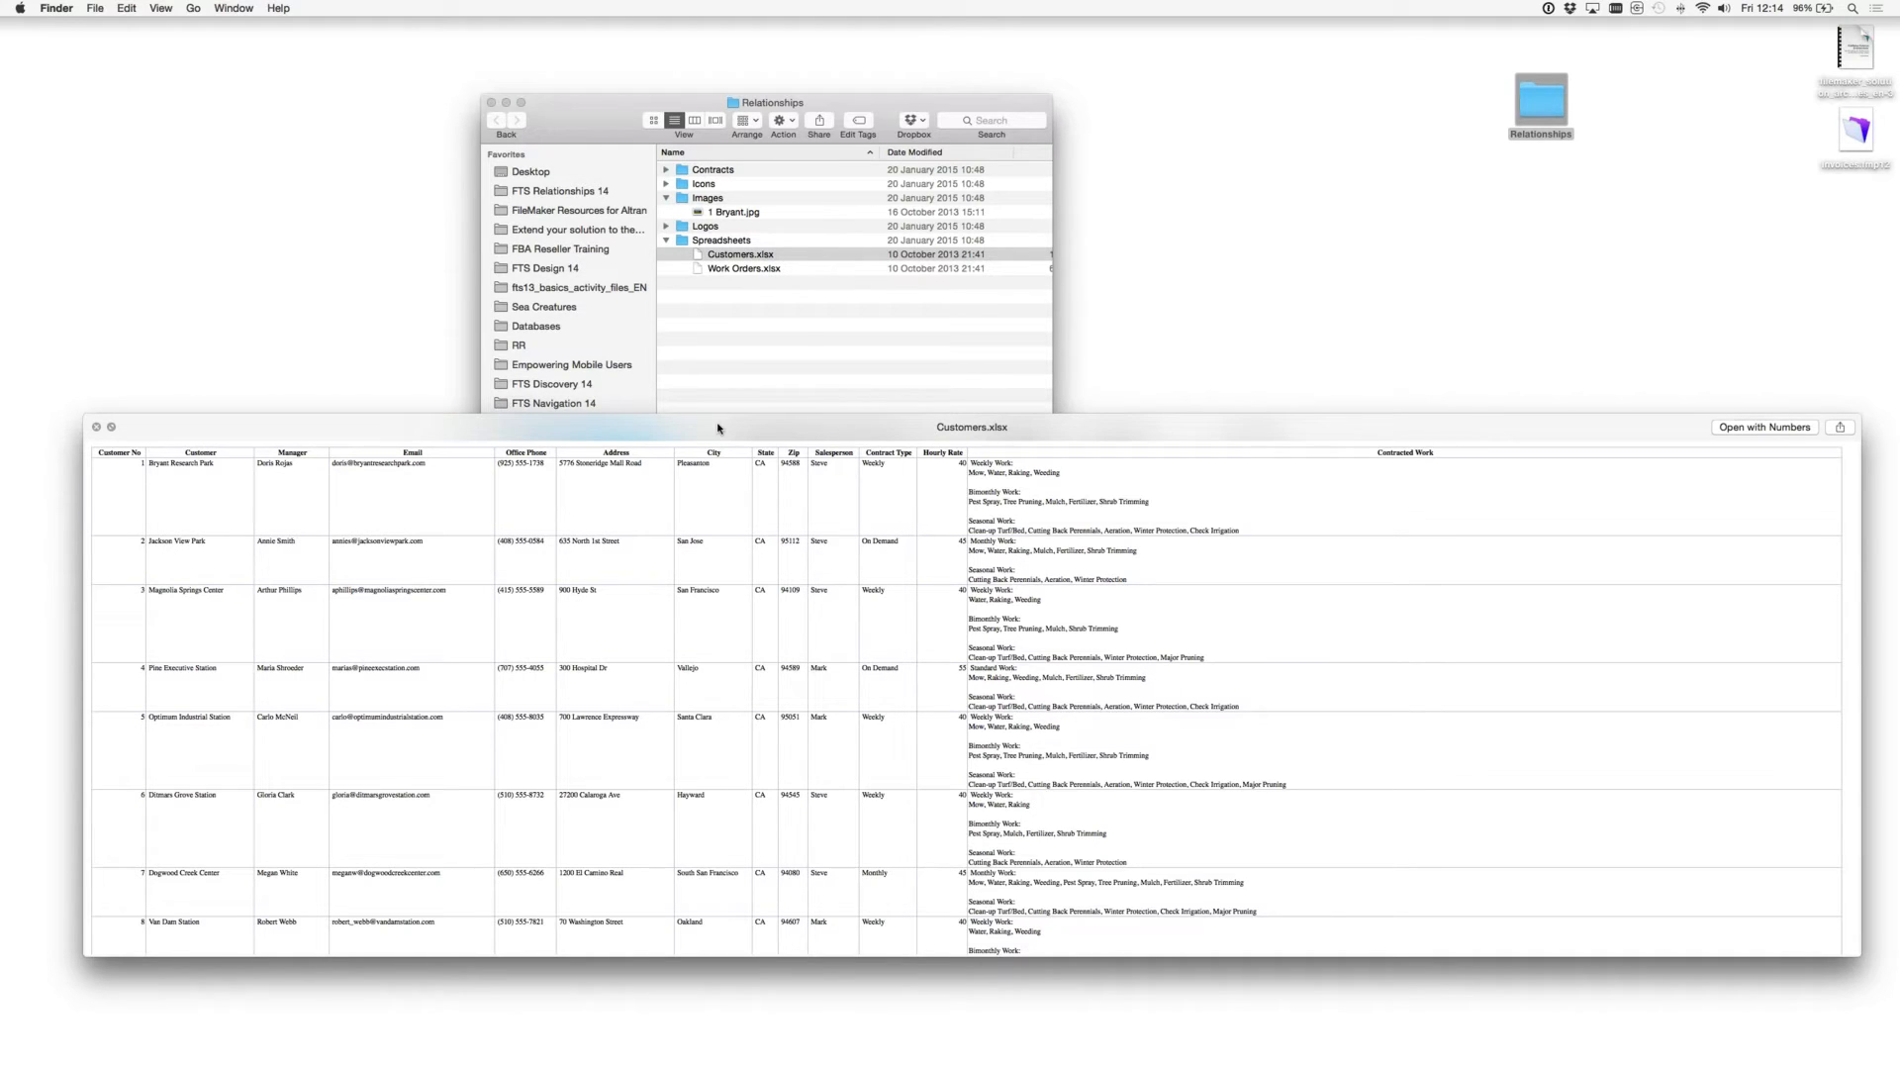
pyautogui.press('space')
pyautogui.click(747, 271)
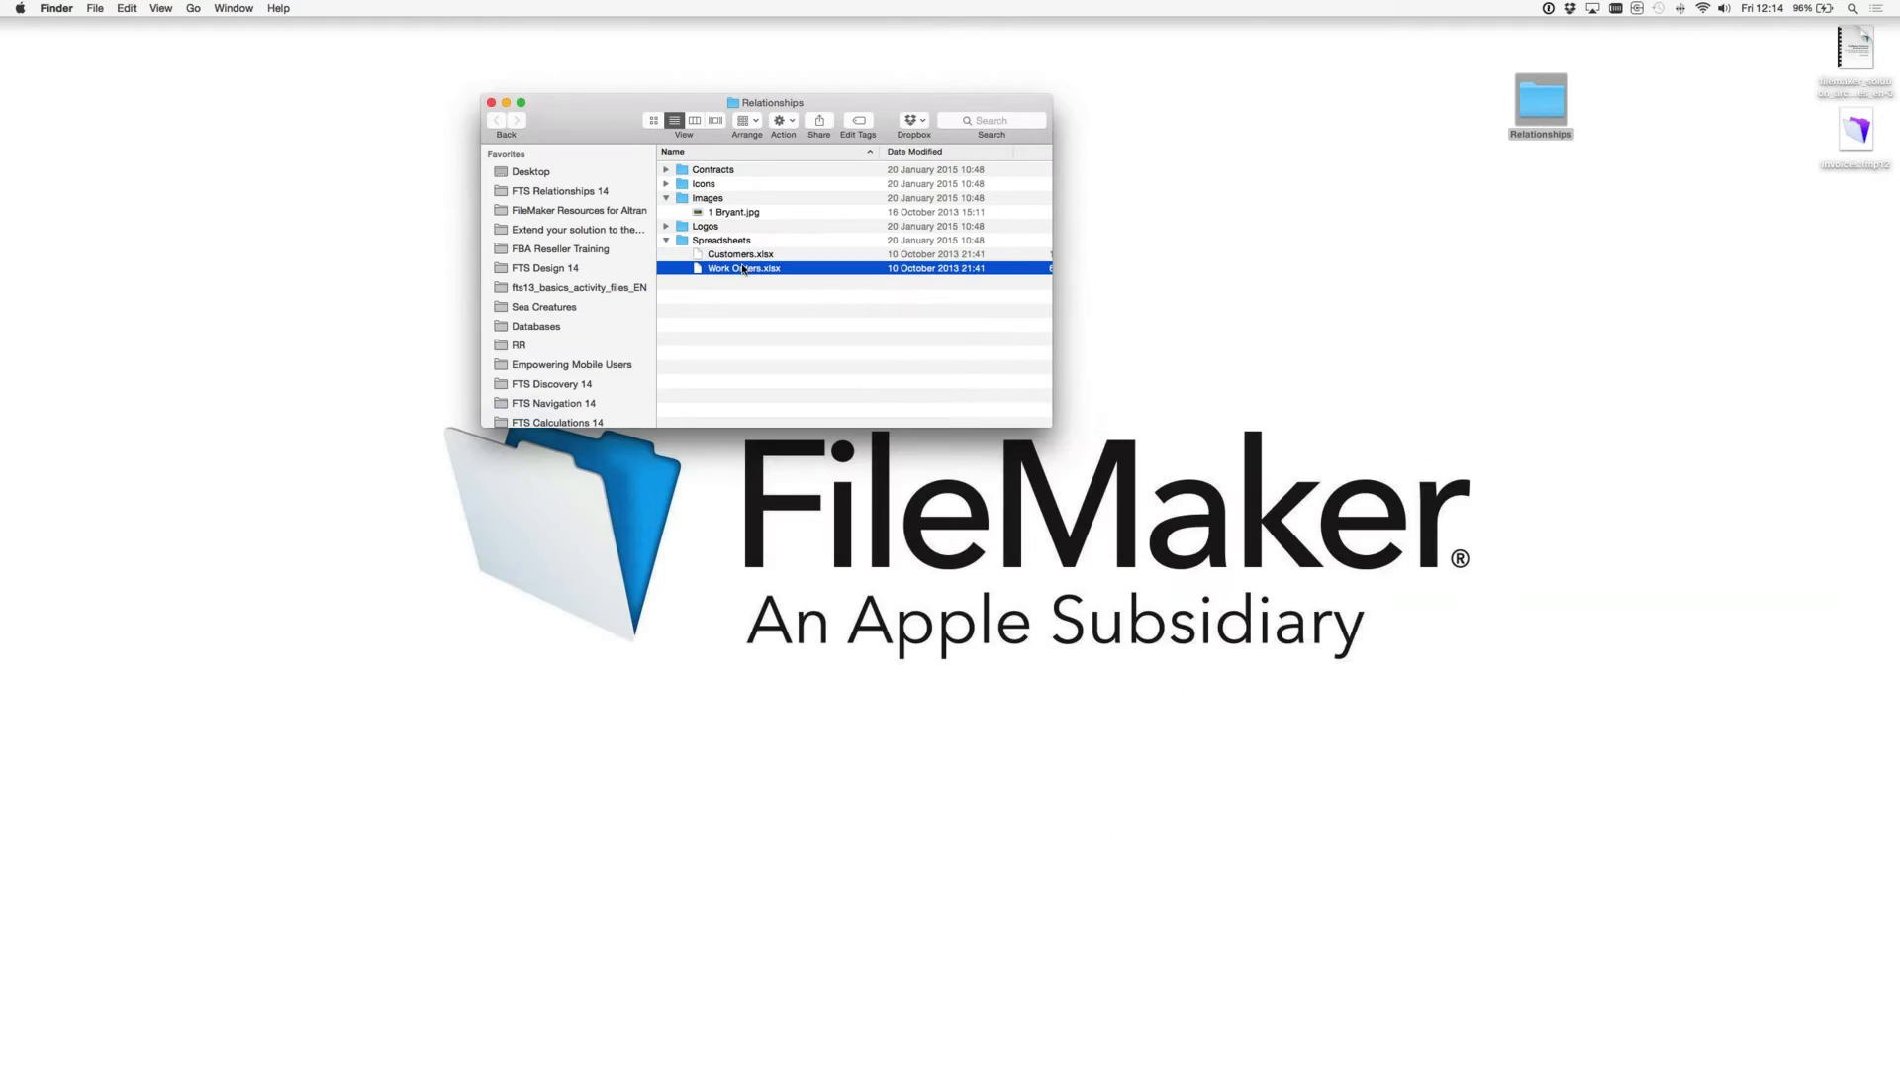
pyautogui.press('space')
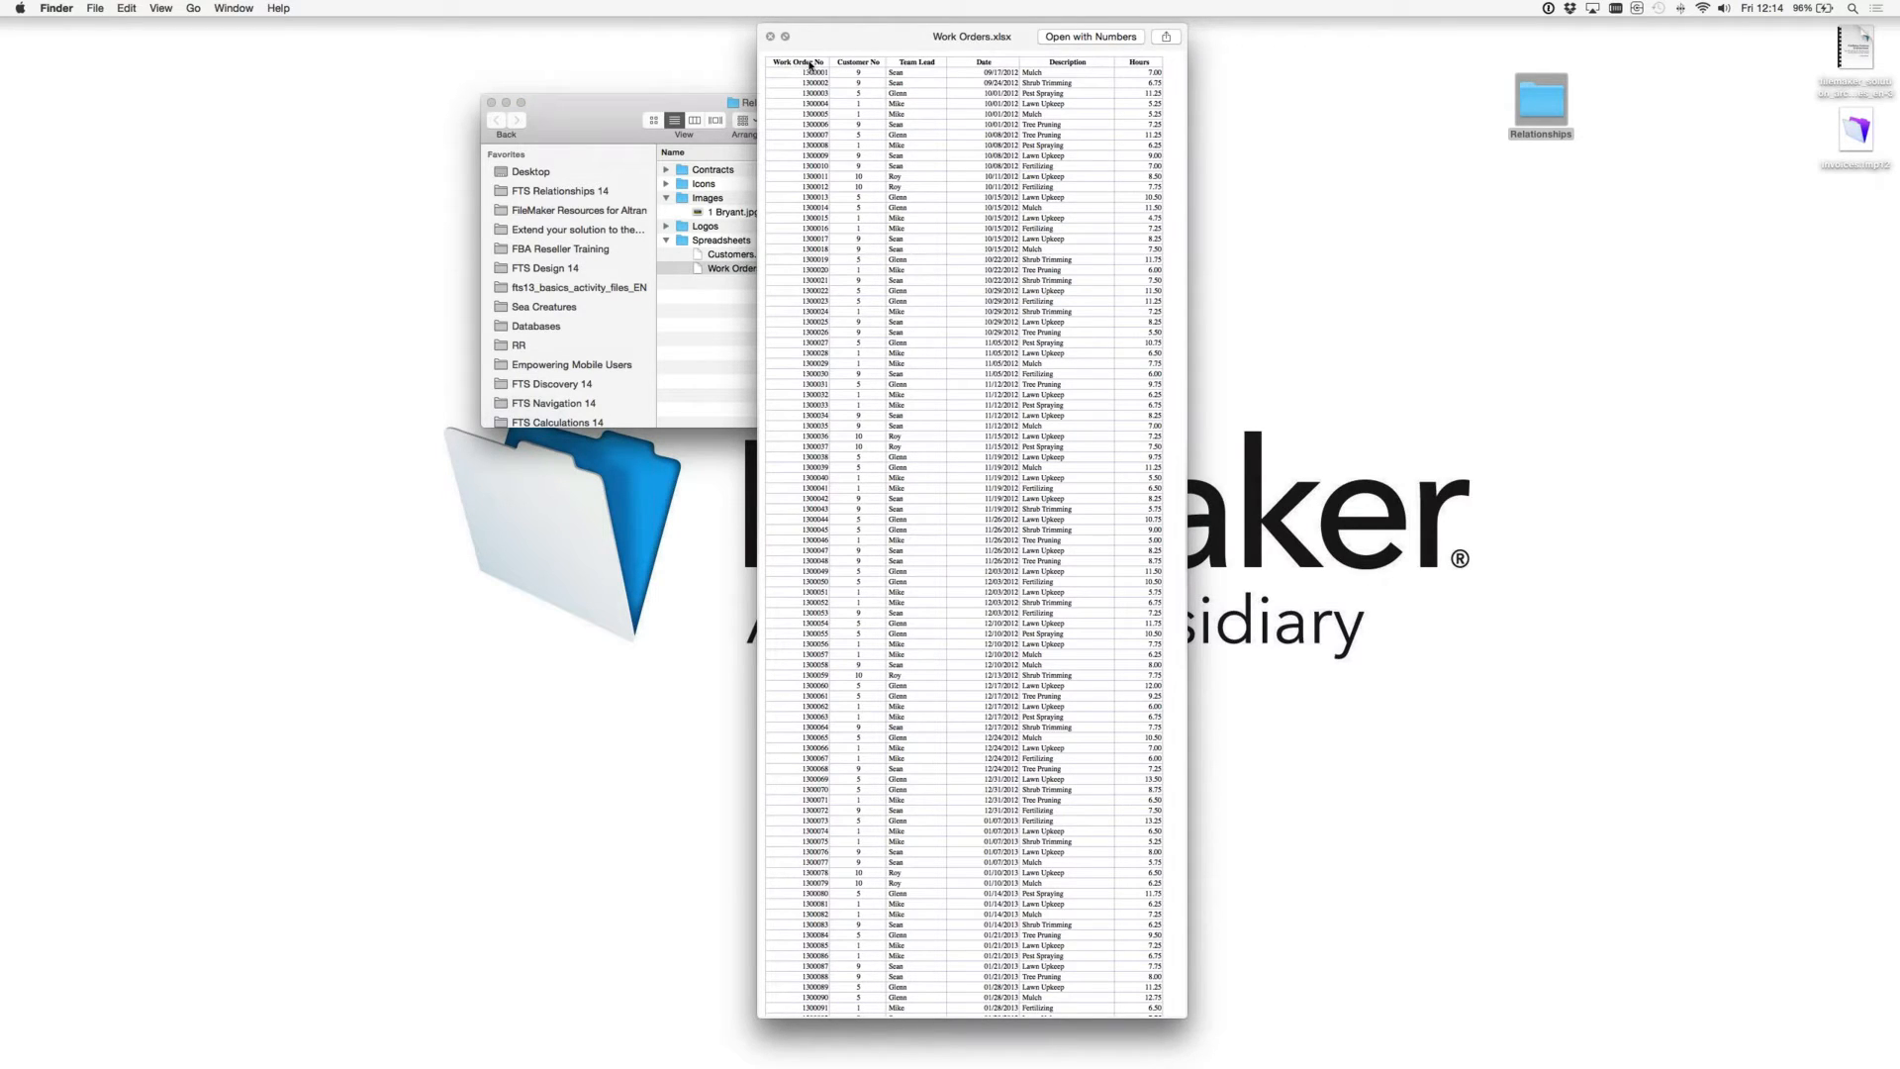
pyautogui.scroll(-1, 859, 88)
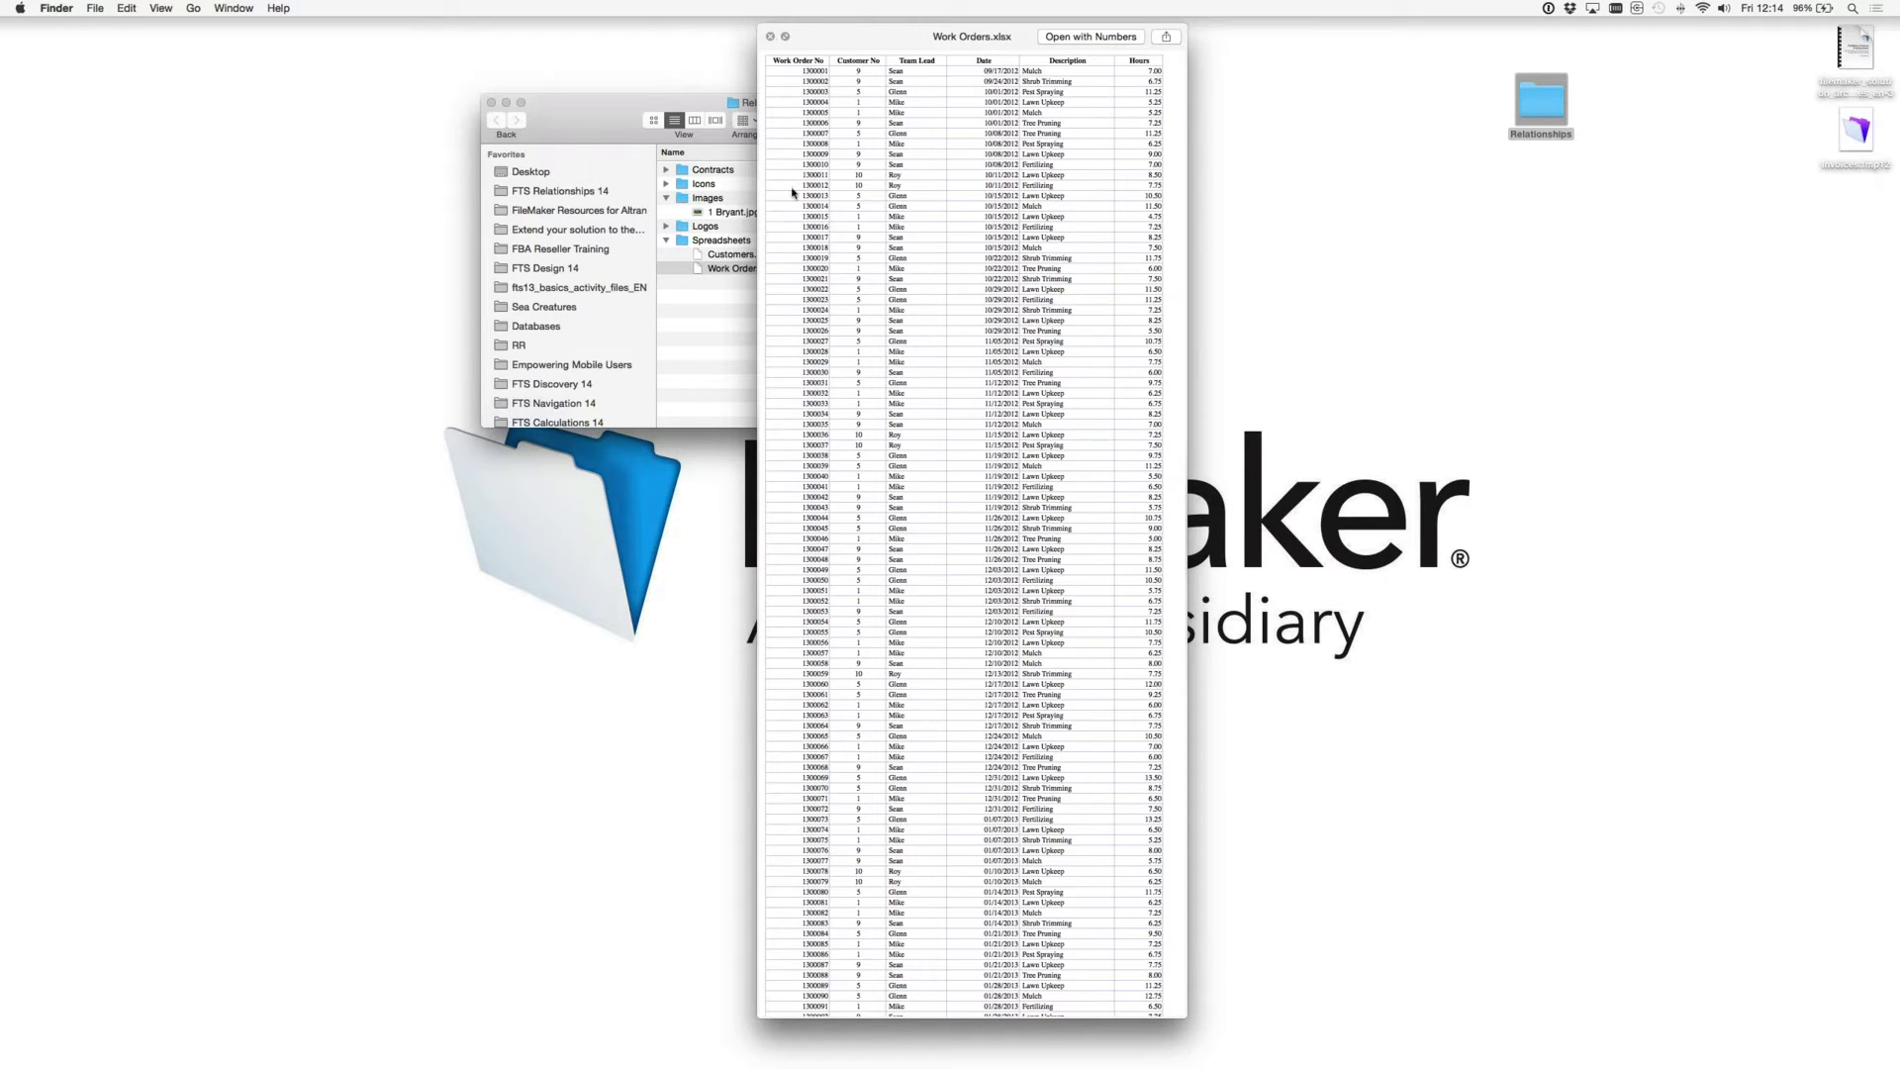
pyautogui.press('space')
pyautogui.click(690, 326)
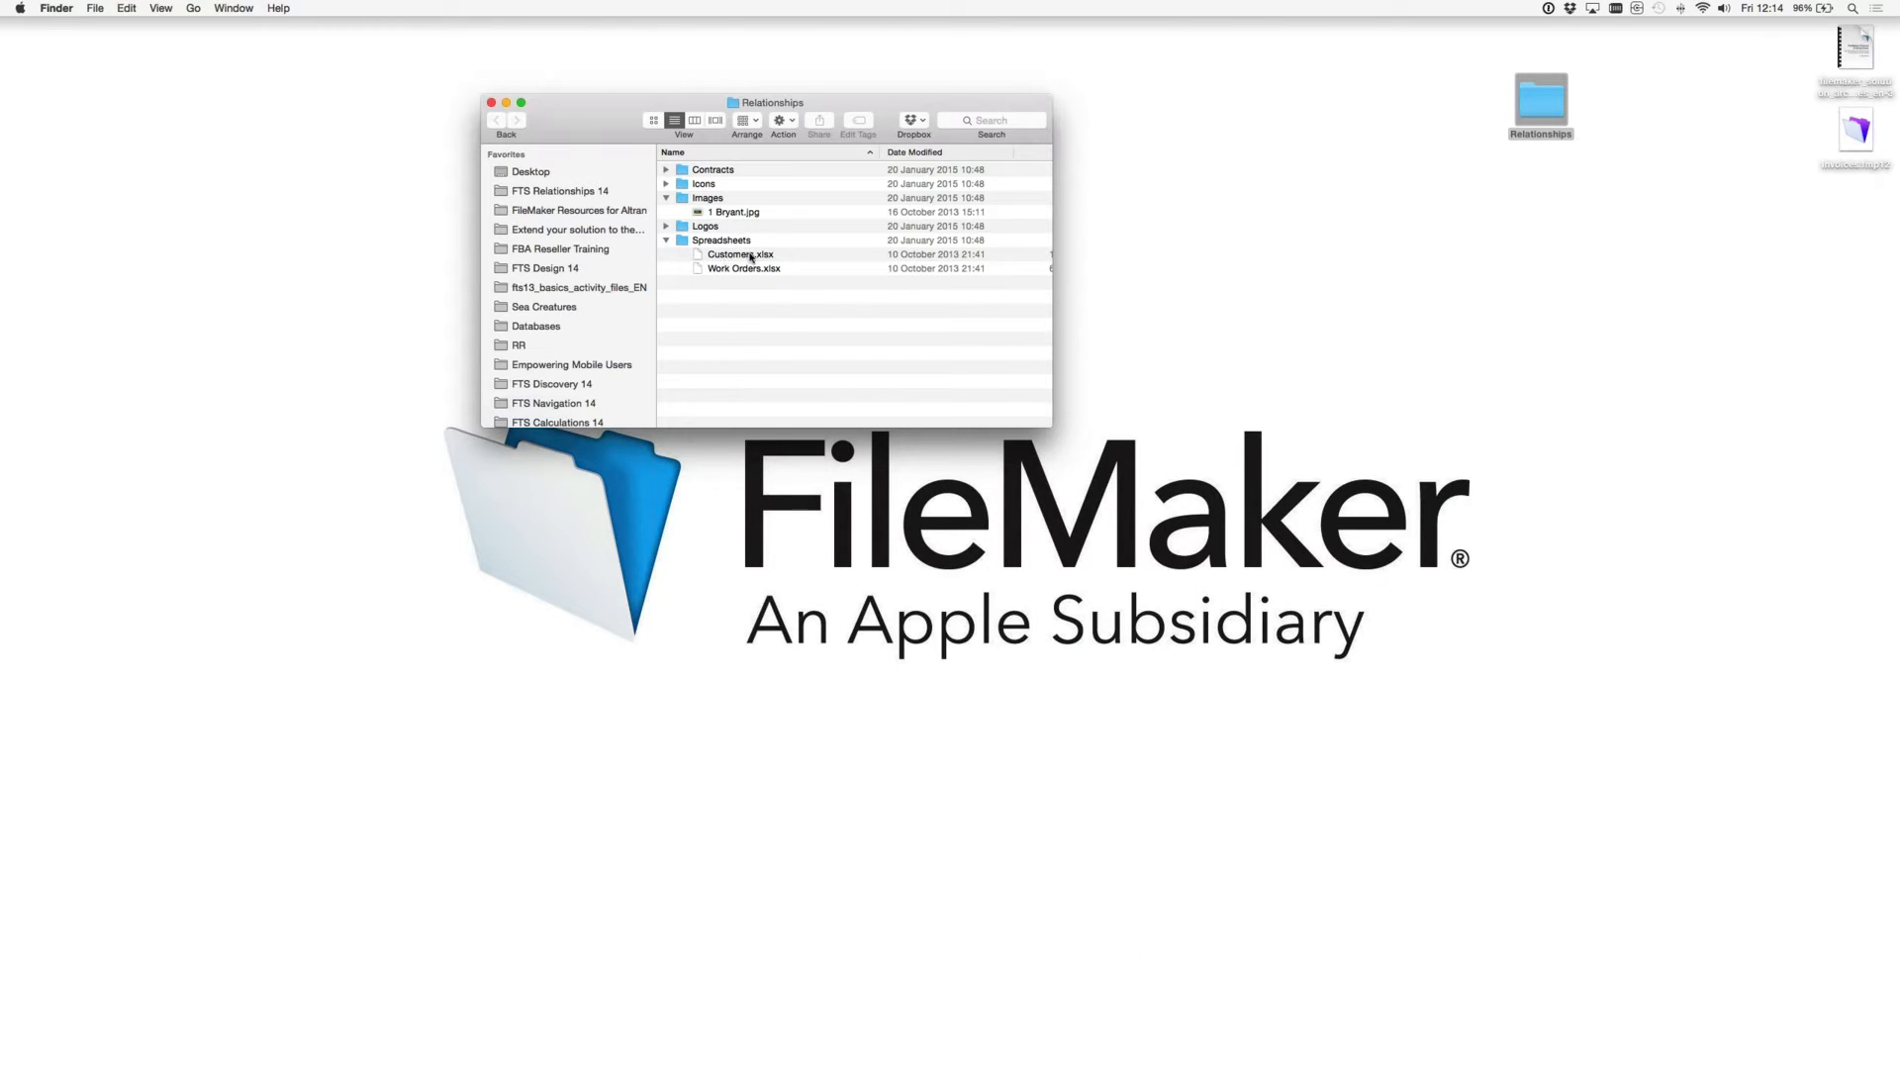
# - Convert Customers.xlsx into a FileMaker database, using the first row as field names, and save it on the Desktop as Customers
pyautogui.moveTo(751, 259); pyautogui.dragTo(460, 1064)
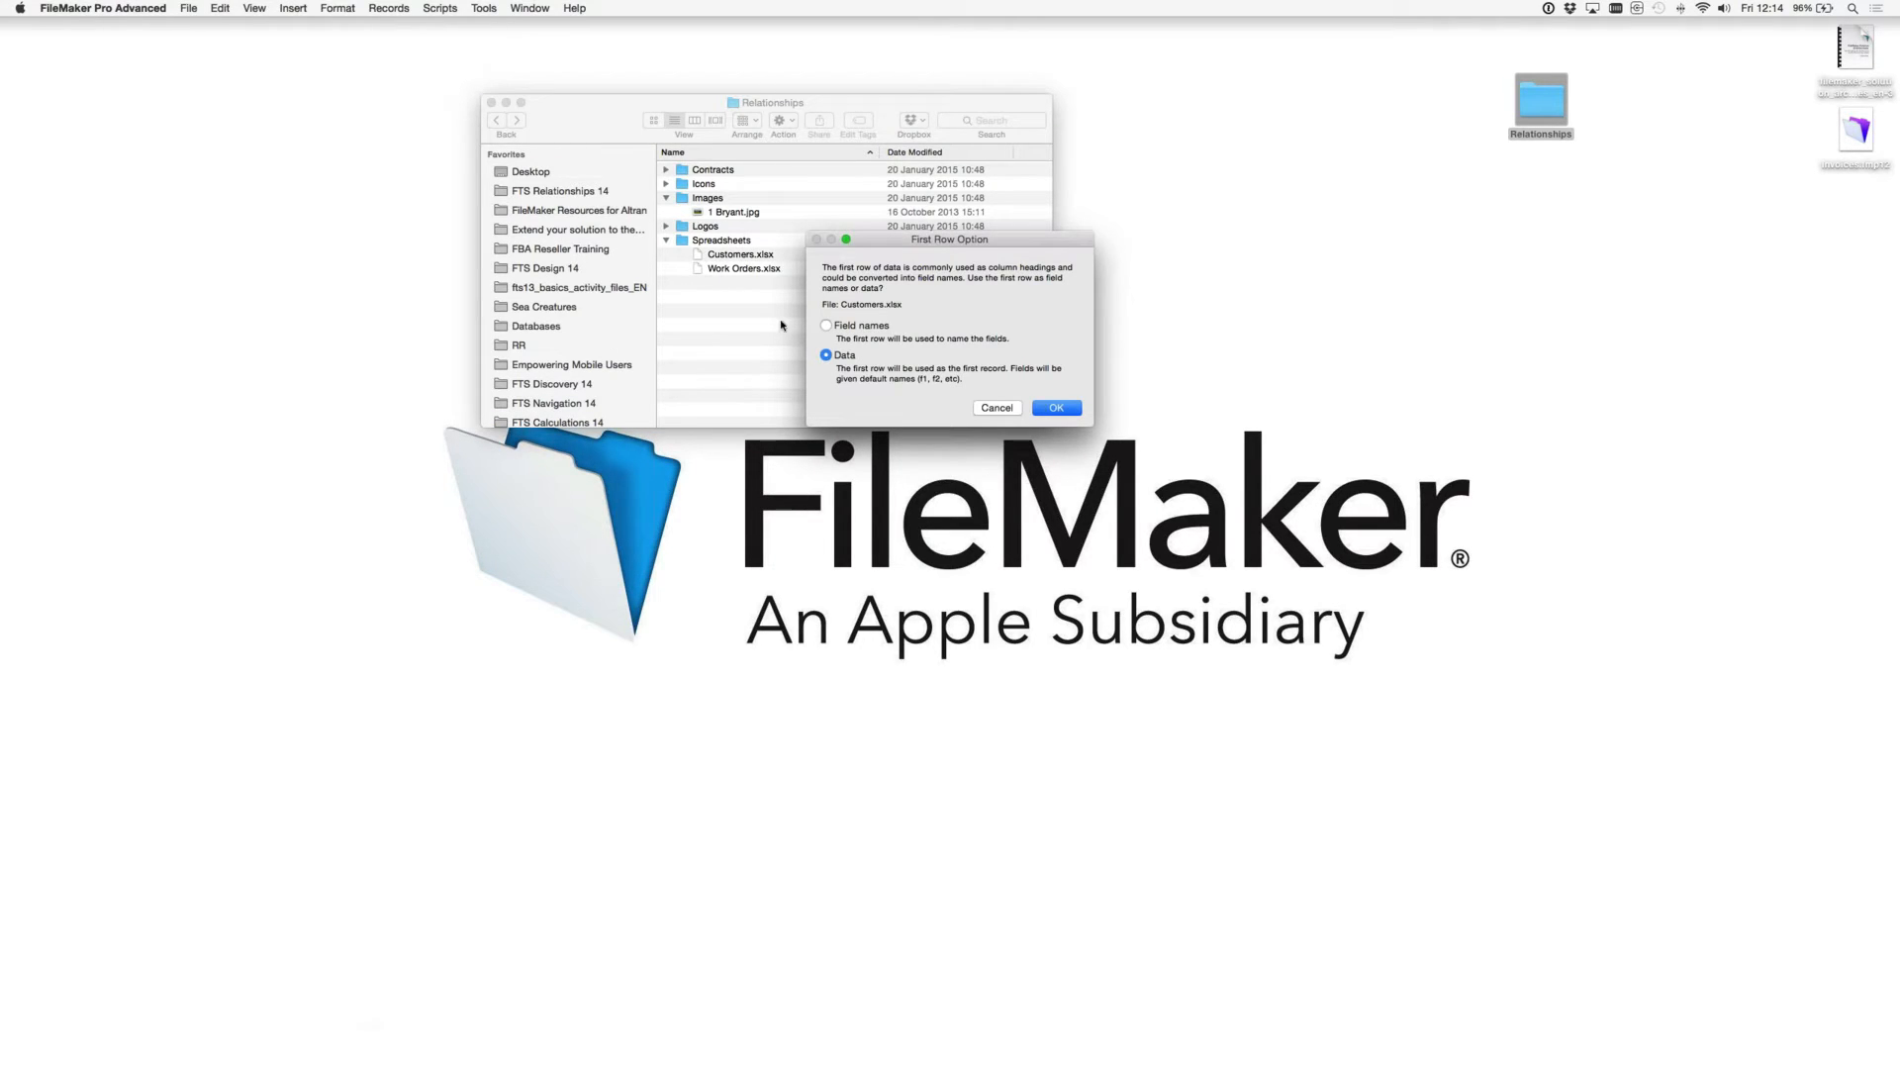
pyautogui.click(826, 326)
pyautogui.click(1056, 408)
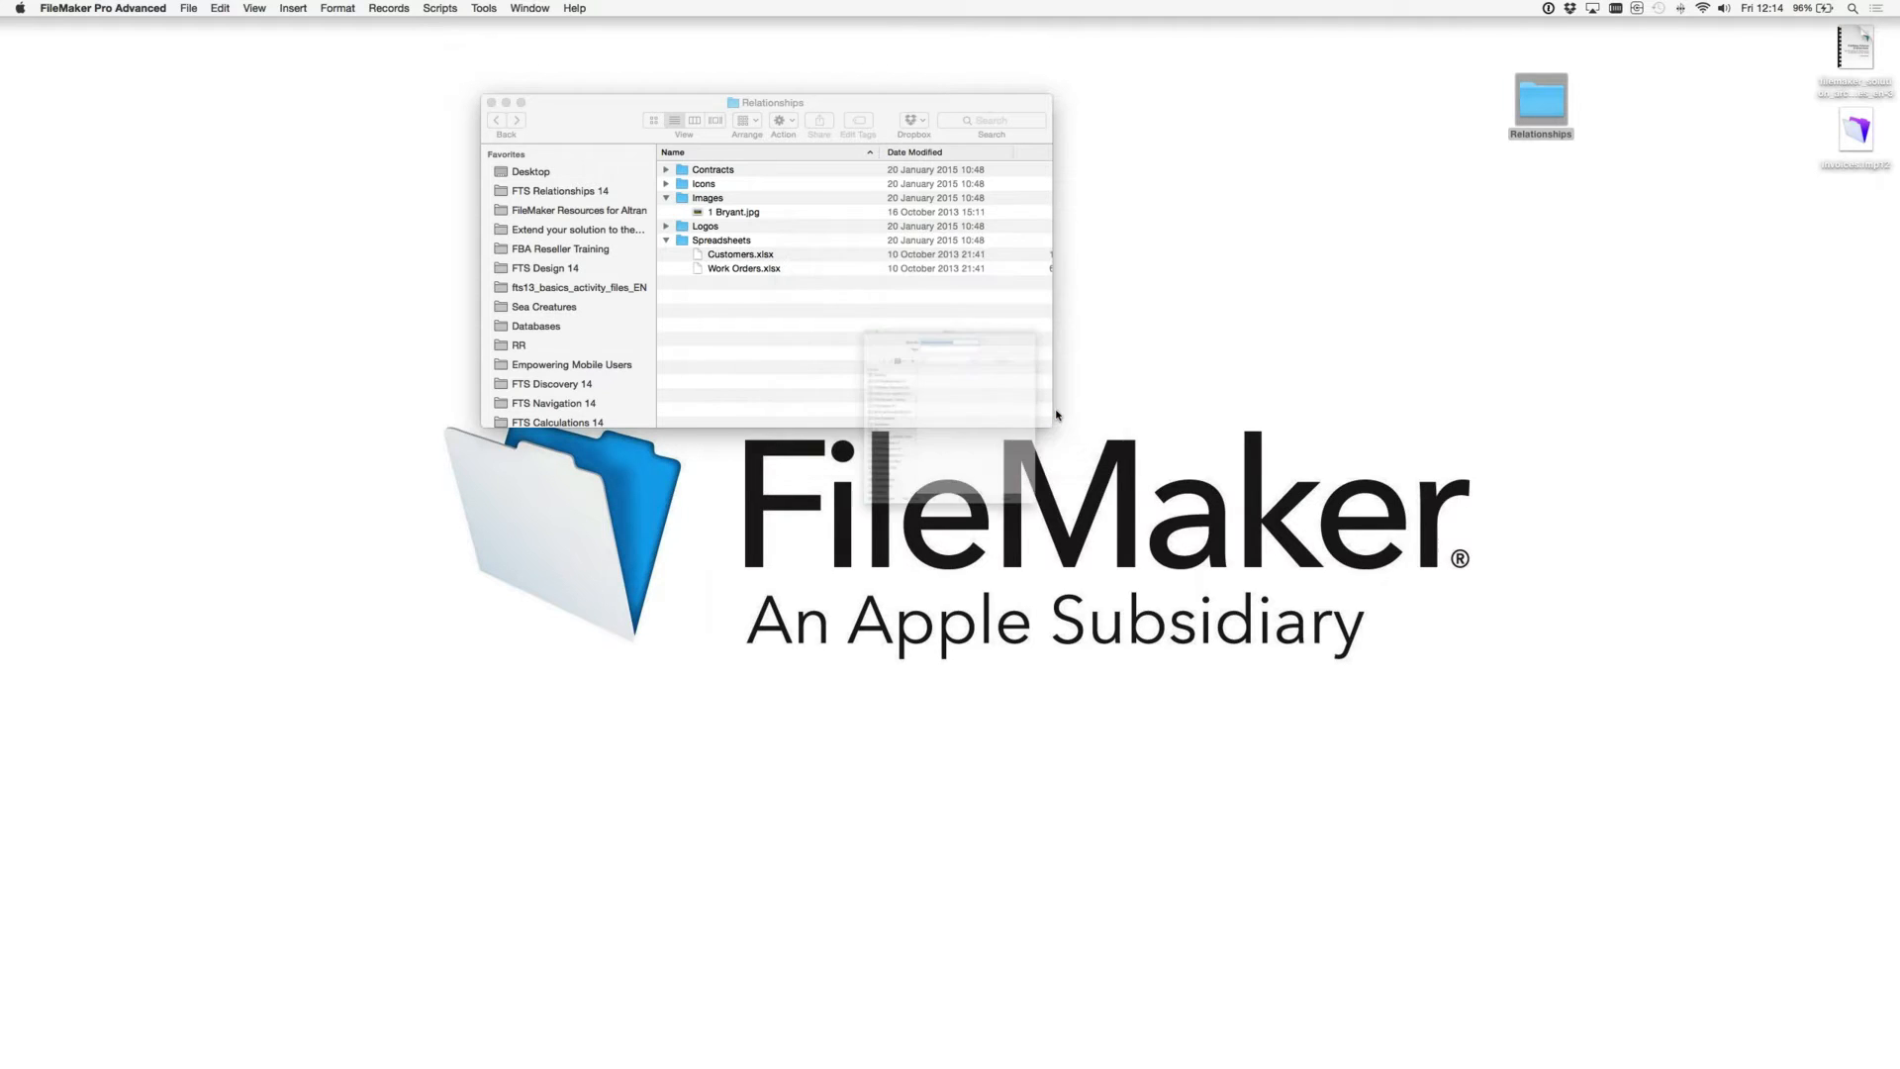
pyautogui.press('Right')
pyautogui.hotkey('shift', 'alt', 'Left')
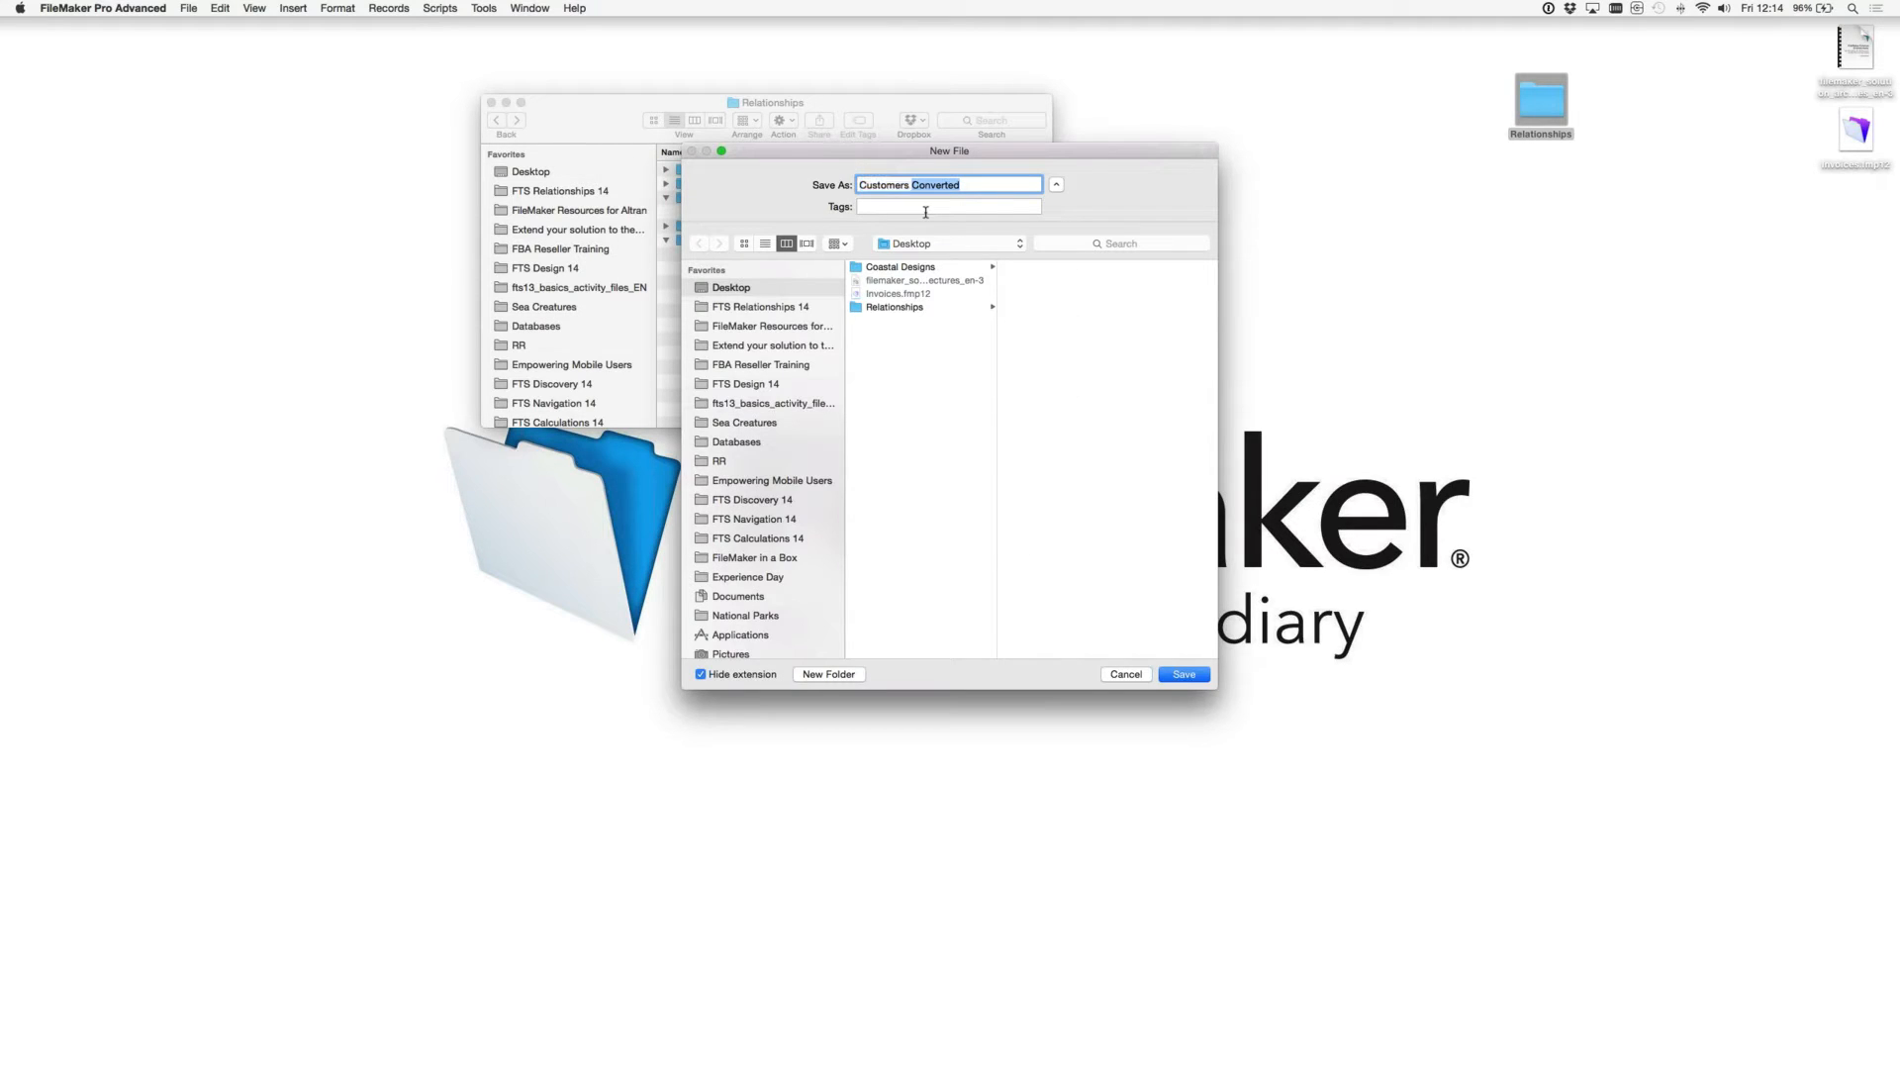
pyautogui.press('BackSpace')
pyautogui.press('BackSpace')
pyautogui.click(1184, 675)
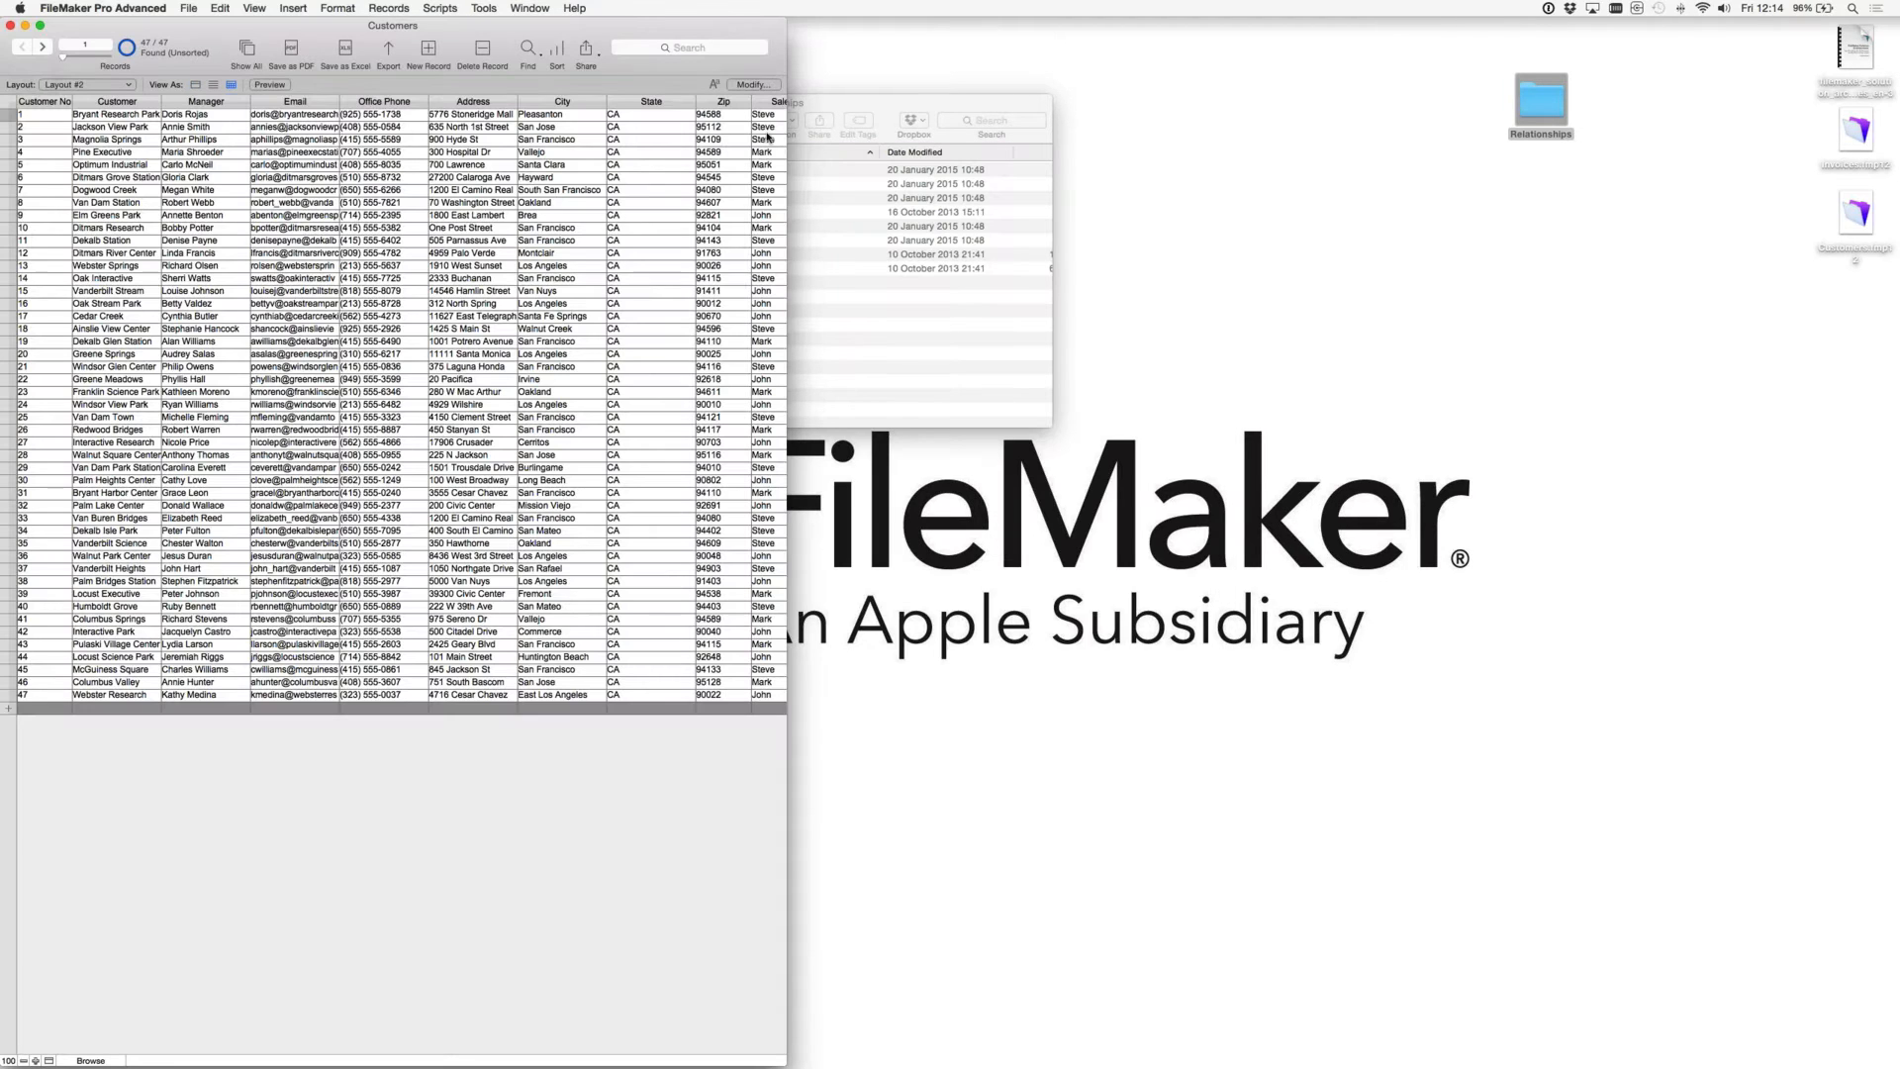
# - Move the Customers window away from the screen edge and compare Layout #1 with Layout #2
pyautogui.moveTo(628, 33); pyautogui.dragTo(791, 33)
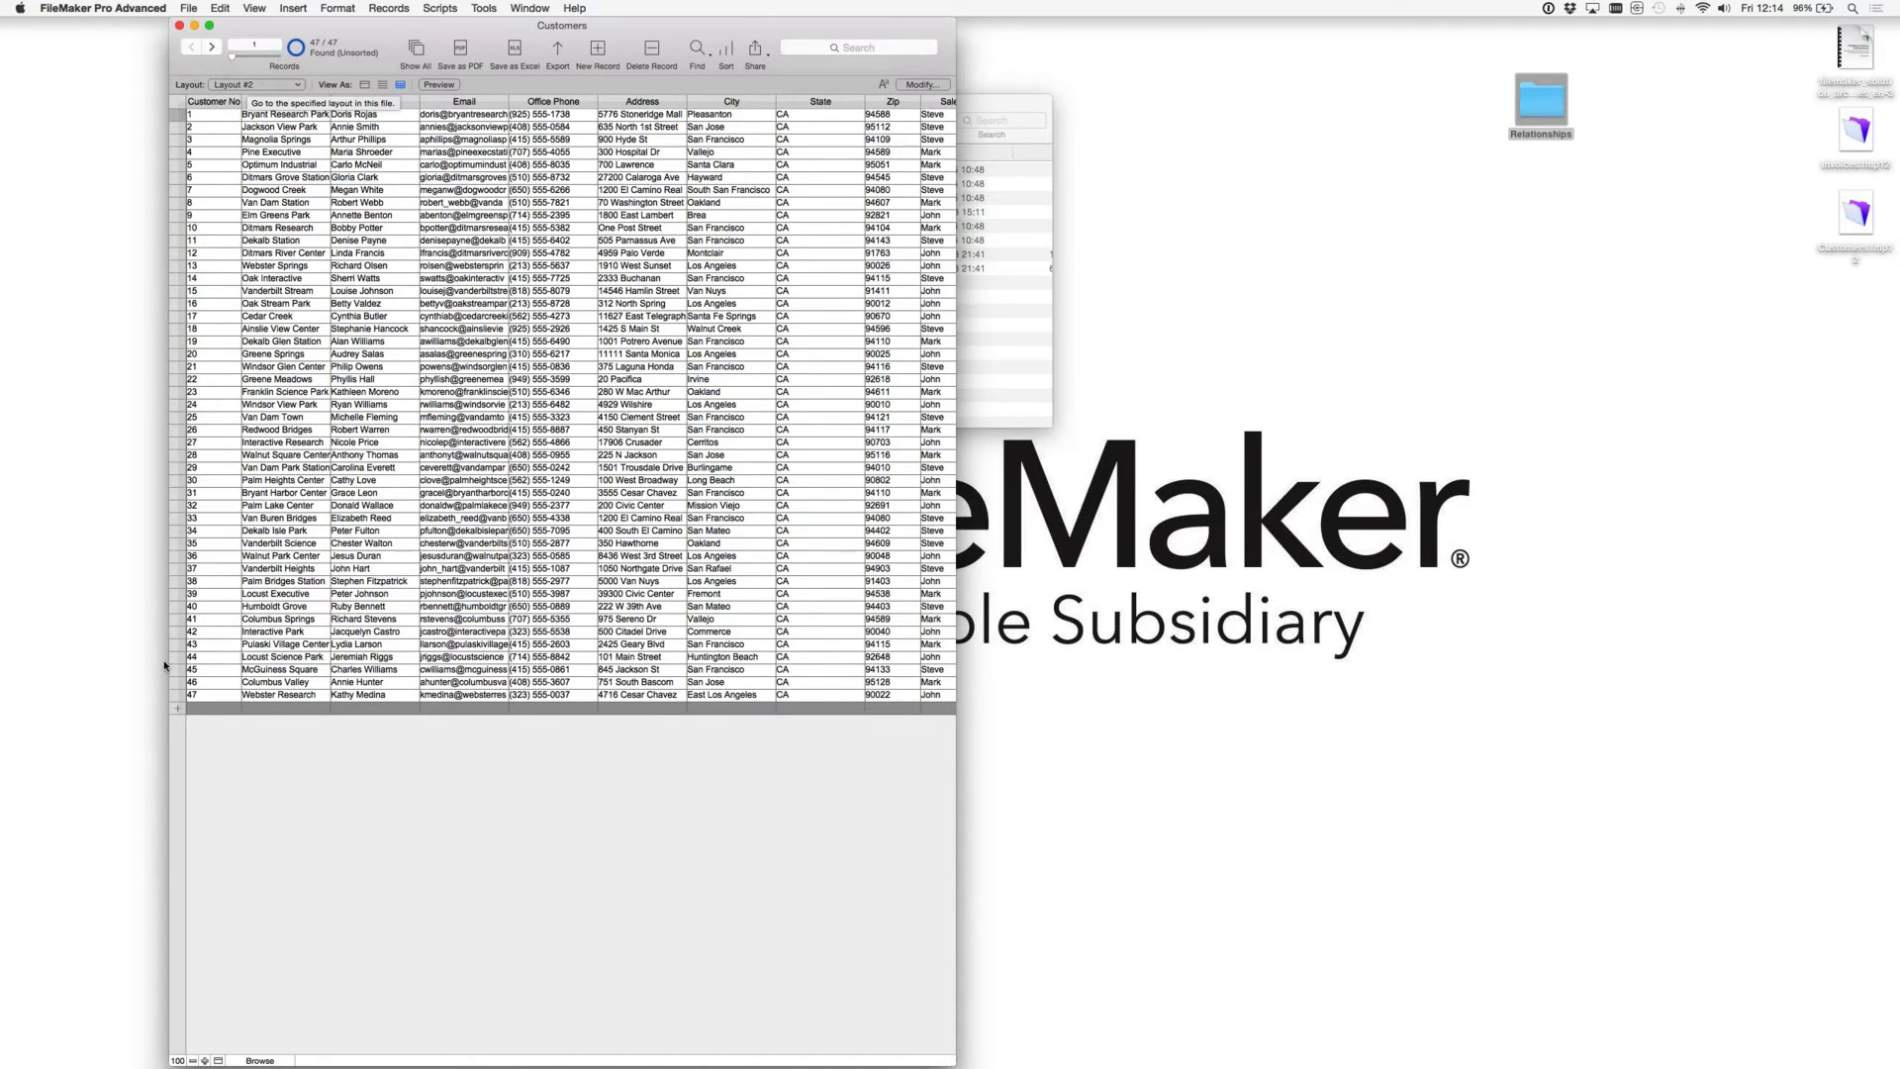
pyautogui.click(273, 85)
pyautogui.click(258, 75)
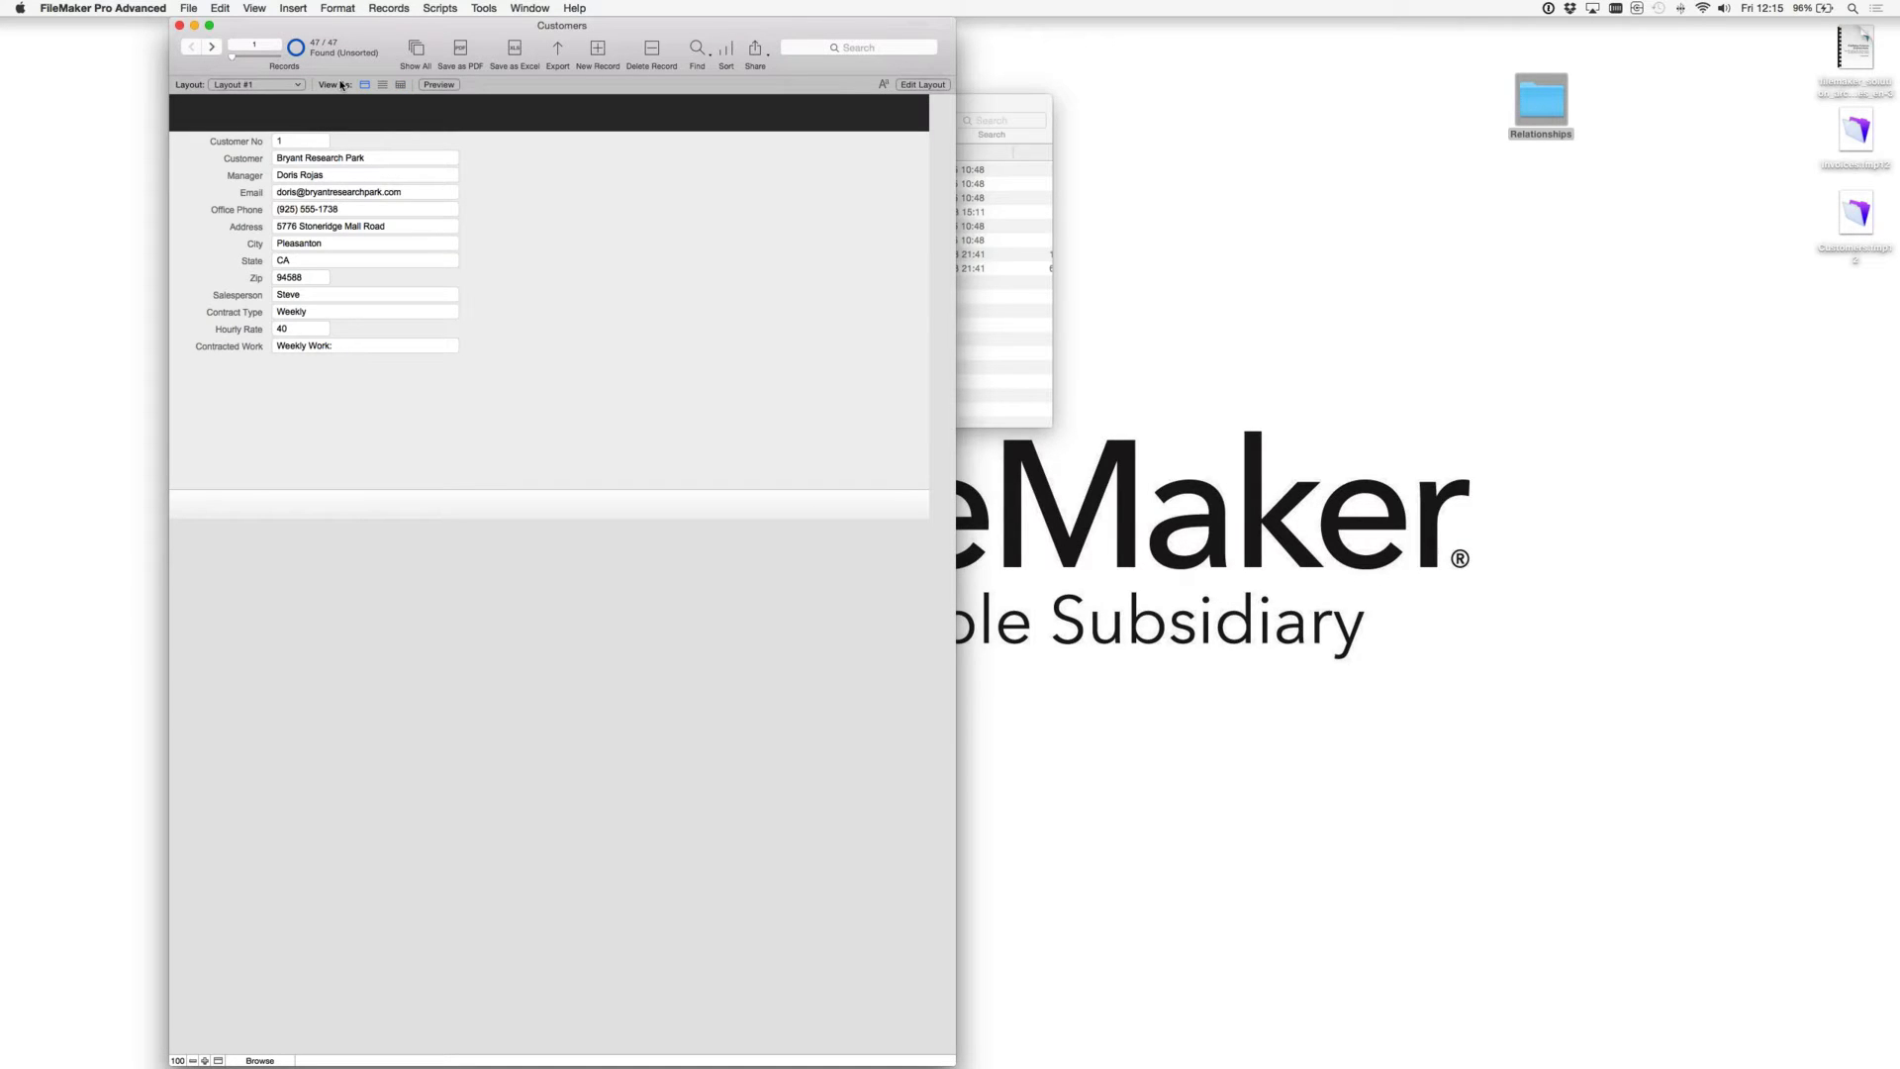
pyautogui.click(295, 84)
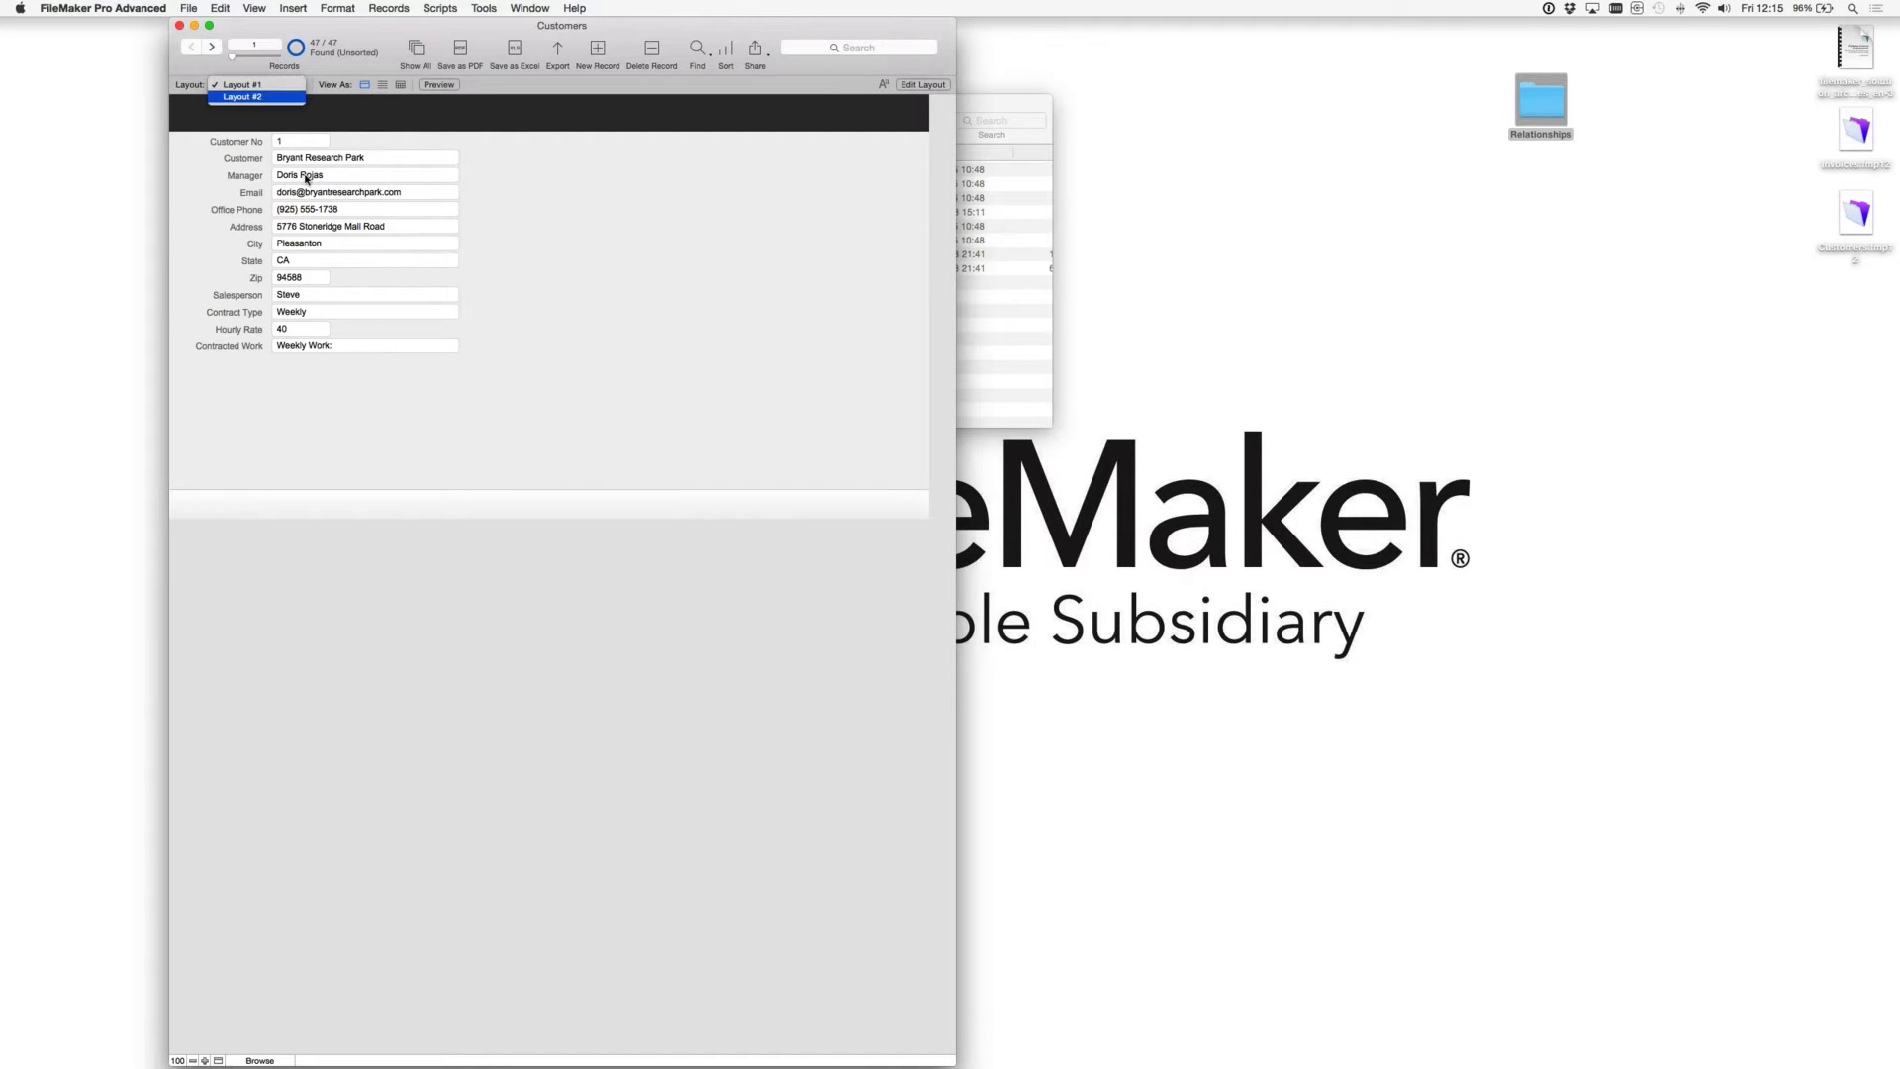
pyautogui.click(248, 96)
# - View the customer records on Layout #2 in list, form and table view
pyautogui.click(400, 84)
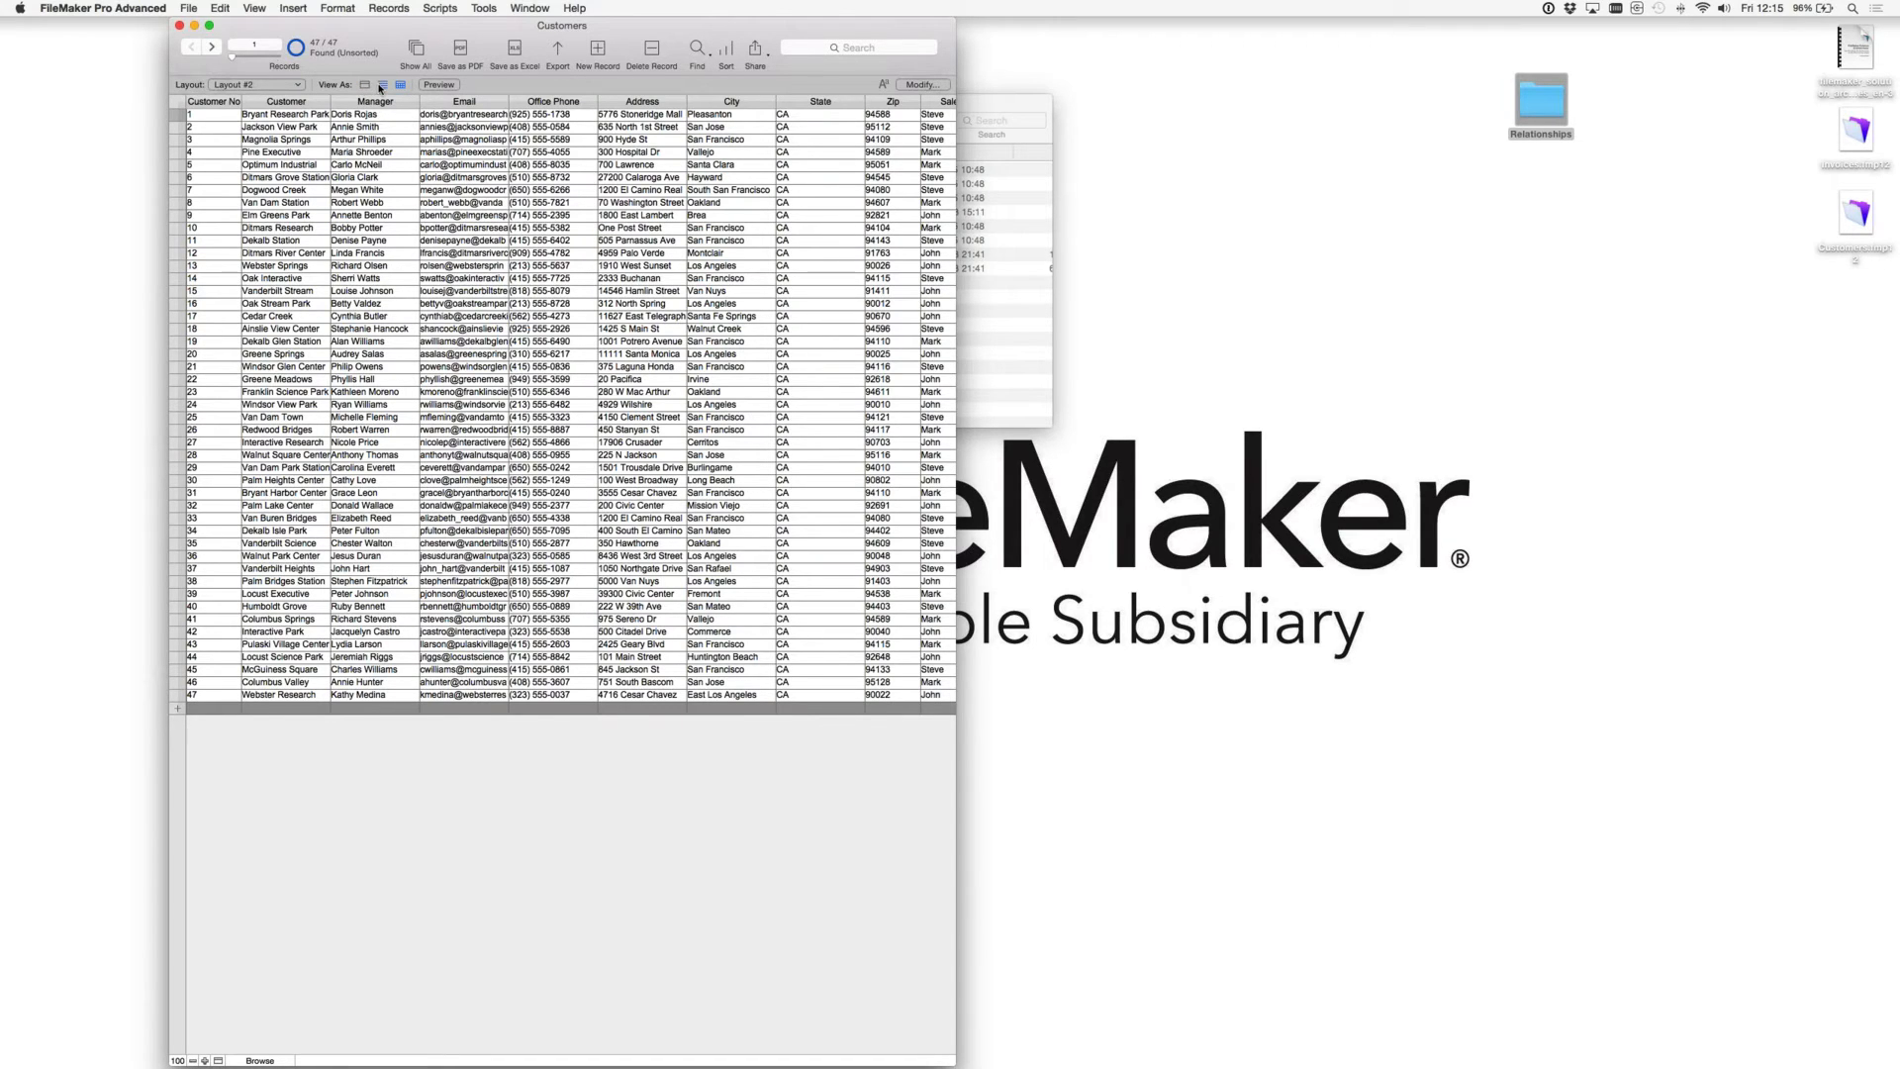
pyautogui.click(383, 85)
pyautogui.click(364, 85)
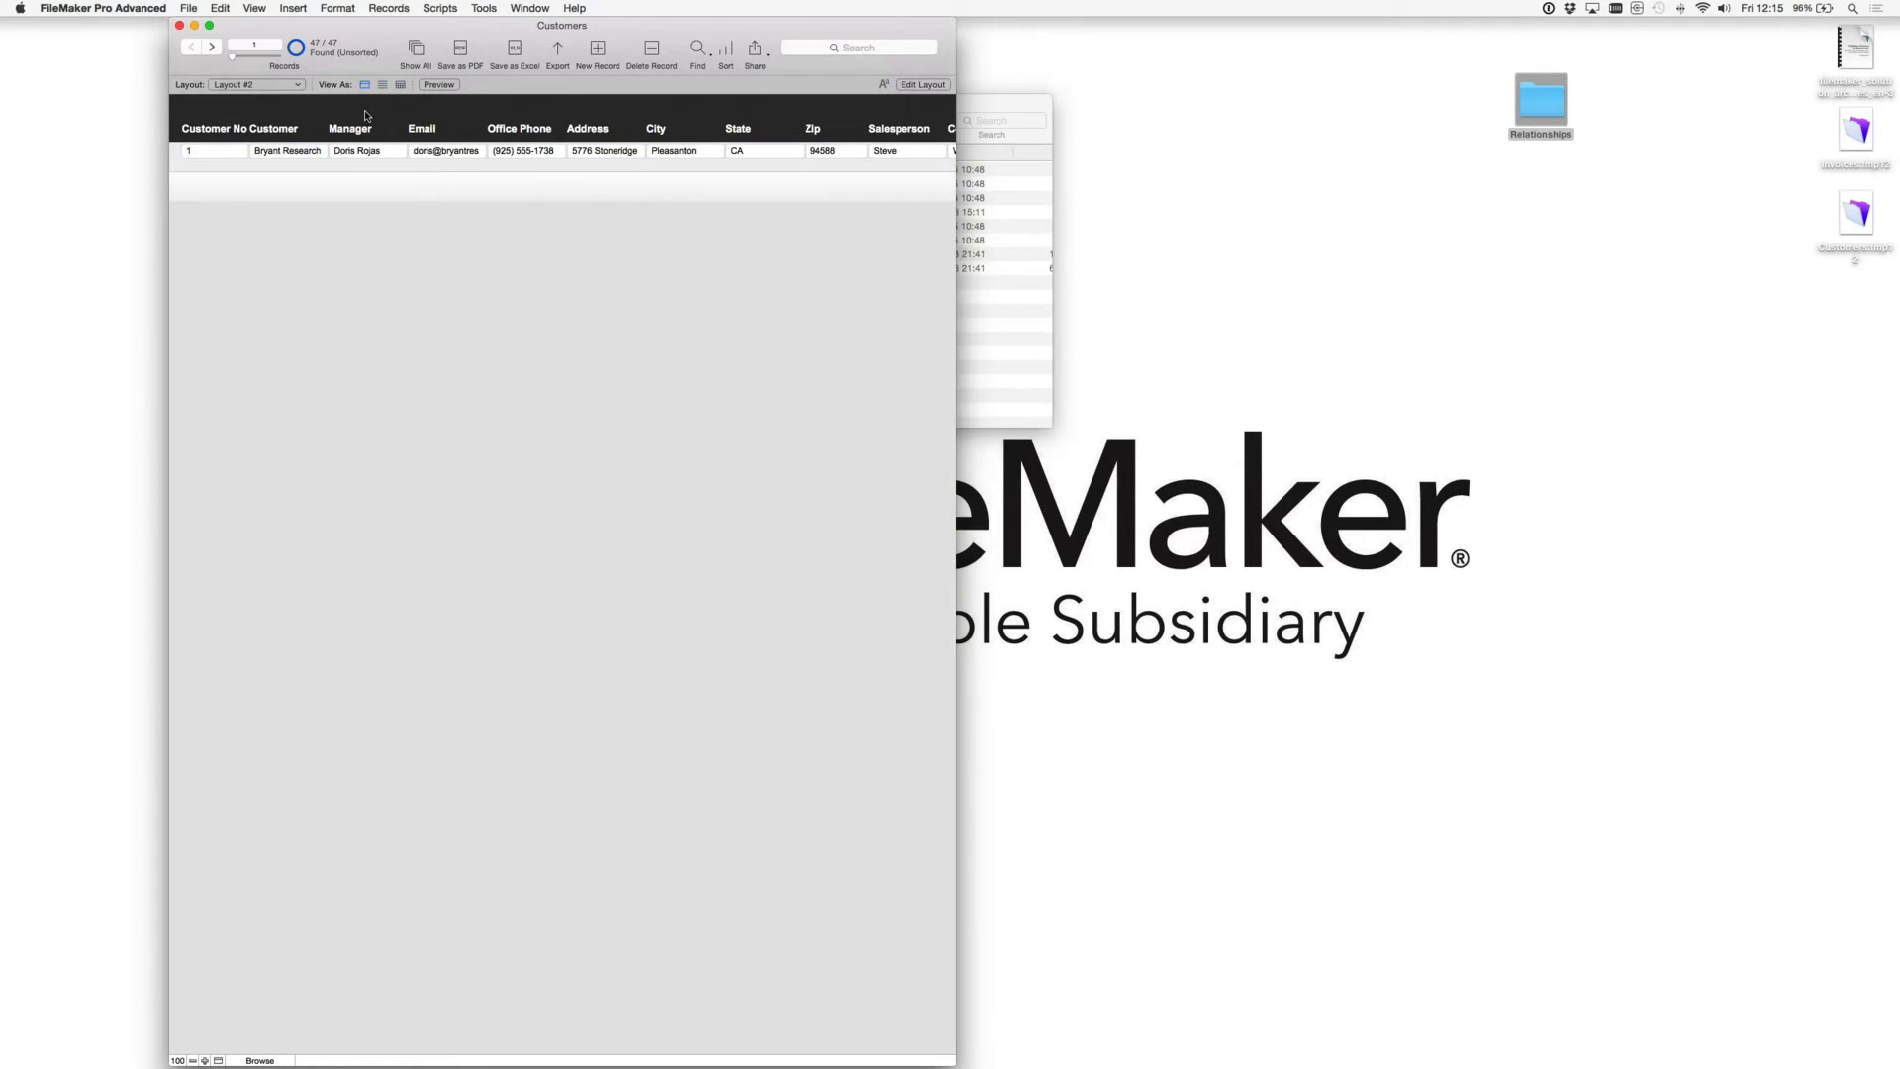
pyautogui.click(384, 86)
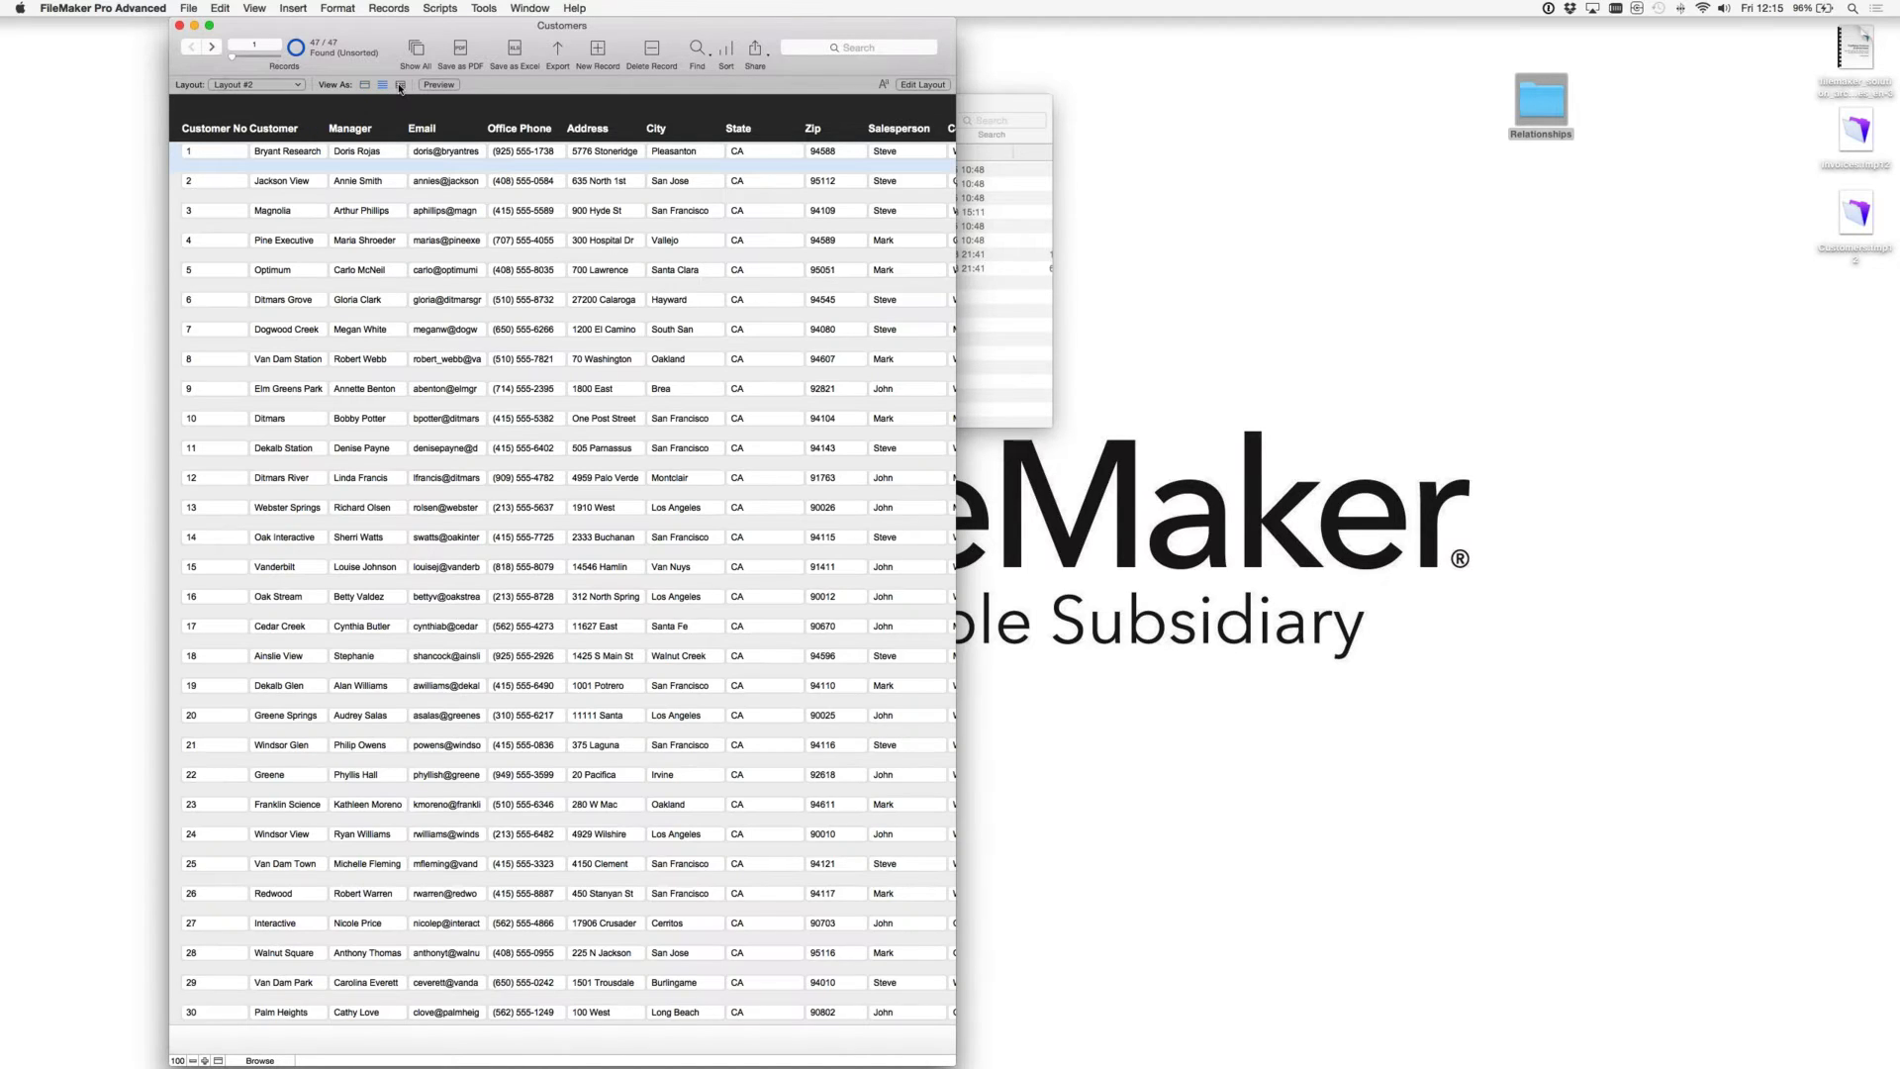
pyautogui.click(400, 86)
# - Return to Layout #1, shorten the Customers window to fit the form and reposition it
pyautogui.click(262, 81)
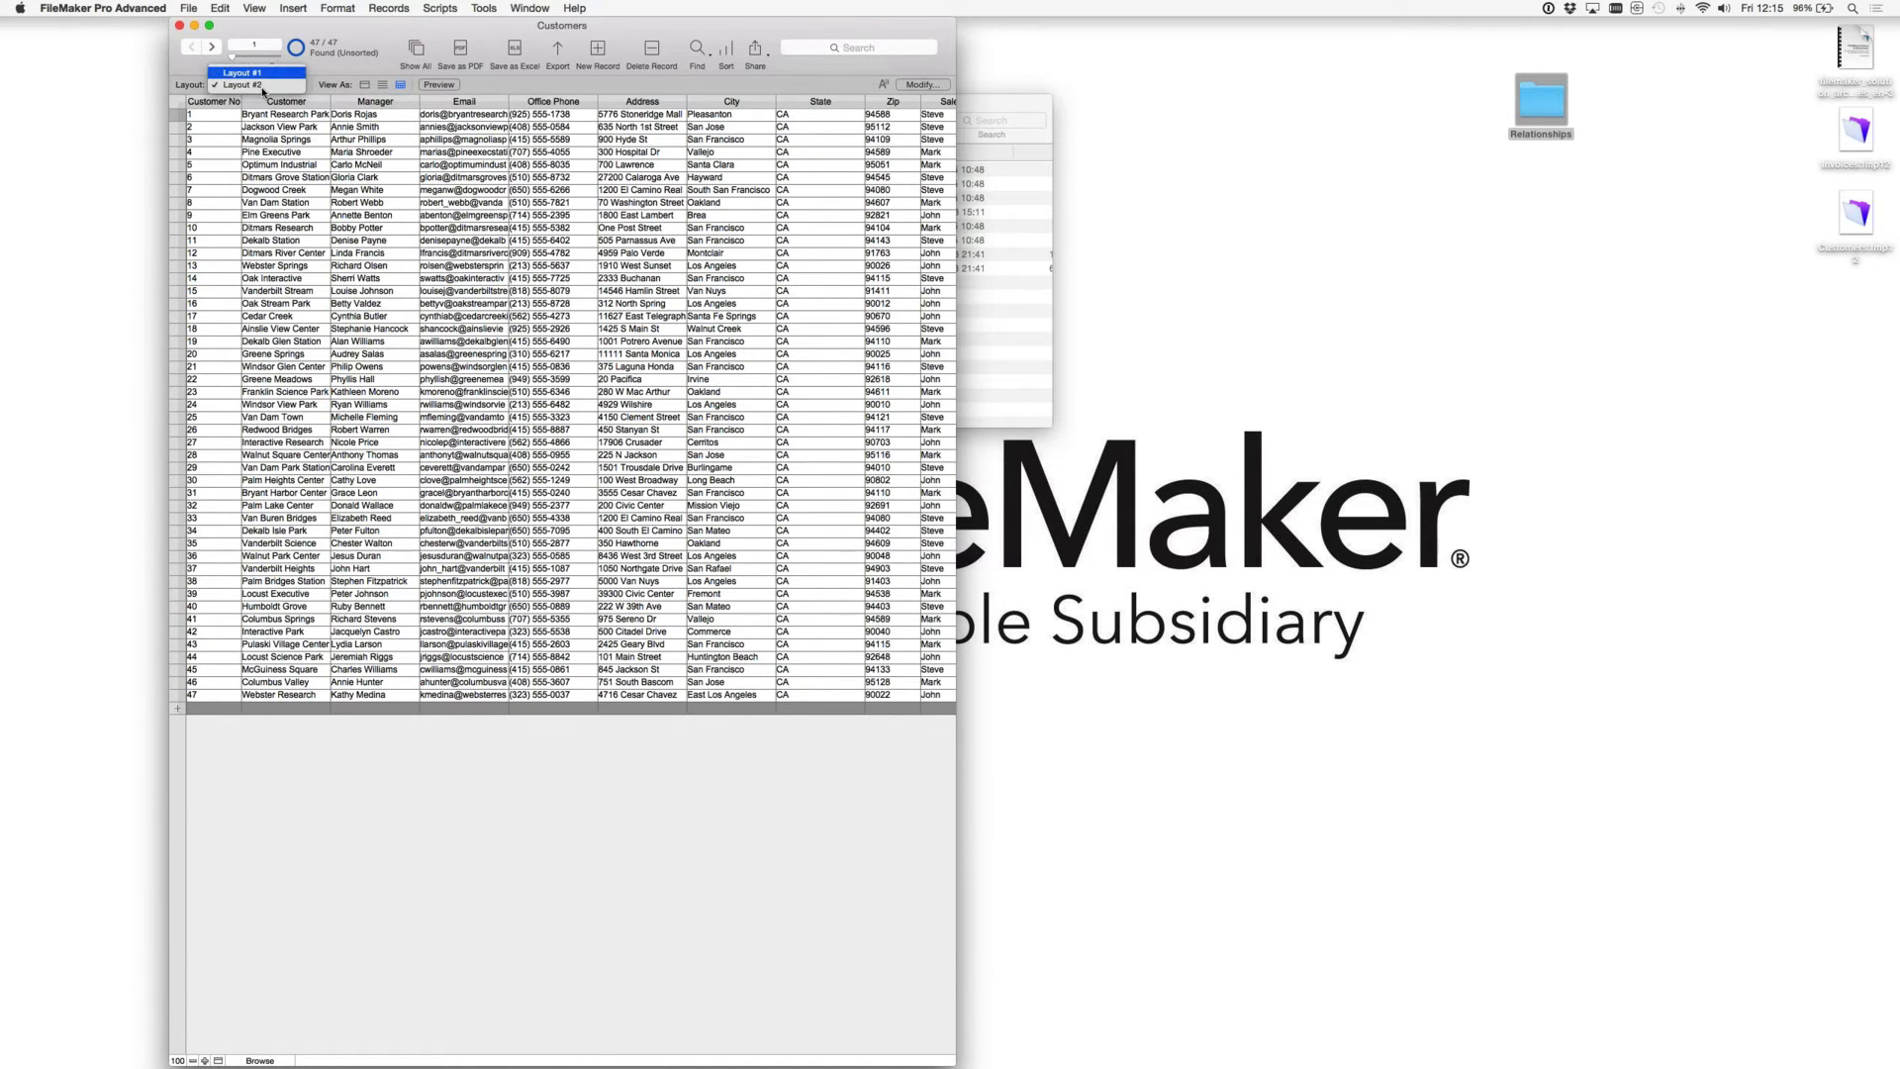
pyautogui.click(264, 92)
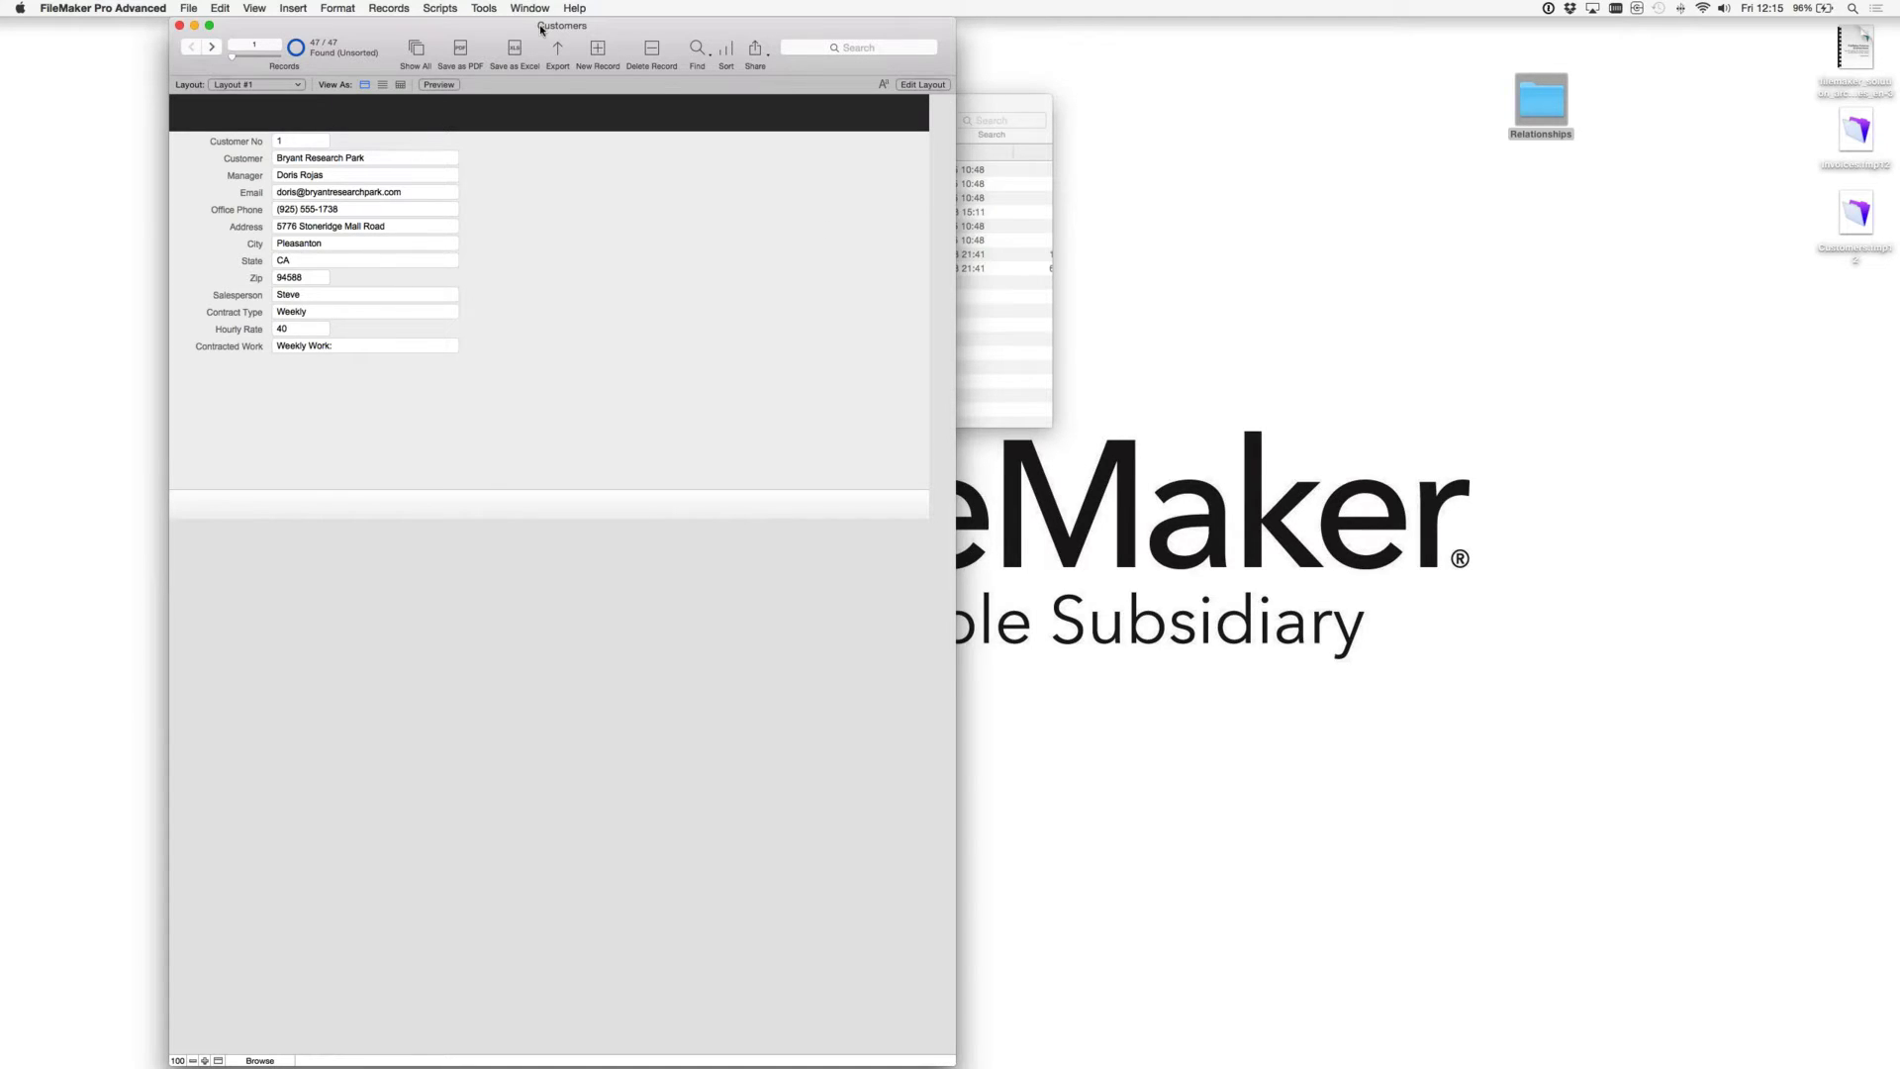
pyautogui.moveTo(542, 30); pyautogui.dragTo(628, 29)
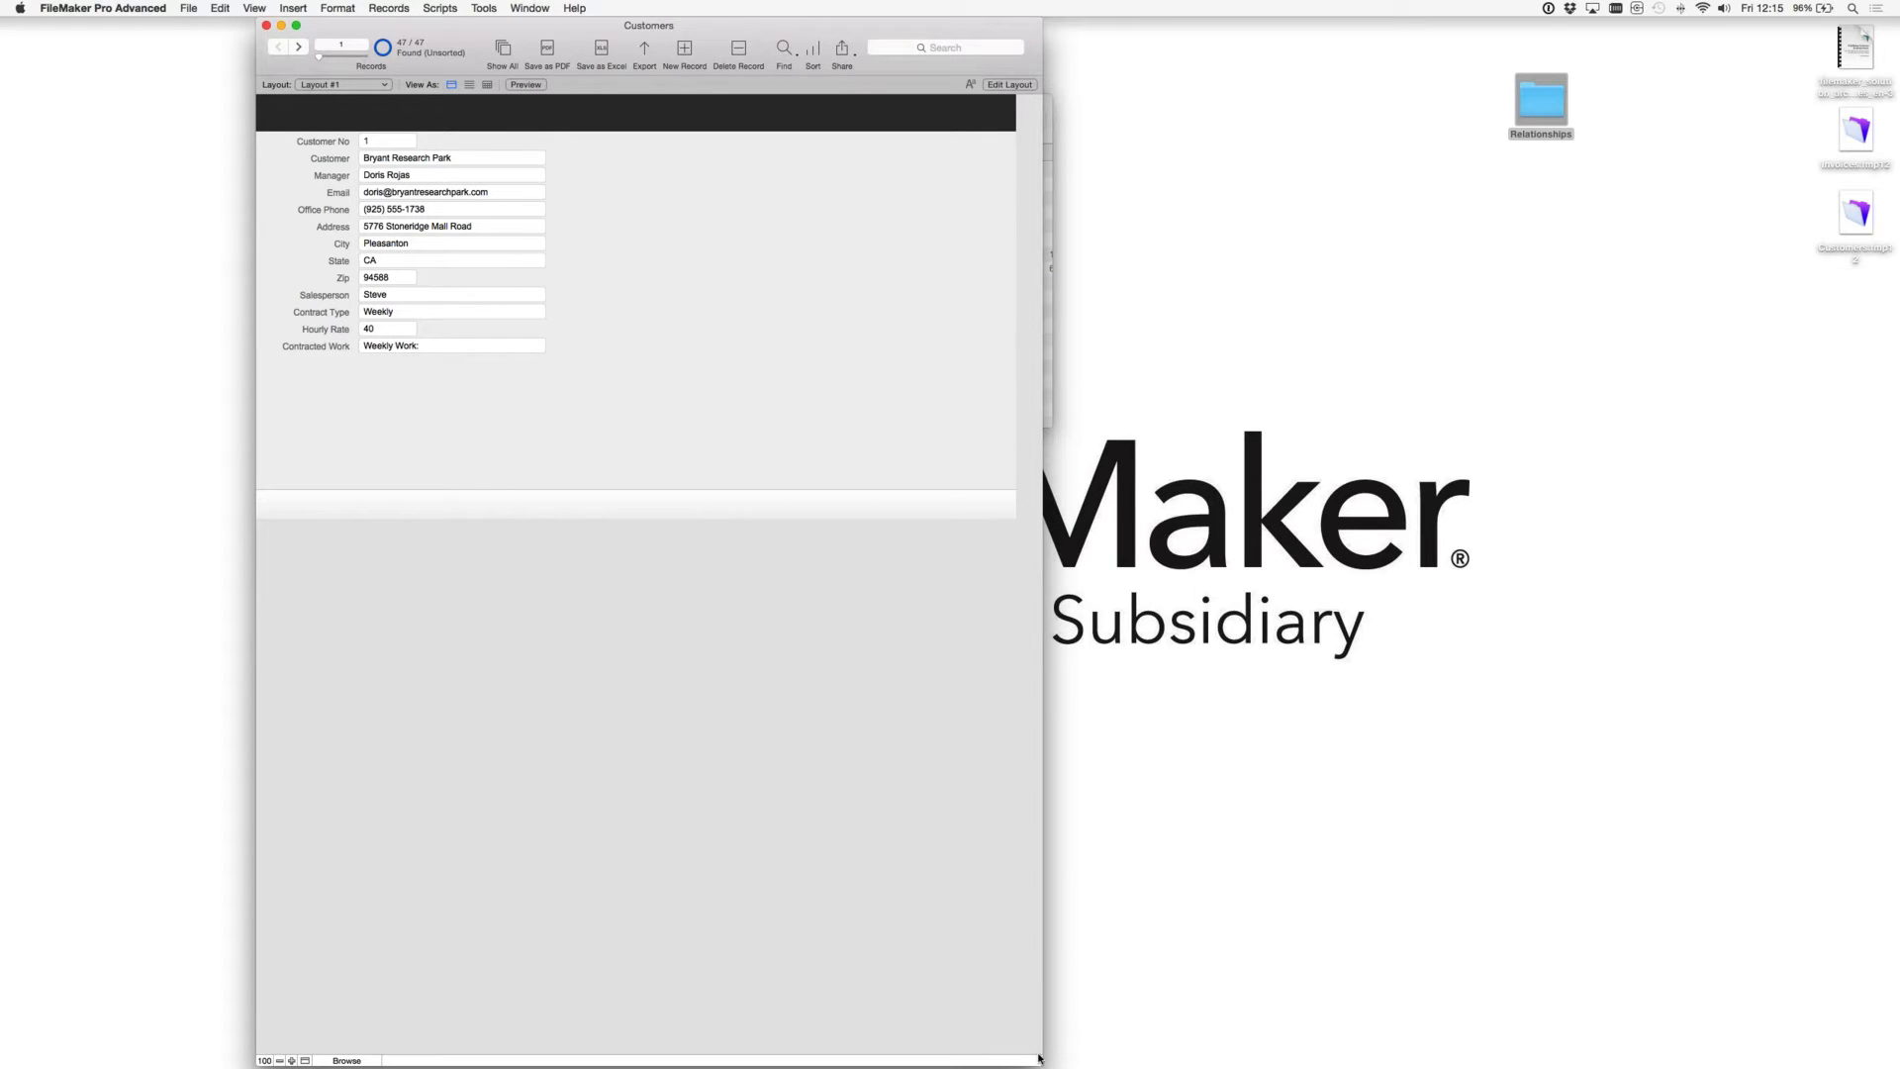
pyautogui.moveTo(1038, 1058); pyautogui.dragTo(1029, 557)
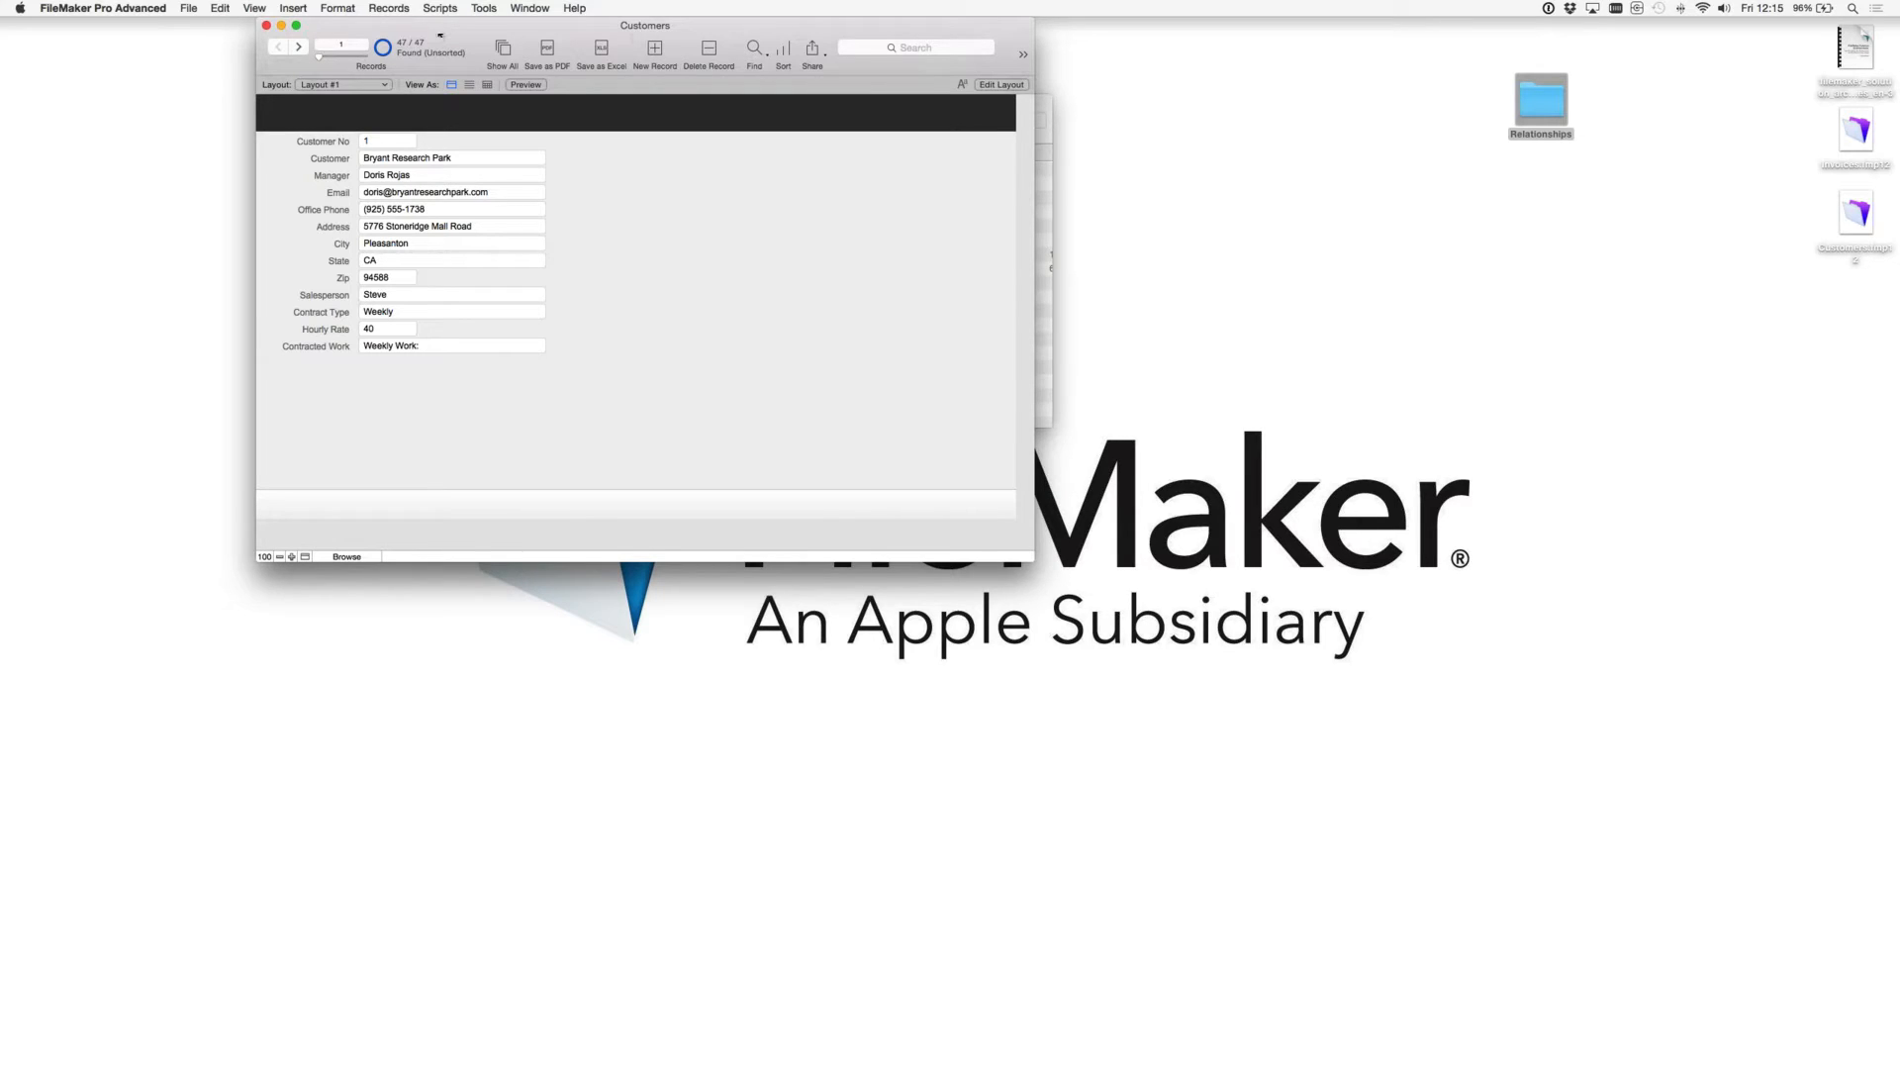
pyautogui.moveTo(441, 35); pyautogui.dragTo(366, 36)
# - Open the database management dialog for Customers, move it up and show the file's tables
pyautogui.click(188, 8)
pyautogui.moveTo(244, 143)
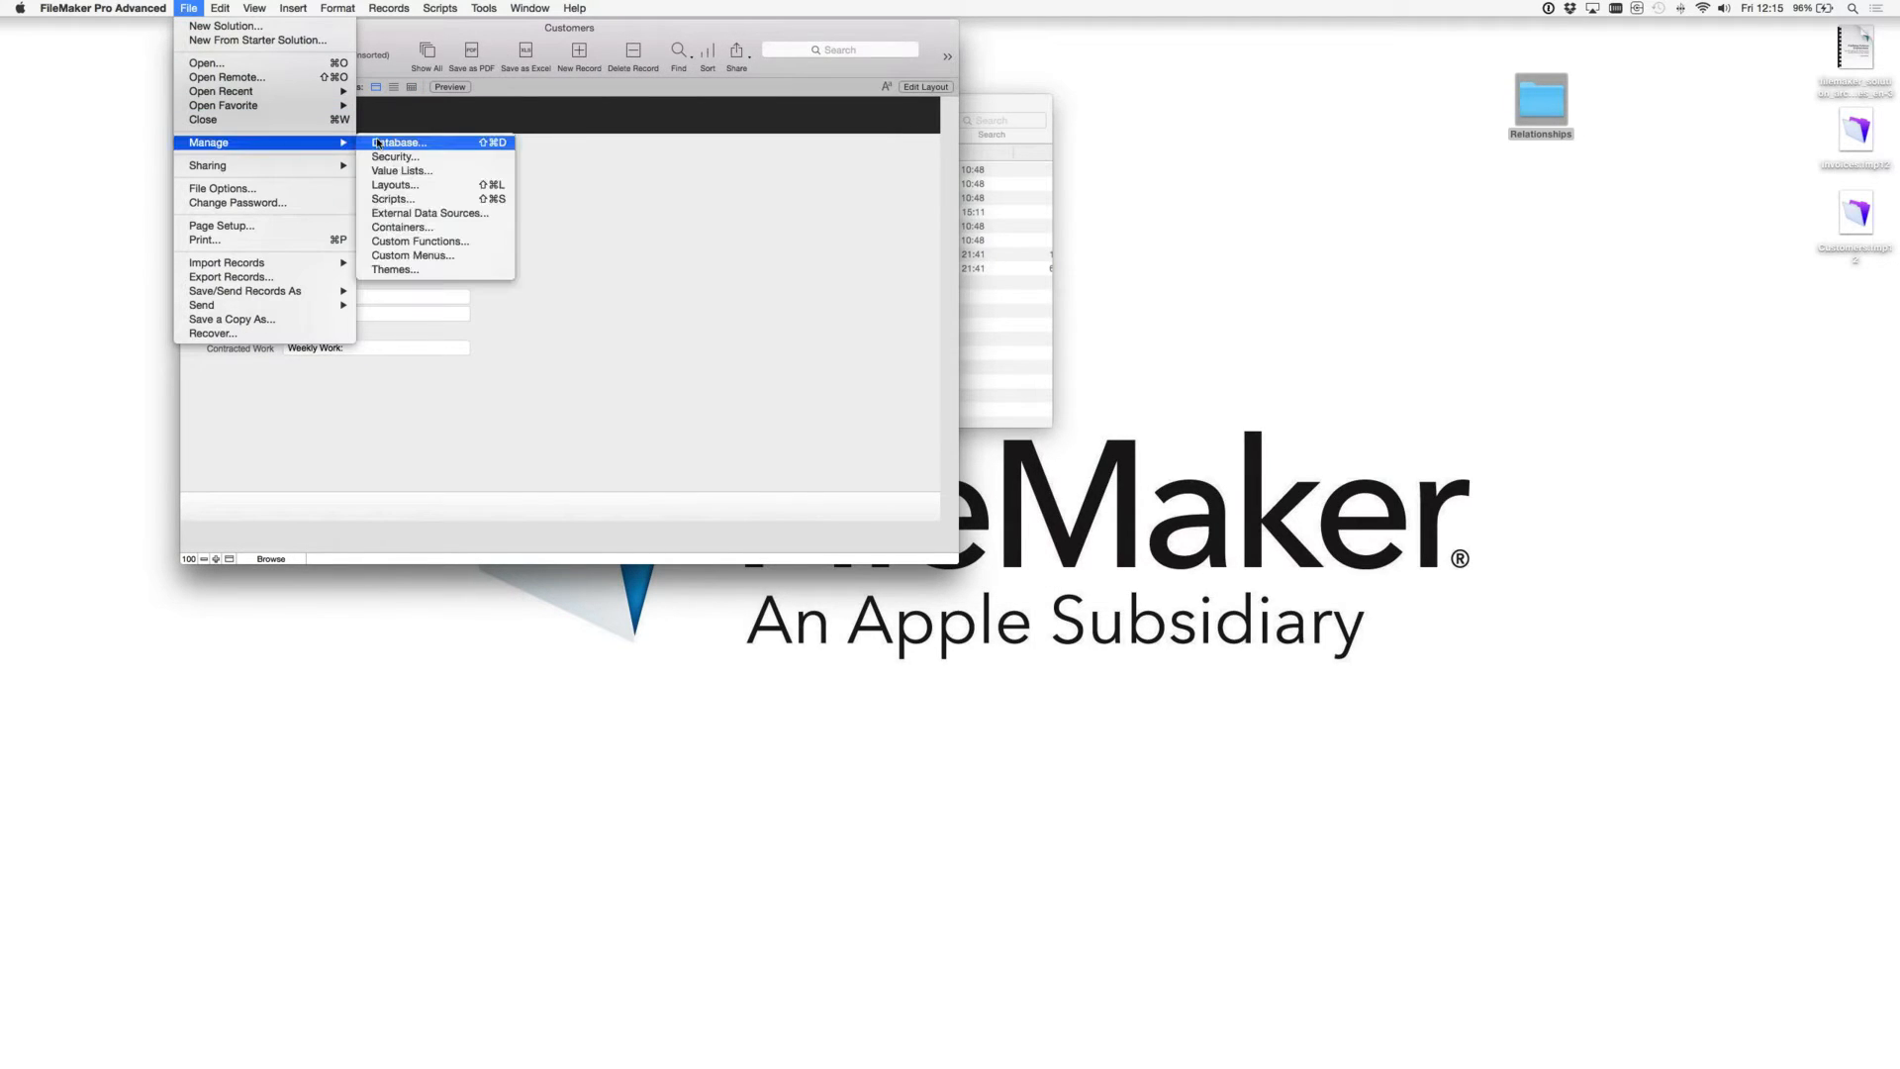
pyautogui.click(396, 144)
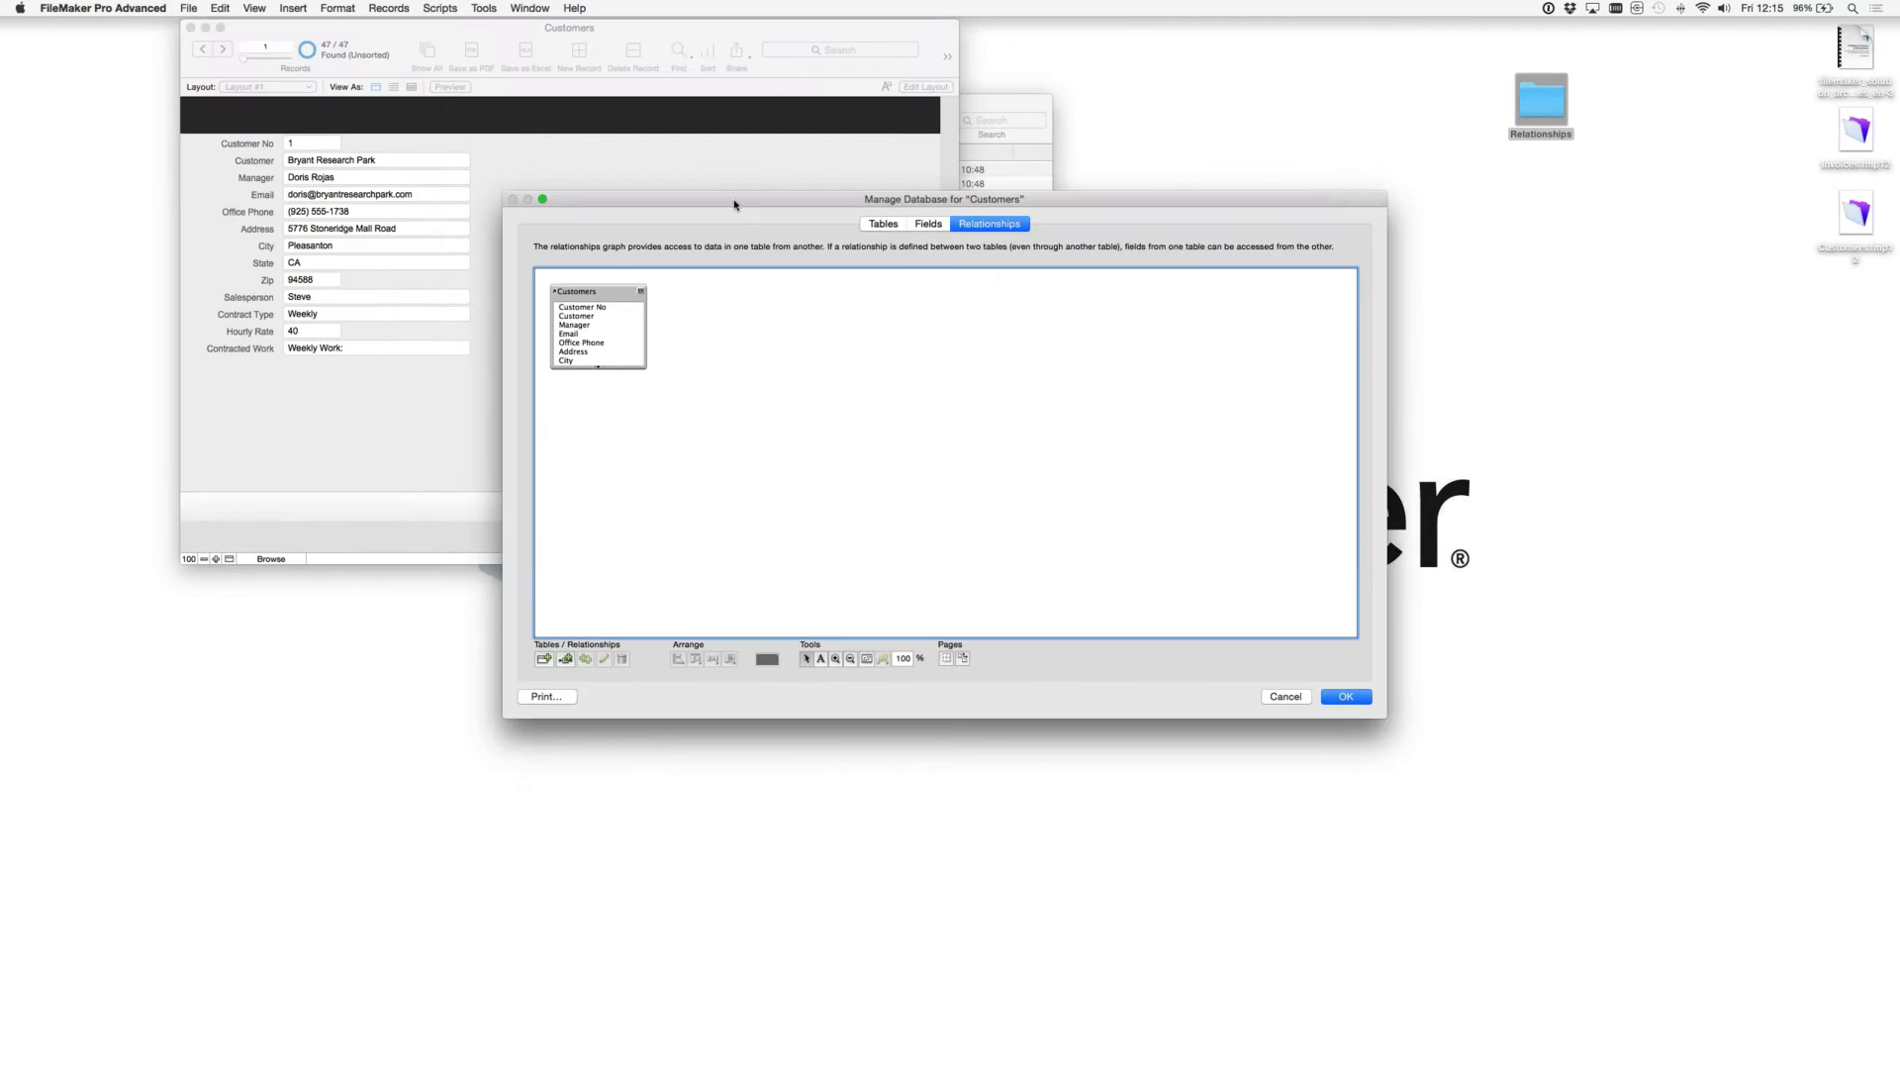
pyautogui.moveTo(734, 205); pyautogui.dragTo(734, 119)
pyautogui.click(884, 137)
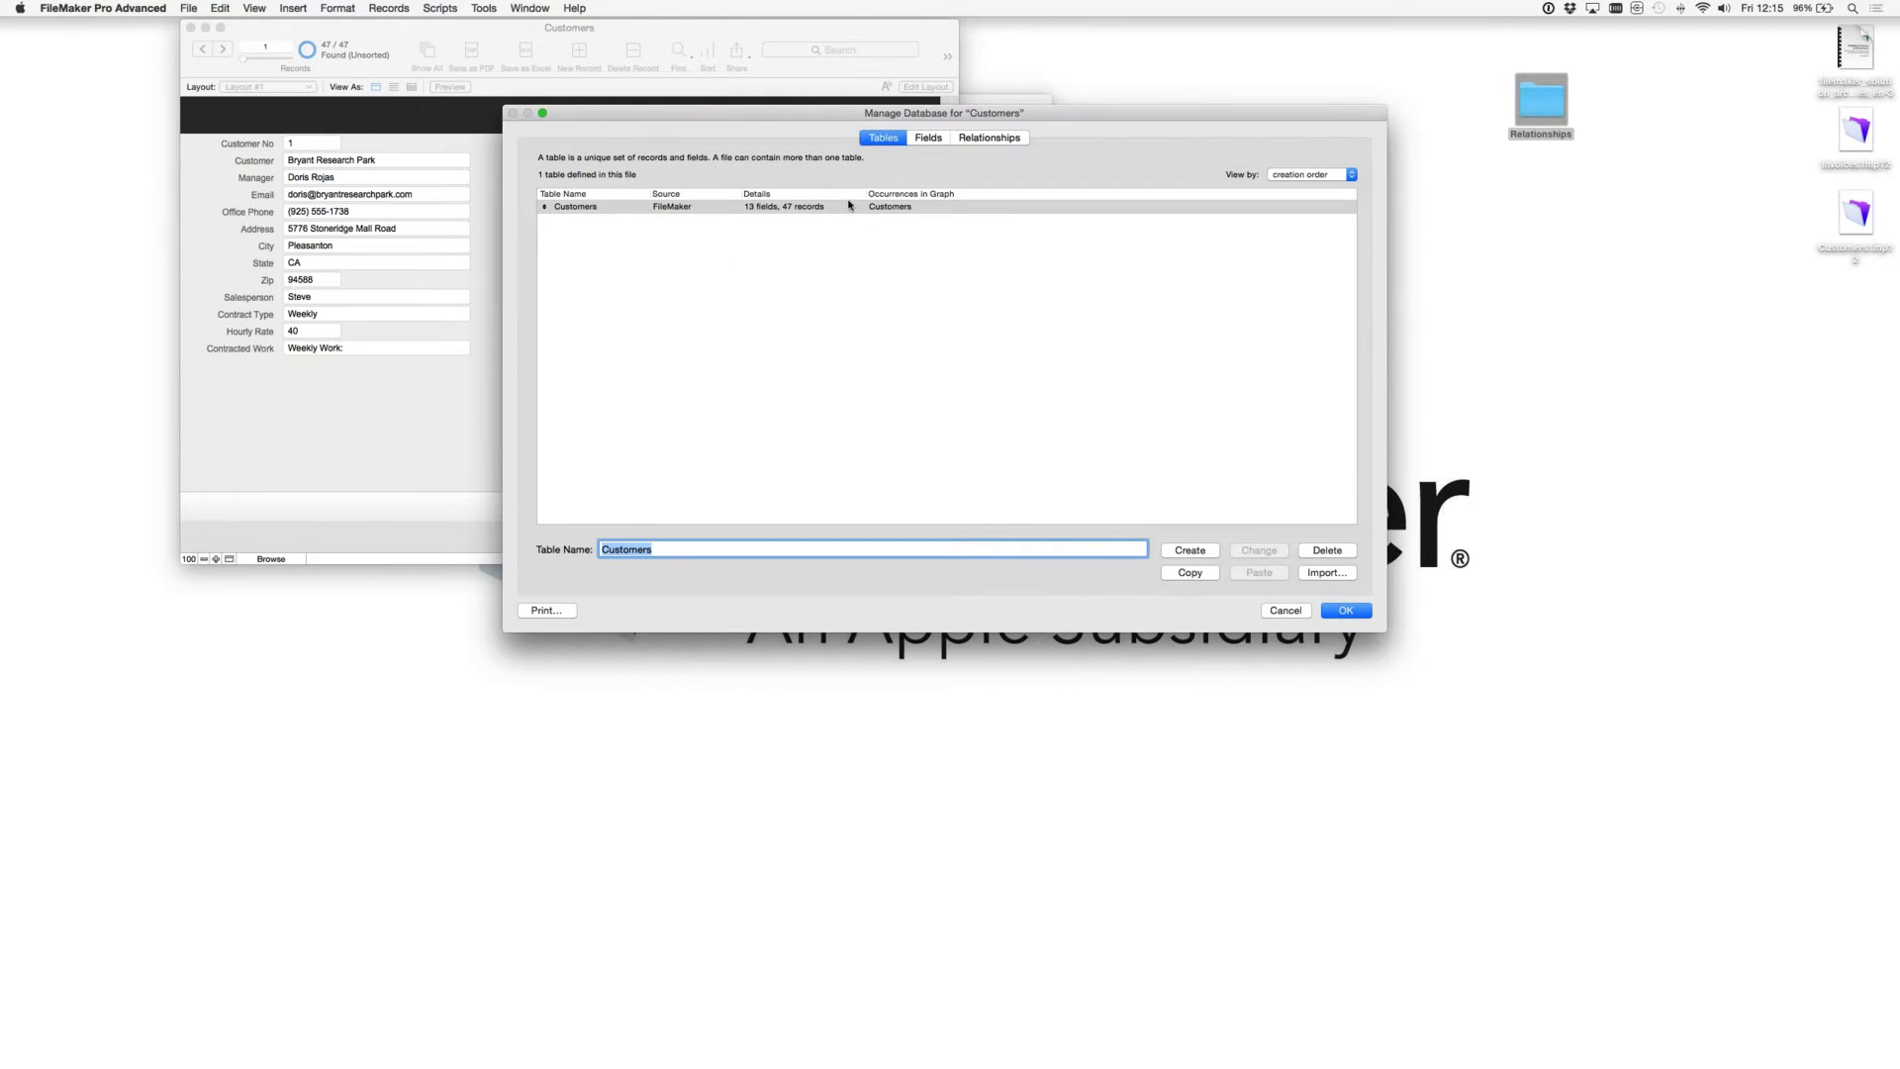
# - Examine the types of the Customers table's fields, including Customer No, Zip, Hourly Rate and Customer
pyautogui.click(929, 138)
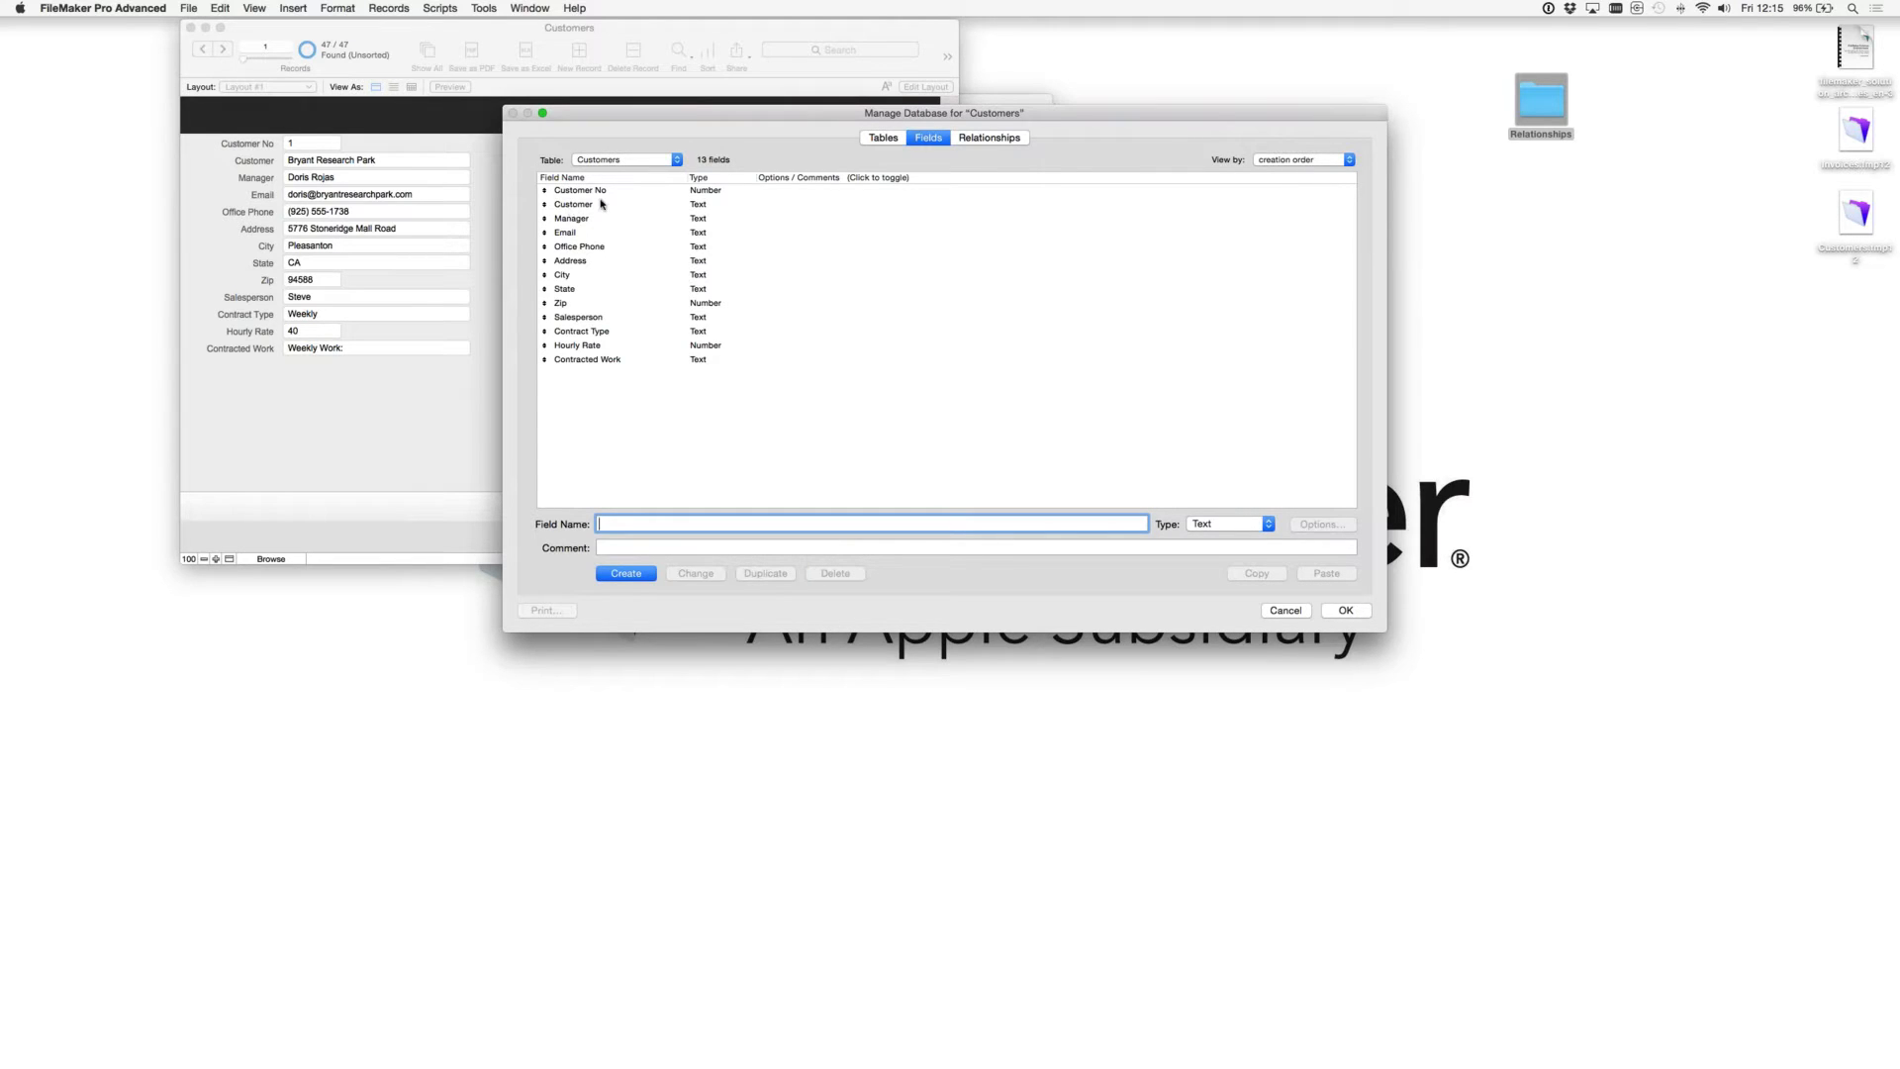
pyautogui.click(706, 191)
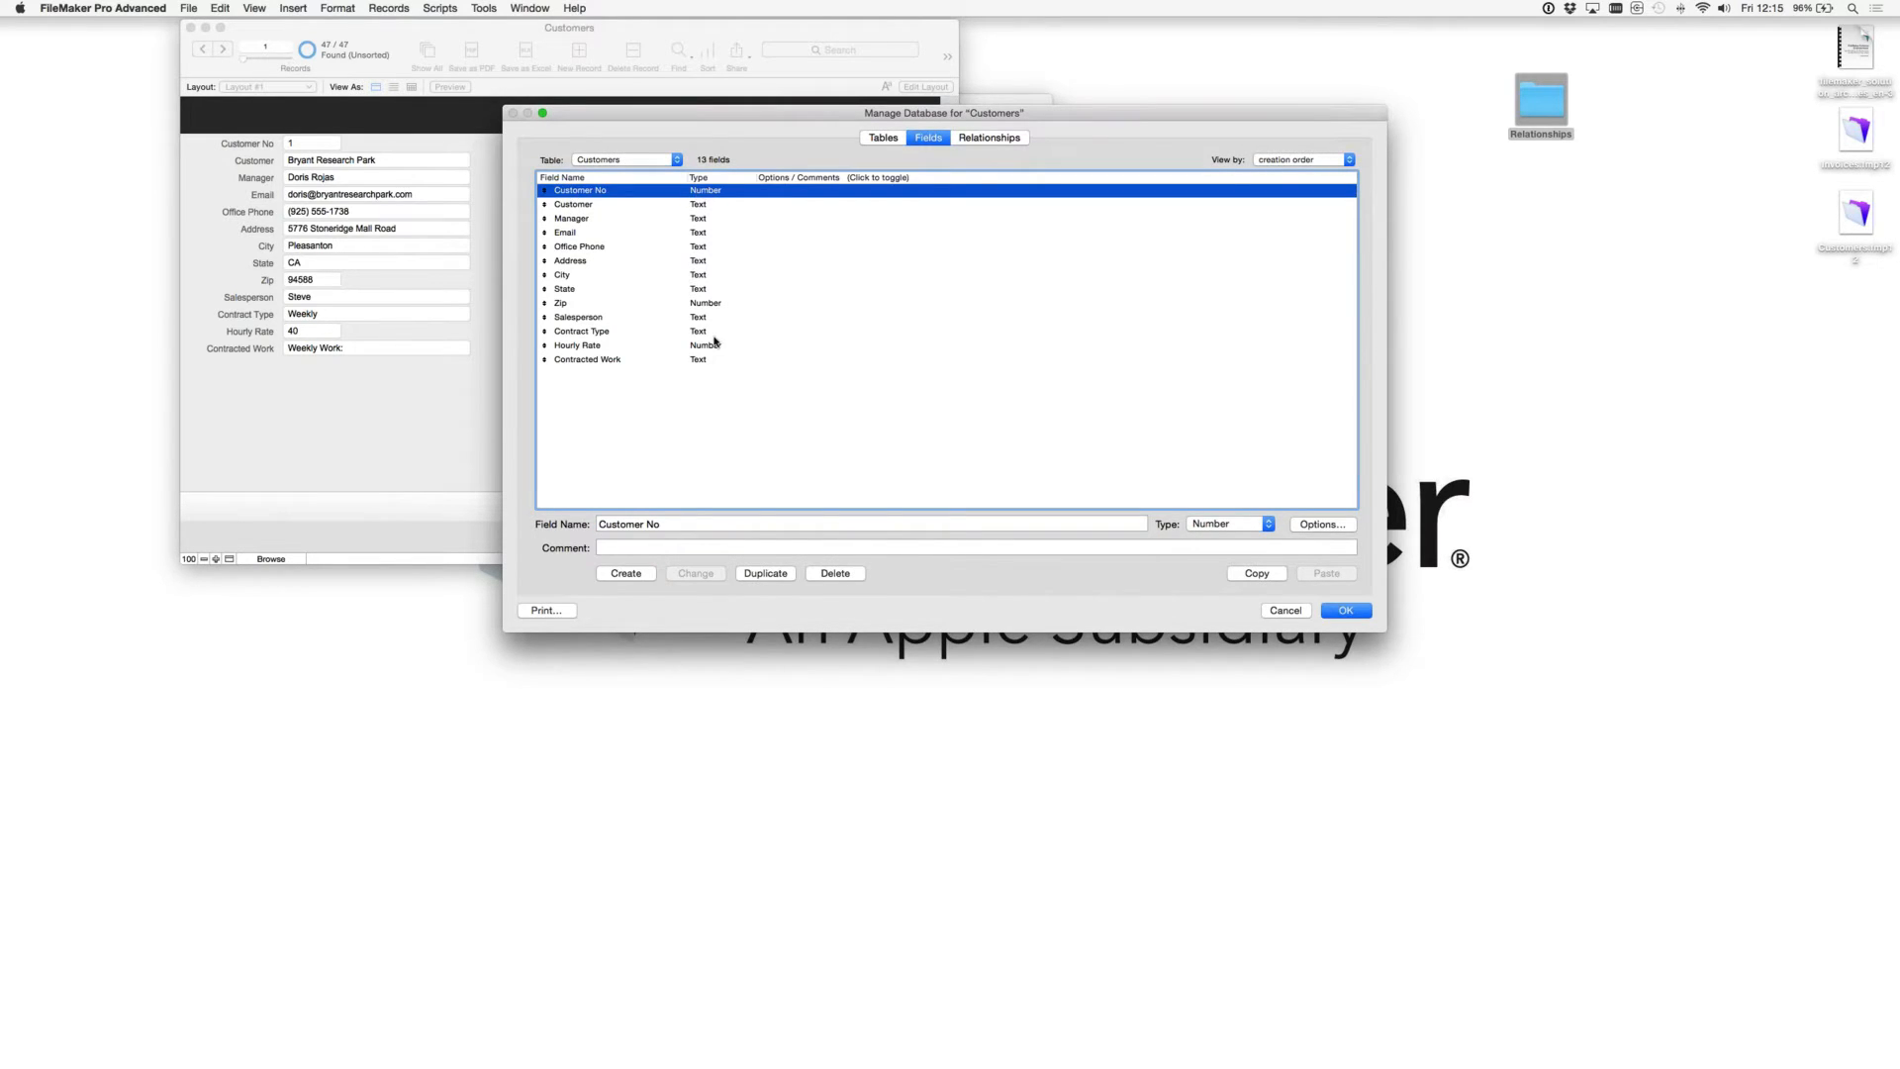
pyautogui.click(698, 304)
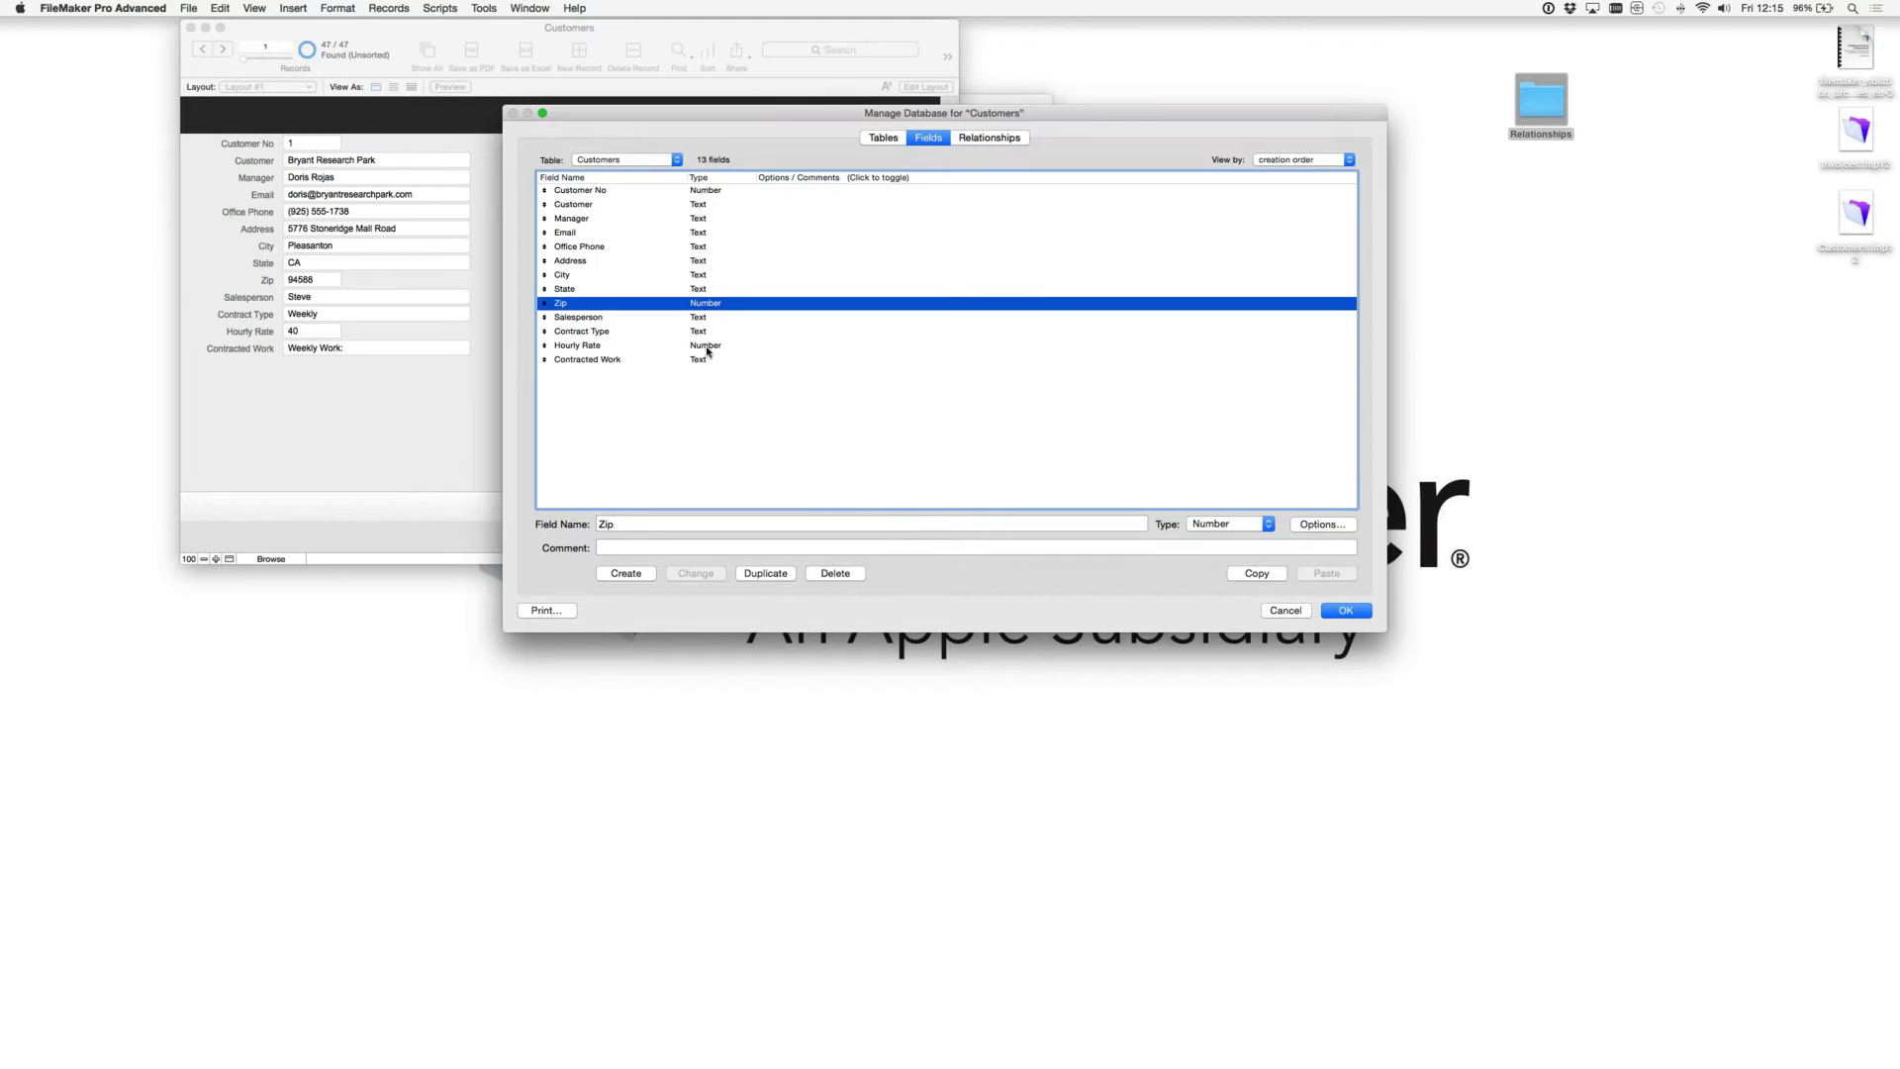
pyautogui.click(707, 348)
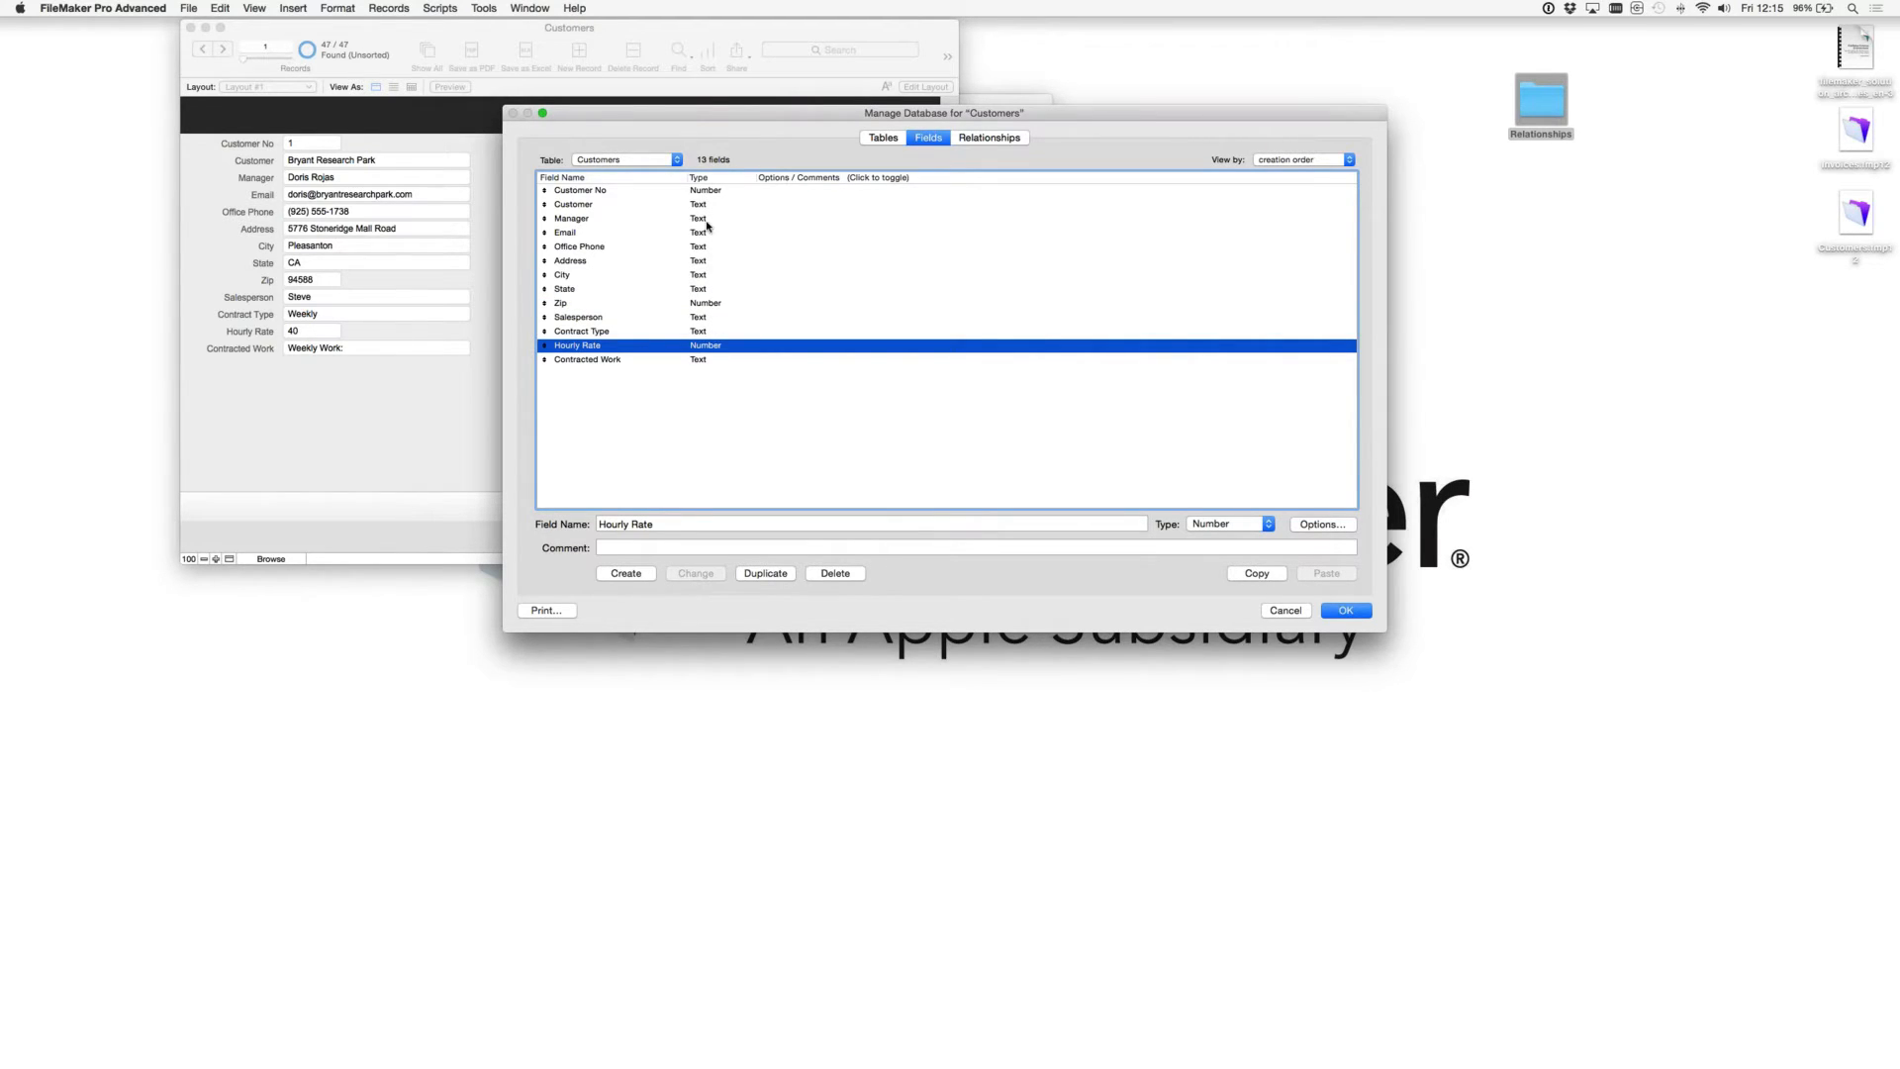
pyautogui.click(706, 206)
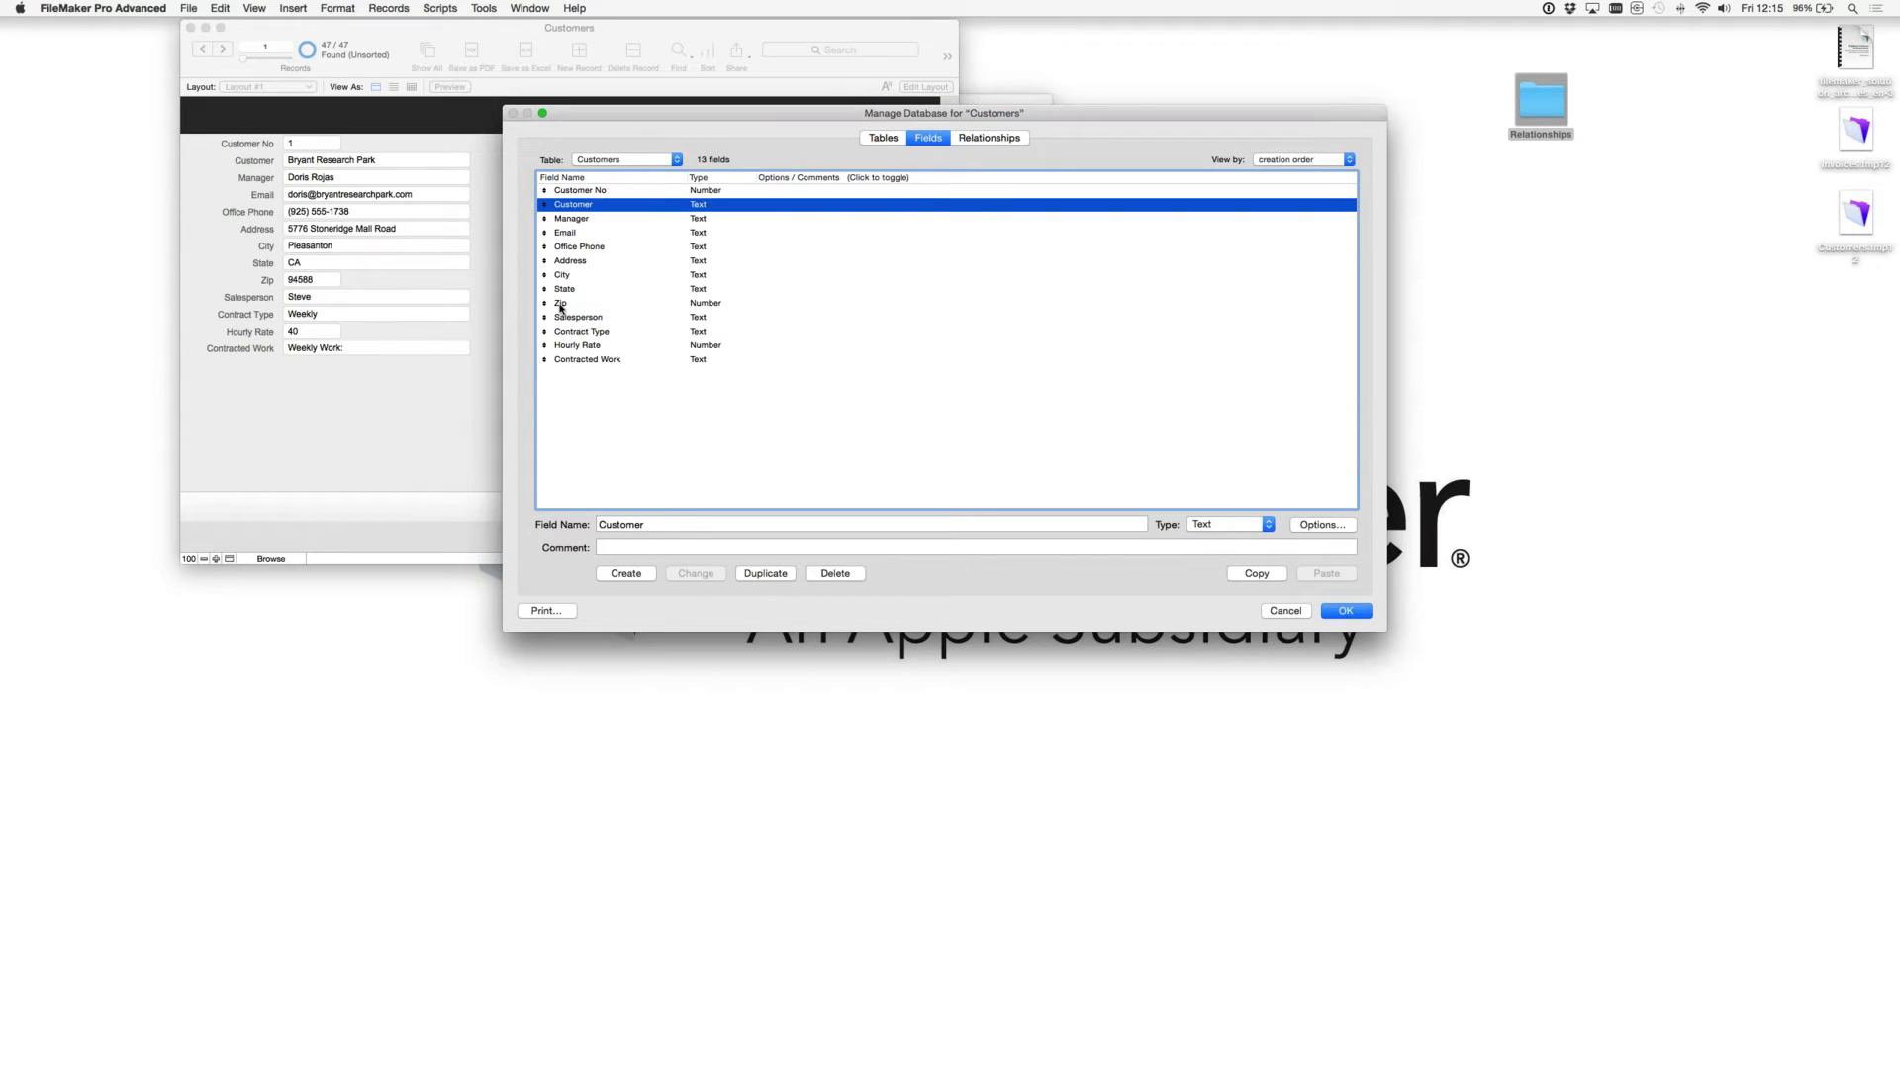
# - Change the Zip field's type to Text
pyautogui.click(561, 305)
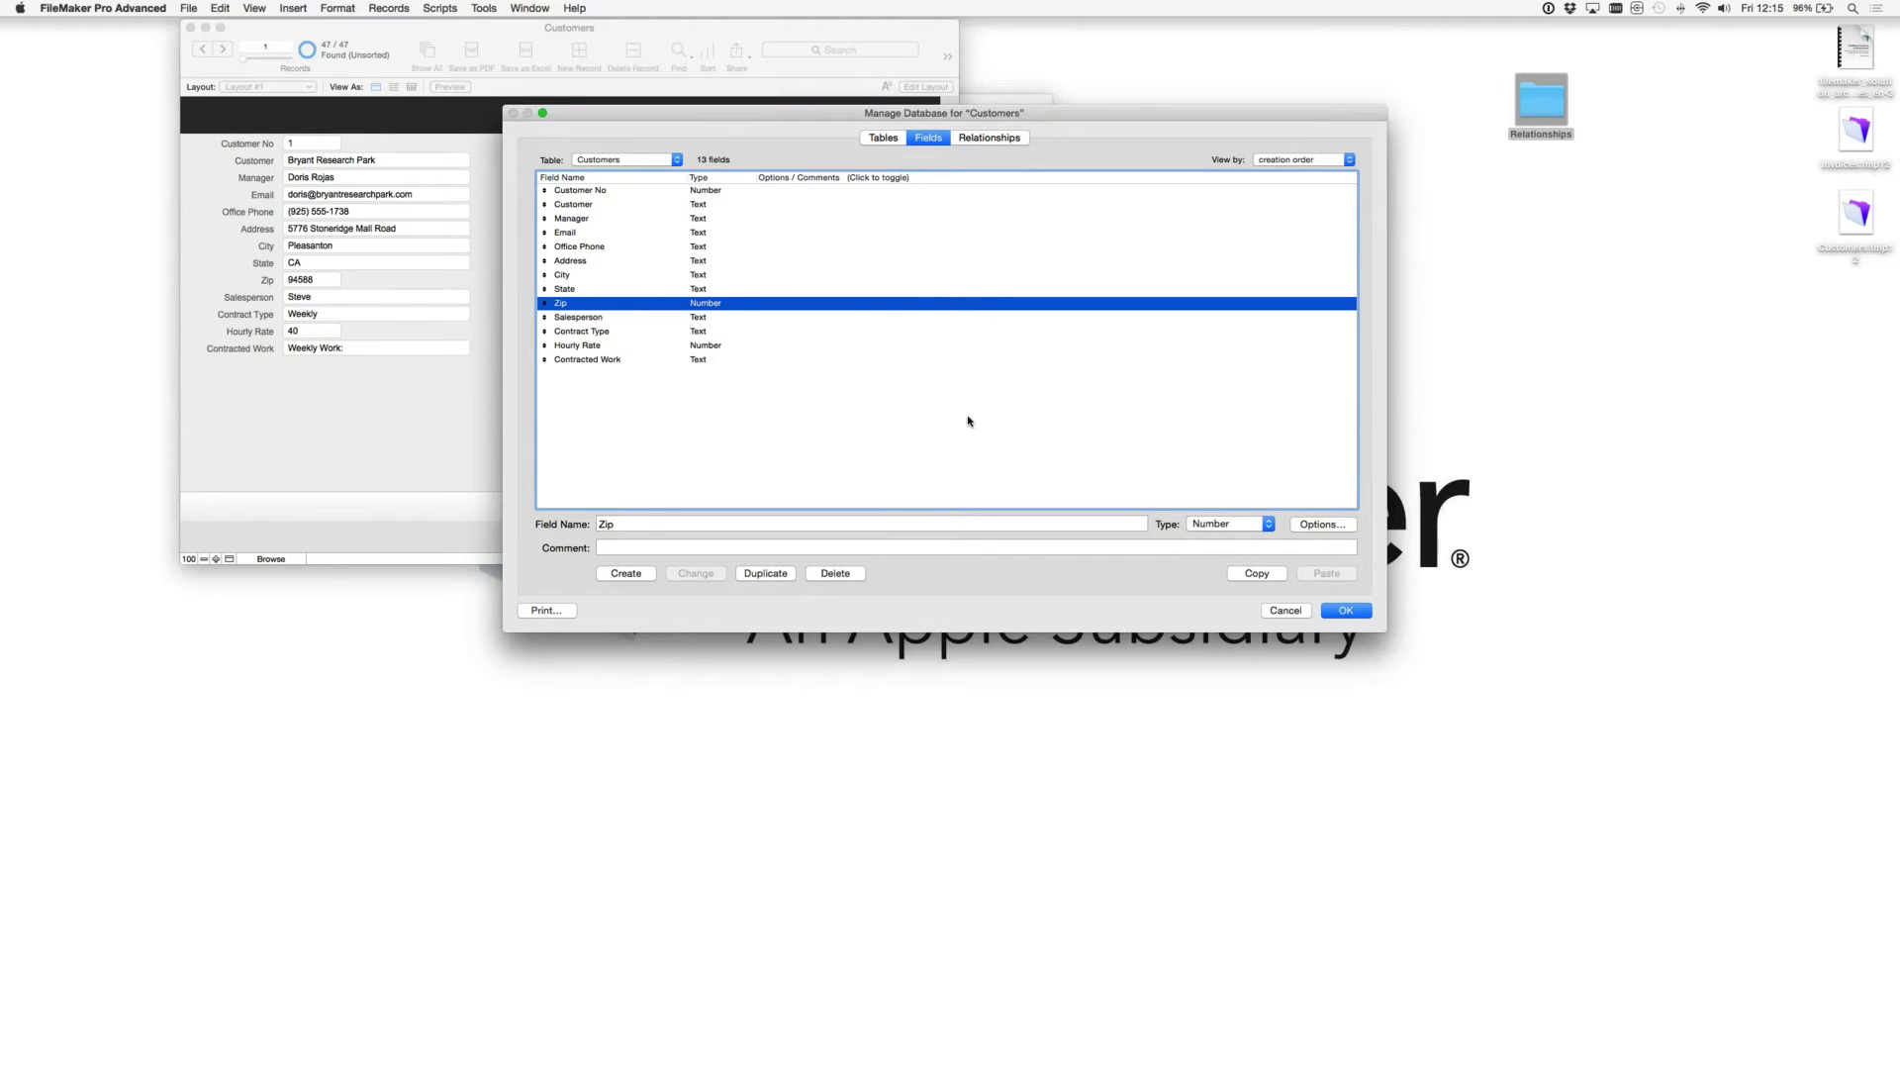
pyautogui.click(1219, 525)
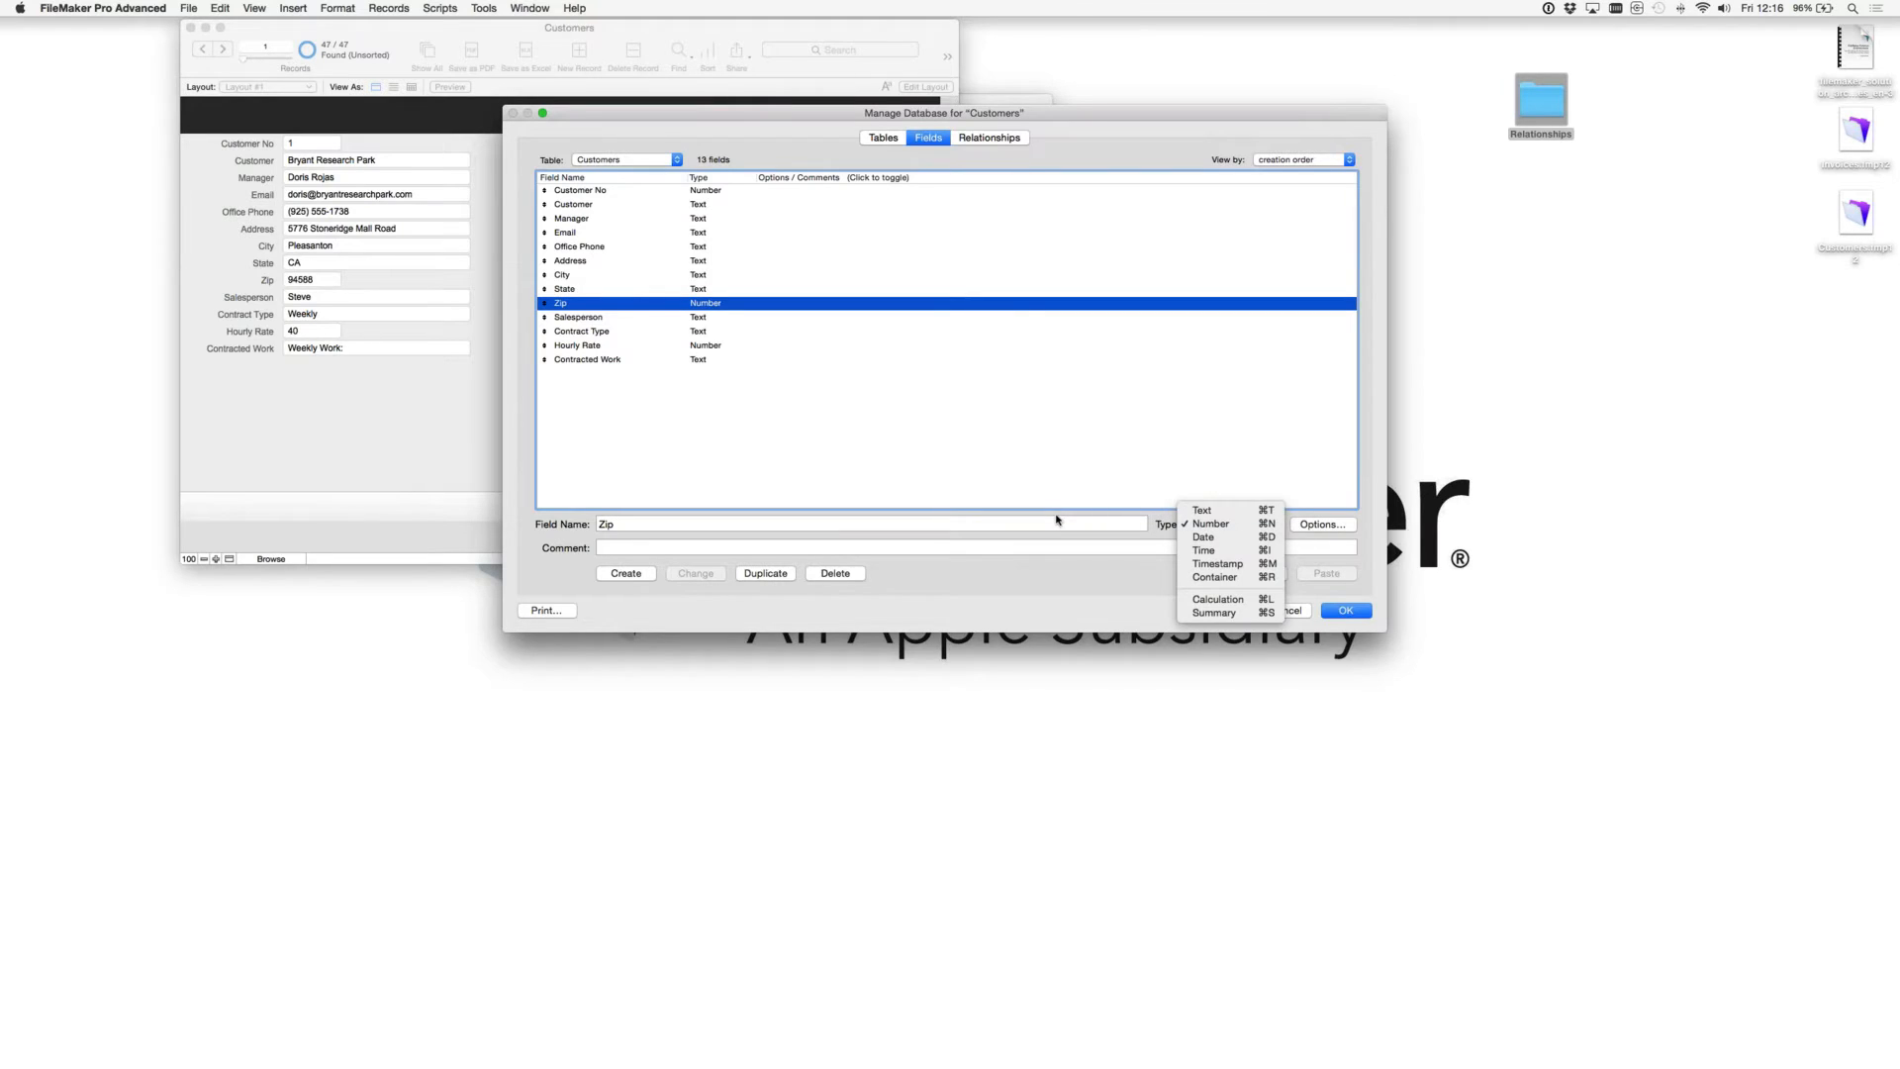
pyautogui.click(1202, 511)
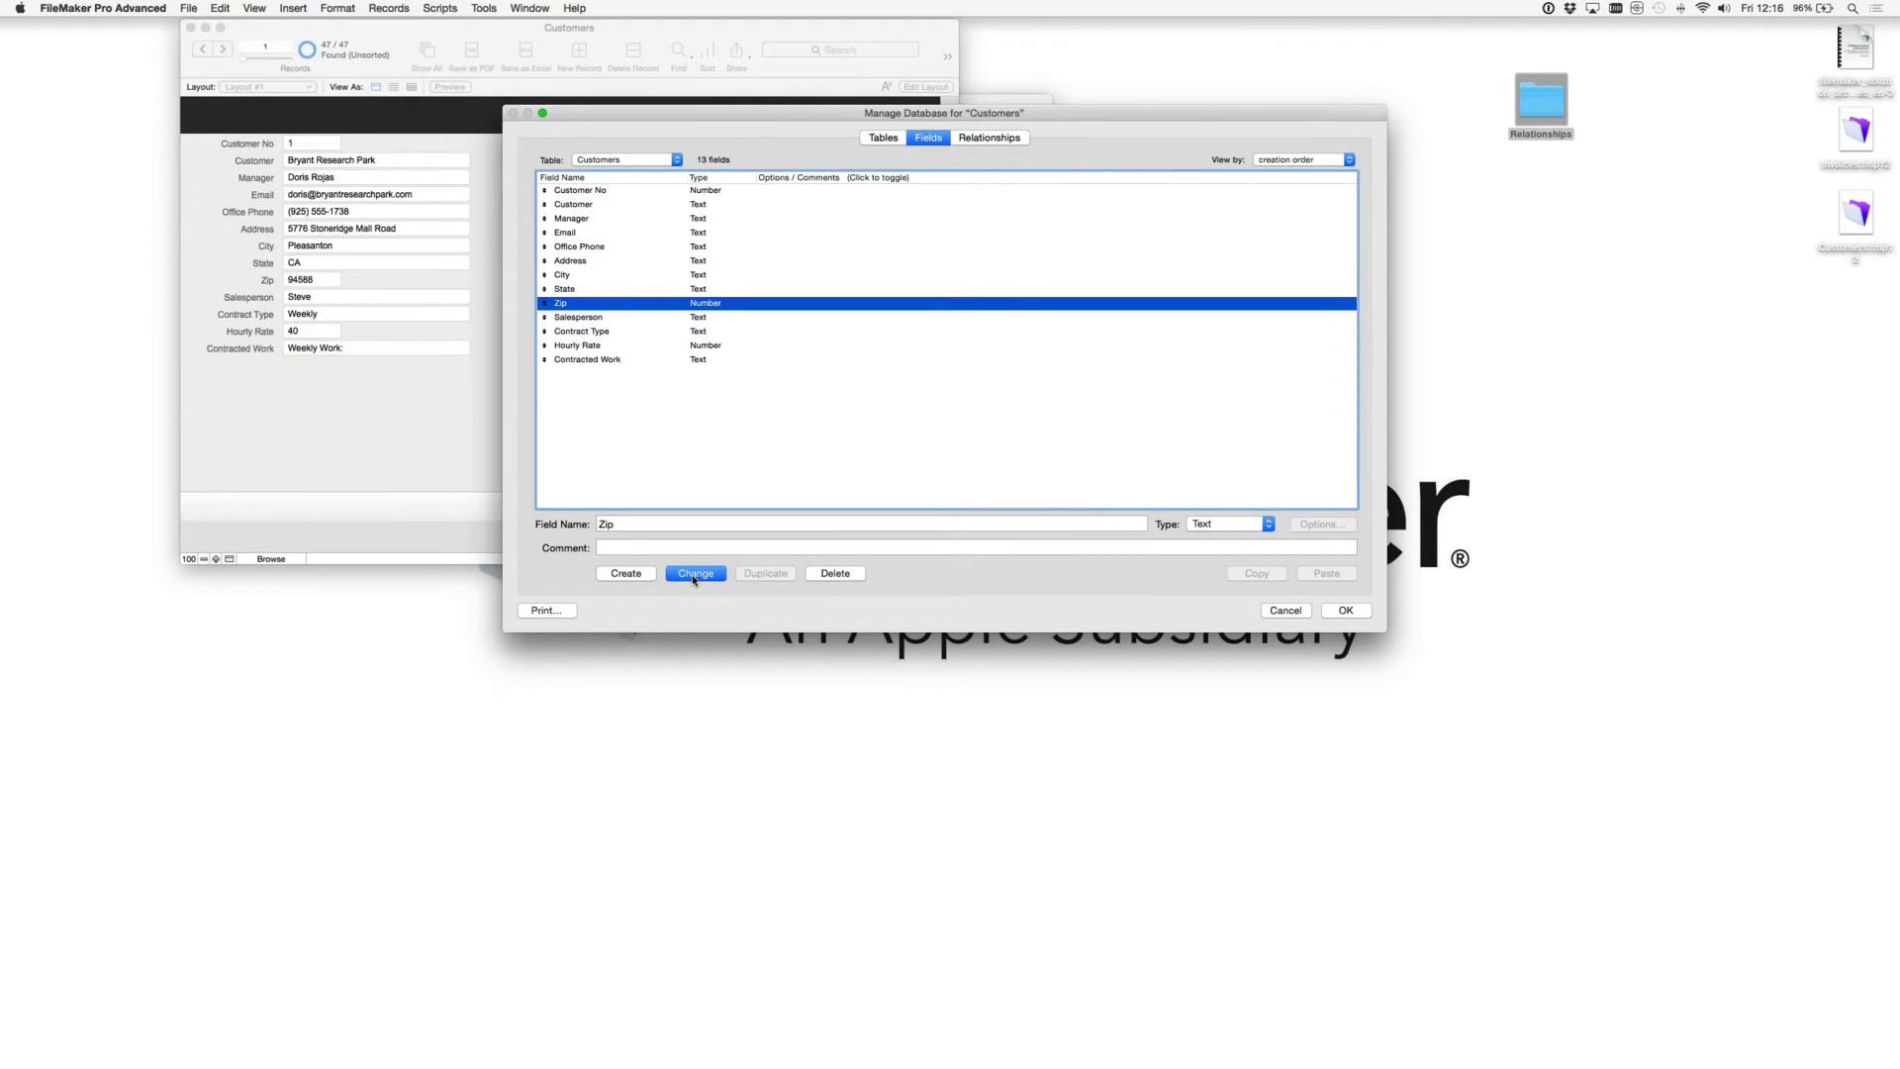
pyautogui.click(693, 576)
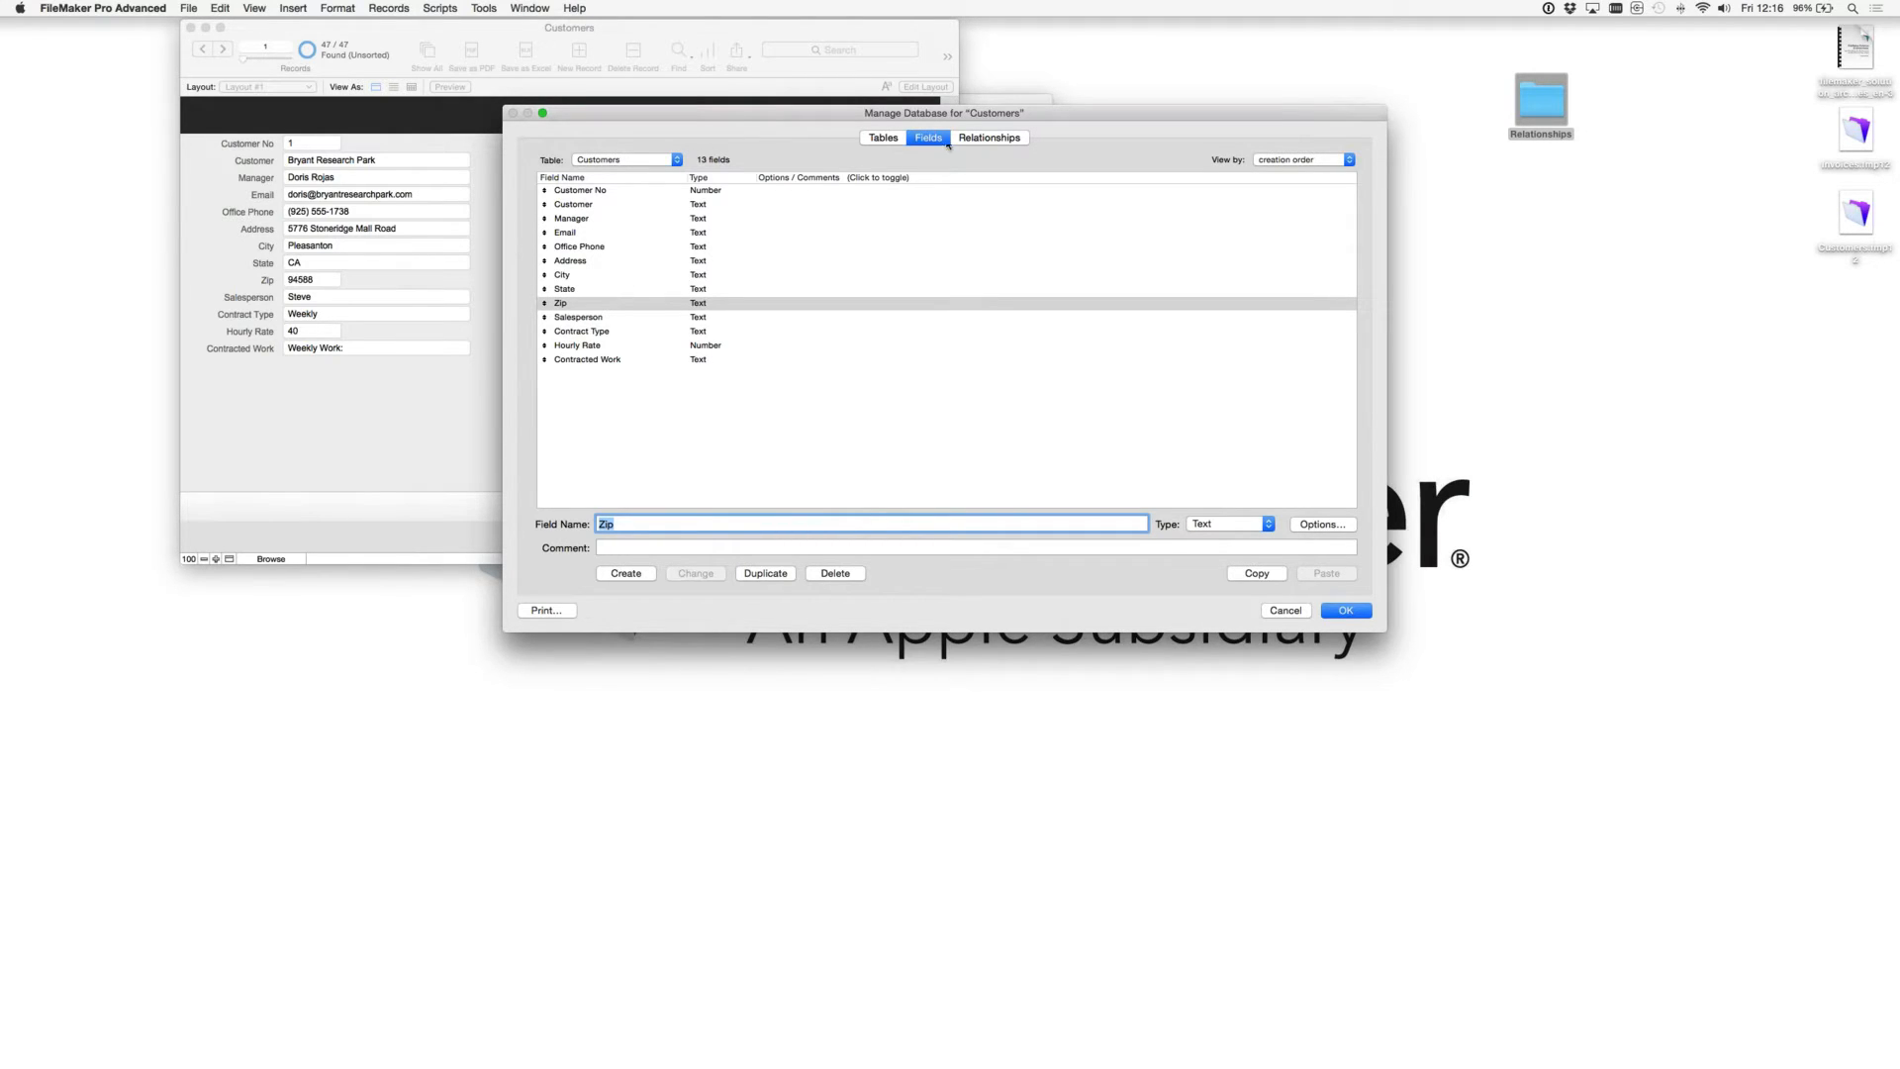
# - Reposition the Customers table occurrence in the relationships graph and lengthen it to show all its fields
pyautogui.click(974, 139)
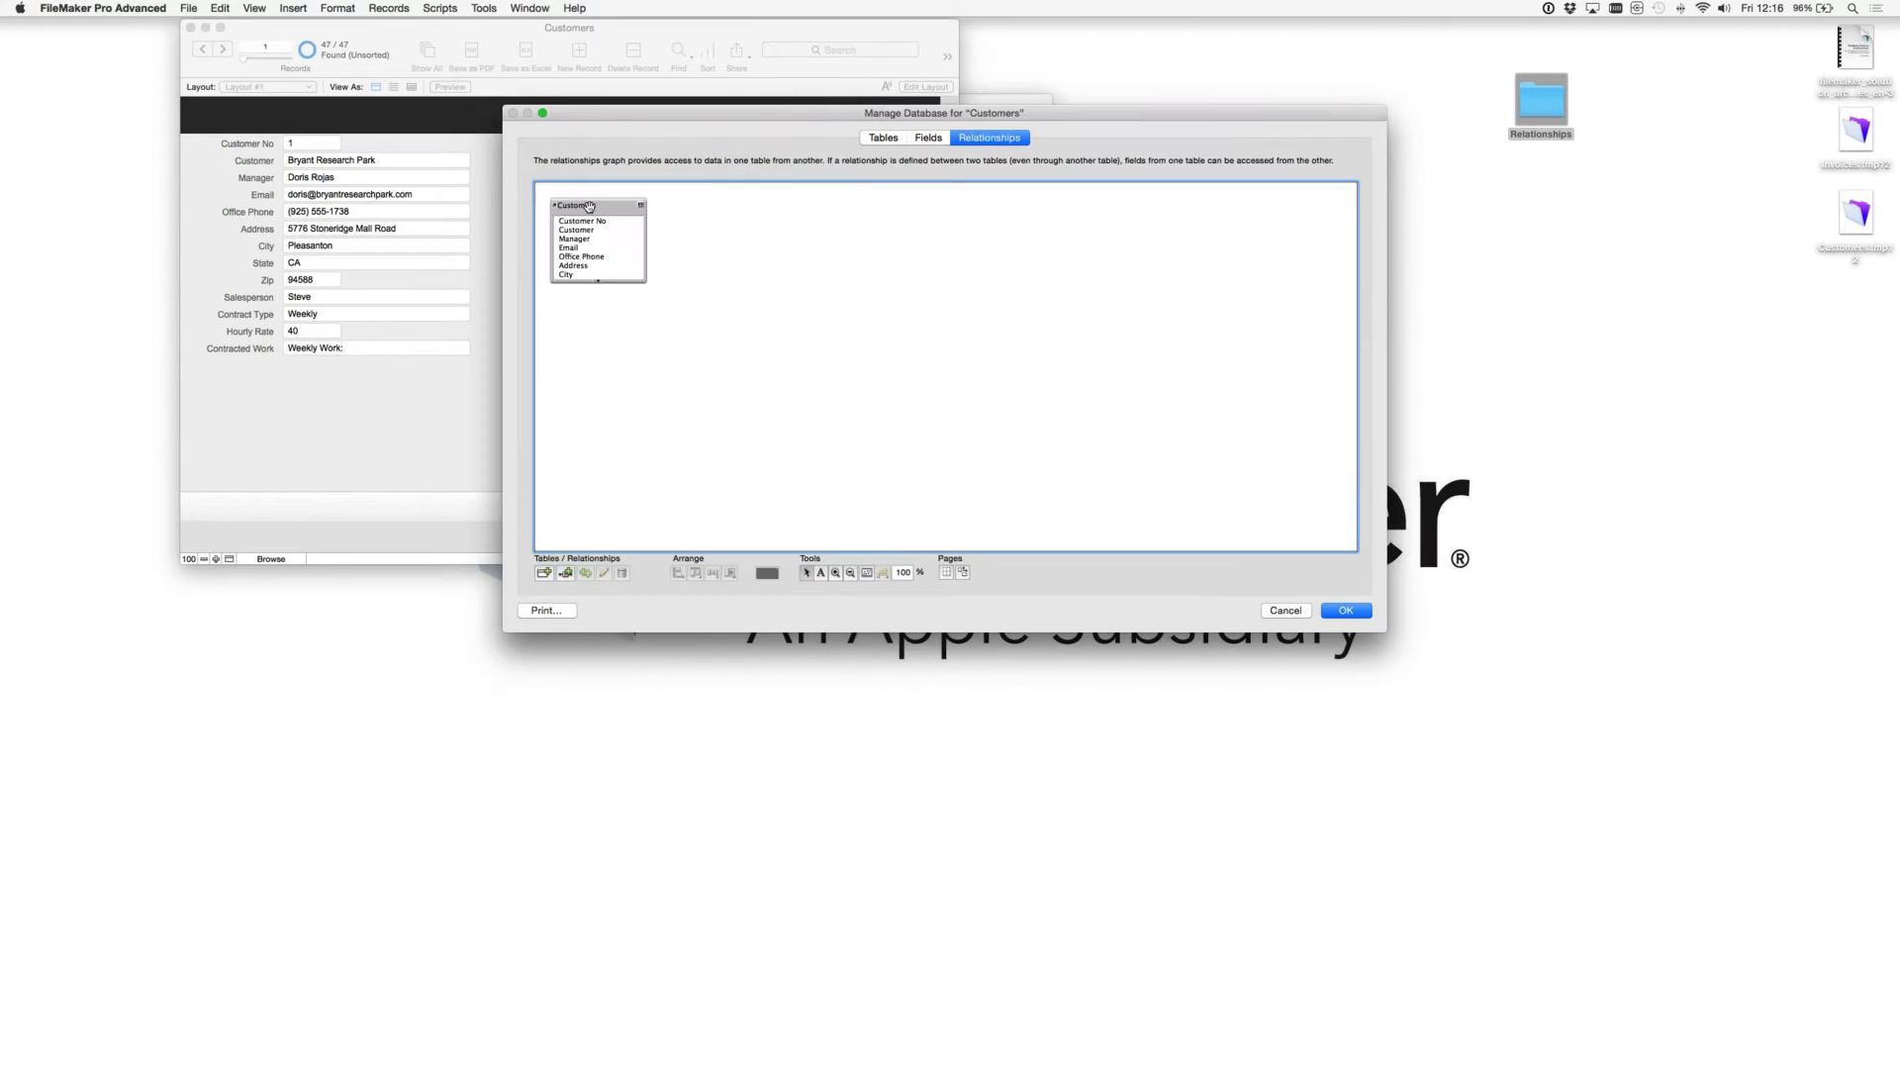
pyautogui.moveTo(607, 250)
pyautogui.mouseDown()
pyautogui.moveTo(674, 297)
pyautogui.moveTo(649, 267)
pyautogui.moveTo(652, 211)
pyautogui.moveTo(611, 221)
pyautogui.moveTo(658, 206)
pyautogui.moveTo(632, 222)
pyautogui.mouseUp()
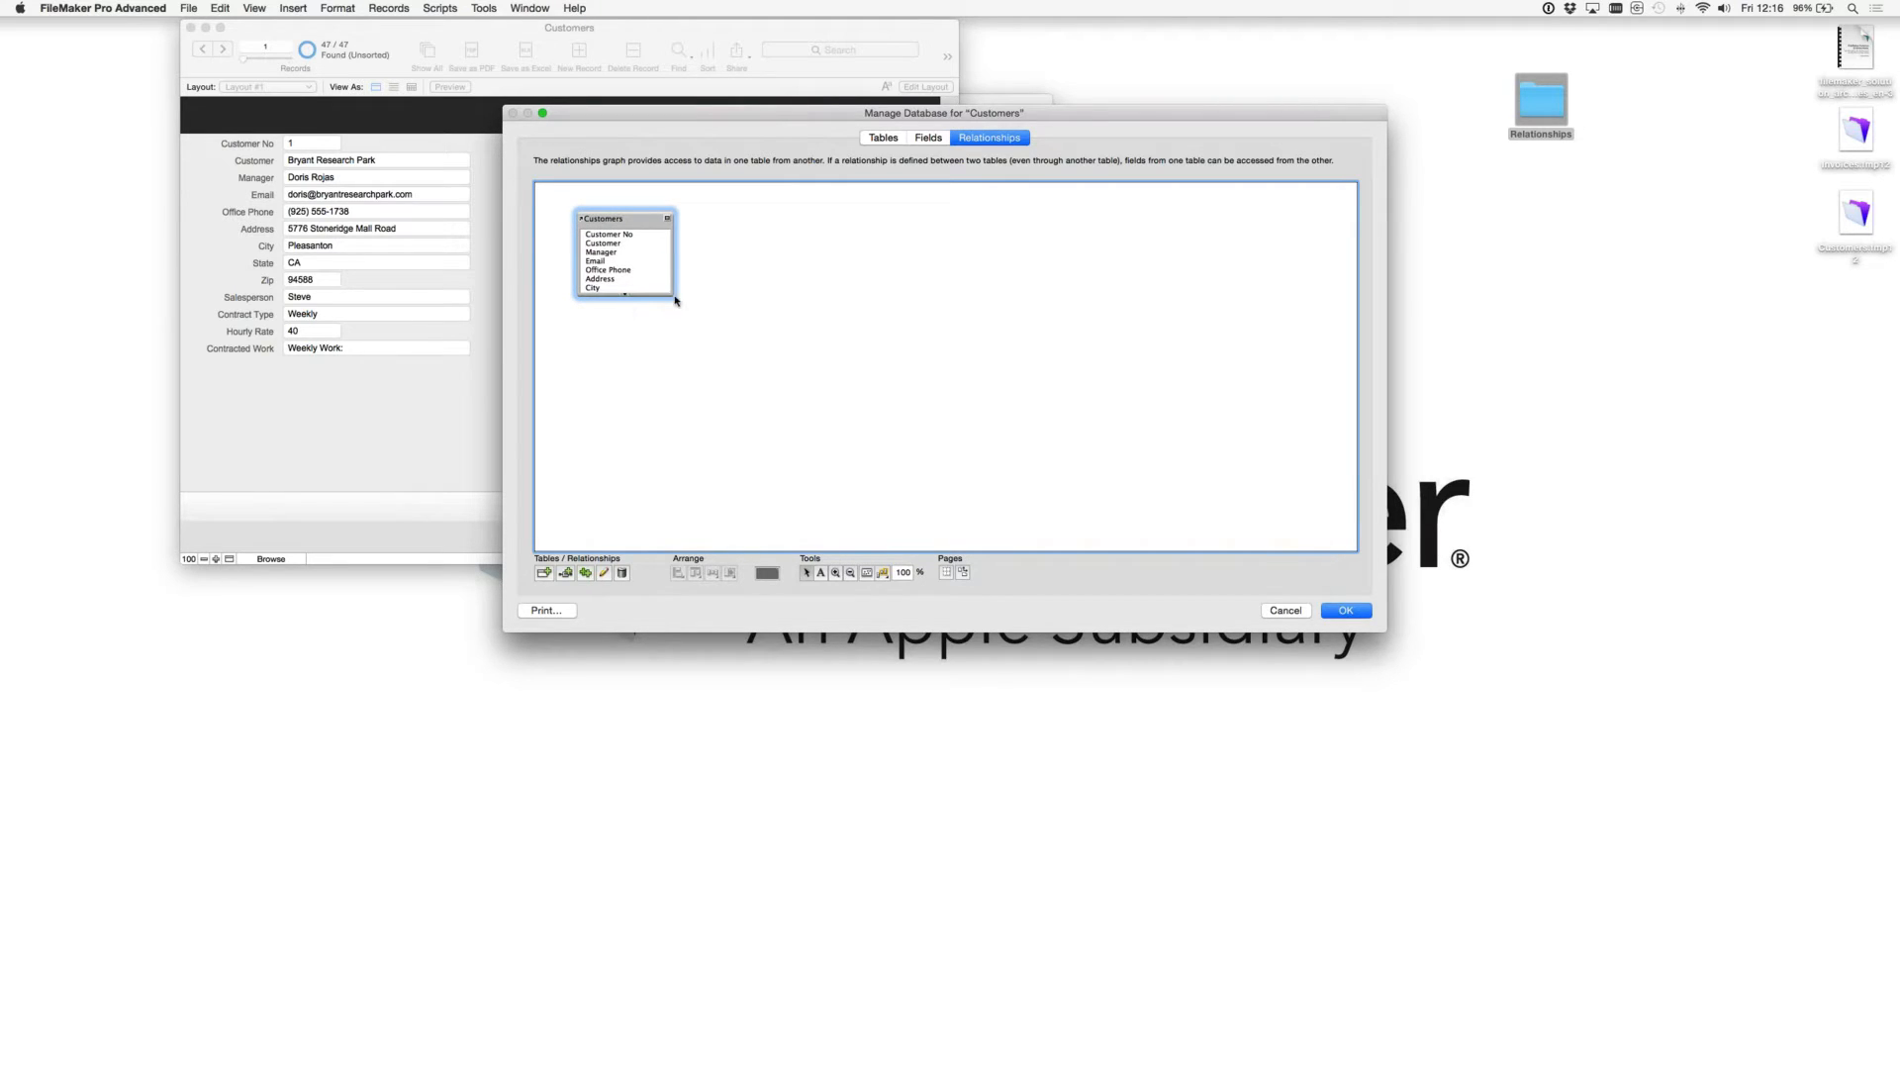
pyautogui.moveTo(669, 295); pyautogui.dragTo(651, 368)
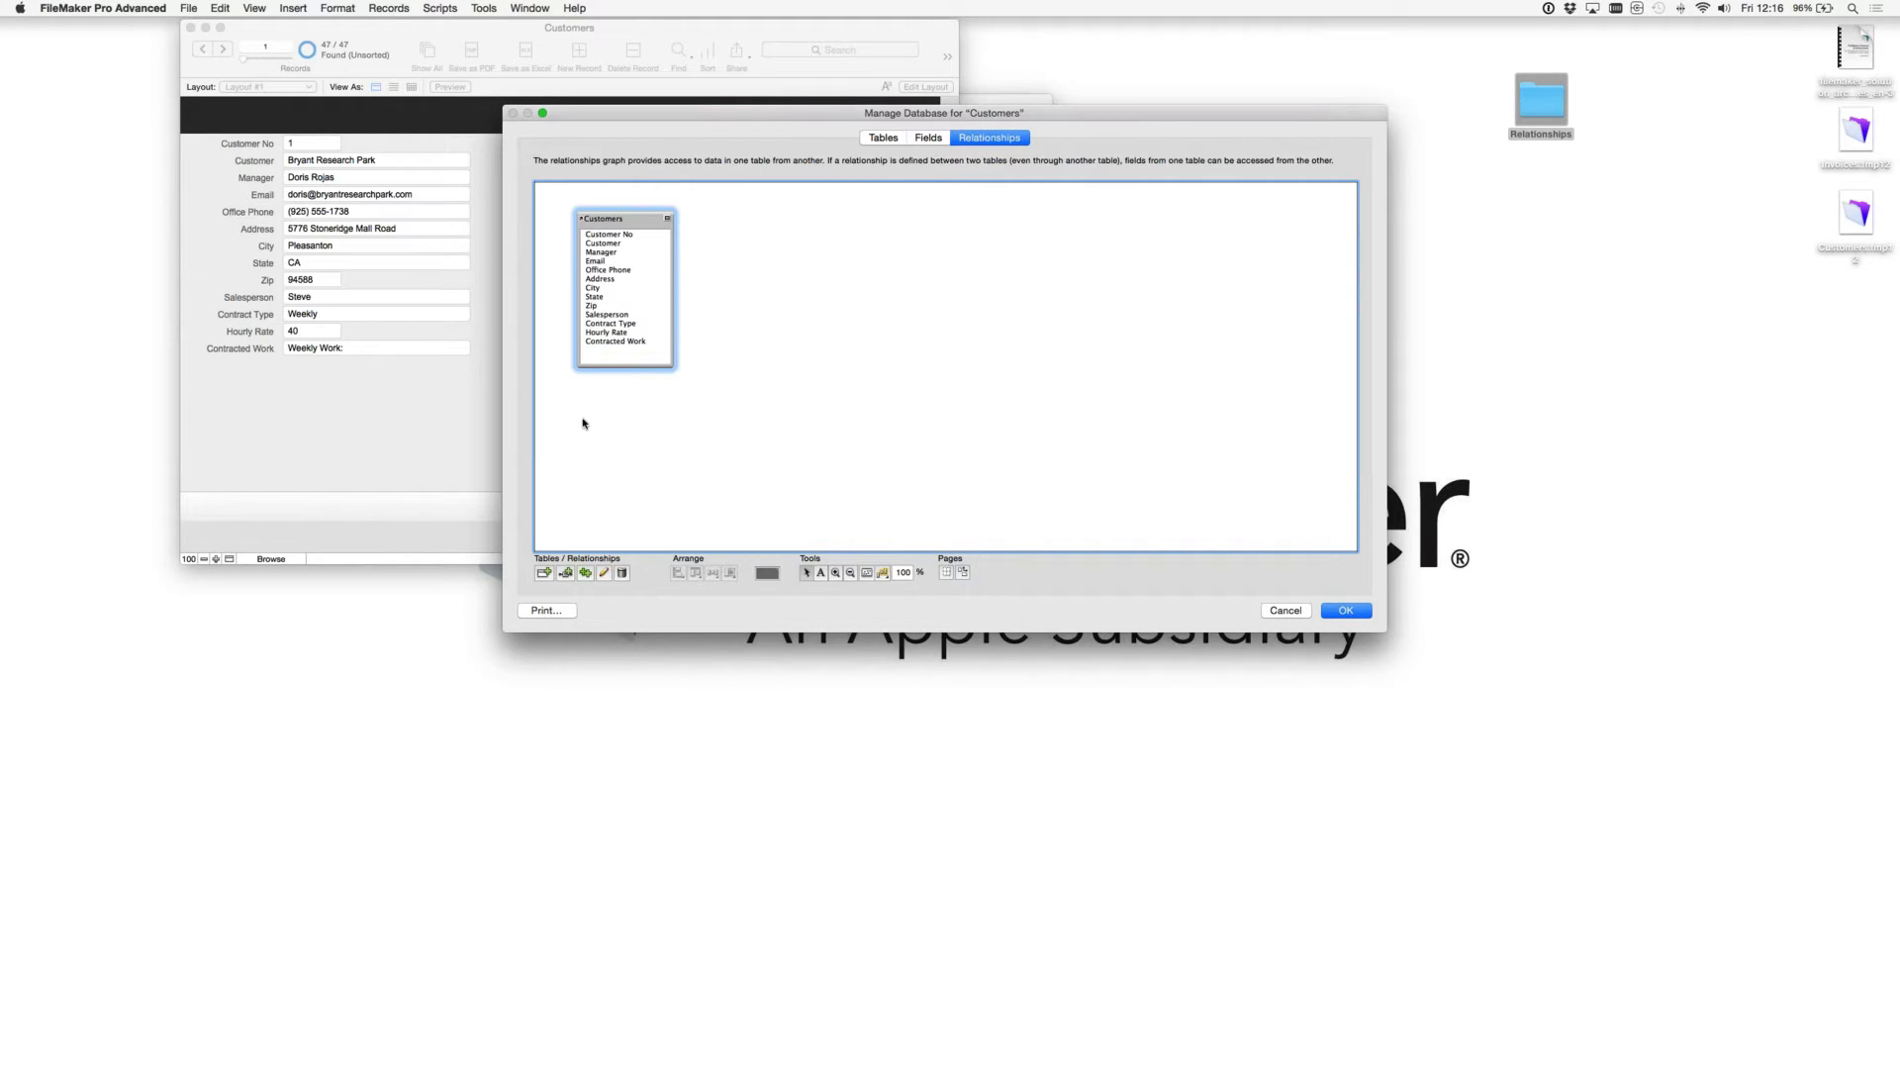
# - Add another occurrence of the Customers table named Customer Report and align it below the Customers occurrence in the graph
pyautogui.click(544, 573)
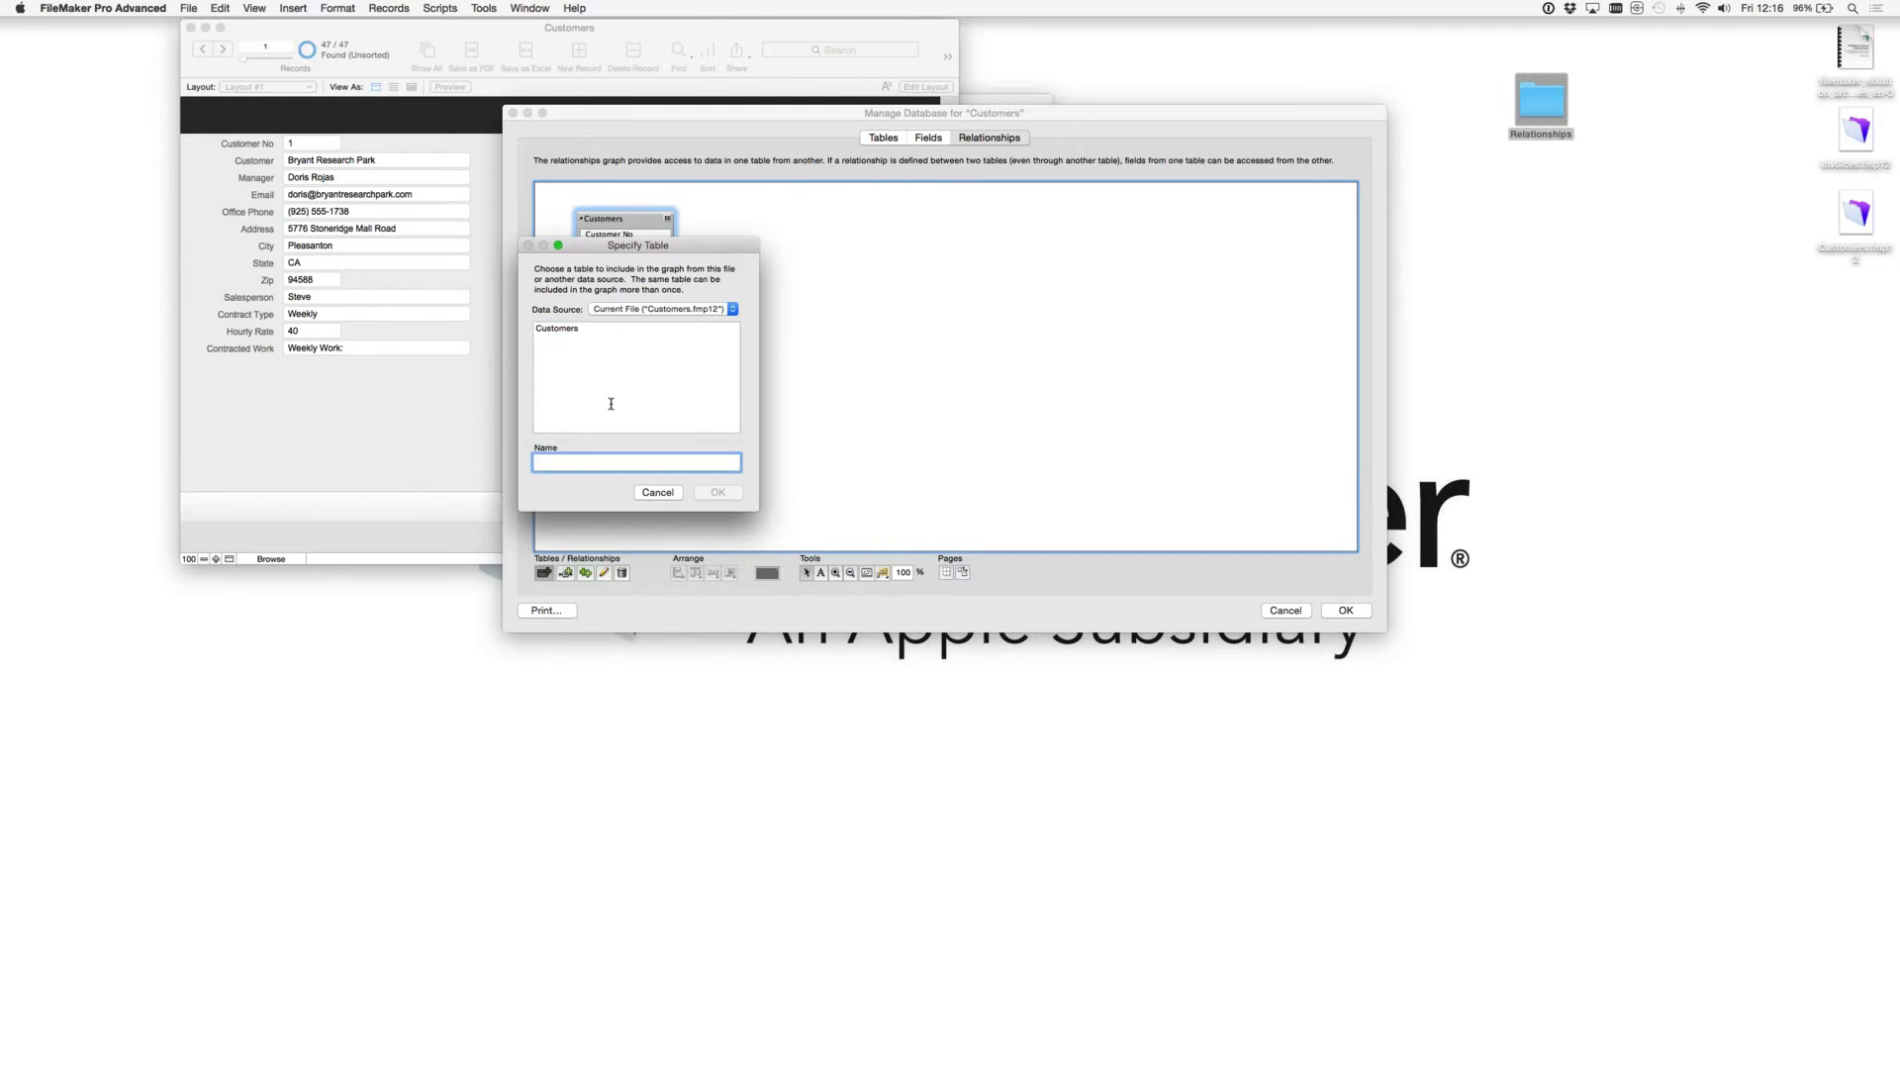
pyautogui.write('Customer Report')
pyautogui.click(554, 328)
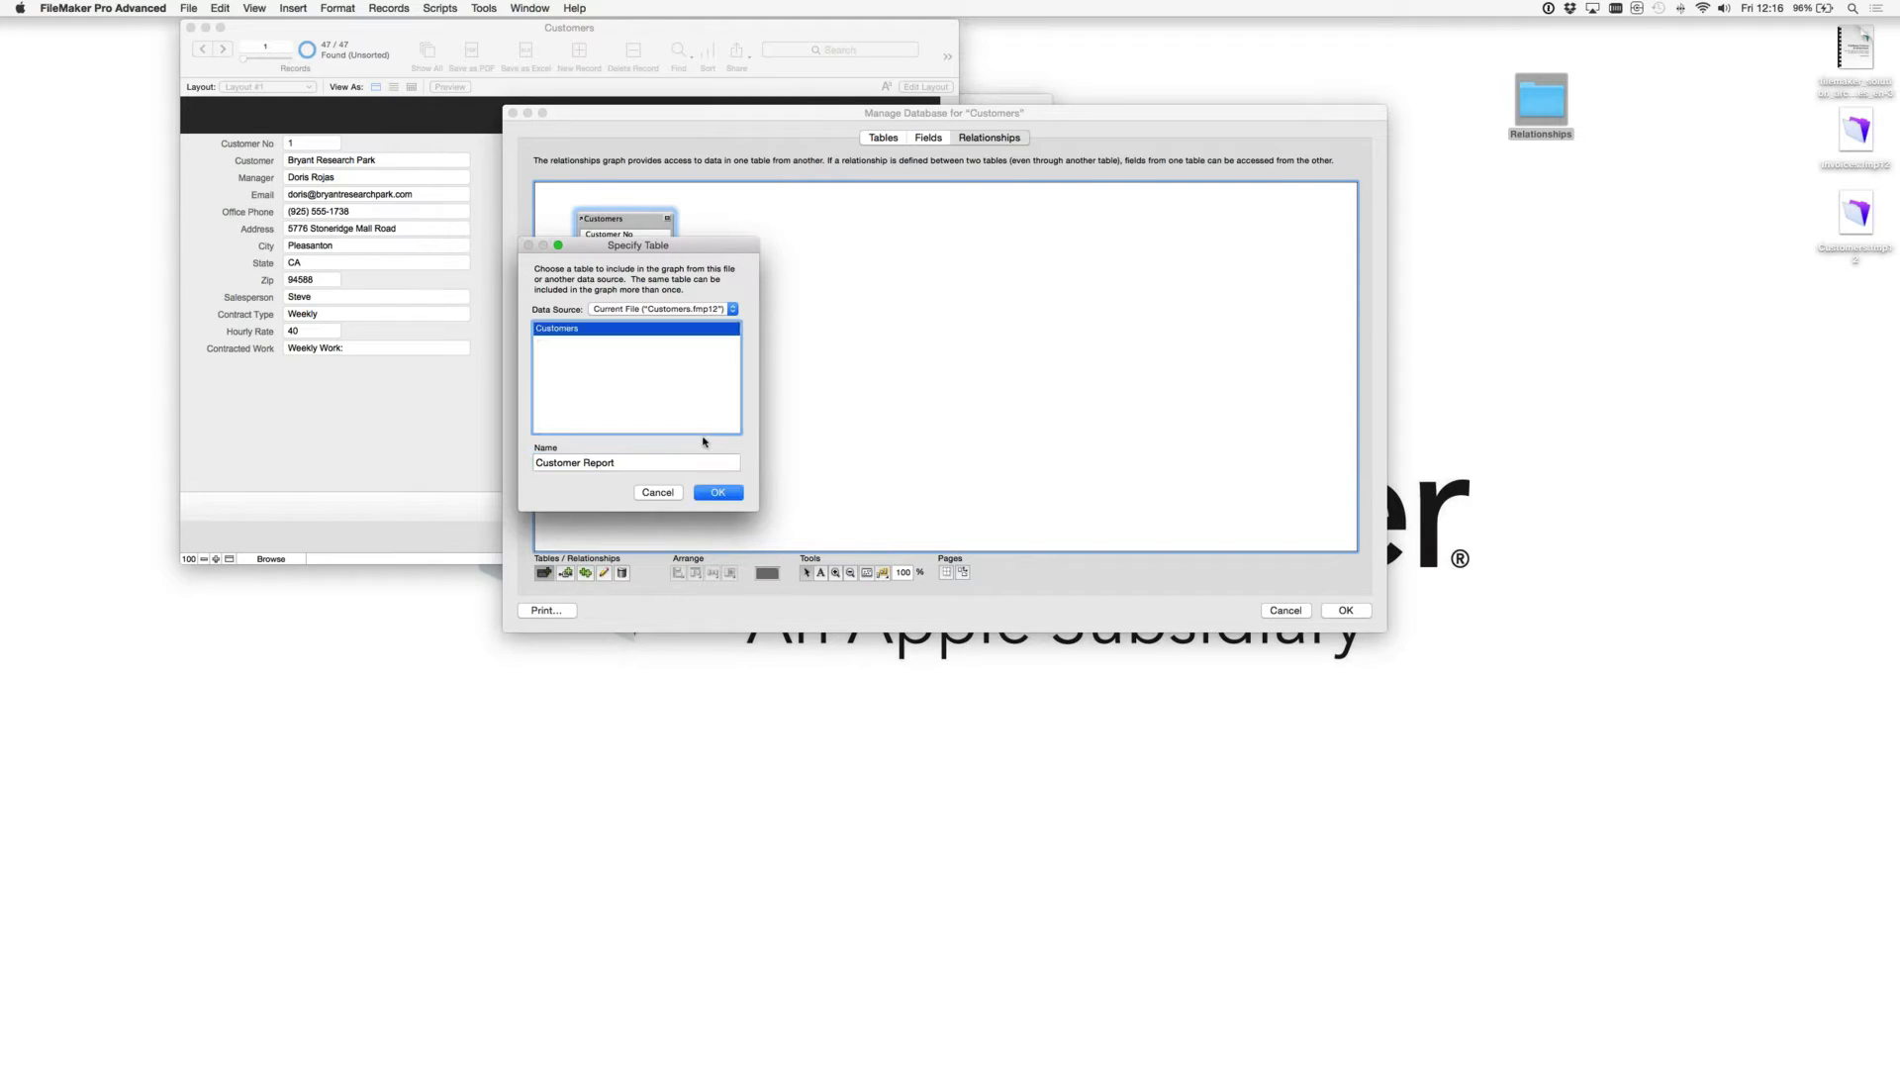
pyautogui.press('Return')
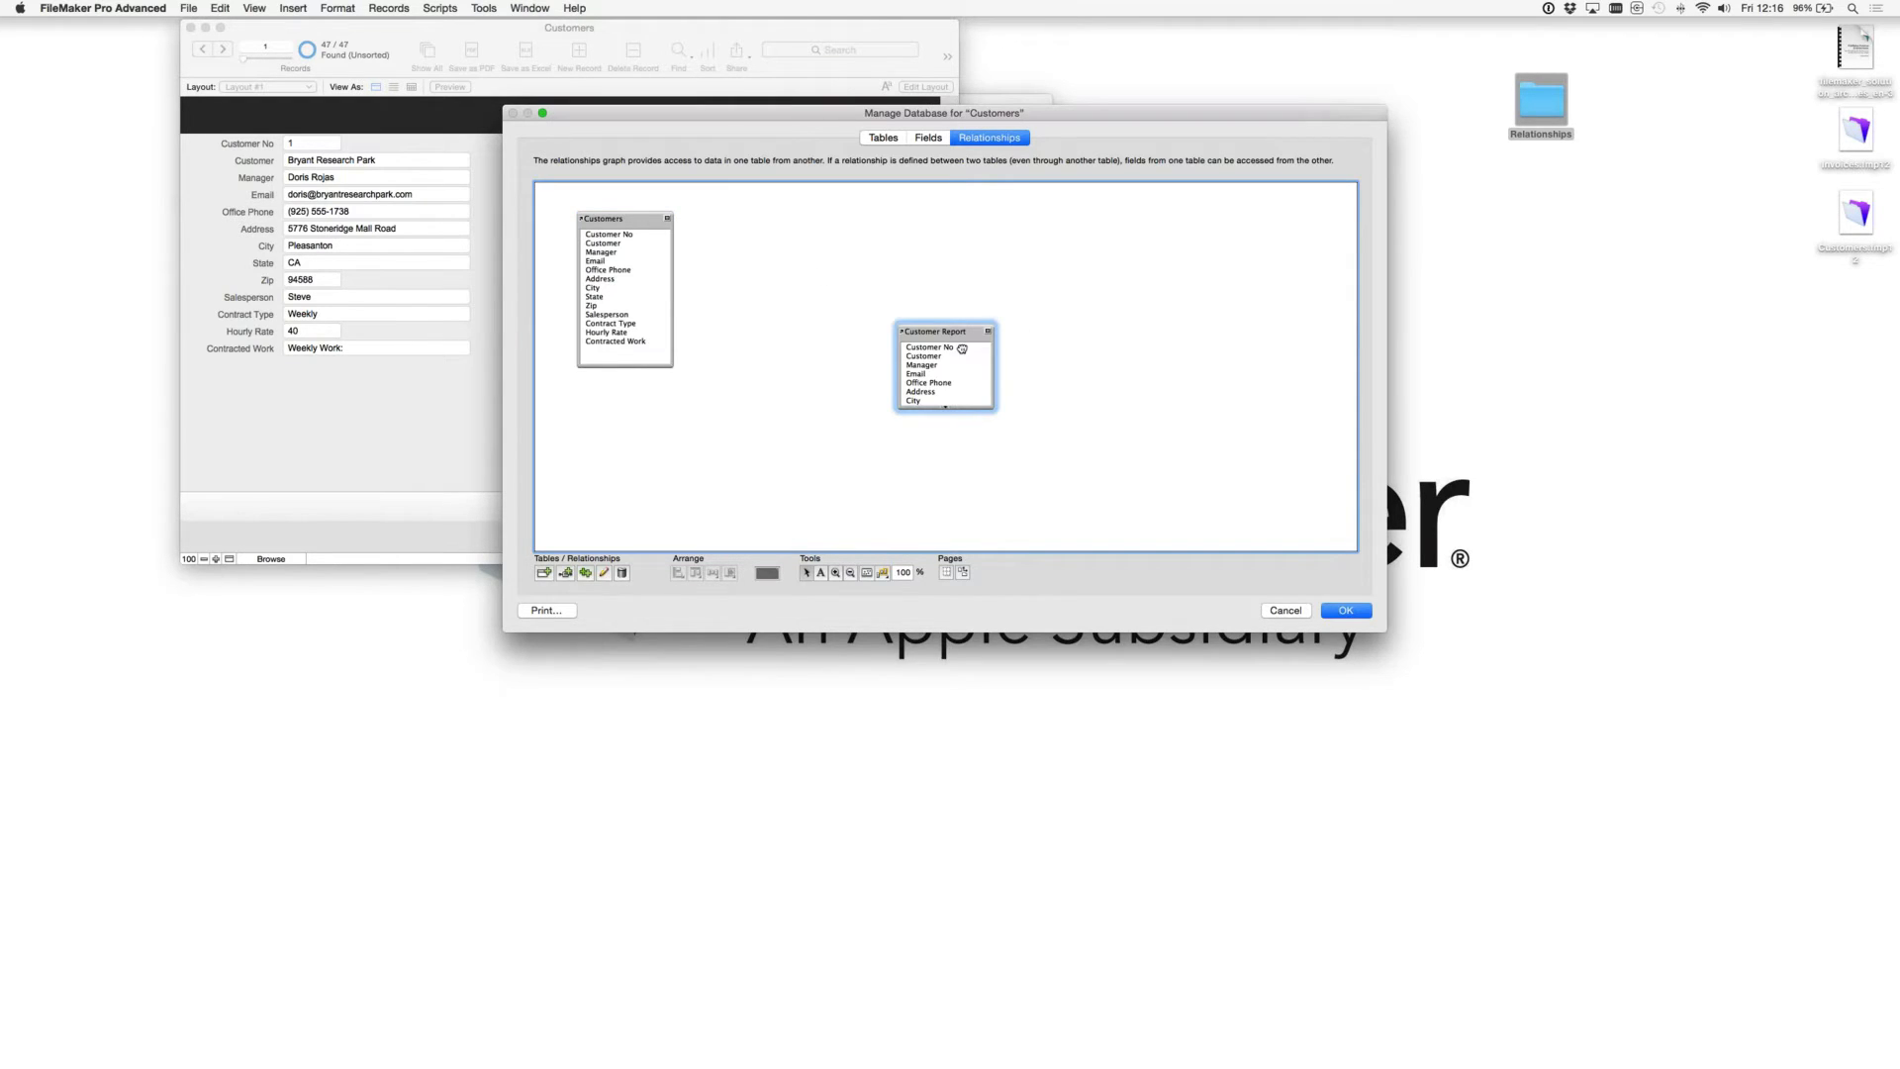
pyautogui.moveTo(962, 349); pyautogui.dragTo(649, 441)
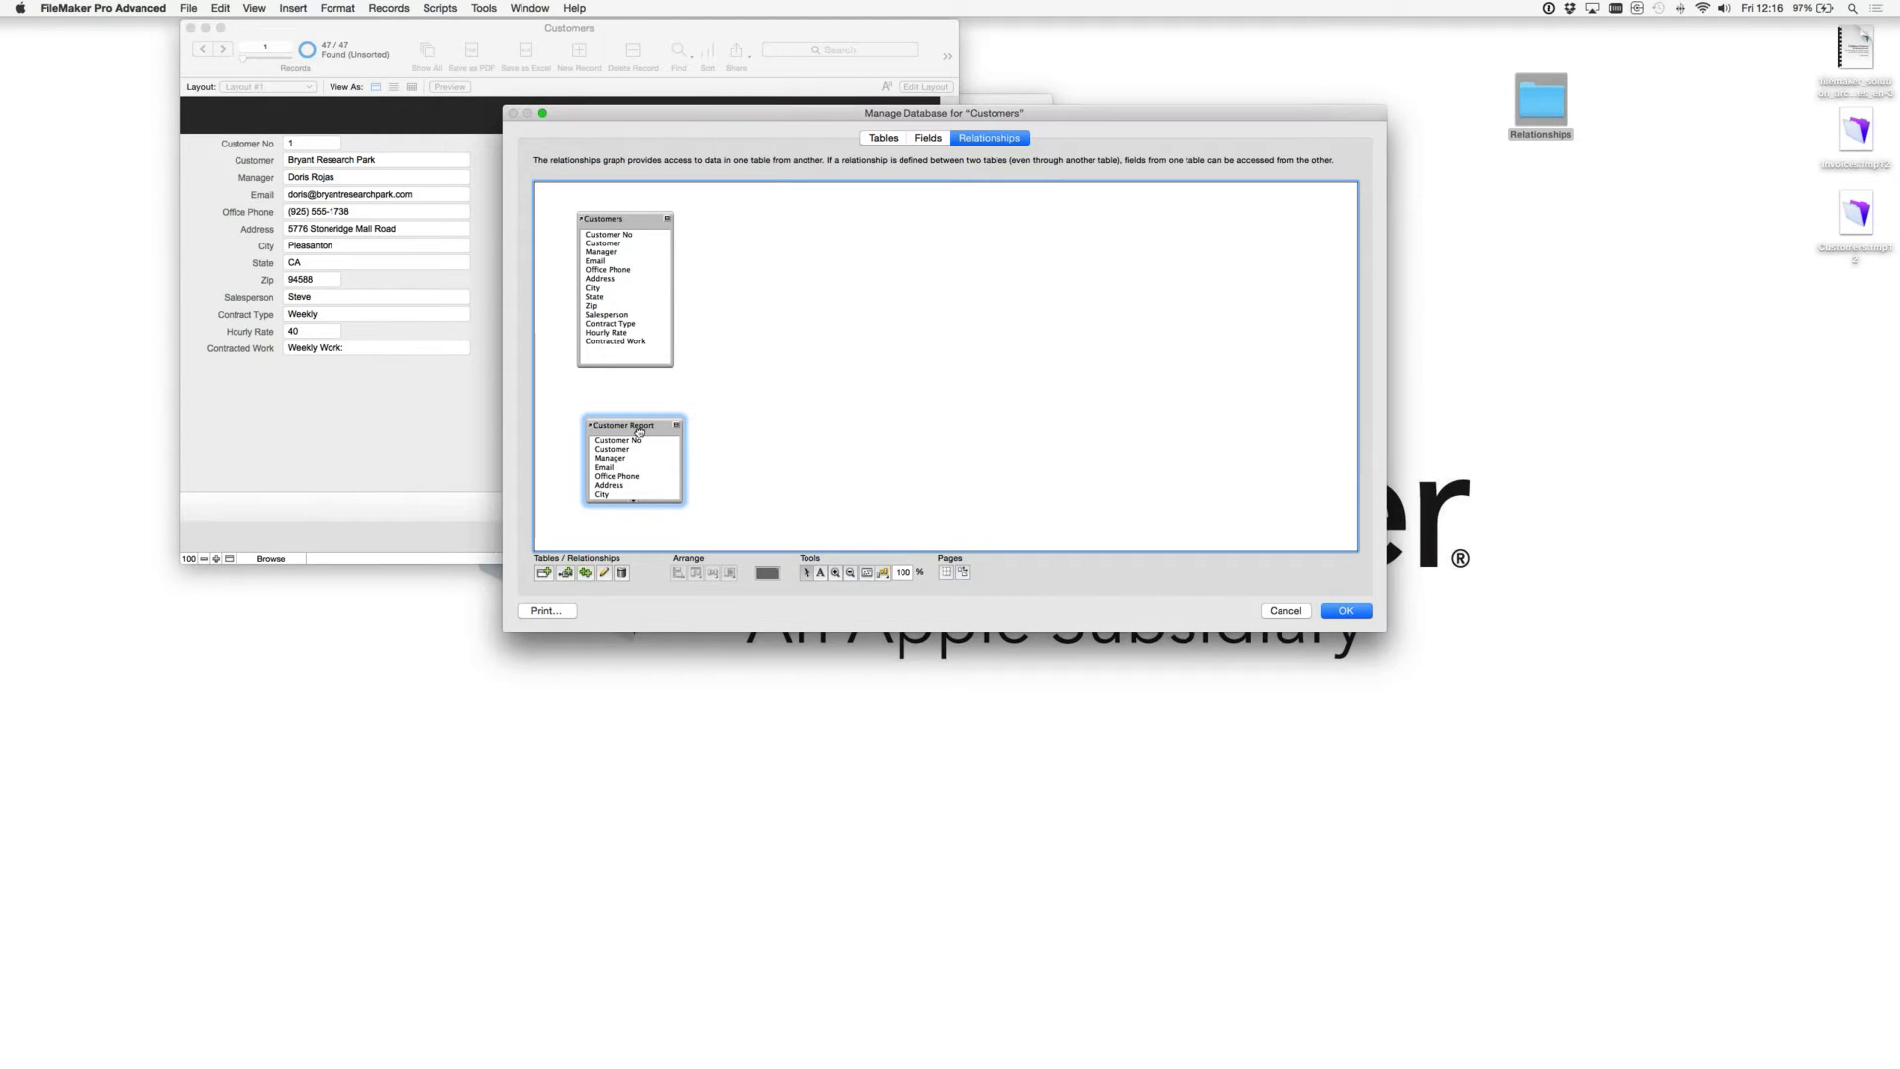
pyautogui.moveTo(639, 431); pyautogui.dragTo(630, 449)
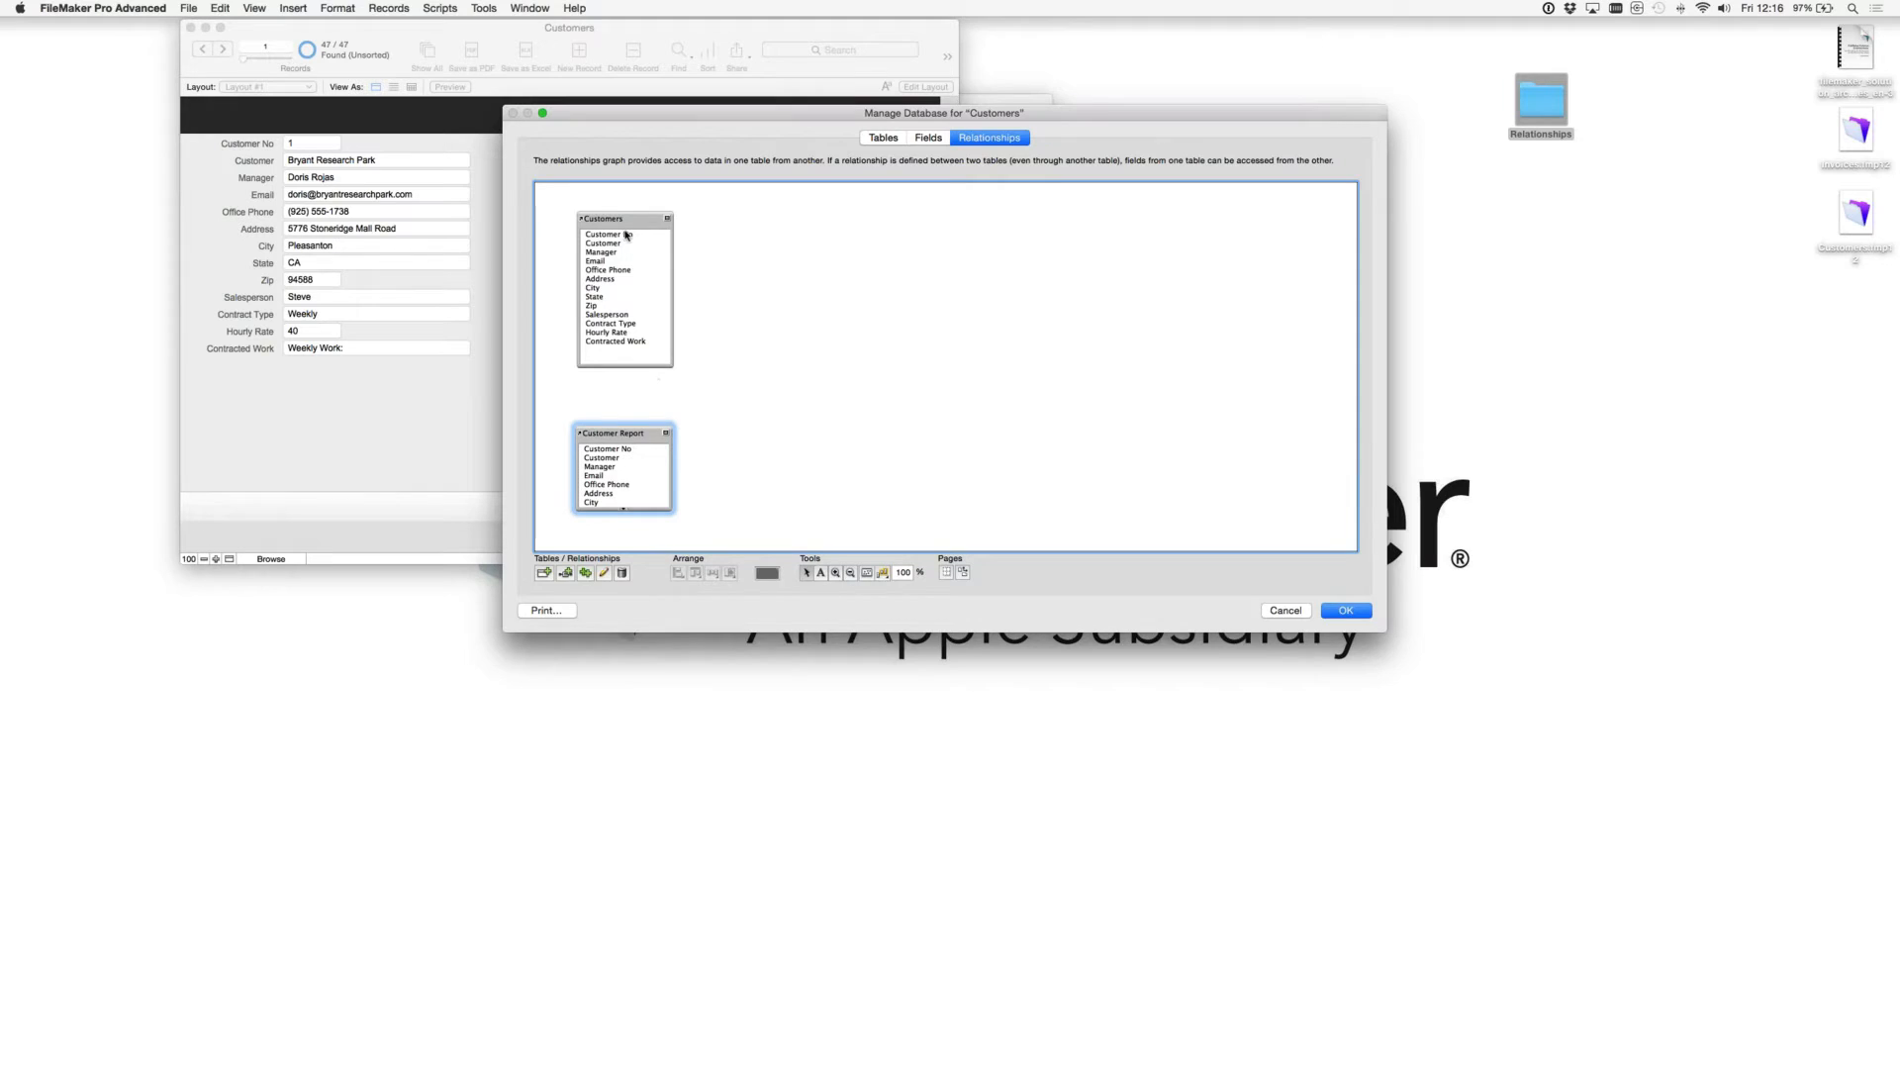
# - Create self-join relationships on Customer No for both Customers and Customer Report, placing each new occurrence beside its original
pyautogui.moveTo(628, 233)
pyautogui.mouseDown()
pyautogui.moveTo(710, 213)
pyautogui.moveTo(645, 237)
pyautogui.moveTo(776, 229)
pyautogui.mouseUp()
pyautogui.click(1094, 360)
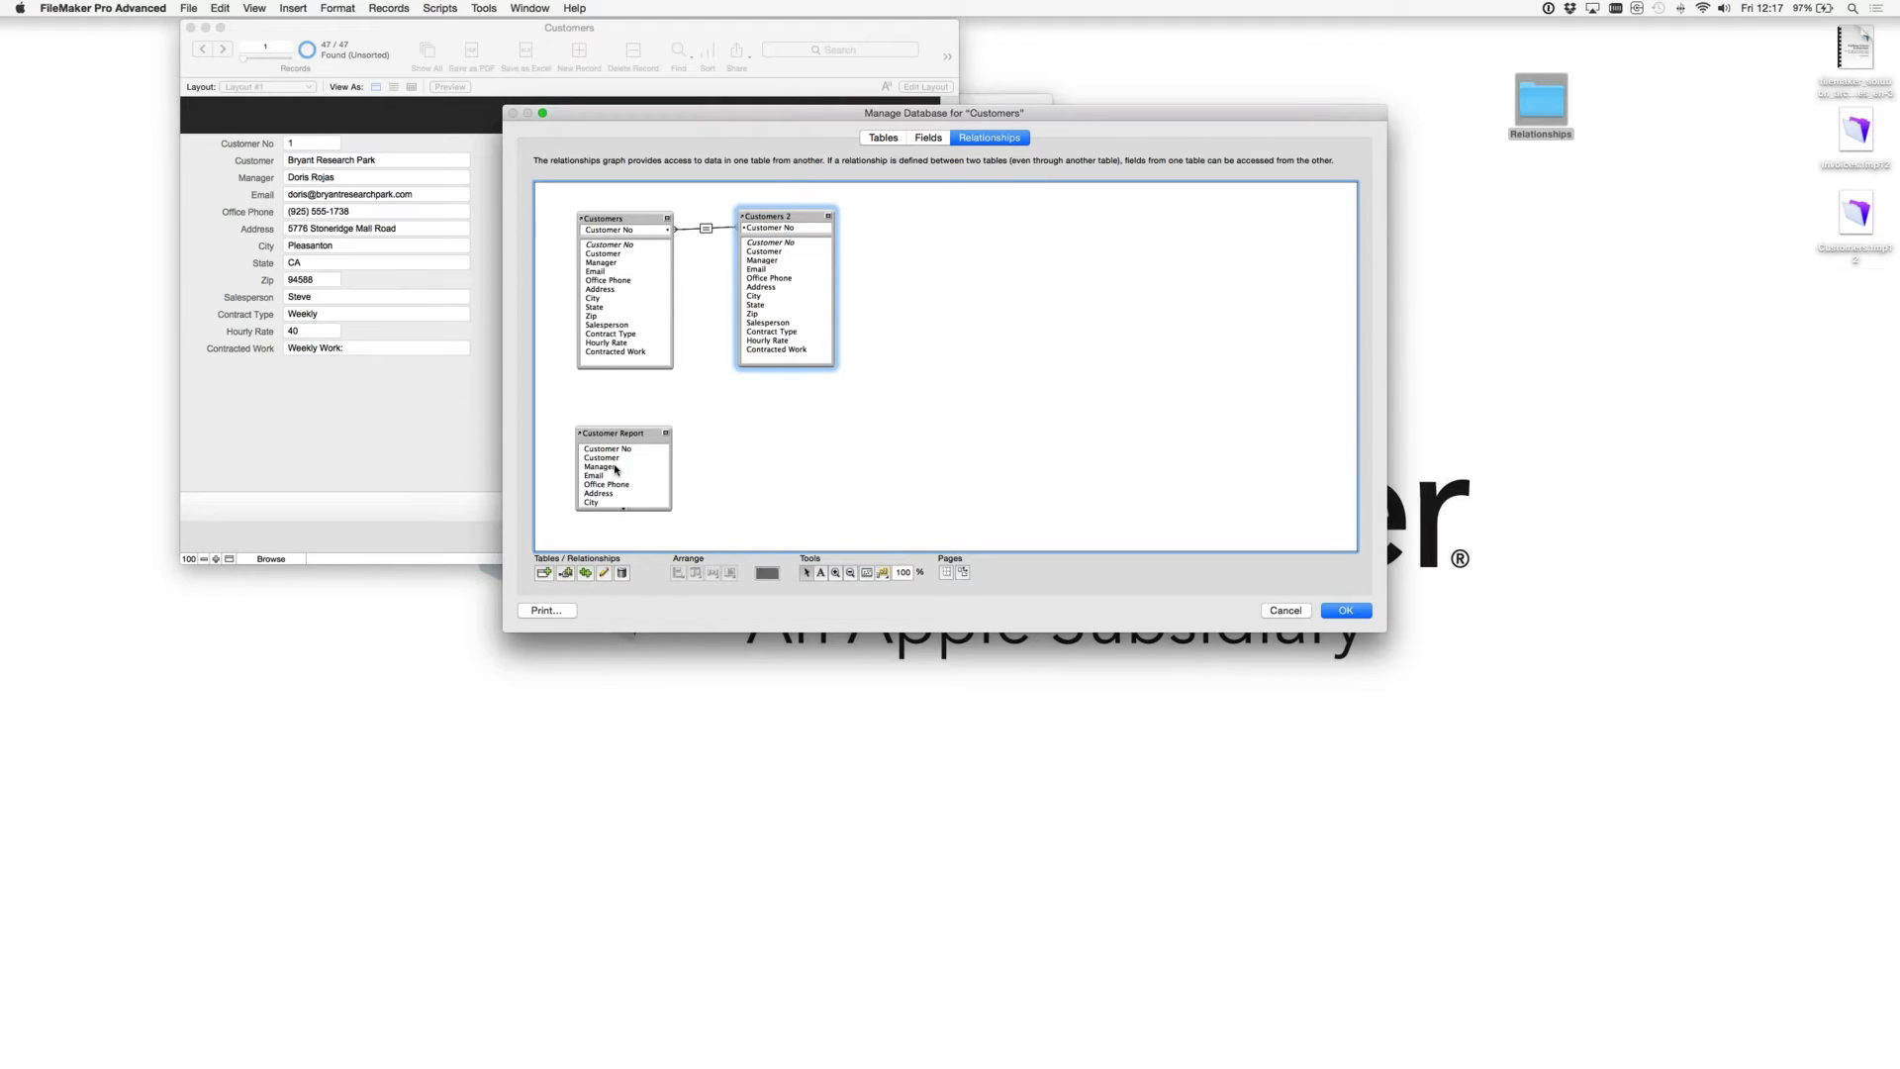
pyautogui.moveTo(631, 448); pyautogui.dragTo(638, 449)
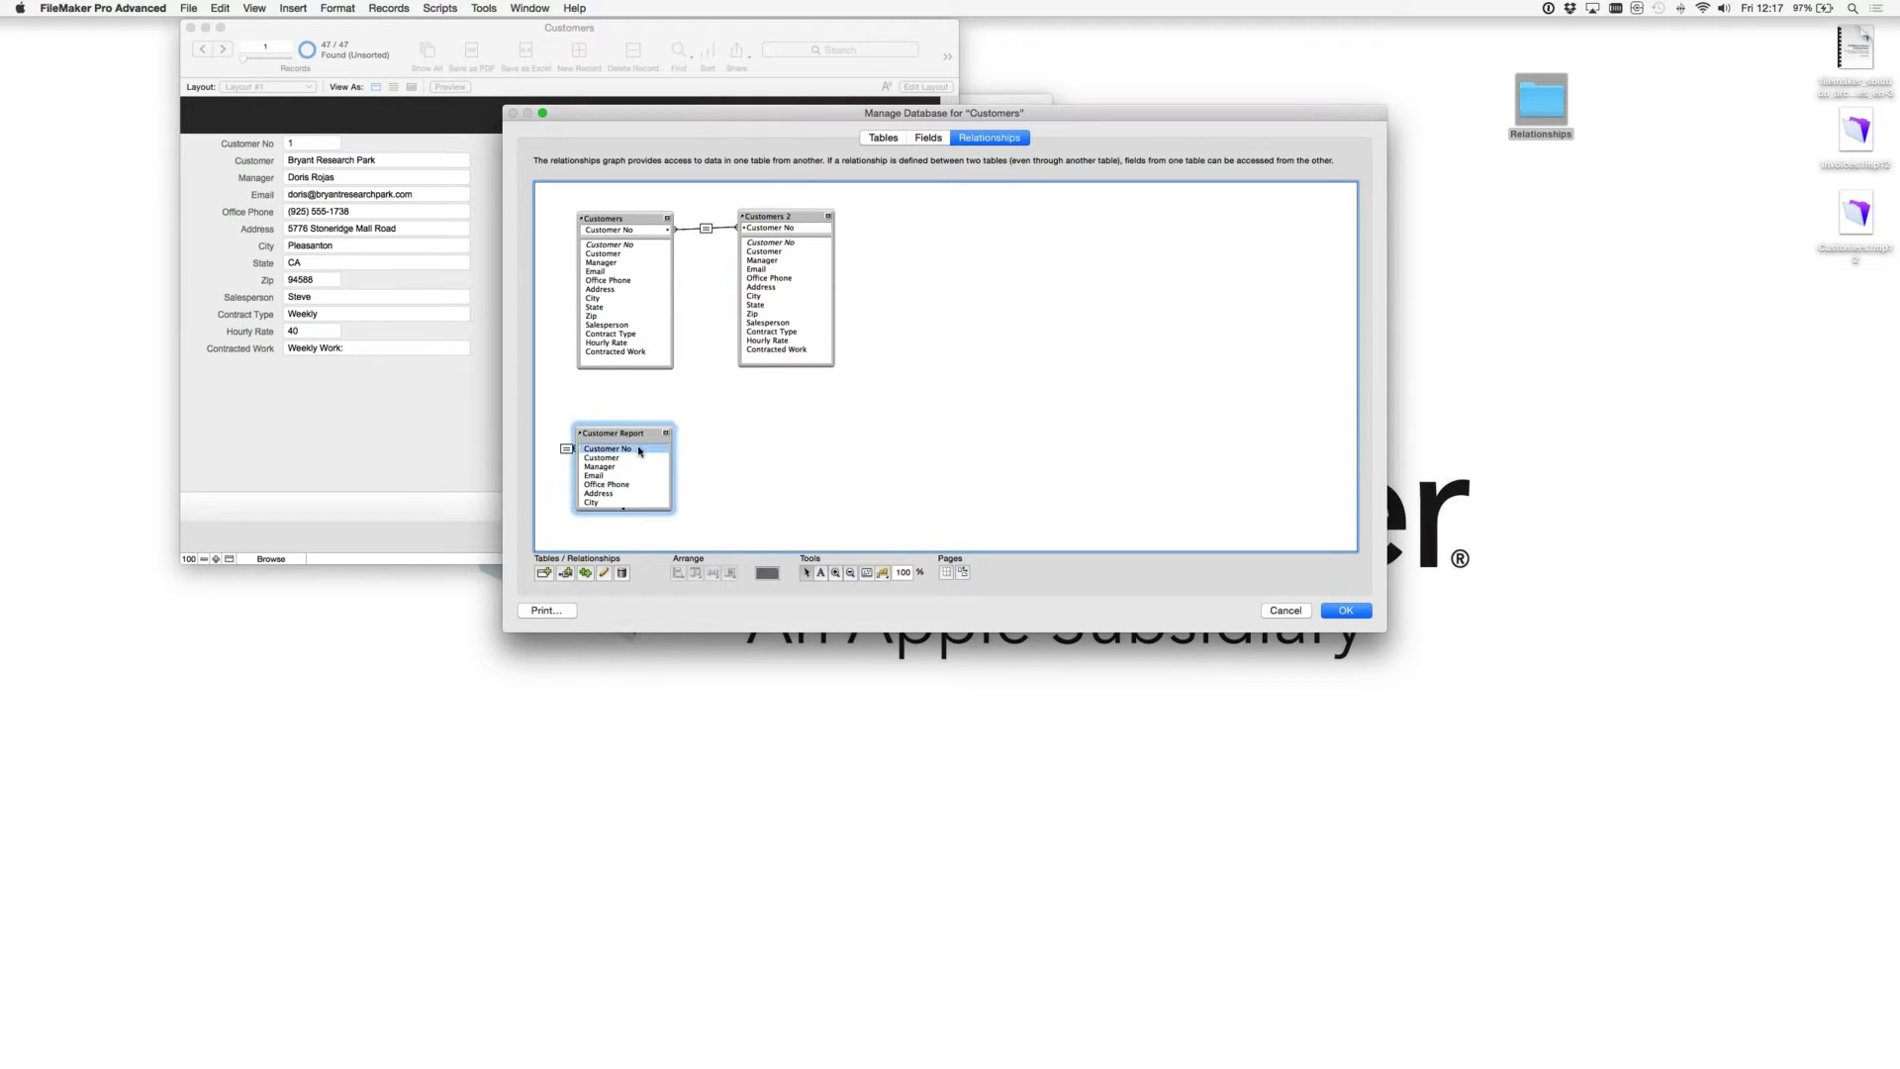
pyautogui.click(1086, 357)
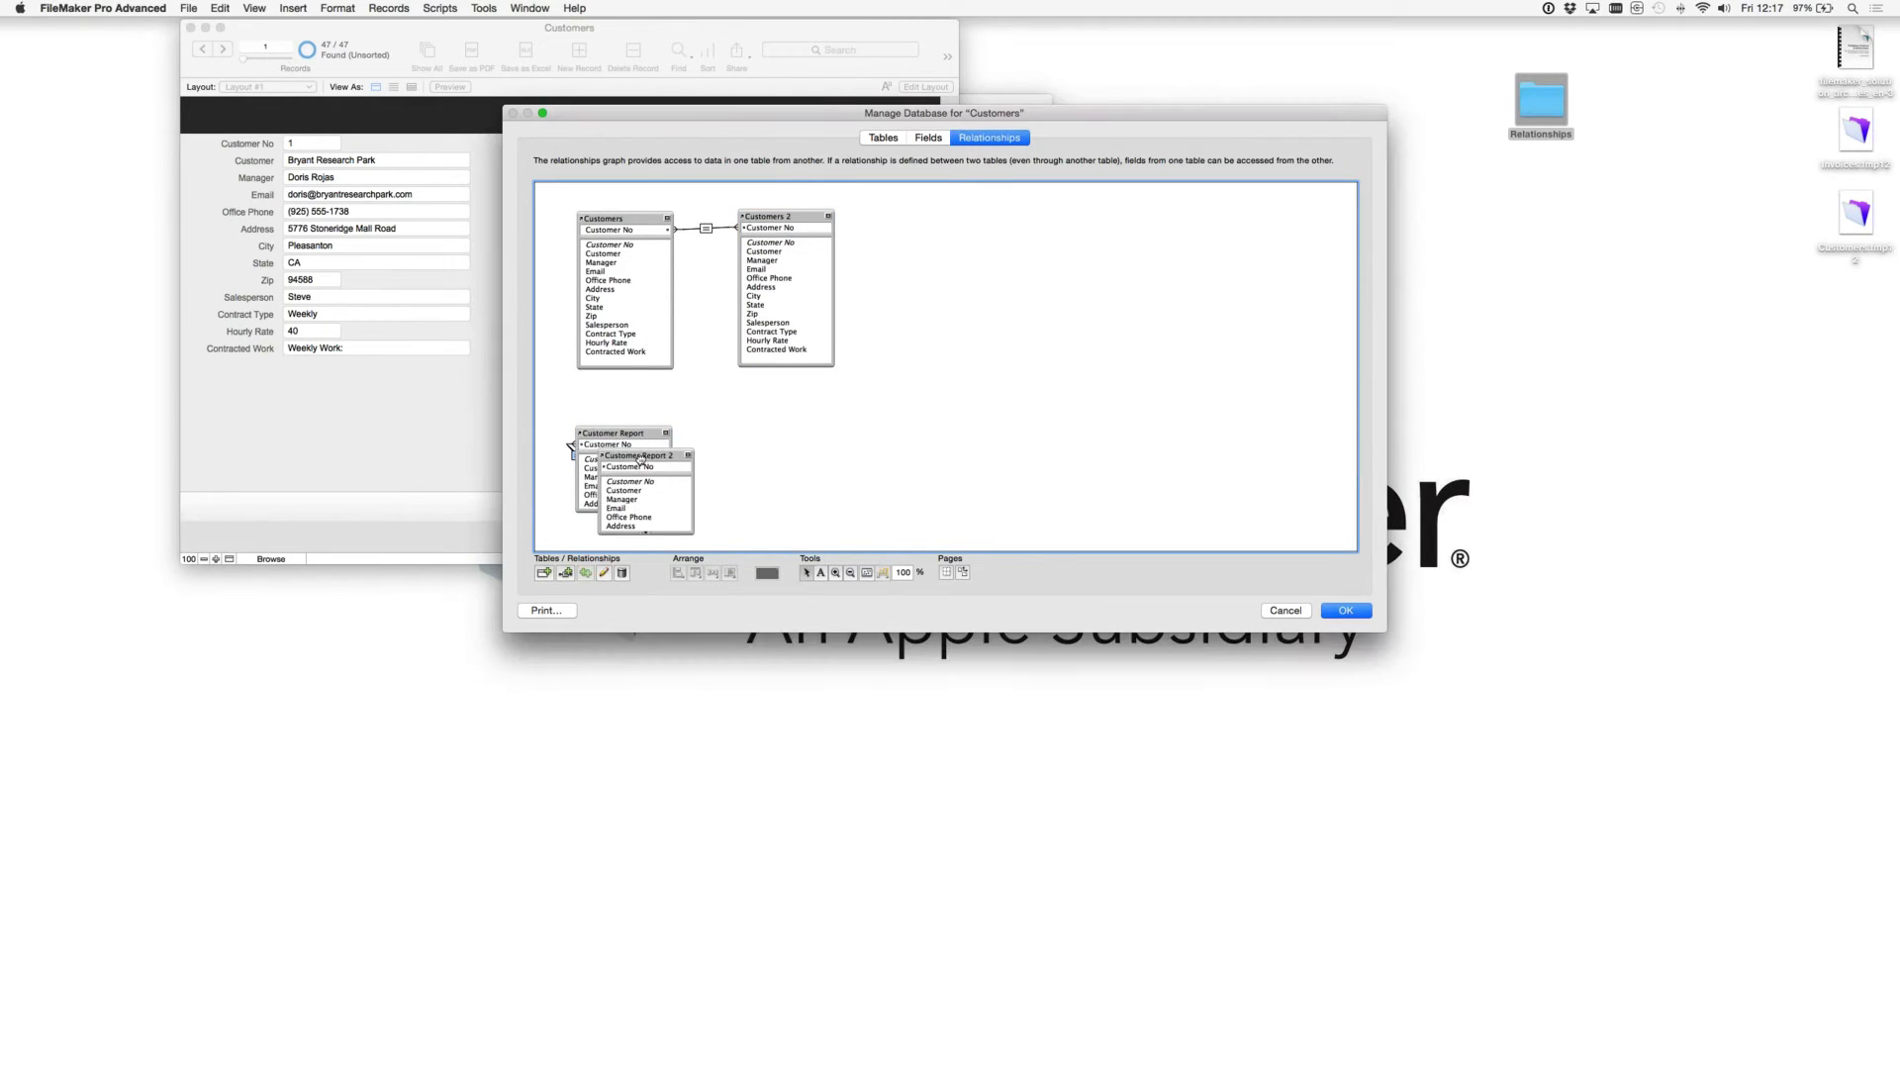
pyautogui.moveTo(640, 460); pyautogui.dragTo(799, 436)
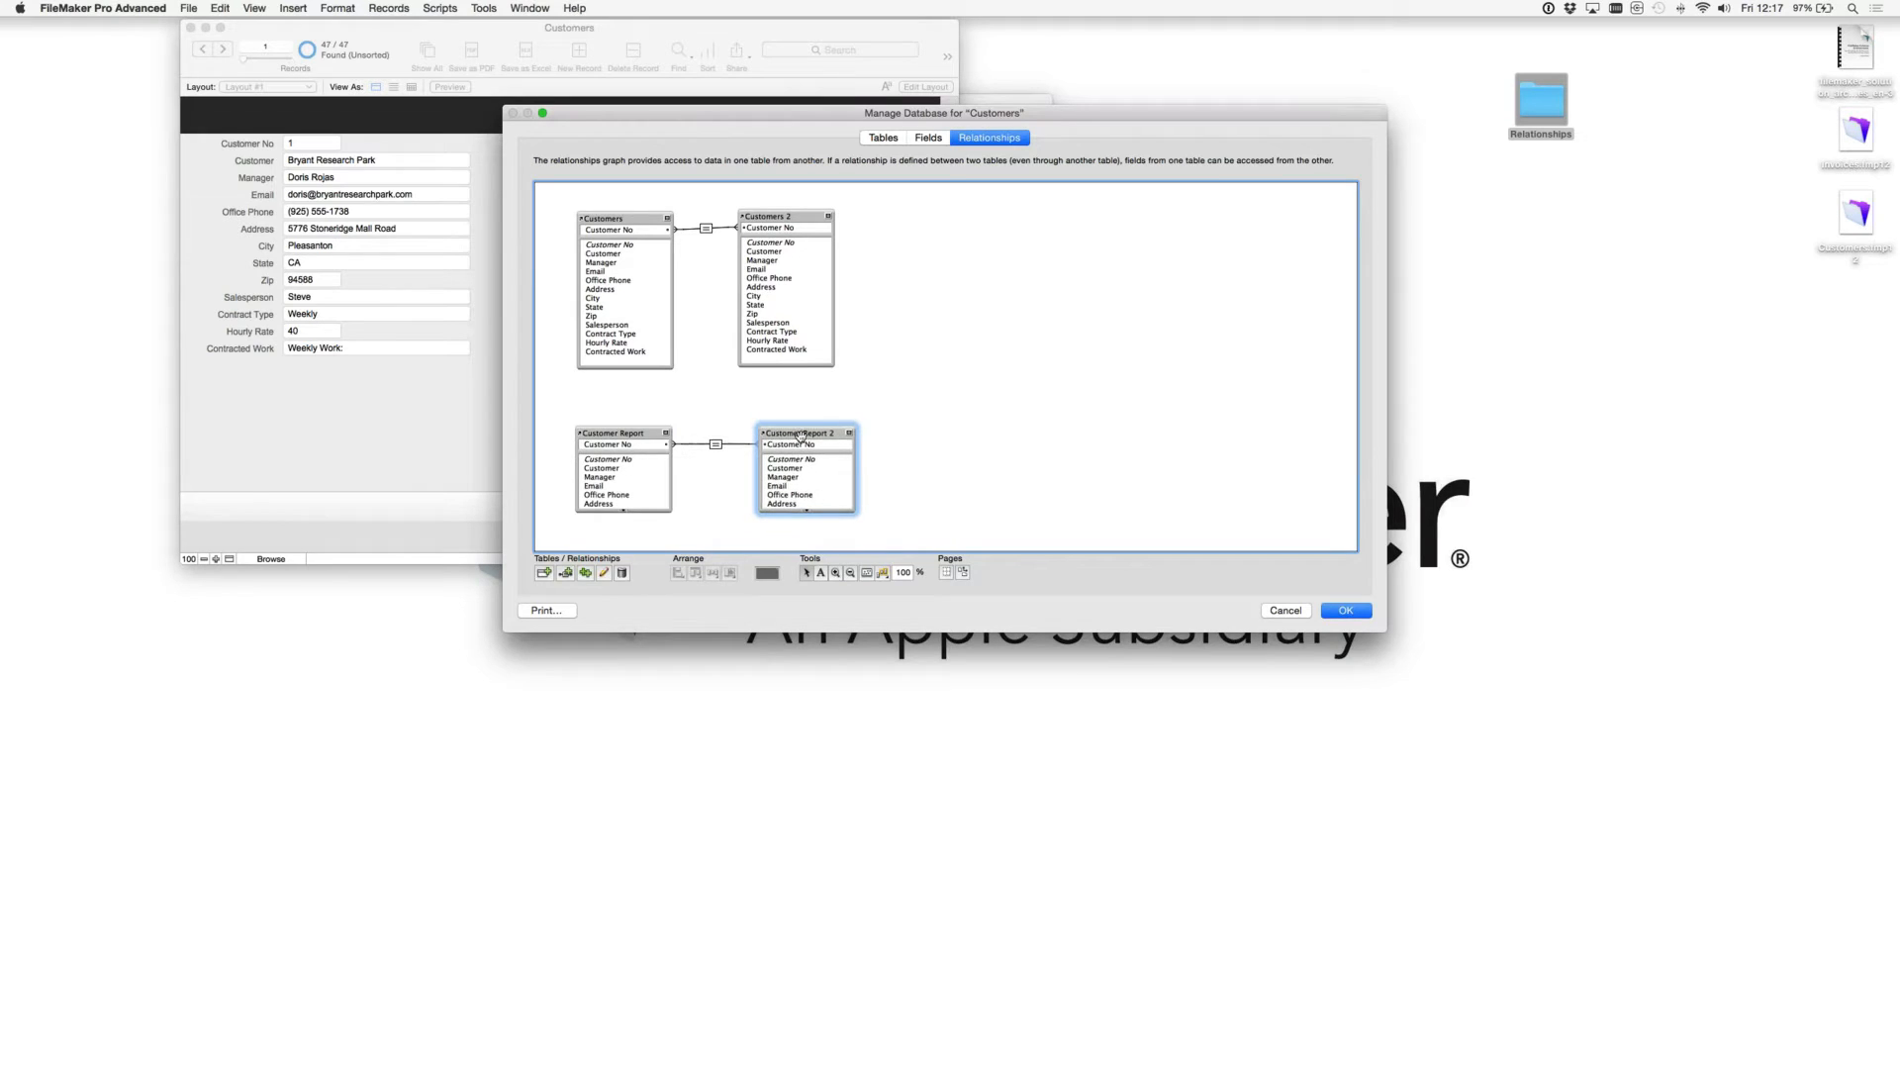
pyautogui.click(618, 433)
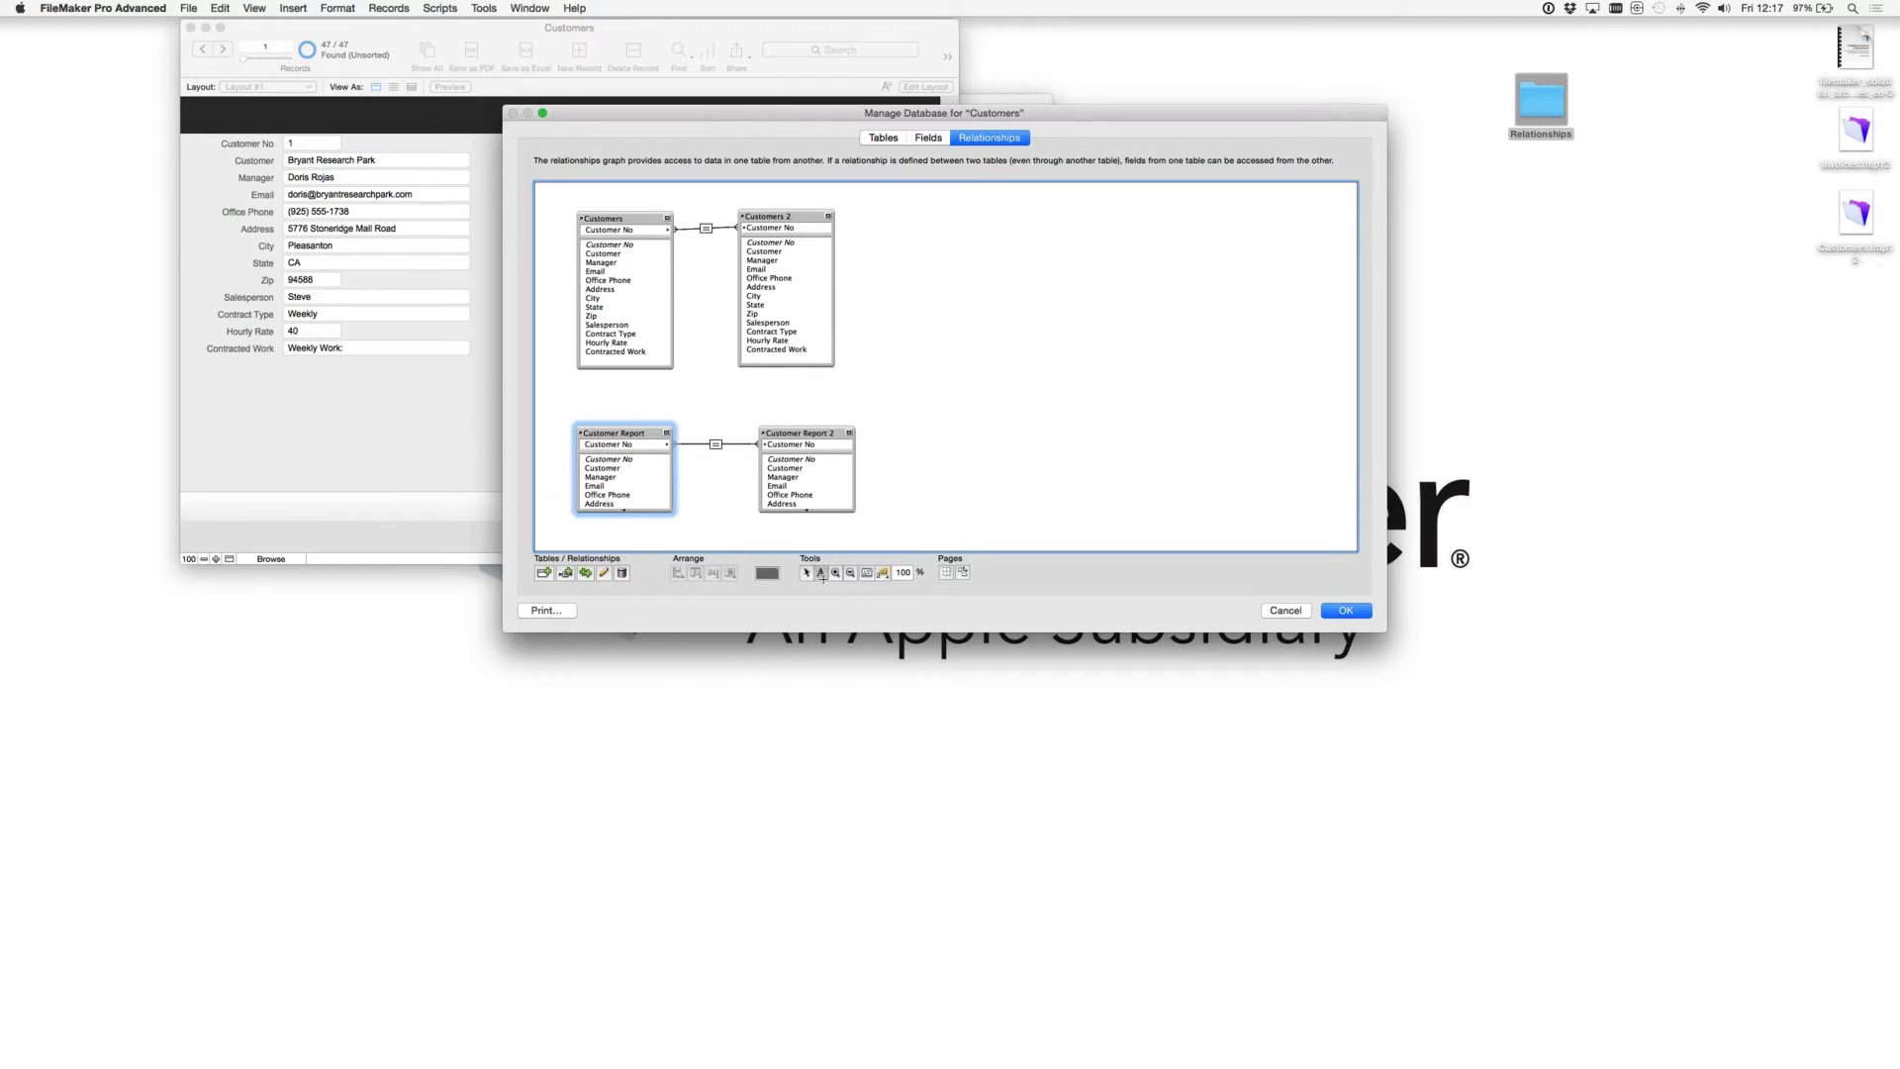
# - Add a yellow note reading "Main system" behind the two Customers occurrences and shift both tables below its heading
pyautogui.moveTo(563, 194); pyautogui.dragTo(998, 401)
pyautogui.write('M')
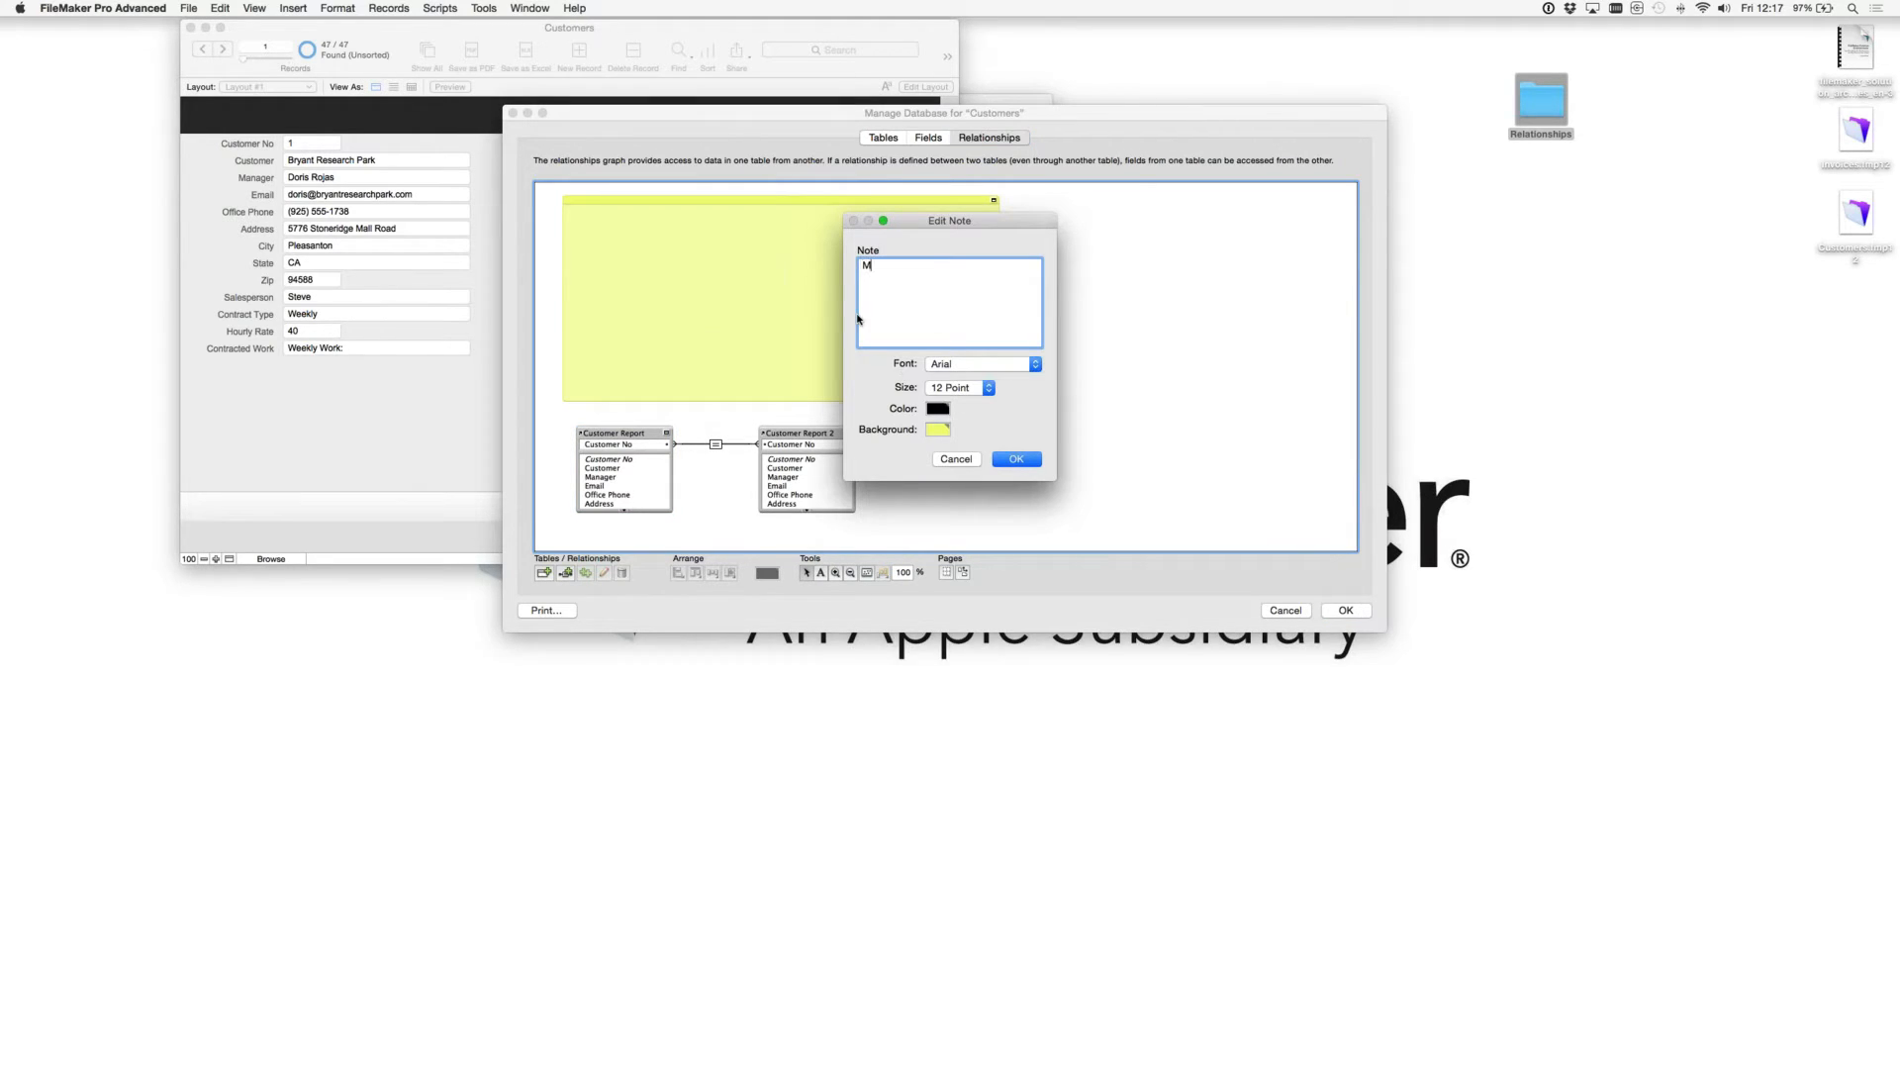
pyautogui.write('ain system')
pyautogui.click(1028, 463)
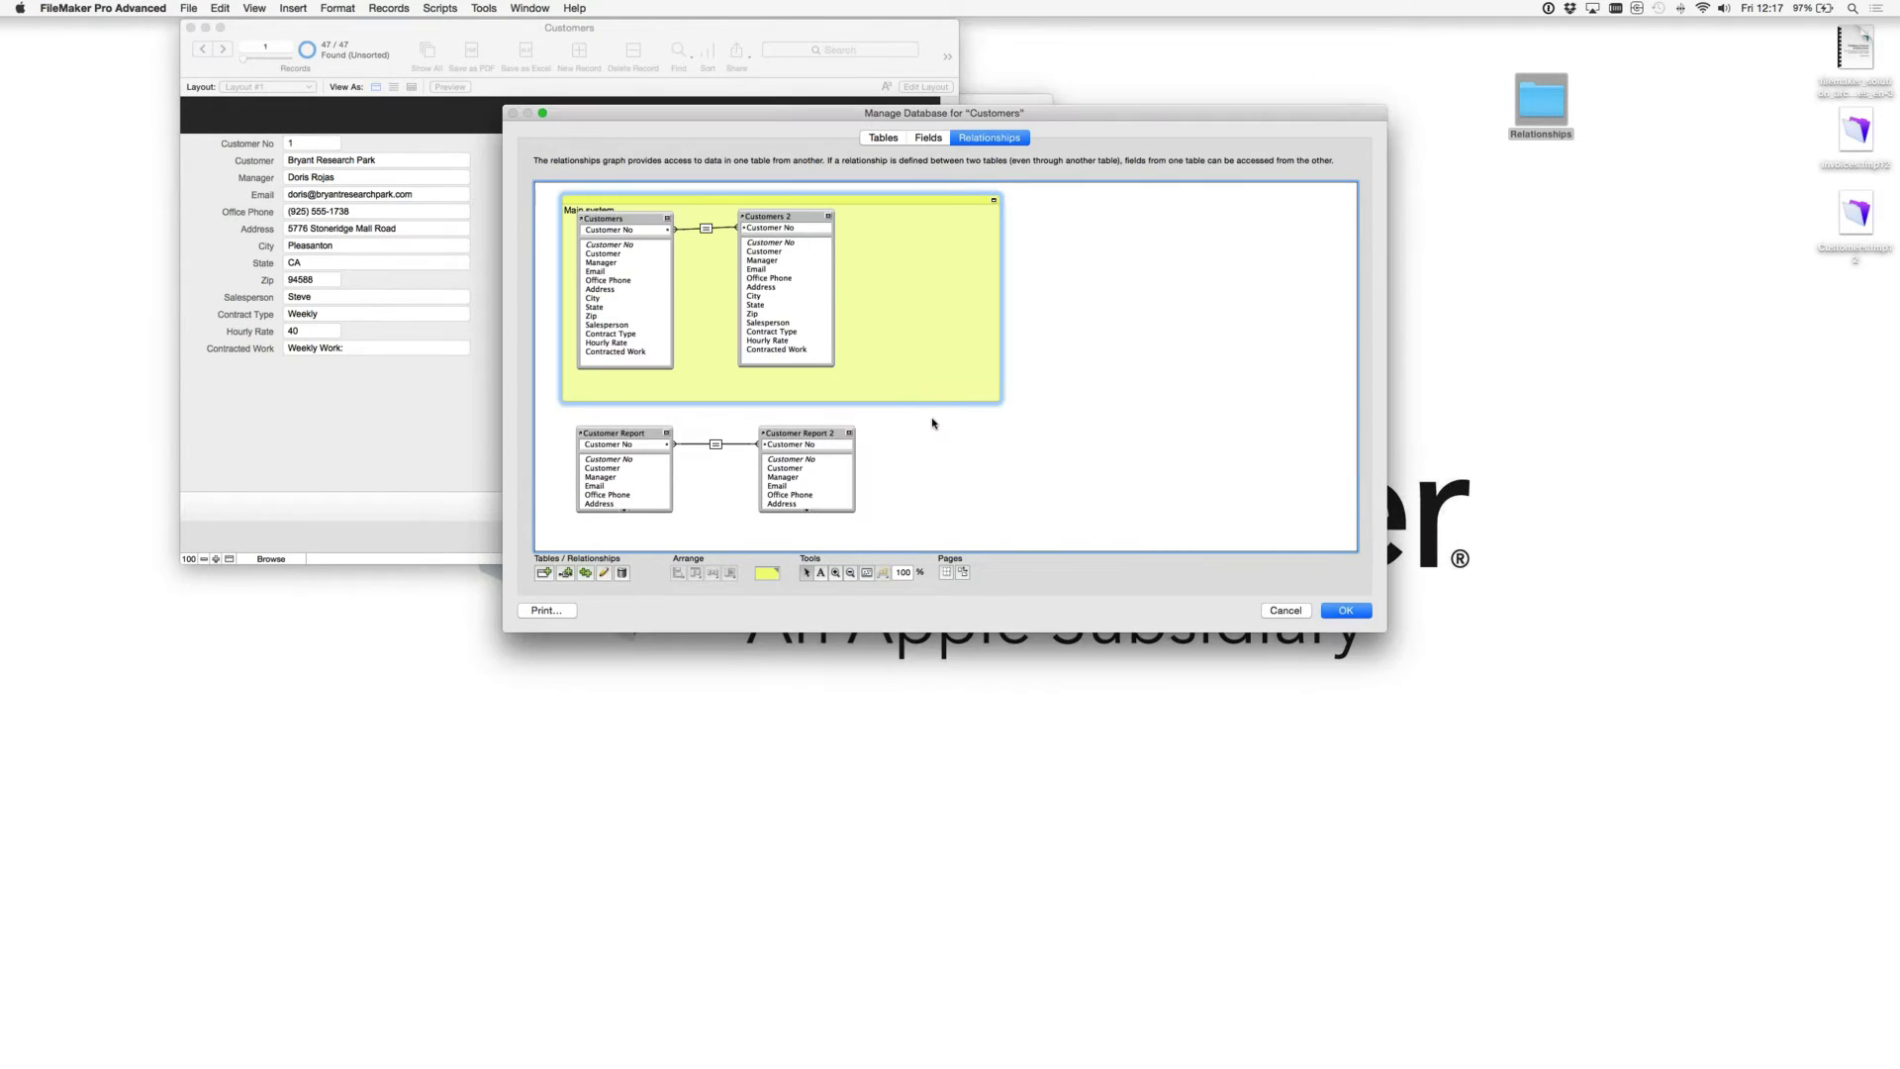
pyautogui.moveTo(612, 231); pyautogui.dragTo(616, 246)
pyautogui.click(809, 233)
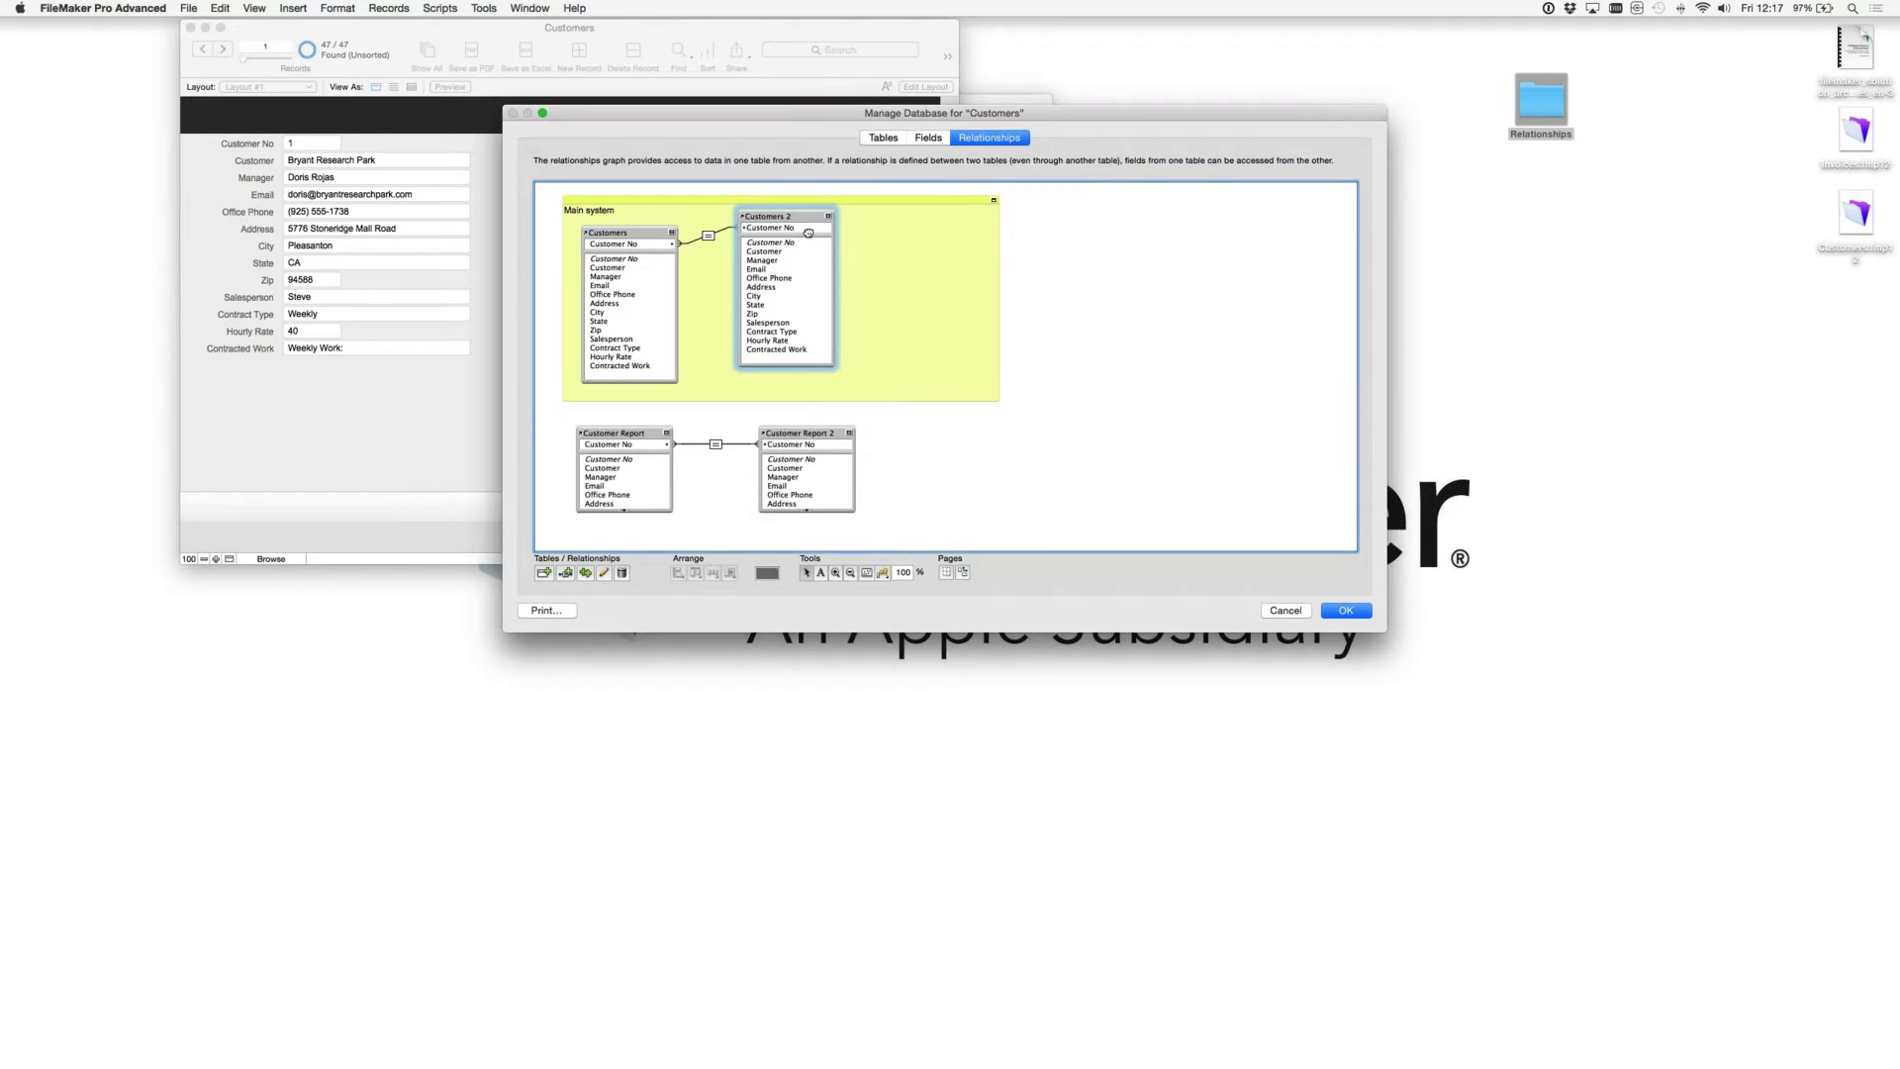
pyautogui.moveTo(809, 232); pyautogui.dragTo(827, 243)
# - Enlarge the database management dialog and add a green note reading "Reports" as the background for the Customer Report occurrences
pyautogui.moveTo(1389, 633); pyautogui.dragTo(1528, 916)
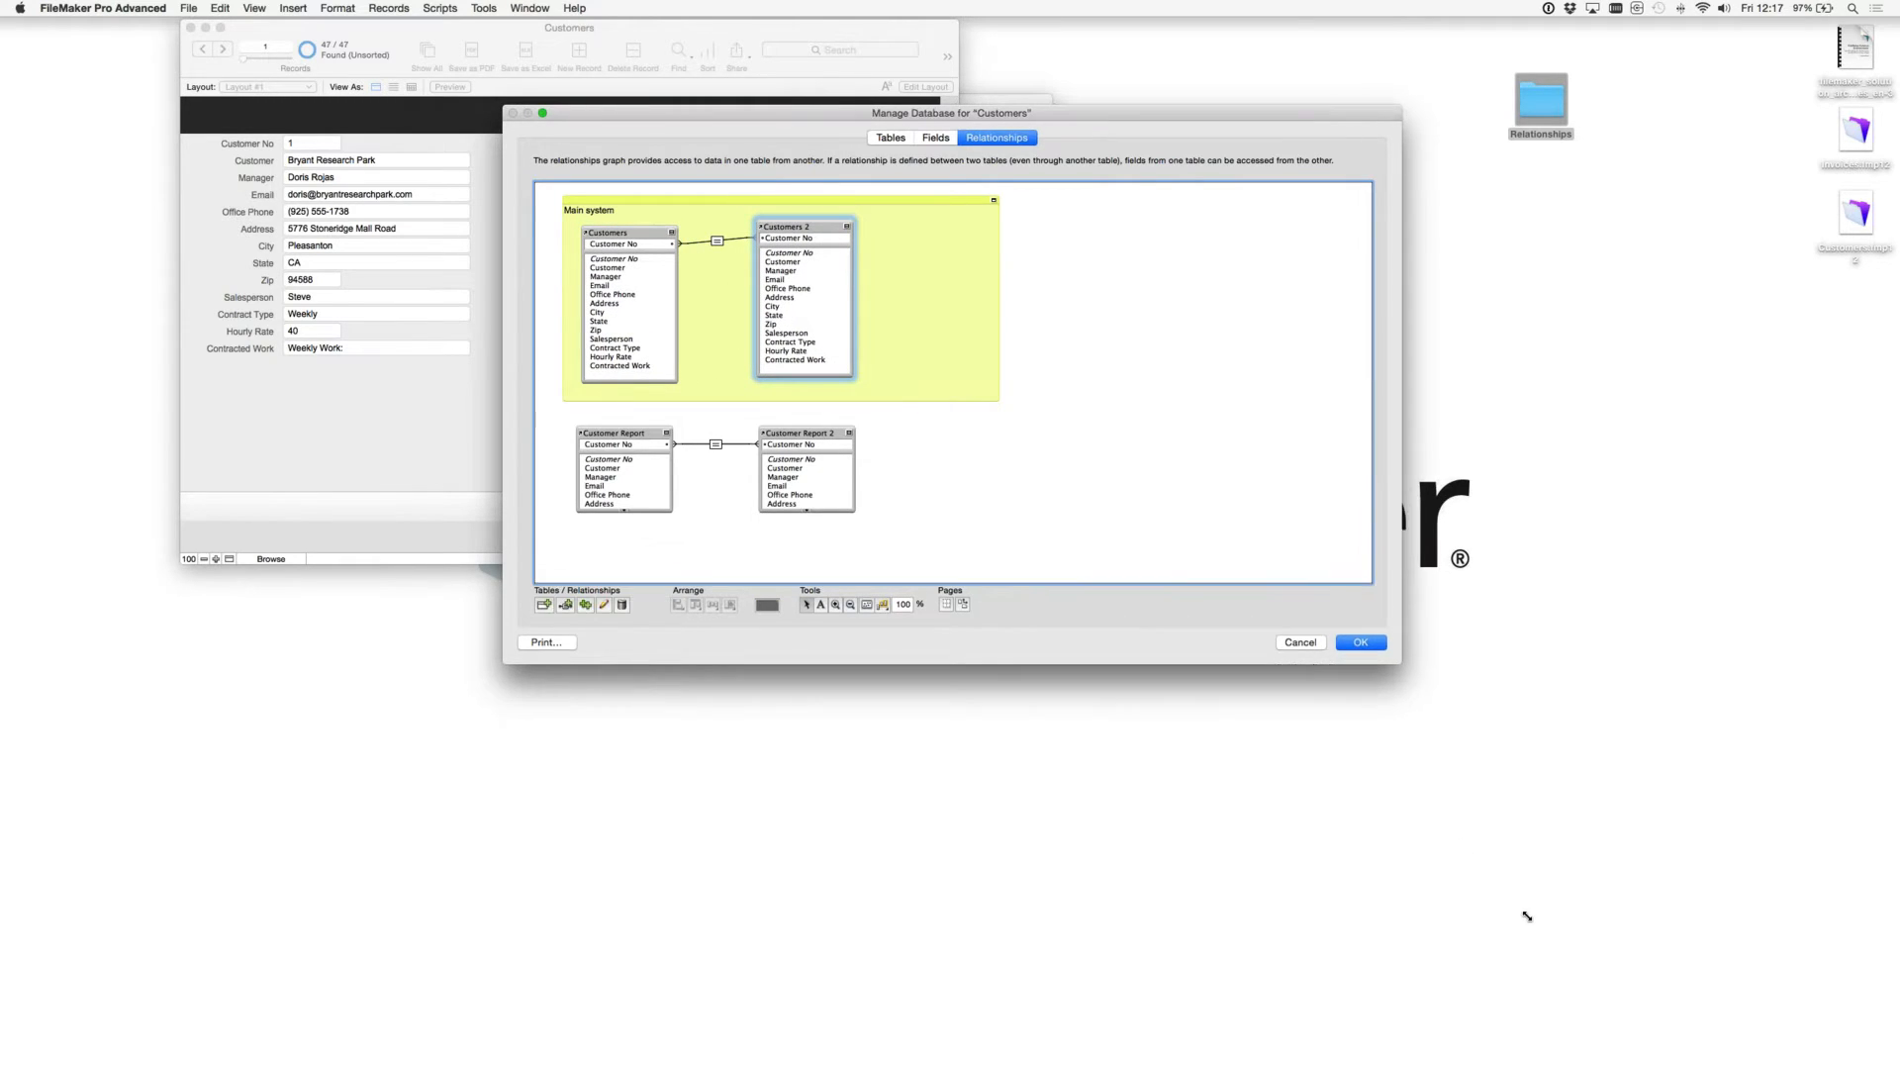
pyautogui.moveTo(896, 571); pyautogui.dragTo(1149, 788)
pyautogui.click(820, 859)
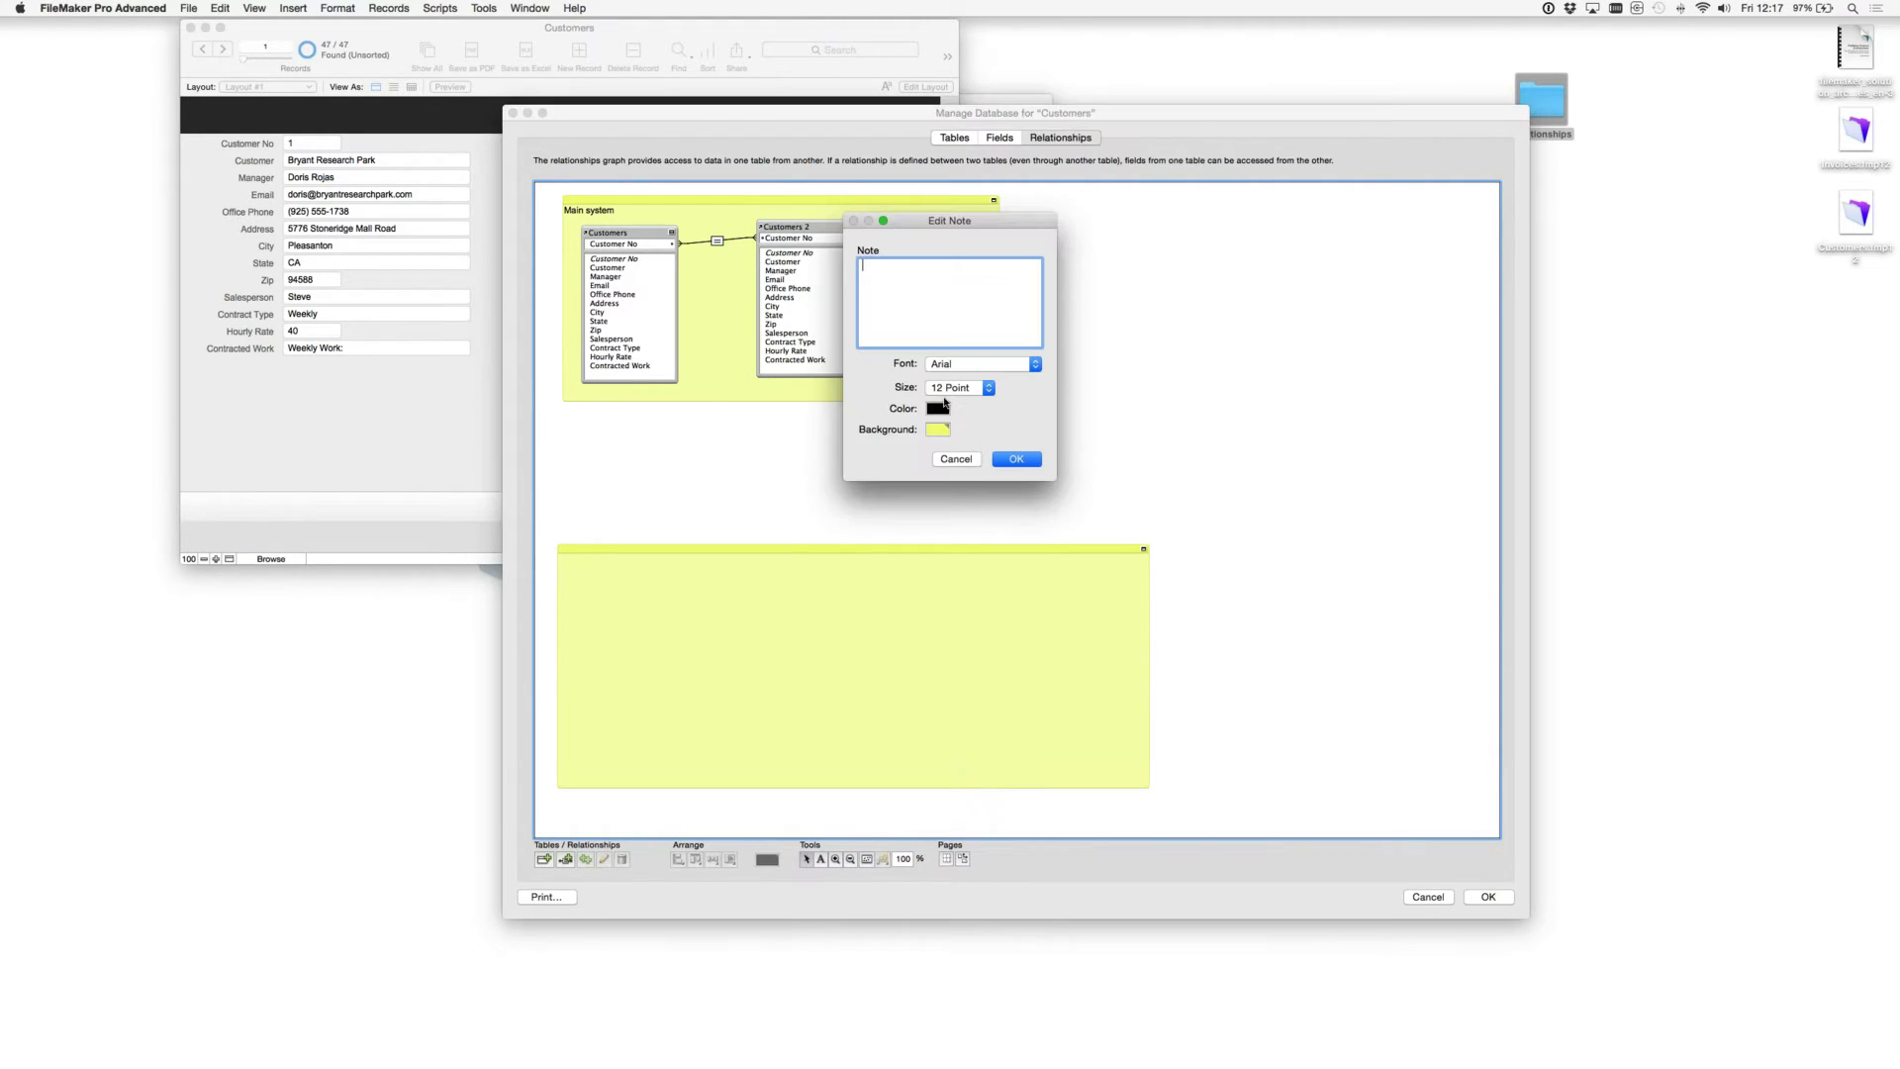
pyautogui.click(938, 430)
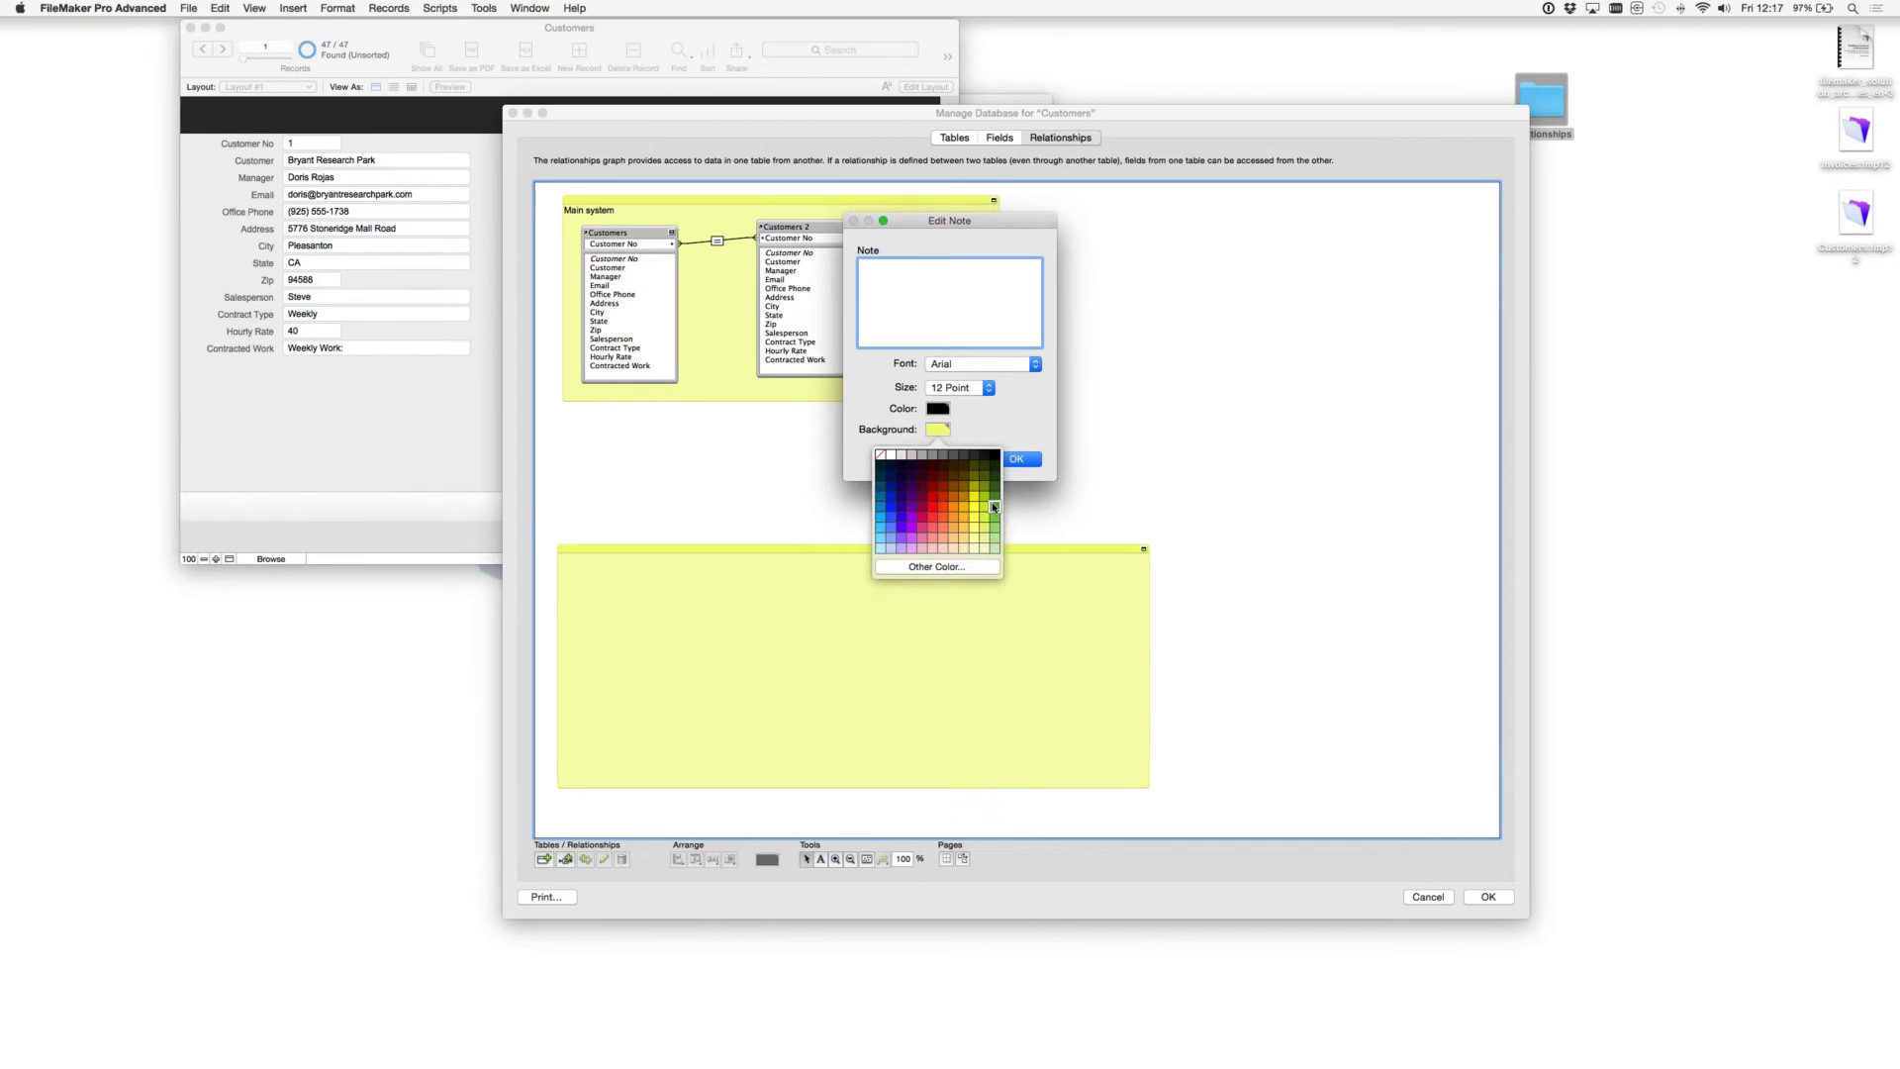
pyautogui.click(995, 506)
pyautogui.write('Report')
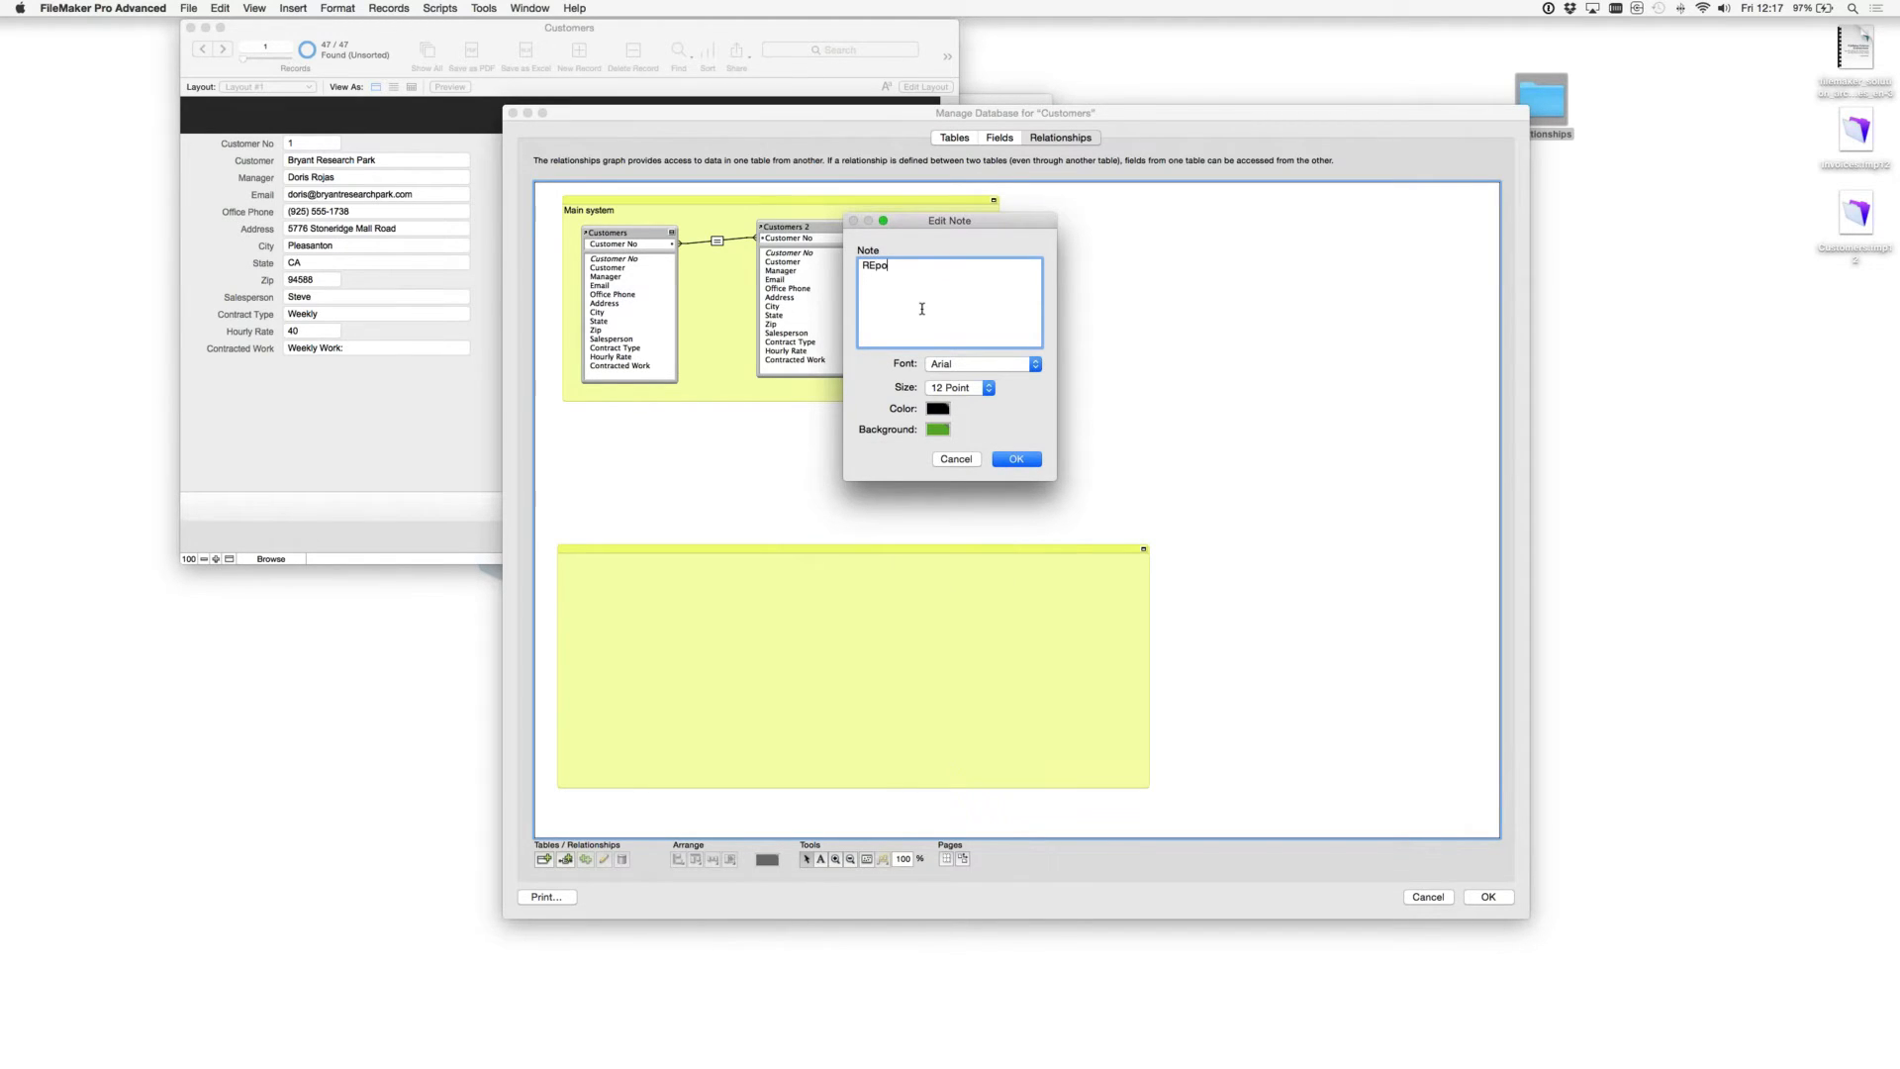
pyautogui.press('BackSpace')
pyautogui.press('BackSpace')
pyautogui.press('BackSpace')
pyautogui.press('BackSpace')
pyautogui.press('BackSpace')
pyautogui.write('eports')
pyautogui.click(1016, 459)
pyautogui.click(891, 479)
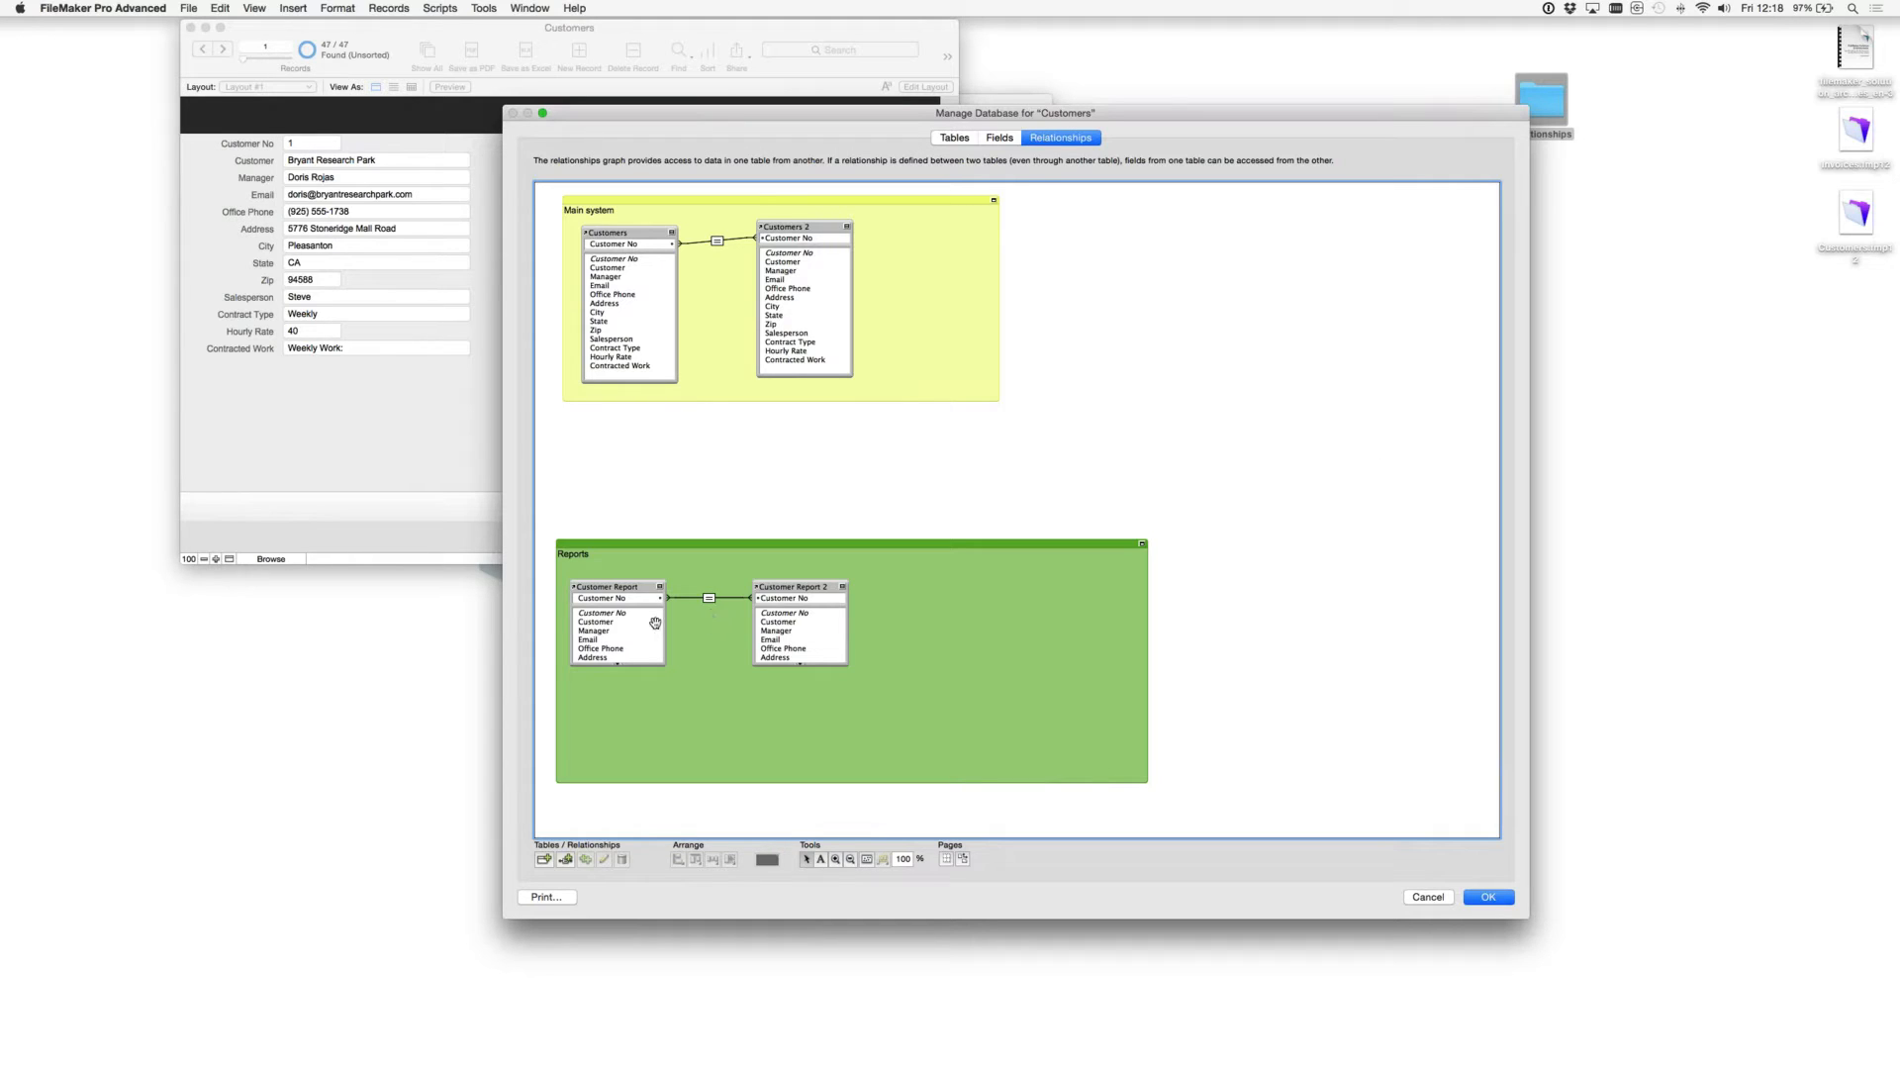
# - Create a further Customer No self-join from Customer Report and place the new occurrence below the existing related one
pyautogui.moveTo(584, 590); pyautogui.dragTo(591, 589)
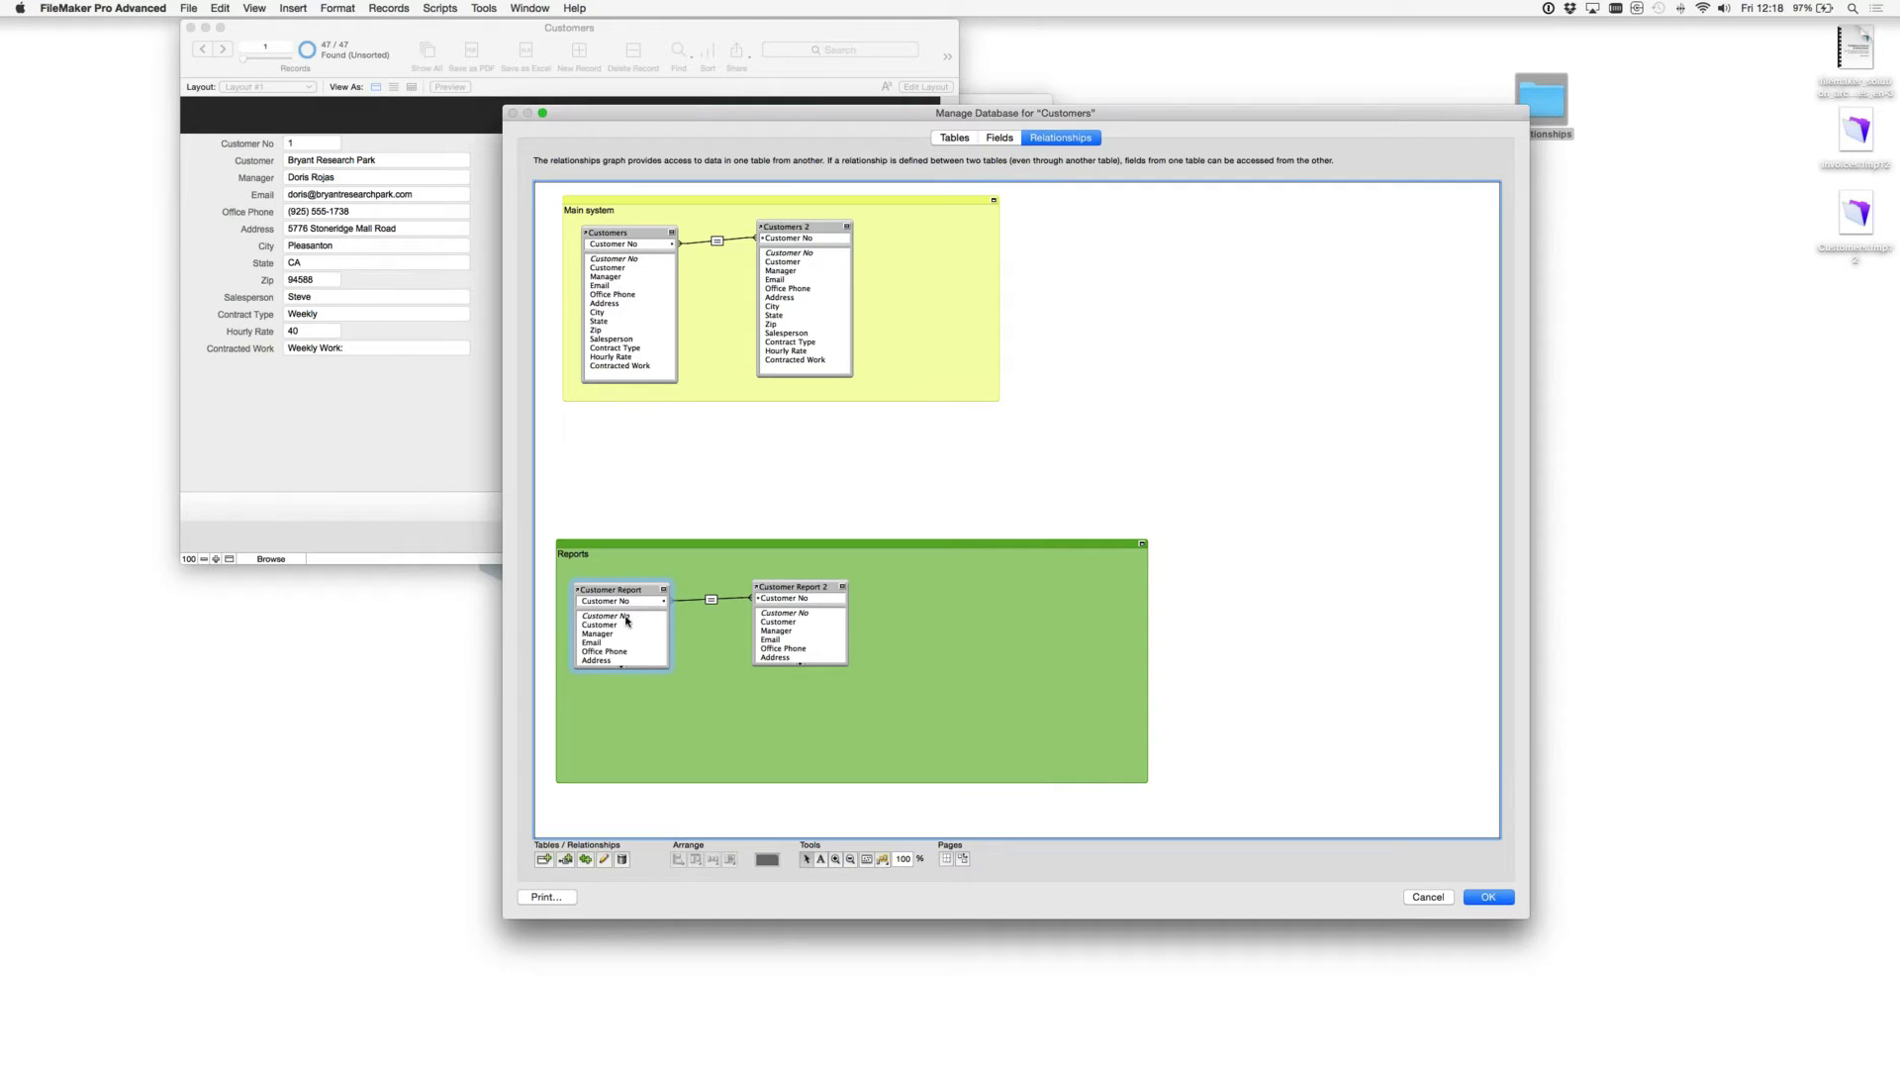
pyautogui.moveTo(624, 617)
pyautogui.mouseDown()
pyautogui.moveTo(708, 621)
pyautogui.moveTo(649, 619)
pyautogui.mouseUp()
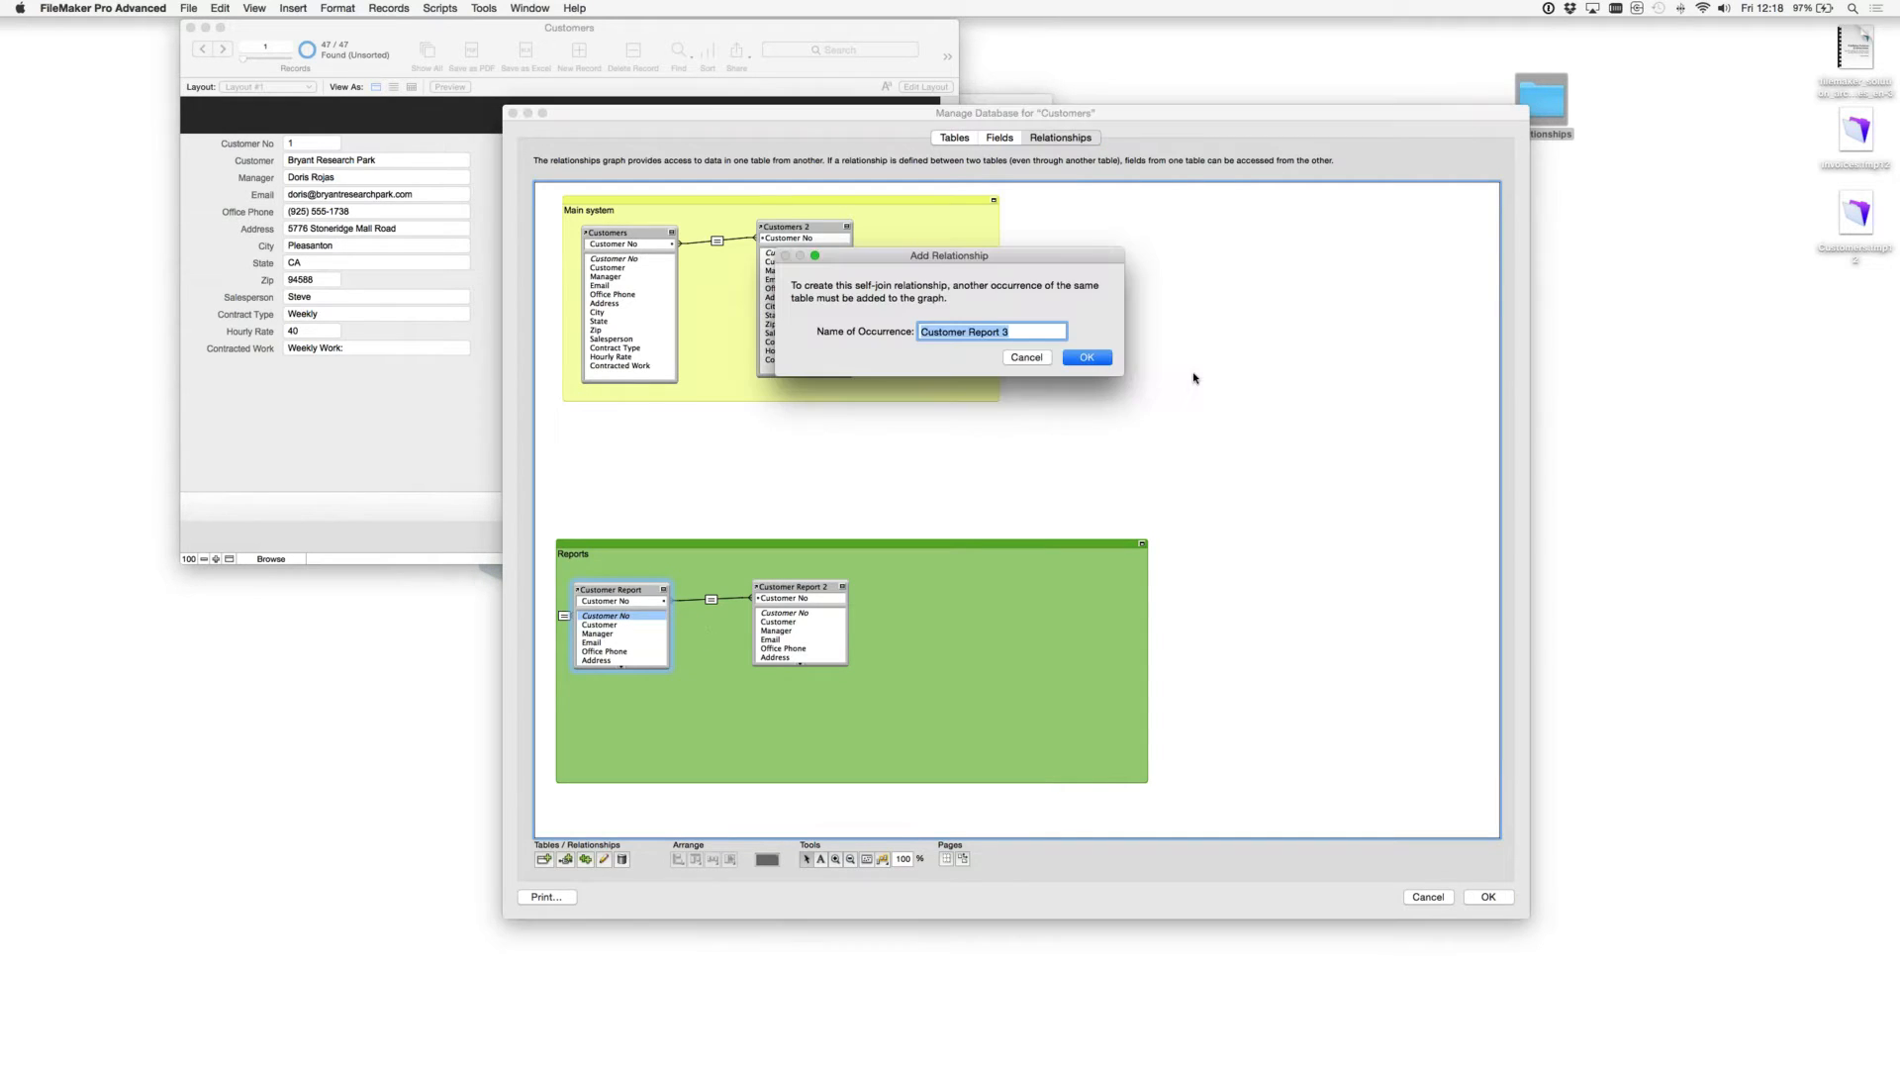
pyautogui.press('Return')
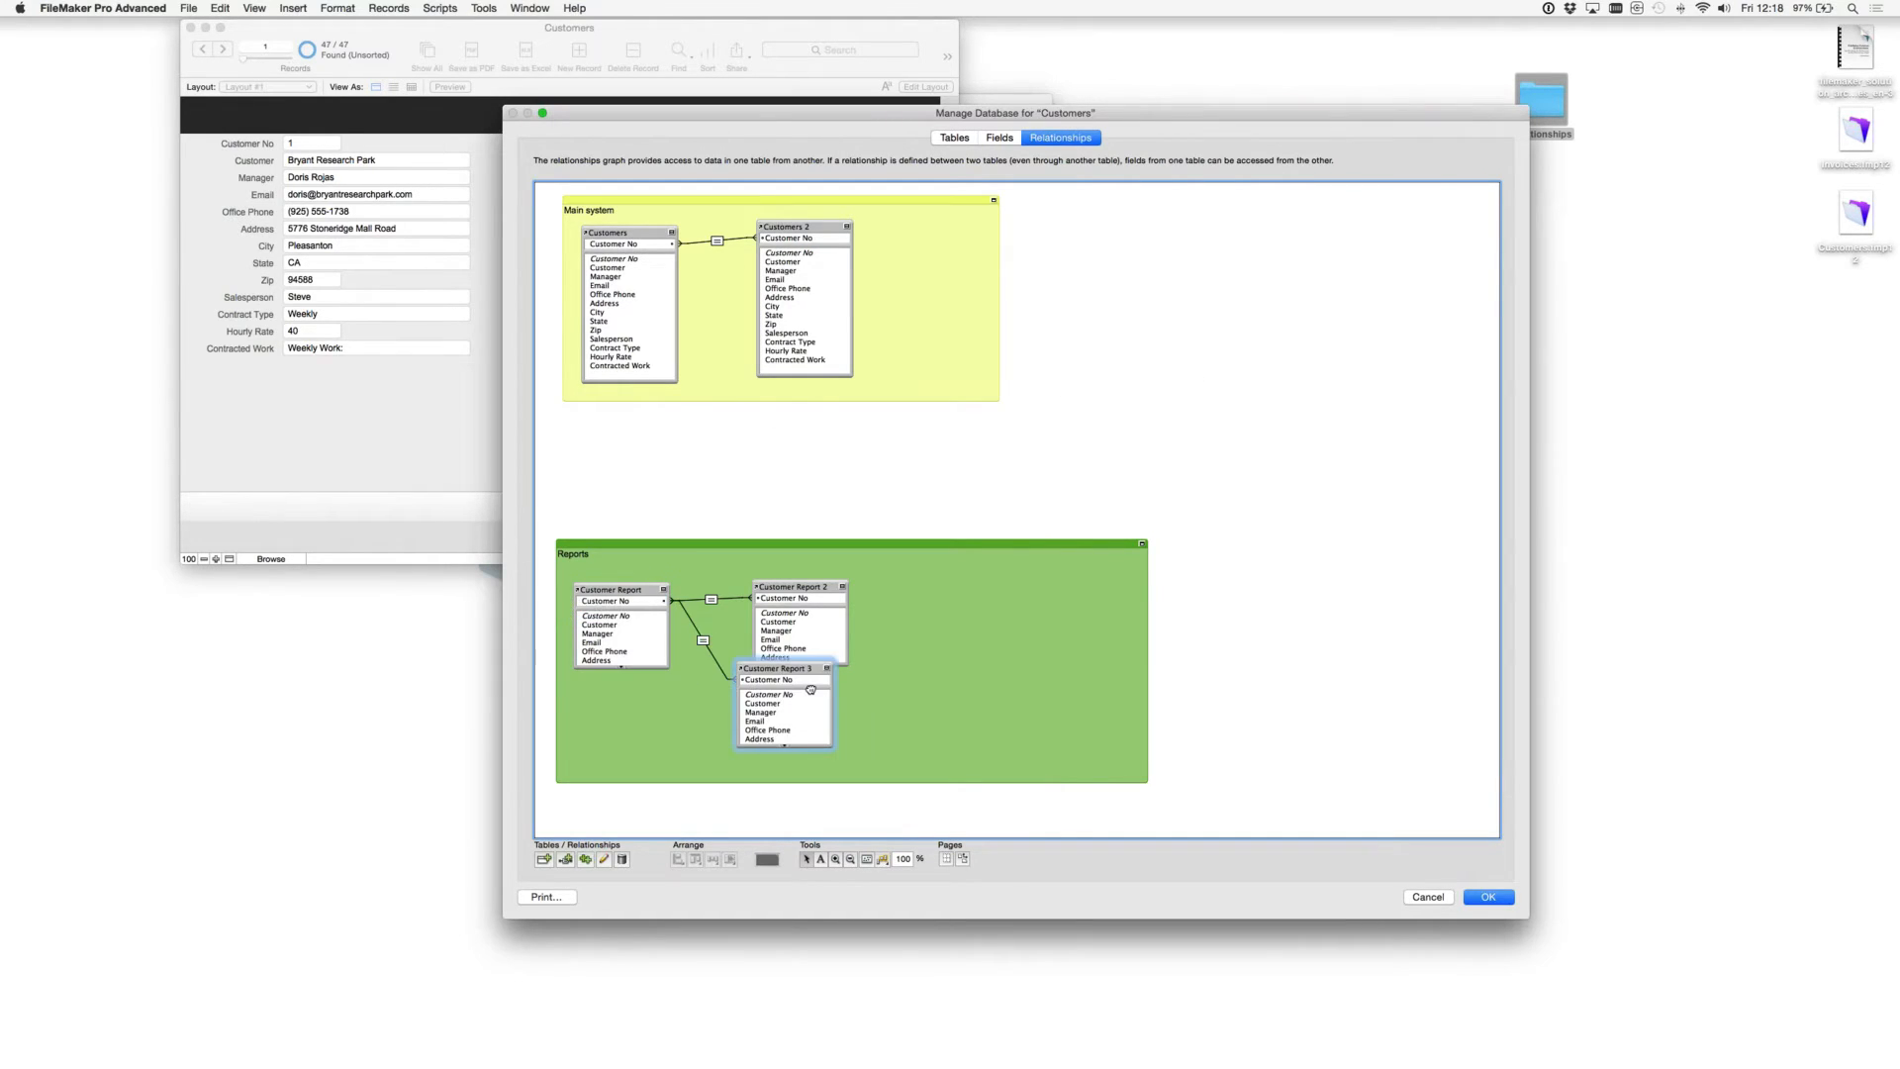
pyautogui.moveTo(782, 659); pyautogui.dragTo(794, 692)
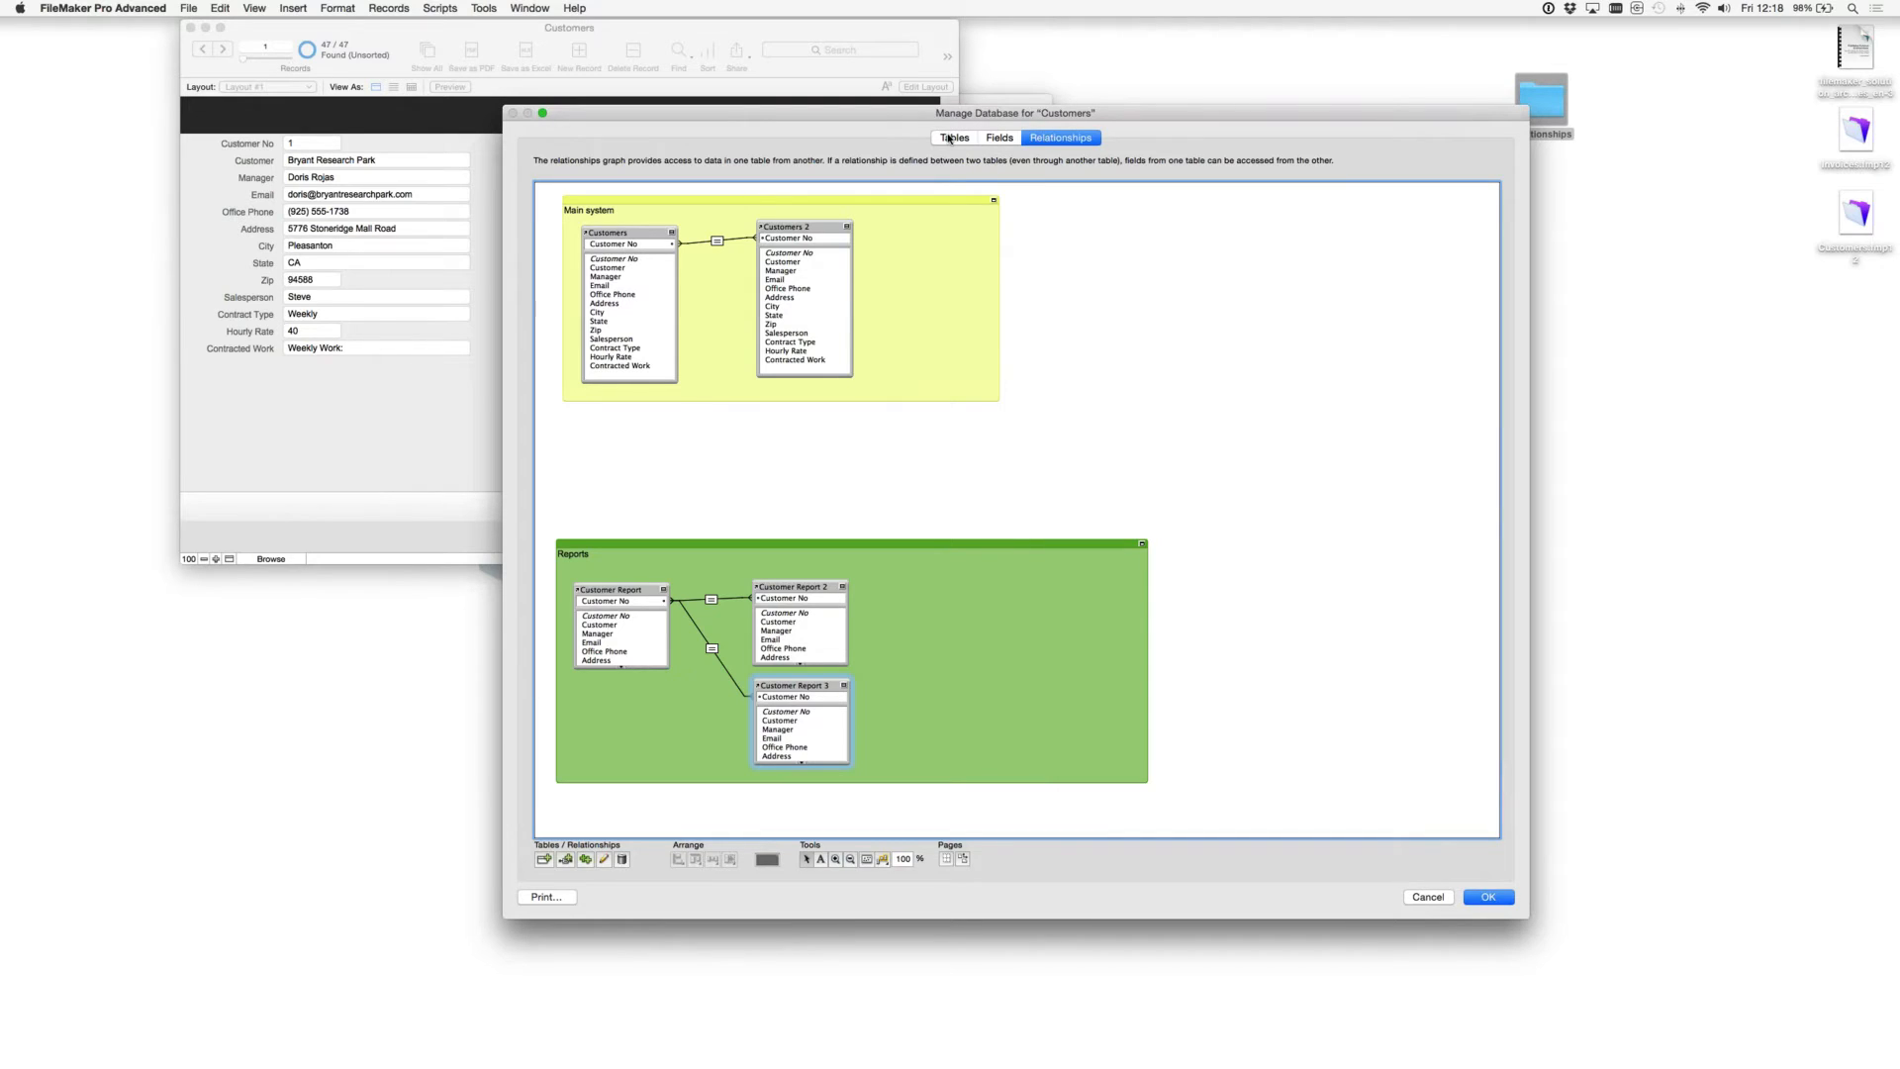
pyautogui.click(912, 484)
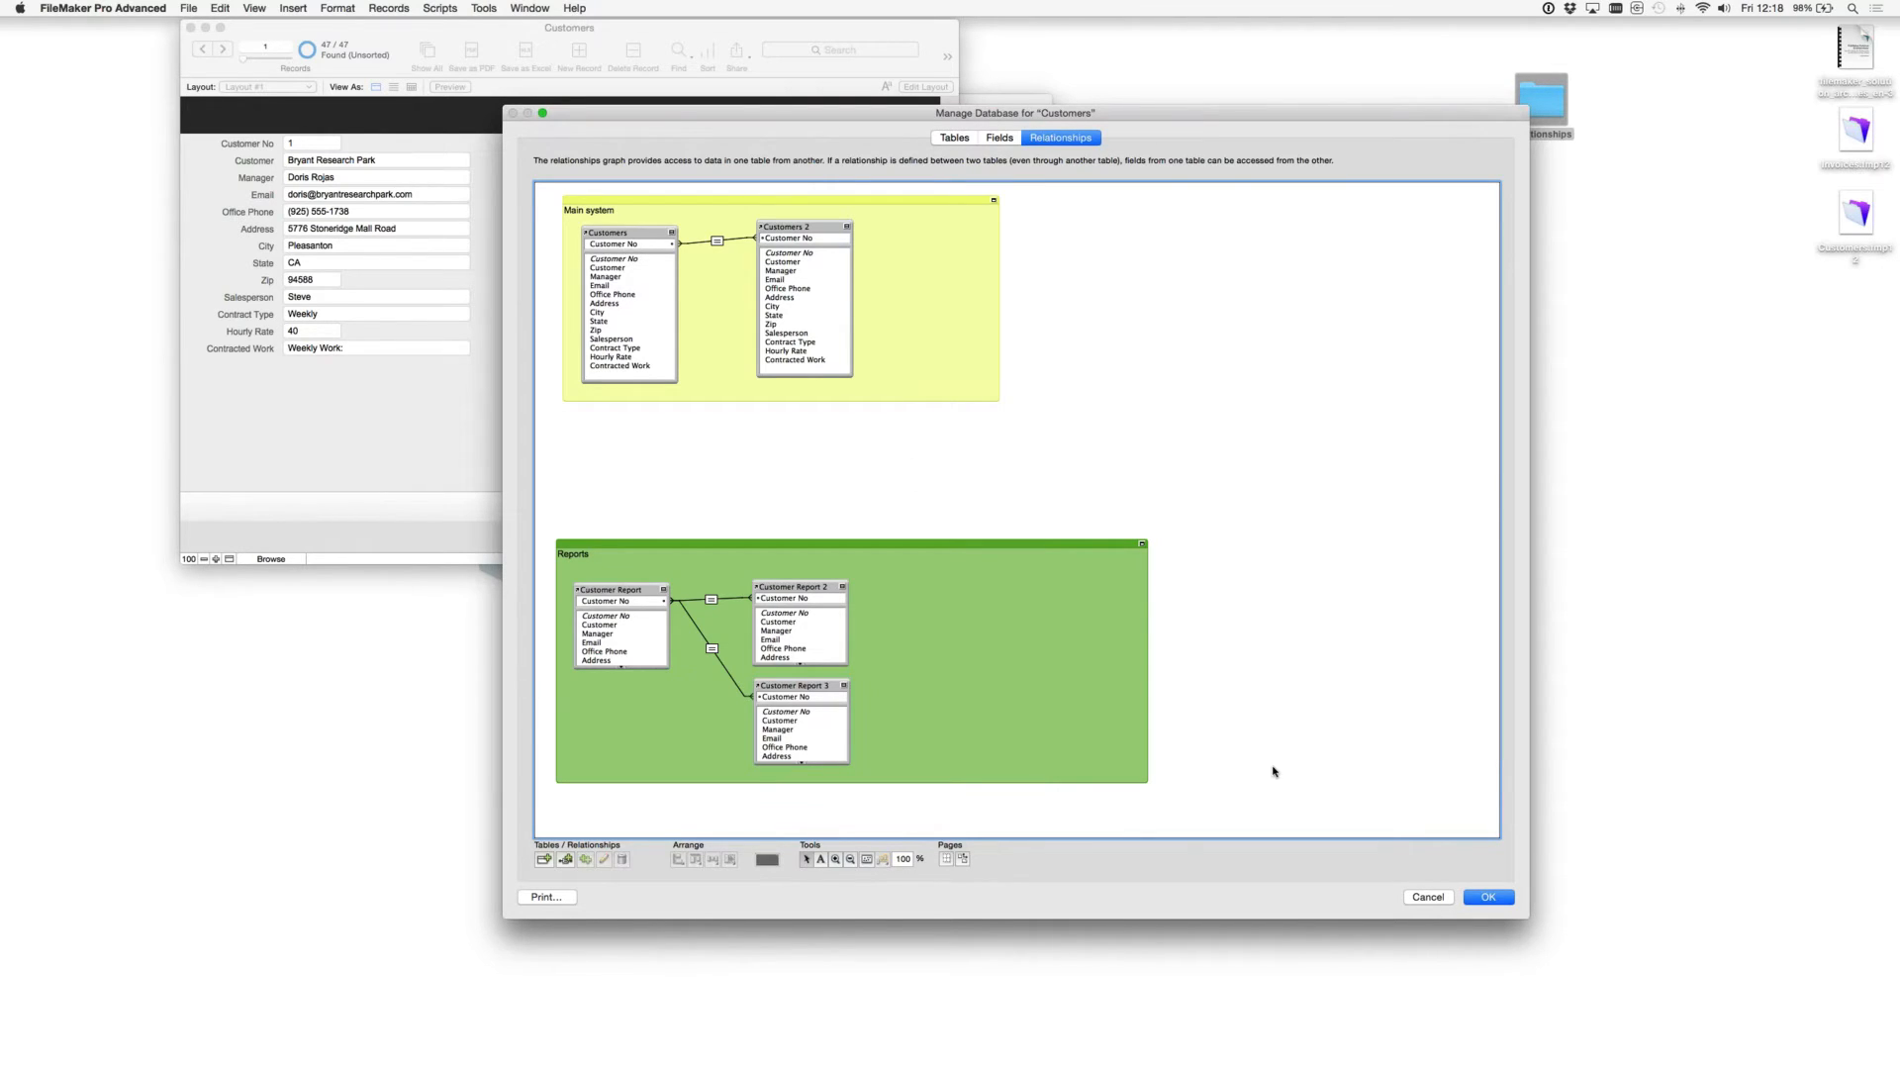
# - Delete the Reports and Main system notes and every table occurrence except the original Customers from the relationships graph
pyautogui.moveTo(1164, 829); pyautogui.dragTo(709, 554)
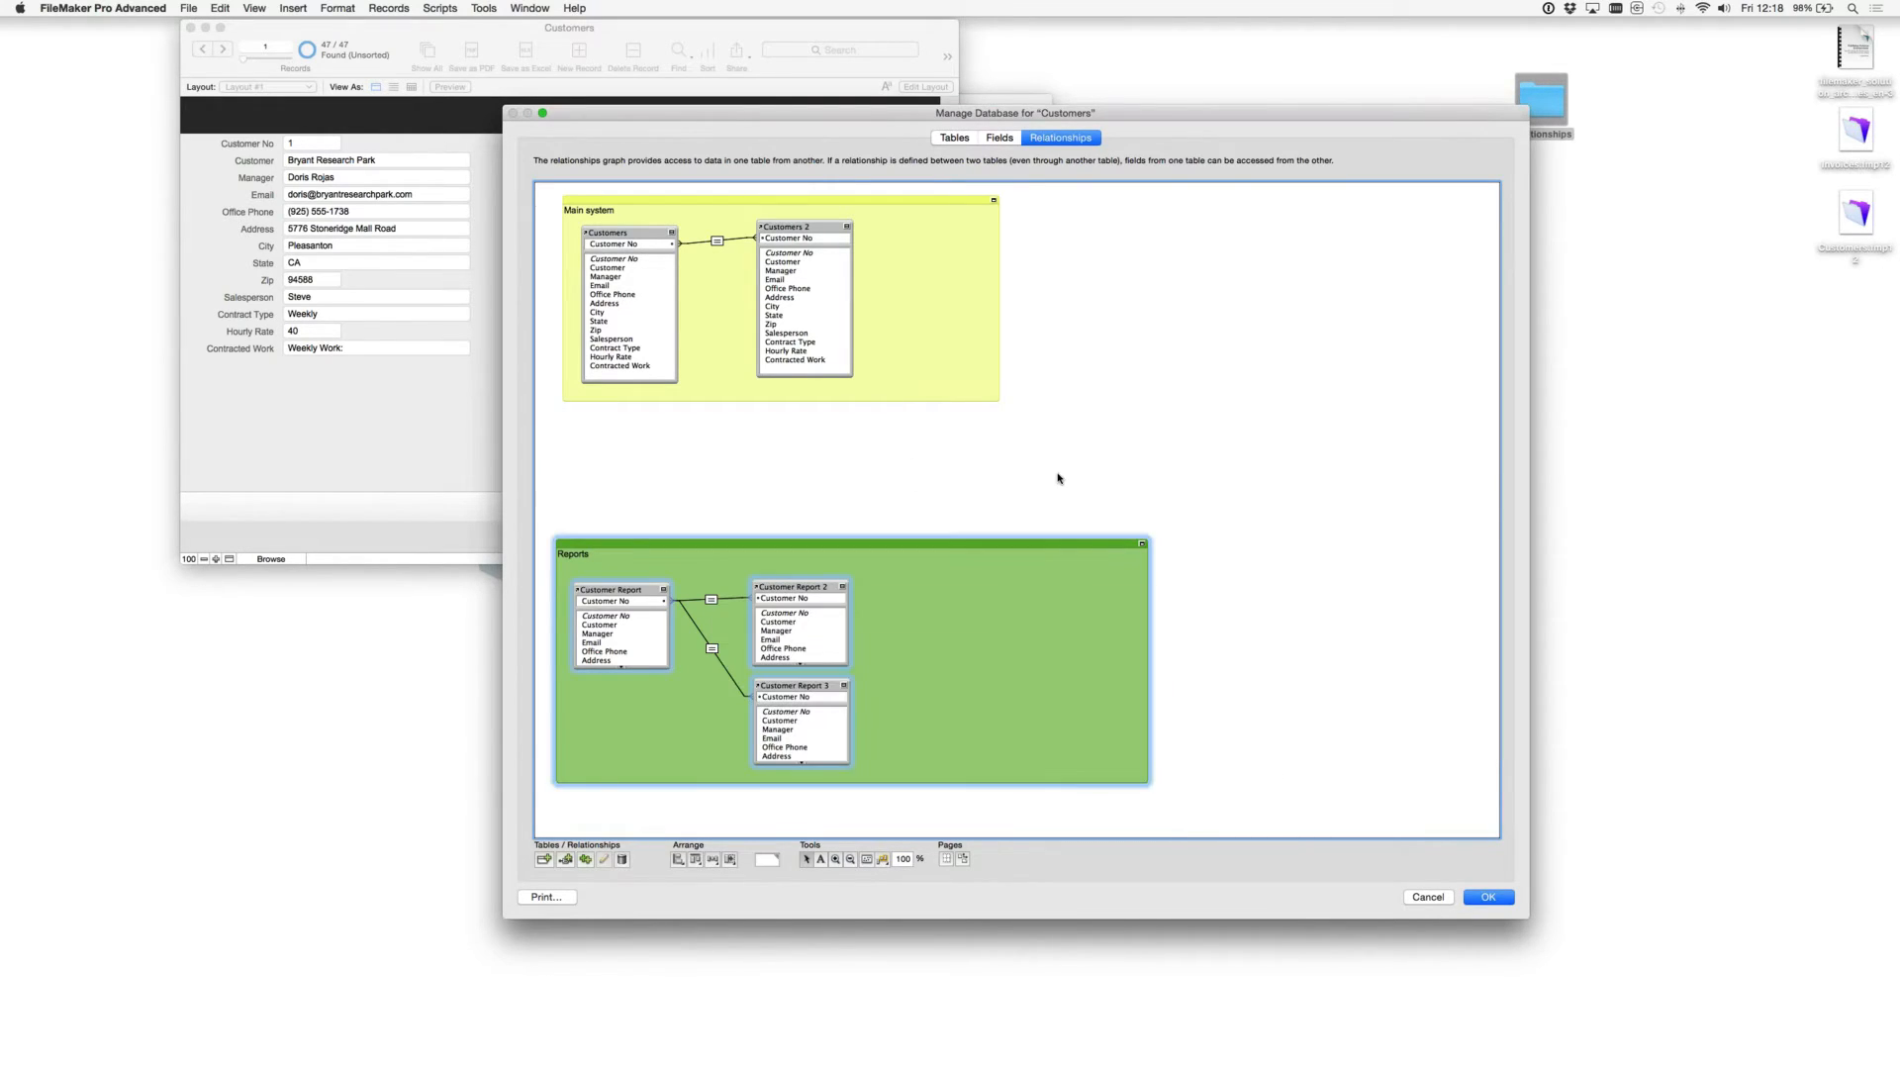
pyautogui.press('Delete')
pyautogui.click(1094, 359)
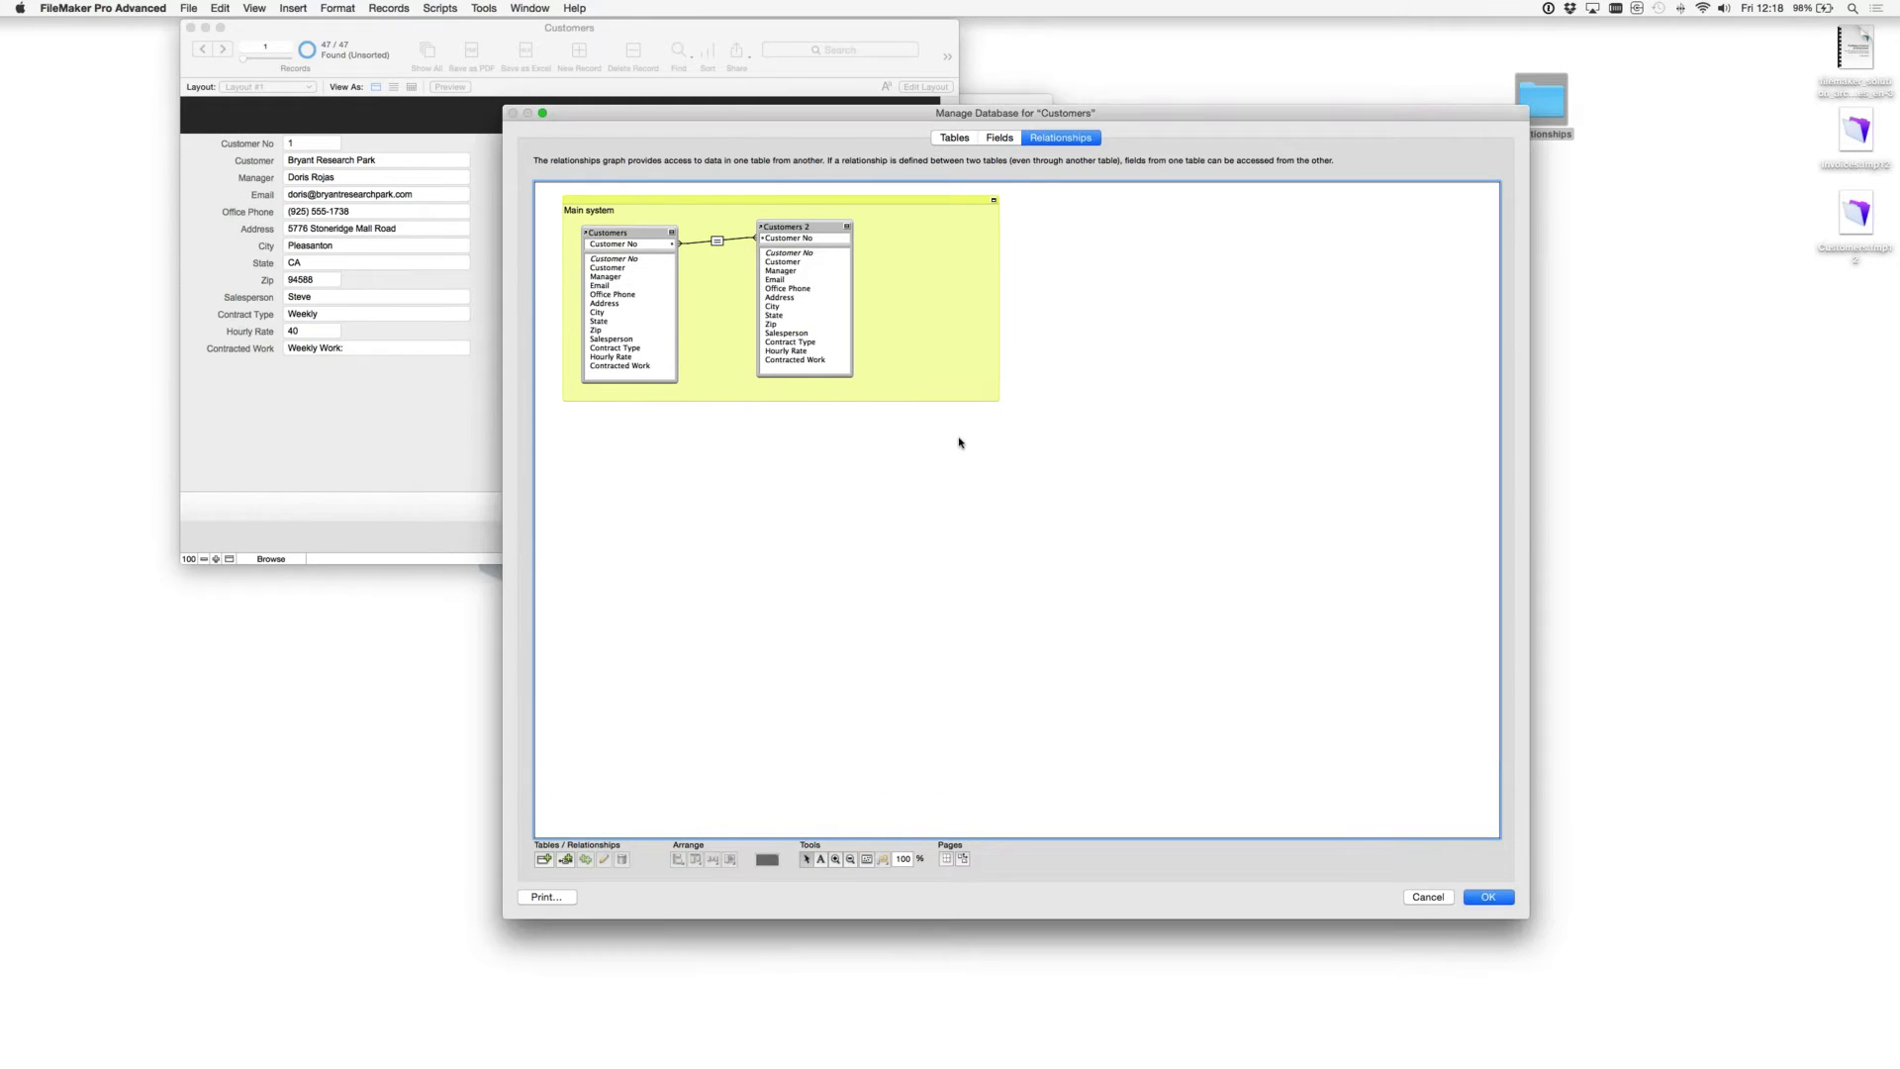
pyautogui.click(921, 197)
pyautogui.press('Delete')
pyautogui.click(836, 318)
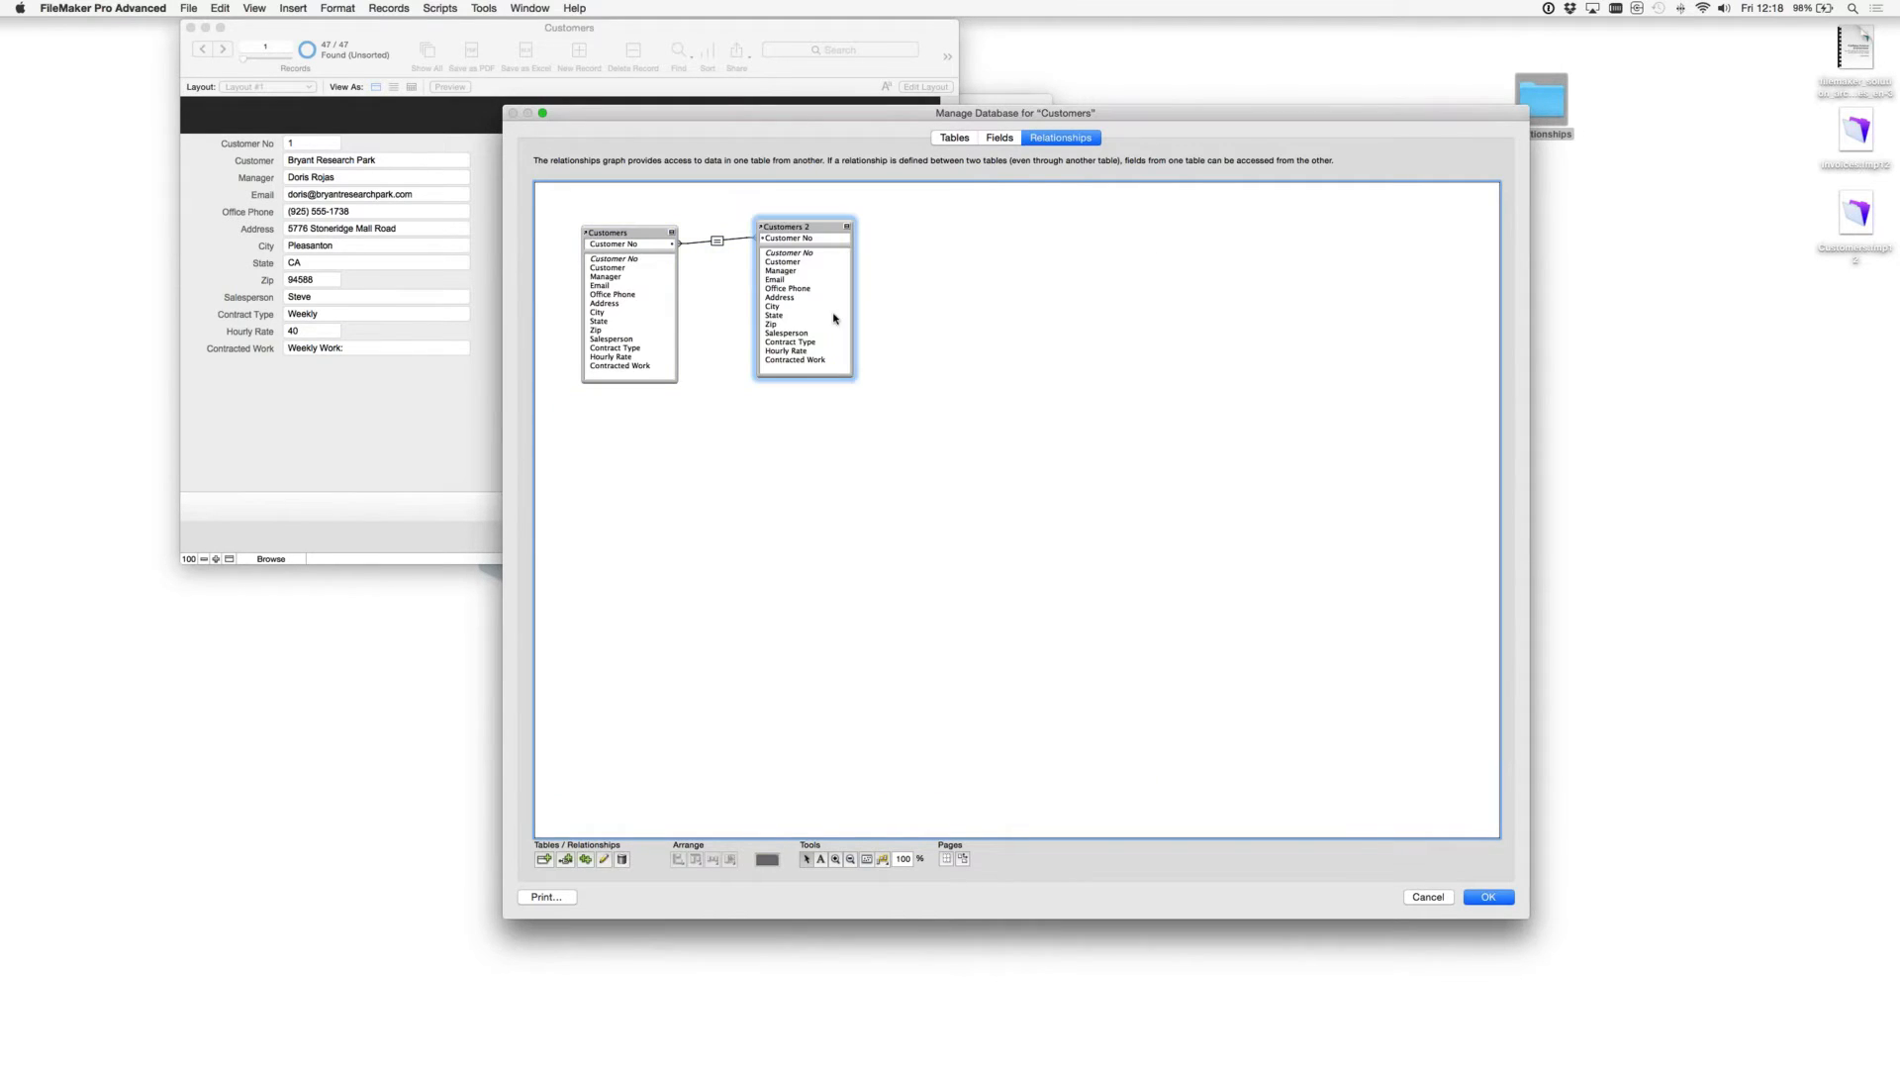
pyautogui.press('Delete')
pyautogui.press('Return')
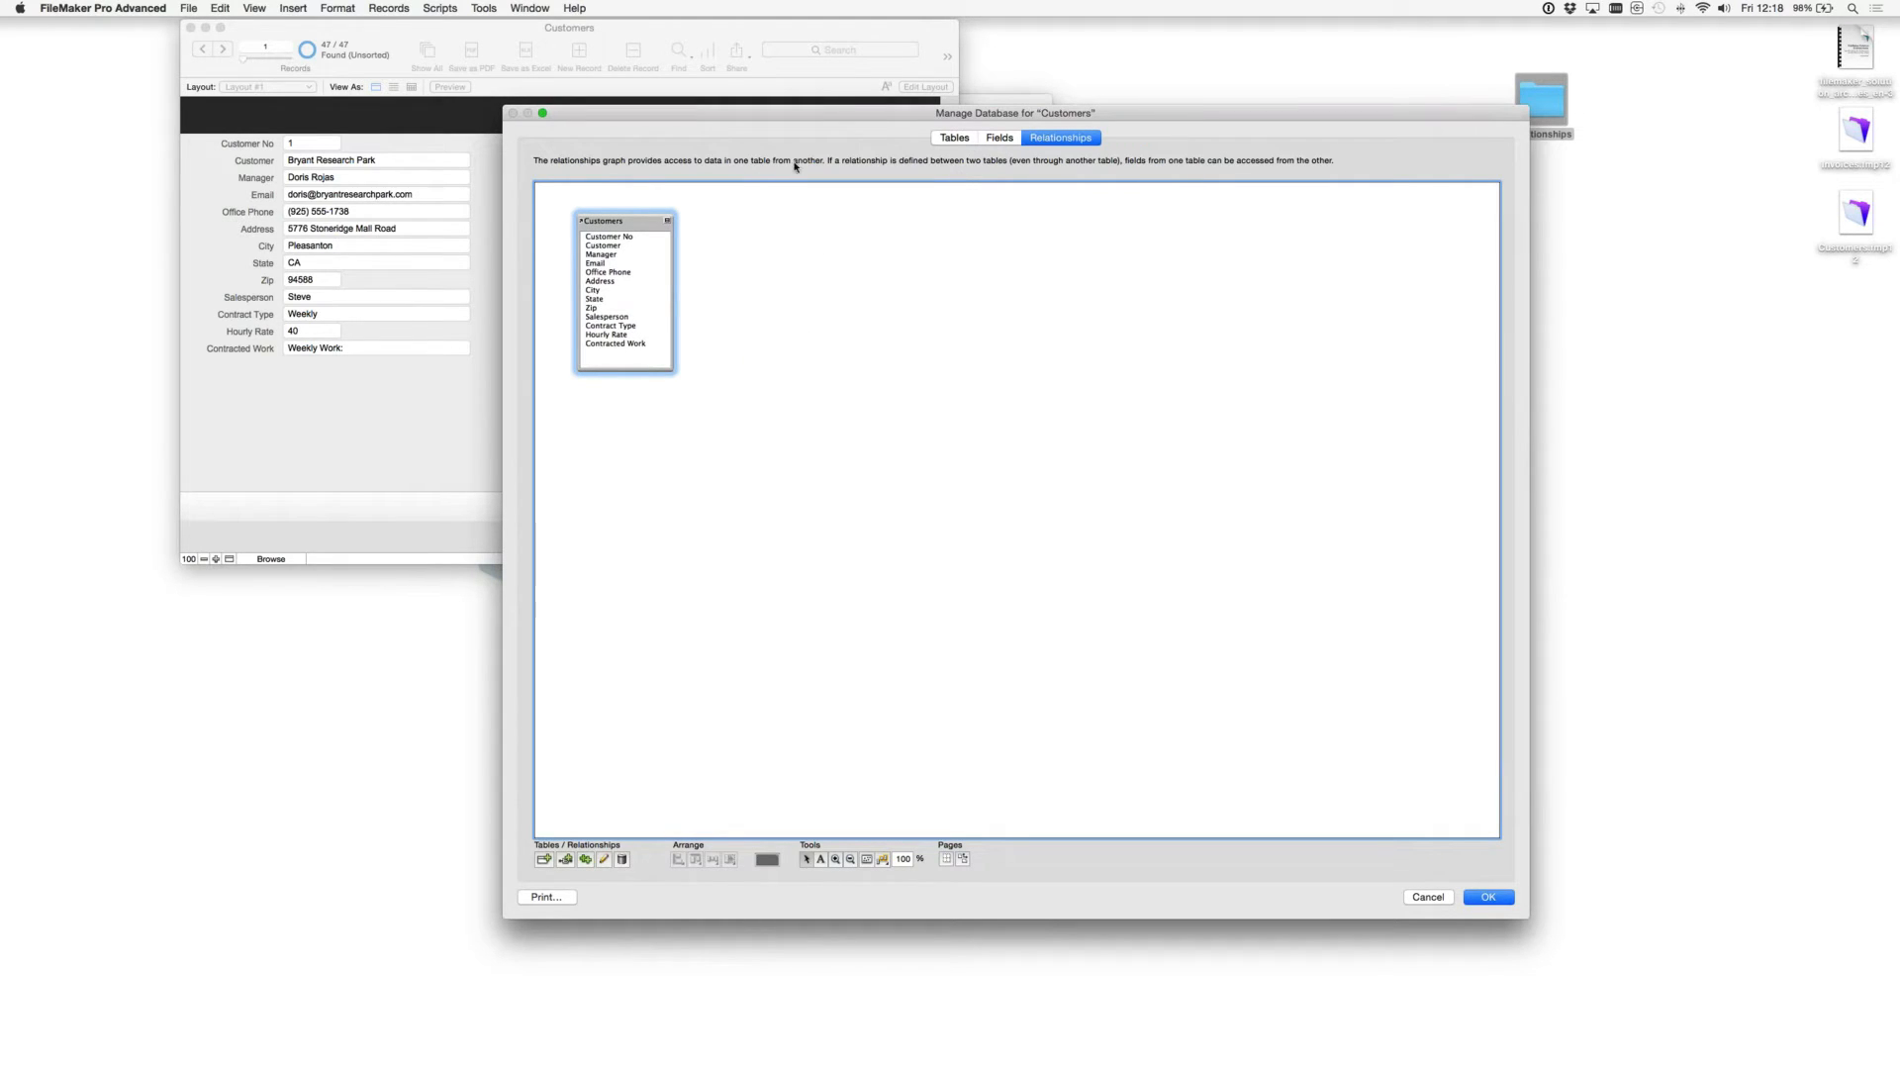
# - Review the list of tables in the file and save the database definition changes
pyautogui.click(940, 139)
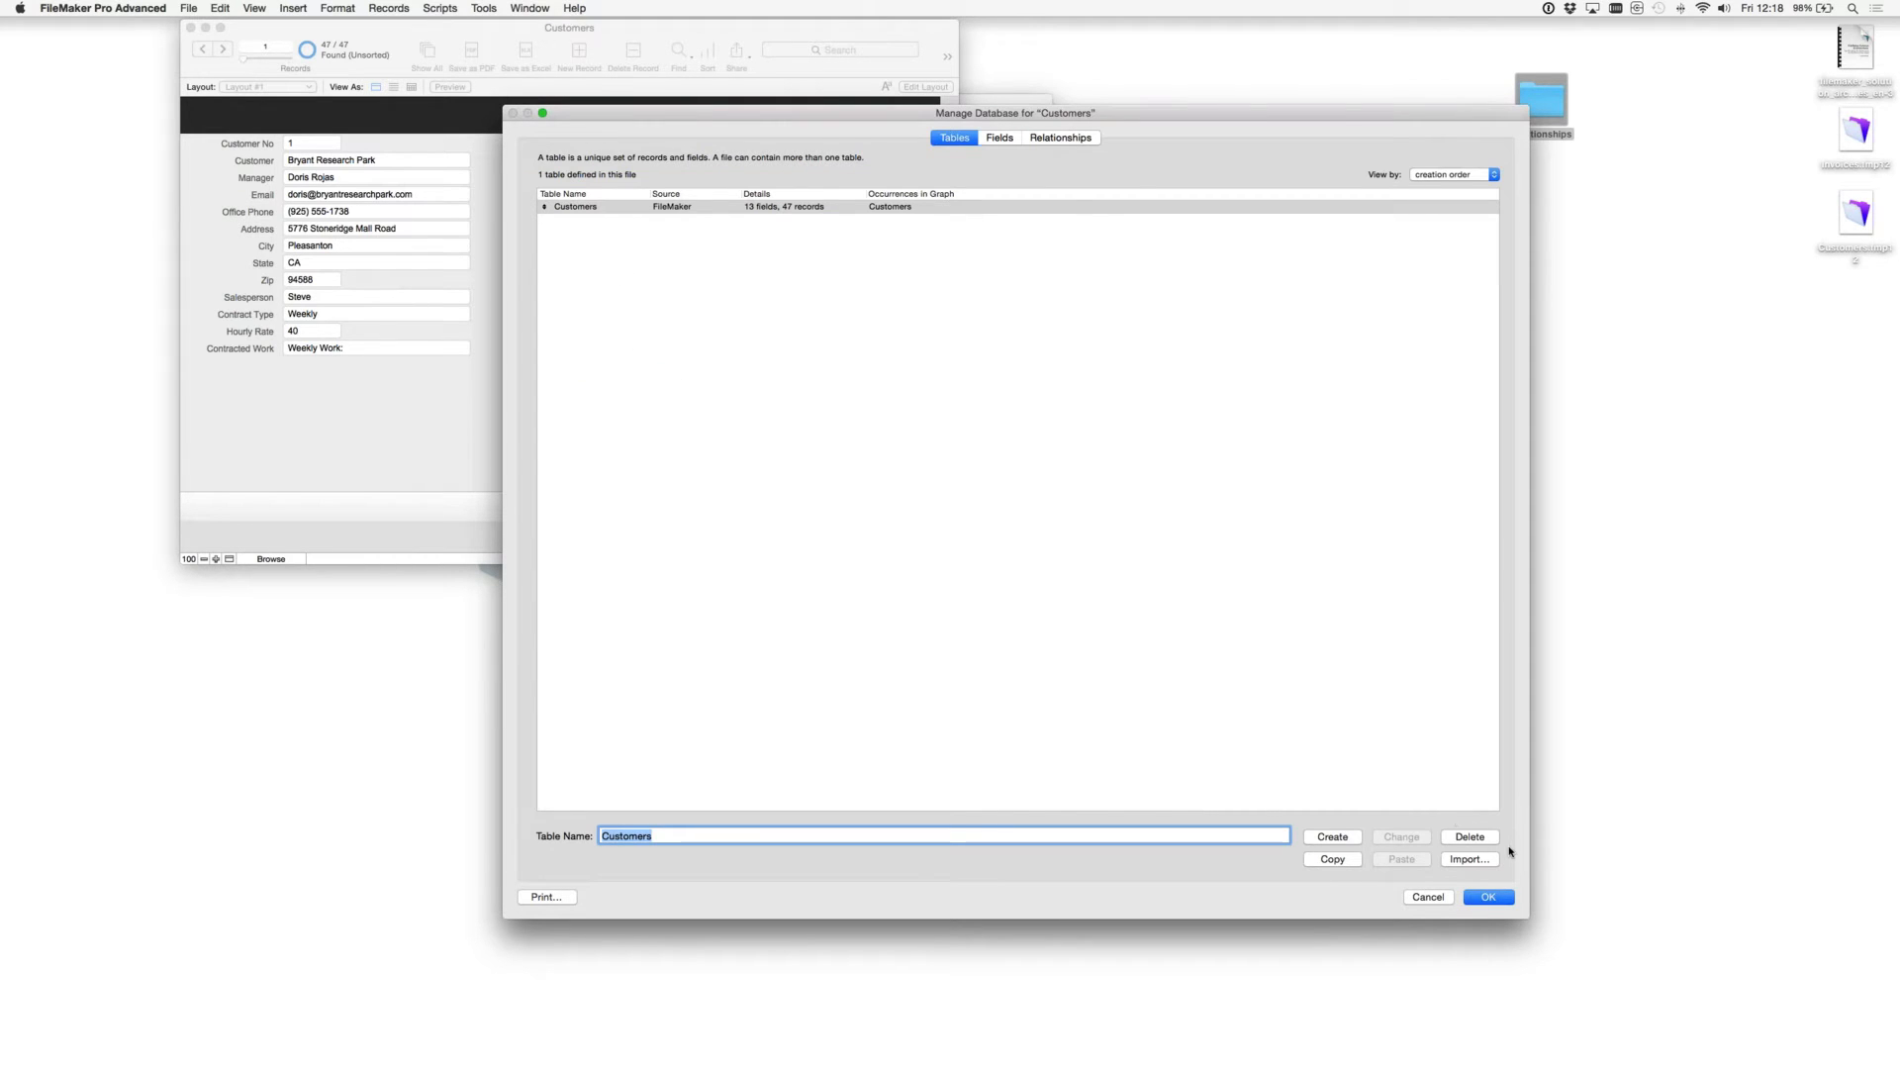
pyautogui.click(1488, 898)
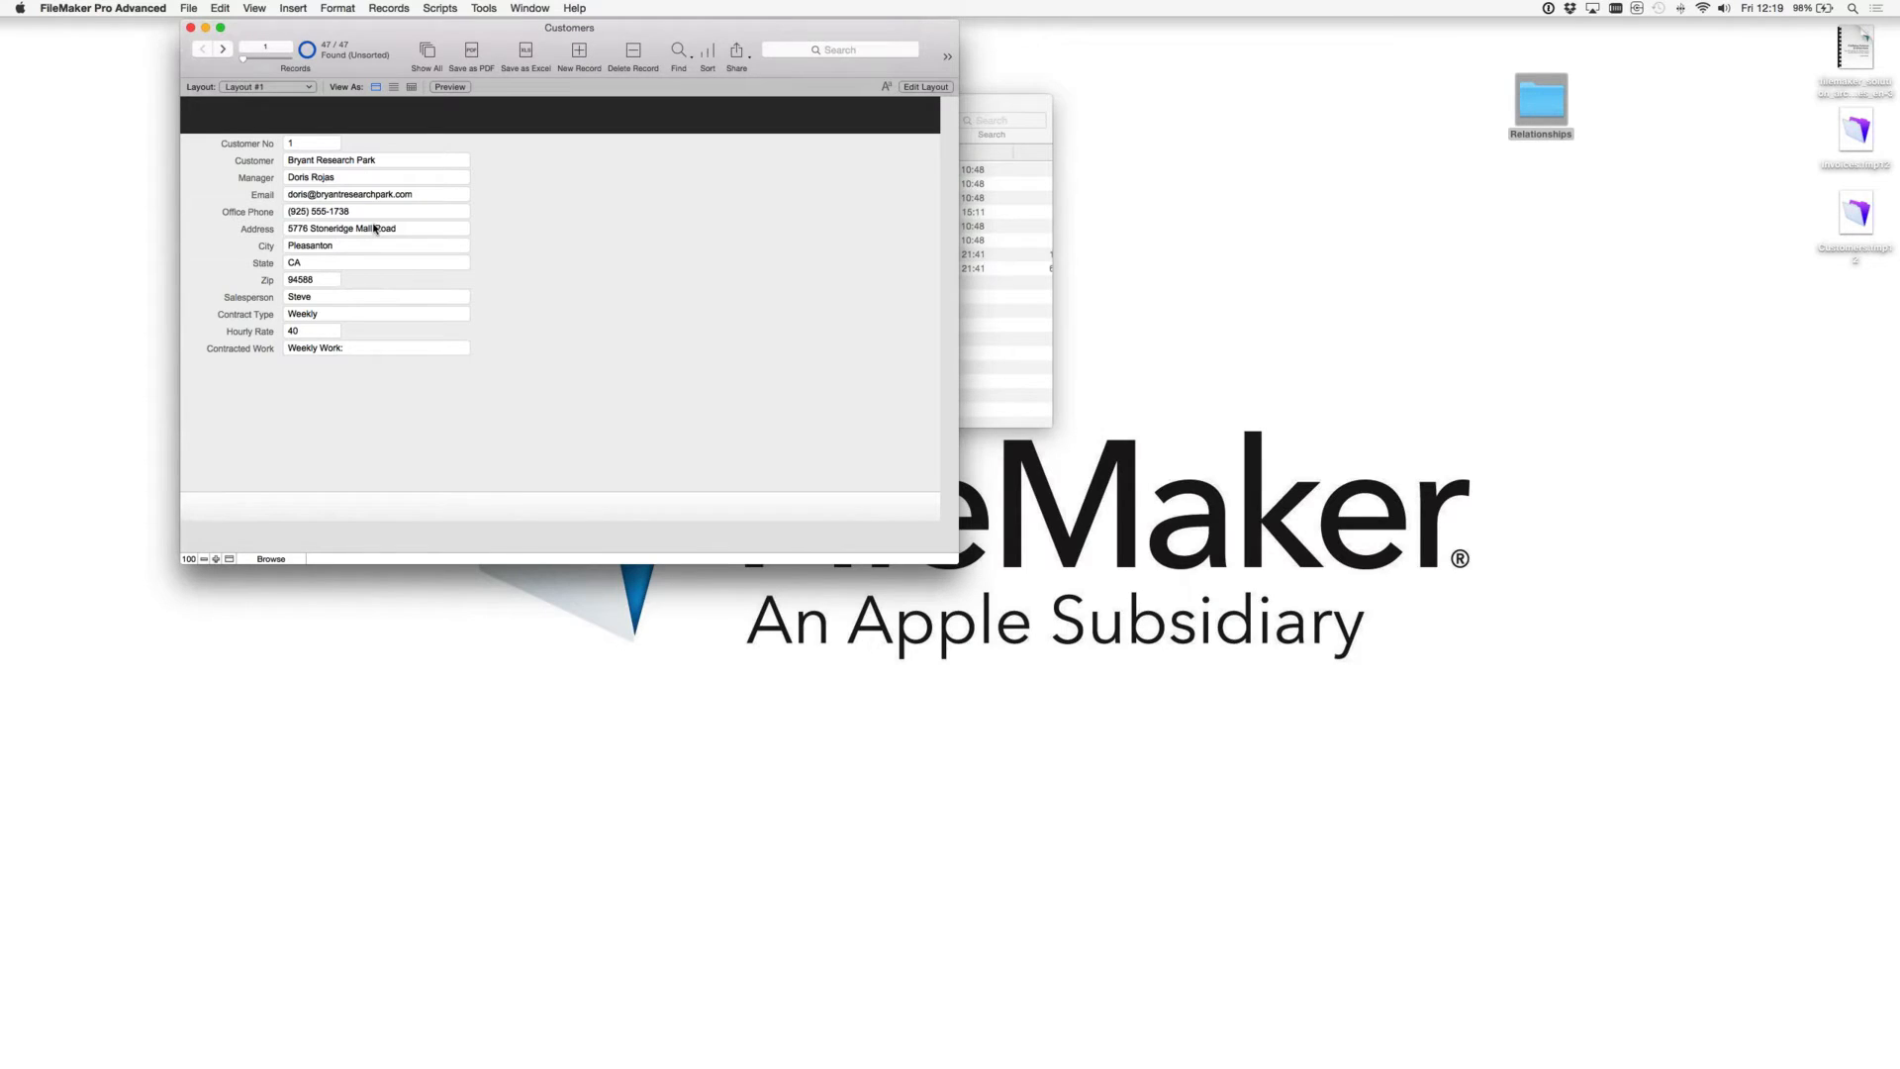
# - Start importing records from Work Orders.xlsx in the Spreadsheets folder of Coastal Designs and browse its source records in the field mapping
pyautogui.click(188, 8)
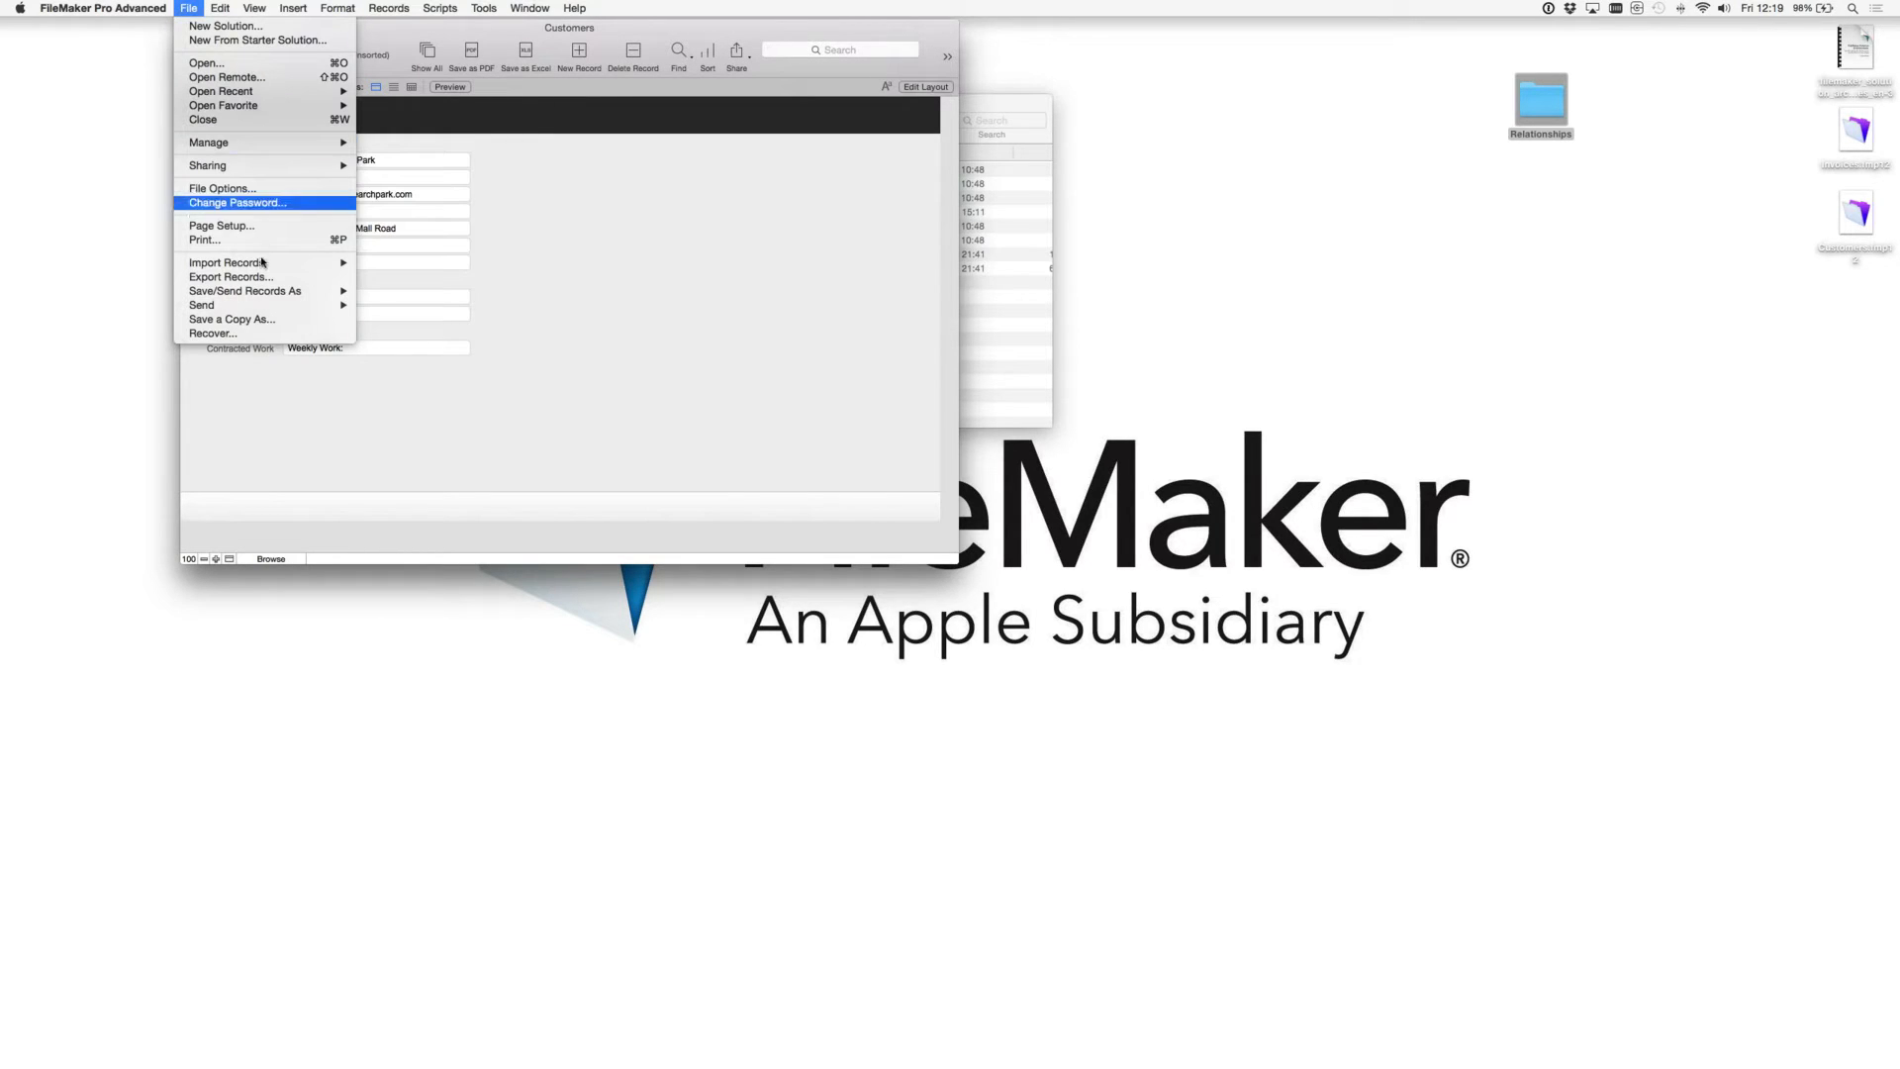
pyautogui.moveTo(263, 262)
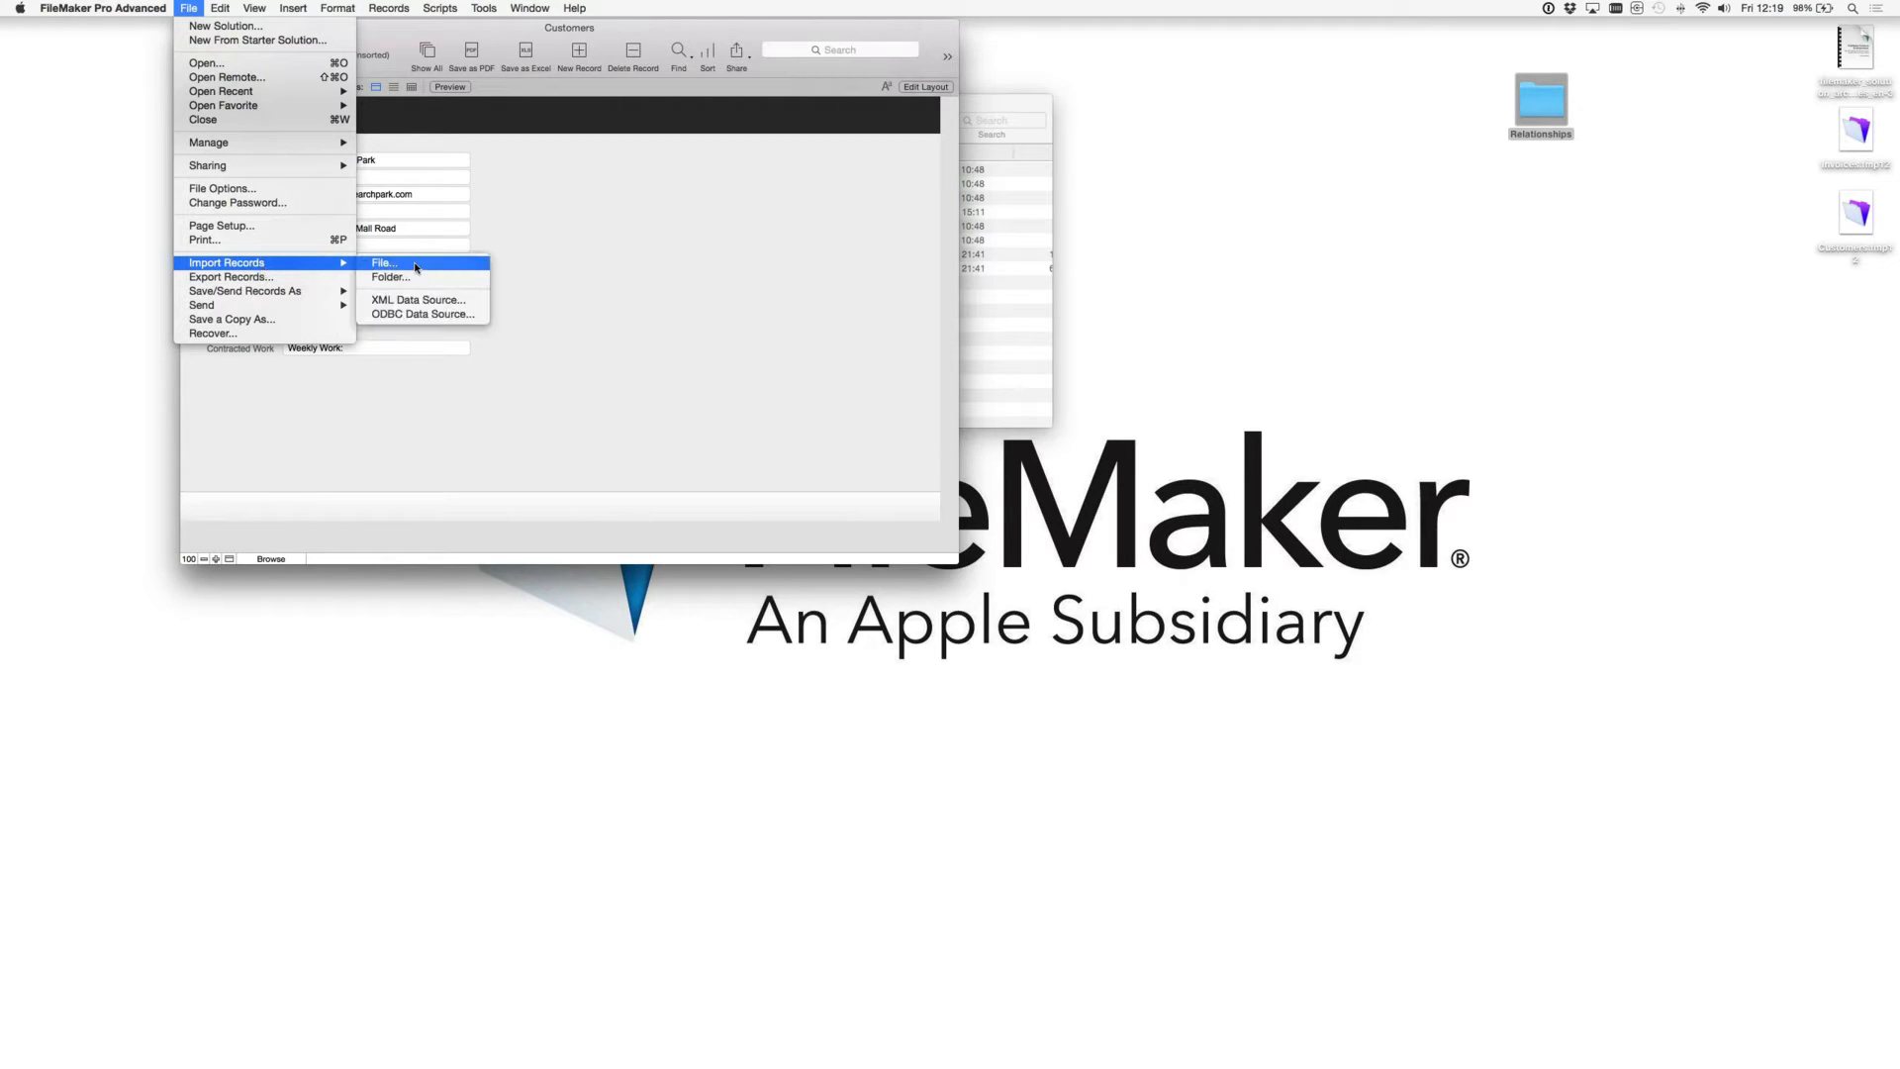
pyautogui.click(416, 267)
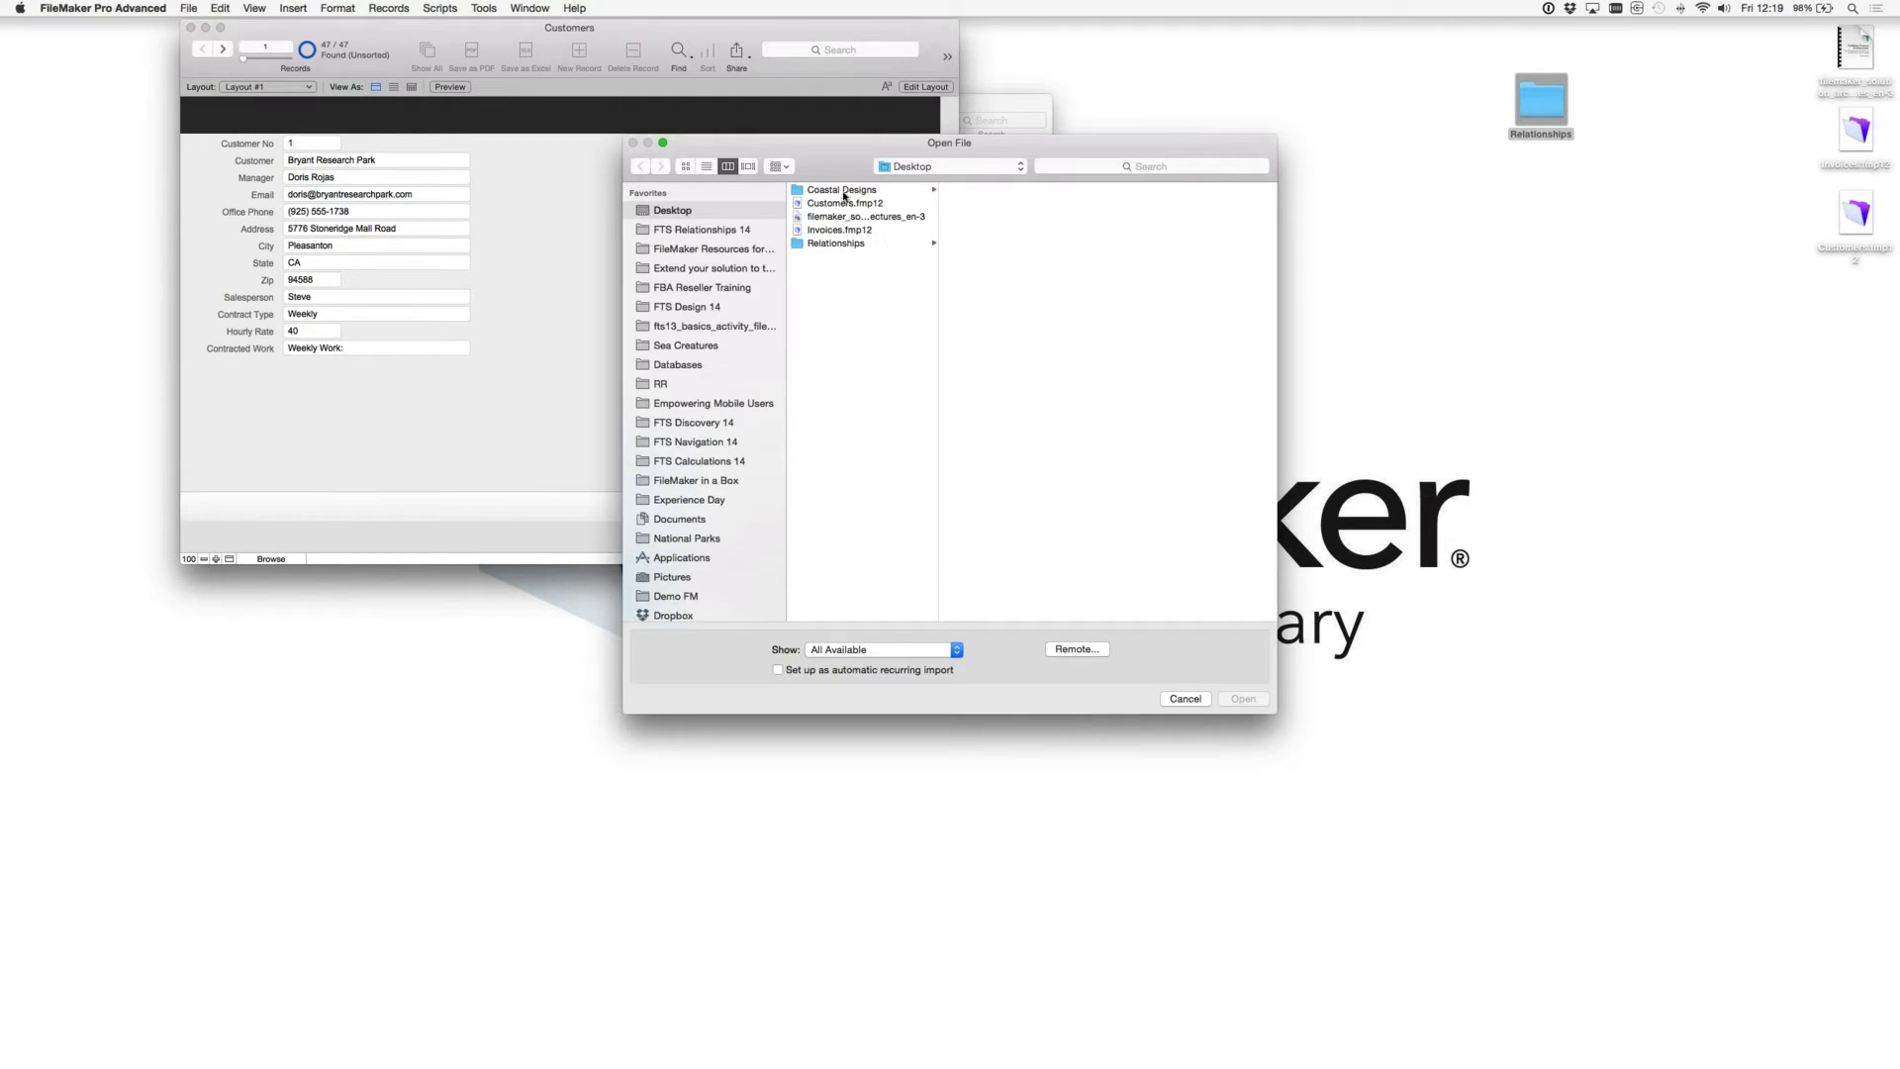
pyautogui.click(913, 193)
pyautogui.click(985, 244)
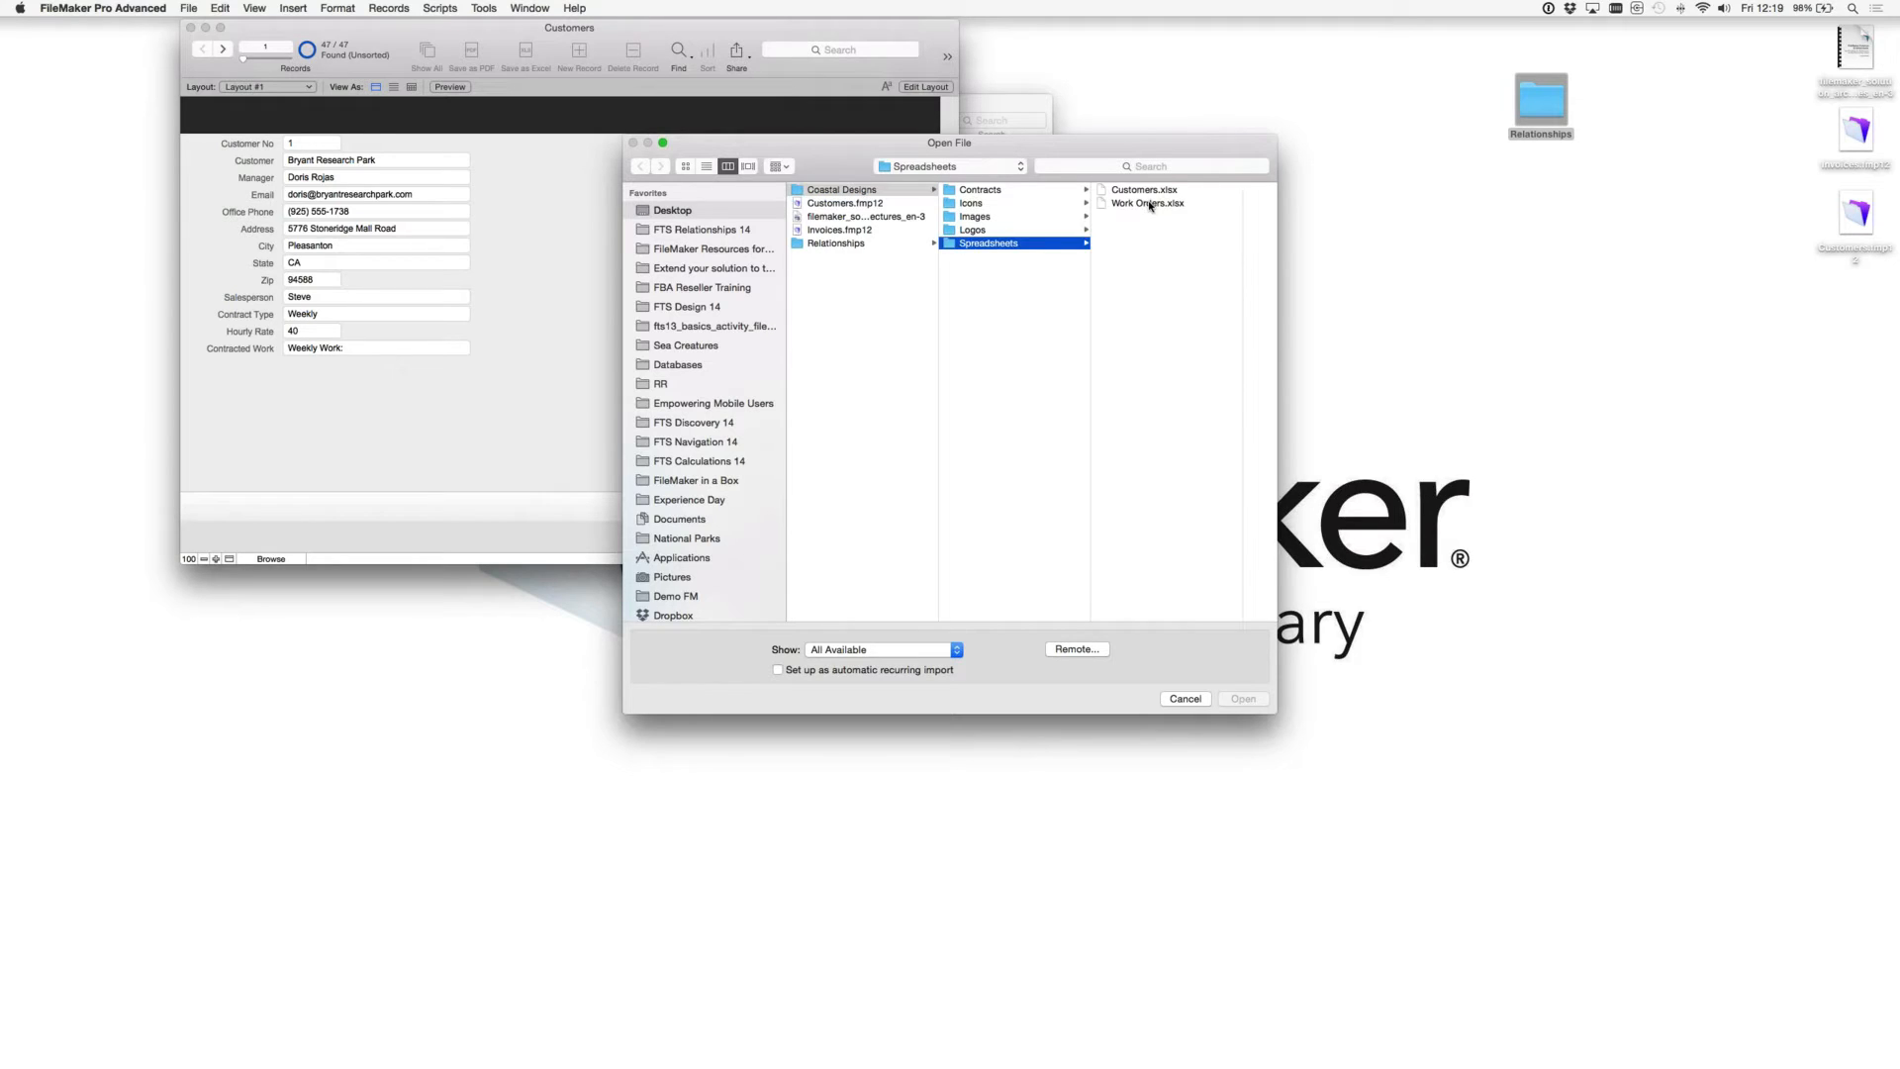
pyautogui.click(1138, 203)
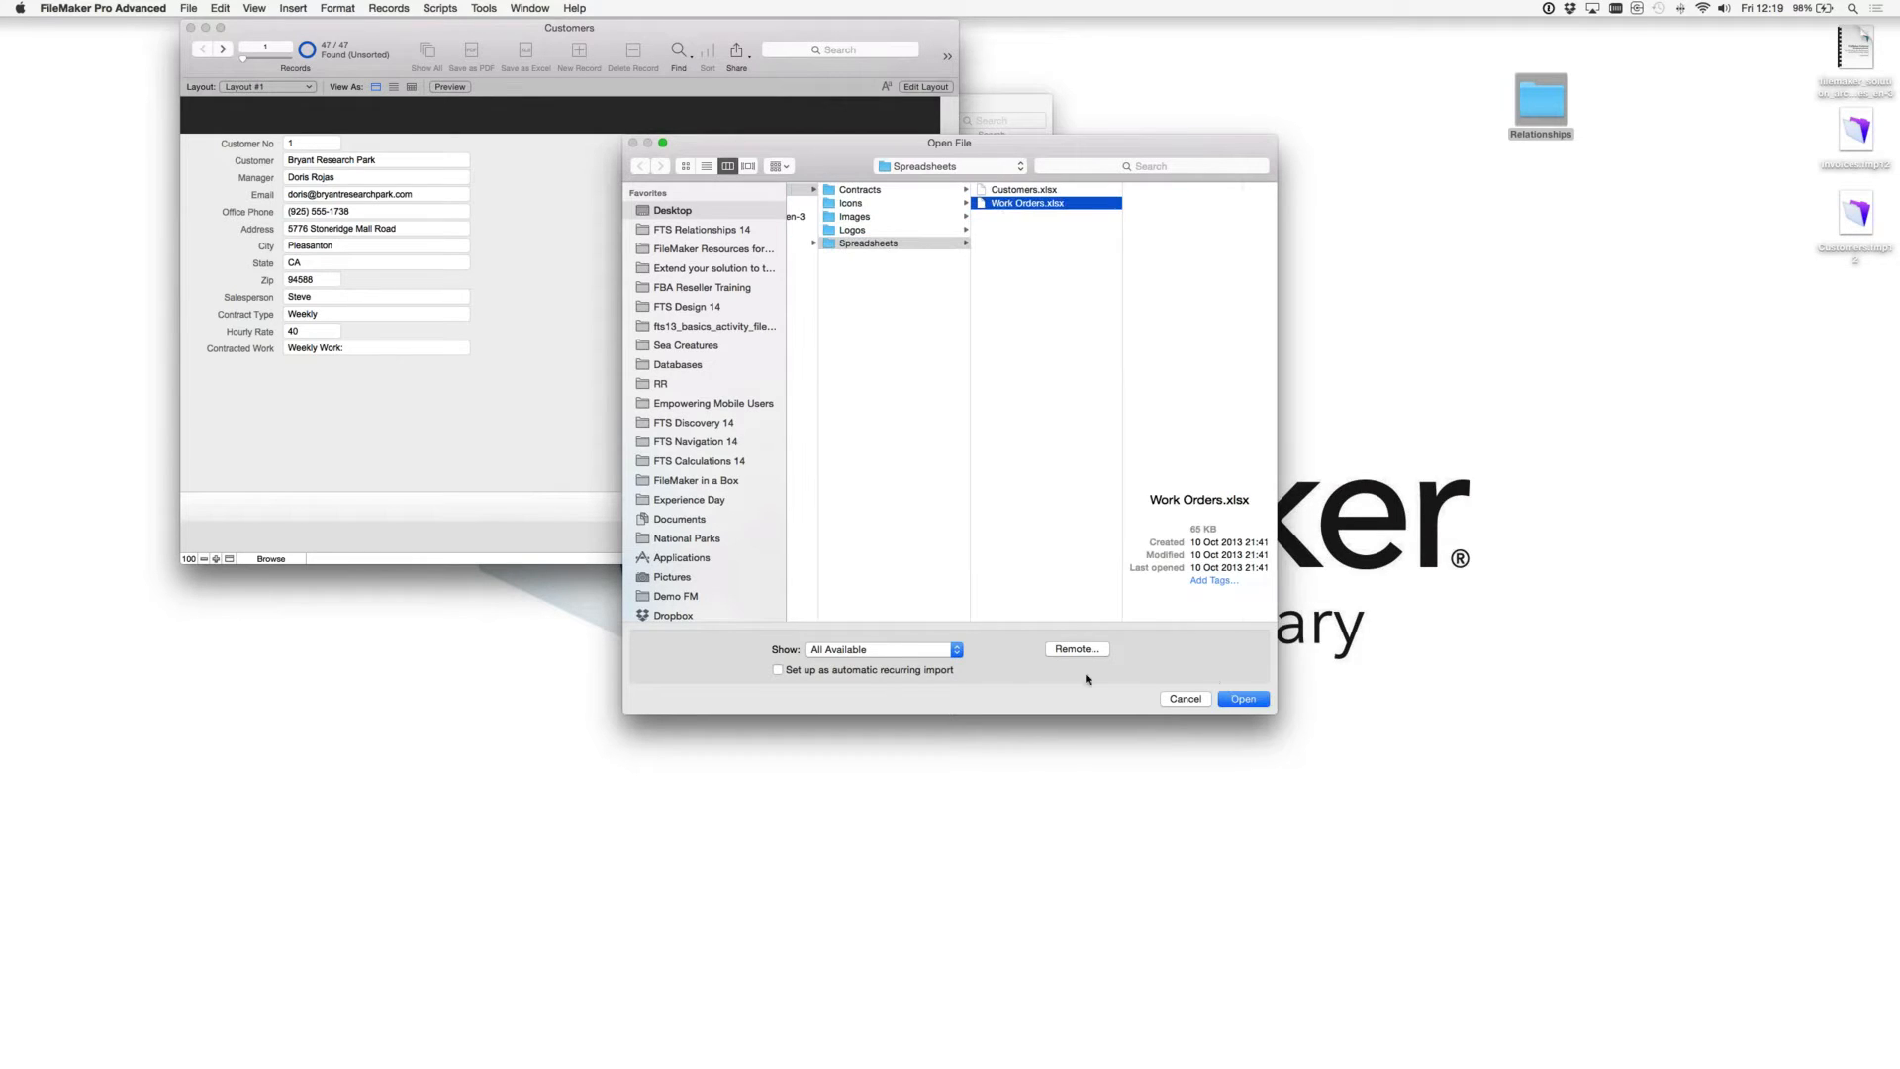
pyautogui.click(1243, 699)
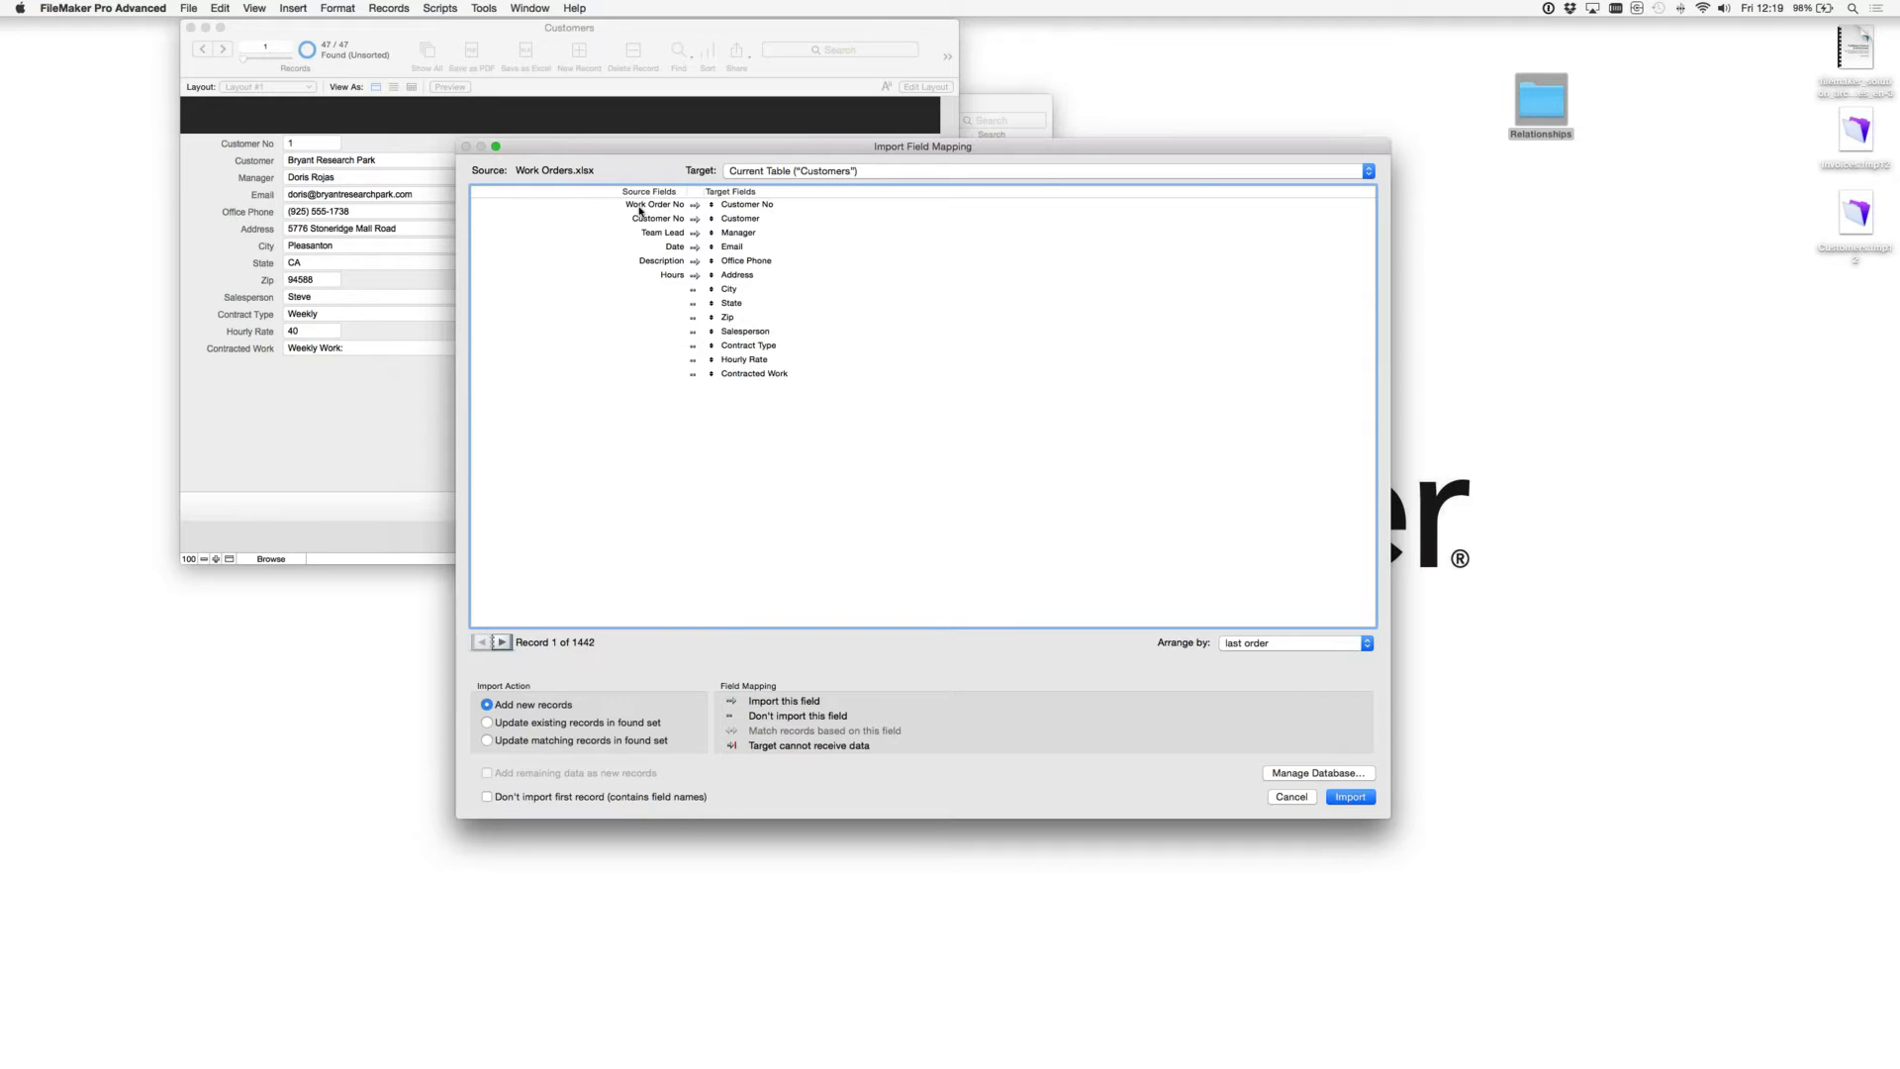
pyautogui.click(503, 648)
pyautogui.click(503, 647)
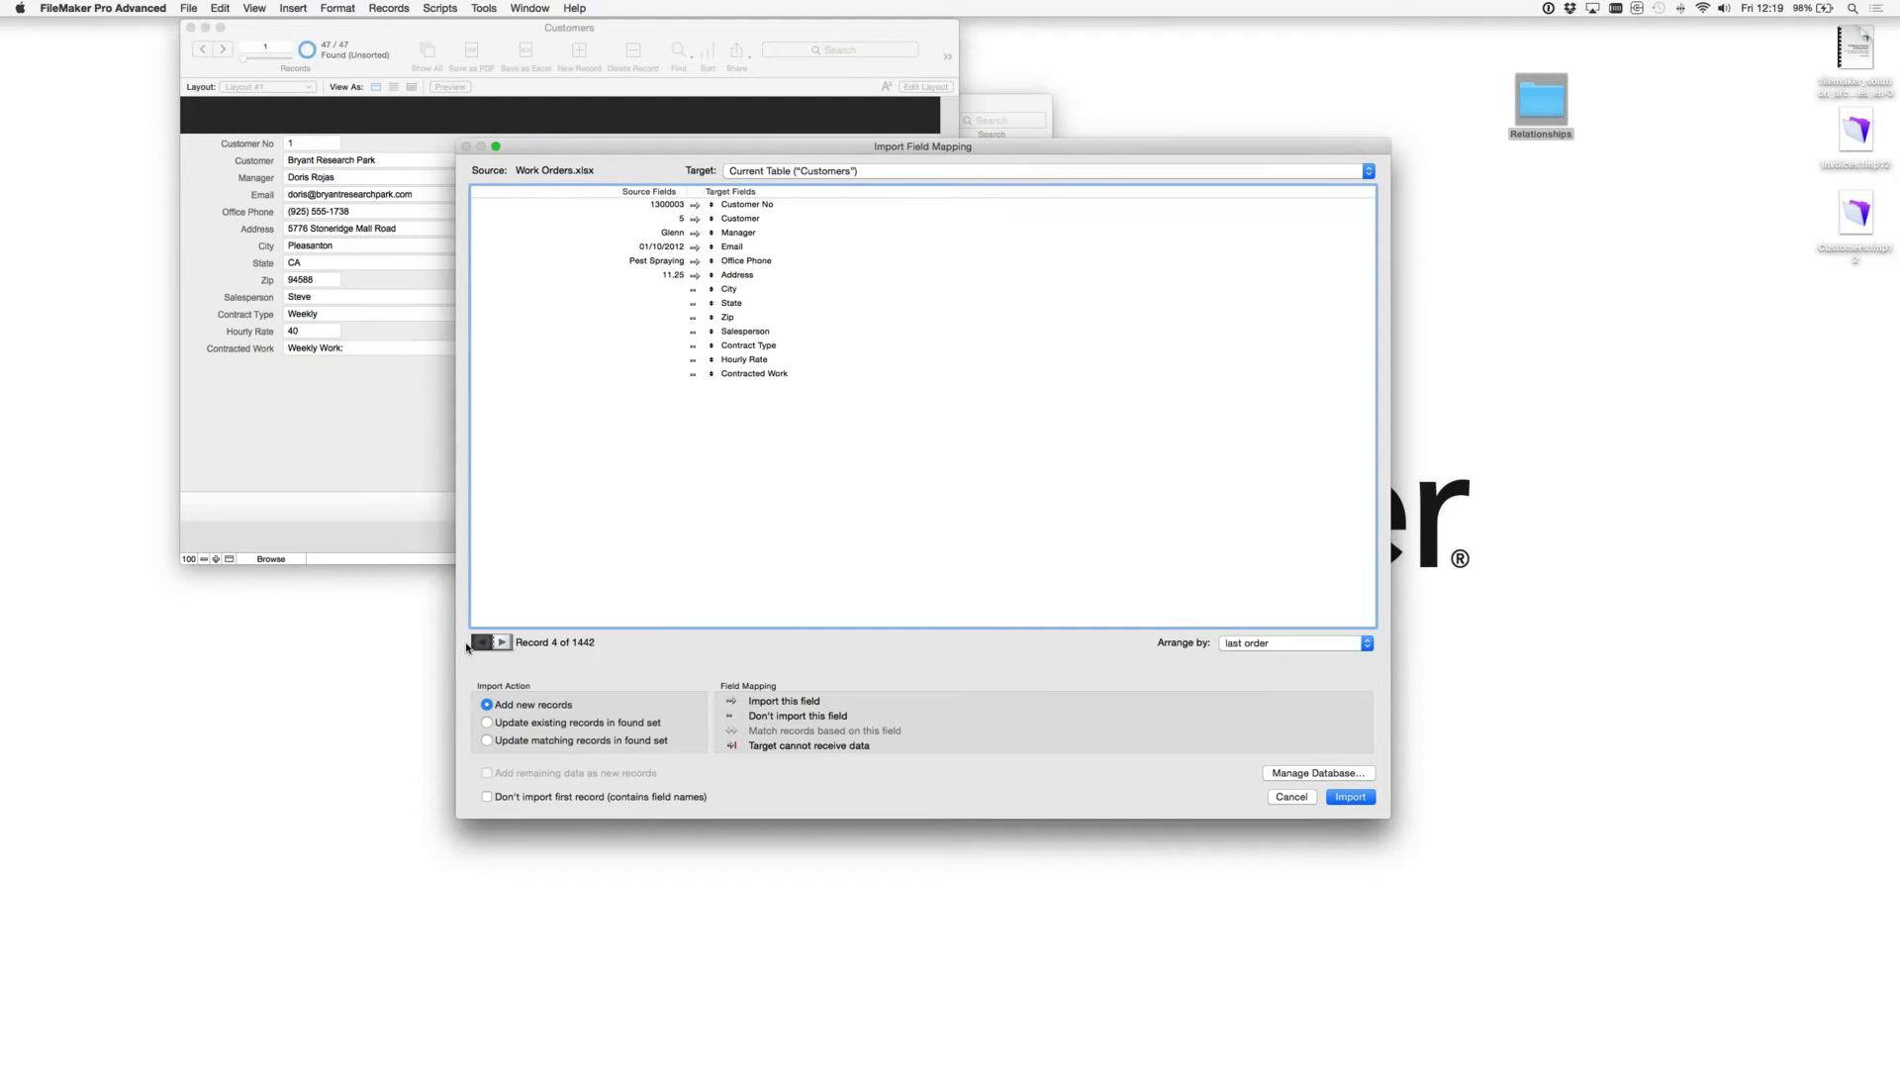
# - Import the Work Orders.xlsx records into a new Work Orders table, using the first record as field names
pyautogui.click(481, 645)
pyautogui.click(482, 645)
pyautogui.click(502, 645)
pyautogui.click(482, 645)
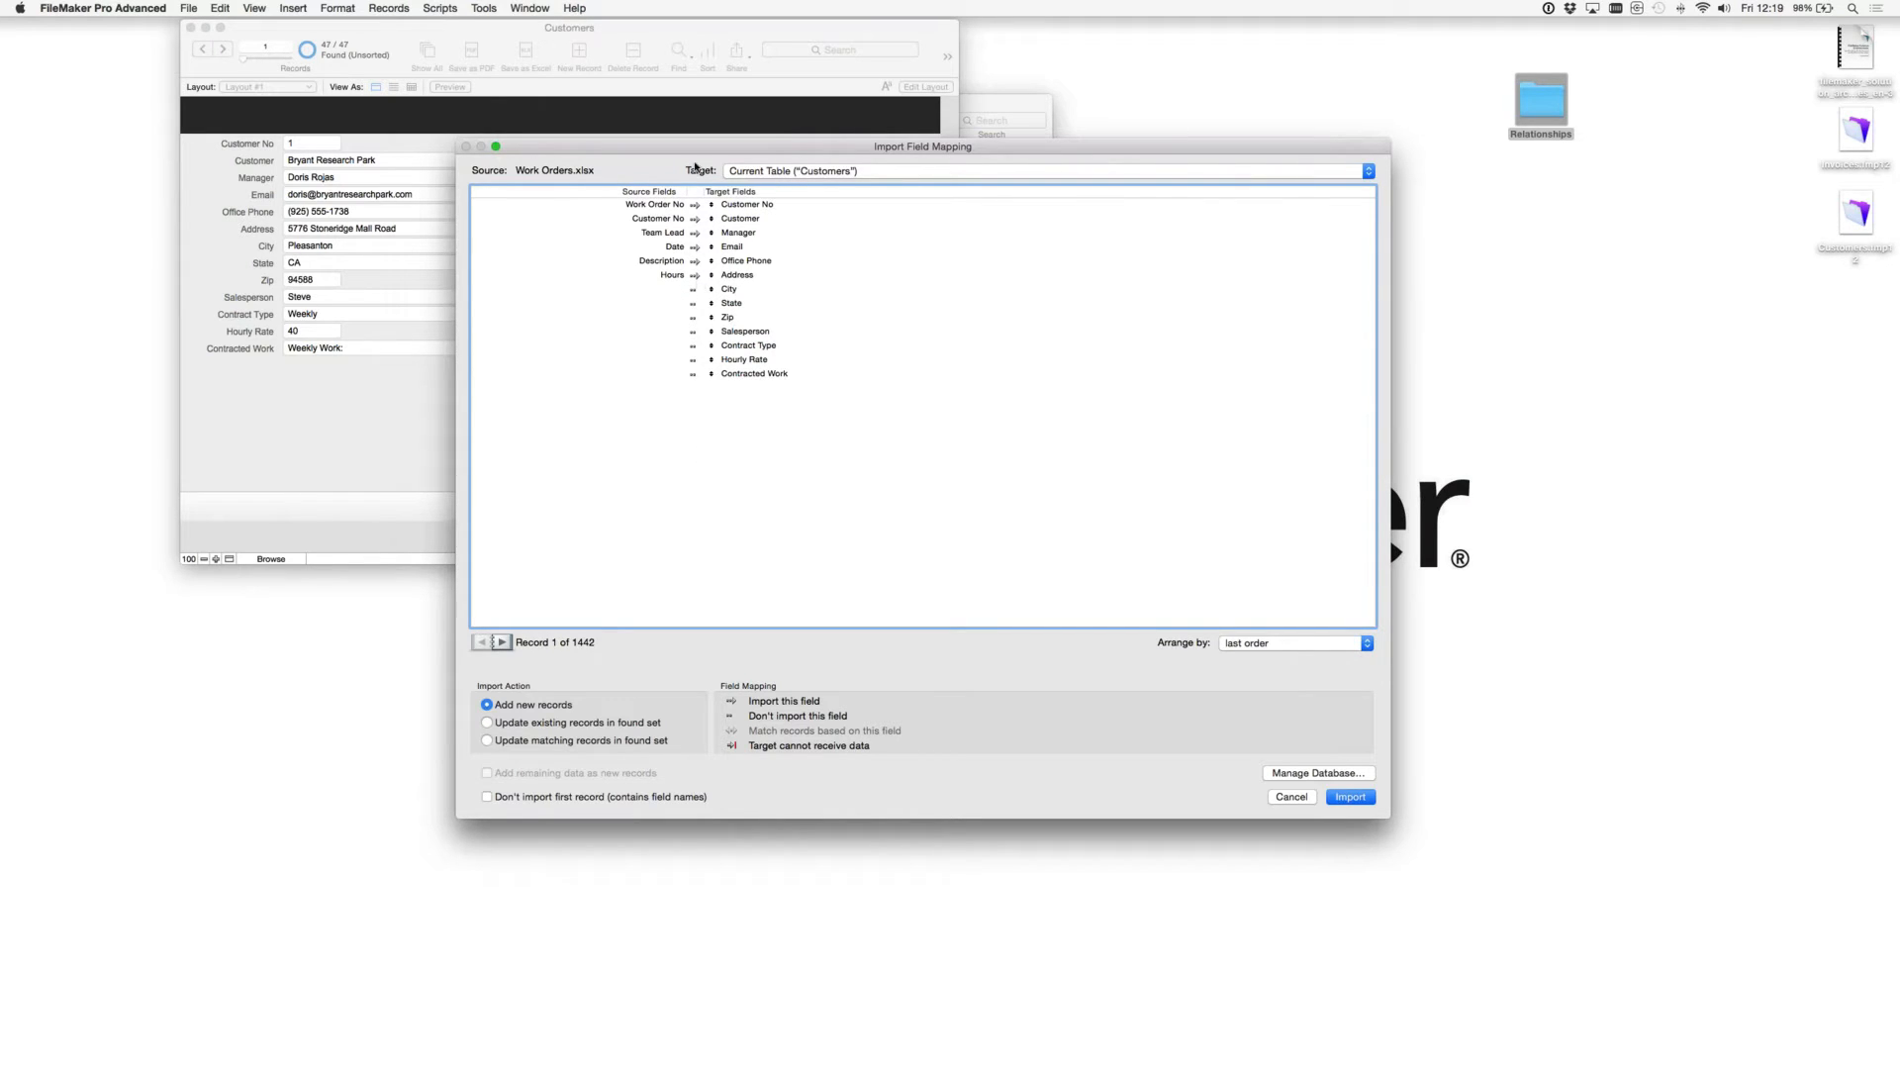
pyautogui.click(798, 172)
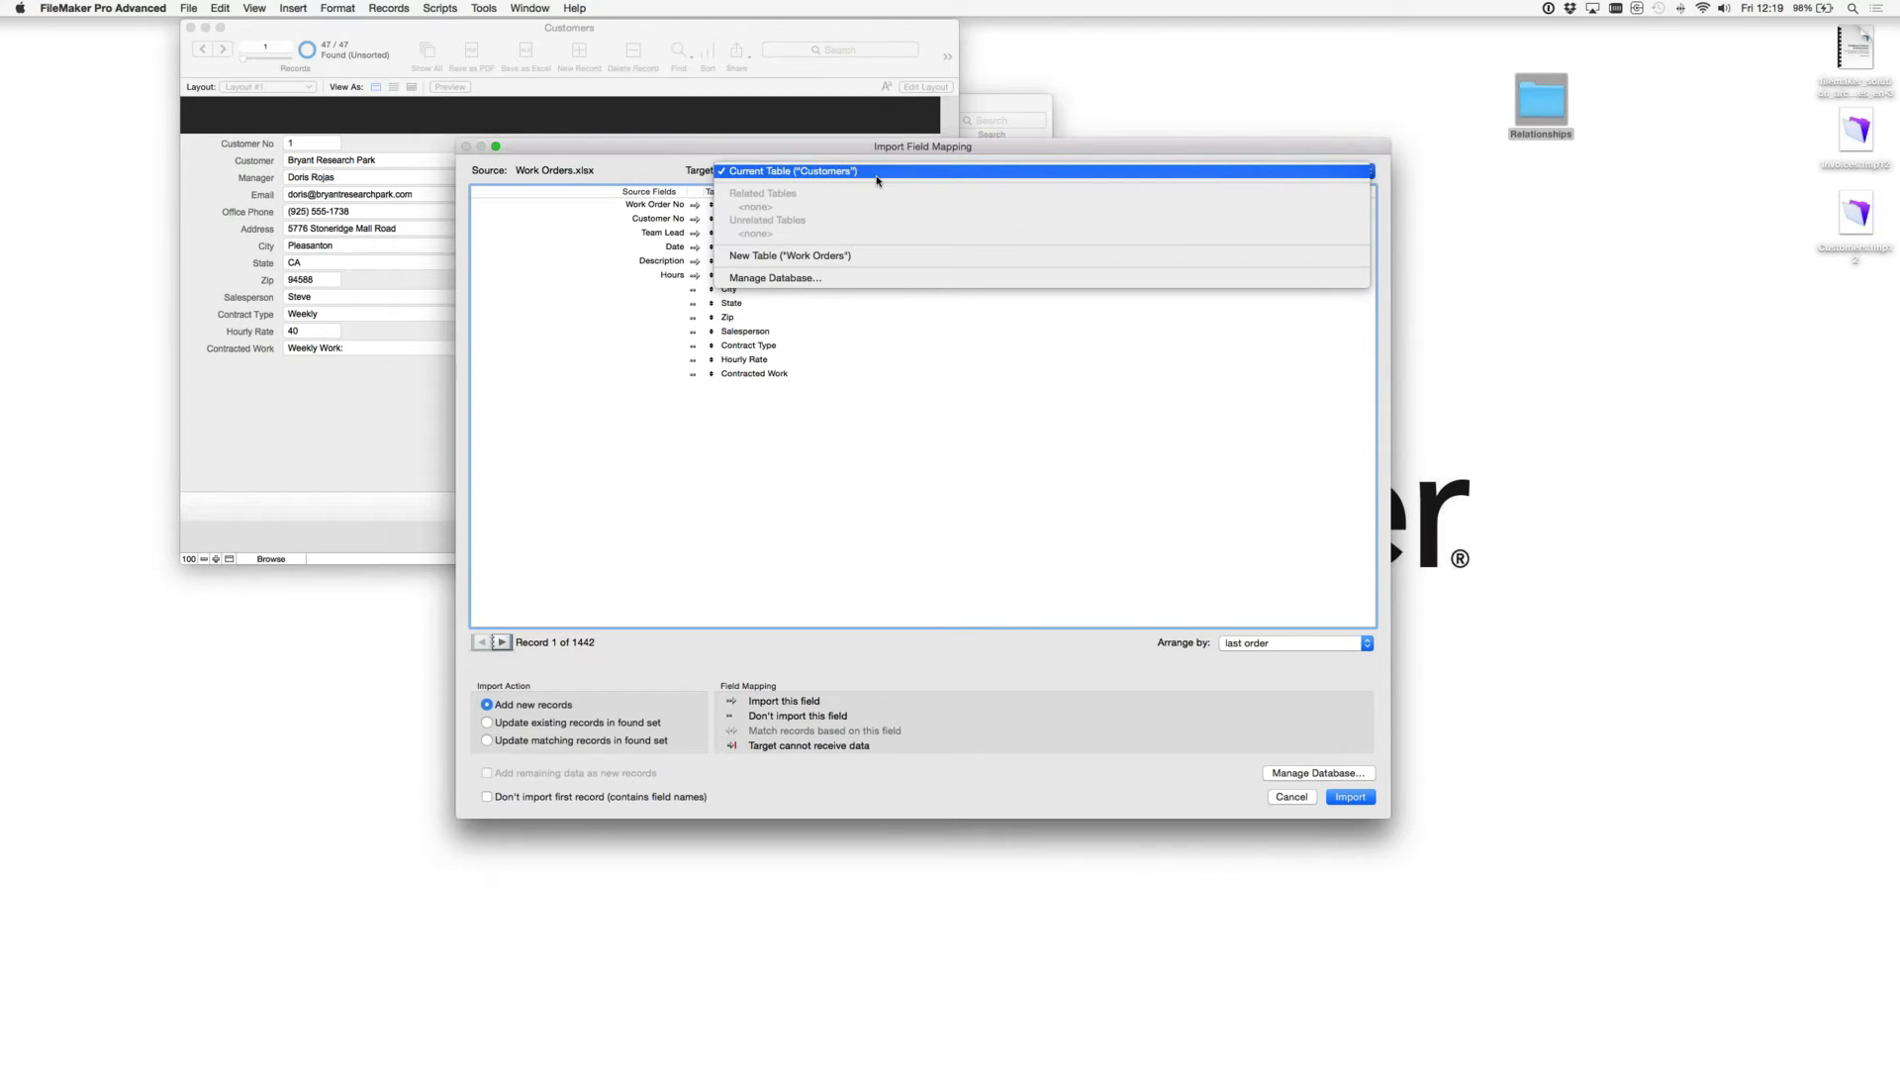
pyautogui.click(879, 256)
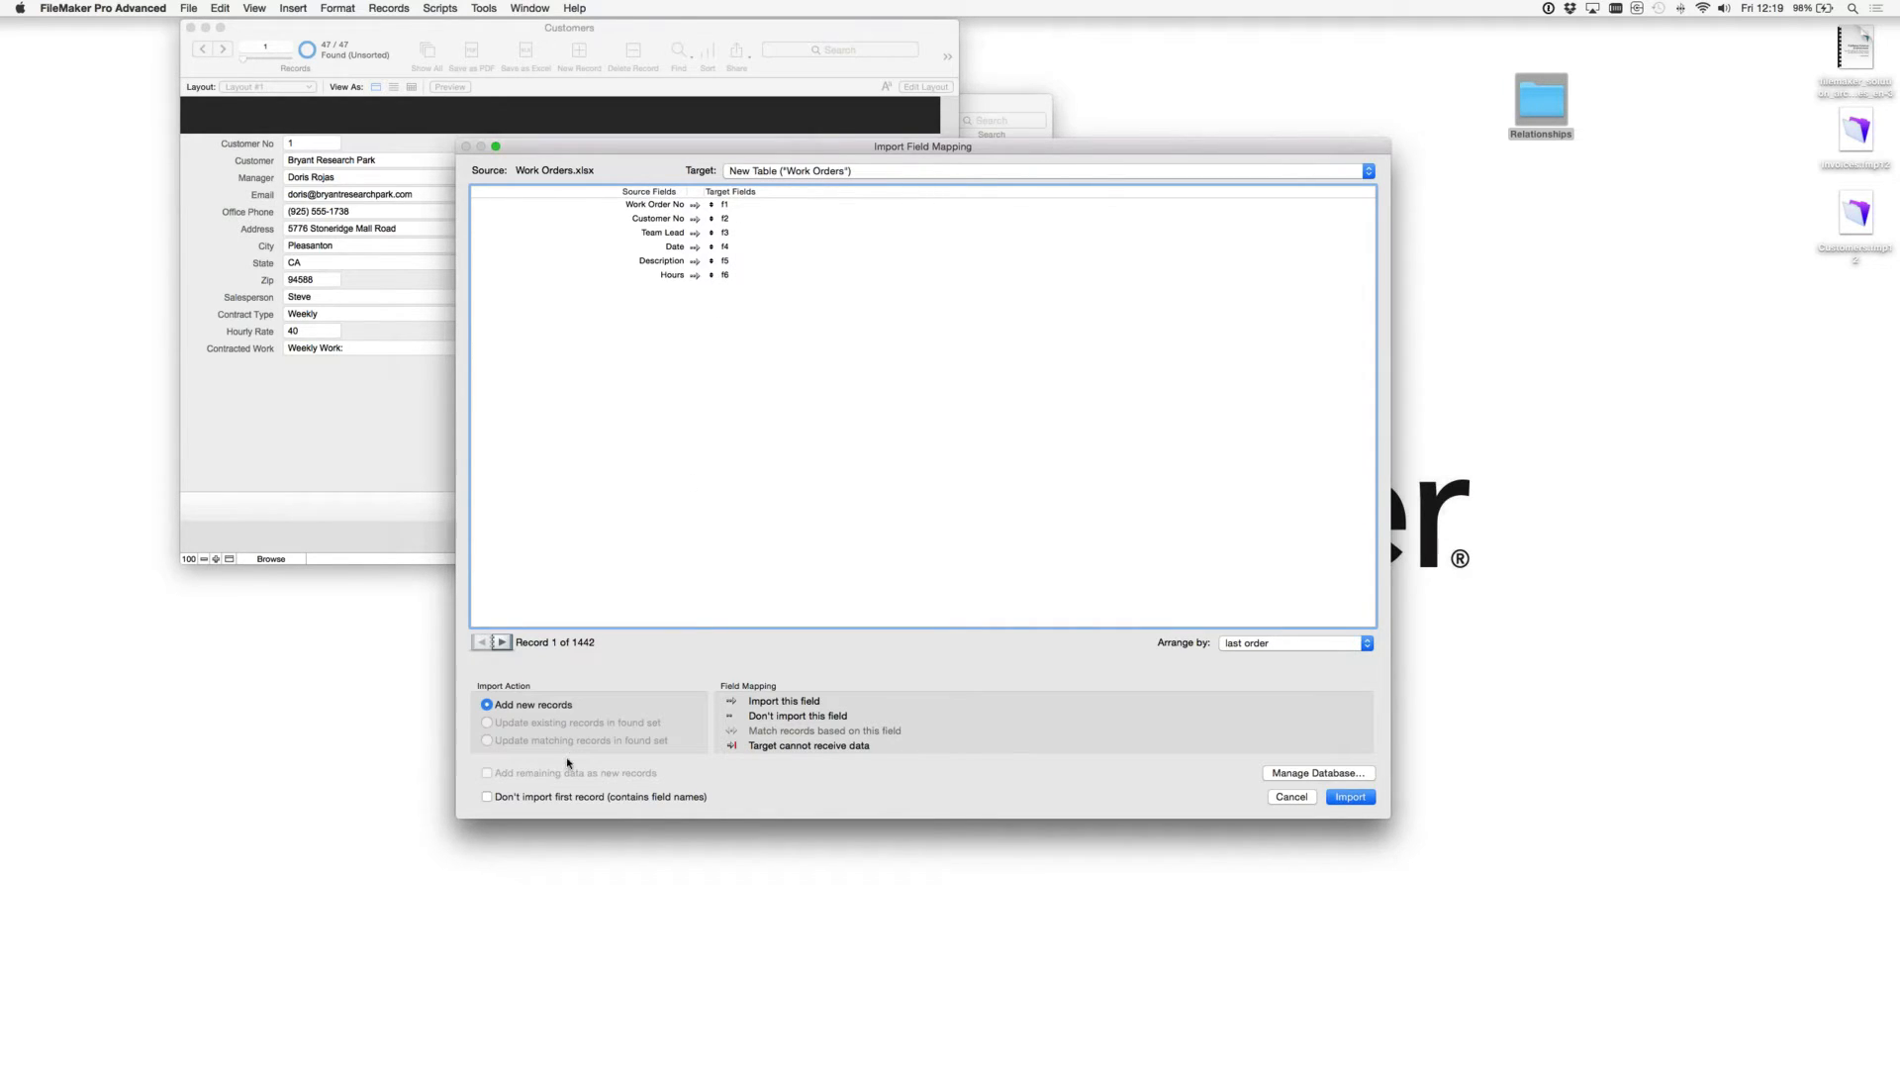
pyautogui.click(497, 800)
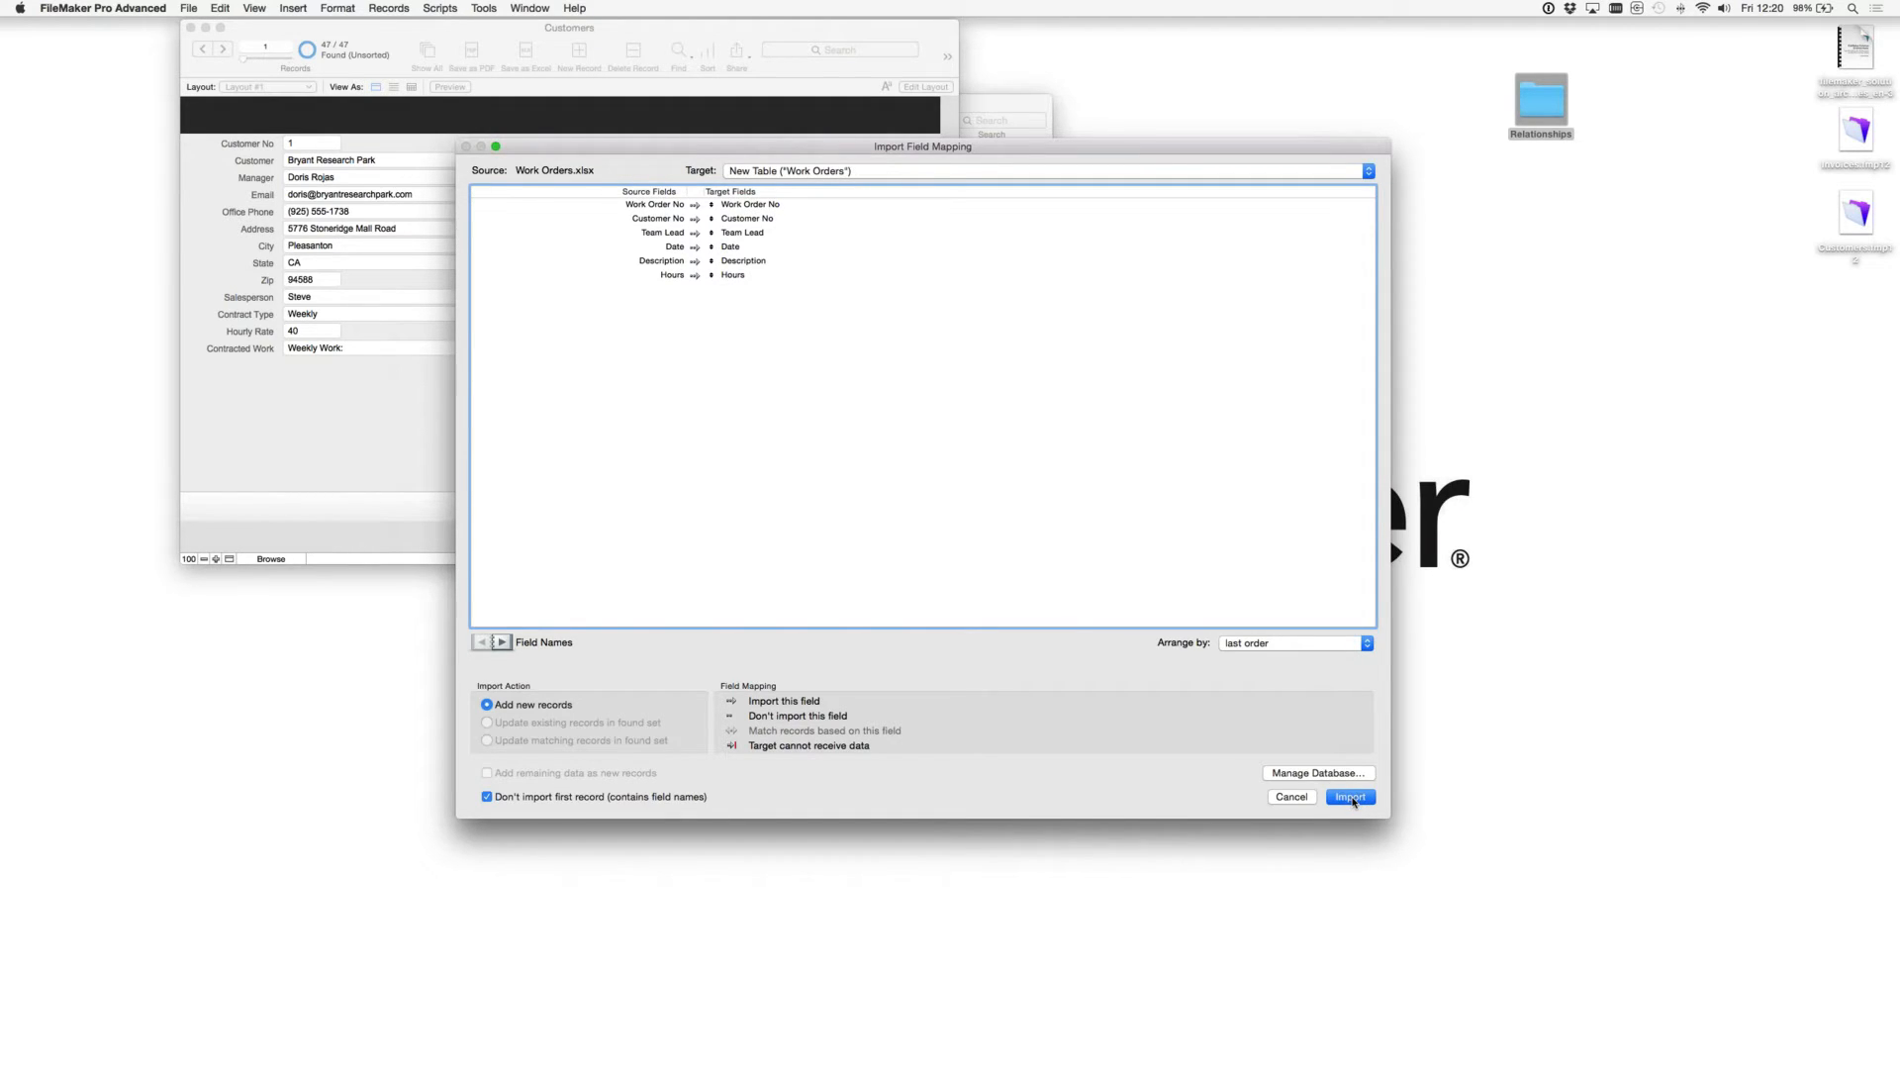
pyautogui.click(1348, 797)
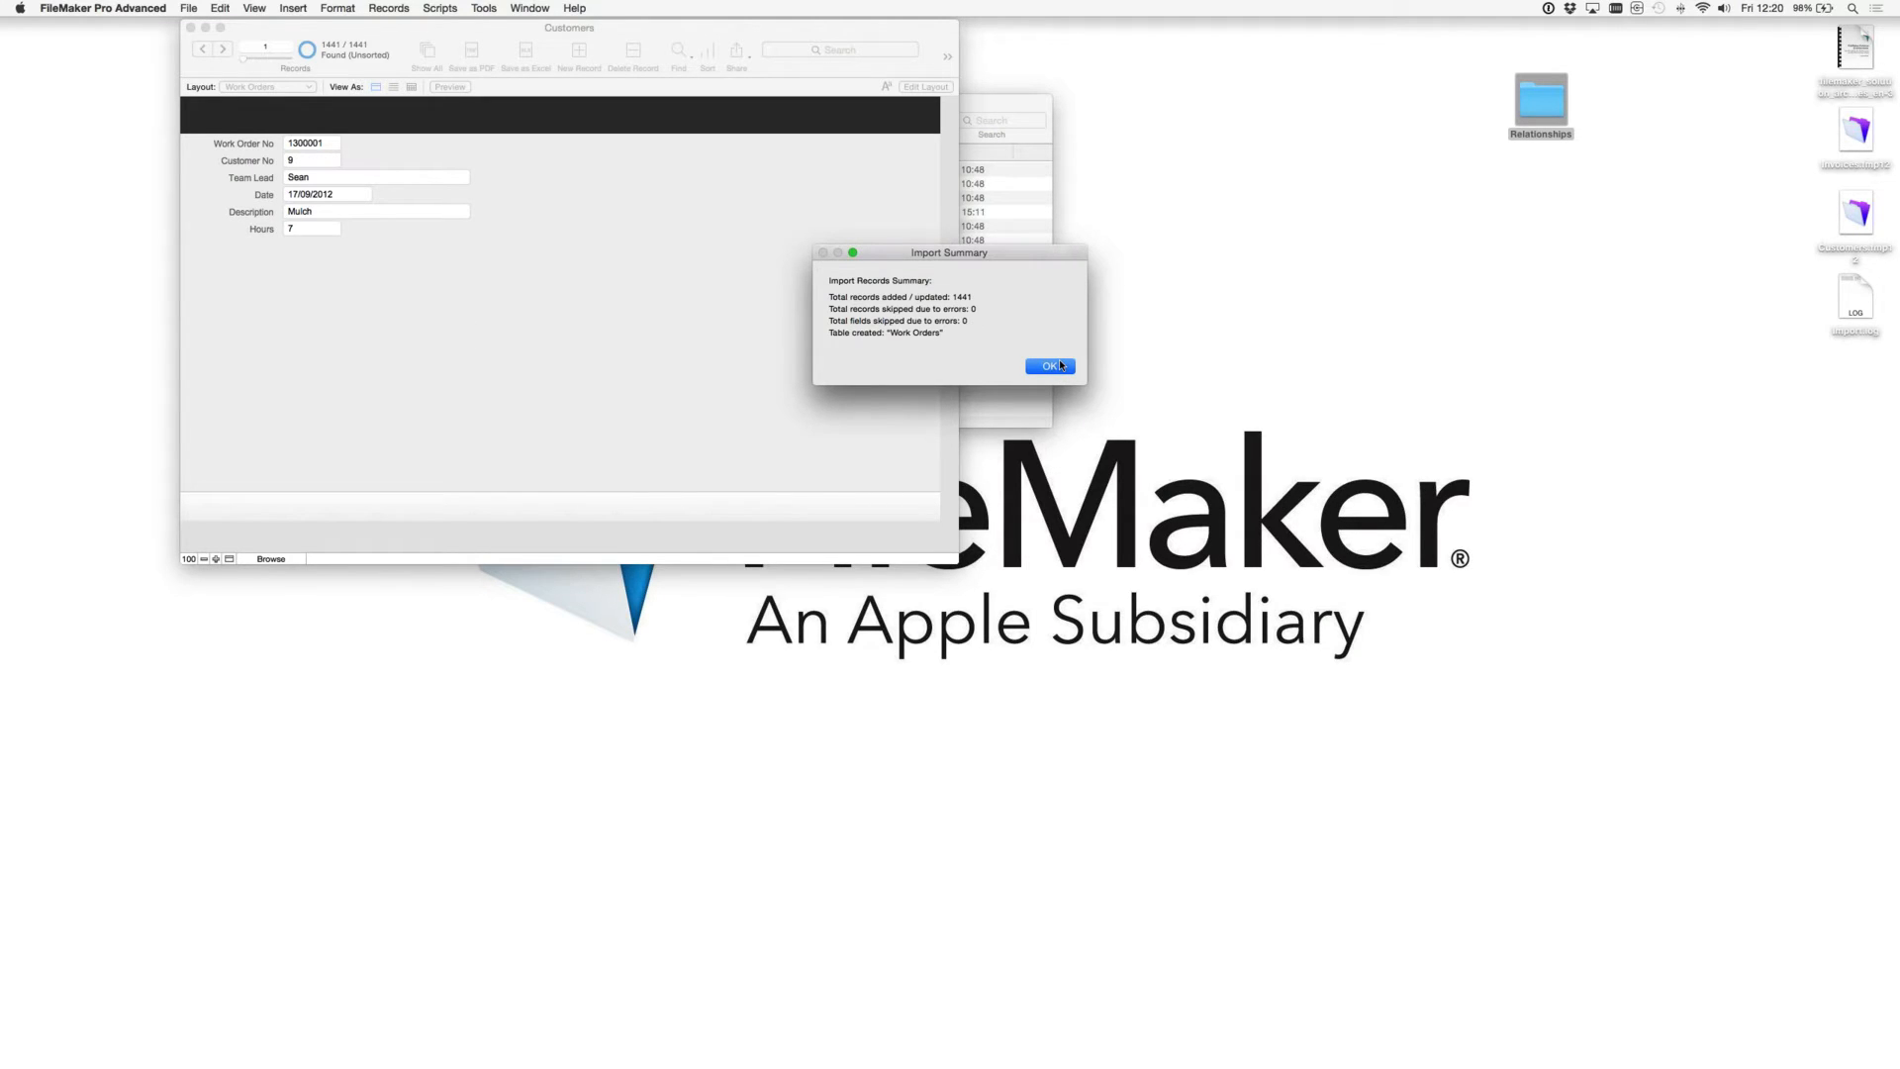
pyautogui.click(1050, 365)
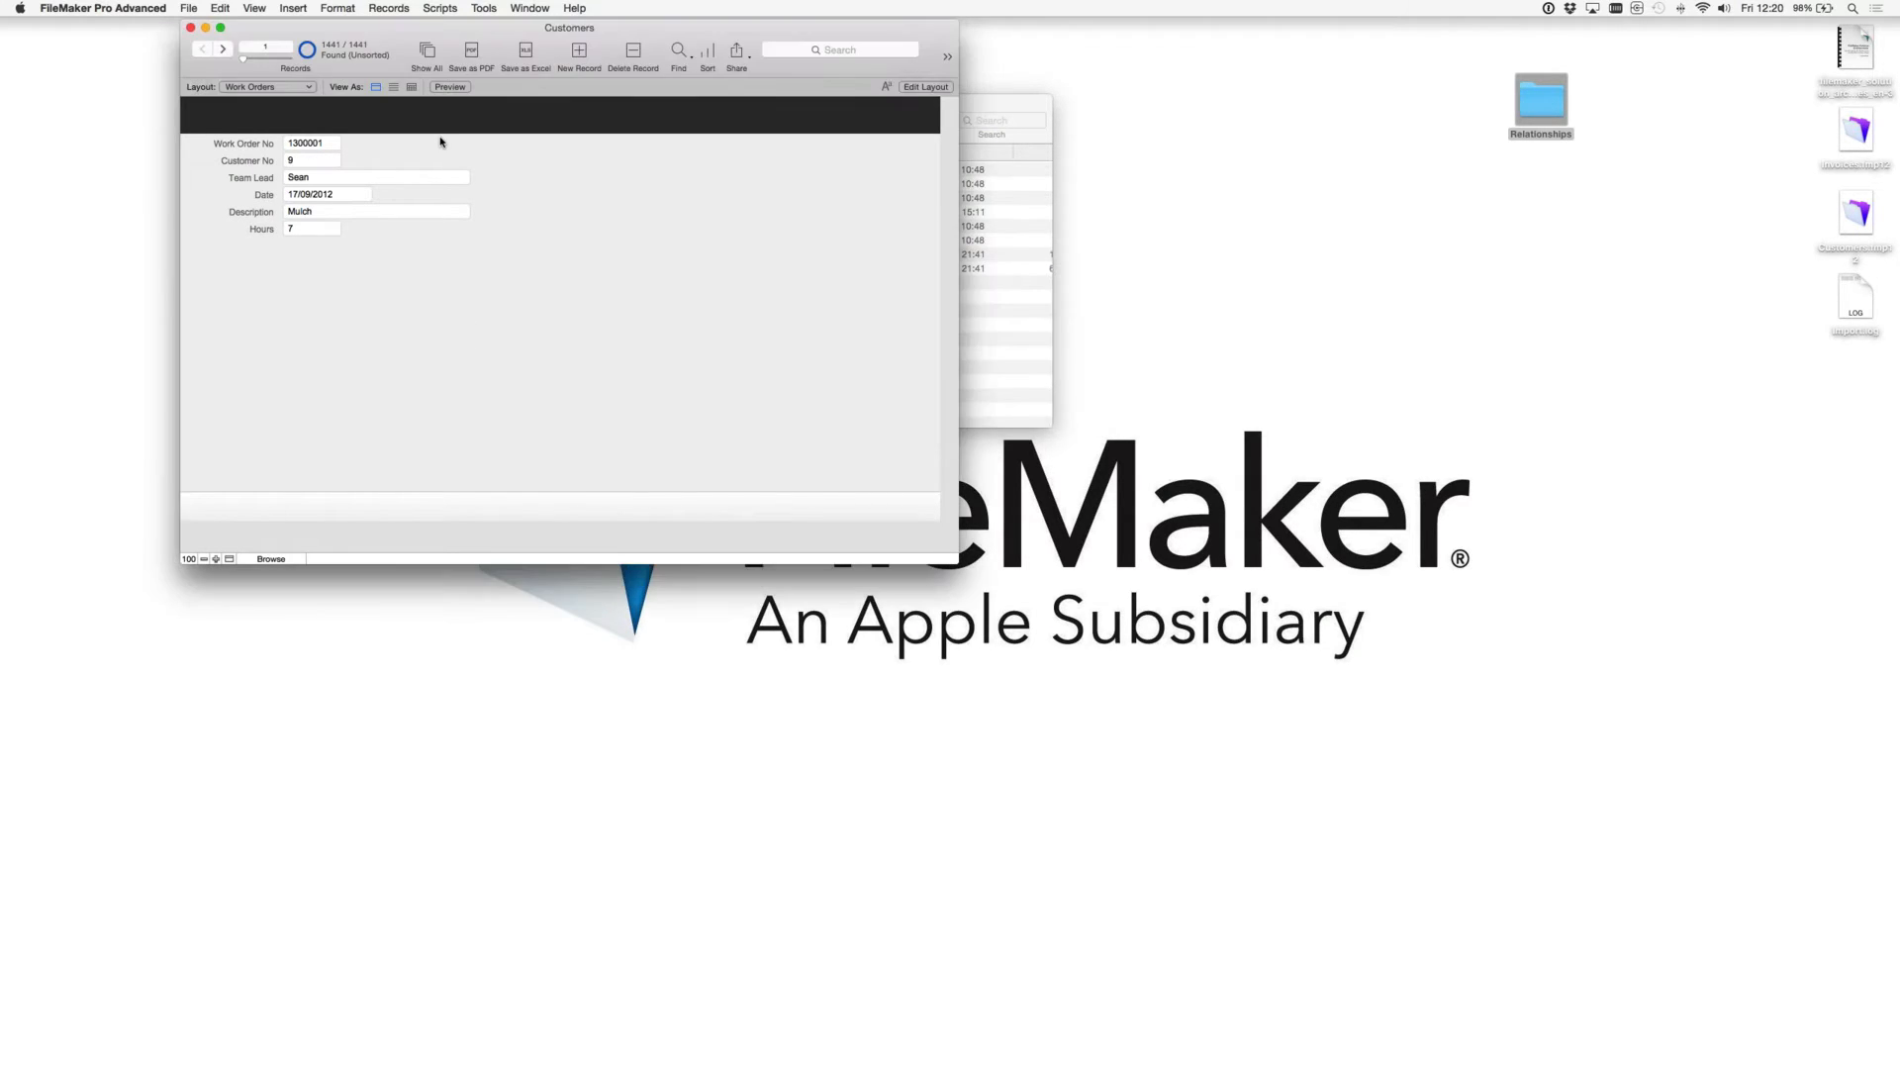
# - Browse the imported work order records, view them as a table and return to the form view
pyautogui.click(224, 49)
pyautogui.click(224, 50)
pyautogui.click(224, 49)
pyautogui.click(411, 87)
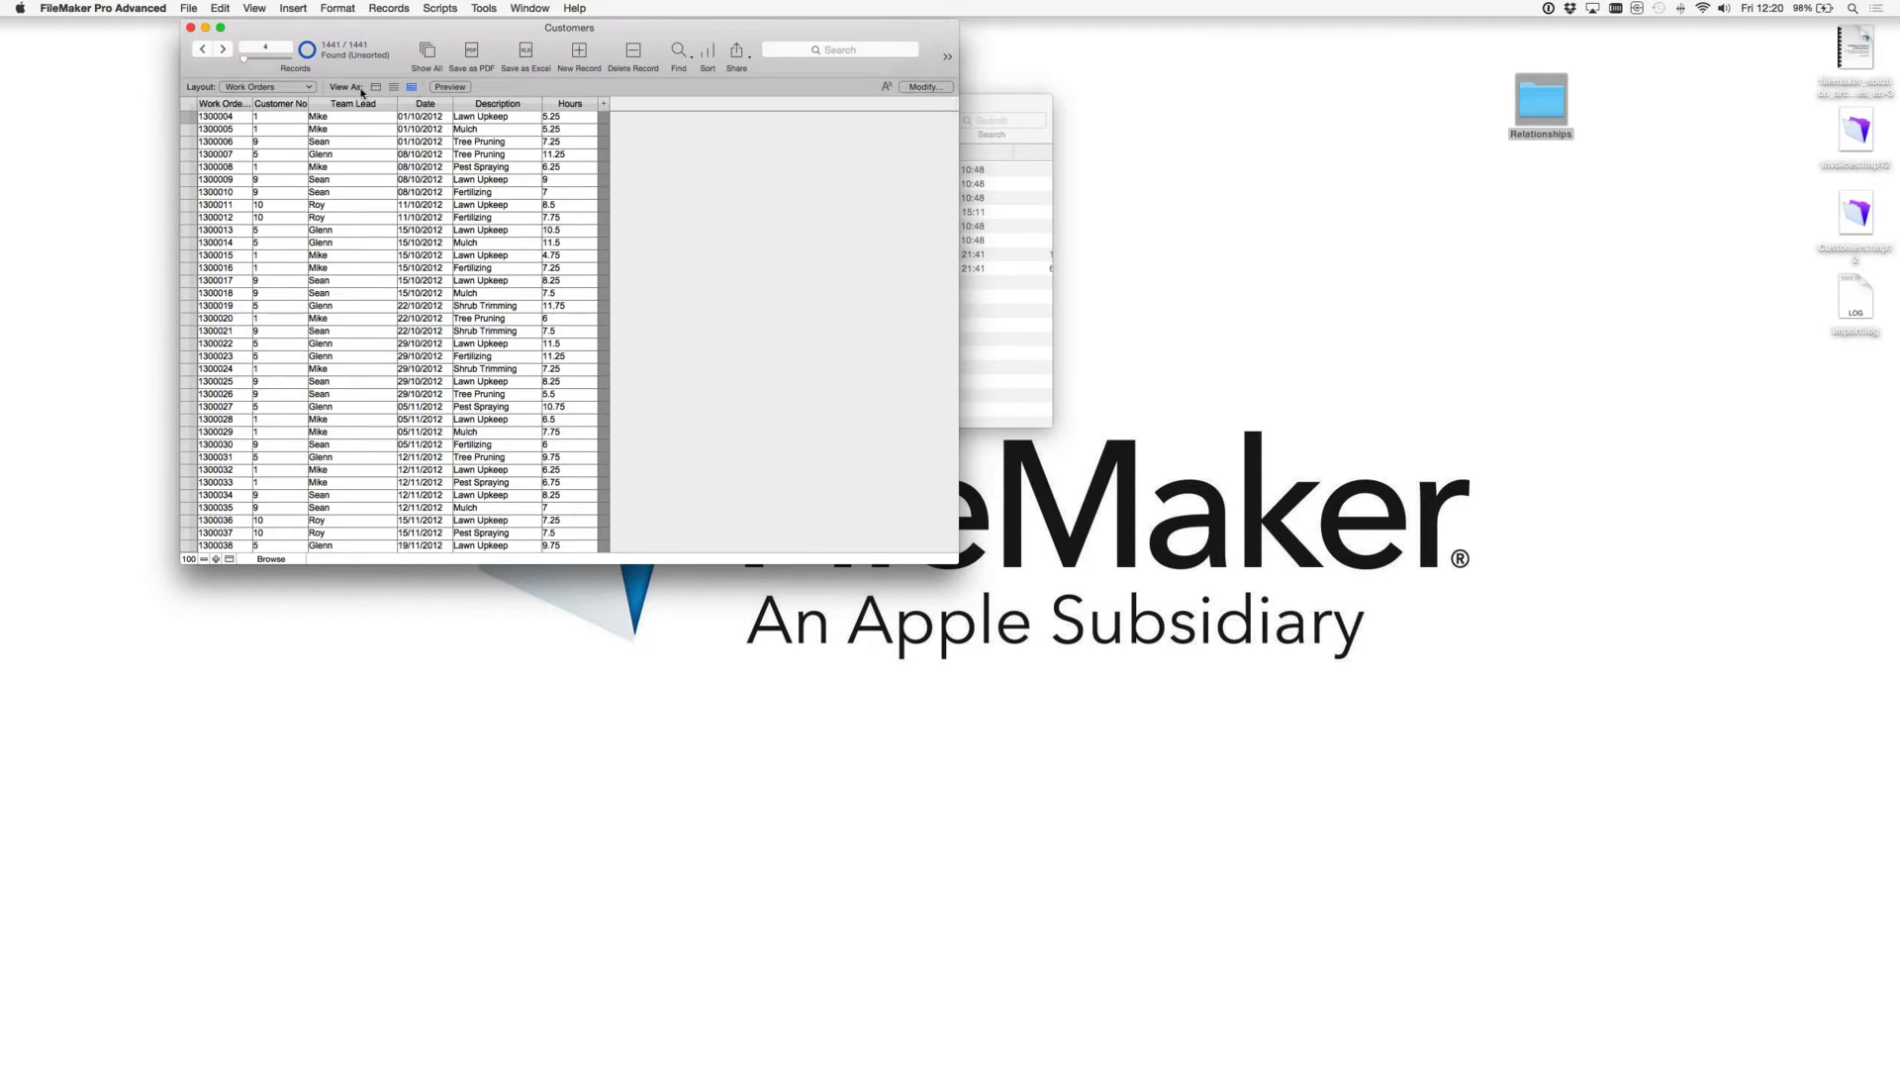
pyautogui.click(375, 88)
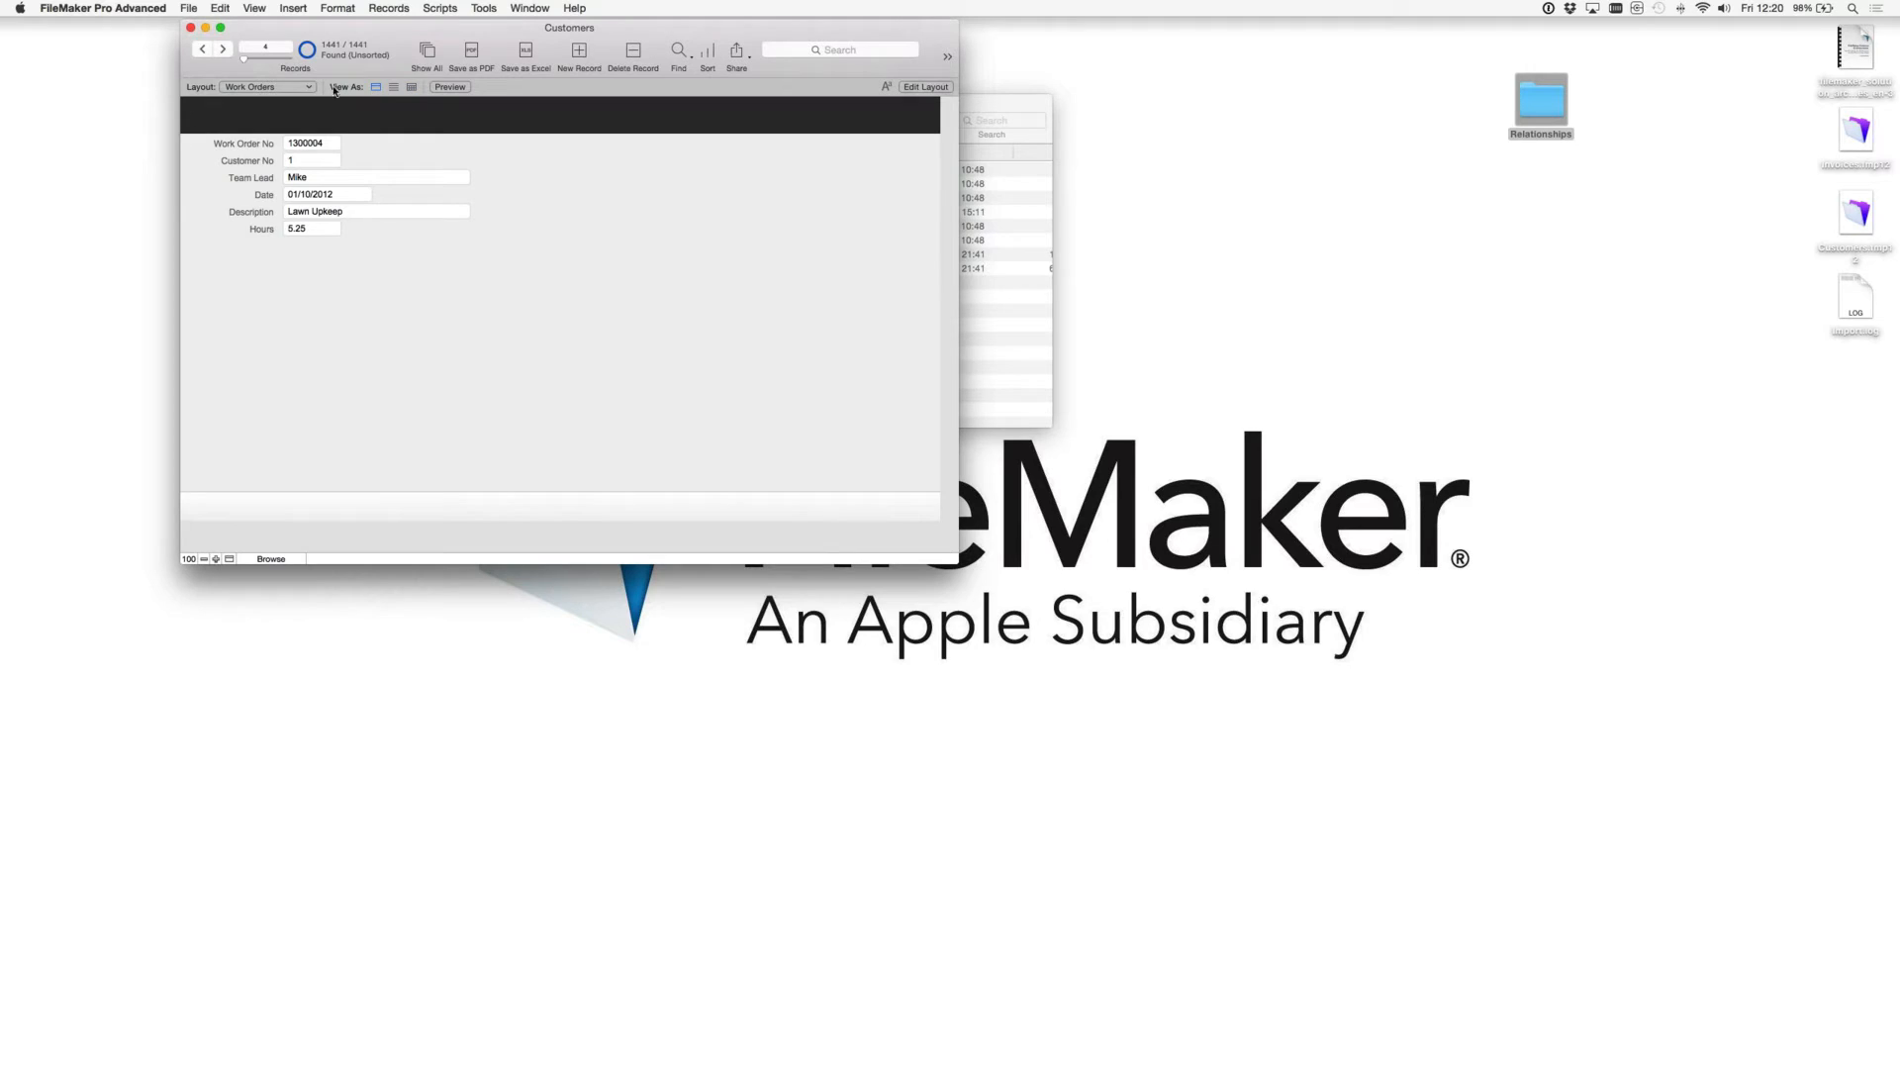
# - Switch to Layout mode and rename Layout #1 of the Customers table as Customer
pyautogui.click(258, 92)
pyautogui.click(609, 242)
pyautogui.press('super+l')
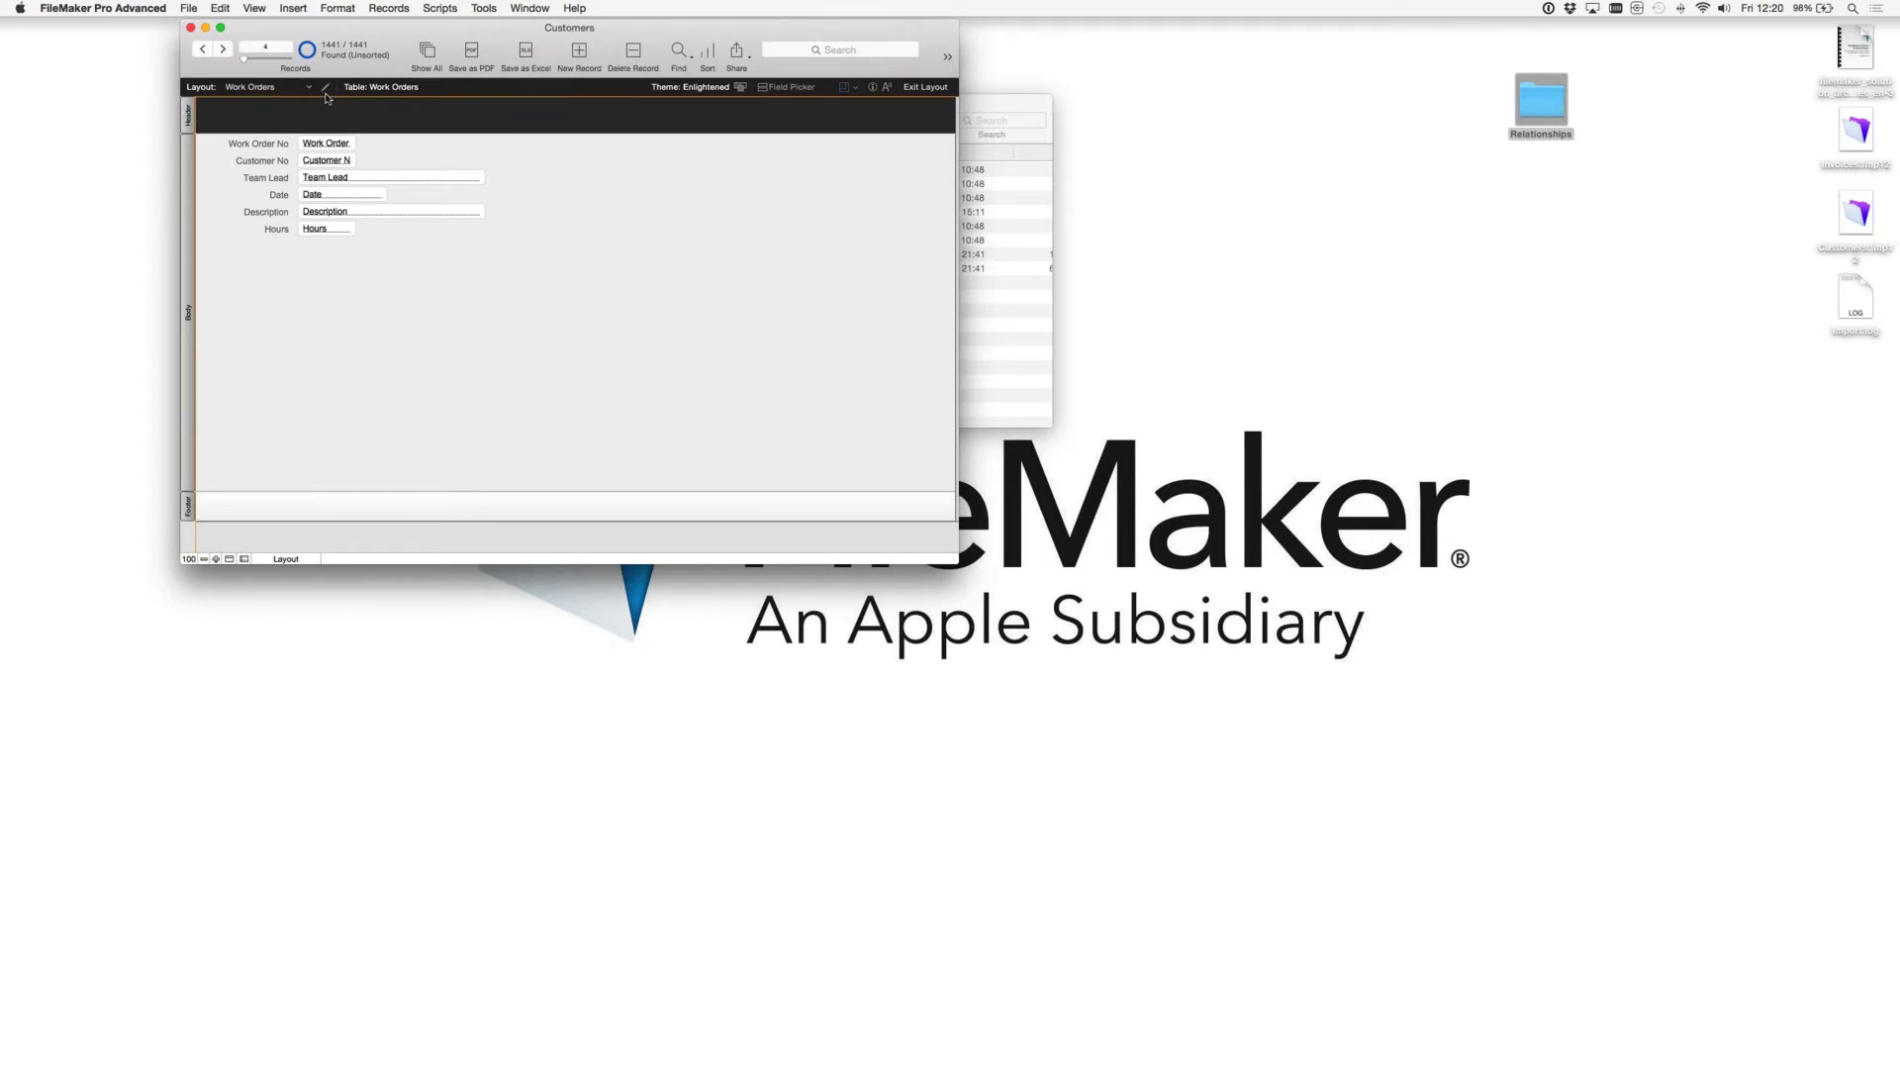
pyautogui.click(260, 87)
pyautogui.click(265, 65)
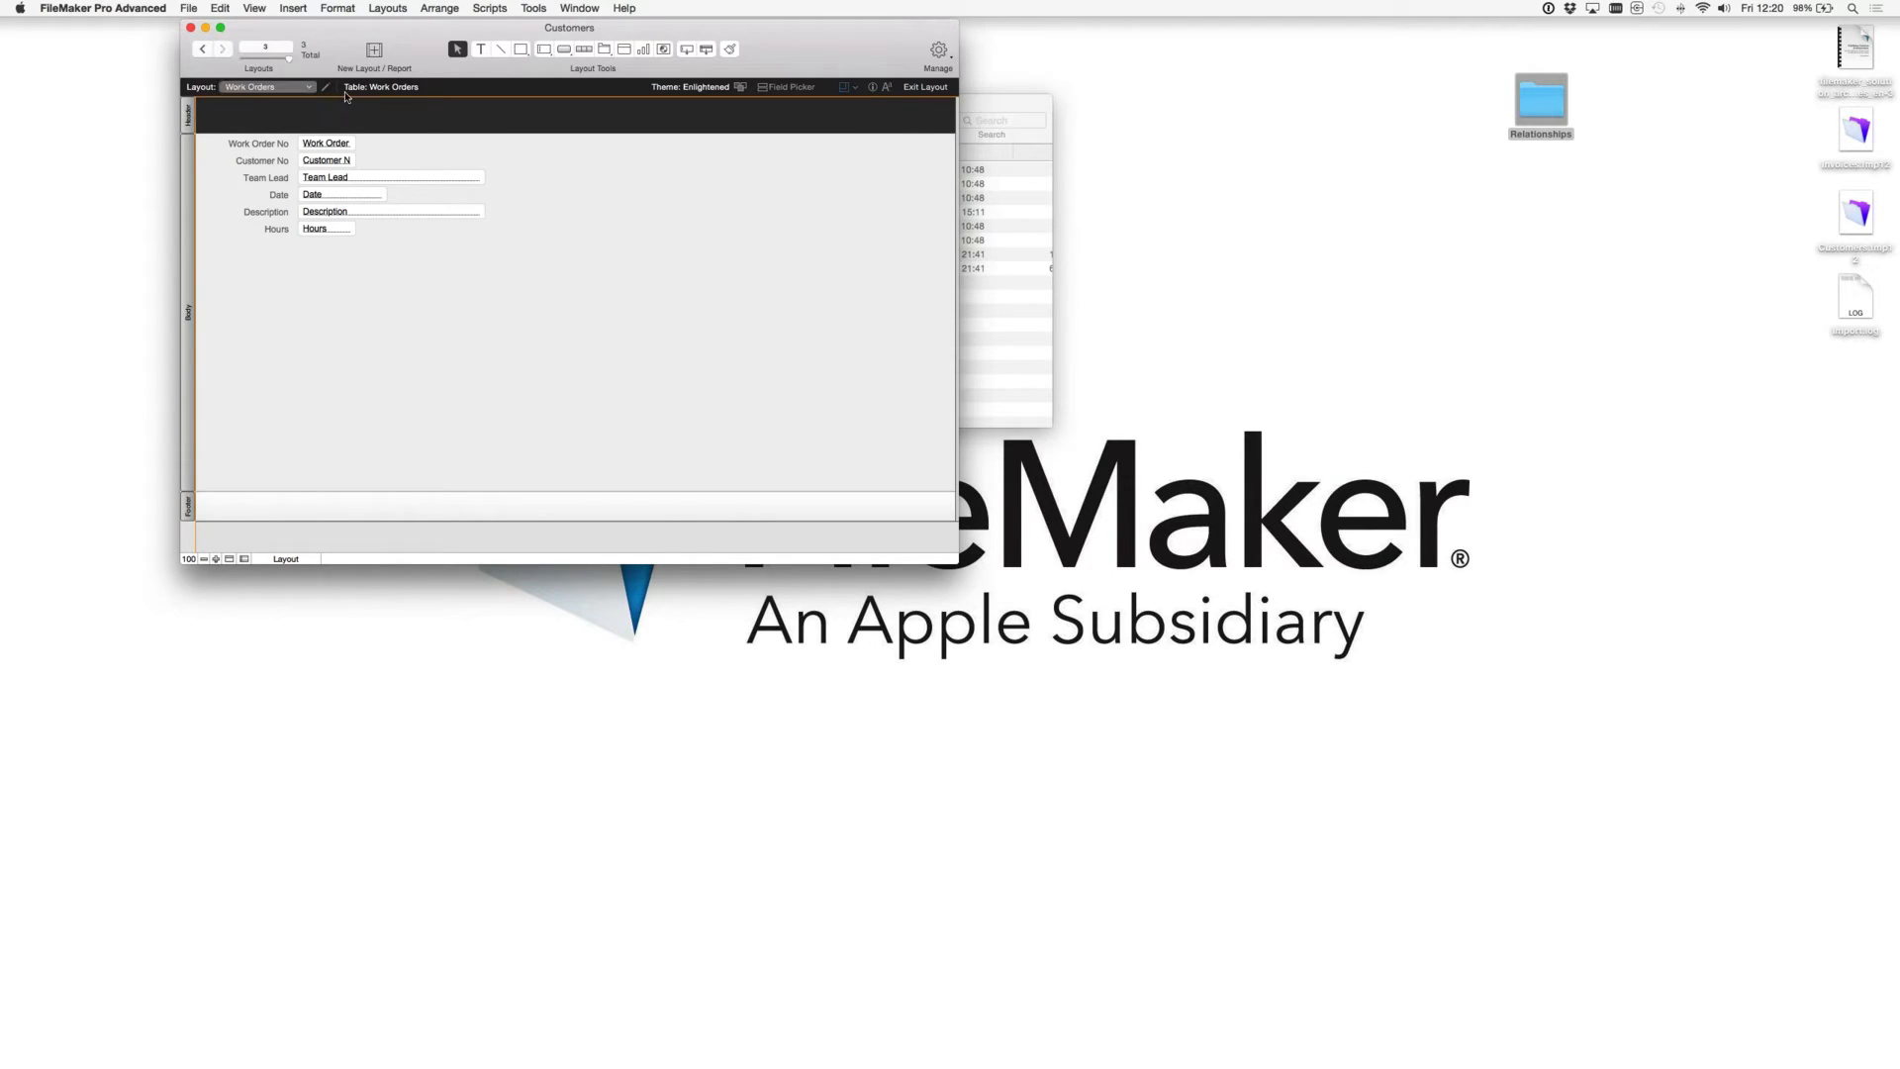
pyautogui.click(351, 91)
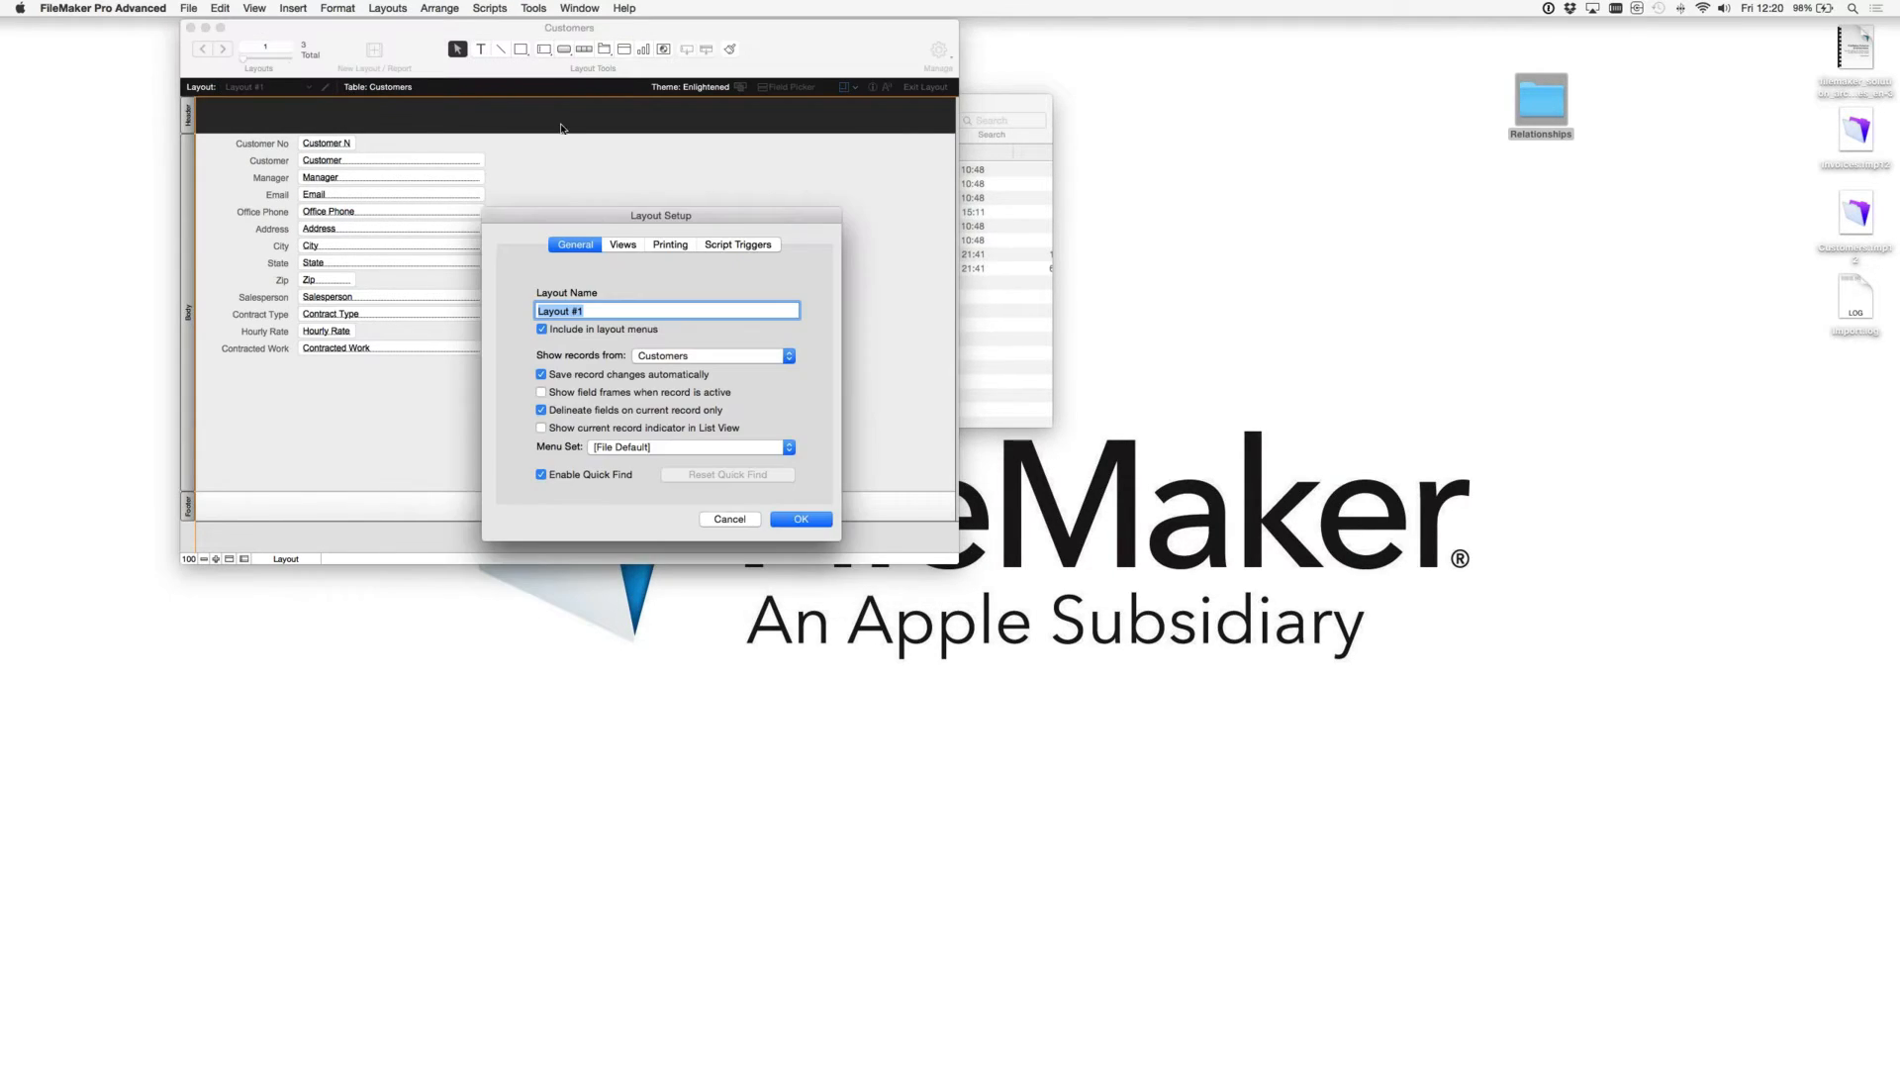
pyautogui.write('Customer')
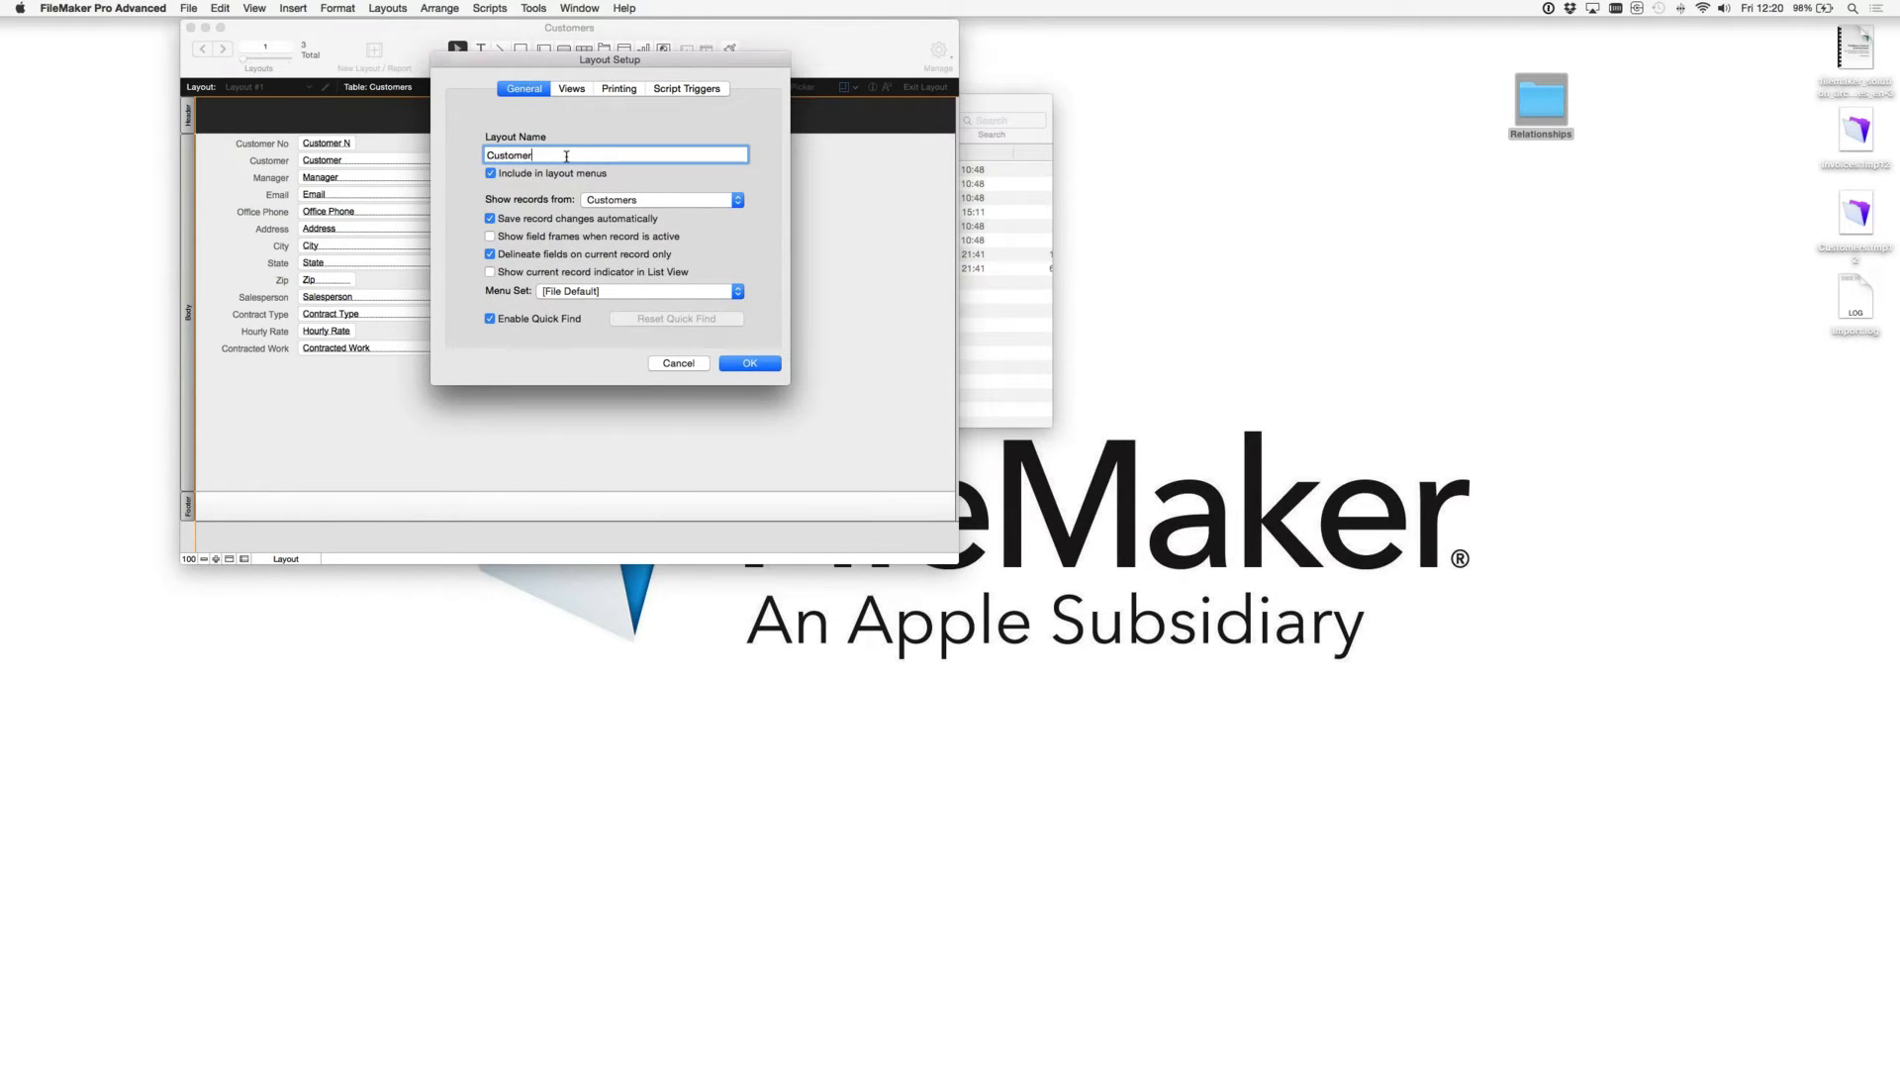
pyautogui.click(755, 363)
# - Permanently delete Layout #2 from the file's list of layouts
pyautogui.click(279, 67)
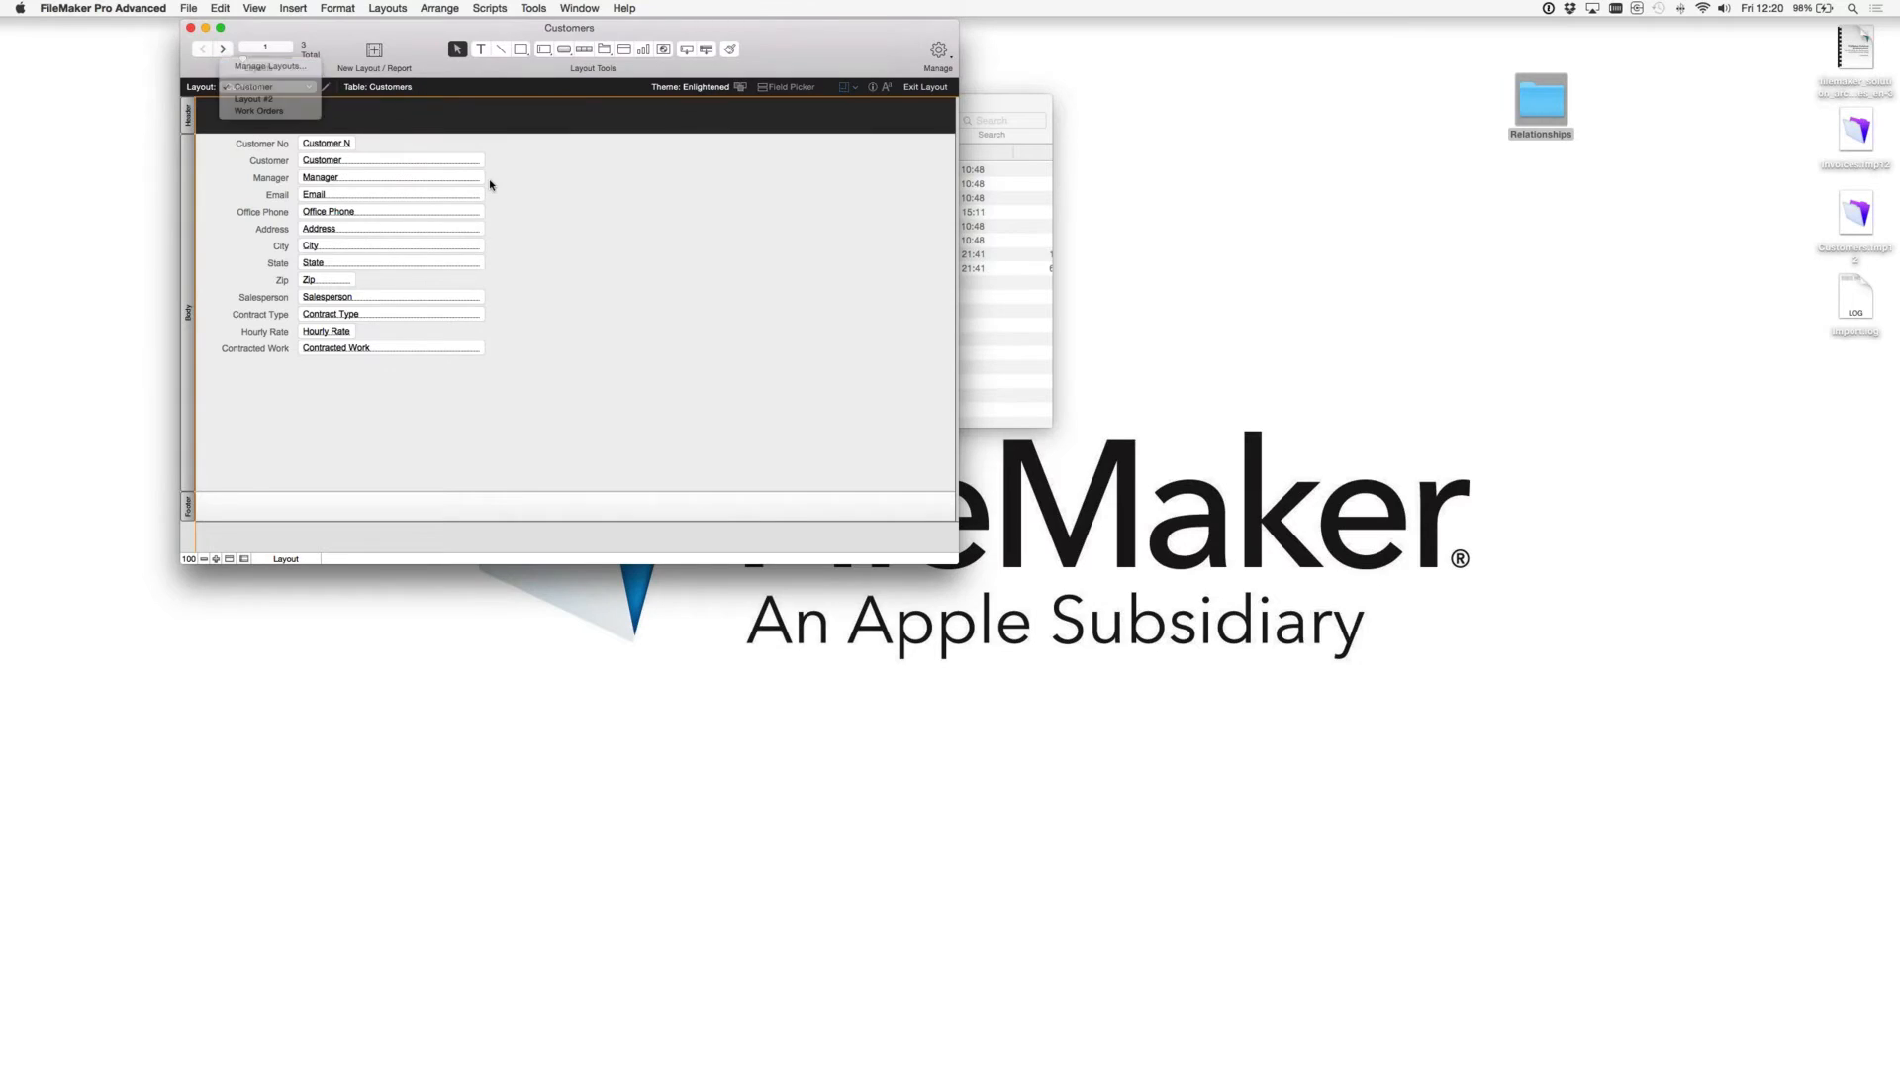
pyautogui.press('Down')
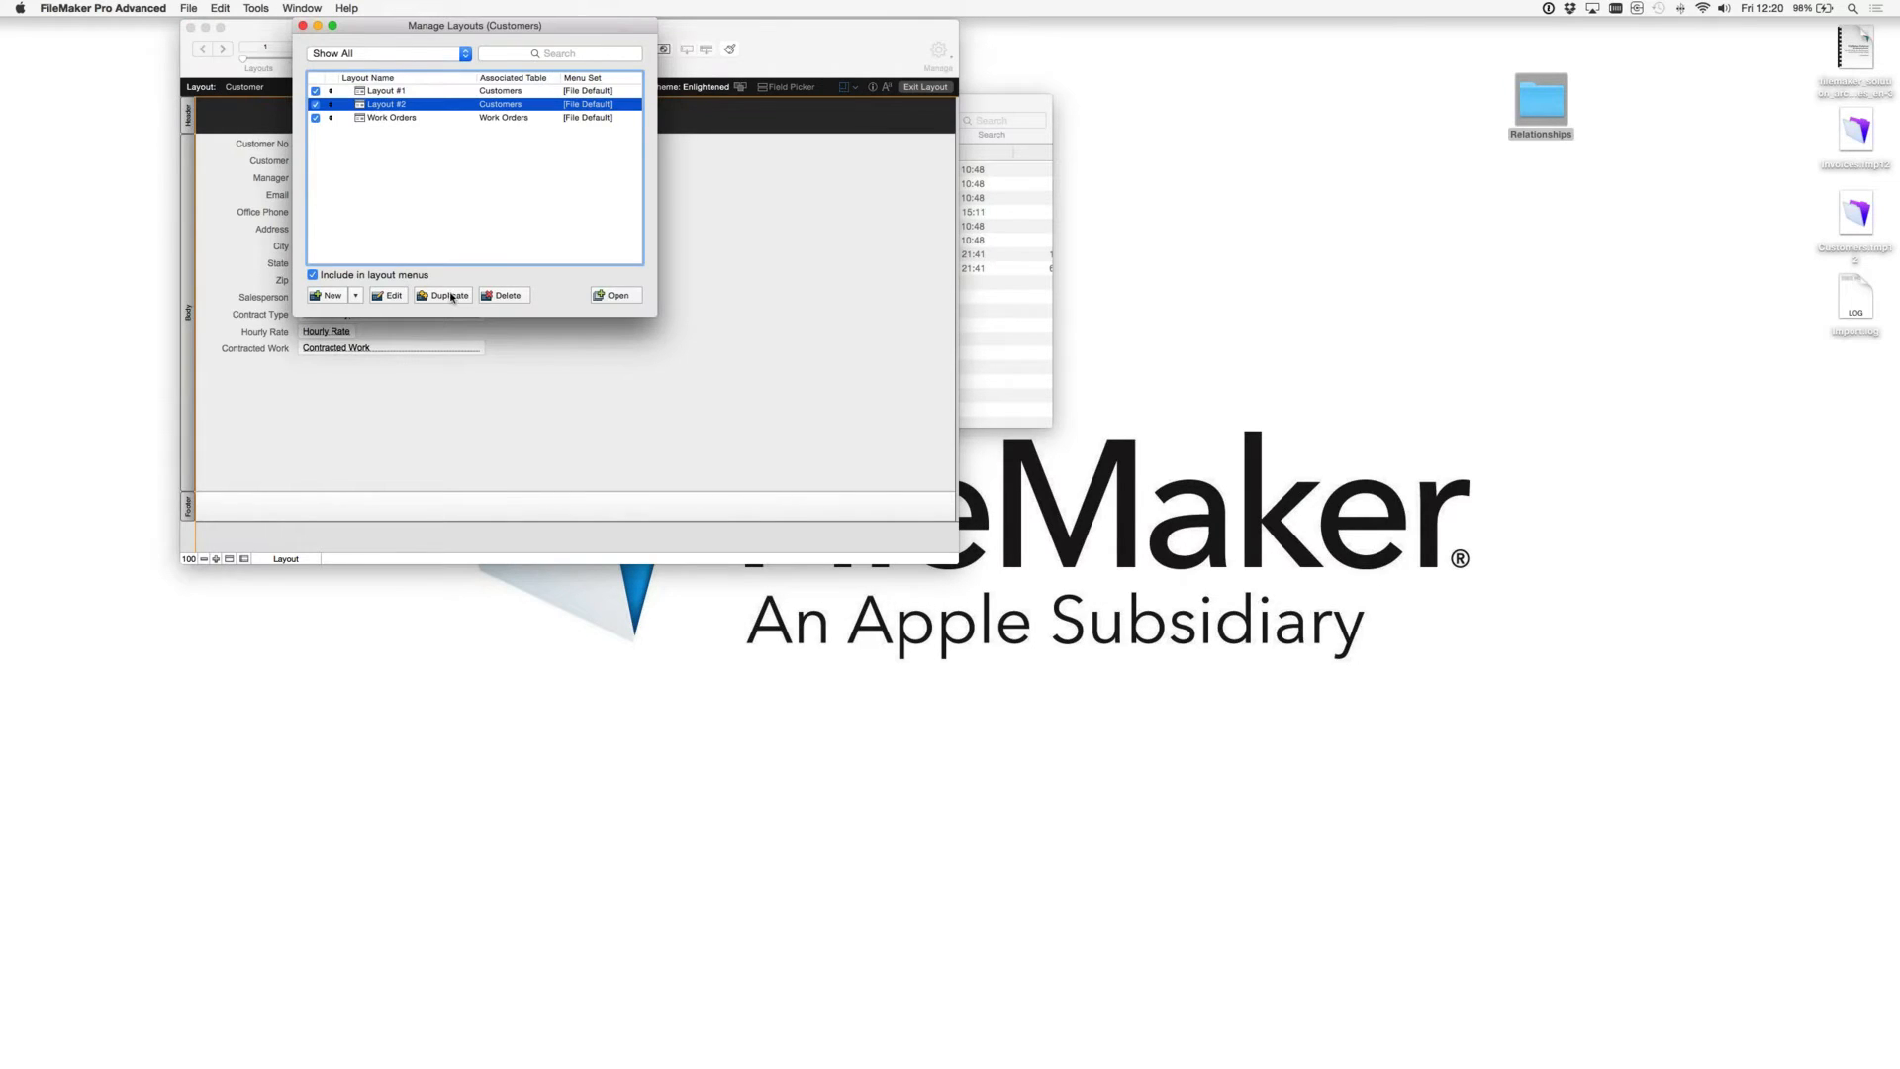
pyautogui.click(515, 296)
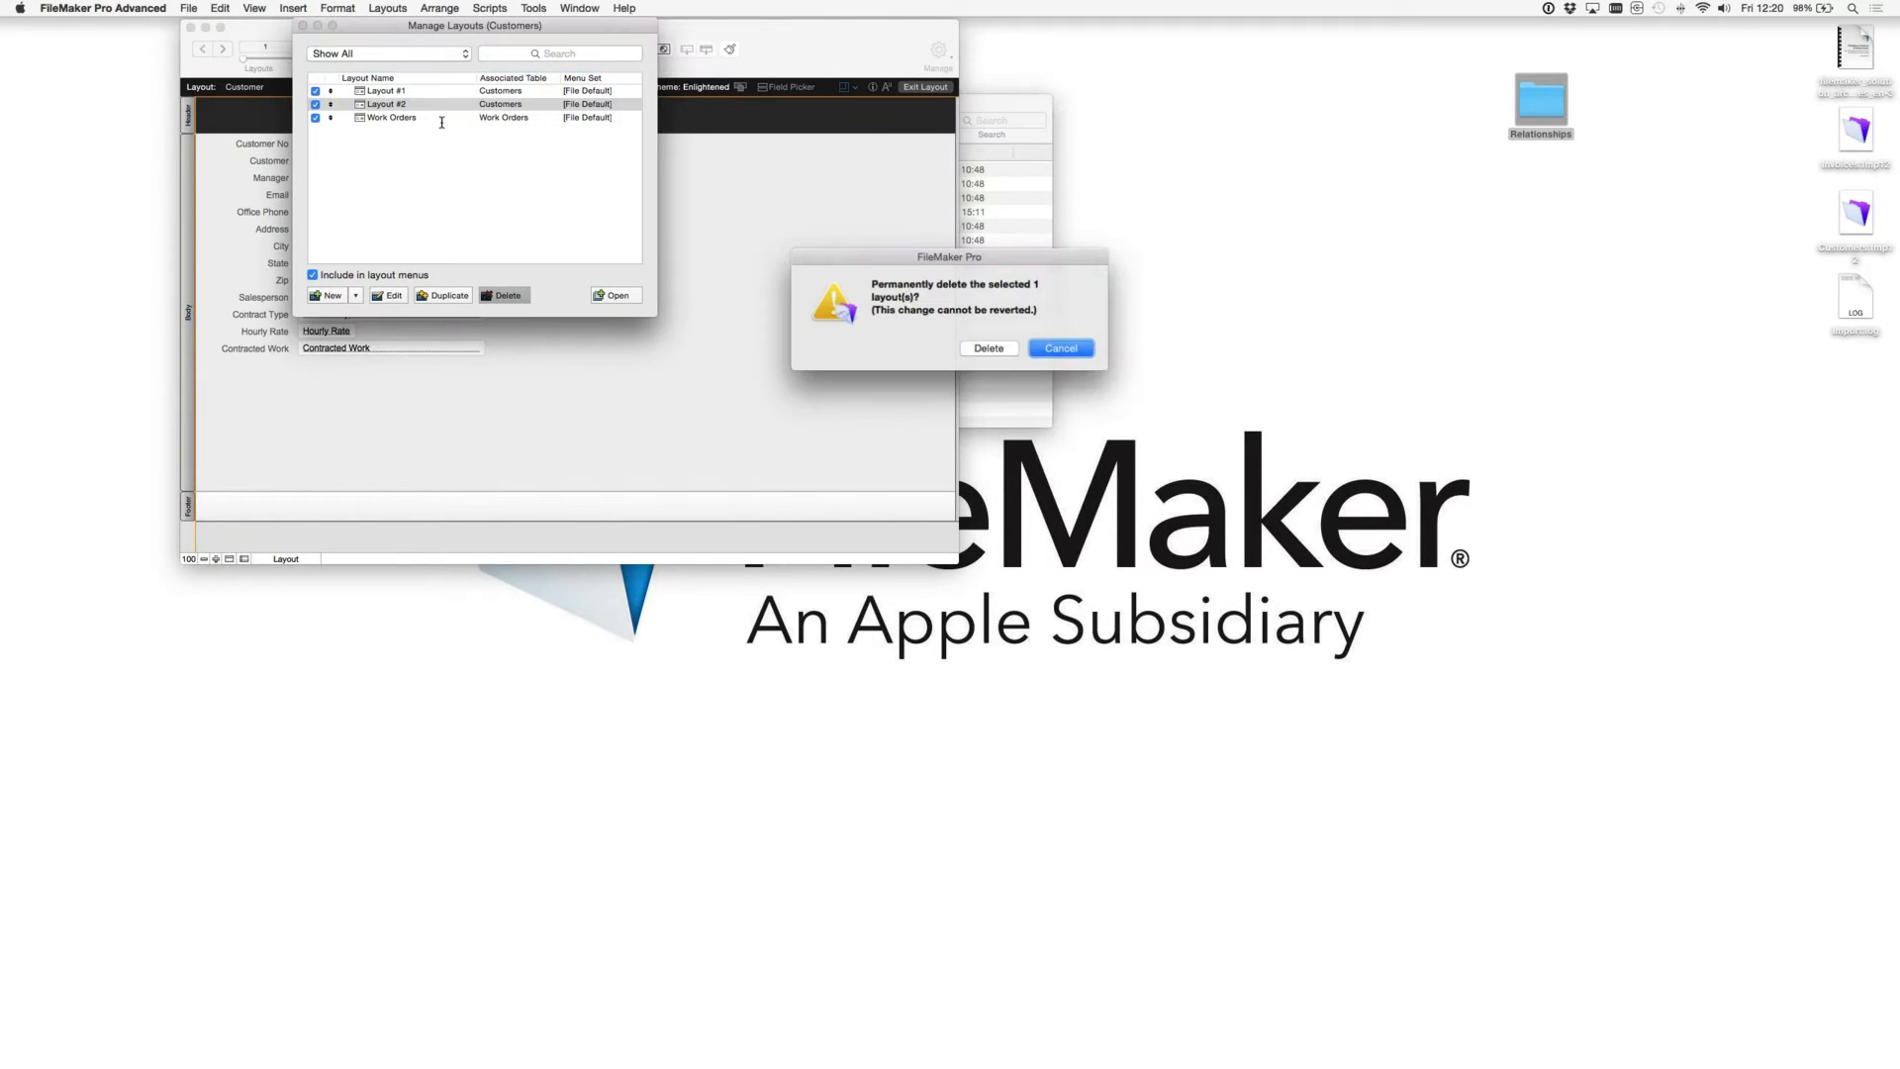
pyautogui.click(983, 341)
pyautogui.click(303, 26)
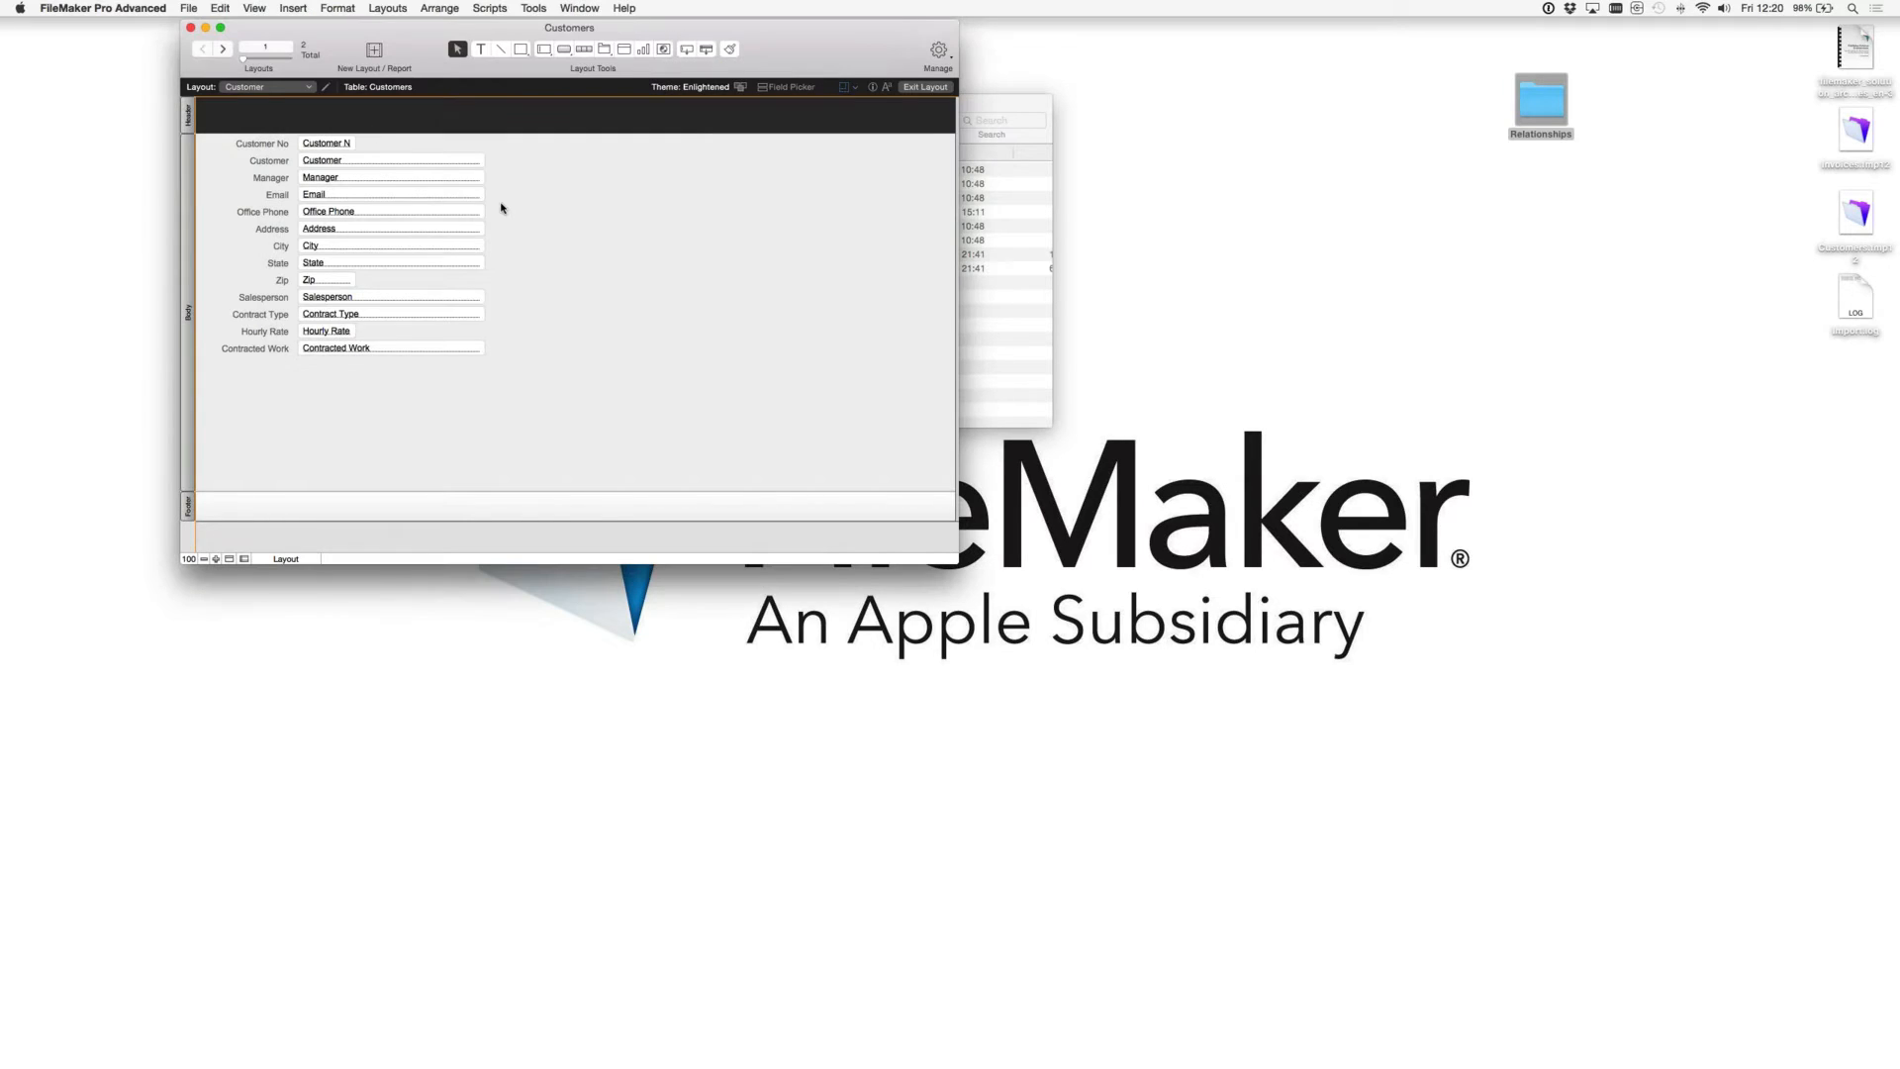
# - Switch to the Work Orders layout, save the changes to the Customer layout and check the remaining layouts
pyautogui.click(267, 87)
pyautogui.click(264, 101)
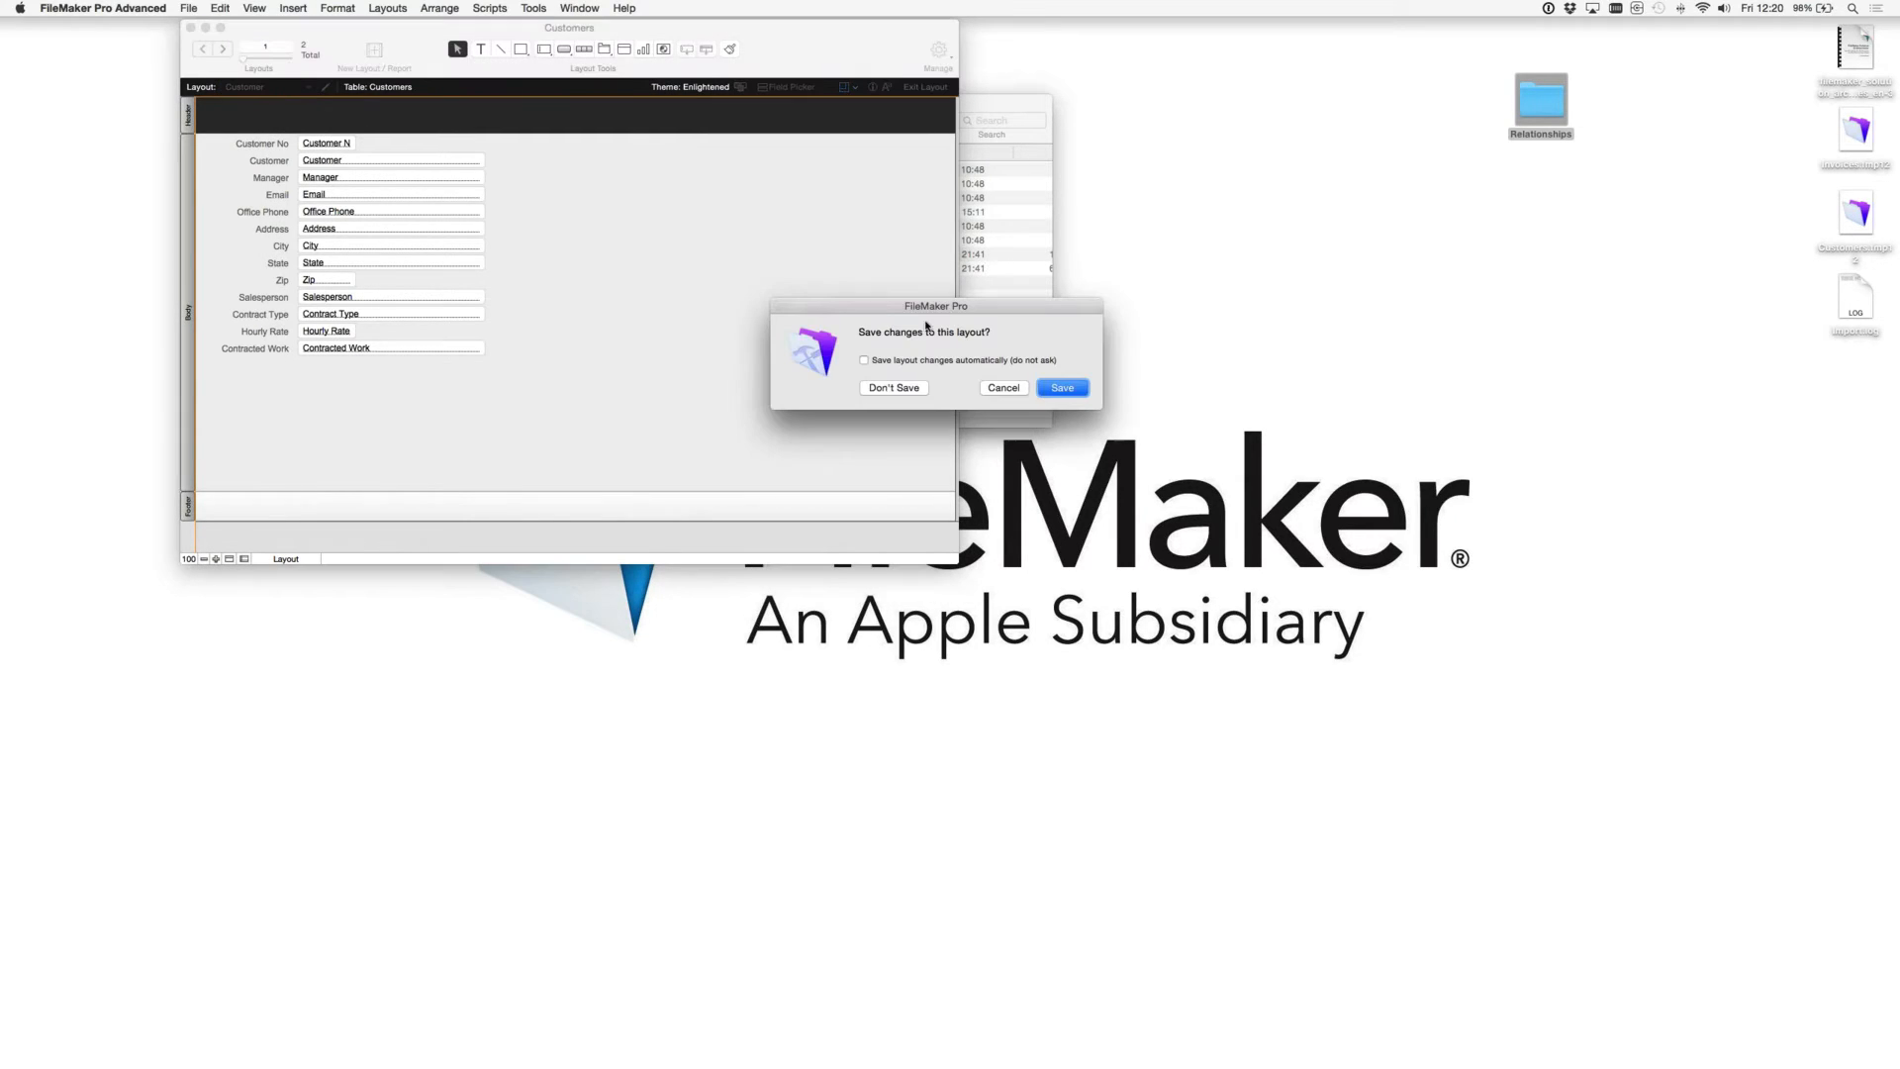
pyautogui.click(1059, 388)
pyautogui.click(262, 87)
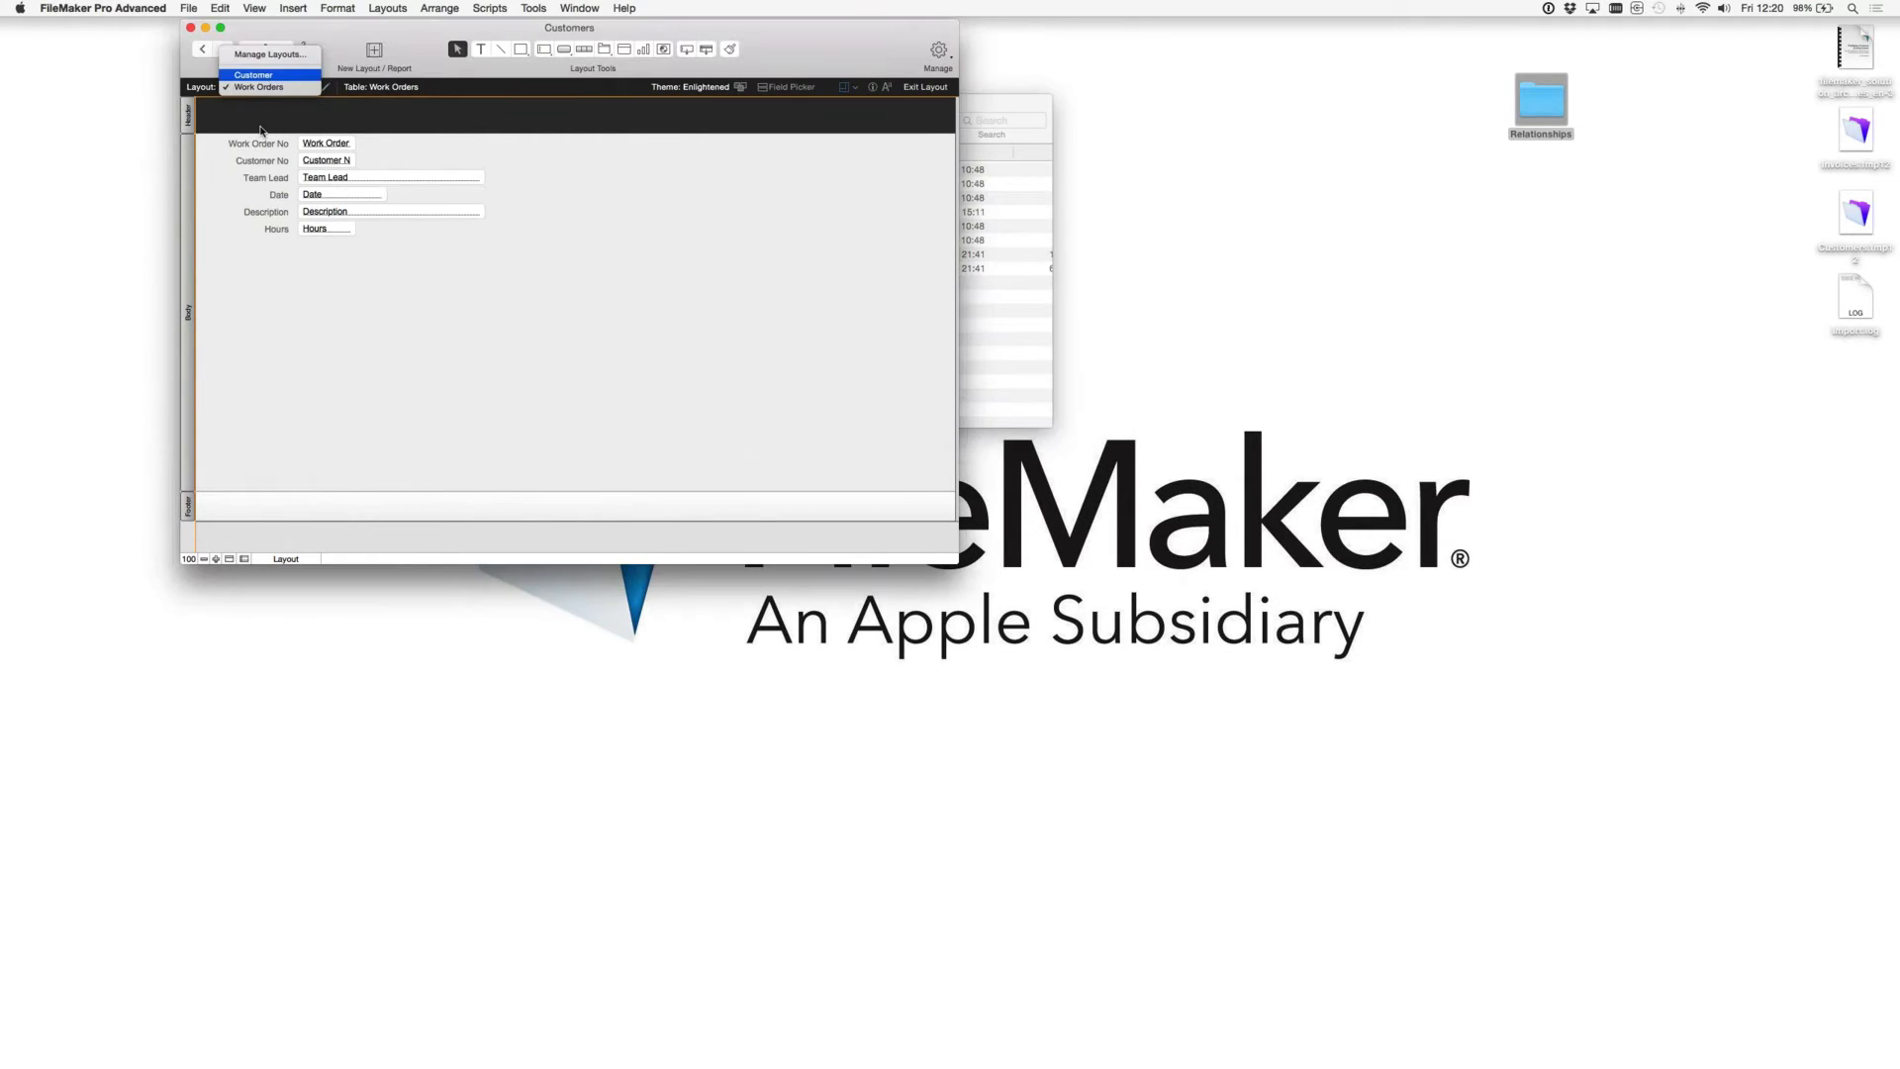
pyautogui.click(280, 259)
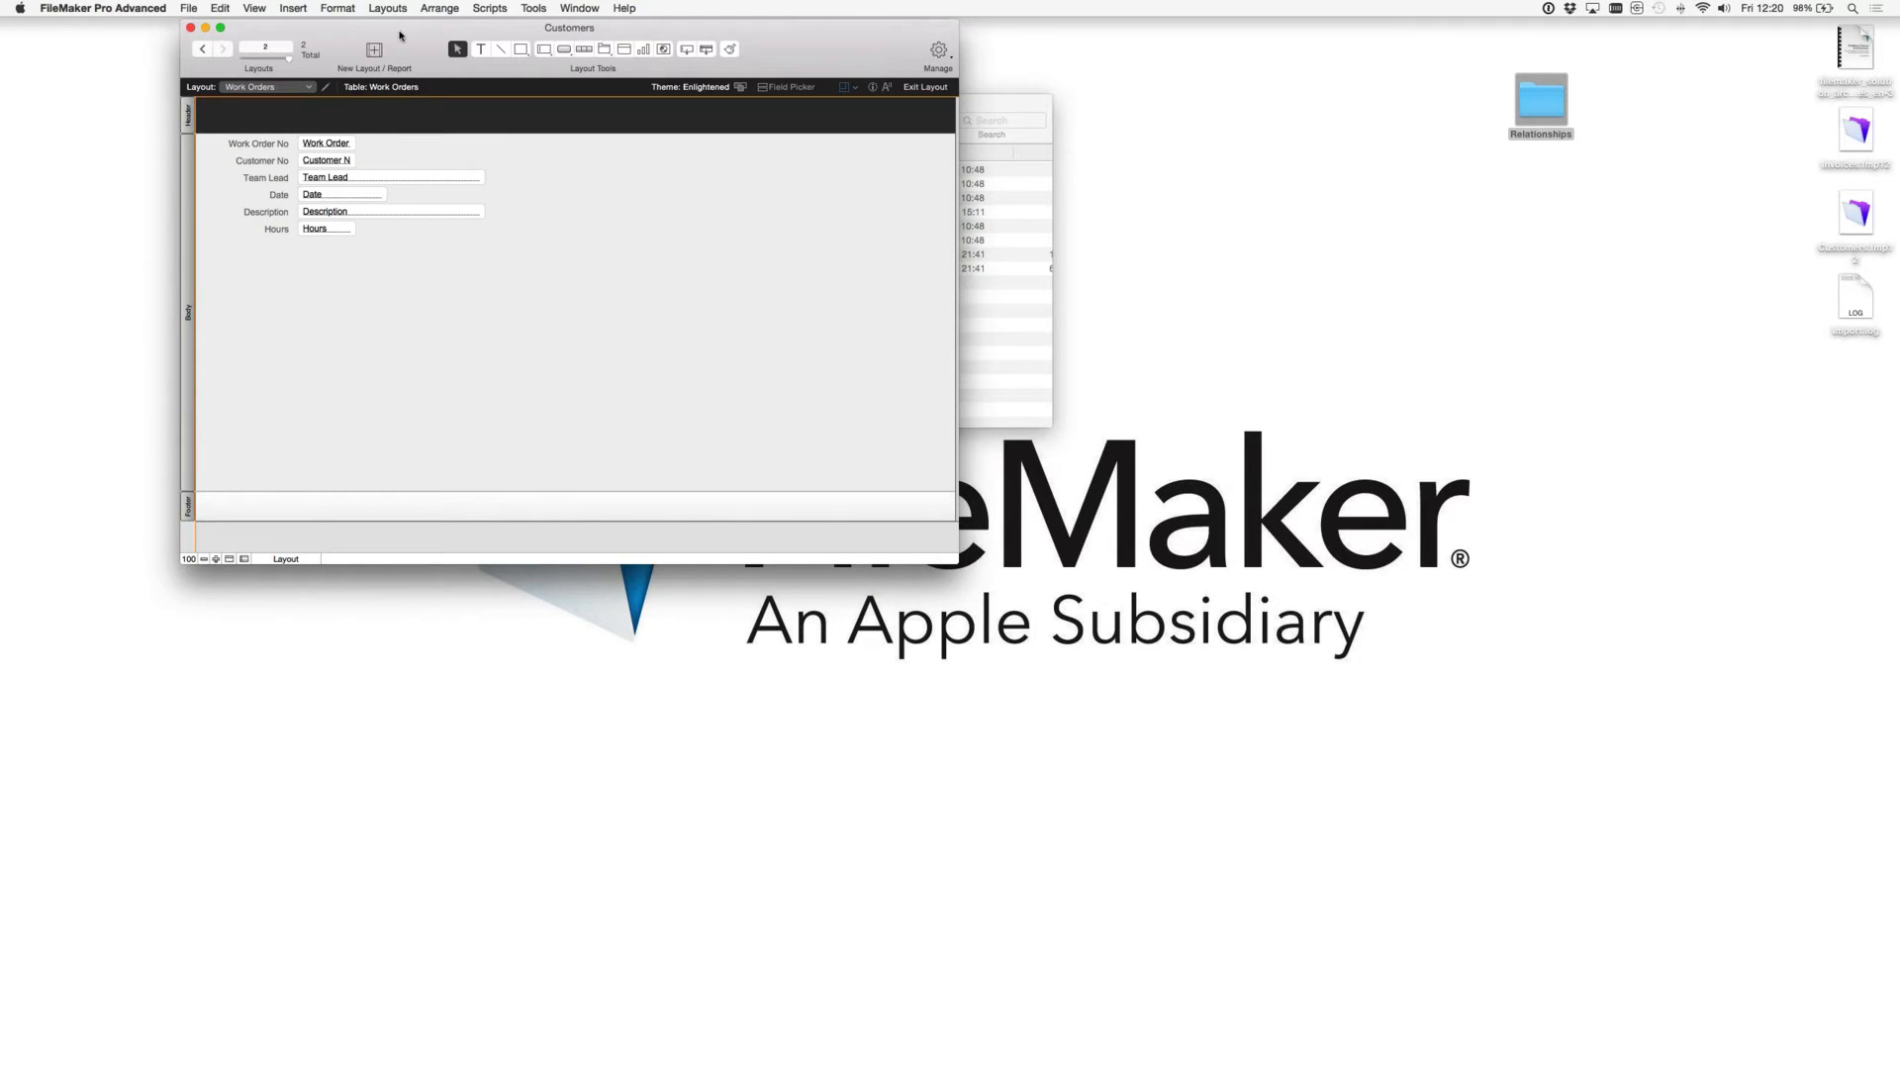
# - Open the display preferences, scale the display so everything appears larger, and return to the Customers file
pyautogui.moveTo(400, 31); pyautogui.dragTo(409, 69)
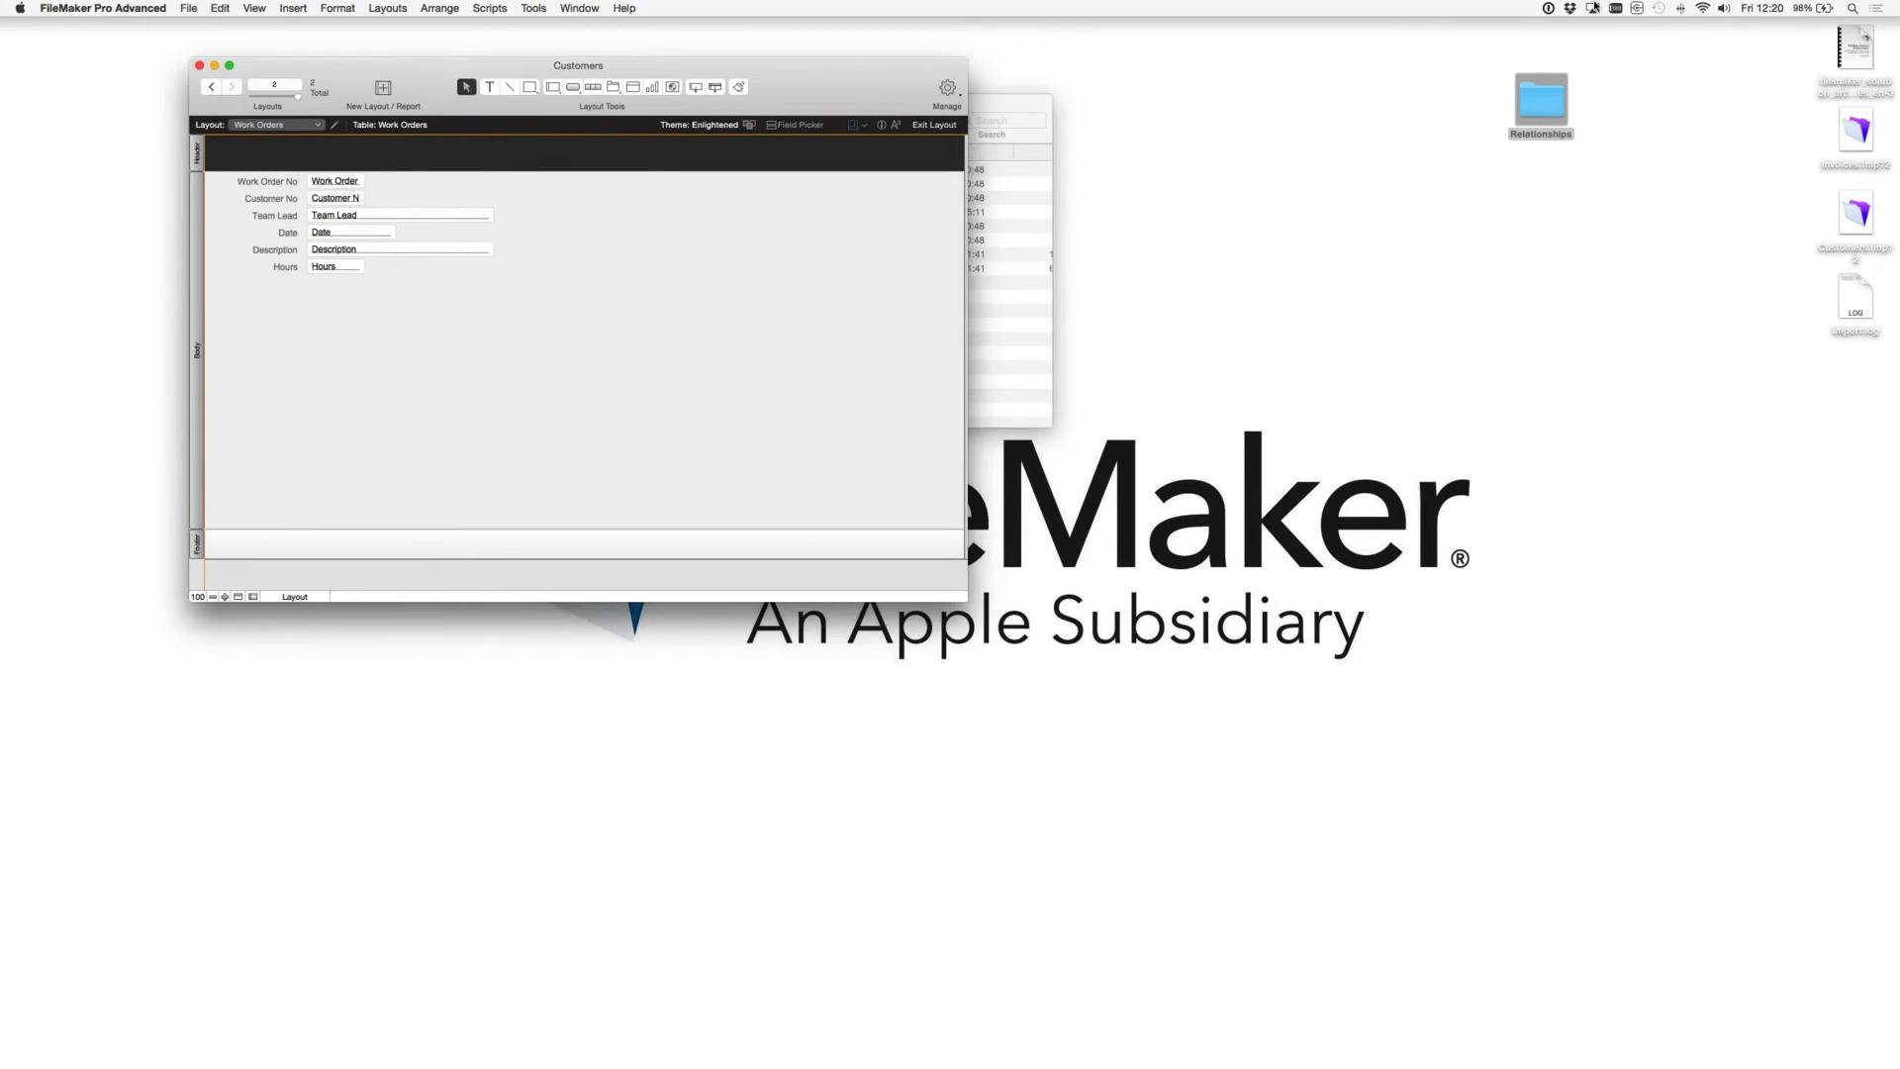
pyautogui.click(1593, 8)
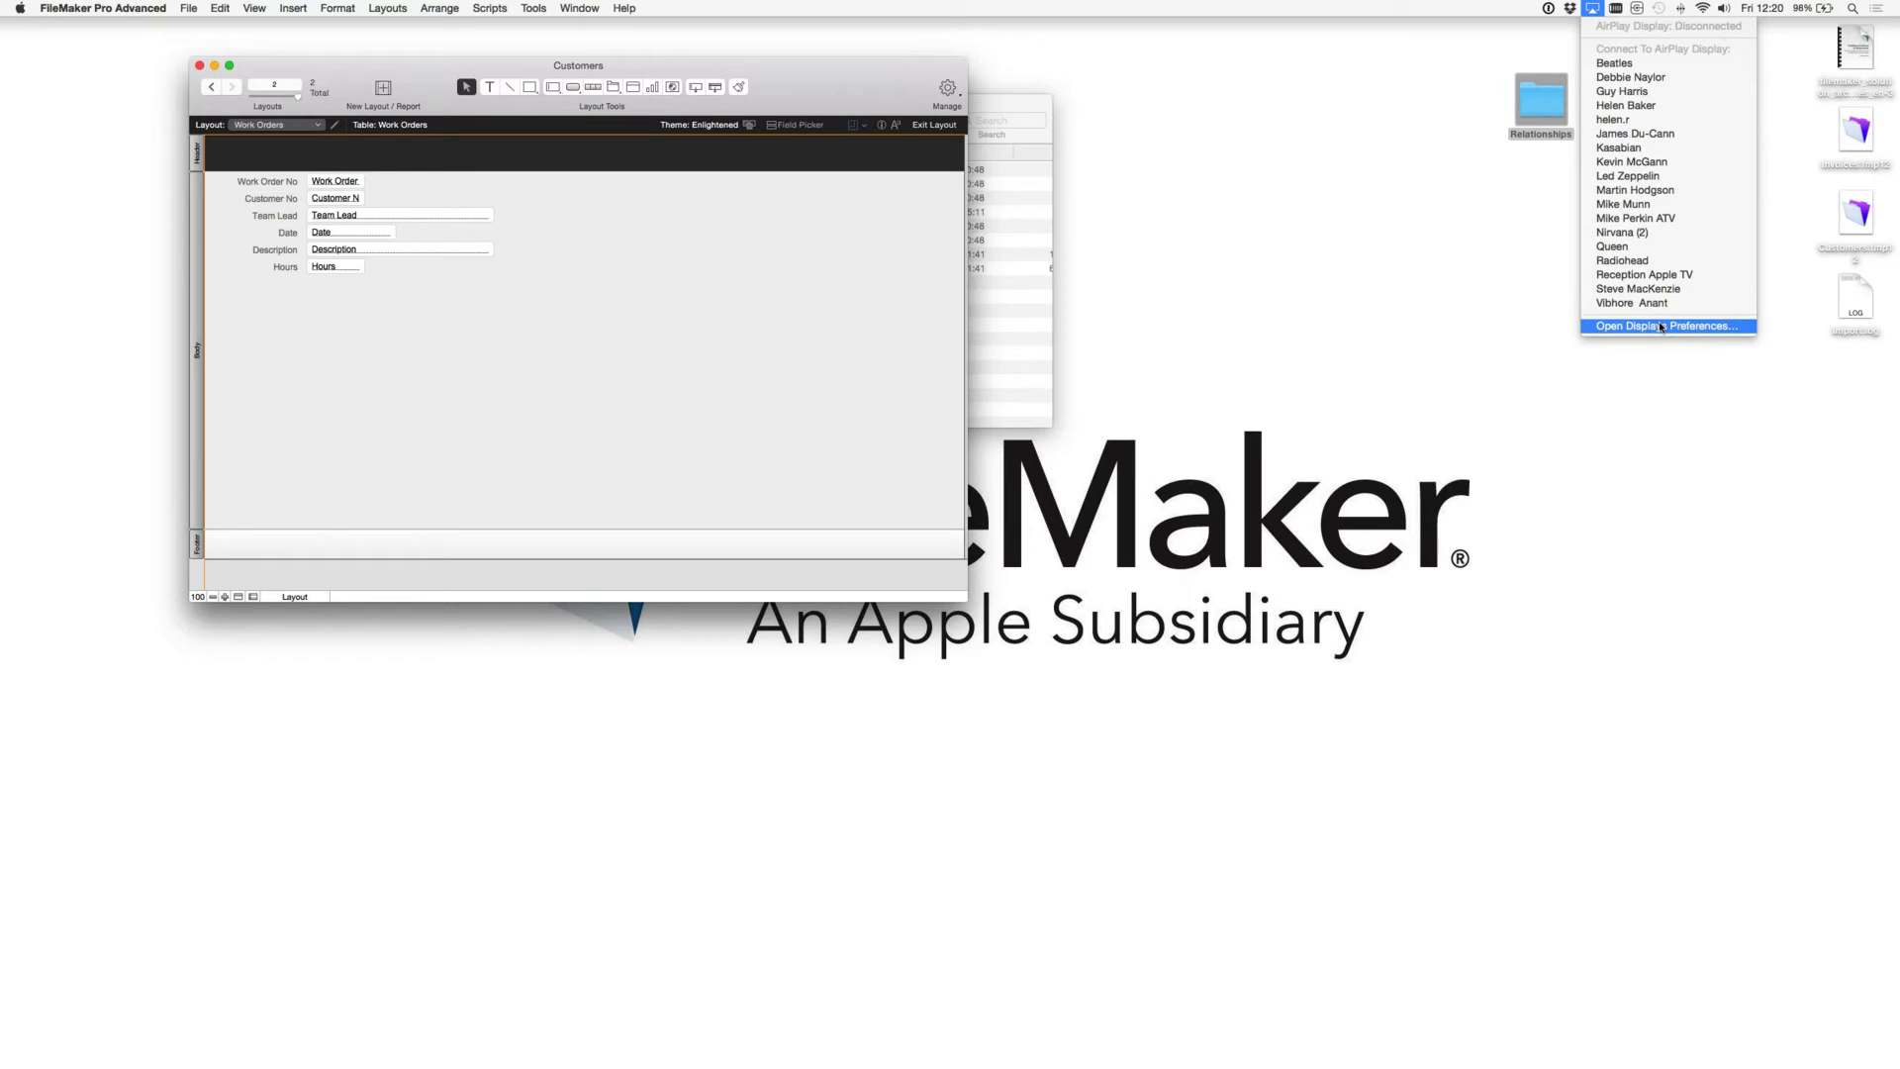
pyautogui.click(1662, 326)
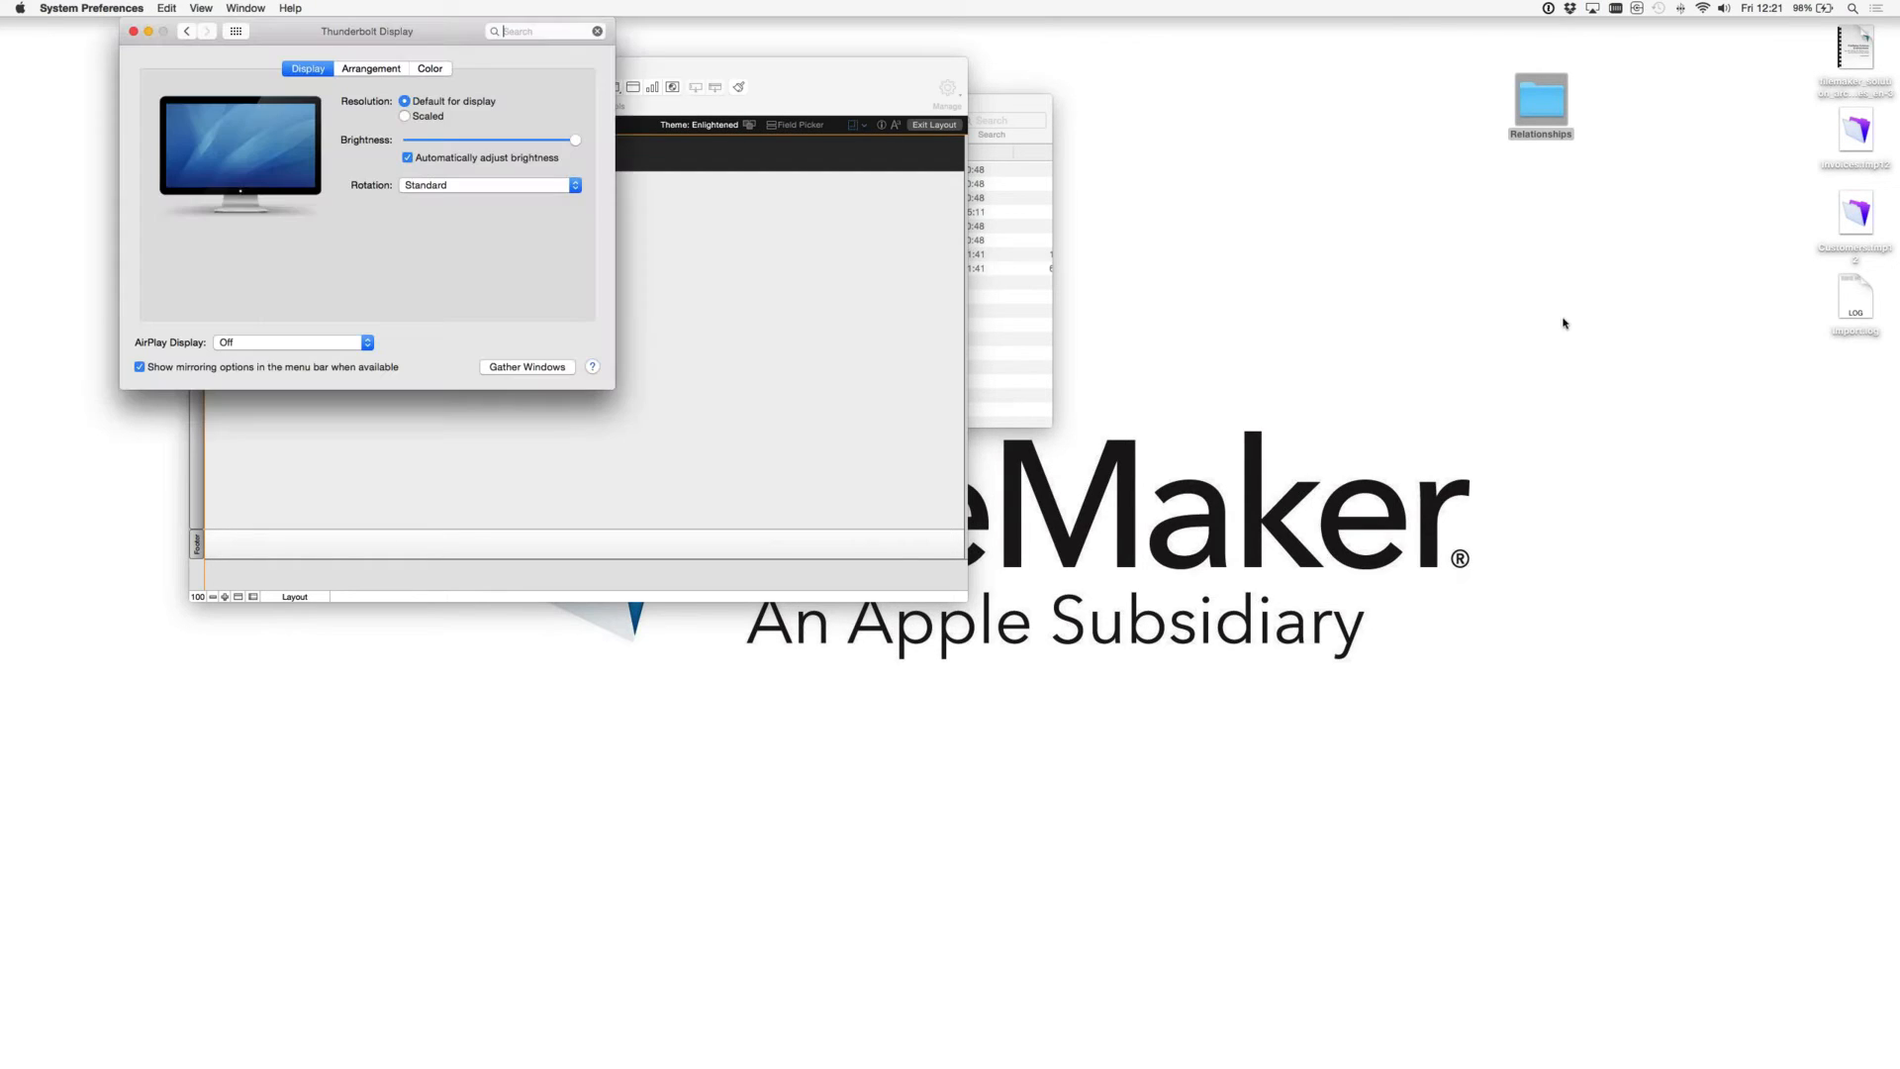
pyautogui.click(387, 72)
pyautogui.click(308, 68)
pyautogui.moveTo(365, 31); pyautogui.dragTo(1899, 59)
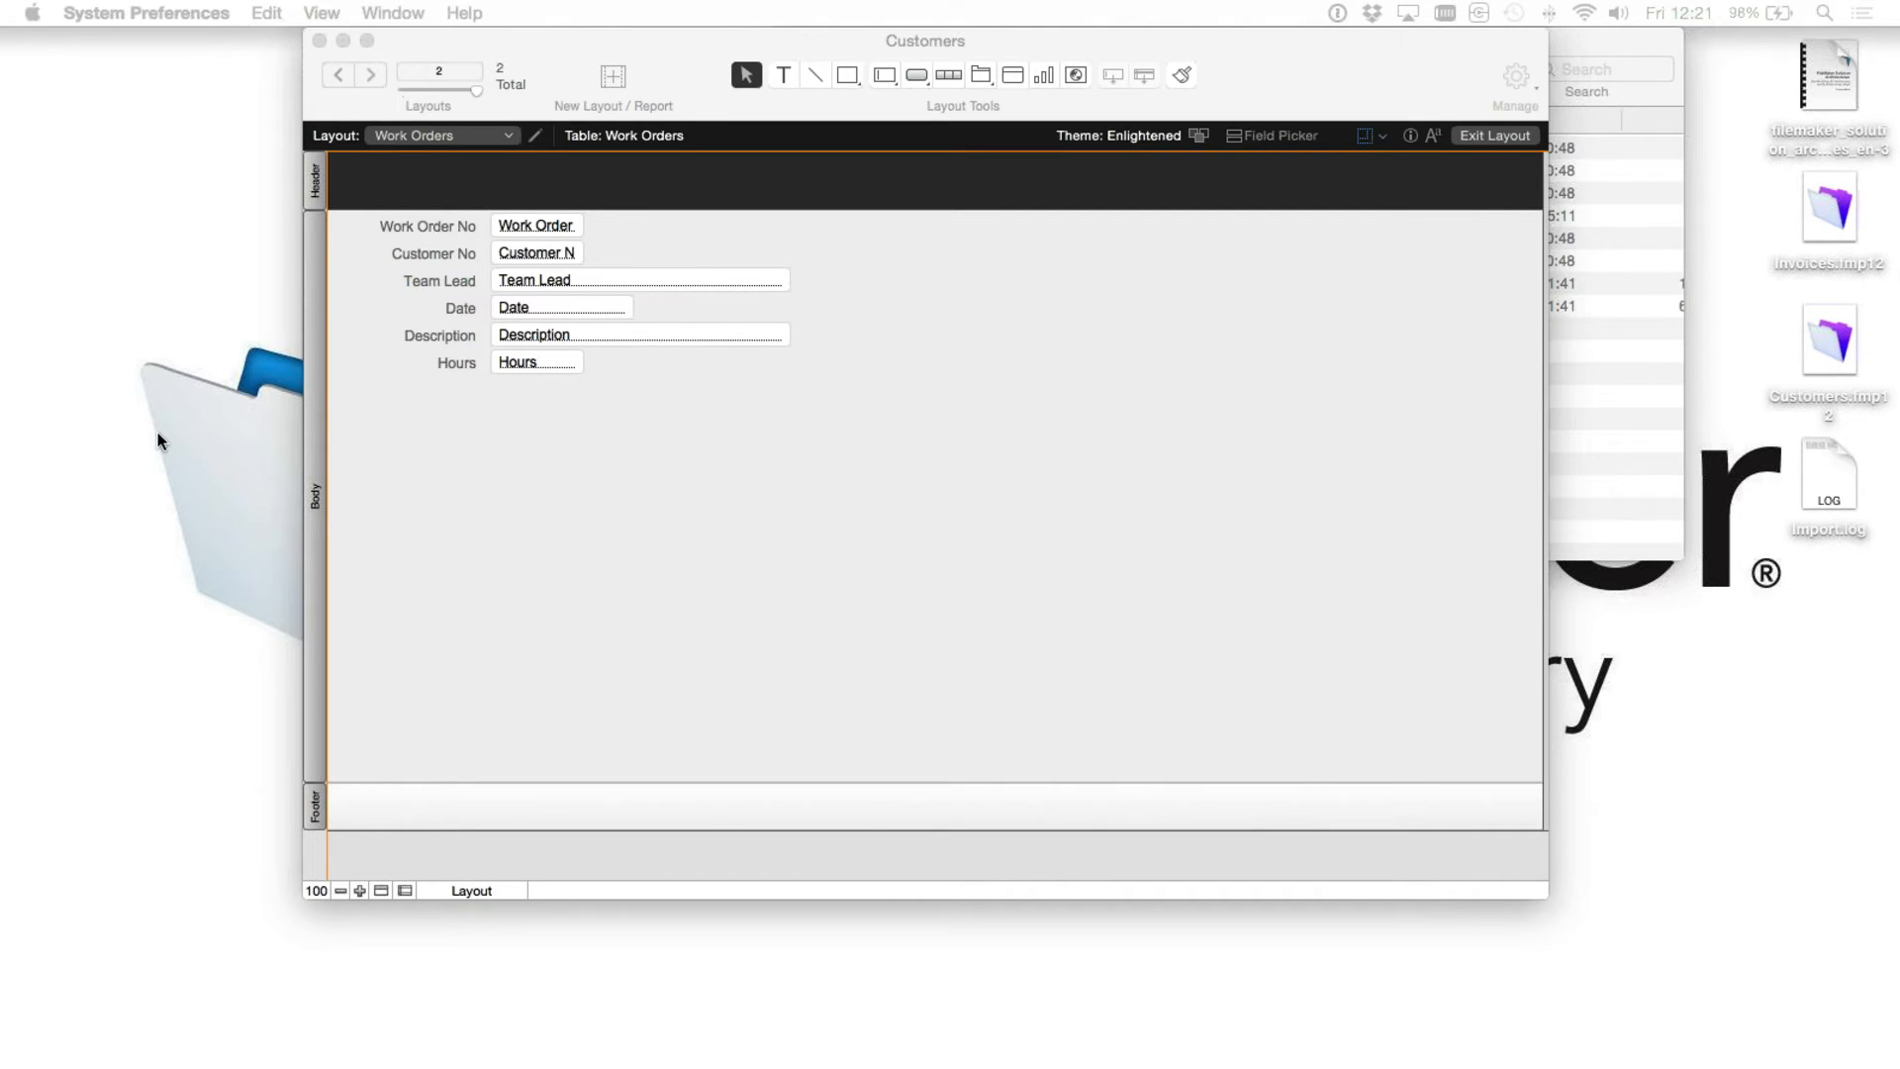
pyautogui.click(902, 141)
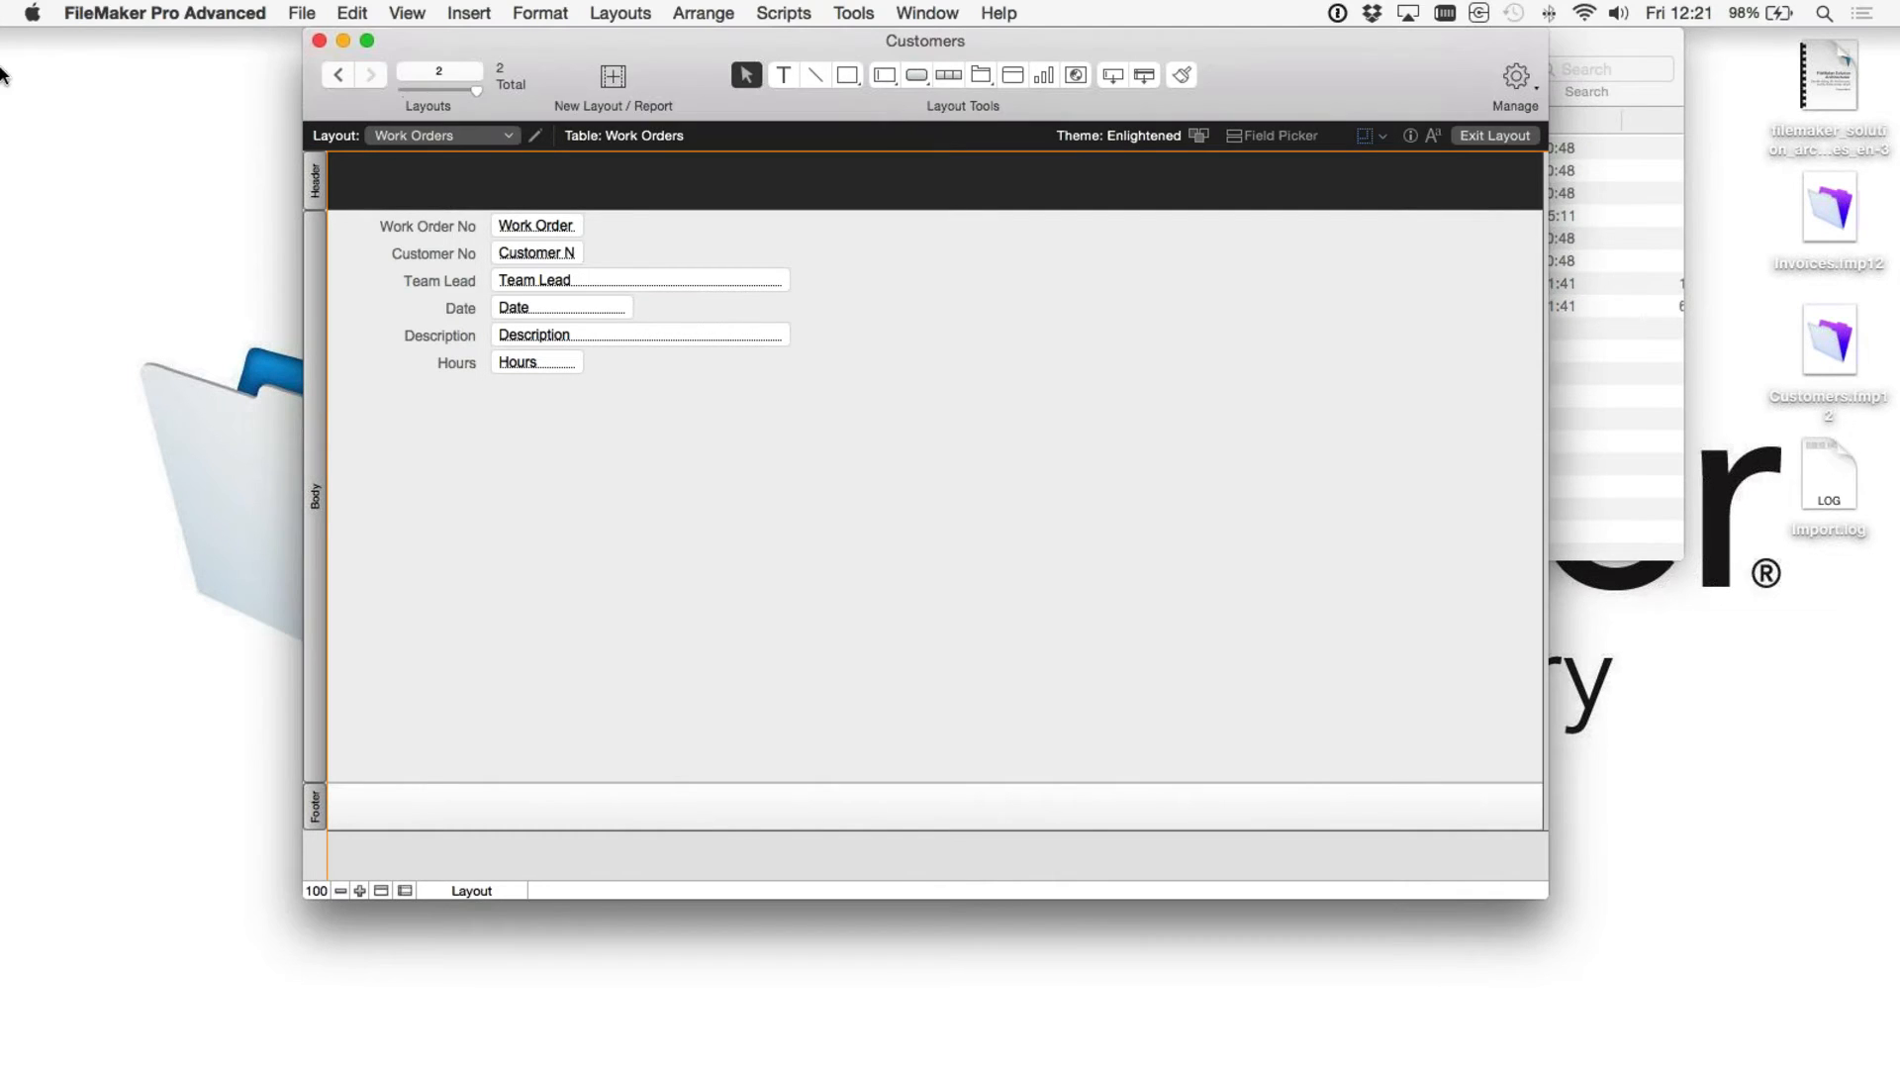
# - Reposition the Customers window and close the Relationships folder window in Finder
pyautogui.moveTo(679, 51); pyautogui.dragTo(505, 67)
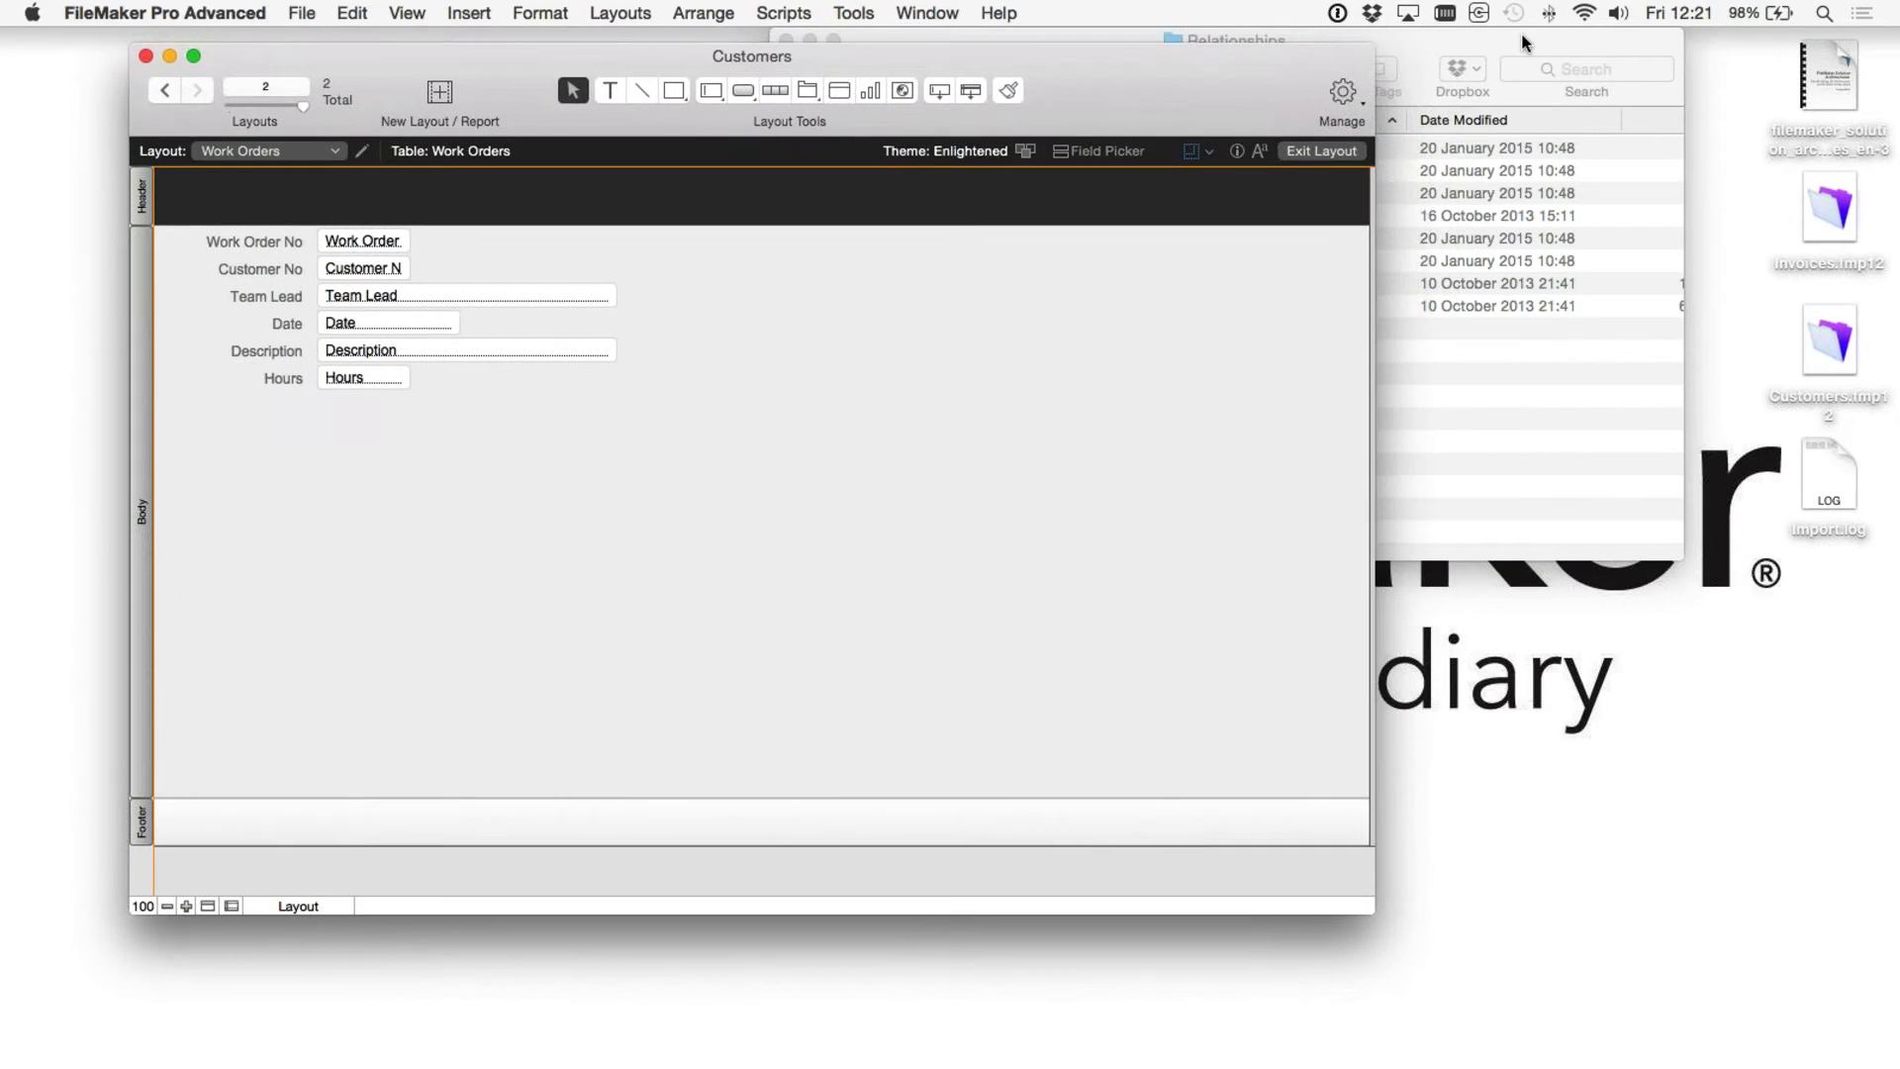
pyautogui.click(1439, 44)
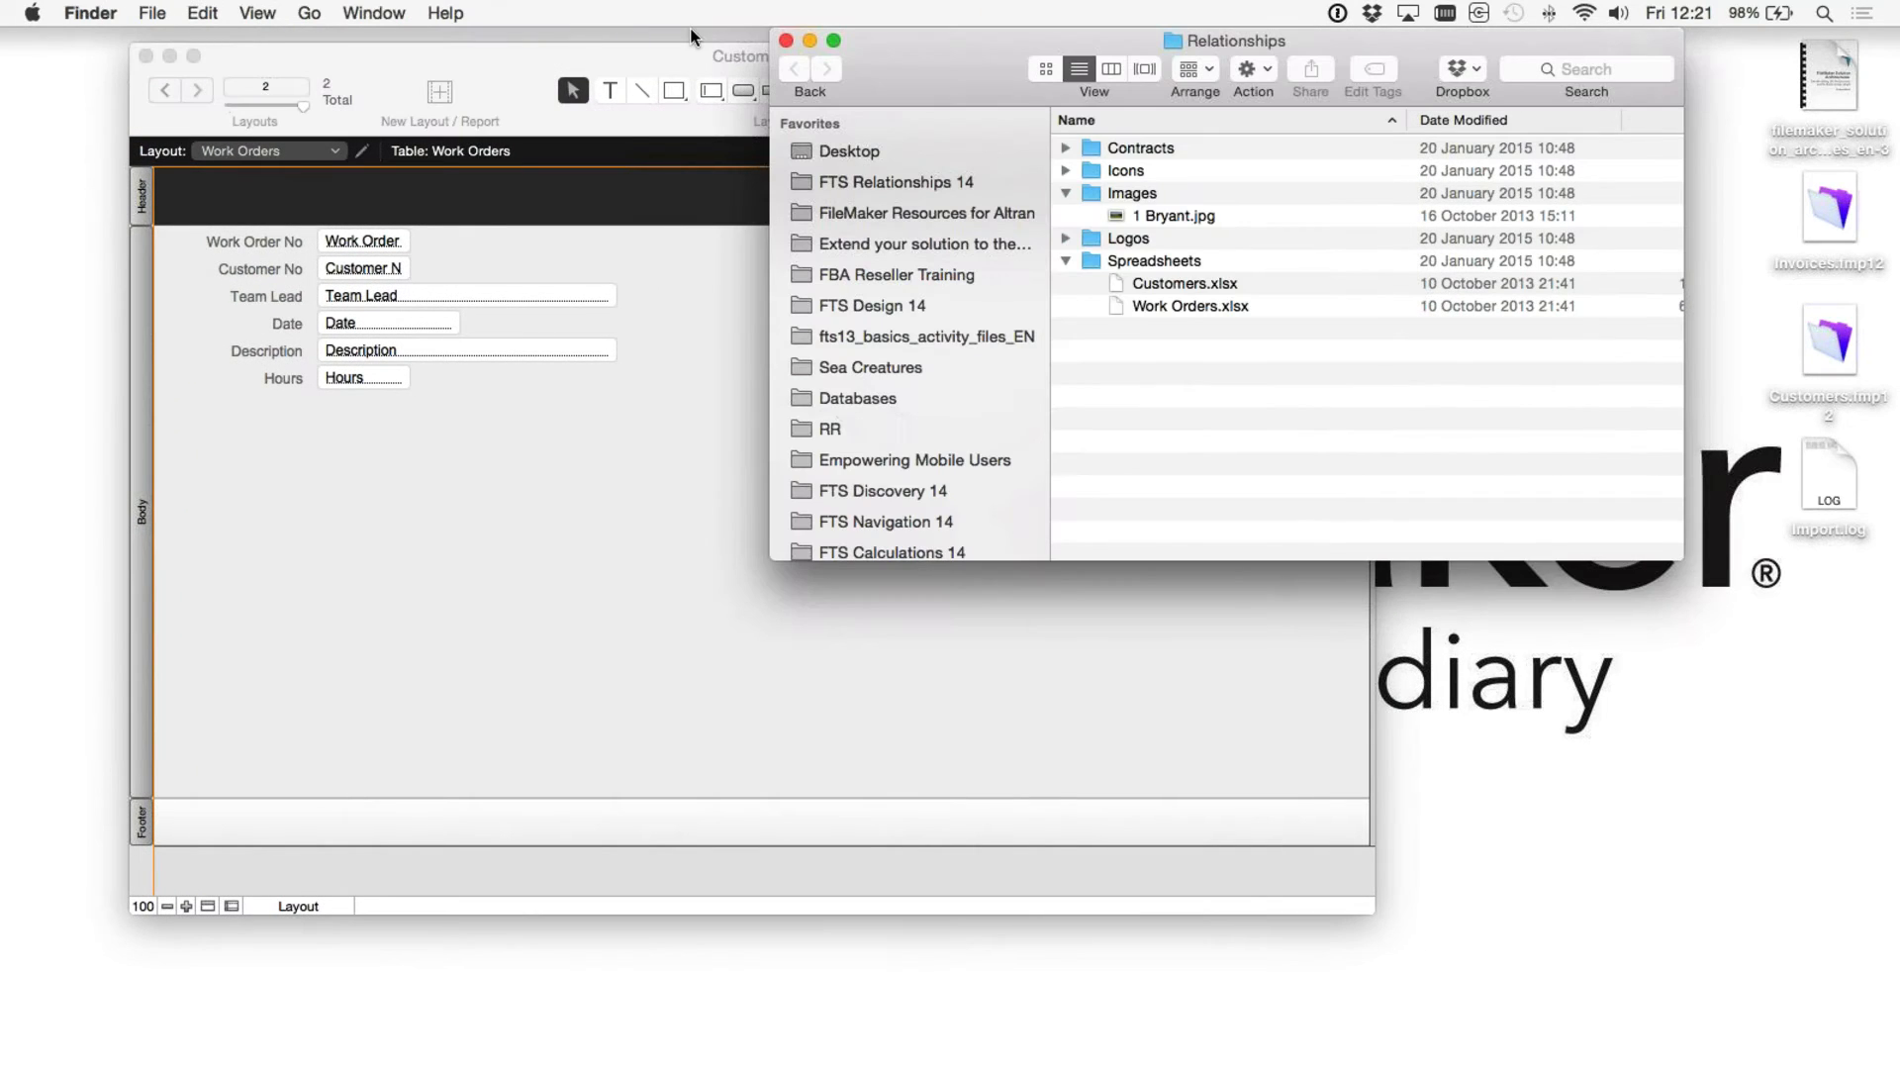
pyautogui.click(789, 41)
pyautogui.click(398, 509)
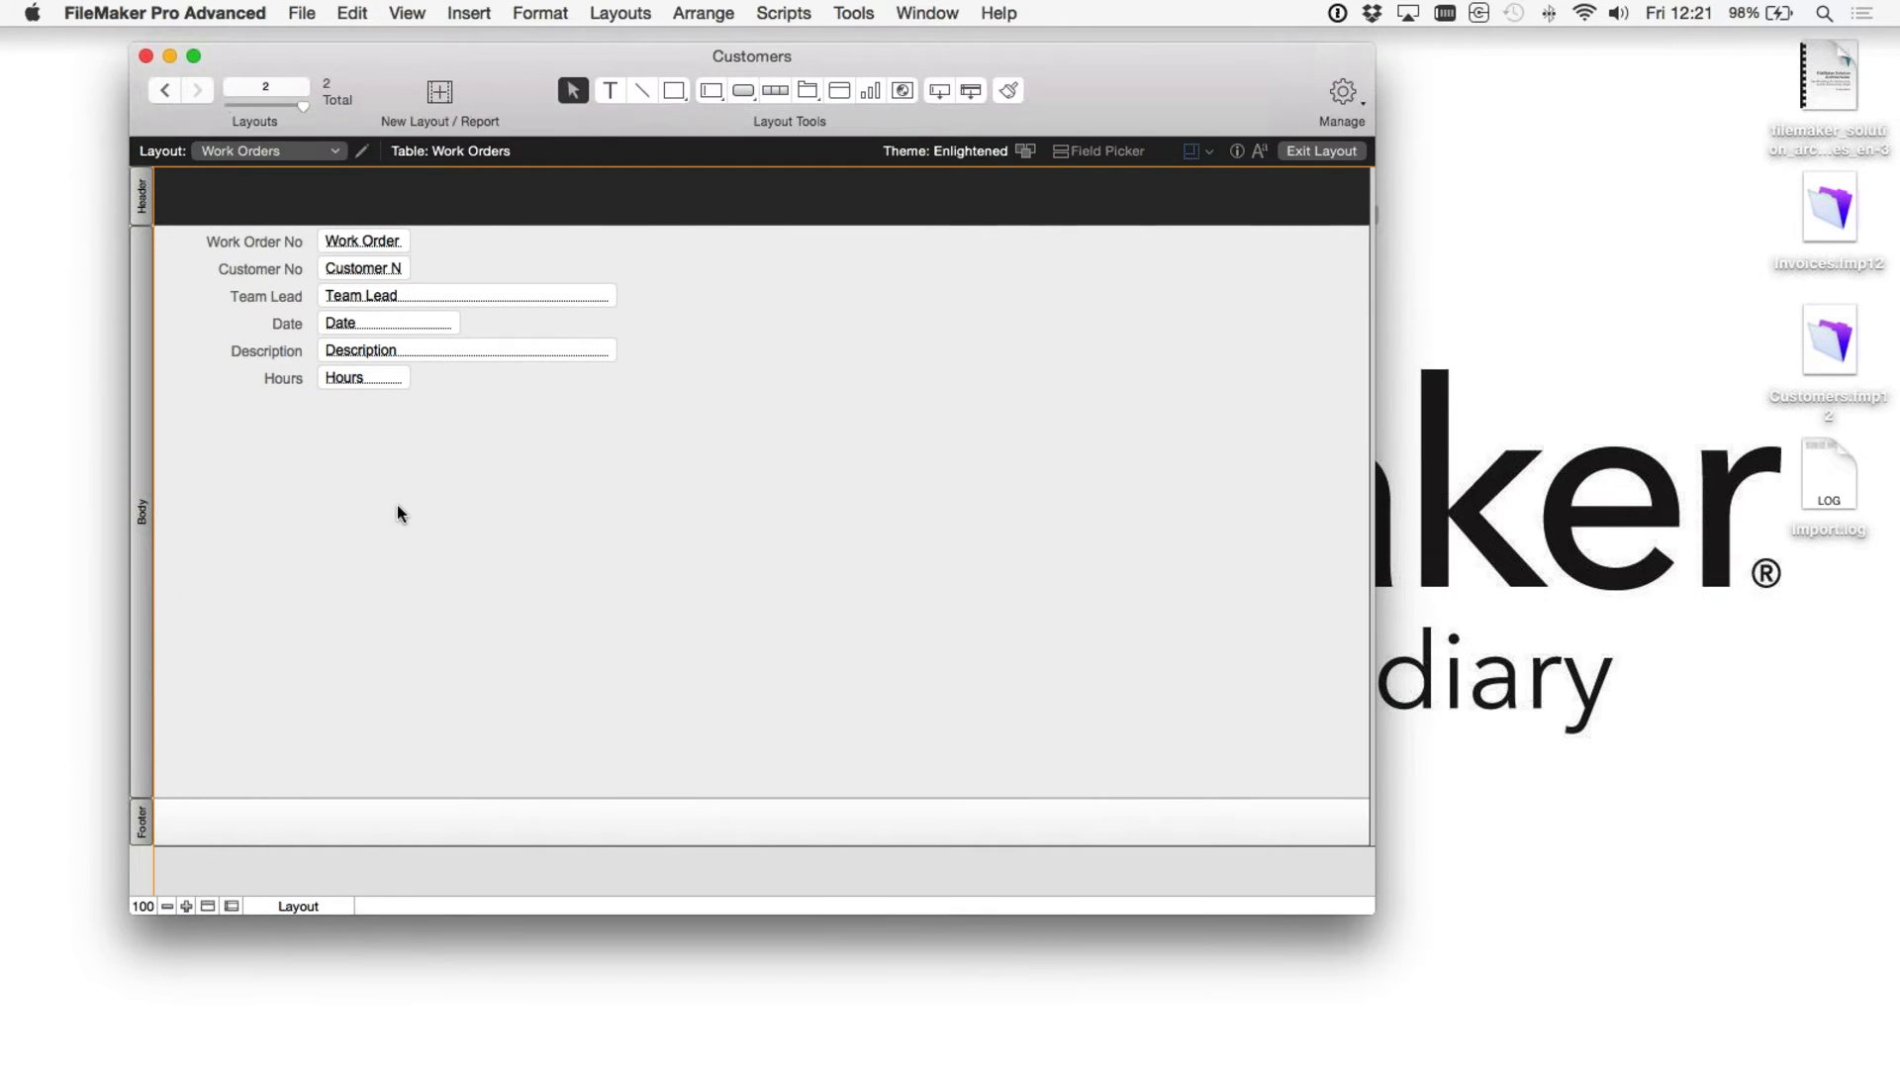
# - Return to Browse mode, switch to the Customer layout and go to the record with Customer No 5
pyautogui.press('super+b')
pyautogui.click(252, 150)
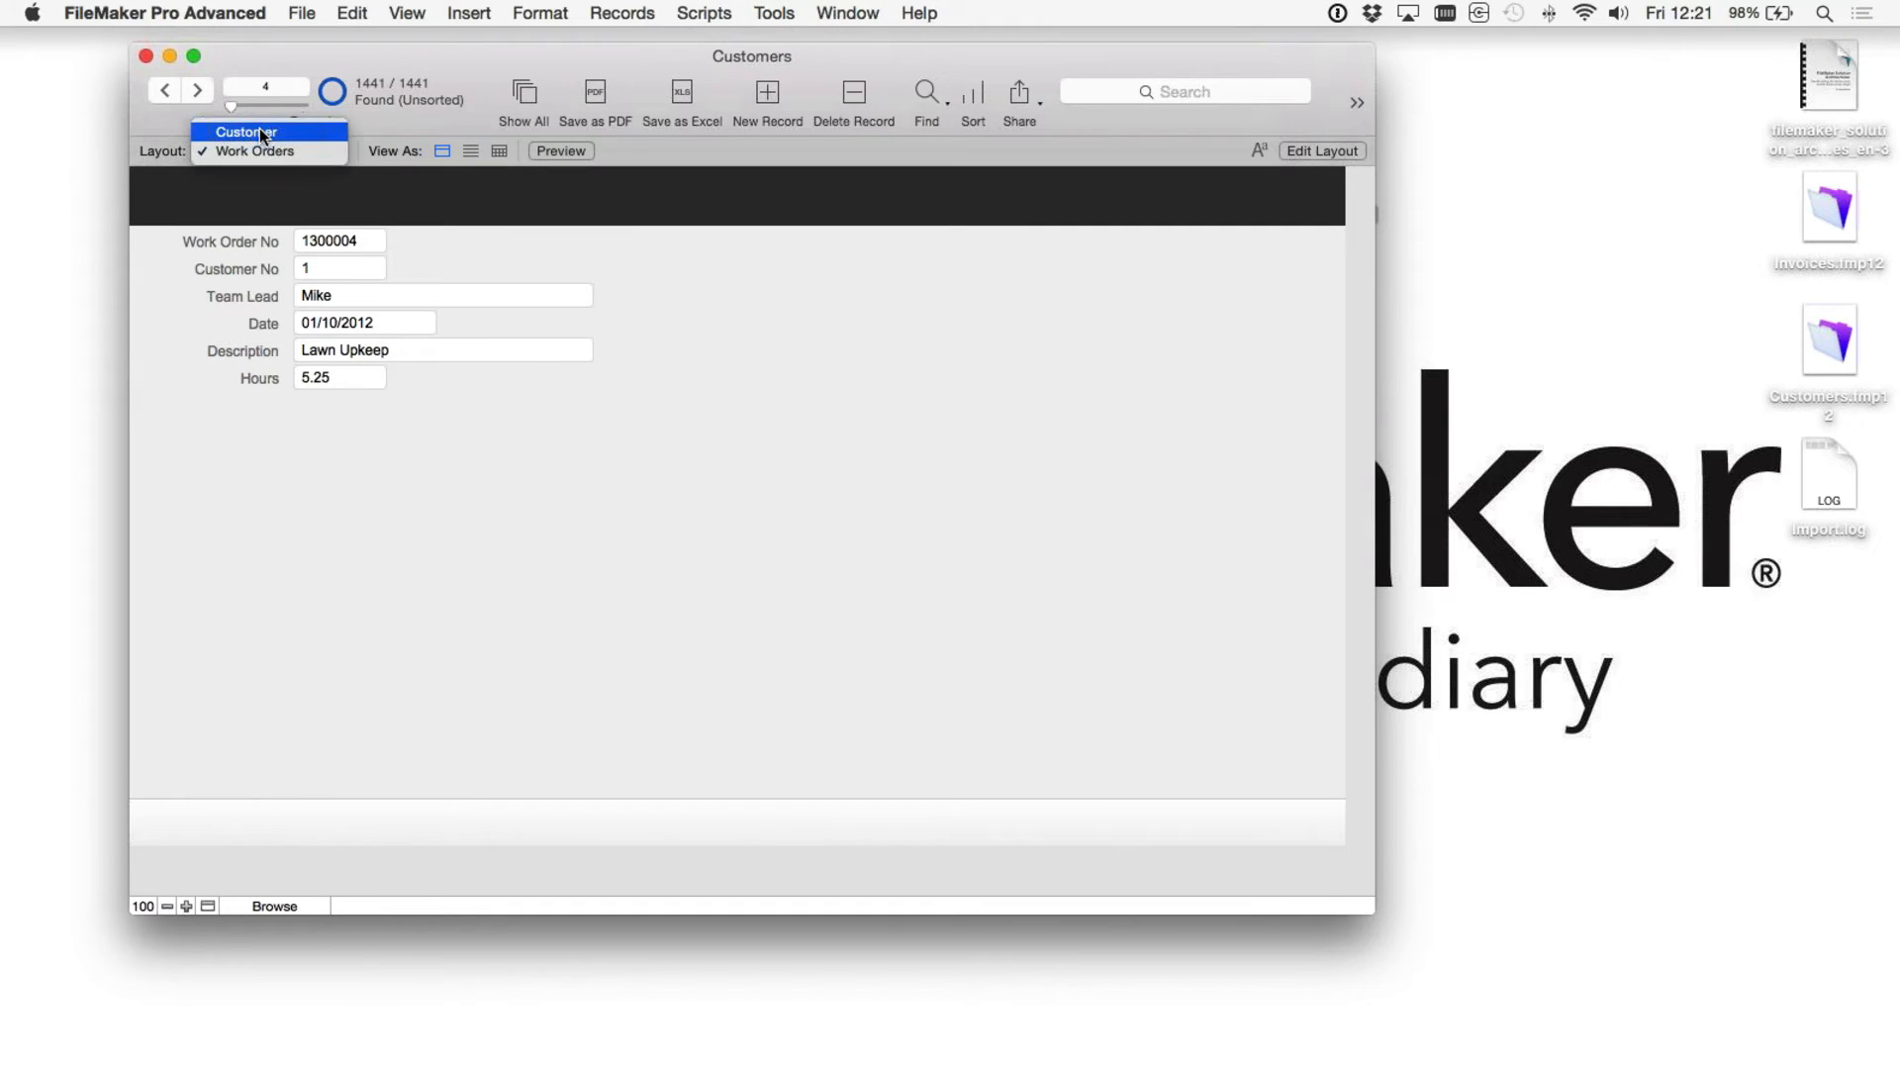
pyautogui.click(259, 129)
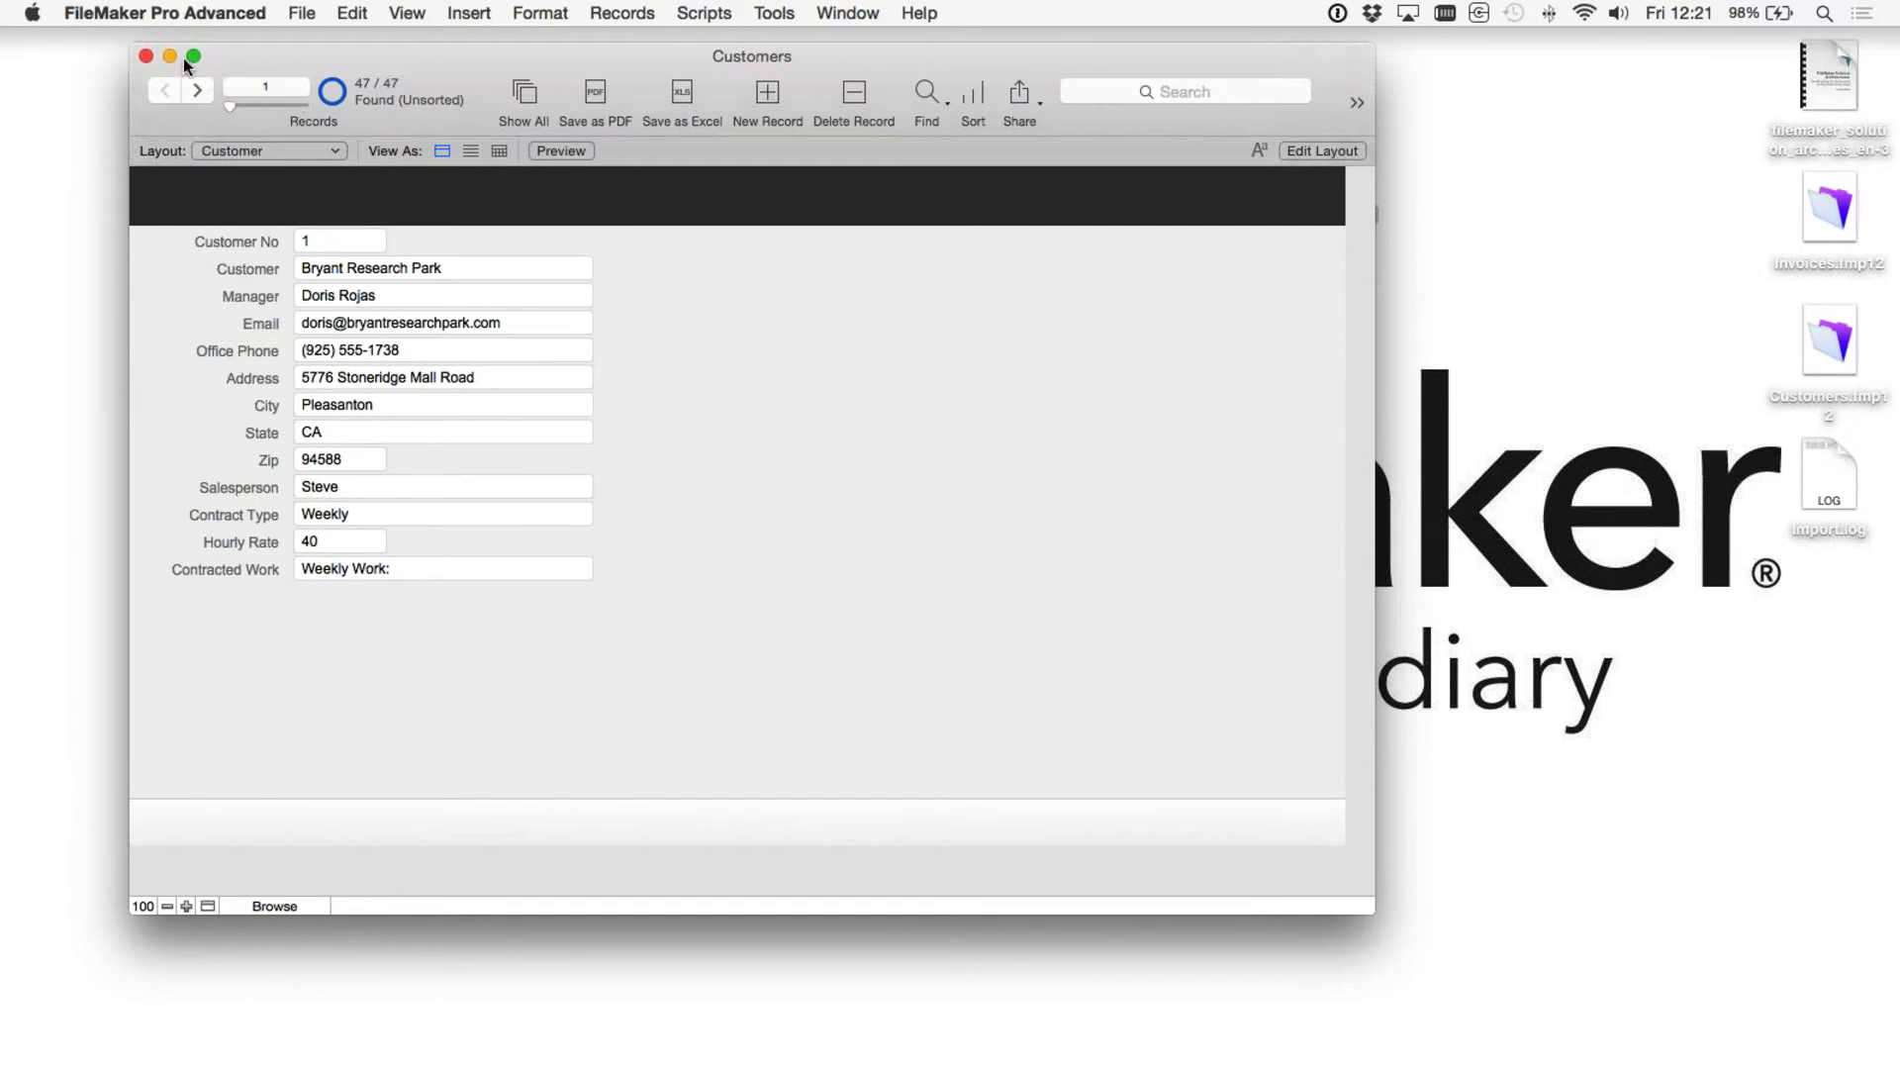
pyautogui.click(196, 90)
pyautogui.click(196, 90)
pyautogui.click(196, 90)
pyautogui.click(196, 90)
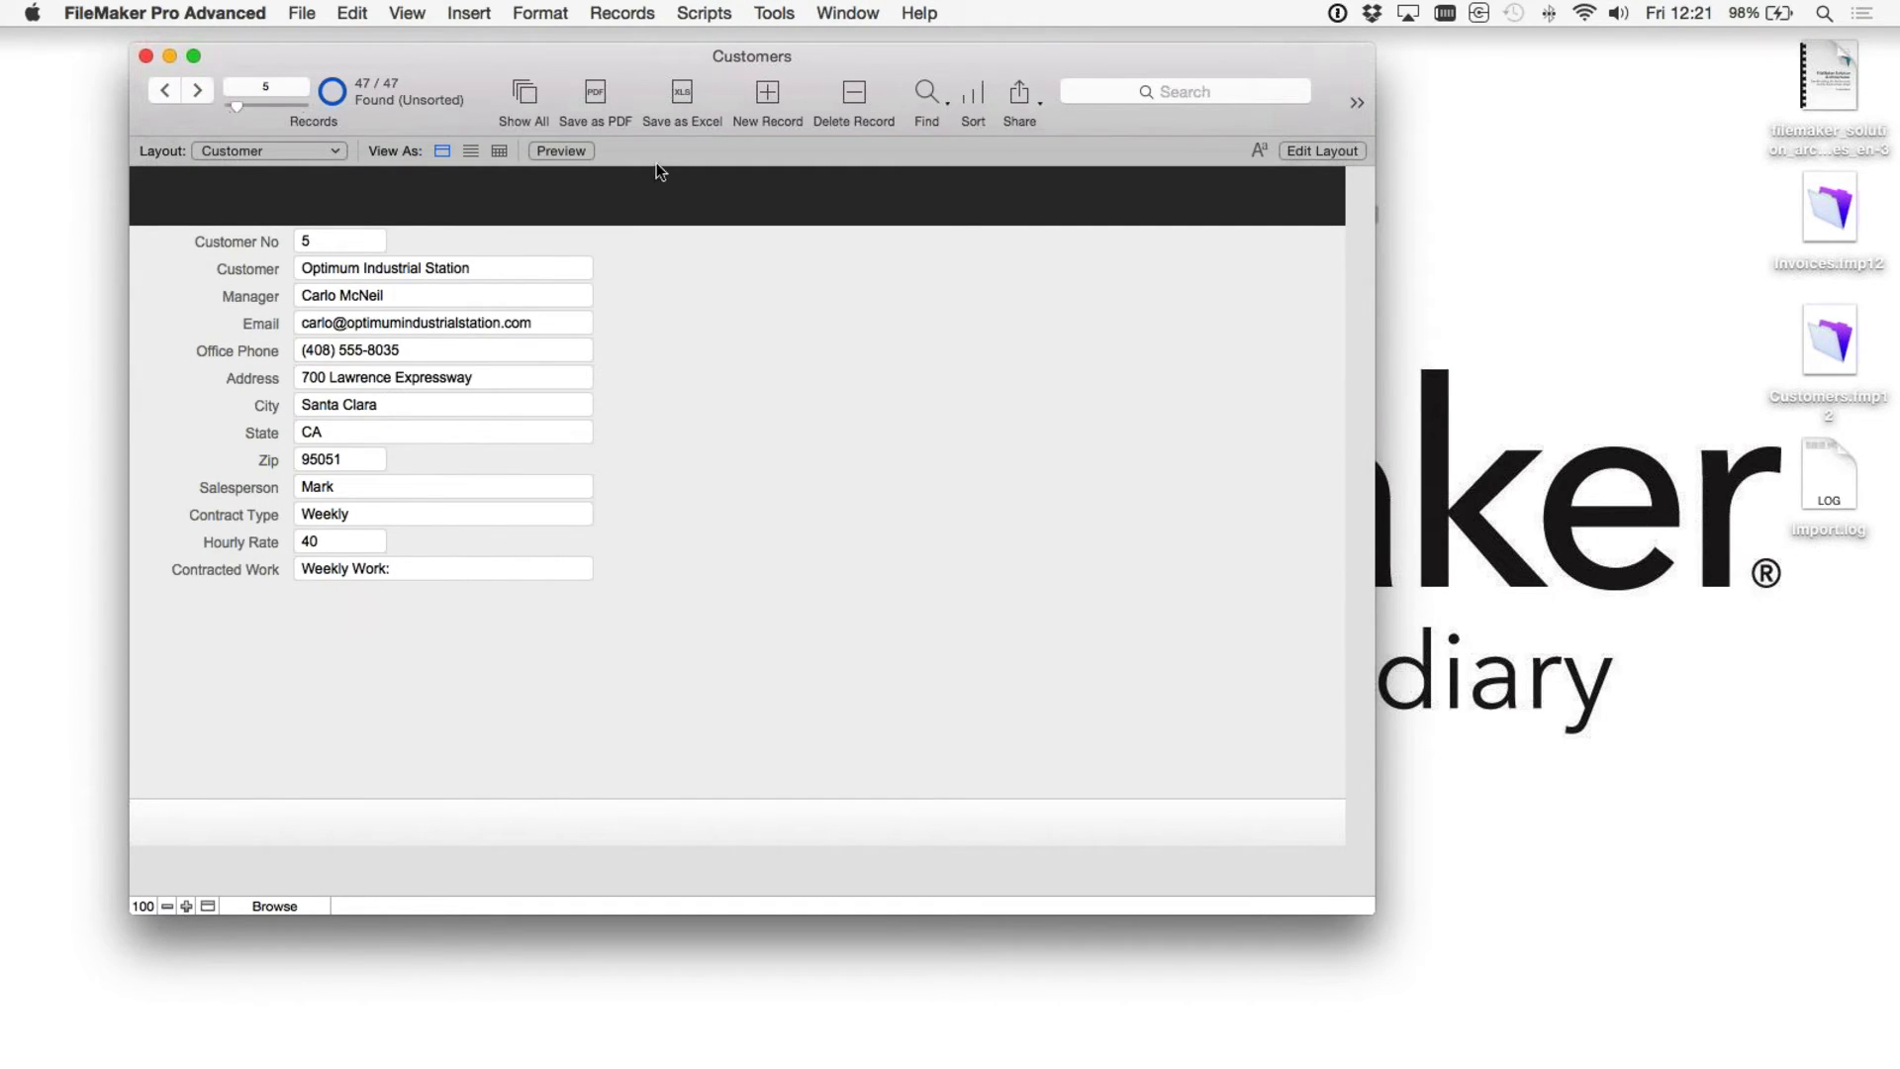
# - Find the customer records matching the current record's Salesperson and browse back and forth through the found set
pyautogui.rightClick(323, 485)
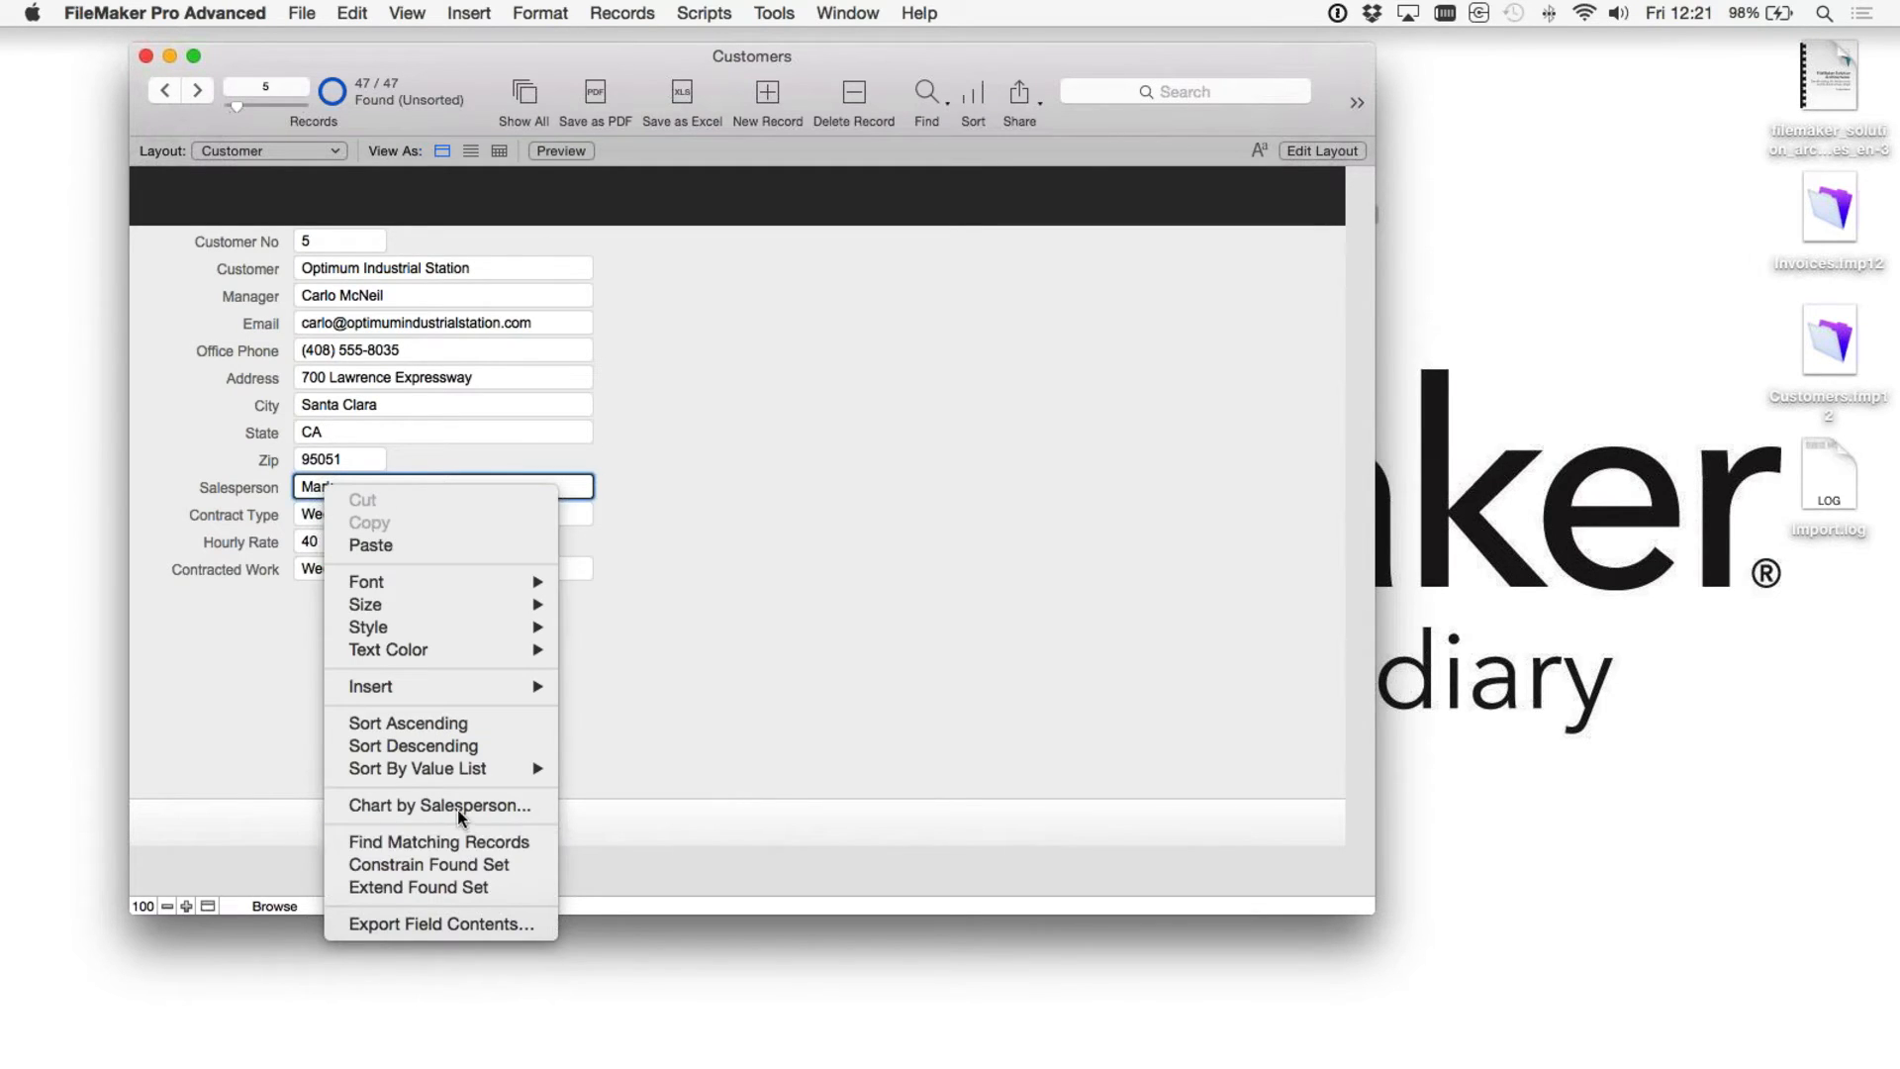
pyautogui.click(481, 842)
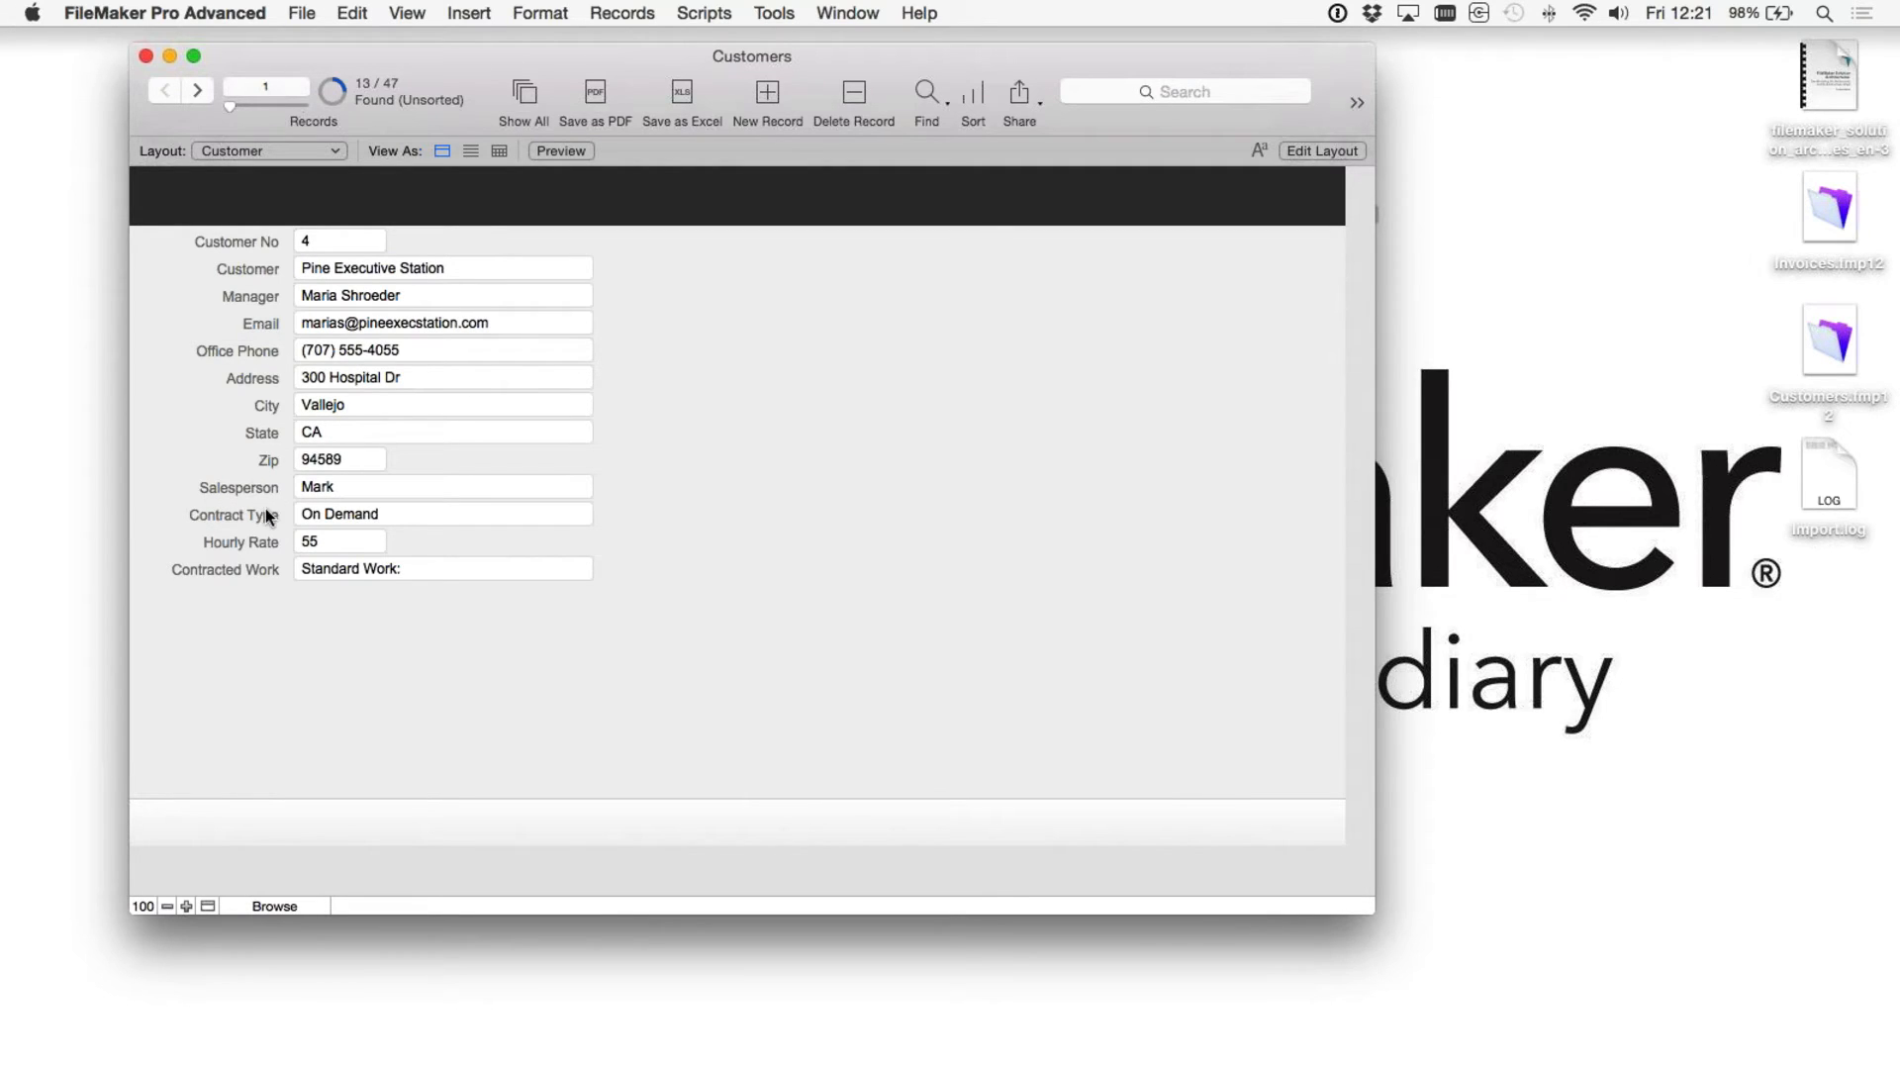
pyautogui.click(197, 92)
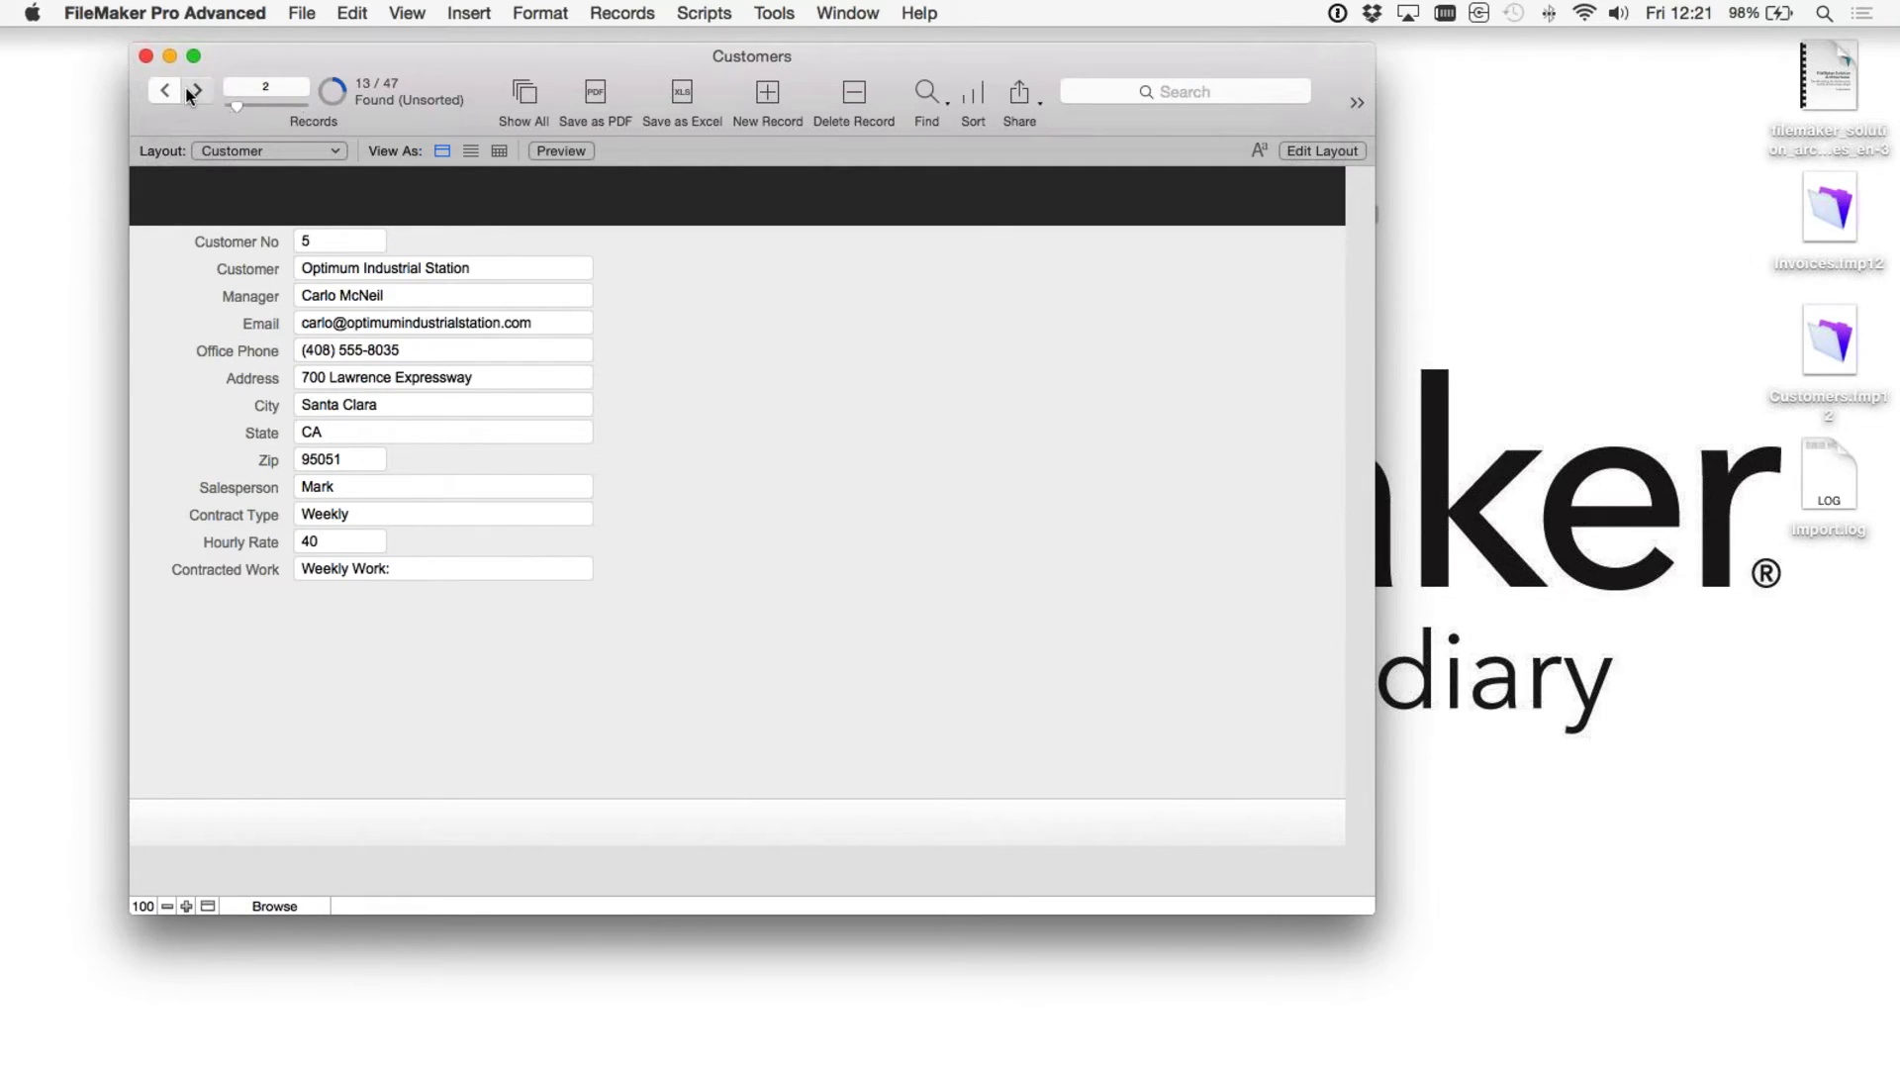
pyautogui.click(197, 93)
pyautogui.click(196, 95)
pyautogui.click(197, 92)
pyautogui.click(197, 93)
pyautogui.click(197, 92)
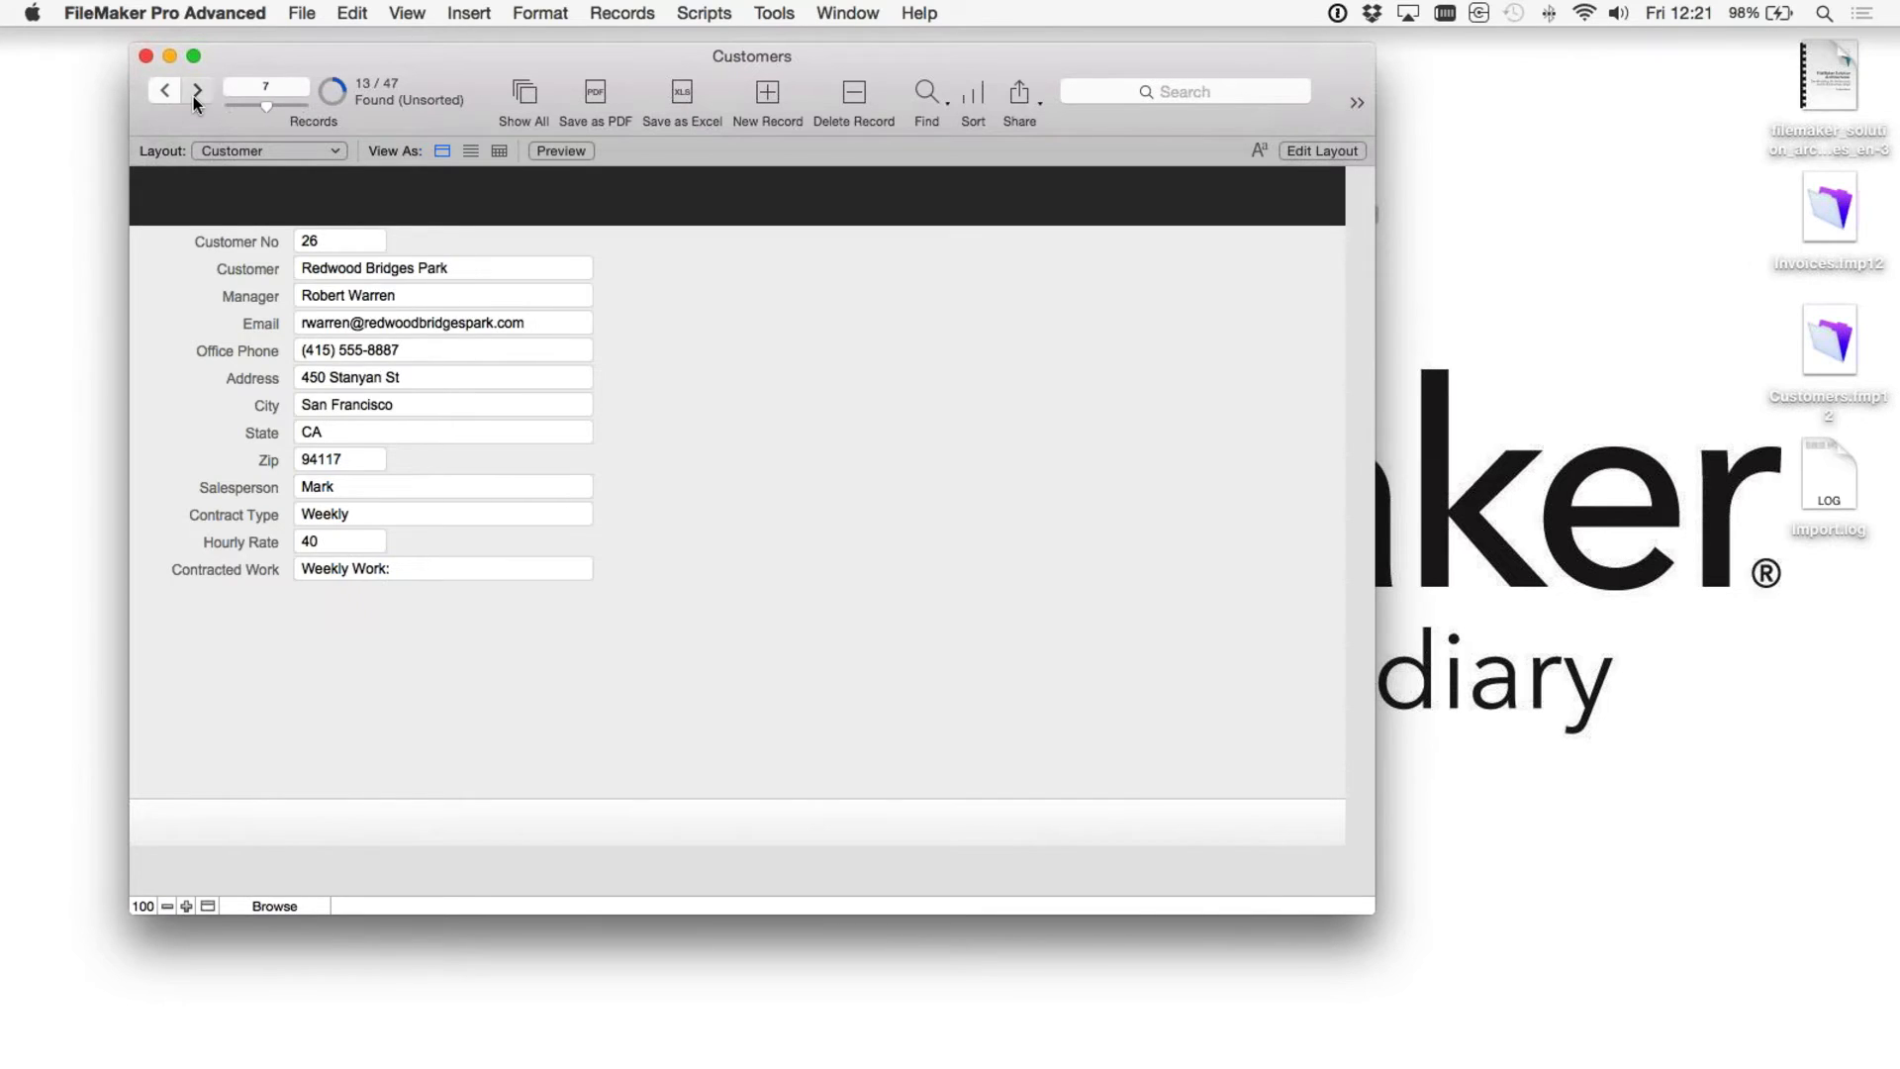
pyautogui.click(197, 93)
pyautogui.click(197, 92)
pyautogui.click(197, 92)
pyautogui.tripleClick(158, 93)
pyautogui.click(158, 93)
# - Step back through the customer found set and switch to the Work Orders layout
pyautogui.click(158, 93)
pyautogui.click(158, 93)
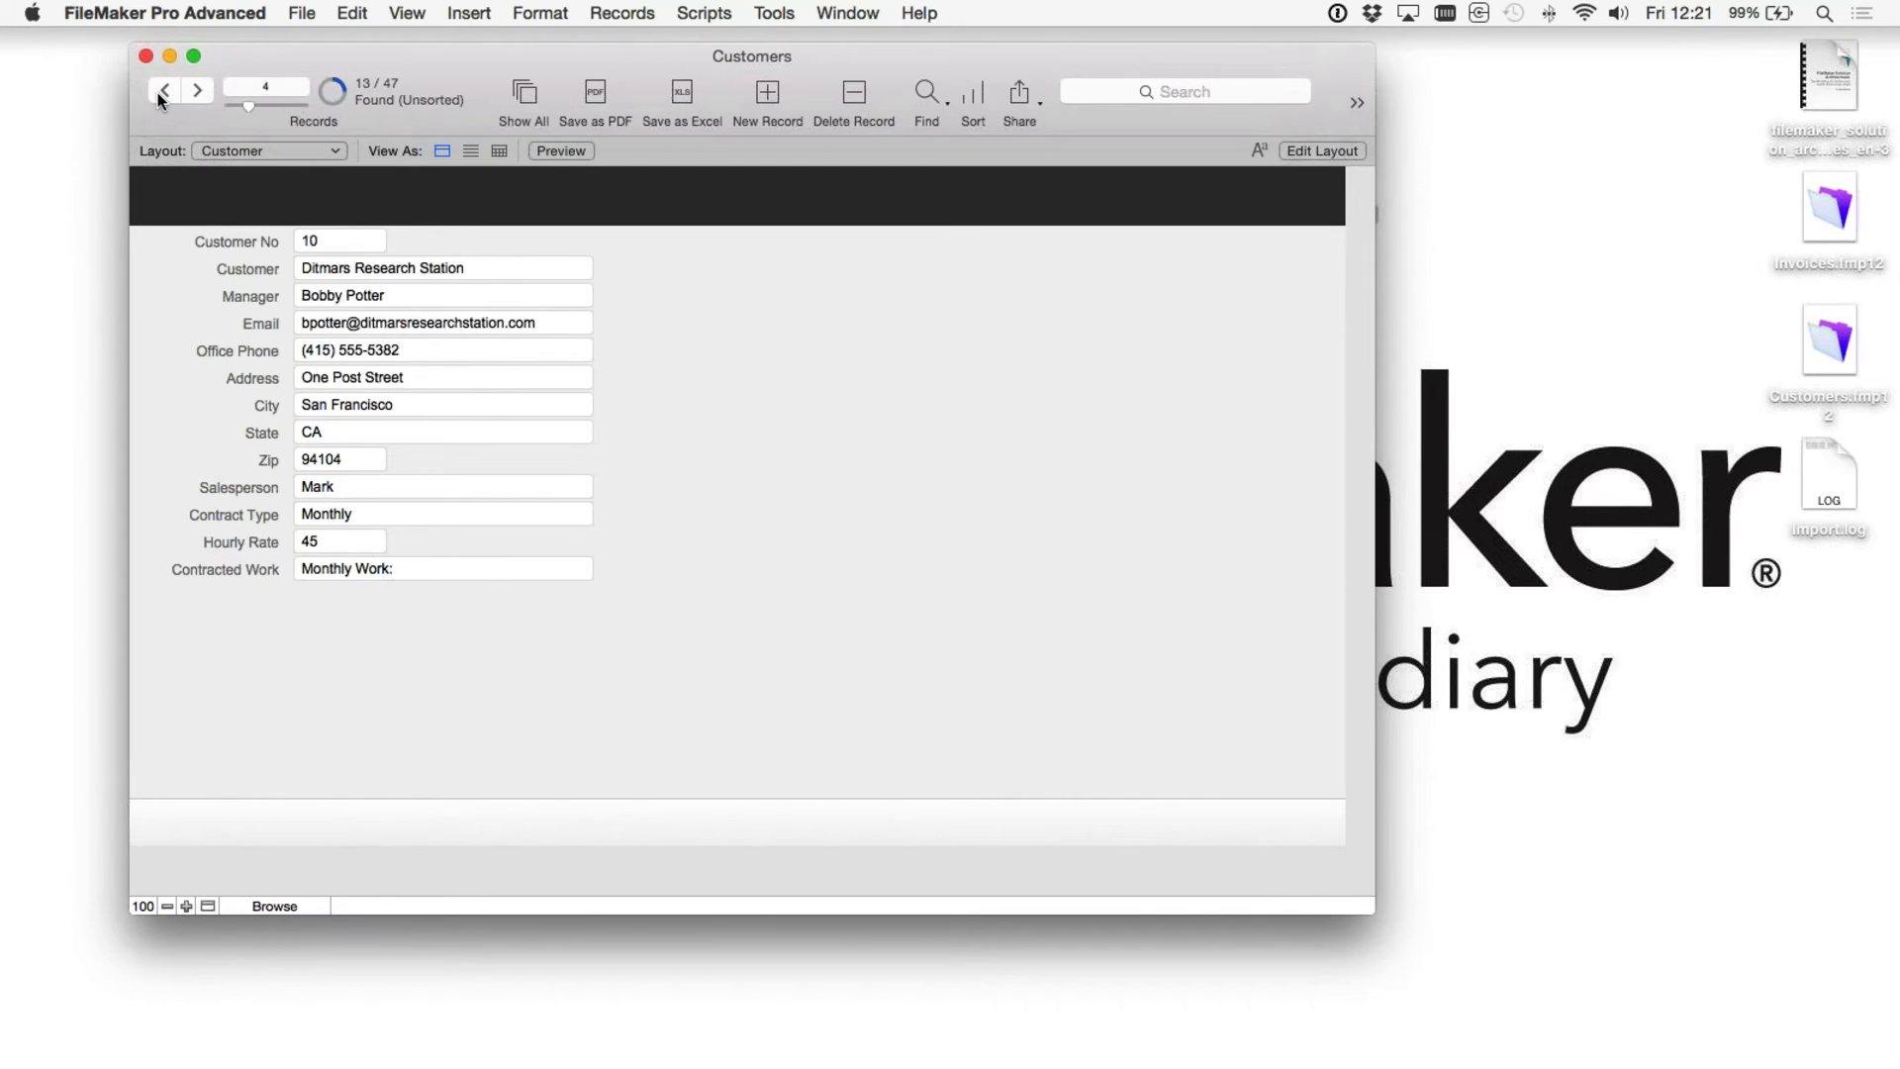
pyautogui.click(159, 93)
pyautogui.click(158, 94)
pyautogui.click(160, 100)
pyautogui.click(269, 153)
pyautogui.click(272, 171)
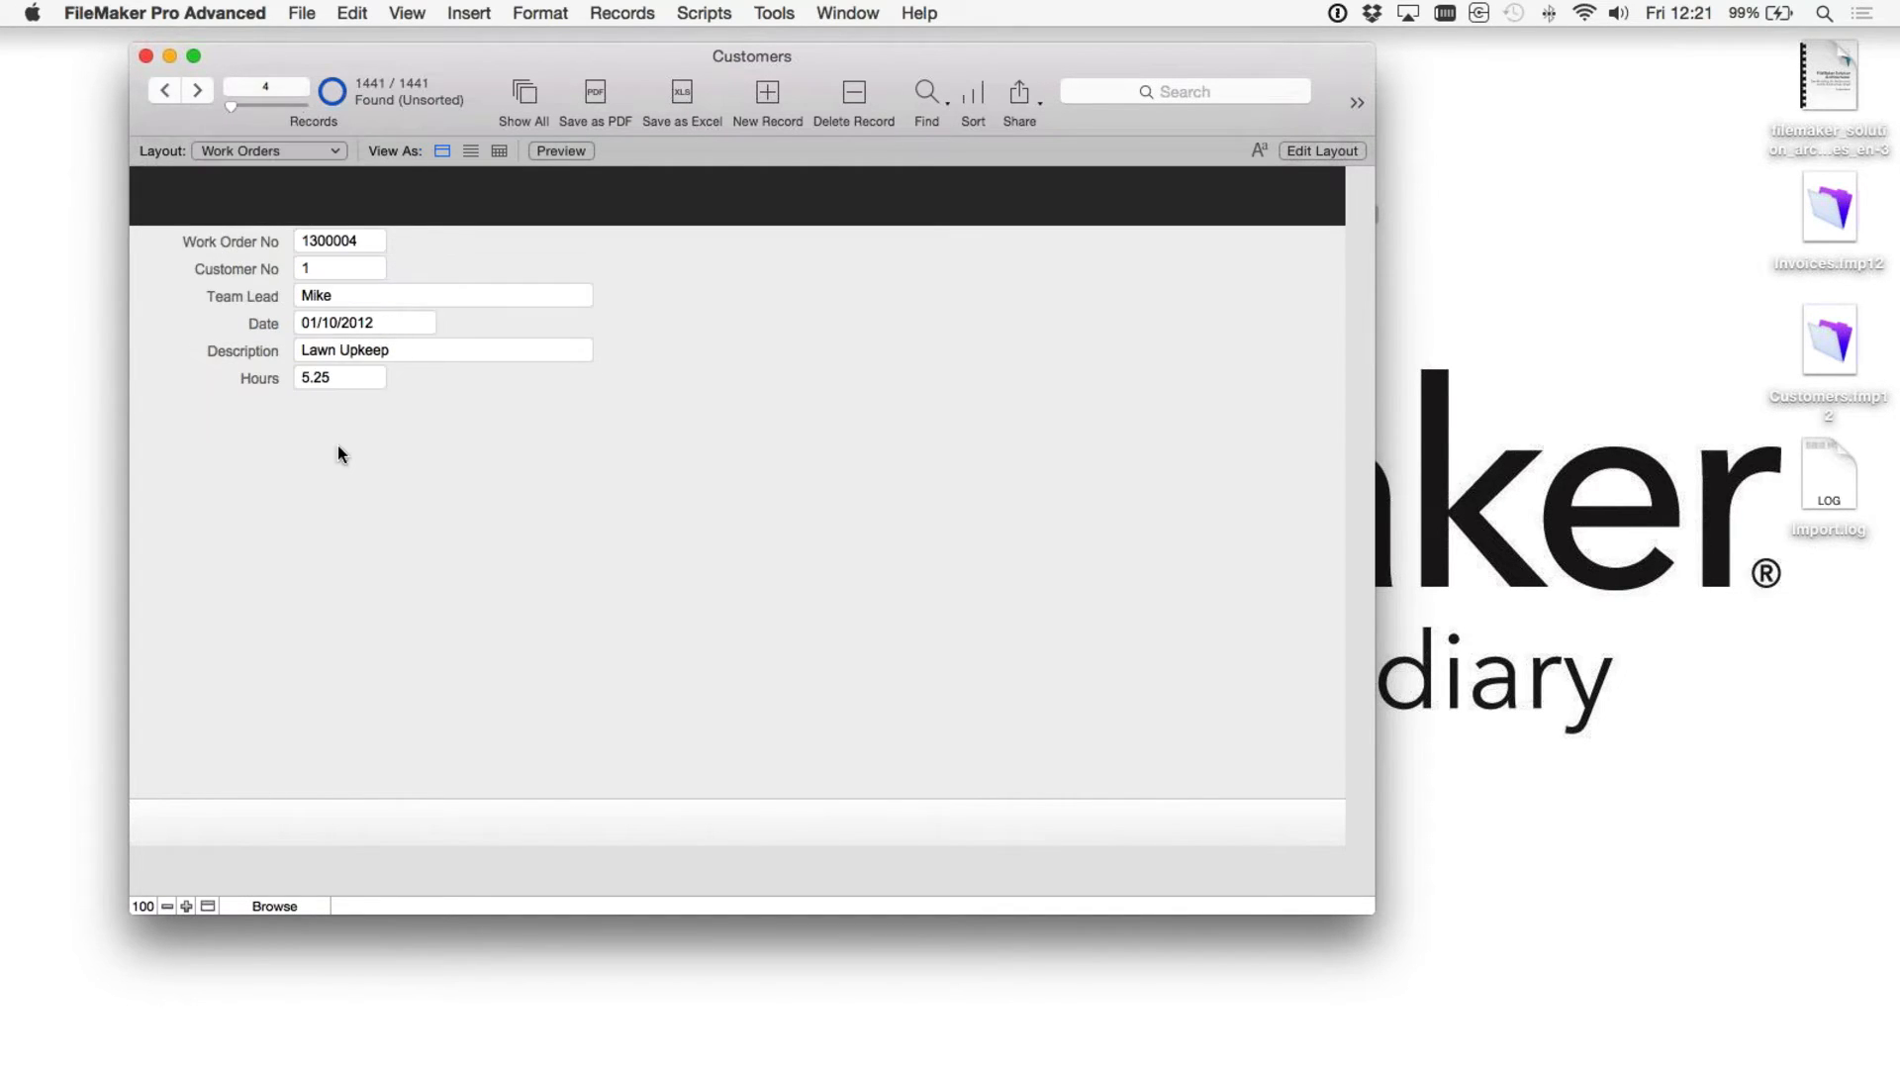
# - Find the work orders whose Description matches "la" and browse back and forth through the found set
pyautogui.rightClick(344, 350)
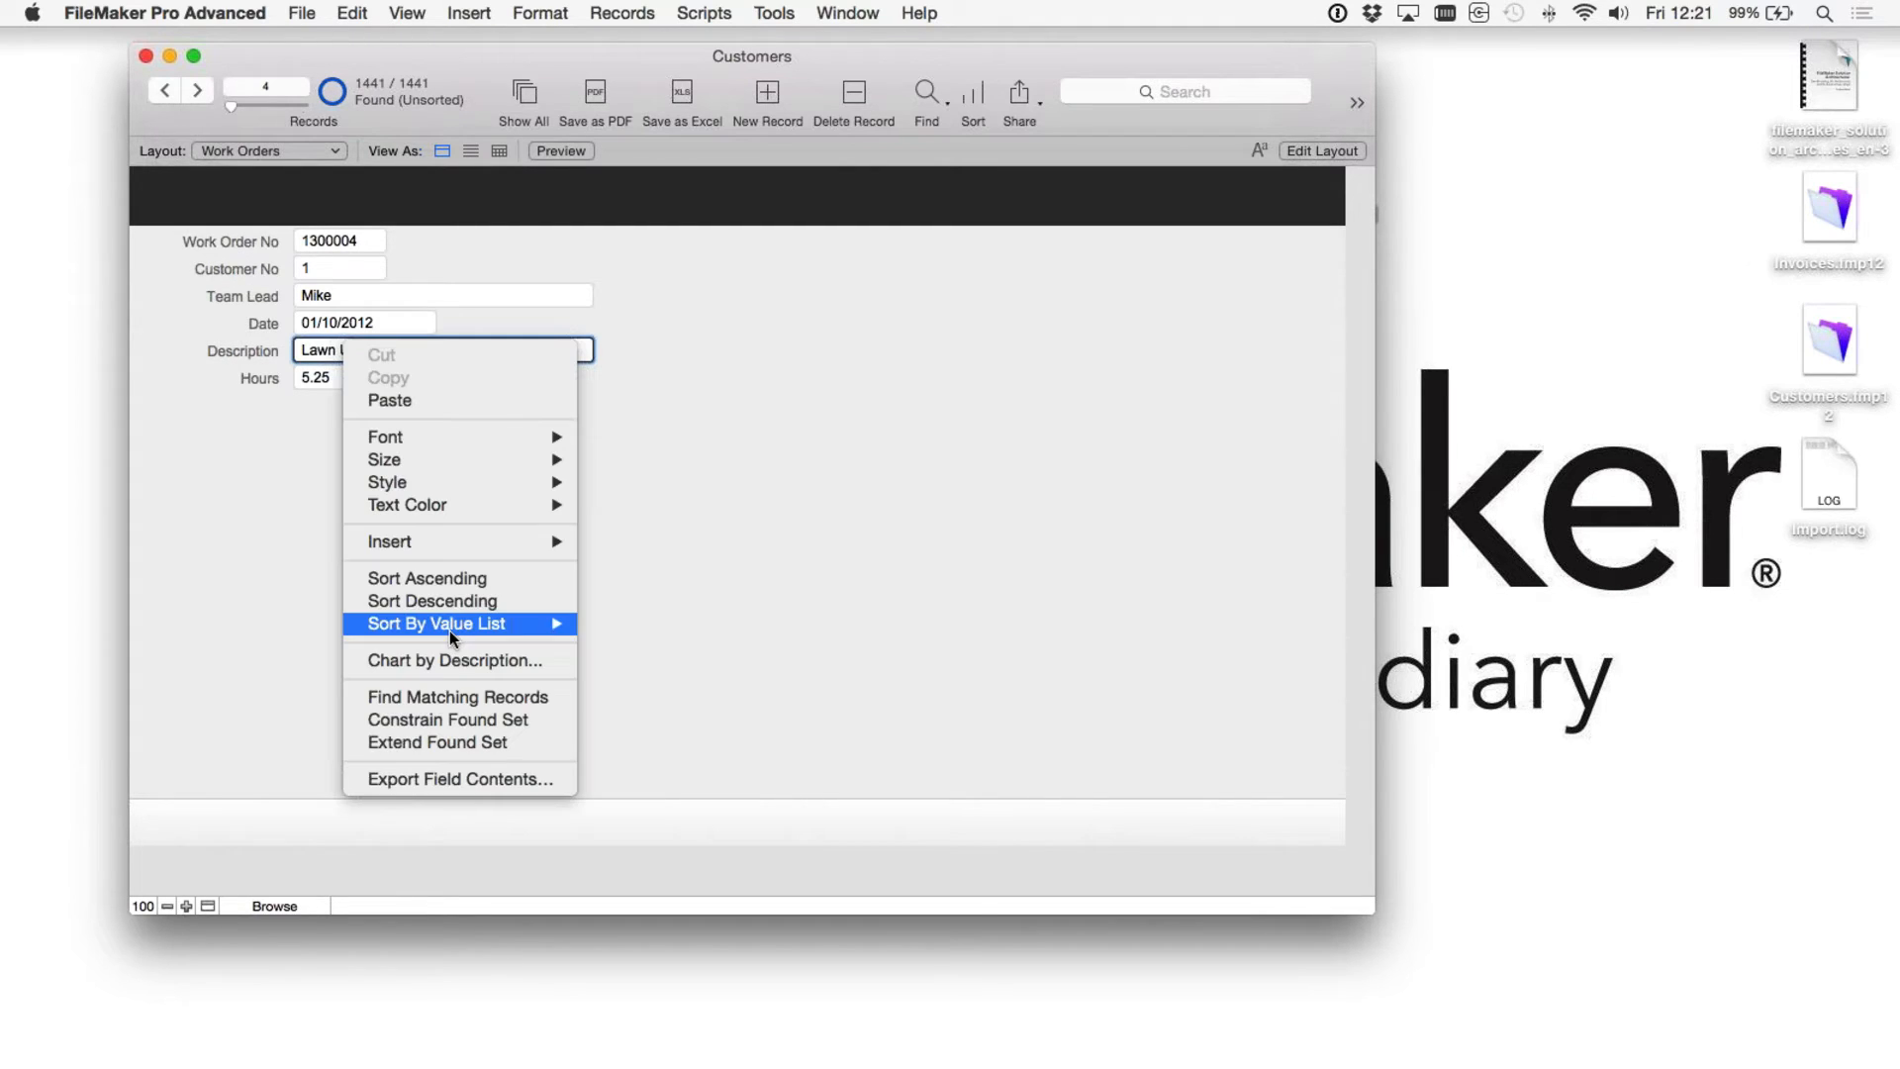
pyautogui.click(949, 105)
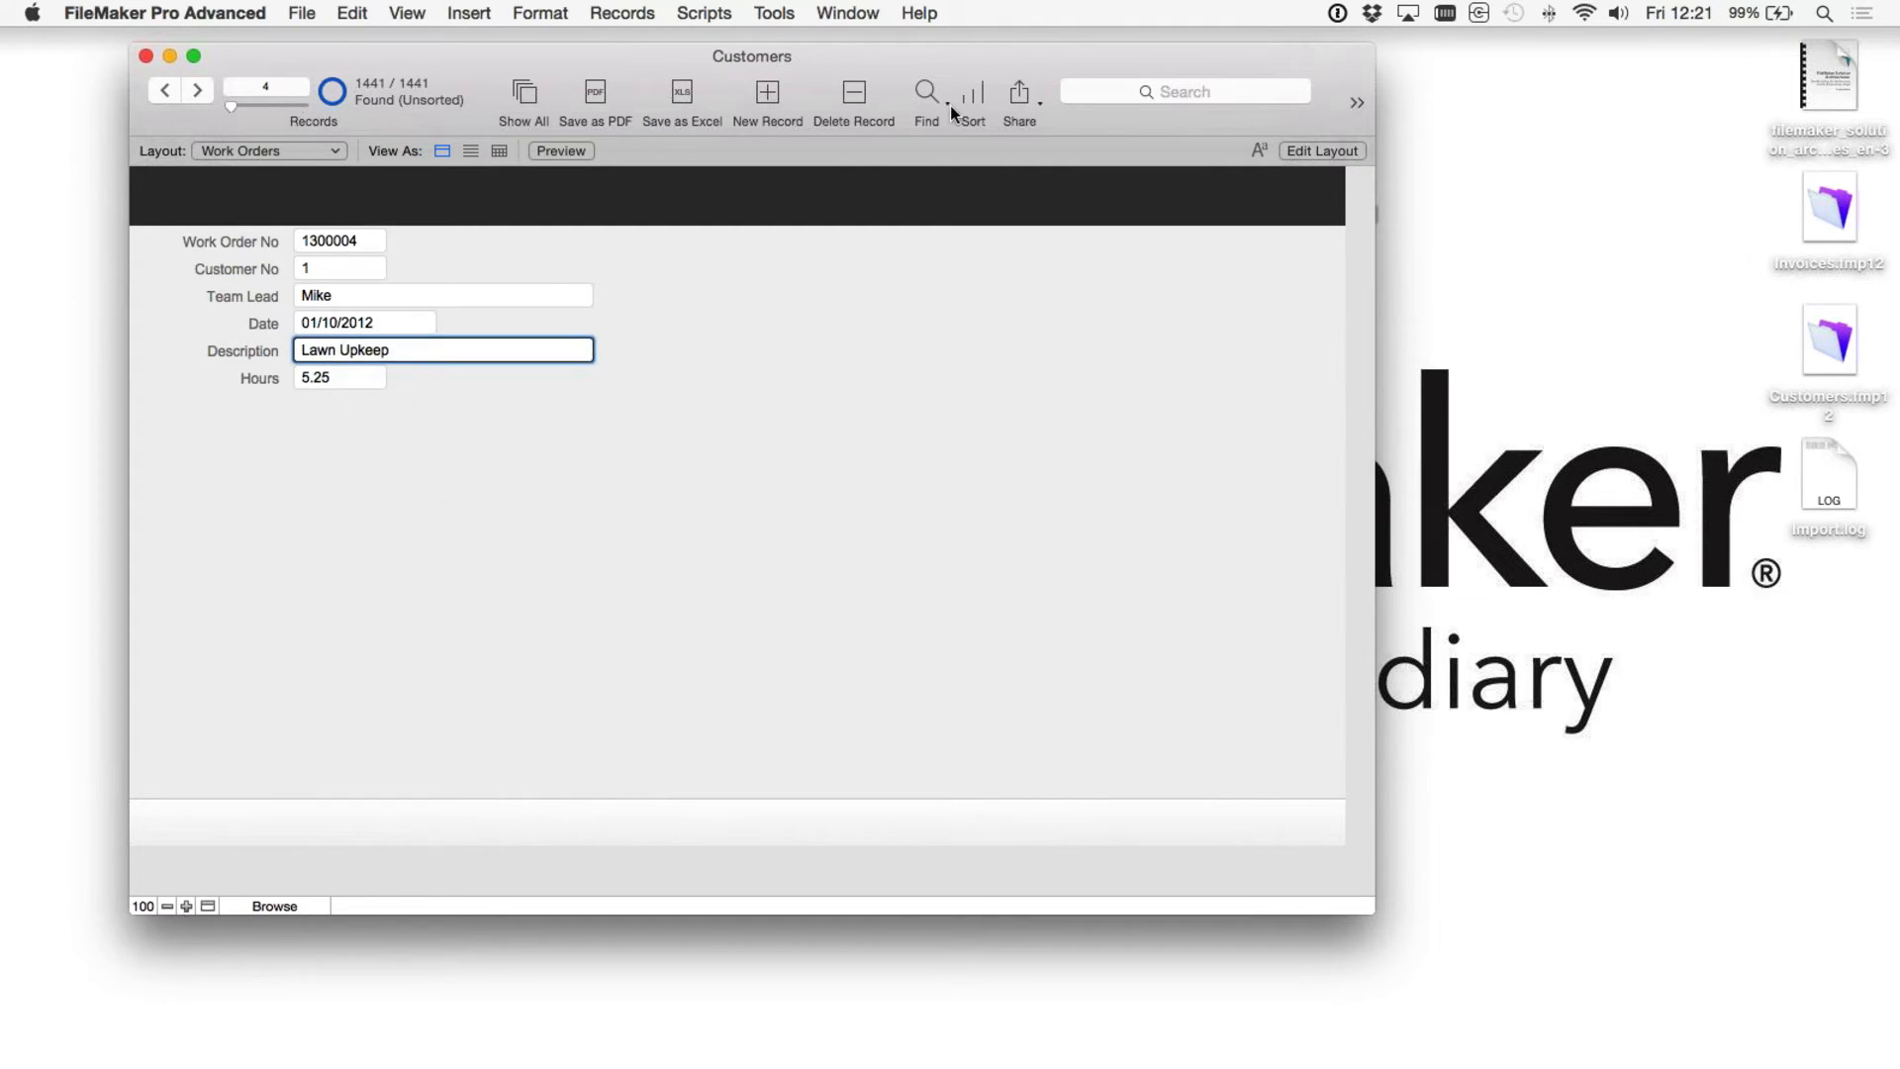
pyautogui.click(925, 95)
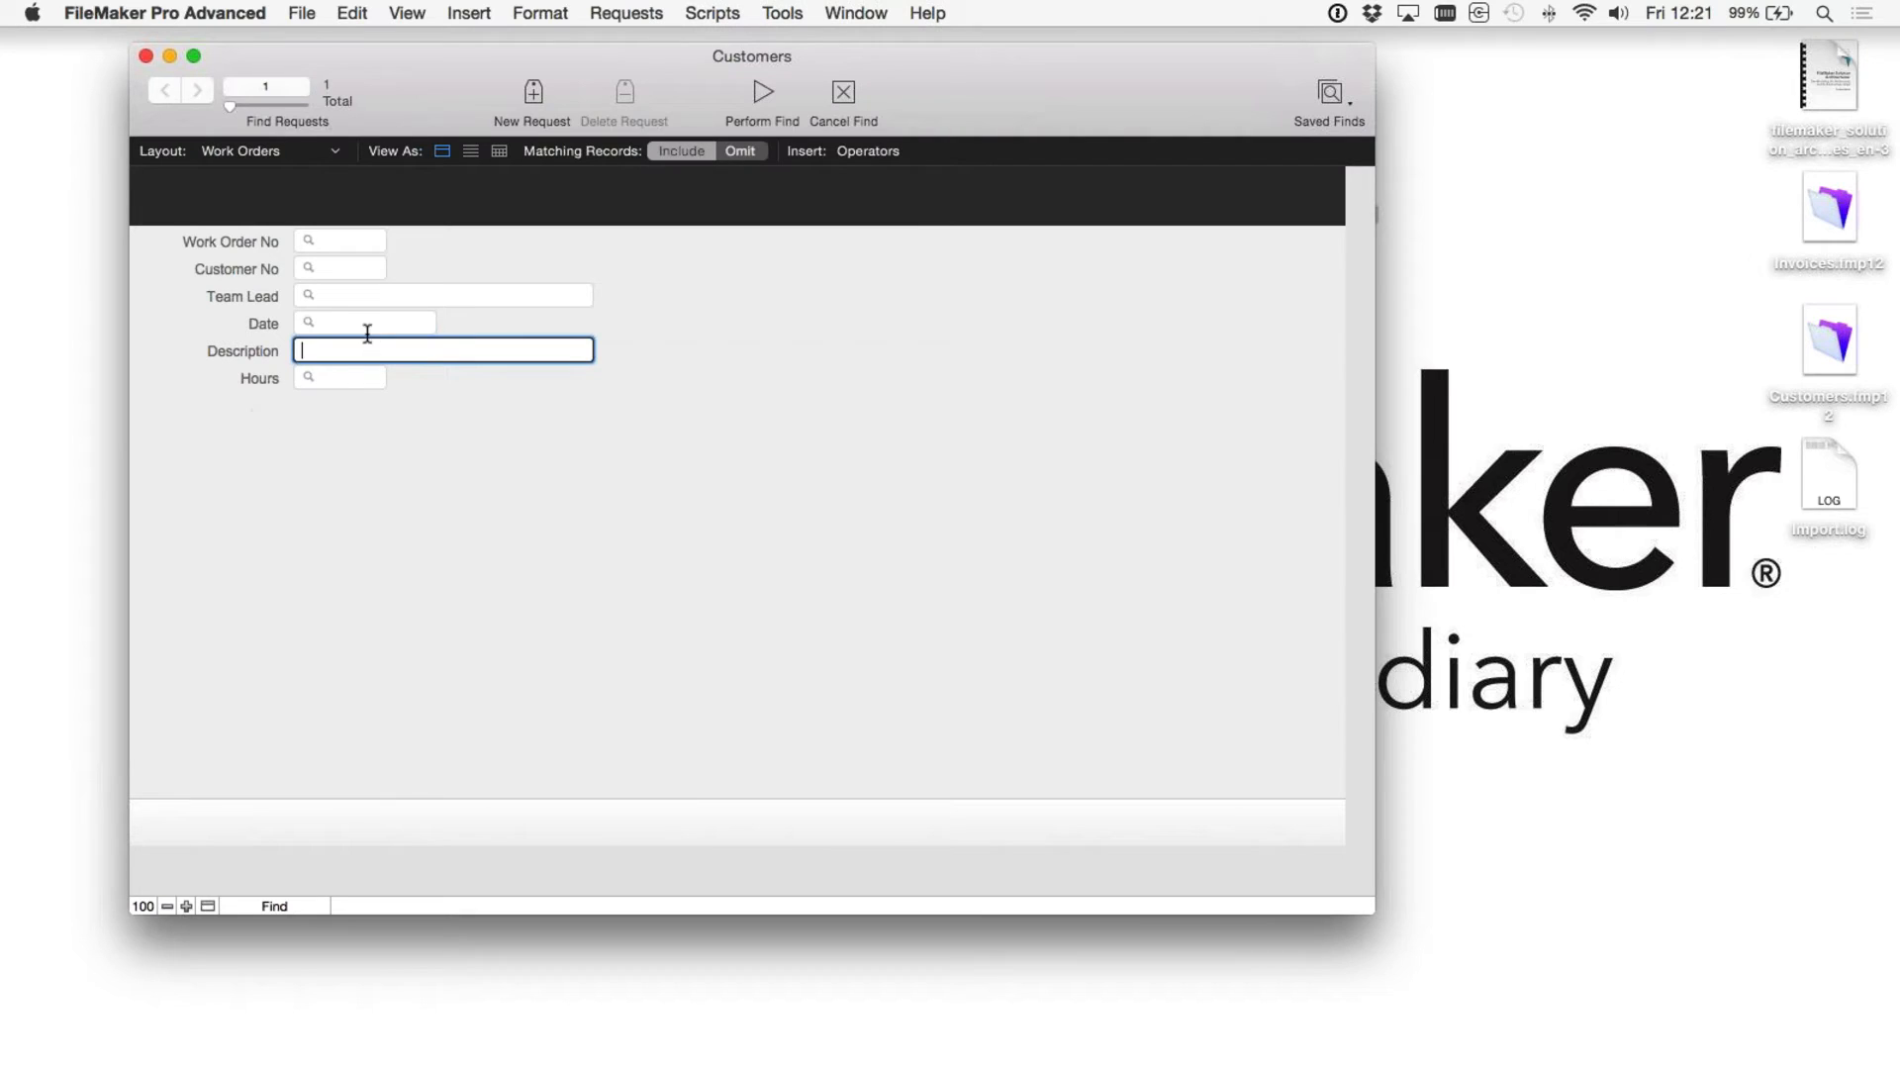
pyautogui.write('lawn')
pyautogui.press('Return')
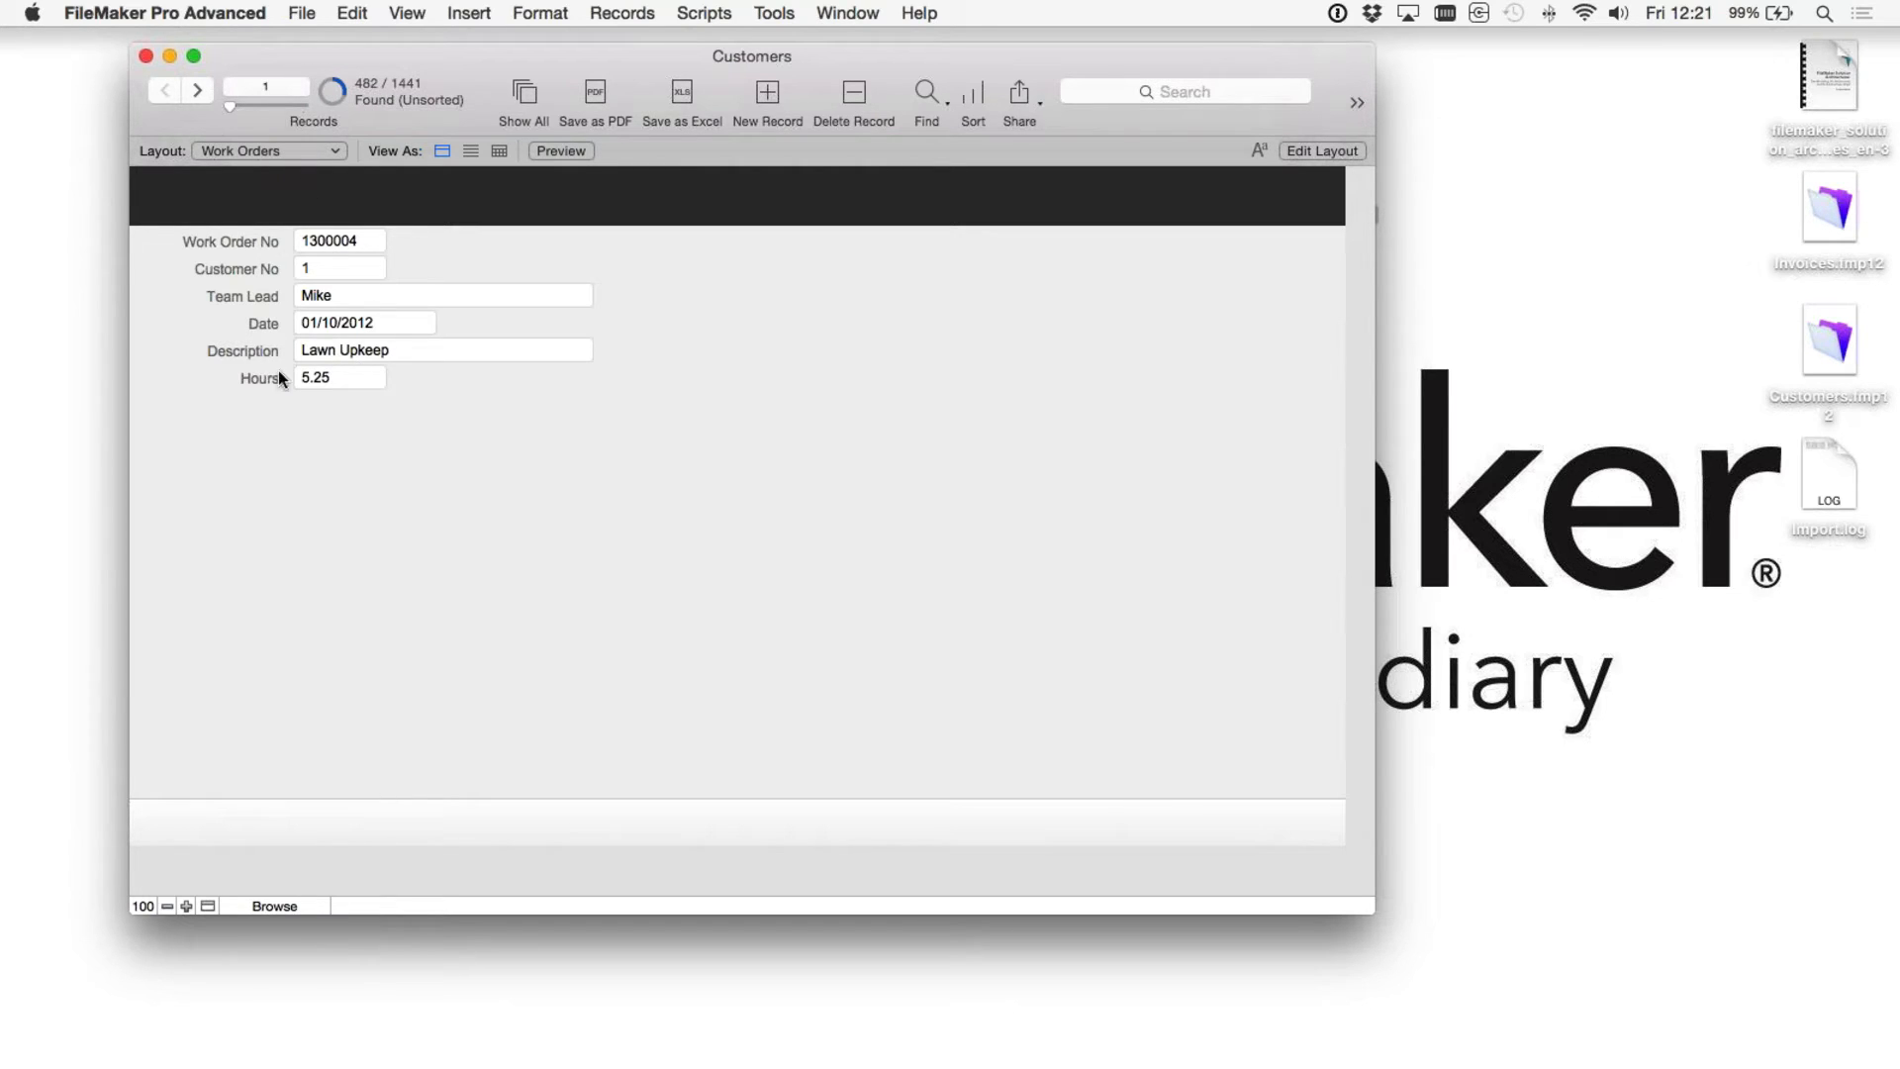
pyautogui.click(204, 90)
pyautogui.click(204, 90)
pyautogui.click(205, 90)
pyautogui.click(205, 90)
pyautogui.click(205, 90)
pyautogui.click(165, 95)
pyautogui.click(164, 97)
# - Open the database definition and compare the field lists of the Customers and Work Orders tables
pyautogui.click(293, 8)
pyautogui.moveTo(382, 229)
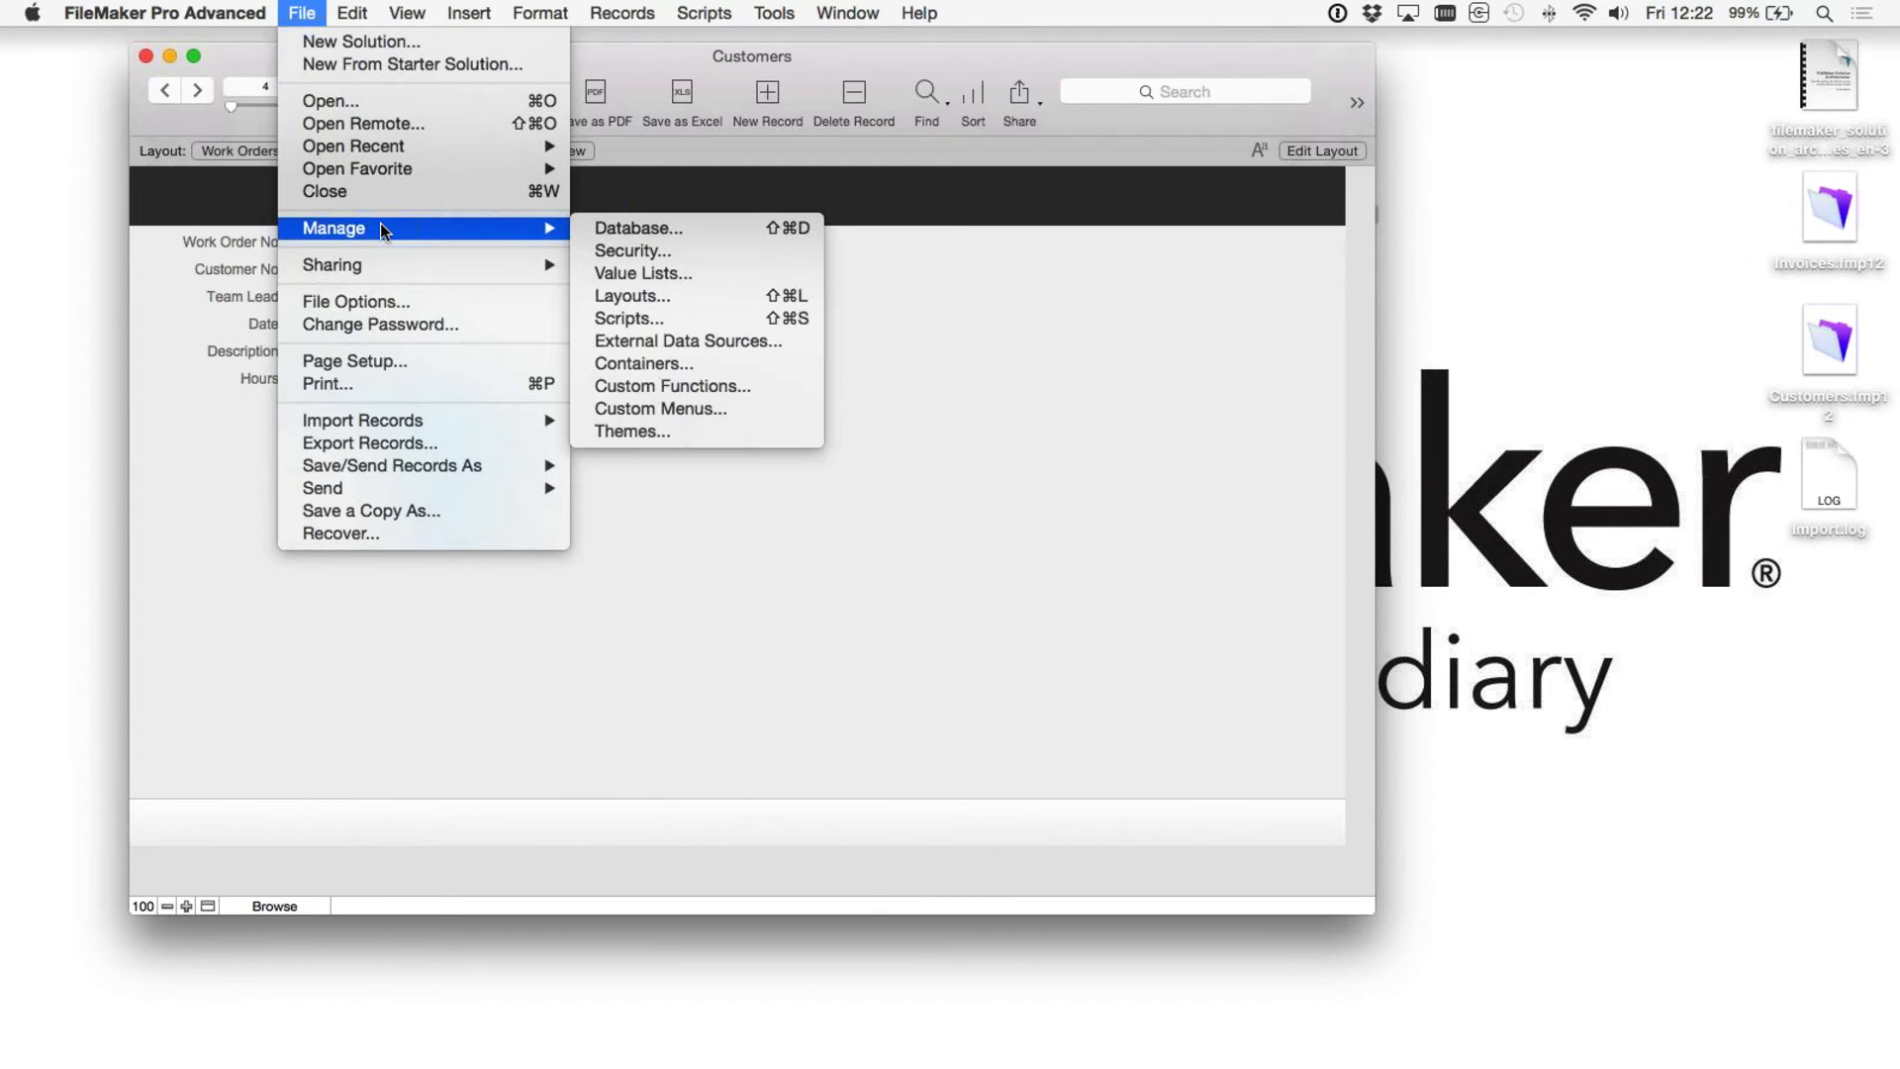
pyautogui.click(594, 225)
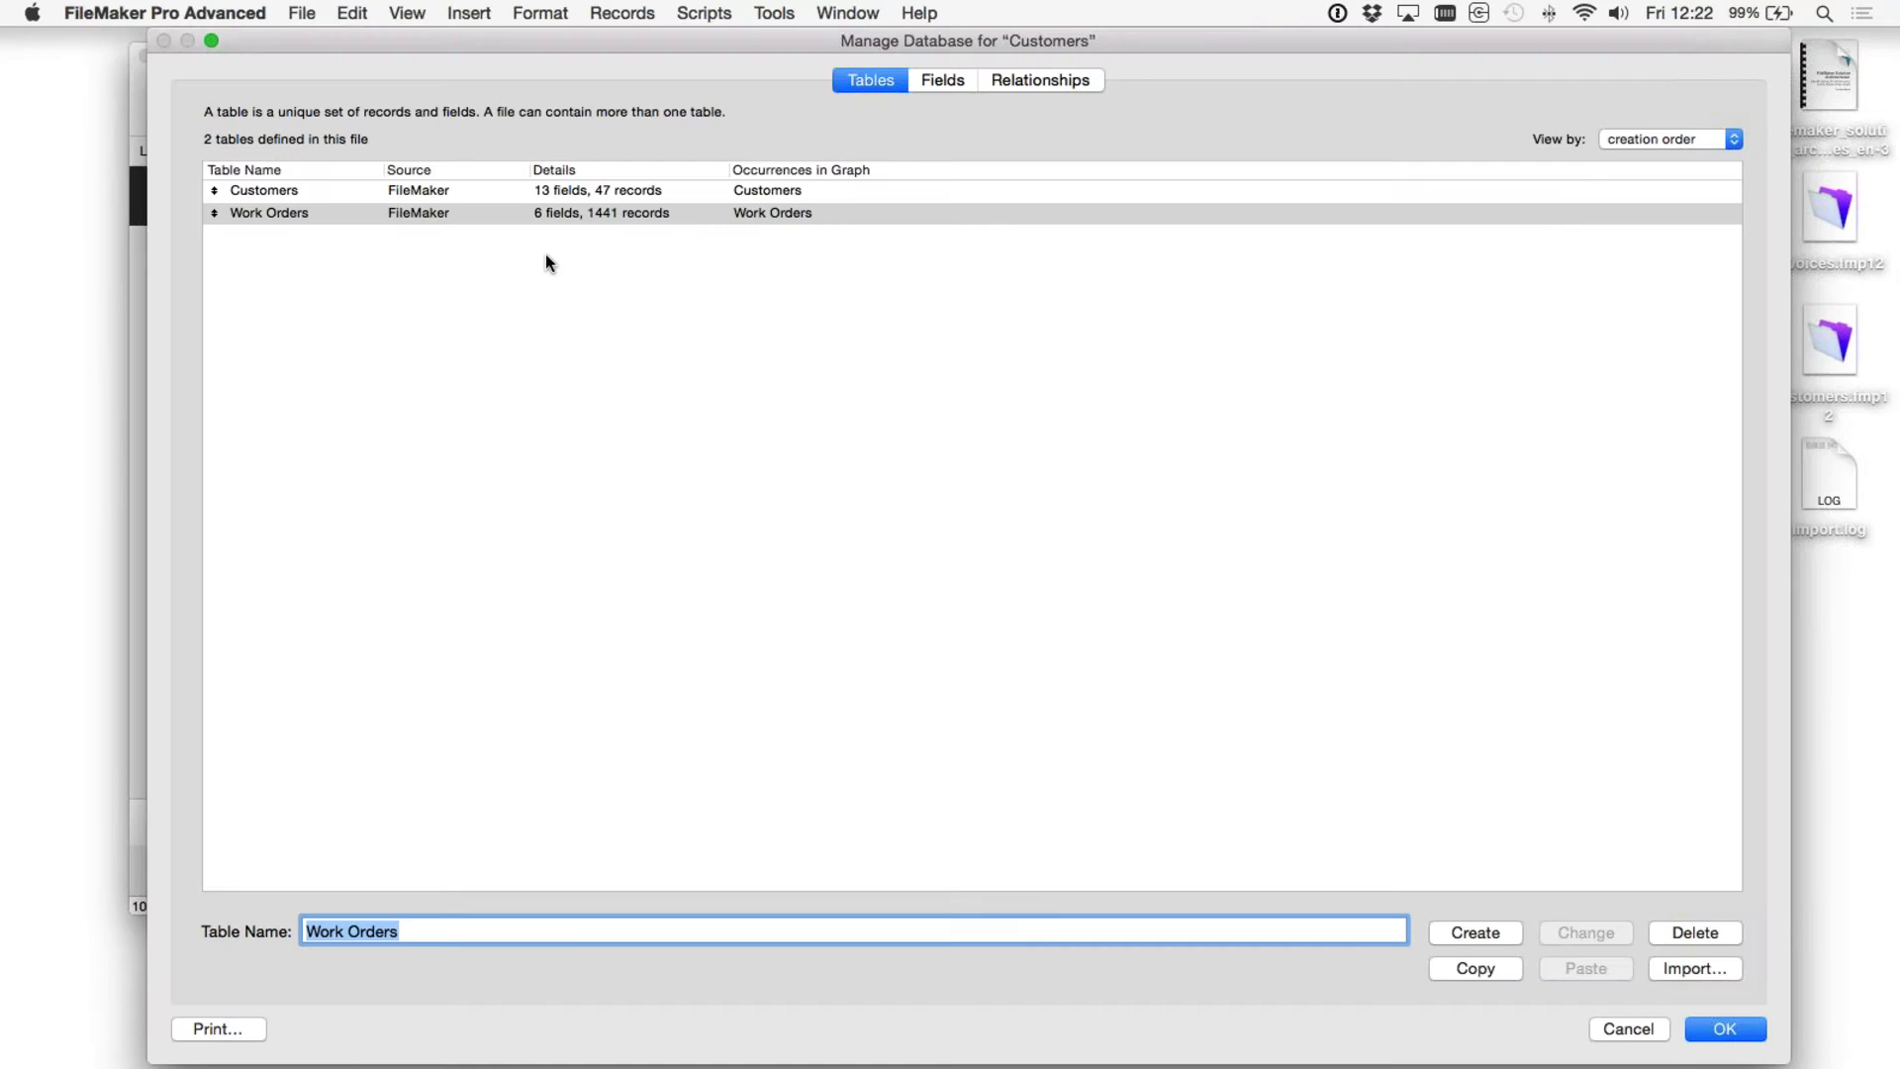
pyautogui.click(940, 78)
pyautogui.click(300, 114)
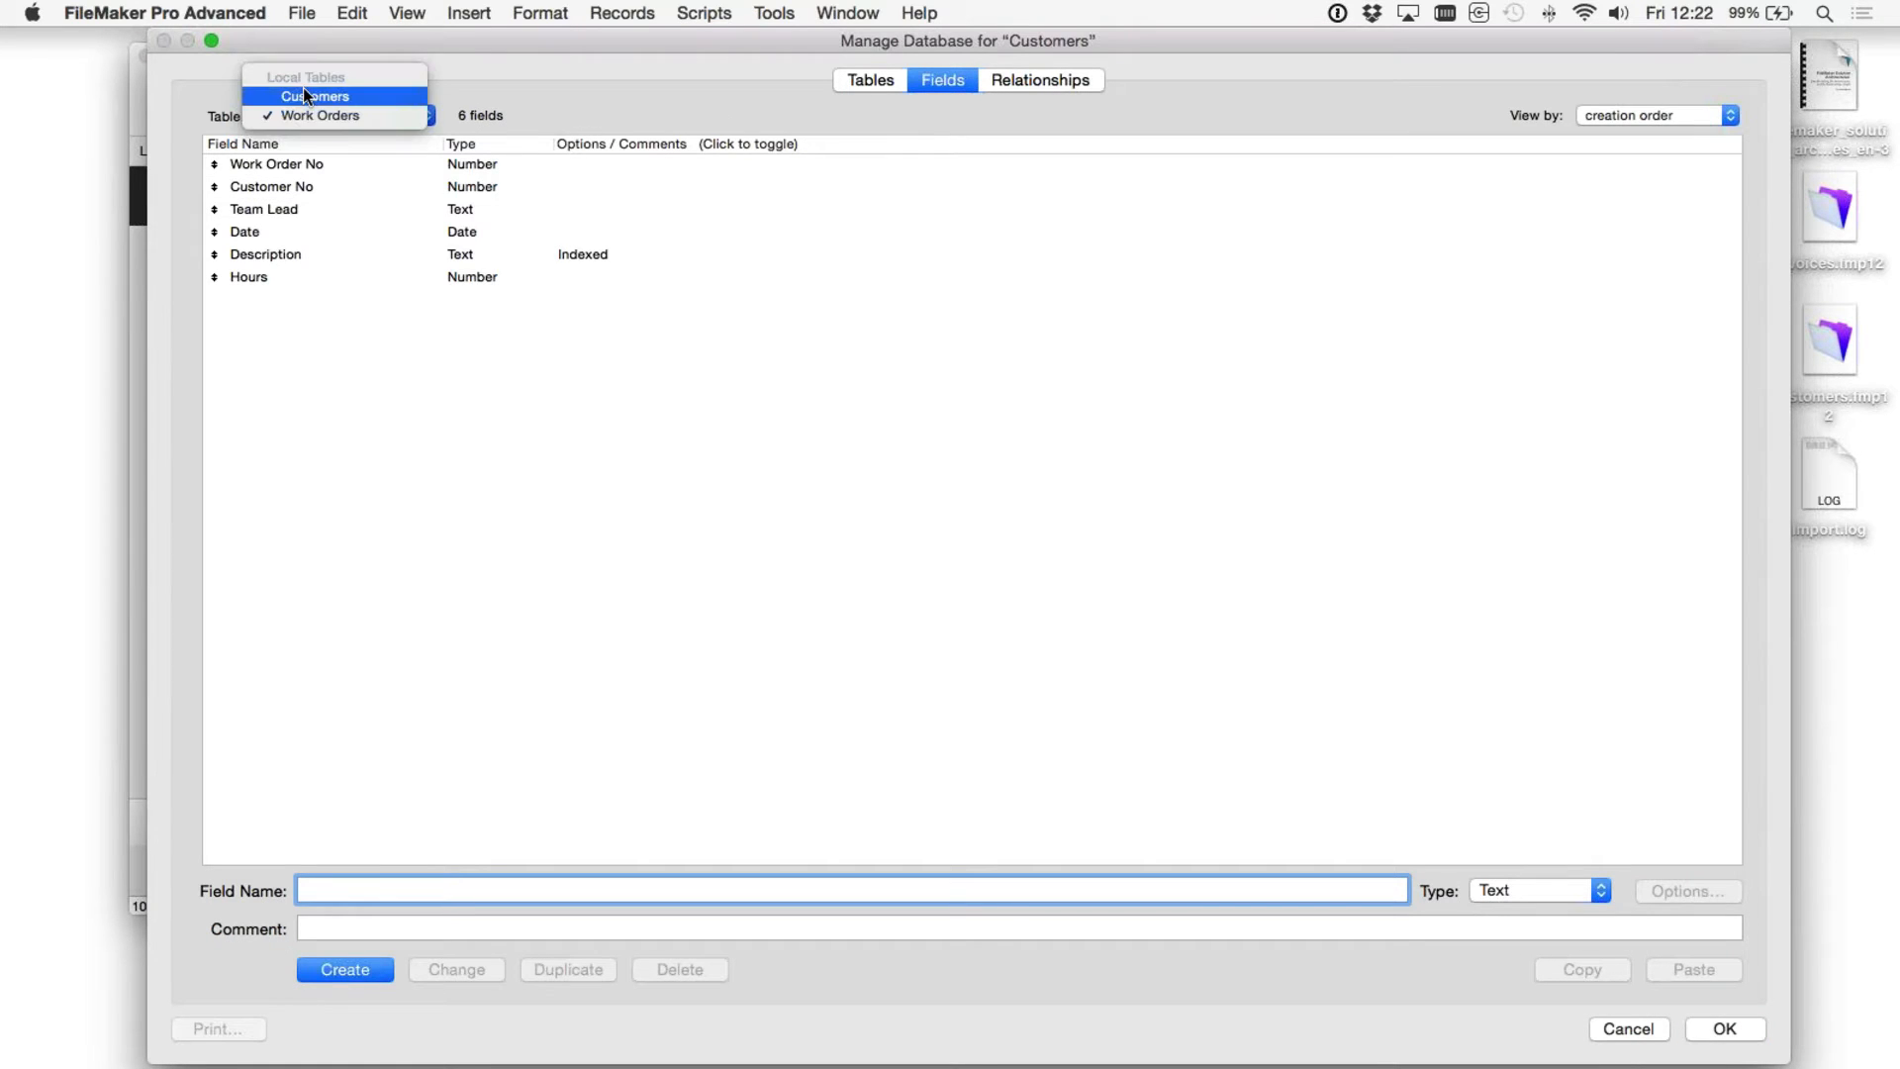
pyautogui.click(304, 95)
pyautogui.click(339, 111)
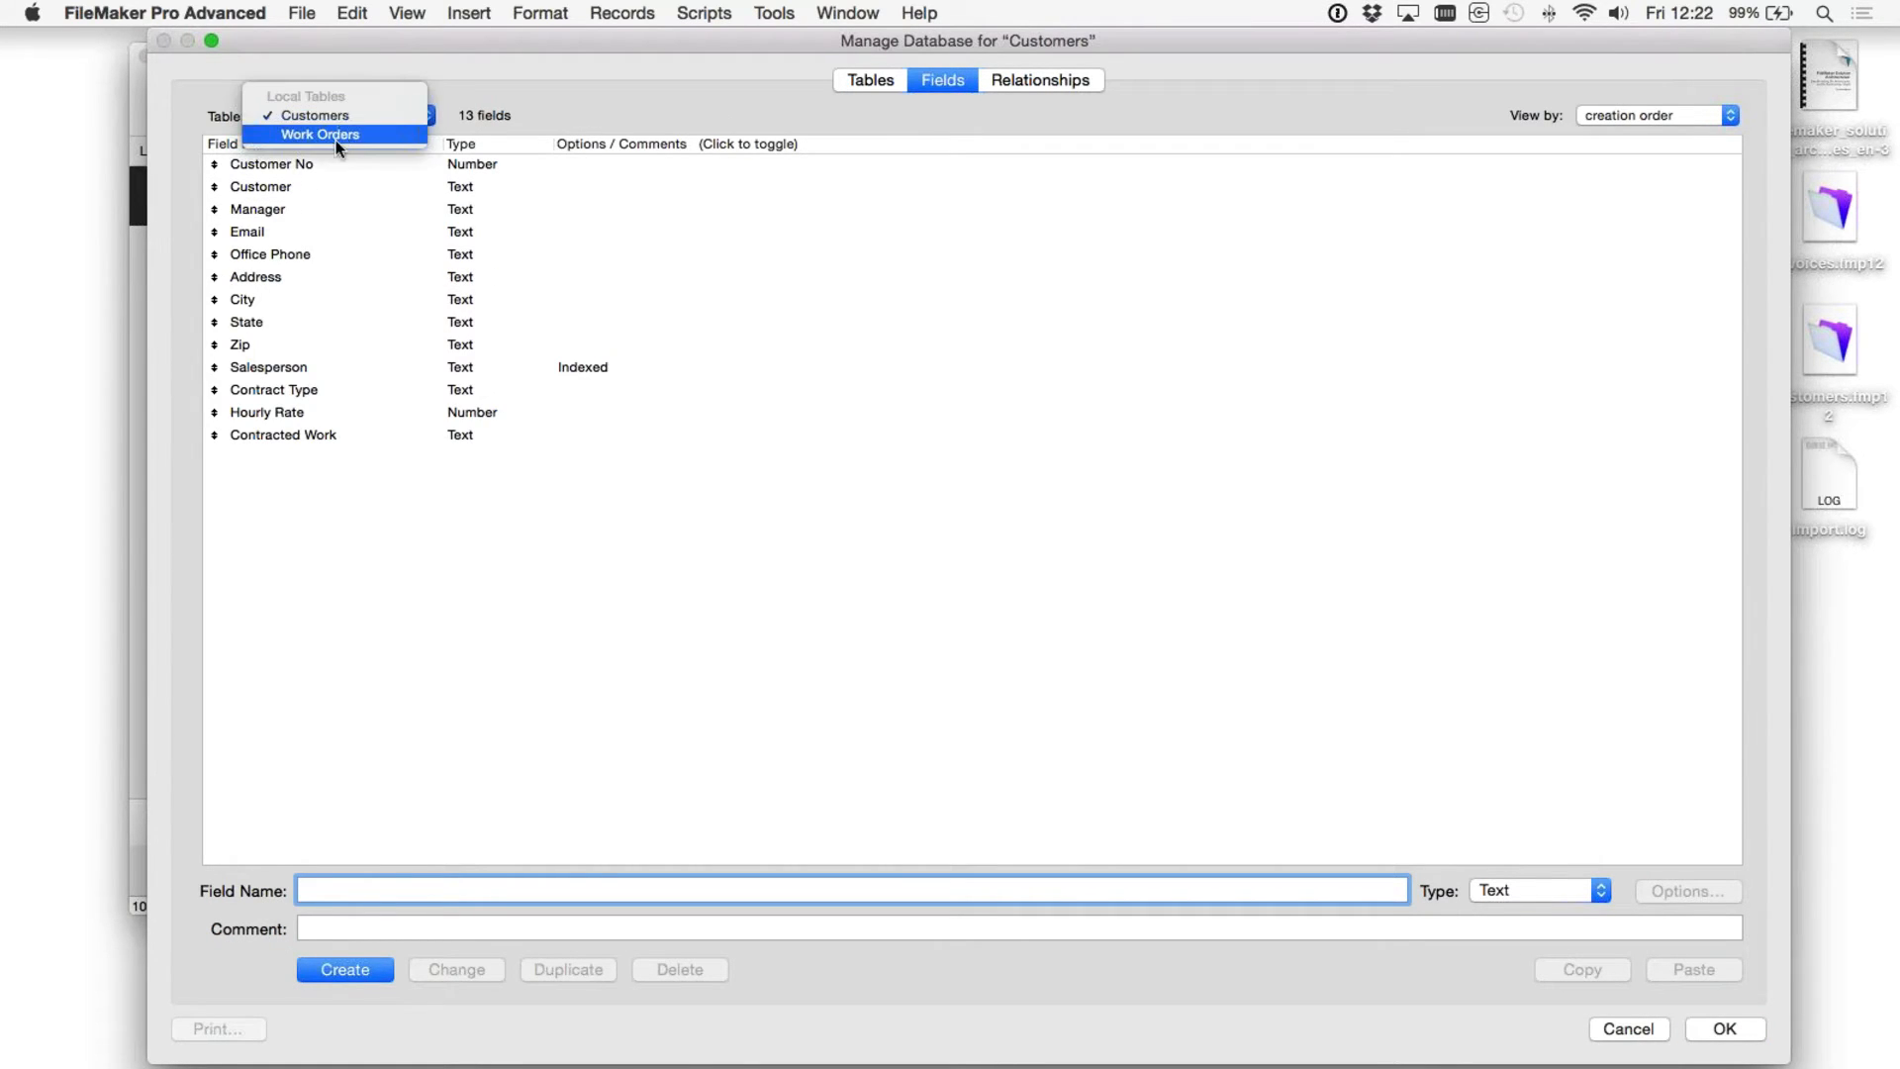
pyautogui.click(335, 134)
pyautogui.click(360, 164)
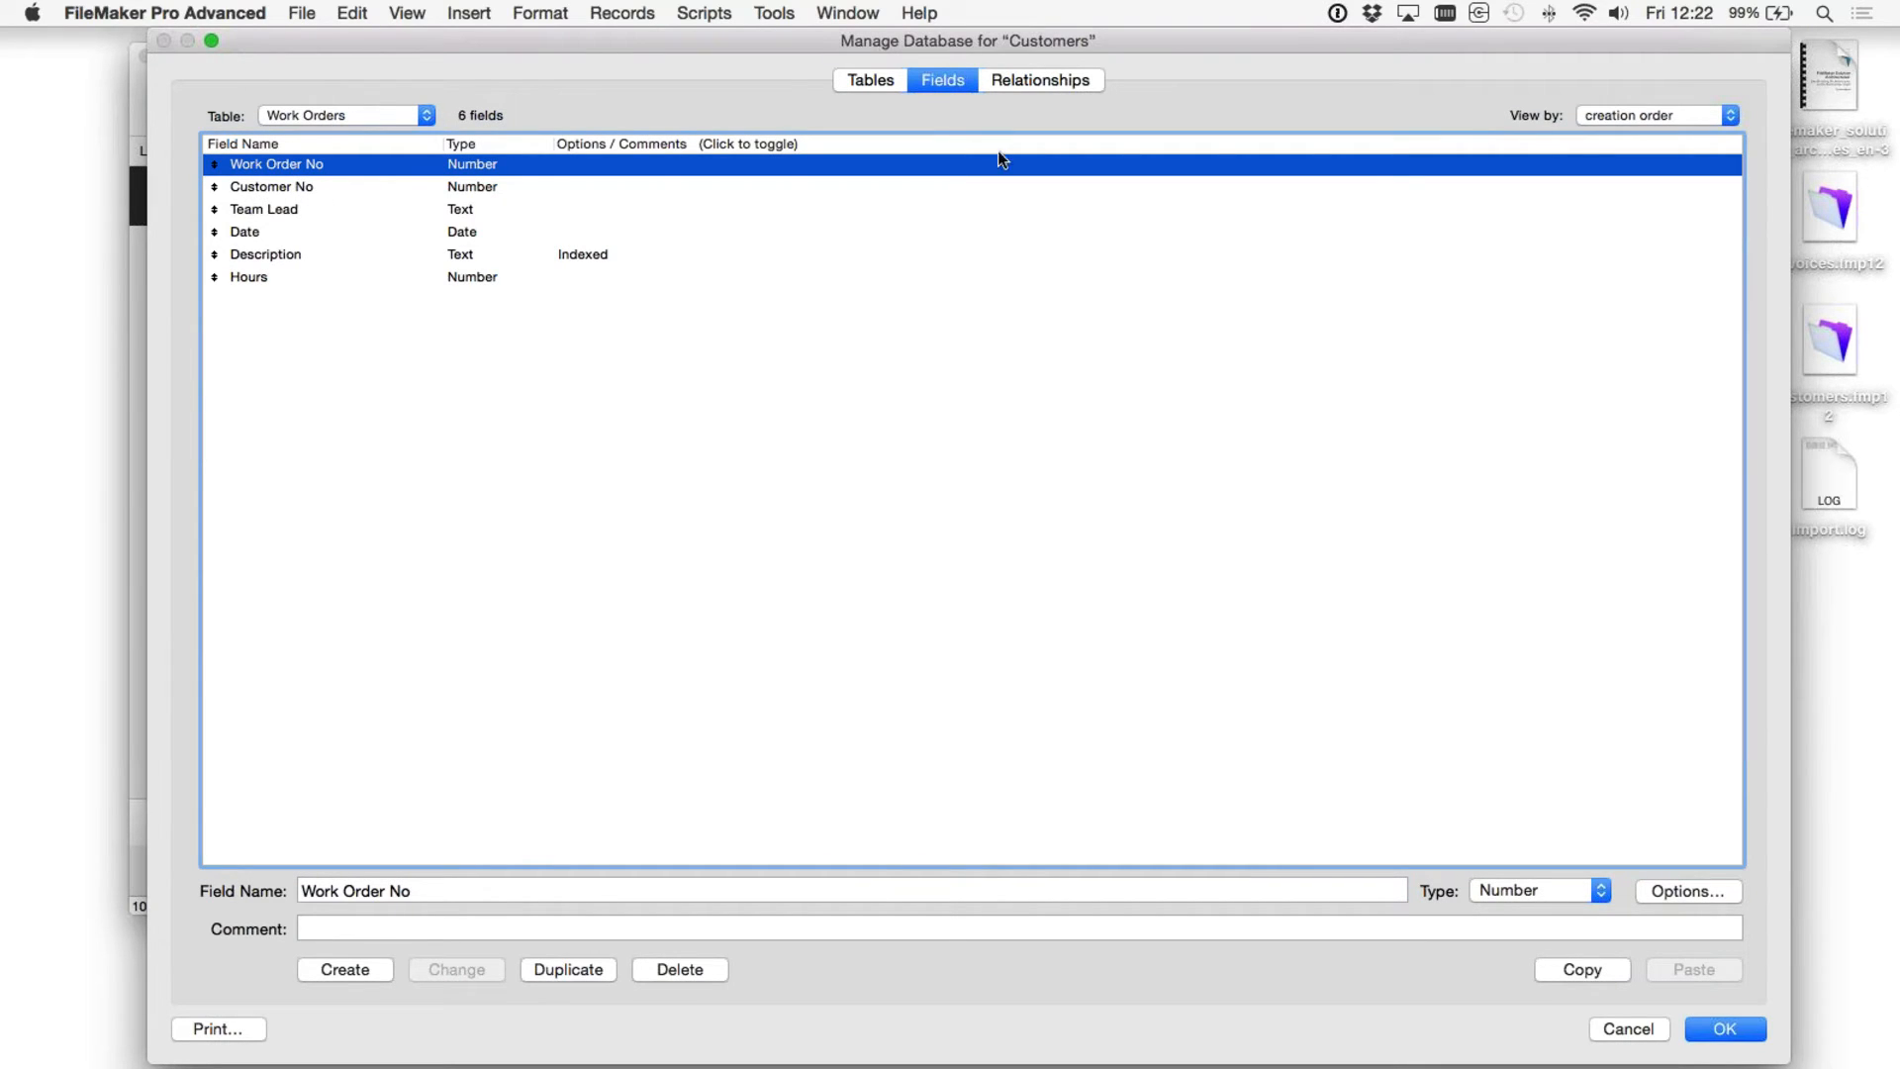
# - Open the relationships graph and move the Work Orders table closer to the Customers table
pyautogui.click(1037, 79)
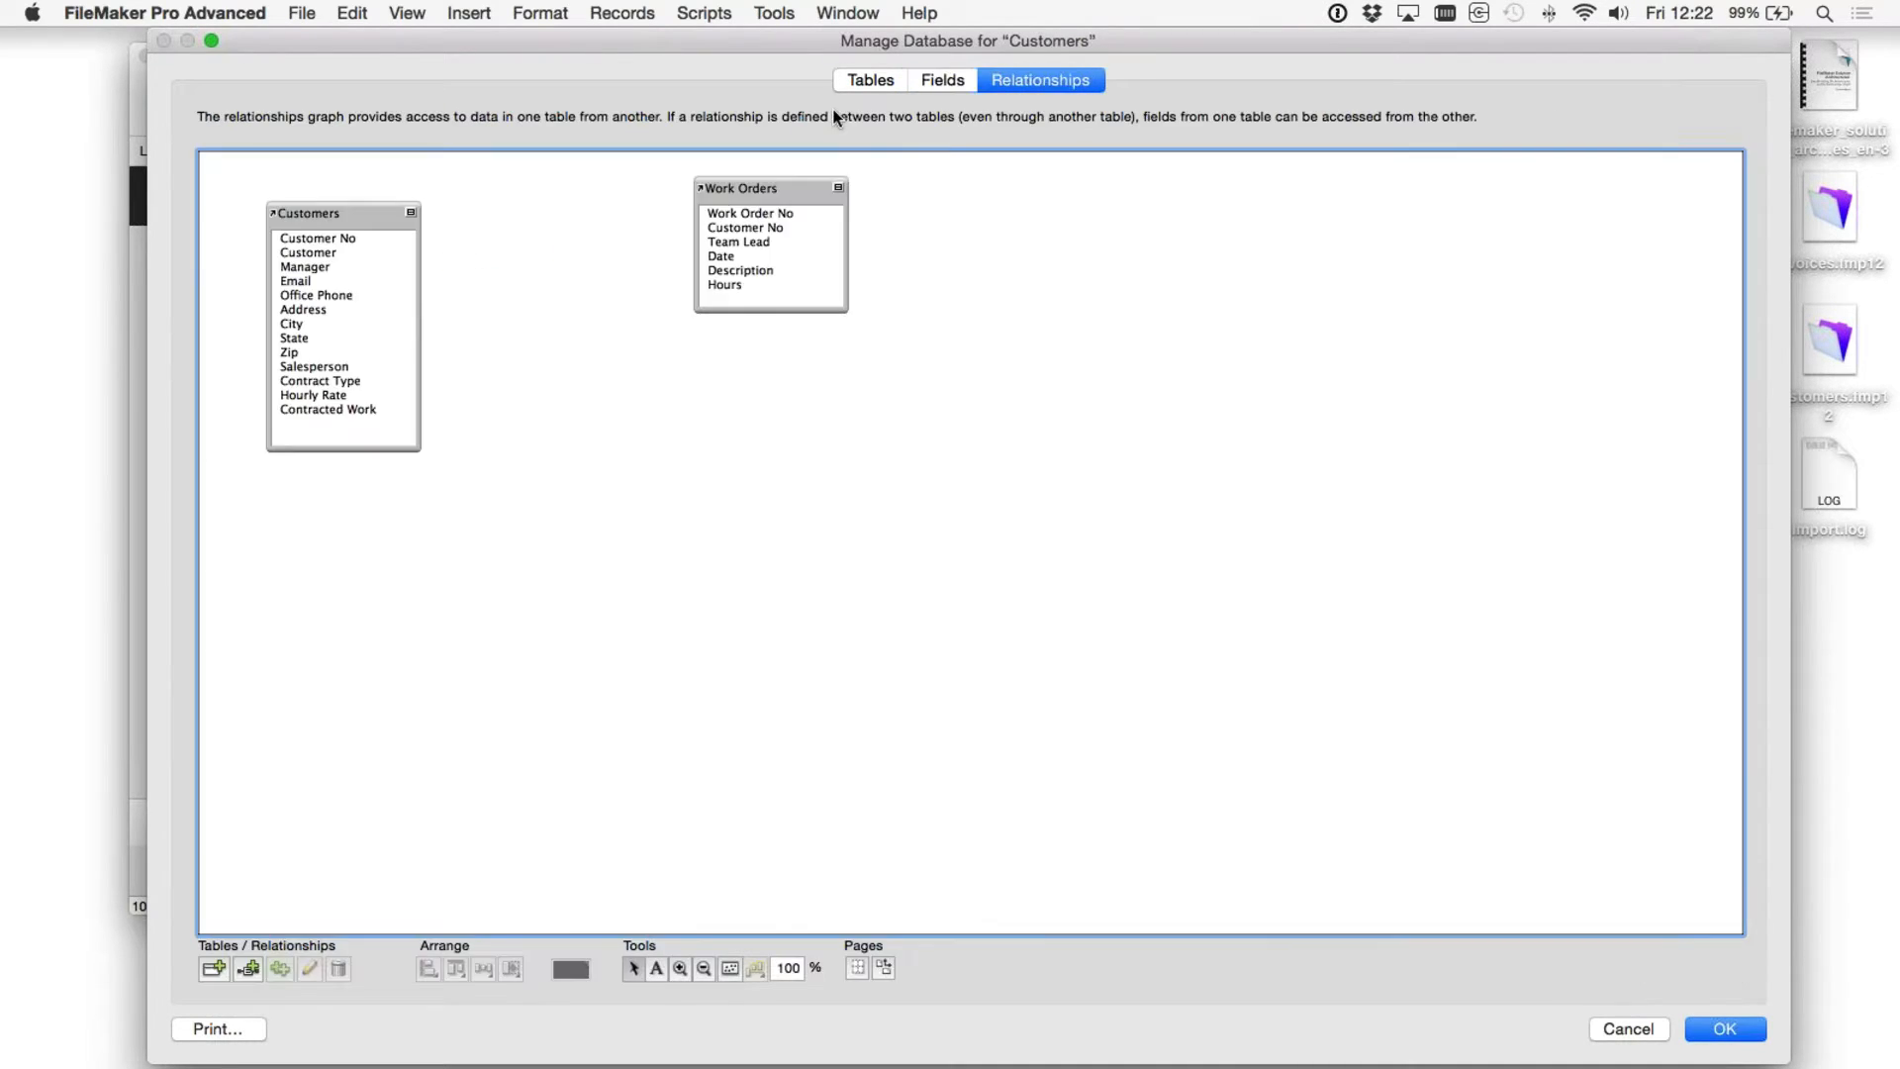
pyautogui.click(695, 217)
pyautogui.moveTo(695, 217); pyautogui.dragTo(556, 246)
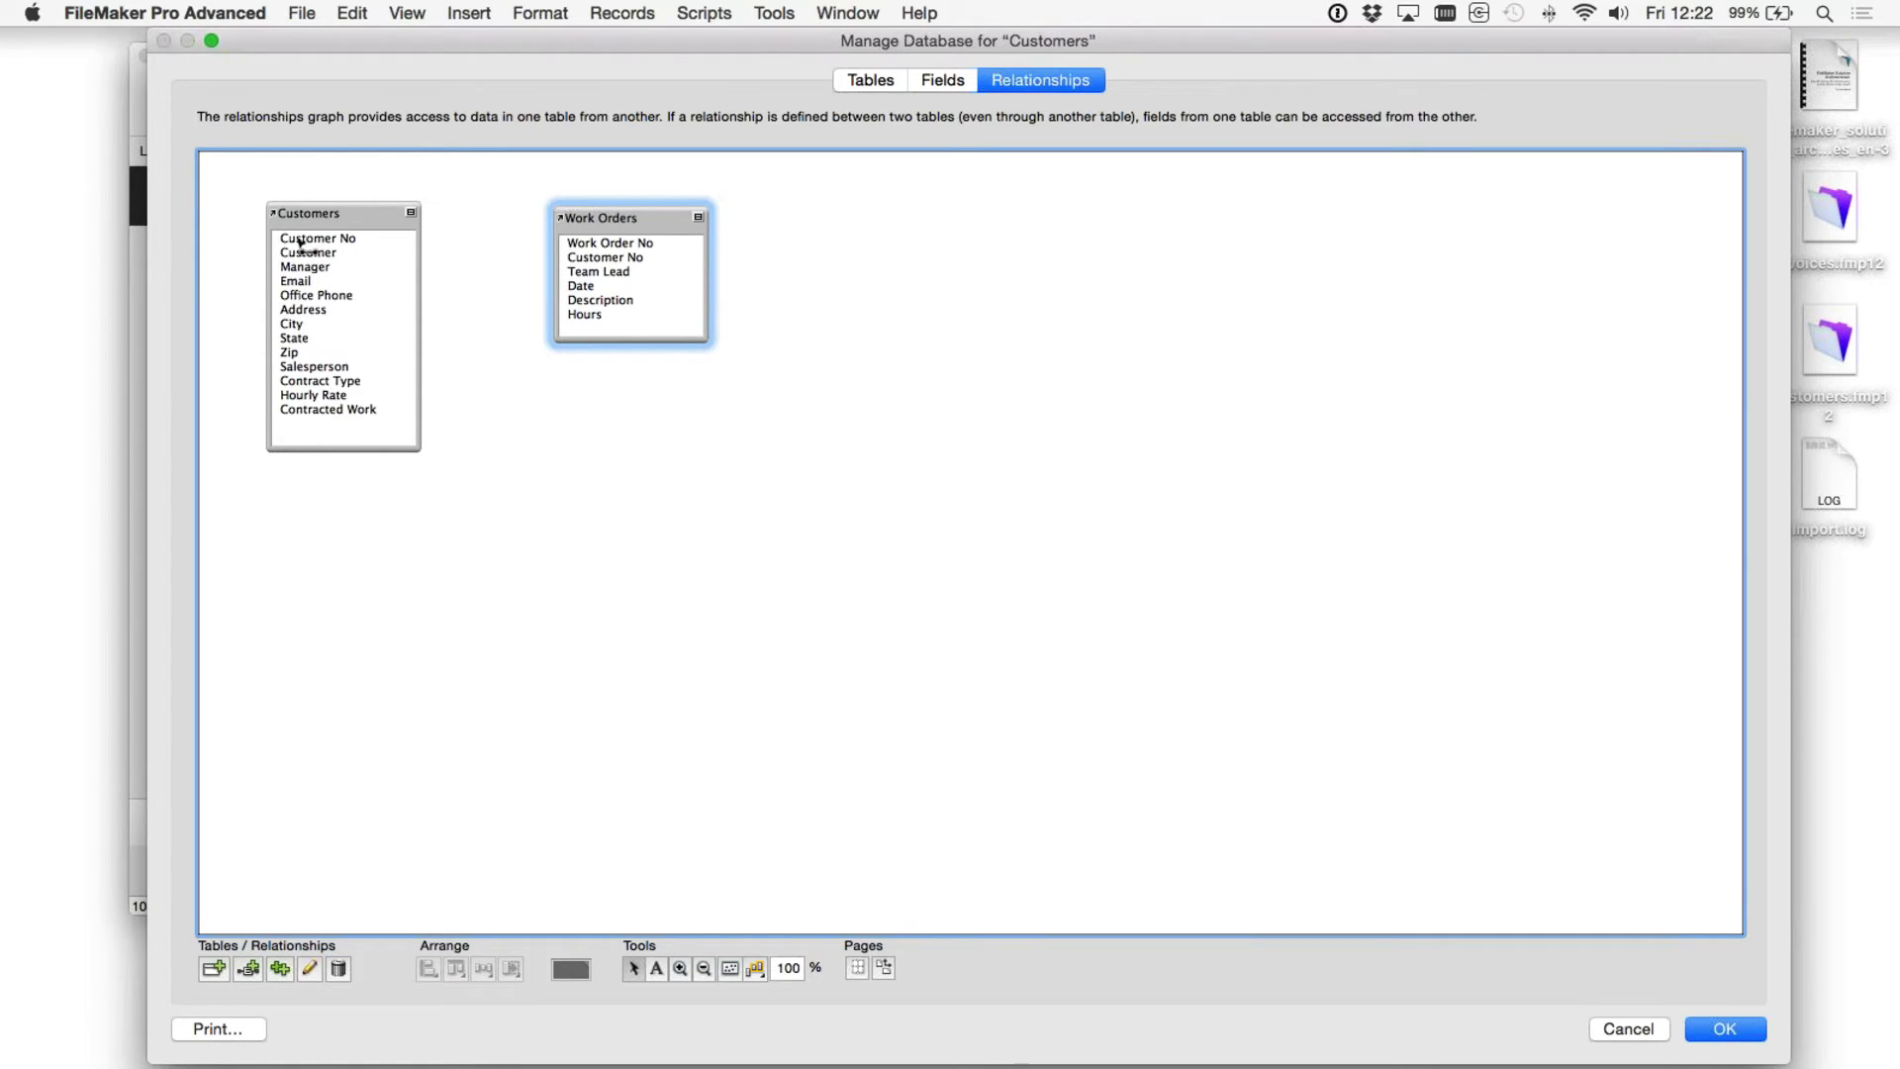
# - Relate Customer No in Customers to Customer No in Work Orders, and delete that relationship
pyautogui.moveTo(302, 240); pyautogui.dragTo(605, 259)
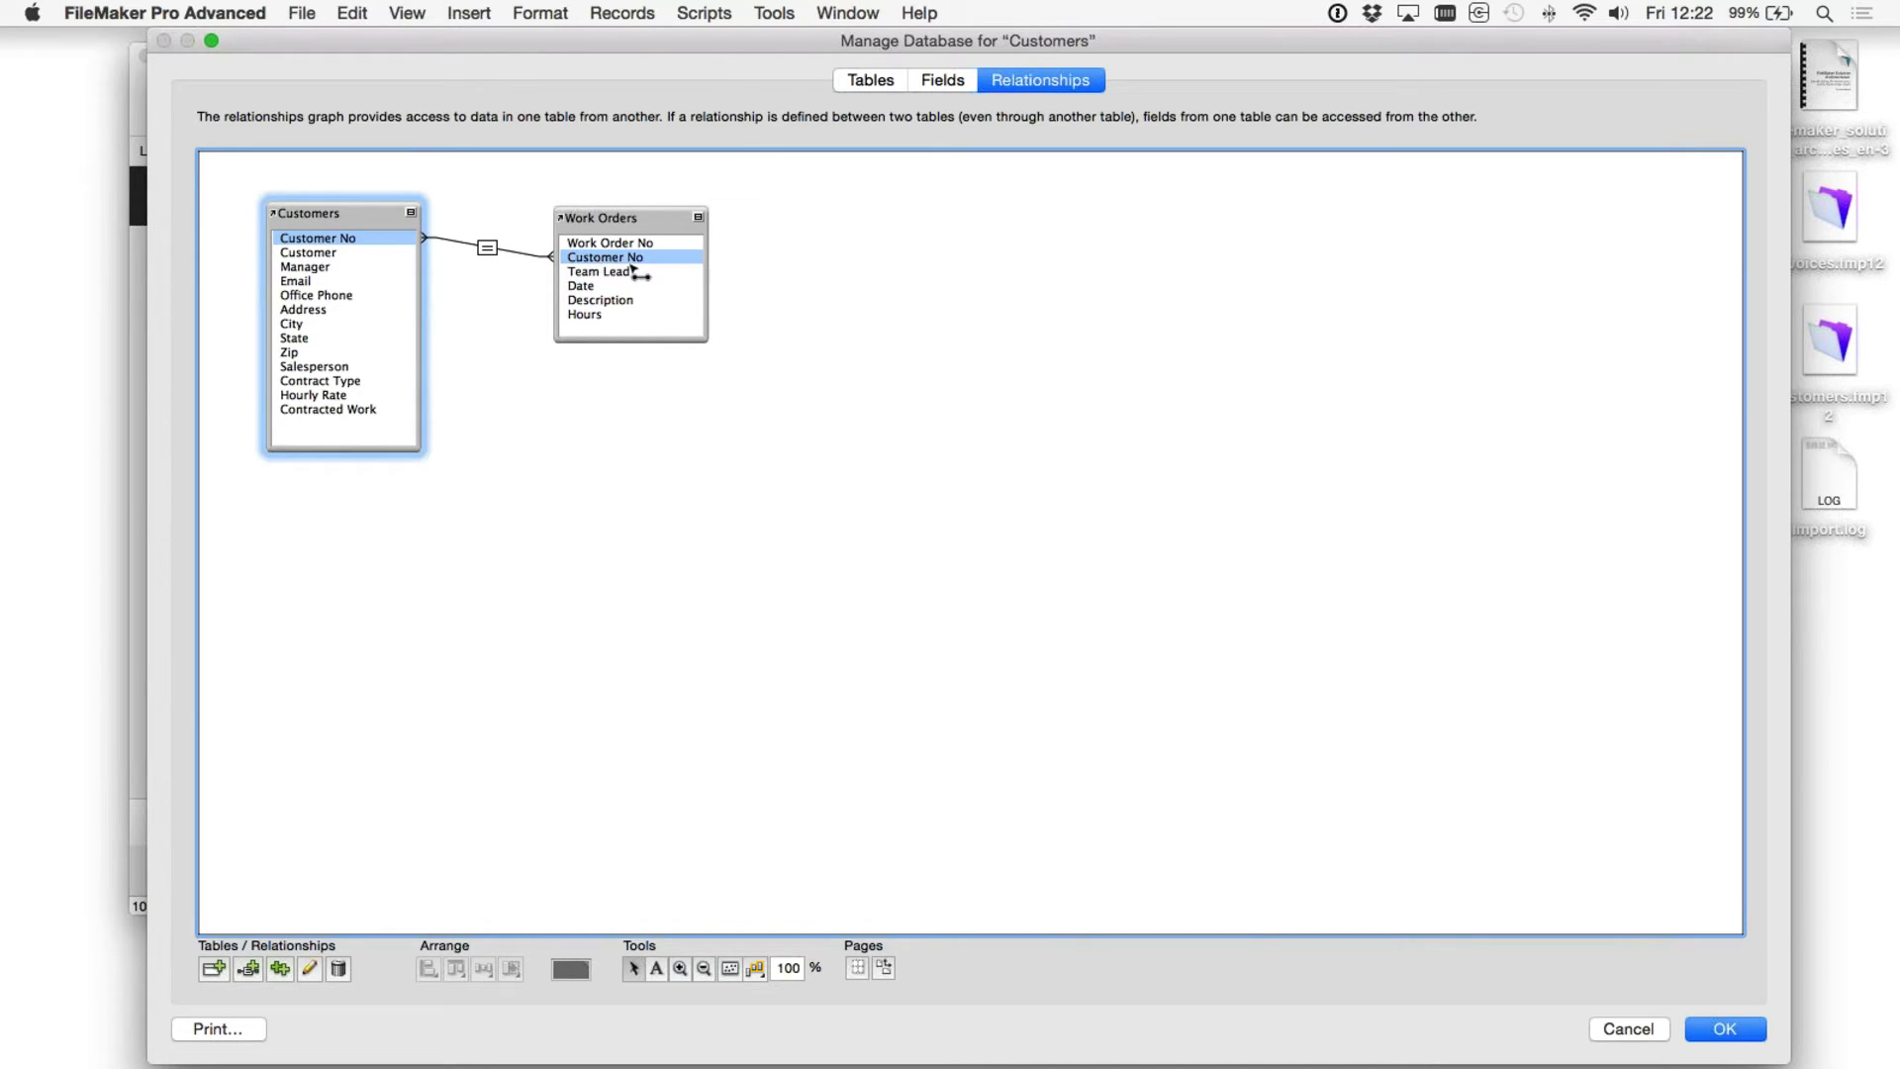
pyautogui.moveTo(631, 256); pyautogui.dragTo(630, 257)
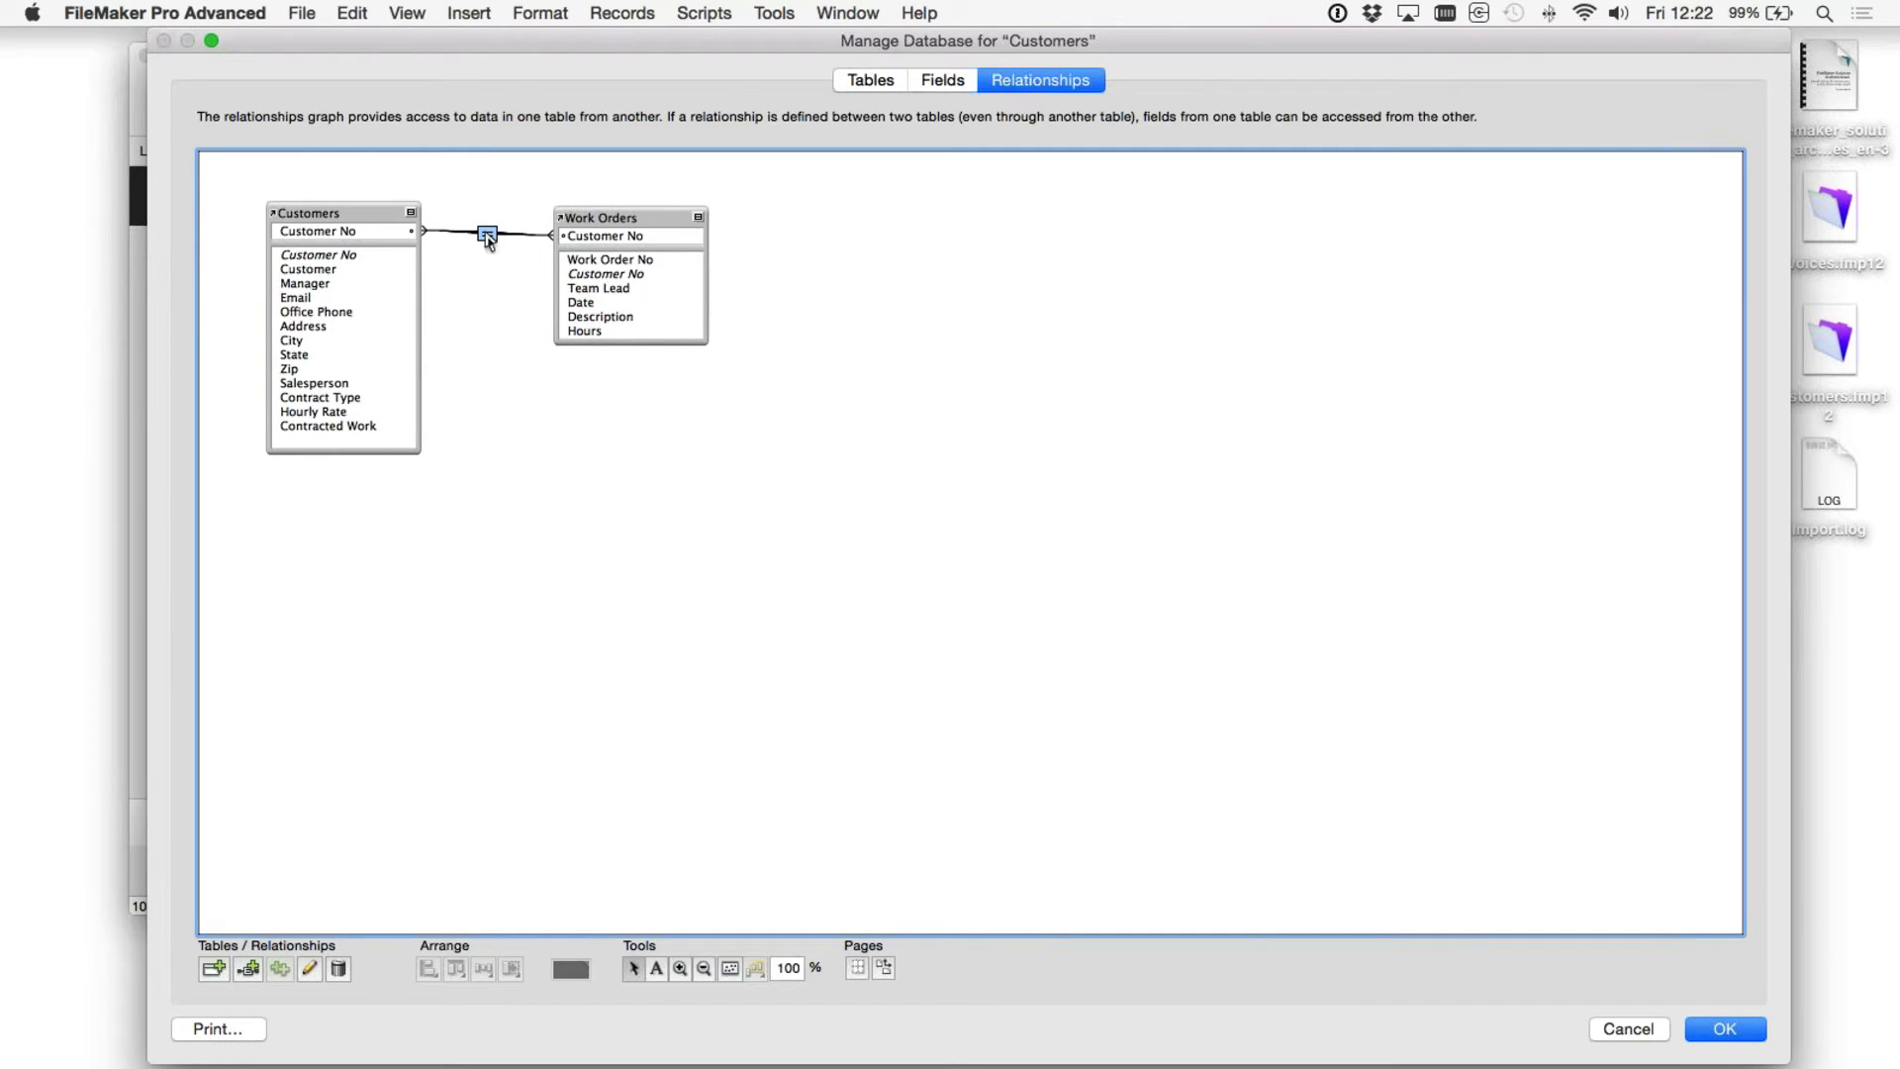
pyautogui.press('Delete')
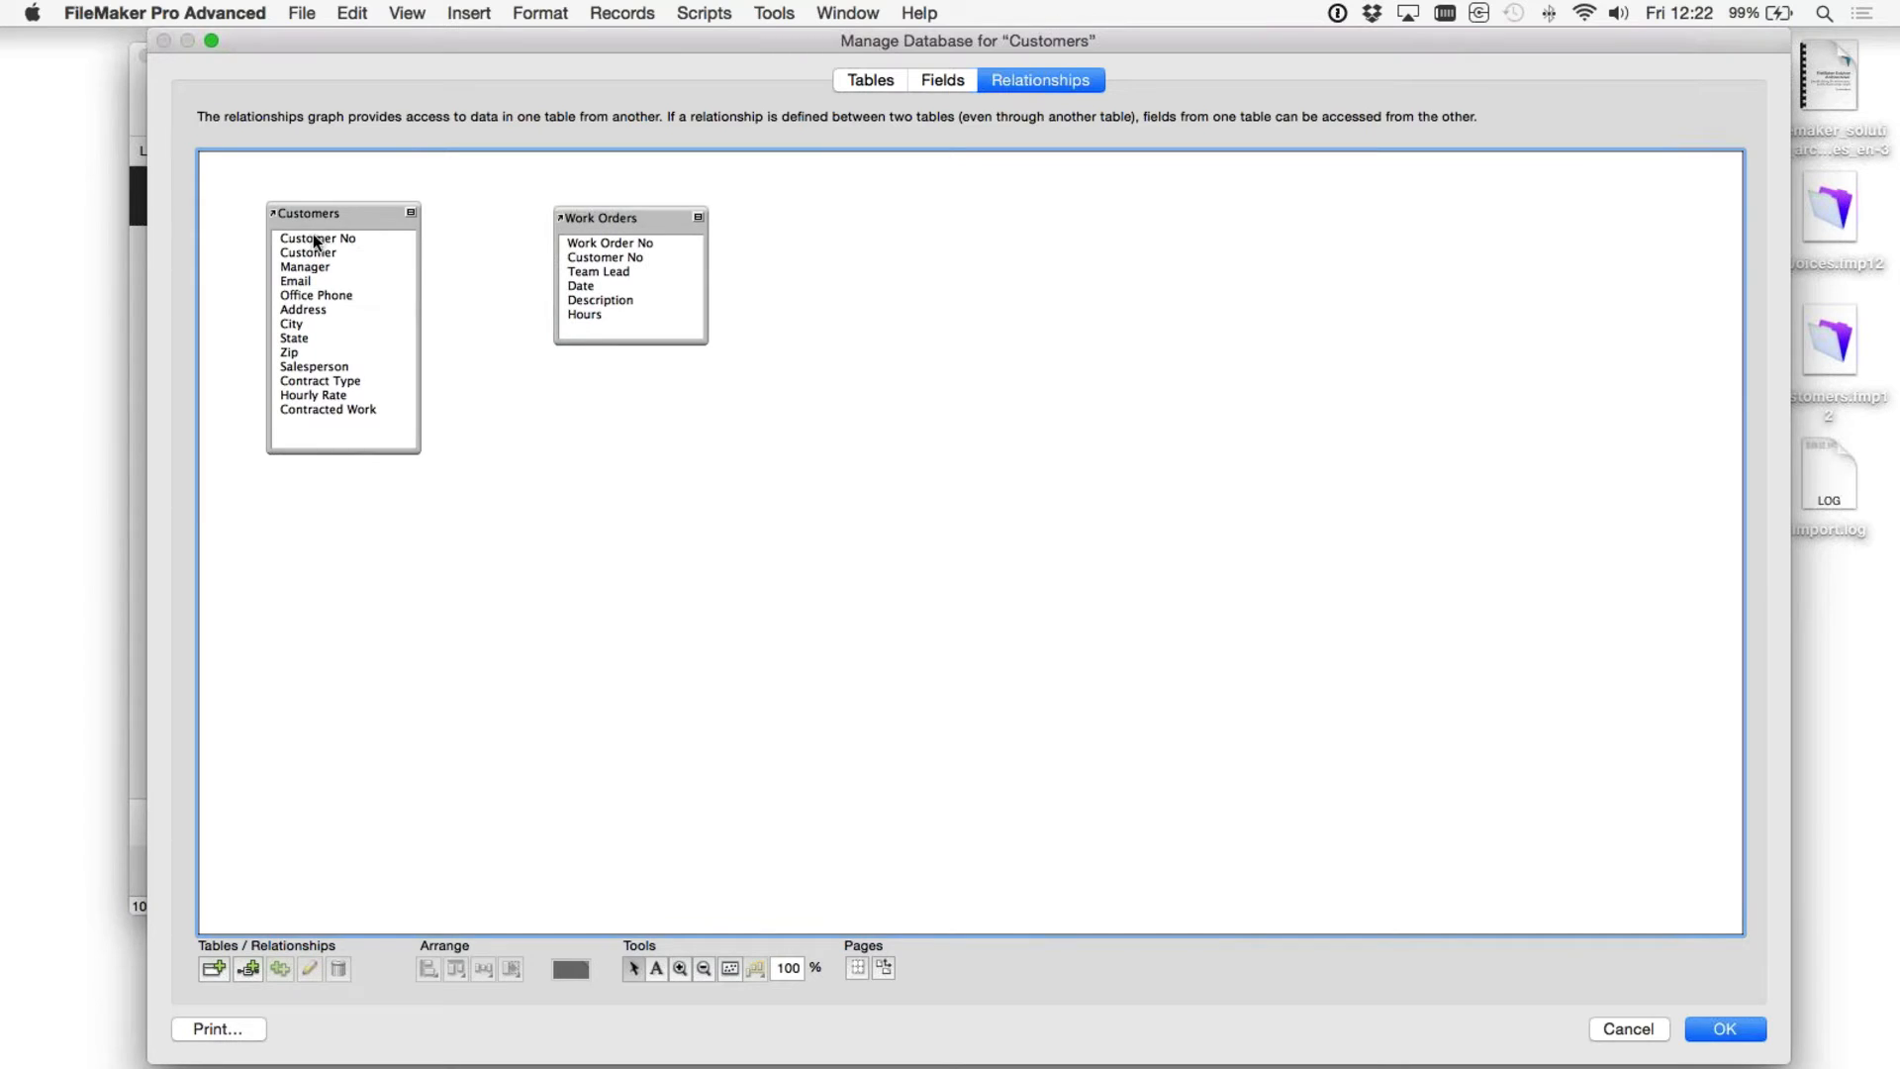
# - Relate Customer No in Customers to Work Order No in Work Orders, and change the Work Orders match field to Customer No
pyautogui.moveTo(316, 241); pyautogui.dragTo(598, 245)
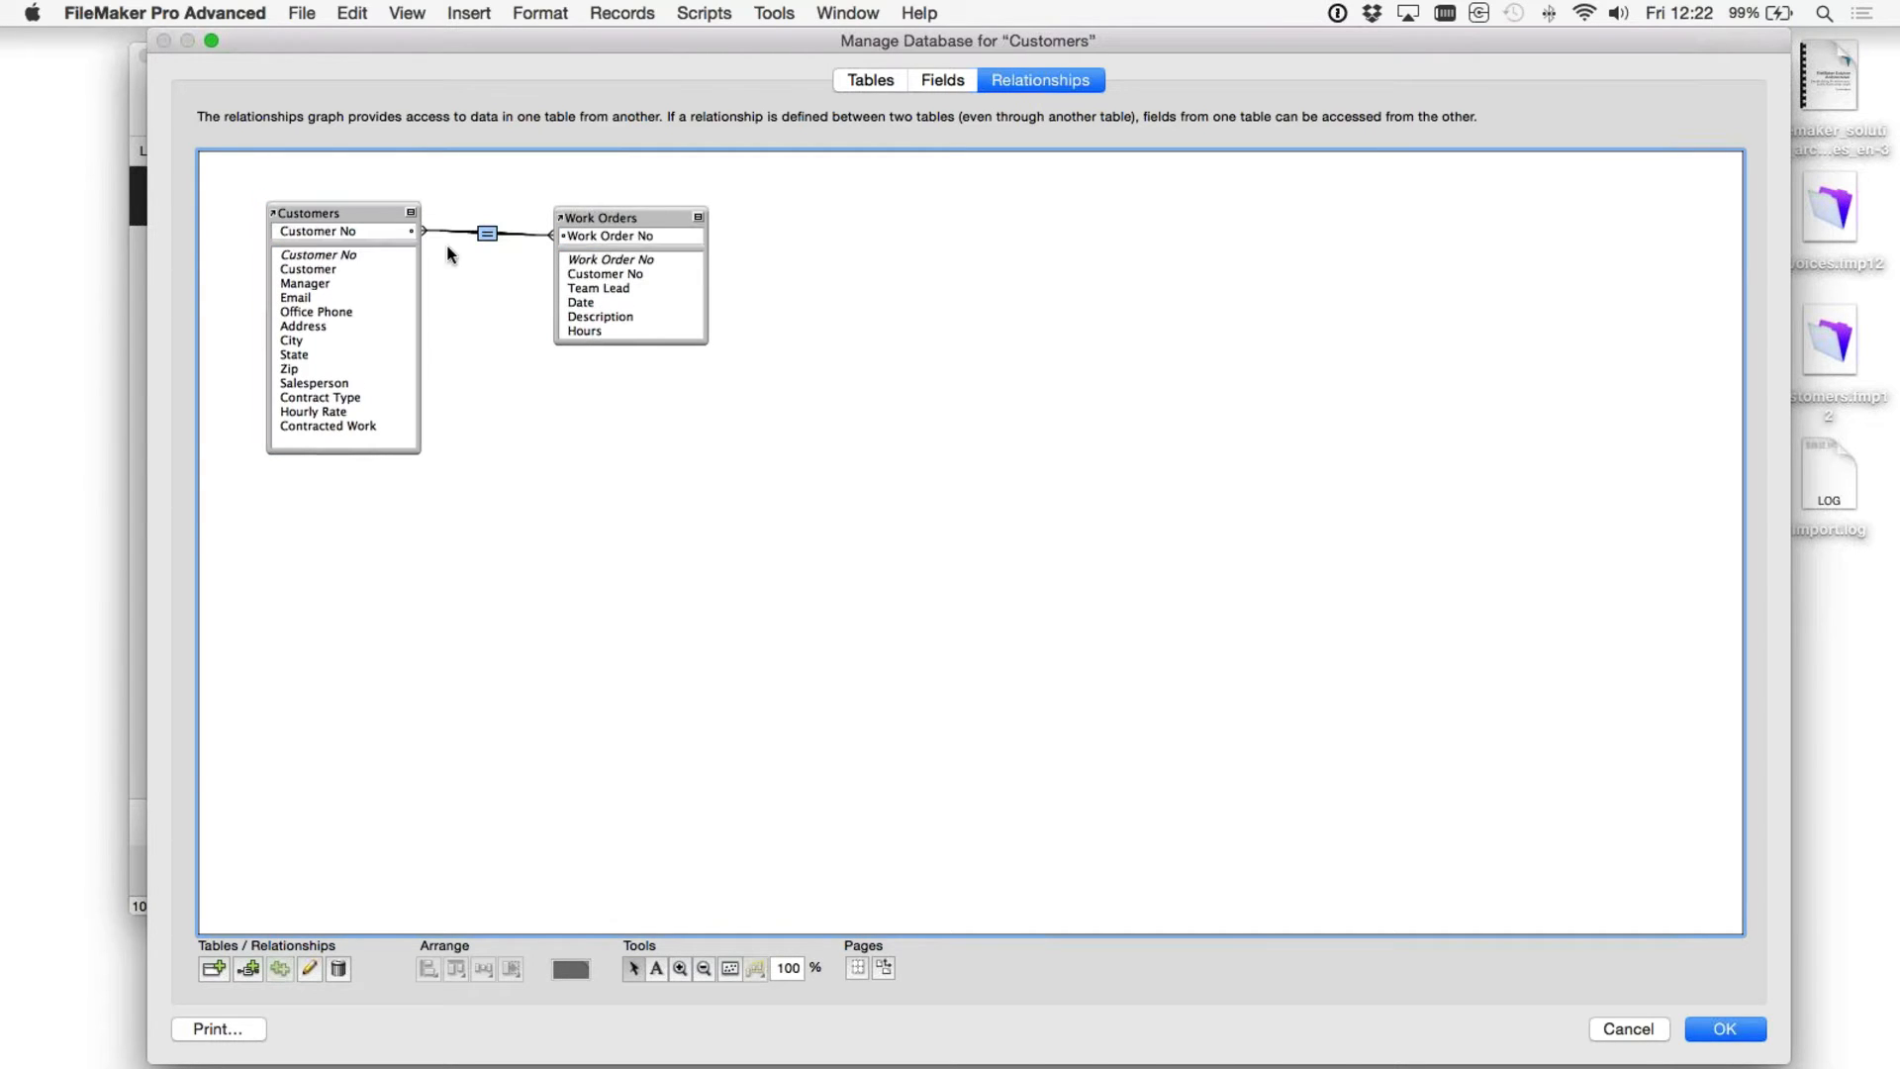
pyautogui.doubleClick(489, 238)
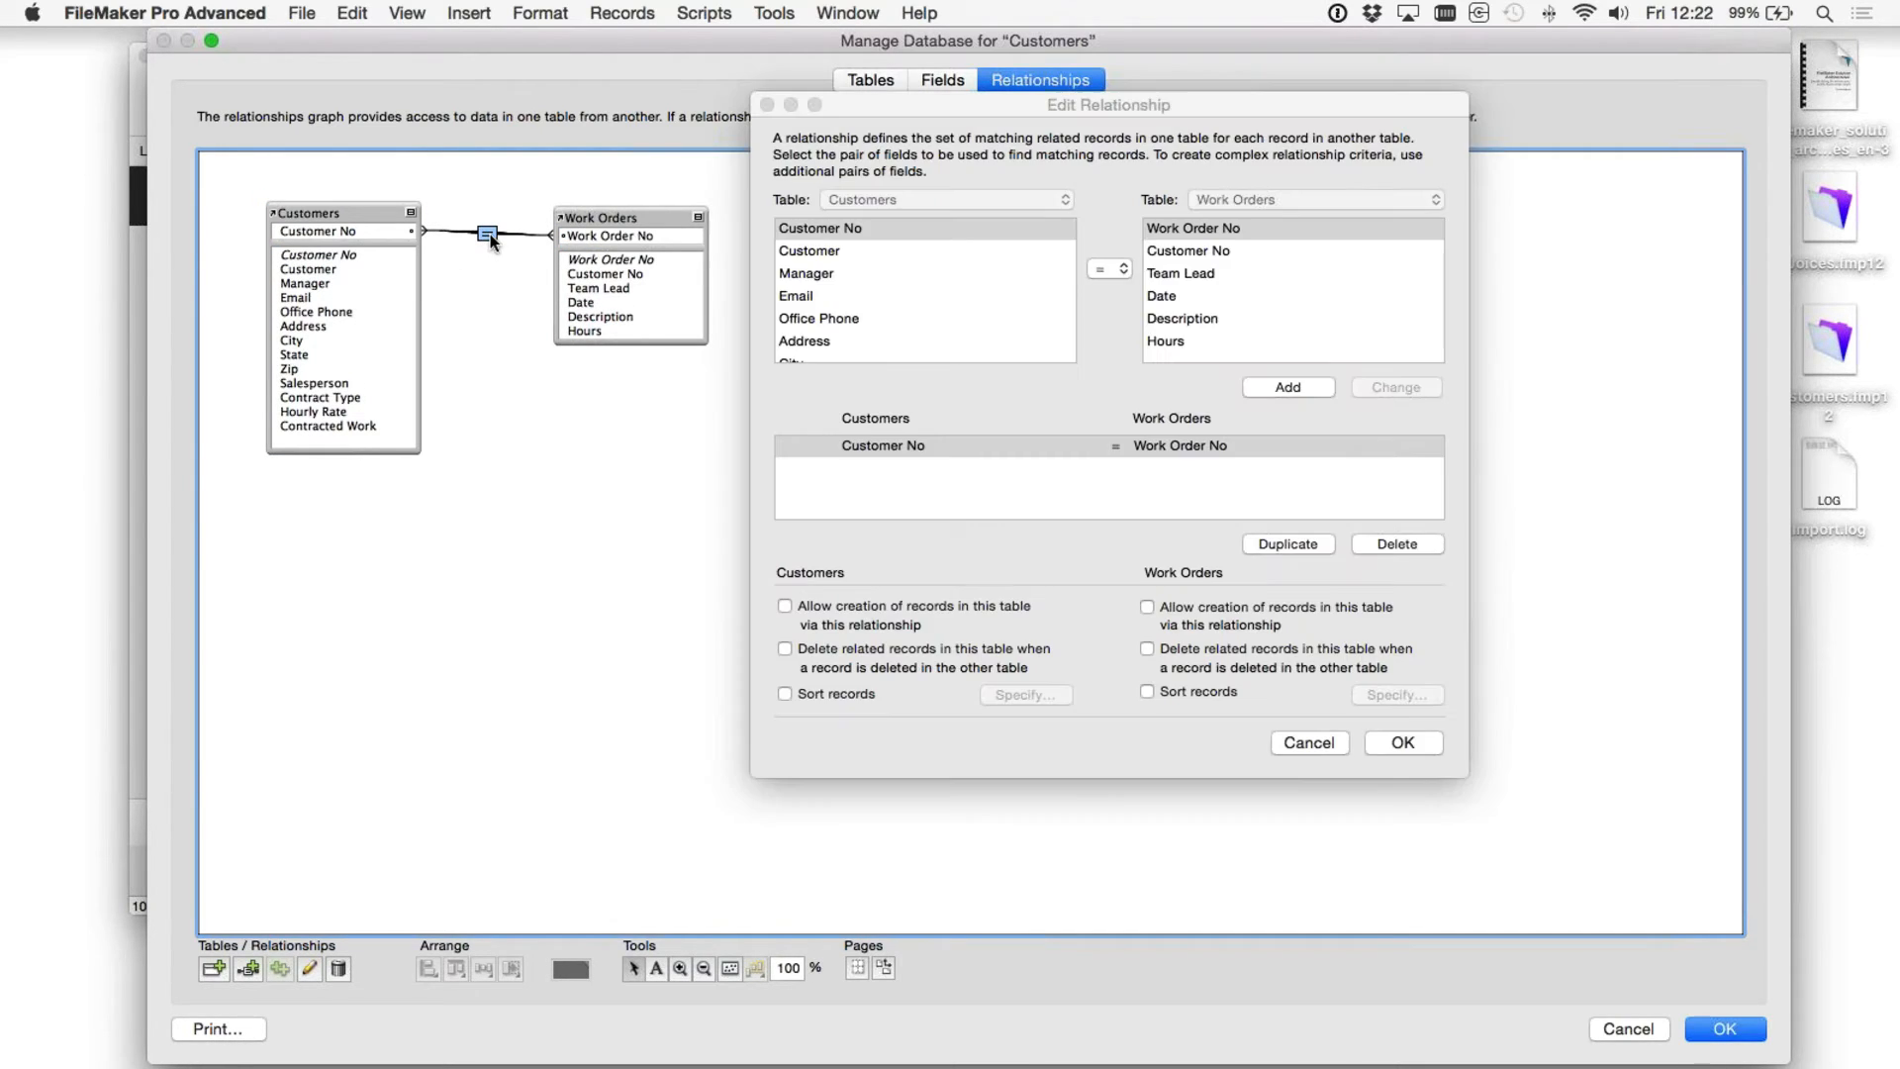
pyautogui.moveTo(1039, 104); pyautogui.dragTo(961, 99)
pyautogui.click(1113, 248)
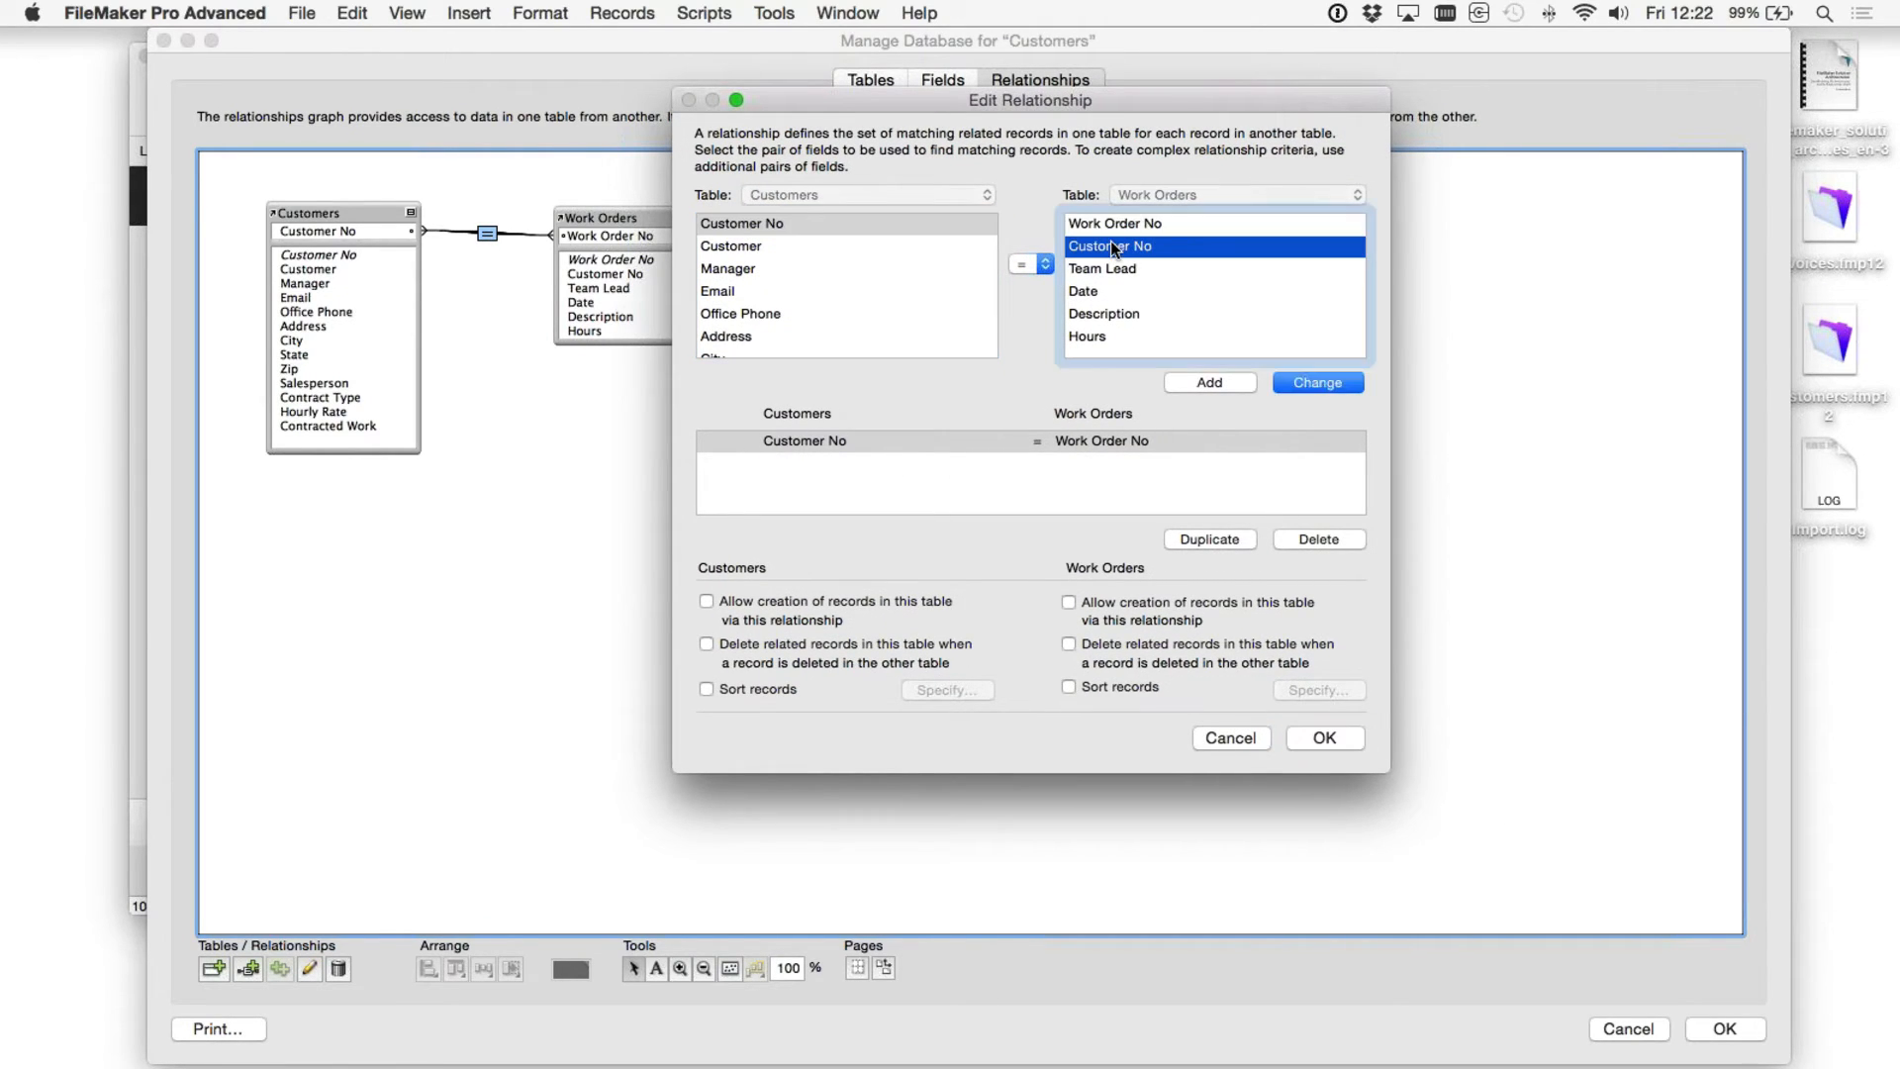
pyautogui.click(1328, 383)
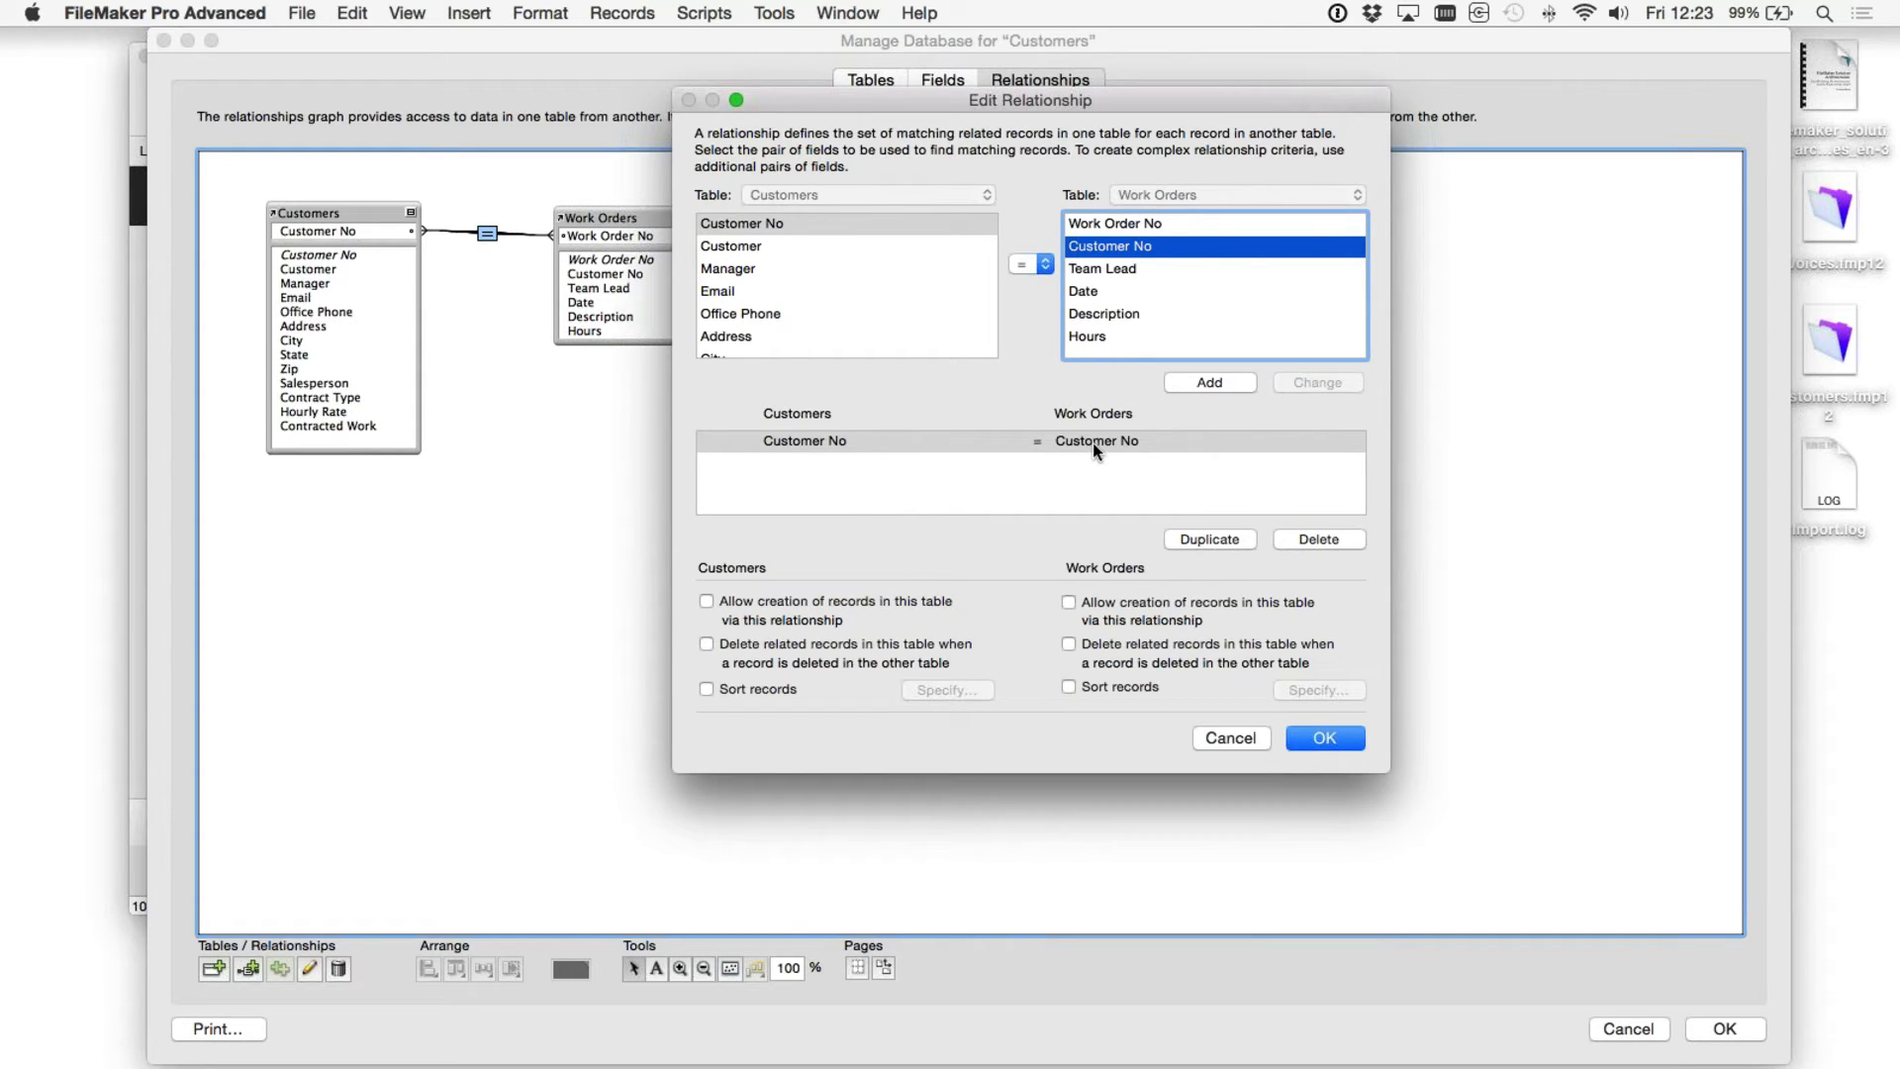
# - Review the relationship's comparison operators and allow creation of Work Orders records via this relationship
pyautogui.click(1043, 266)
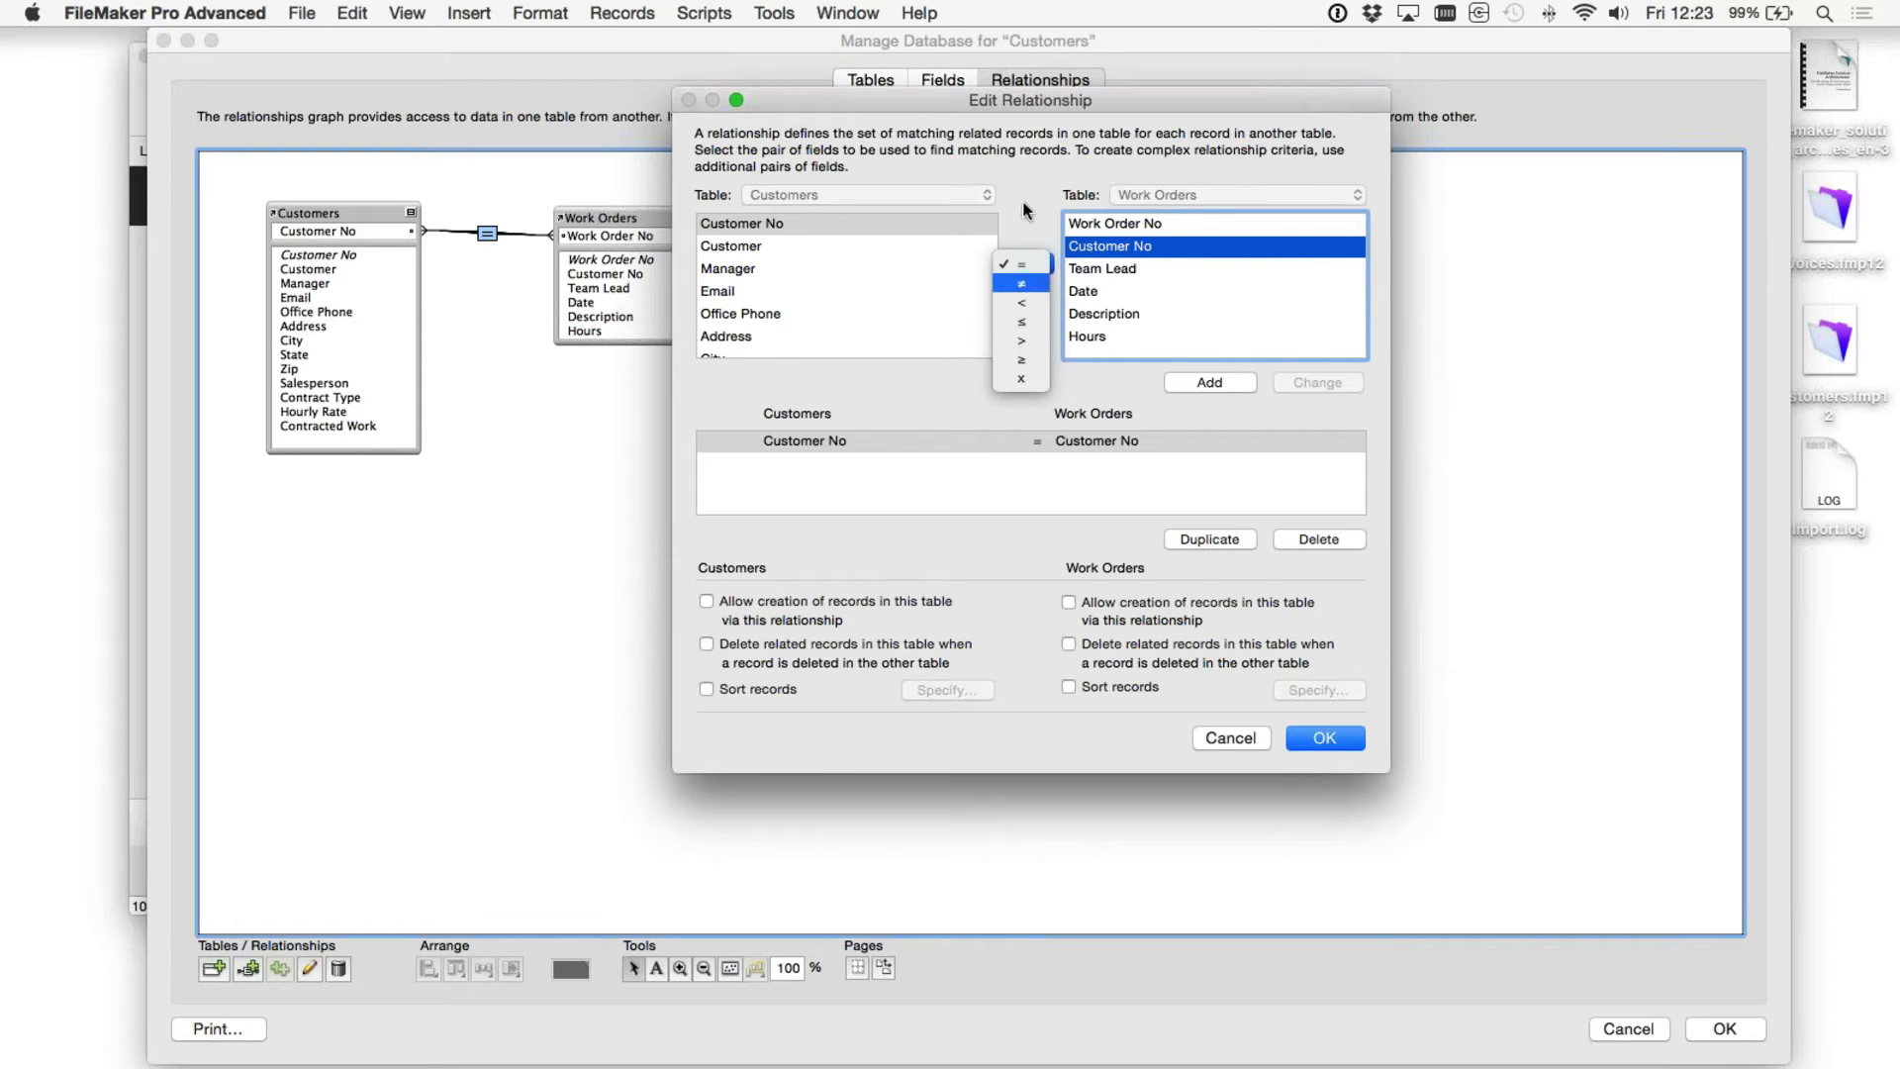
pyautogui.click(974, 158)
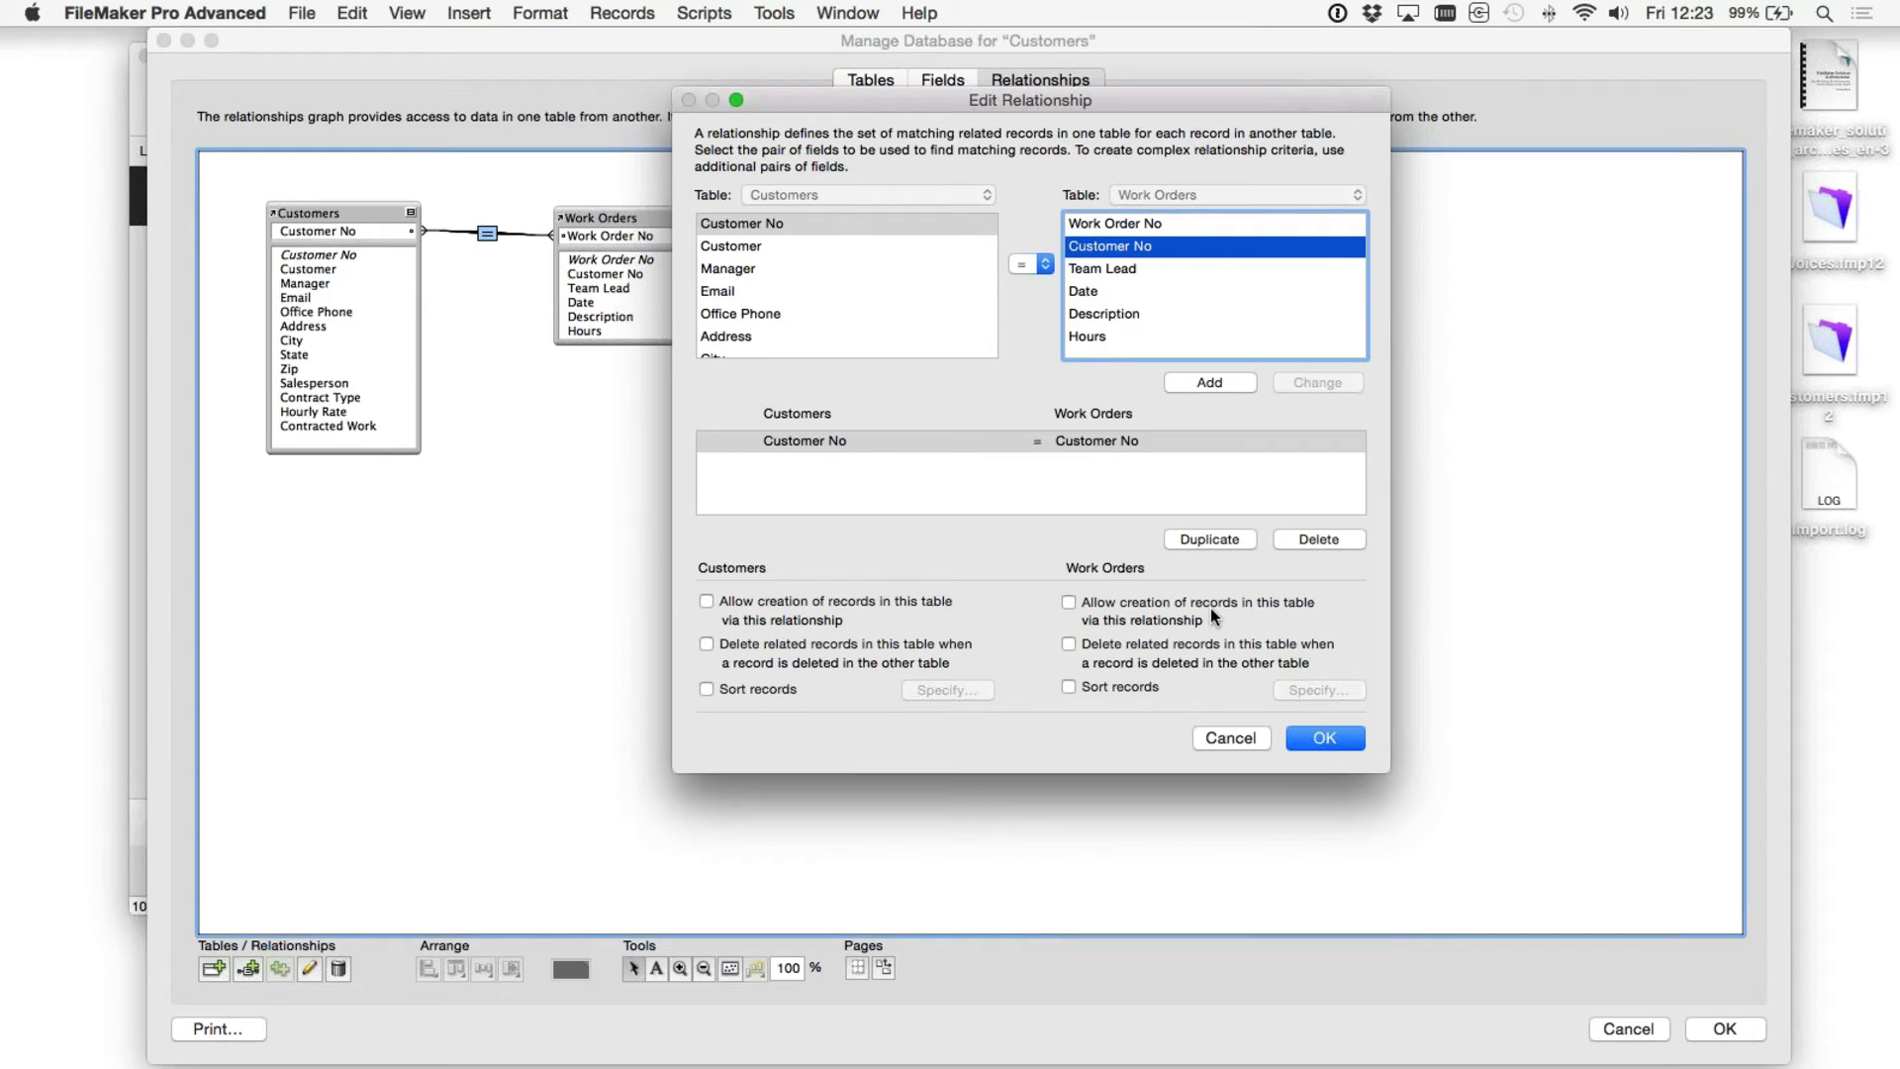
pyautogui.click(1079, 612)
pyautogui.click(1328, 735)
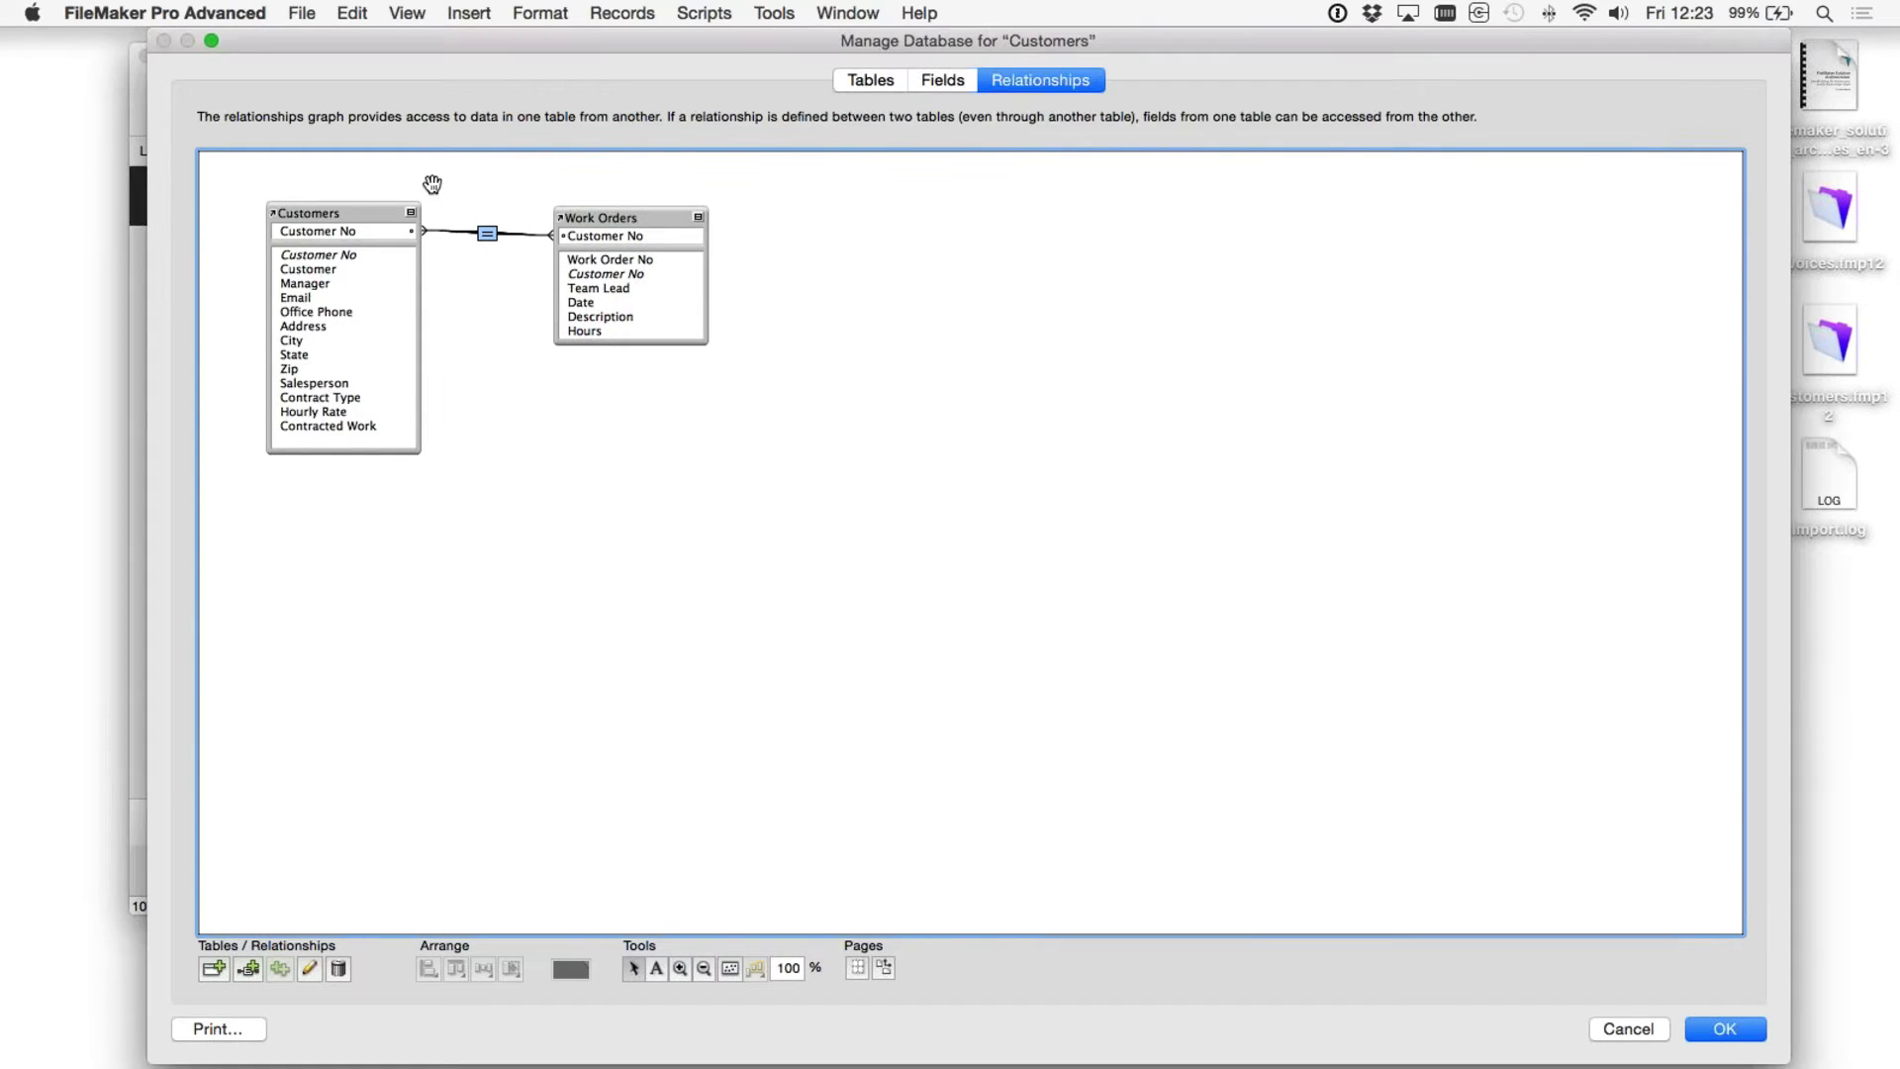
# - Line up the Work Orders table with Customers in the graph, save the database changes and switch to the Customer layout
pyautogui.moveTo(640, 217); pyautogui.dragTo(625, 212)
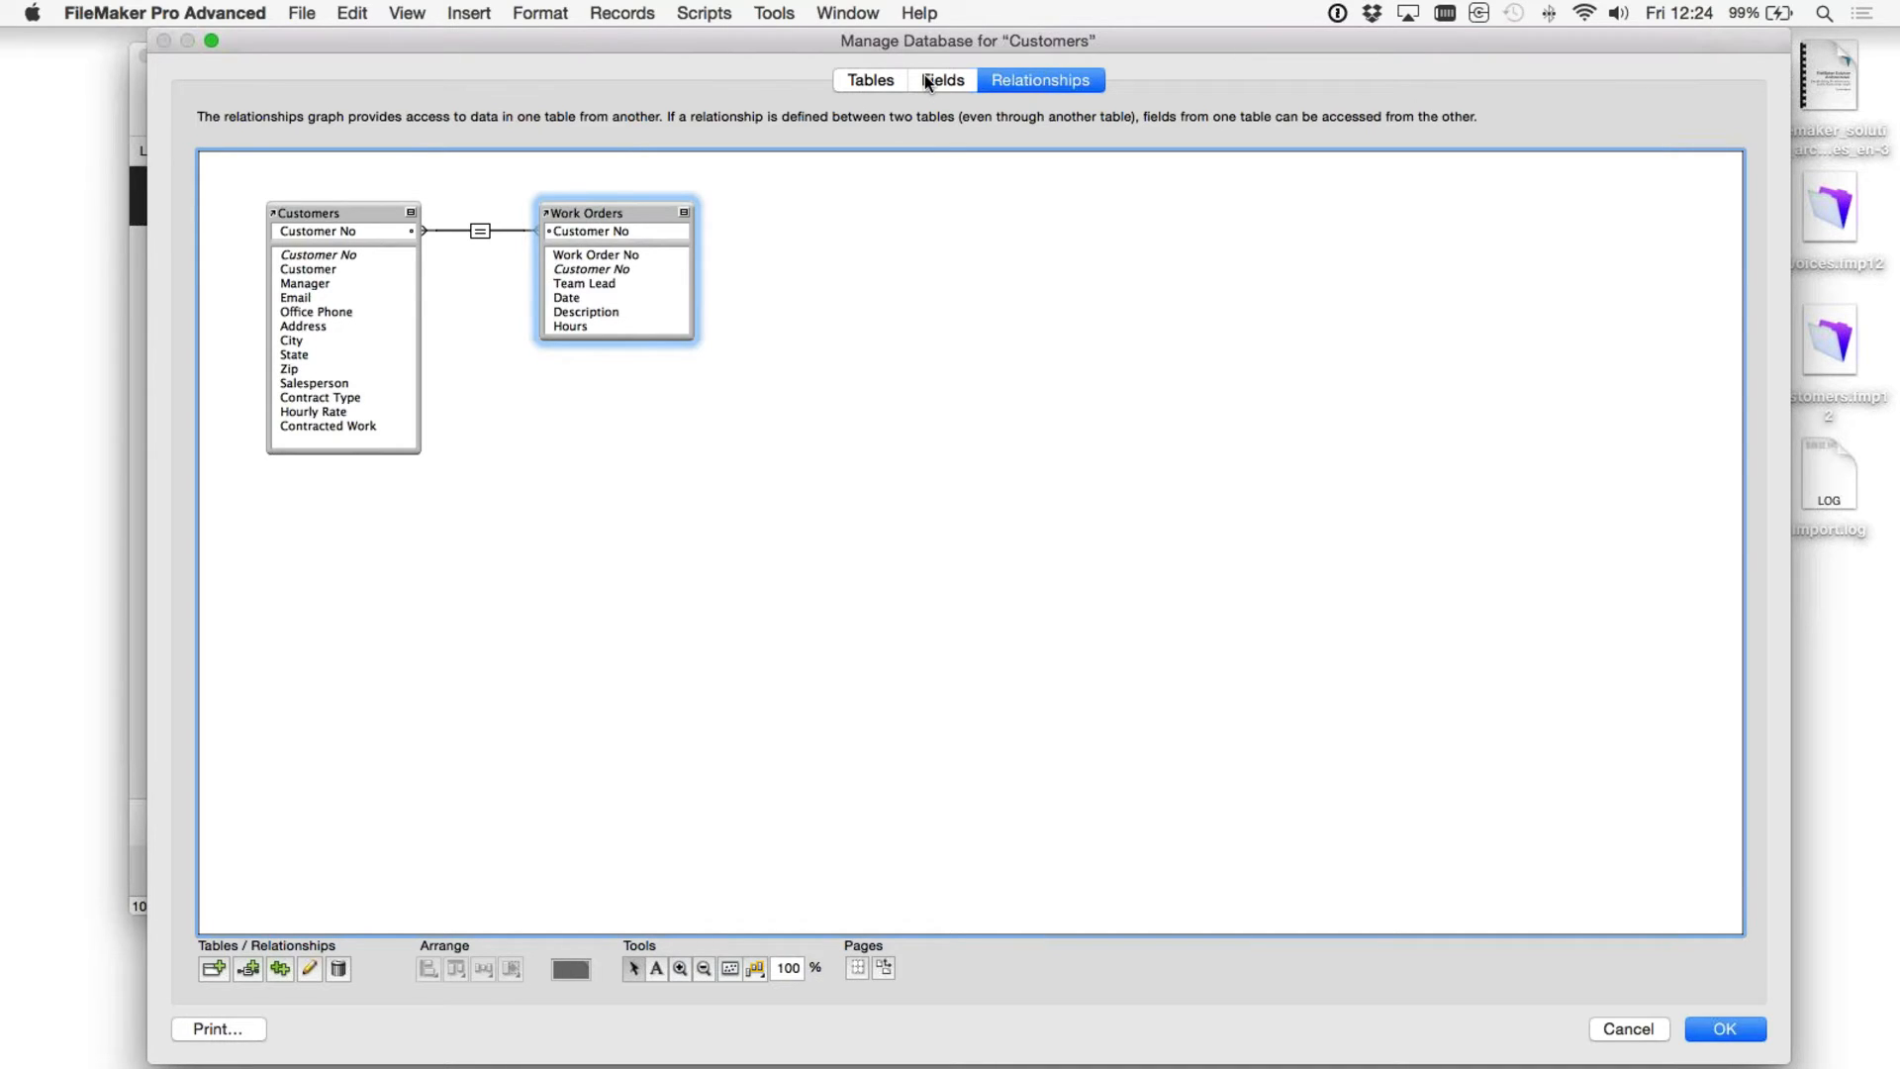
pyautogui.click(1739, 1036)
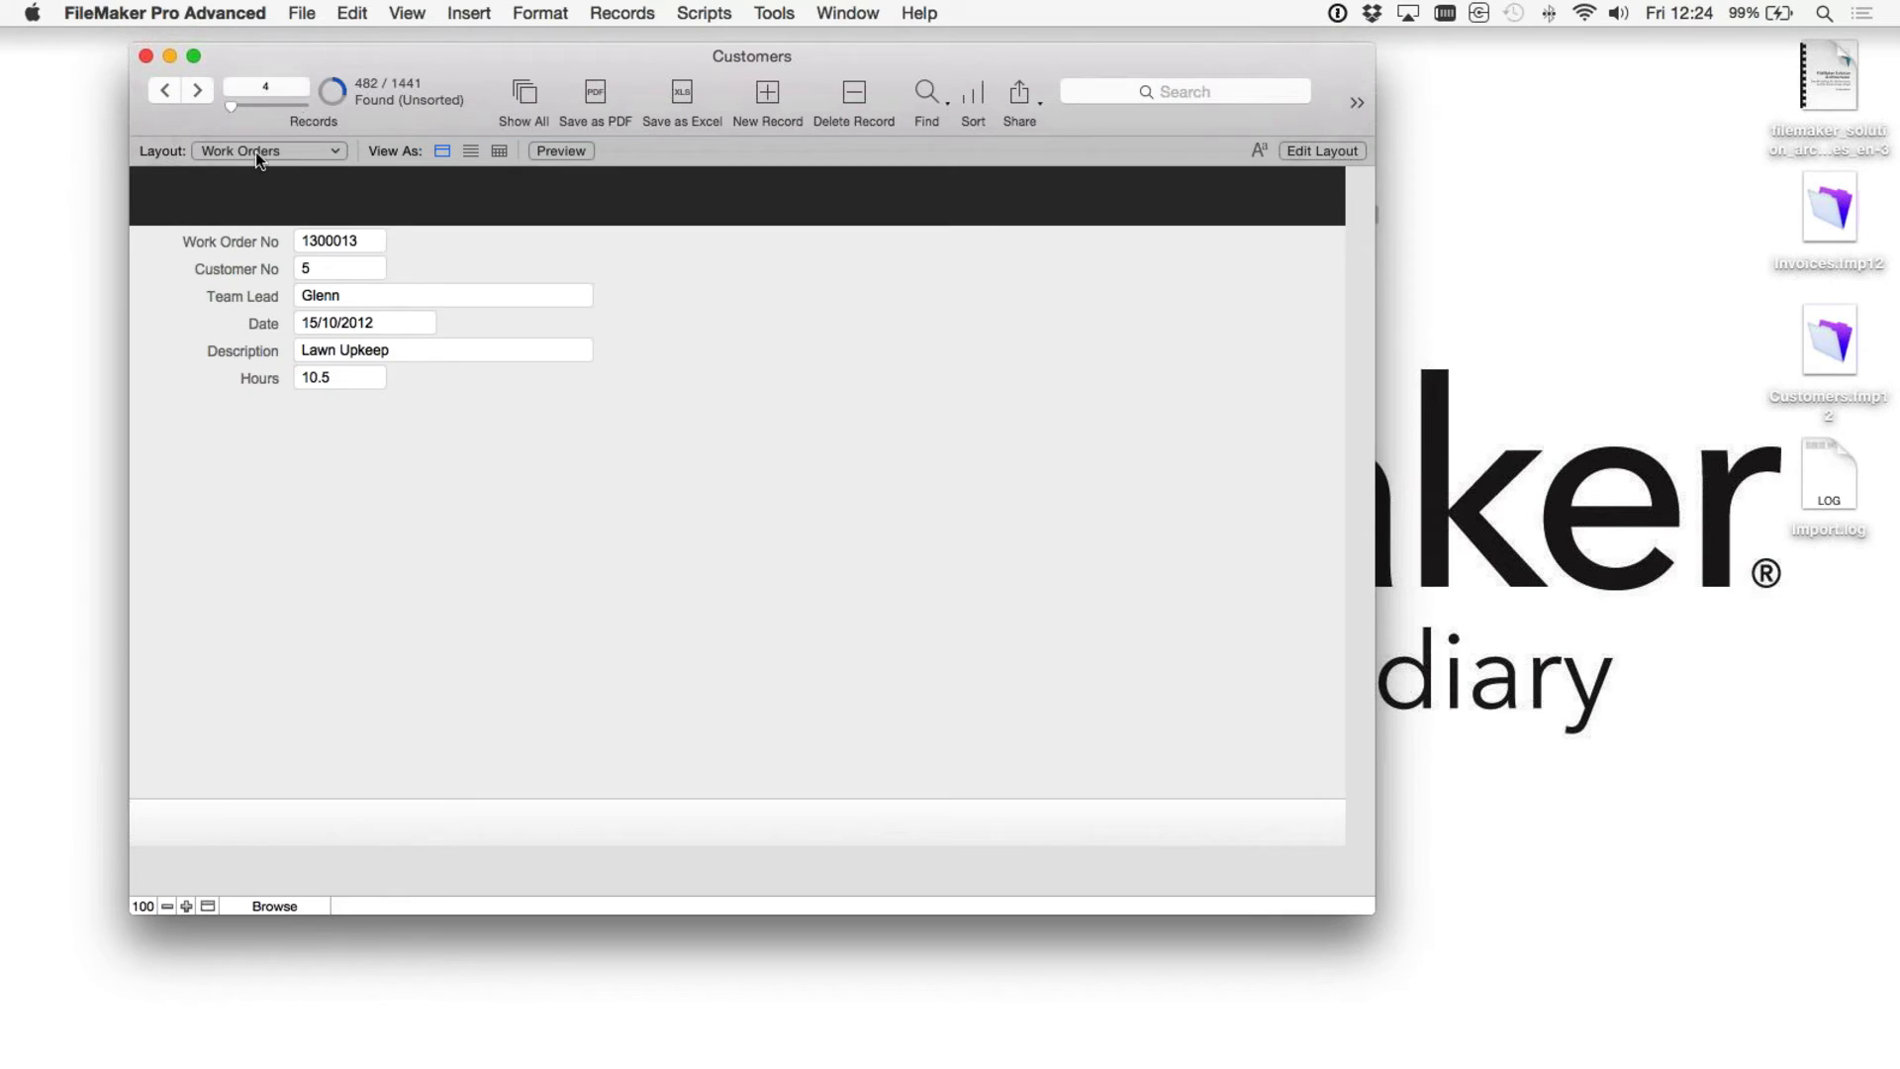
pyautogui.click(255, 151)
pyautogui.click(254, 134)
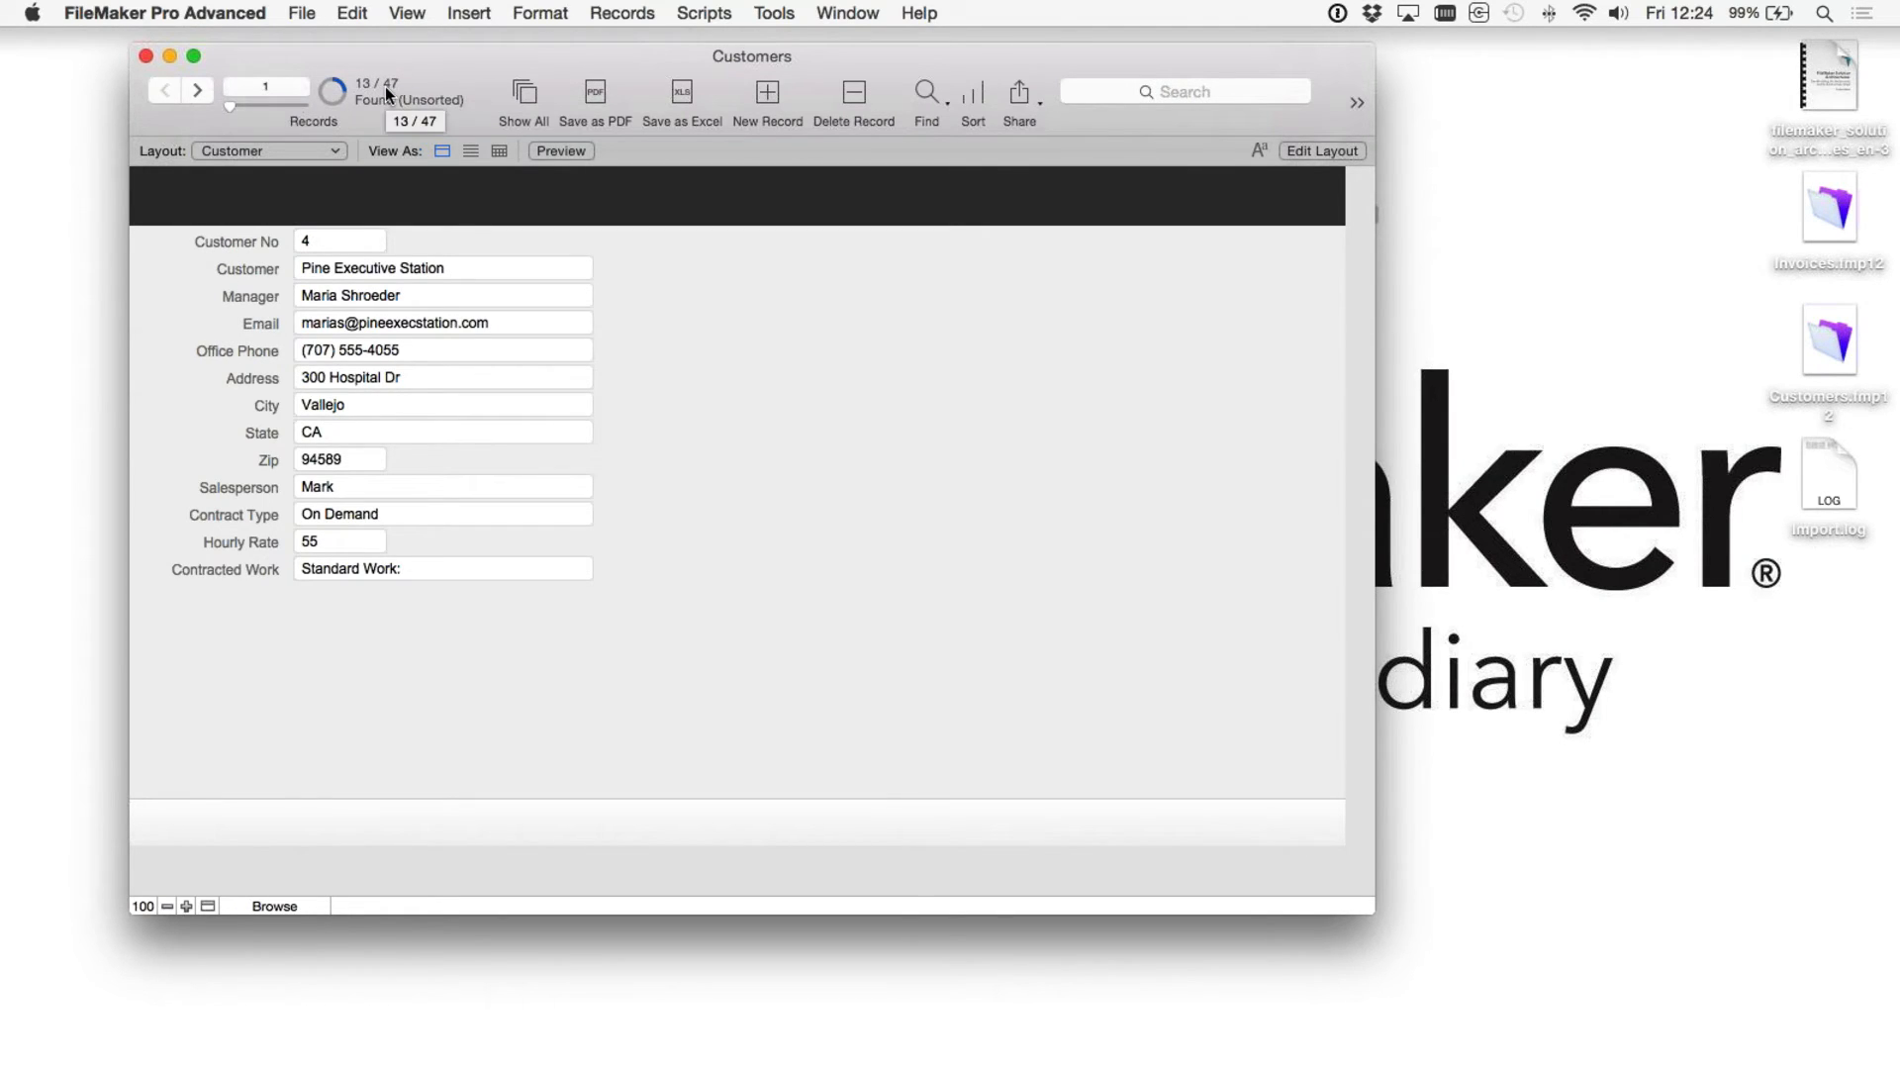
# - Make the Customers table's Customer No field auto-enter a serial number on creation, with next value 48 and increment 1
pyautogui.click(302, 13)
pyautogui.moveTo(403, 237)
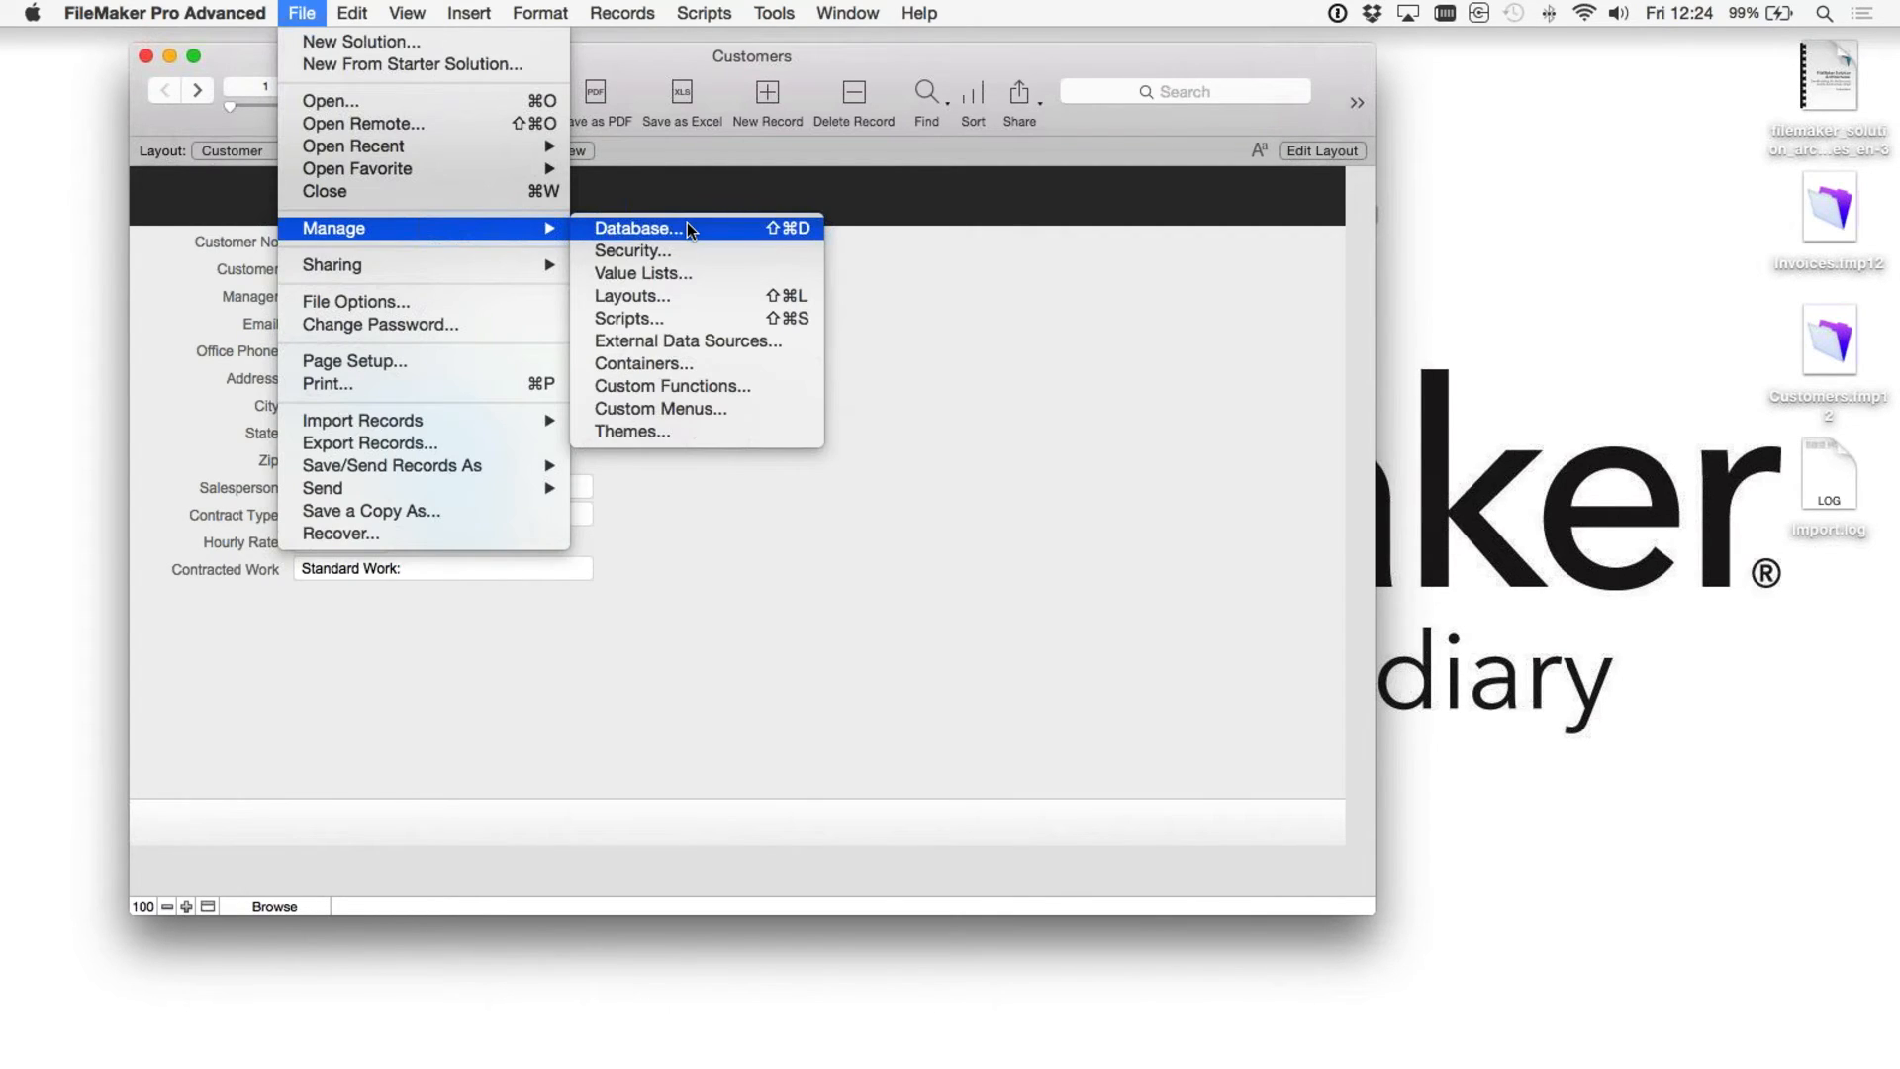
pyautogui.click(687, 222)
pyautogui.click(877, 77)
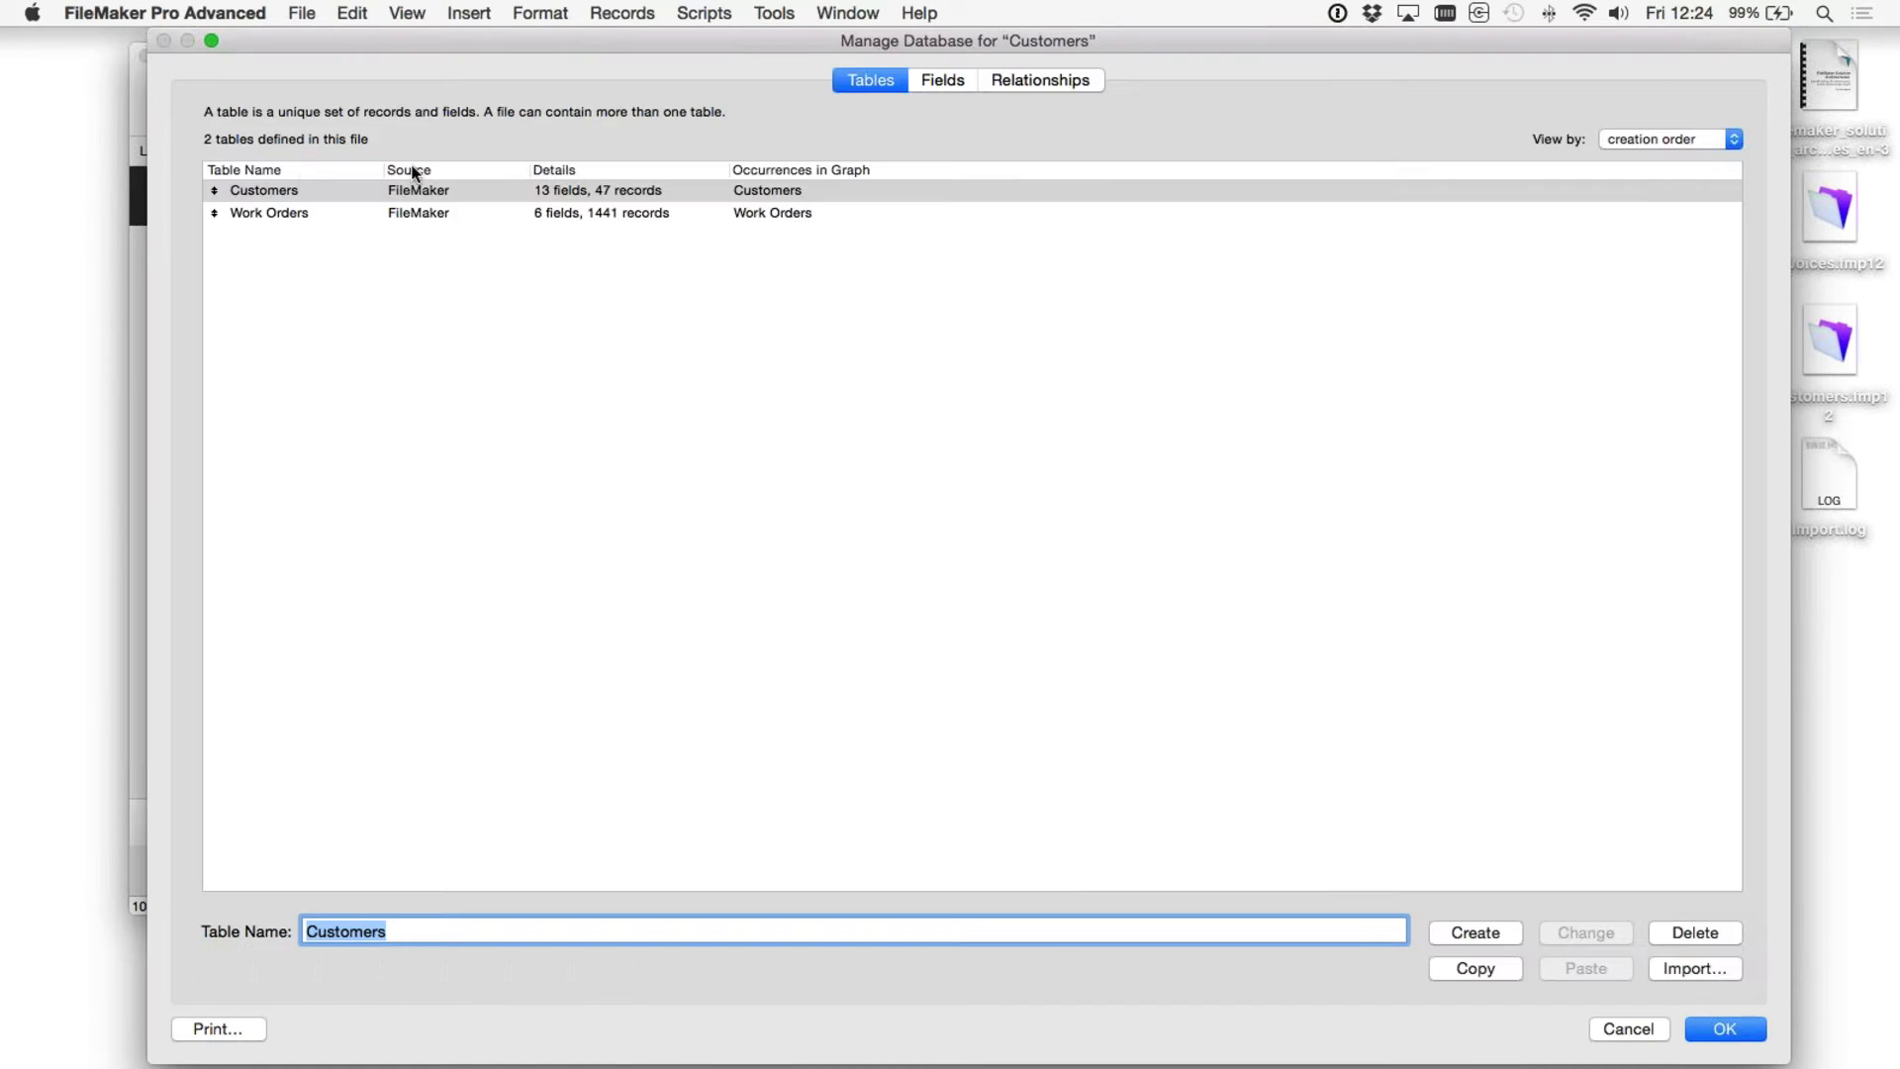
pyautogui.doubleClick(271, 189)
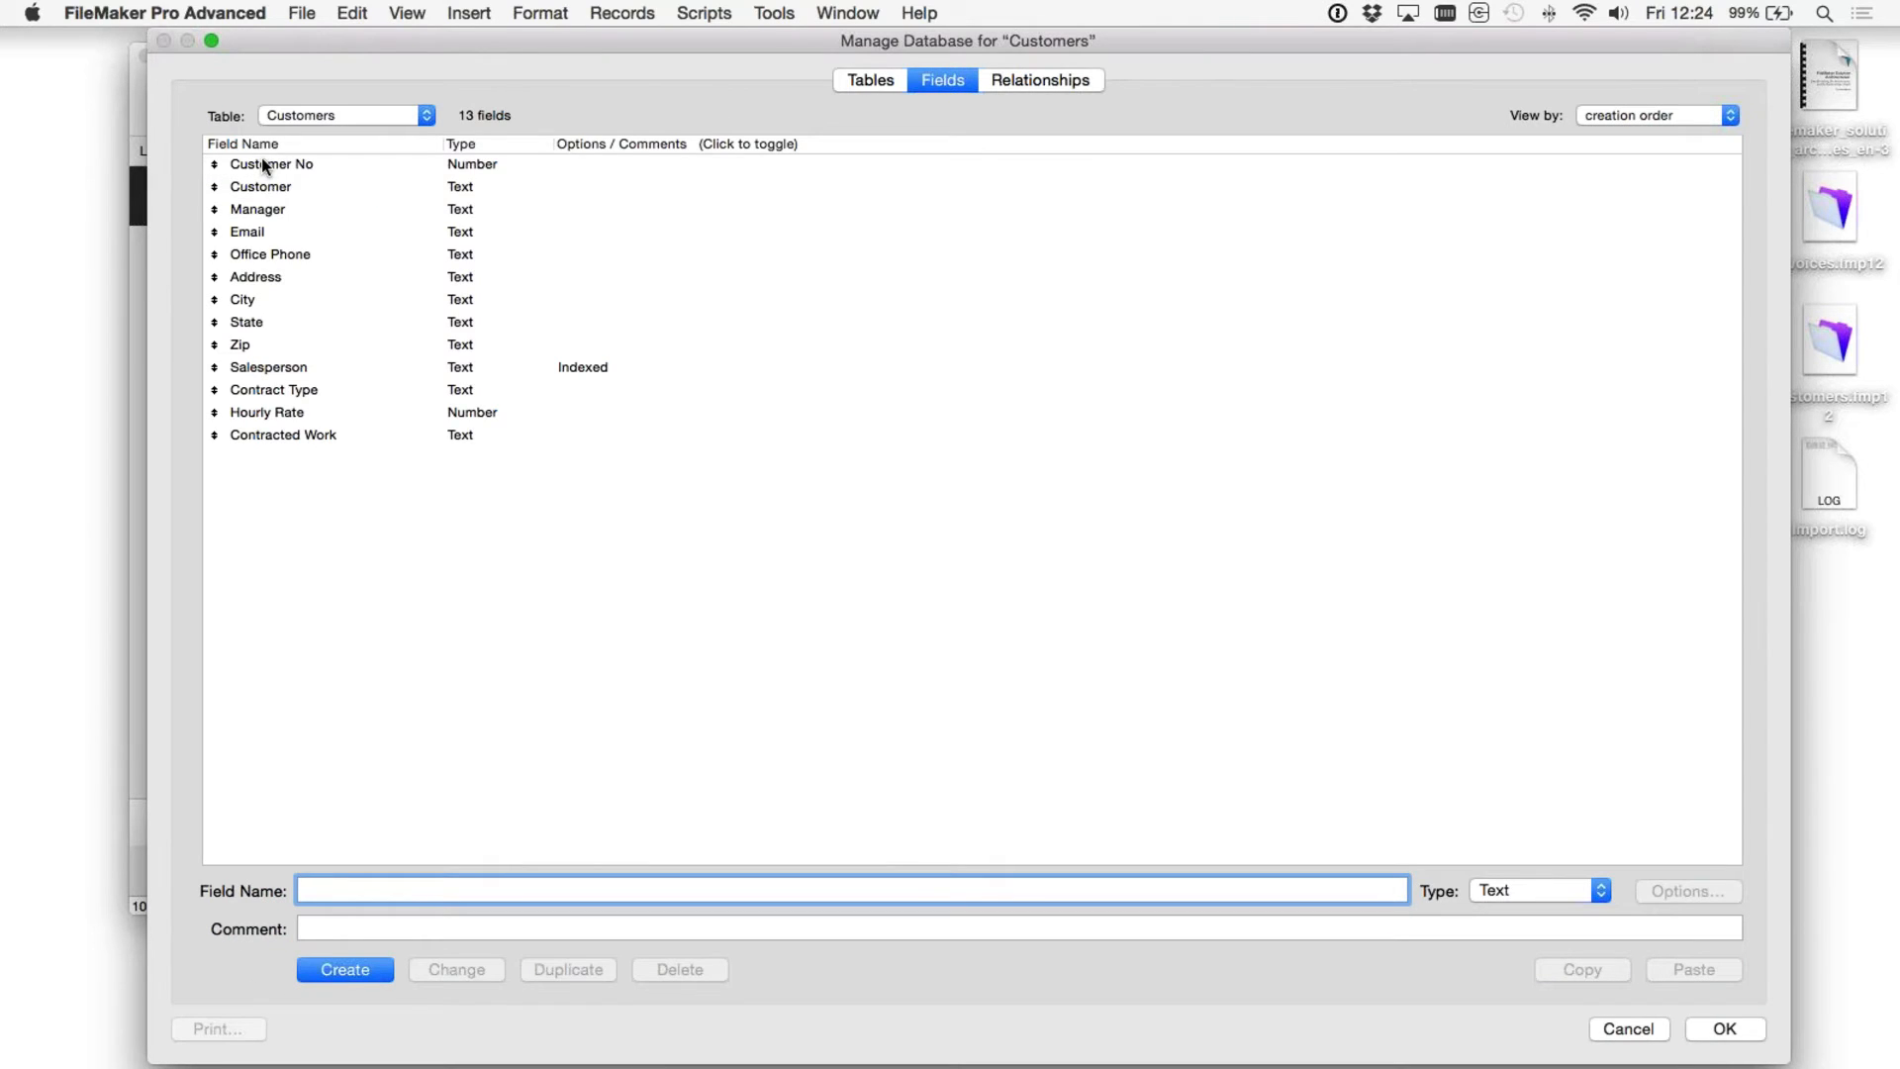
pyautogui.click(263, 165)
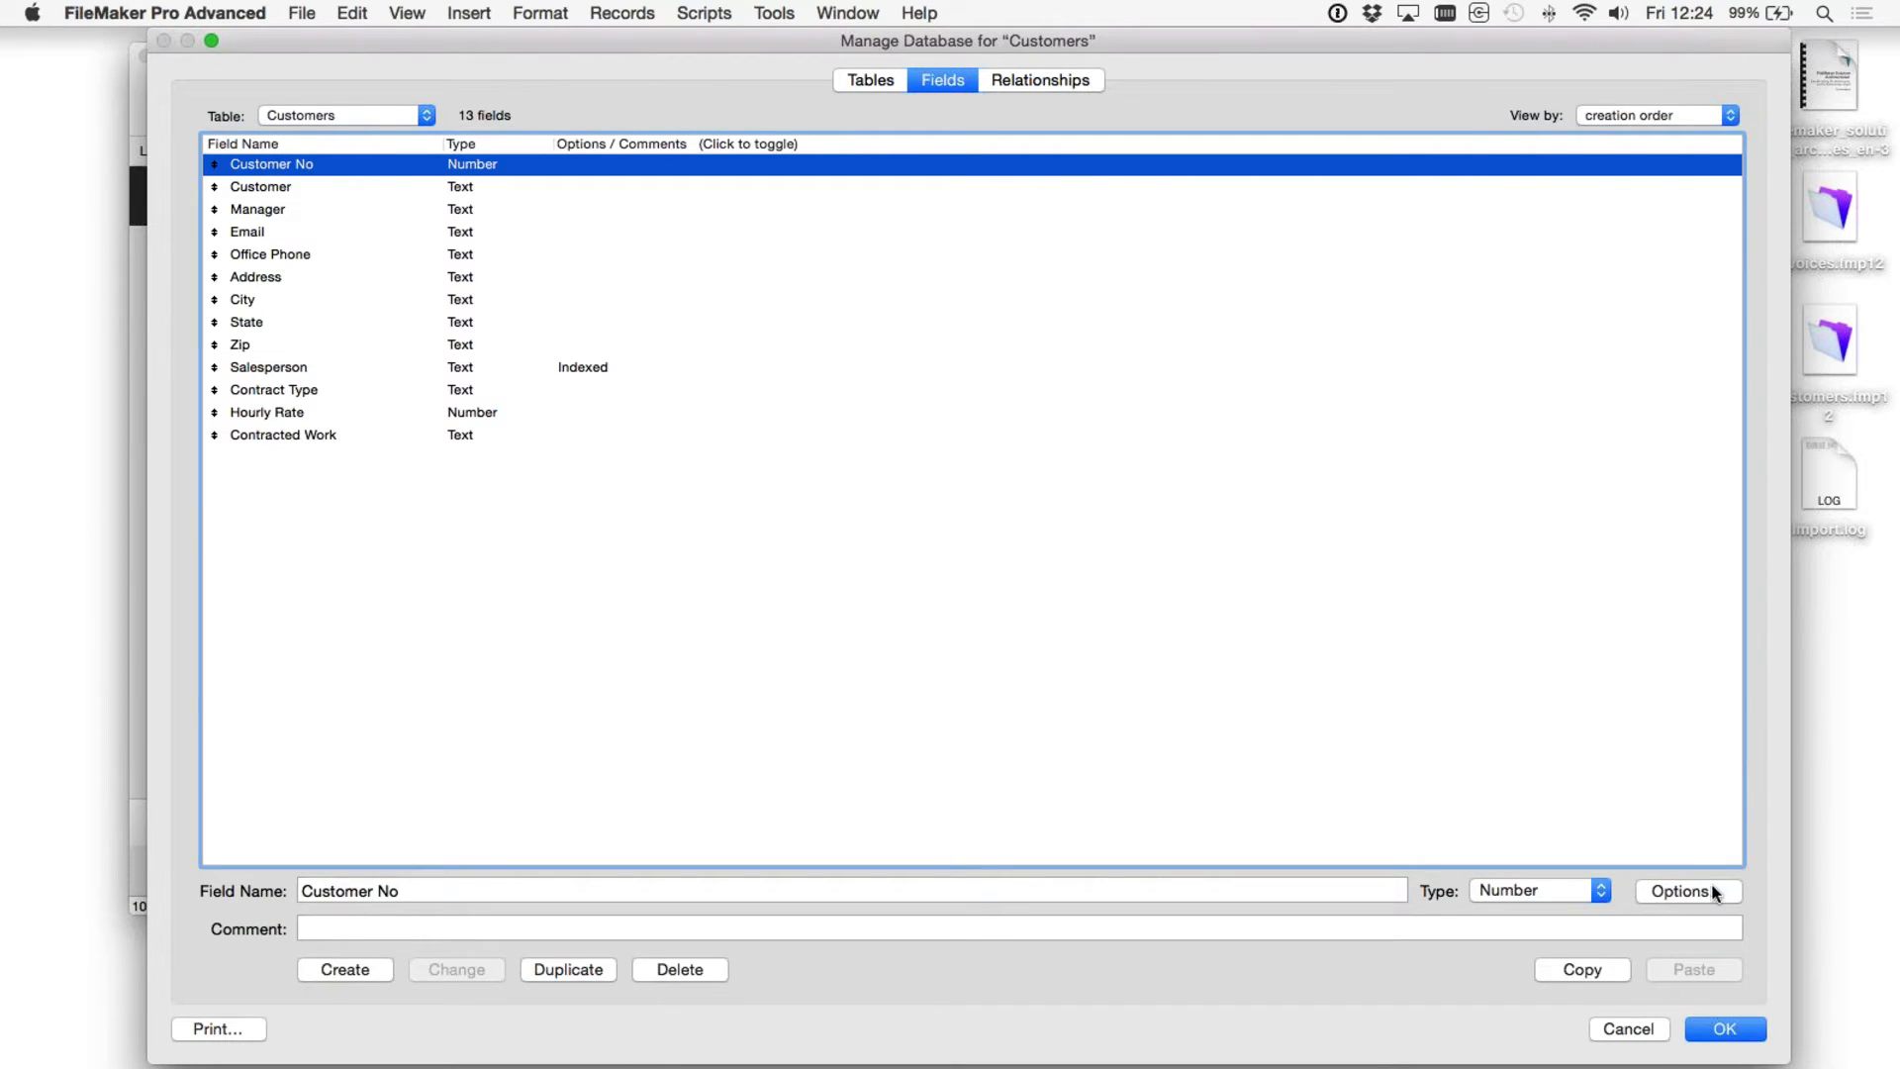
pyautogui.doubleClick(440, 171)
pyautogui.moveTo(956, 92); pyautogui.dragTo(944, 182)
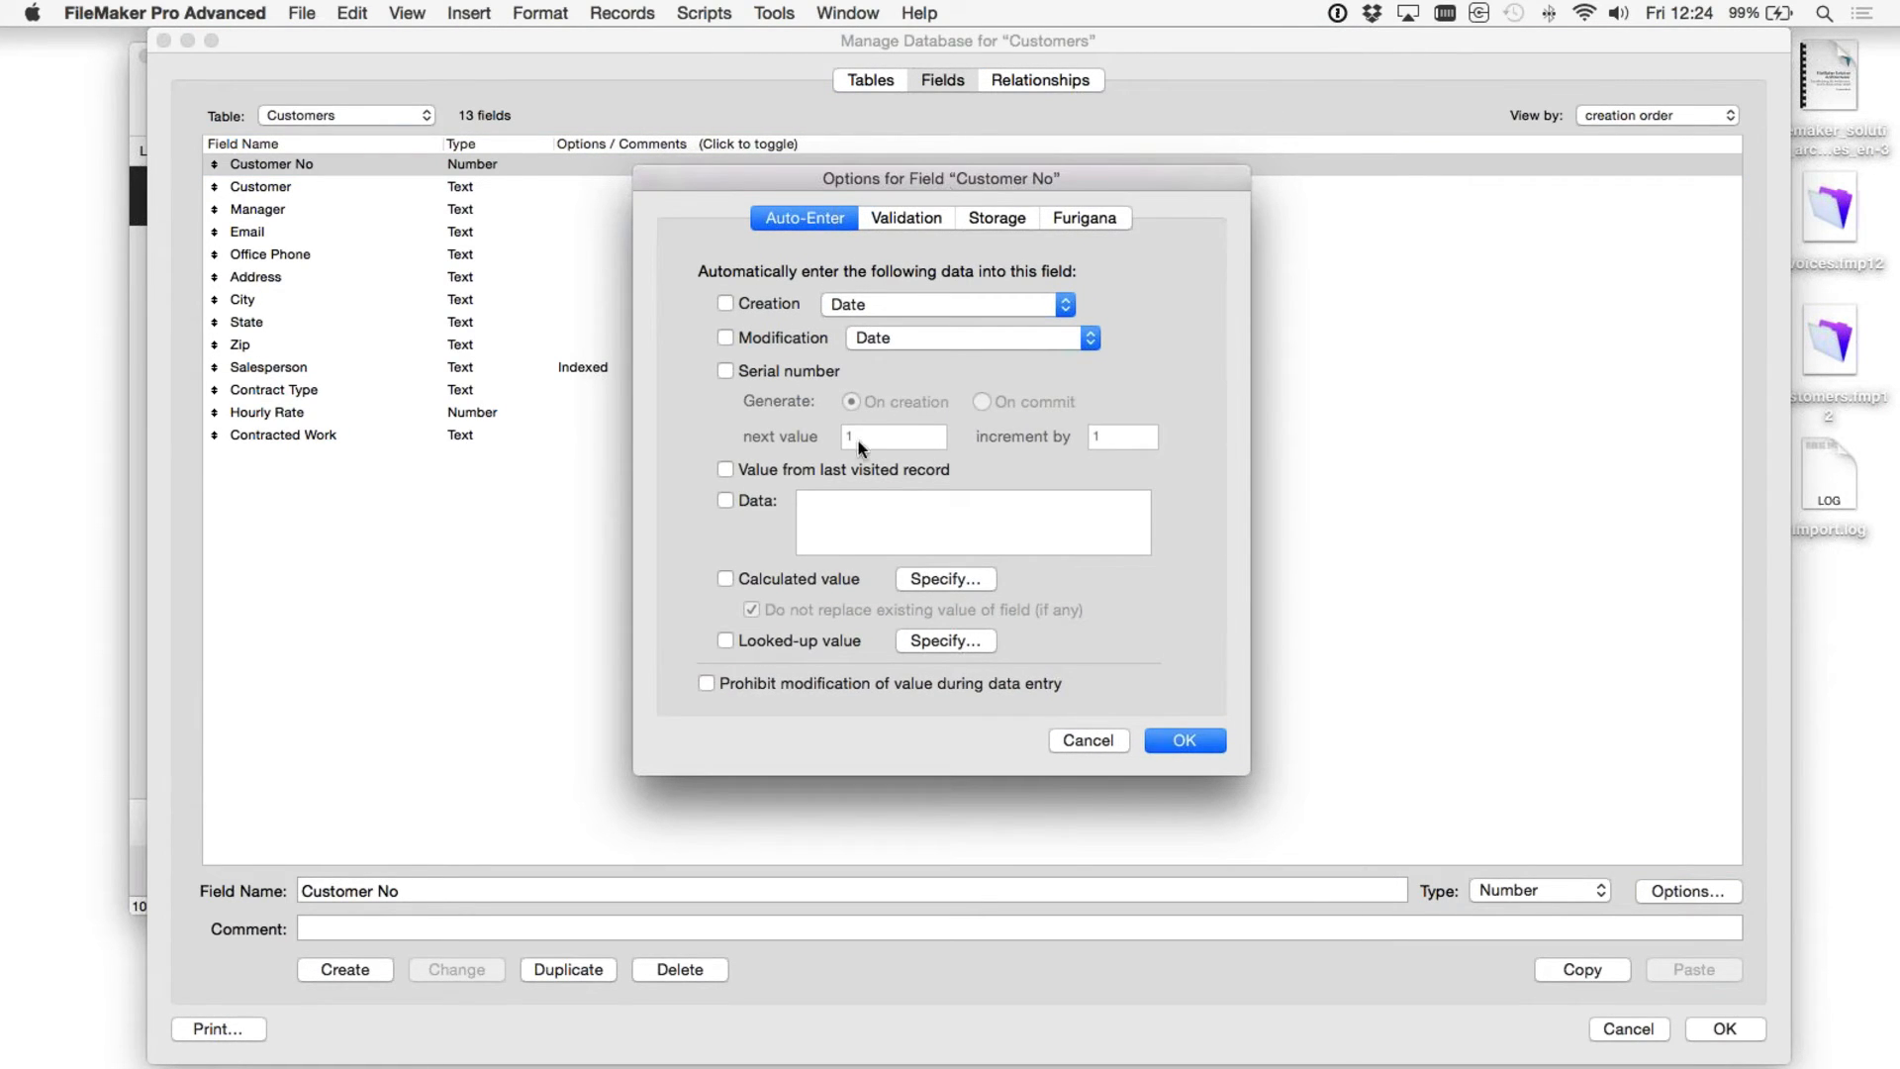
pyautogui.click(726, 371)
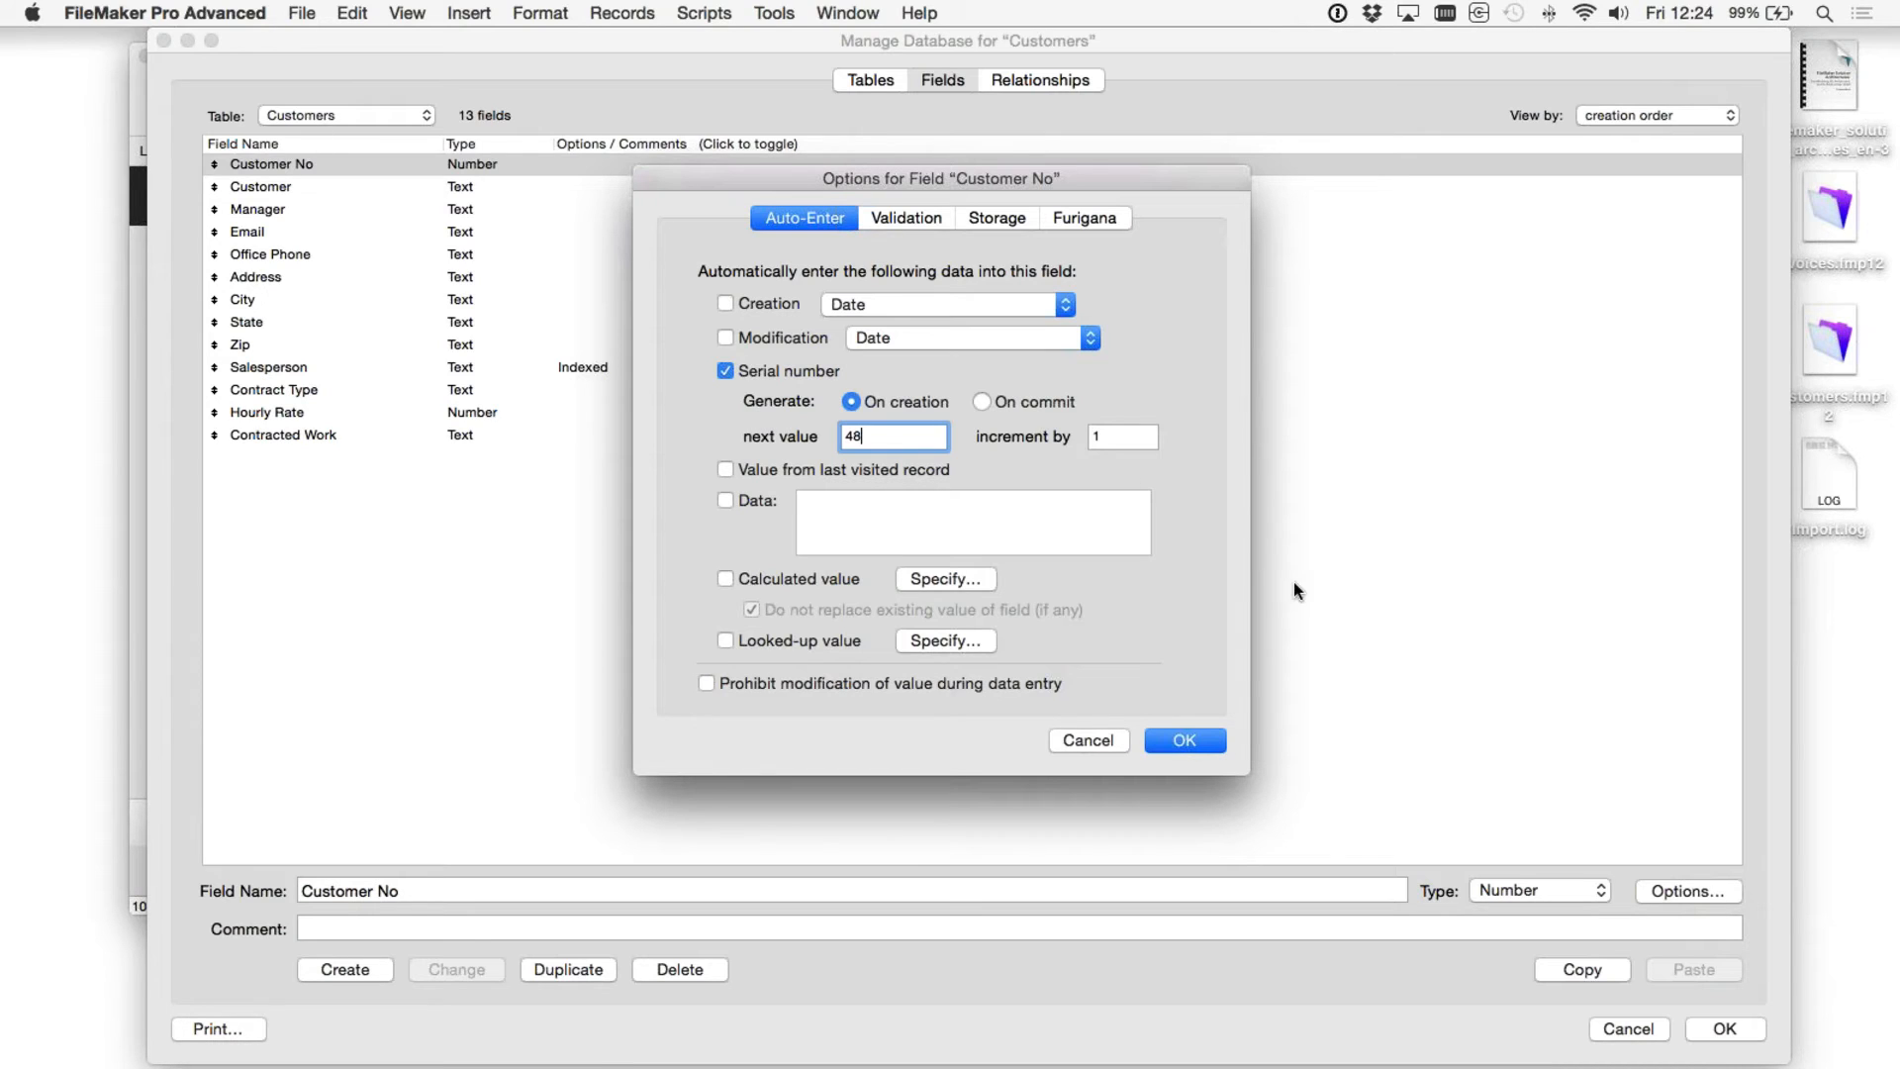
pyautogui.click(1200, 746)
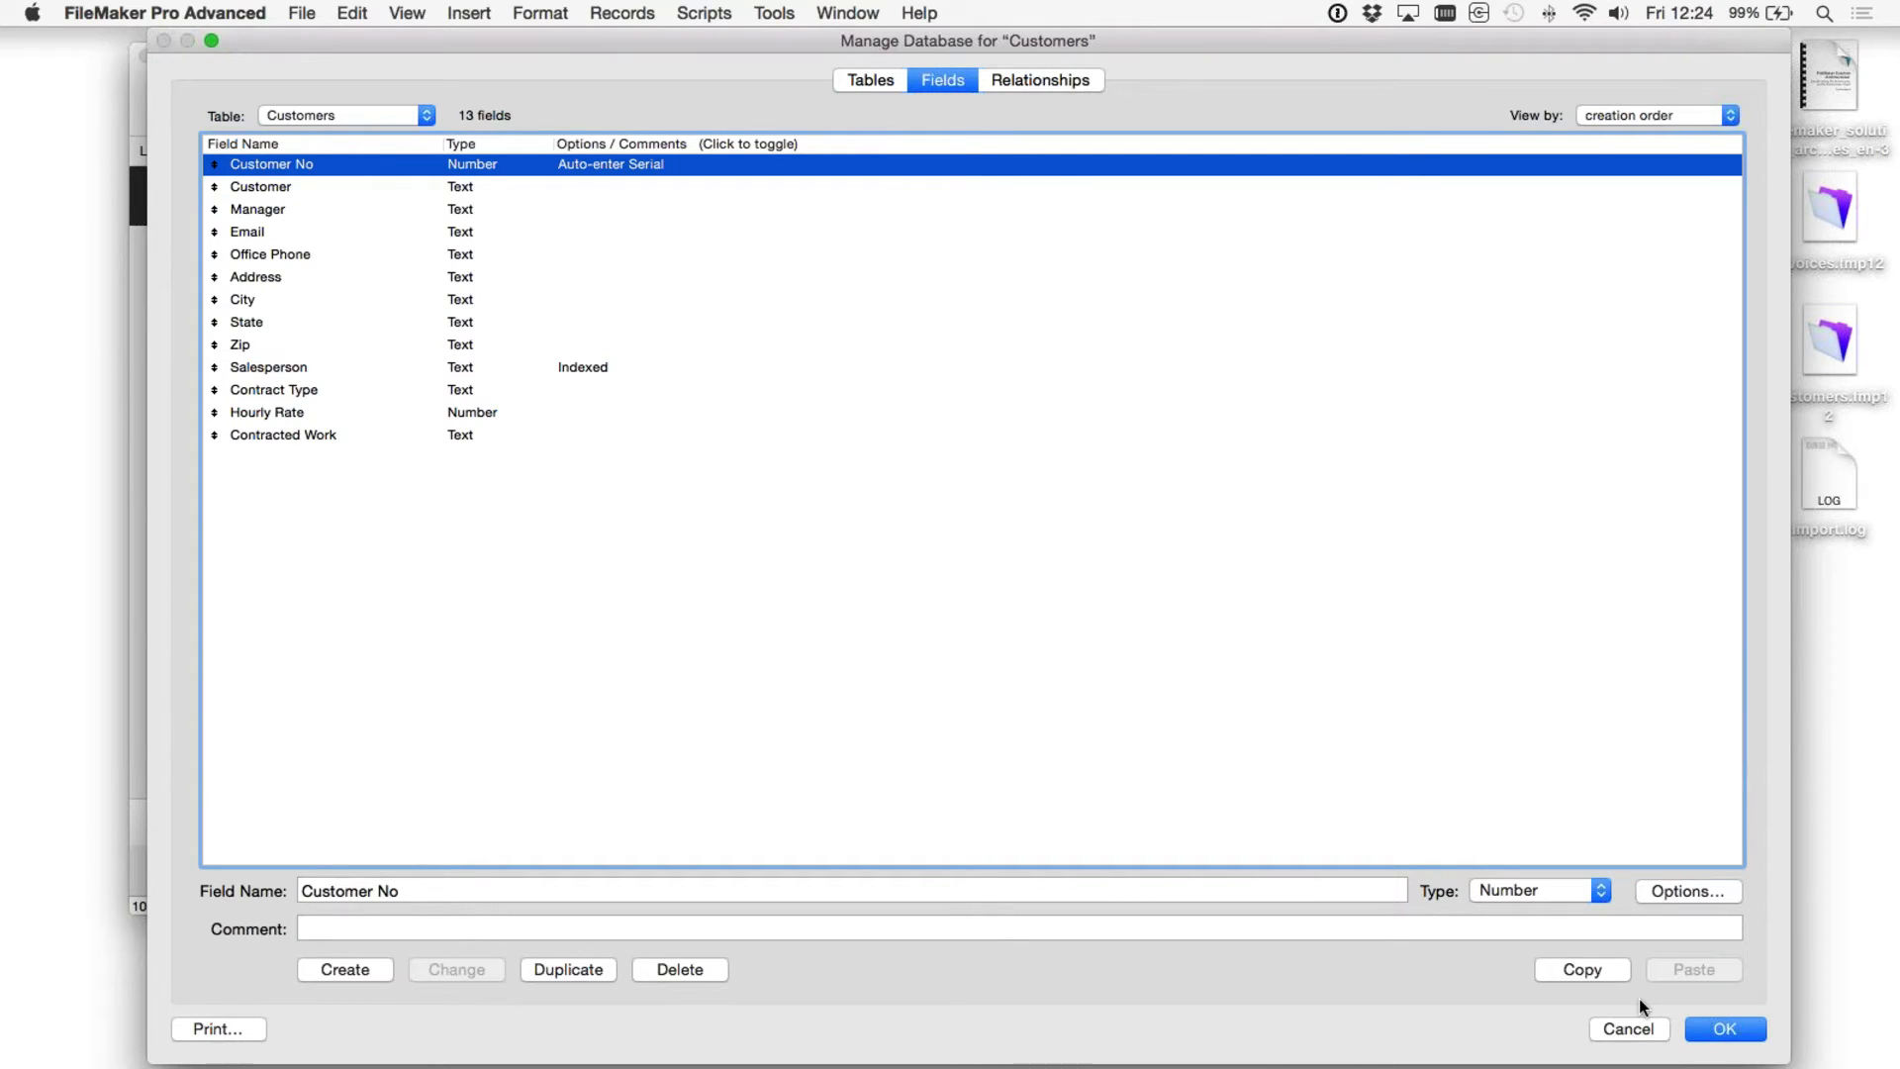
# - Check the relationships graph, save the database changes and go to the last record of the customer found set
pyautogui.click(1062, 80)
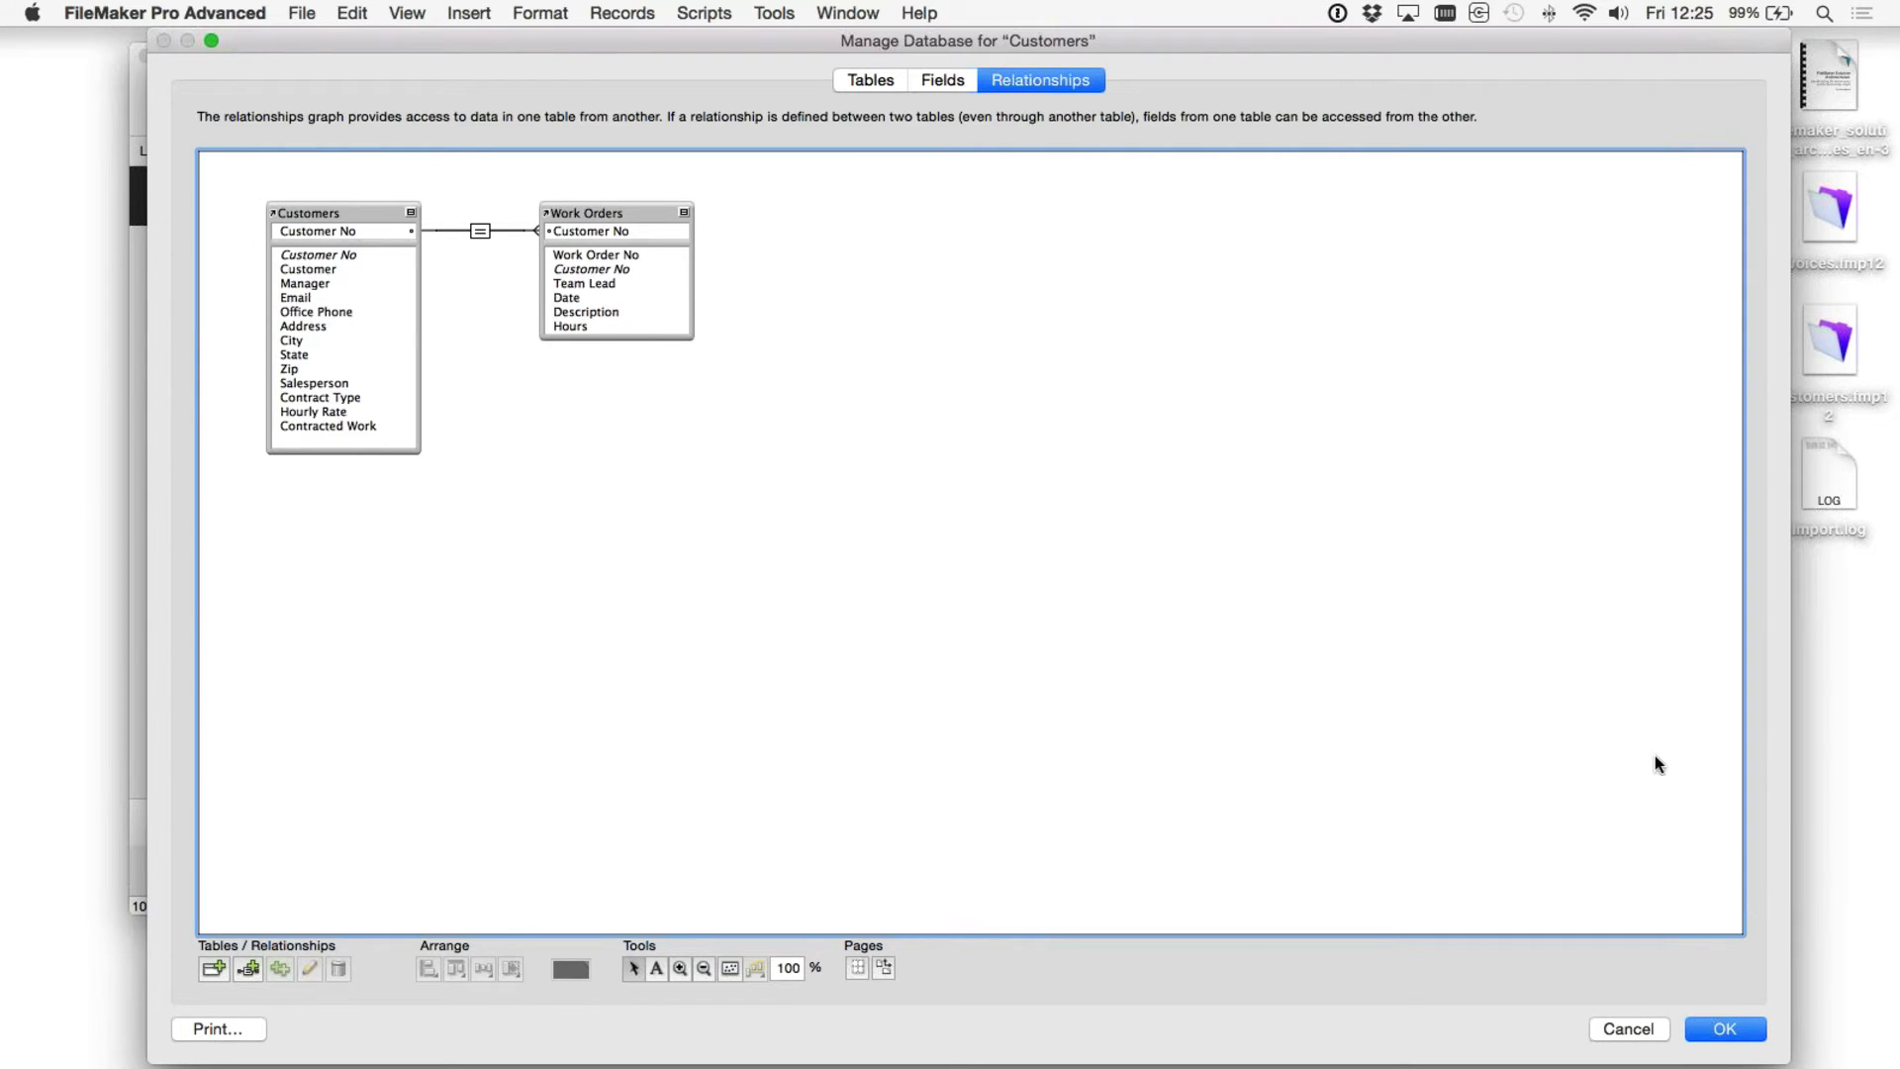
pyautogui.click(1726, 1030)
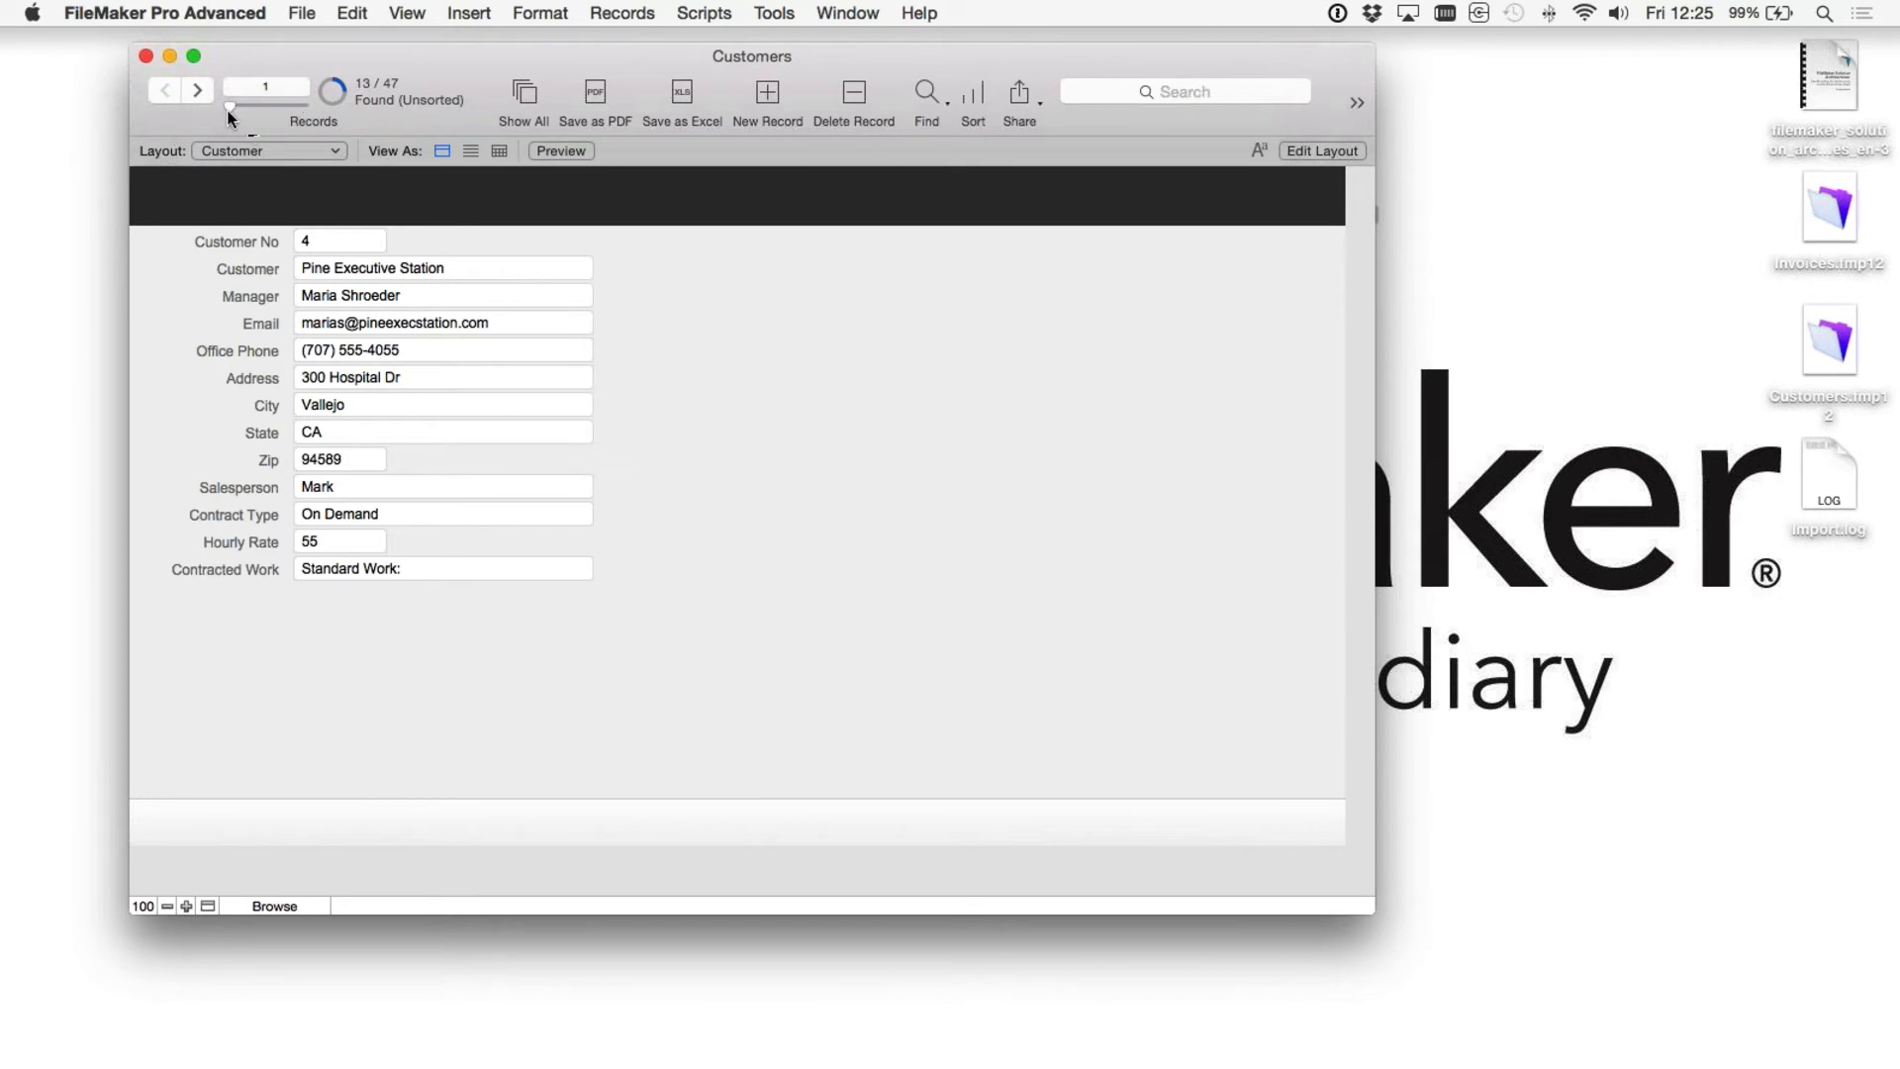
pyautogui.moveTo(226, 106); pyautogui.dragTo(303, 105)
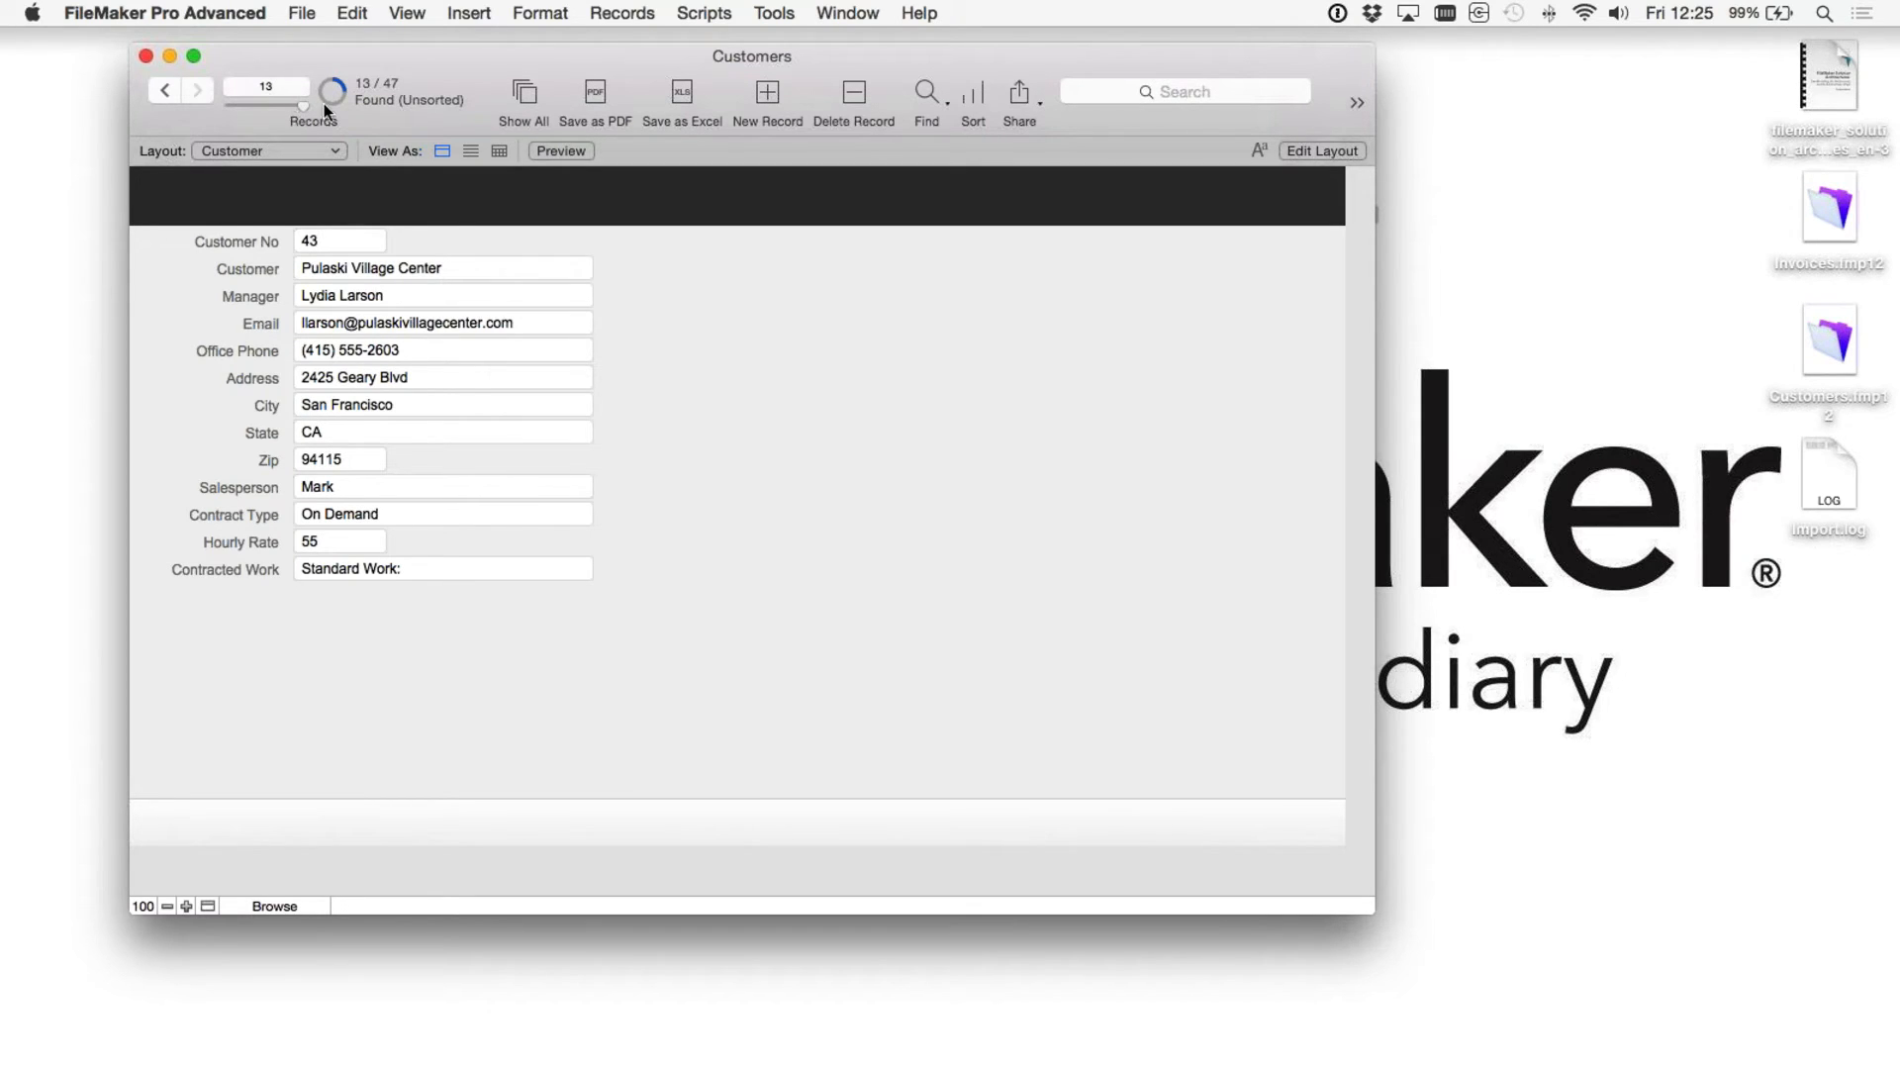
# - Create a new record in the Customer layout, enter the customer's name in the Customer field and commit the record
pyautogui.click(768, 94)
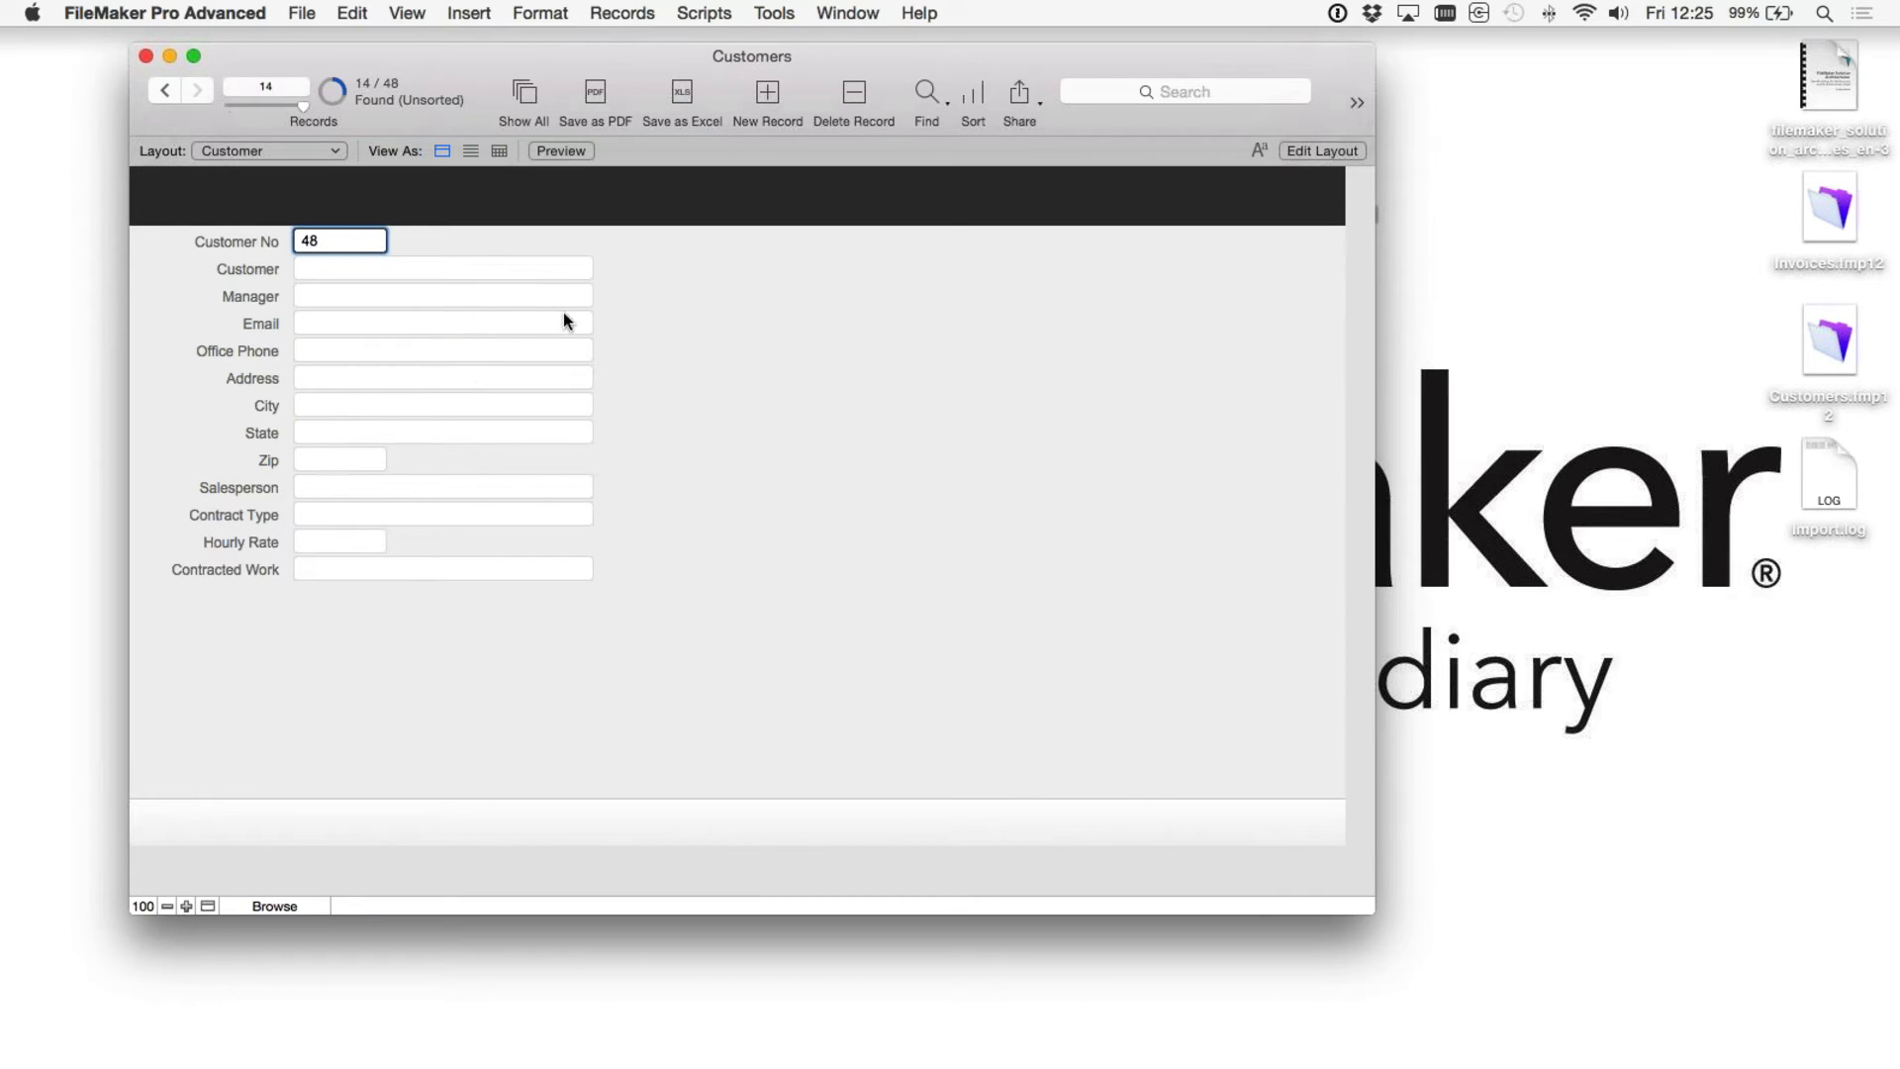
pyautogui.click(309, 270)
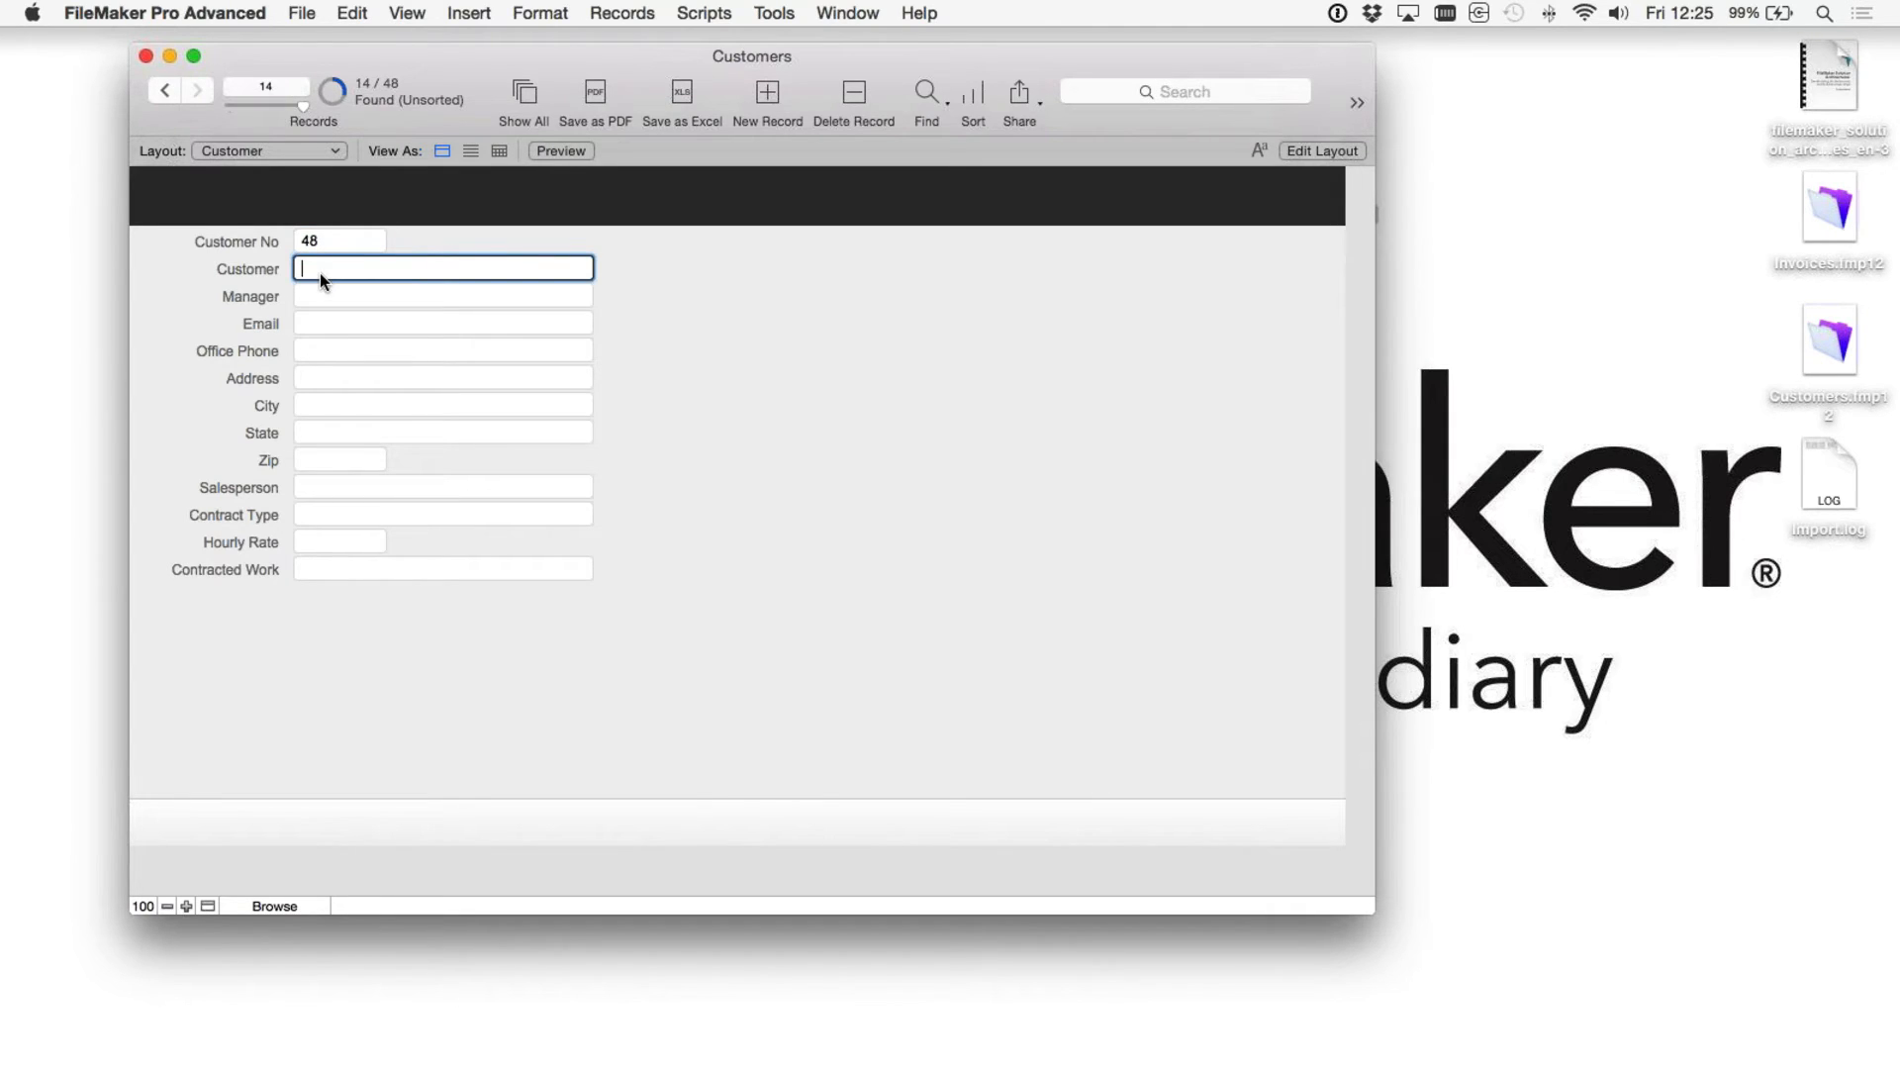
pyautogui.press('Tab')
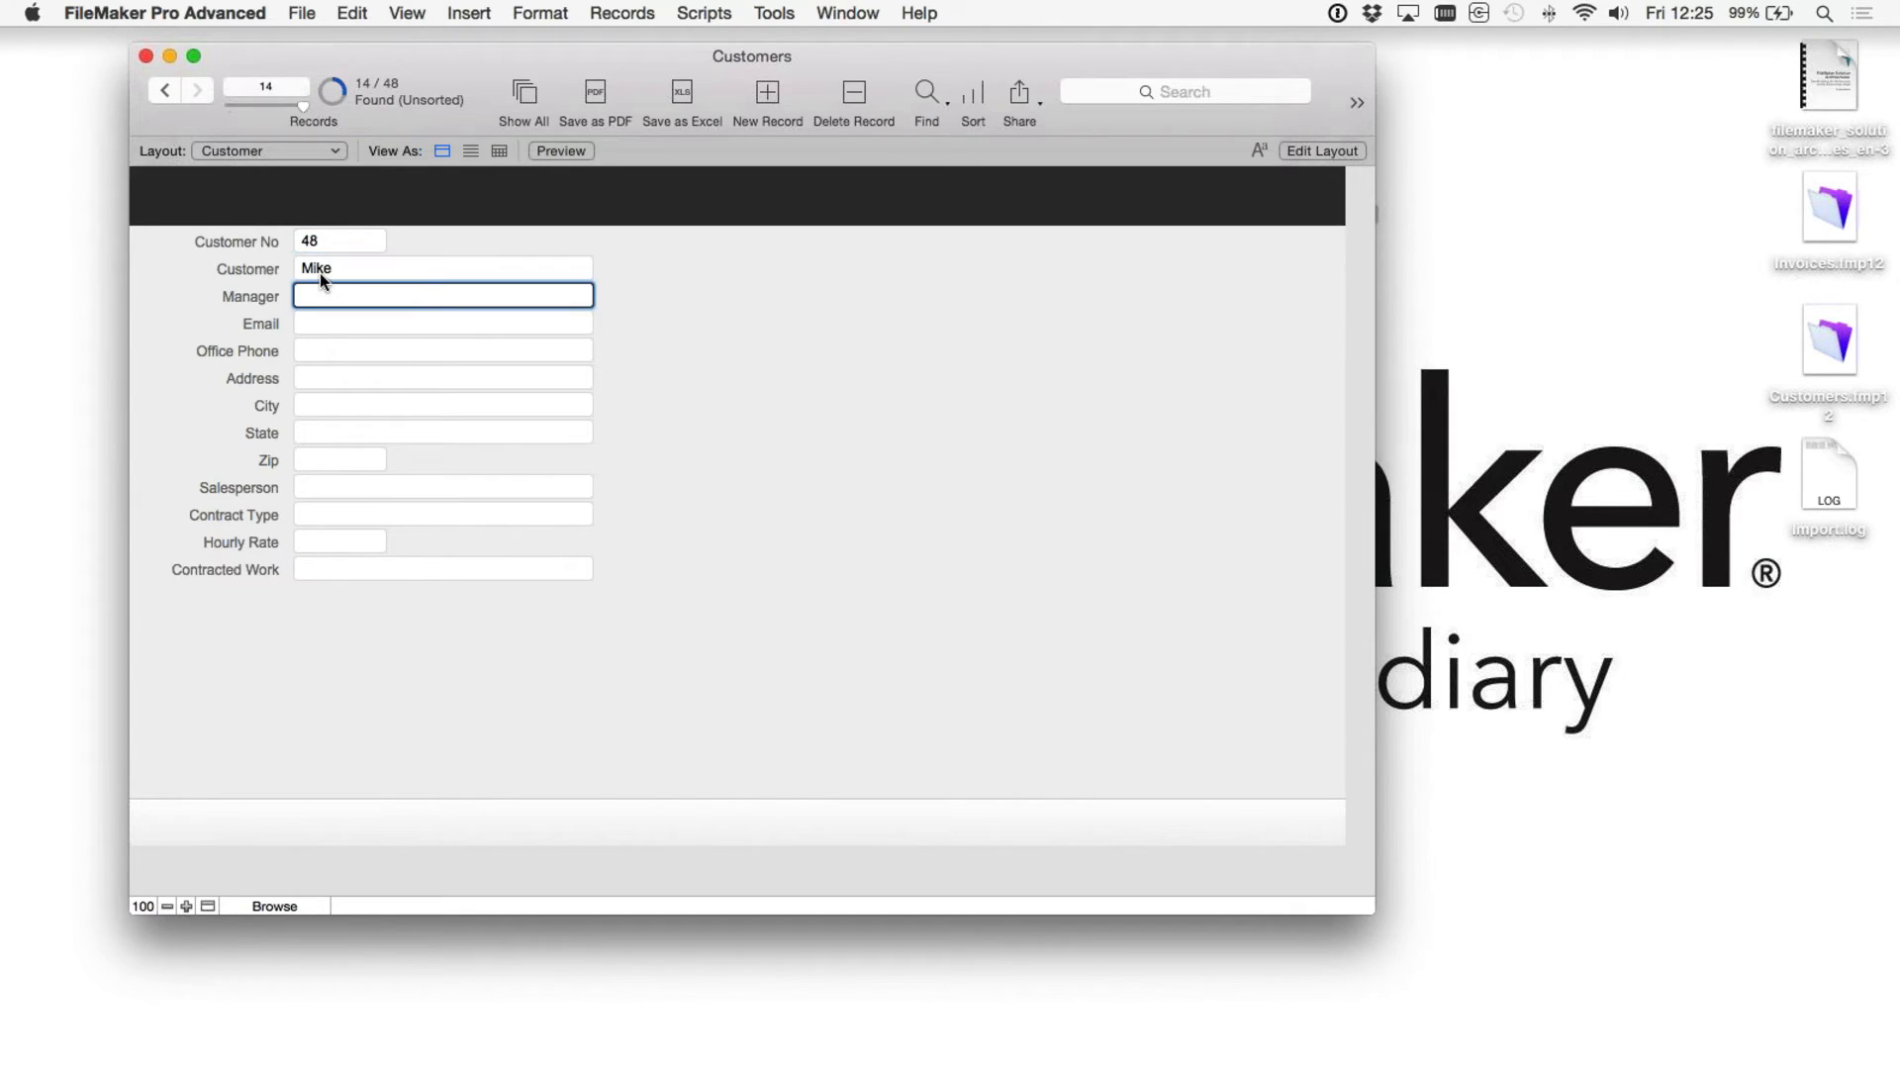
pyautogui.click(887, 347)
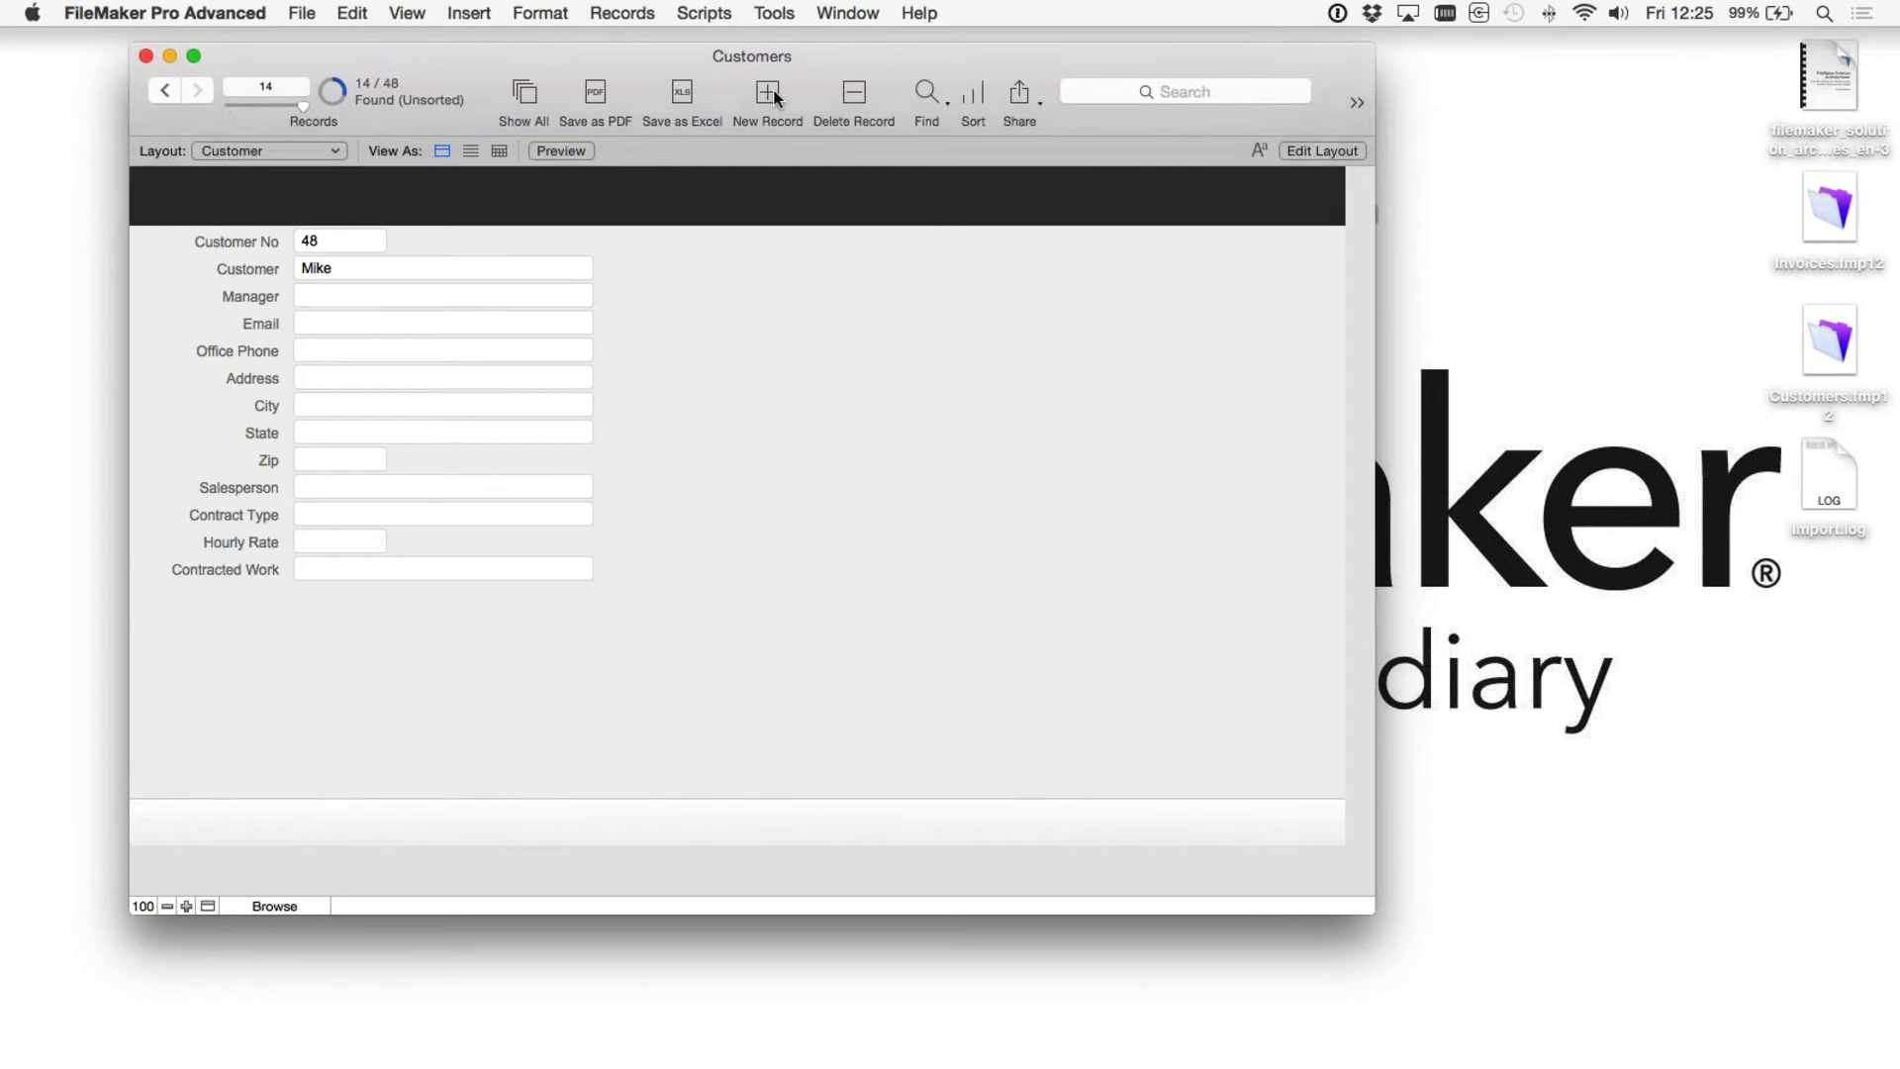
# - Add a second new customer record with a different customer's name in the Customer field and commit it
pyautogui.click(768, 94)
pyautogui.press('Tab')
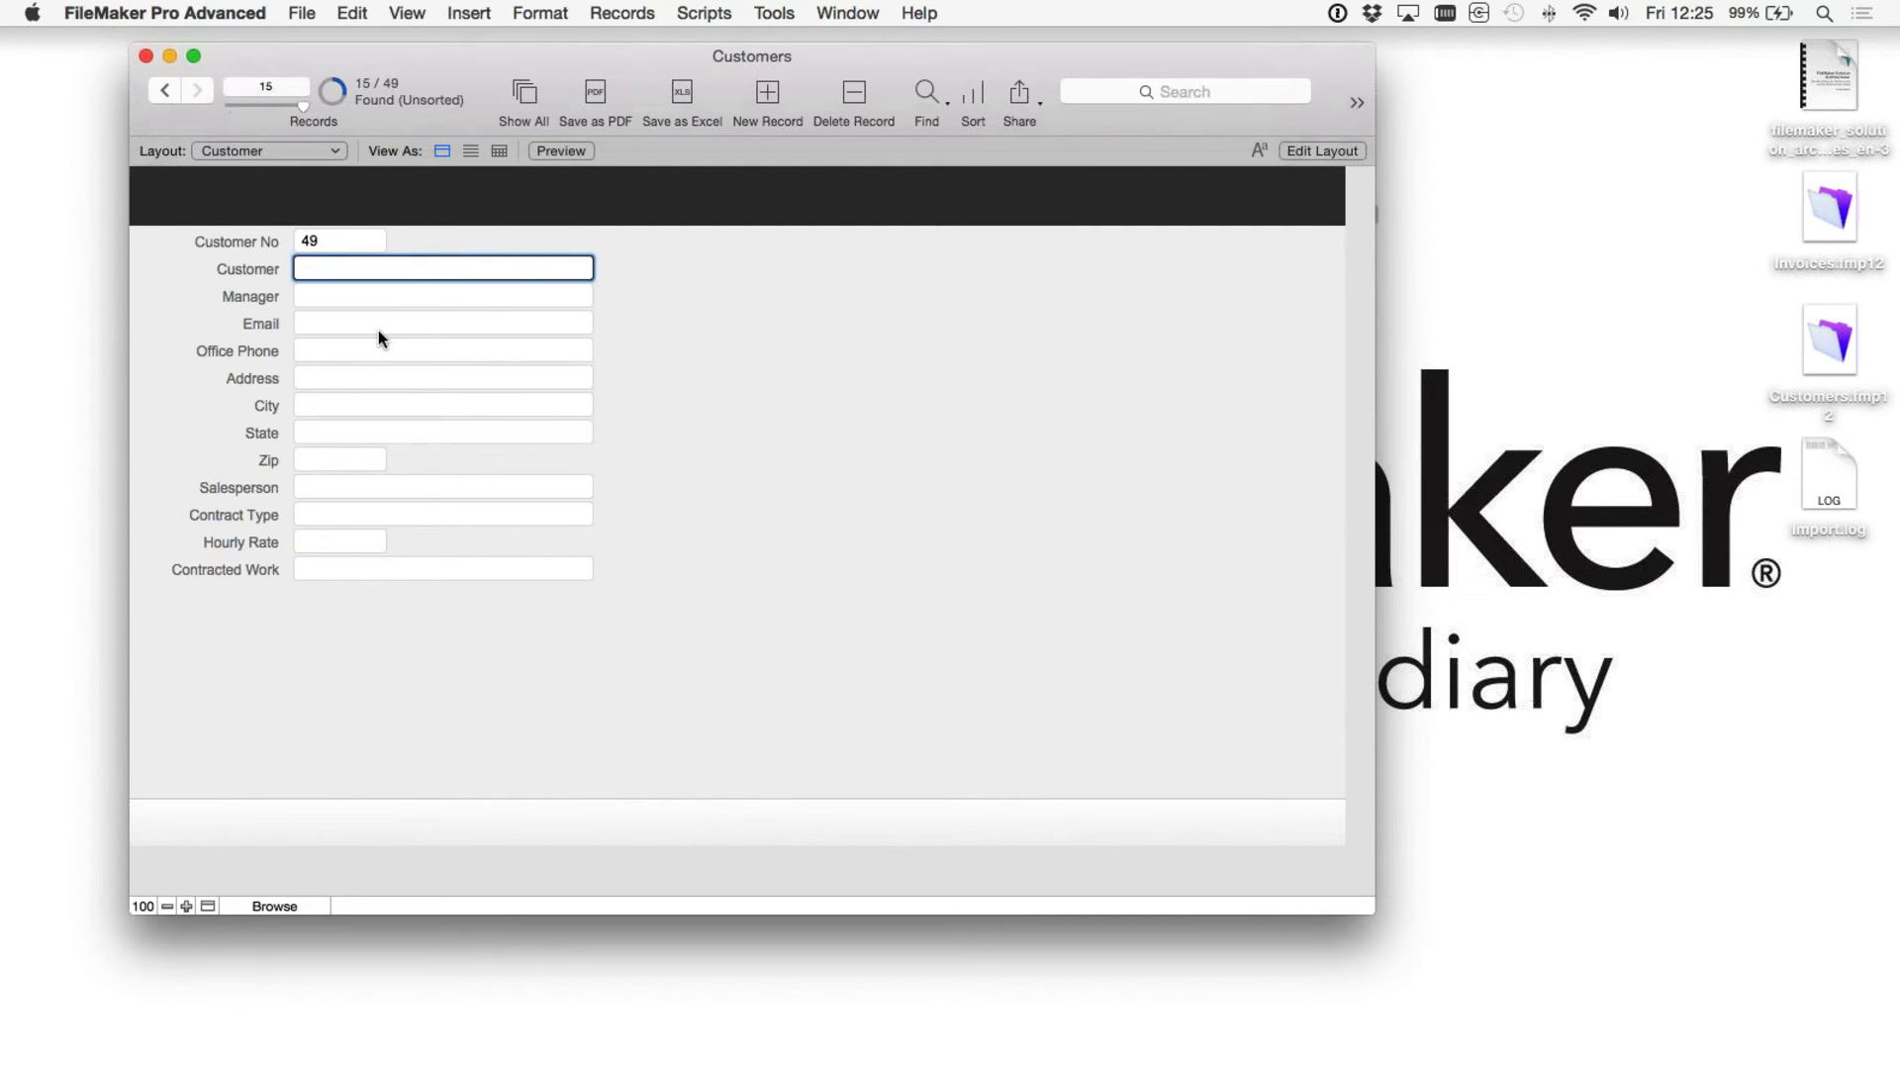
pyautogui.write('John')
pyautogui.click(769, 450)
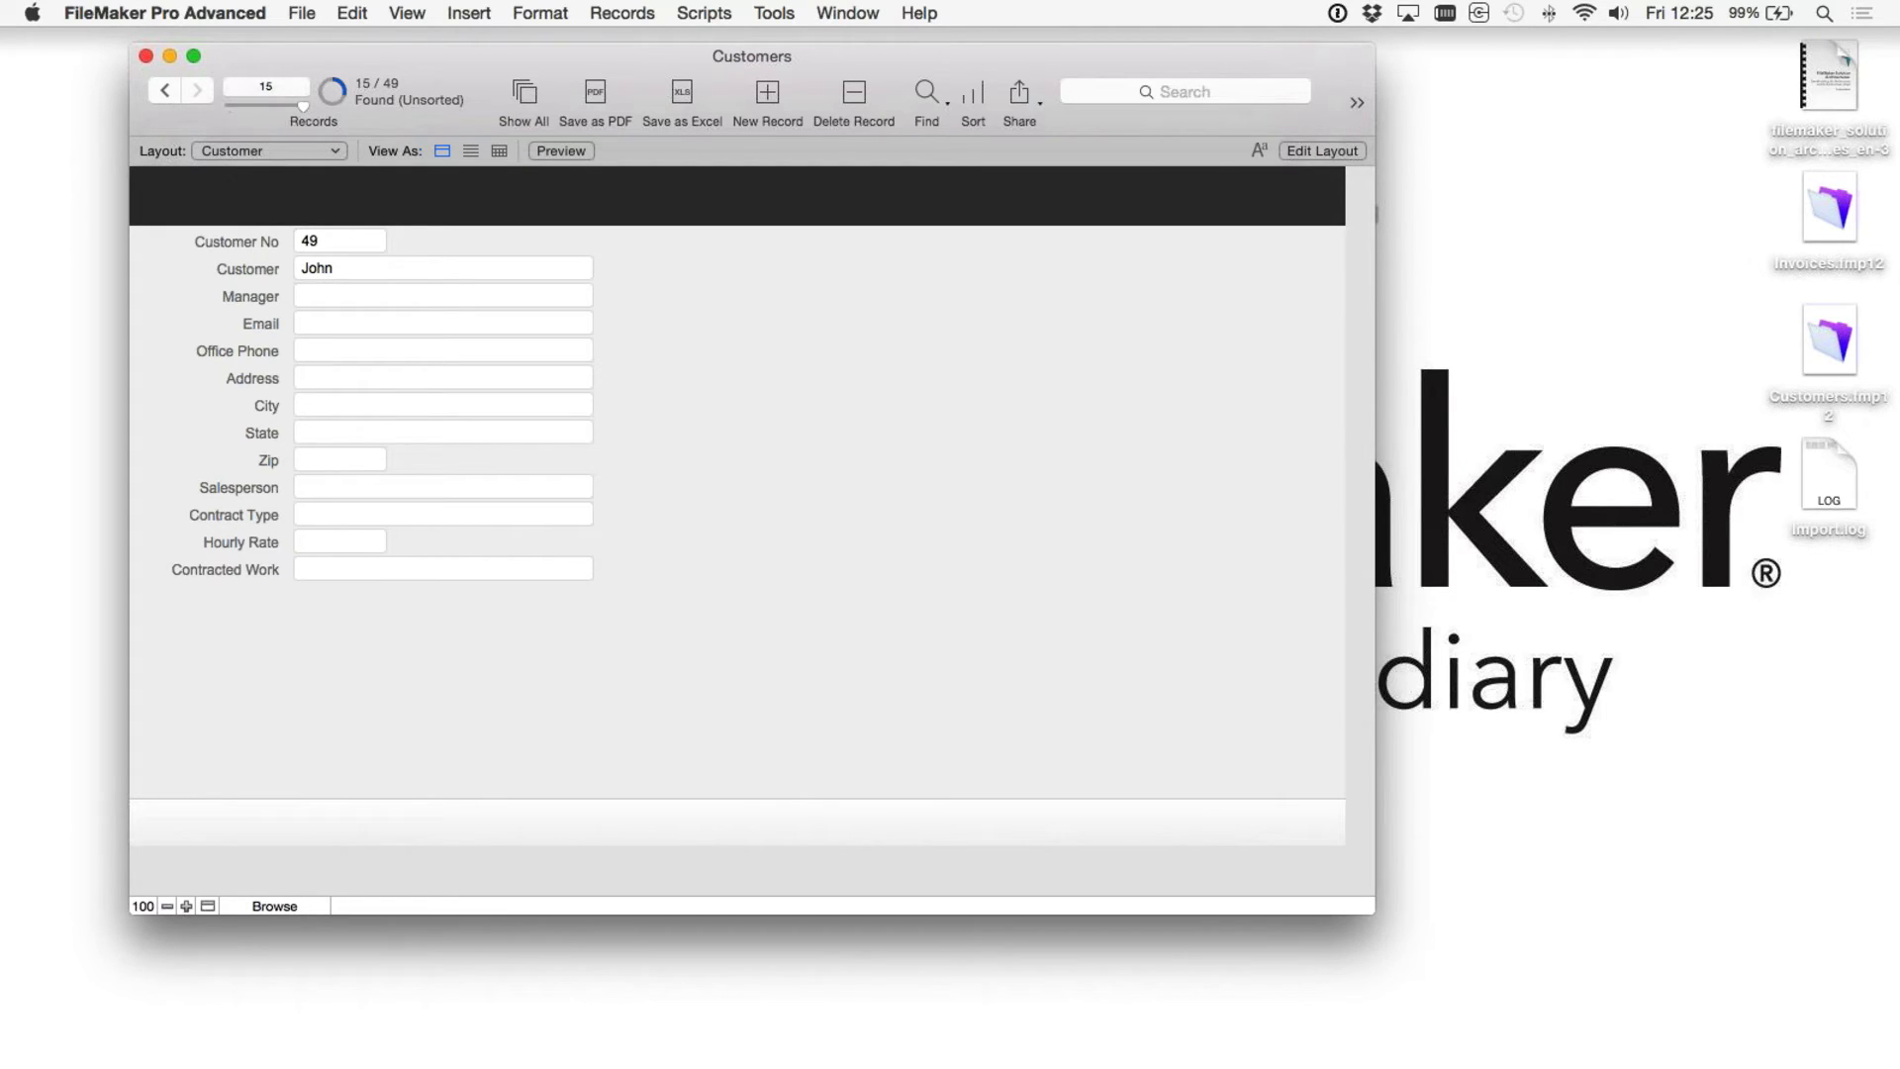
pyautogui.click(226, 148)
pyautogui.click(254, 170)
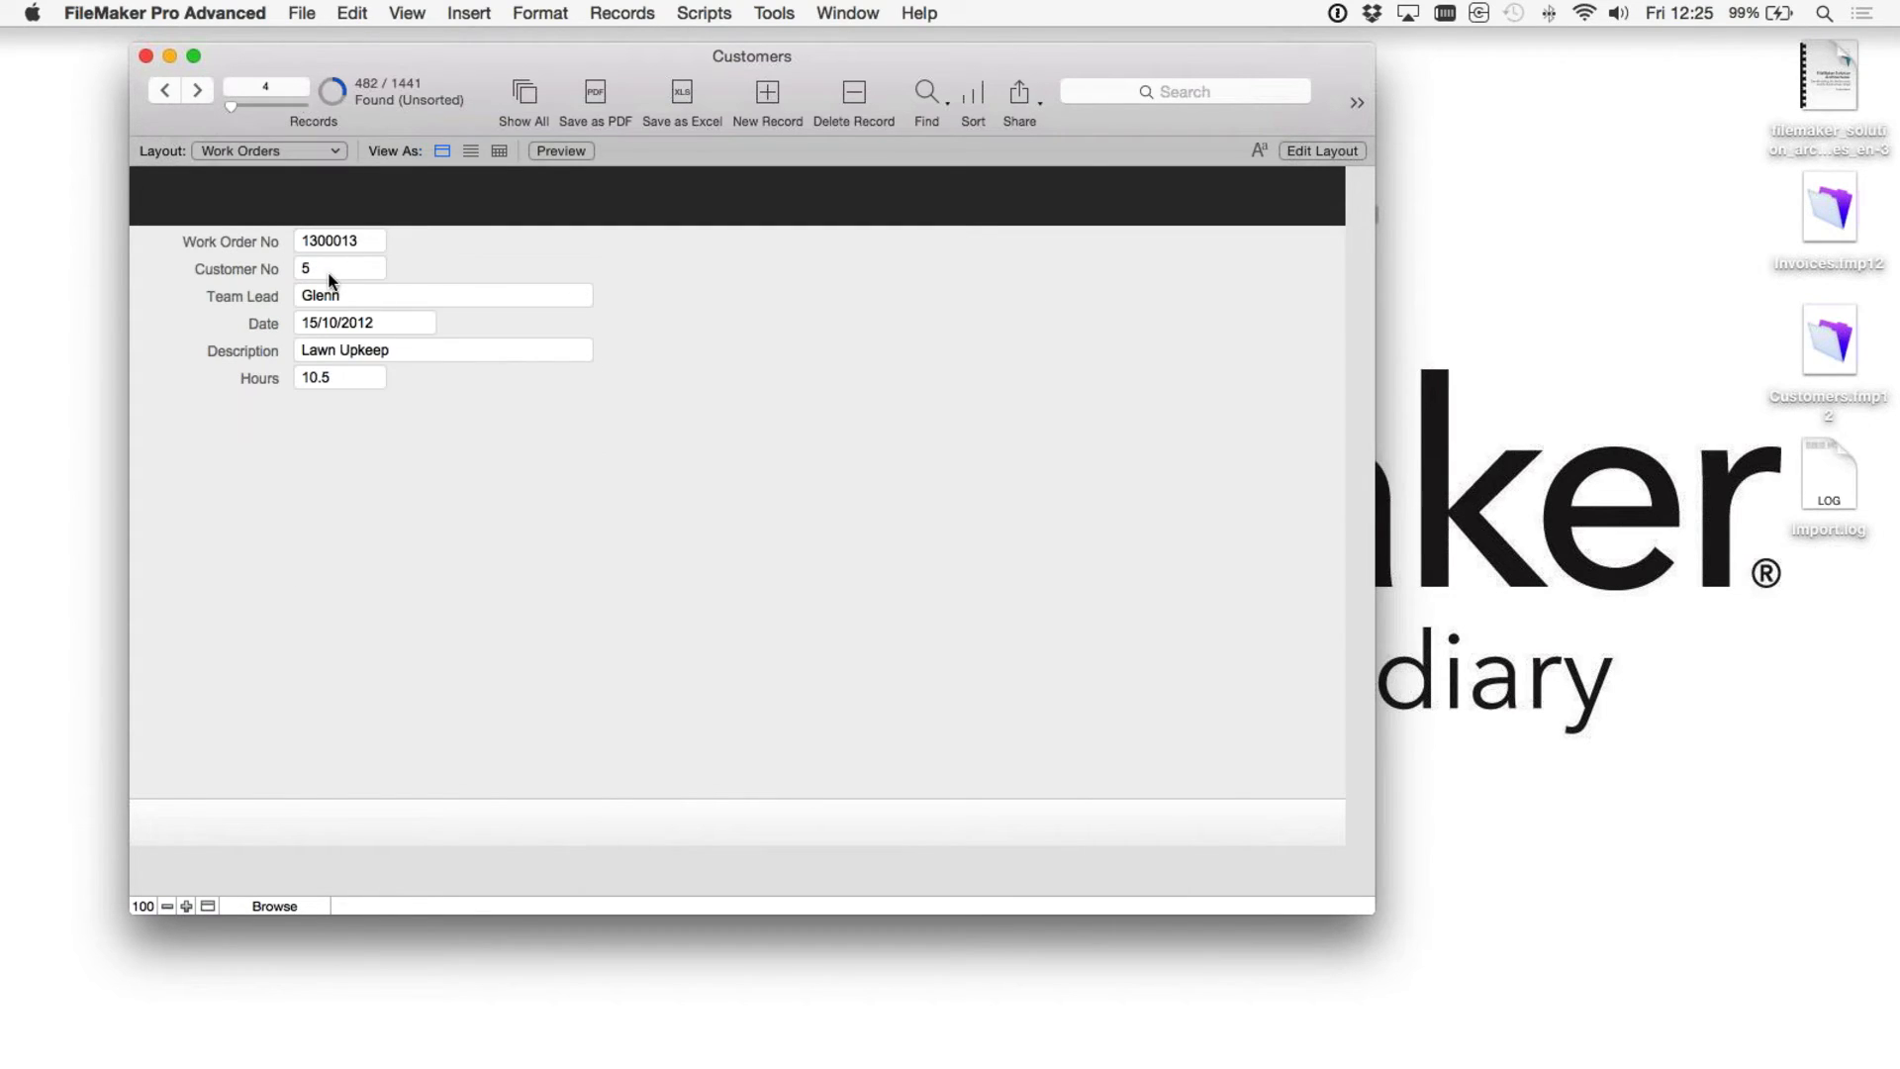
pyautogui.click(260, 151)
pyautogui.press('Return')
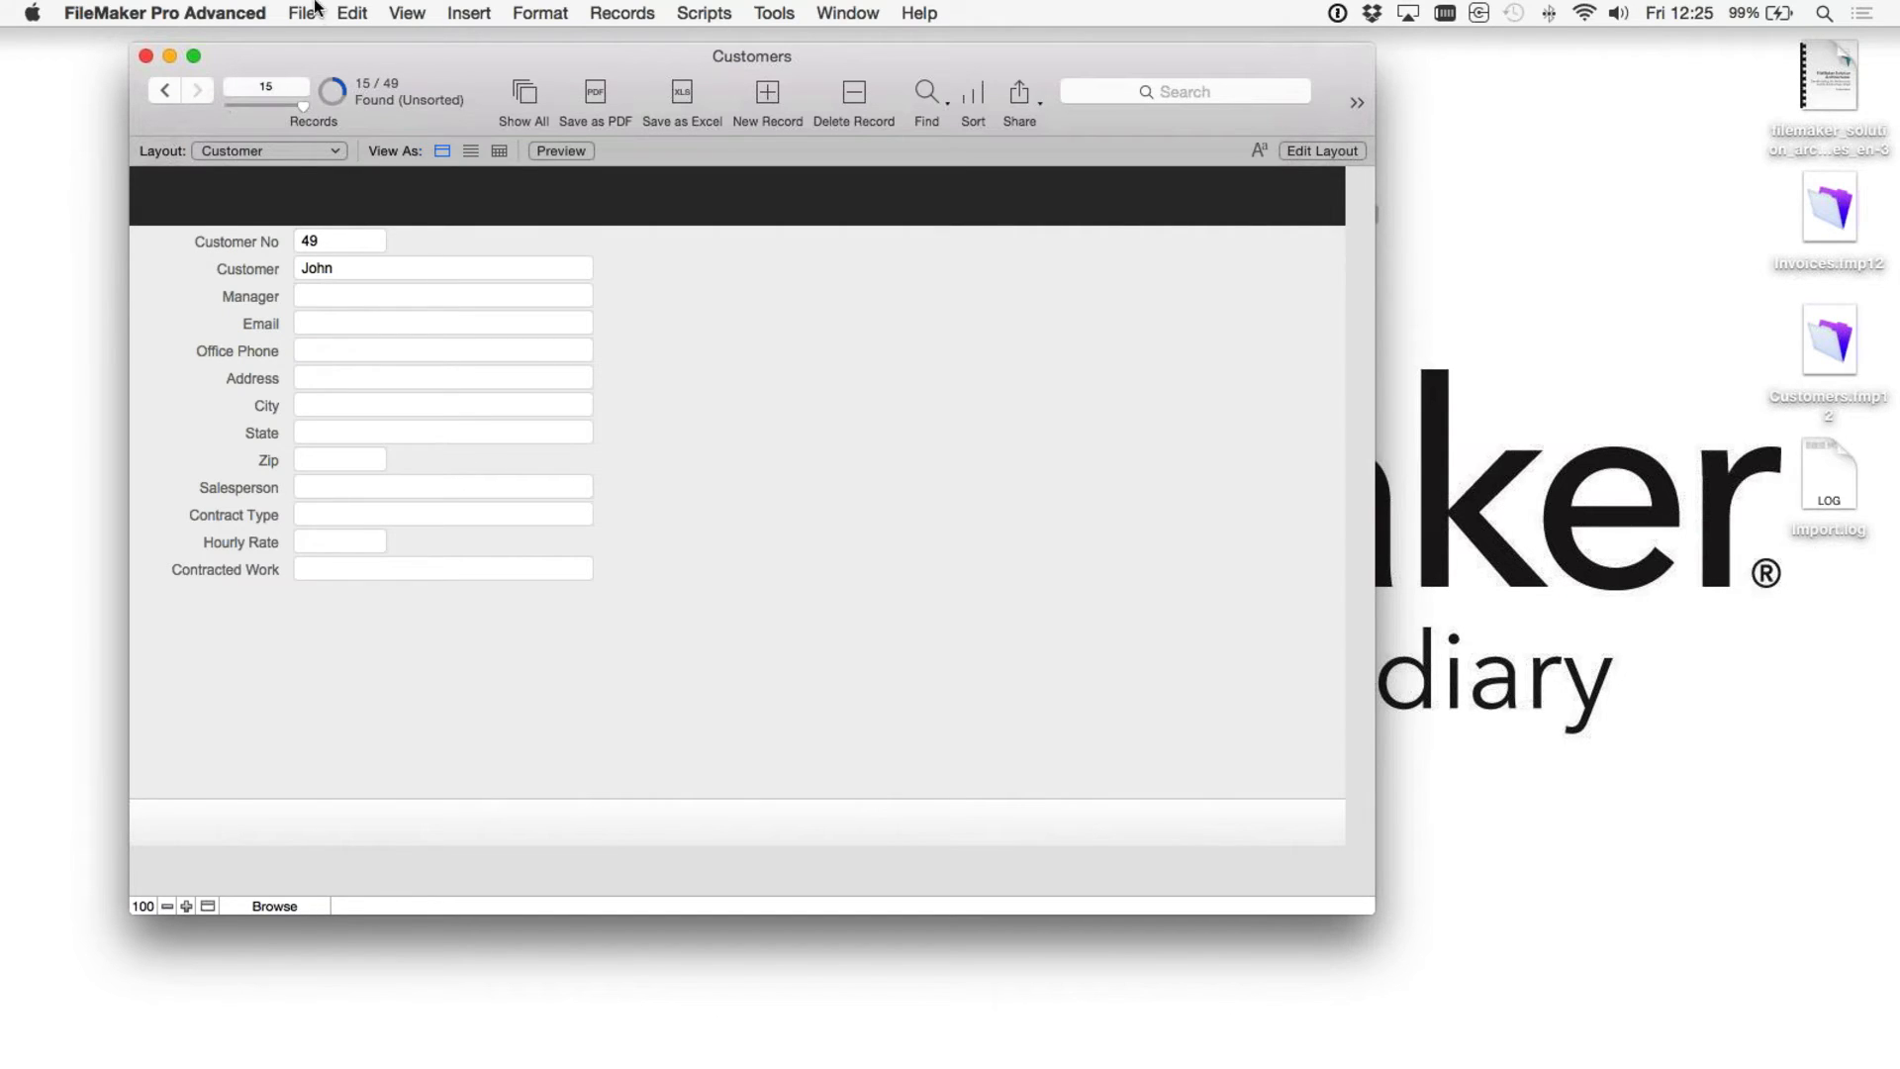
pyautogui.click(302, 13)
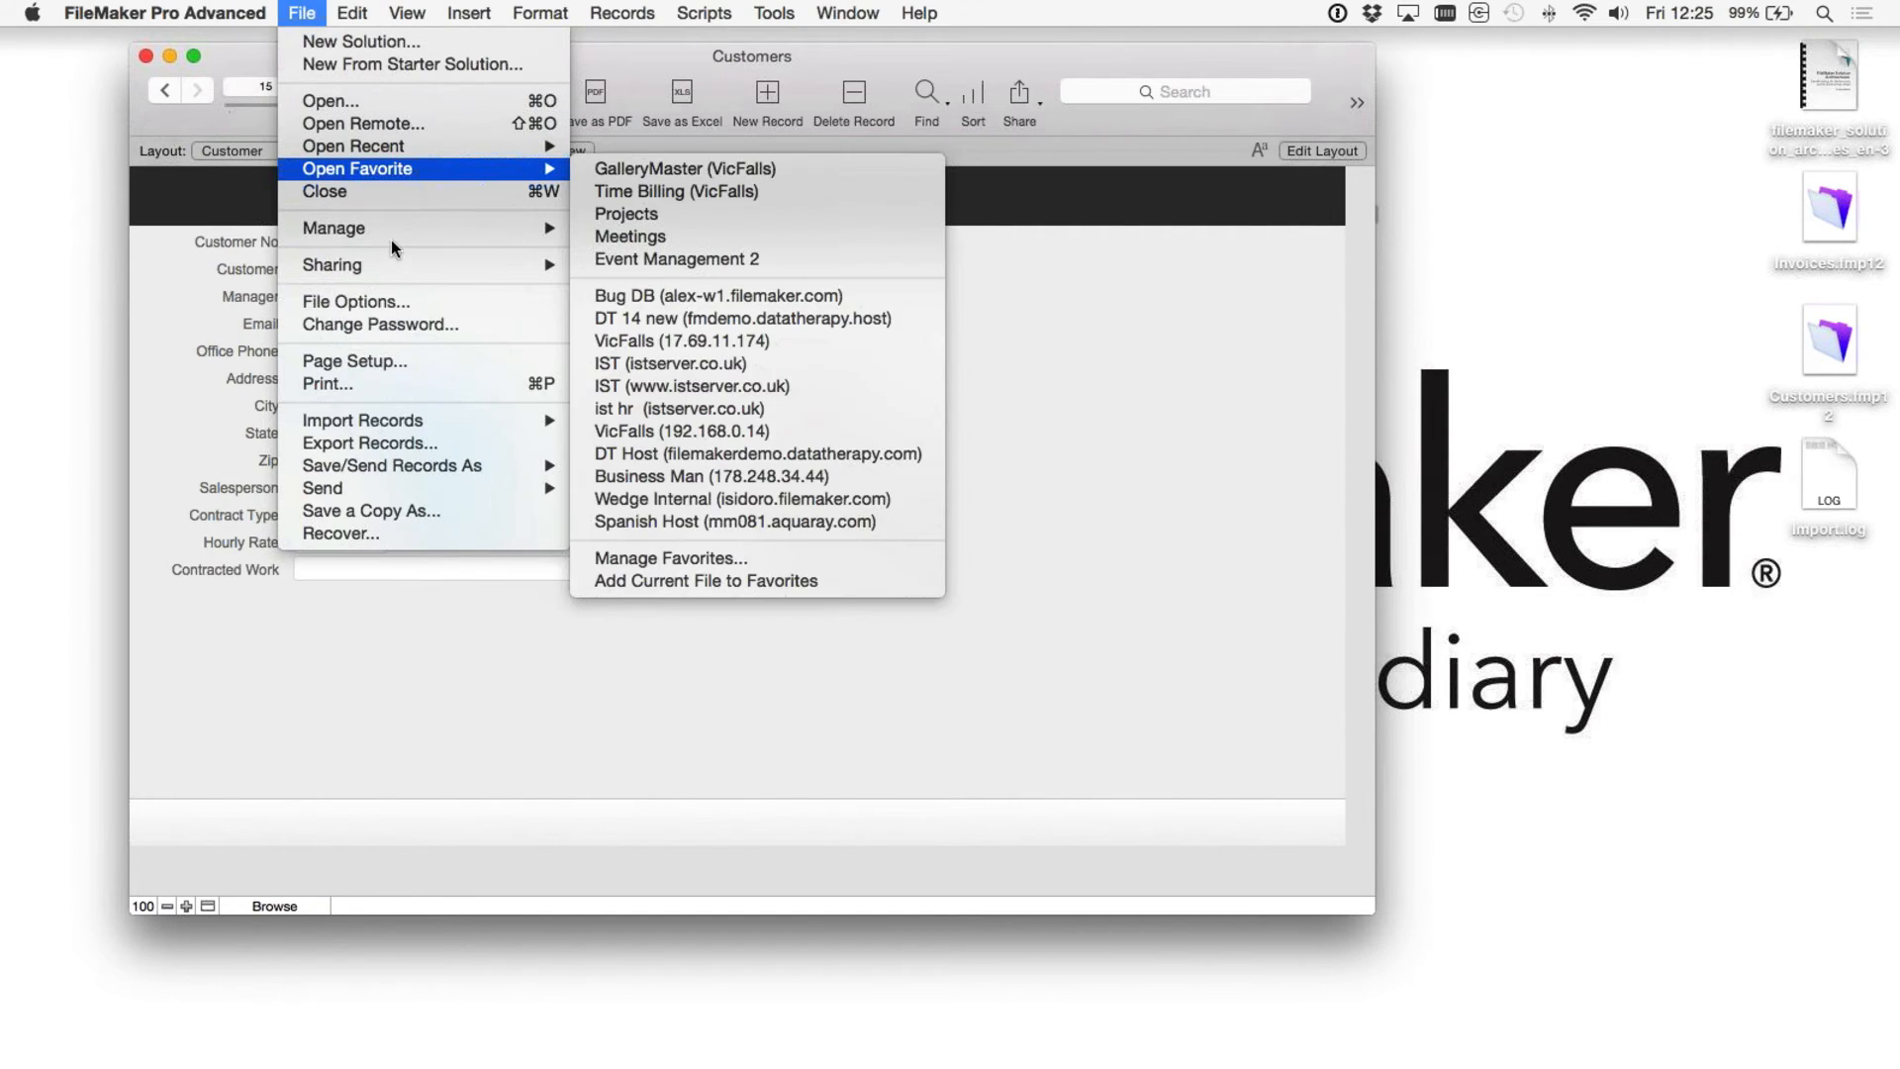
pyautogui.click(141, 110)
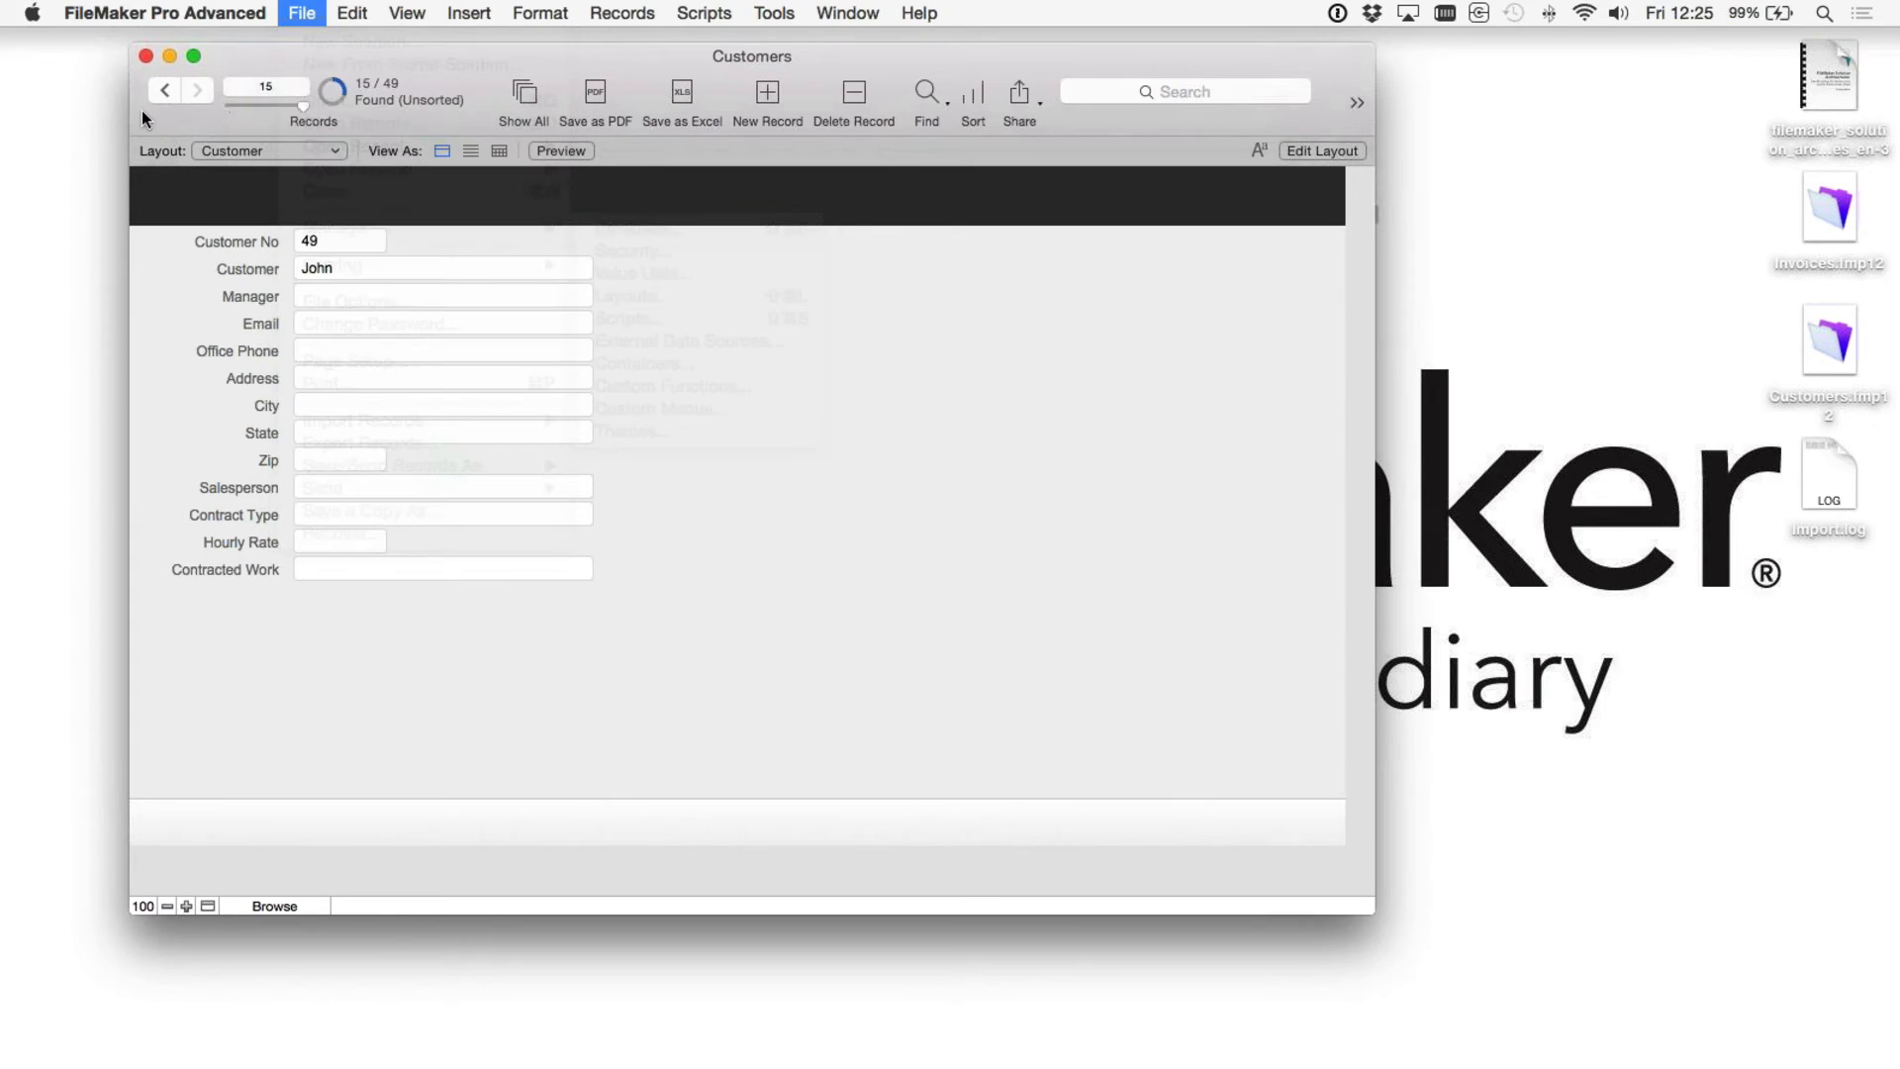
# - Switch to the Work Orders layout and go to the last record of its found set
pyautogui.click(254, 148)
pyautogui.click(274, 165)
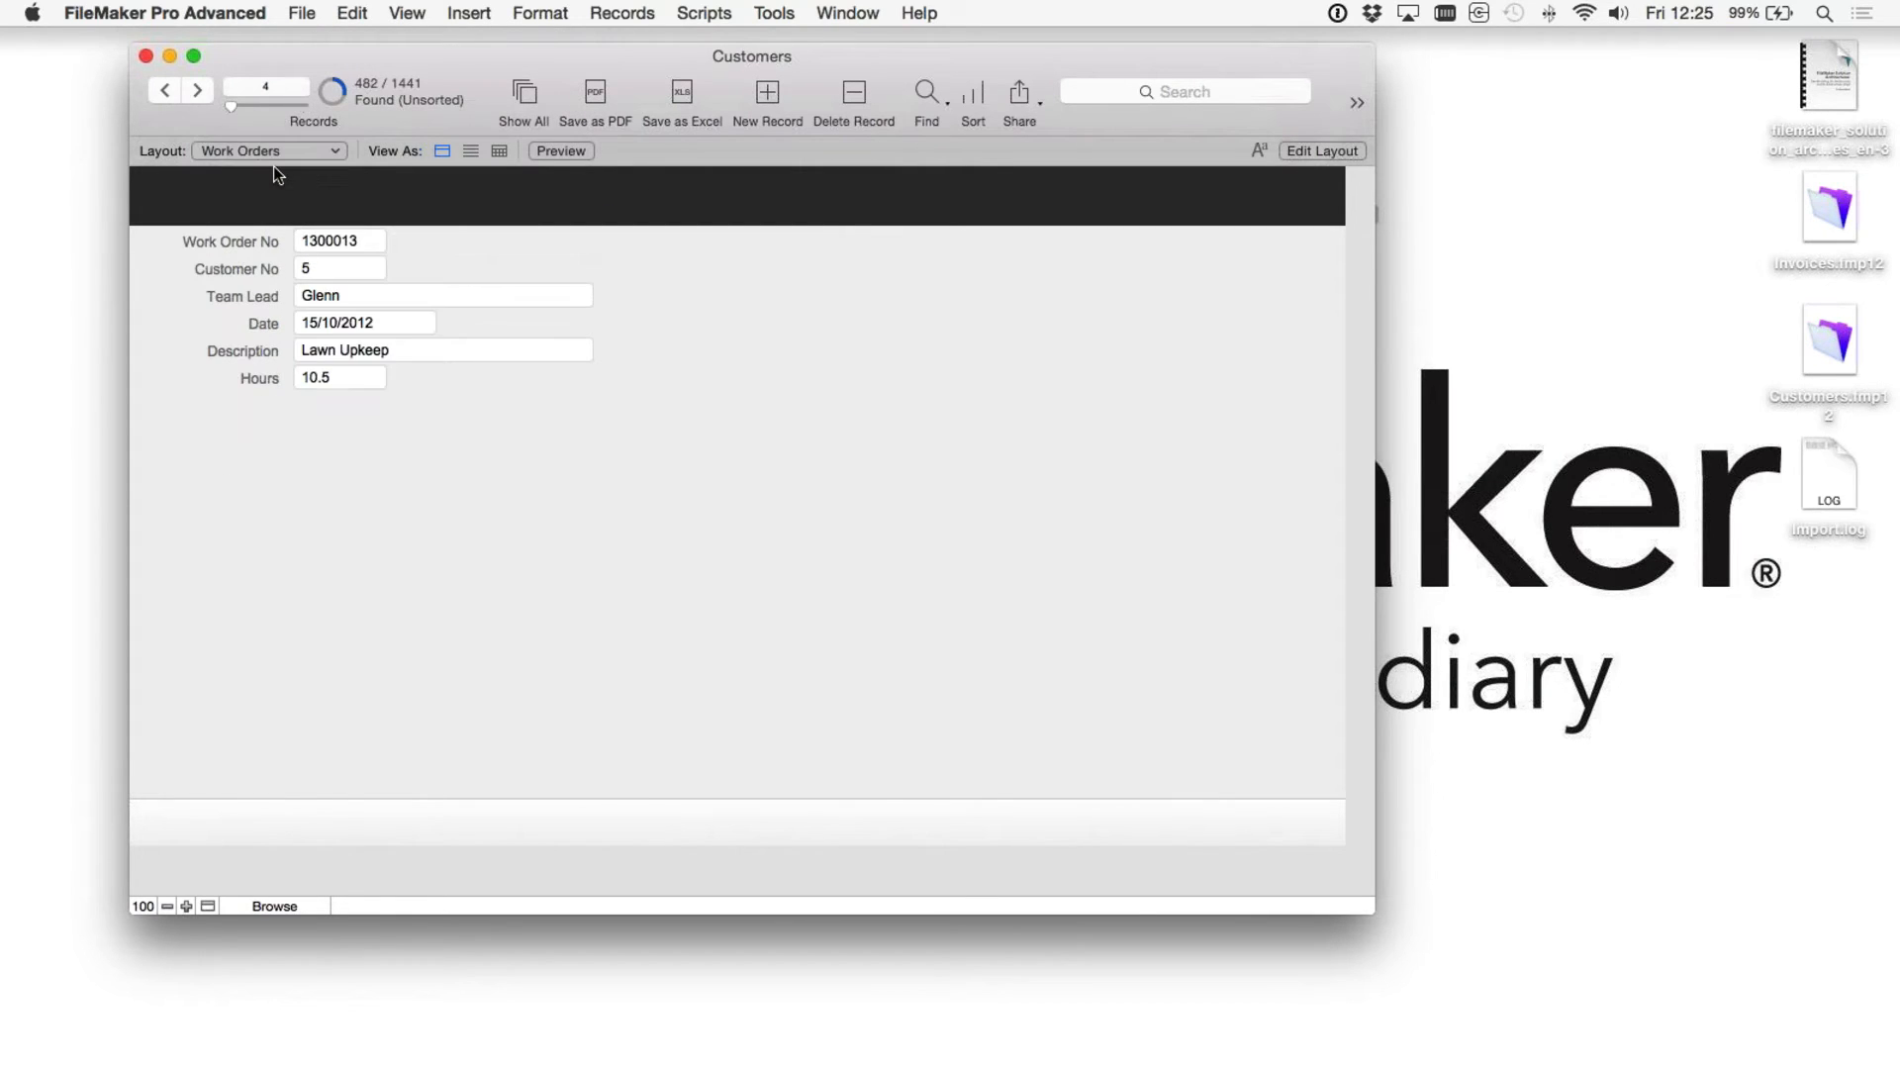
pyautogui.moveTo(226, 105); pyautogui.dragTo(303, 106)
# - Make the Work Orders table's Work Order No field auto-enter a serial number on creation, with next value 1442, and save the database changes
pyautogui.click(302, 13)
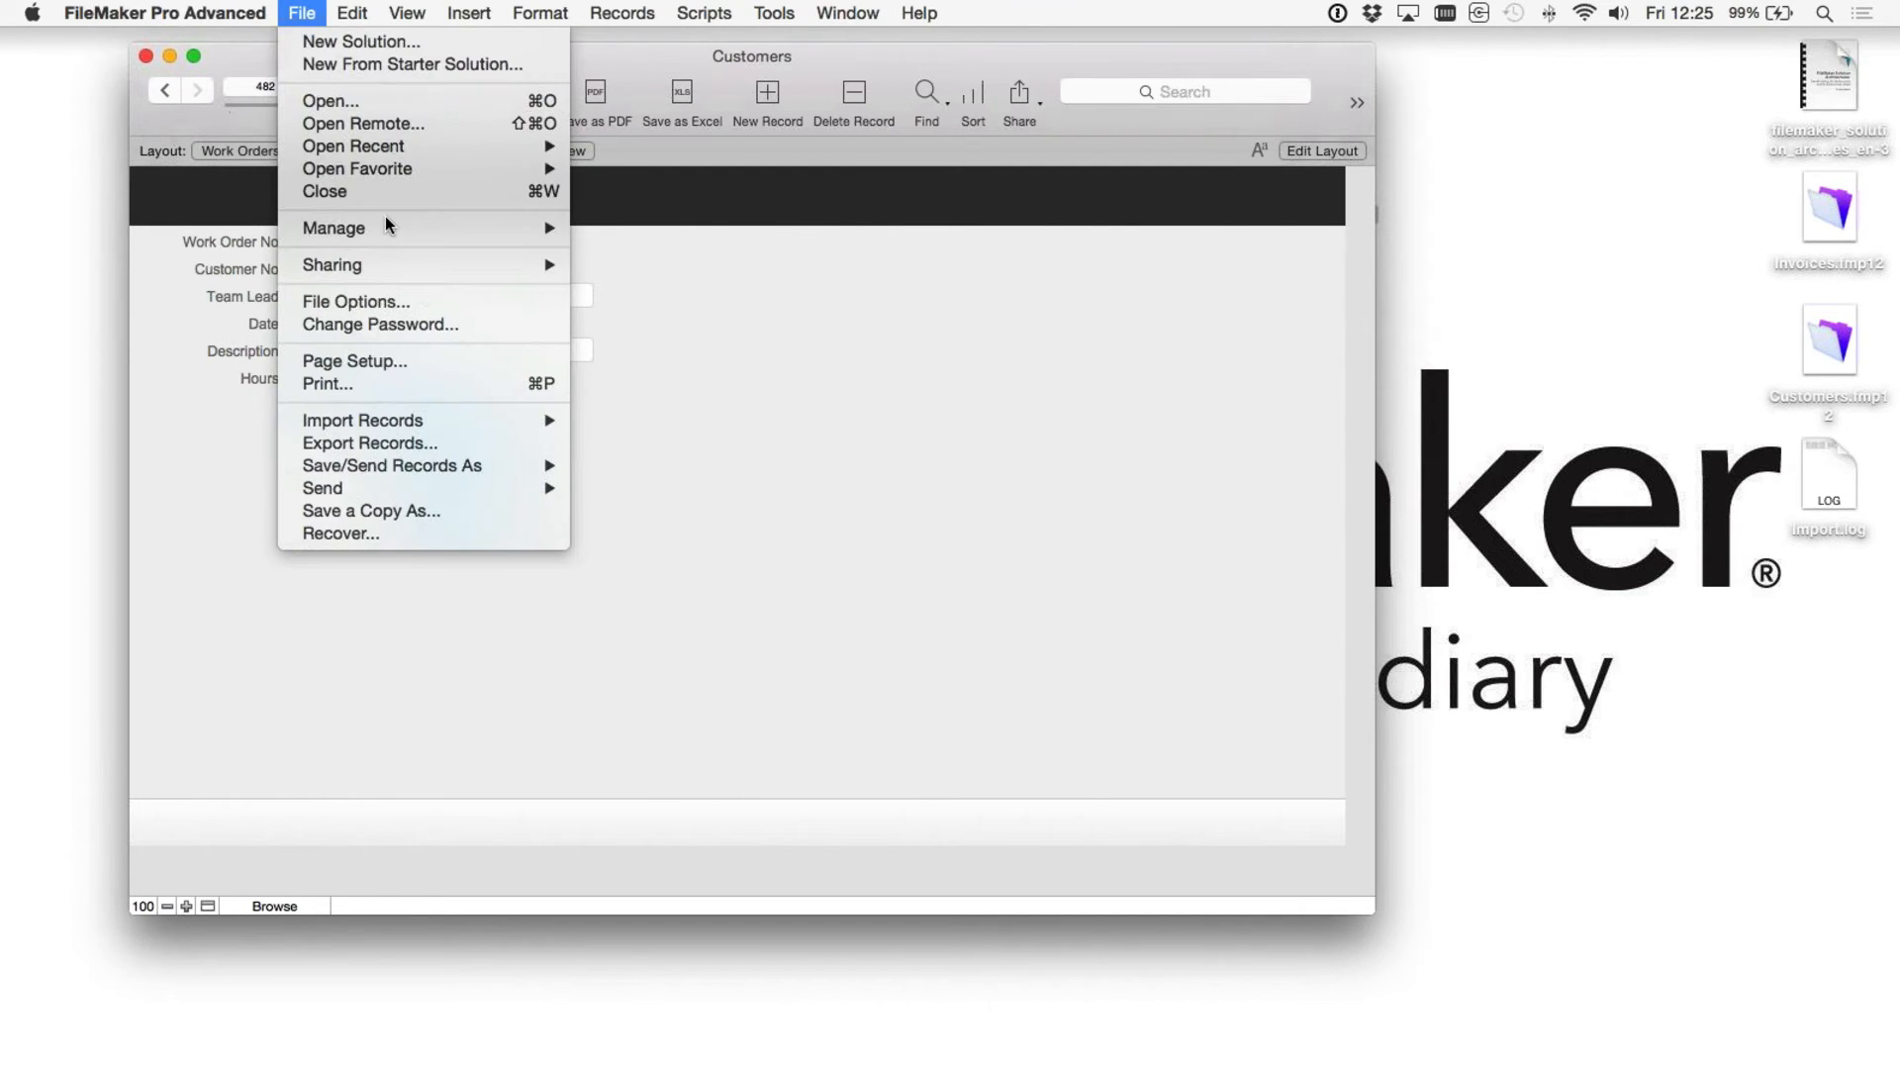
pyautogui.click(621, 221)
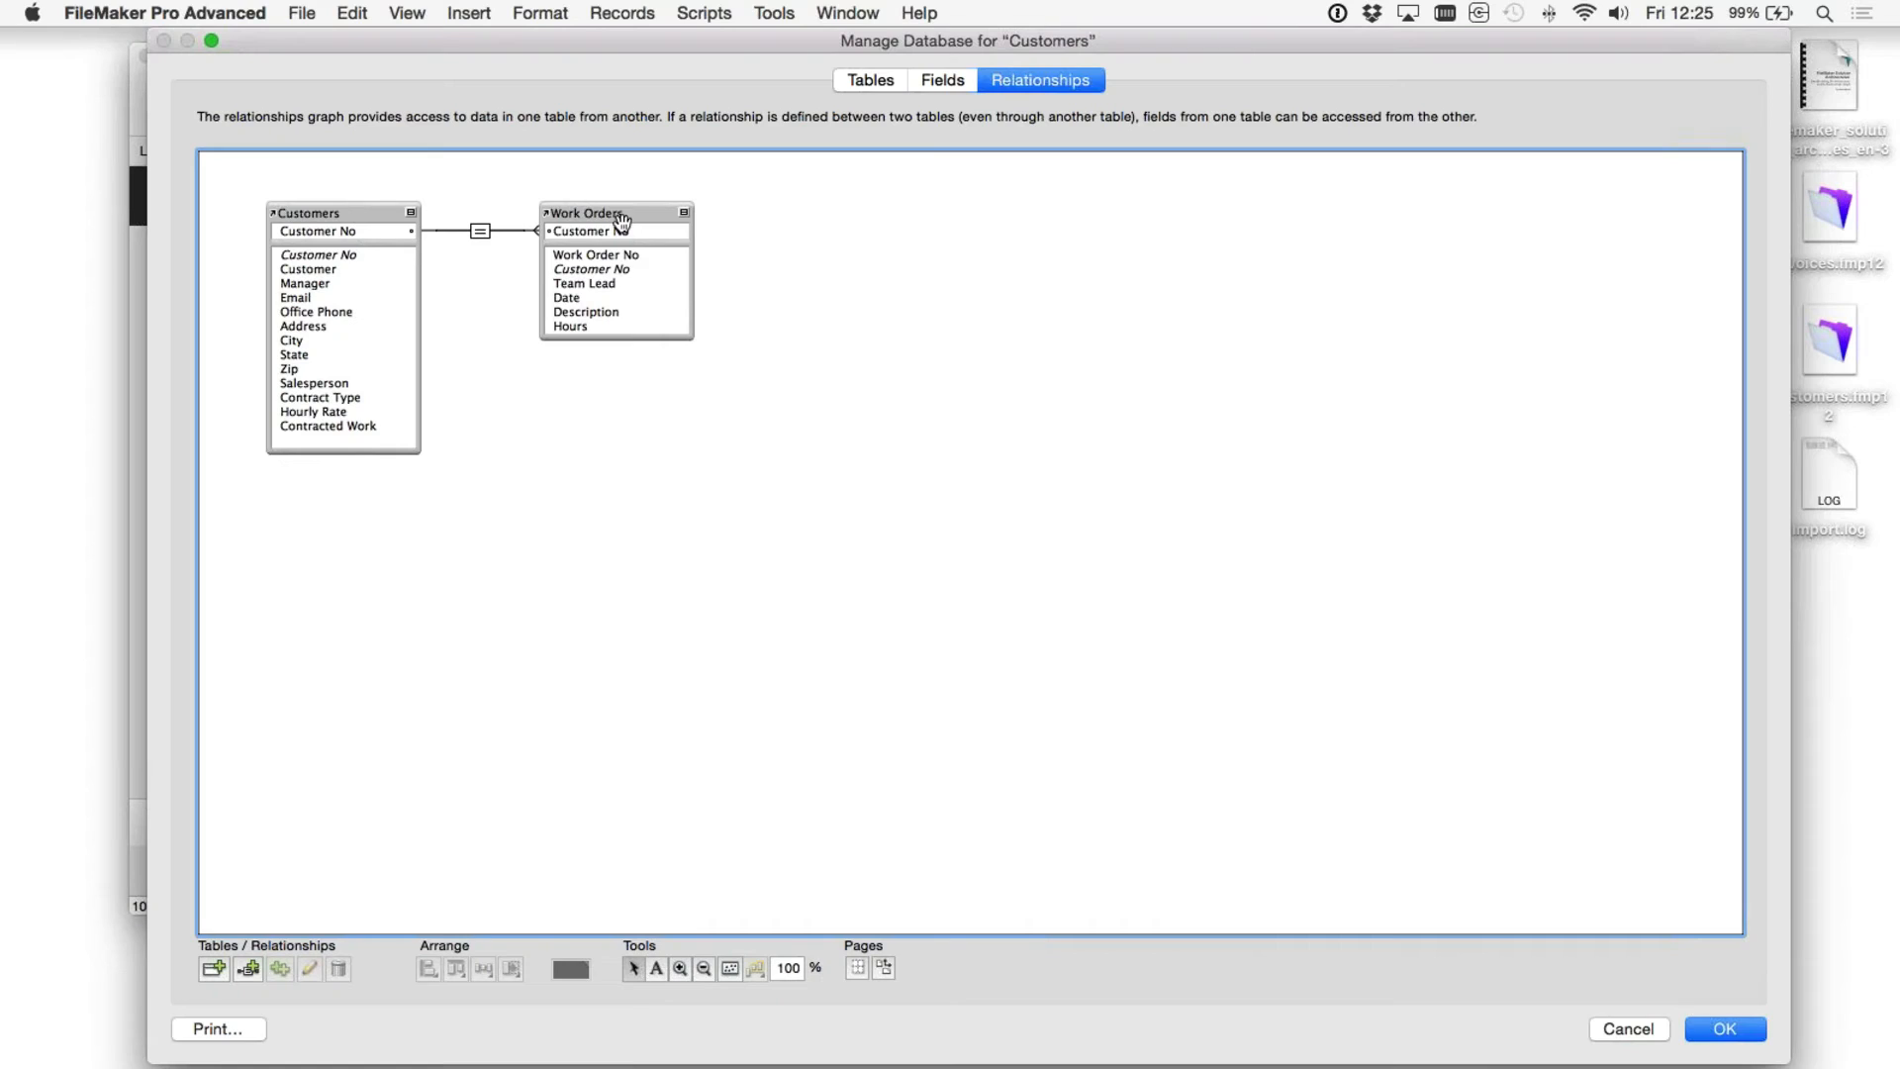
pyautogui.click(939, 80)
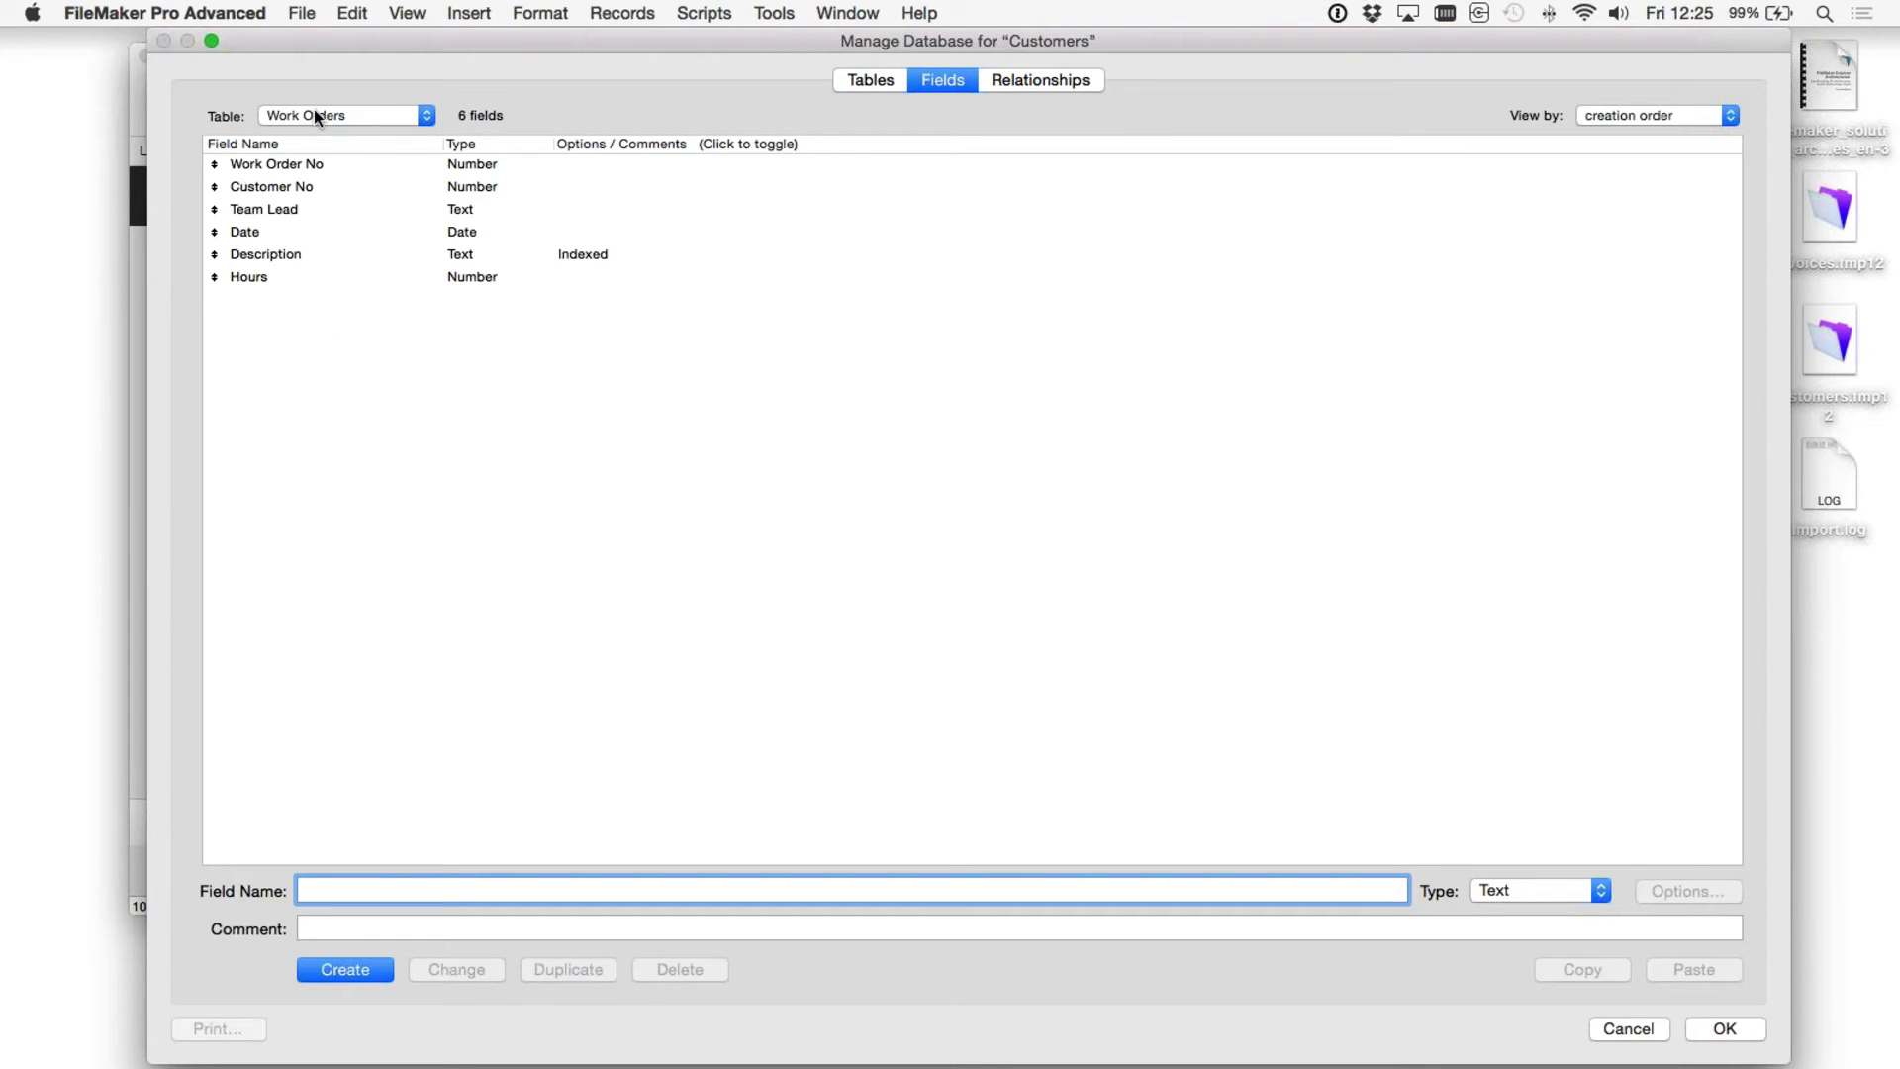
pyautogui.click(267, 163)
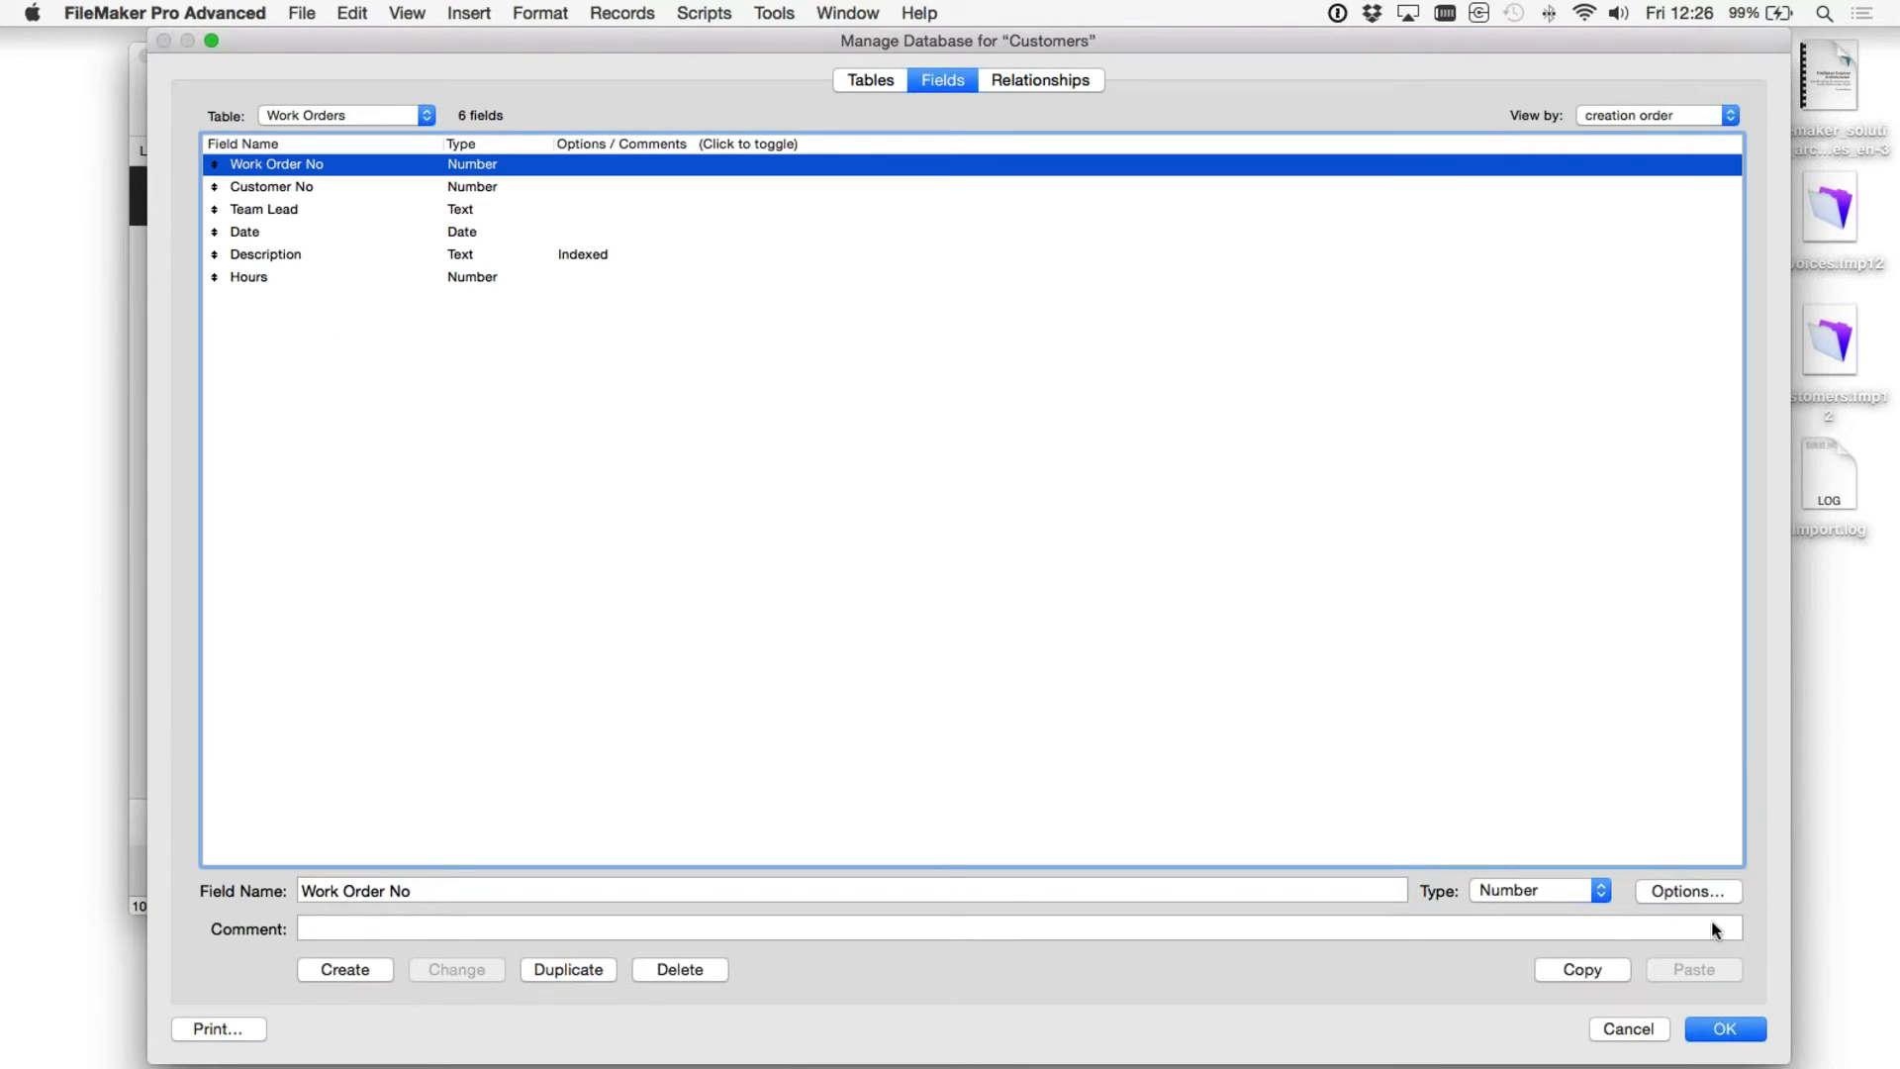
pyautogui.click(1693, 891)
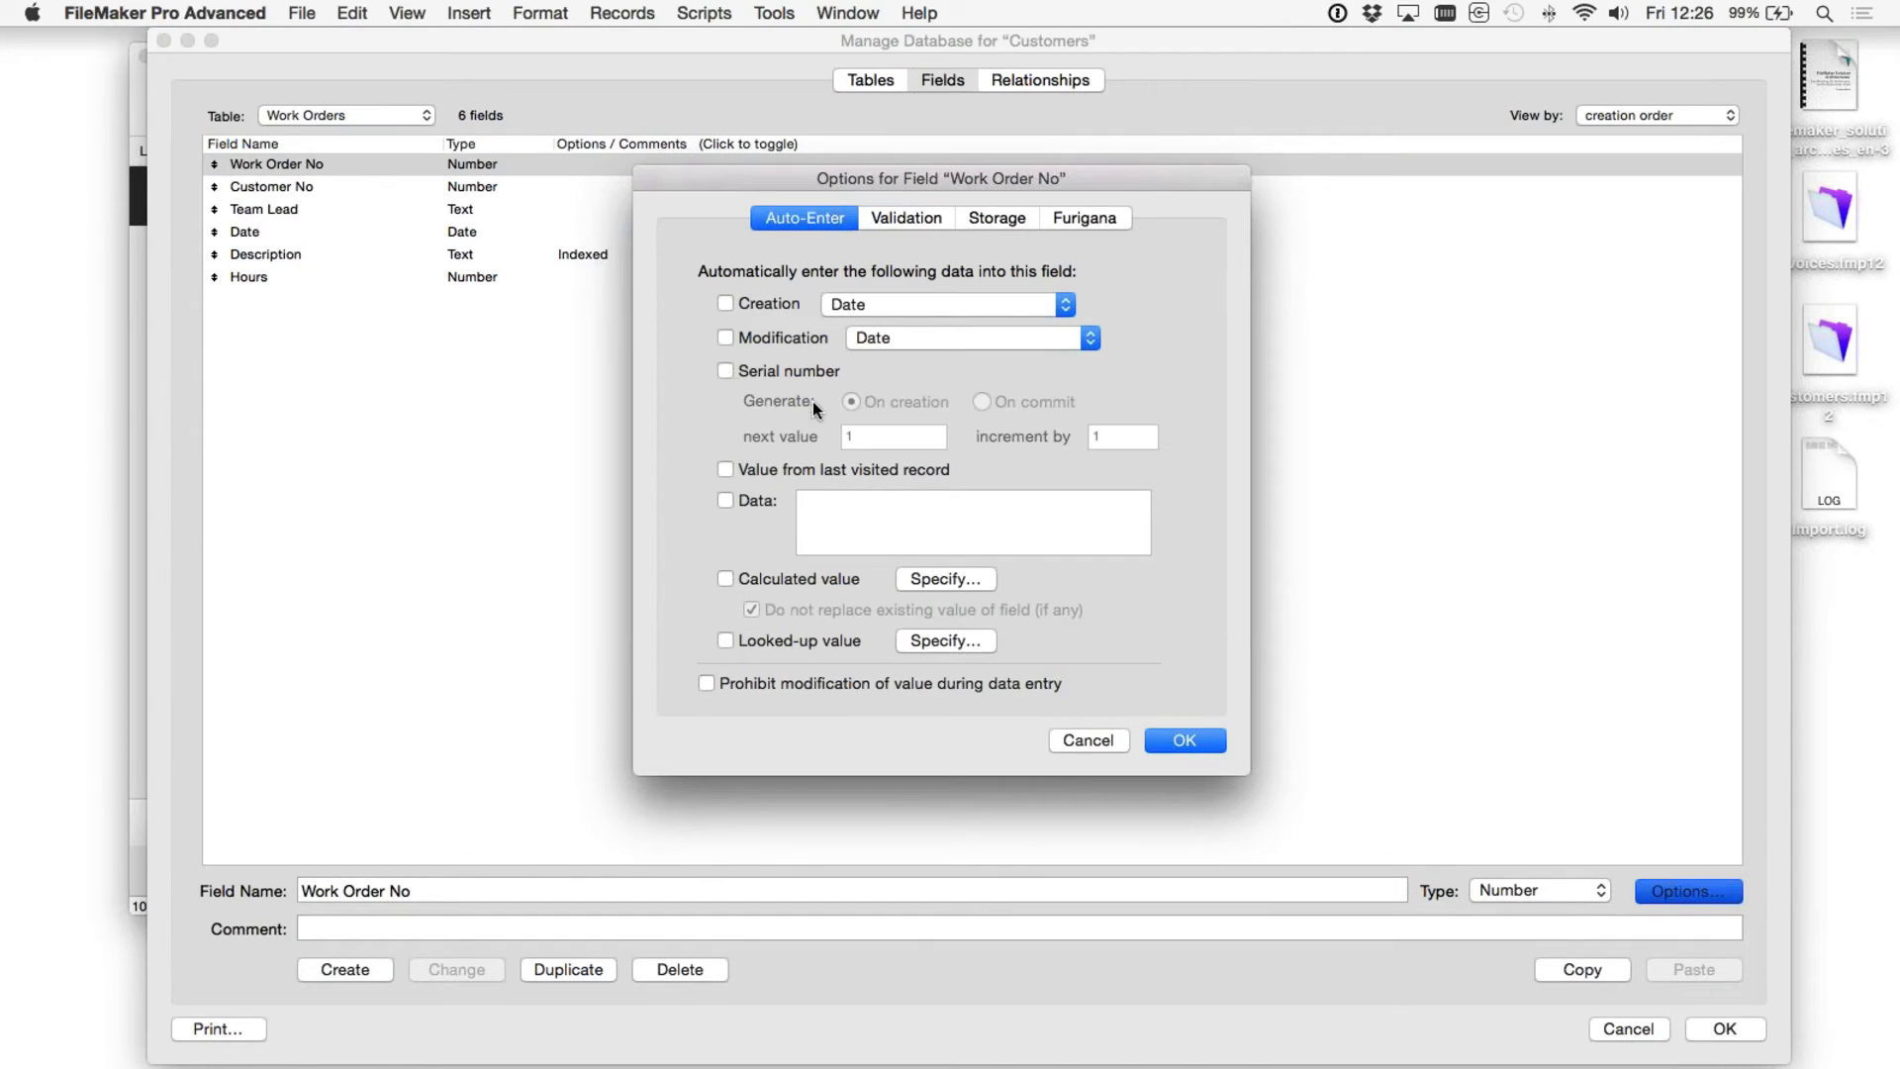
pyautogui.click(880, 438)
pyautogui.write('1442')
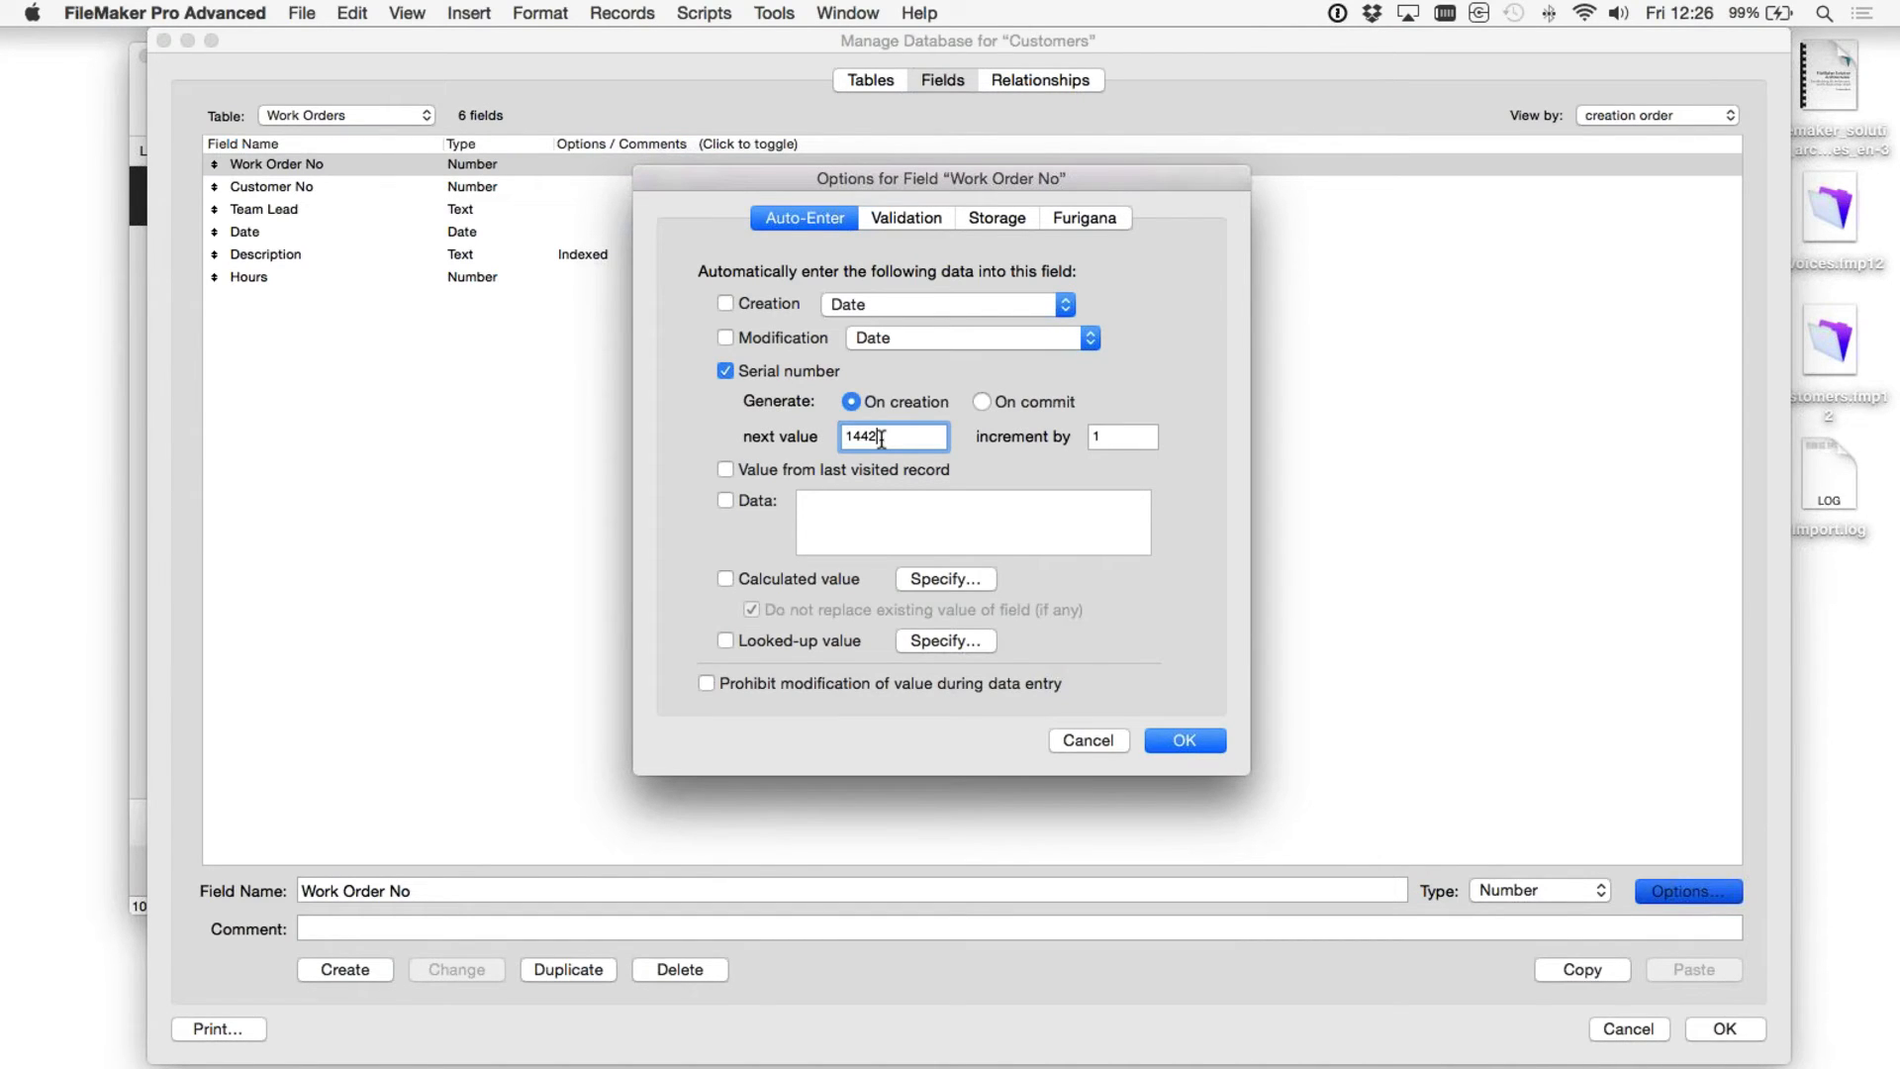
pyautogui.click(1188, 741)
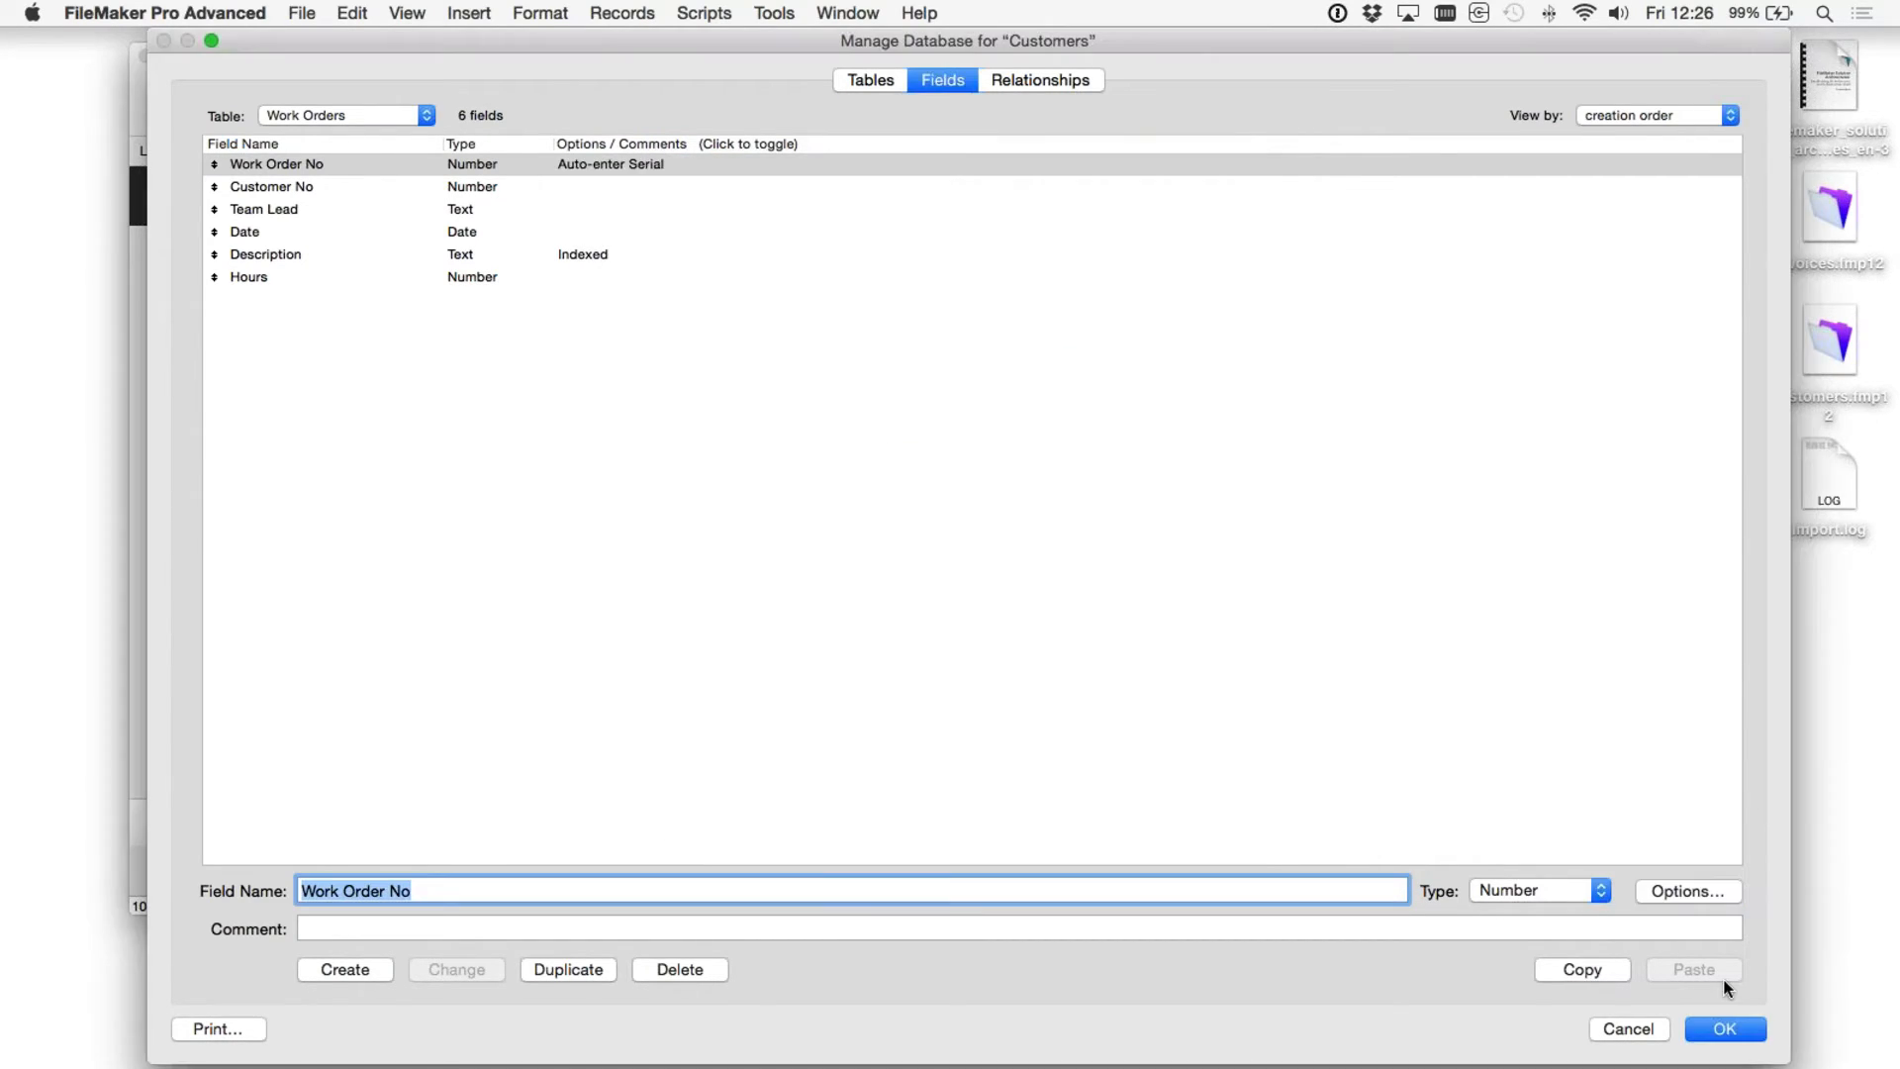
pyautogui.click(1742, 1032)
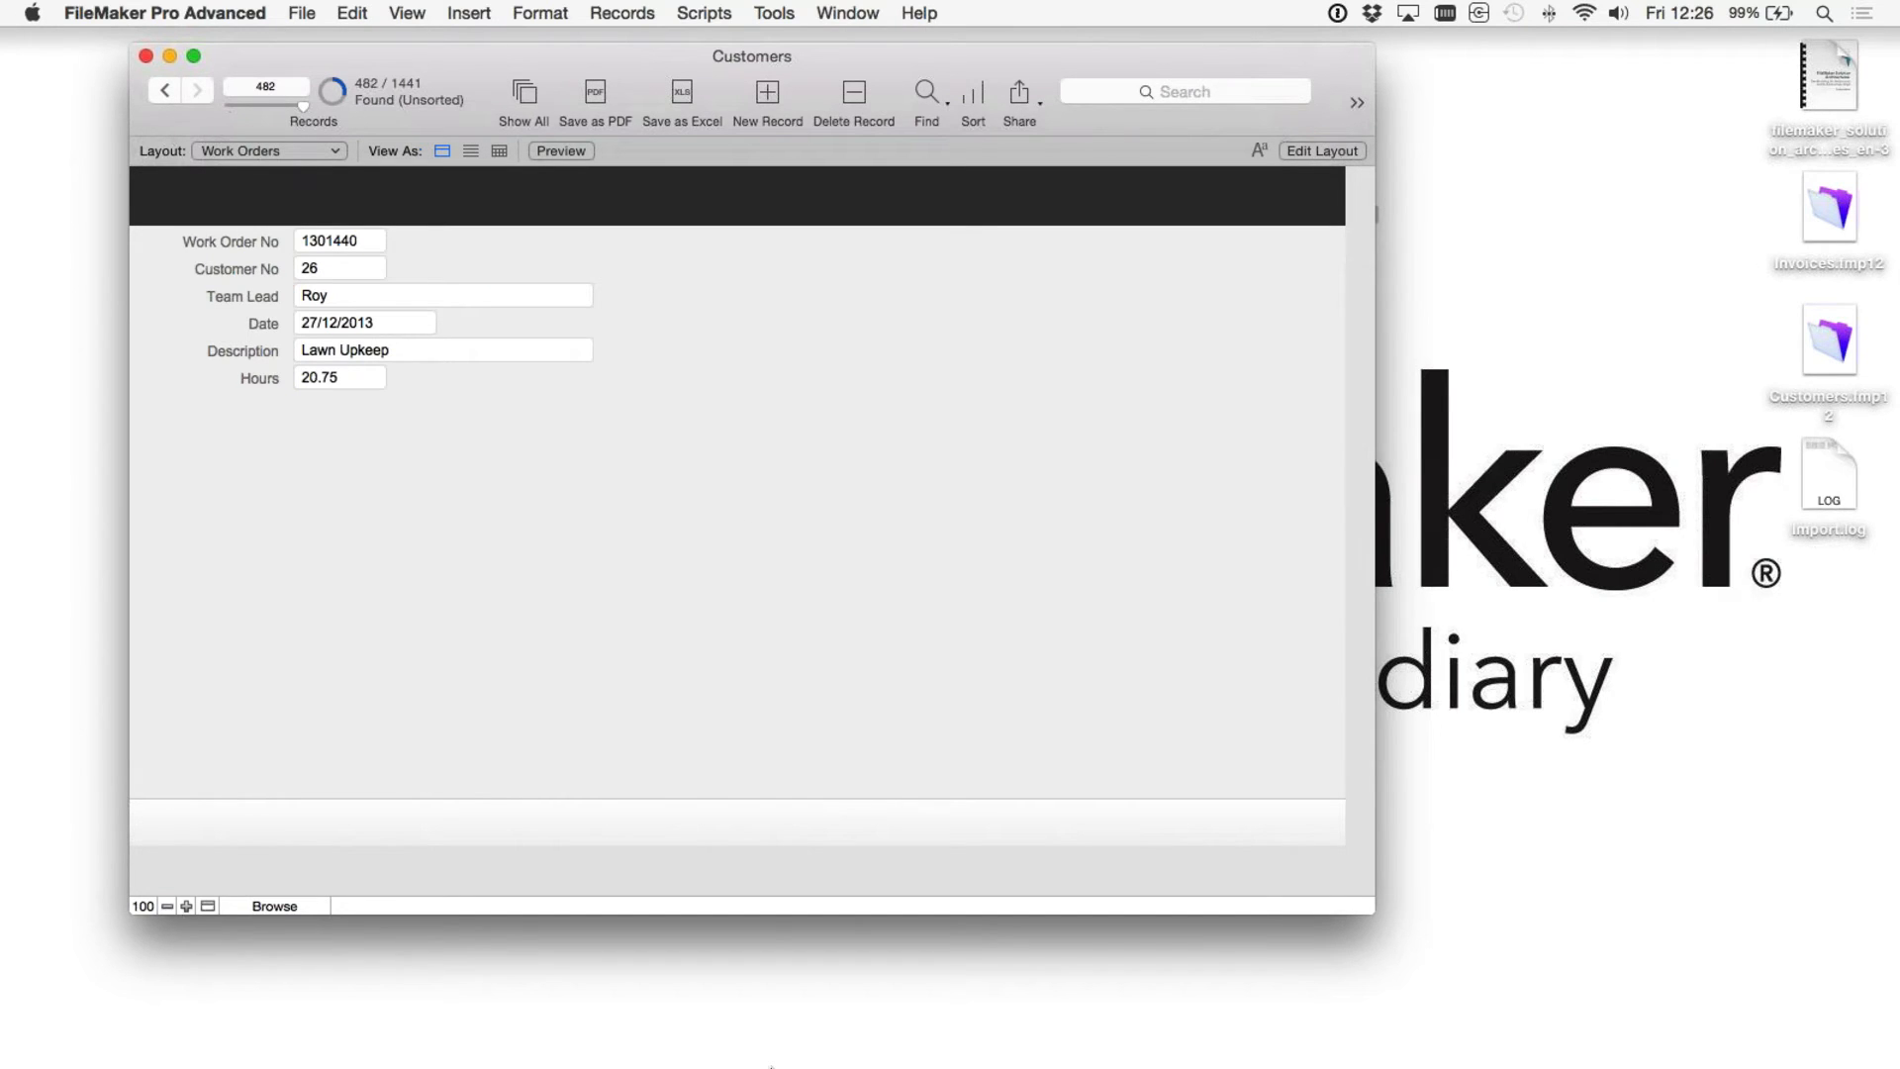
# - Switch to the Keynote presentation, leave the quiz slide and play the slideshow from slide 11
pyautogui.moveTo(771, 1066)
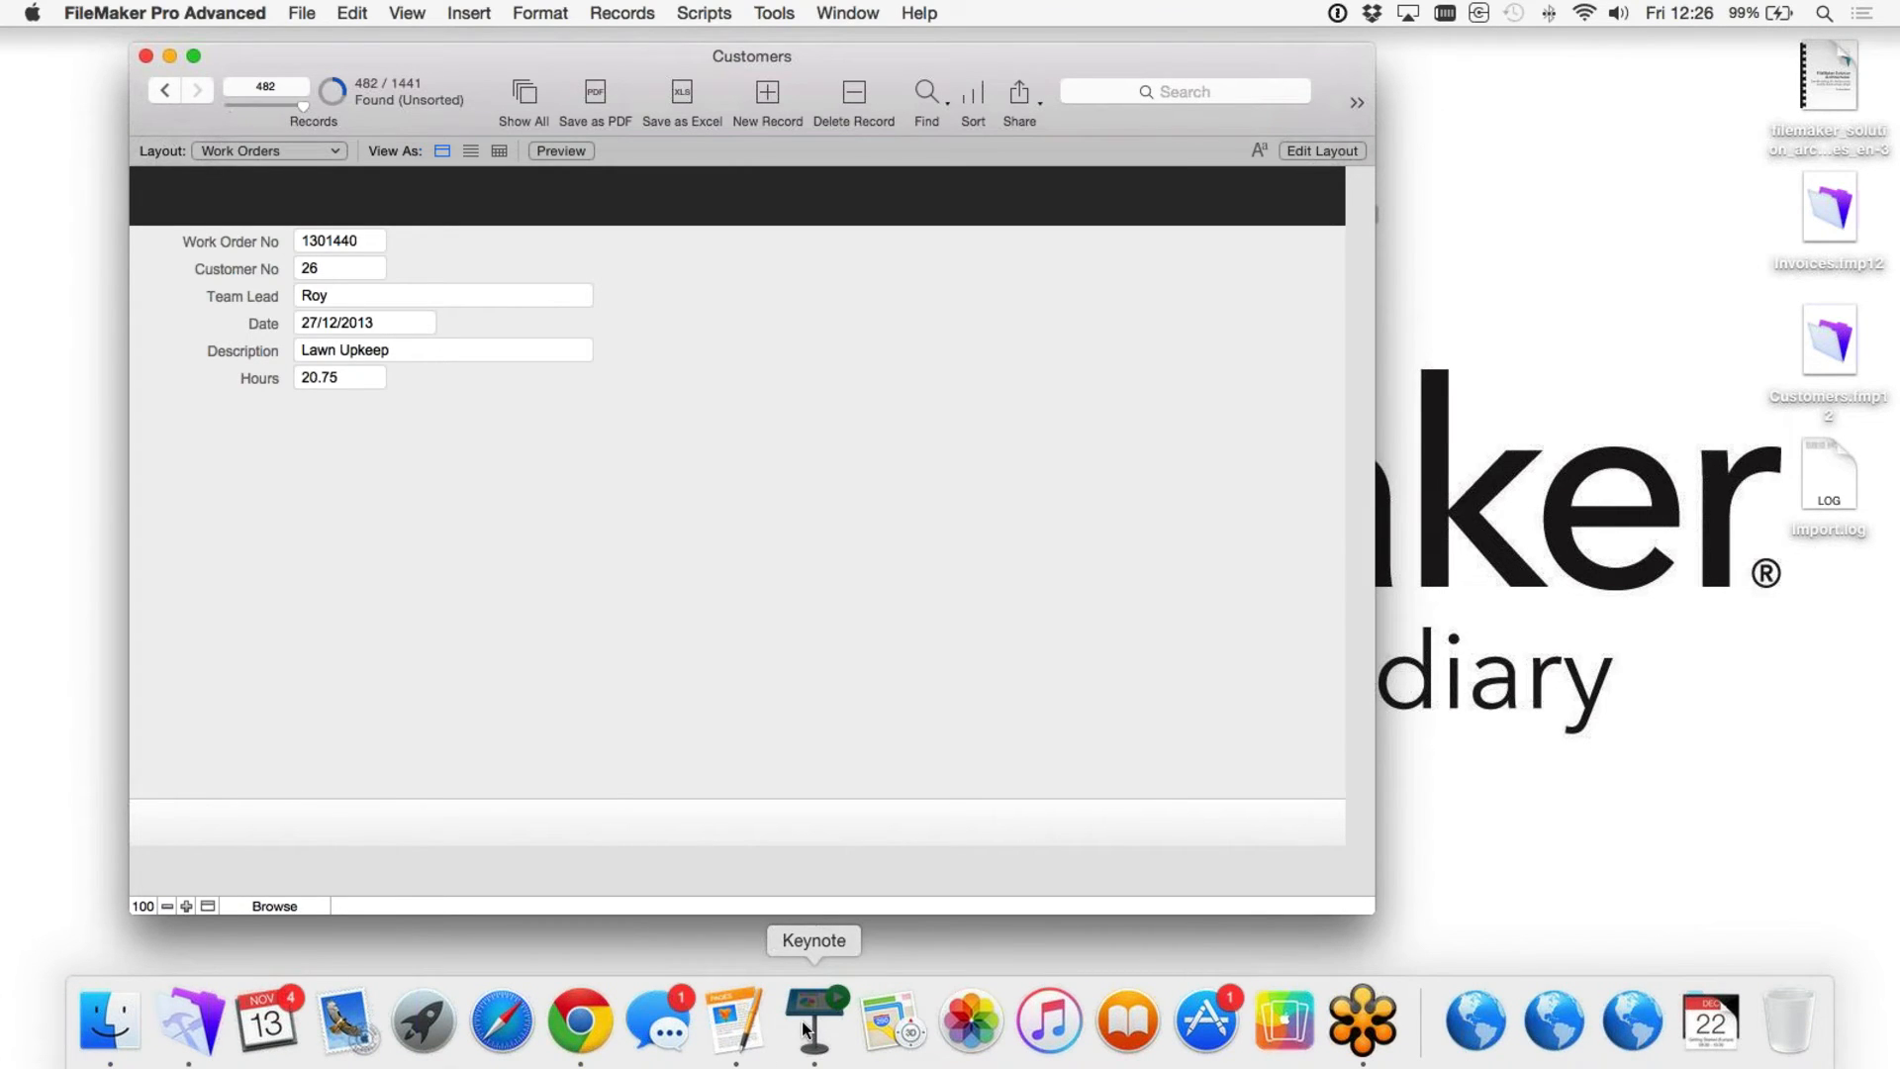
pyautogui.click(805, 1027)
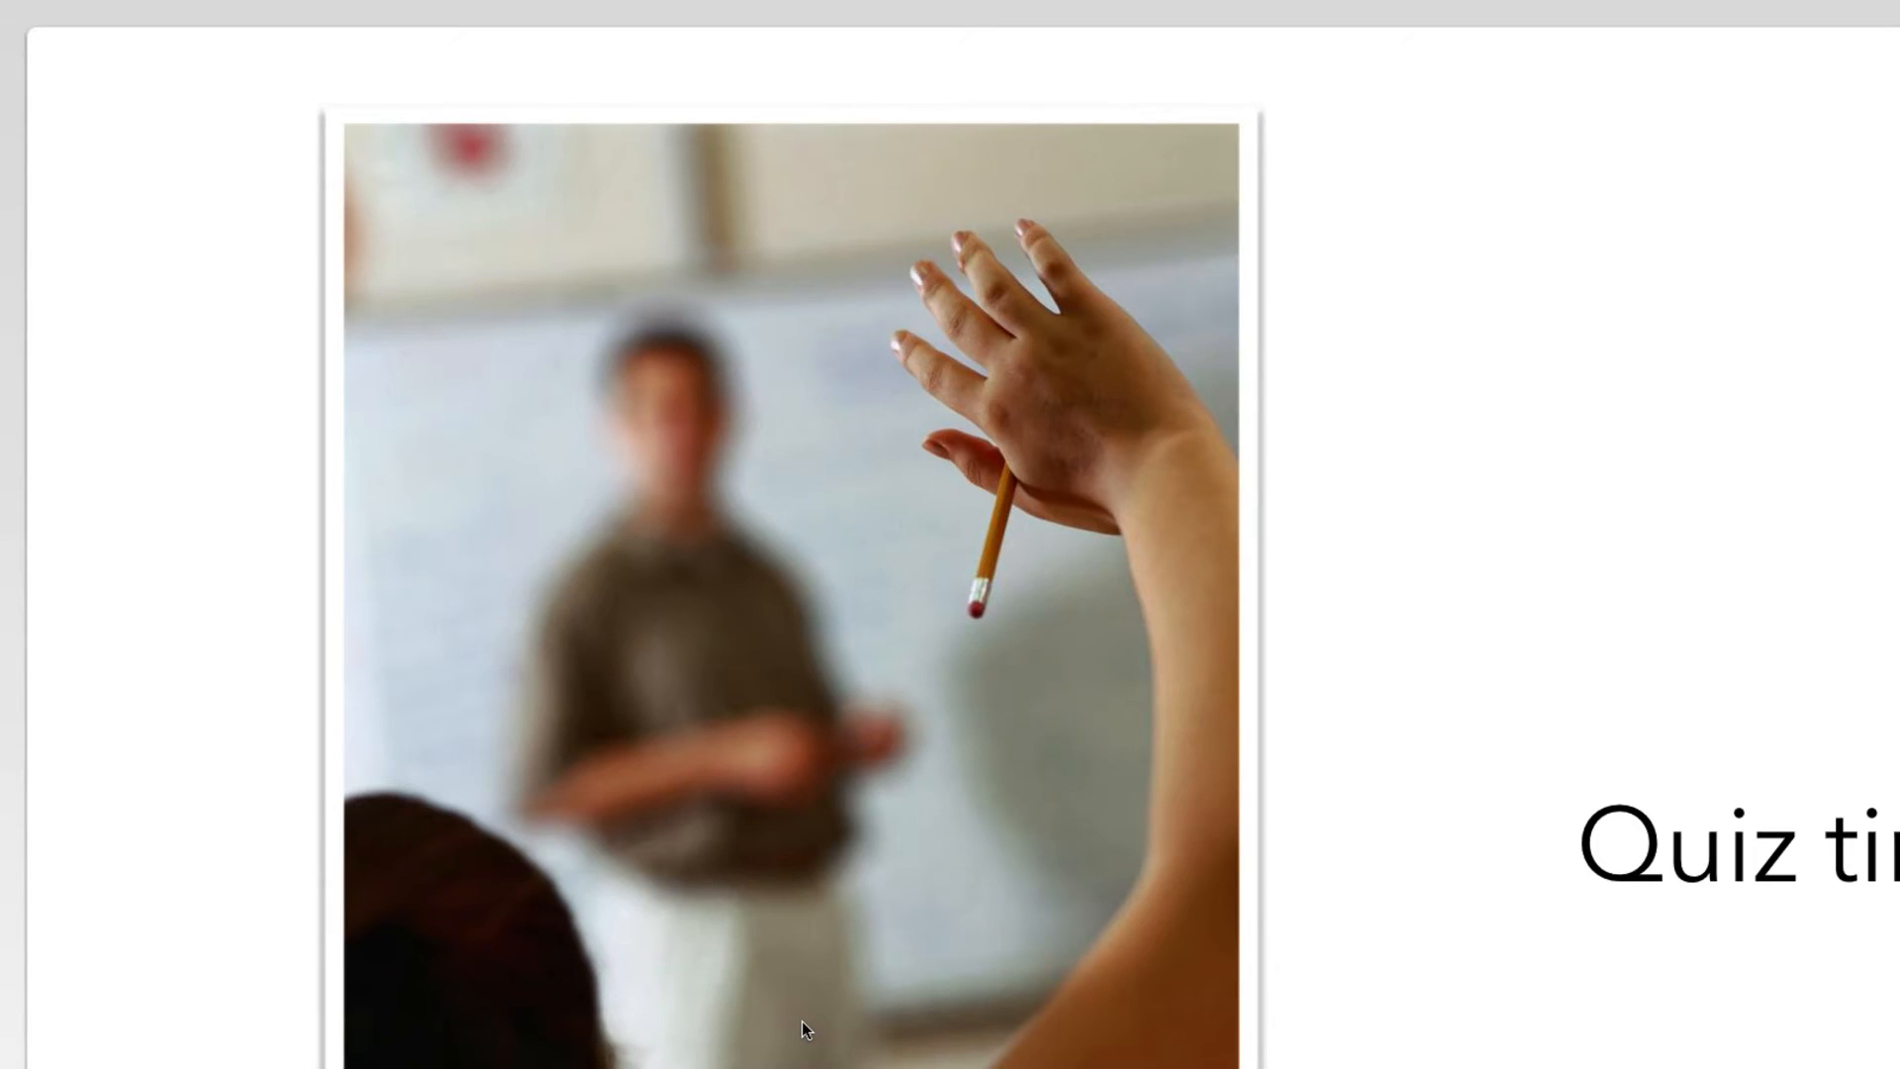
pyautogui.click(803, 1022)
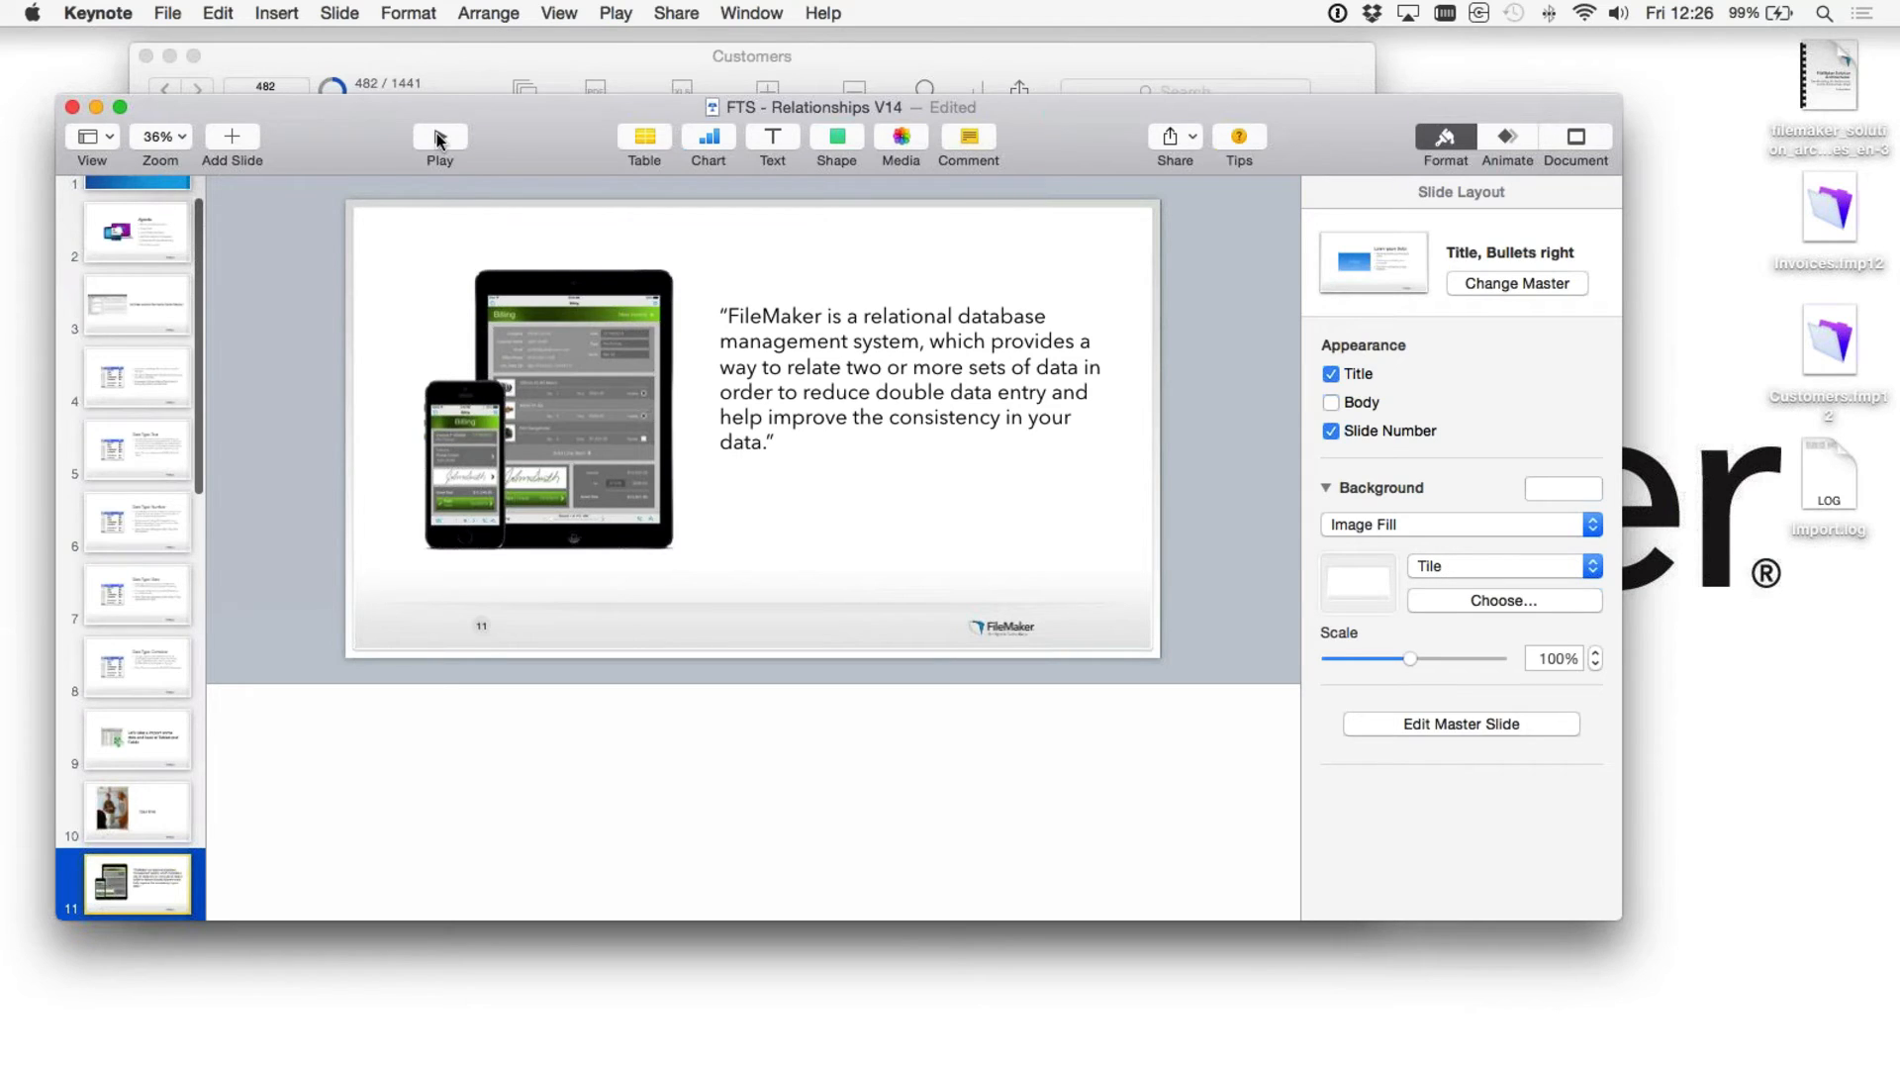
pyautogui.click(442, 140)
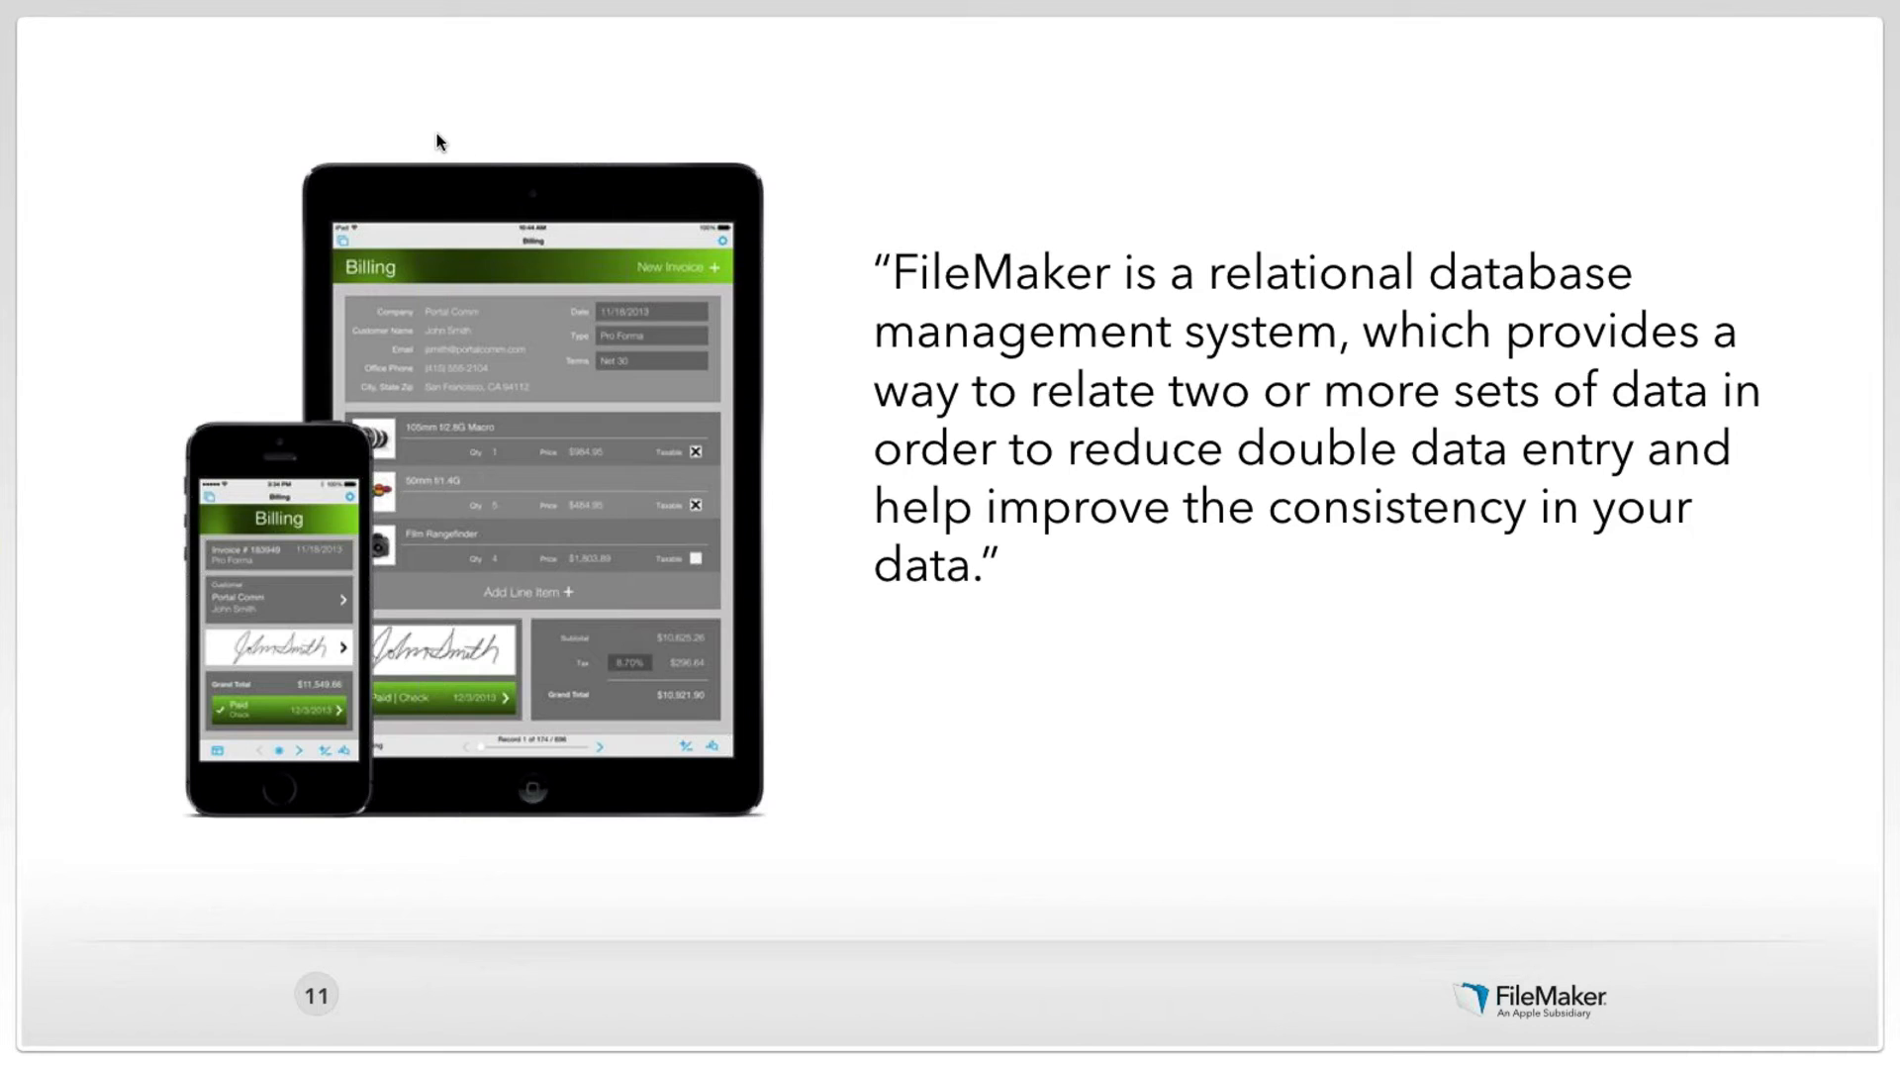
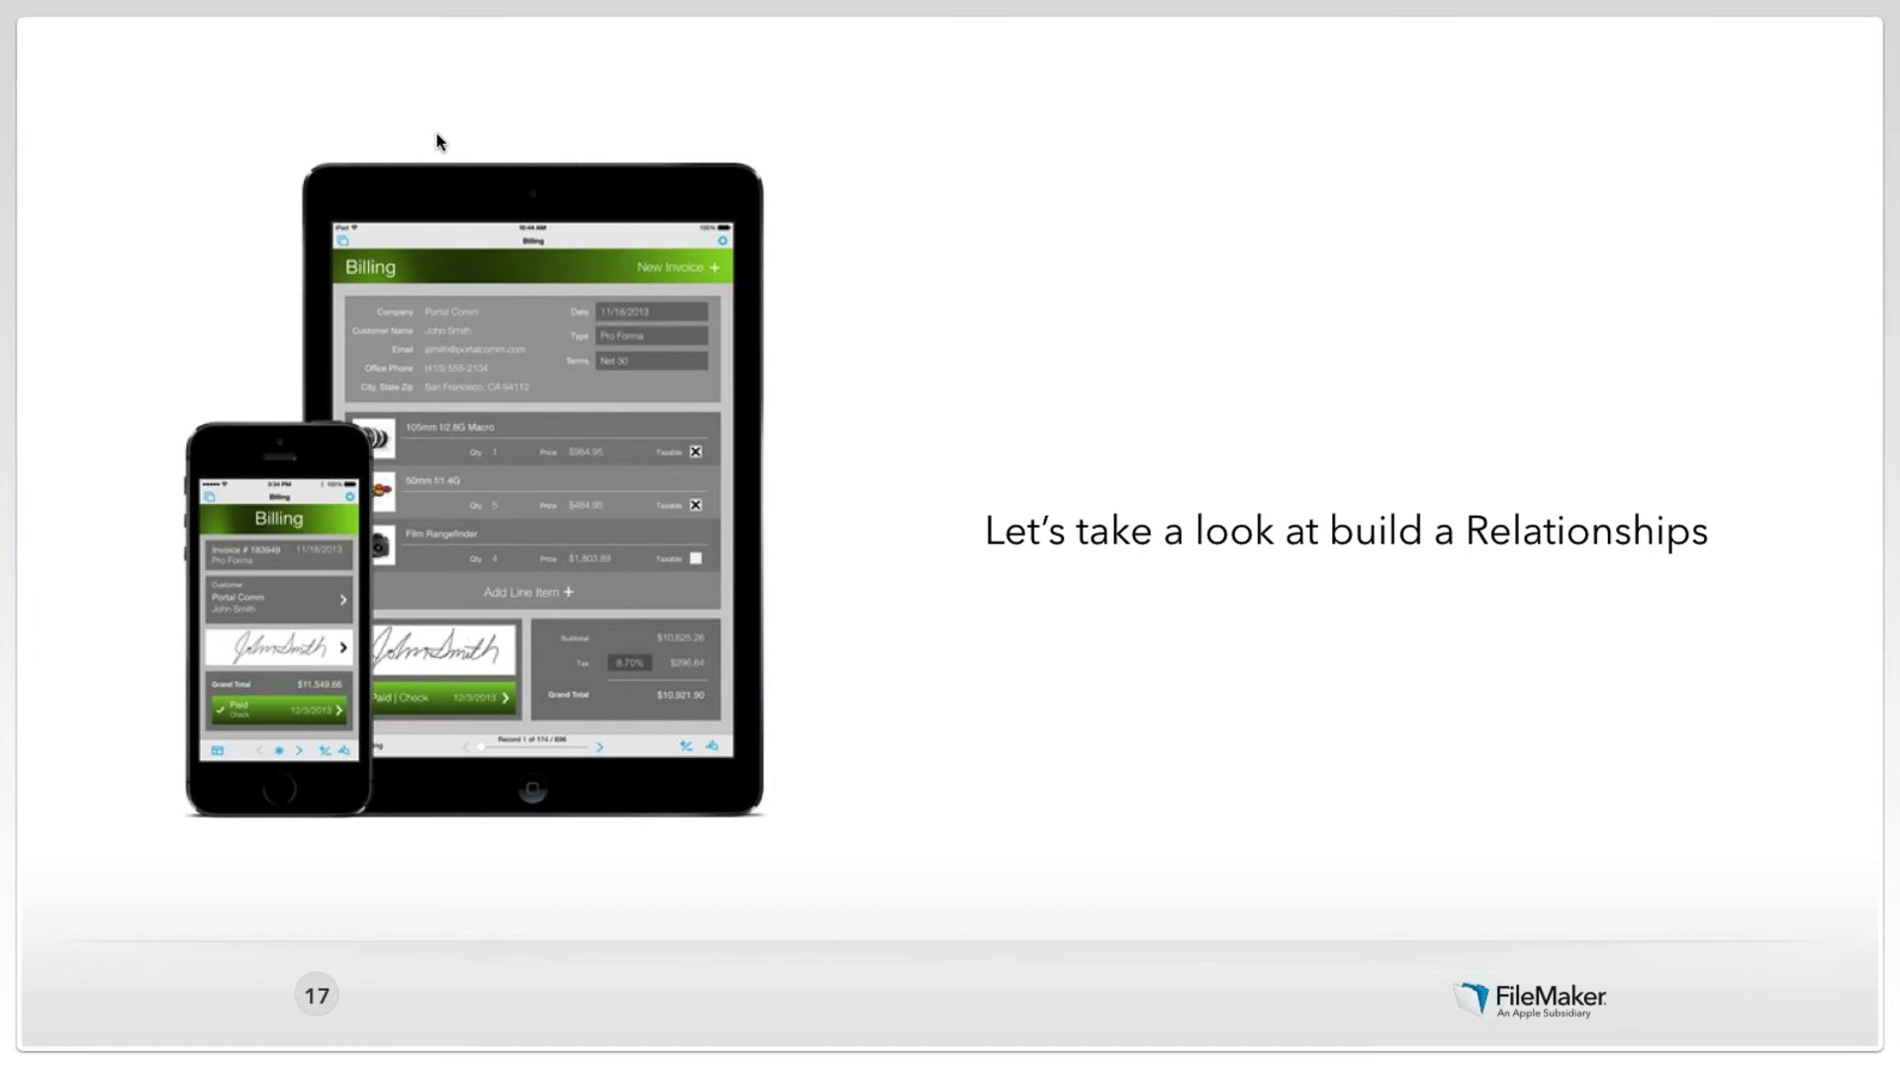
# - Switch to FileMaker Pro Advanced and review the file's table list and the Work Orders table's field definitions
pyautogui.press('super+Tab')
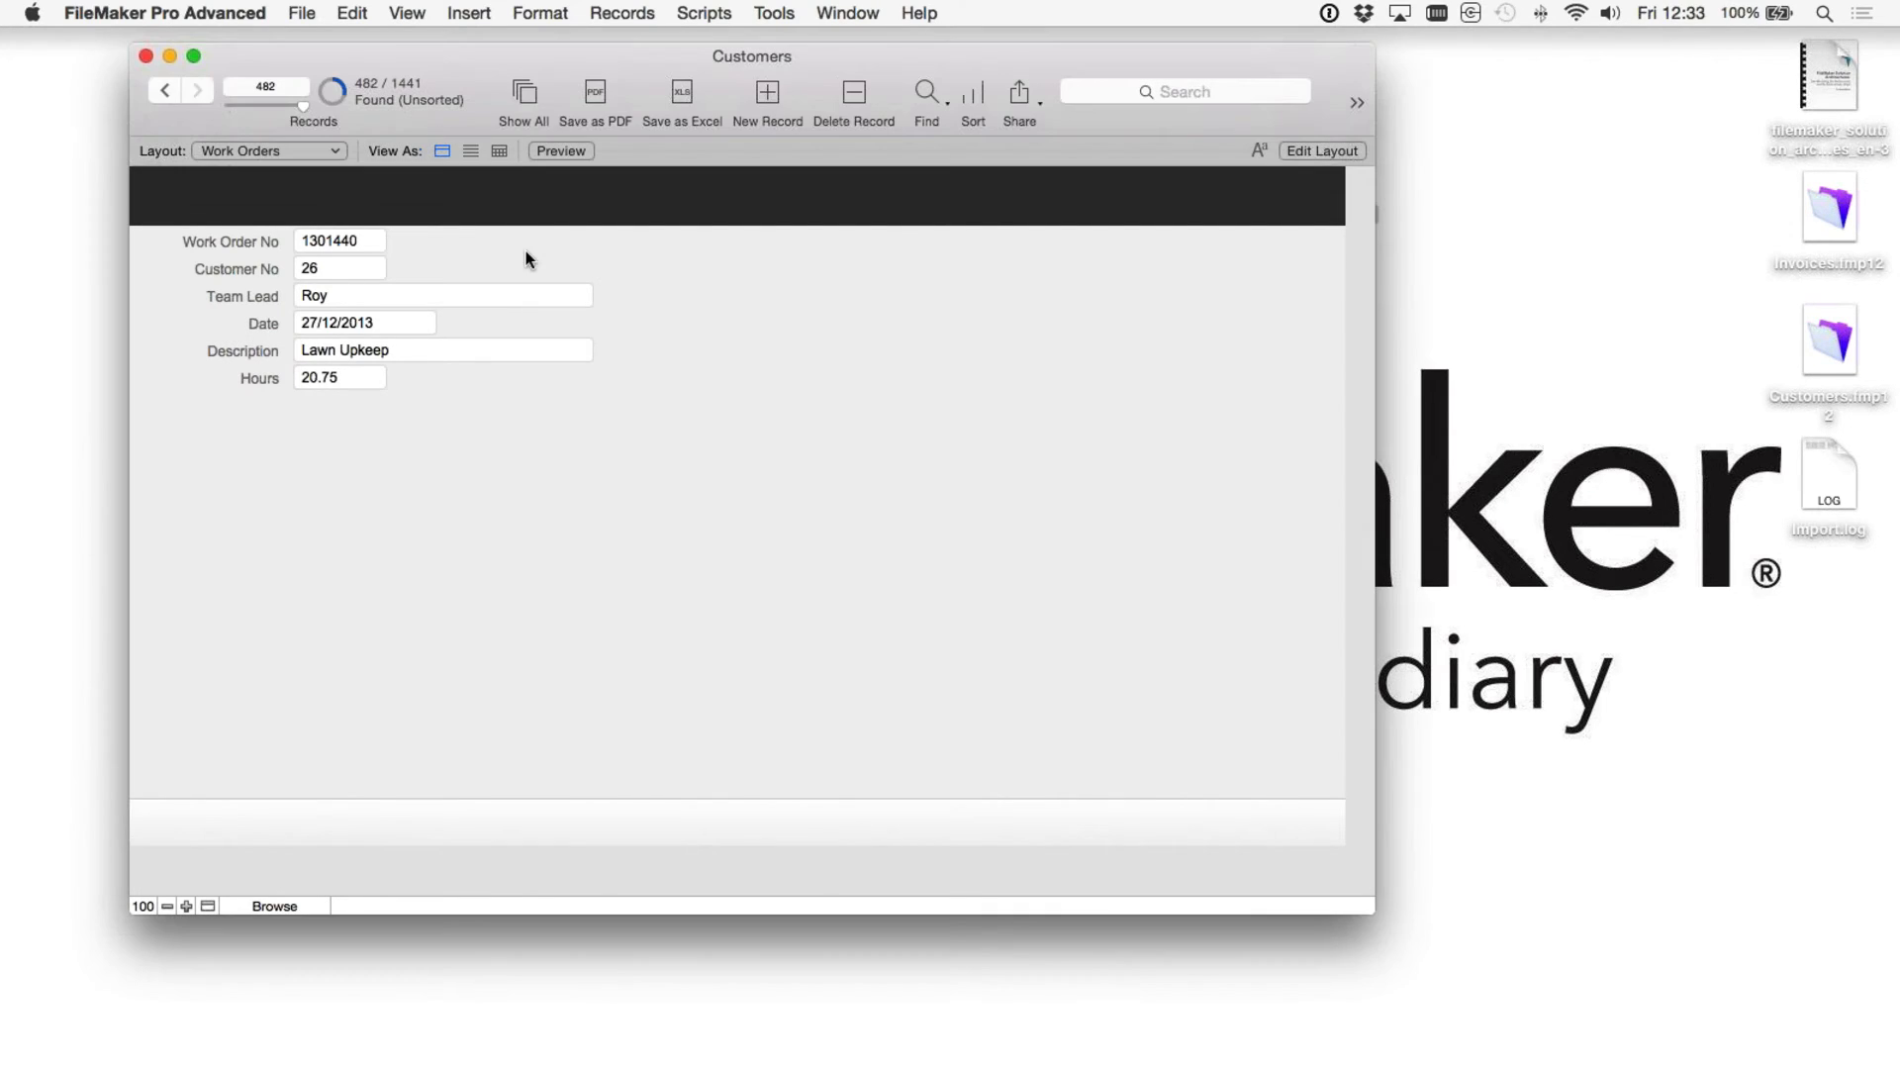
pyautogui.click(302, 13)
pyautogui.moveTo(360, 230)
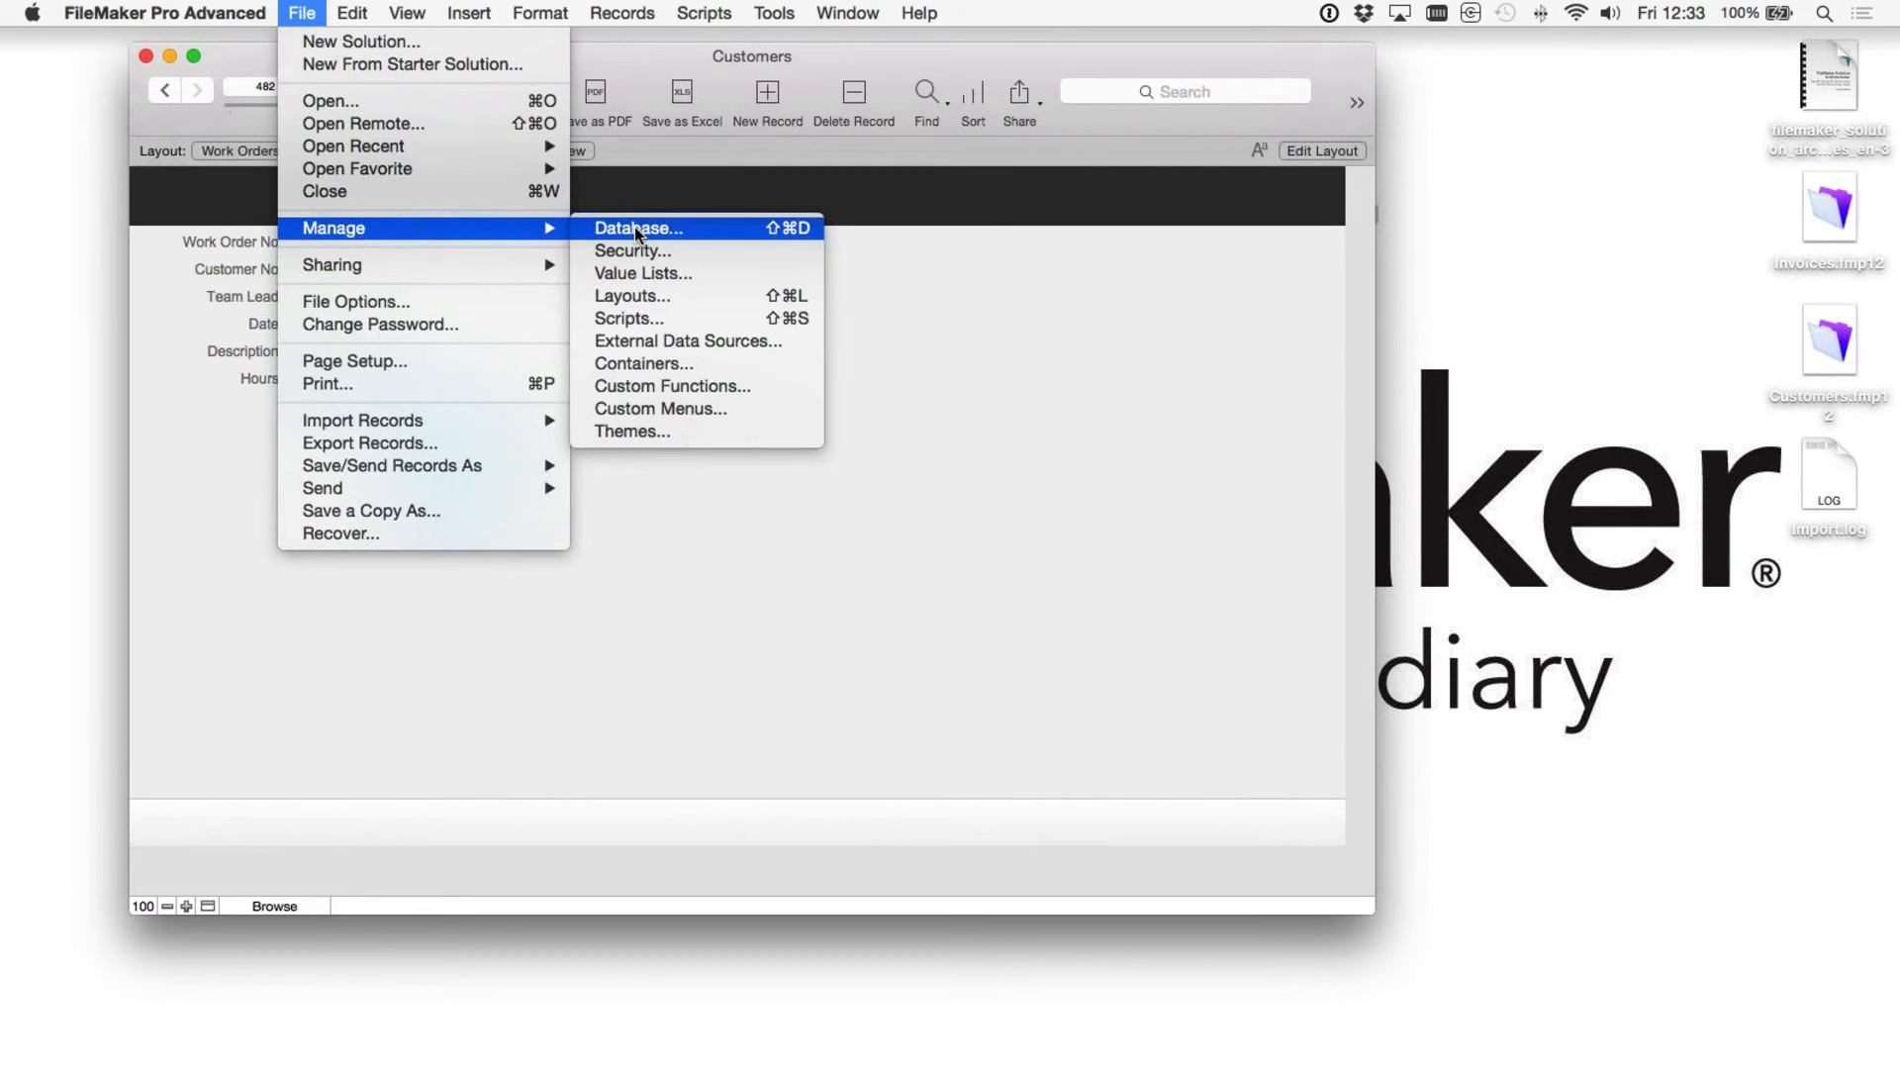
pyautogui.click(634, 230)
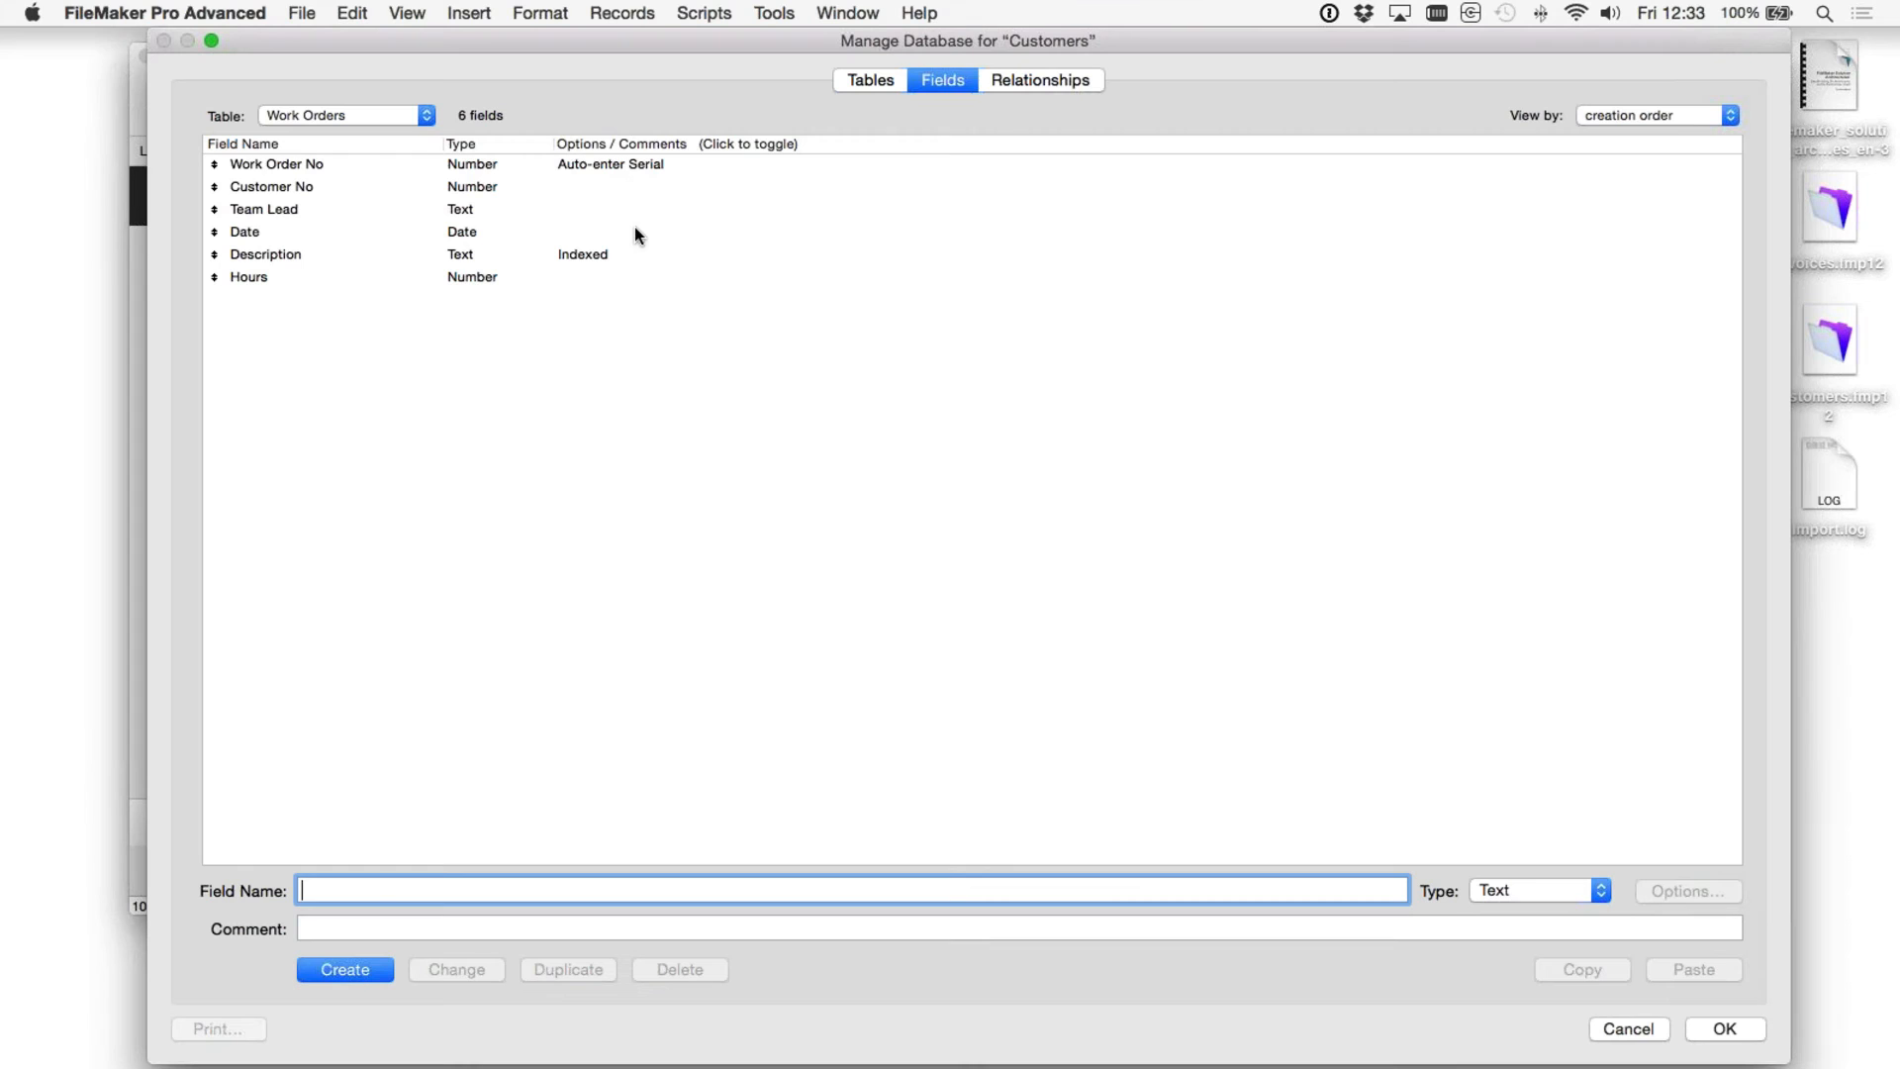
pyautogui.click(871, 83)
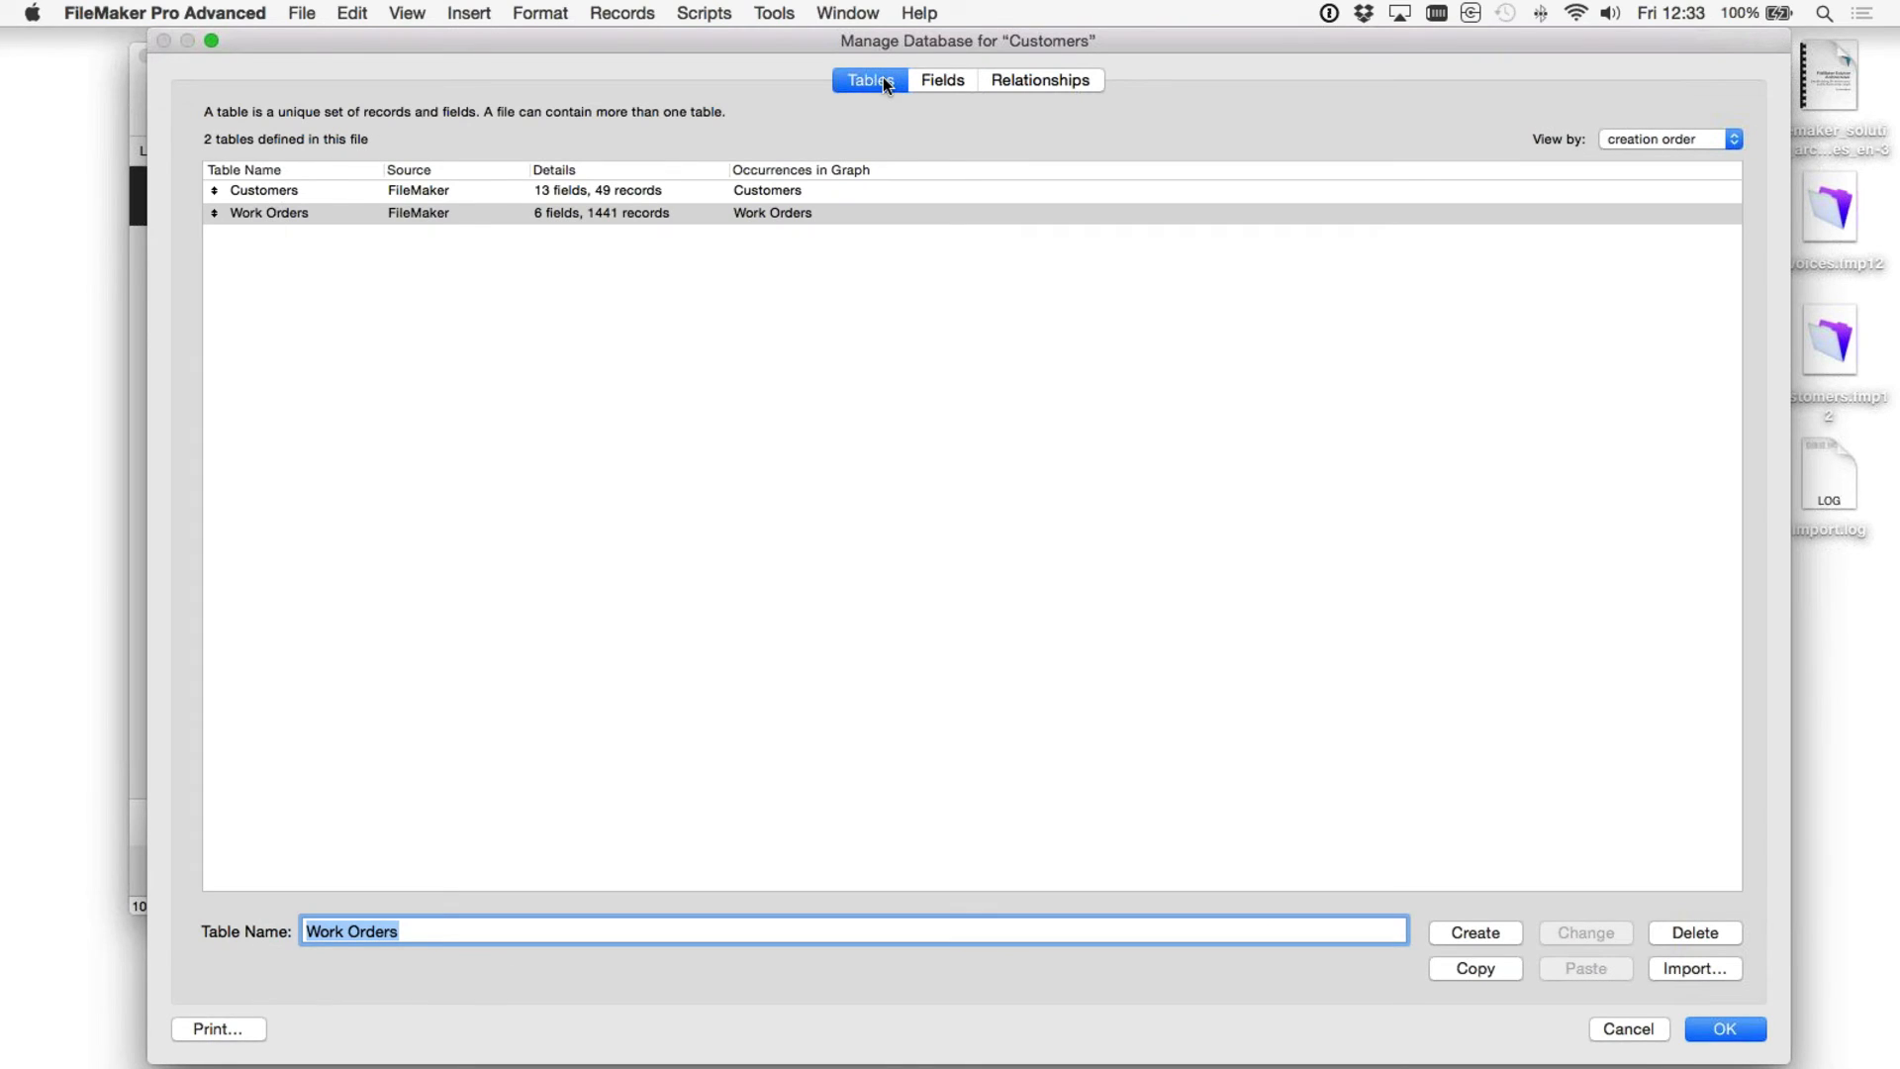
pyautogui.click(952, 79)
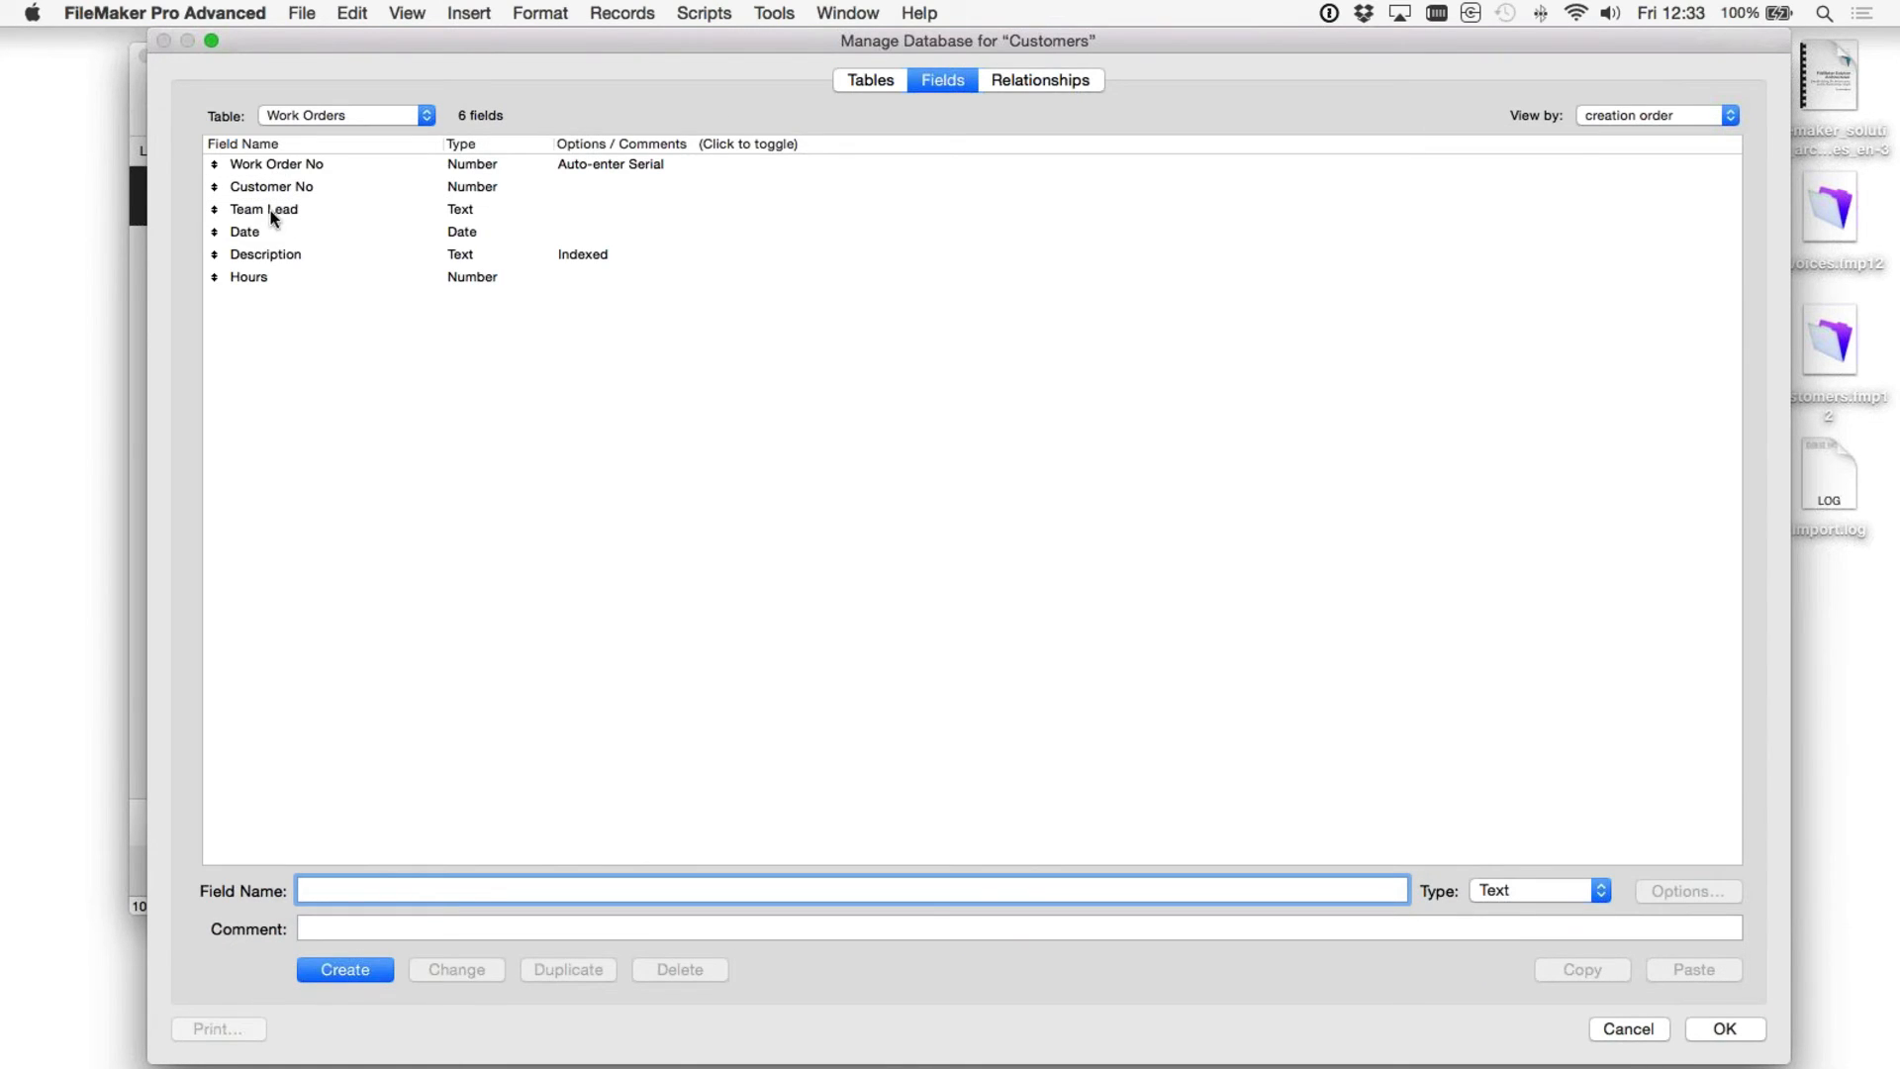
pyautogui.click(271, 163)
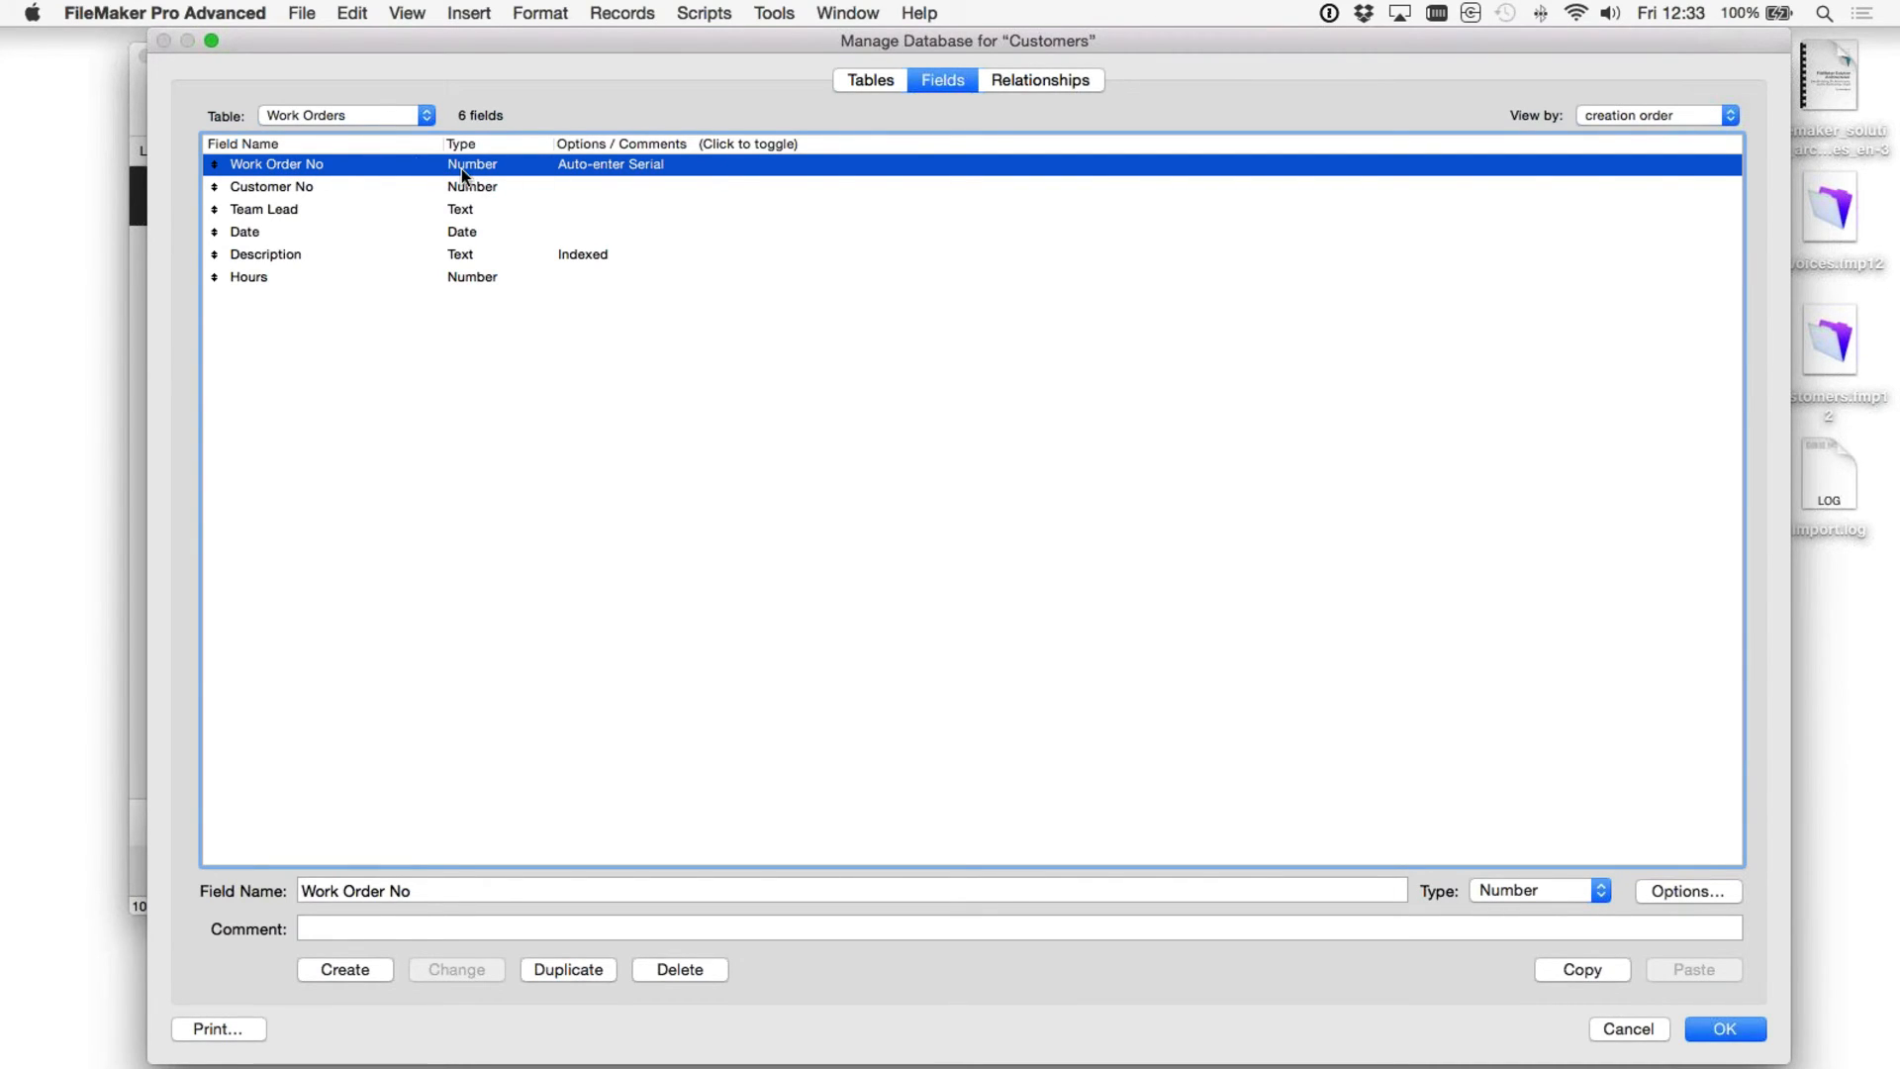
# - Review the Customers table's field definitions and its relationship to Work Orders, and close the database definition
pyautogui.click(341, 110)
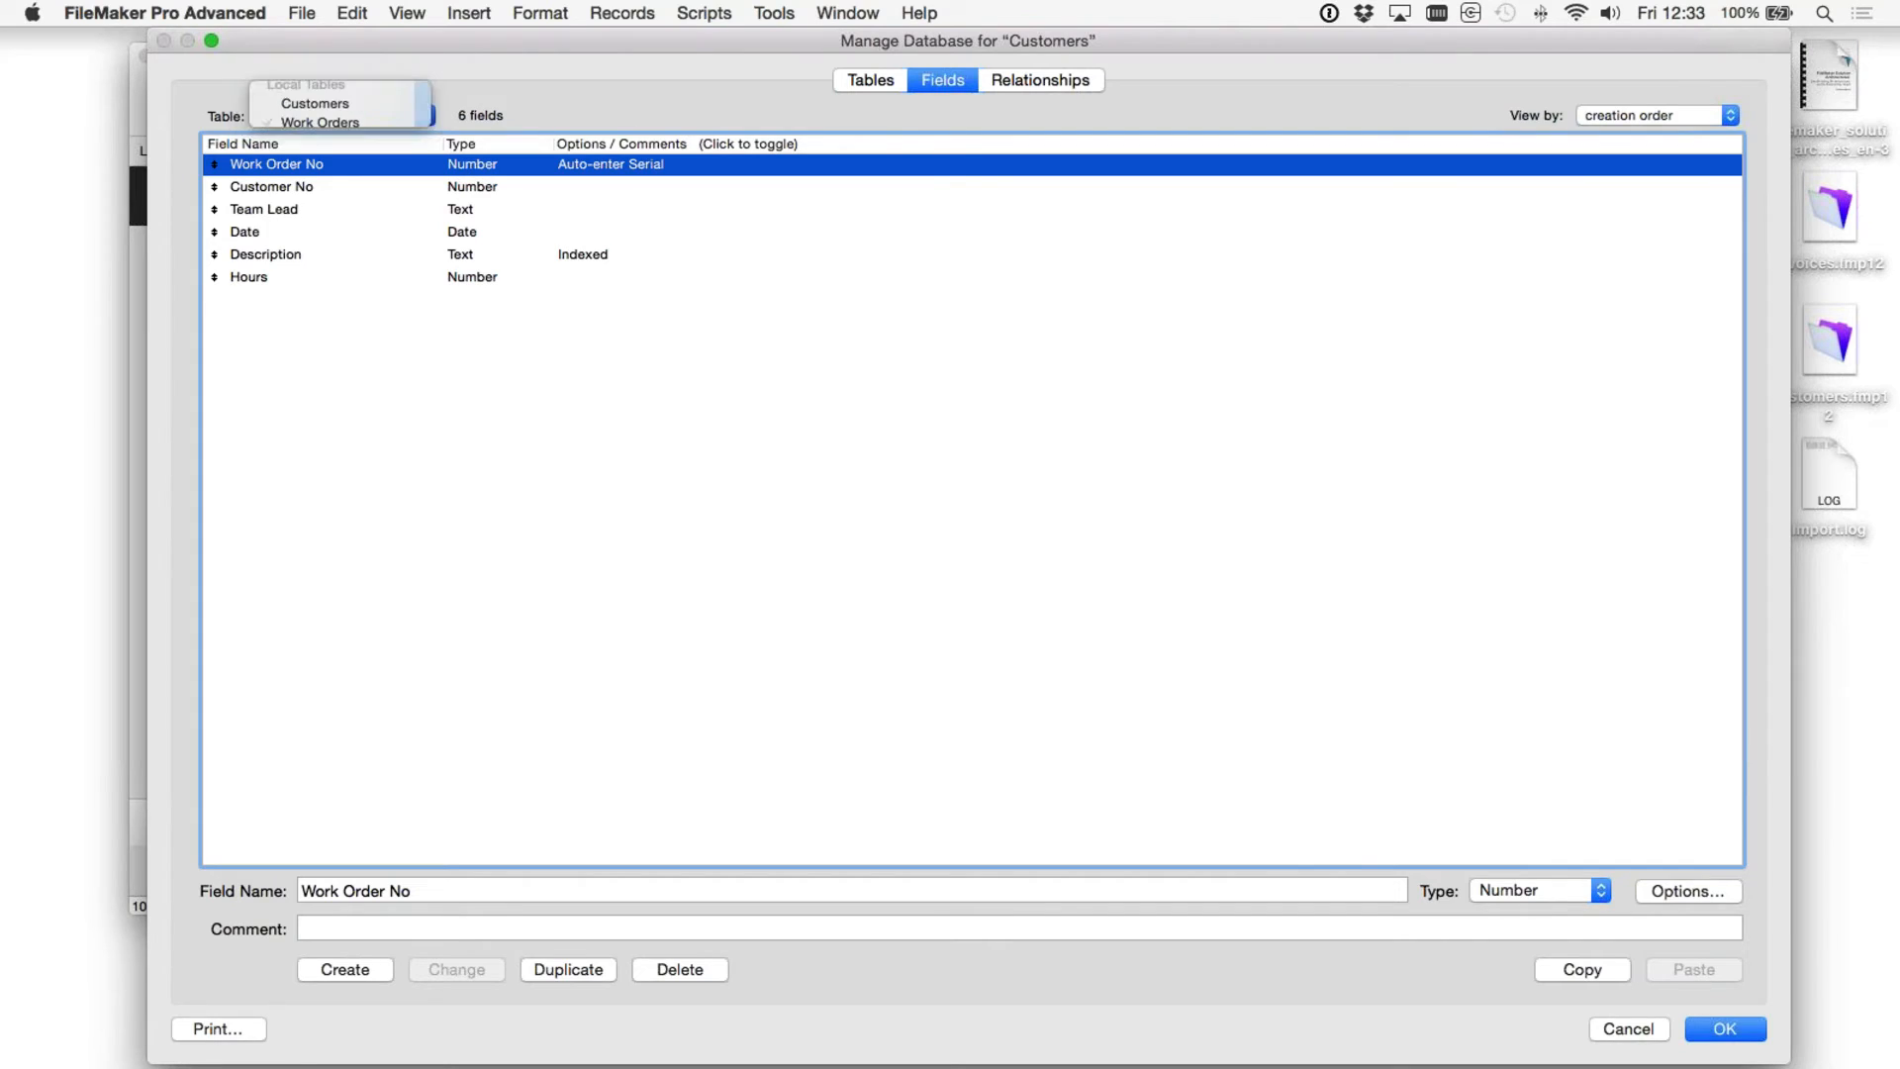
pyautogui.click(341, 103)
pyautogui.click(567, 164)
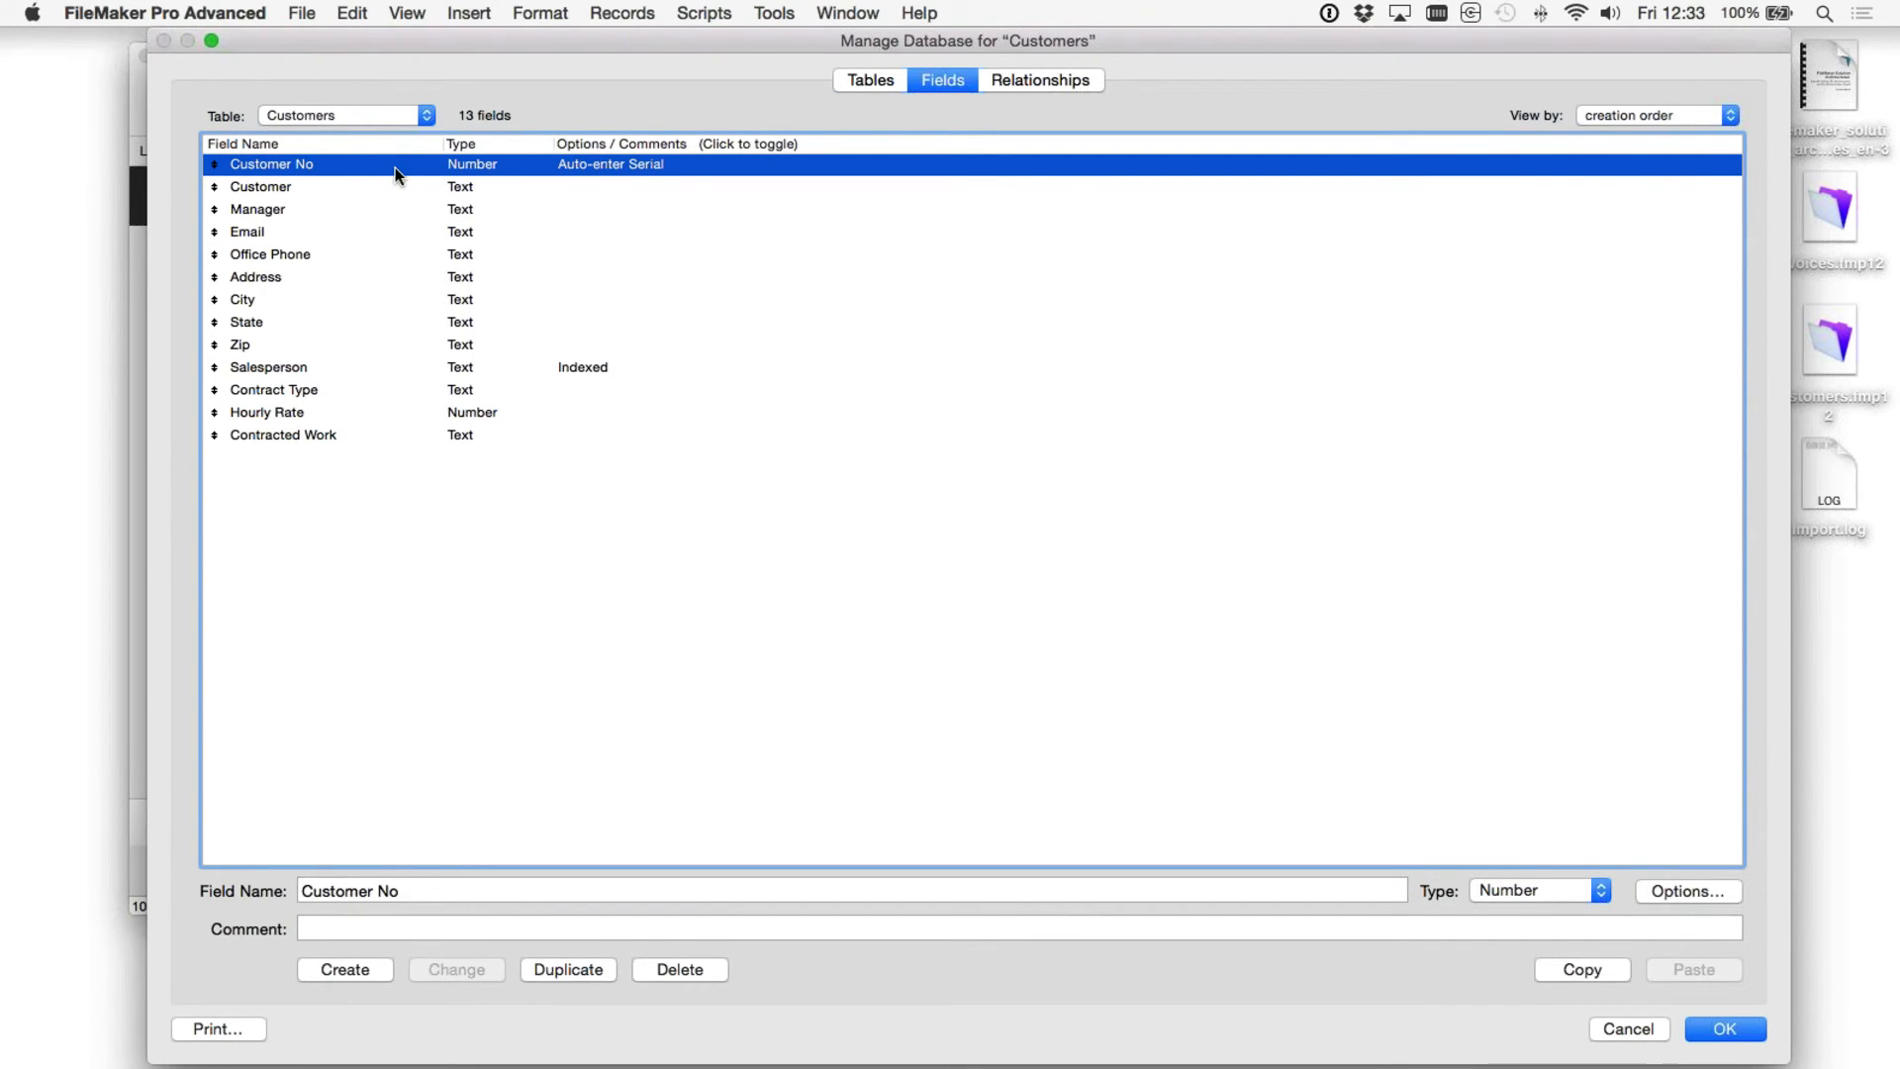
pyautogui.click(340, 115)
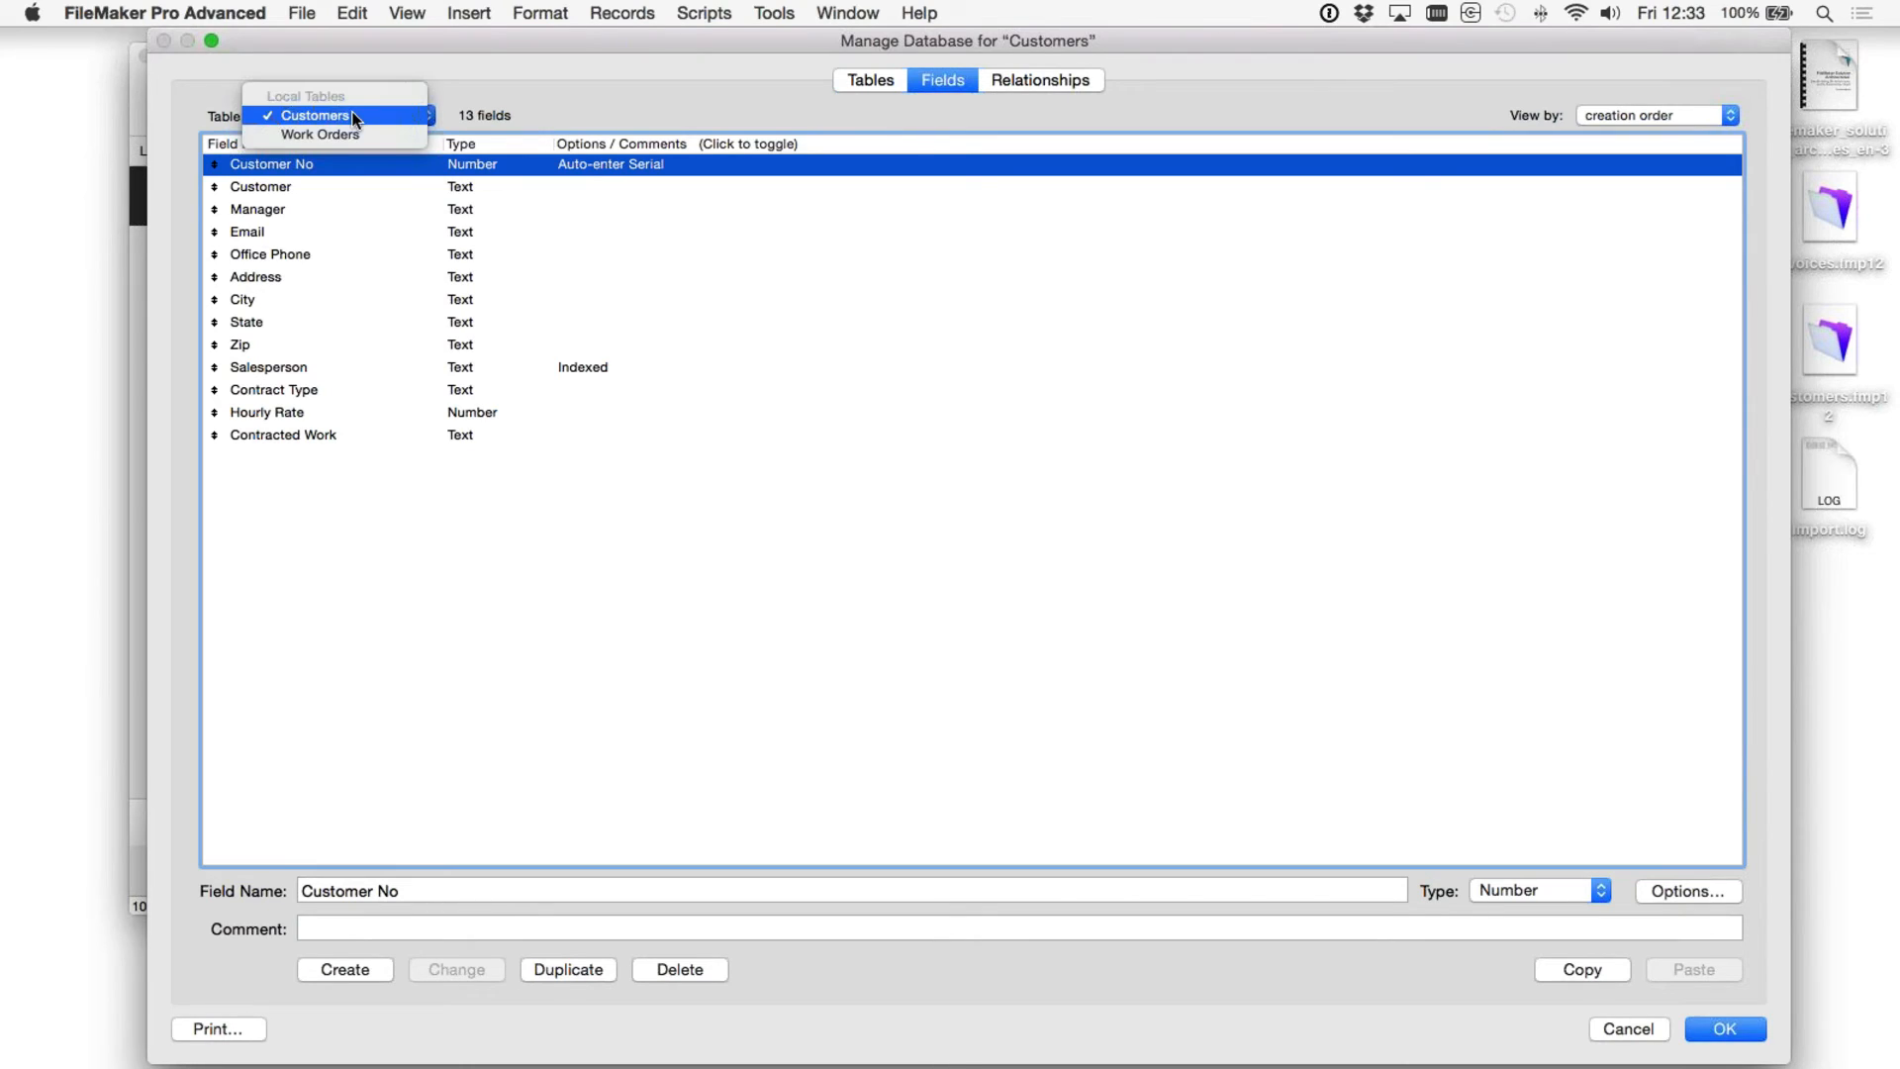
pyautogui.click(1018, 80)
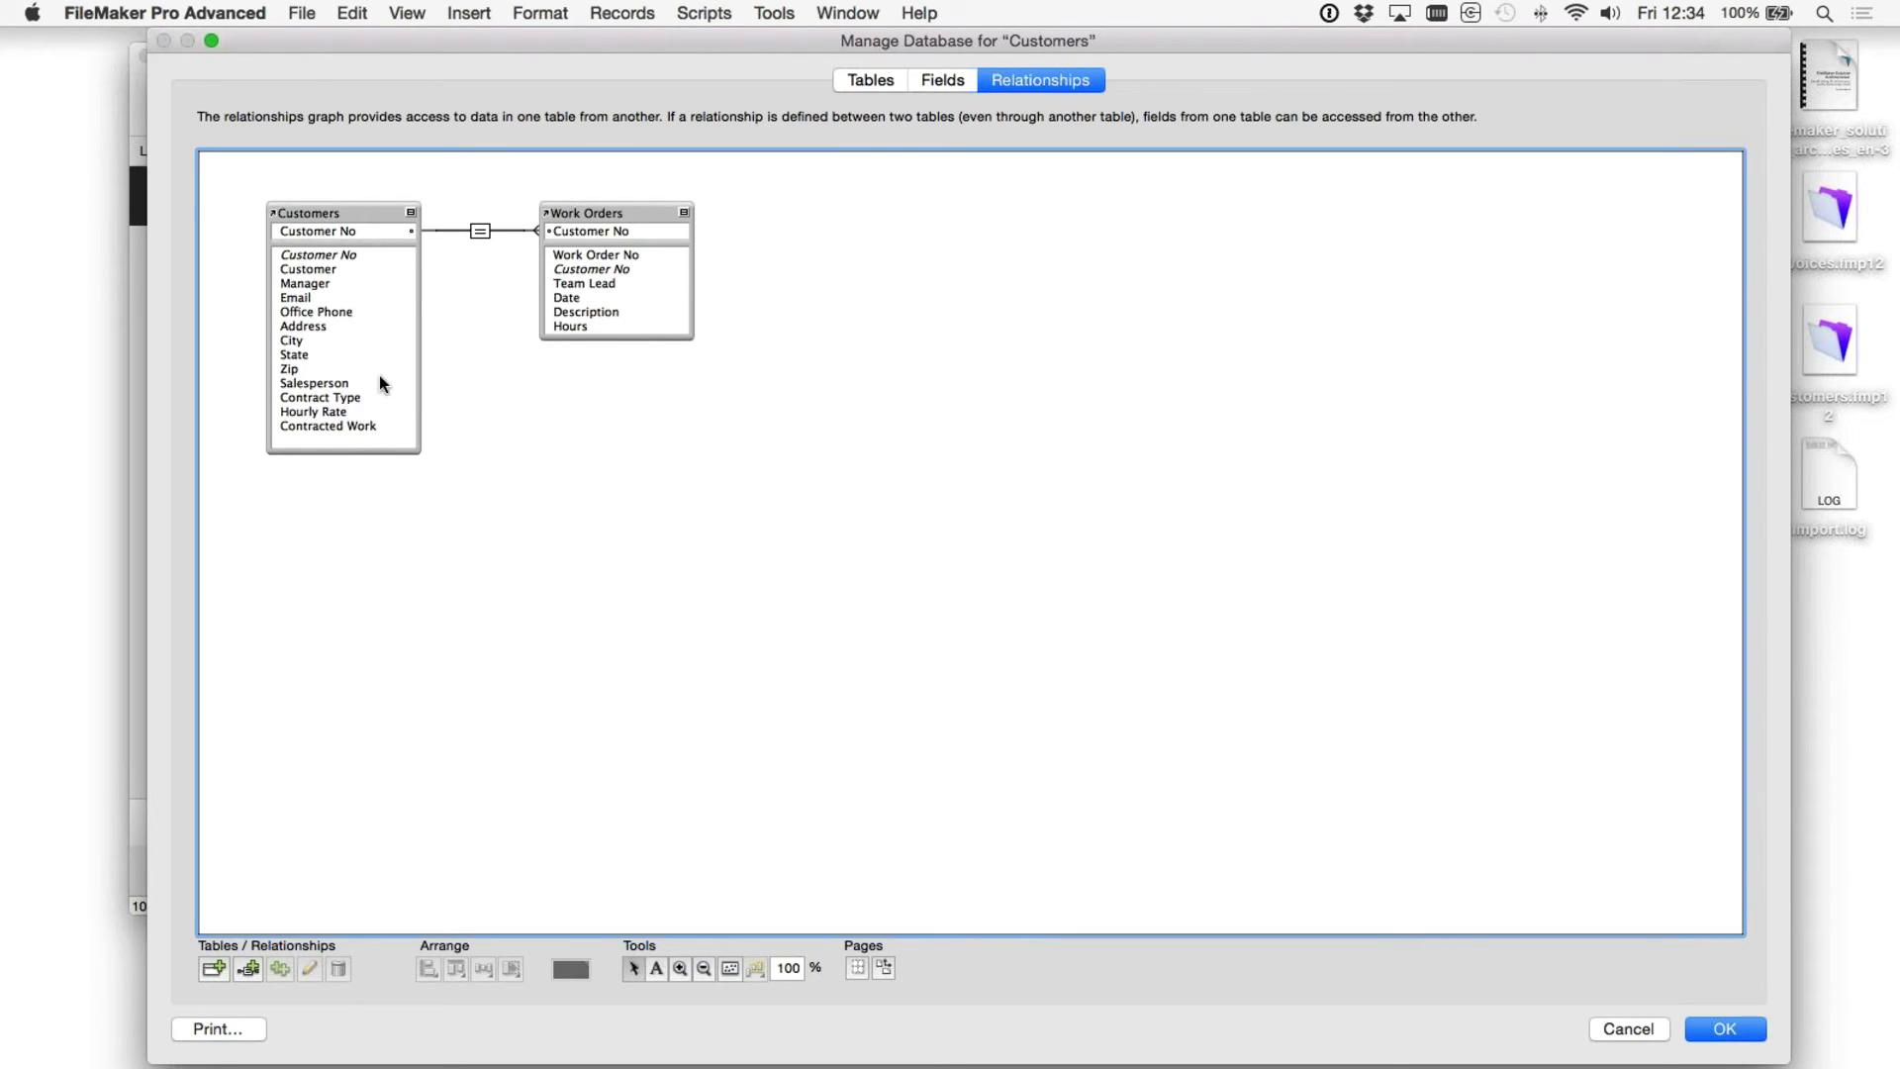
pyautogui.click(840, 77)
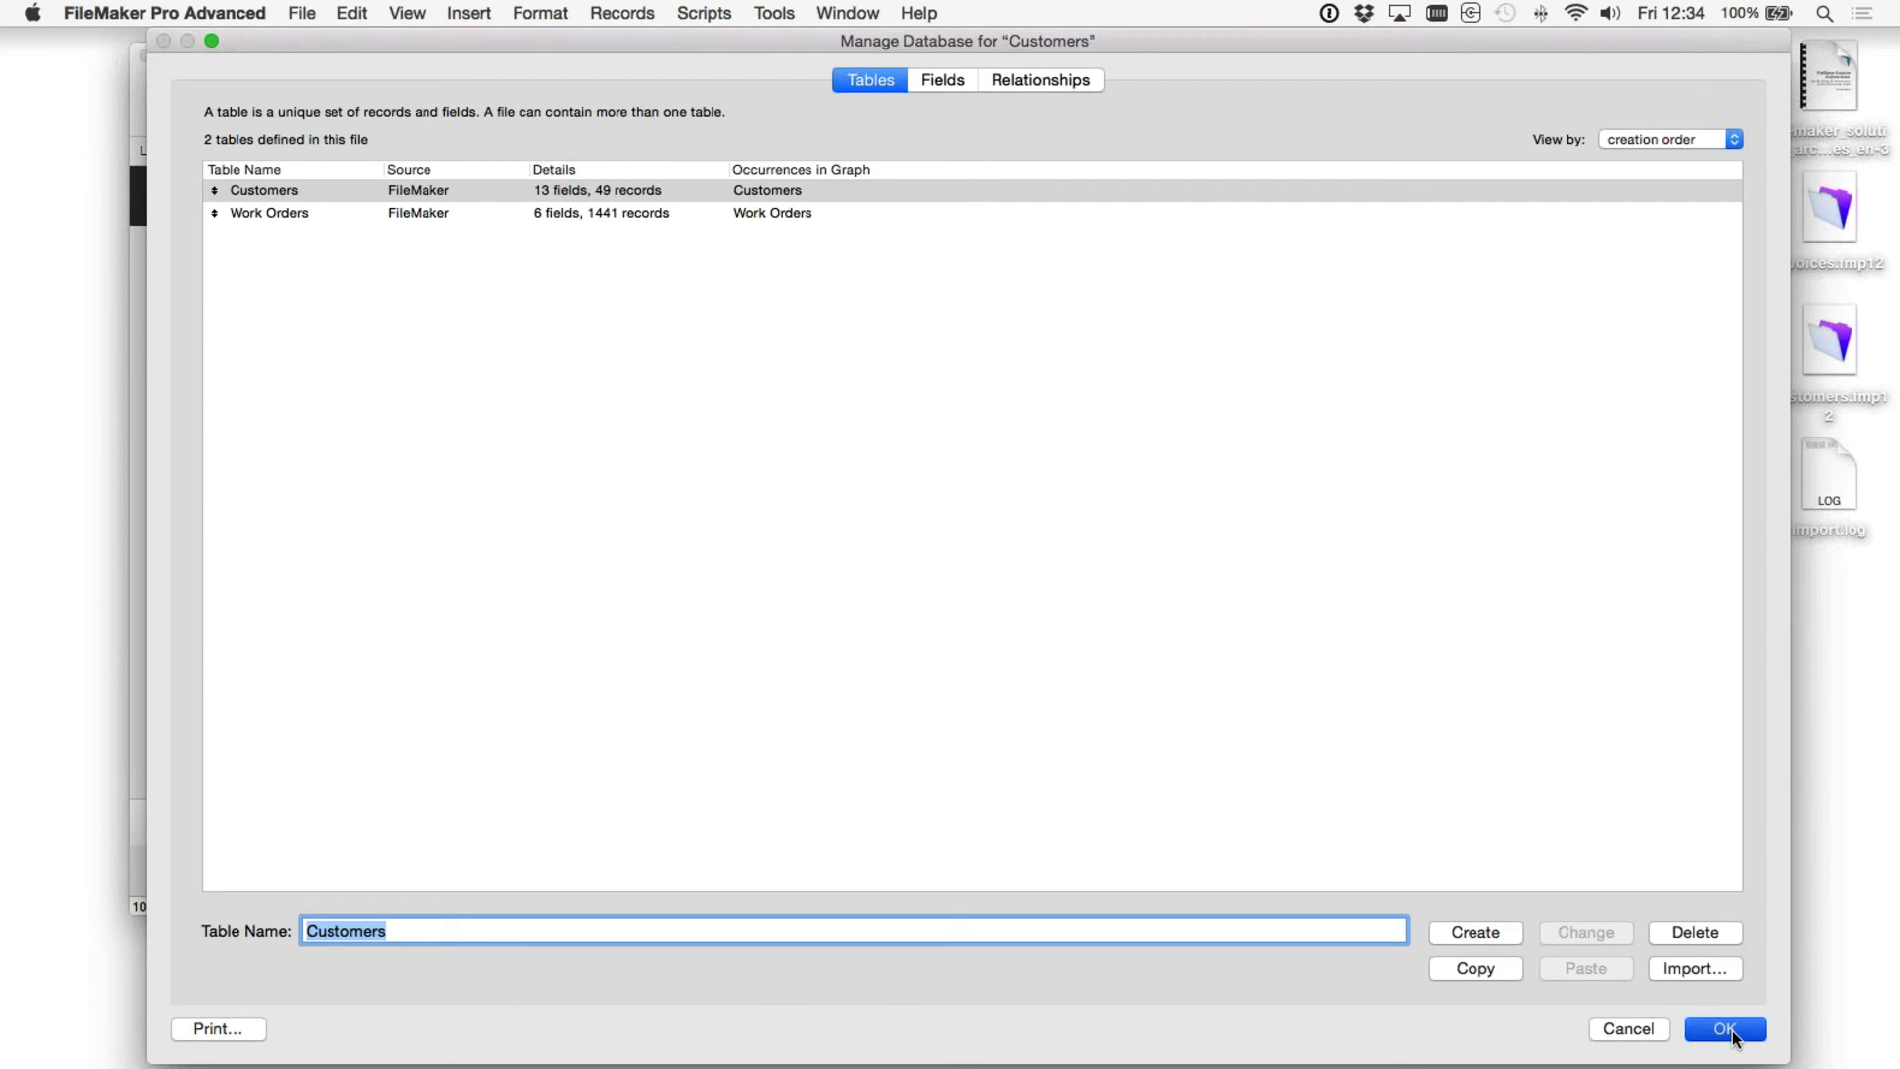
pyautogui.click(1728, 1031)
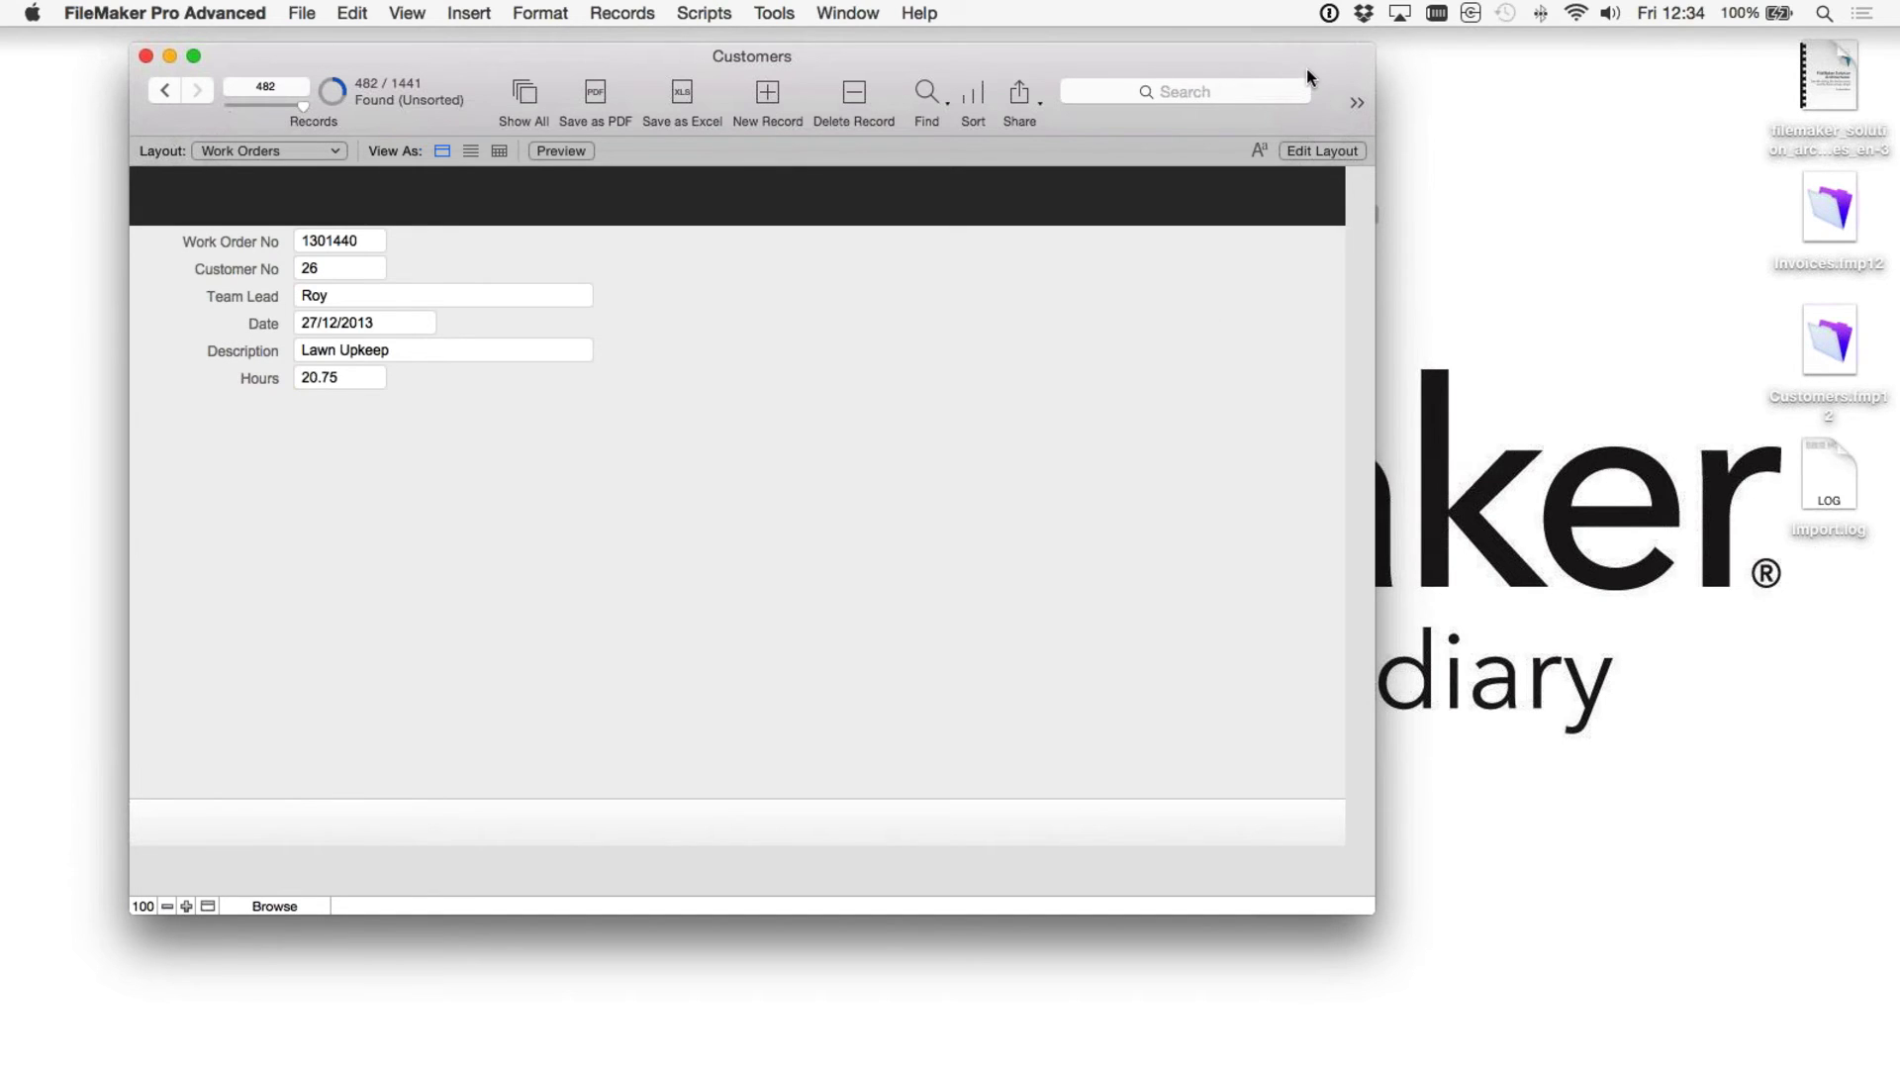
# - Switch to the Customer layout and reposition the database window on the desktop
pyautogui.moveTo(1307, 68); pyautogui.dragTo(1333, 68)
pyautogui.click(294, 152)
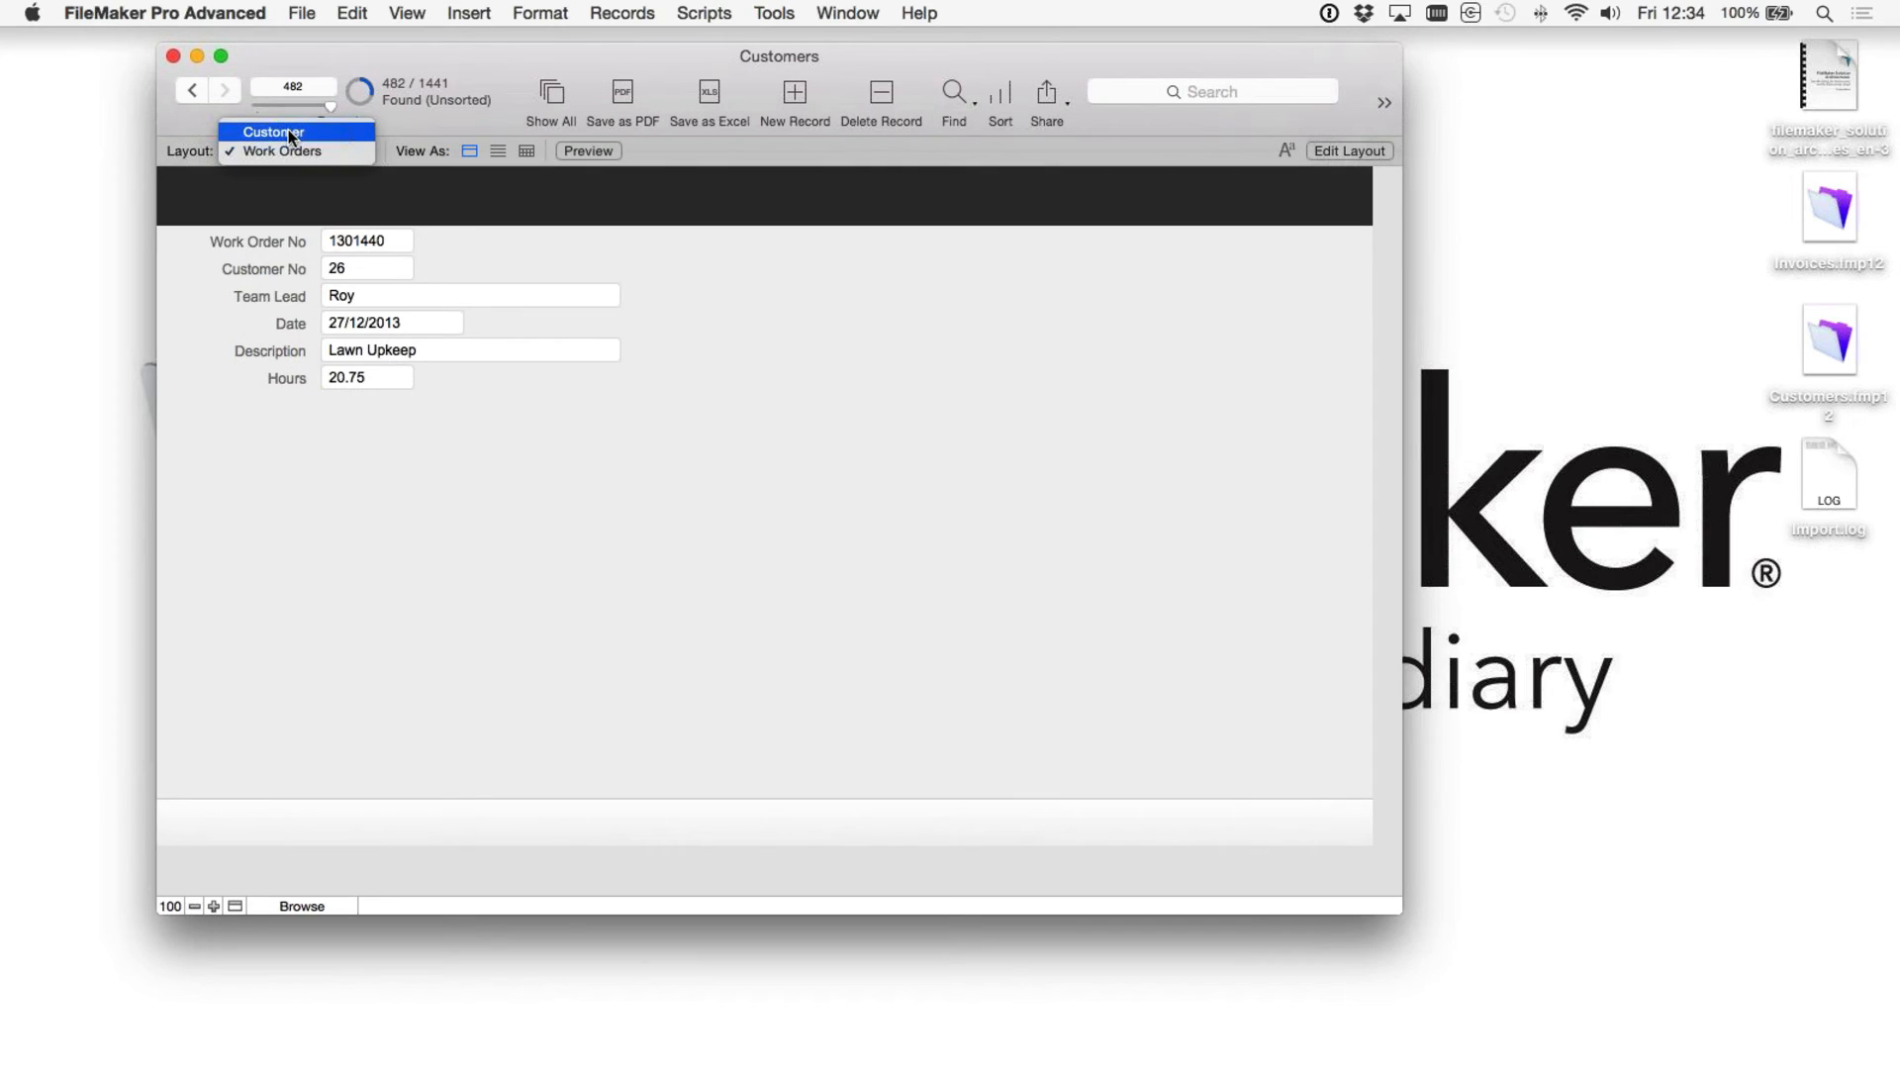
pyautogui.click(288, 129)
pyautogui.moveTo(309, 55); pyautogui.dragTo(158, 97)
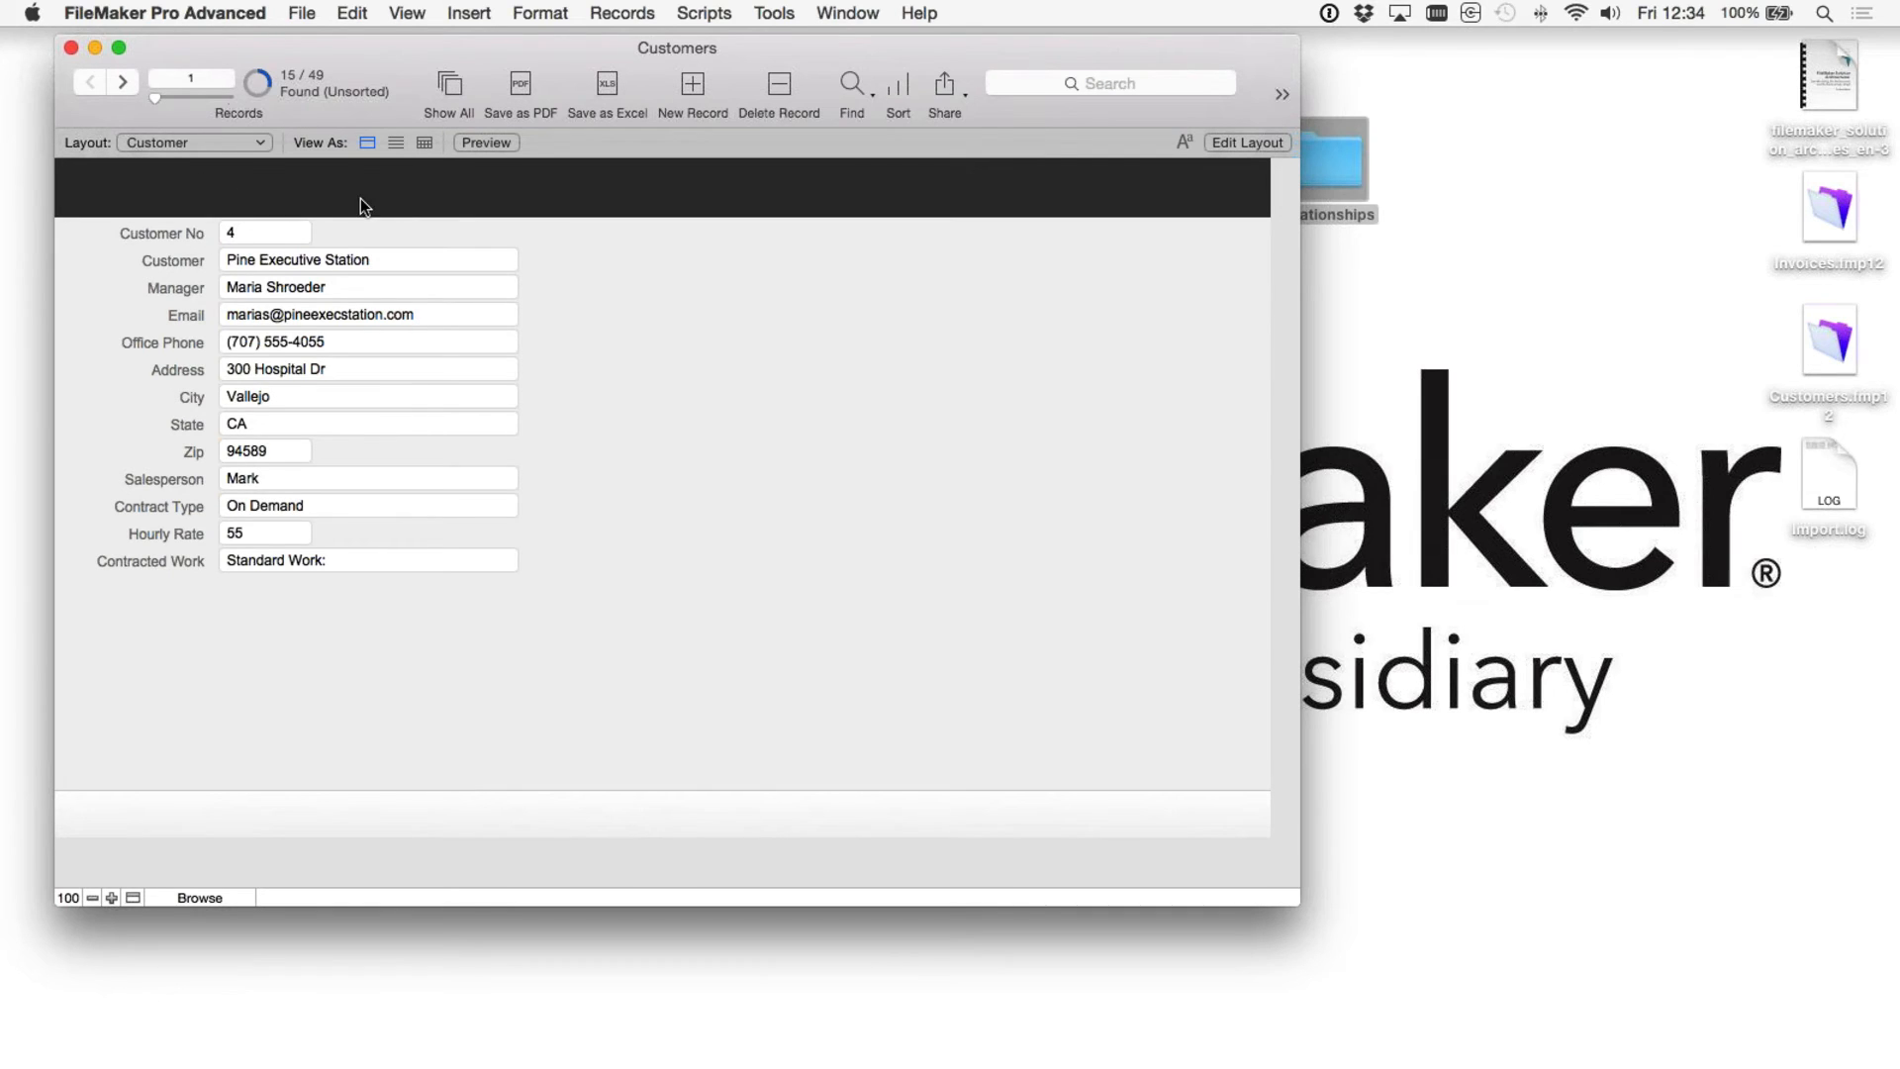
# - Sort the found customer records by Customer No in ascending order and return to the first record
pyautogui.click(899, 94)
pyautogui.scroll(-1, 871, 285)
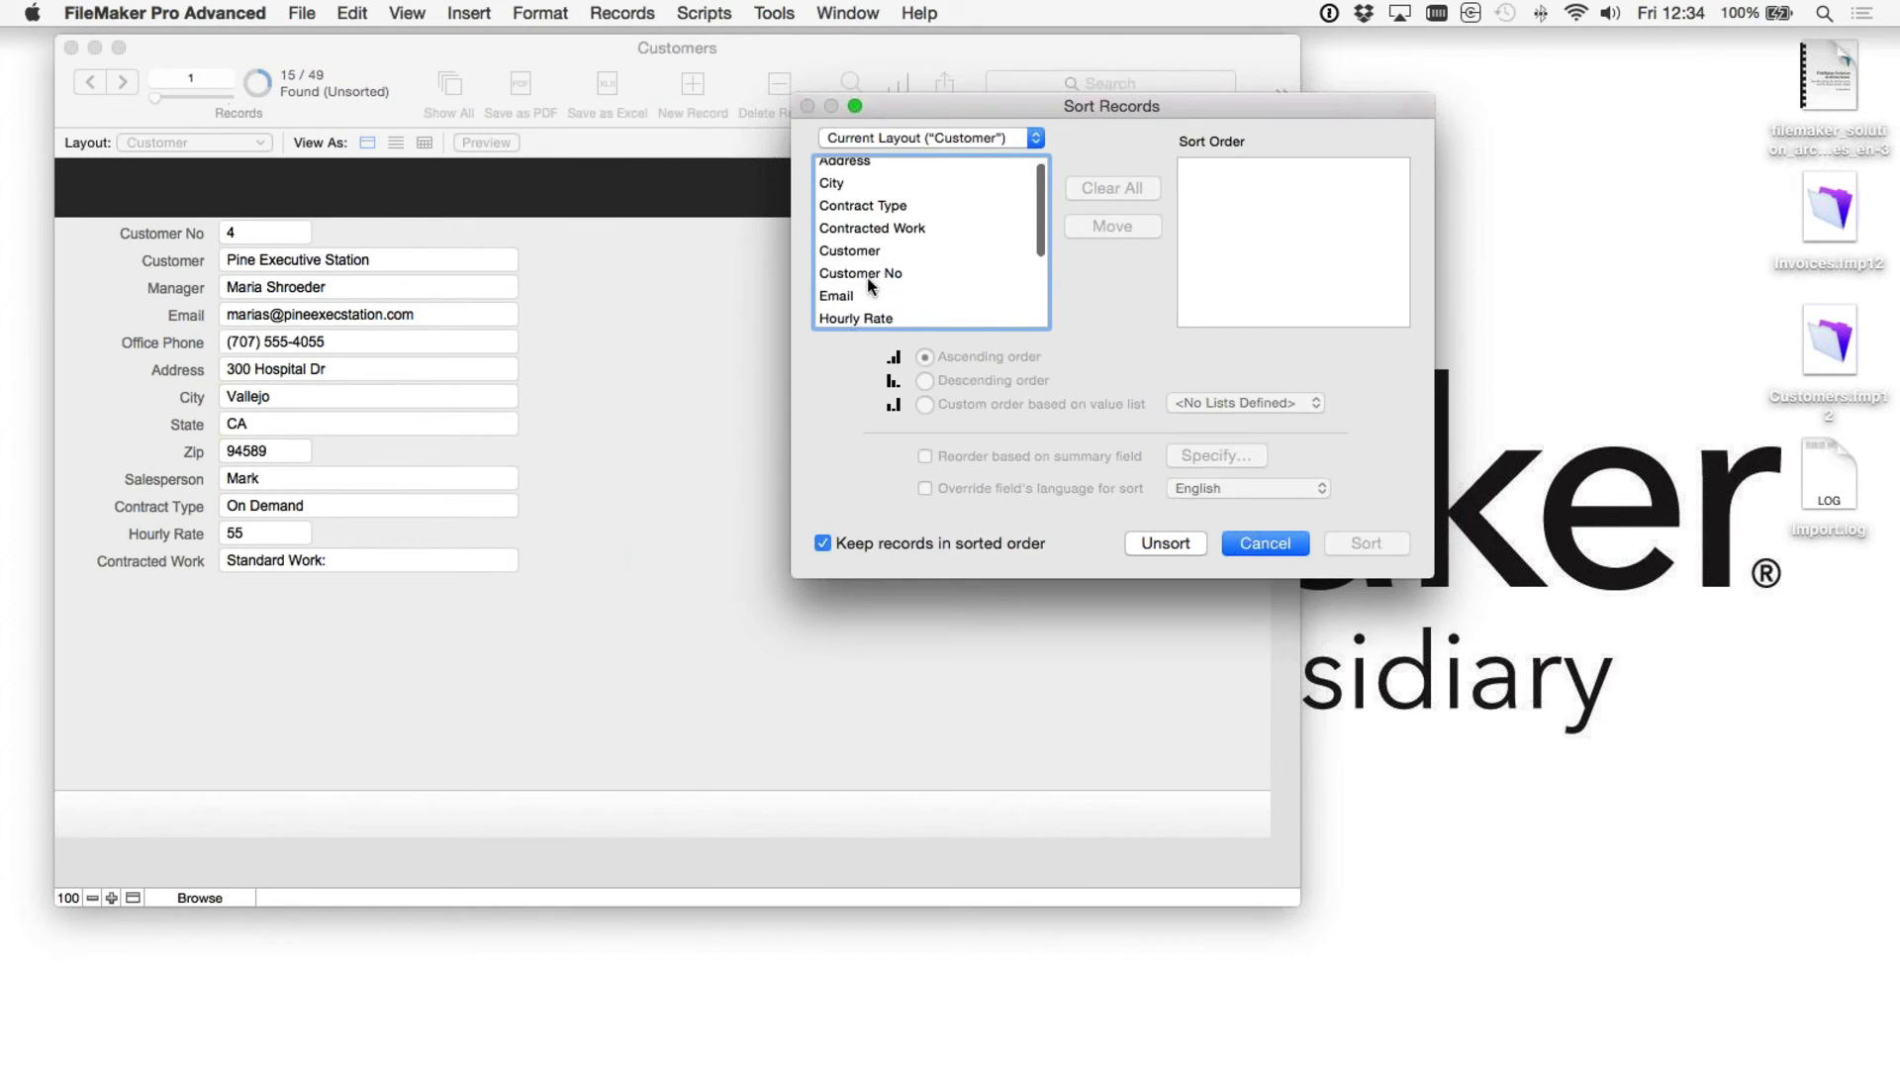
pyautogui.doubleClick(862, 257)
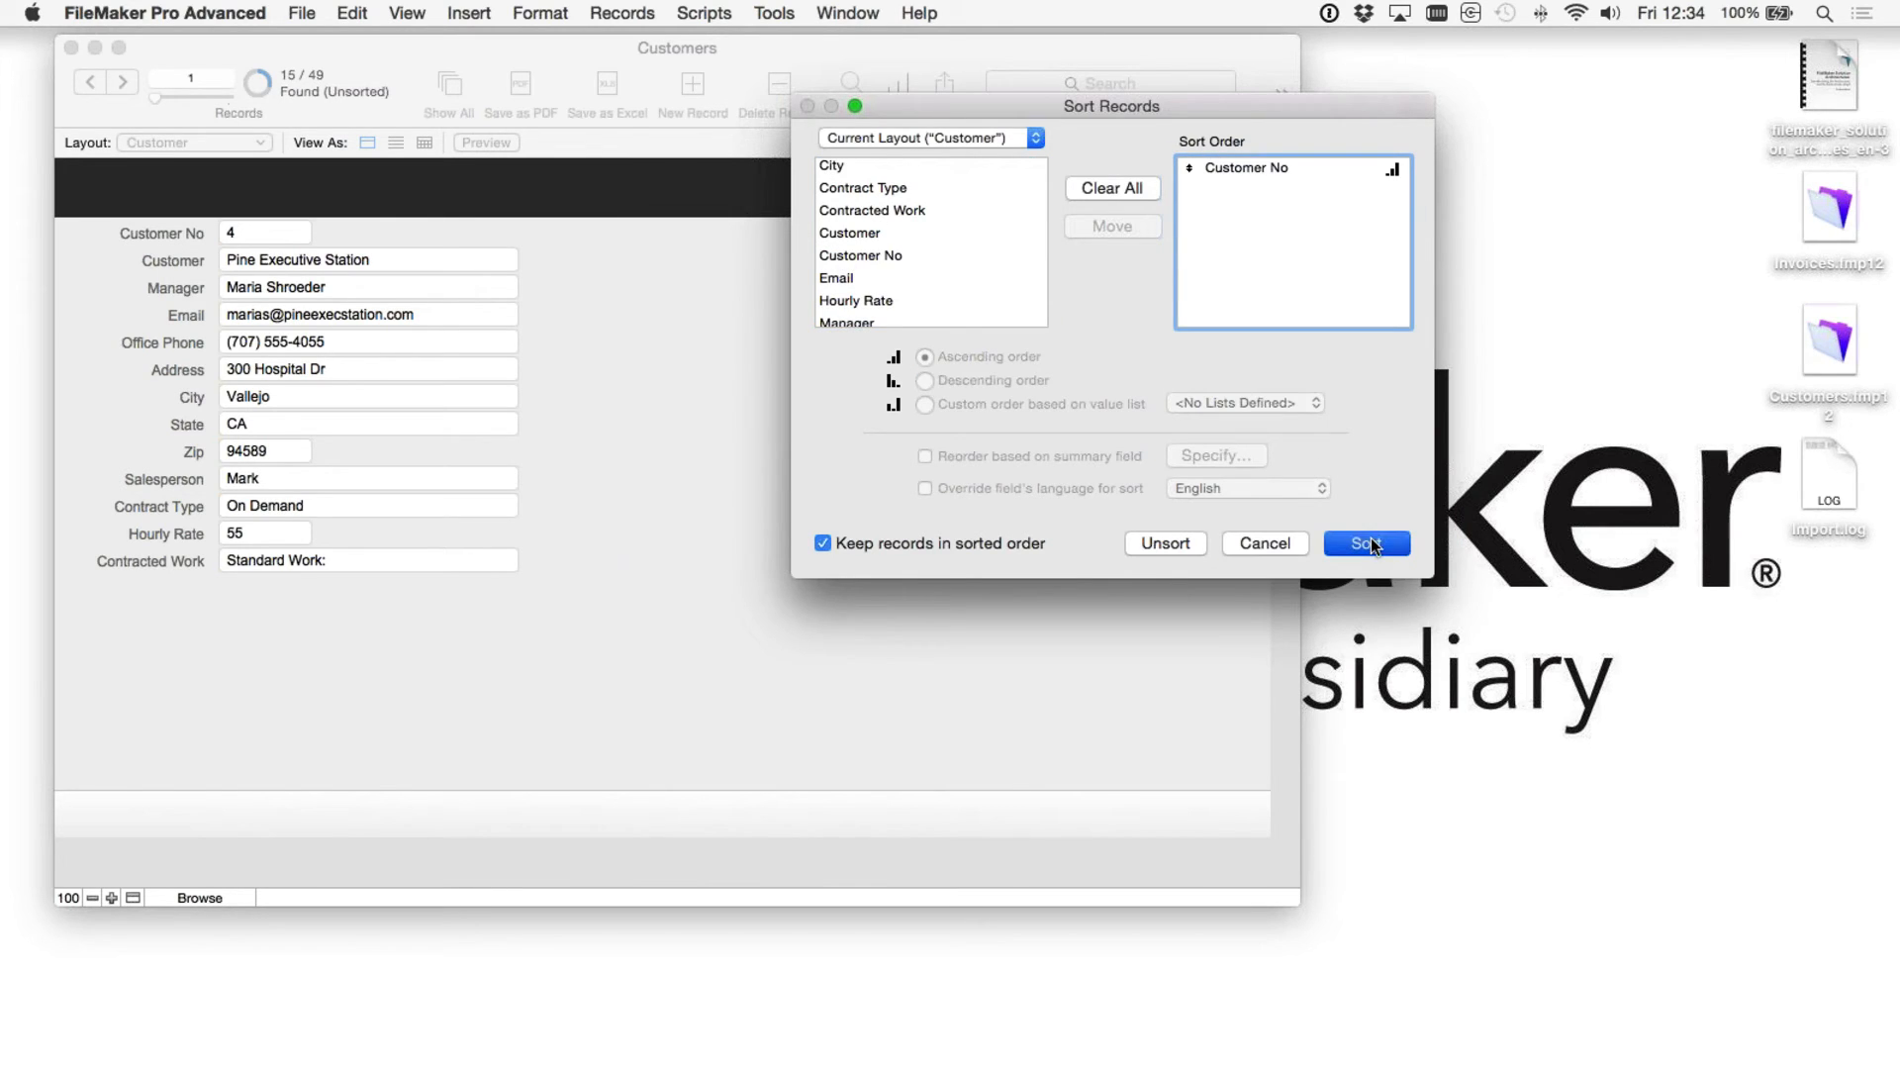
pyautogui.click(1367, 544)
pyautogui.click(123, 83)
pyautogui.click(87, 83)
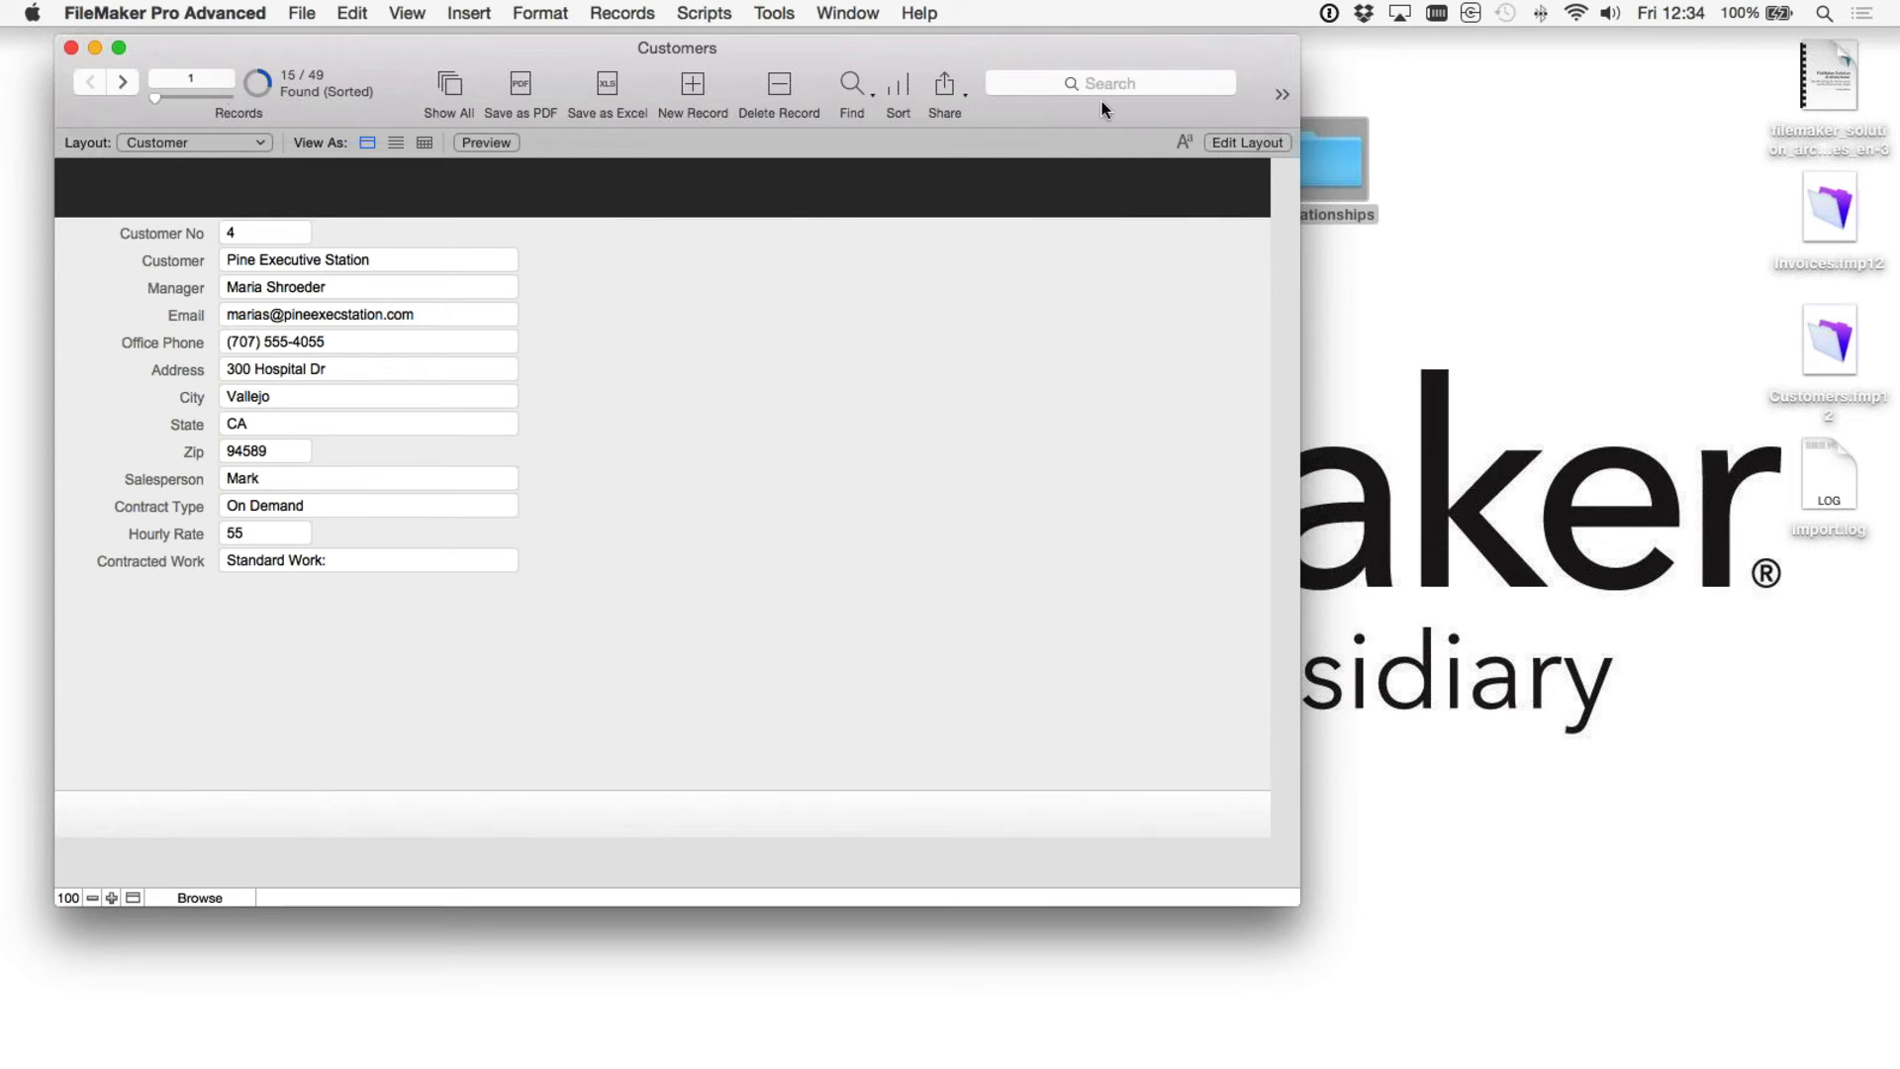
# - Edit the Customer layout and draw a large portal in the empty body area beside the customer fields
pyautogui.click(1271, 143)
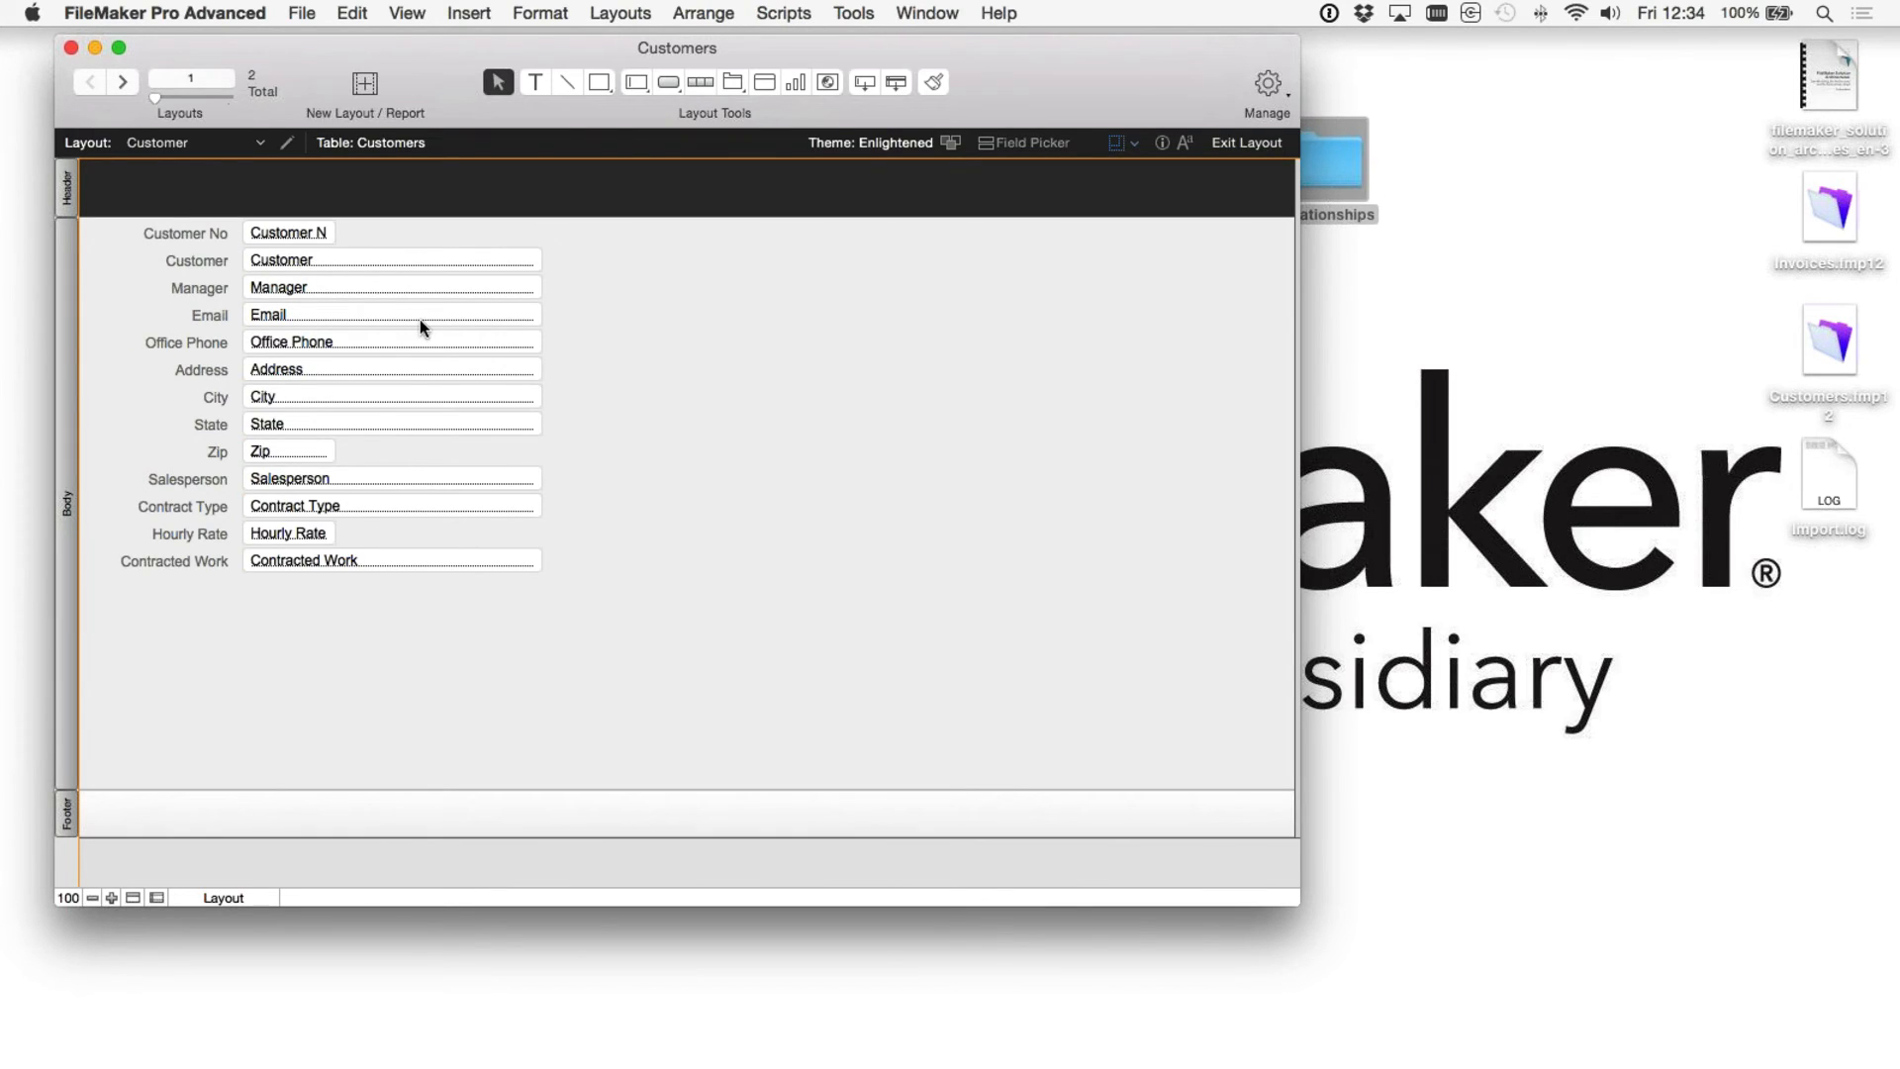
pyautogui.click(763, 85)
pyautogui.moveTo(631, 232); pyautogui.dragTo(1259, 744)
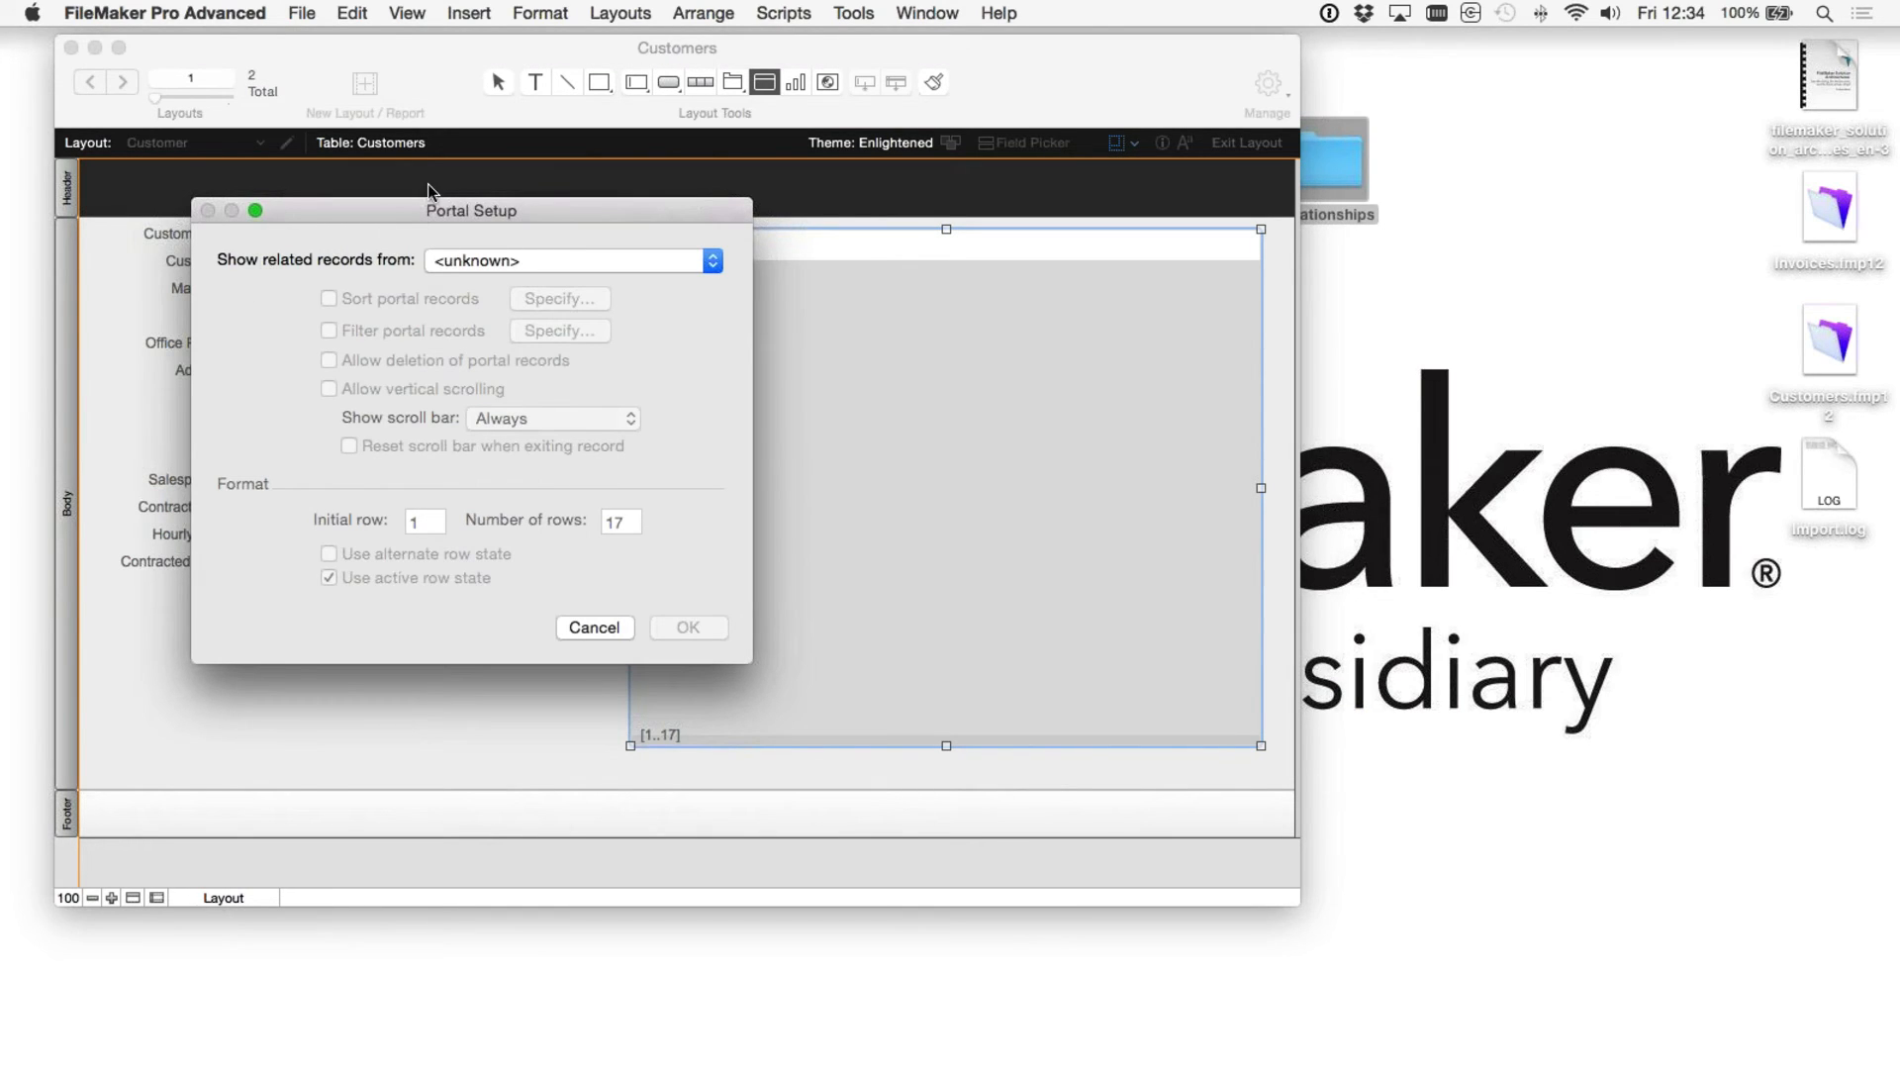
# - Set the portal to show related Work Orders records in 5 rows, with vertical scrolling and the scroll bar shown when scrolling
pyautogui.moveTo(382, 207); pyautogui.dragTo(333, 191)
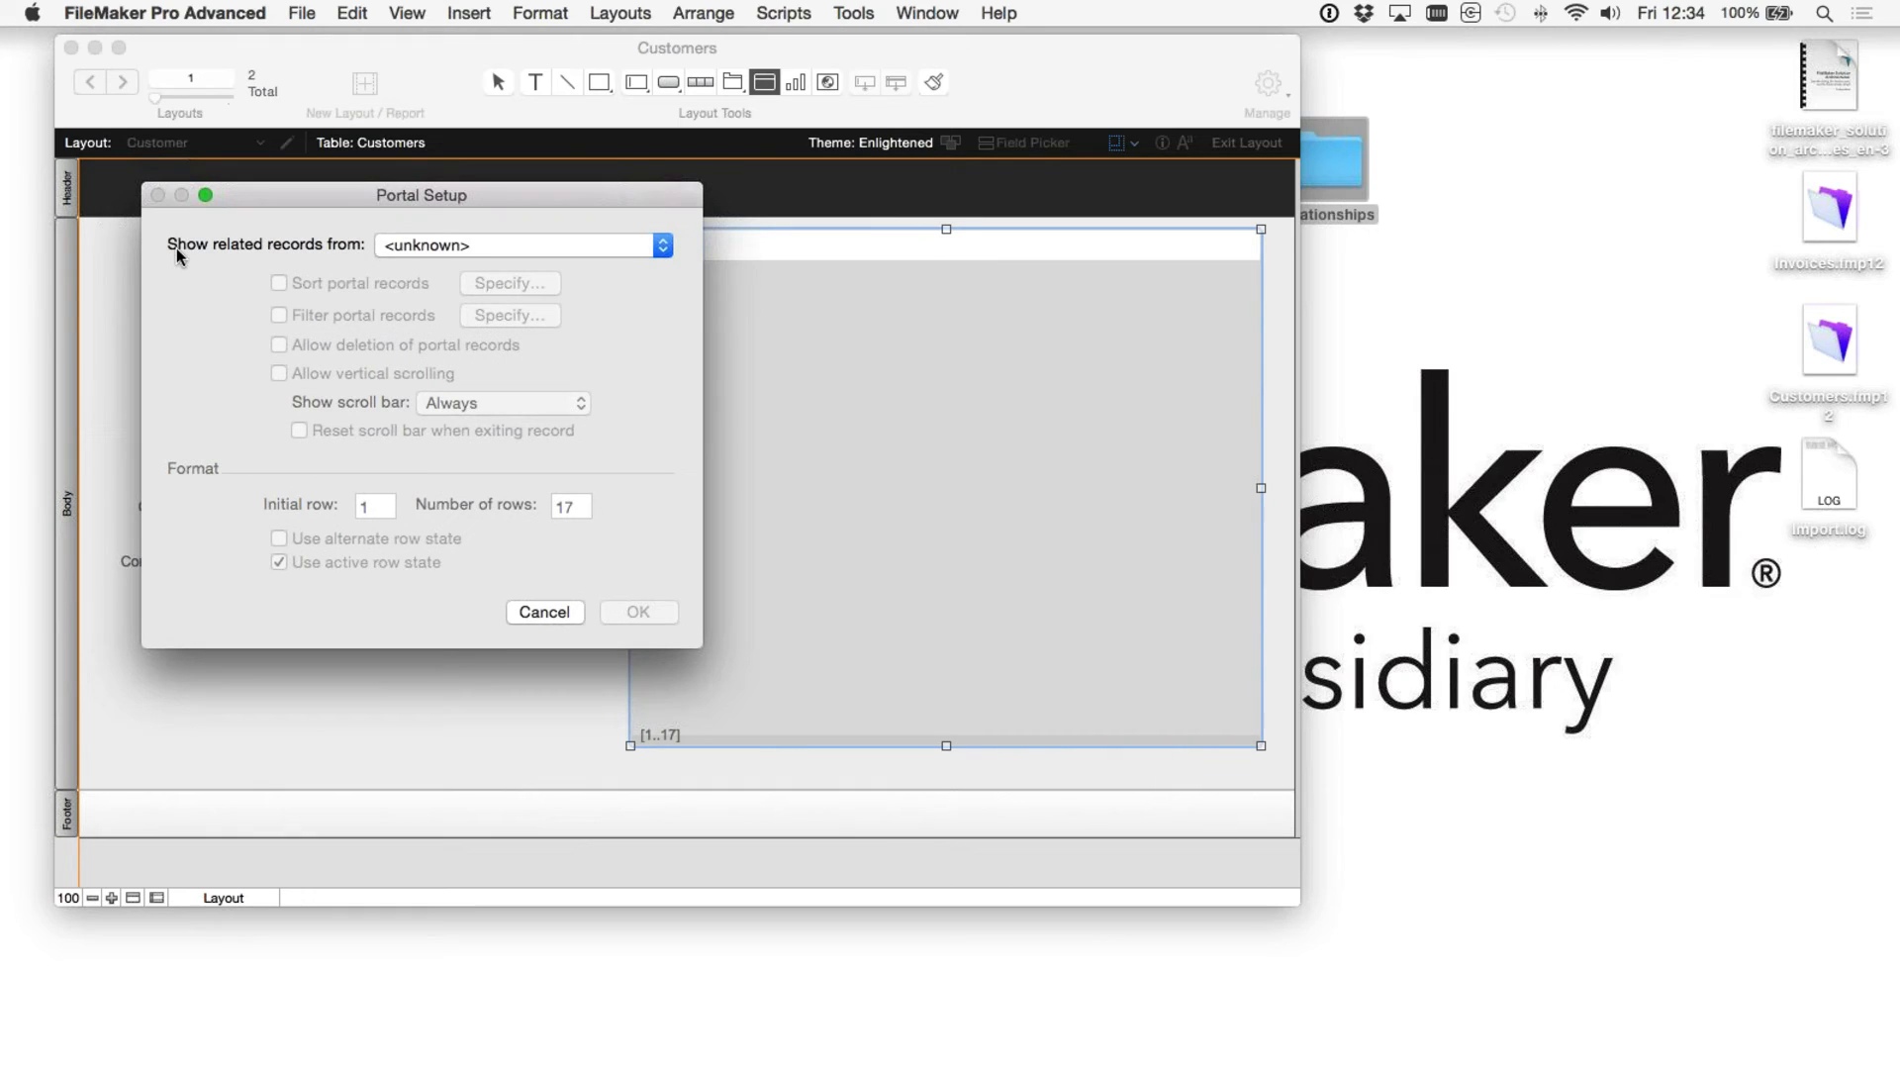
pyautogui.click(443, 245)
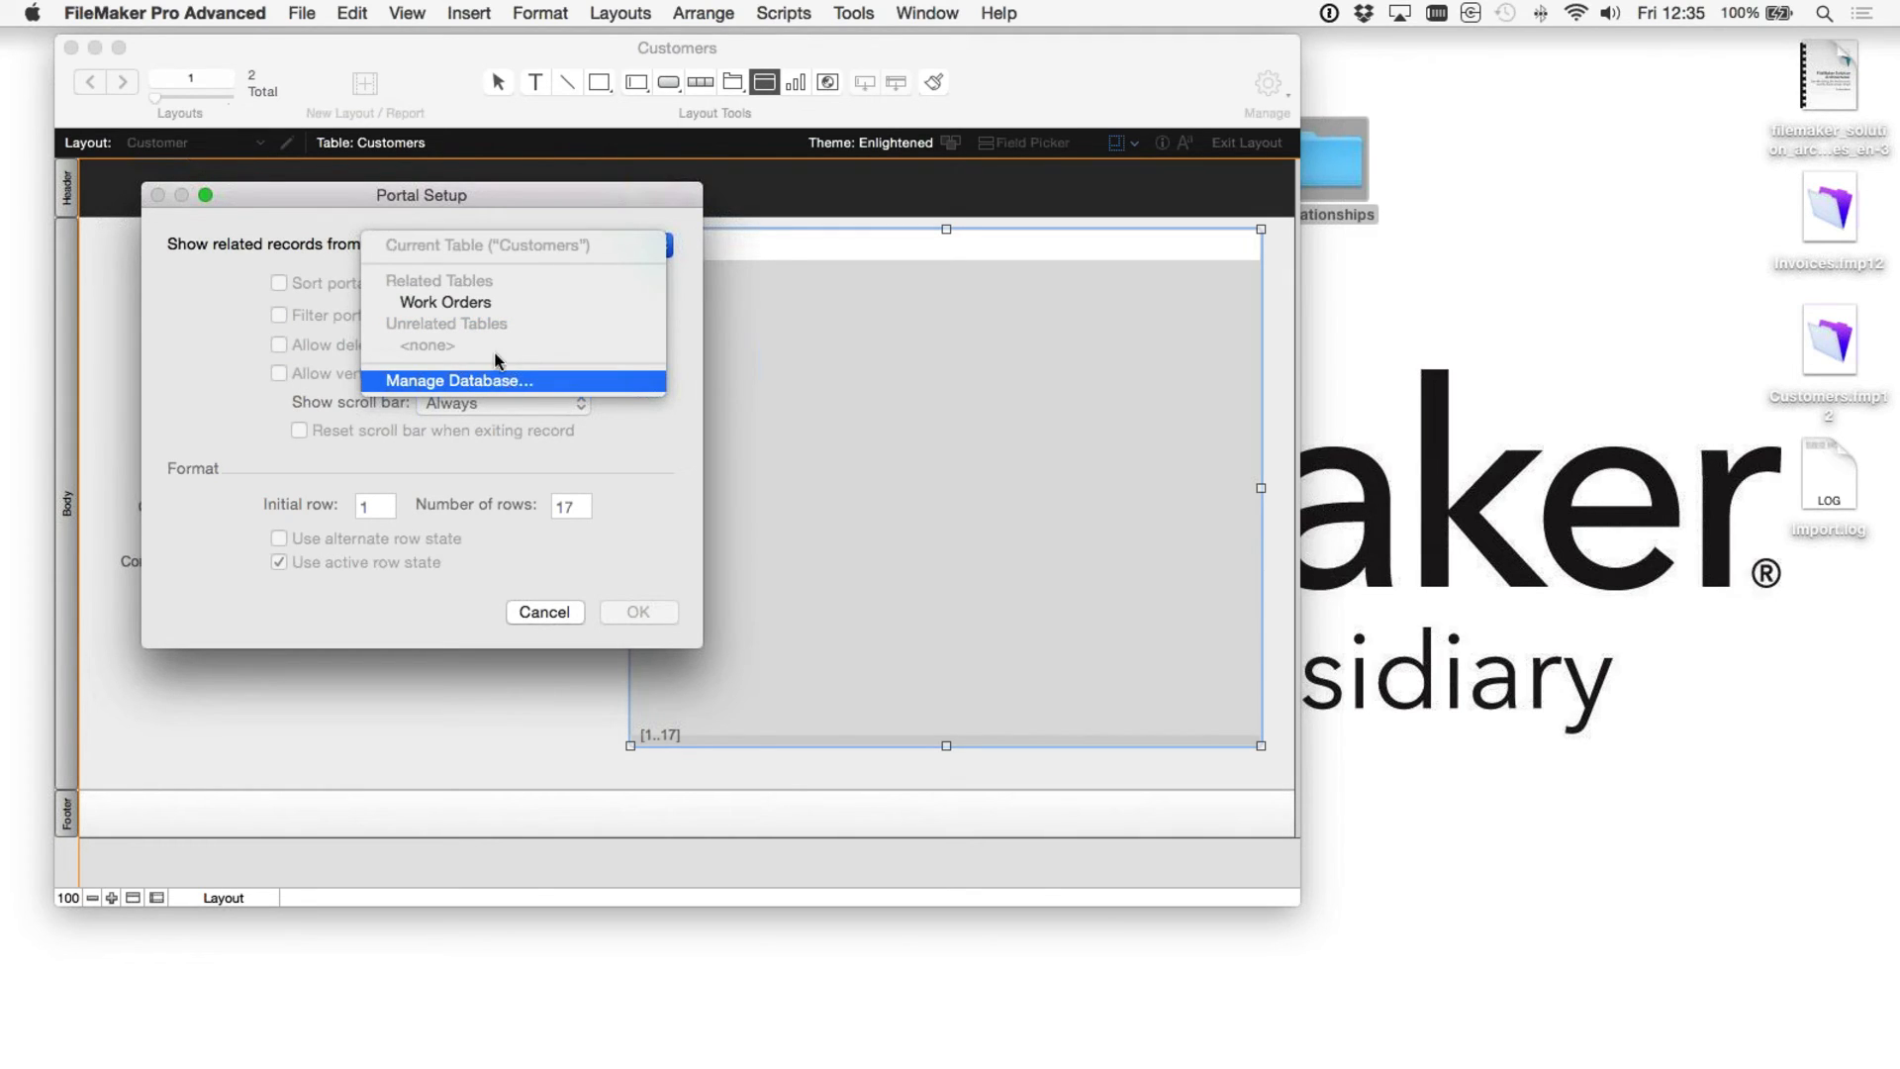
pyautogui.click(451, 303)
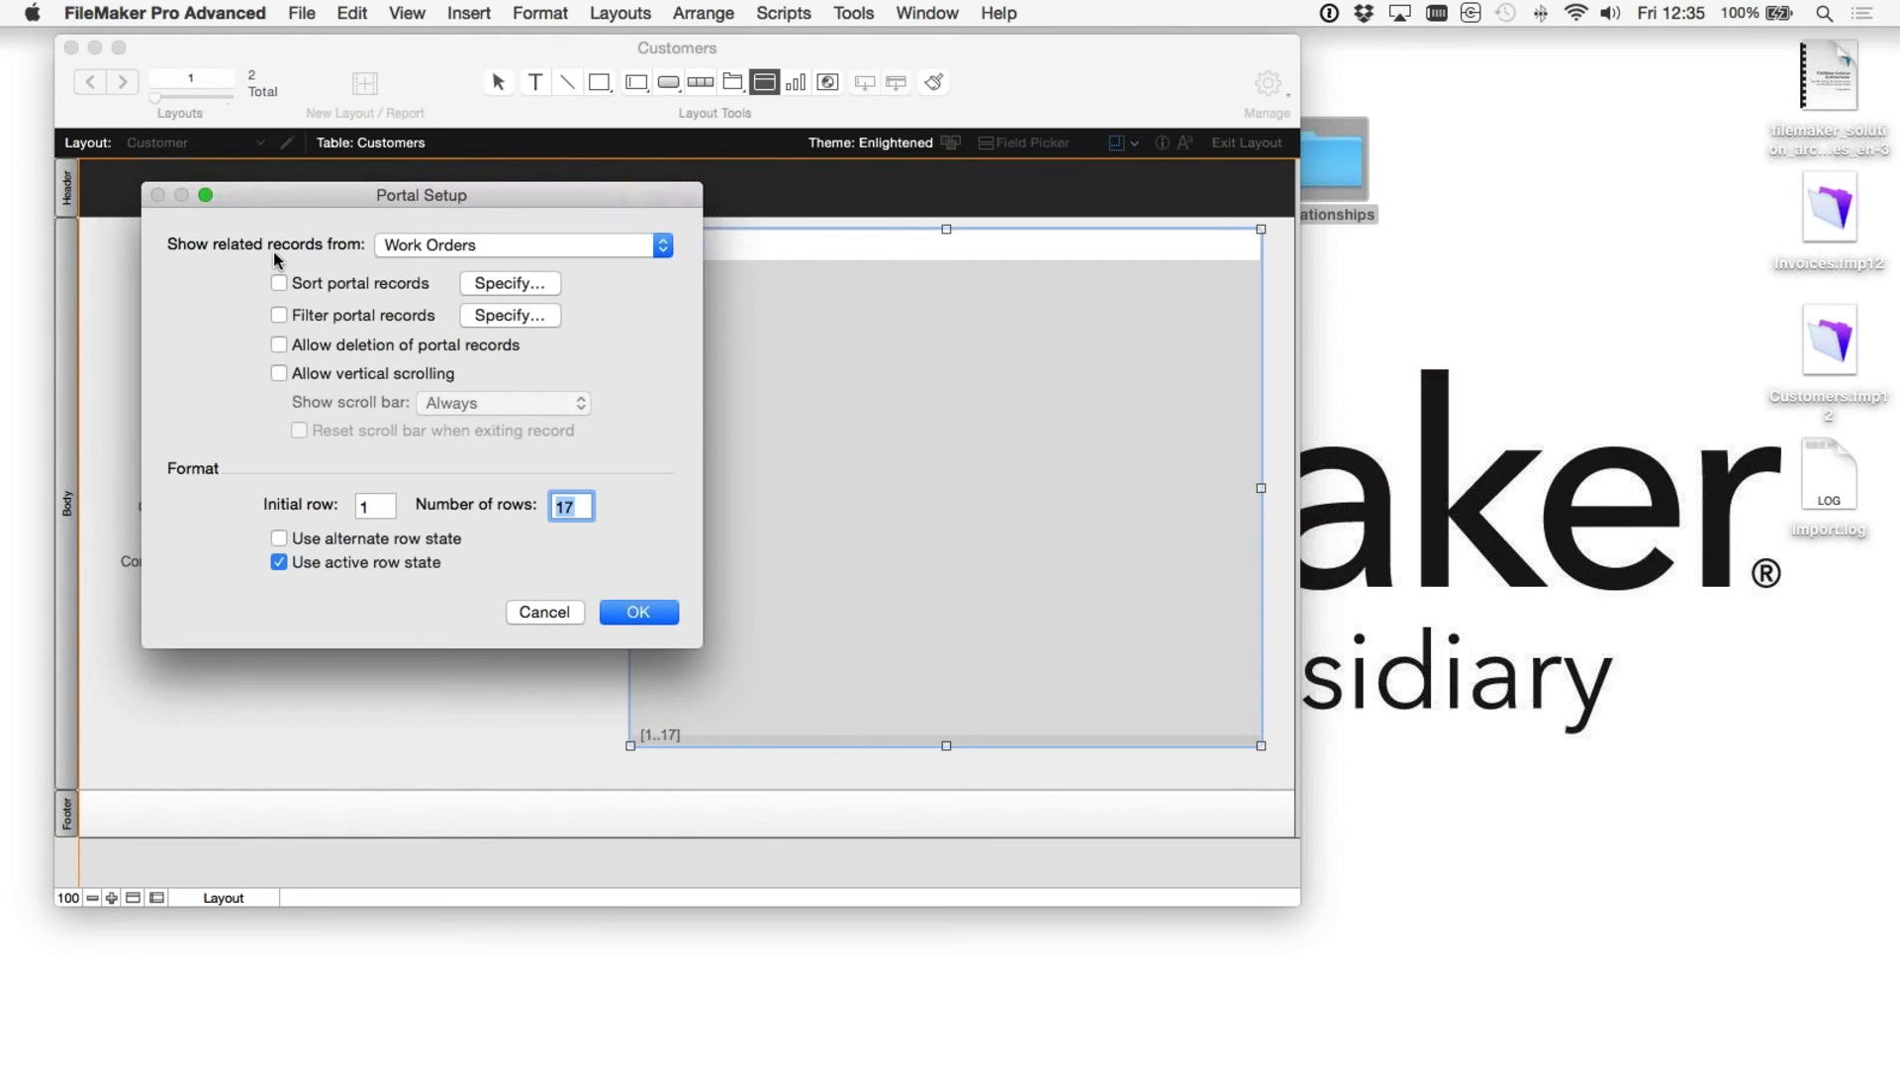
pyautogui.click(291, 375)
pyautogui.click(446, 404)
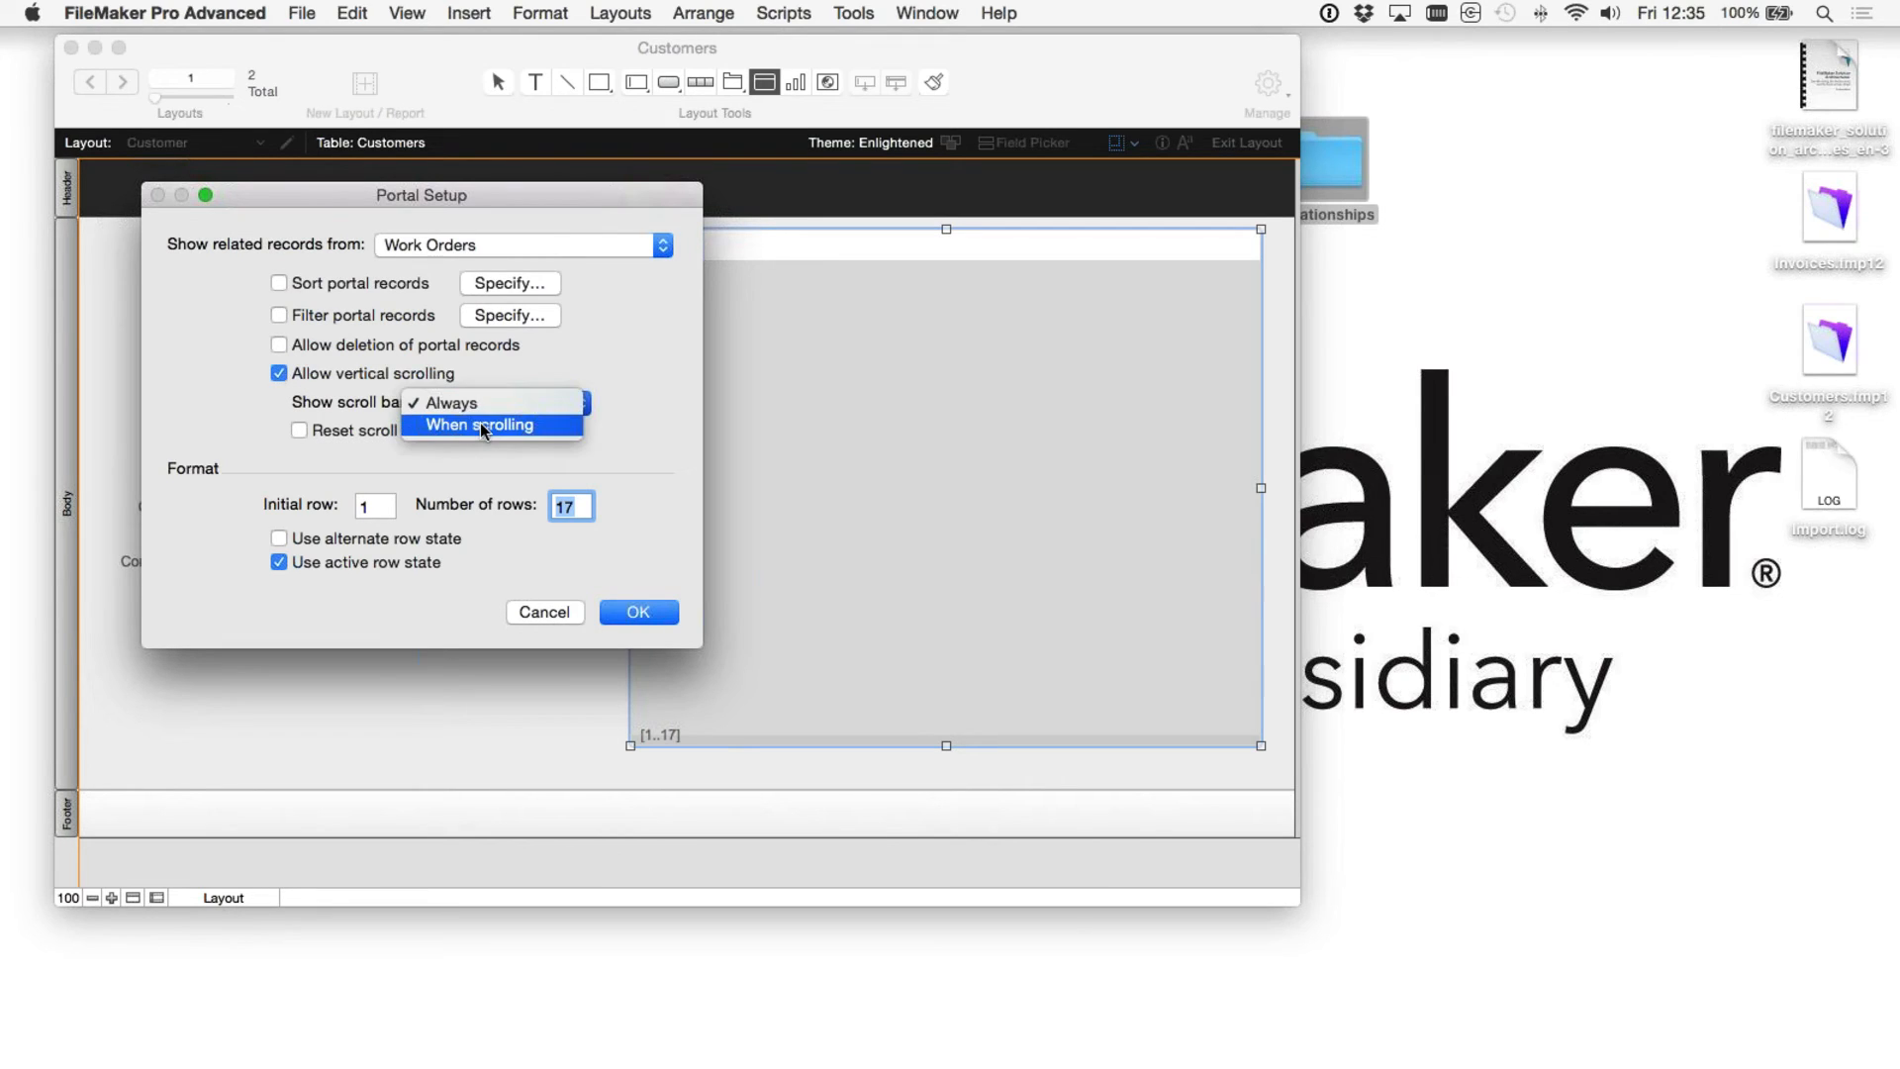
pyautogui.click(480, 424)
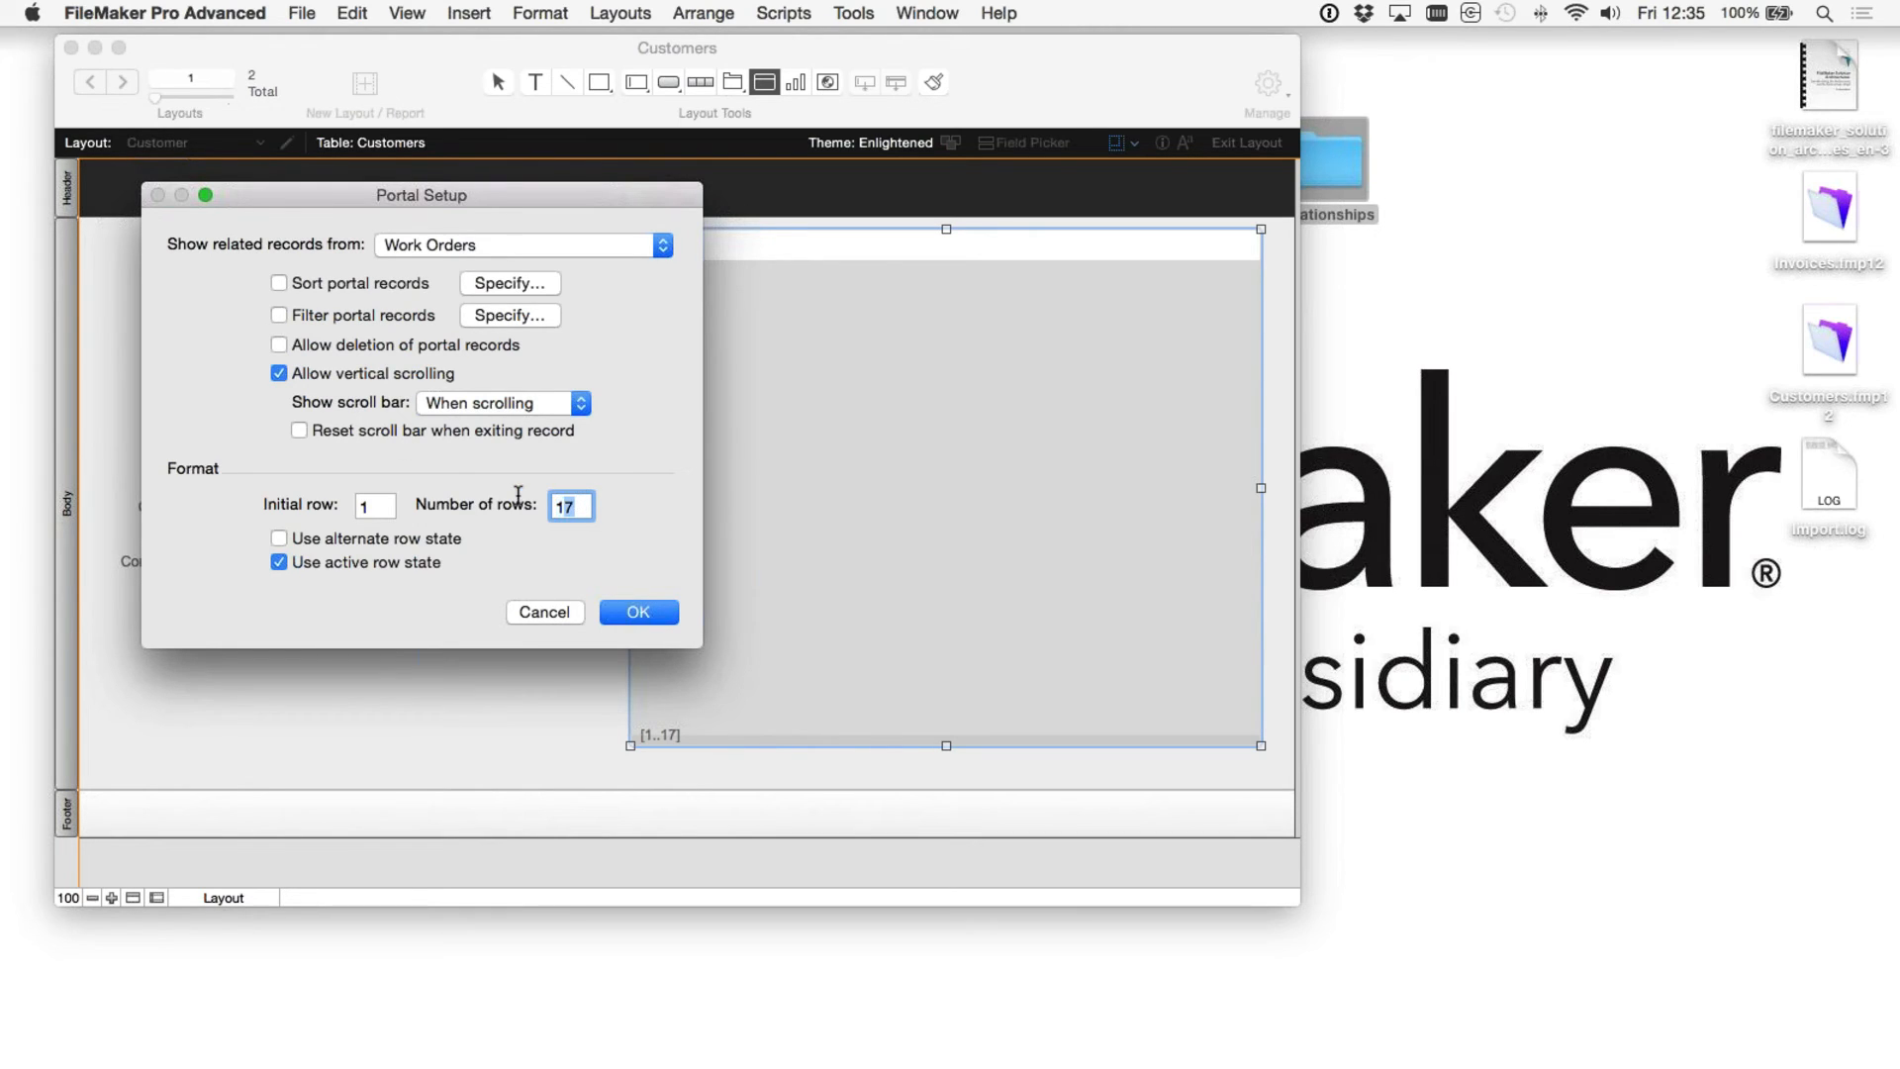
pyautogui.write('5')
pyautogui.click(638, 612)
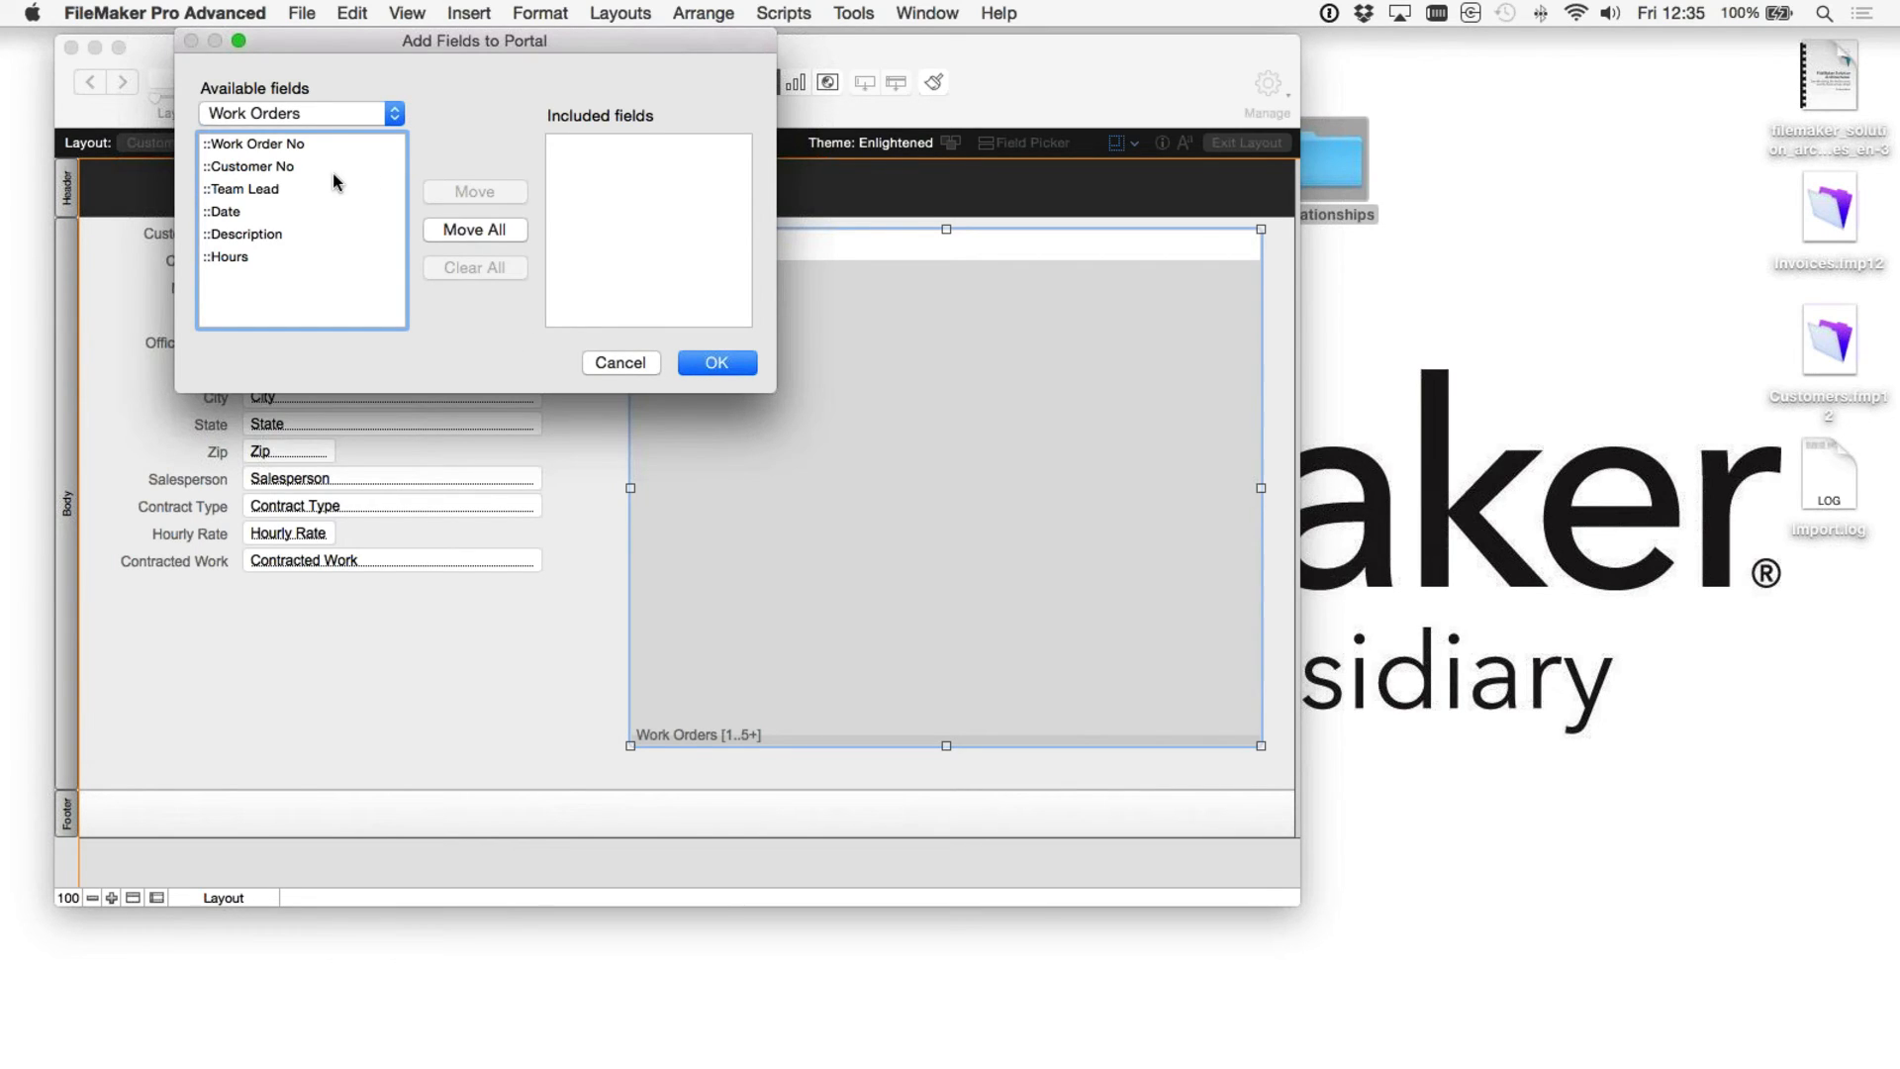
# - Add the Work Orders fields Team Lead, Date, Description and Hours to the portal
pyautogui.doubleClick(244, 190)
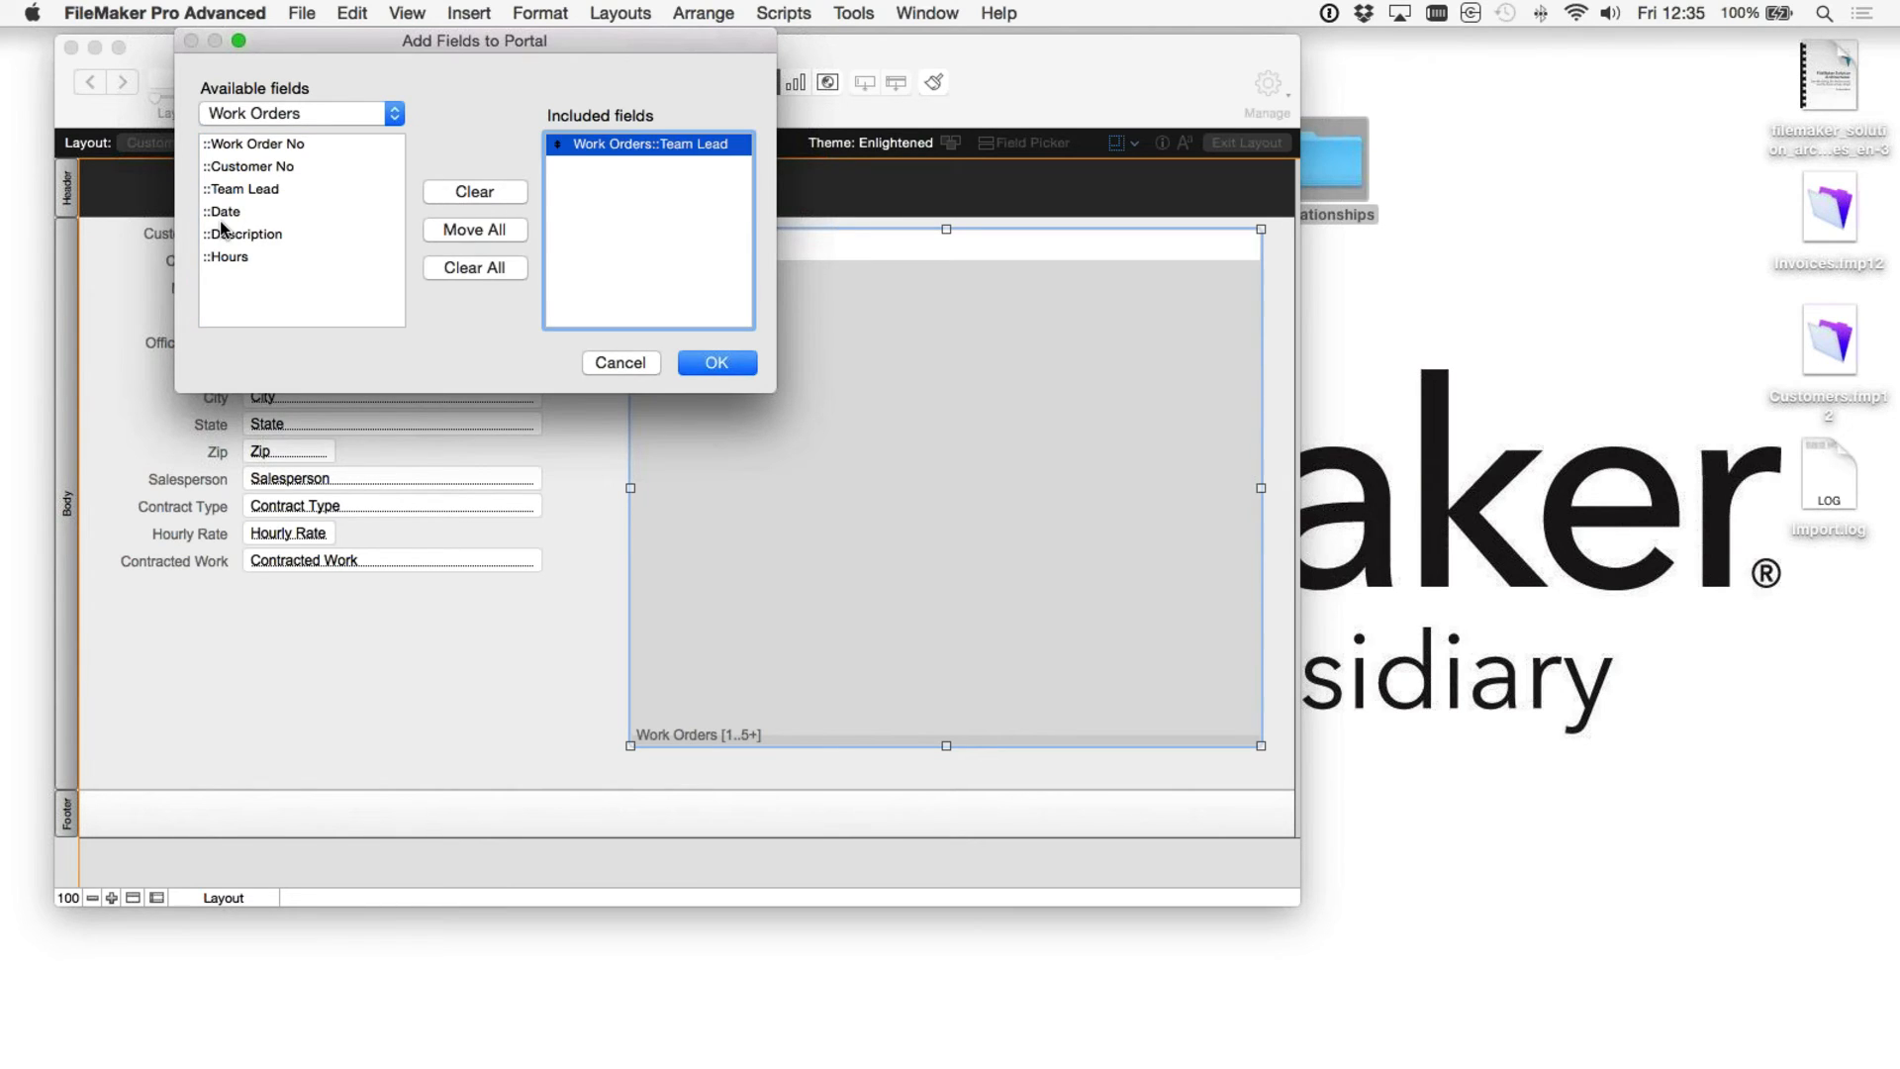
pyautogui.doubleClick(219, 211)
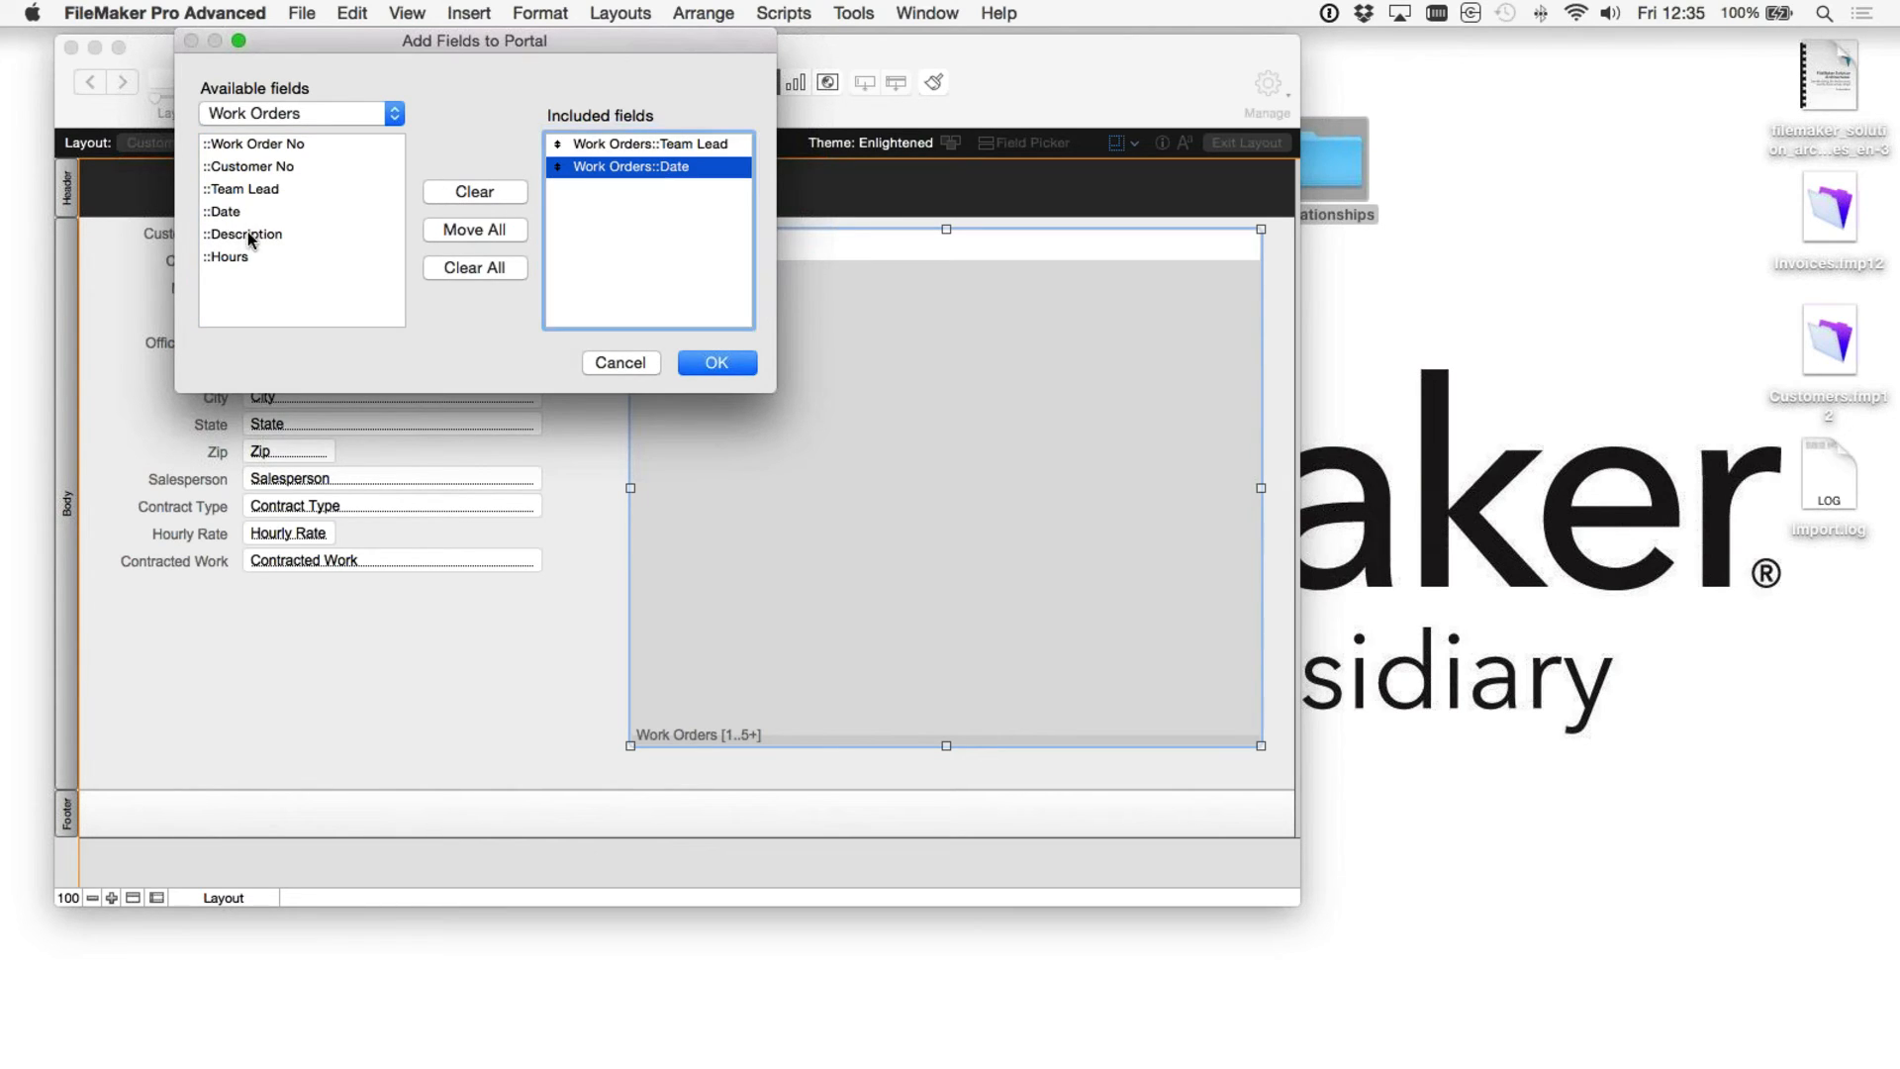
pyautogui.doubleClick(246, 234)
pyautogui.doubleClick(230, 258)
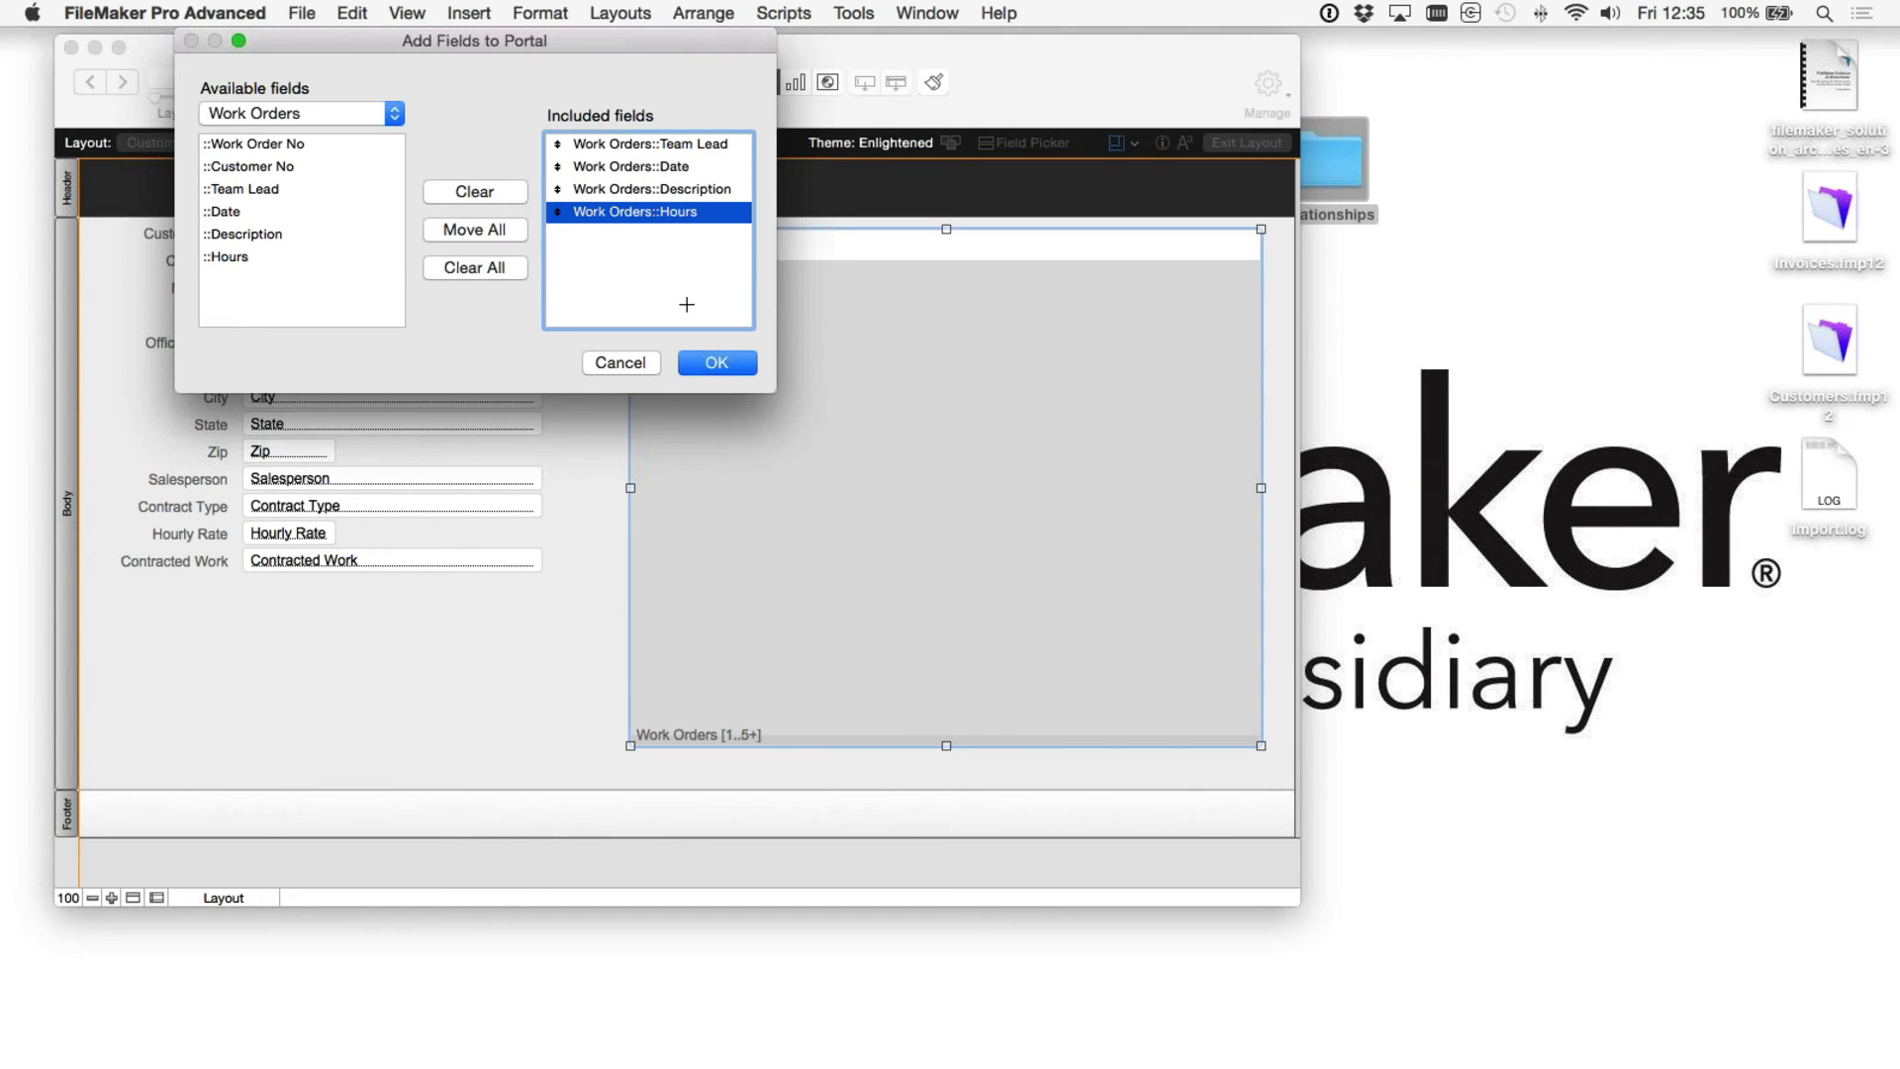
pyautogui.click(717, 363)
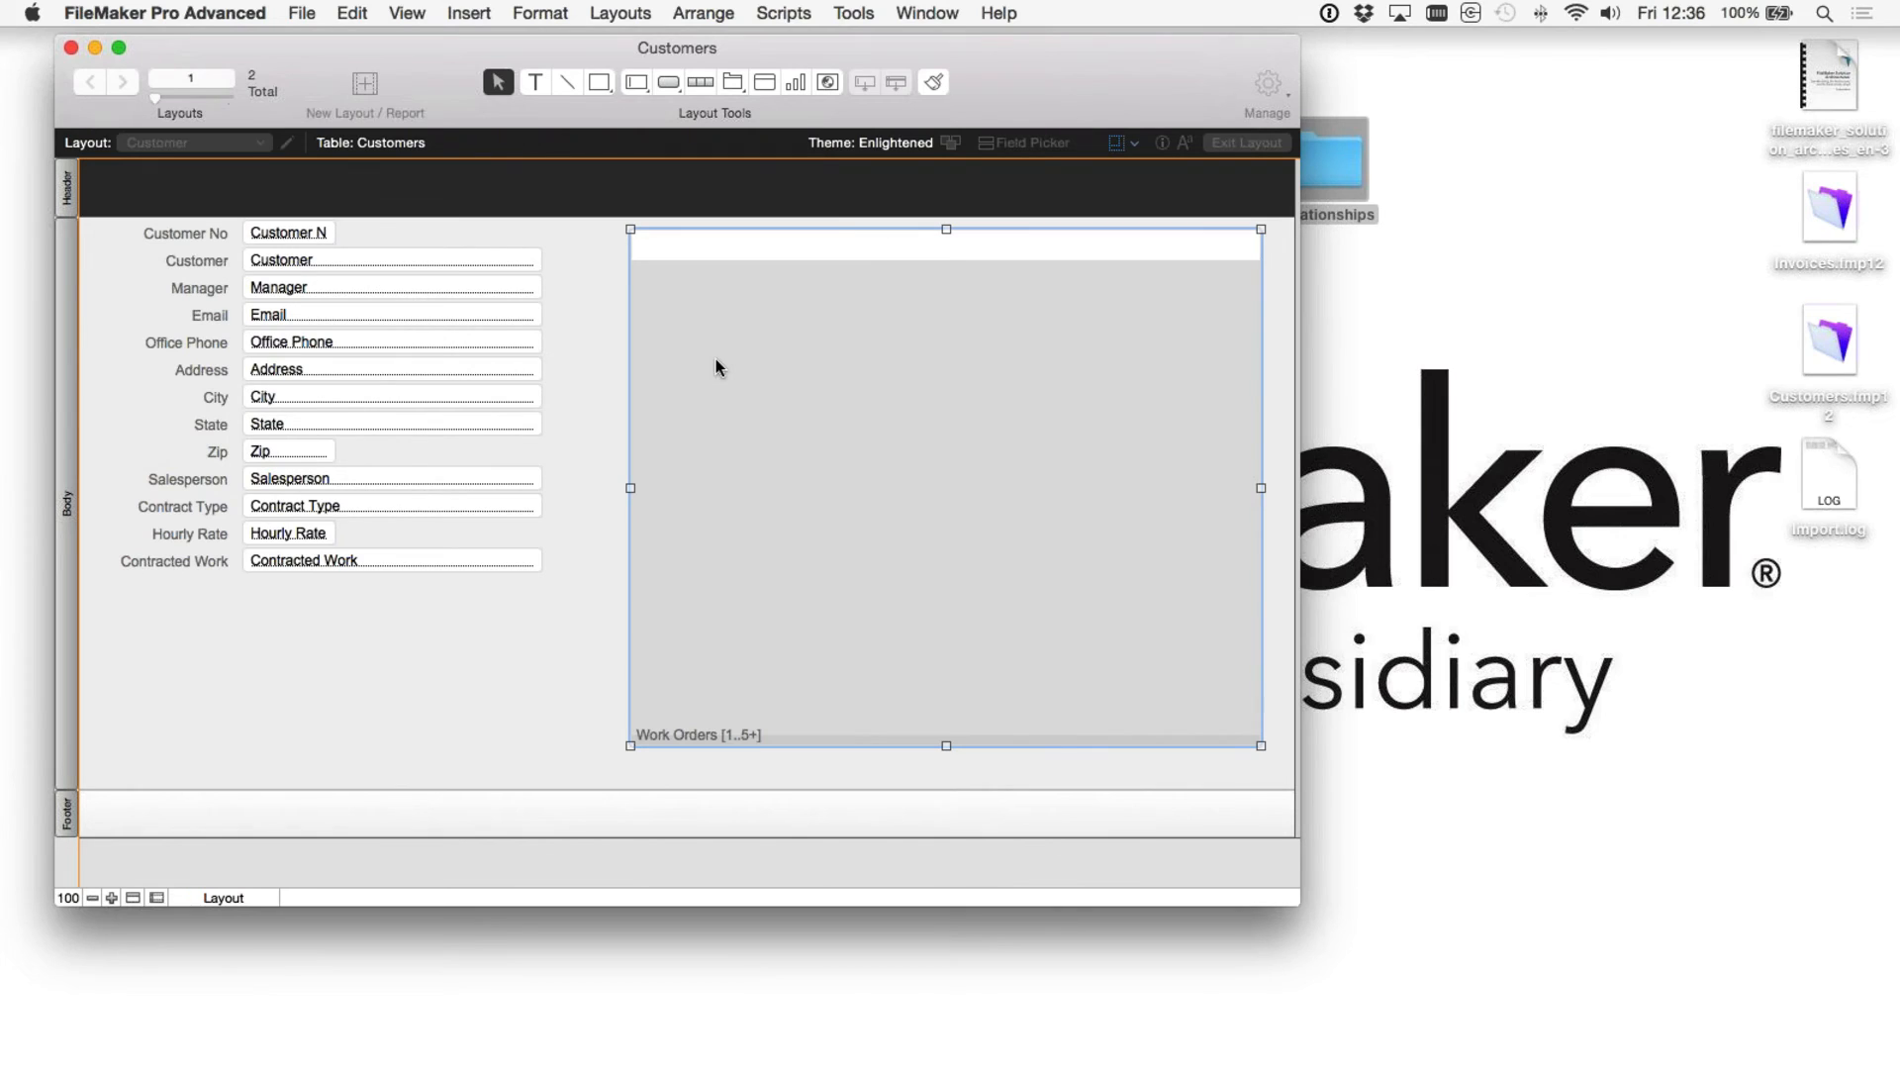
# - Nudge the Team Lead field within the portal row and move the portal slightly closer to the customer fields and lower
pyautogui.click(830, 247)
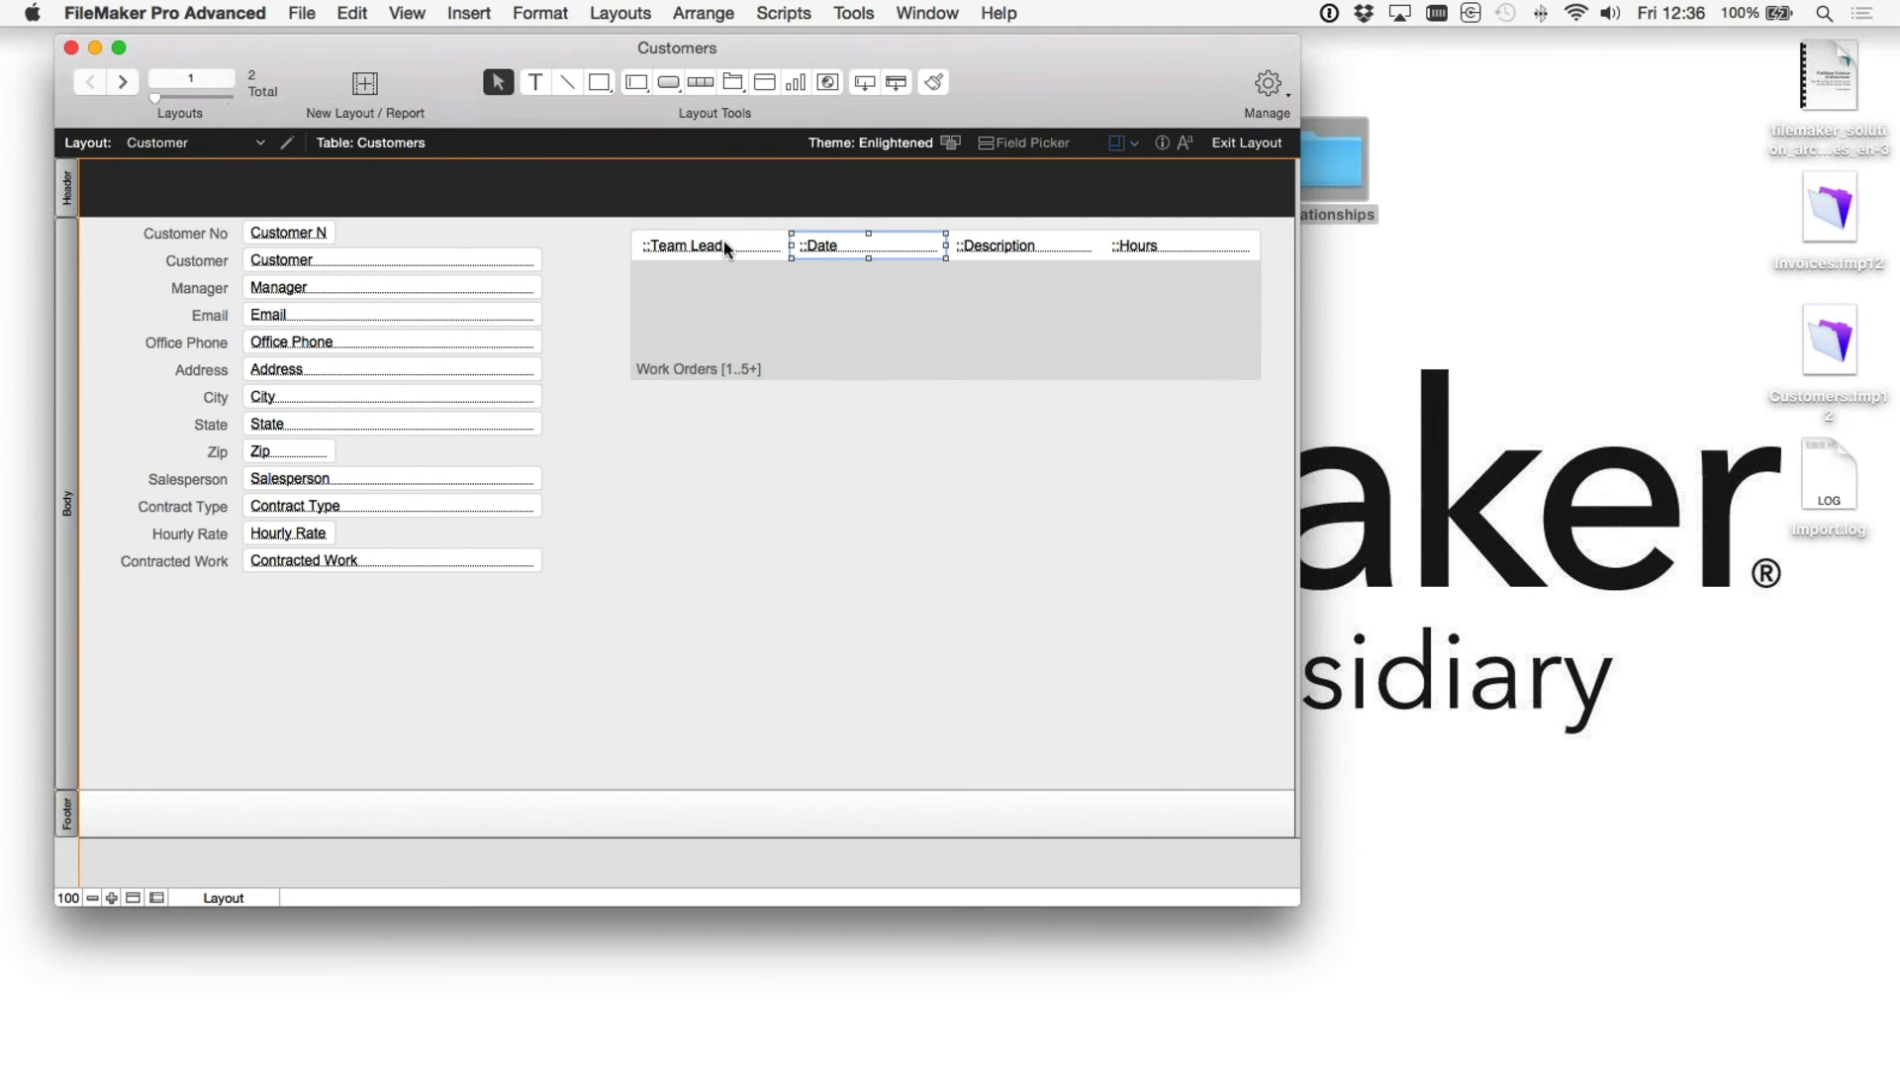
pyautogui.moveTo(722, 246)
pyautogui.mouseDown()
pyautogui.moveTo(788, 360)
pyautogui.moveTo(729, 543)
pyautogui.moveTo(719, 242)
pyautogui.moveTo(734, 249)
pyautogui.mouseUp()
pyautogui.click(817, 222)
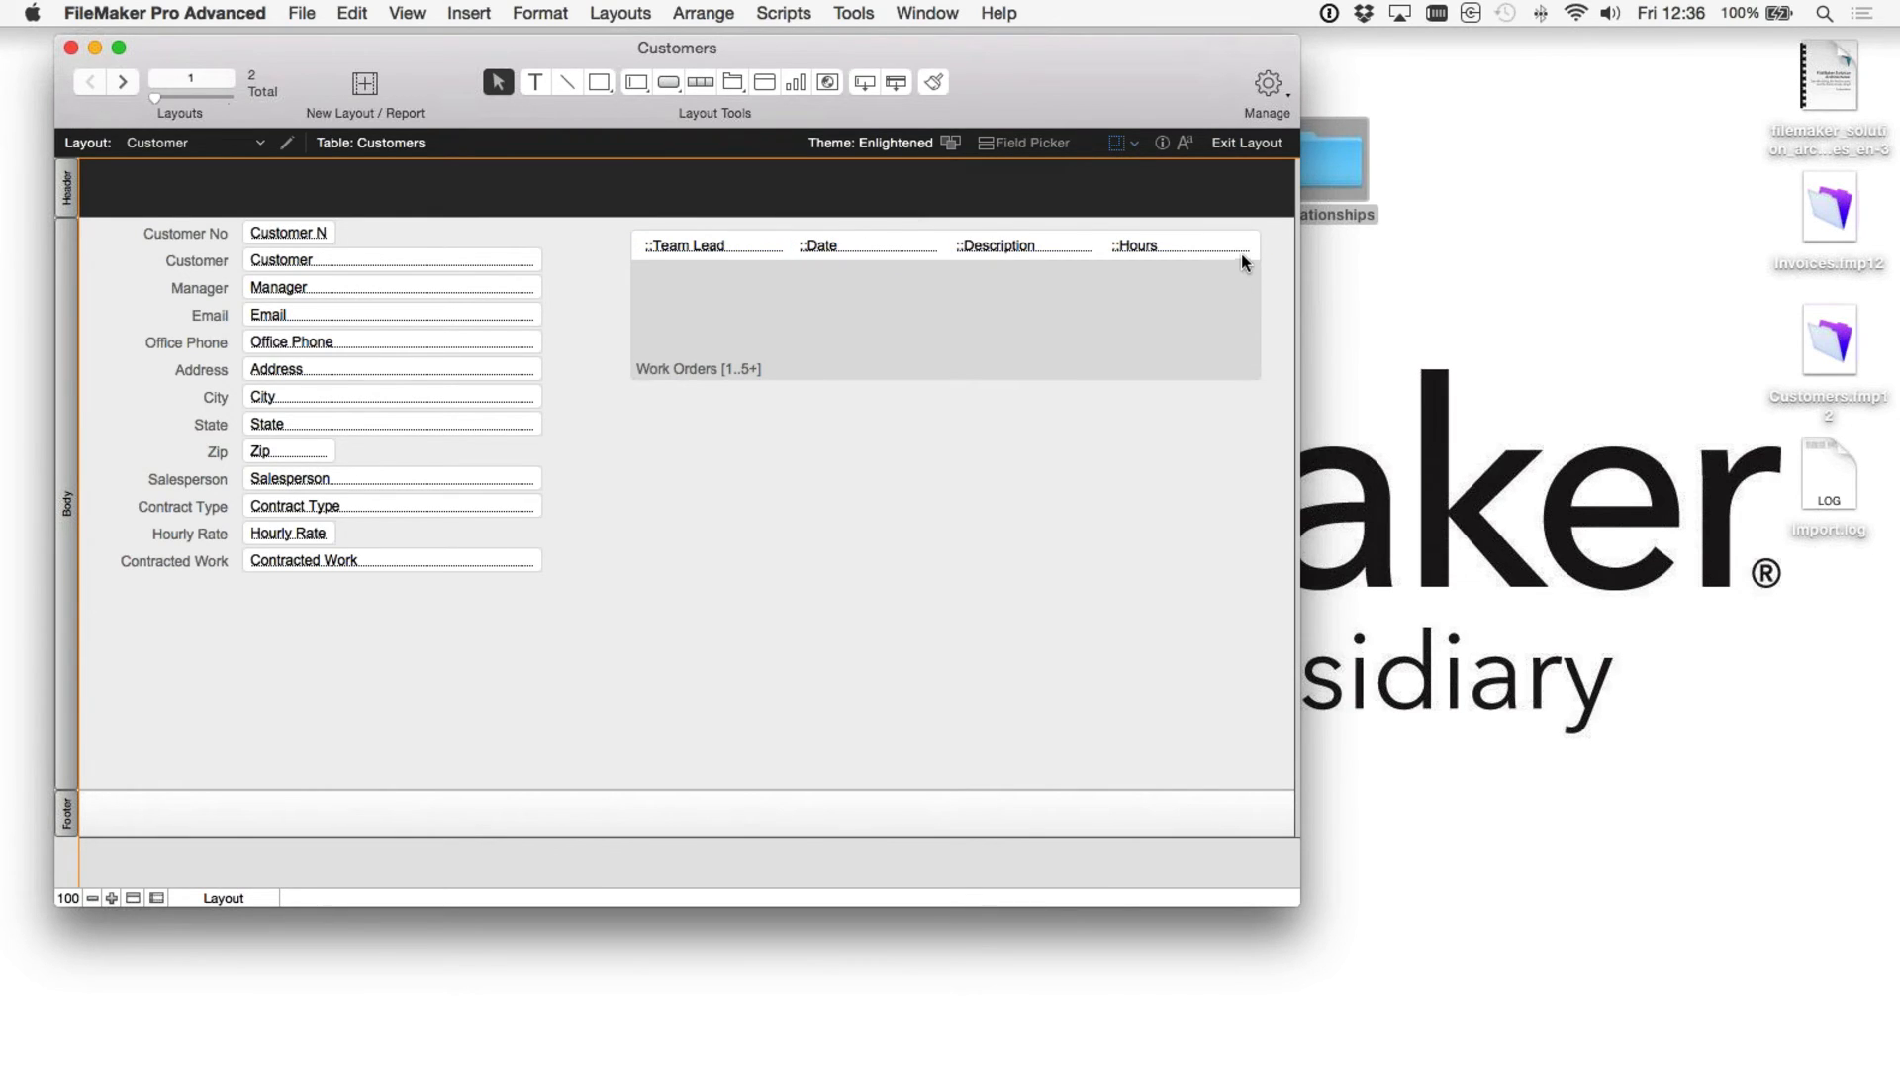
pyautogui.moveTo(651, 277); pyautogui.dragTo(579, 313)
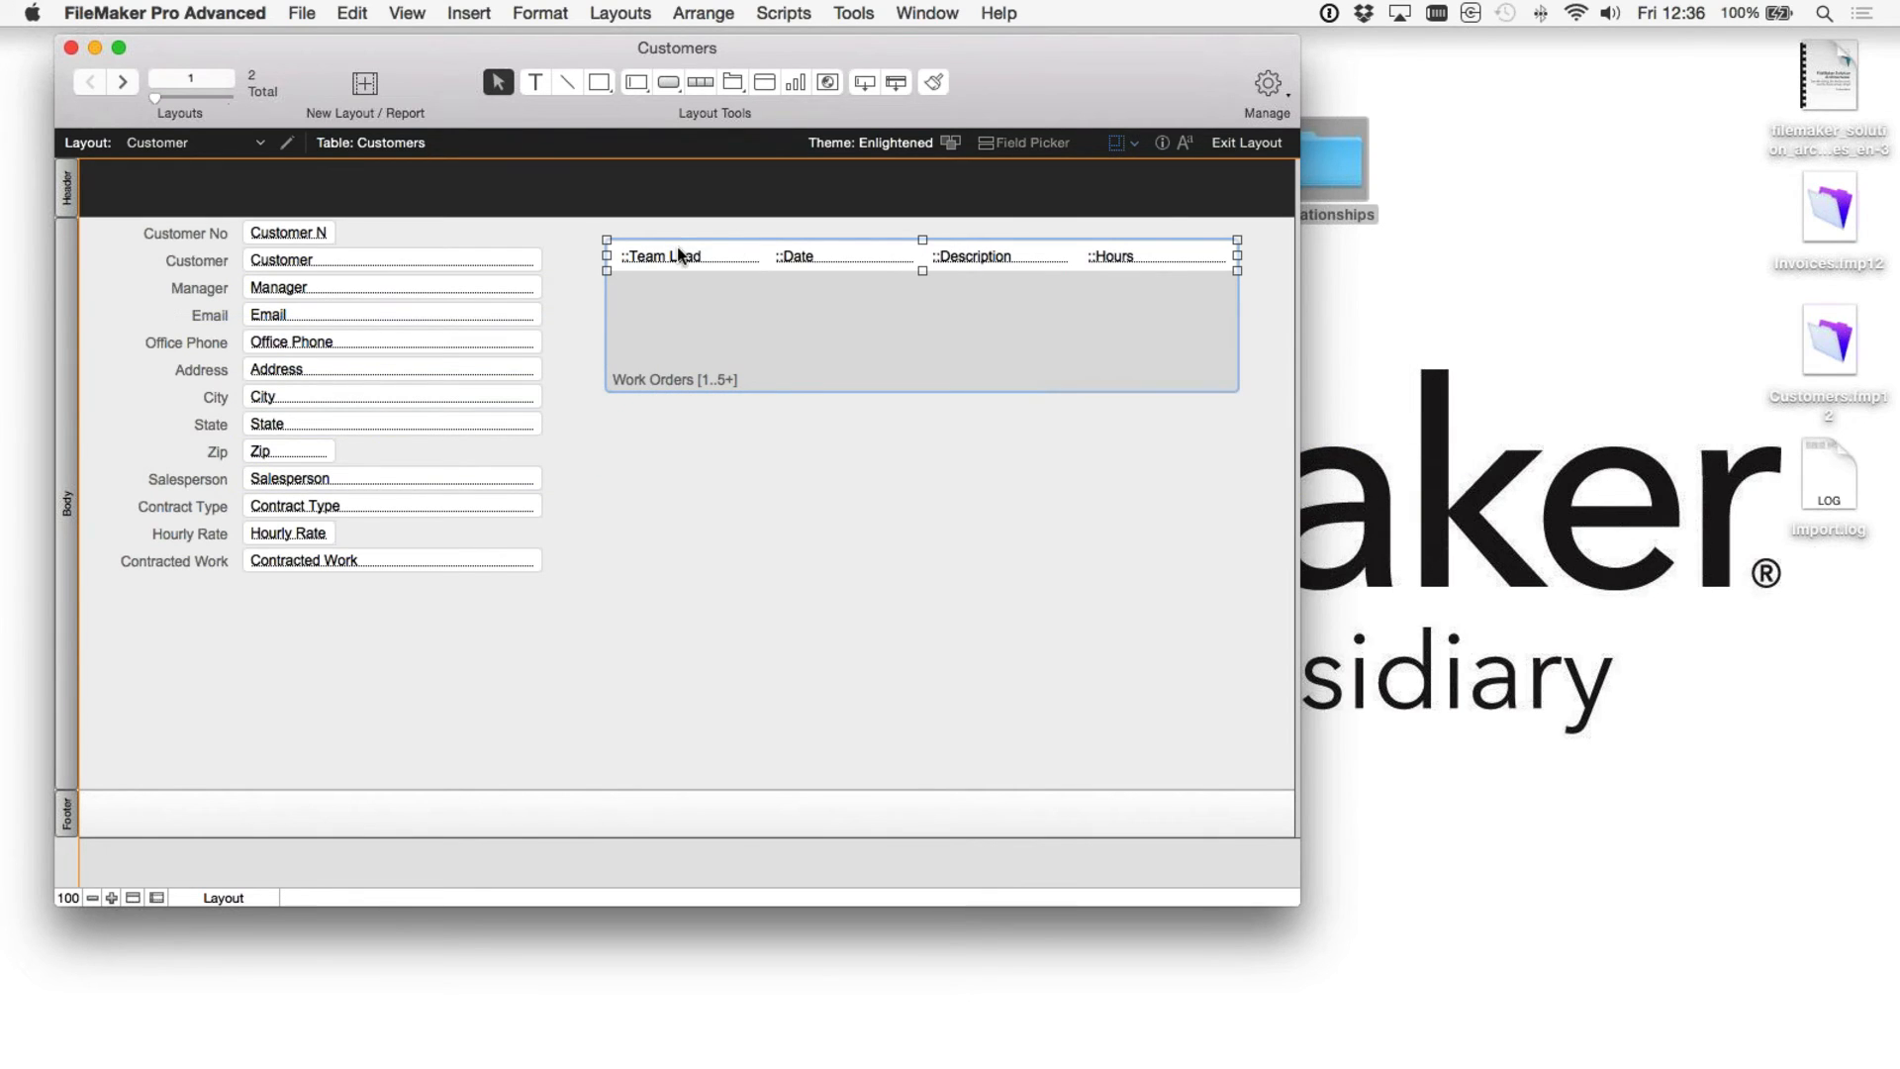
pyautogui.moveTo(1015, 358)
pyautogui.mouseDown()
pyautogui.moveTo(1060, 365)
pyautogui.moveTo(1029, 366)
pyautogui.mouseUp()
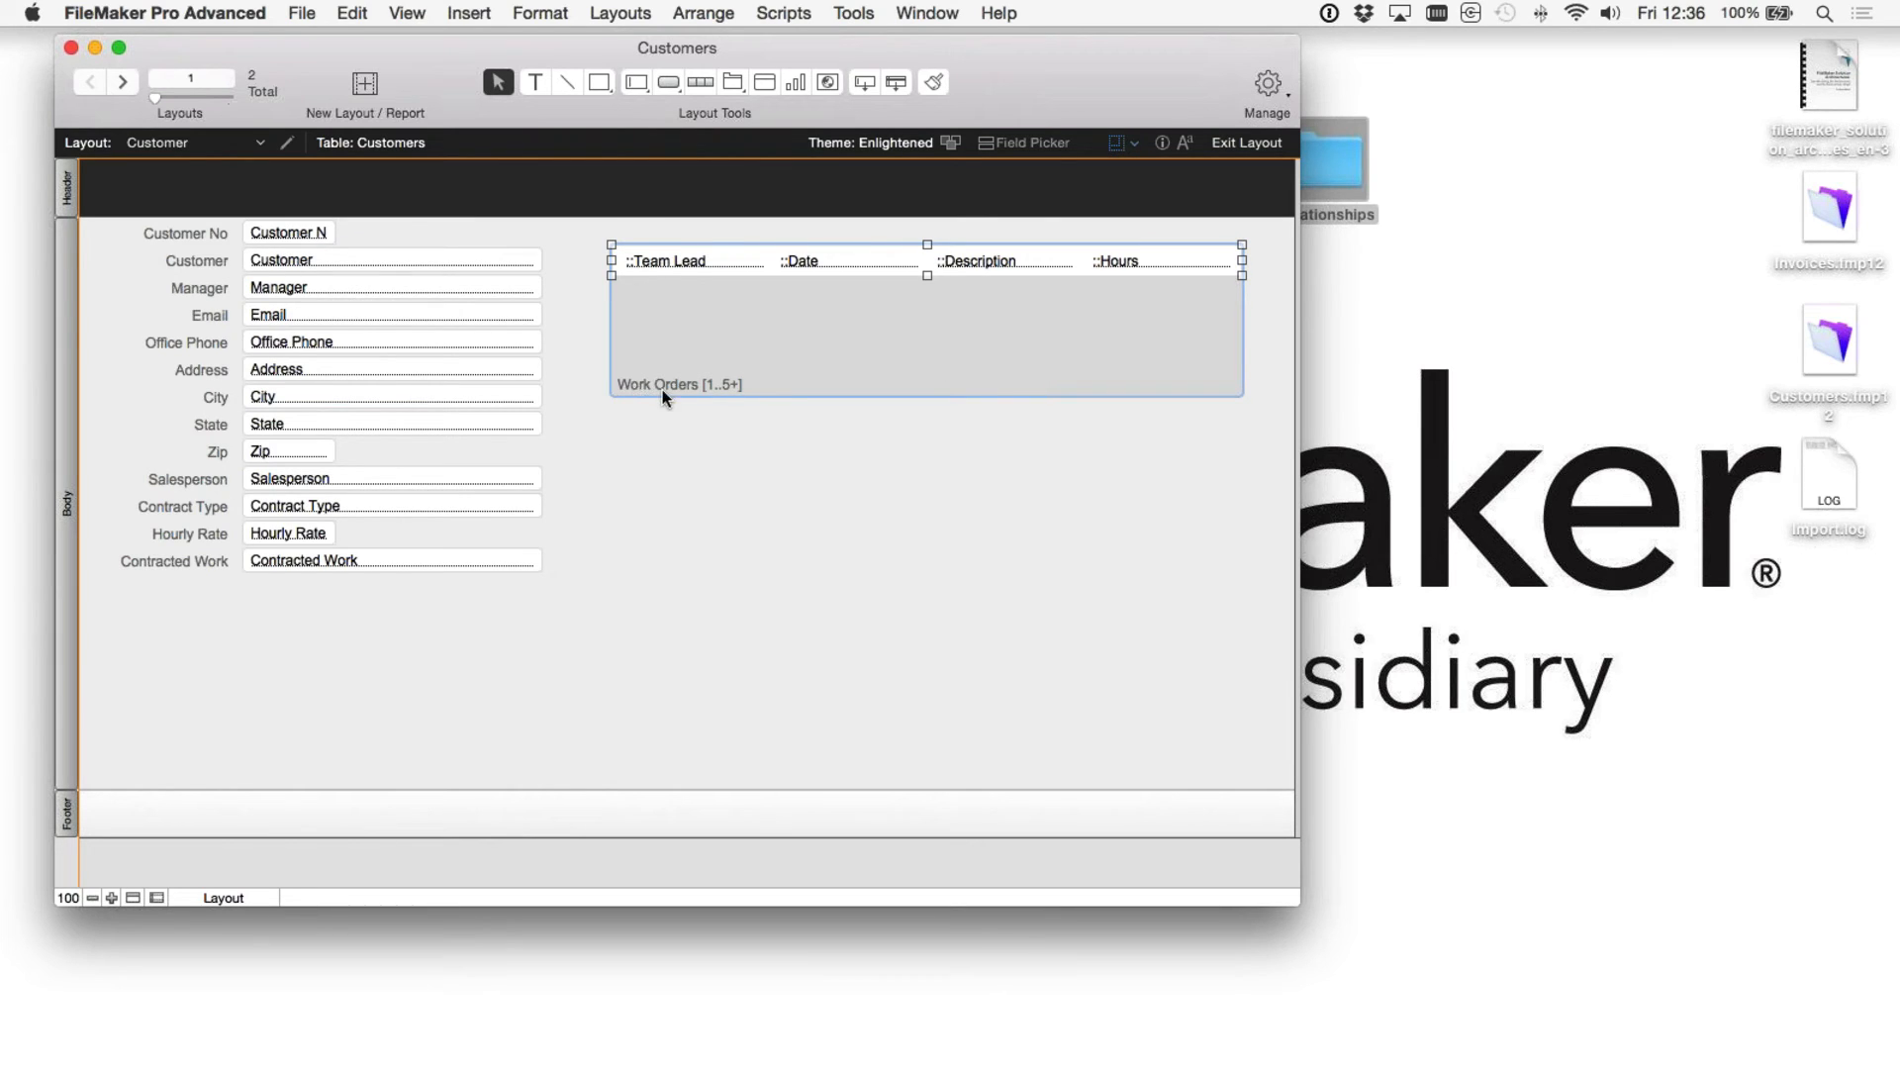
pyautogui.hscroll(1, 639, 394)
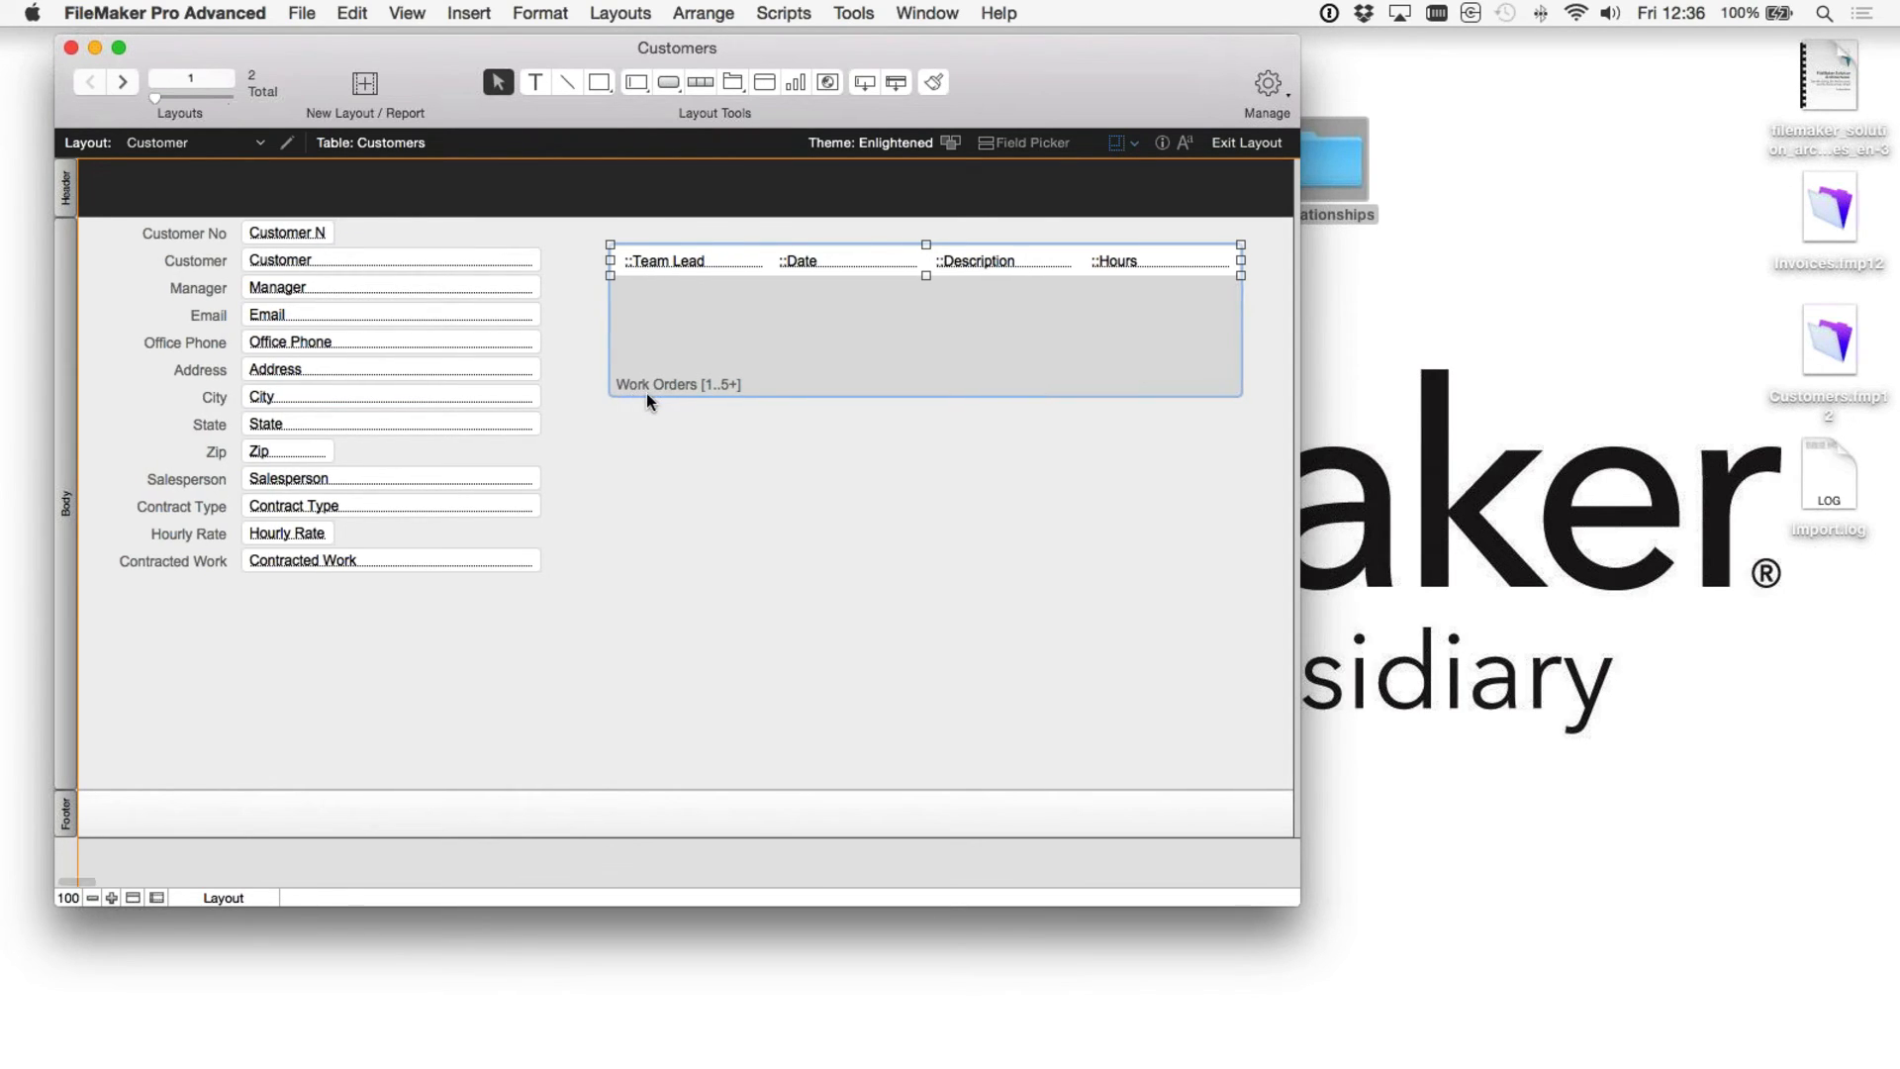
pyautogui.scroll(-1, 655, 391)
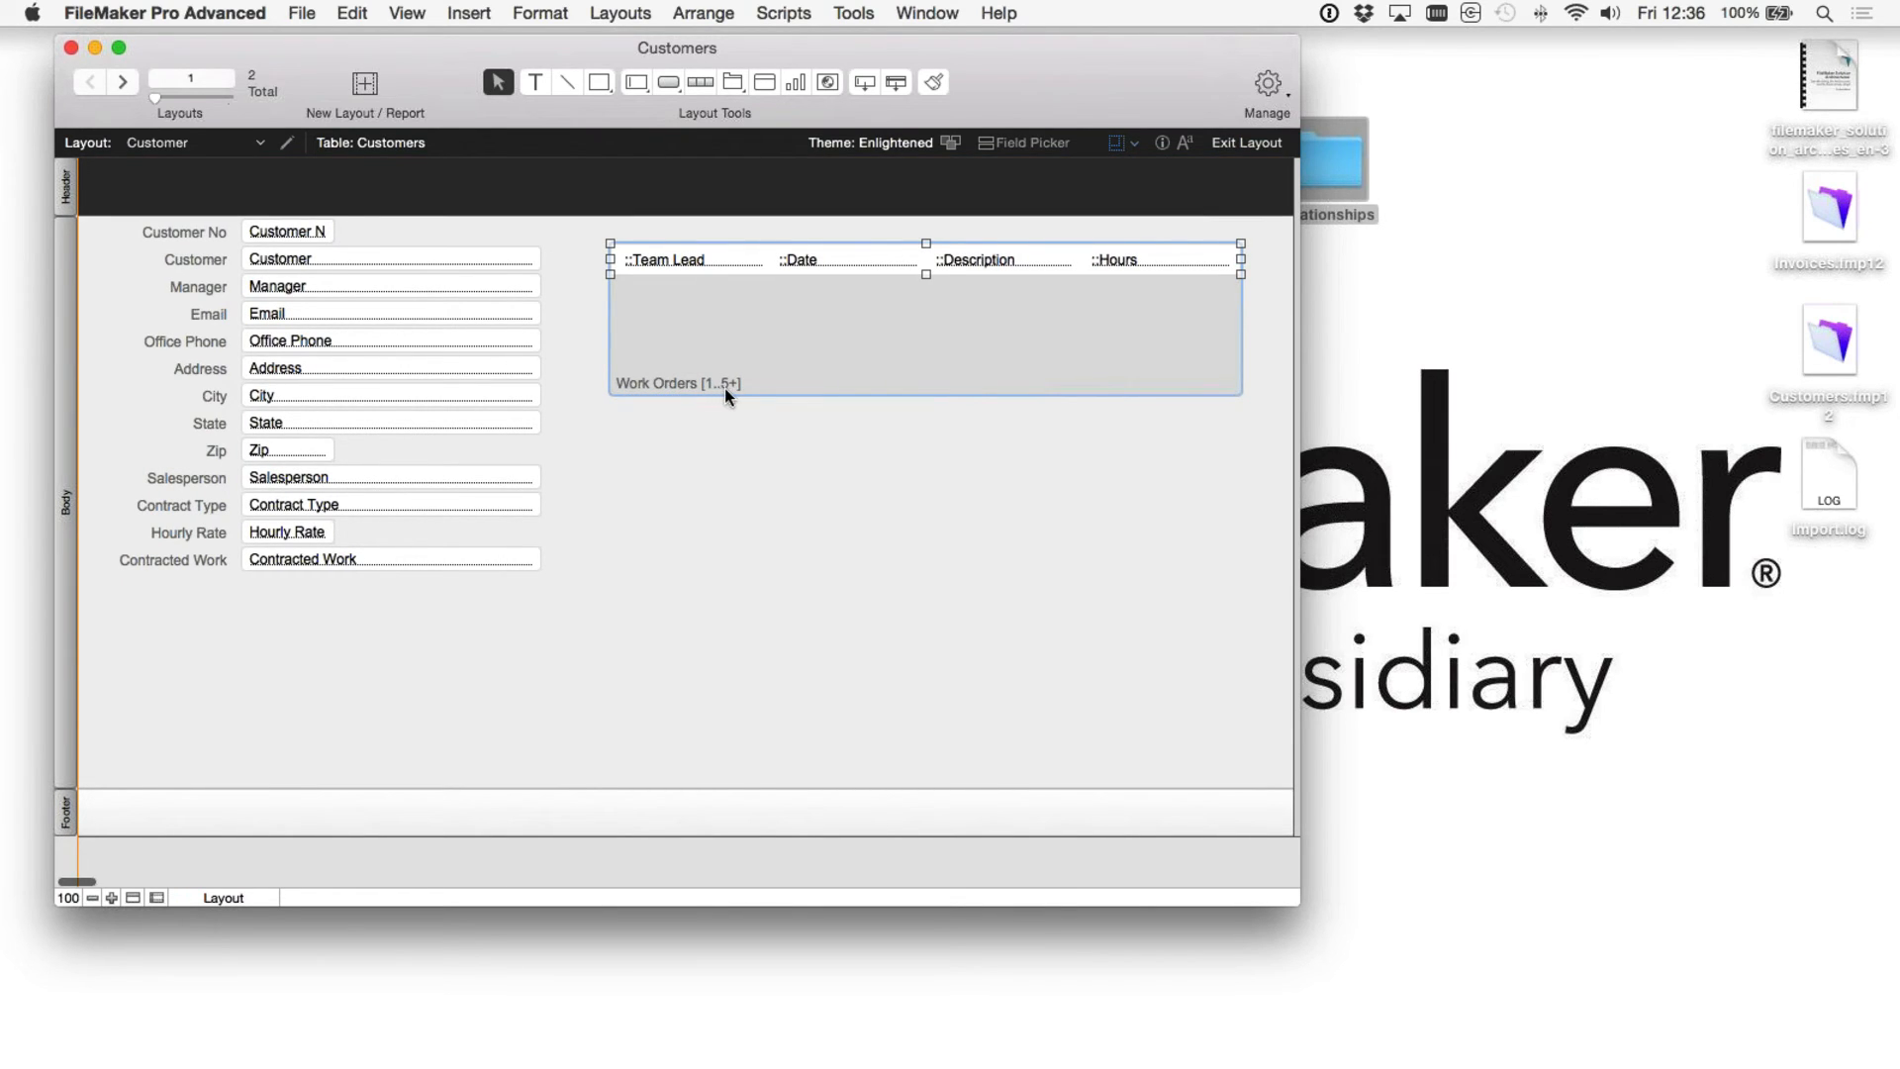
# - Save the layout changes, return to browsing the customer records and go to the second record
pyautogui.click(1253, 143)
pyautogui.click(1151, 423)
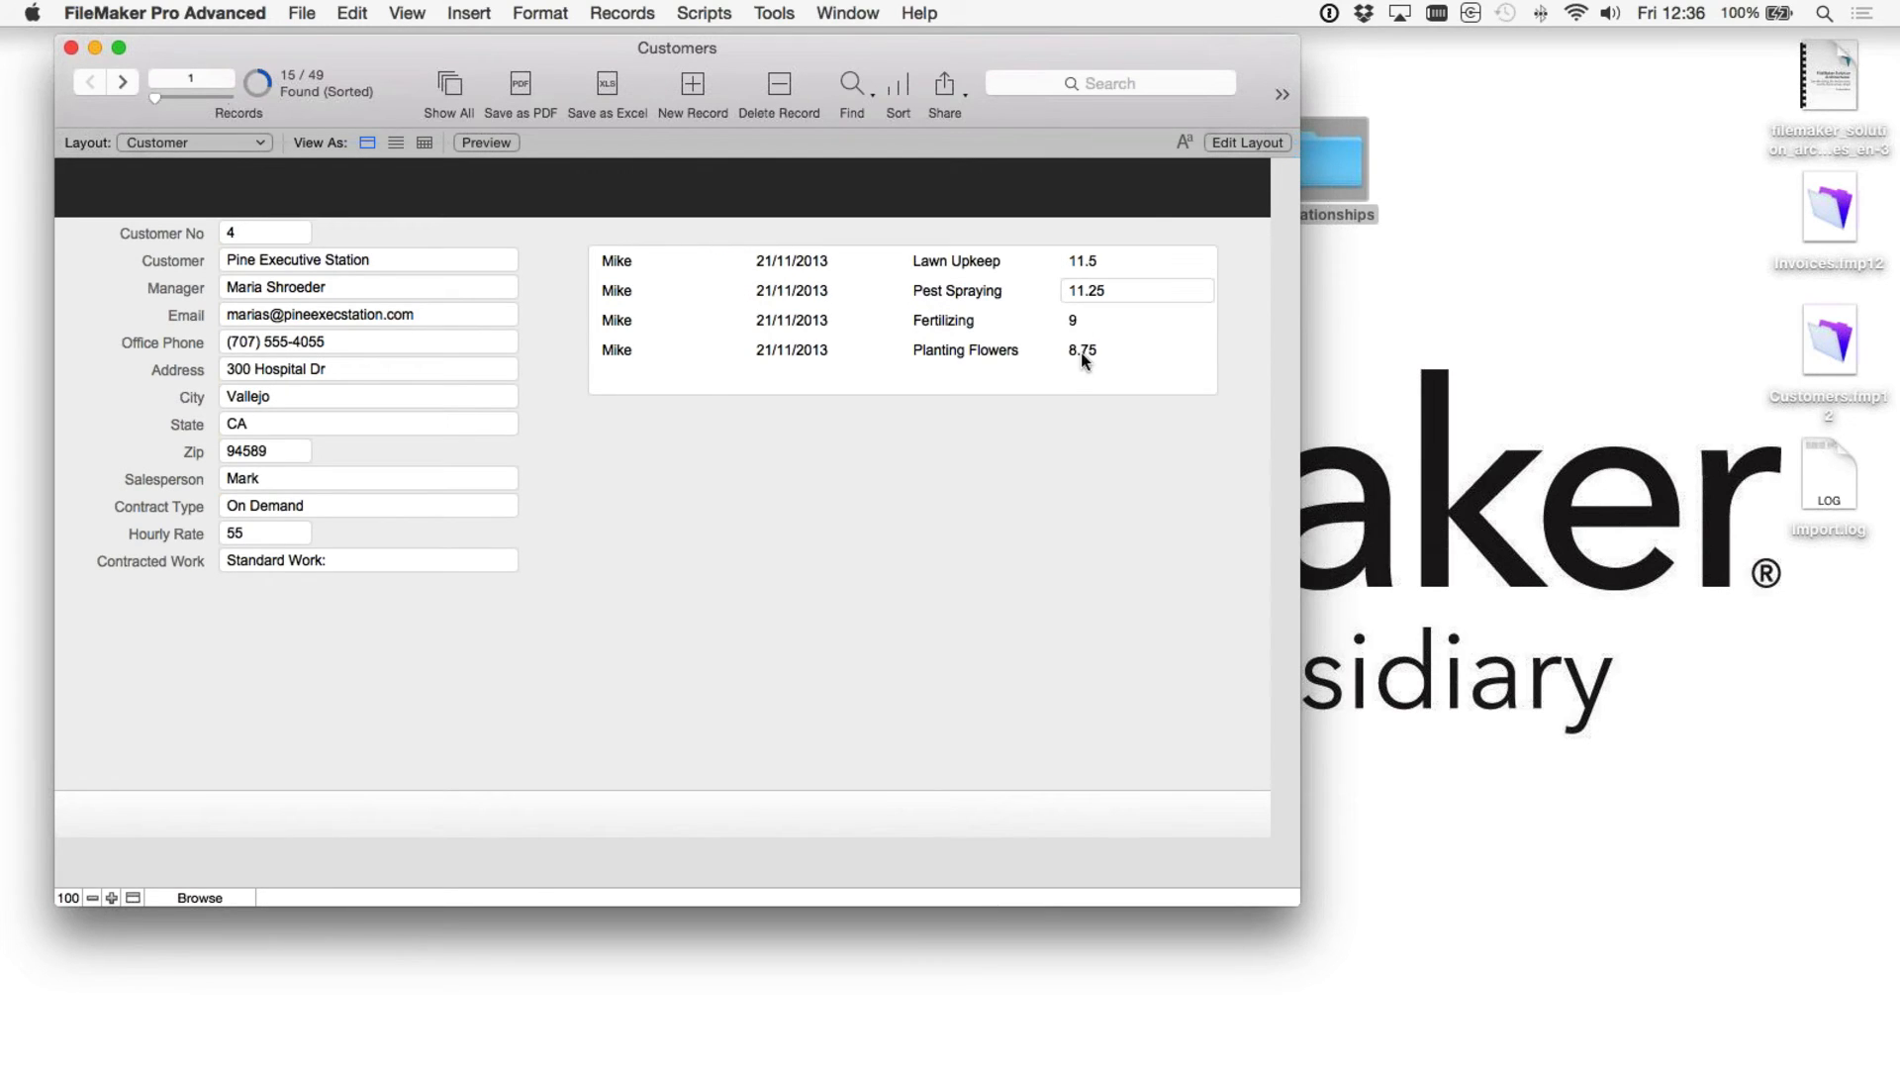
pyautogui.click(117, 84)
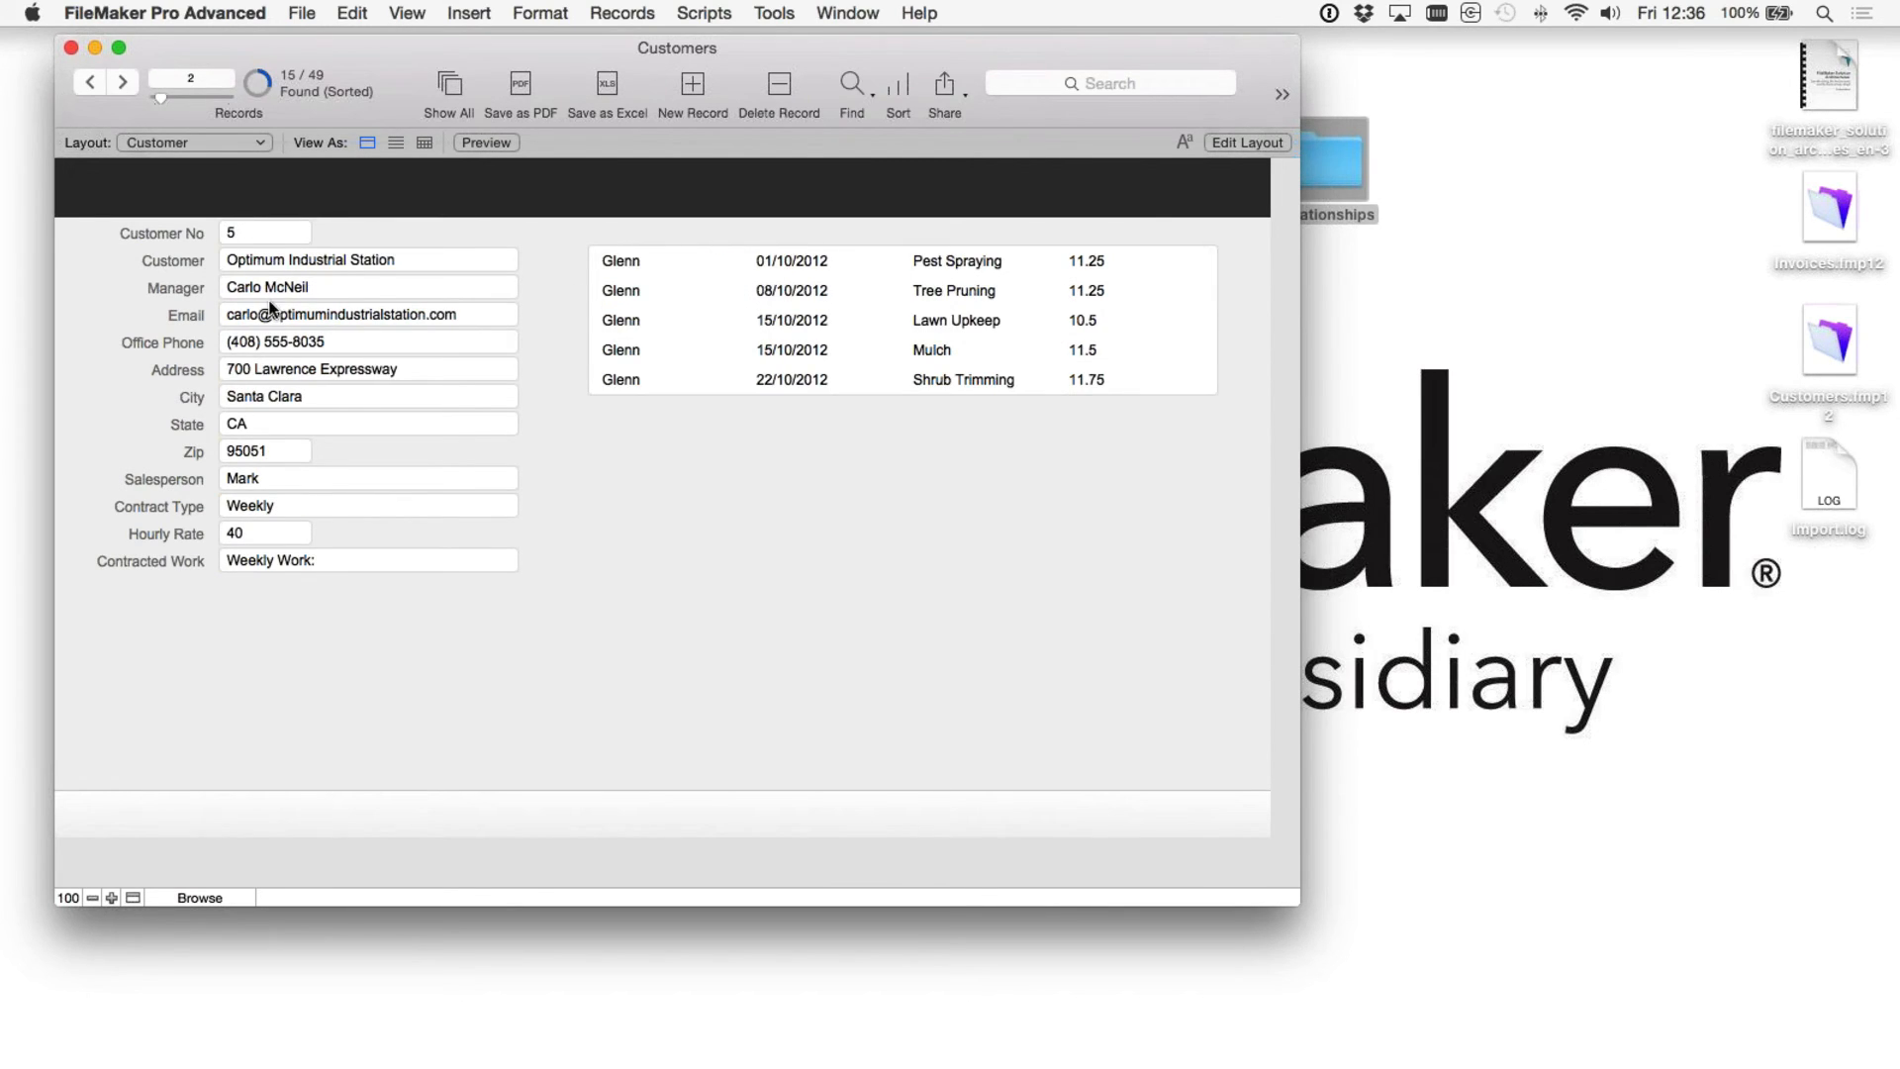
# - Examine the second customer's related work orders by looking through the portal rows in both directions
pyautogui.scroll(-10, 956, 322)
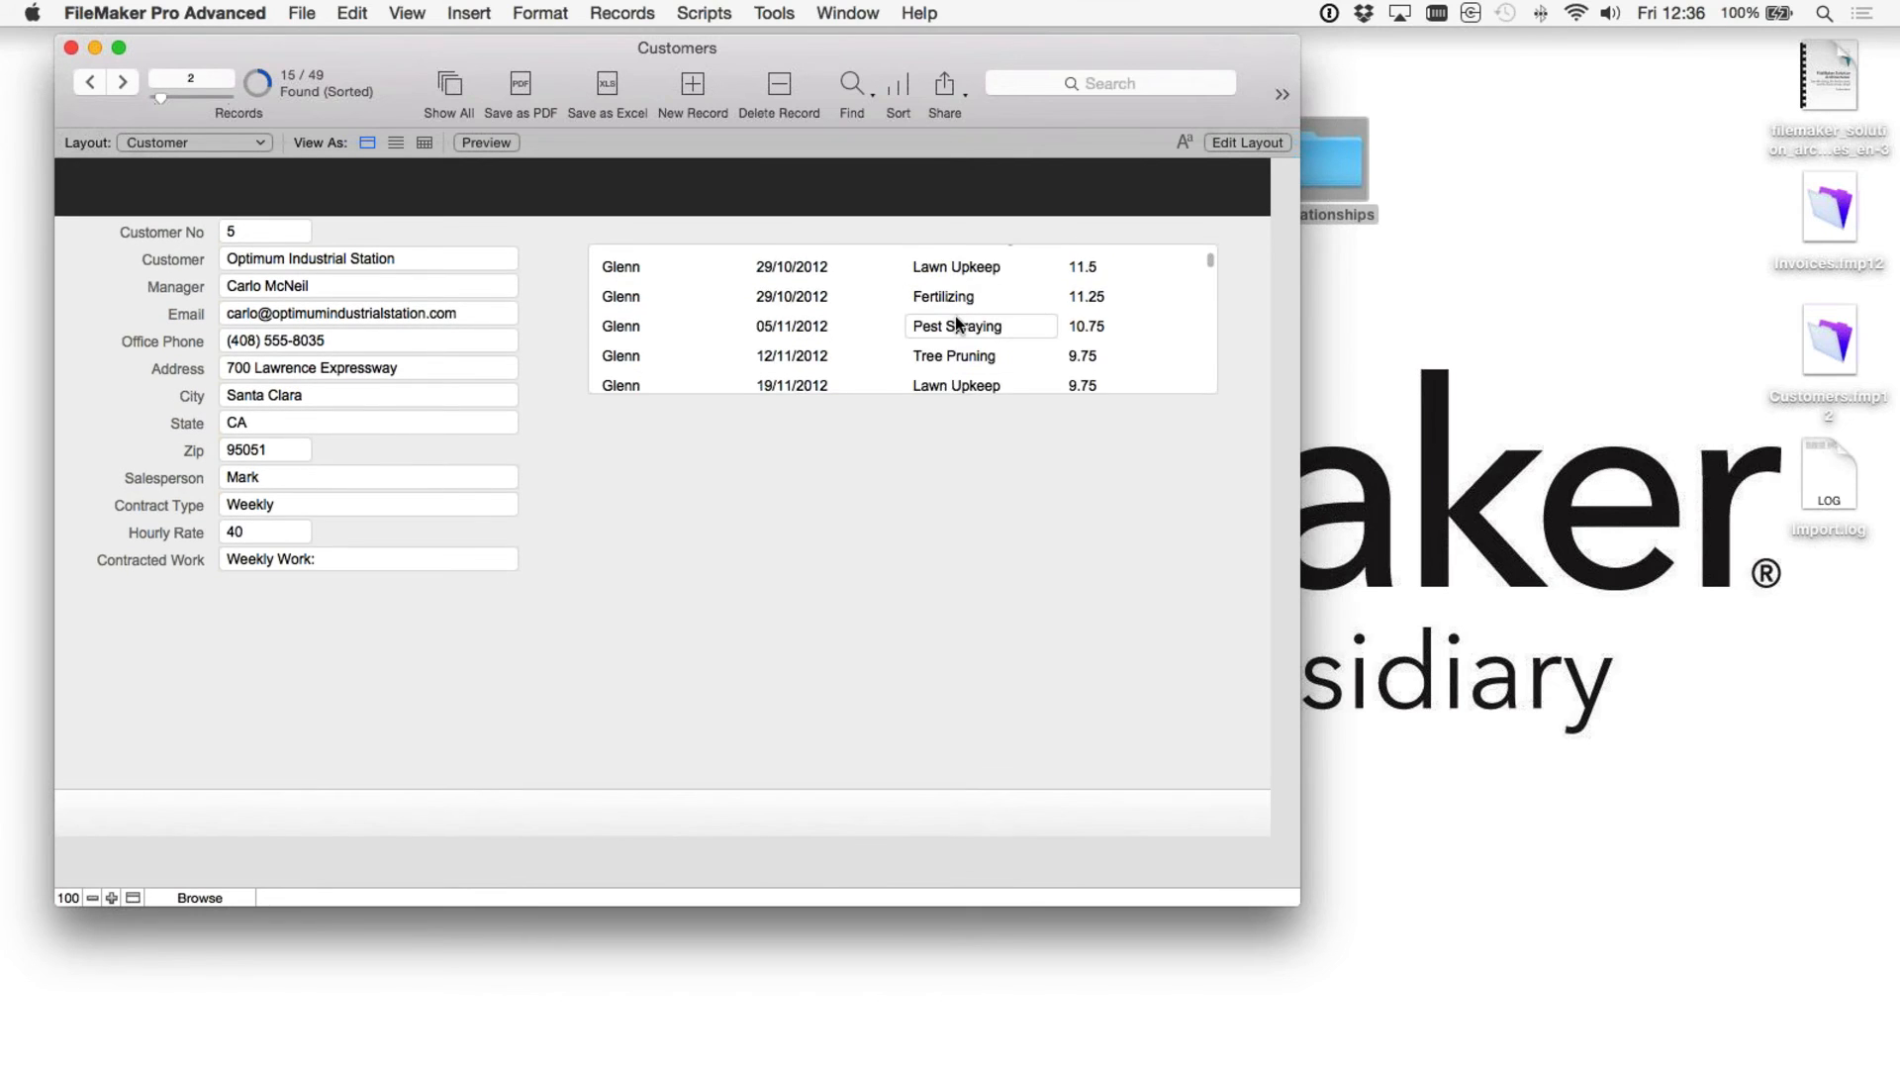
pyautogui.scroll(-10, 956, 321)
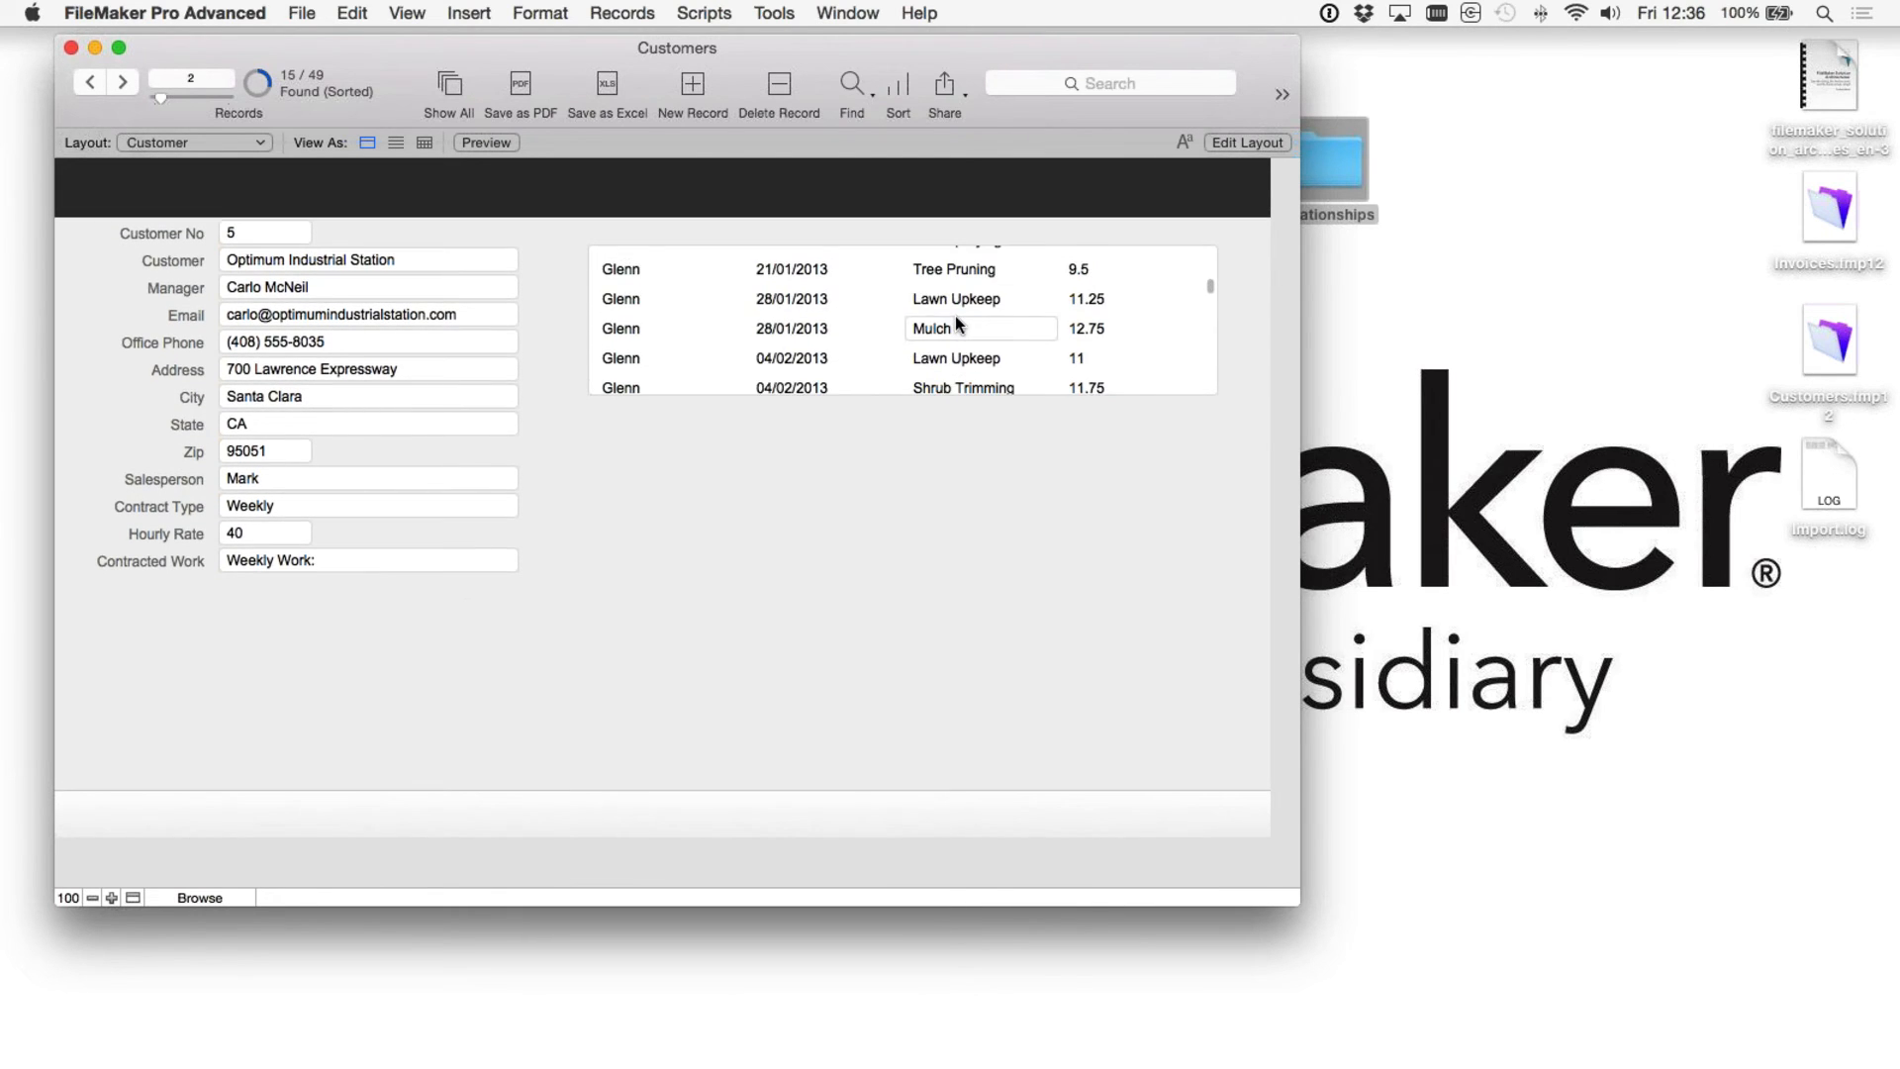
pyautogui.scroll(-1, 1063, 318)
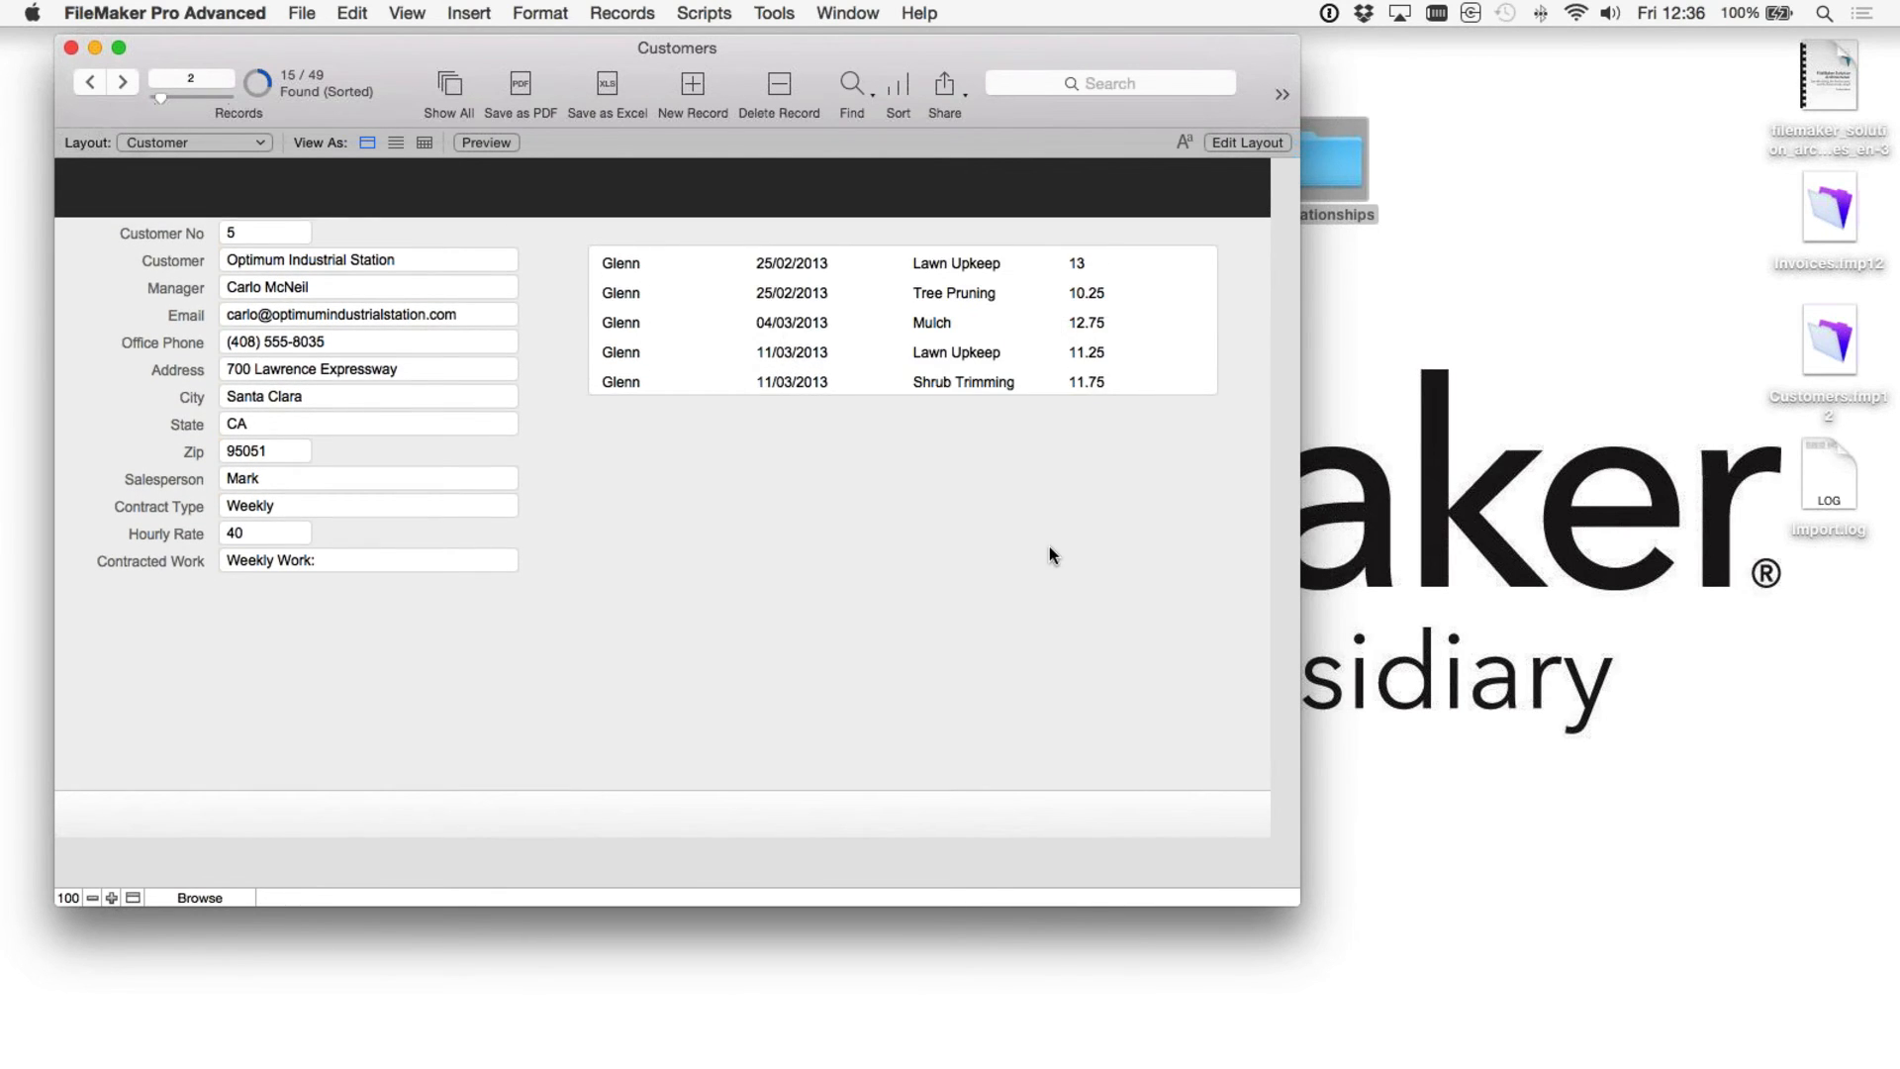
pyautogui.scroll(-3, 1185, 331)
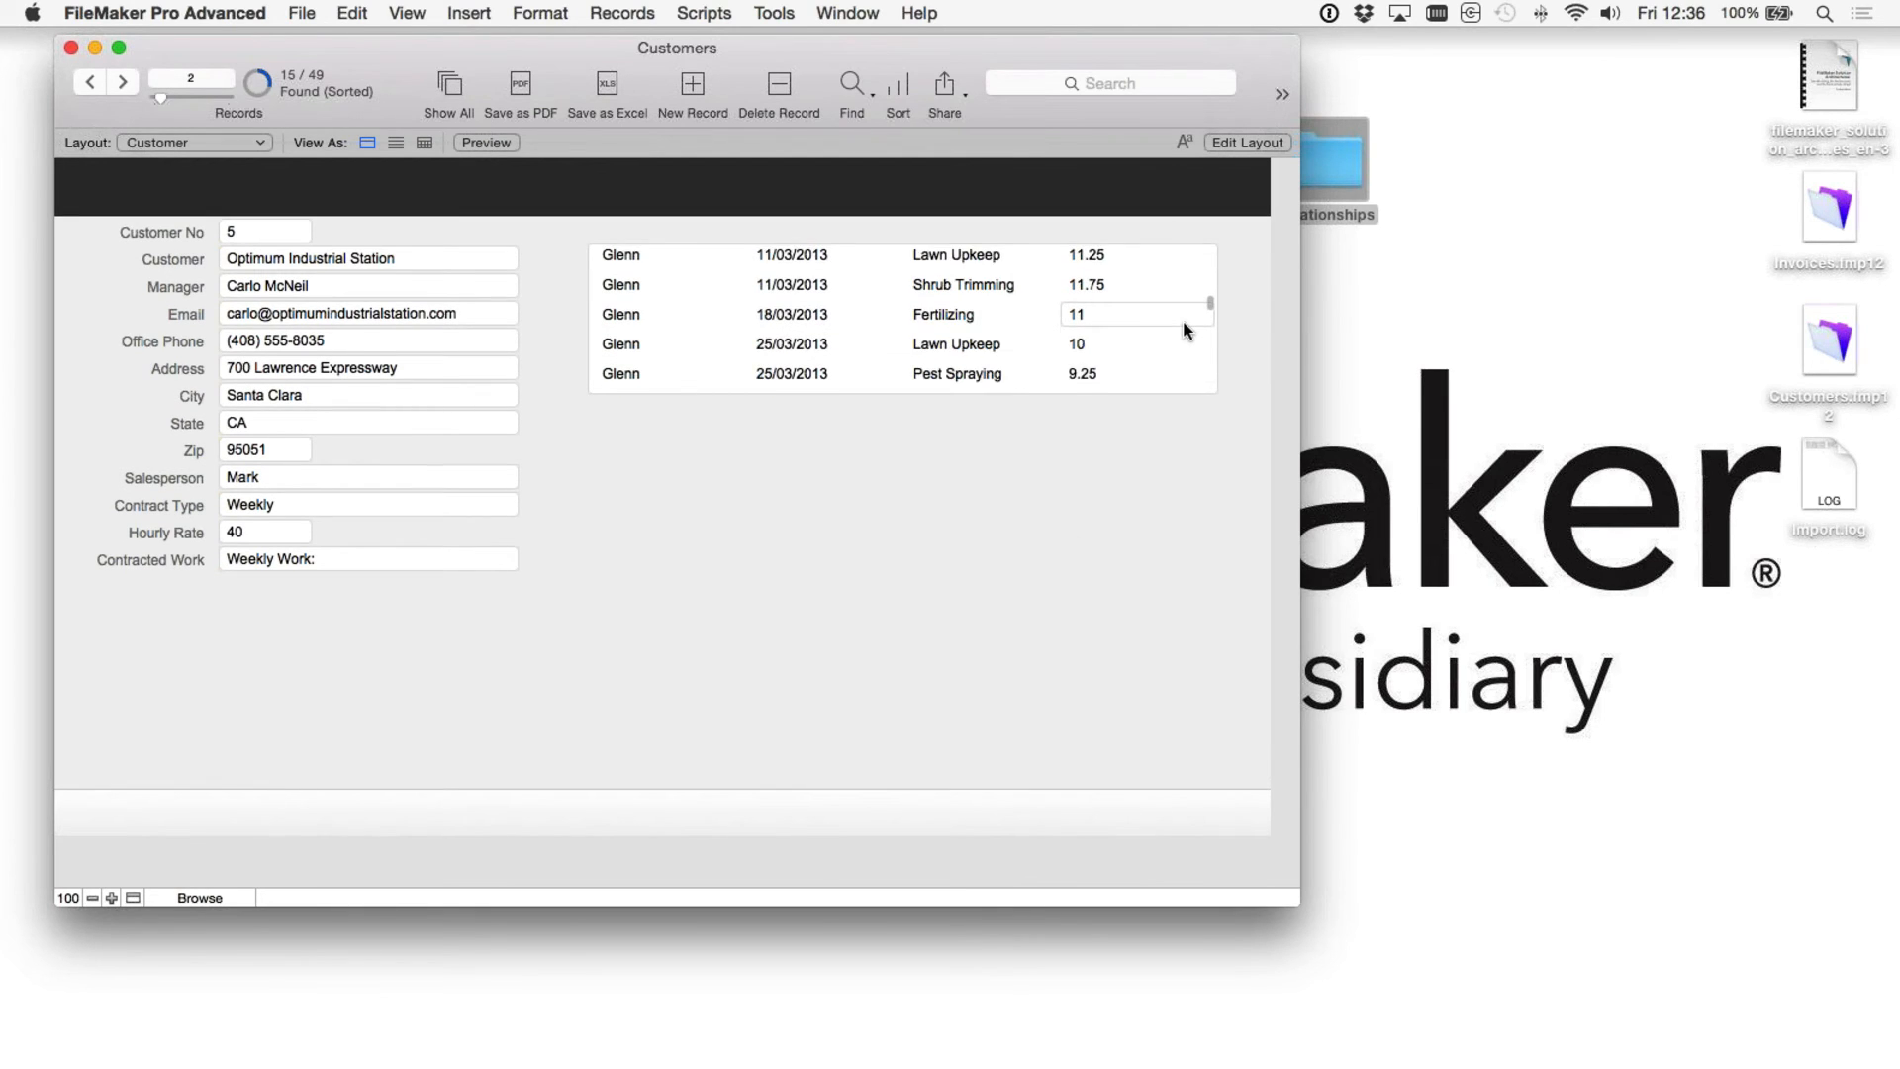
pyautogui.scroll(6, 1185, 331)
pyautogui.scroll(15, 1149, 319)
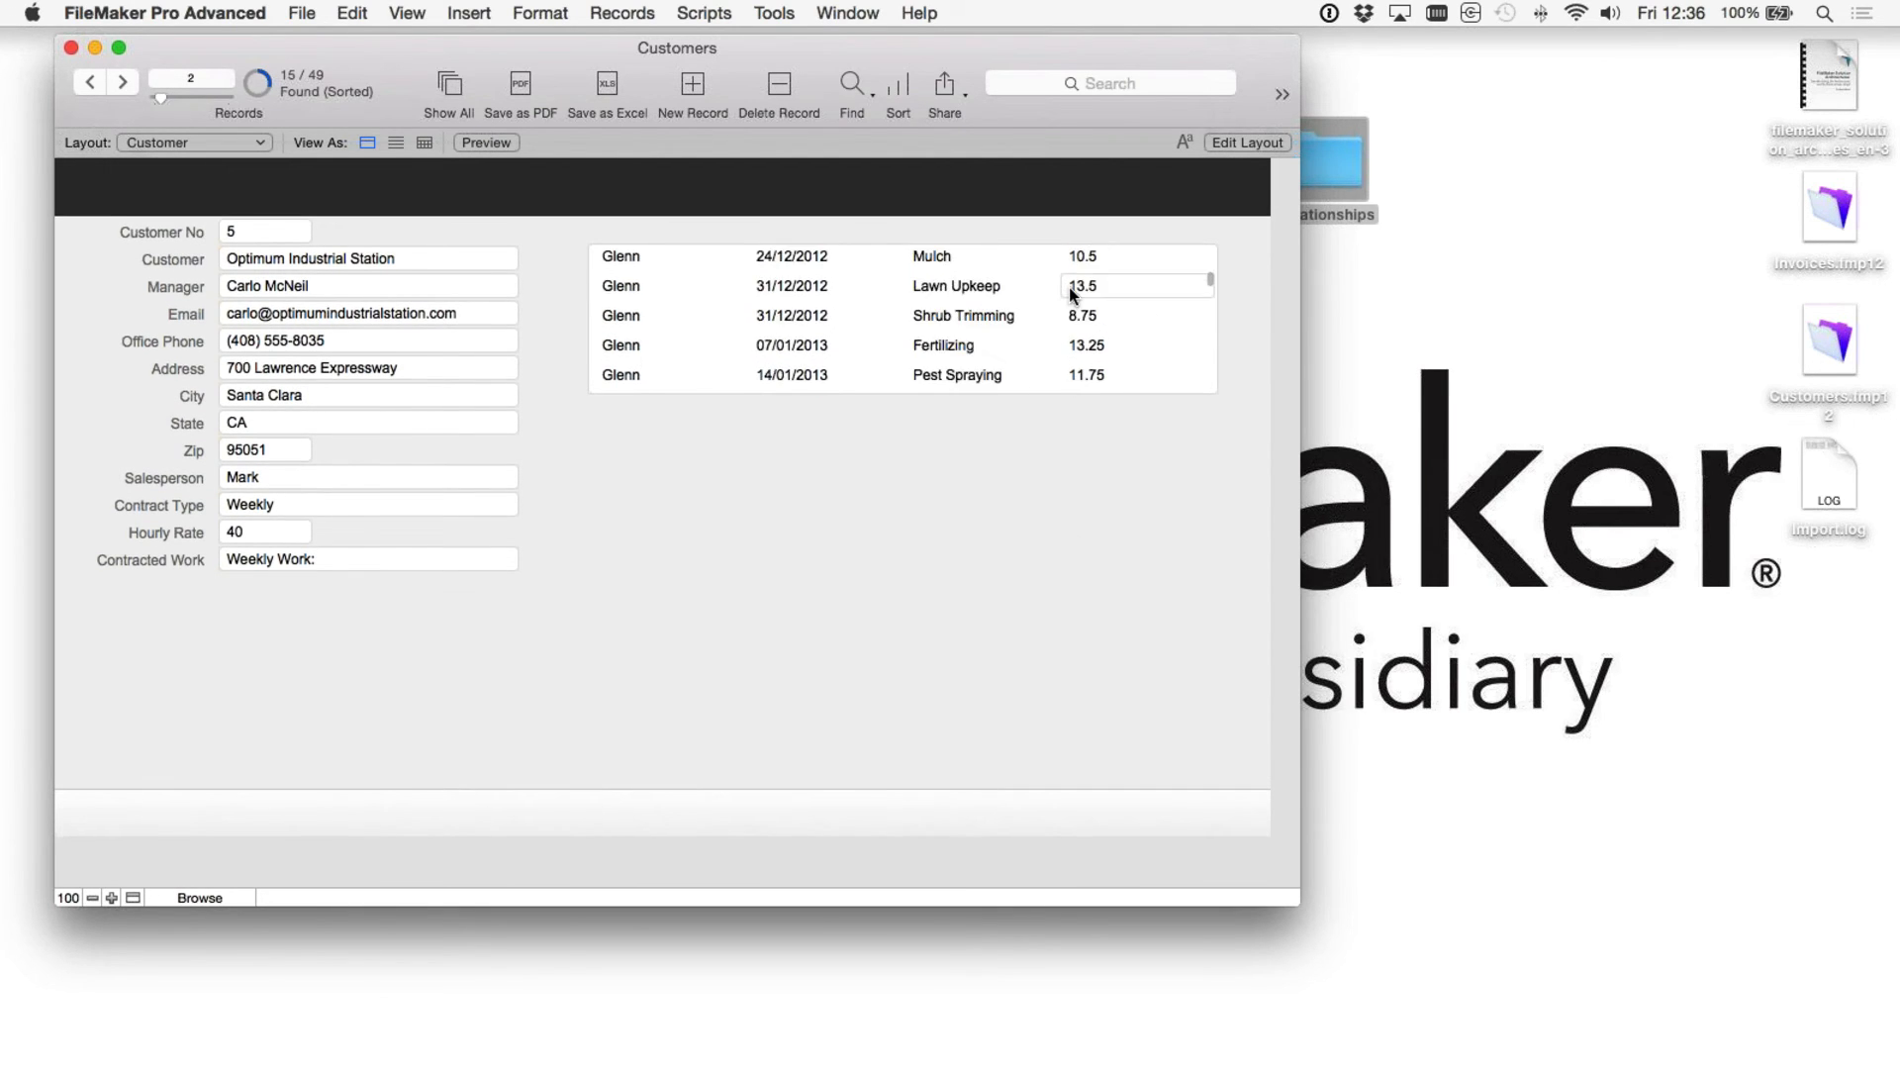
pyautogui.scroll(10, 1070, 294)
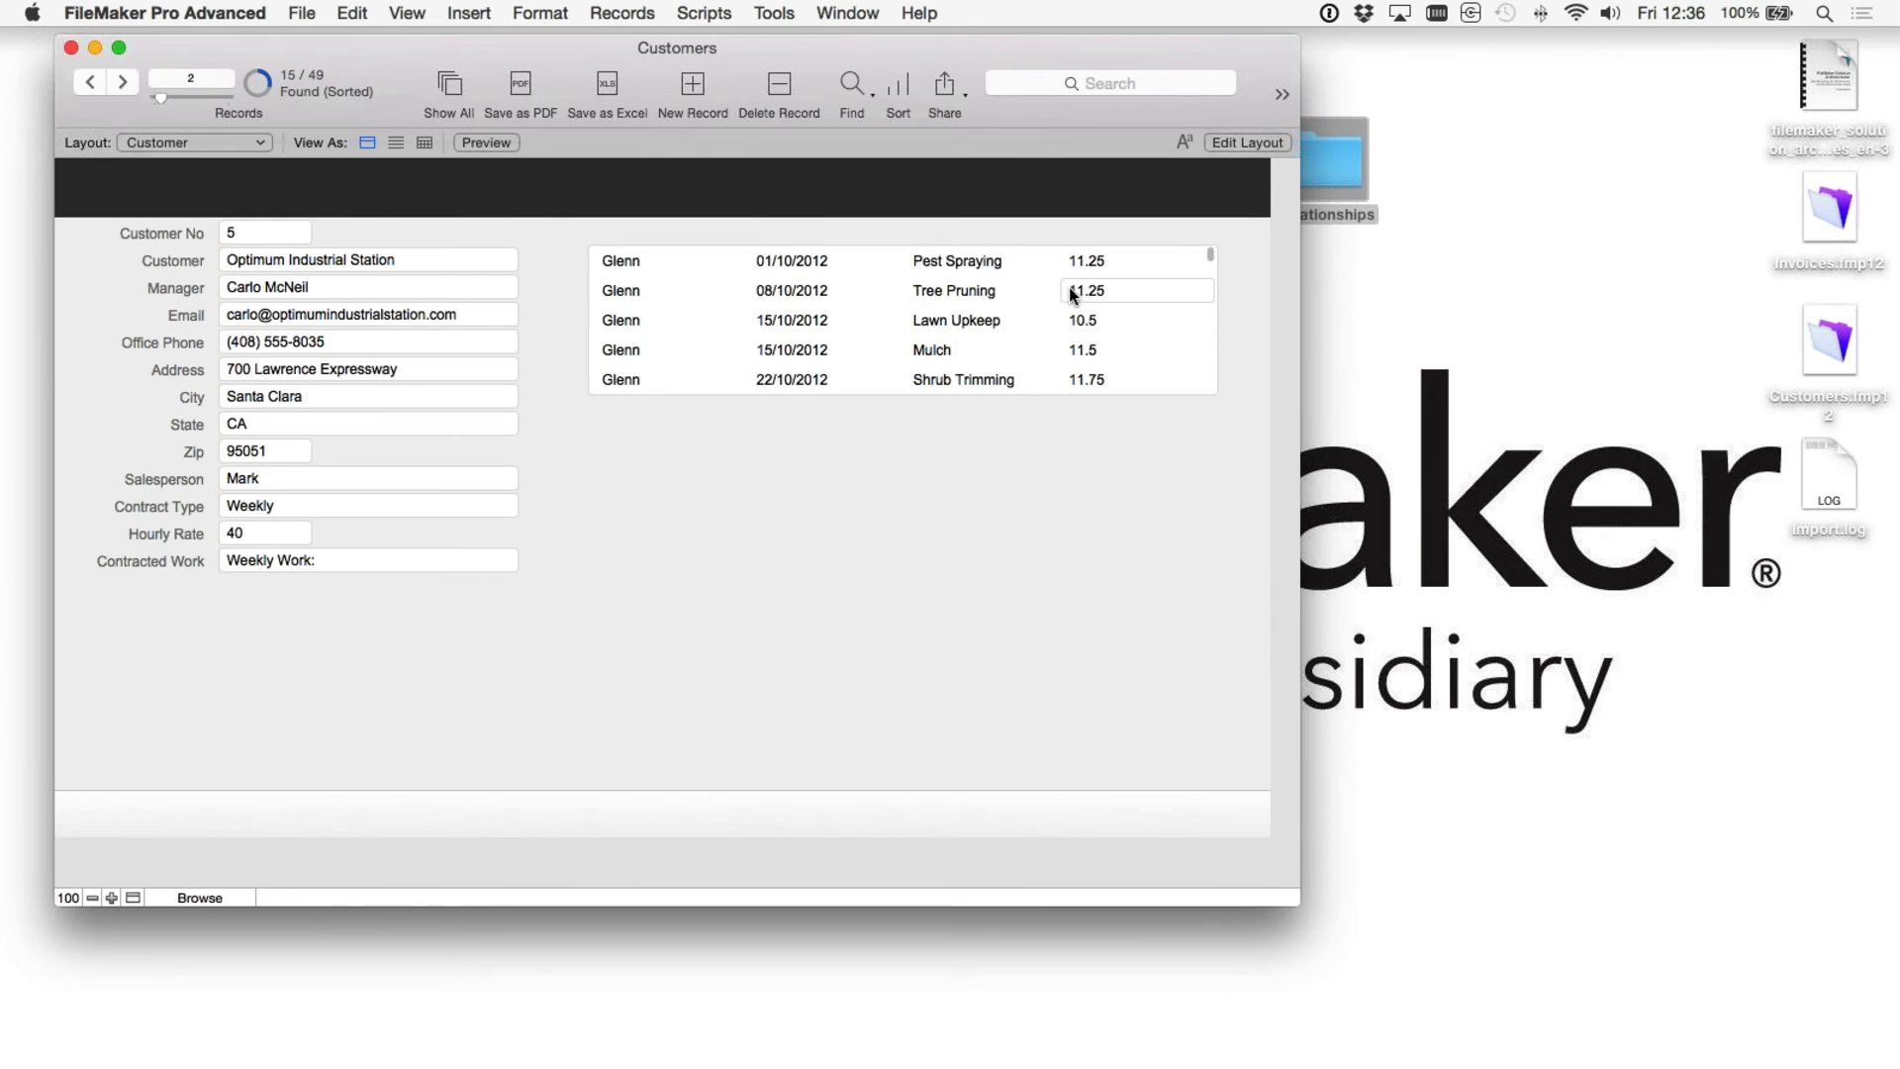
pyautogui.scroll(-6, 1070, 294)
pyautogui.scroll(4, 1070, 294)
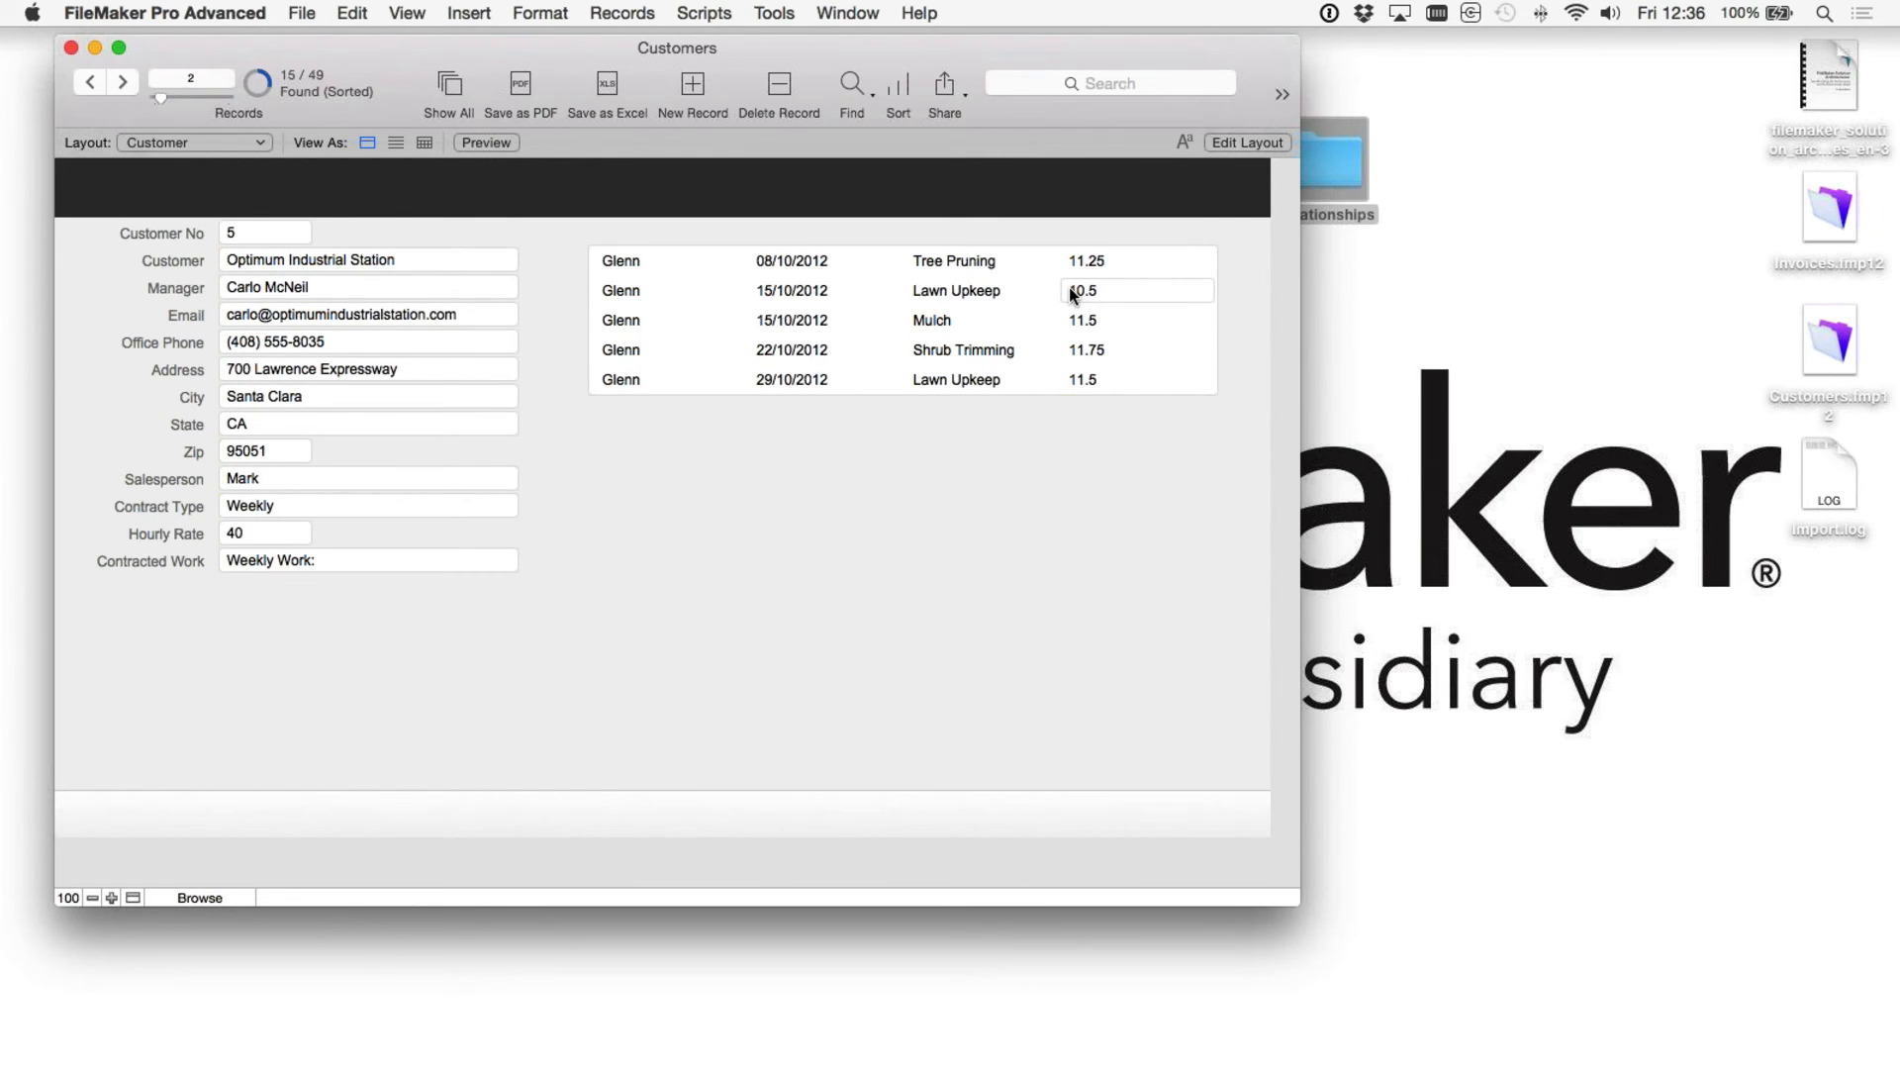
pyautogui.scroll(-20, 1070, 294)
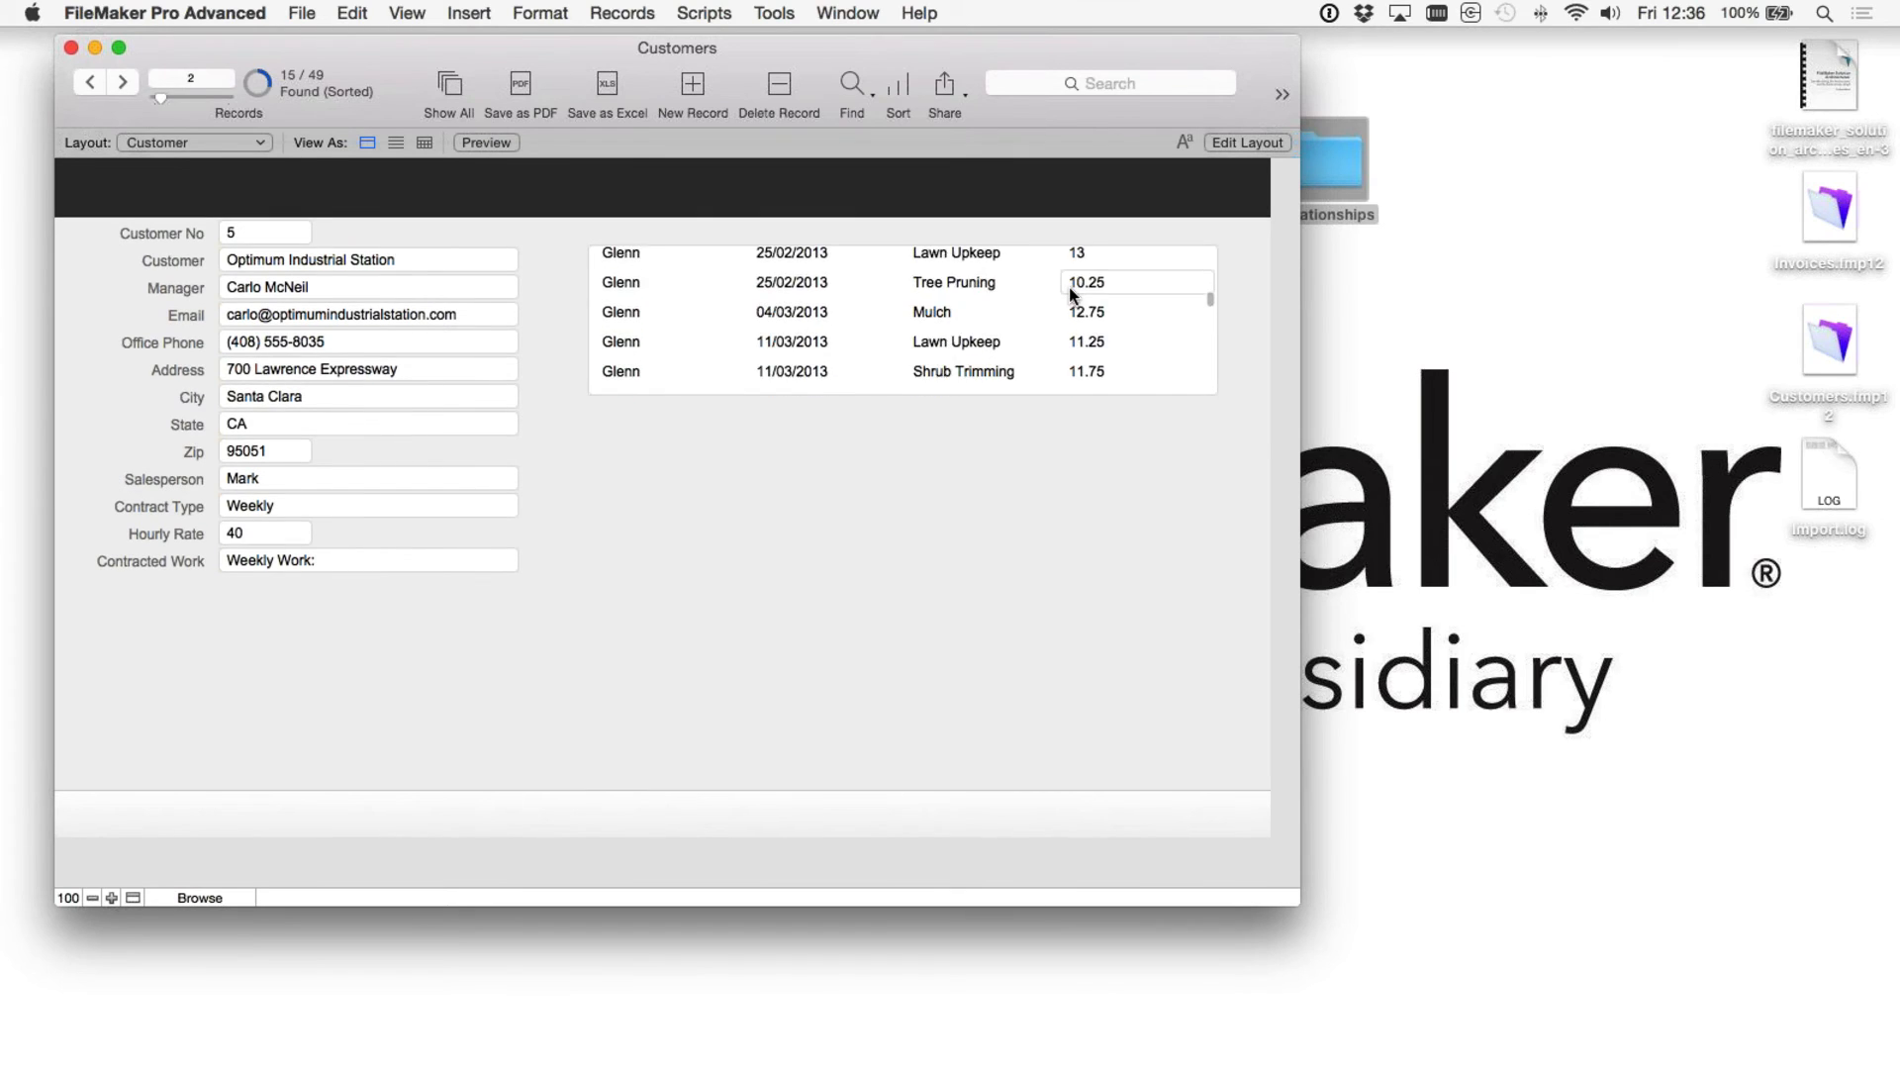
pyautogui.scroll(20, 1070, 294)
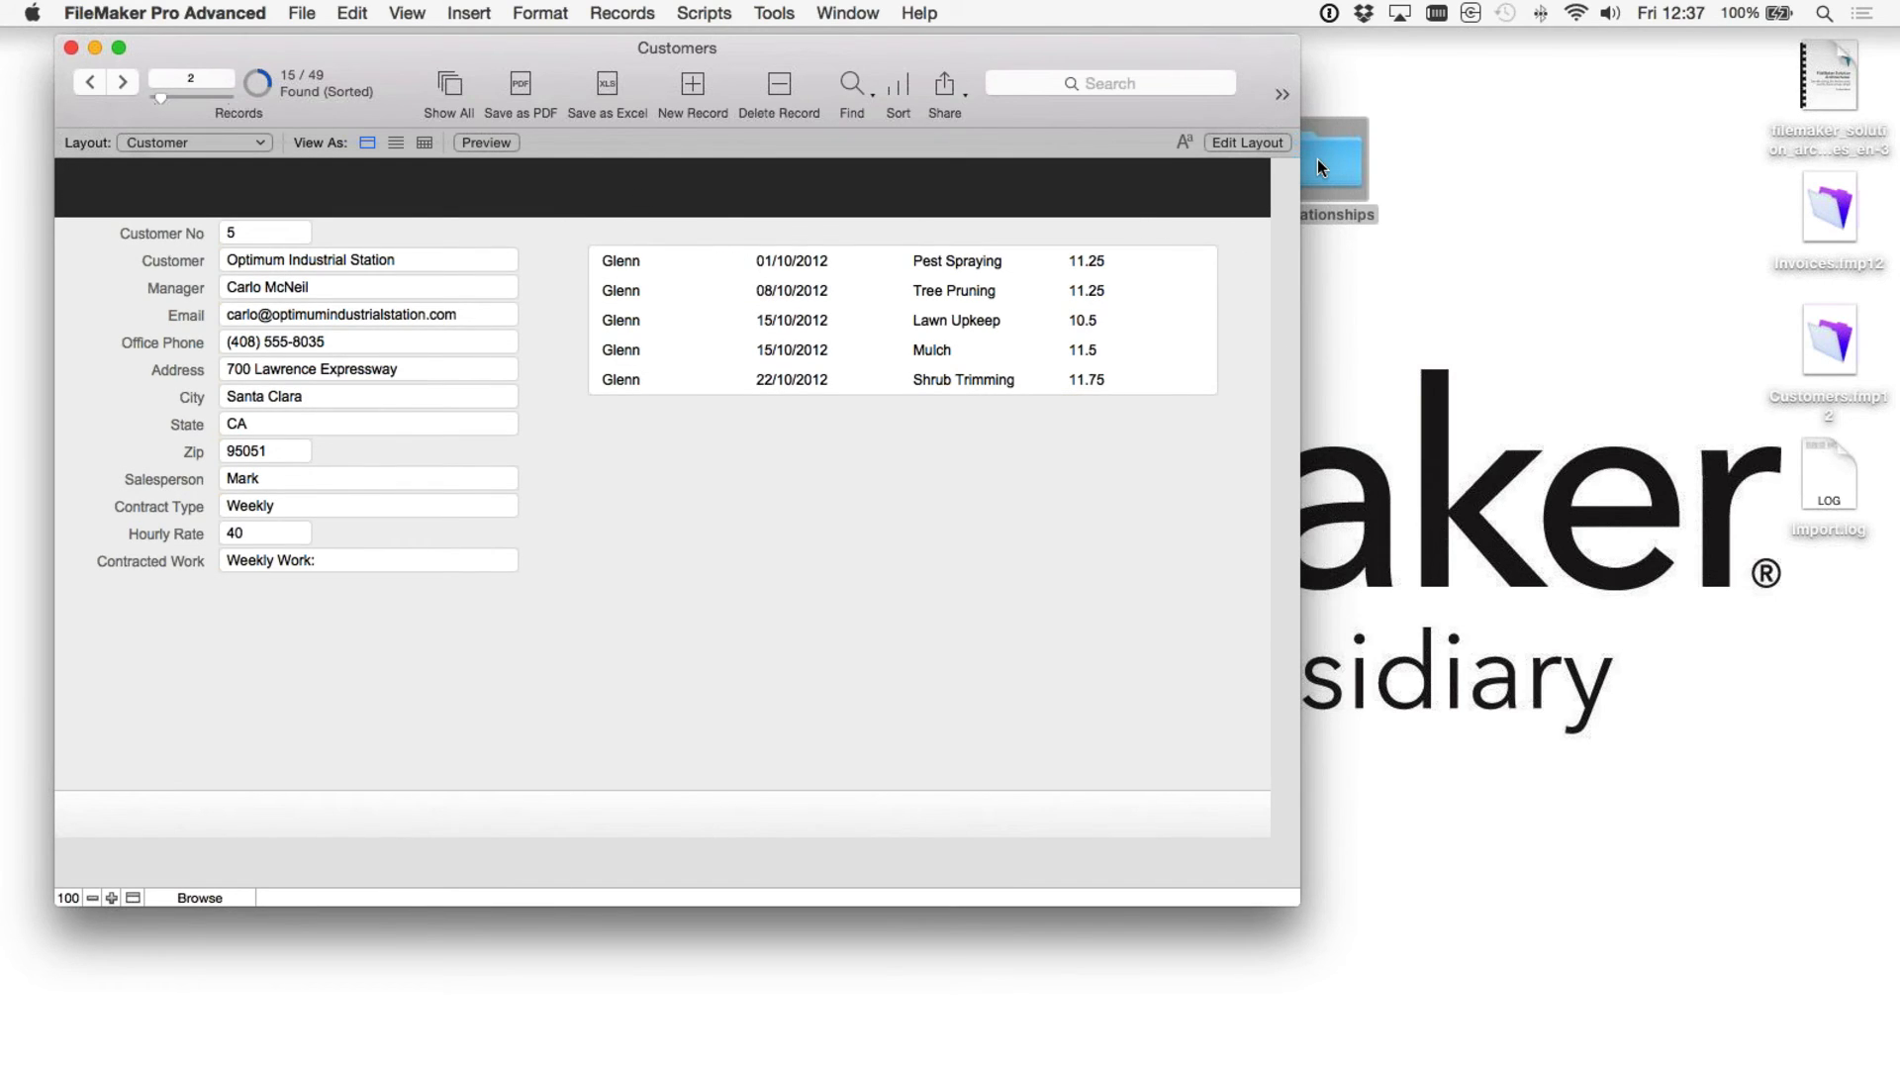
# - Edit the Customer layout and move the Work Orders portal lower and slightly closer to the customer fields
pyautogui.click(1245, 140)
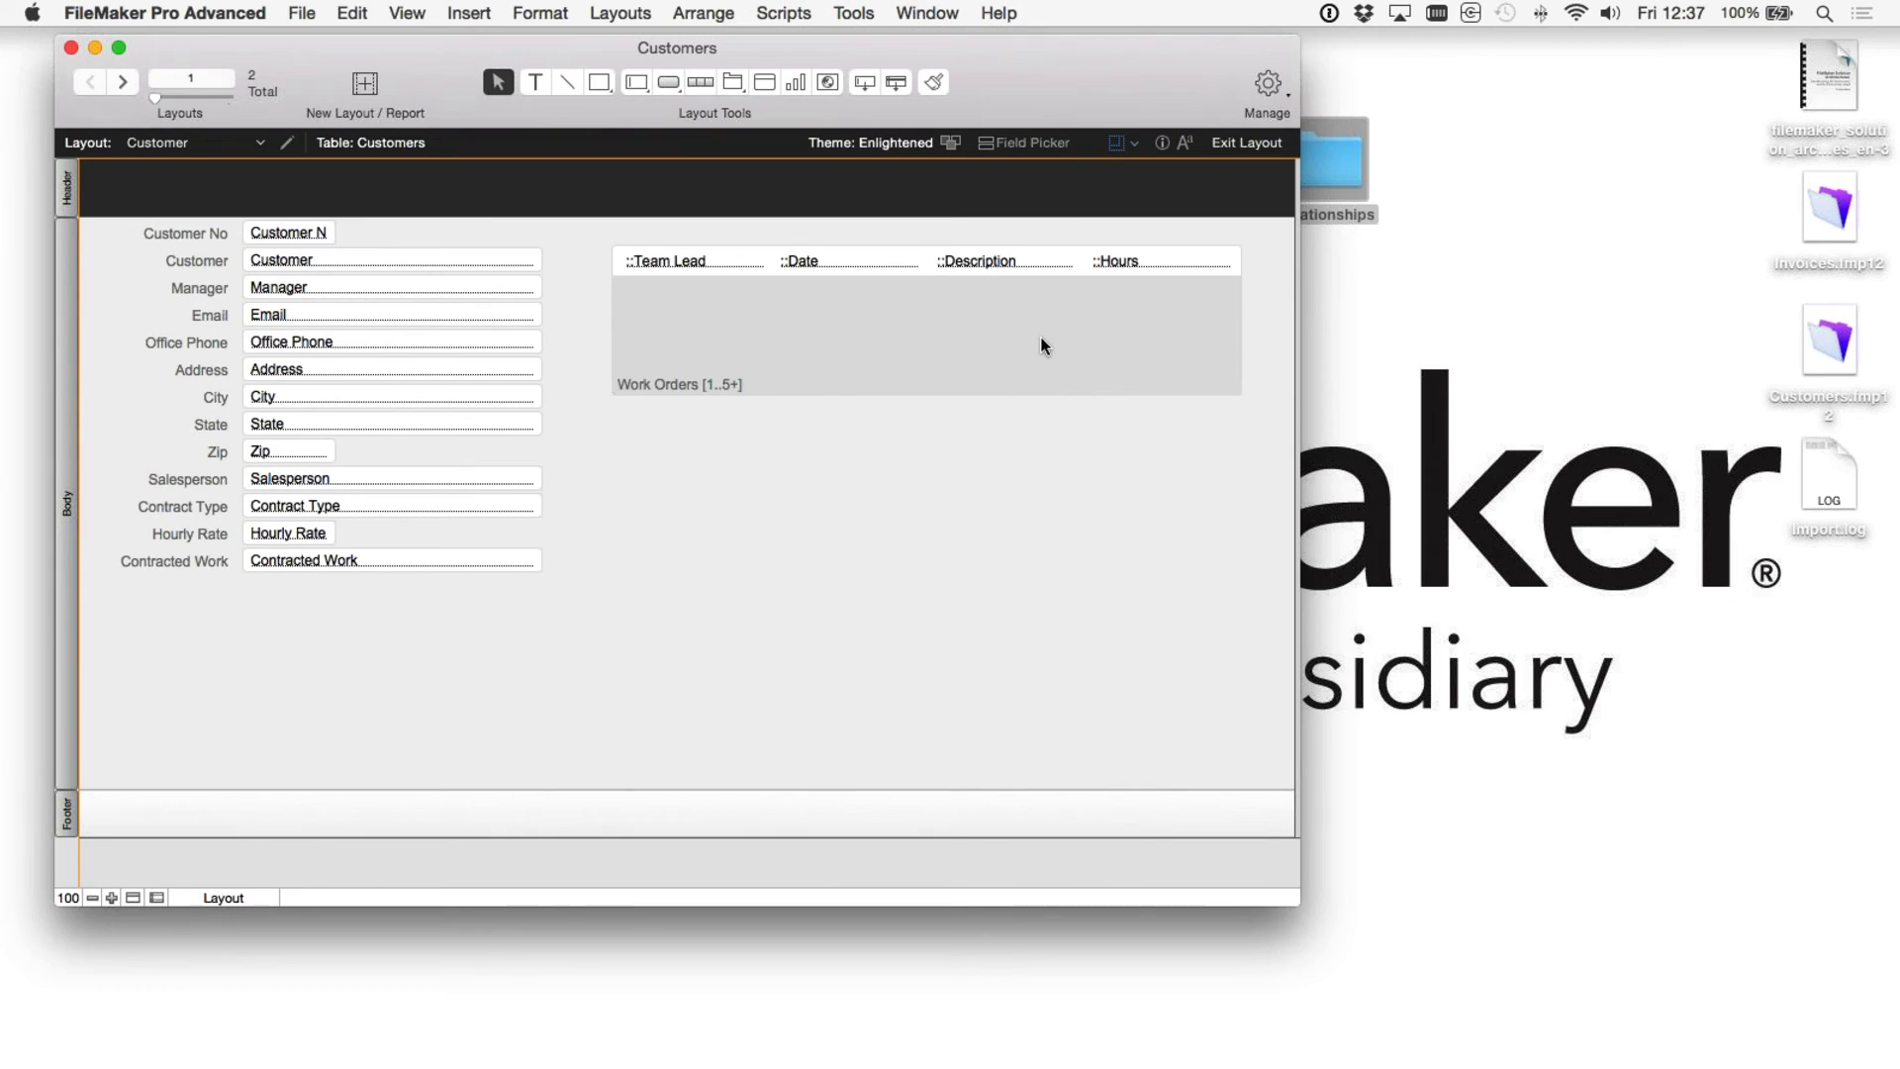
pyautogui.moveTo(1041, 345); pyautogui.dragTo(1021, 377)
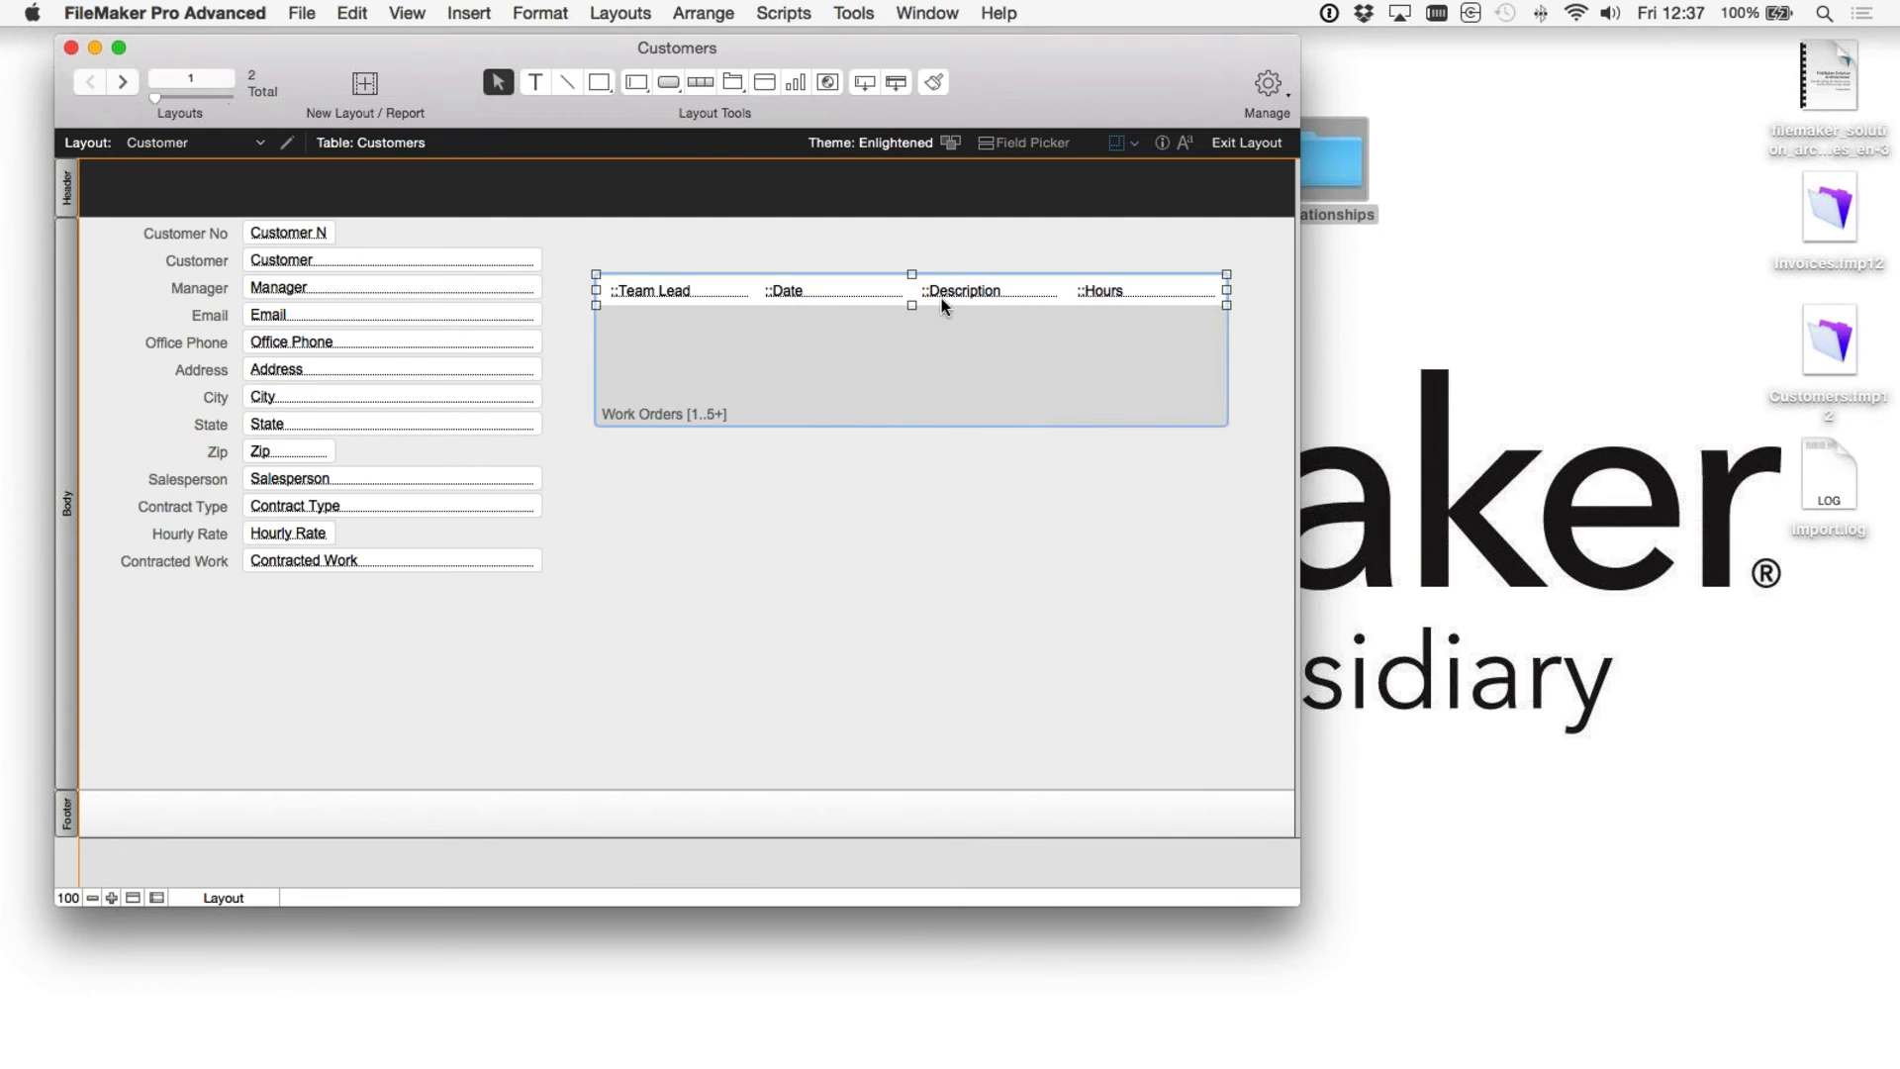
pyautogui.click(1033, 531)
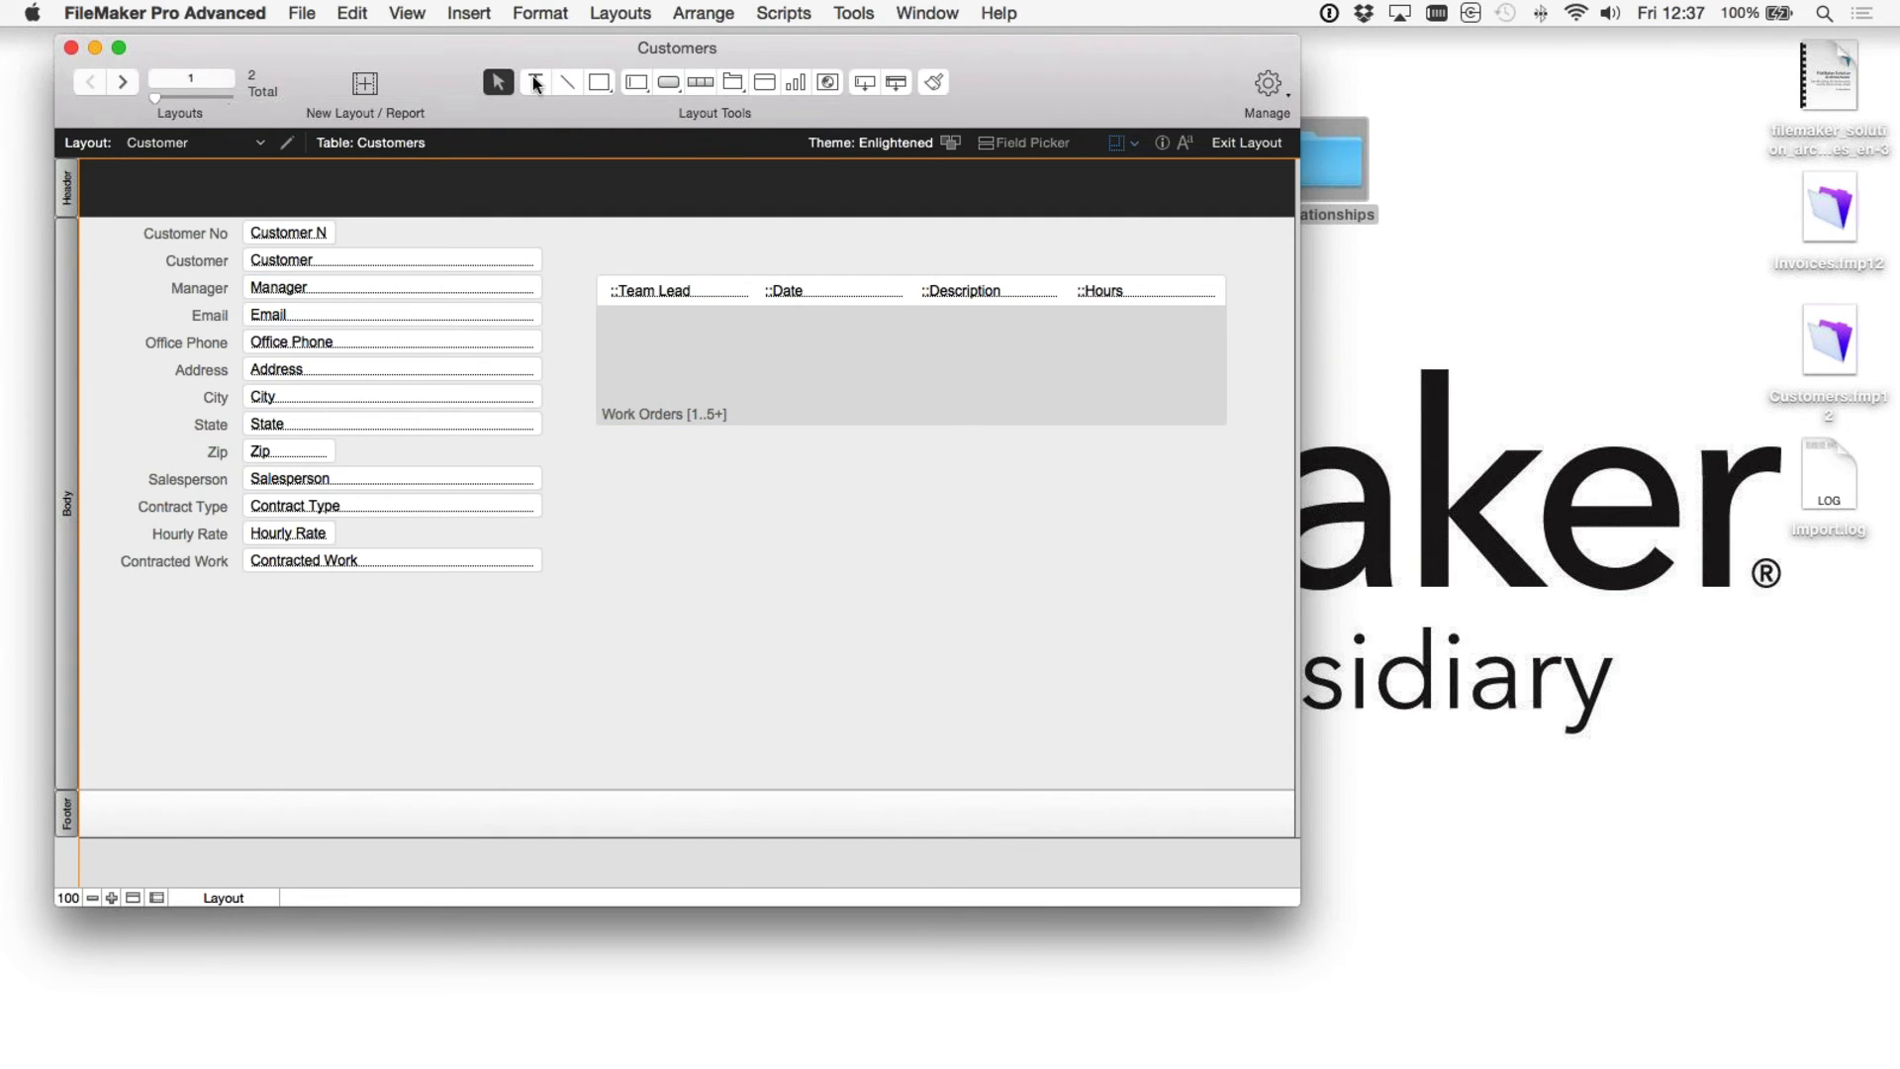
# - Add a text label reading "Desc" above the Description column of the portal
pyautogui.click(535, 84)
pyautogui.click(945, 262)
pyautogui.write('Desc')
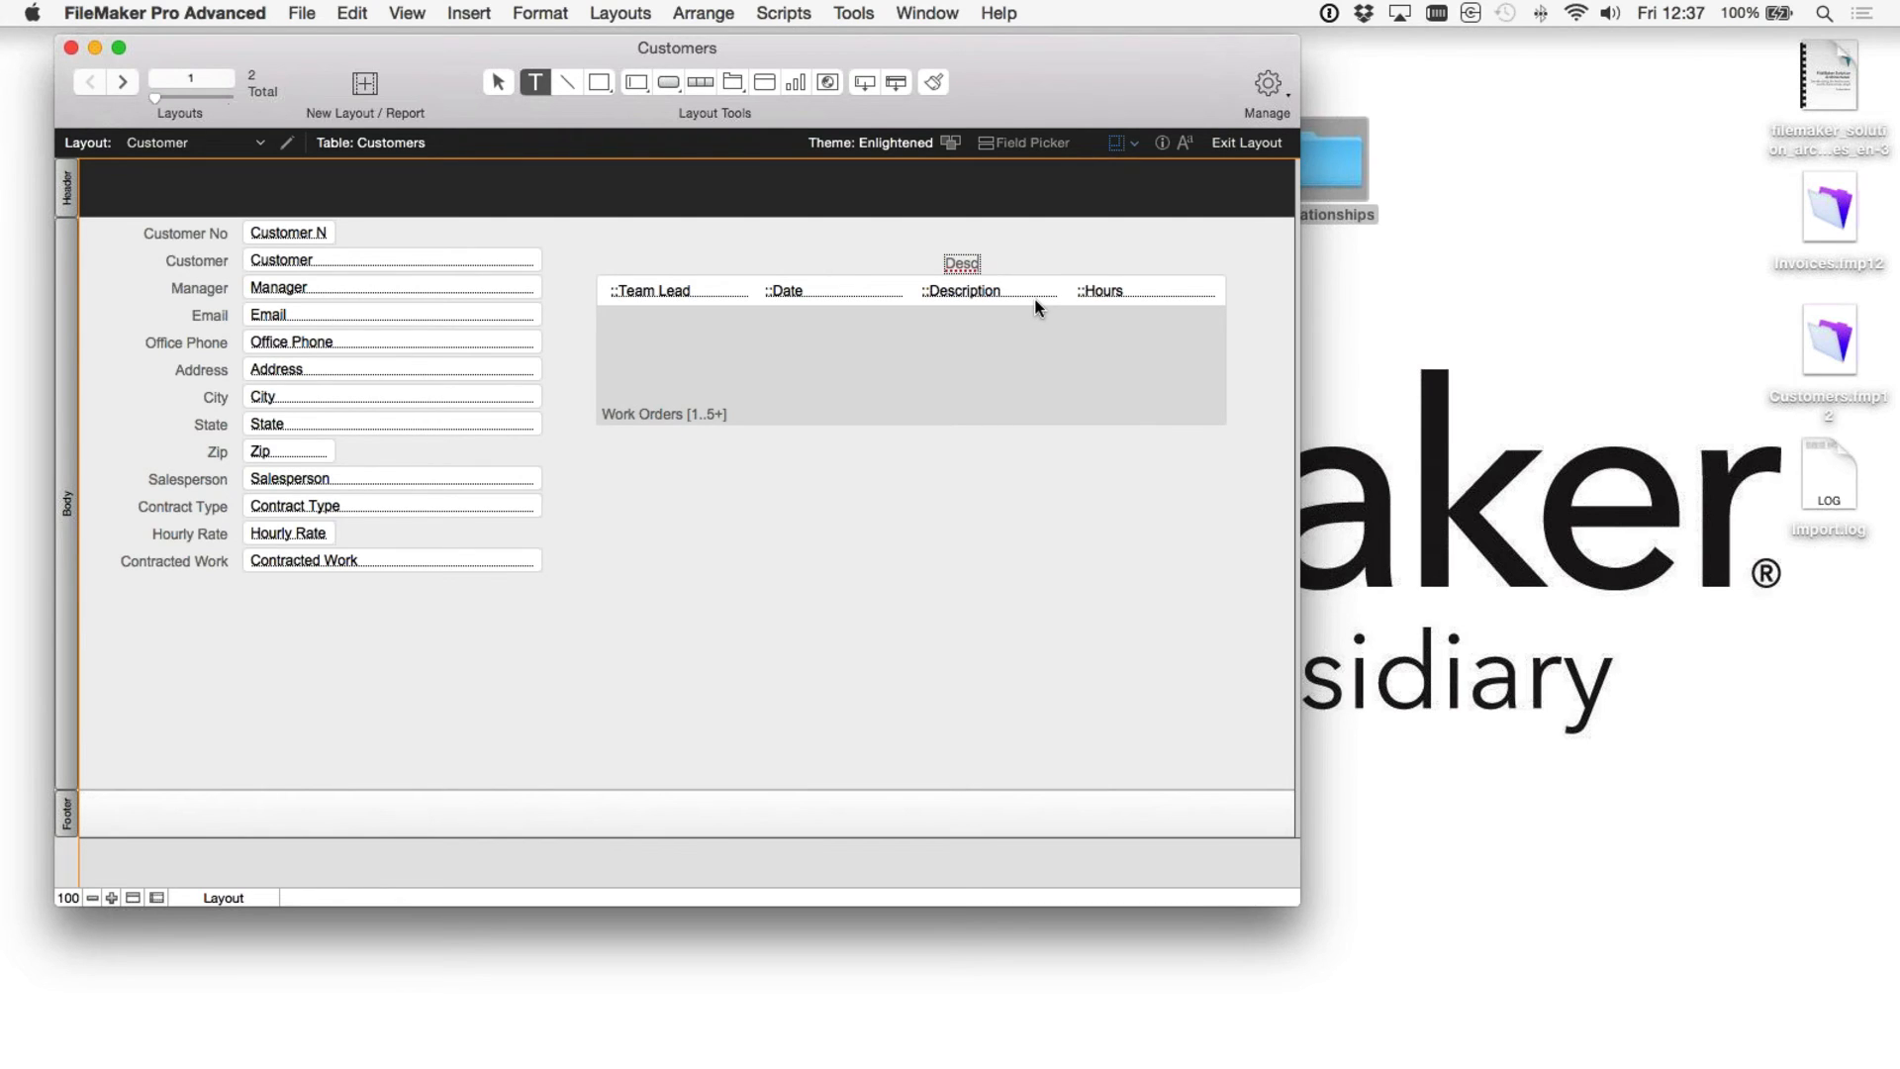
pyautogui.press('Escape')
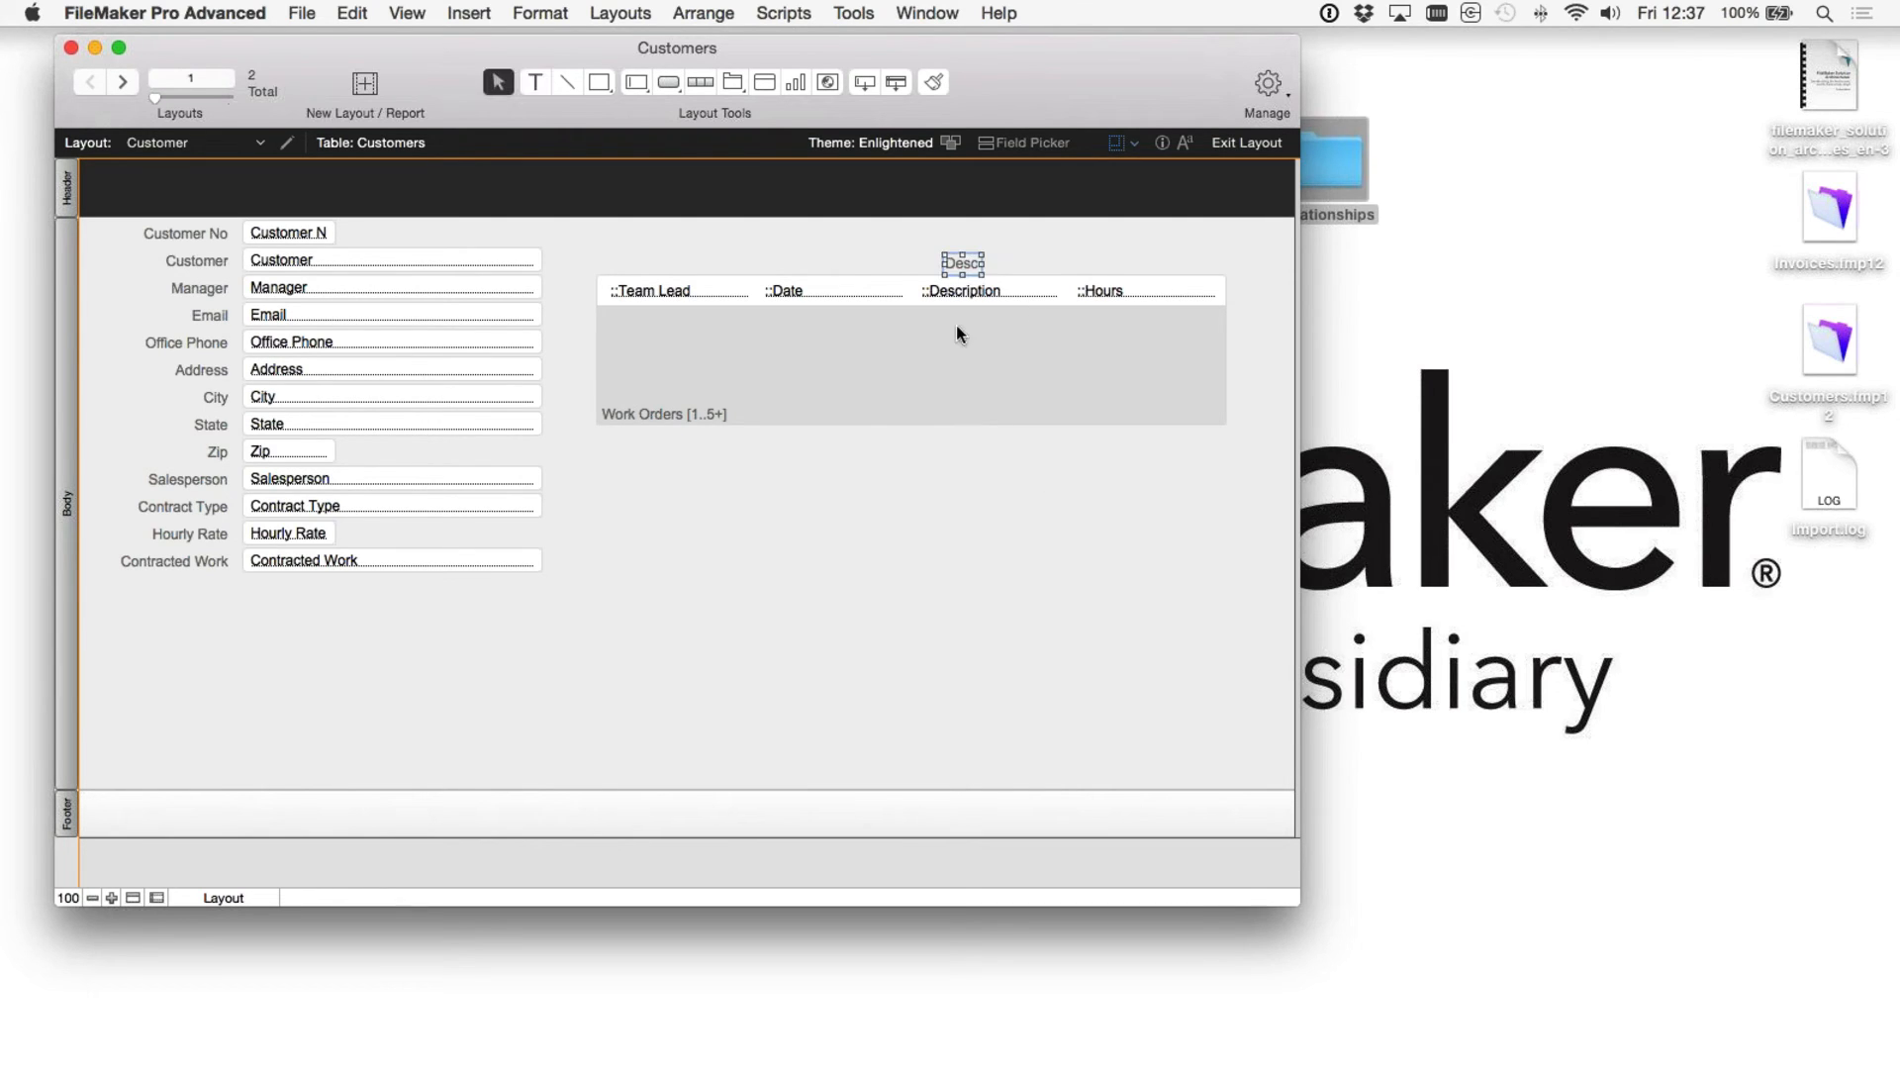
# - Create a label for the portal's Date field and place it above the Date column
pyautogui.doubleClick(787, 287)
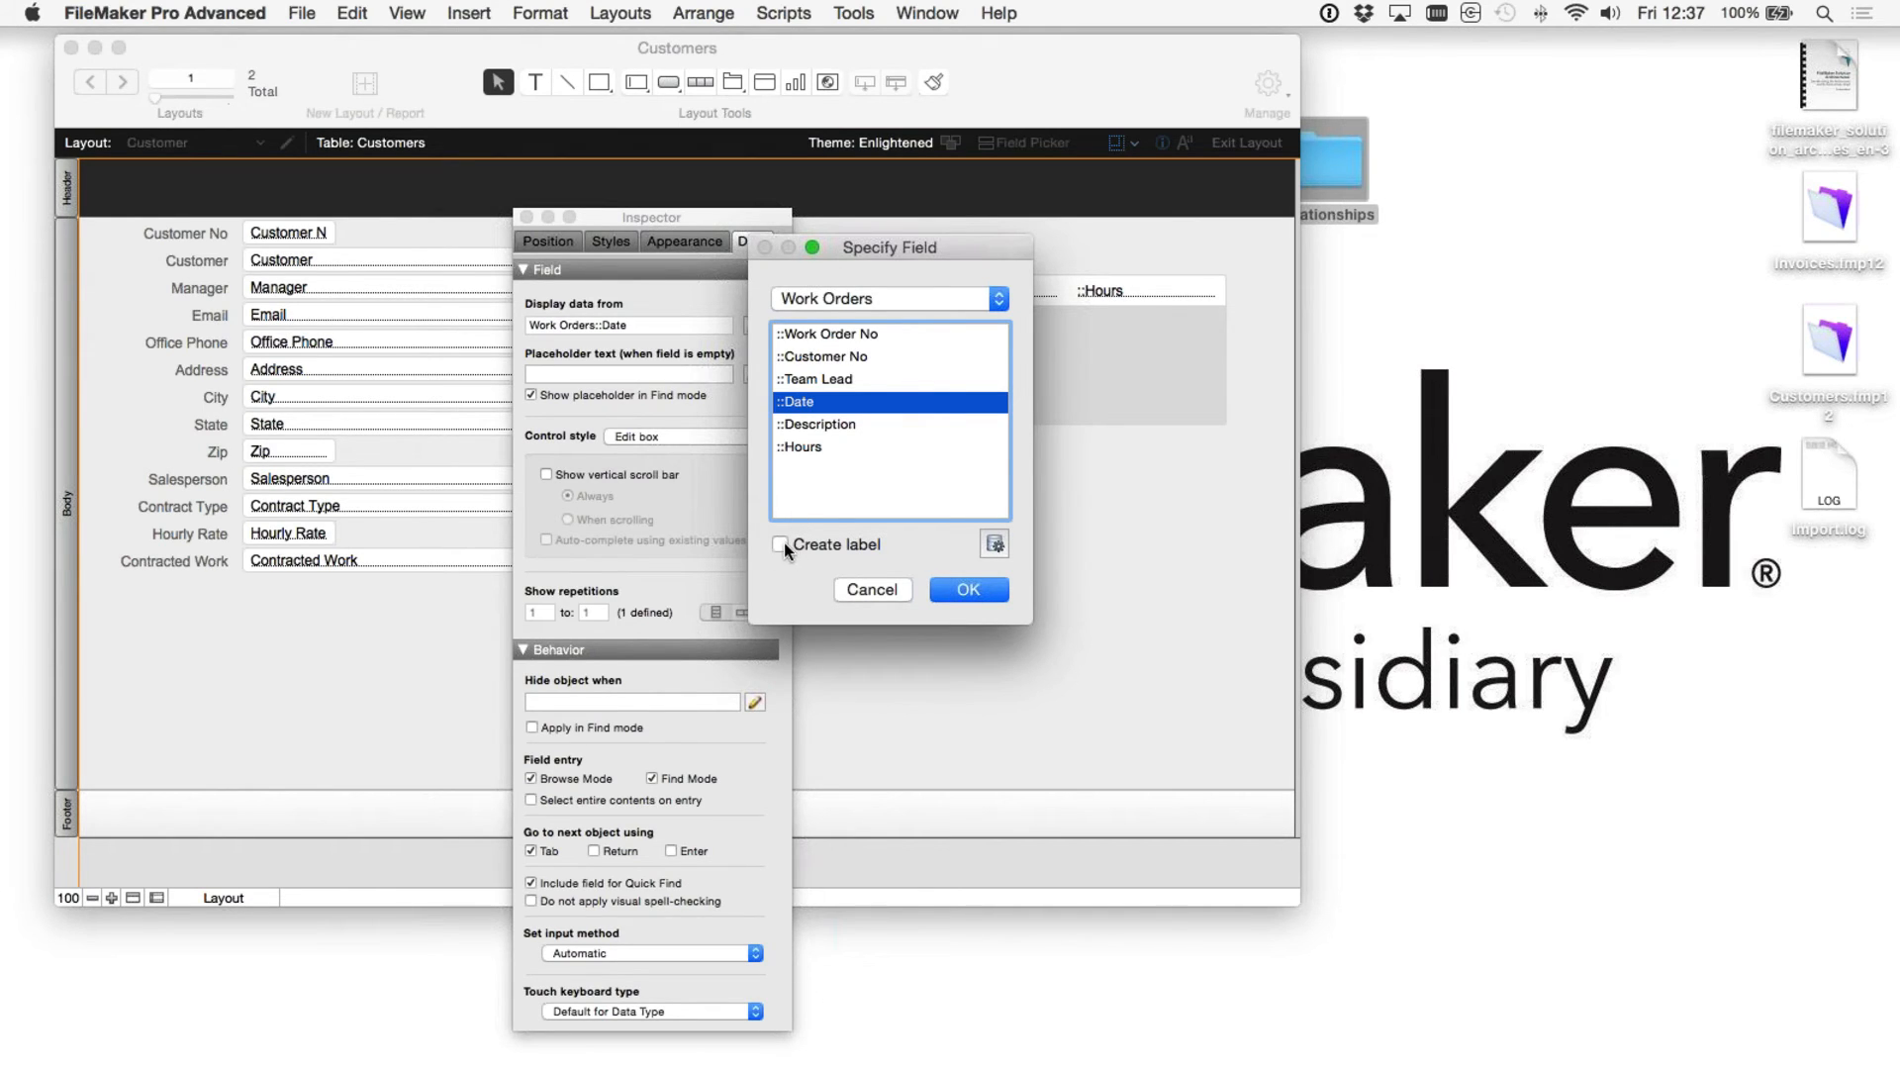
pyautogui.click(969, 588)
pyautogui.click(527, 218)
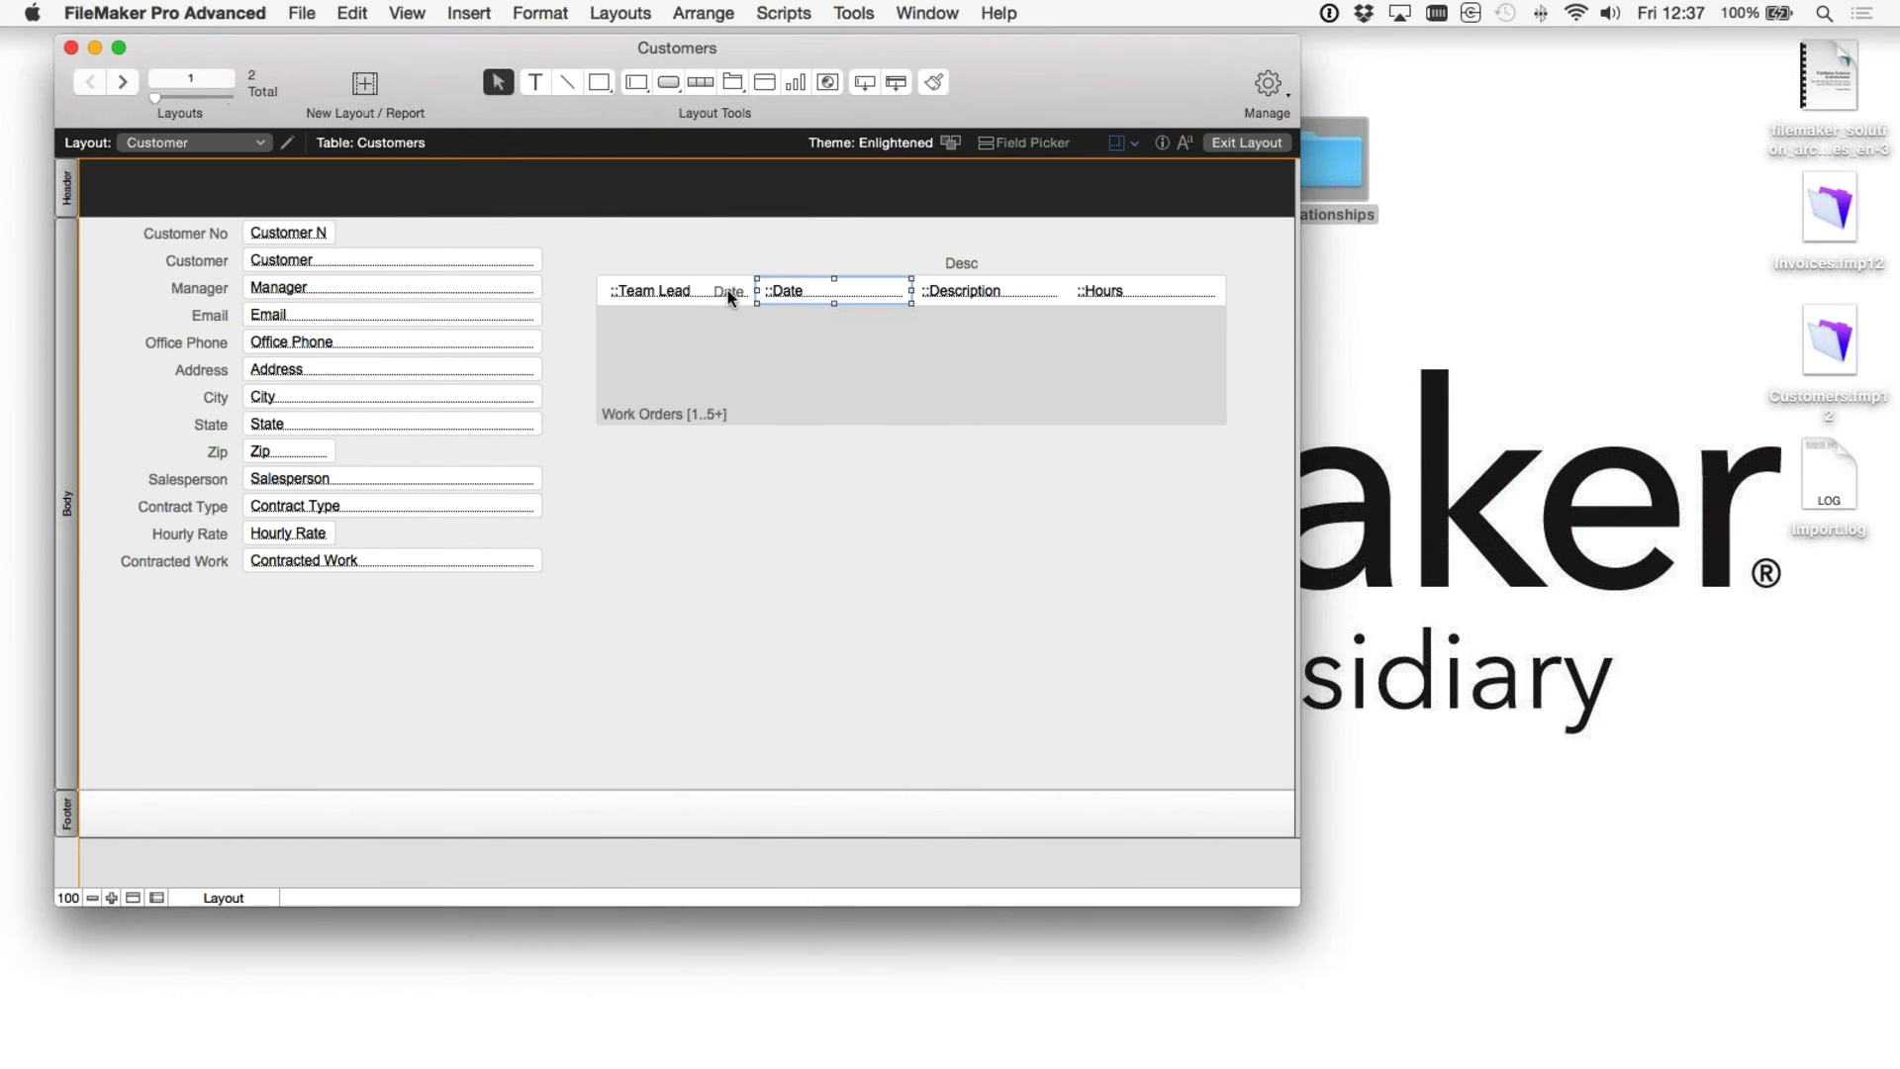
pyautogui.moveTo(728, 289); pyautogui.dragTo(794, 260)
pyautogui.click(830, 389)
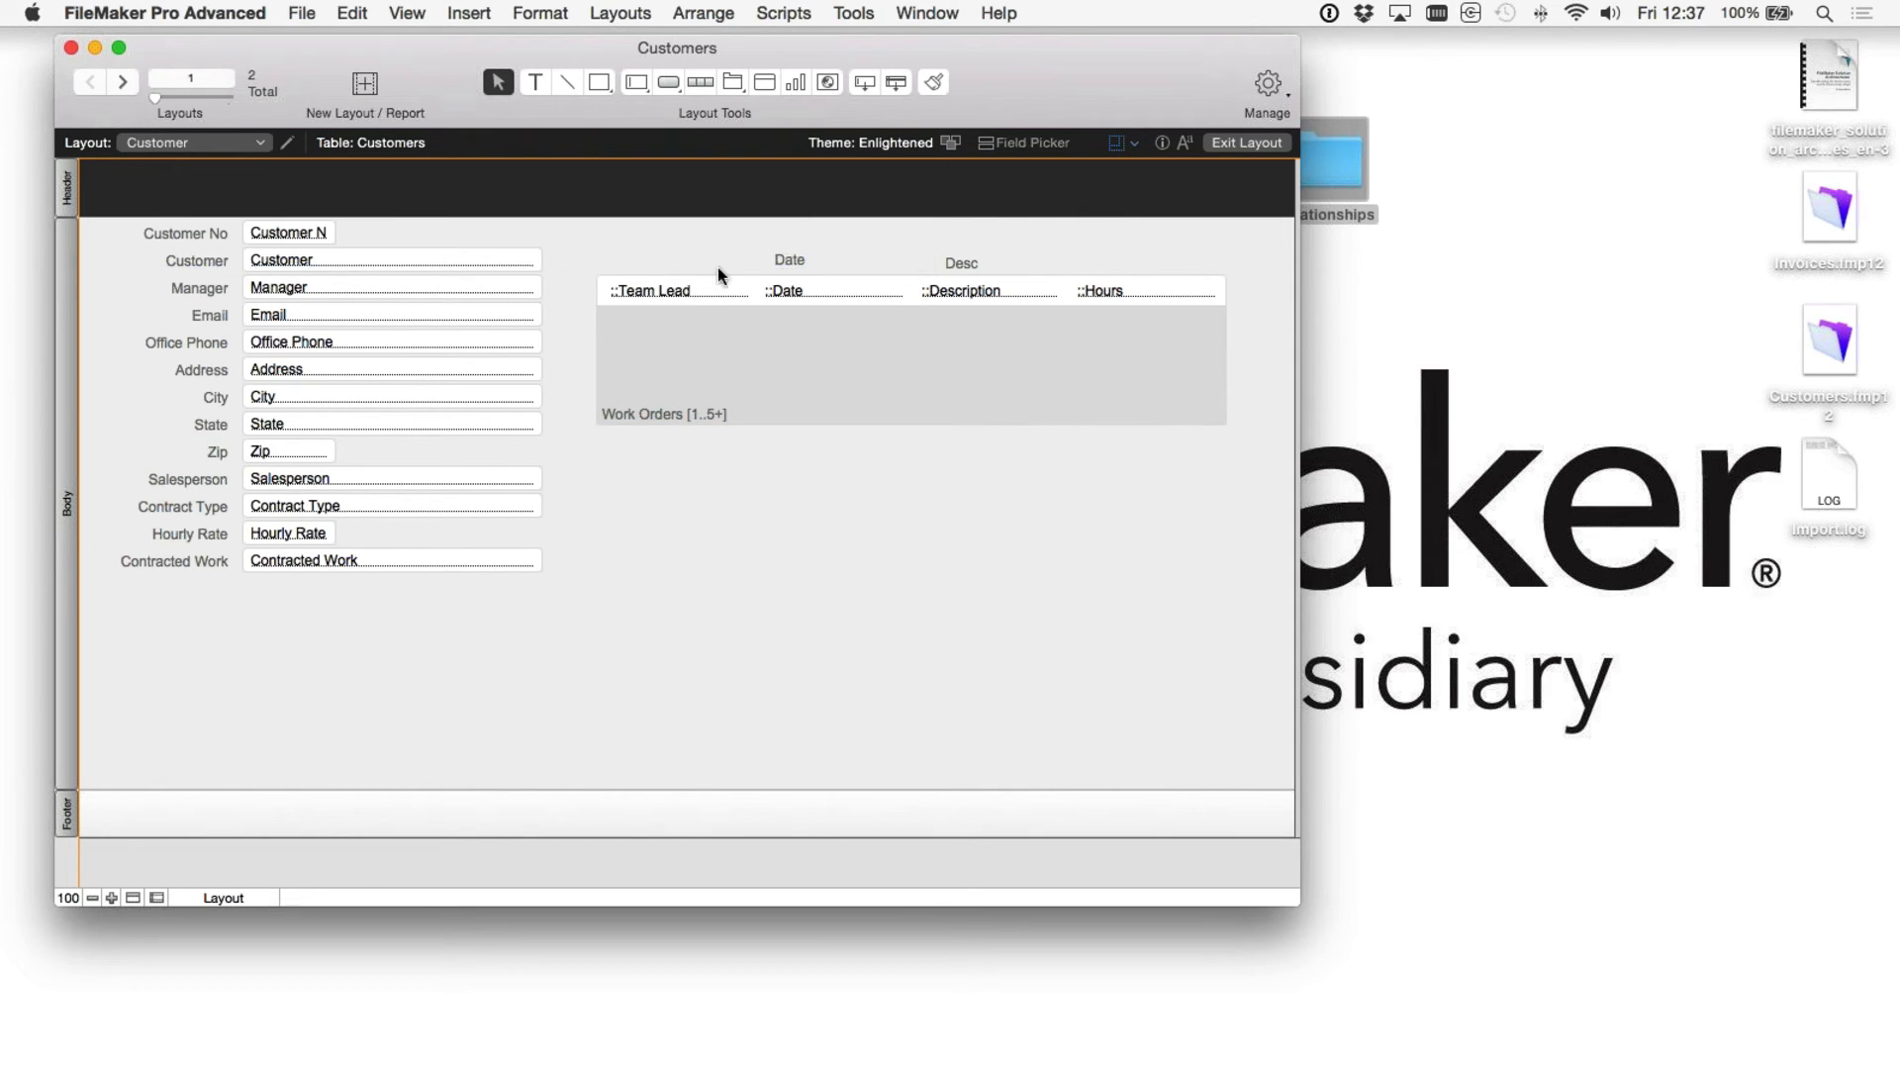
# - Create a label for the portal's Team Lead field, place it above its column, and save the layout
pyautogui.doubleClick(669, 288)
pyautogui.click(781, 544)
pyautogui.click(970, 585)
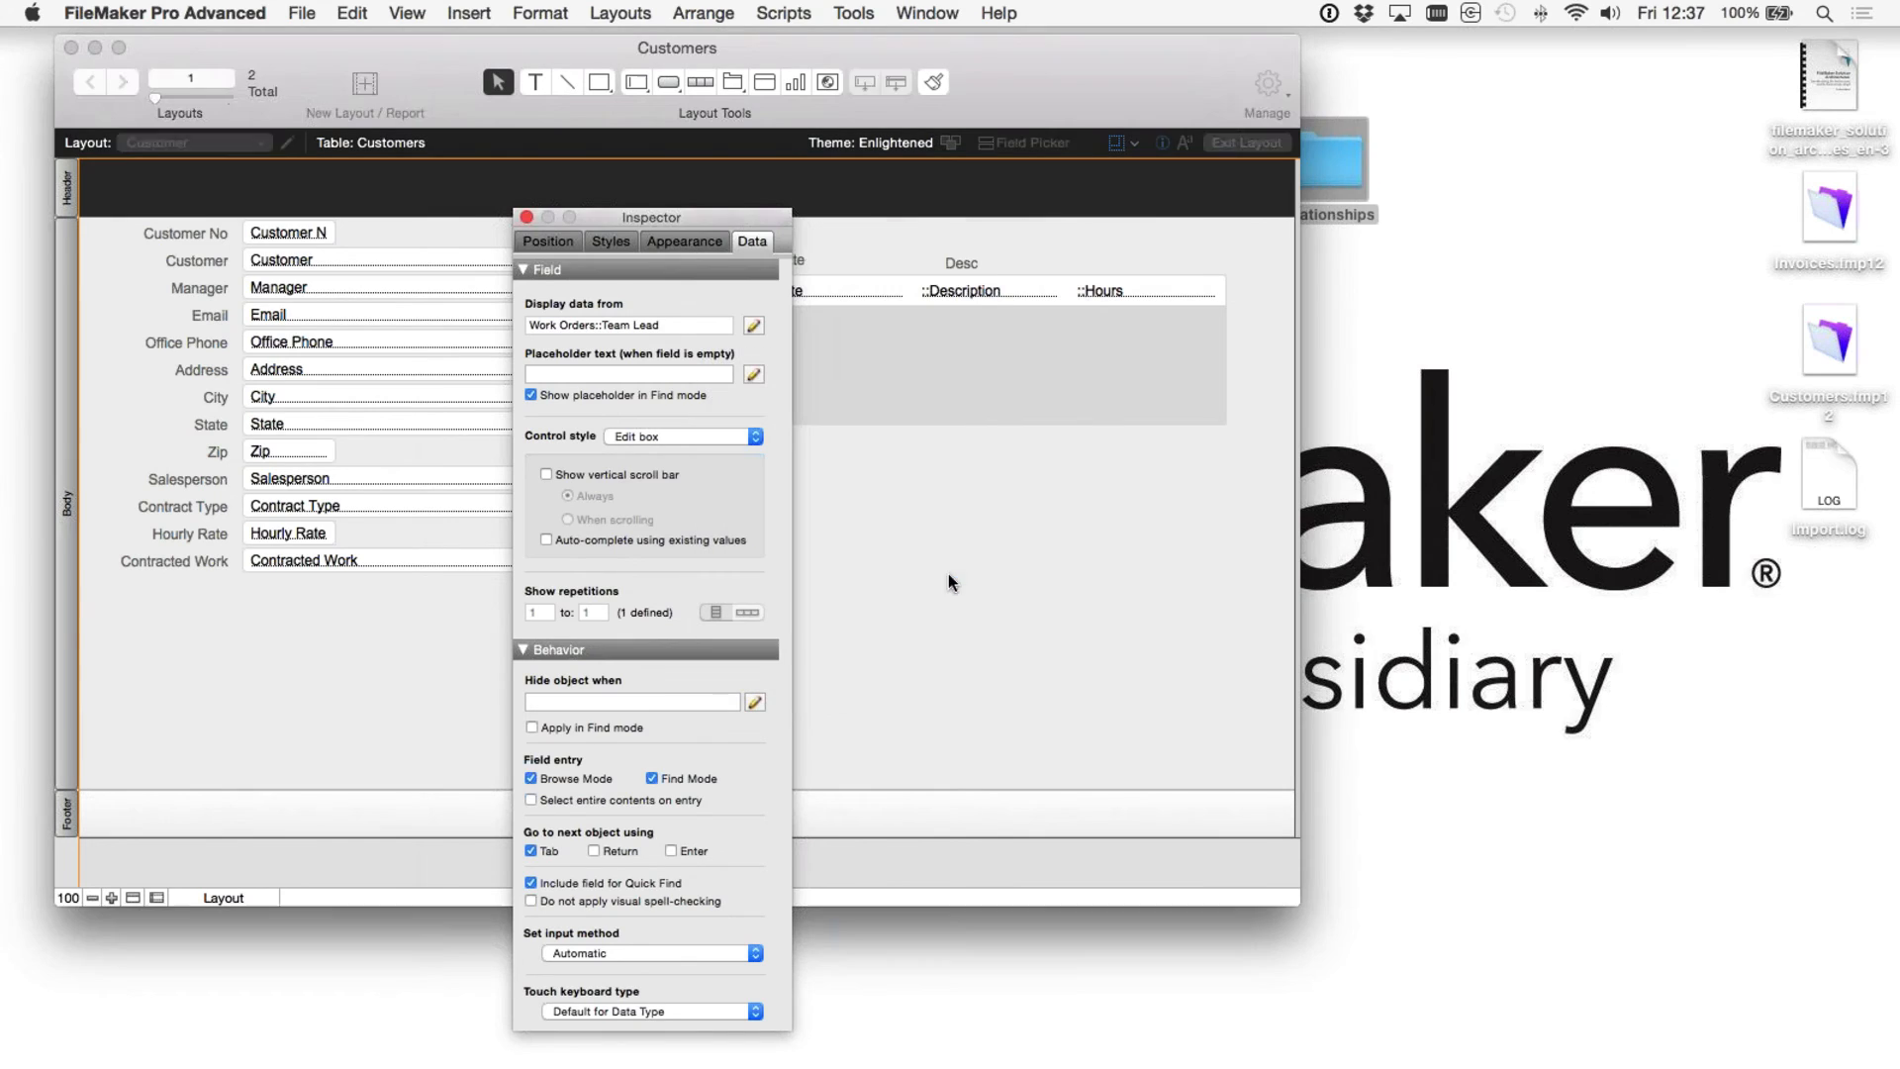
pyautogui.click(526, 217)
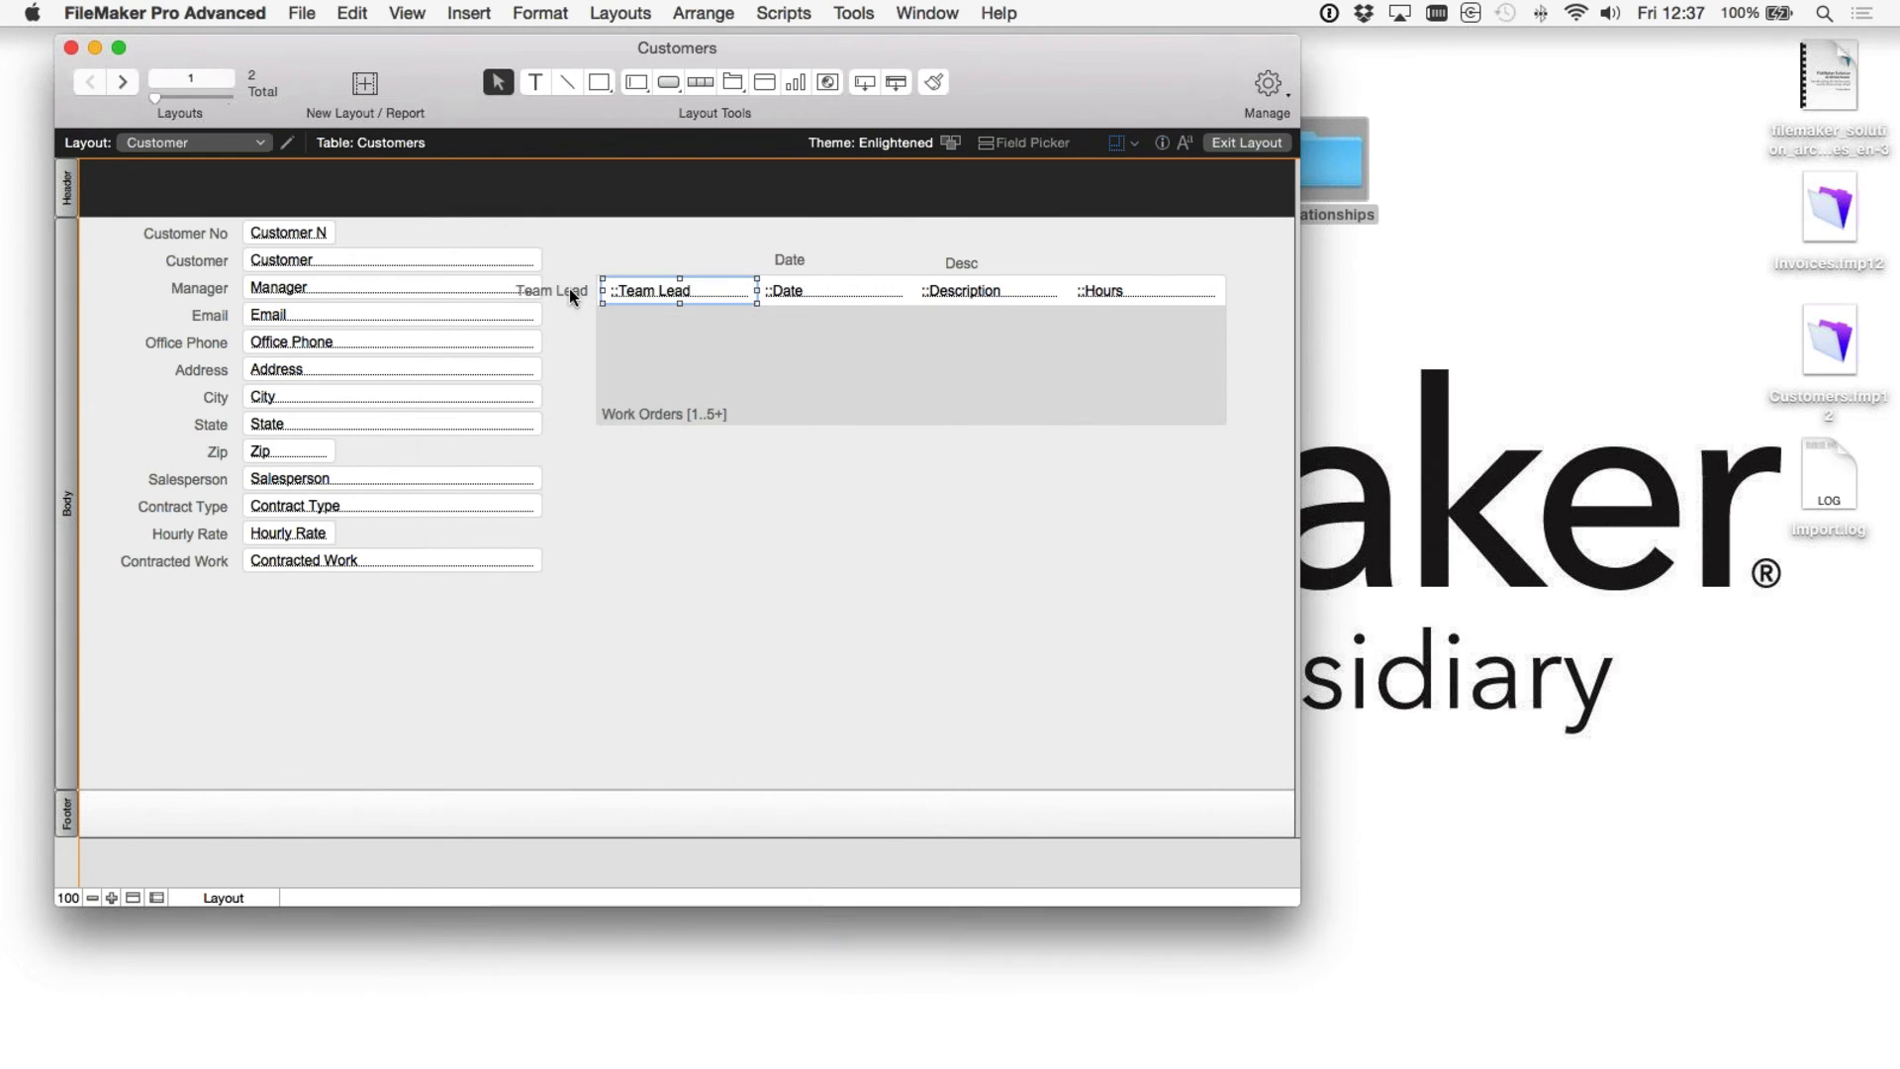
pyautogui.moveTo(566, 289); pyautogui.dragTo(661, 261)
pyautogui.click(1057, 455)
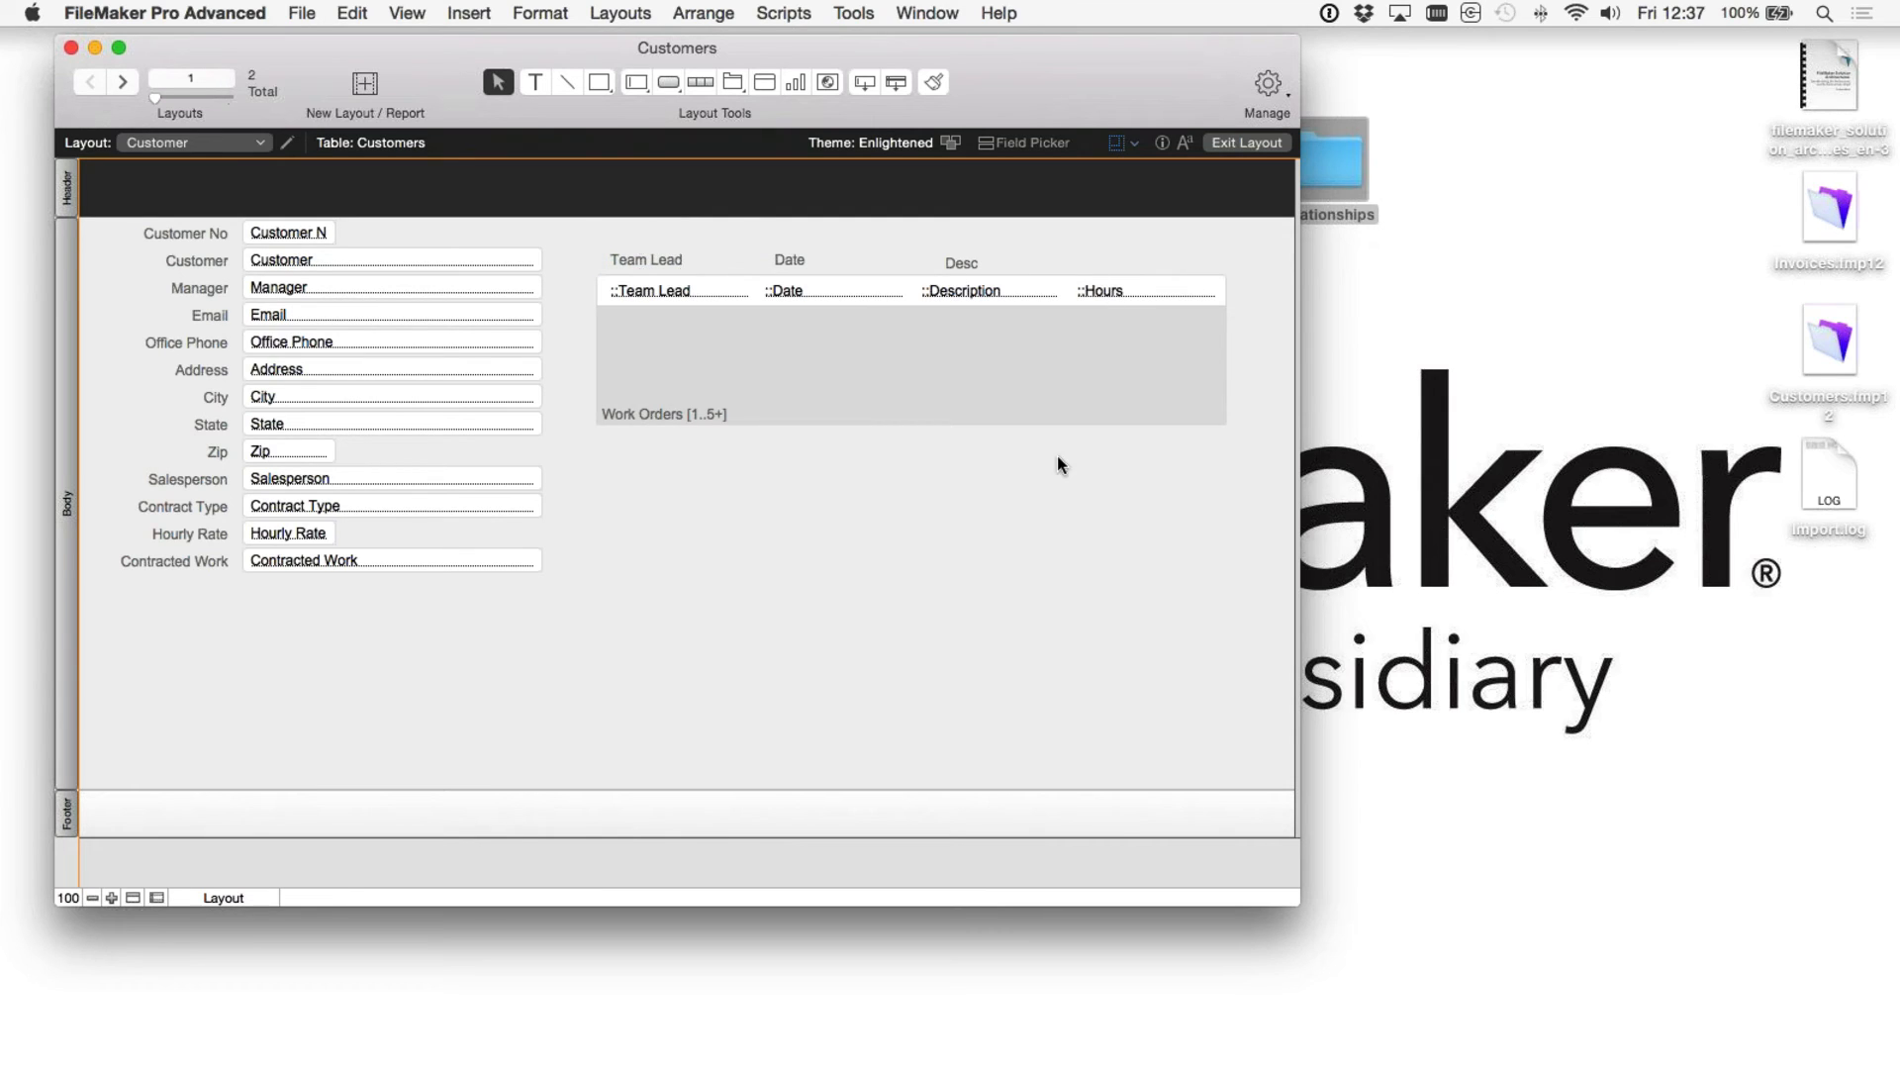
pyautogui.click(1239, 140)
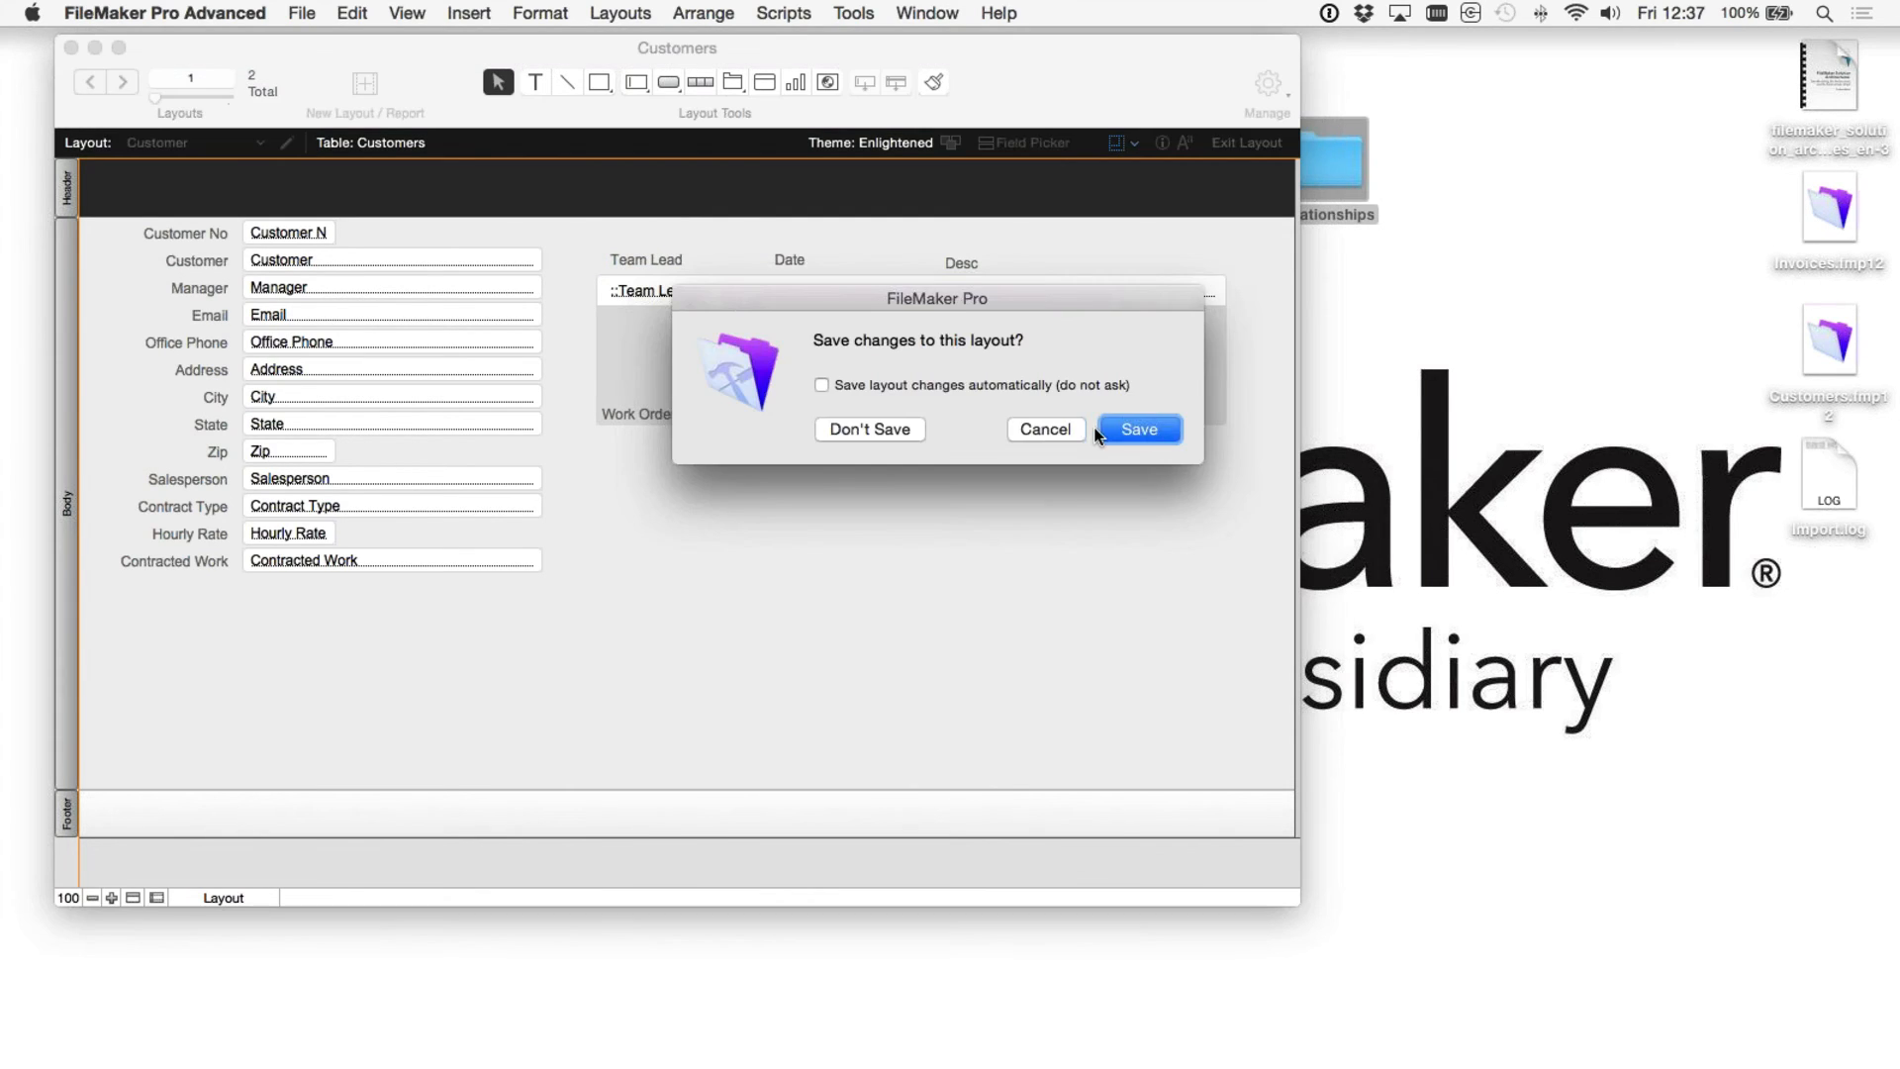
pyautogui.press('Return')
# - Examine the work order rows under the portal's column labels in Browse mode
pyautogui.scroll(-10, 766, 349)
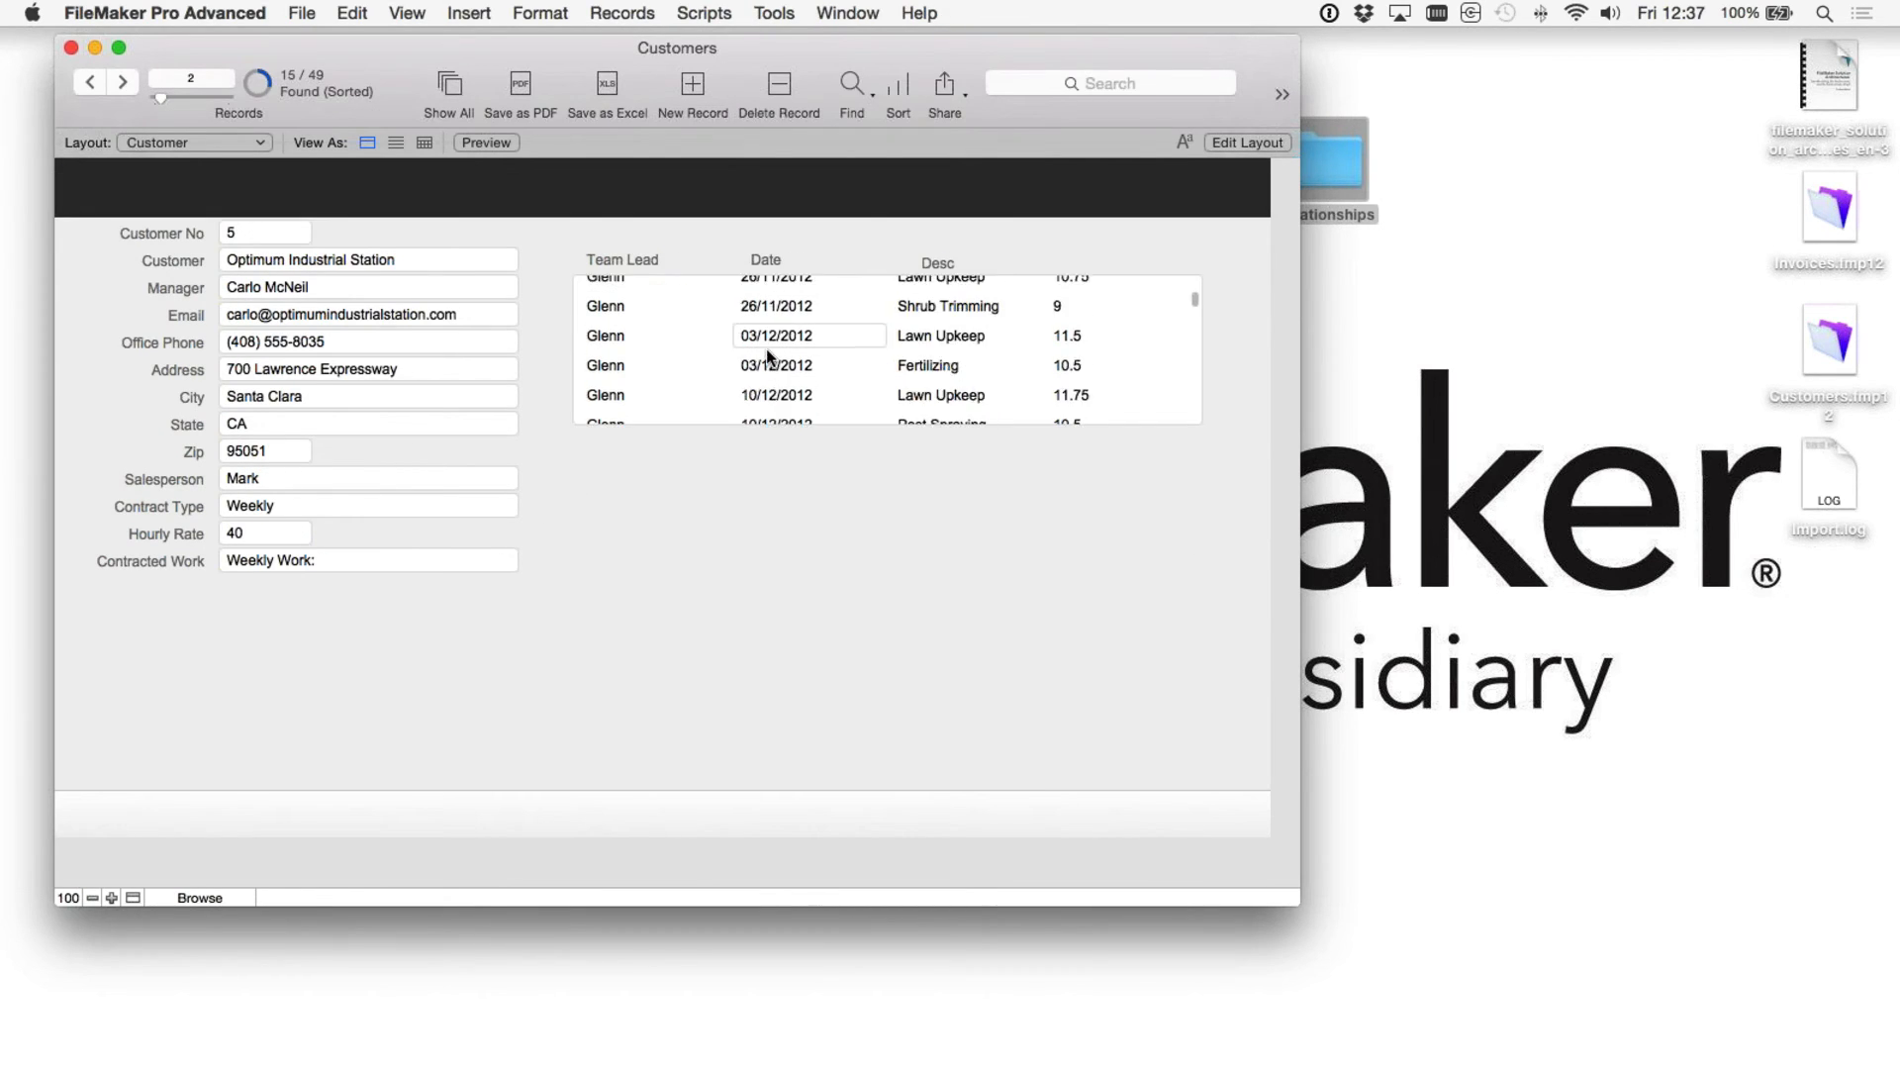
pyautogui.scroll(15, 766, 348)
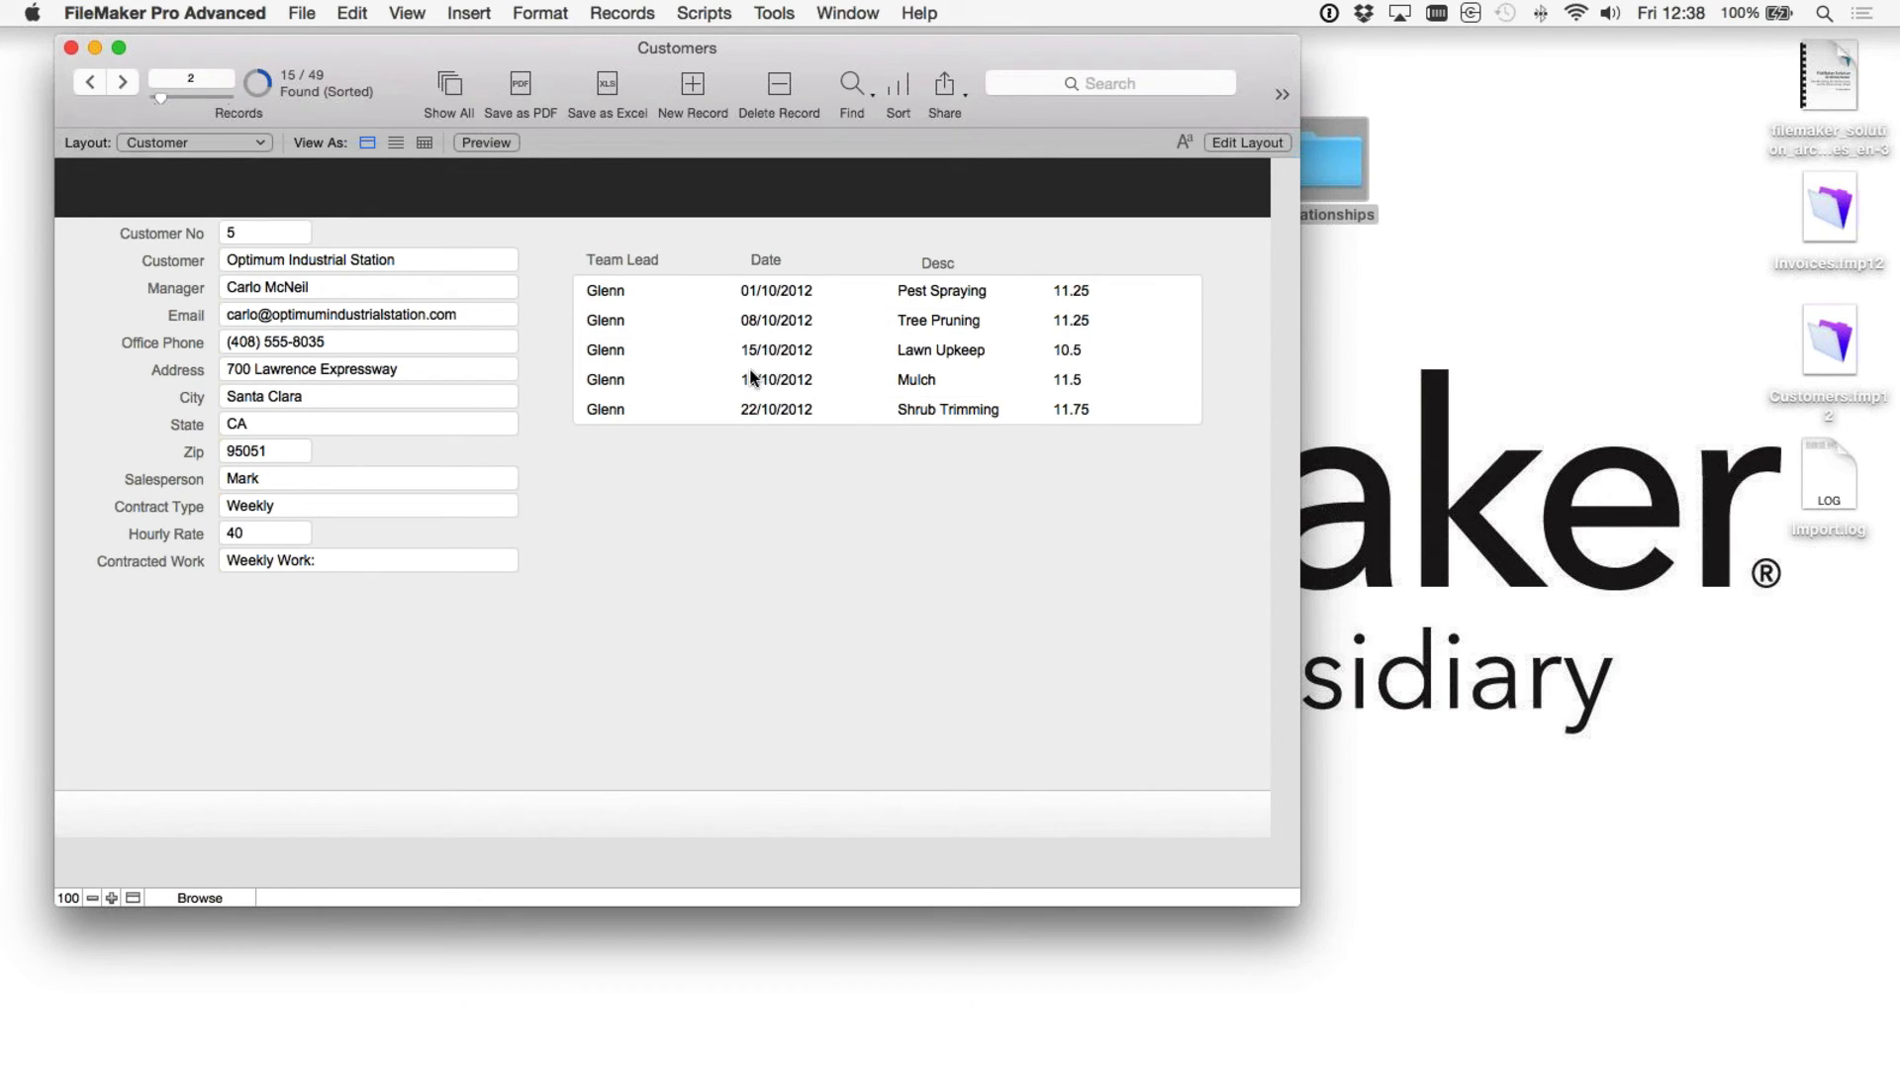
pyautogui.scroll(-3, 784, 371)
pyautogui.scroll(4, 784, 371)
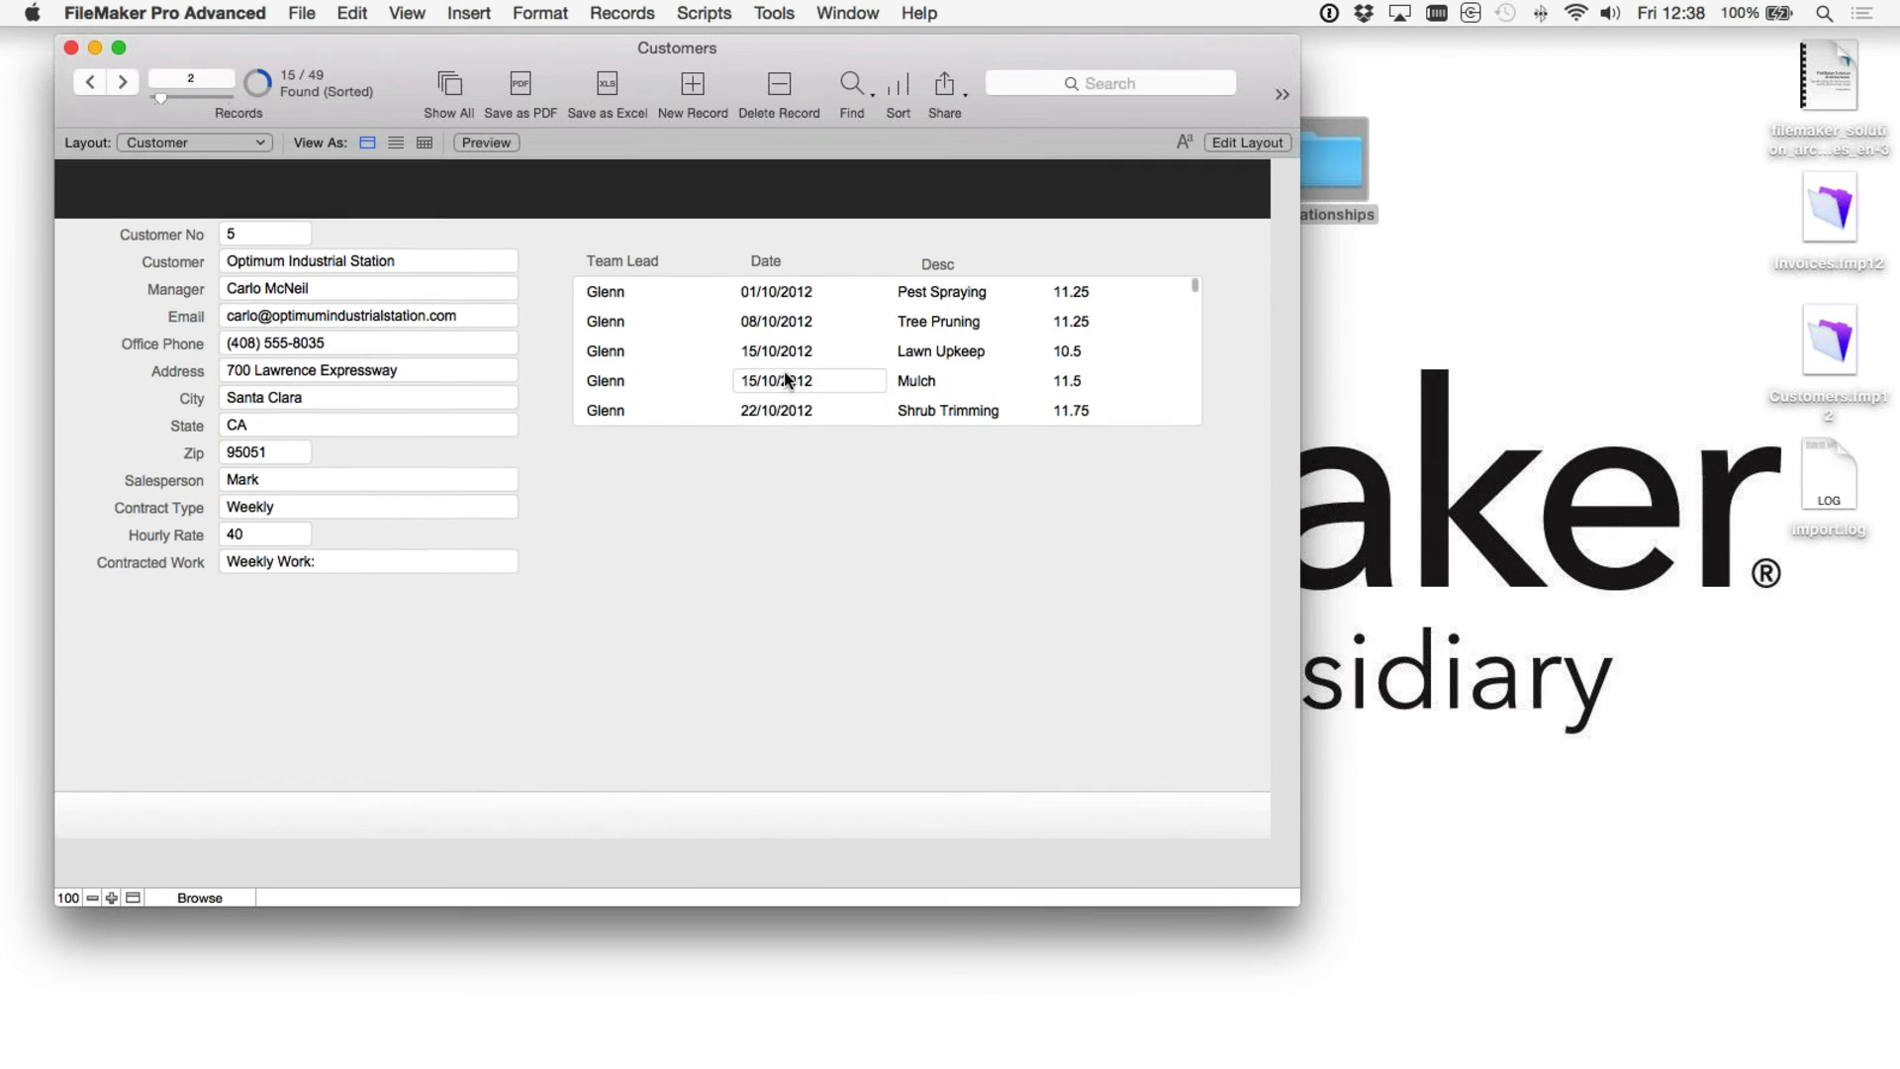
pyautogui.scroll(-7, 784, 371)
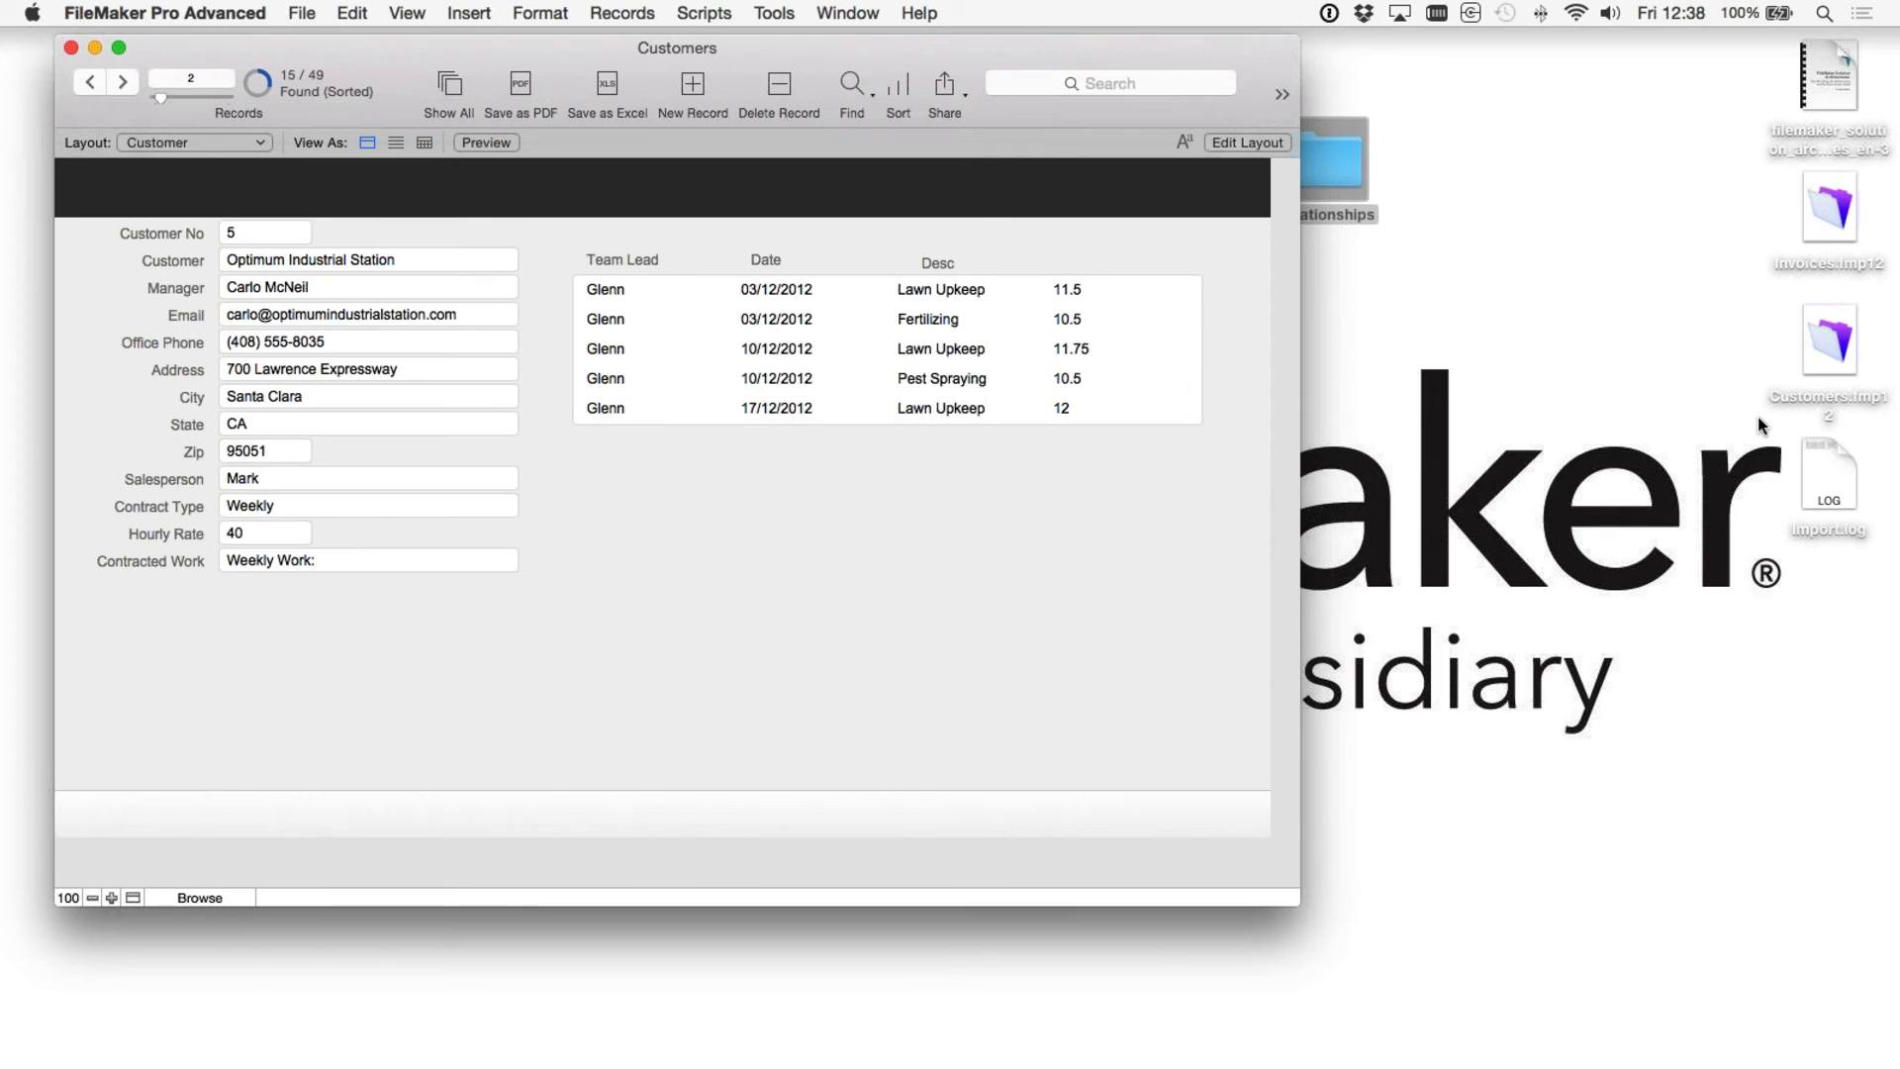
pyautogui.scroll(3, 885, 344)
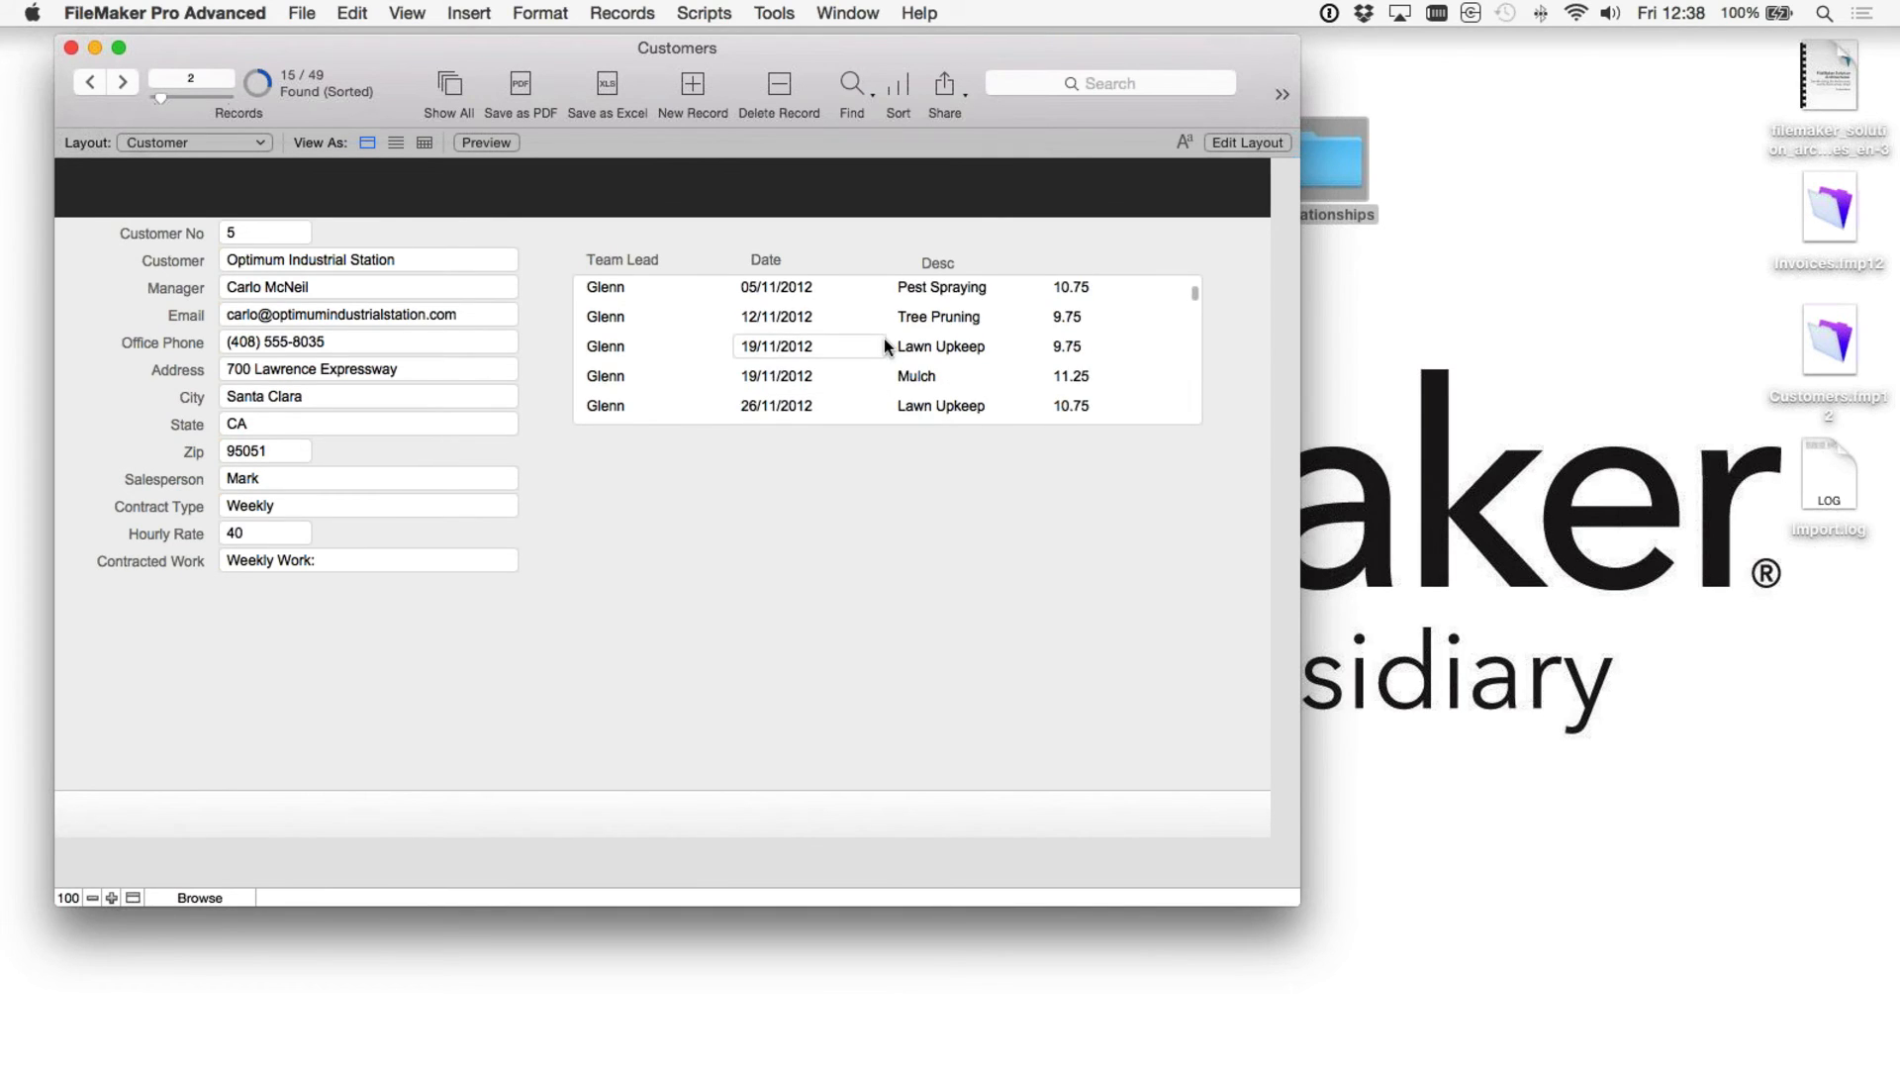
pyautogui.scroll(-5, 885, 345)
pyautogui.scroll(10, 885, 344)
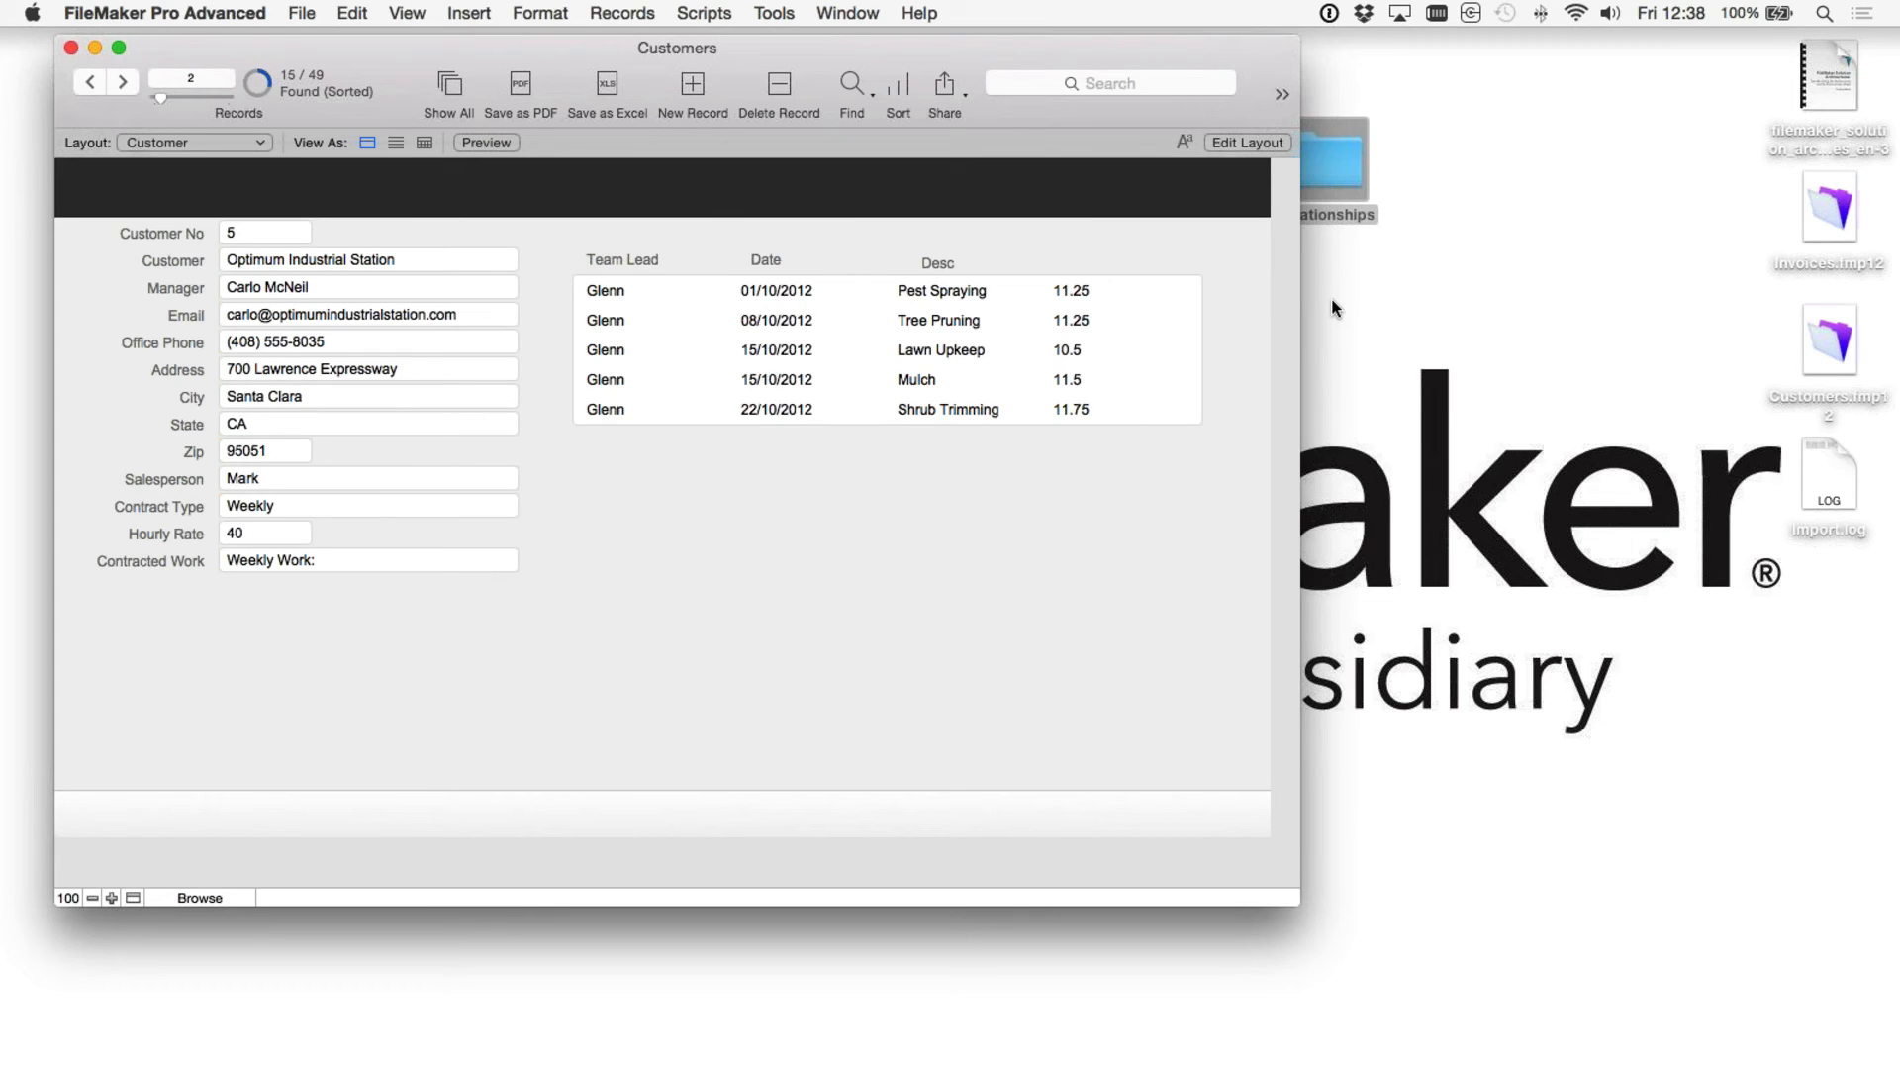
# - Edit the layout again and widen the Work Orders portal slightly beyond the Hours field
pyautogui.click(1246, 143)
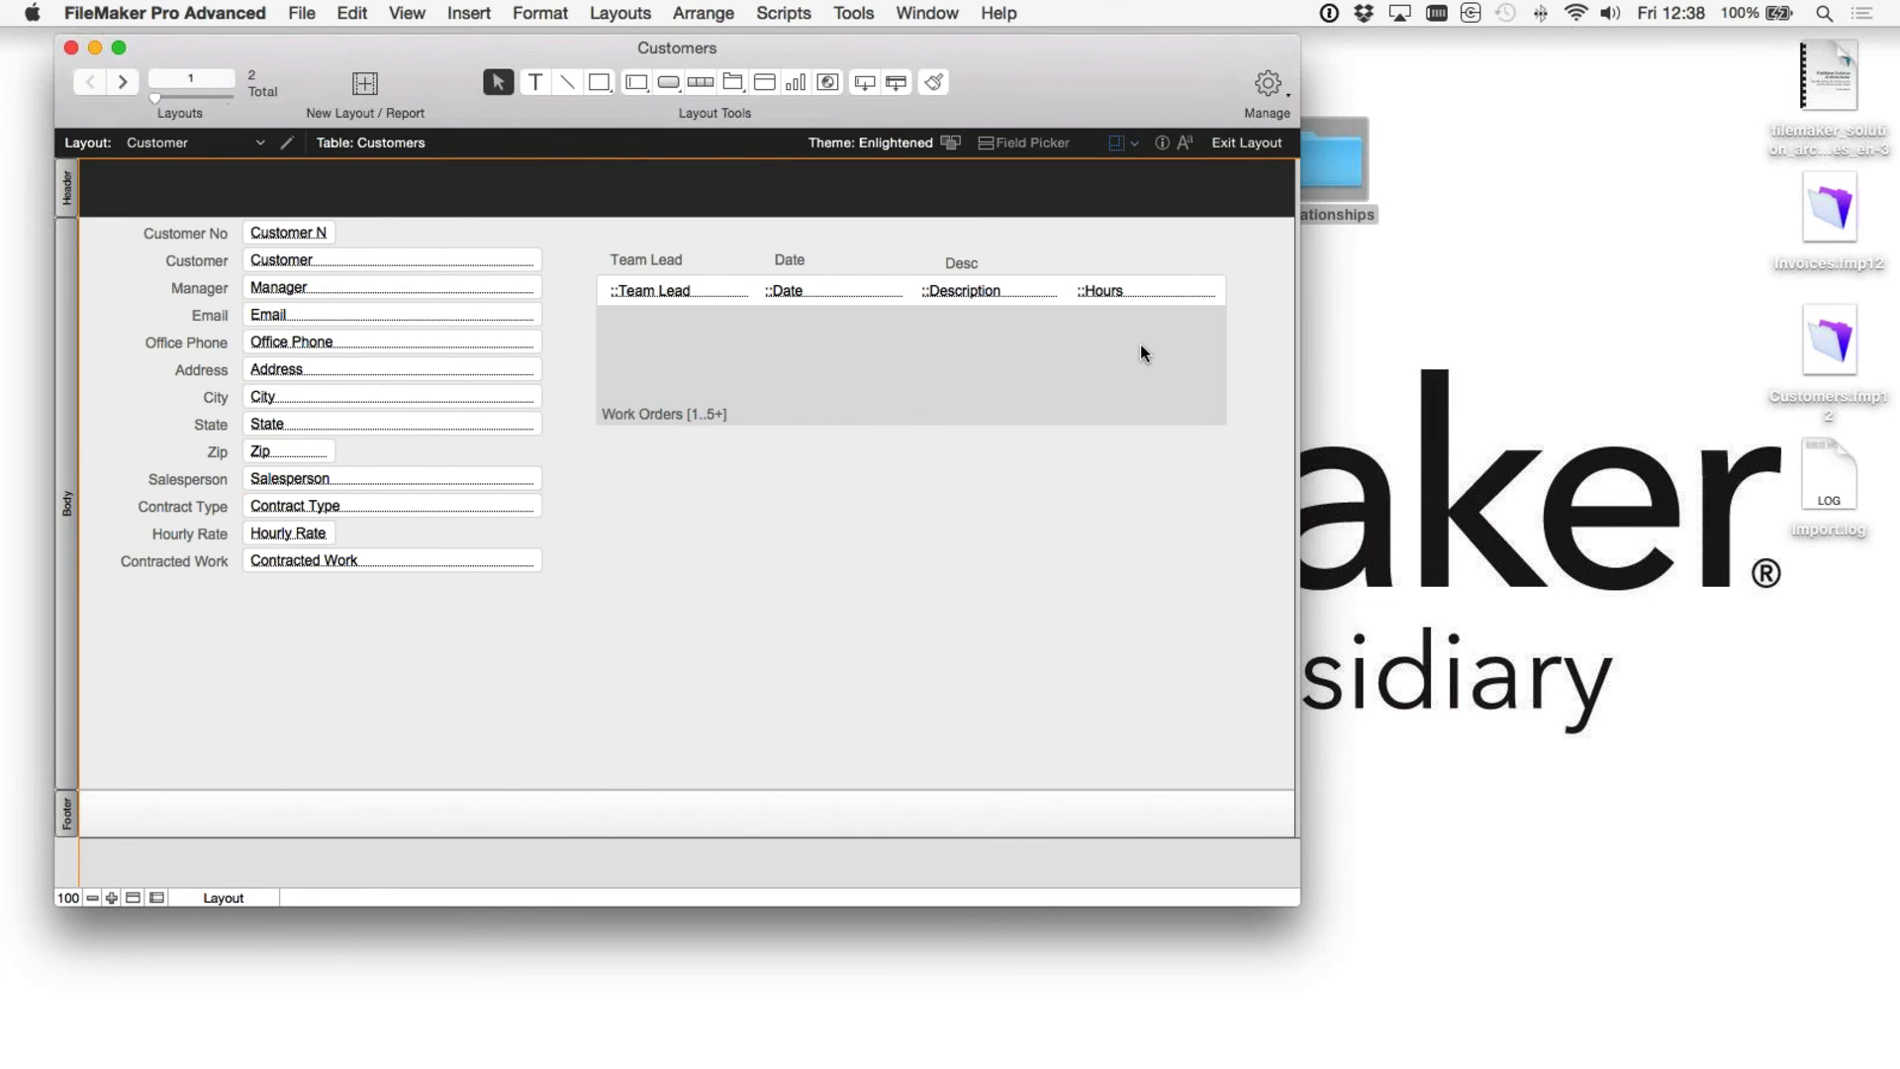
pyautogui.click(1141, 345)
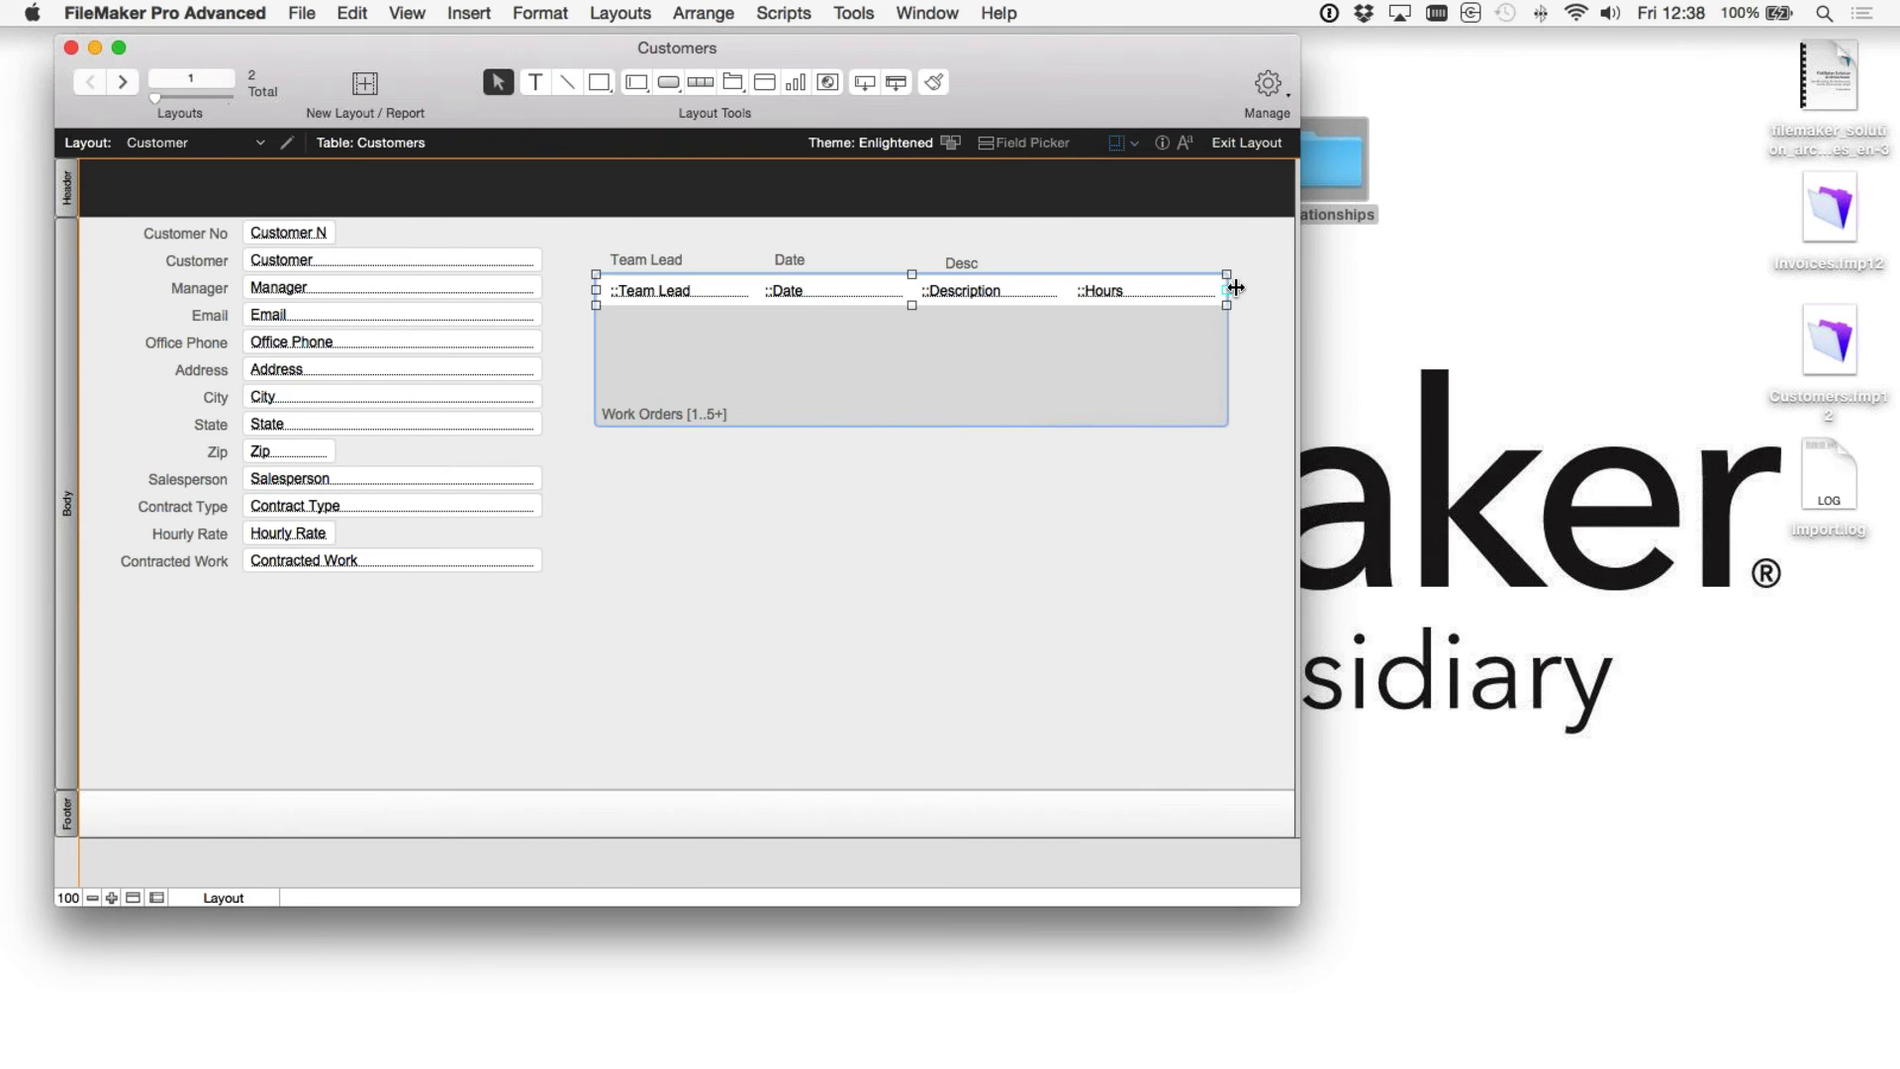
pyautogui.moveTo(1236, 288)
pyautogui.mouseDown()
pyautogui.moveTo(1271, 288)
pyautogui.moveTo(1258, 299)
pyautogui.mouseUp()
# - Draw a small button in the portal row just after the Hours field and try ">>" as its label
pyautogui.click(670, 84)
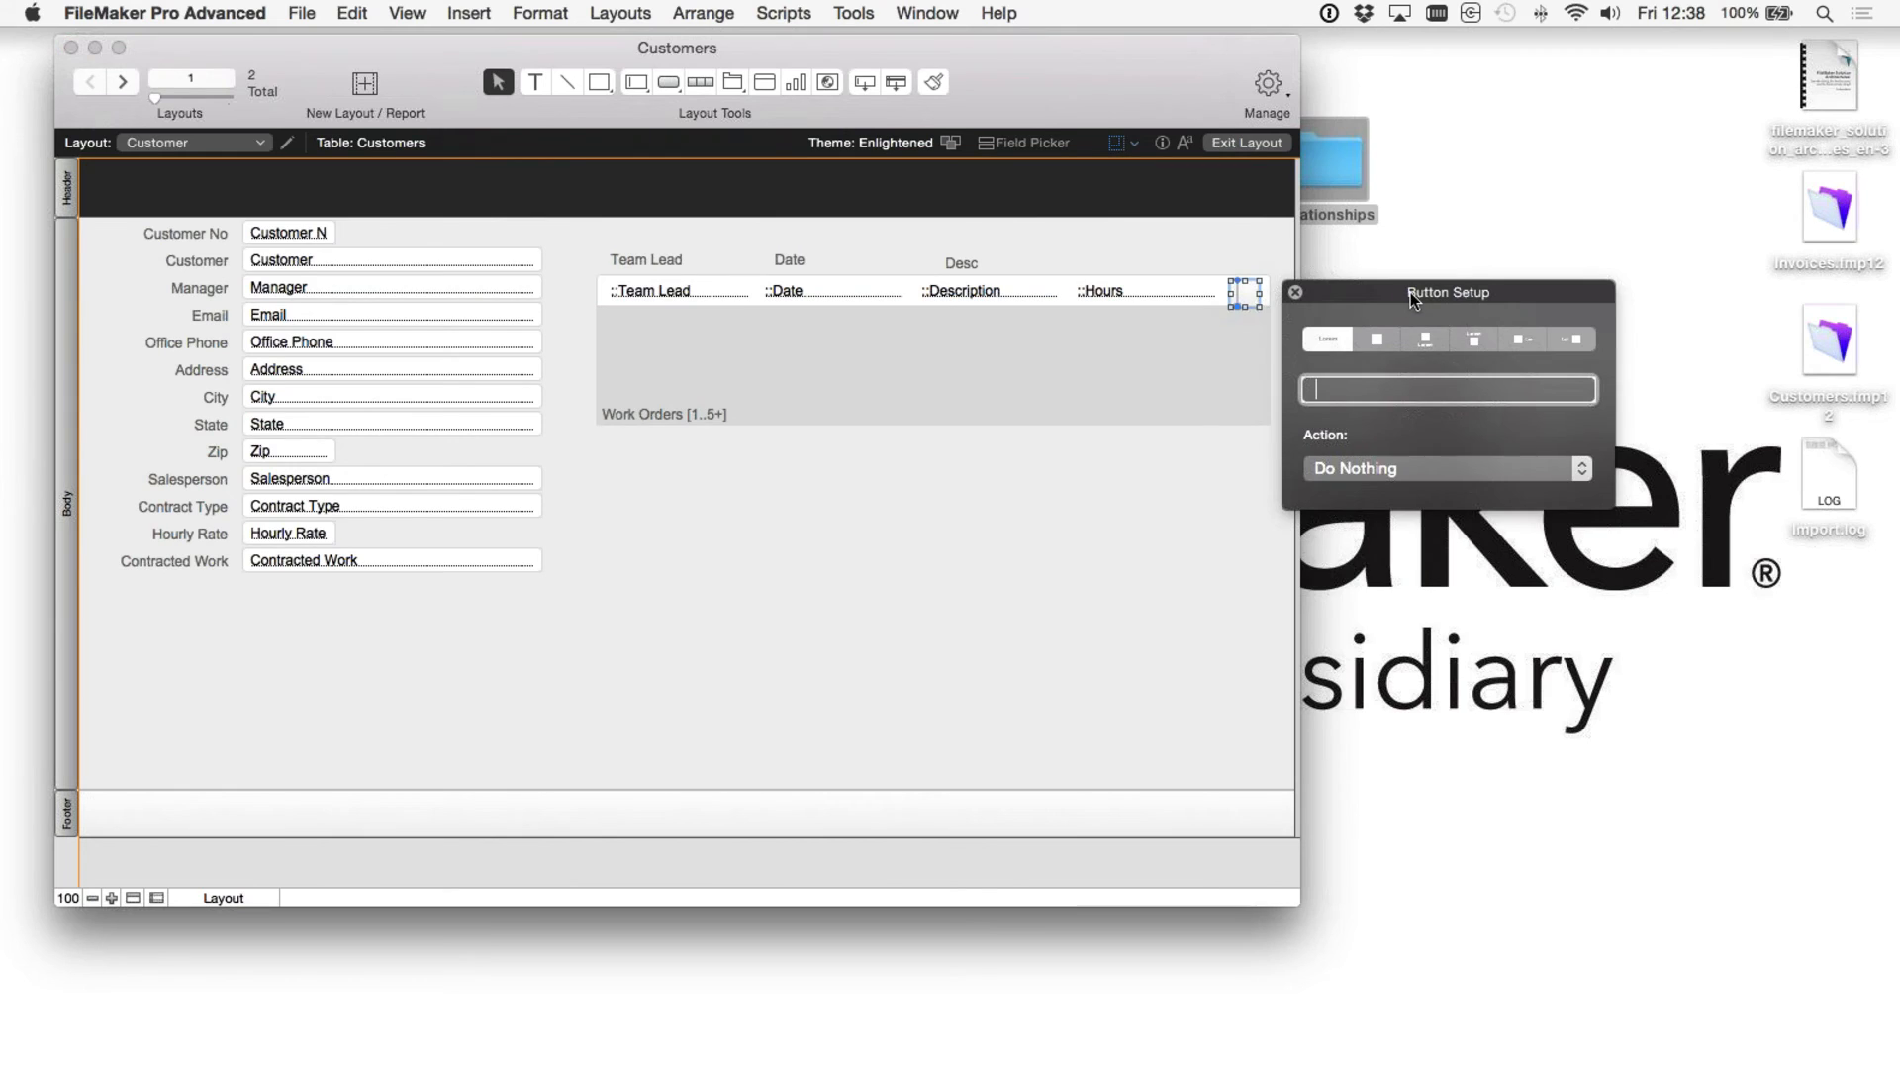
pyautogui.moveTo(1410, 293); pyautogui.dragTo(1001, 366)
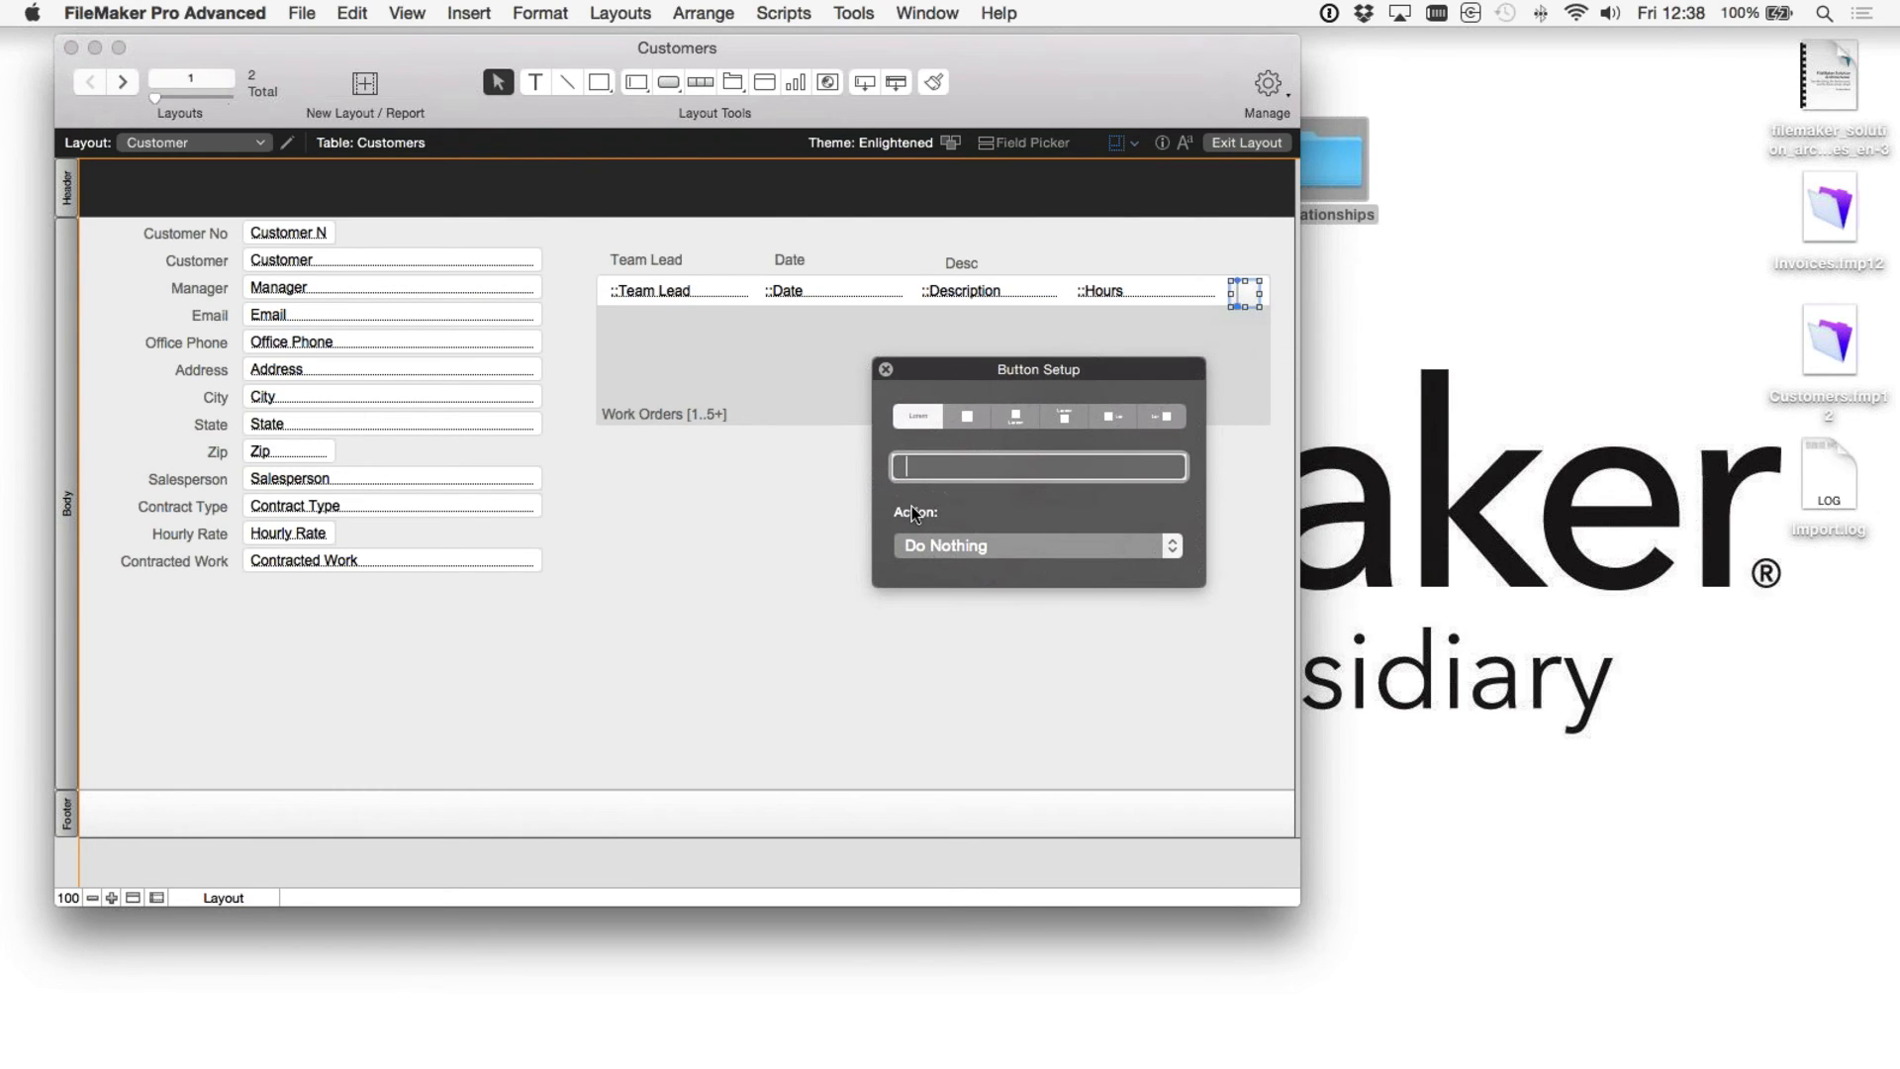
pyautogui.write('>>')
pyautogui.moveTo(935, 467); pyautogui.dragTo(870, 466)
# - Give the portal row button a thin right-chevron icon at 8 pt and reduce its height to fit the row
pyautogui.click(971, 416)
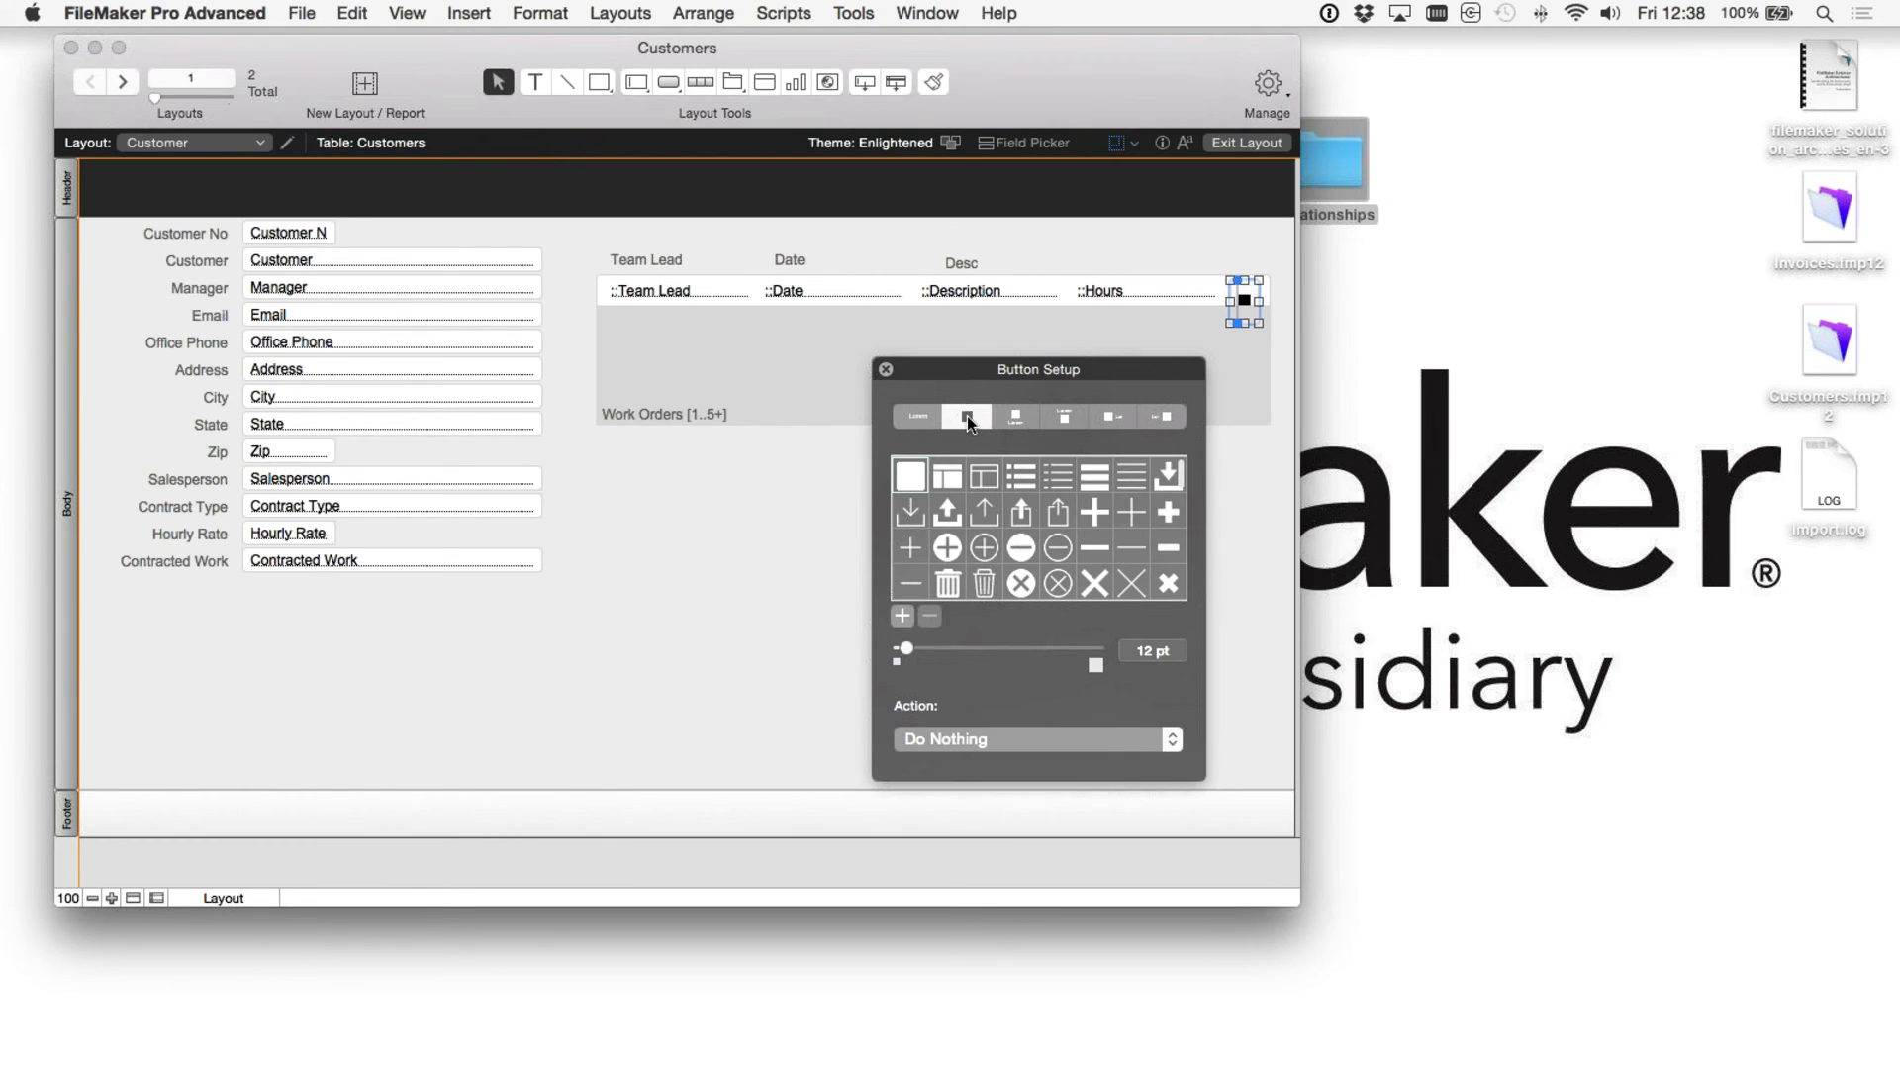
pyautogui.scroll(-3, 1084, 550)
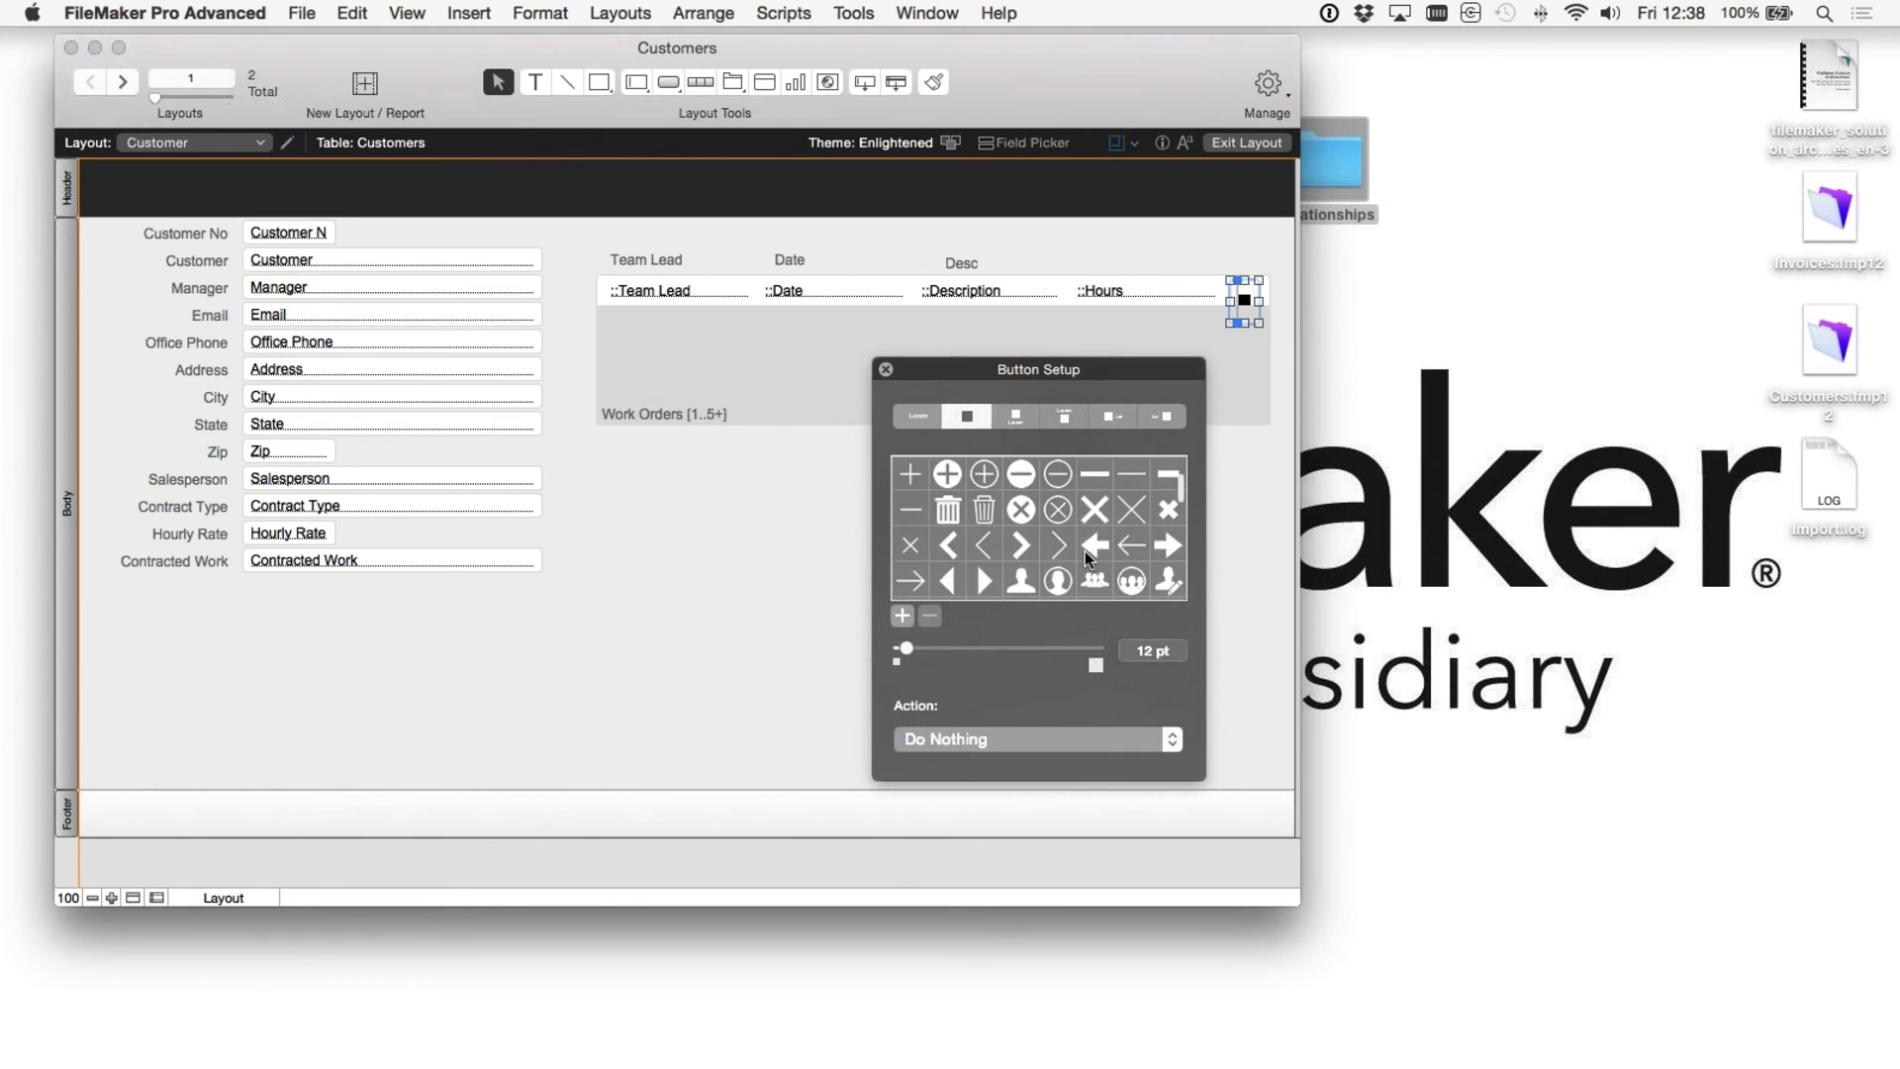
pyautogui.scroll(-1, 1085, 550)
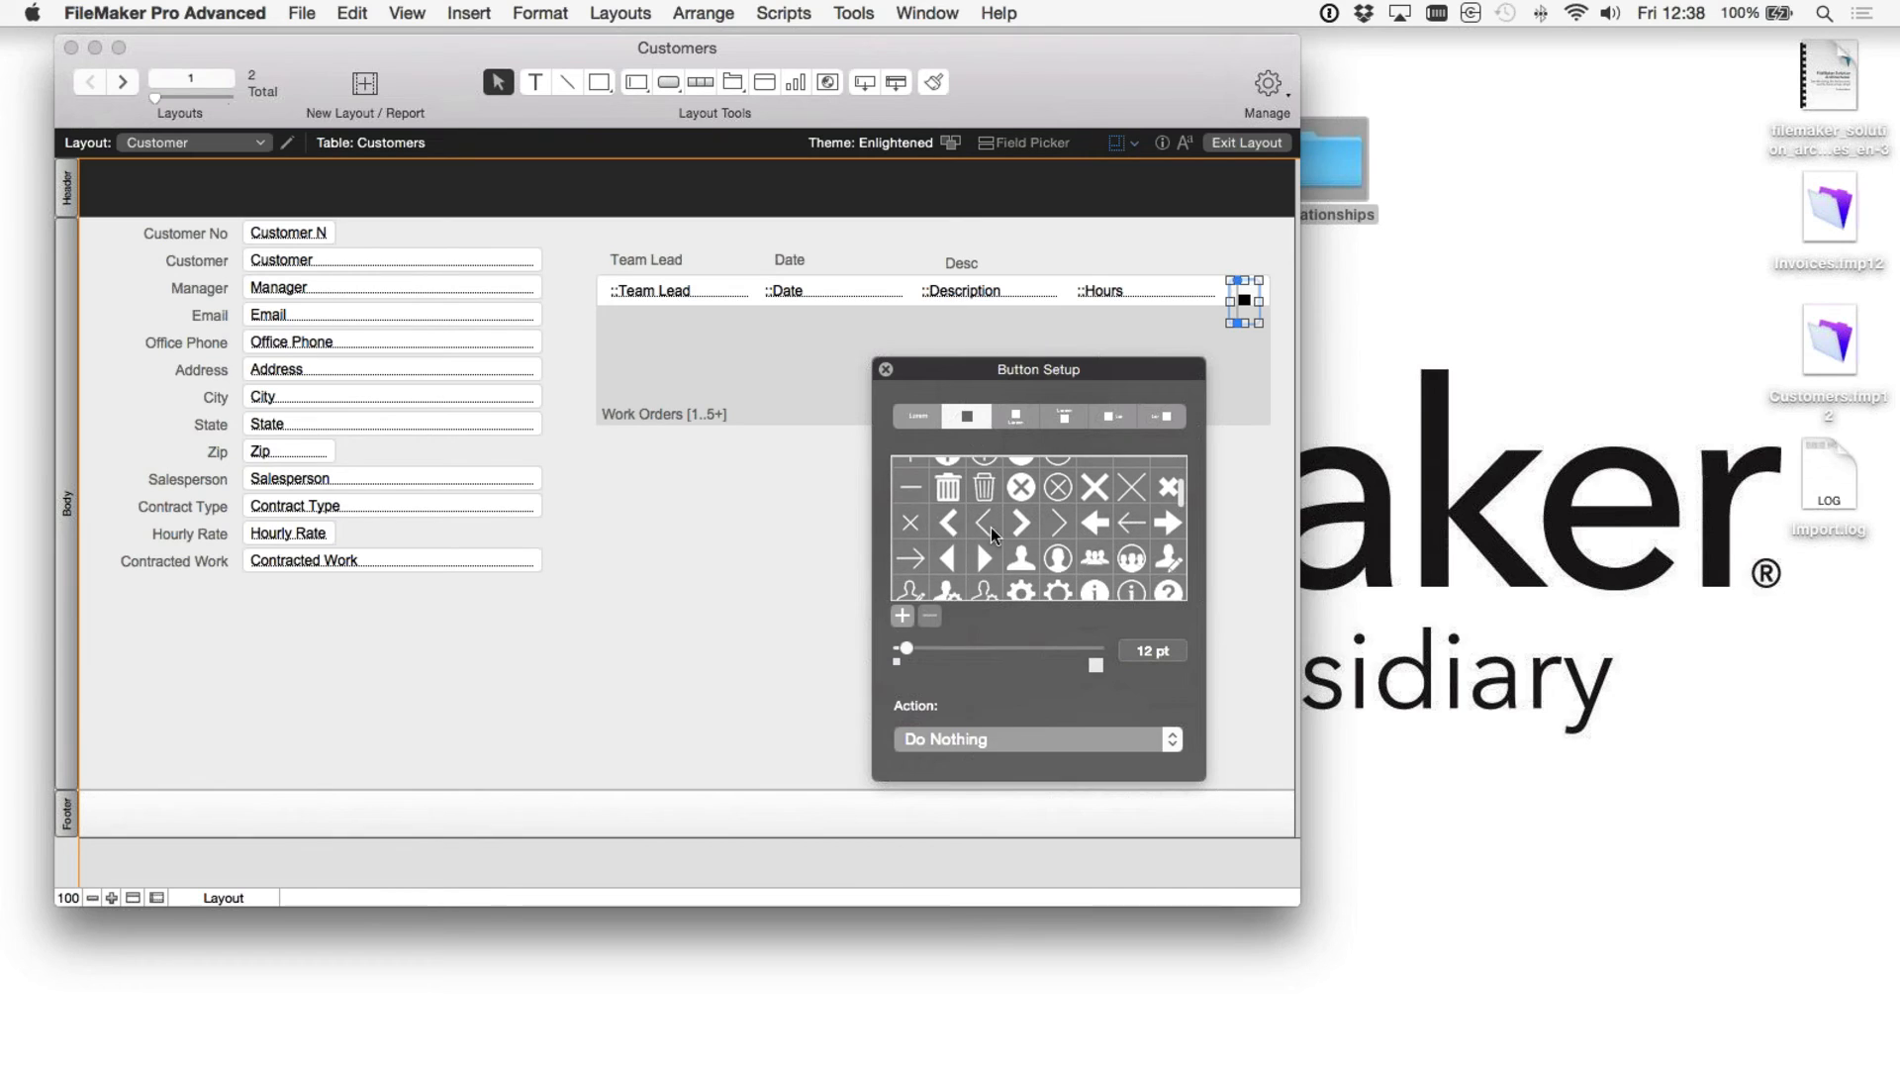
pyautogui.click(1055, 520)
pyautogui.click(898, 662)
pyautogui.moveTo(1259, 323); pyautogui.dragTo(1245, 288)
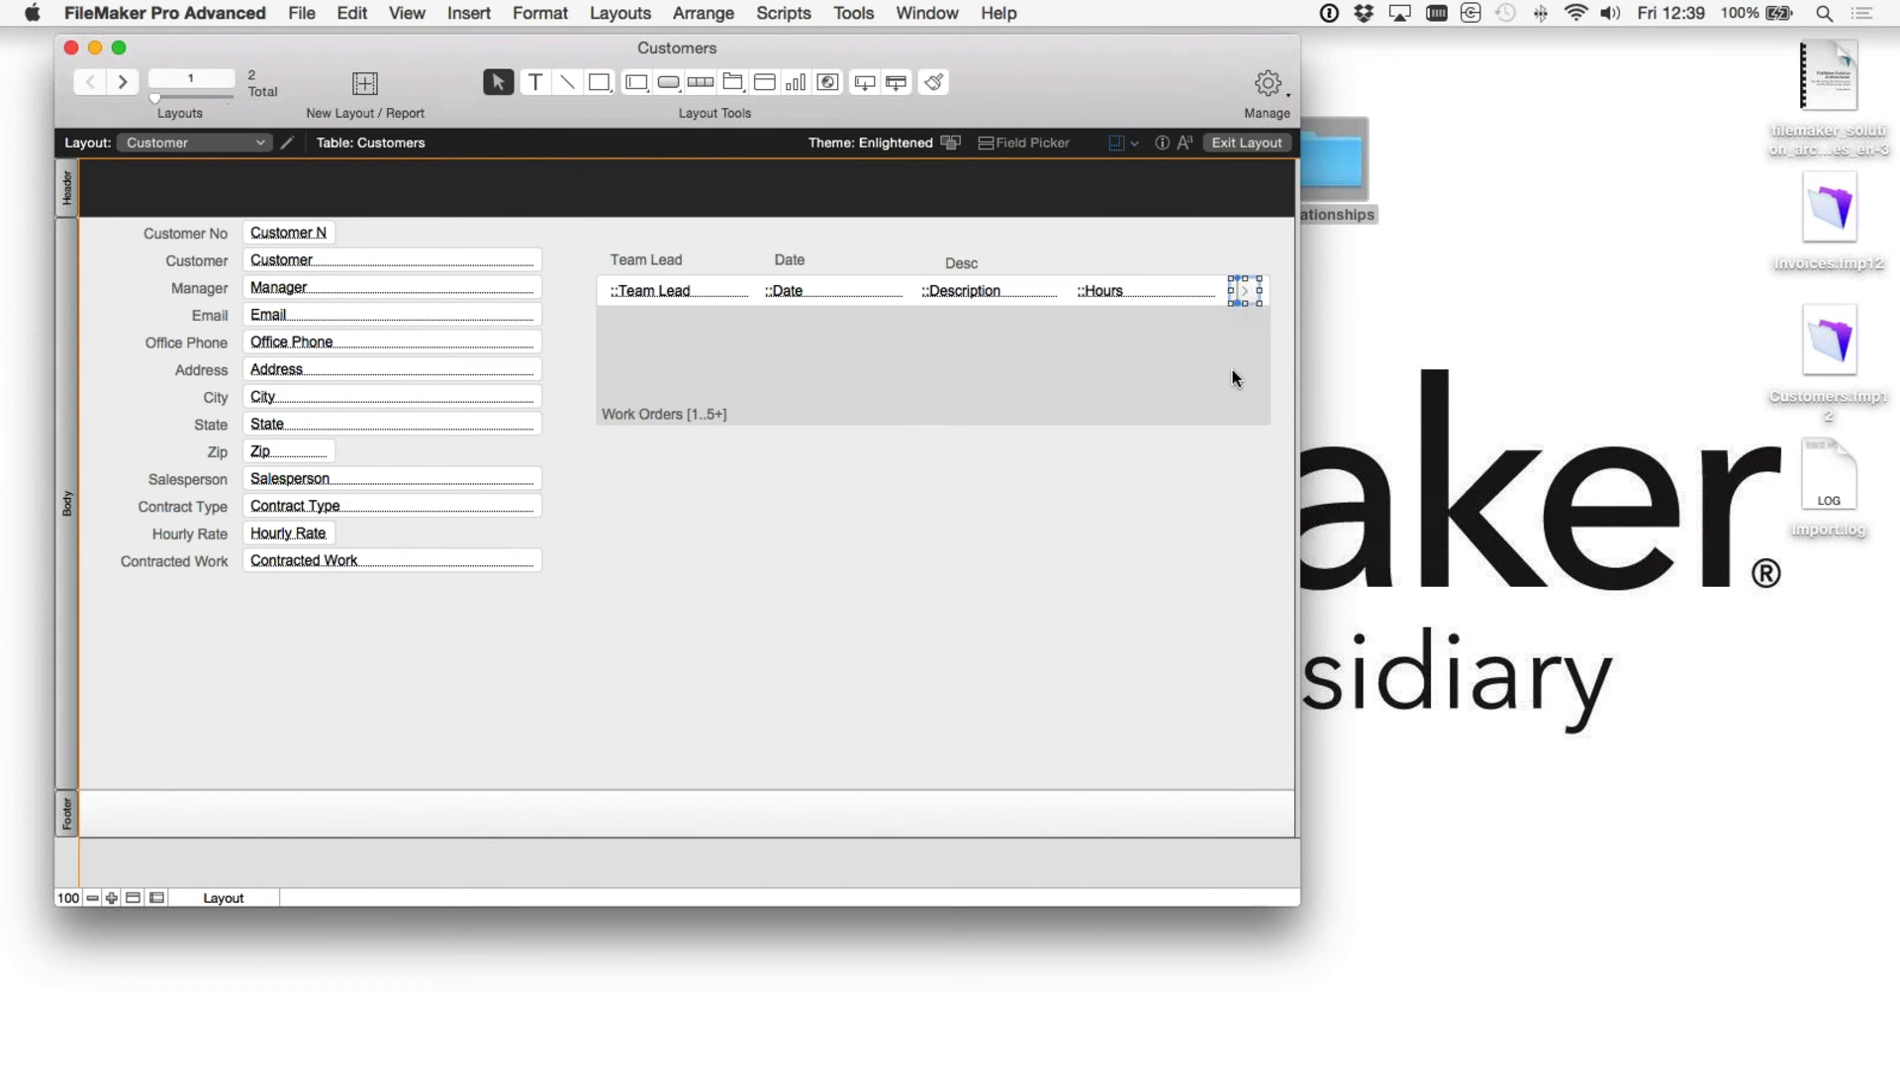
# - Assign the portal row button a single-step Go to Related Record action
pyautogui.doubleClick(1248, 288)
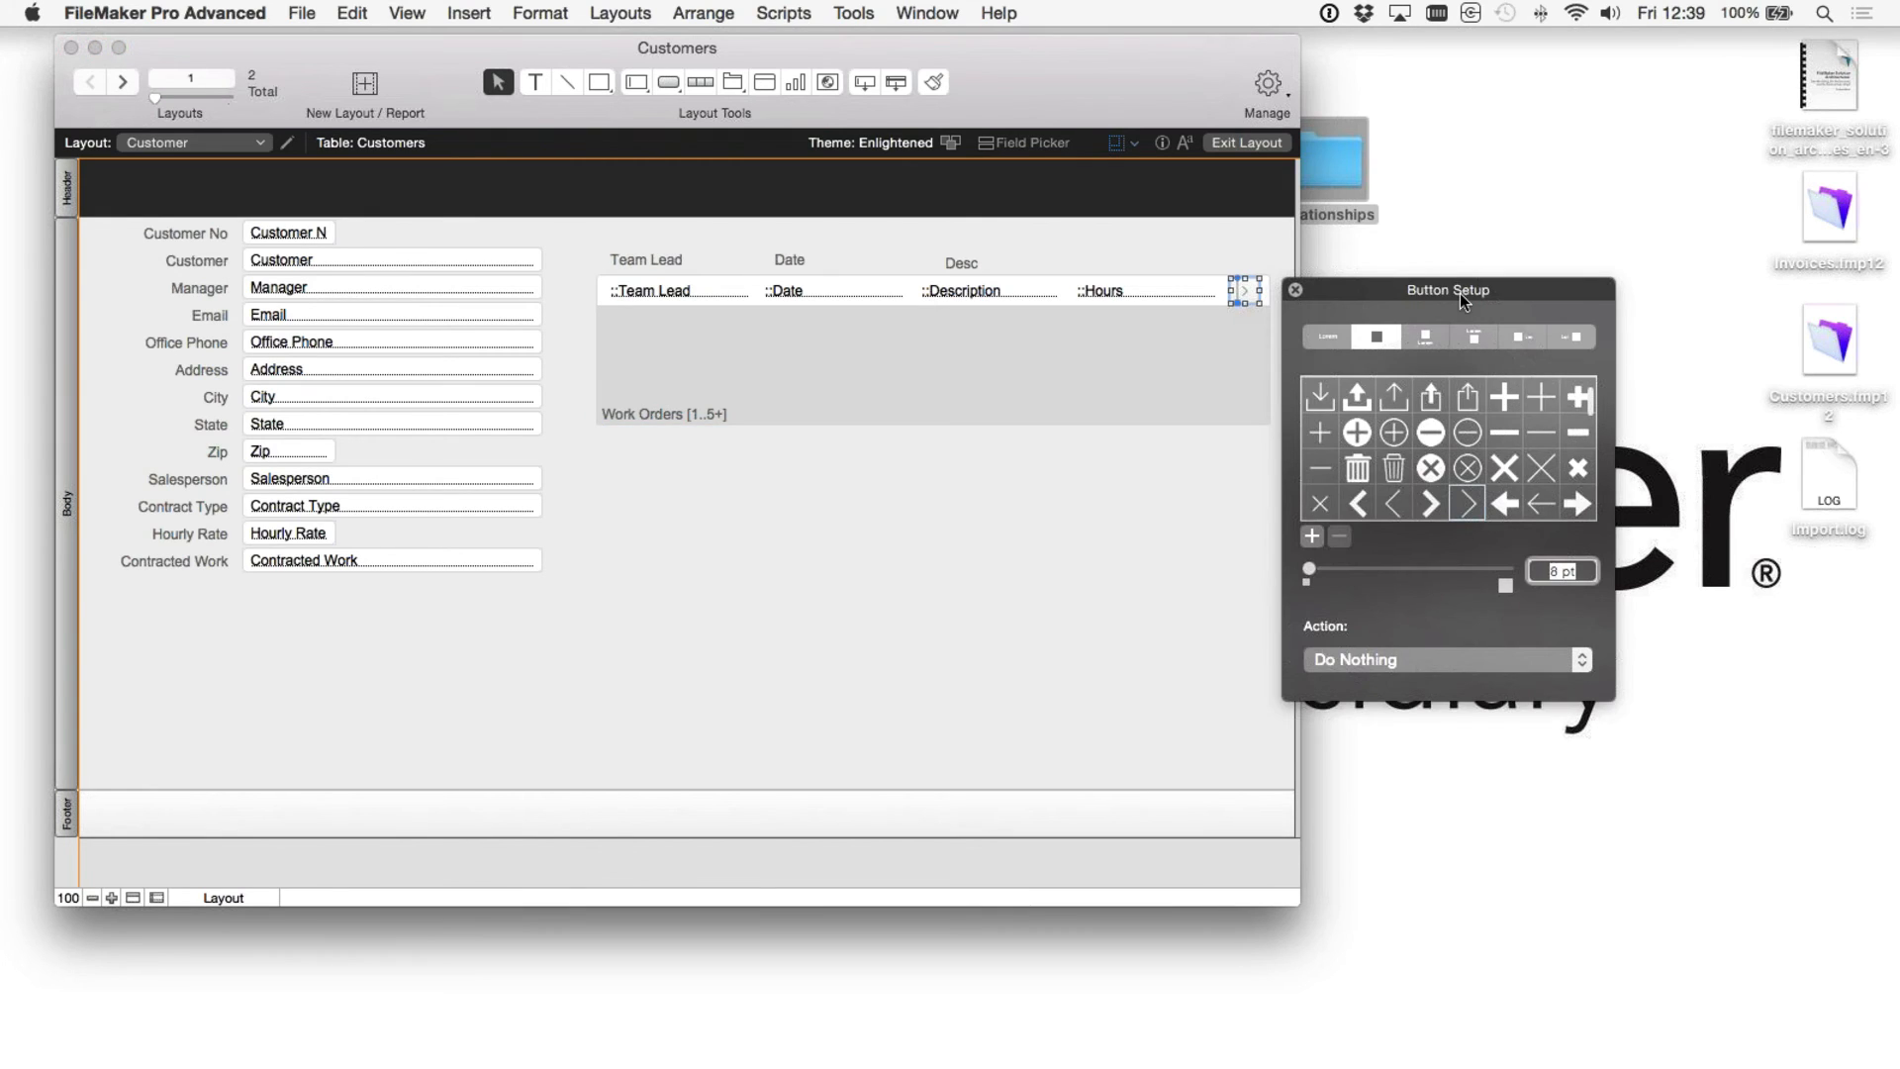
pyautogui.moveTo(1459, 293); pyautogui.dragTo(1019, 444)
pyautogui.click(958, 818)
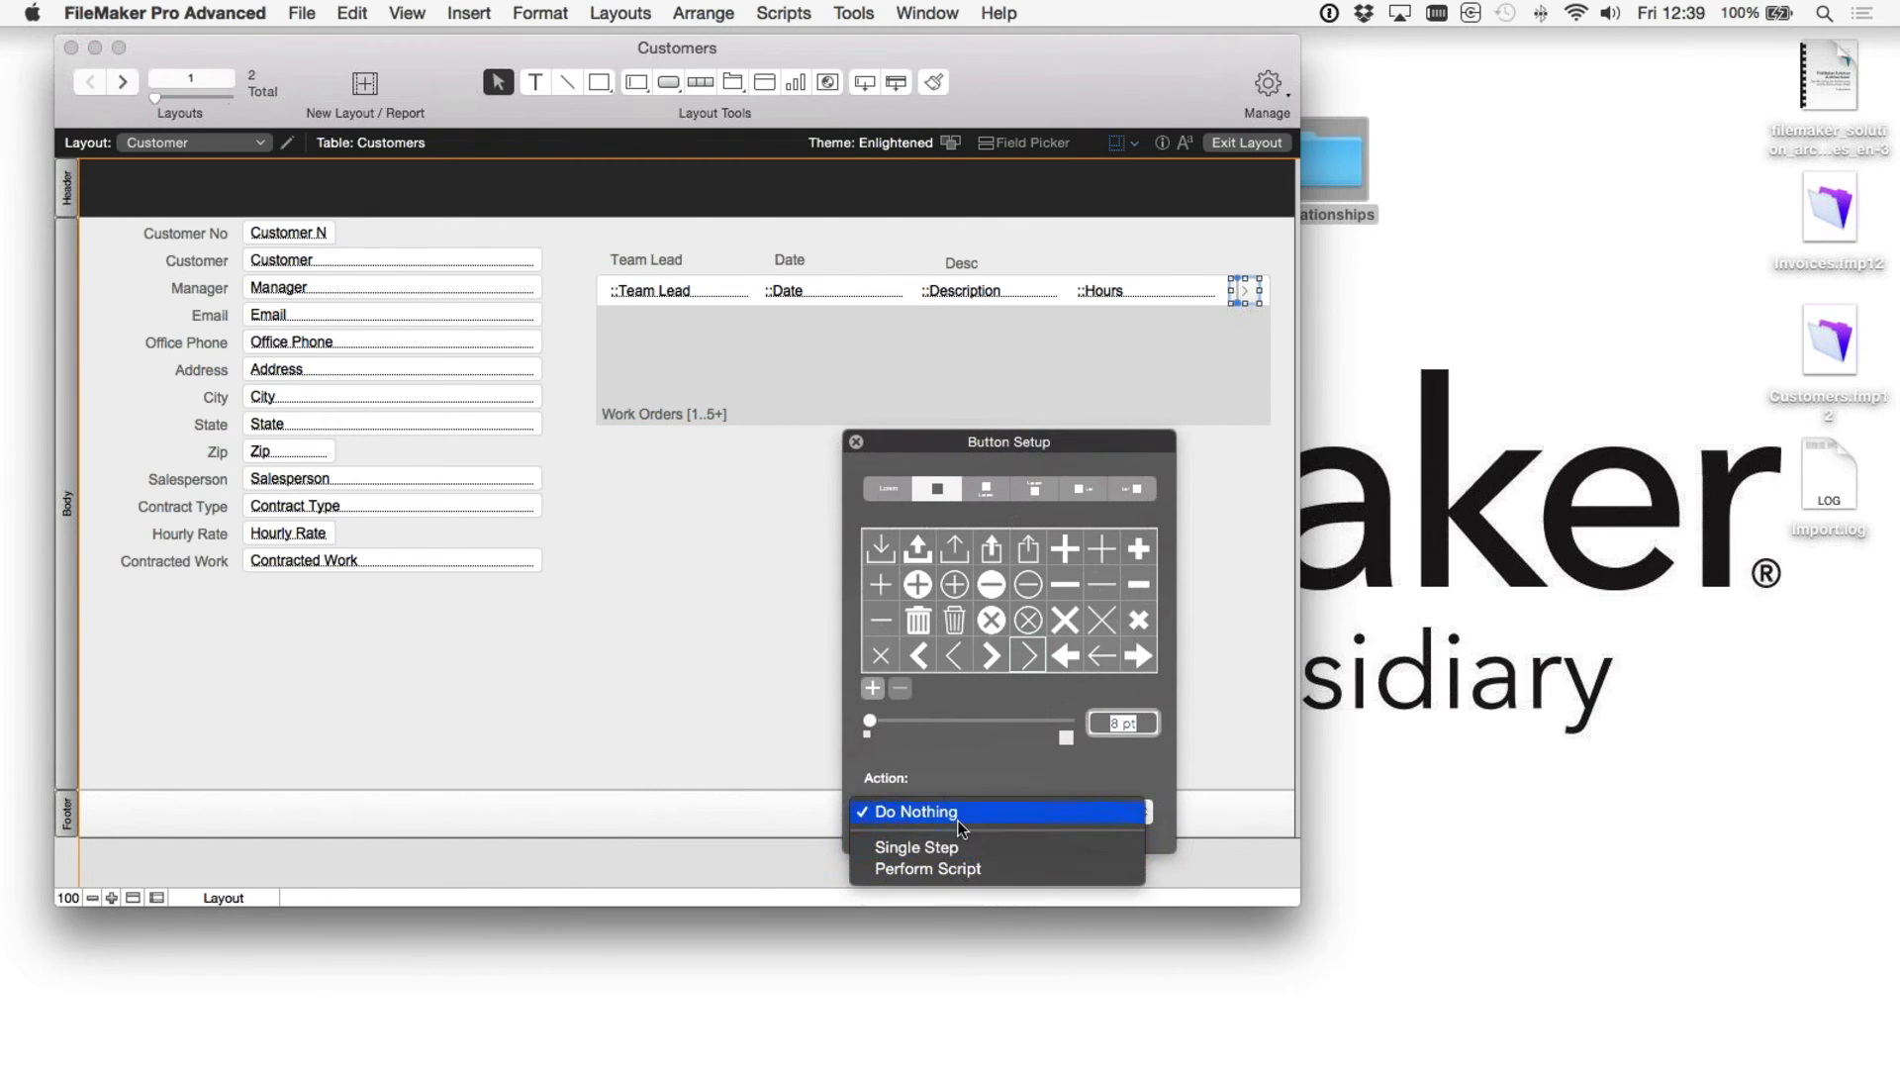
pyautogui.click(976, 849)
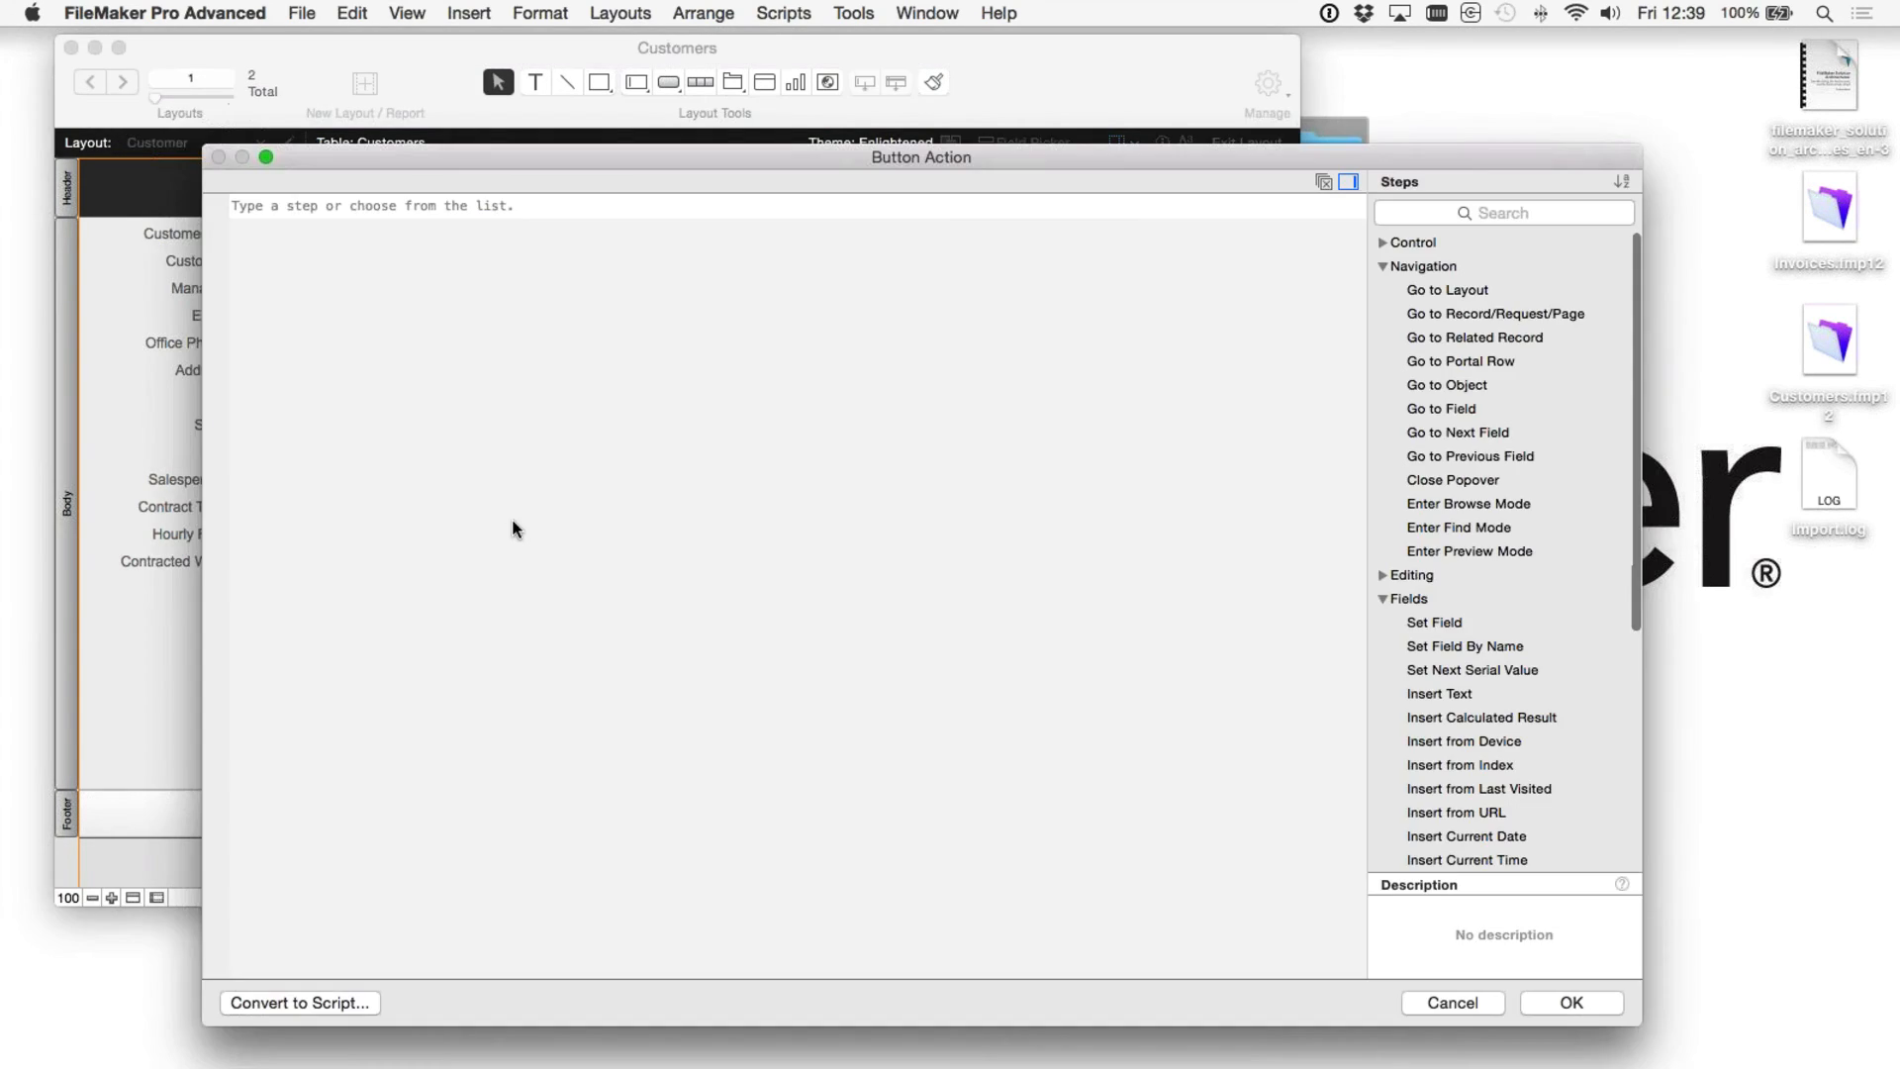
pyautogui.write('g')
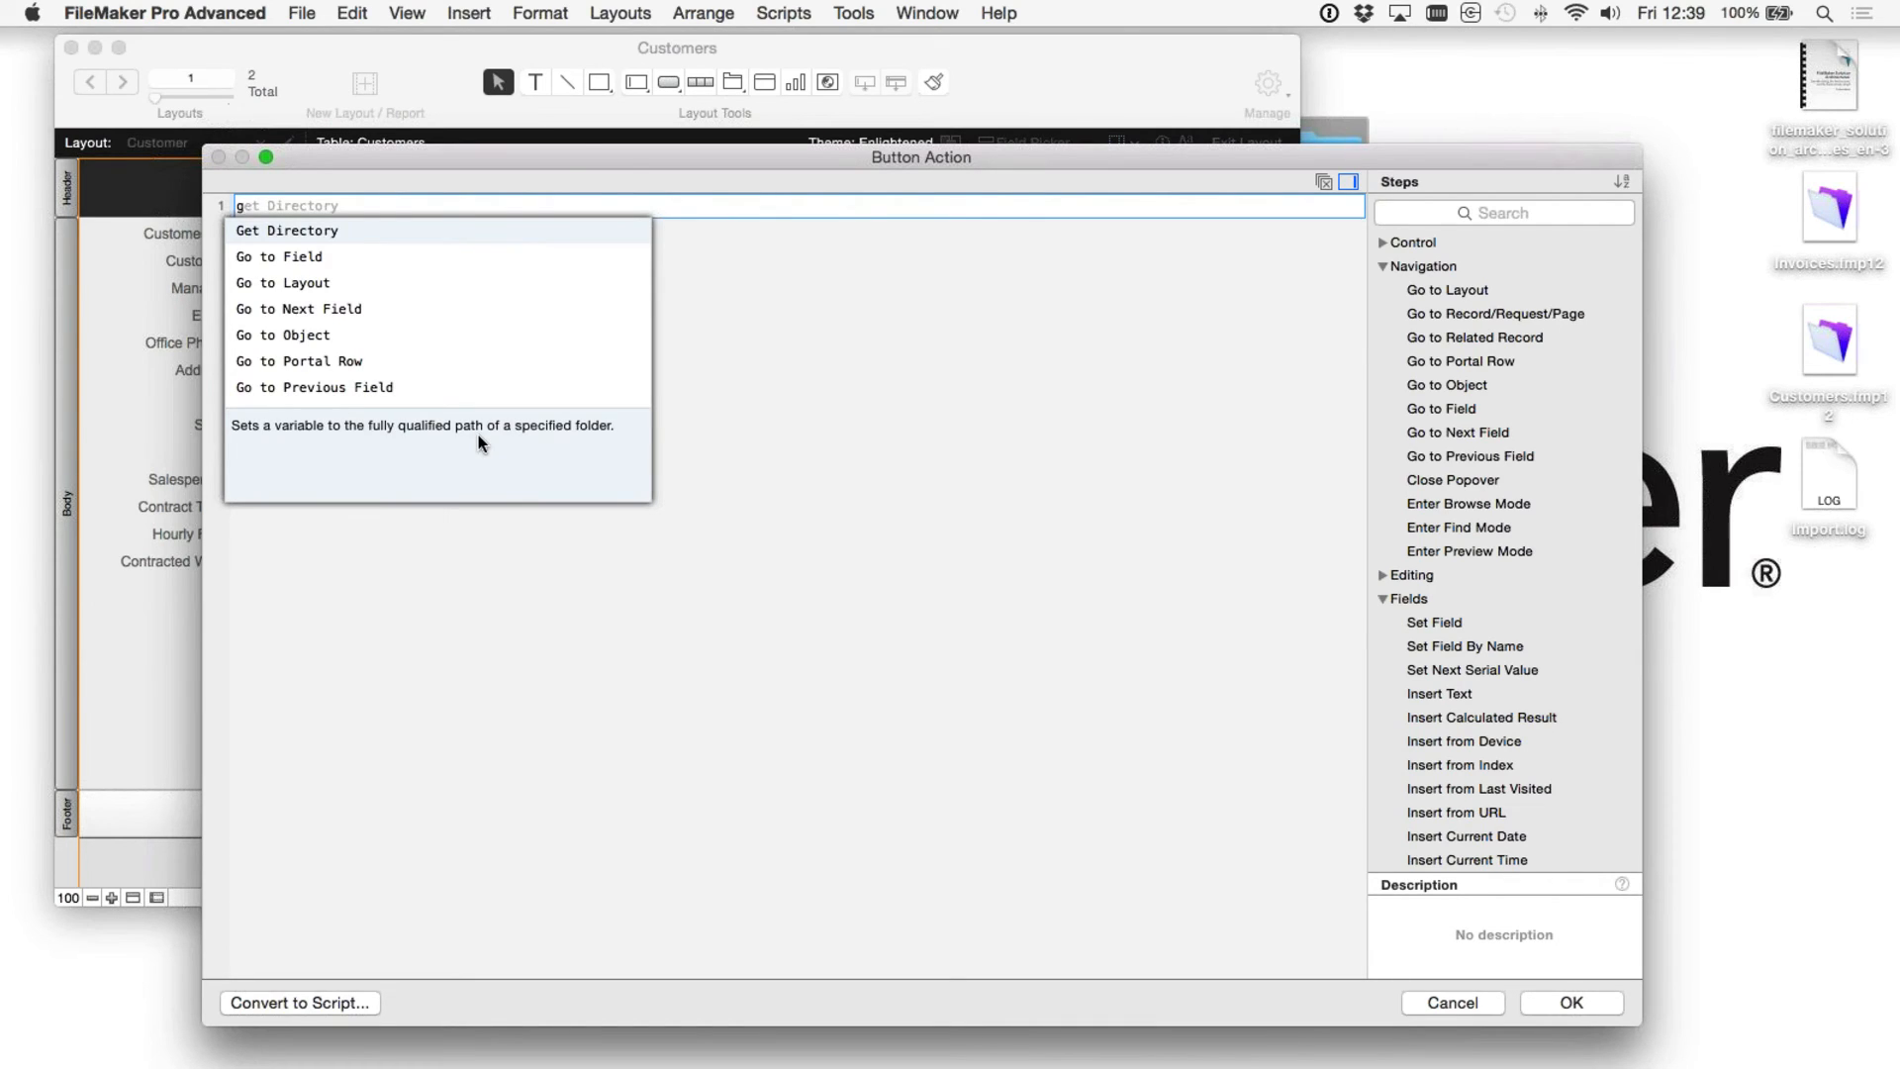
pyautogui.write('o to re')
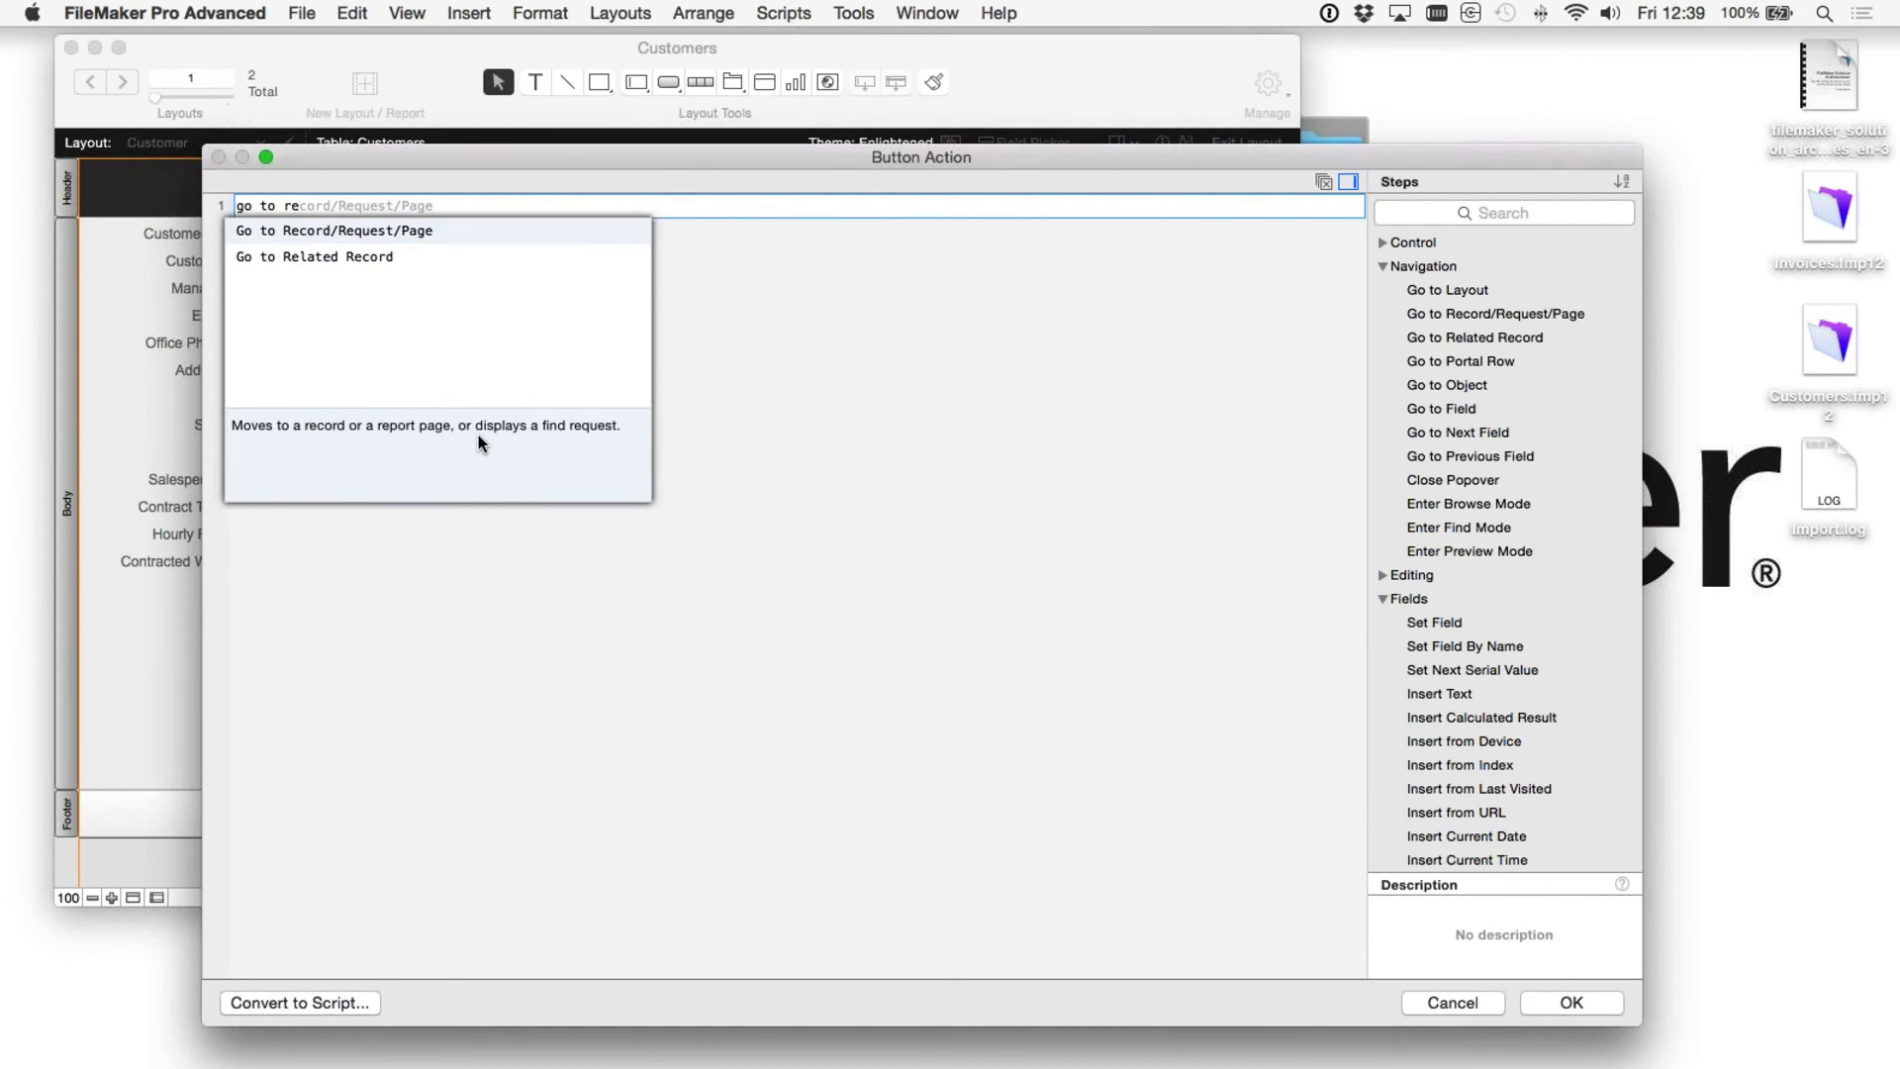
pyautogui.press('Down')
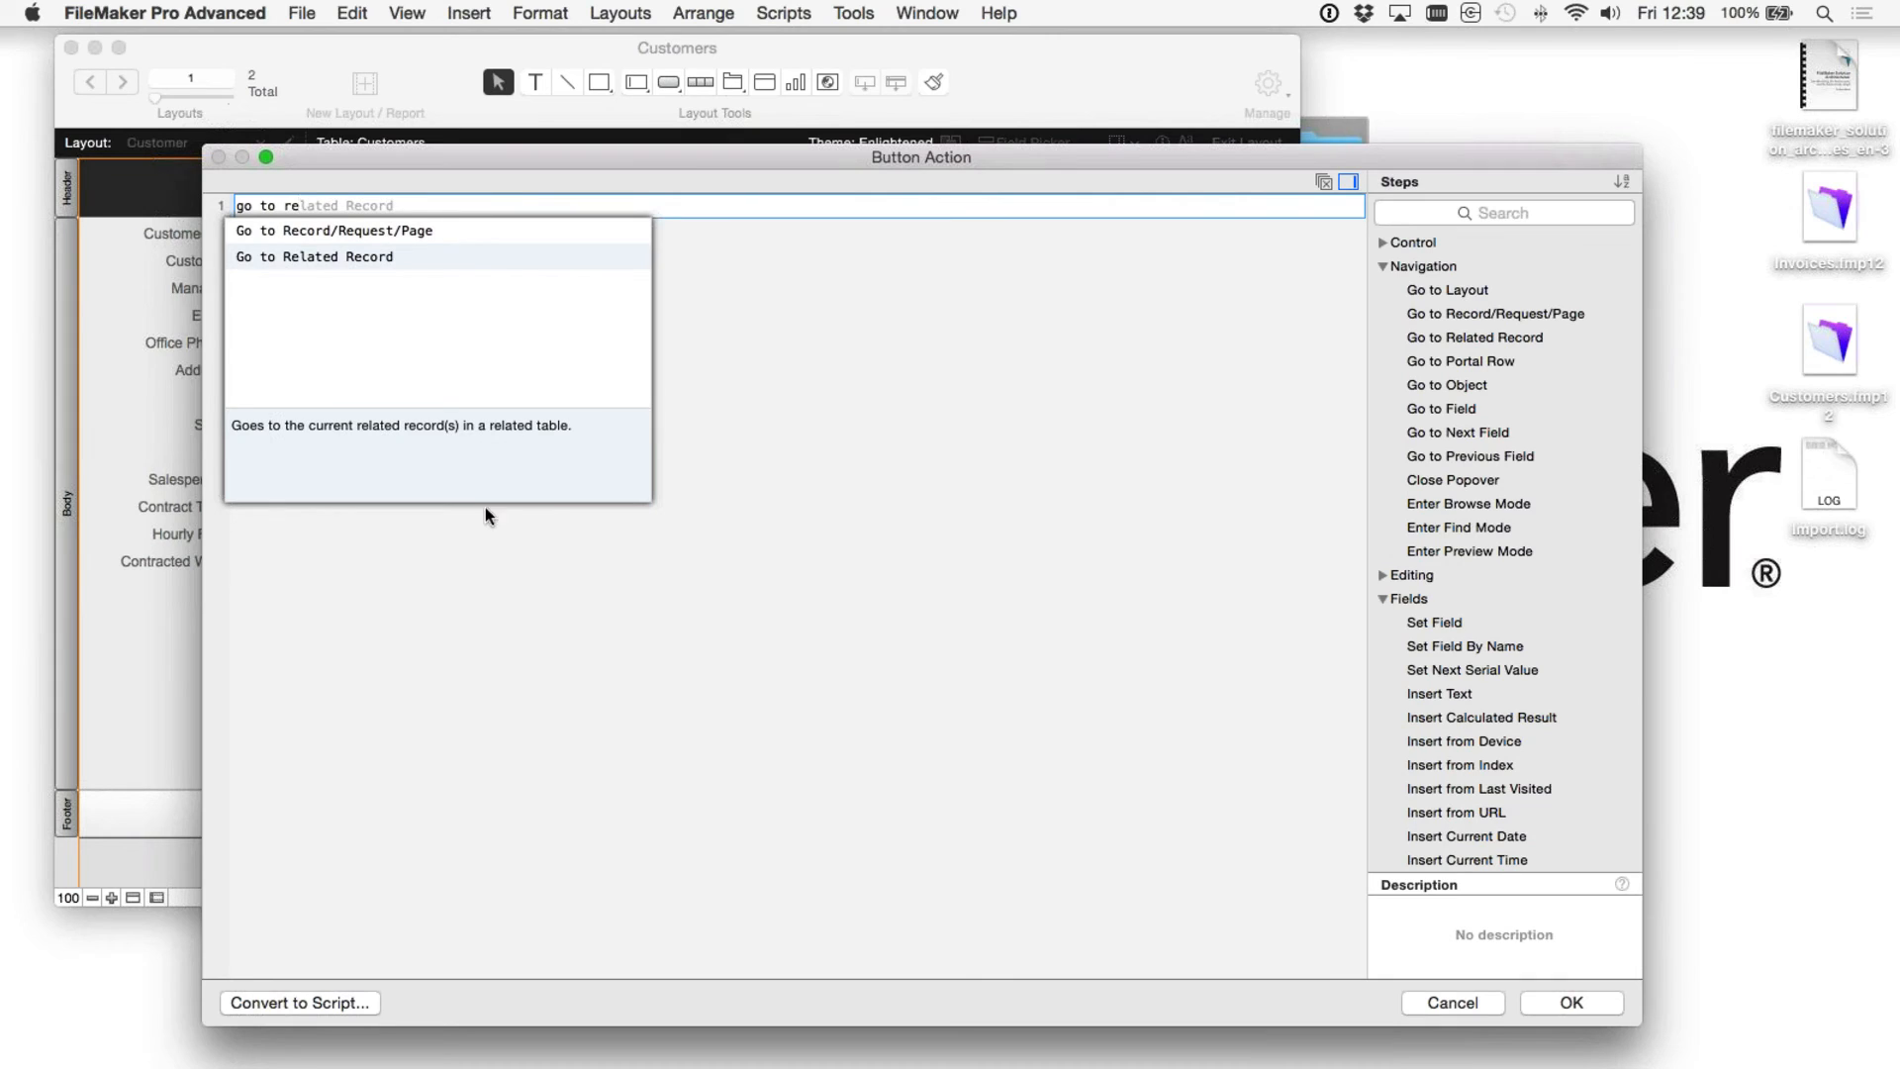
pyautogui.press('Return')
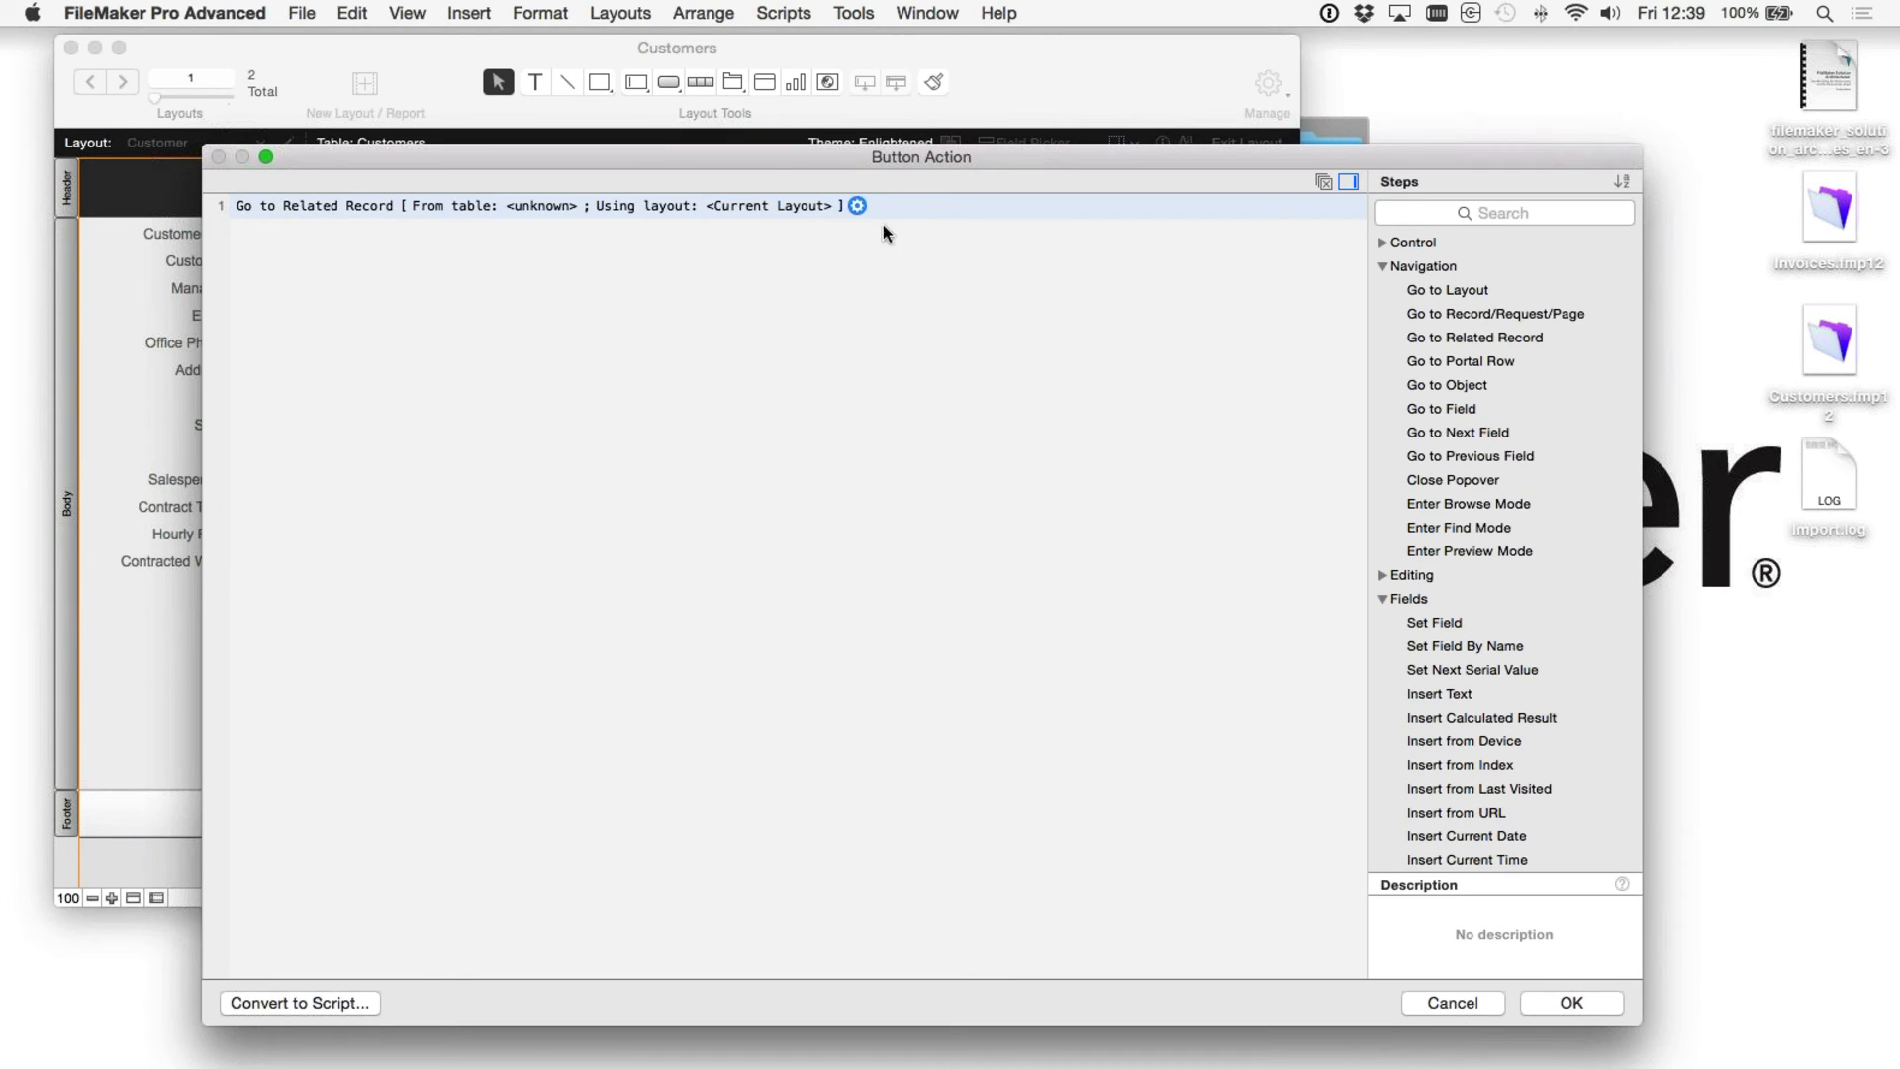
# - Make Go to Related Record use the Work Orders table and Work Orders layout, showing only related records matching the current record
pyautogui.click(858, 210)
pyautogui.moveTo(846, 220); pyautogui.dragTo(669, 255)
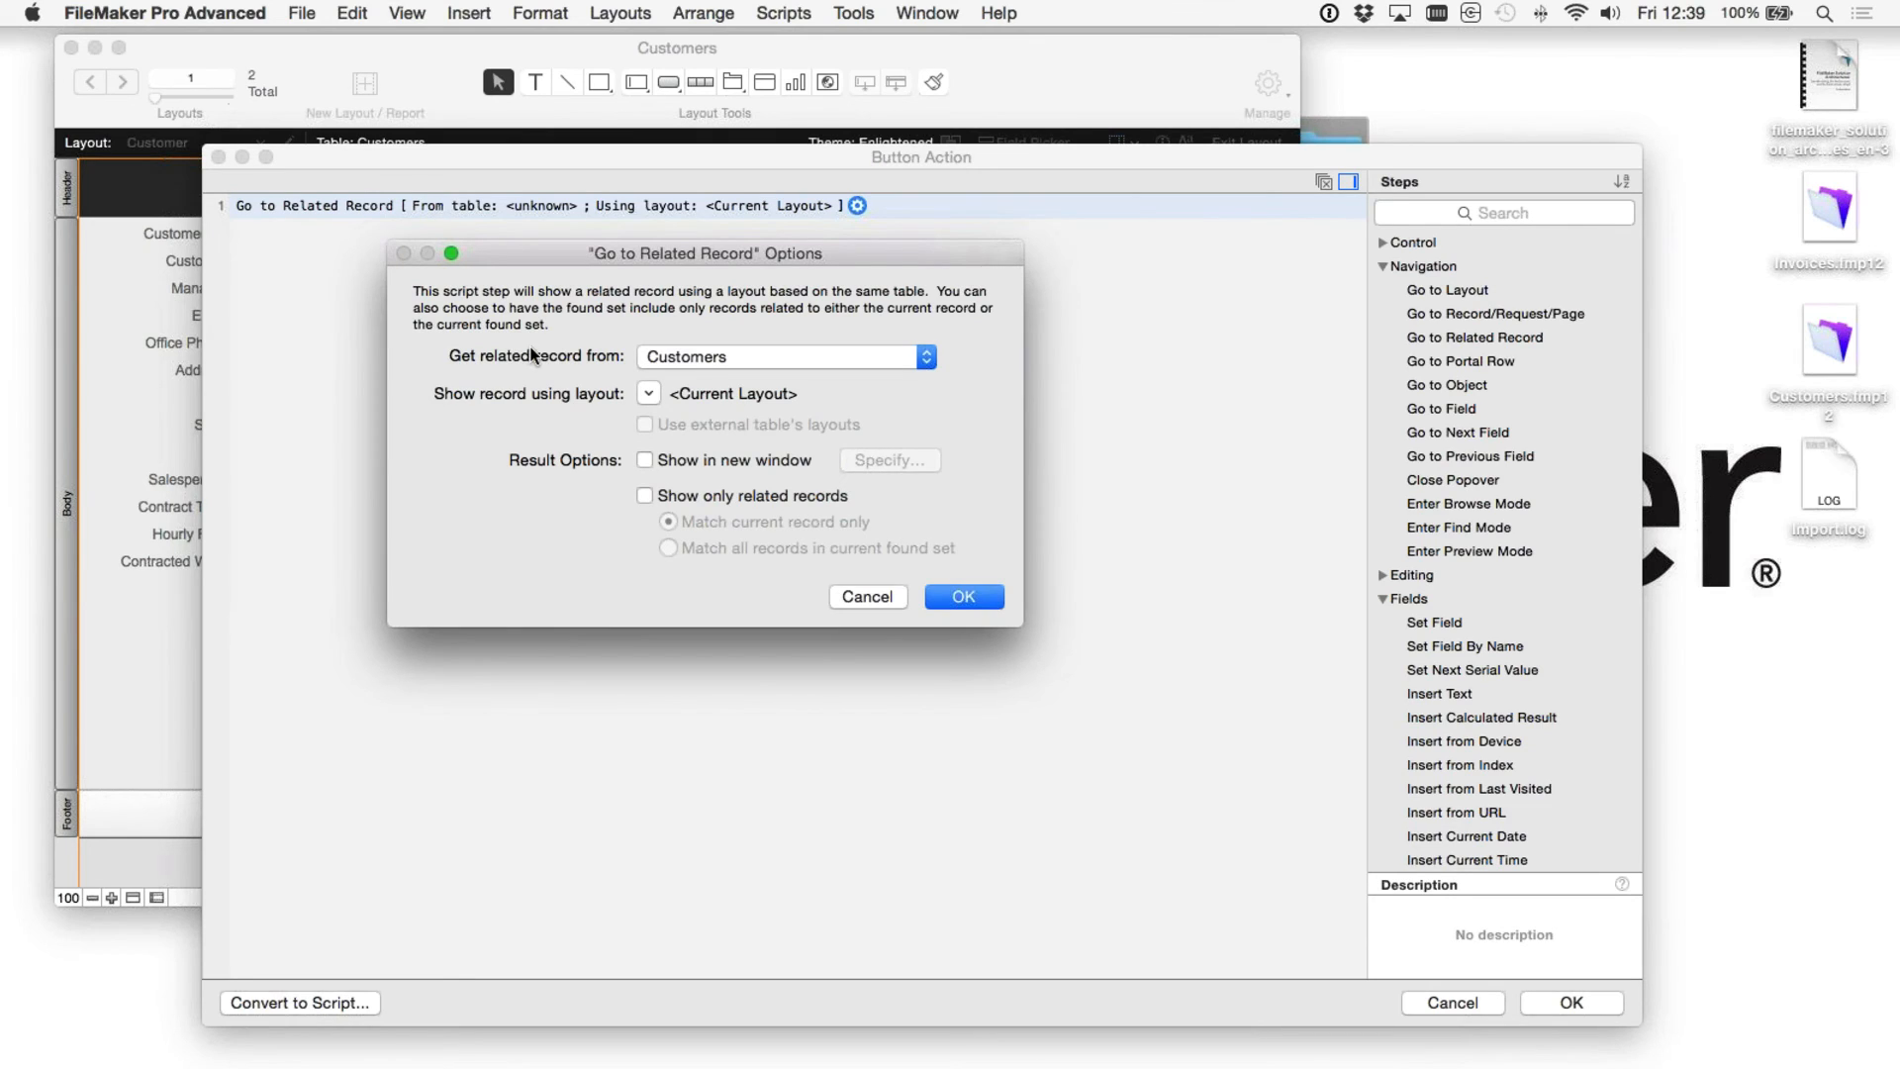
pyautogui.click(723, 357)
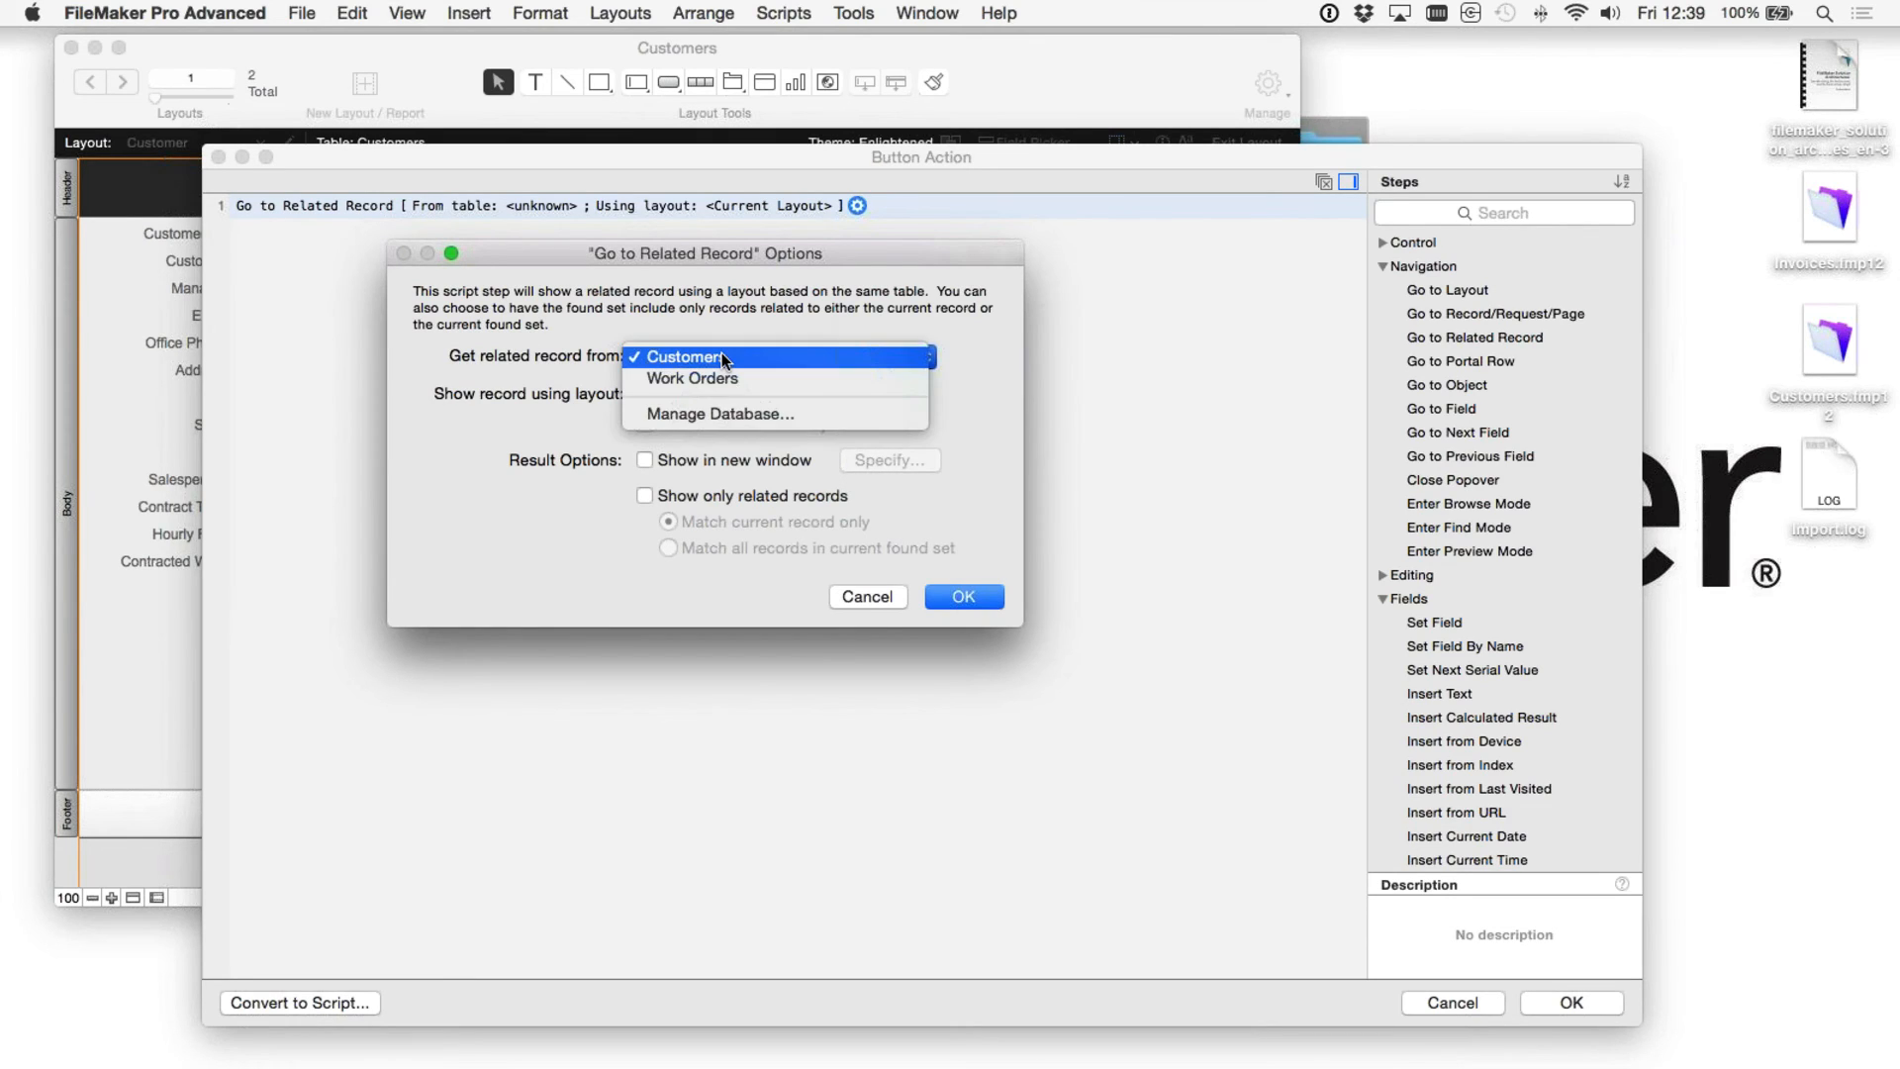
pyautogui.click(466, 319)
pyautogui.click(793, 355)
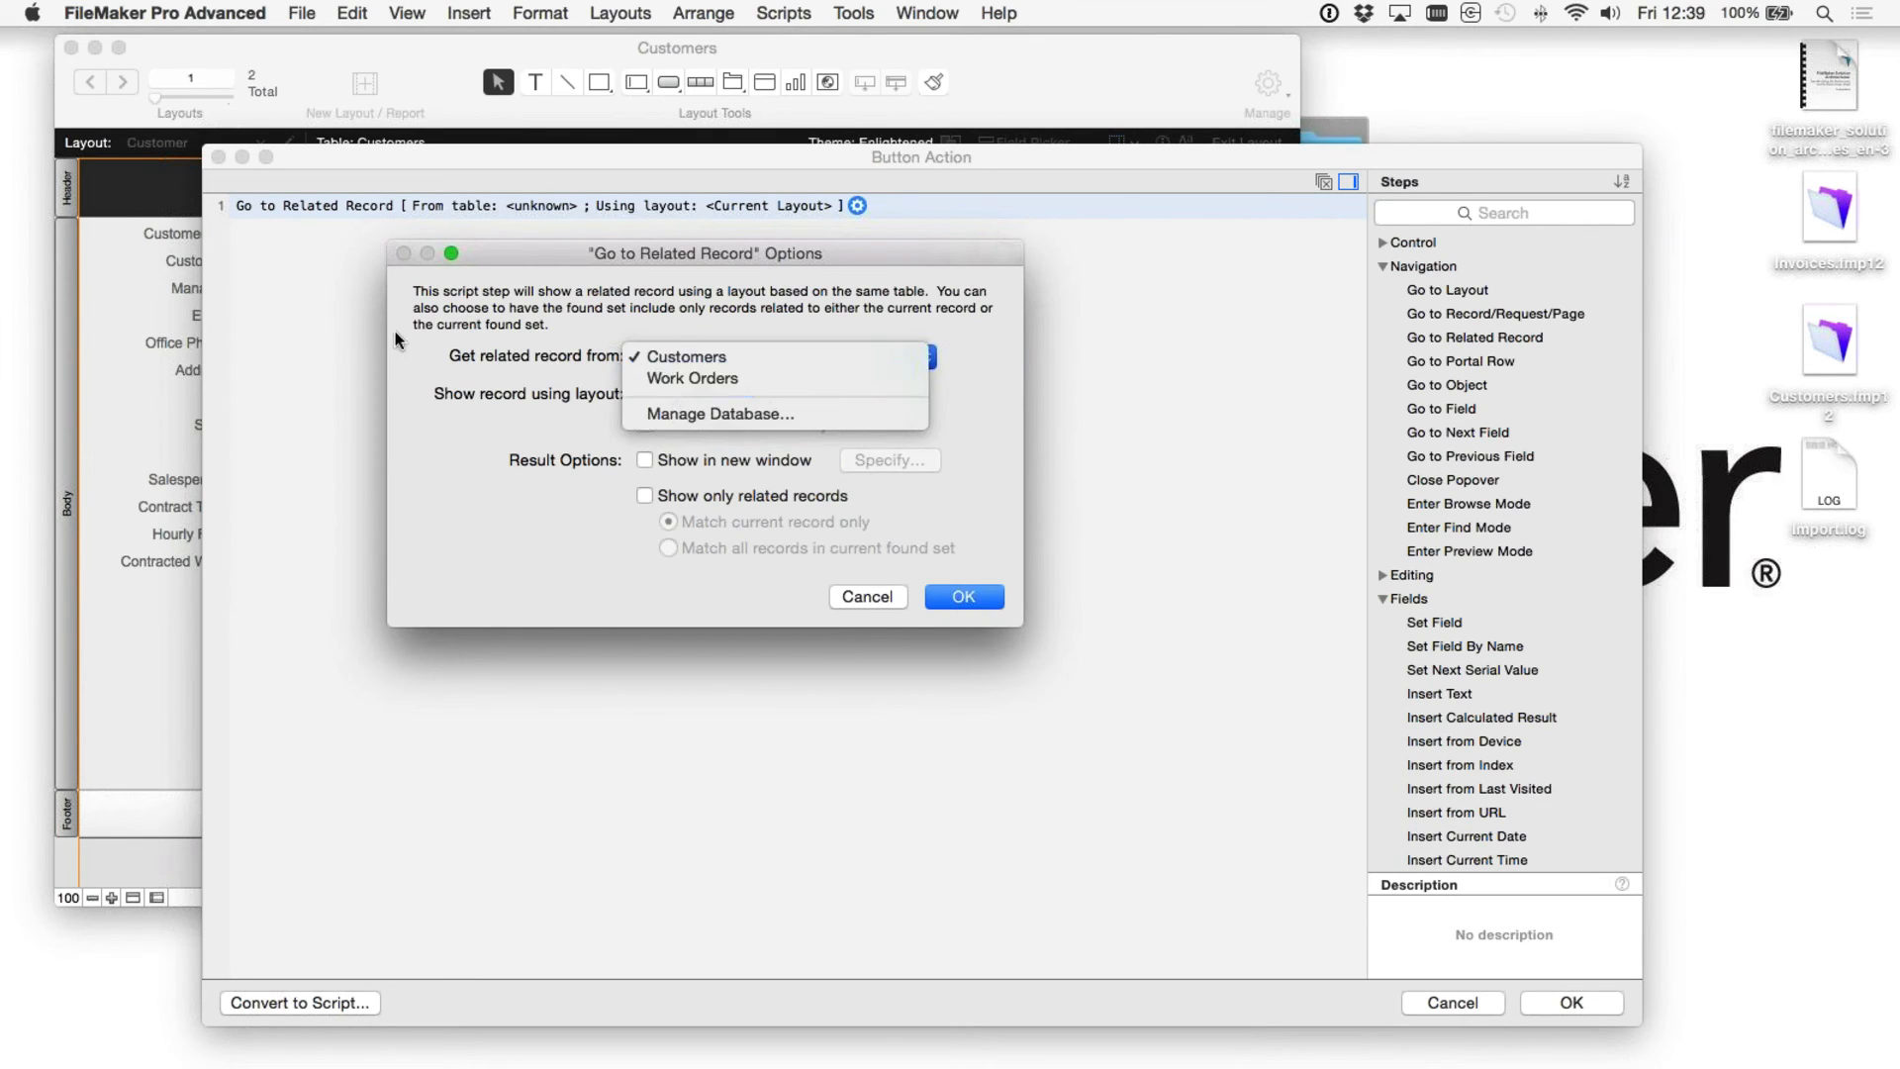
pyautogui.click(656, 379)
pyautogui.click(648, 393)
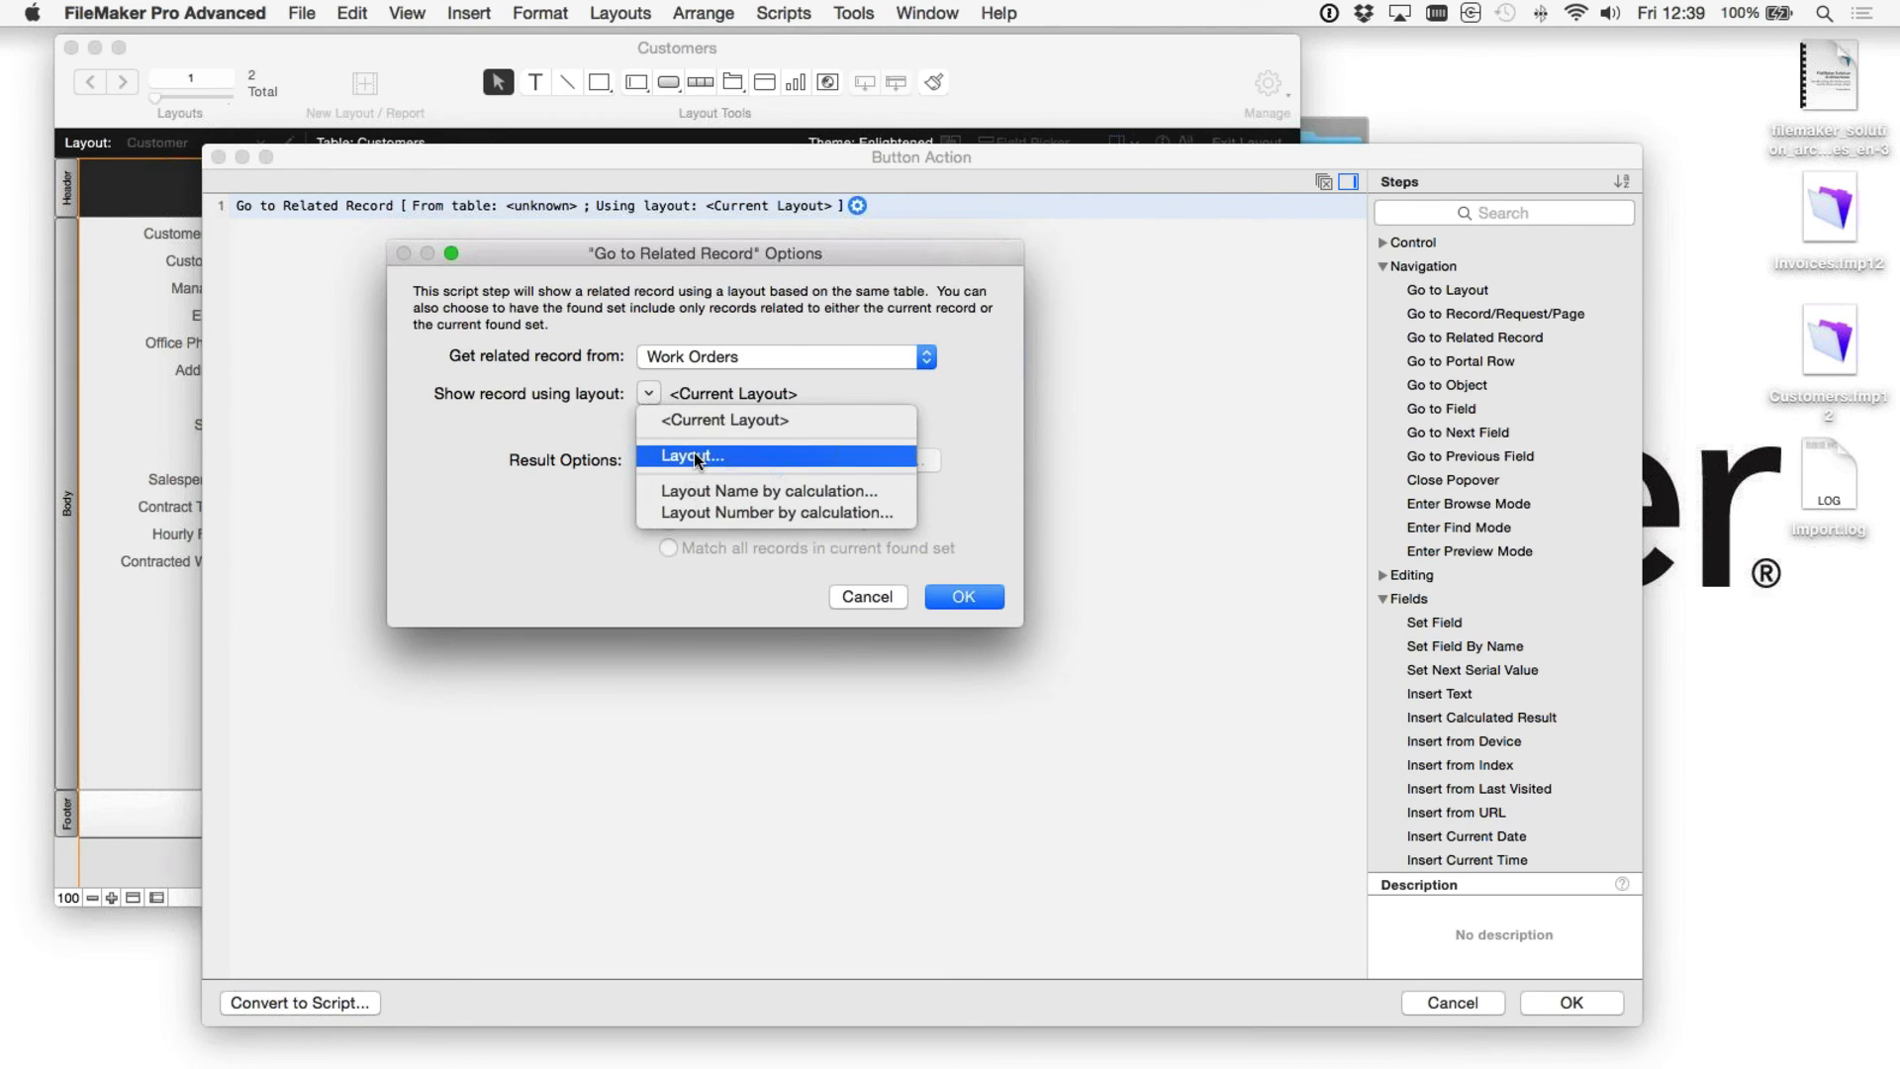
pyautogui.click(691, 454)
pyautogui.doubleClick(621, 341)
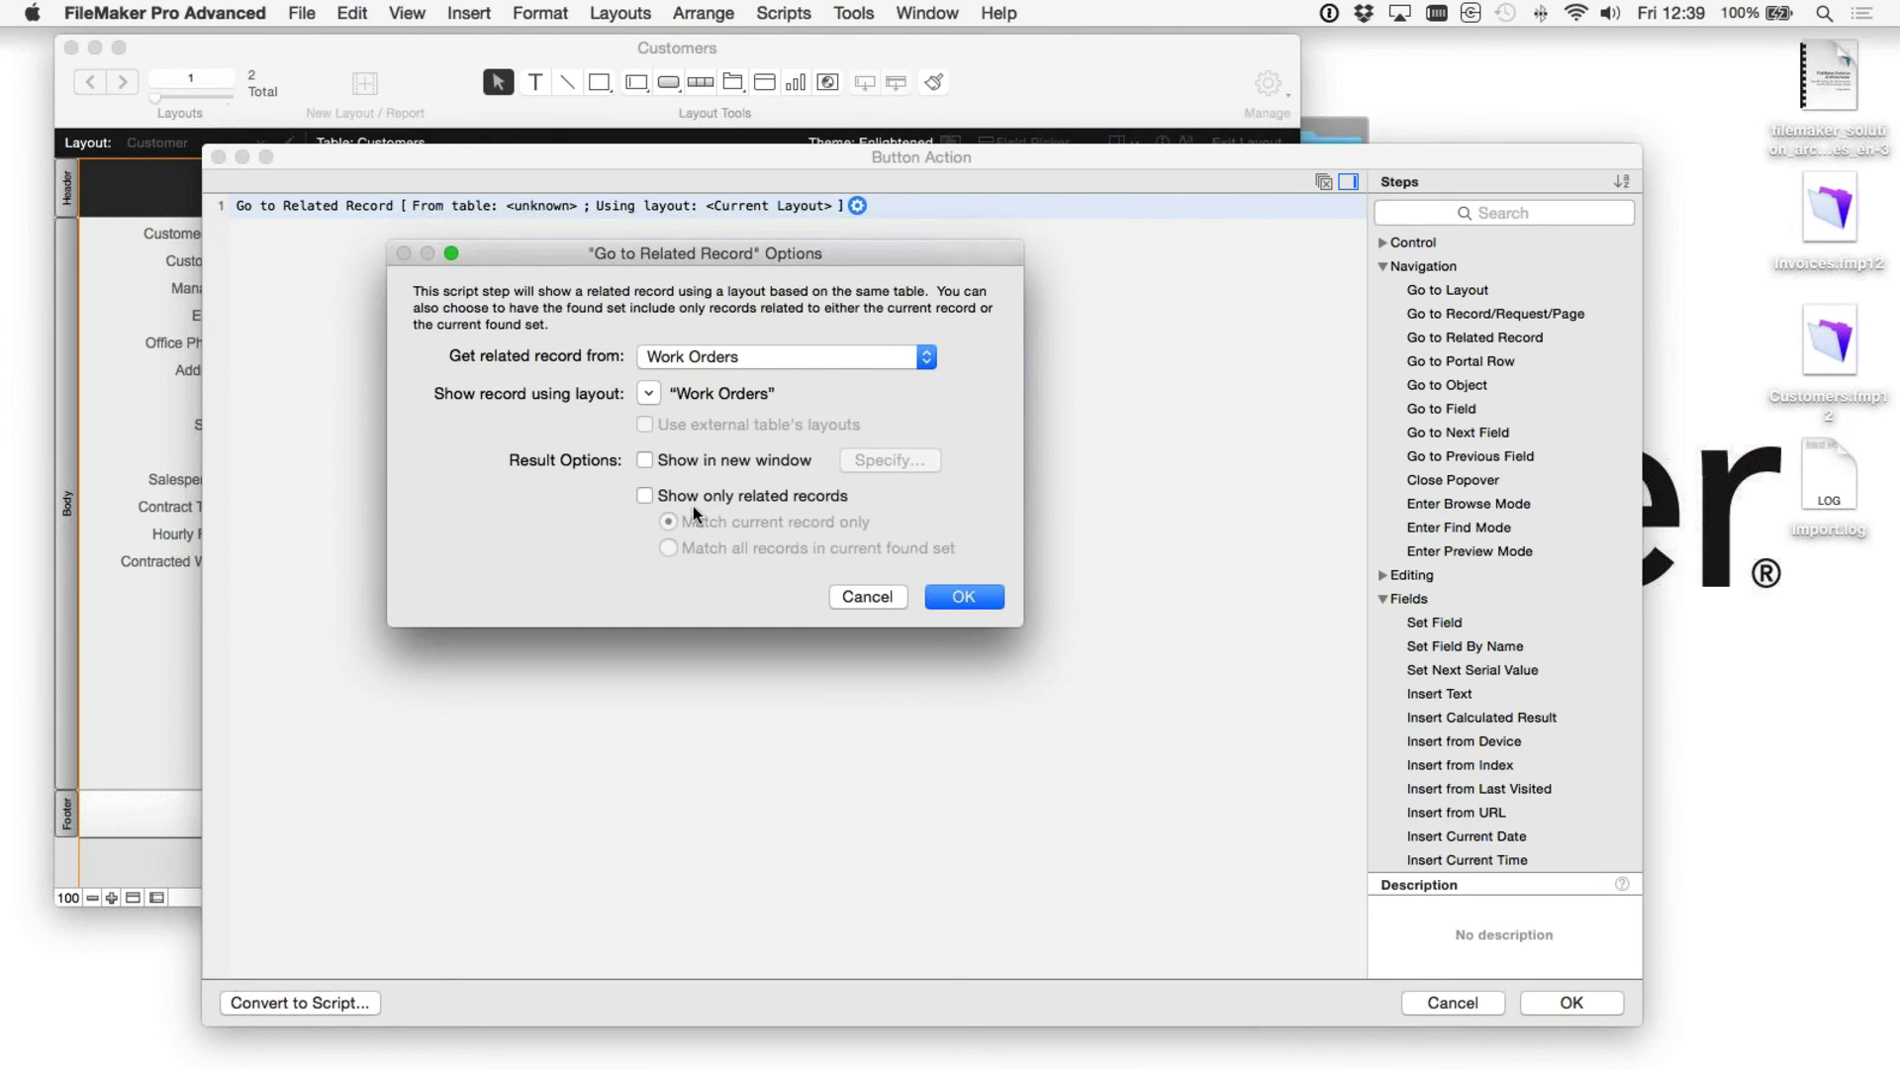
pyautogui.click(656, 494)
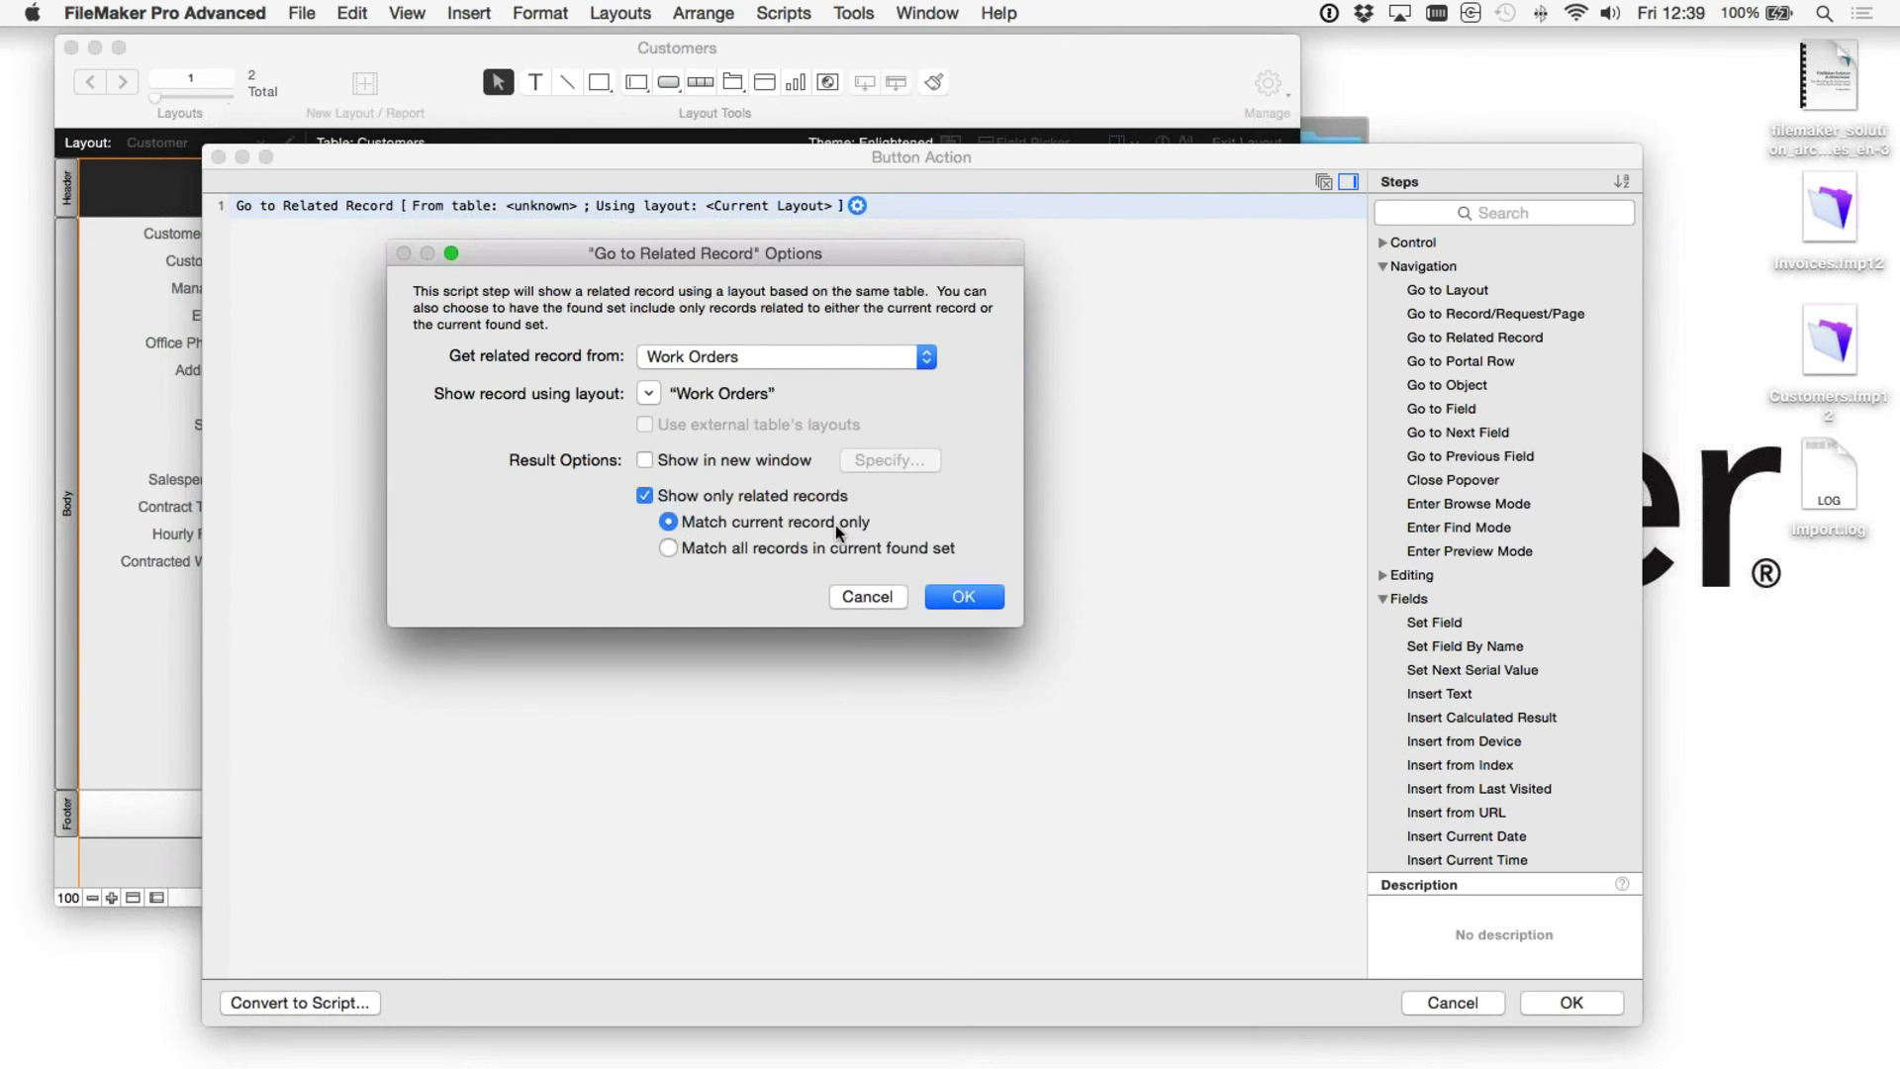
pyautogui.click(964, 597)
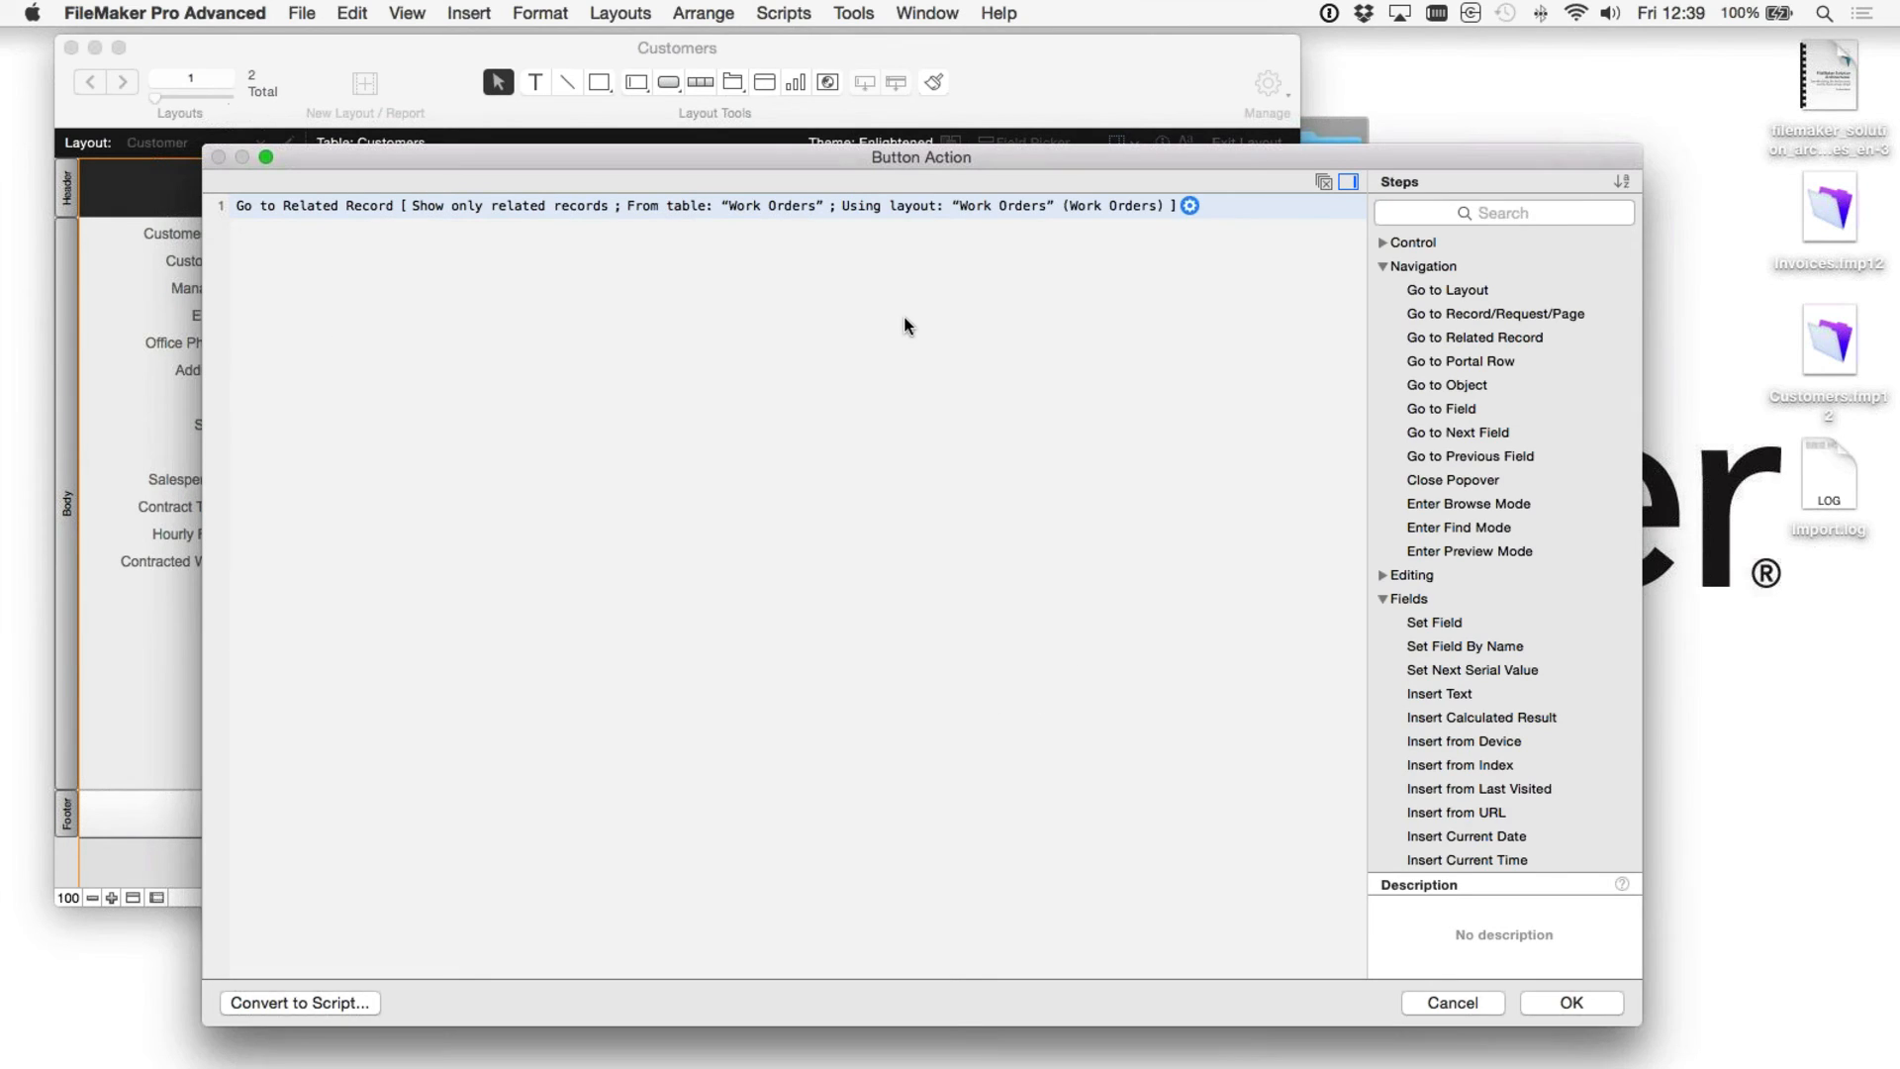
pyautogui.click(1584, 1003)
# - Save the layout and test the row button on the Tree Pruning work order dated 08/10/2012
pyautogui.click(1247, 142)
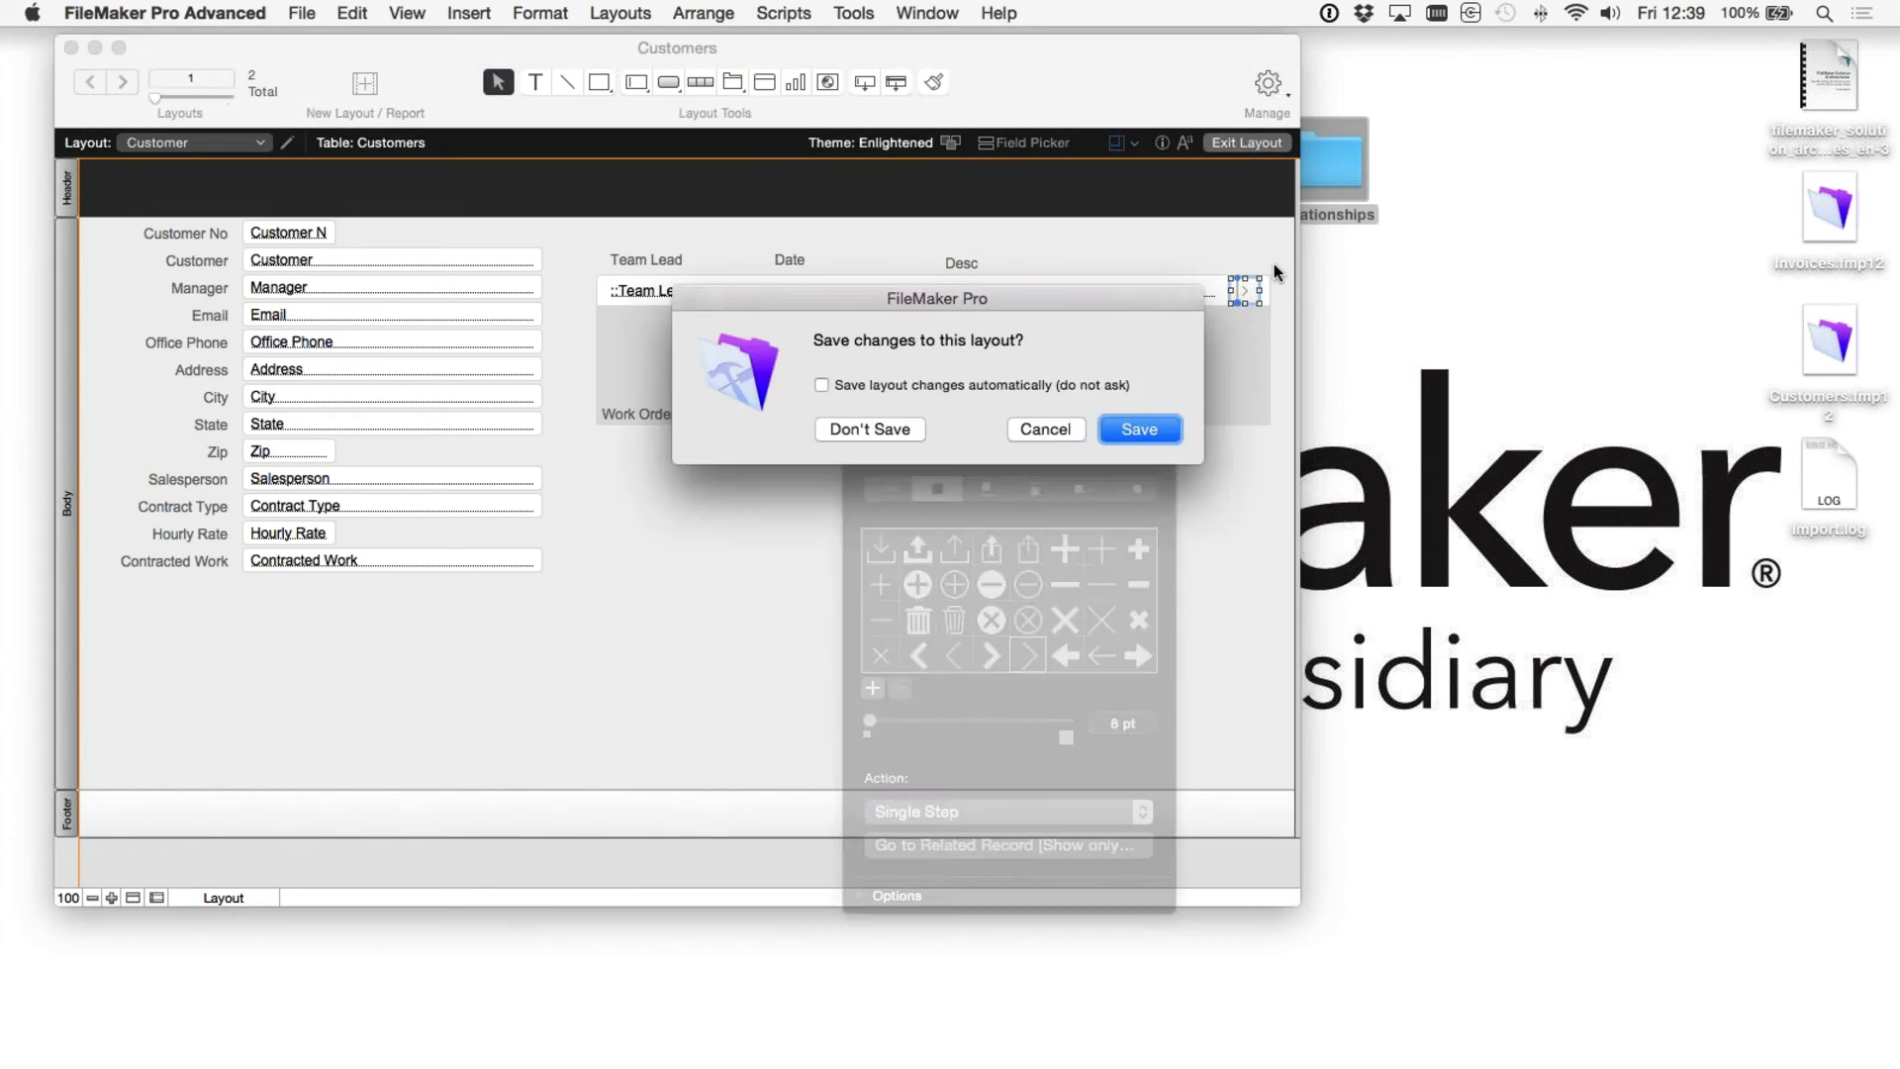
pyautogui.click(1141, 429)
pyautogui.scroll(-1, 1219, 303)
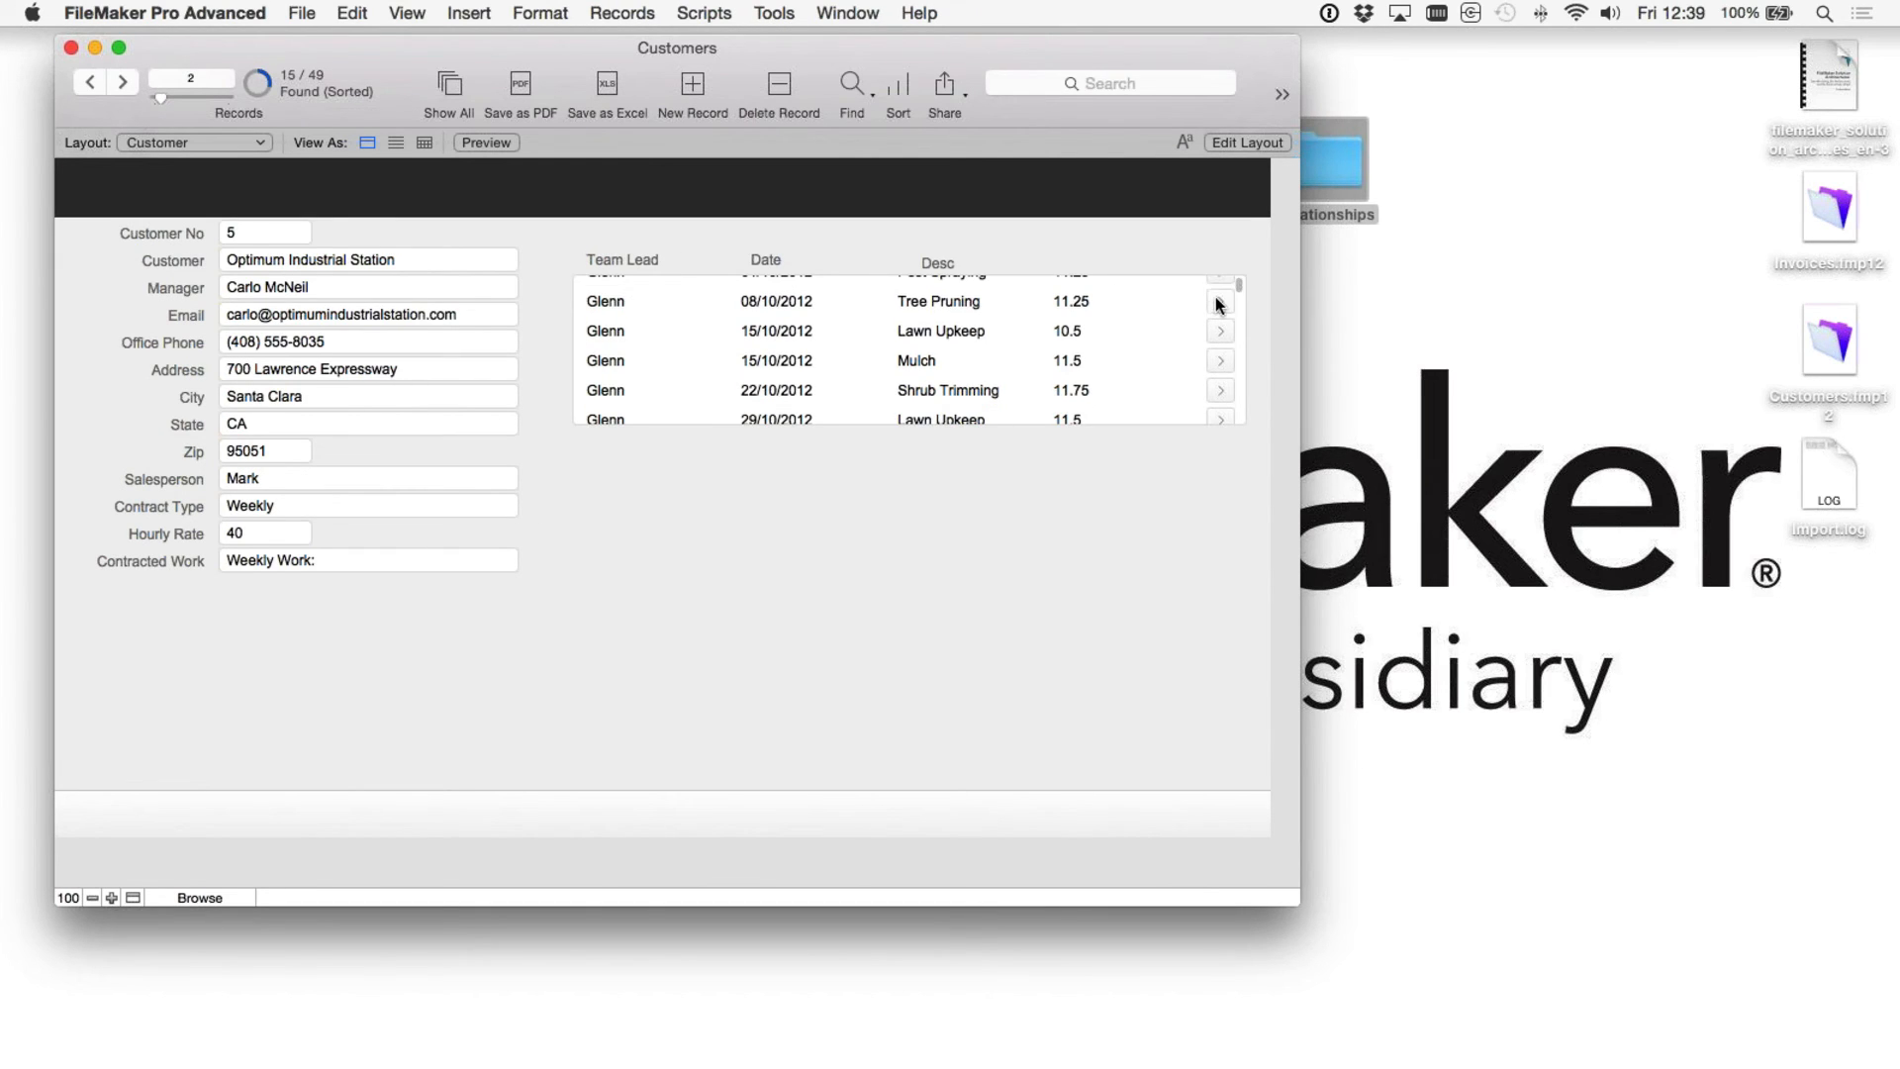
pyautogui.scroll(1, 851, 346)
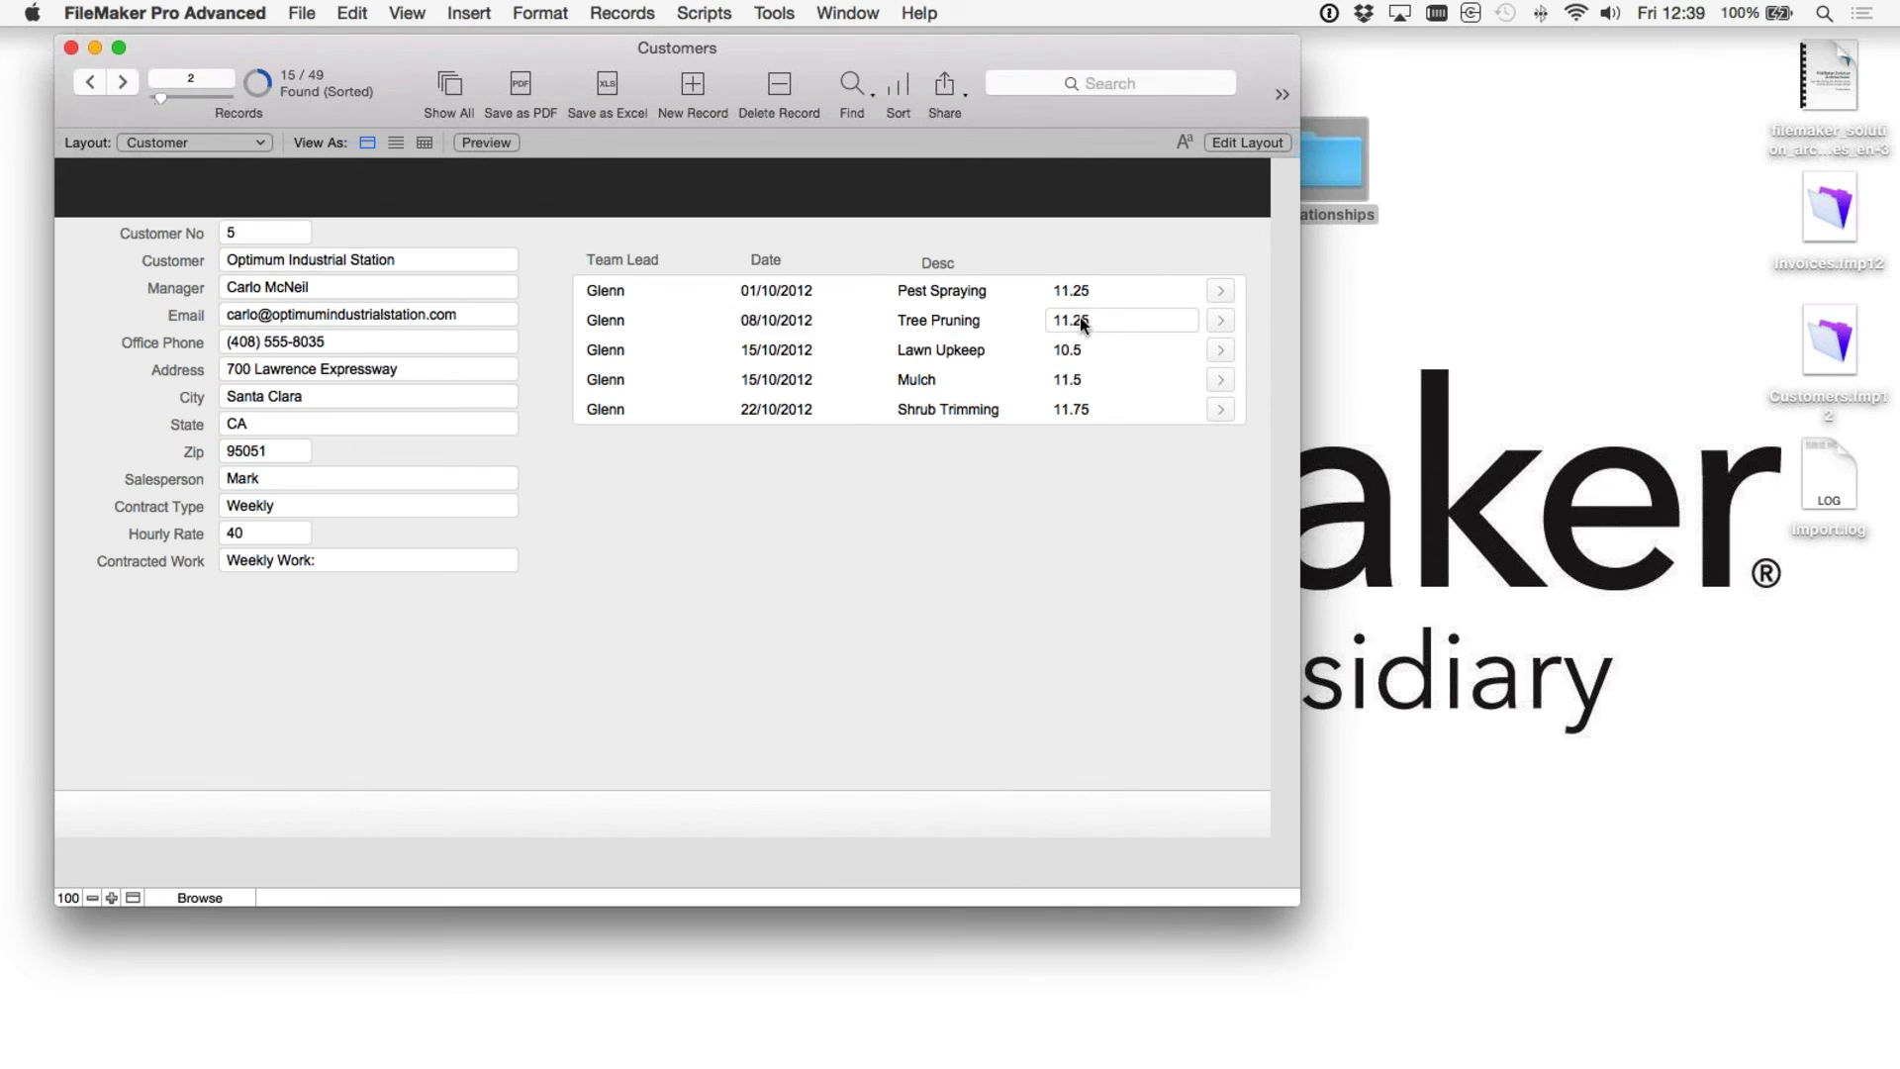
pyautogui.click(1220, 320)
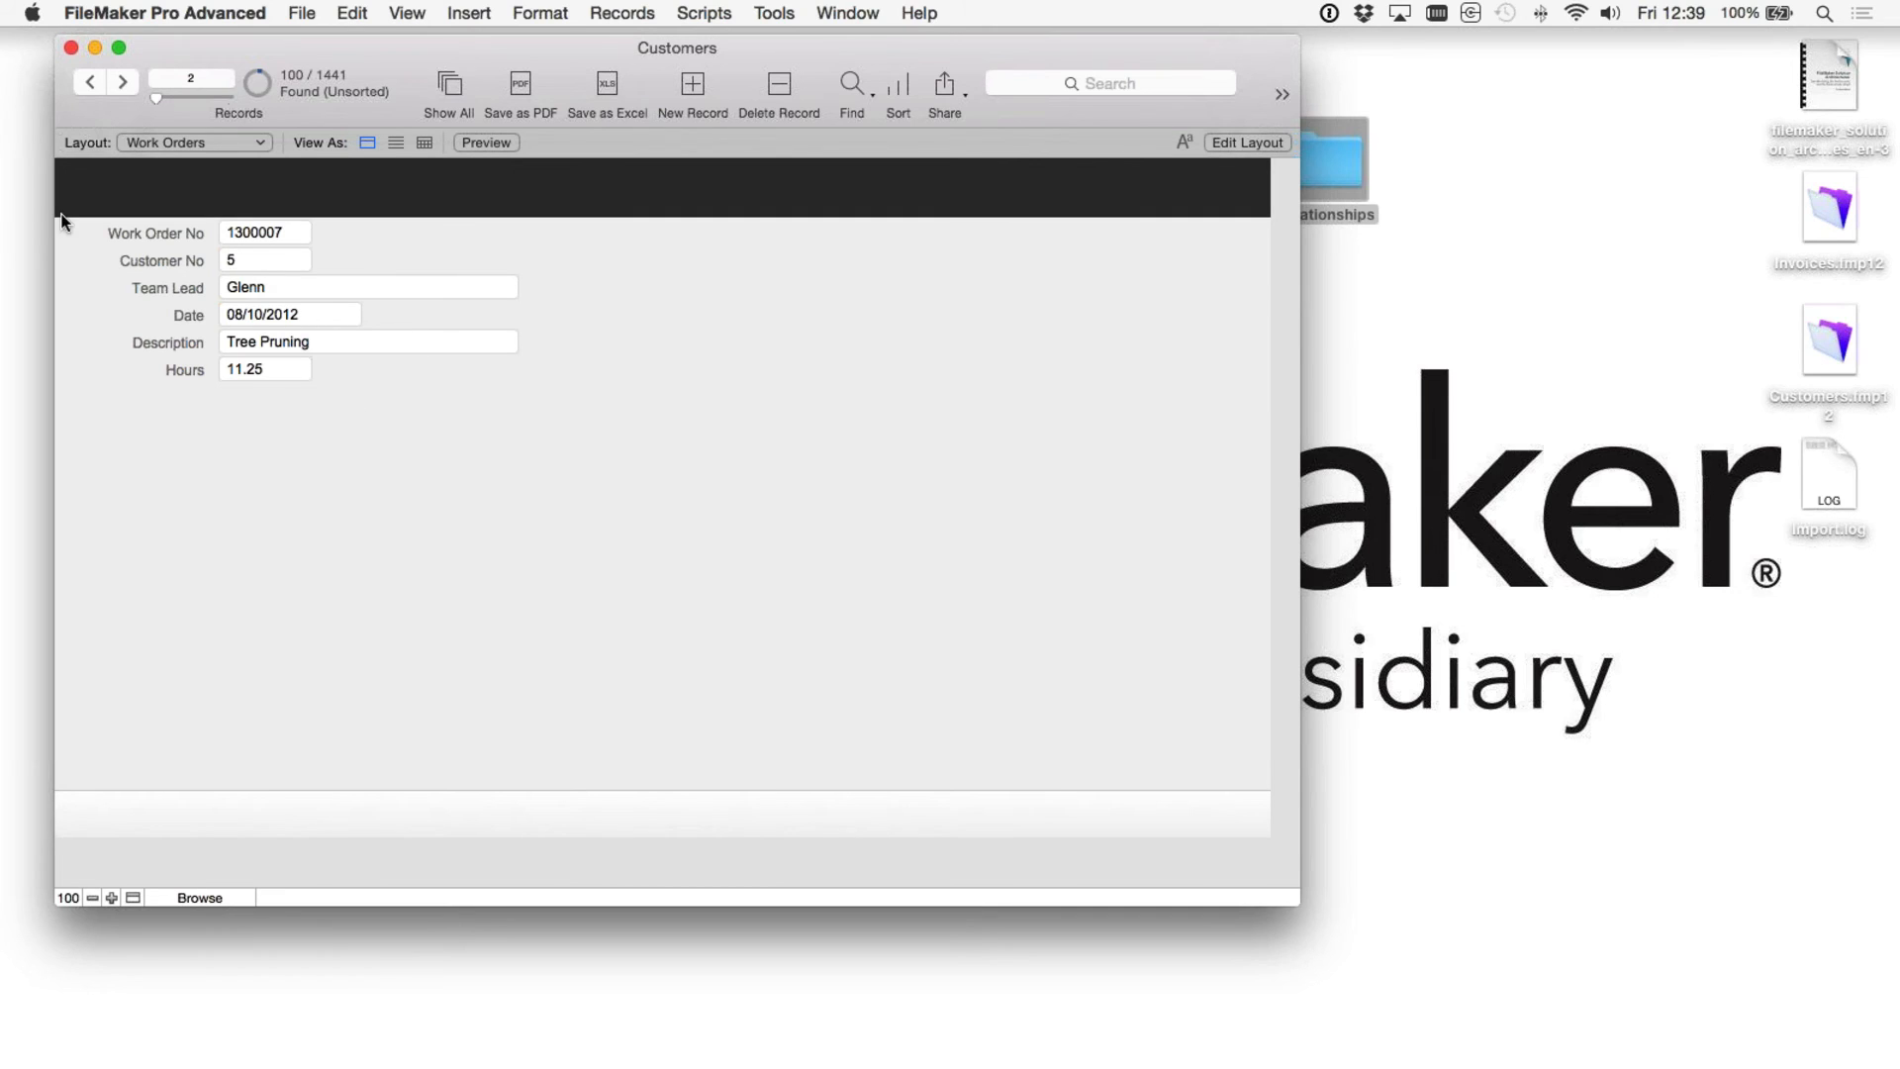
# - Edit the Work Orders layout and draw a three-segment button bar in the header above the fields
pyautogui.click(1266, 143)
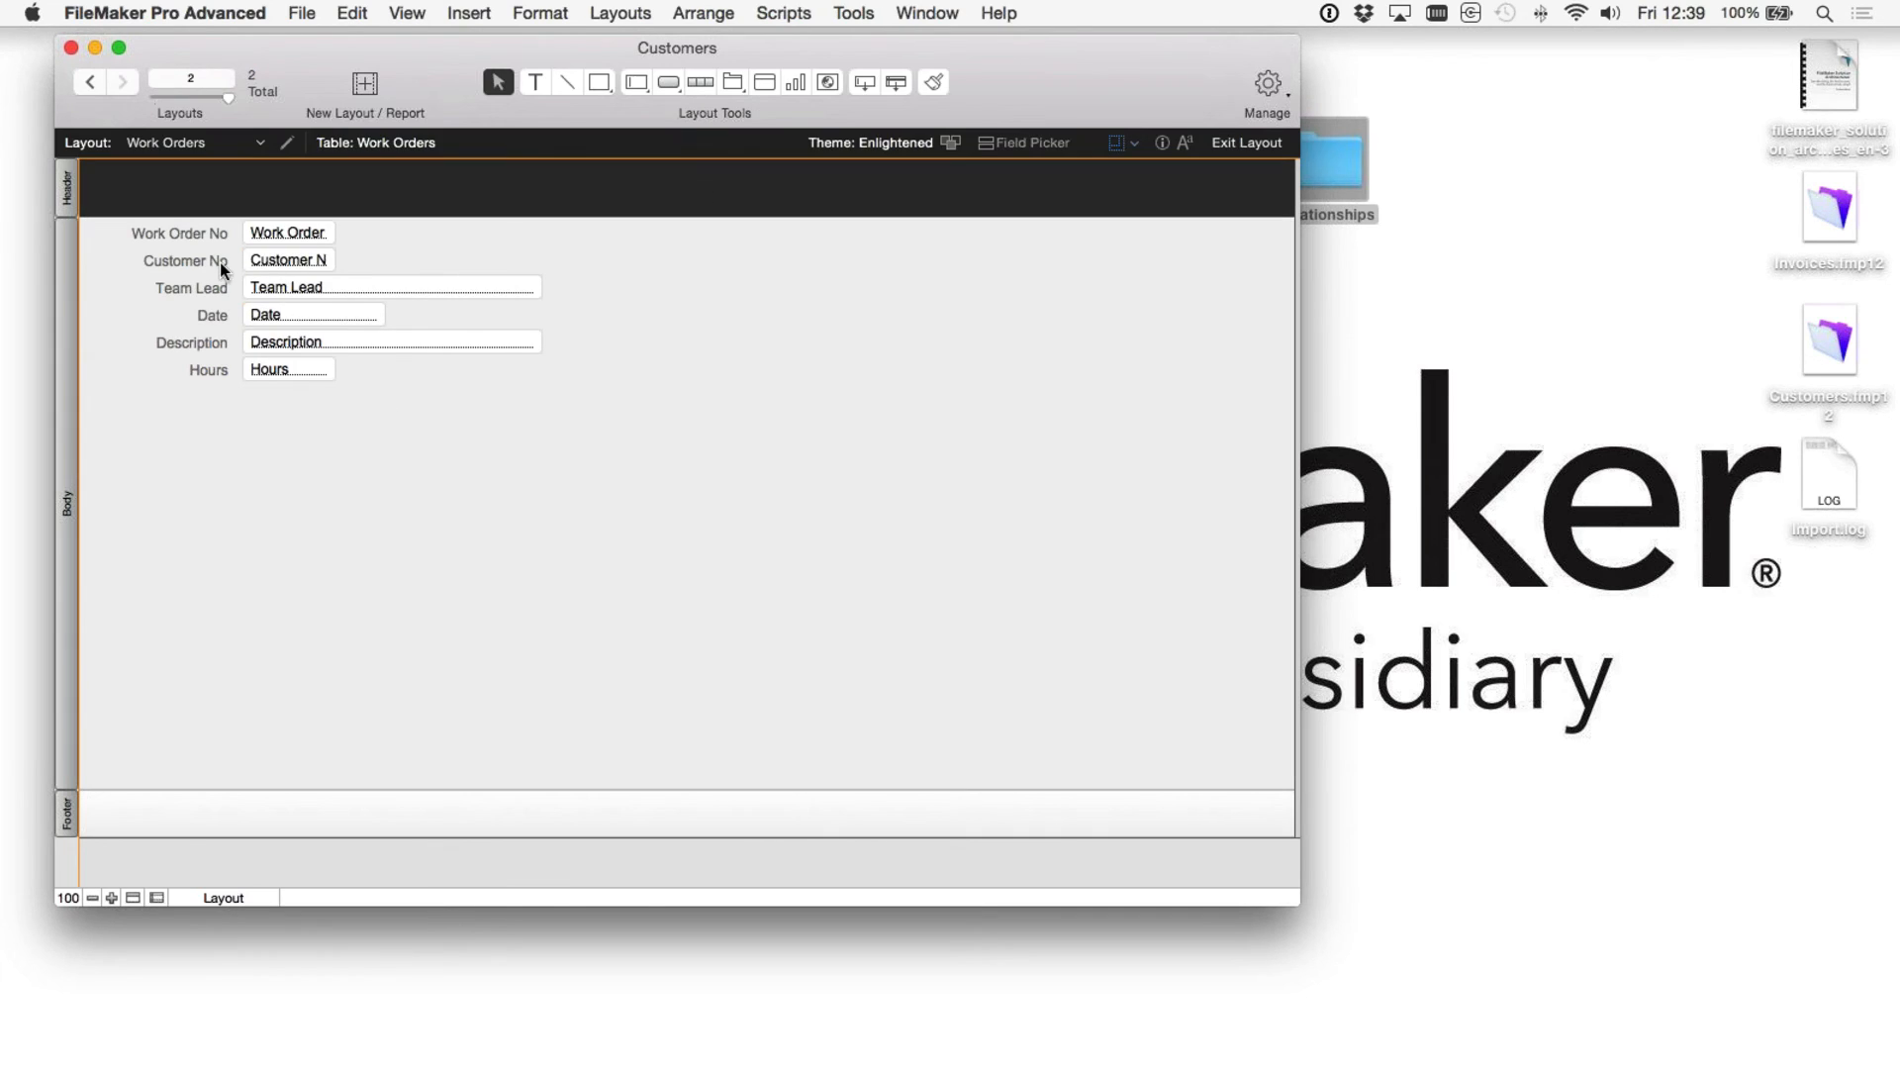
pyautogui.click(700, 85)
pyautogui.moveTo(334, 166); pyautogui.dragTo(692, 211)
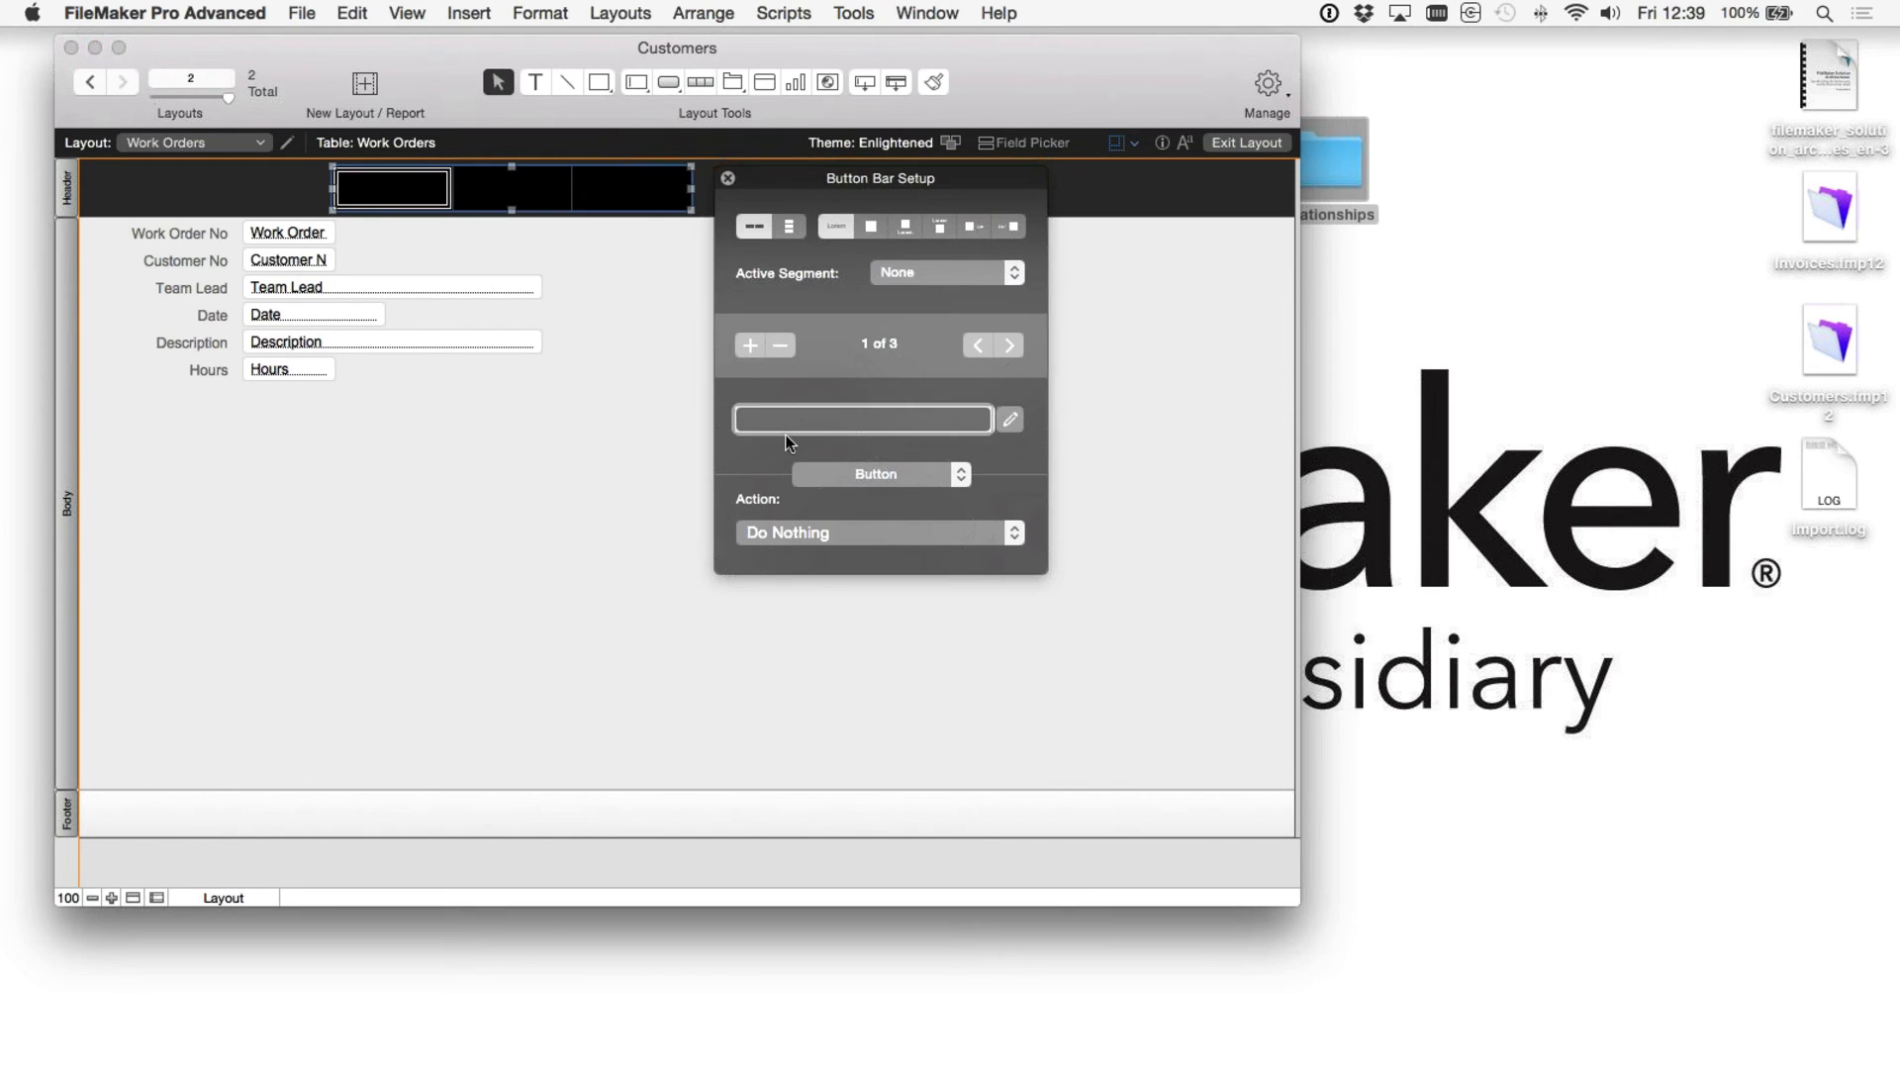
# - Show the button bar segments as icons only, using the circled person icon for the first segment, at 21 pt
pyautogui.click(873, 225)
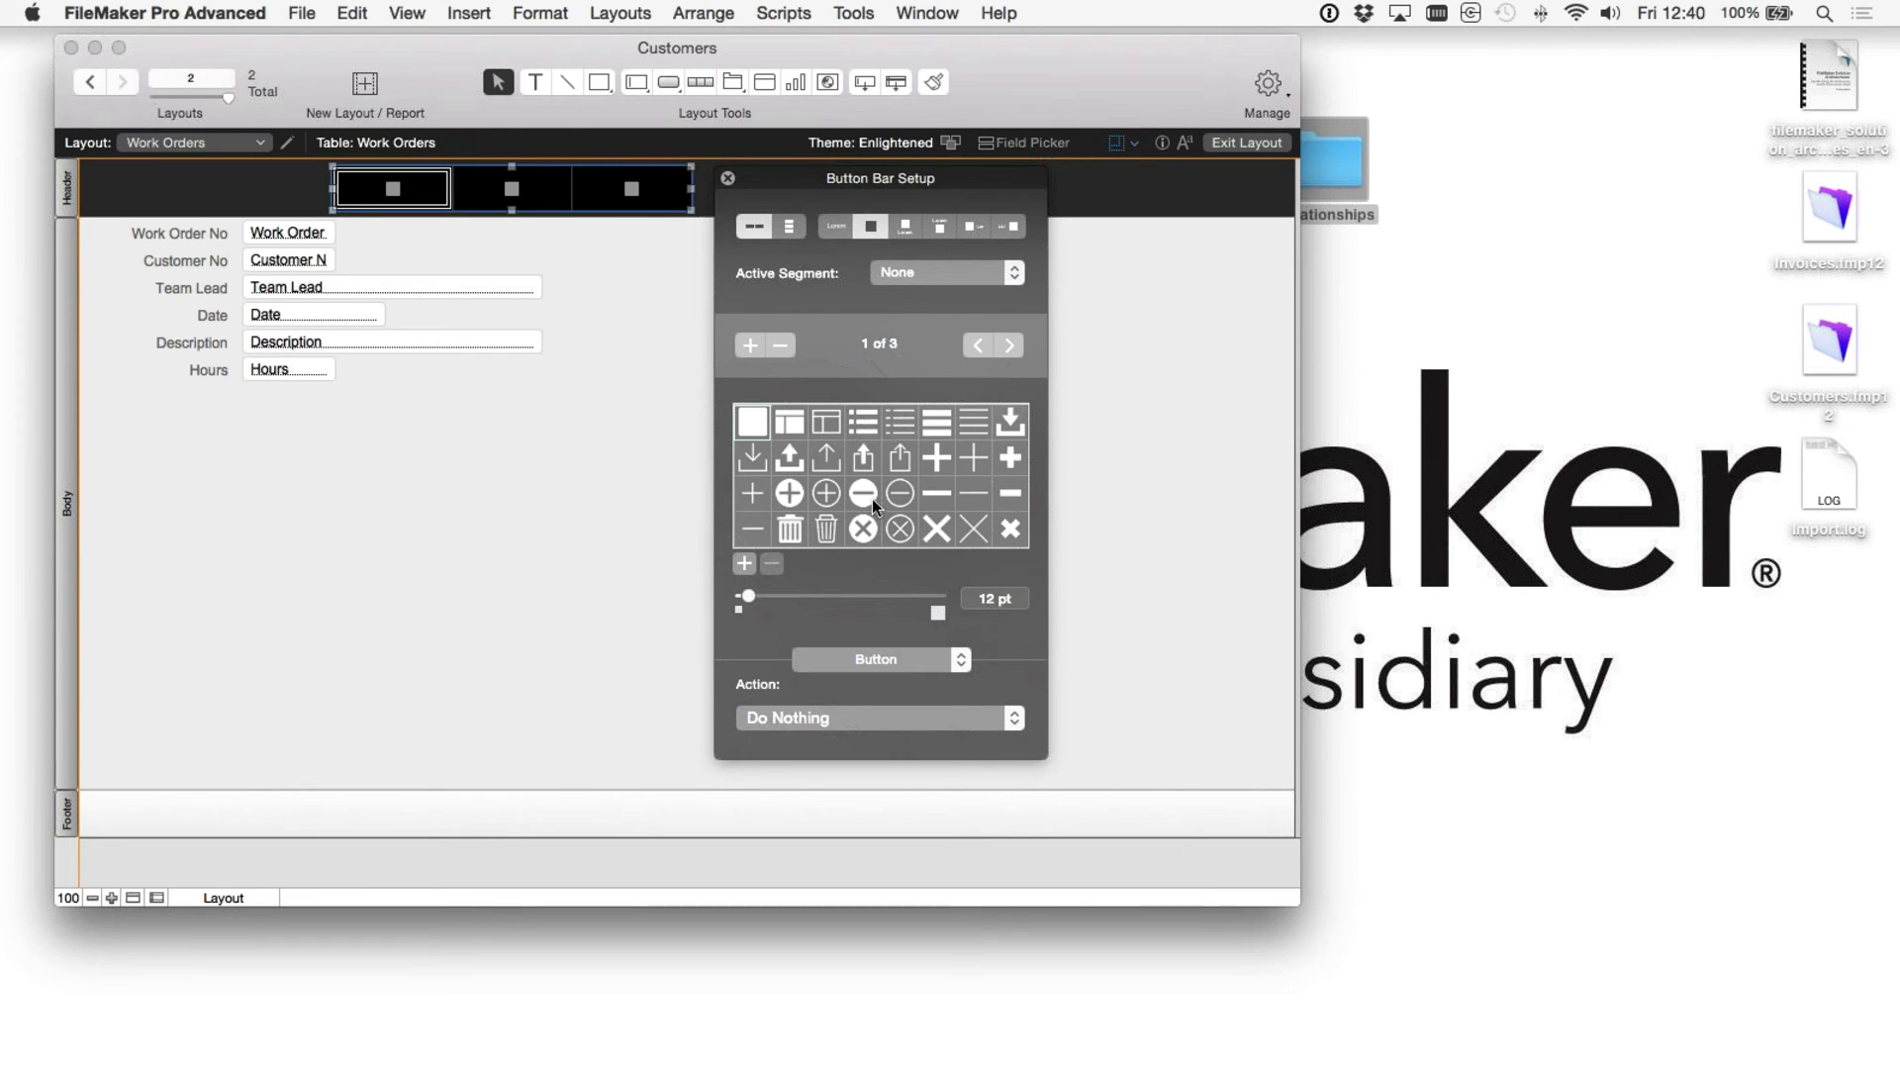
pyautogui.scroll(-5, 871, 496)
pyautogui.scroll(5, 816, 483)
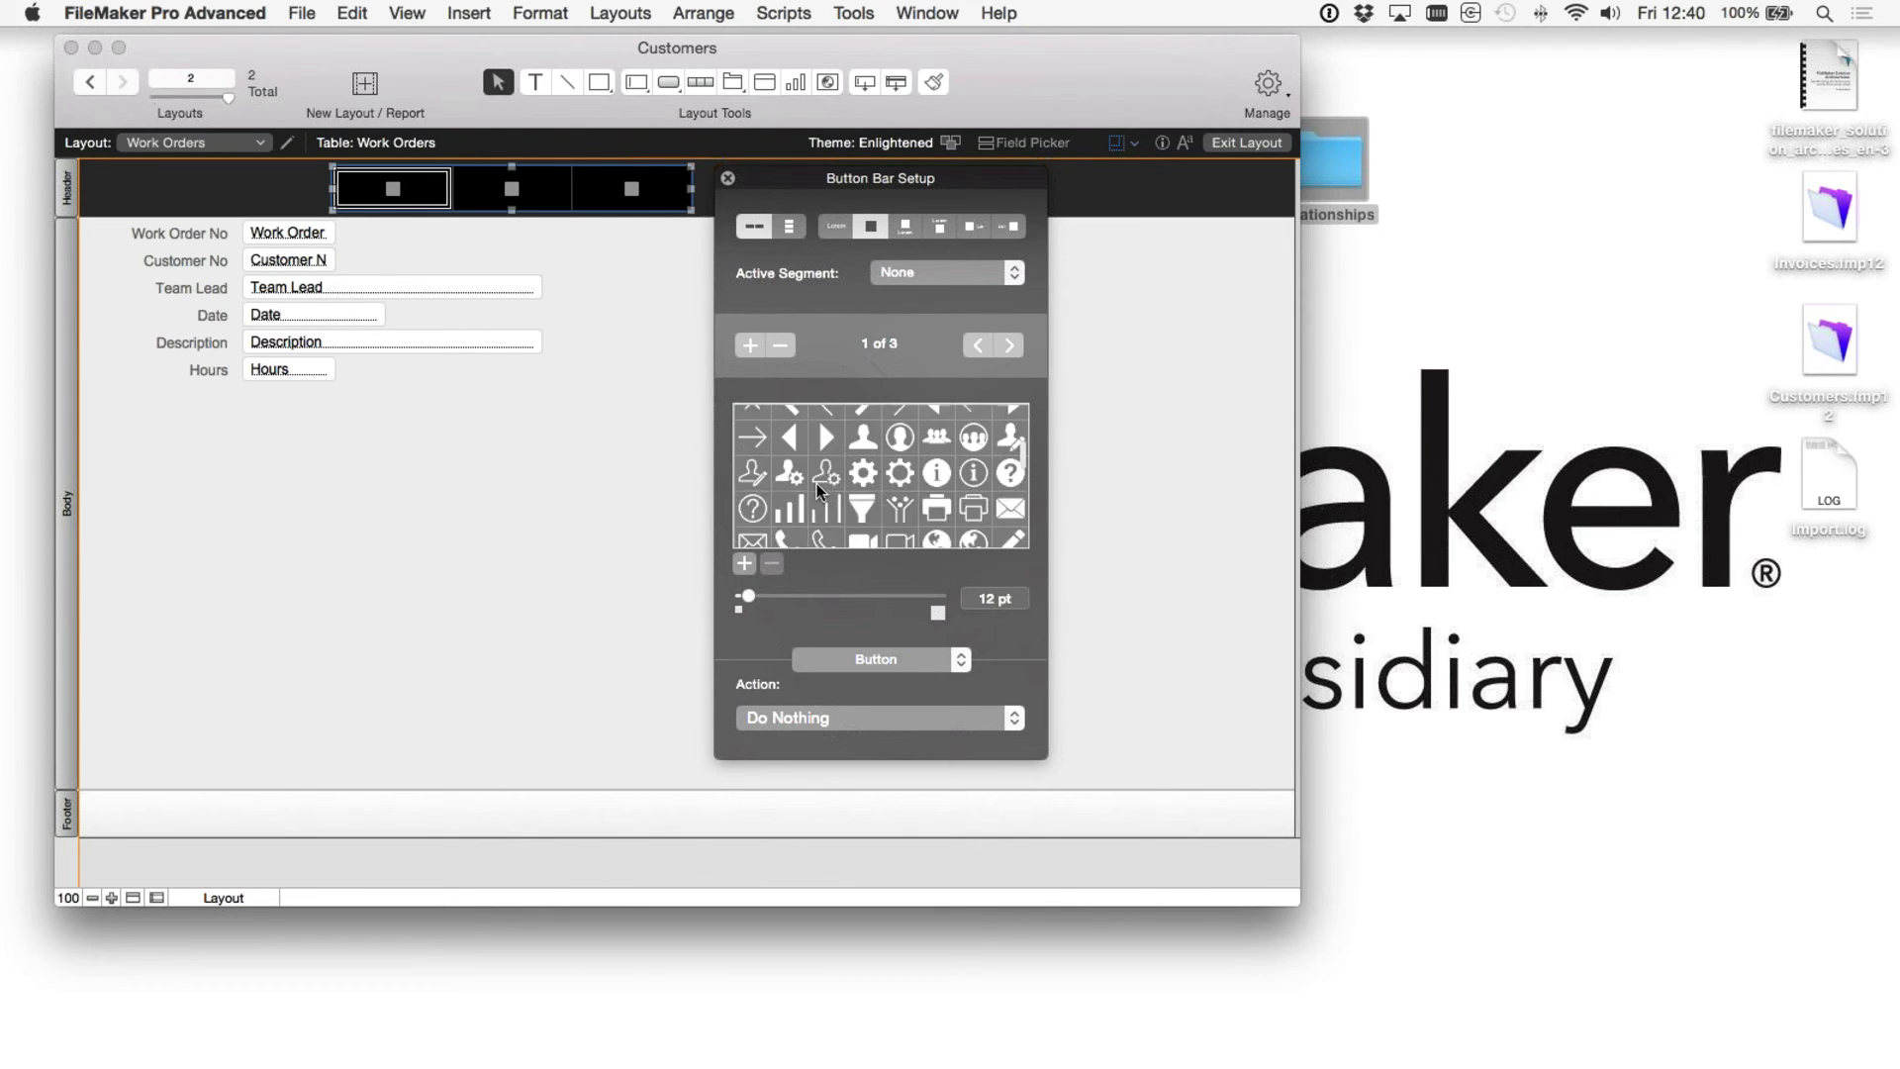
pyautogui.click(864, 503)
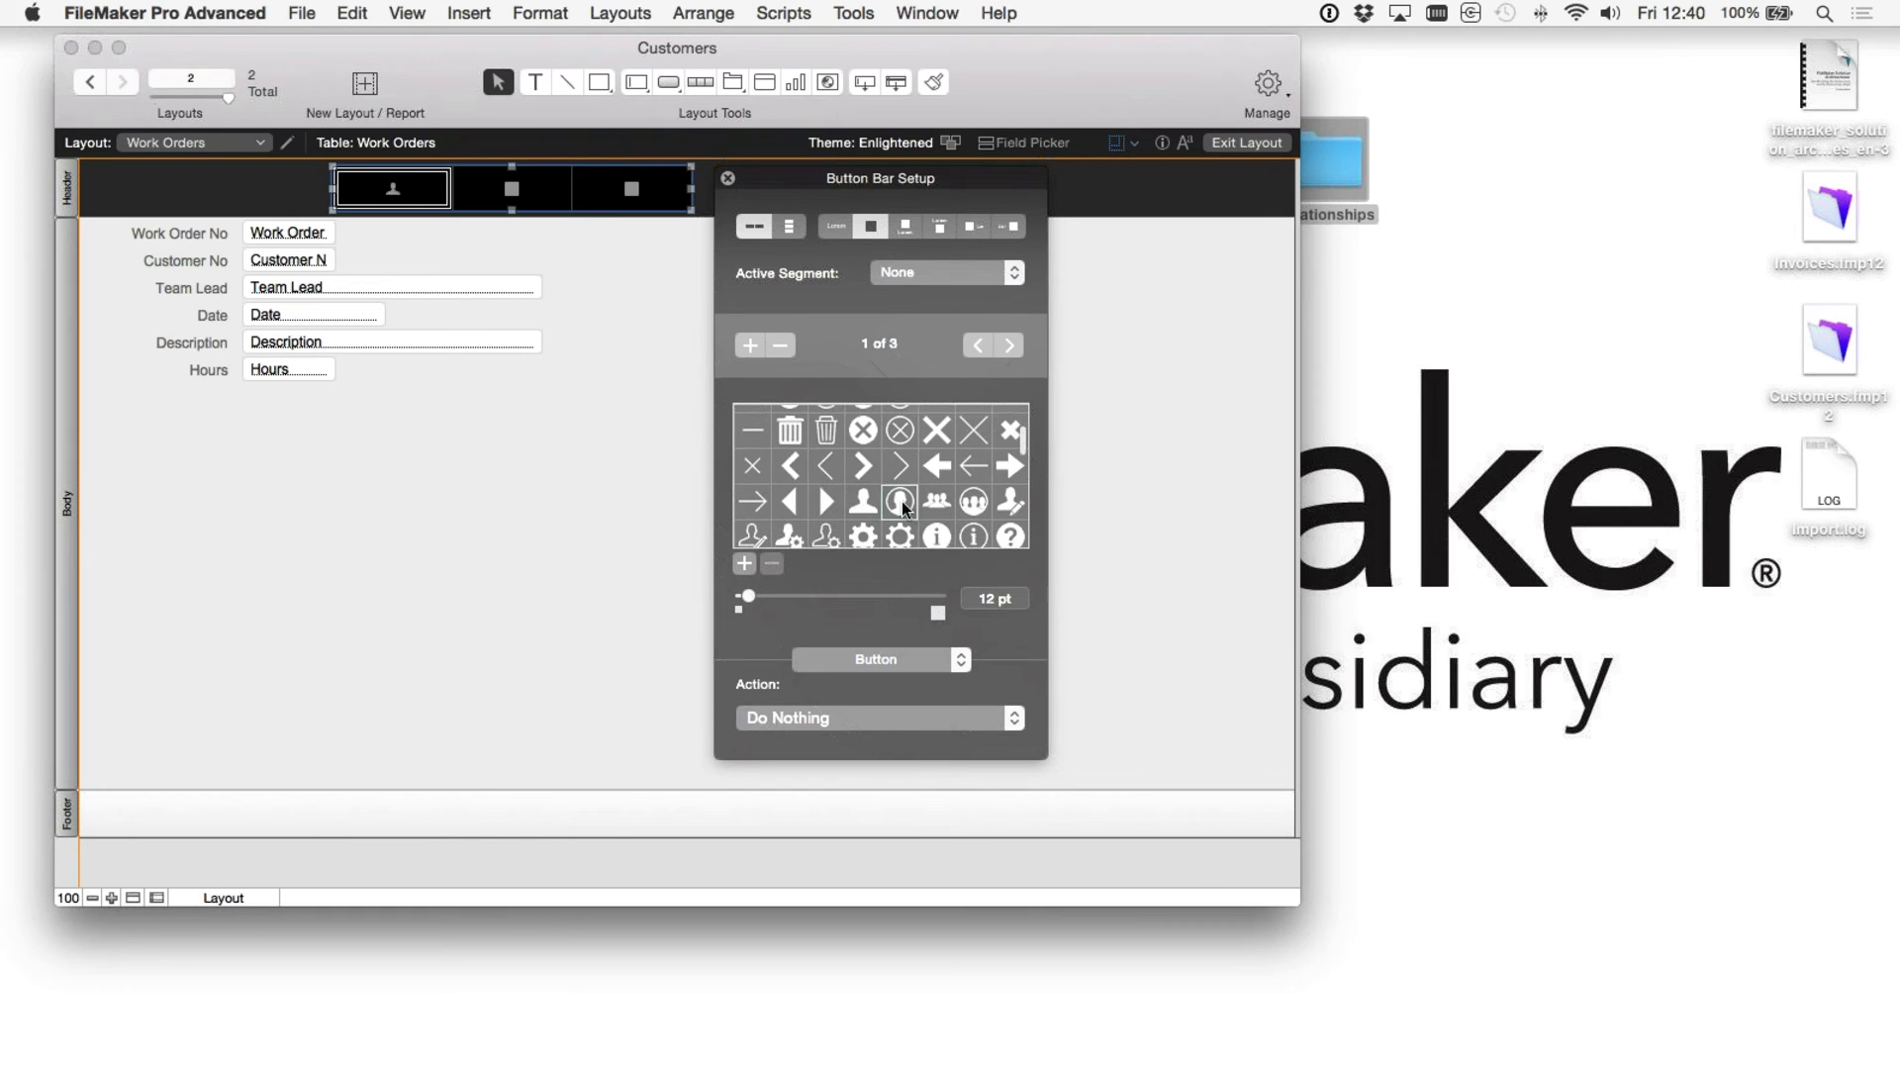
pyautogui.click(901, 501)
pyautogui.moveTo(752, 595); pyautogui.dragTo(761, 594)
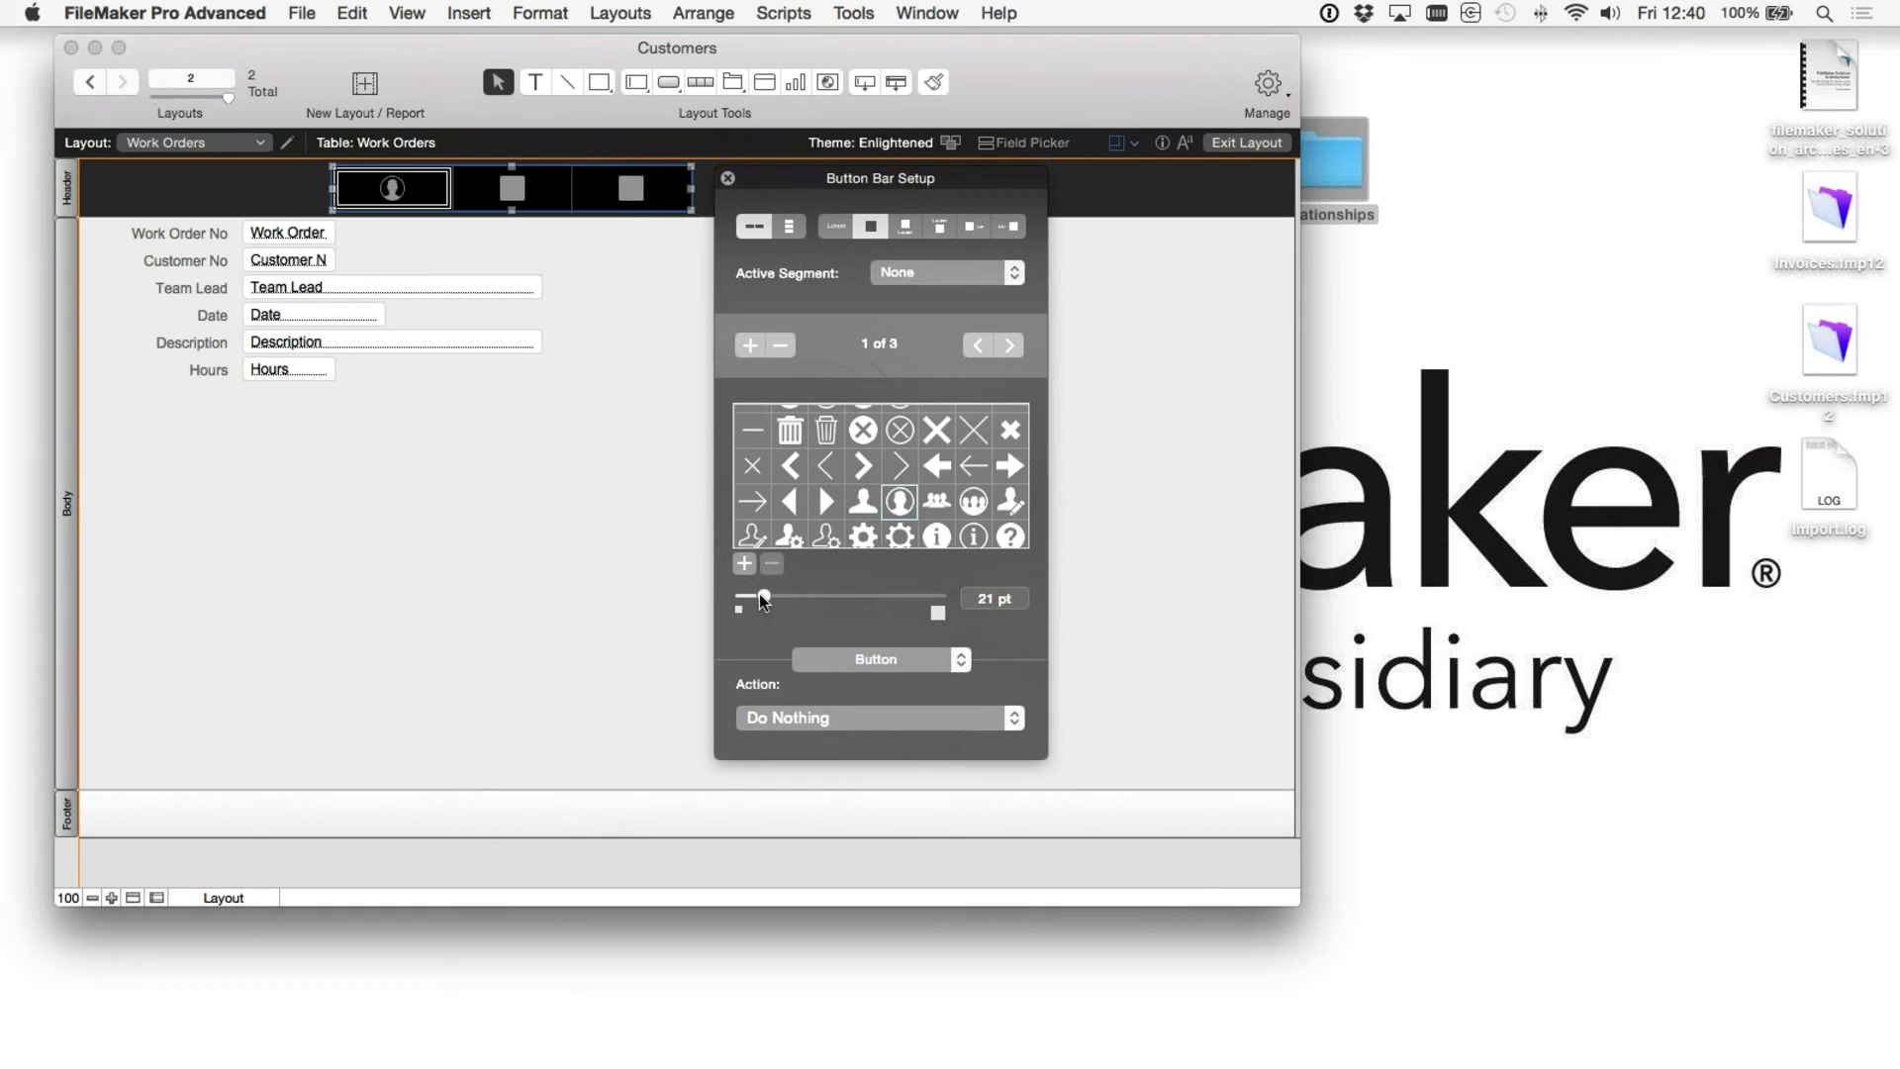
# - Assign the person icon segment a single-step Go to Layout action
pyautogui.click(841, 720)
pyautogui.press('Return')
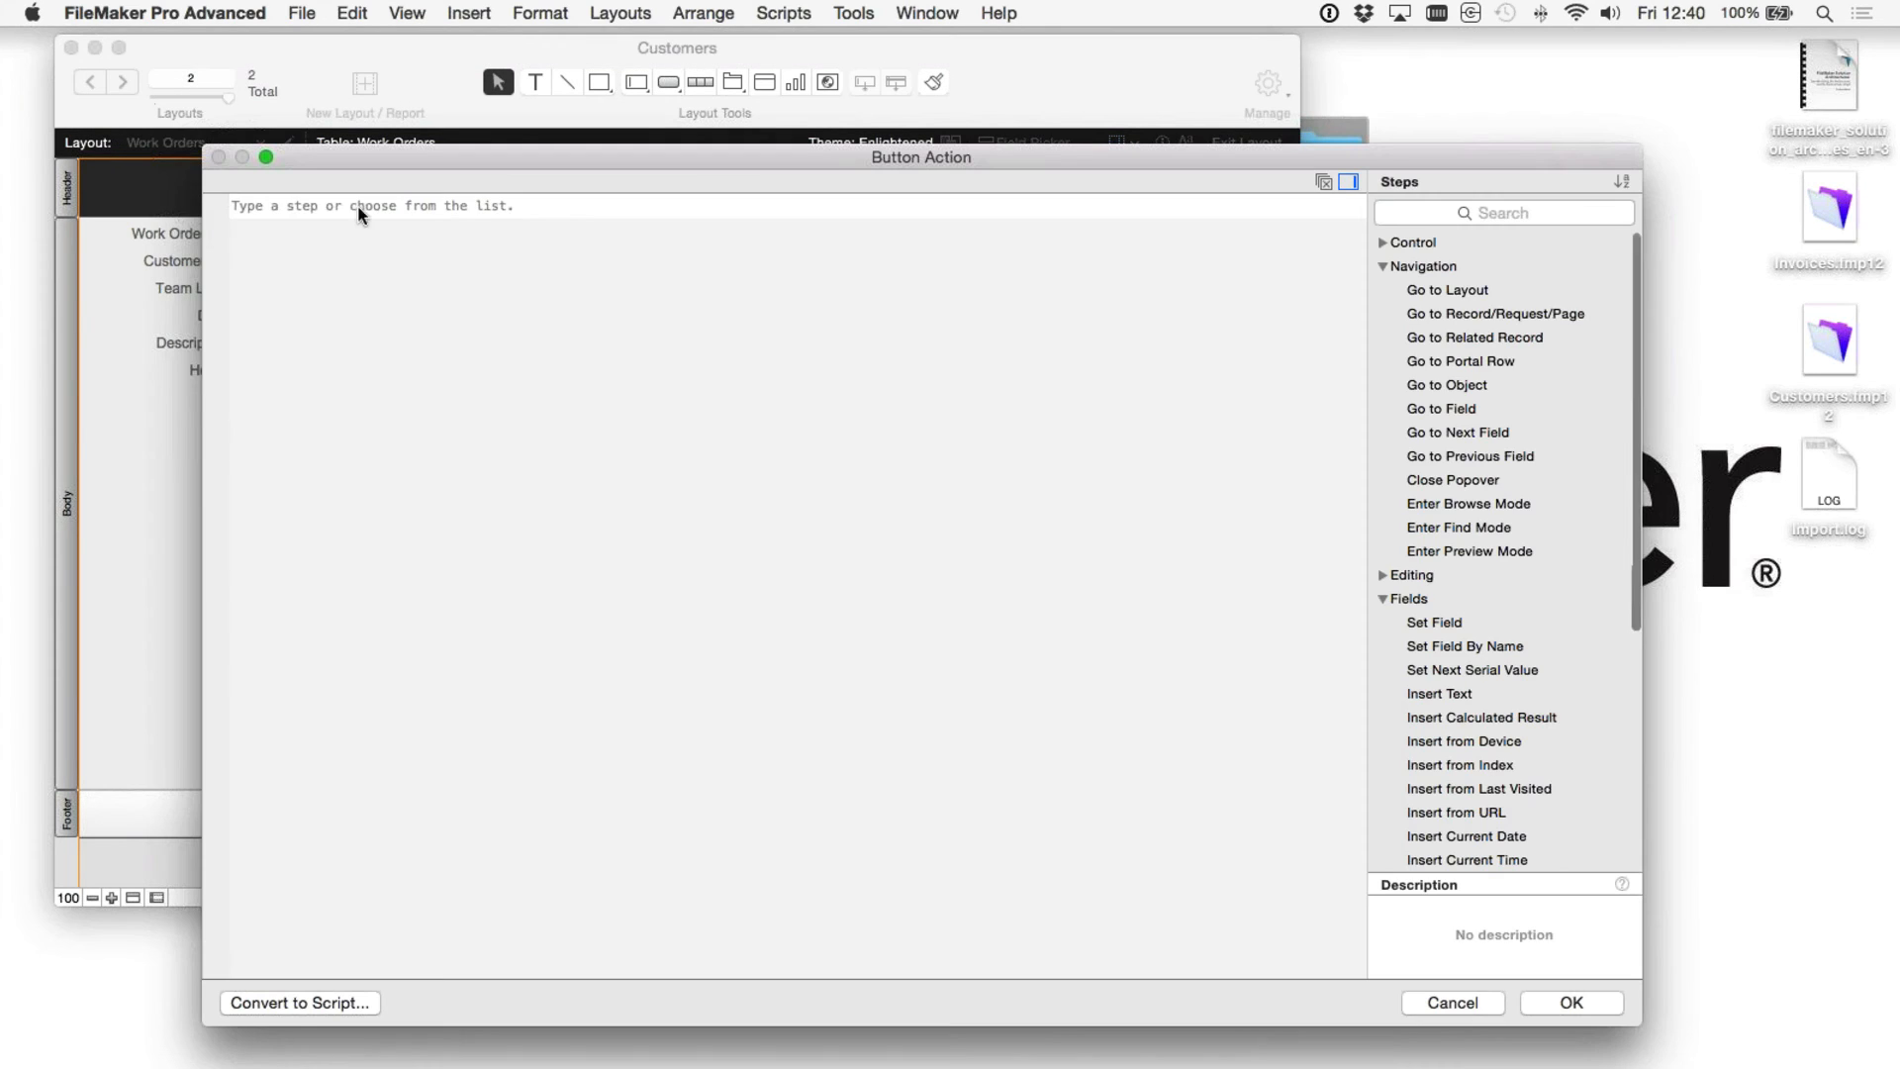
pyautogui.write('g')
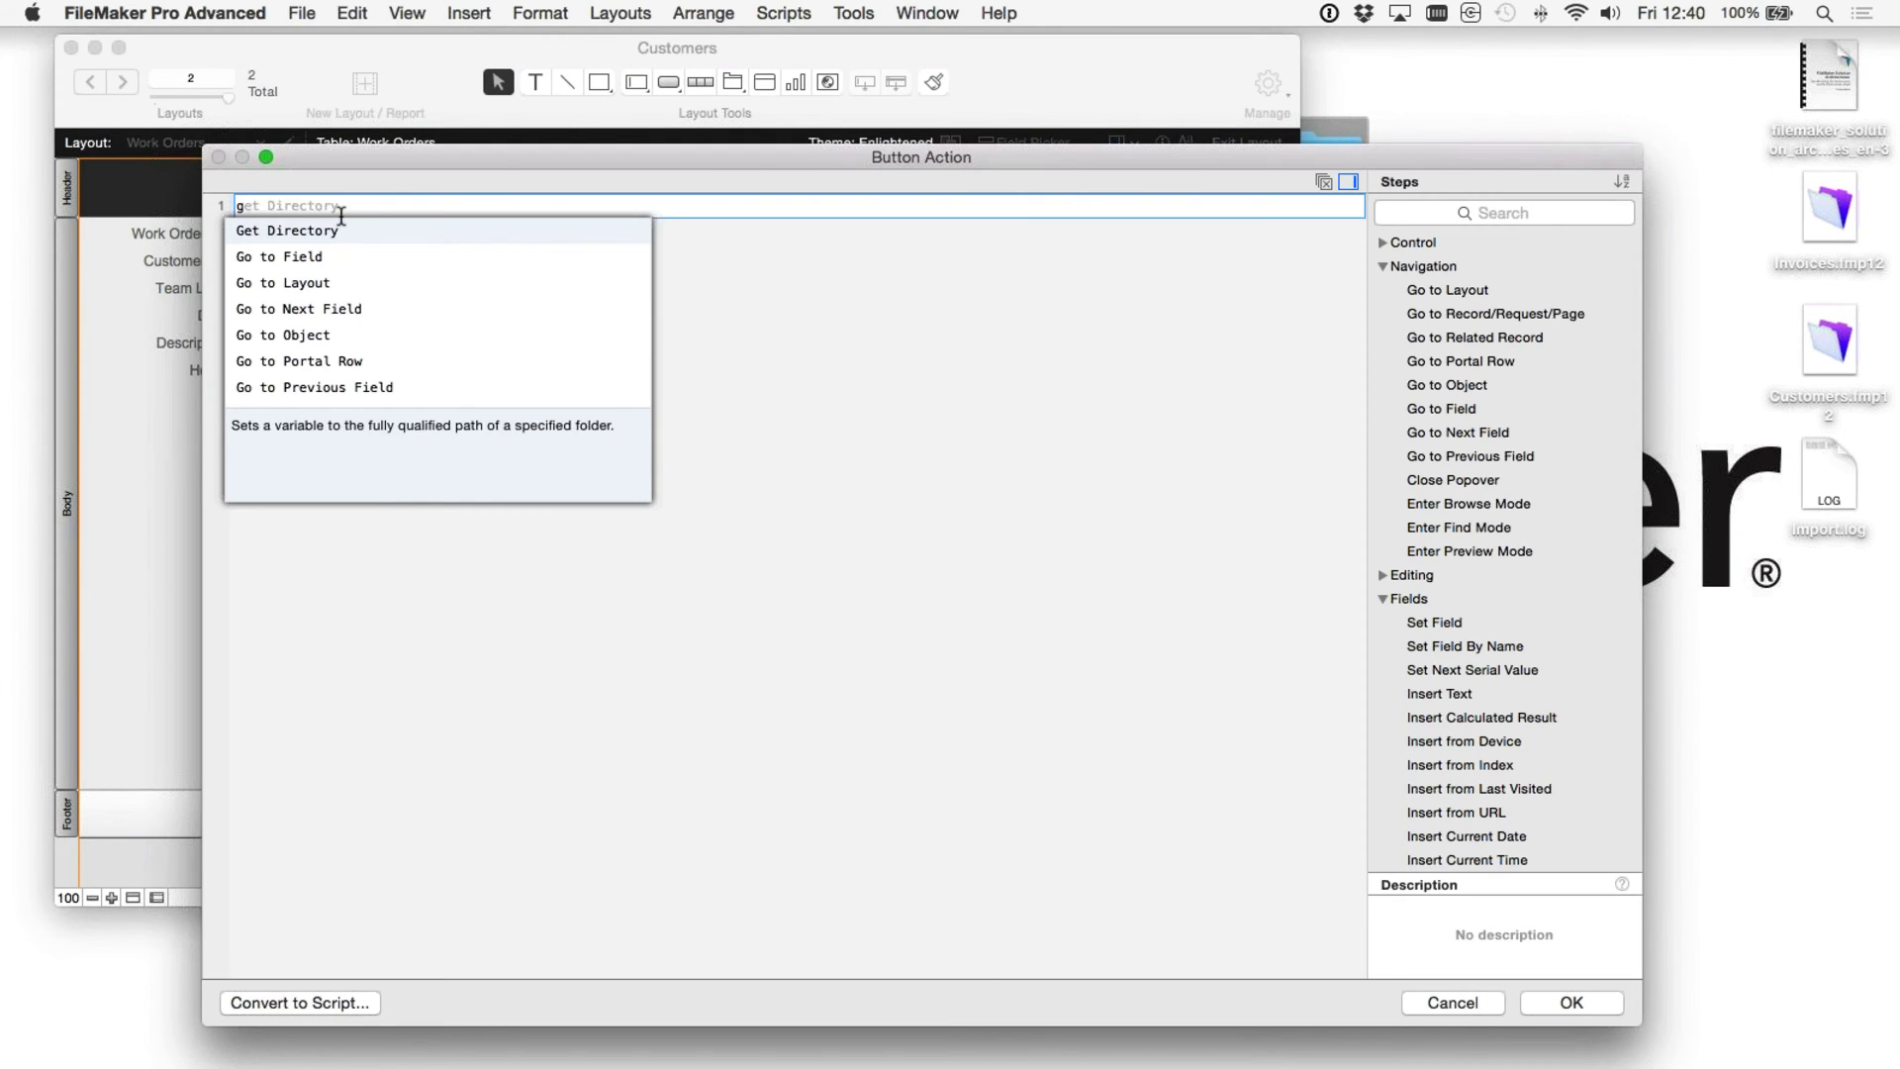
pyautogui.write('o to')
pyautogui.press('BackSpace')
pyautogui.press('BackSpace')
pyautogui.write('to')
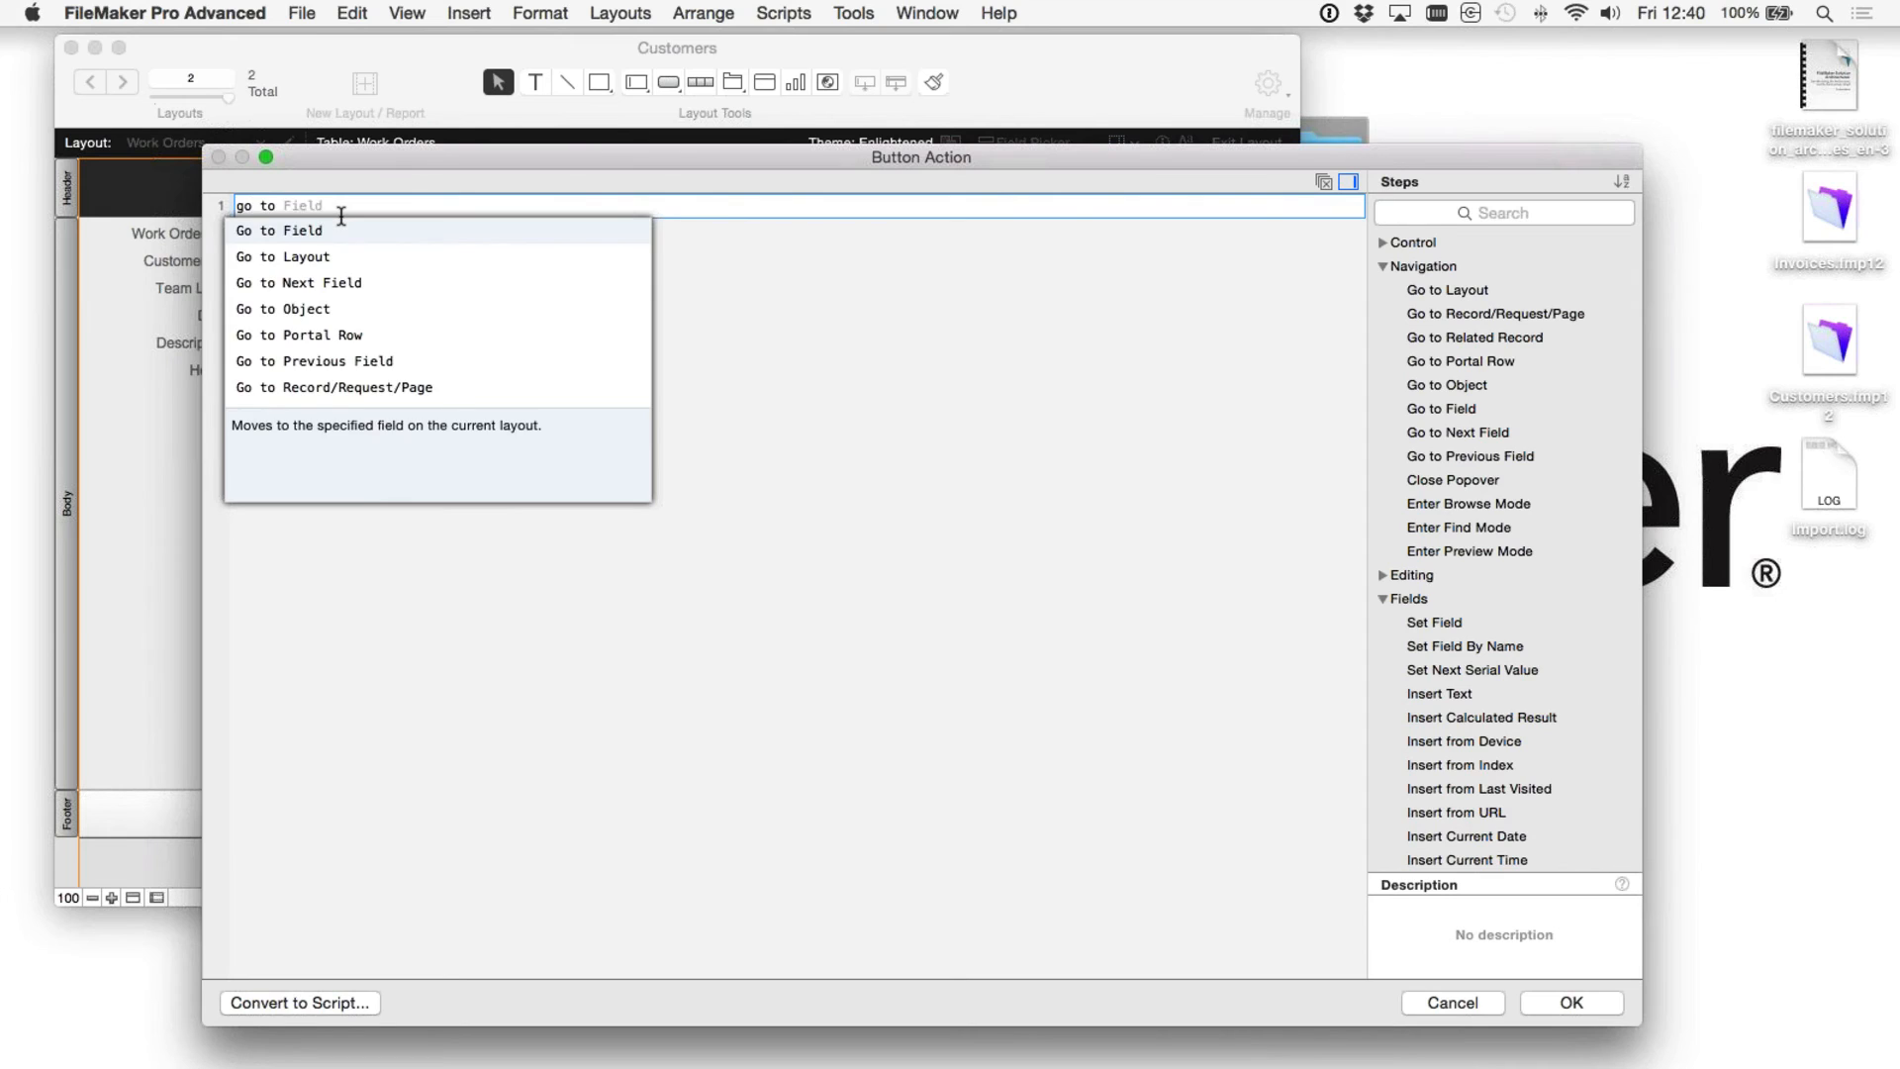
pyautogui.press('Down')
pyautogui.press('Return')
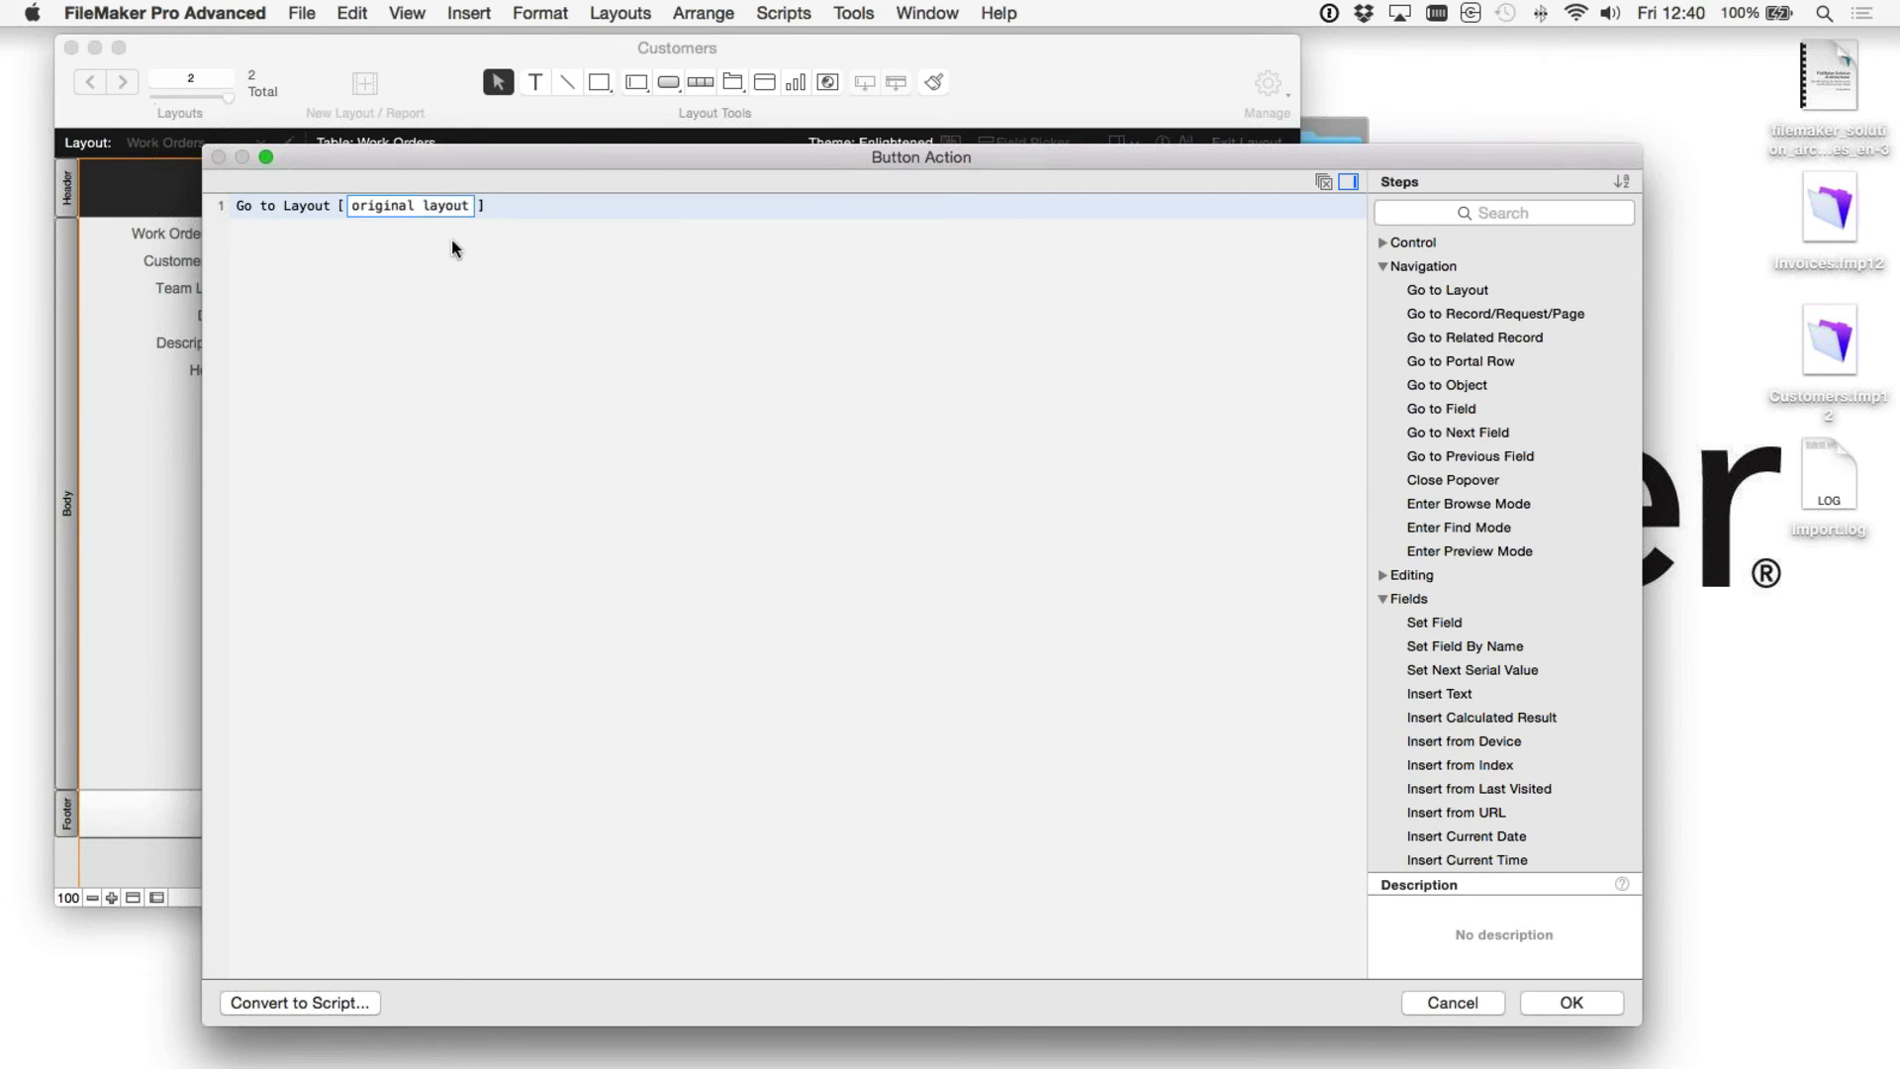
# - Set the Go to Layout target to the Customer layout and confirm the segment's action
pyautogui.click(415, 210)
pyautogui.click(473, 240)
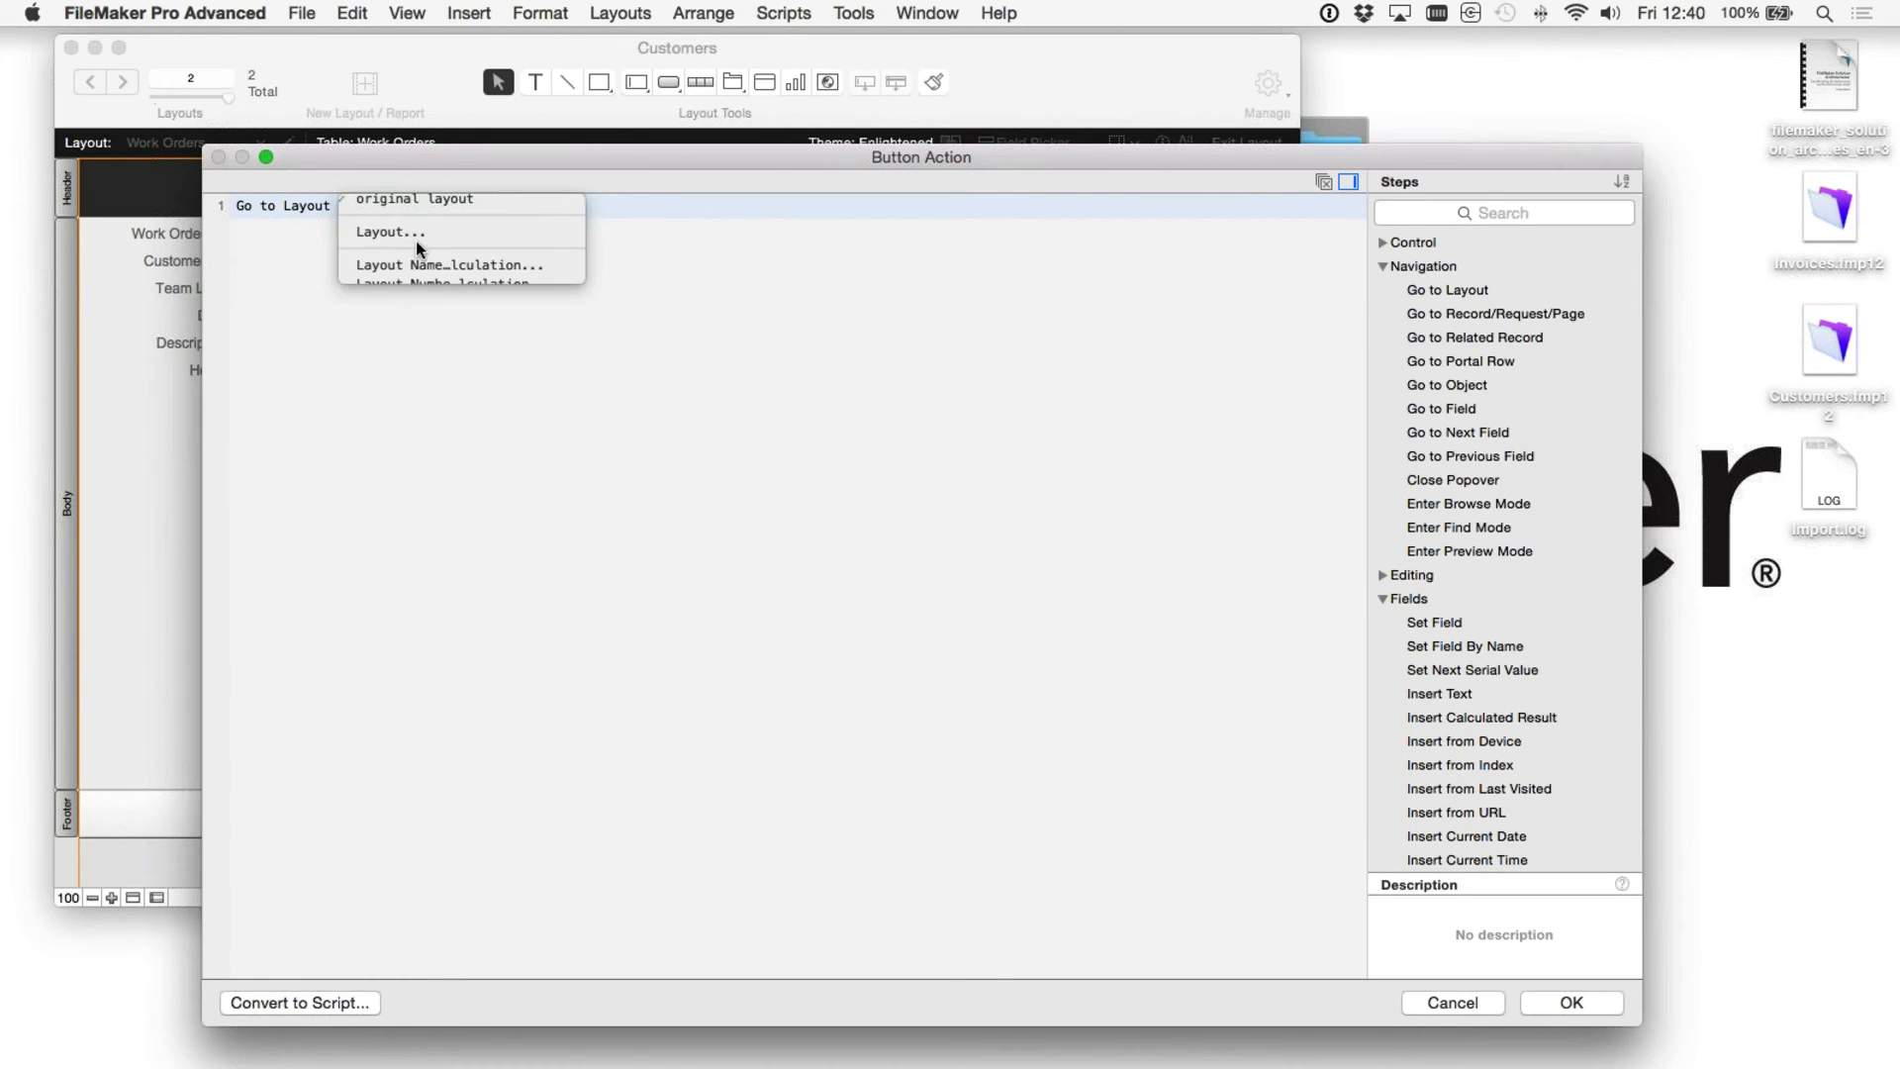
pyautogui.click(586, 343)
pyautogui.press('Return')
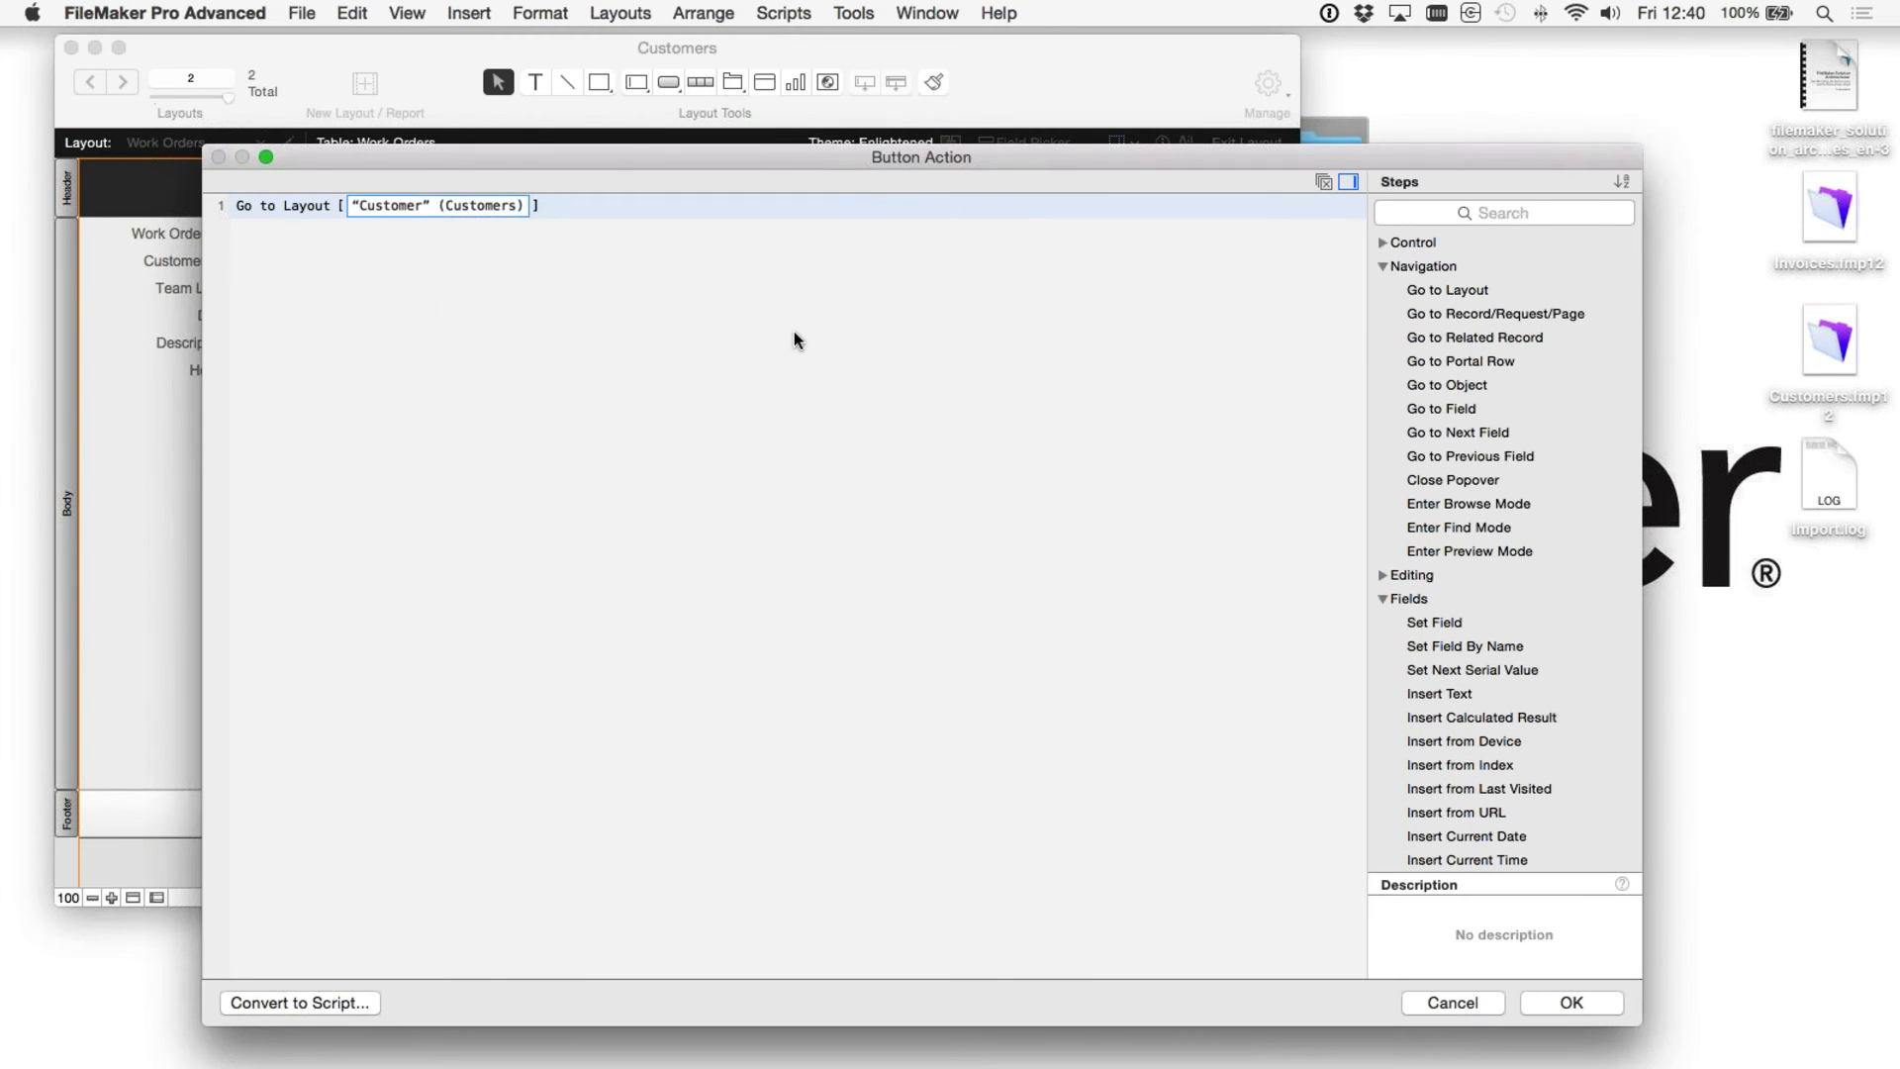
pyautogui.click(1587, 1003)
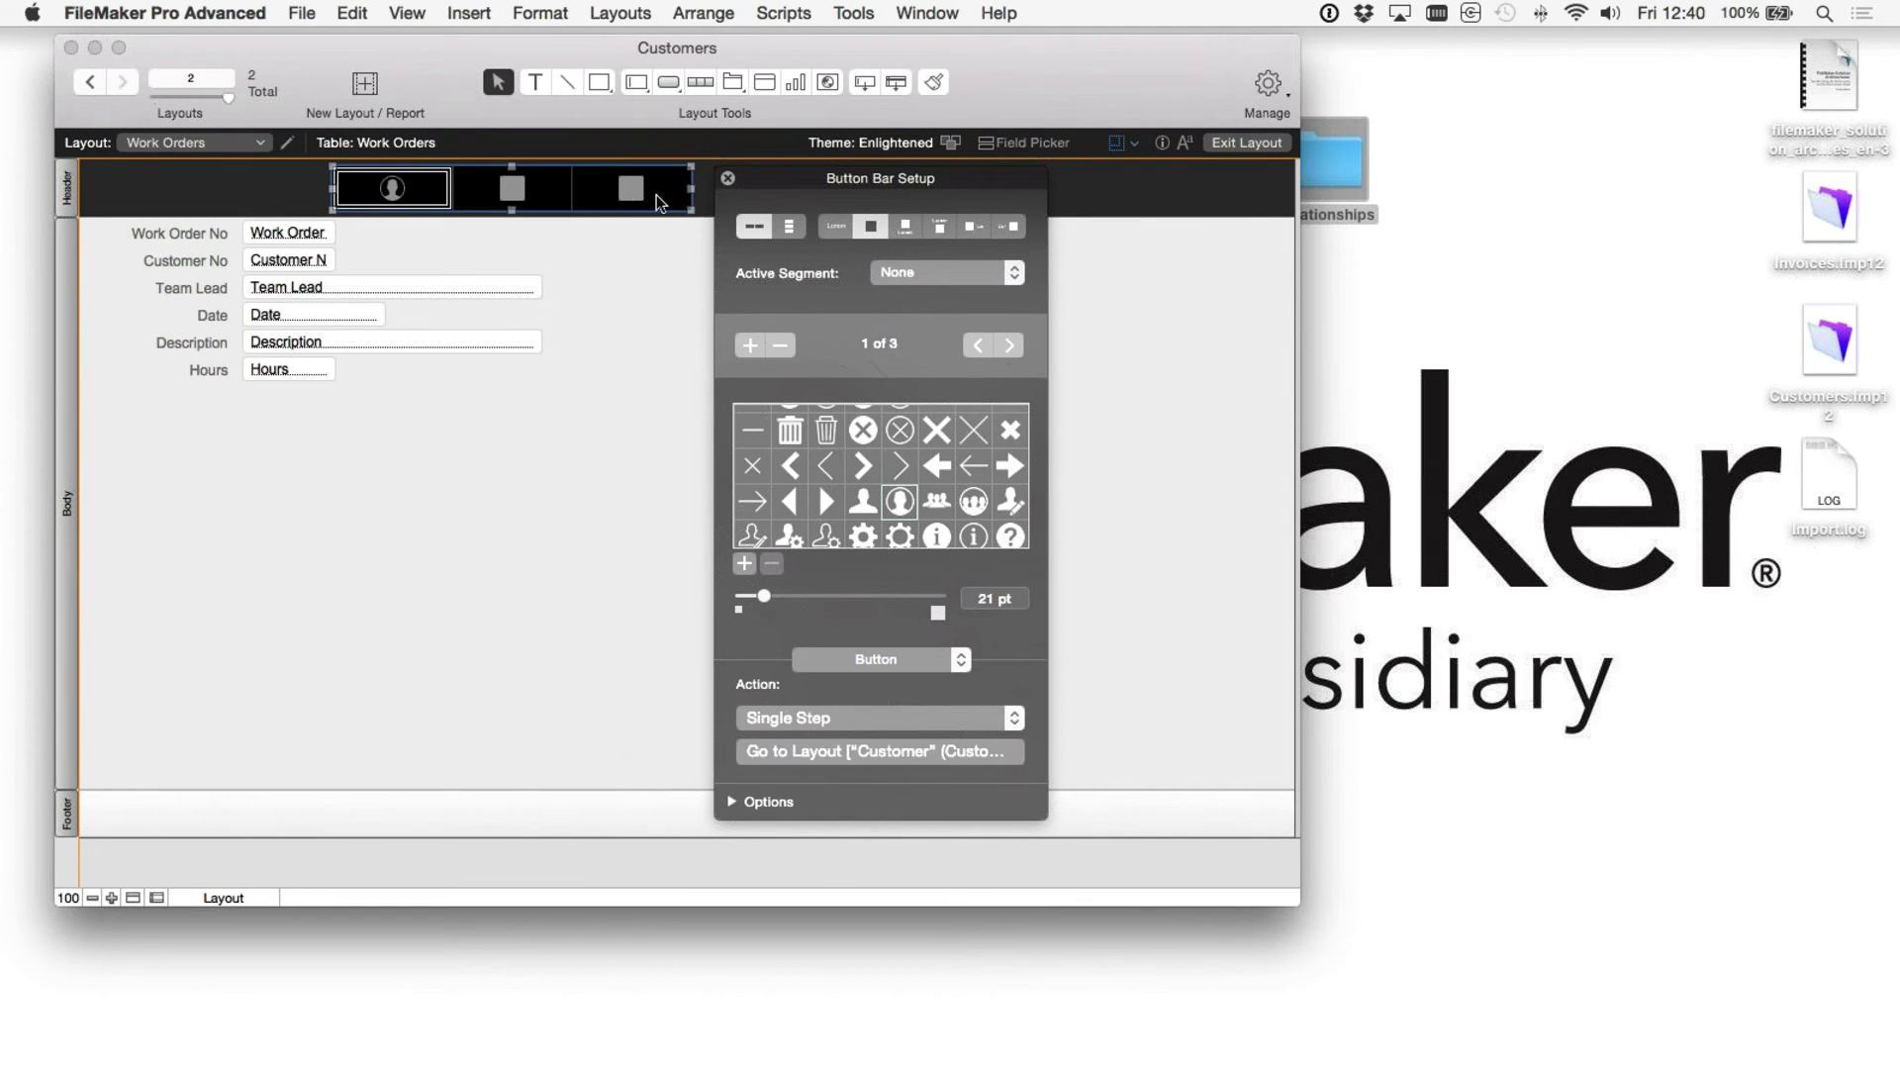
pyautogui.moveTo(800, 188); pyautogui.dragTo(776, 292)
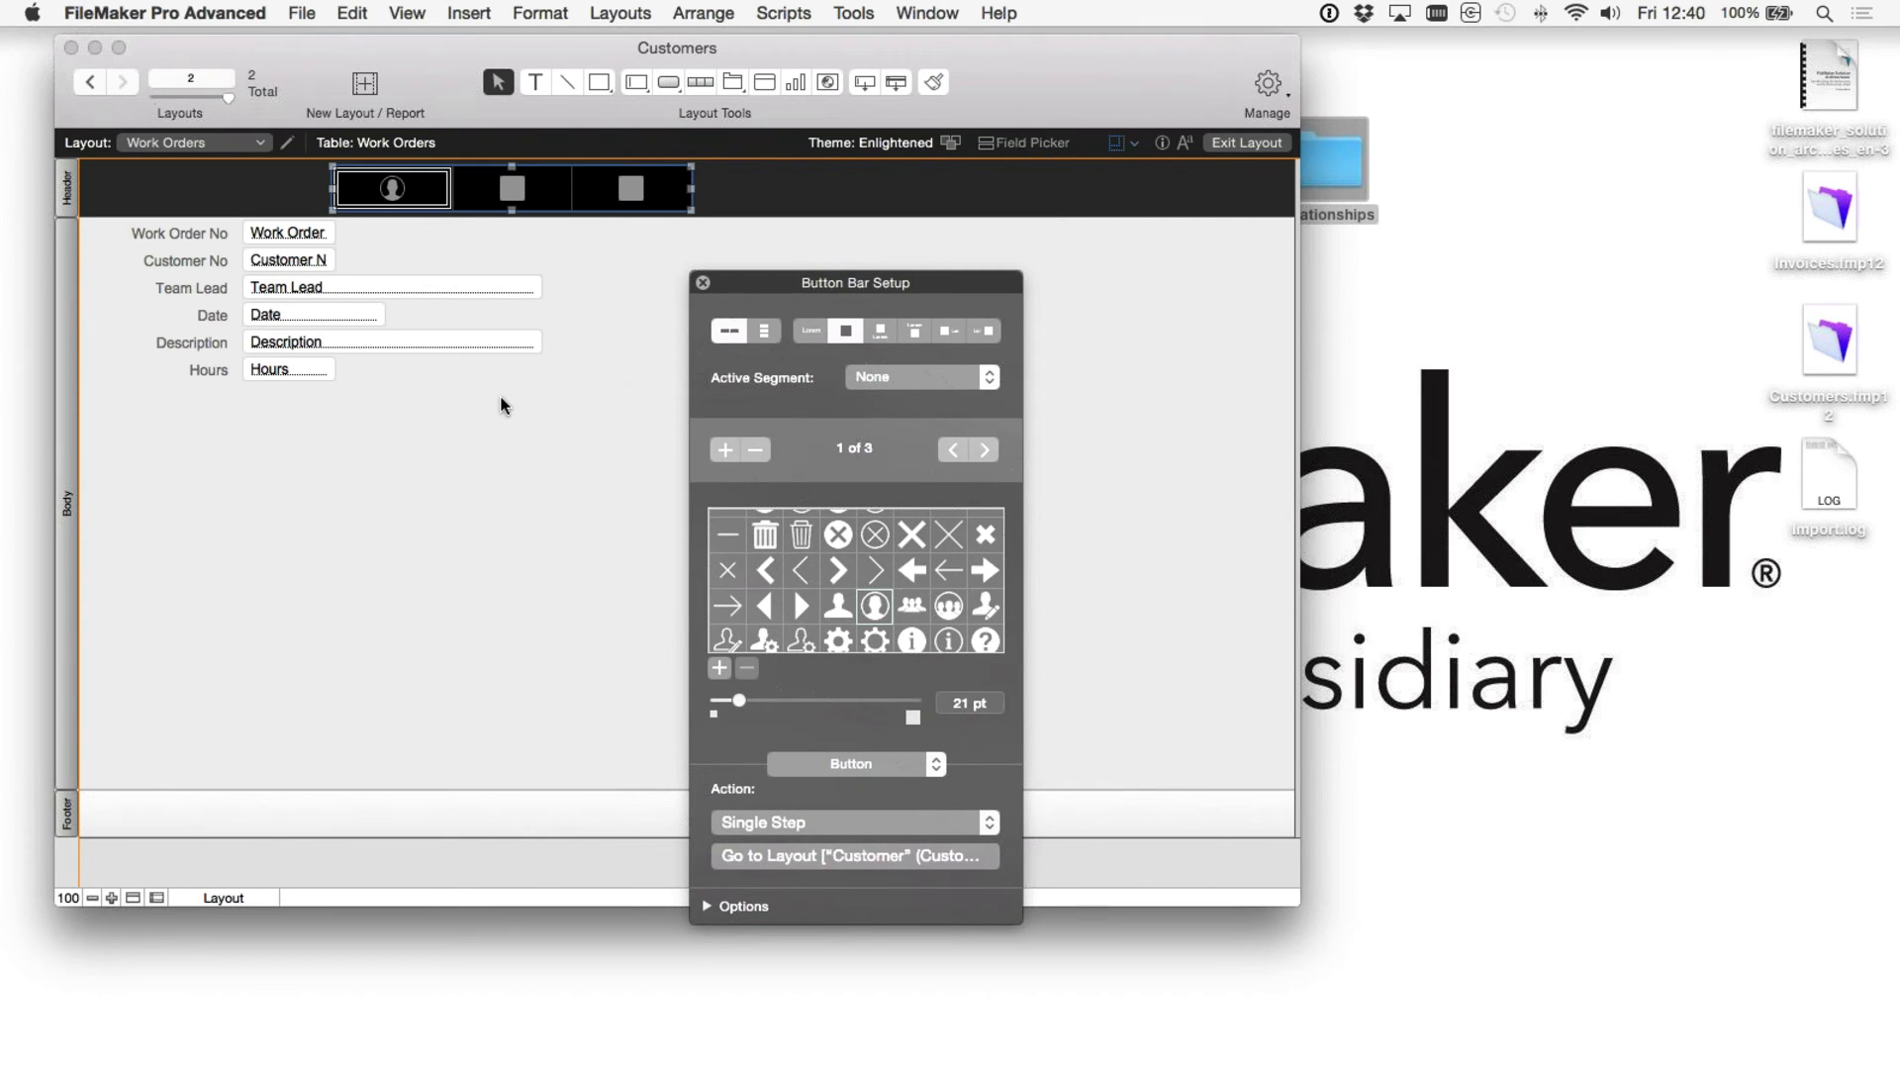
# - Save the Work Orders layout and test its person icon button in Browse mode to go to the customer record
pyautogui.press('super+b')
pyautogui.press('Return')
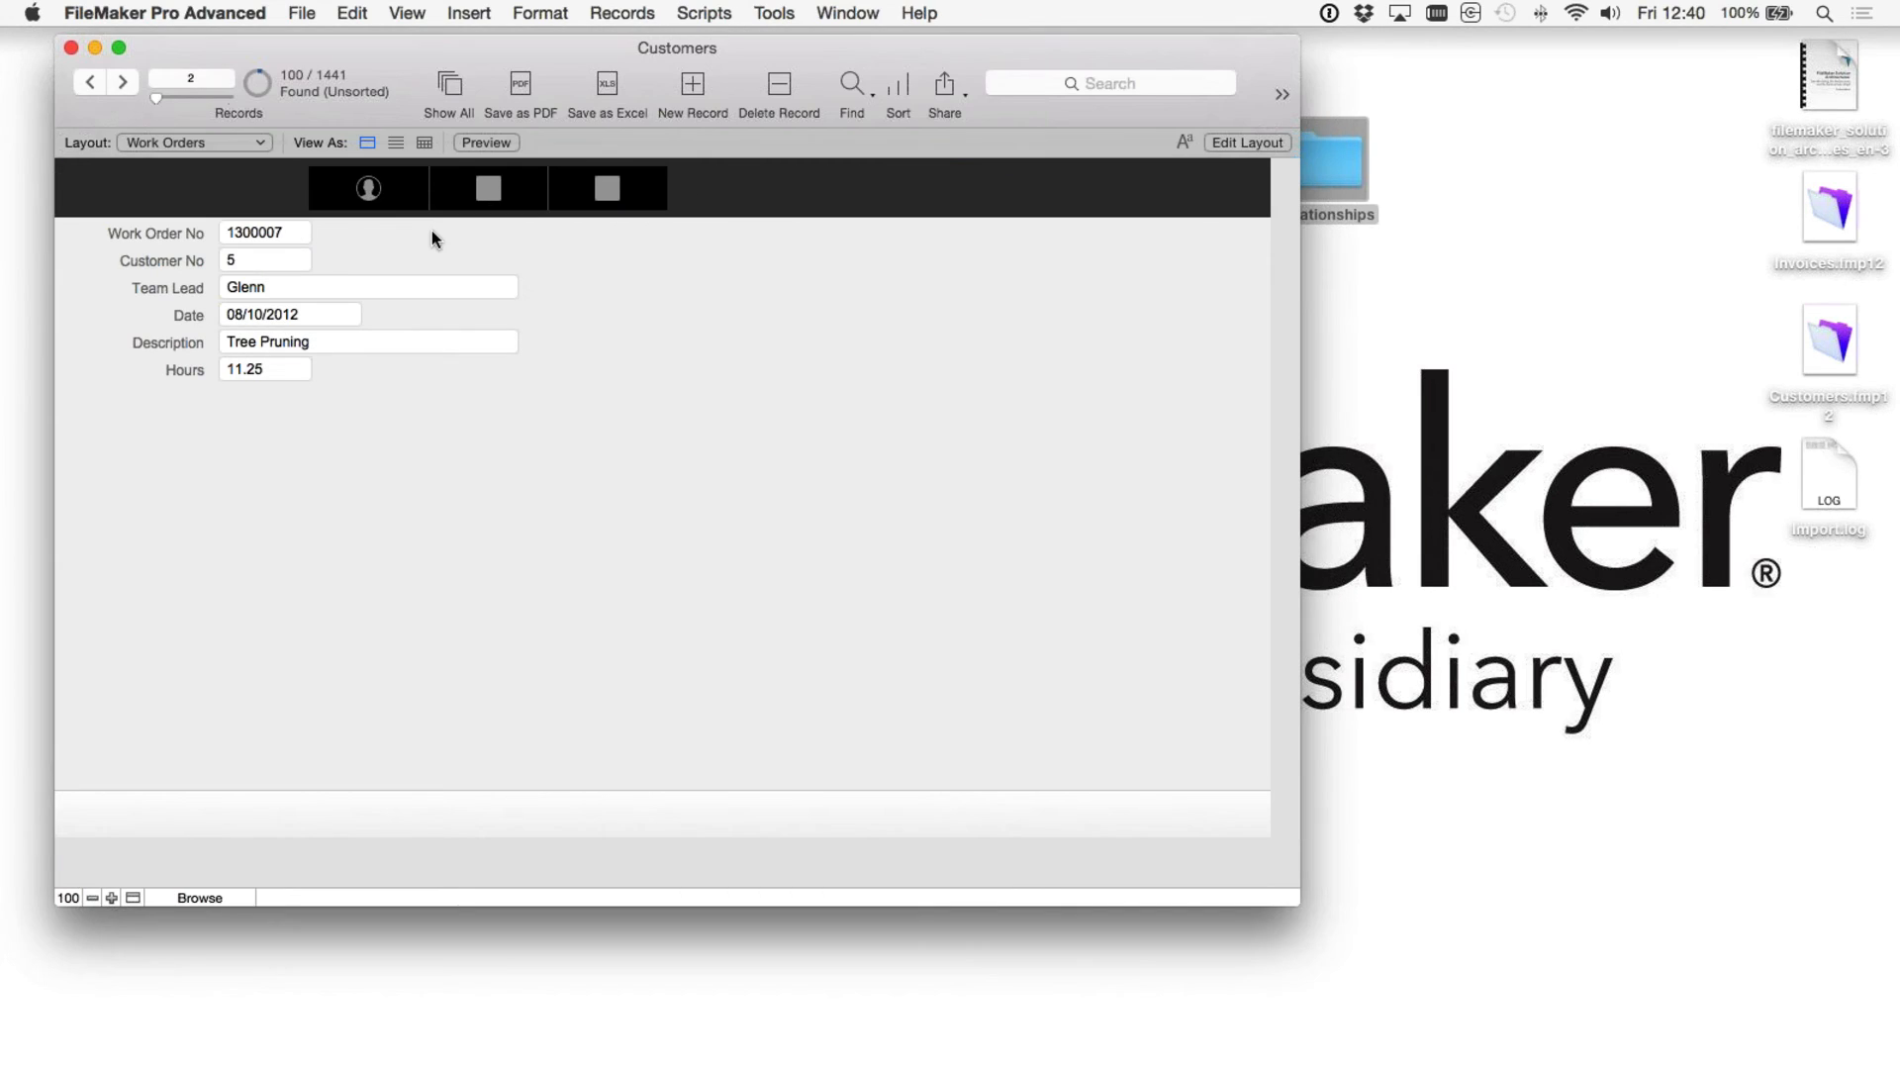
pyautogui.click(370, 190)
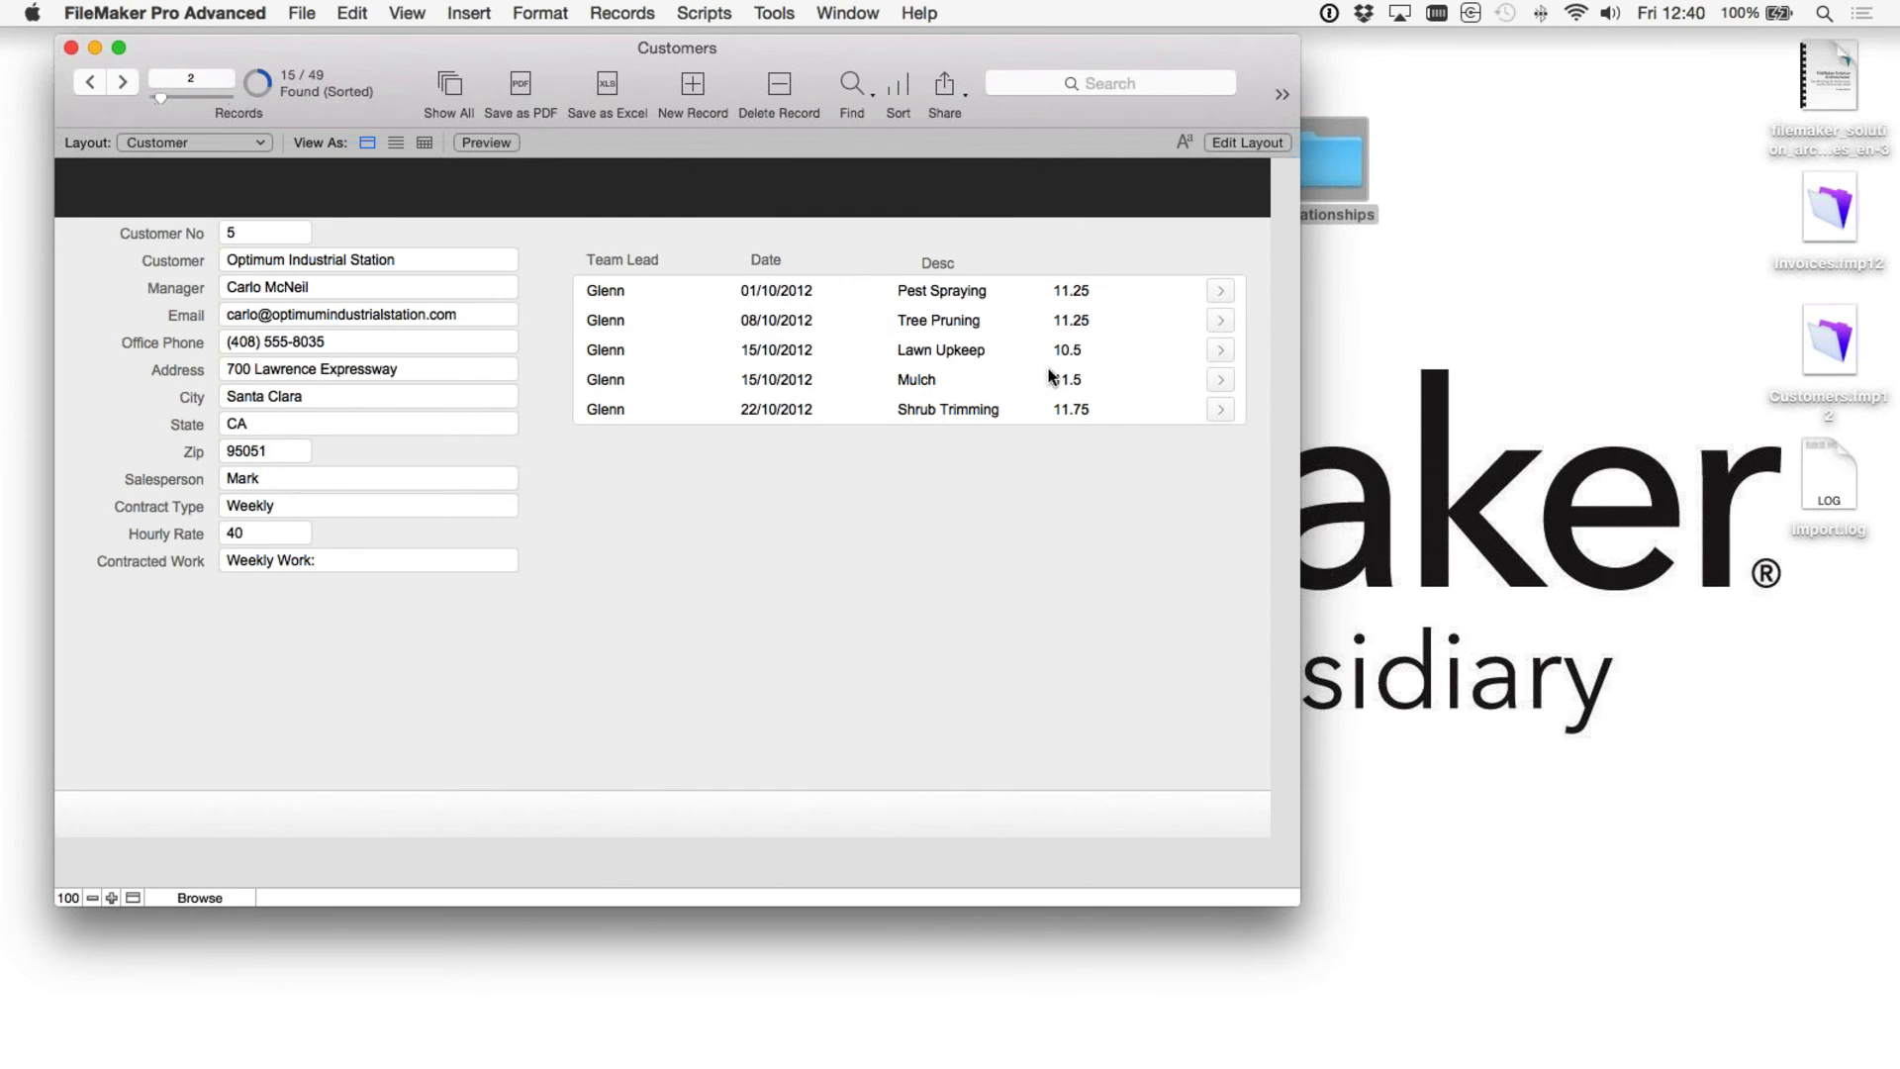
# - Open the 19/11/2012 Lawn Upkeep work order from its portal row button and return to the Customer layout with the person icon
pyautogui.scroll(-5, 980, 368)
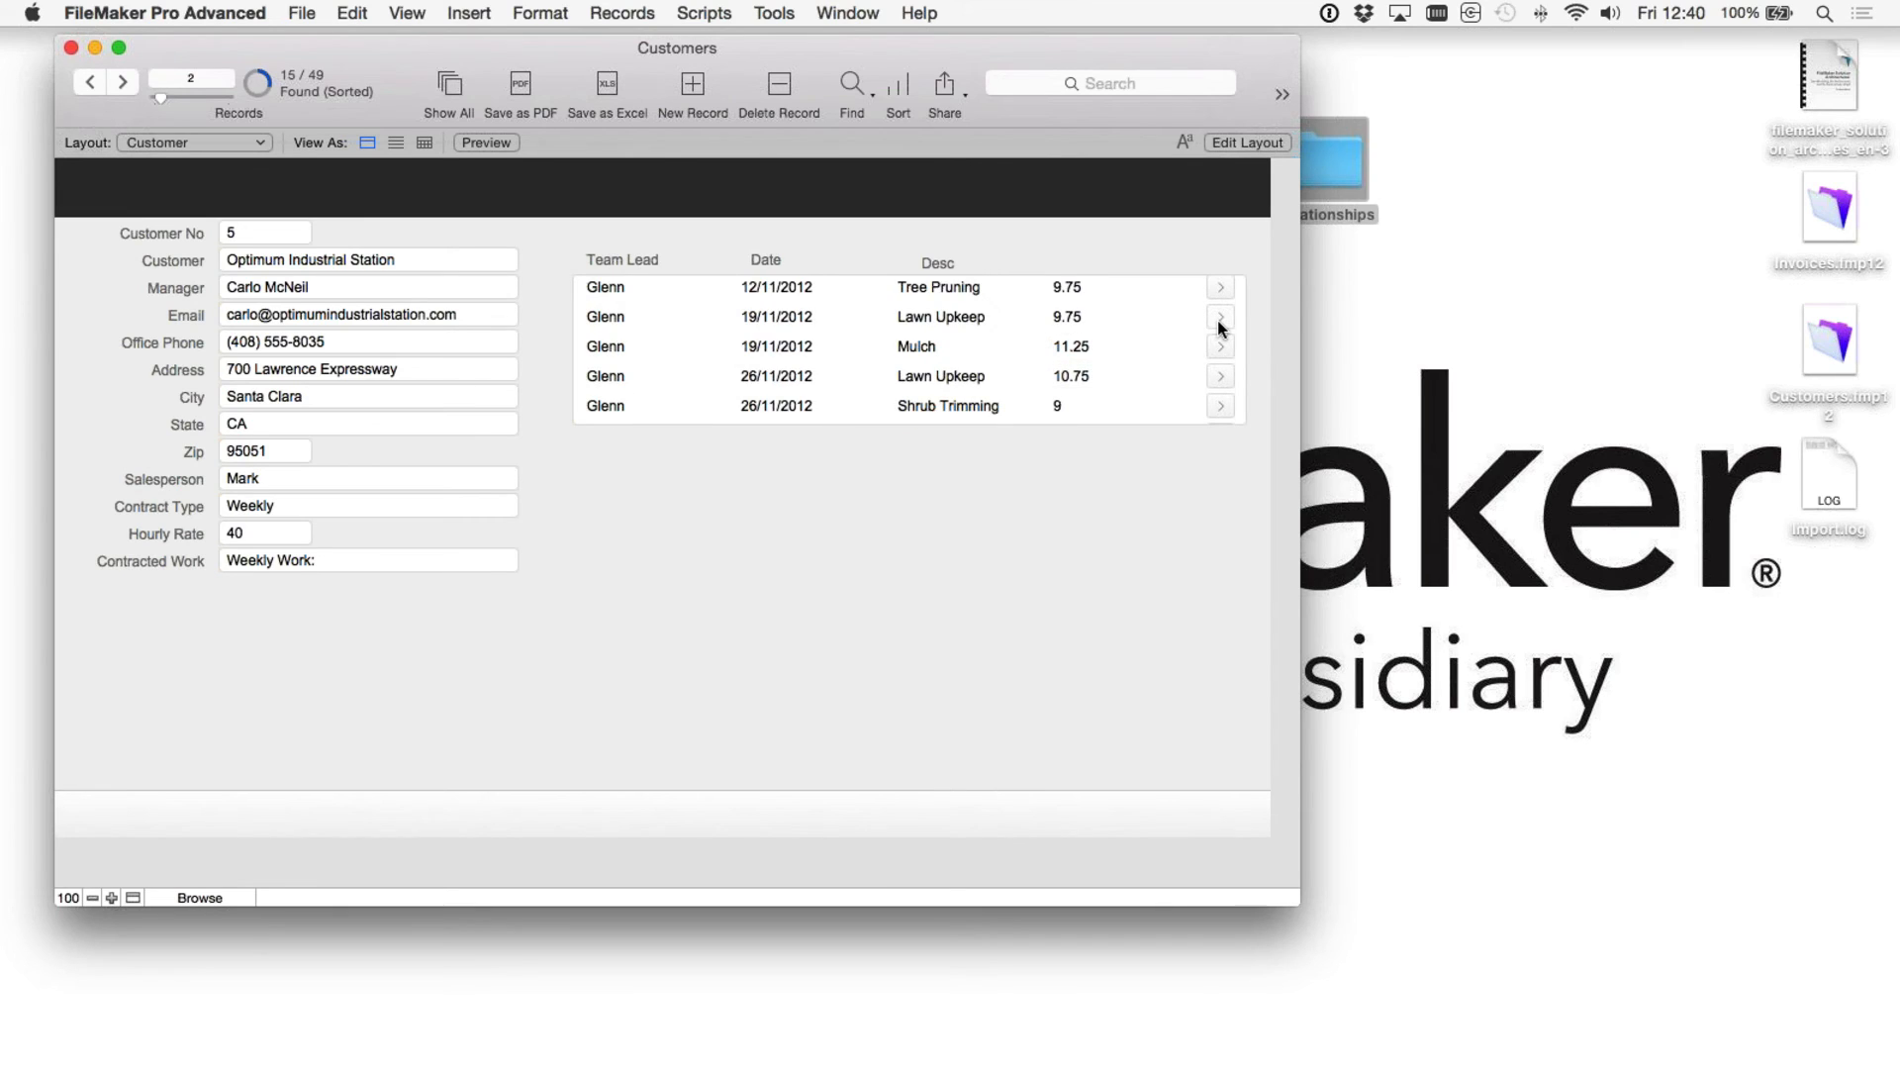
pyautogui.click(1219, 316)
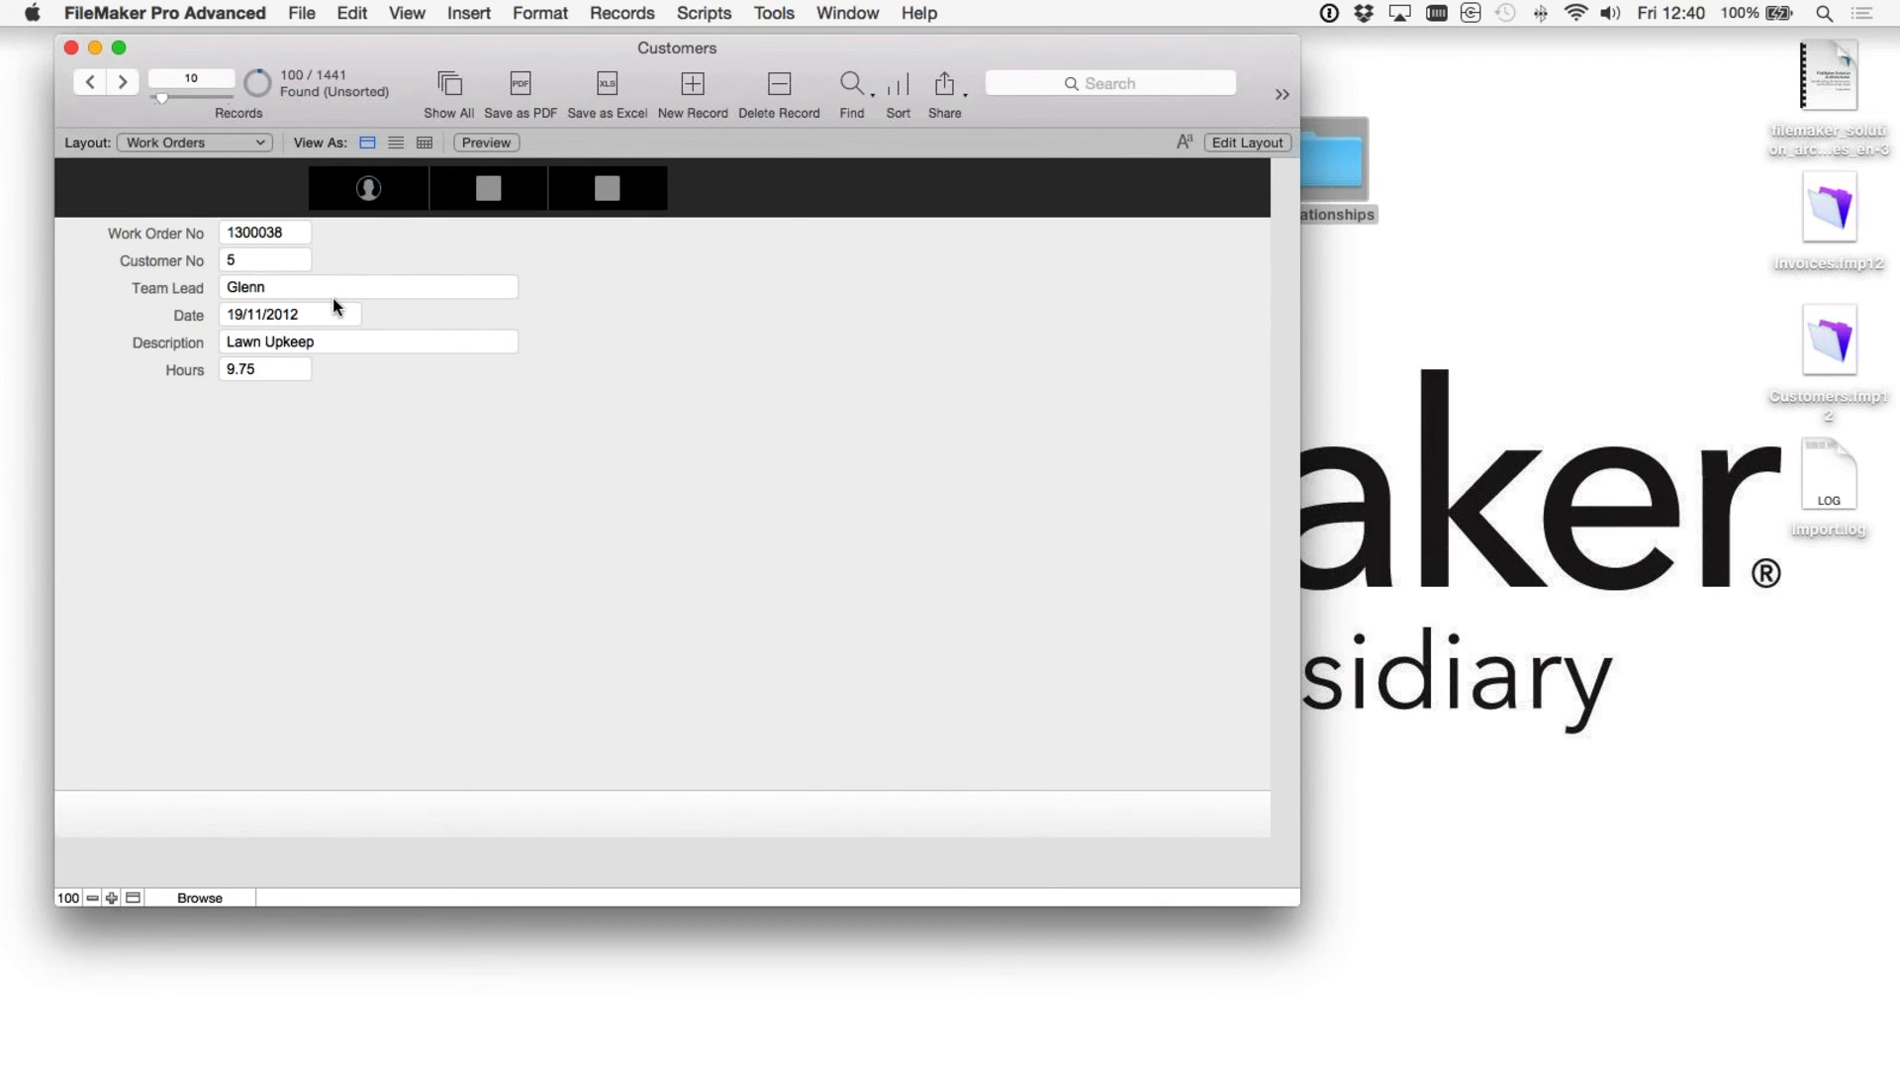
pyautogui.click(368, 188)
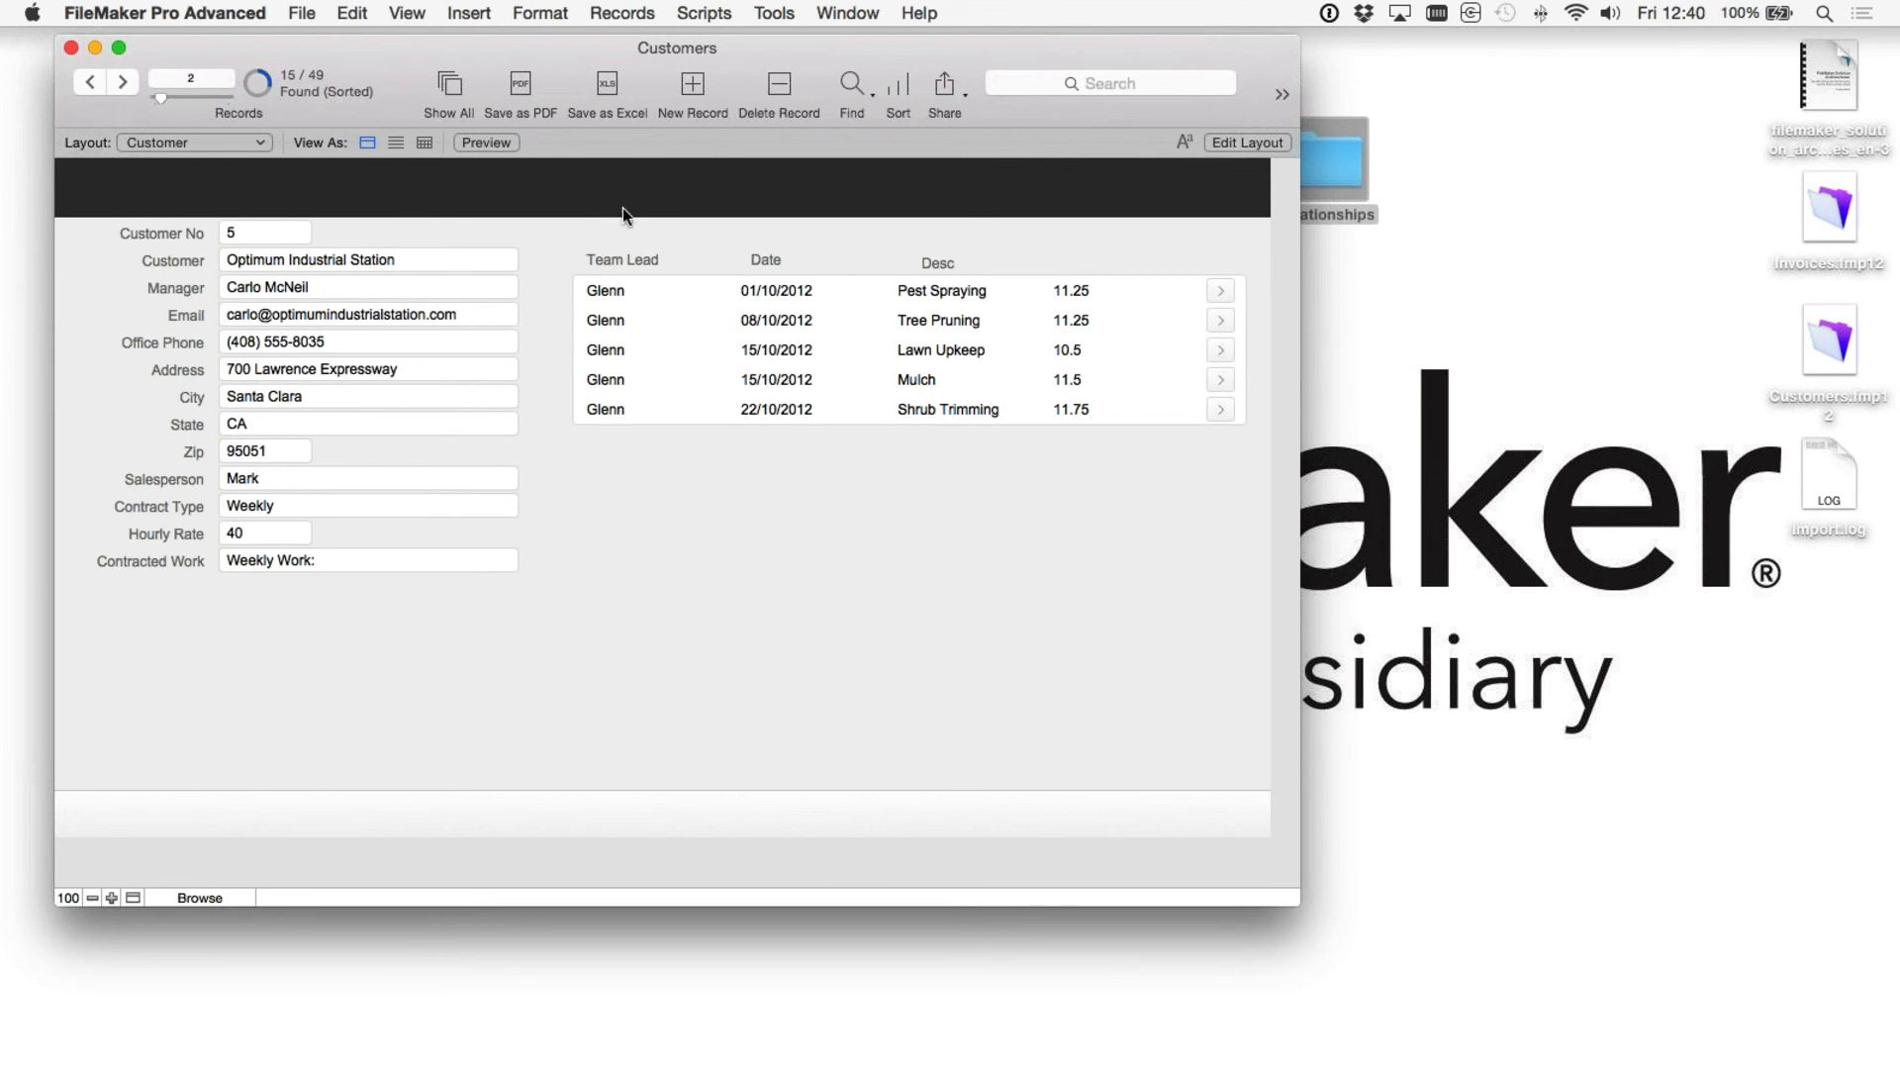
# - Edit the Customer layout and insert the green tree logo from the Relationships folder's Logos subfolder at the left end of the header
pyautogui.moveTo(1198, 79); pyautogui.dragTo(1193, 156)
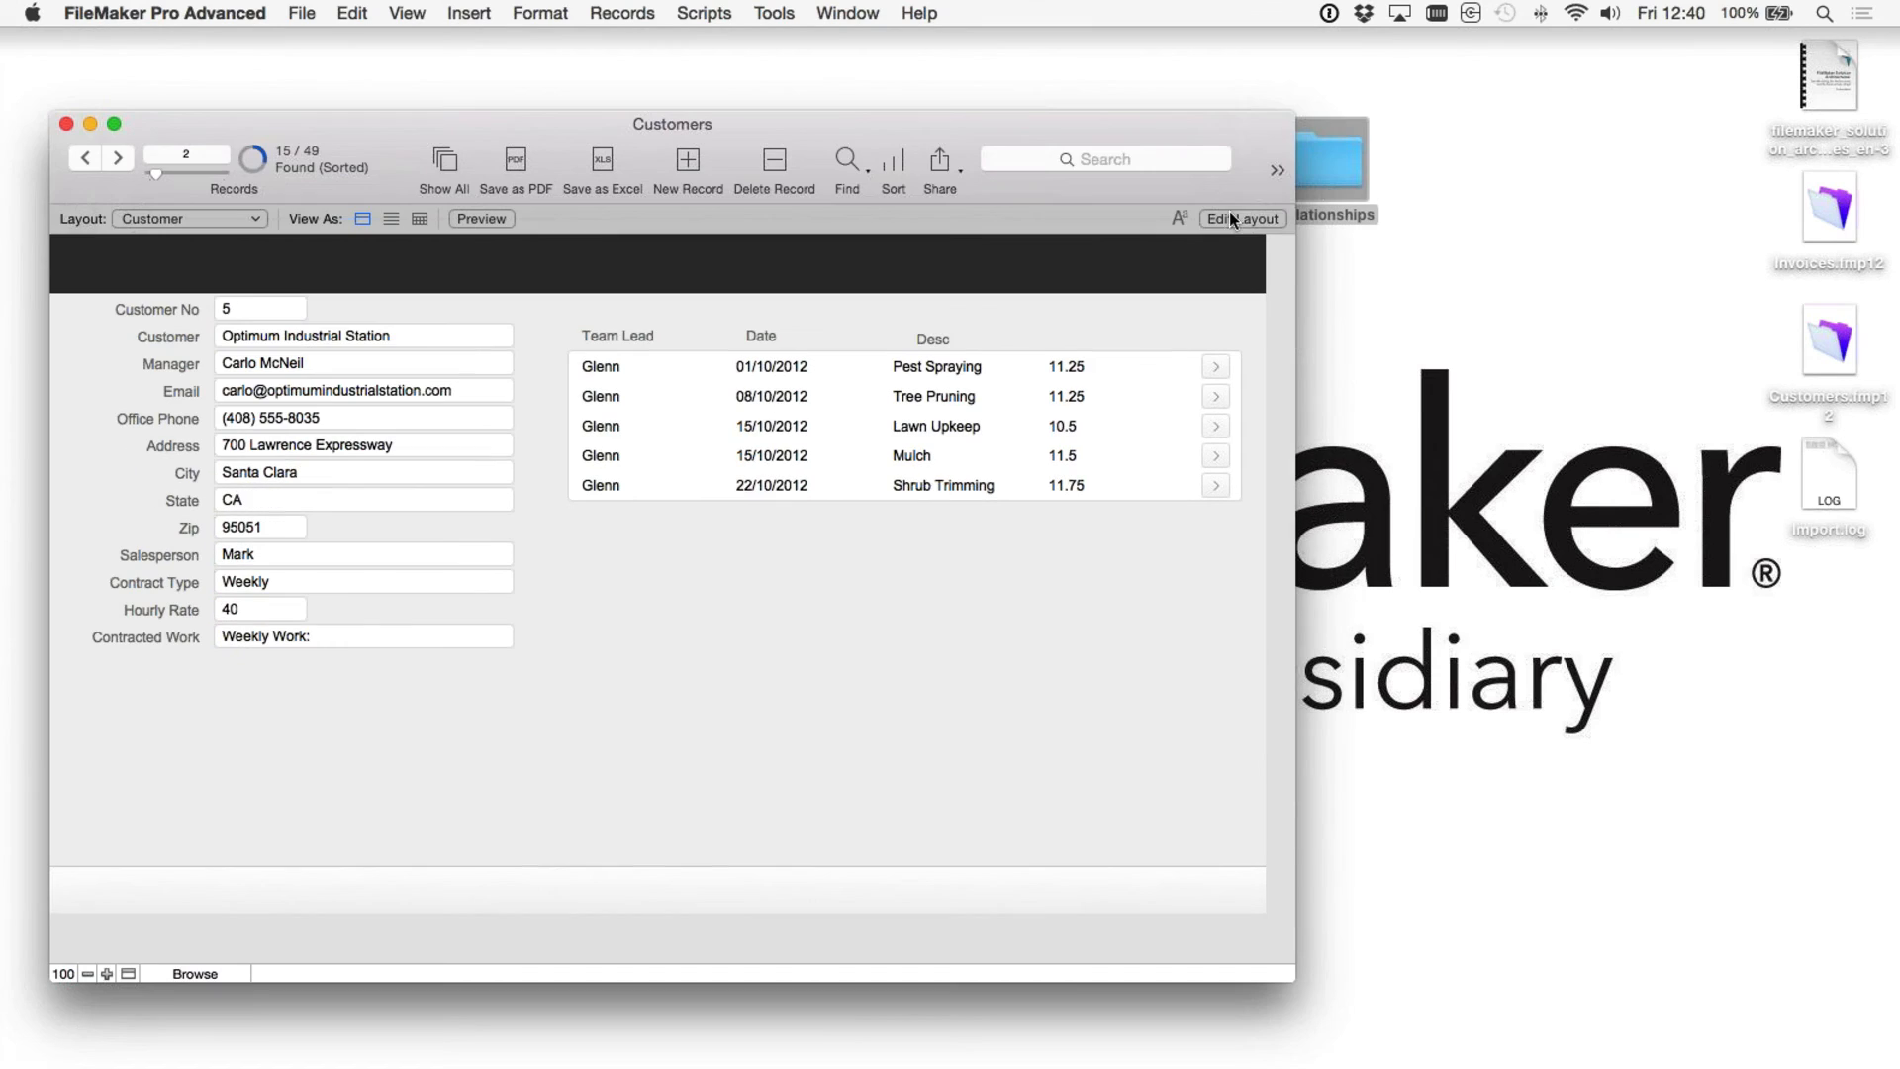
pyautogui.click(1226, 220)
pyautogui.doubleClick(1331, 150)
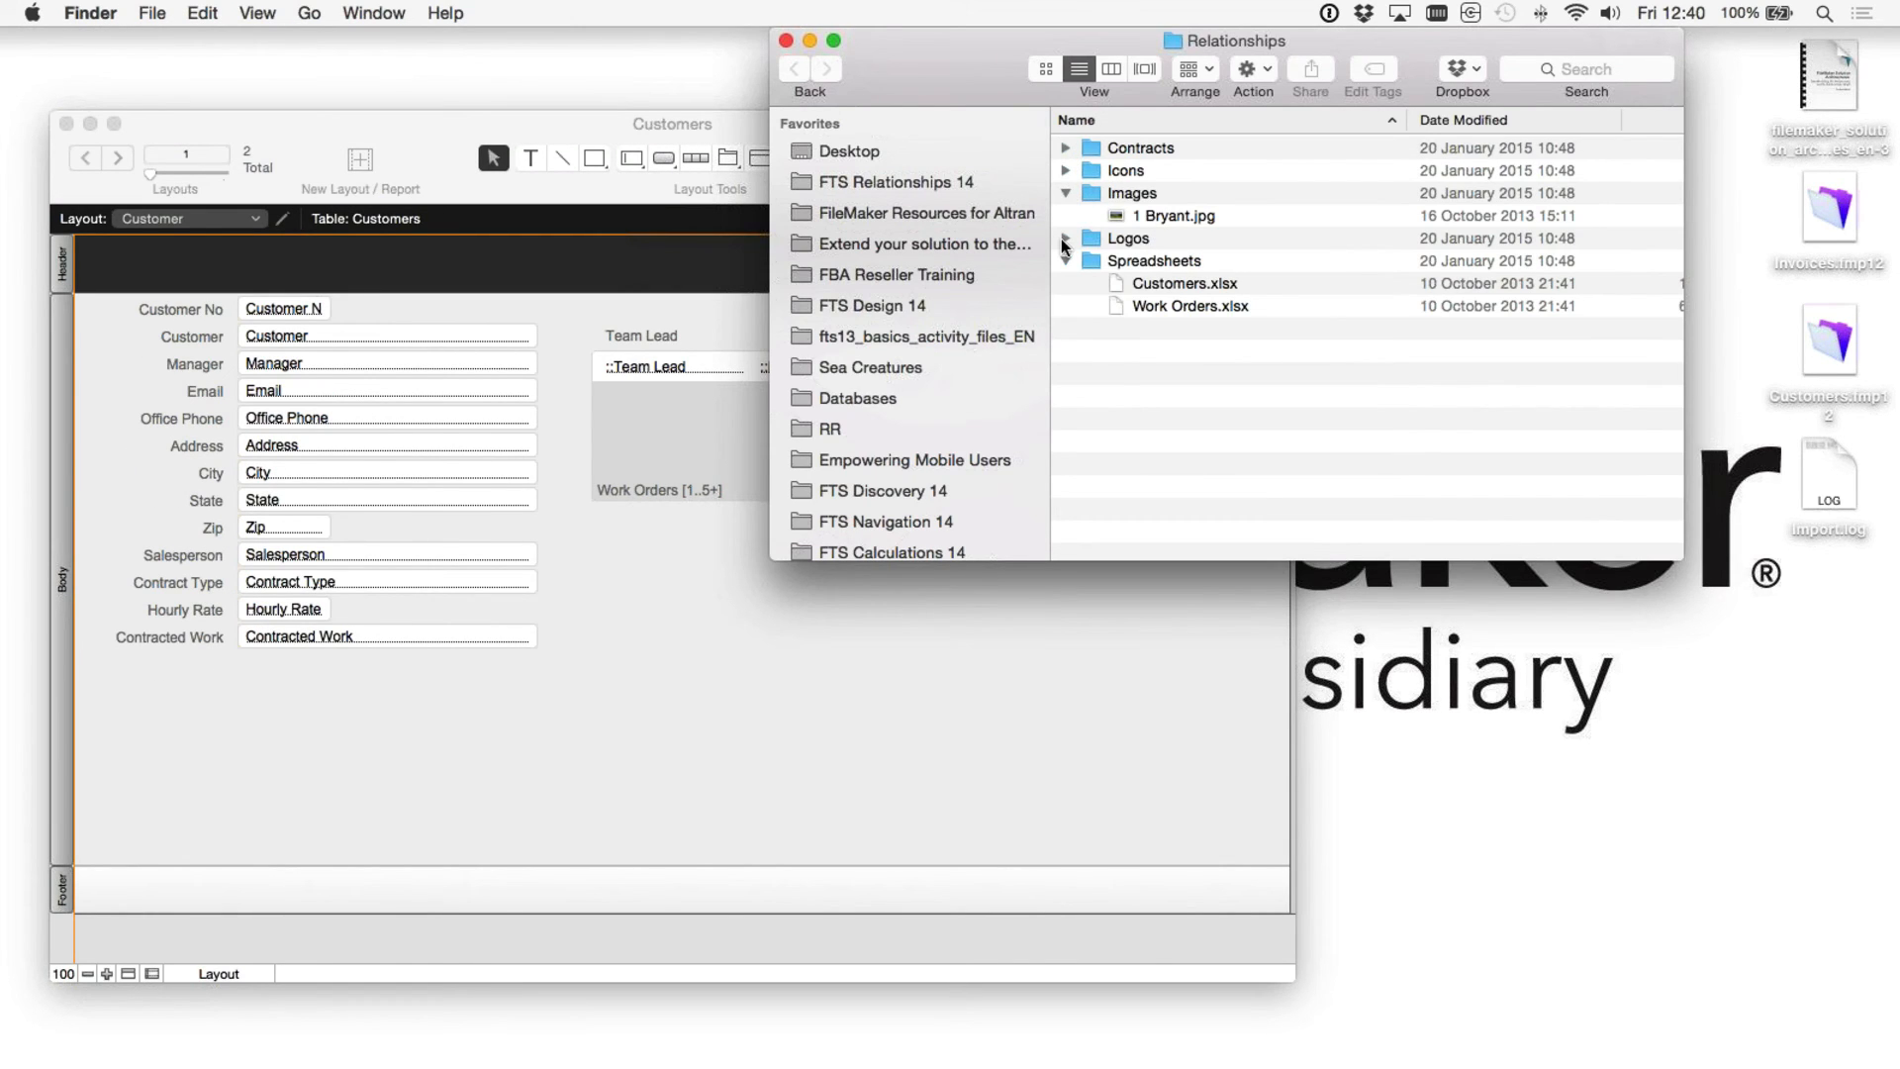
pyautogui.click(1064, 241)
pyautogui.moveTo(1138, 307); pyautogui.dragTo(113, 259)
pyautogui.click(169, 329)
pyautogui.click(110, 356)
pyautogui.click(396, 634)
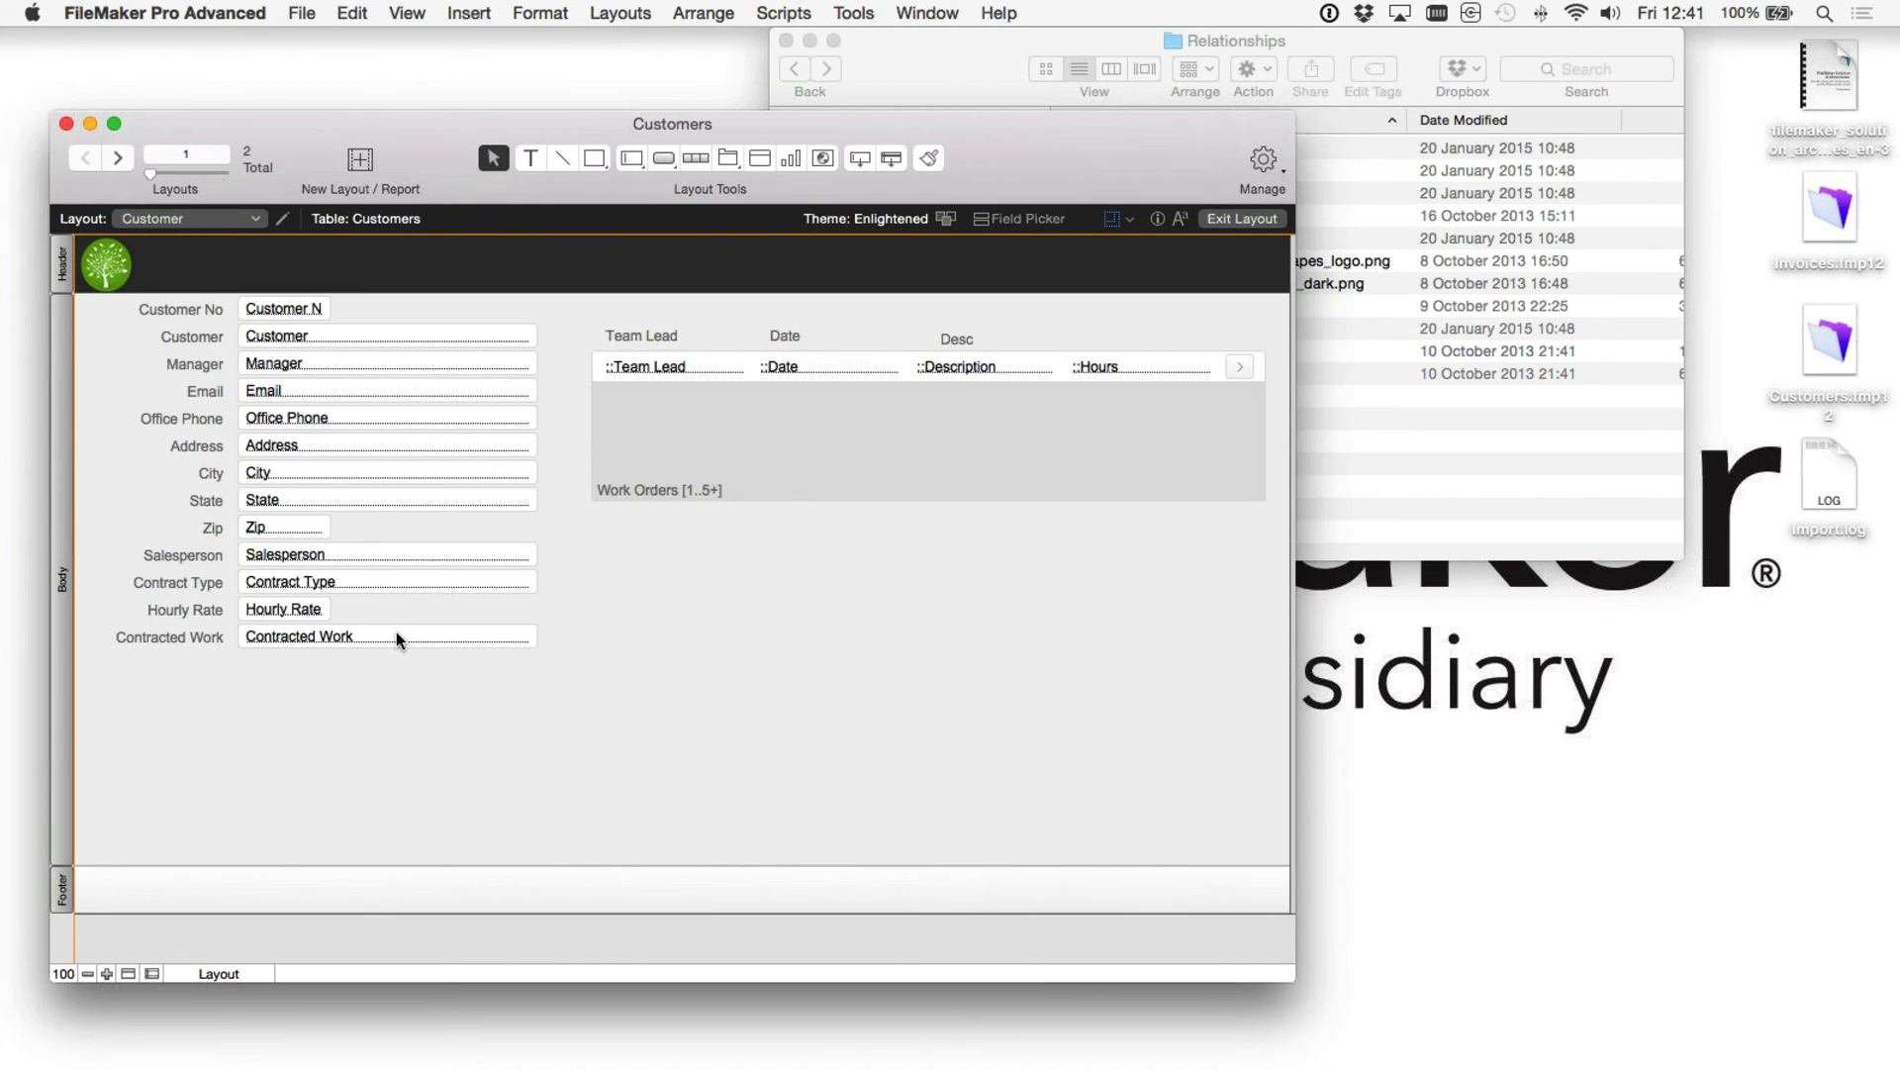
# - Move the Address to Contracted Work fields down, shift the Customer No to Office Phone fields slightly down, and view the layout in Browse mode
pyautogui.moveTo(475, 750); pyautogui.dragTo(135, 444)
pyautogui.moveTo(321, 450); pyautogui.dragTo(318, 590)
pyautogui.moveTo(375, 480); pyautogui.dragTo(248, 317)
pyautogui.moveTo(250, 318); pyautogui.dragTo(270, 336)
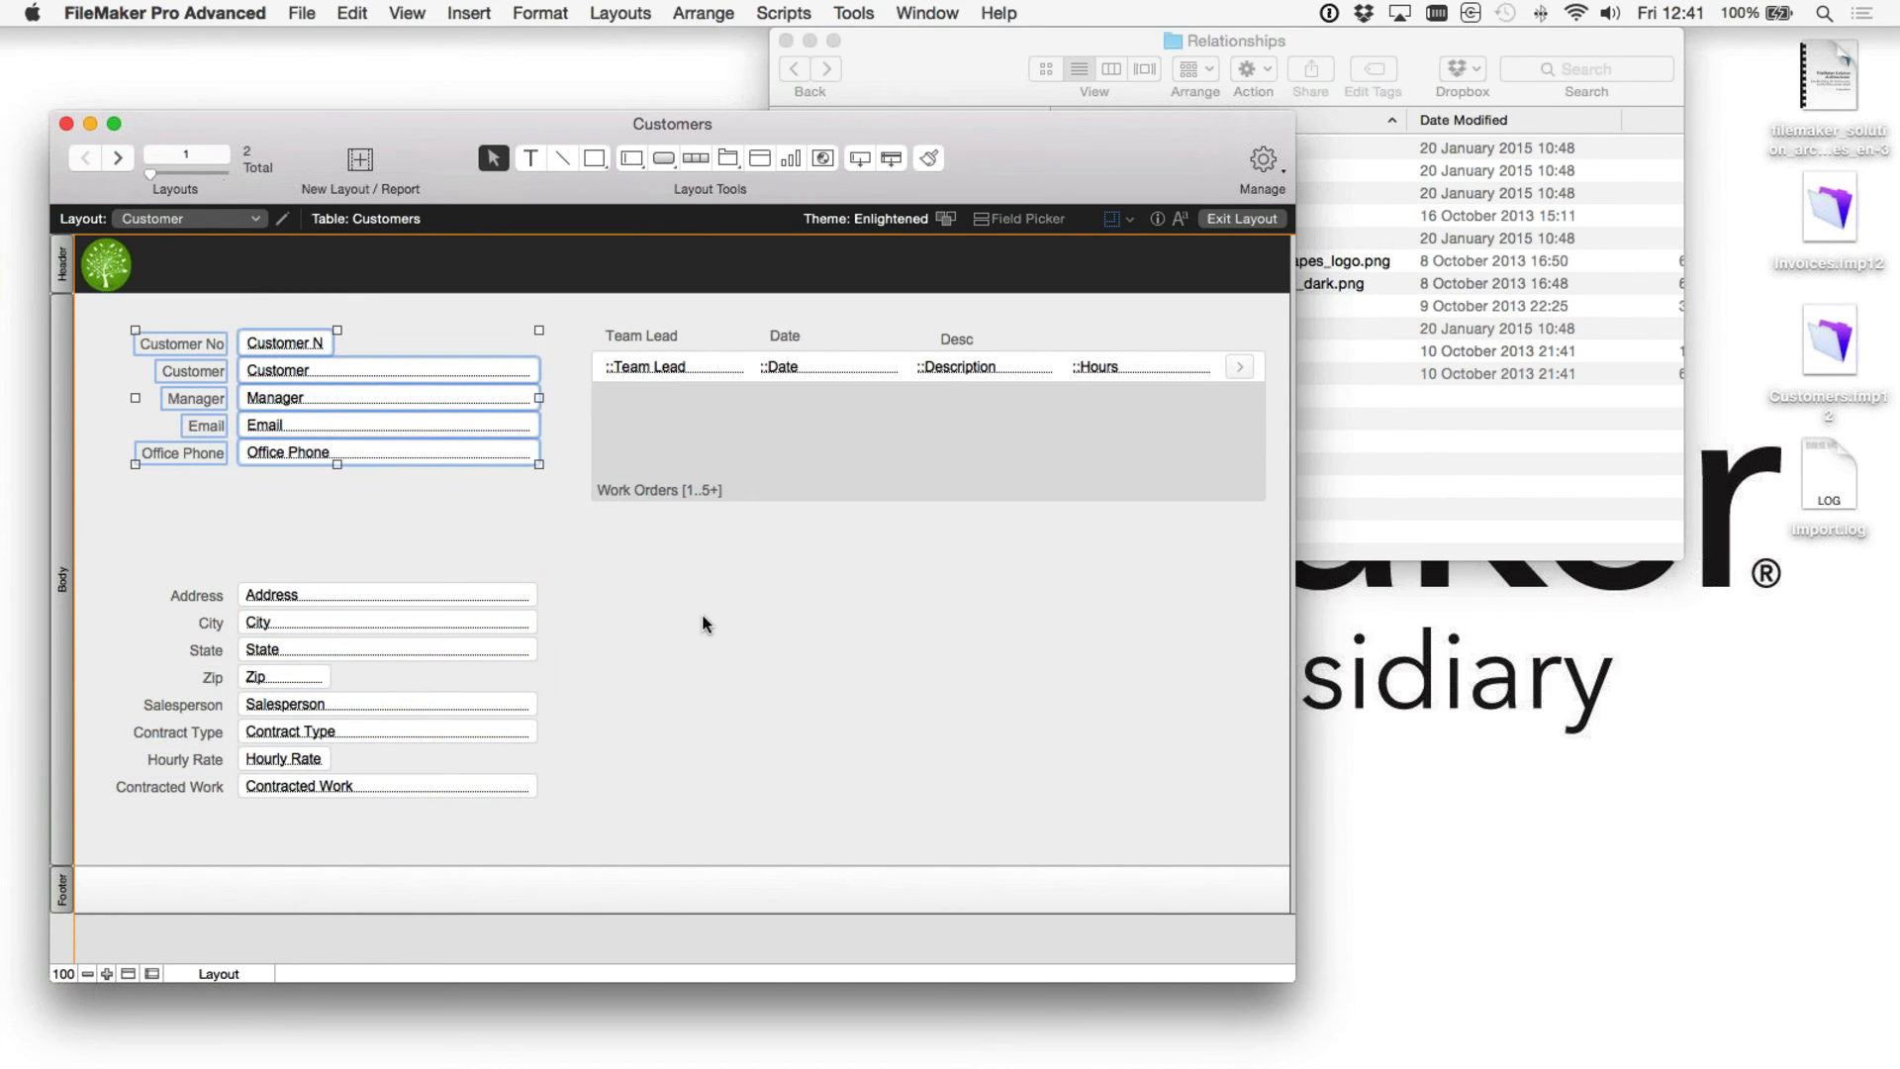
pyautogui.click(703, 624)
pyautogui.press('super+b')
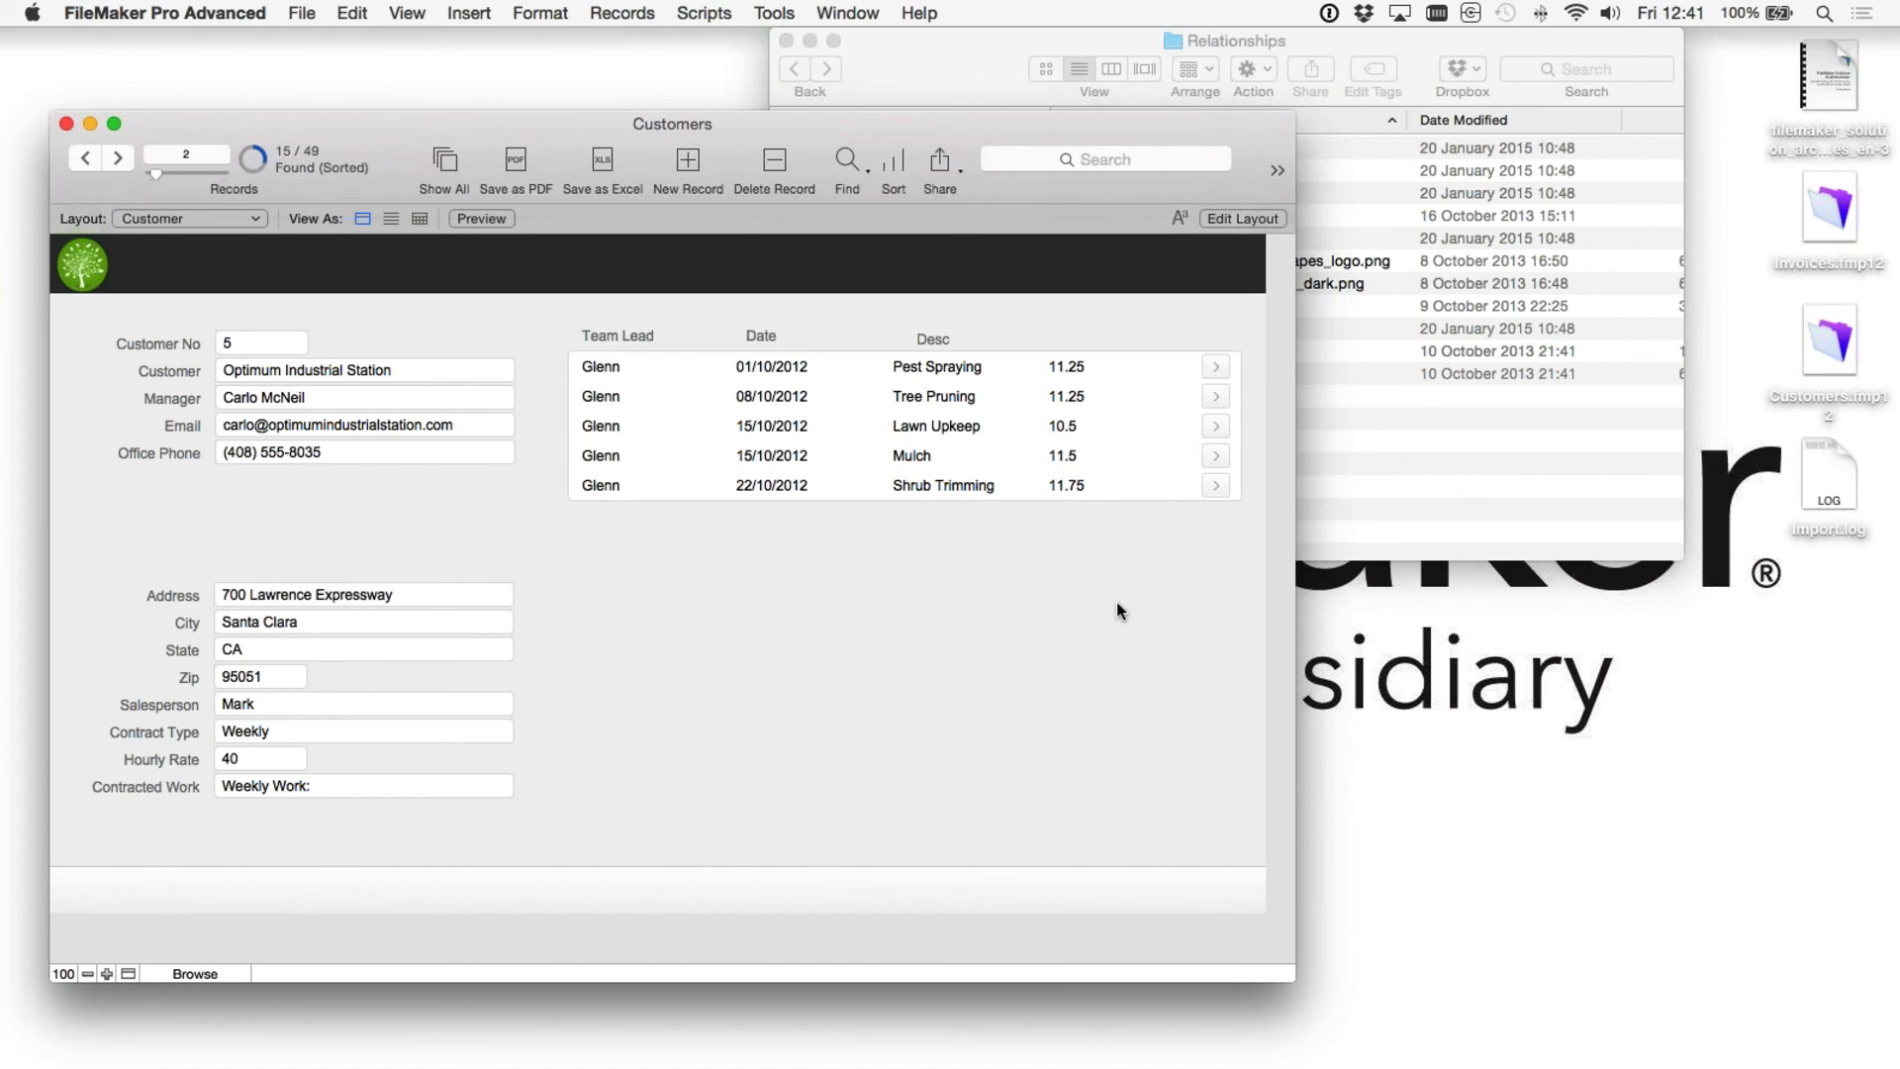
# - Return the Customer layout to Layout mode and open the field definitions of the Work Orders table
pyautogui.press('super+l')
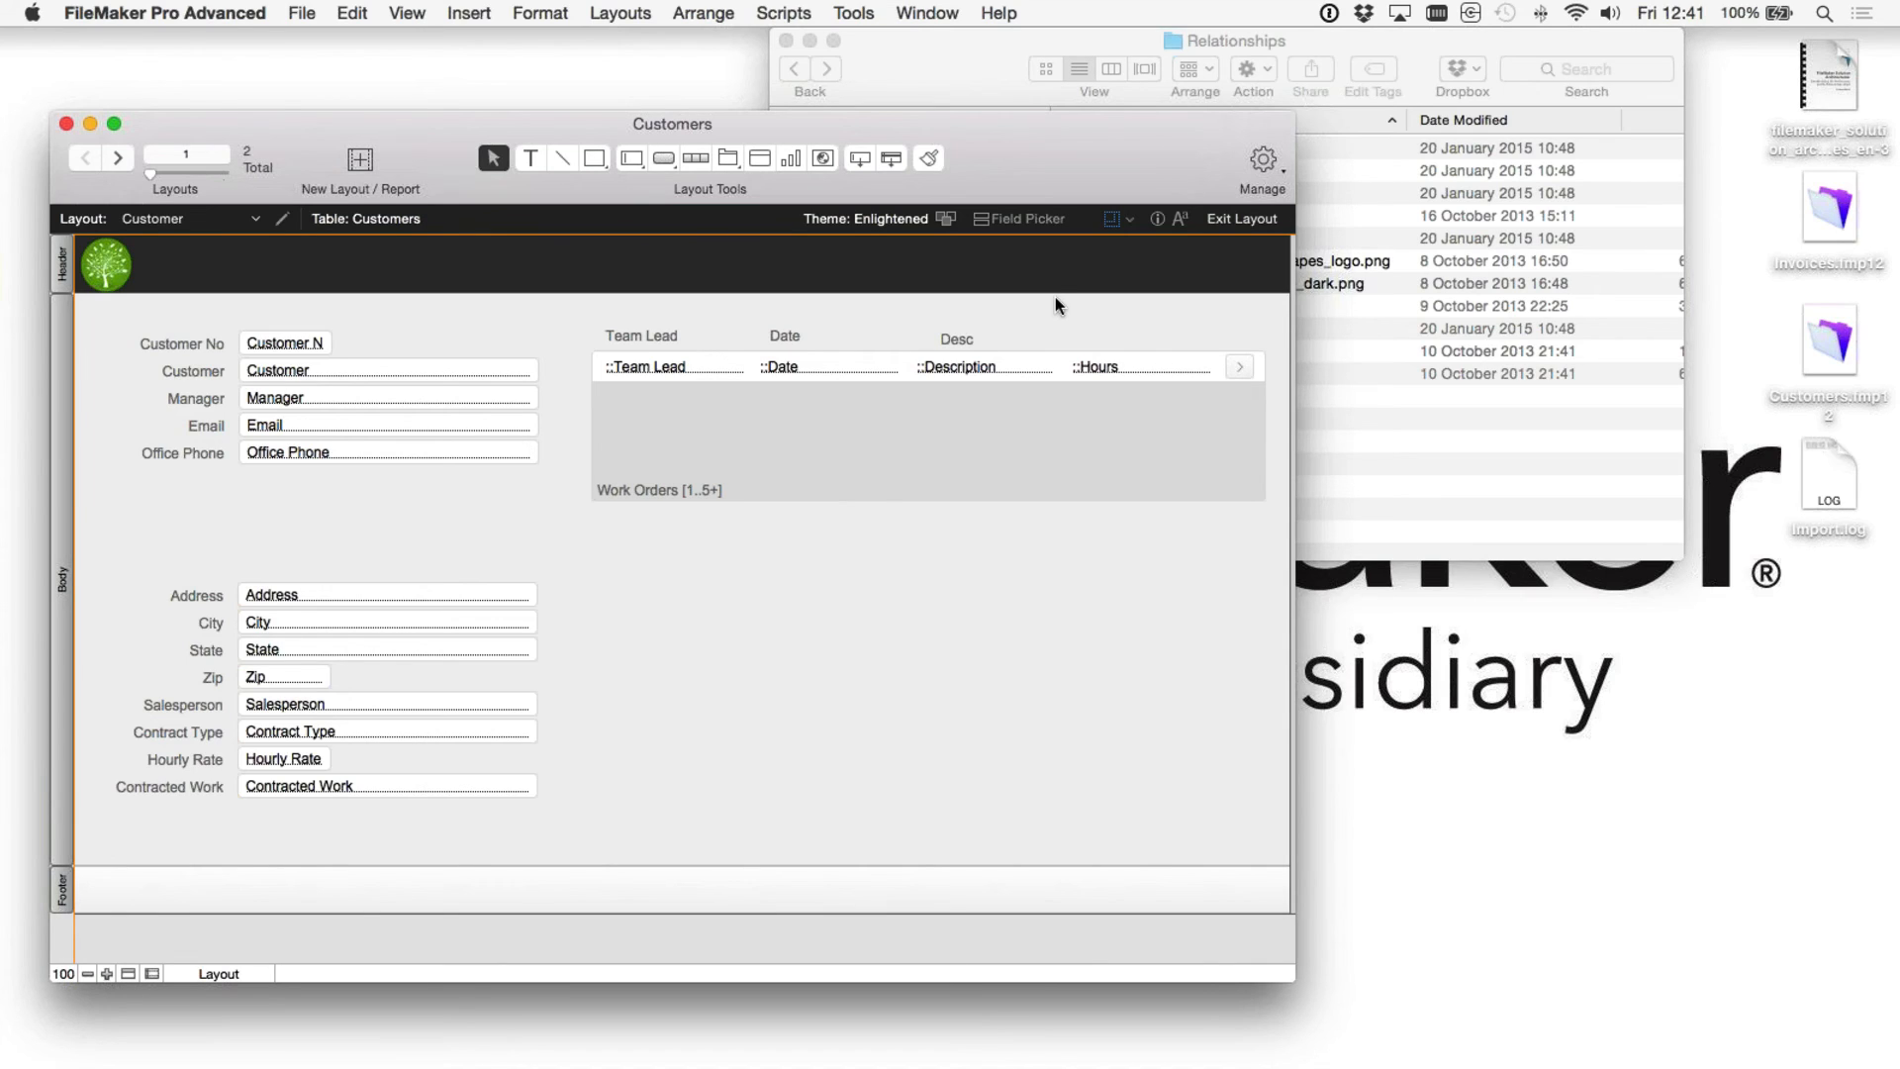
pyautogui.click(158, 218)
pyautogui.click(158, 217)
pyautogui.click(290, 12)
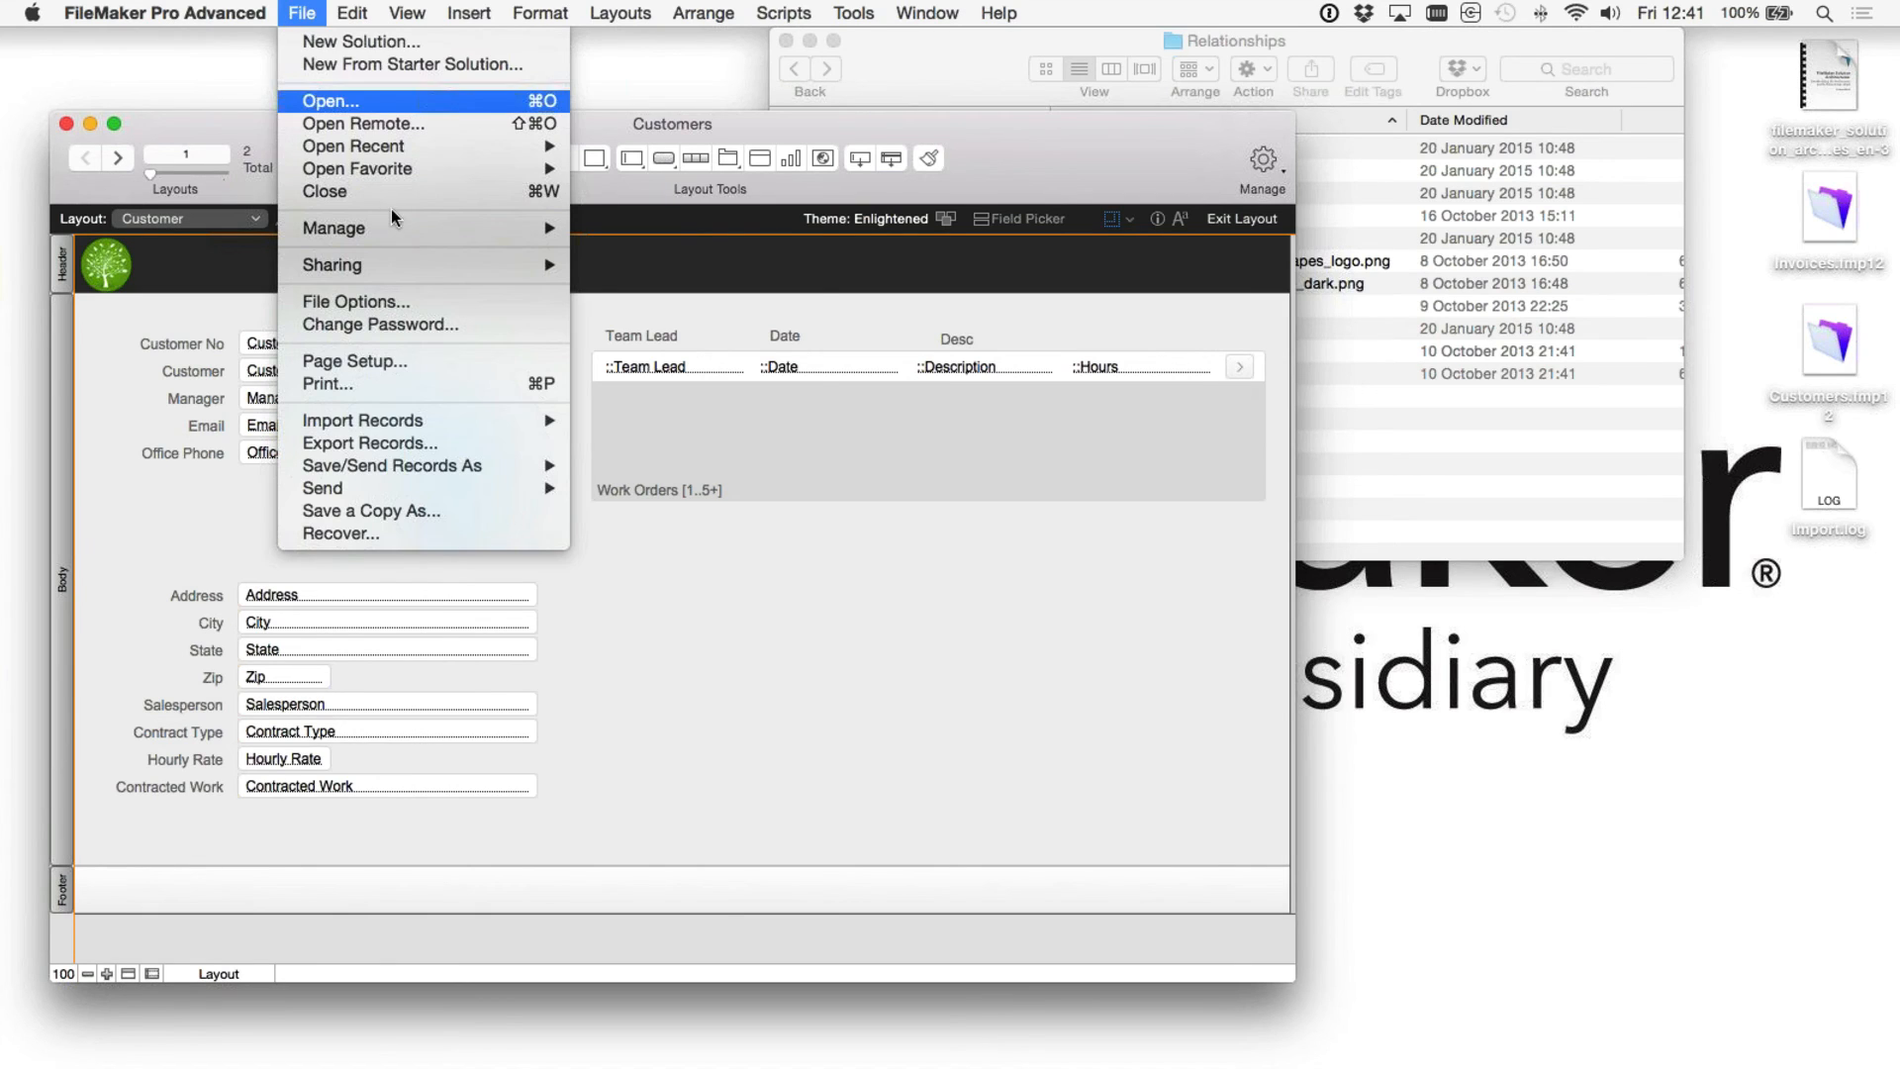
pyautogui.moveTo(396, 228)
pyautogui.click(669, 233)
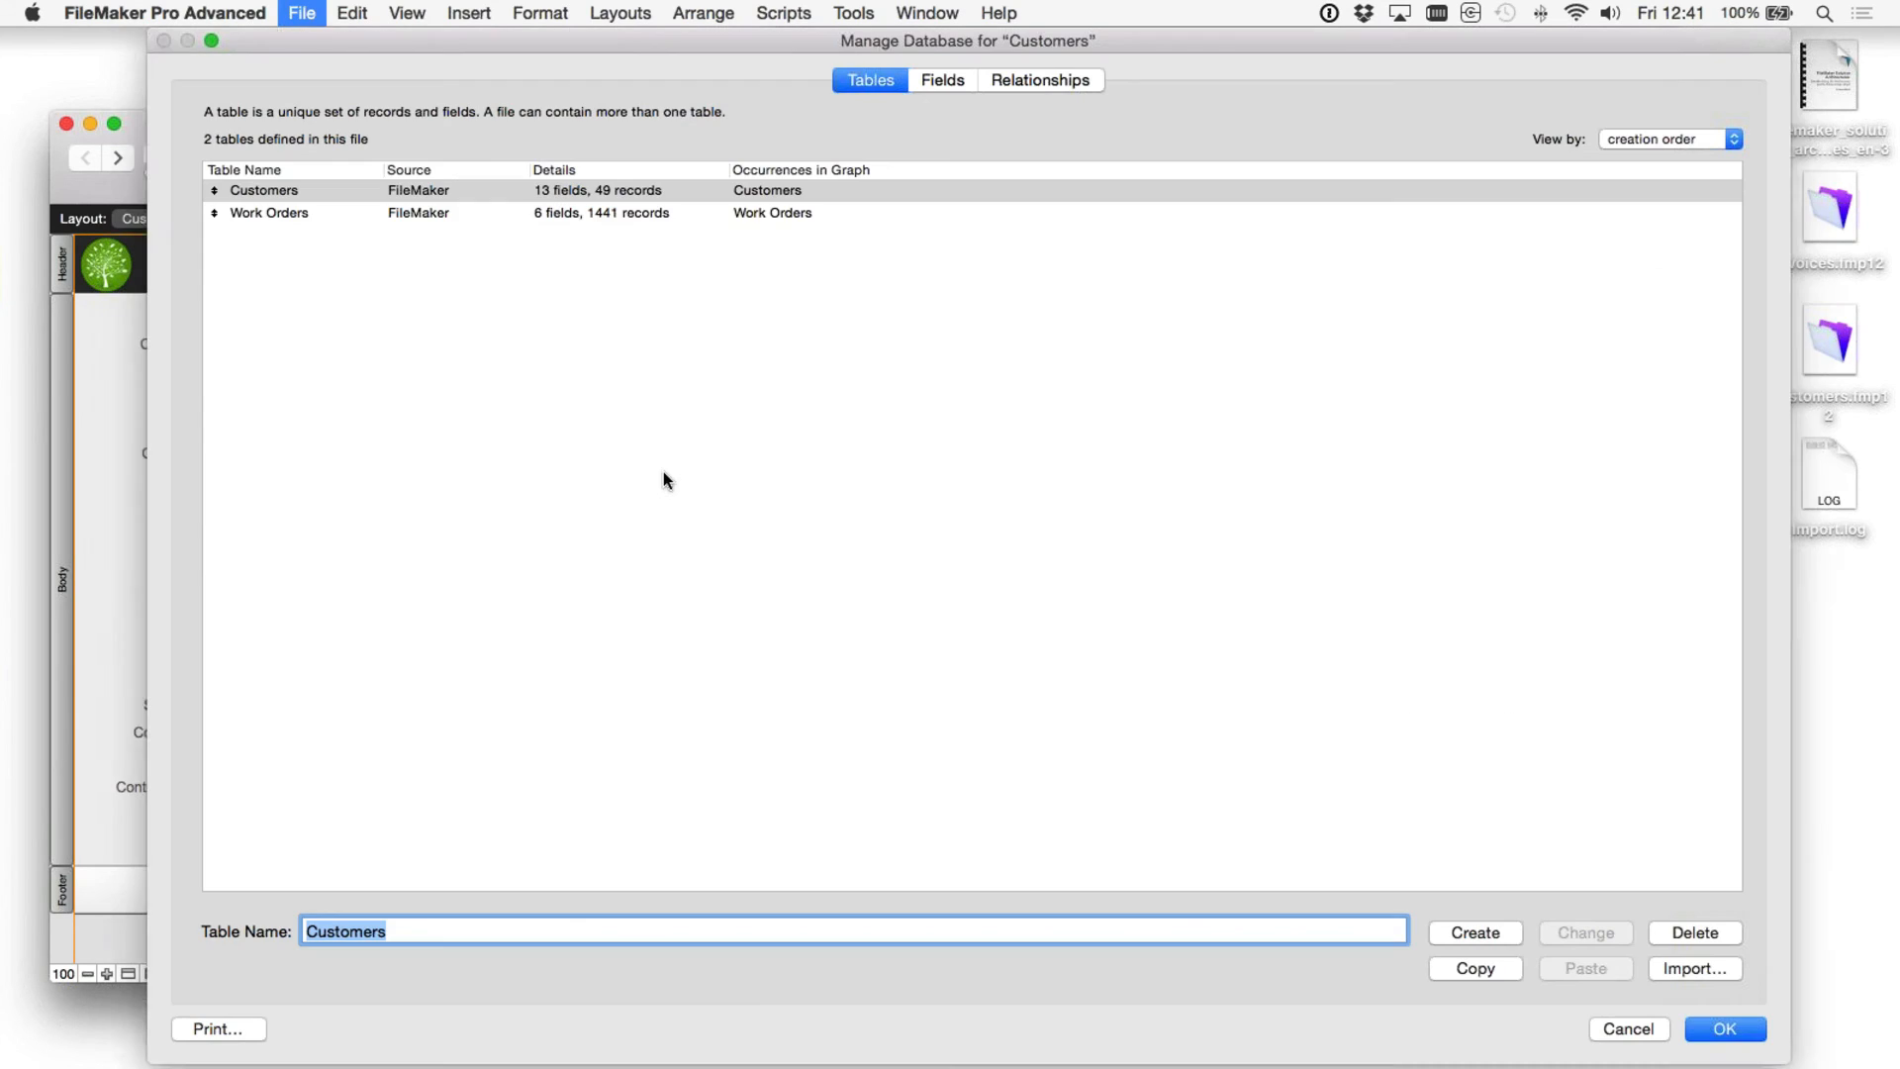
pyautogui.doubleClick(259, 212)
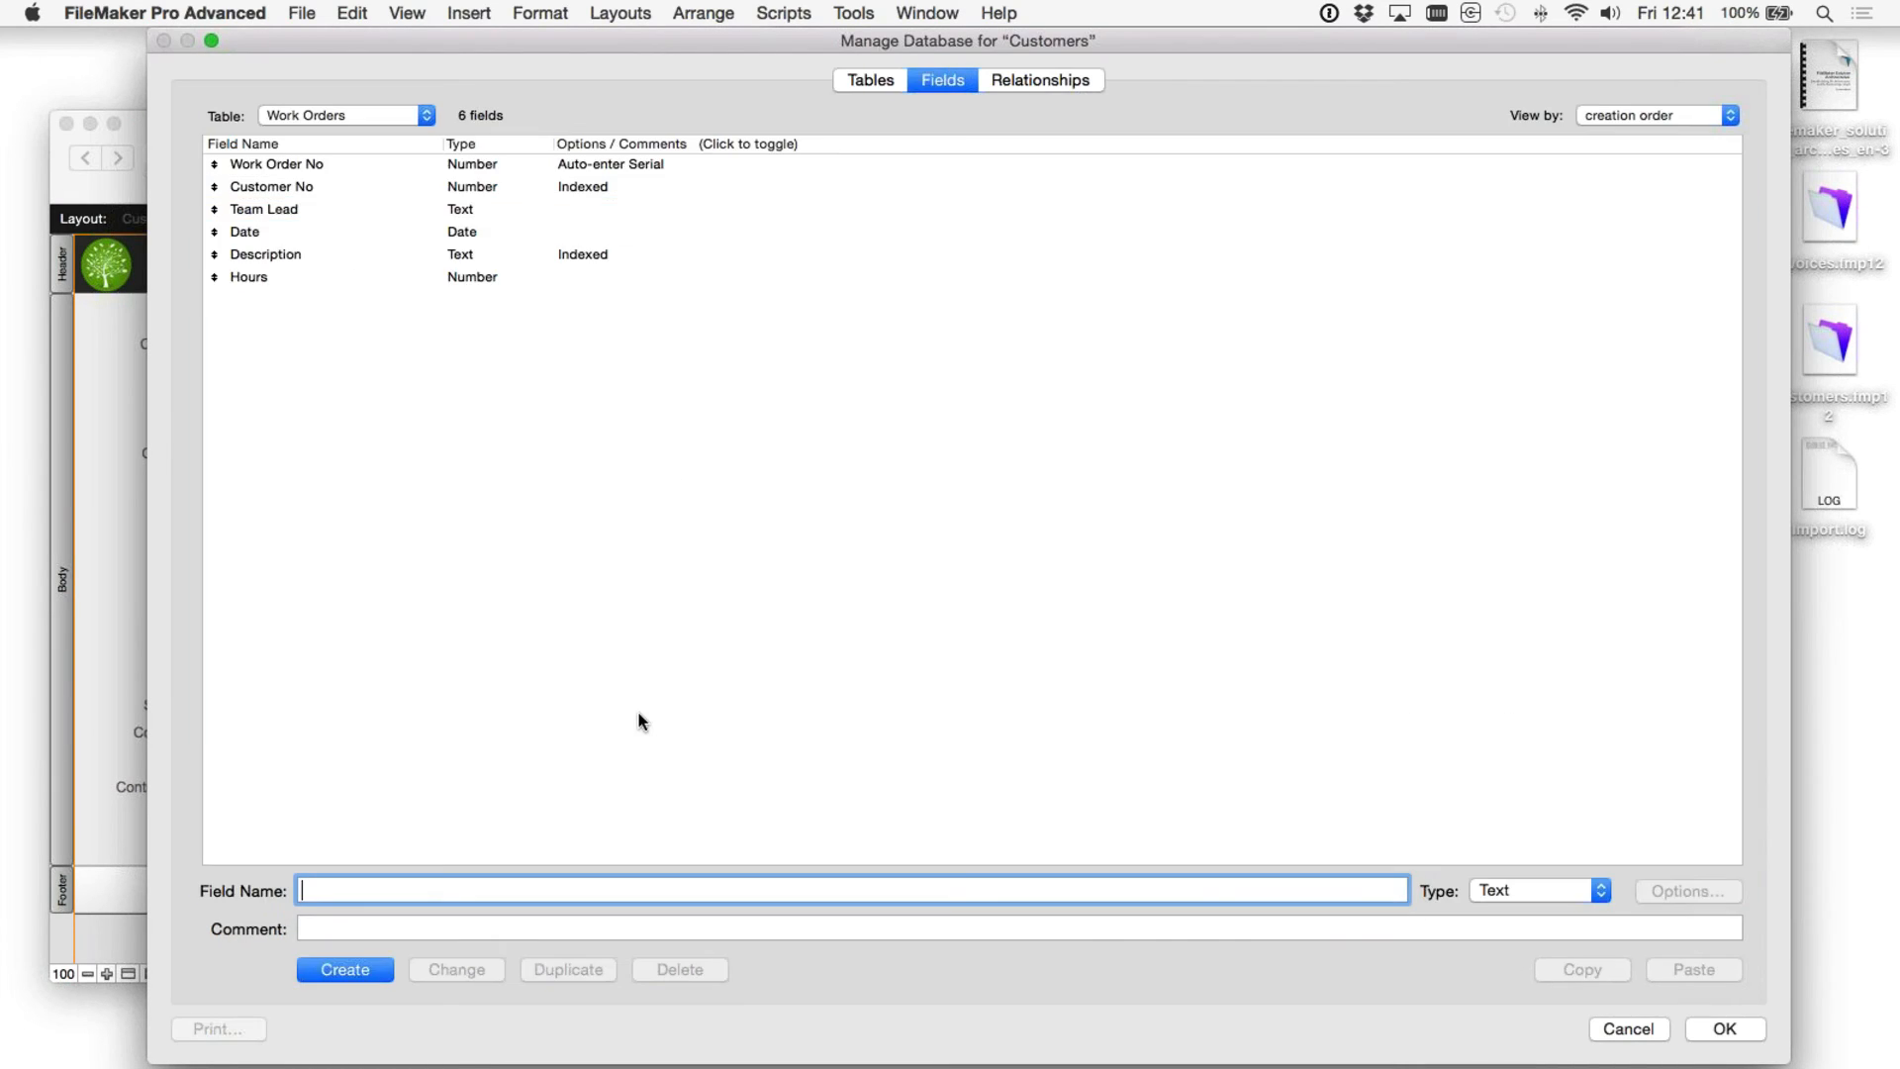
# - Create a summary field named Total Hours in the Work Orders table as the total of Hours, and save the database definition
pyautogui.write('total Hours')
pyautogui.click(294, 896)
pyautogui.press('Delete')
pyautogui.write('T')
pyautogui.click(1558, 898)
pyautogui.click(1545, 1041)
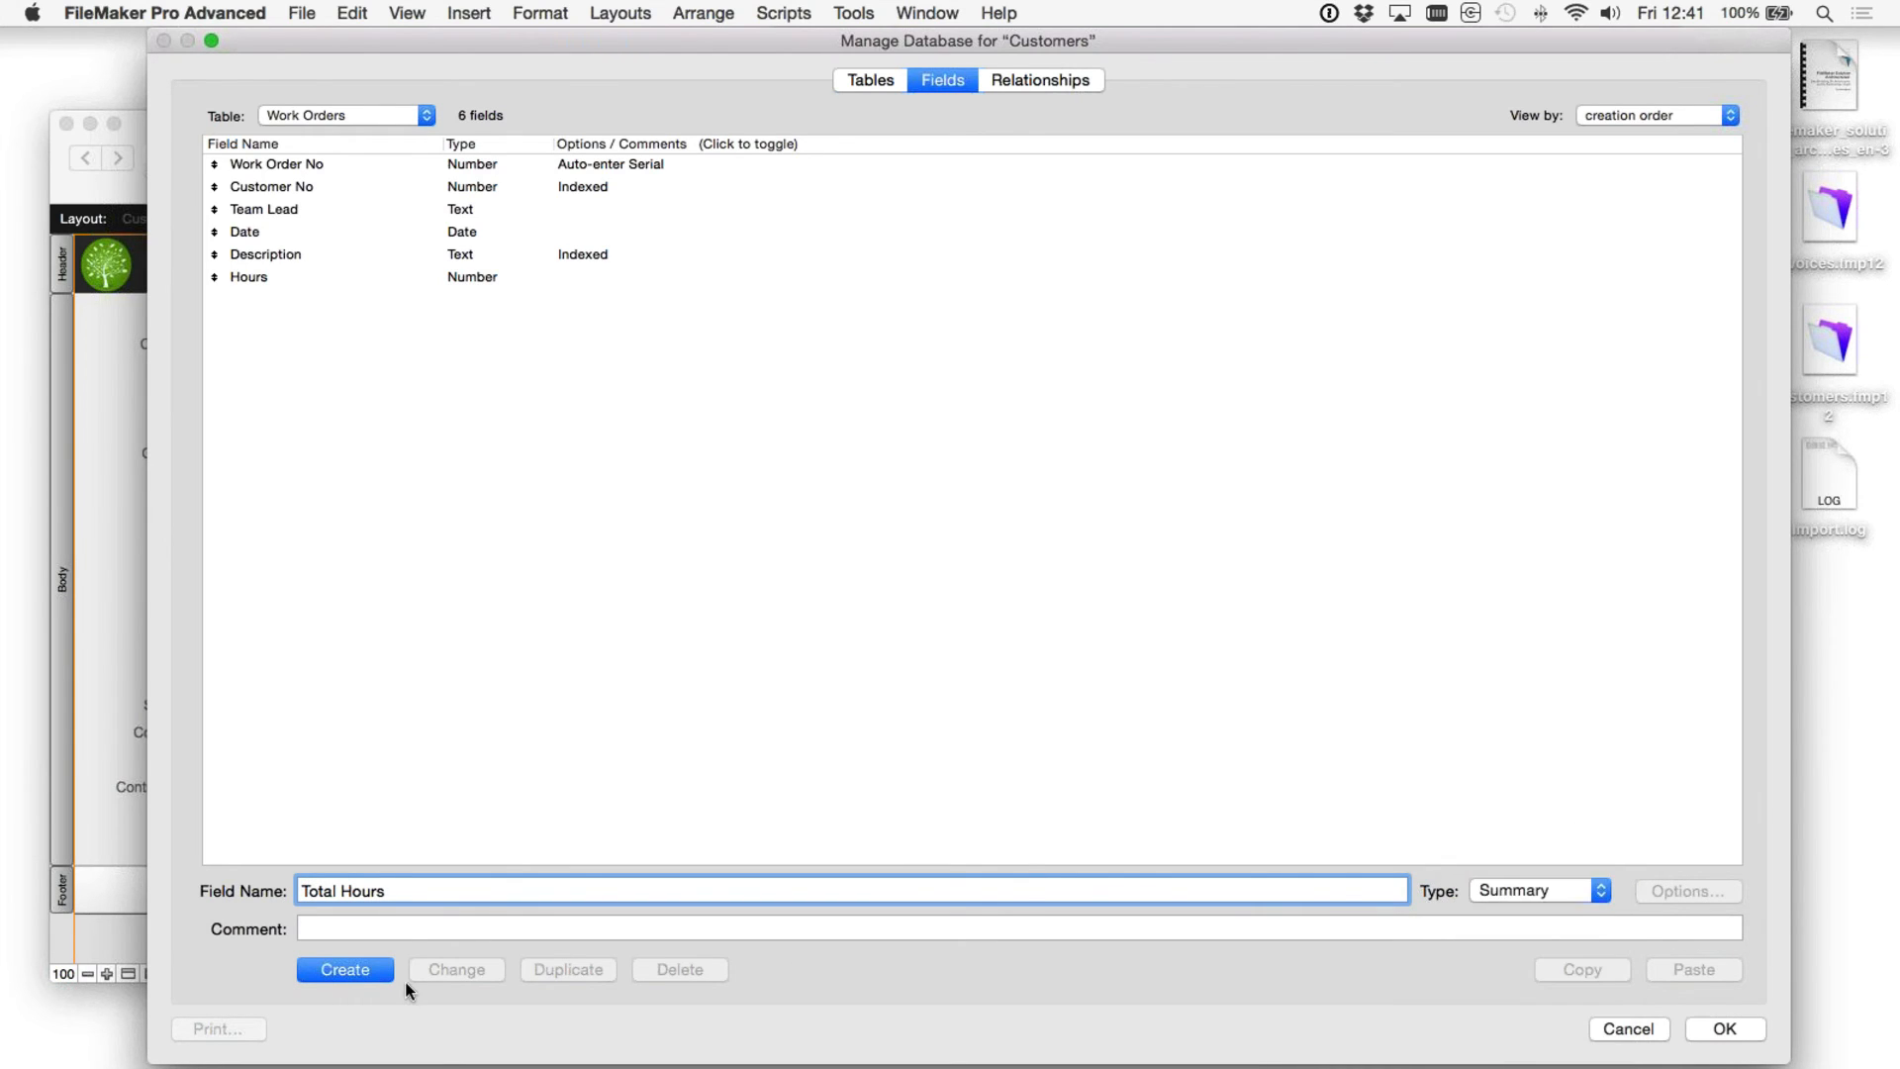
pyautogui.click(331, 970)
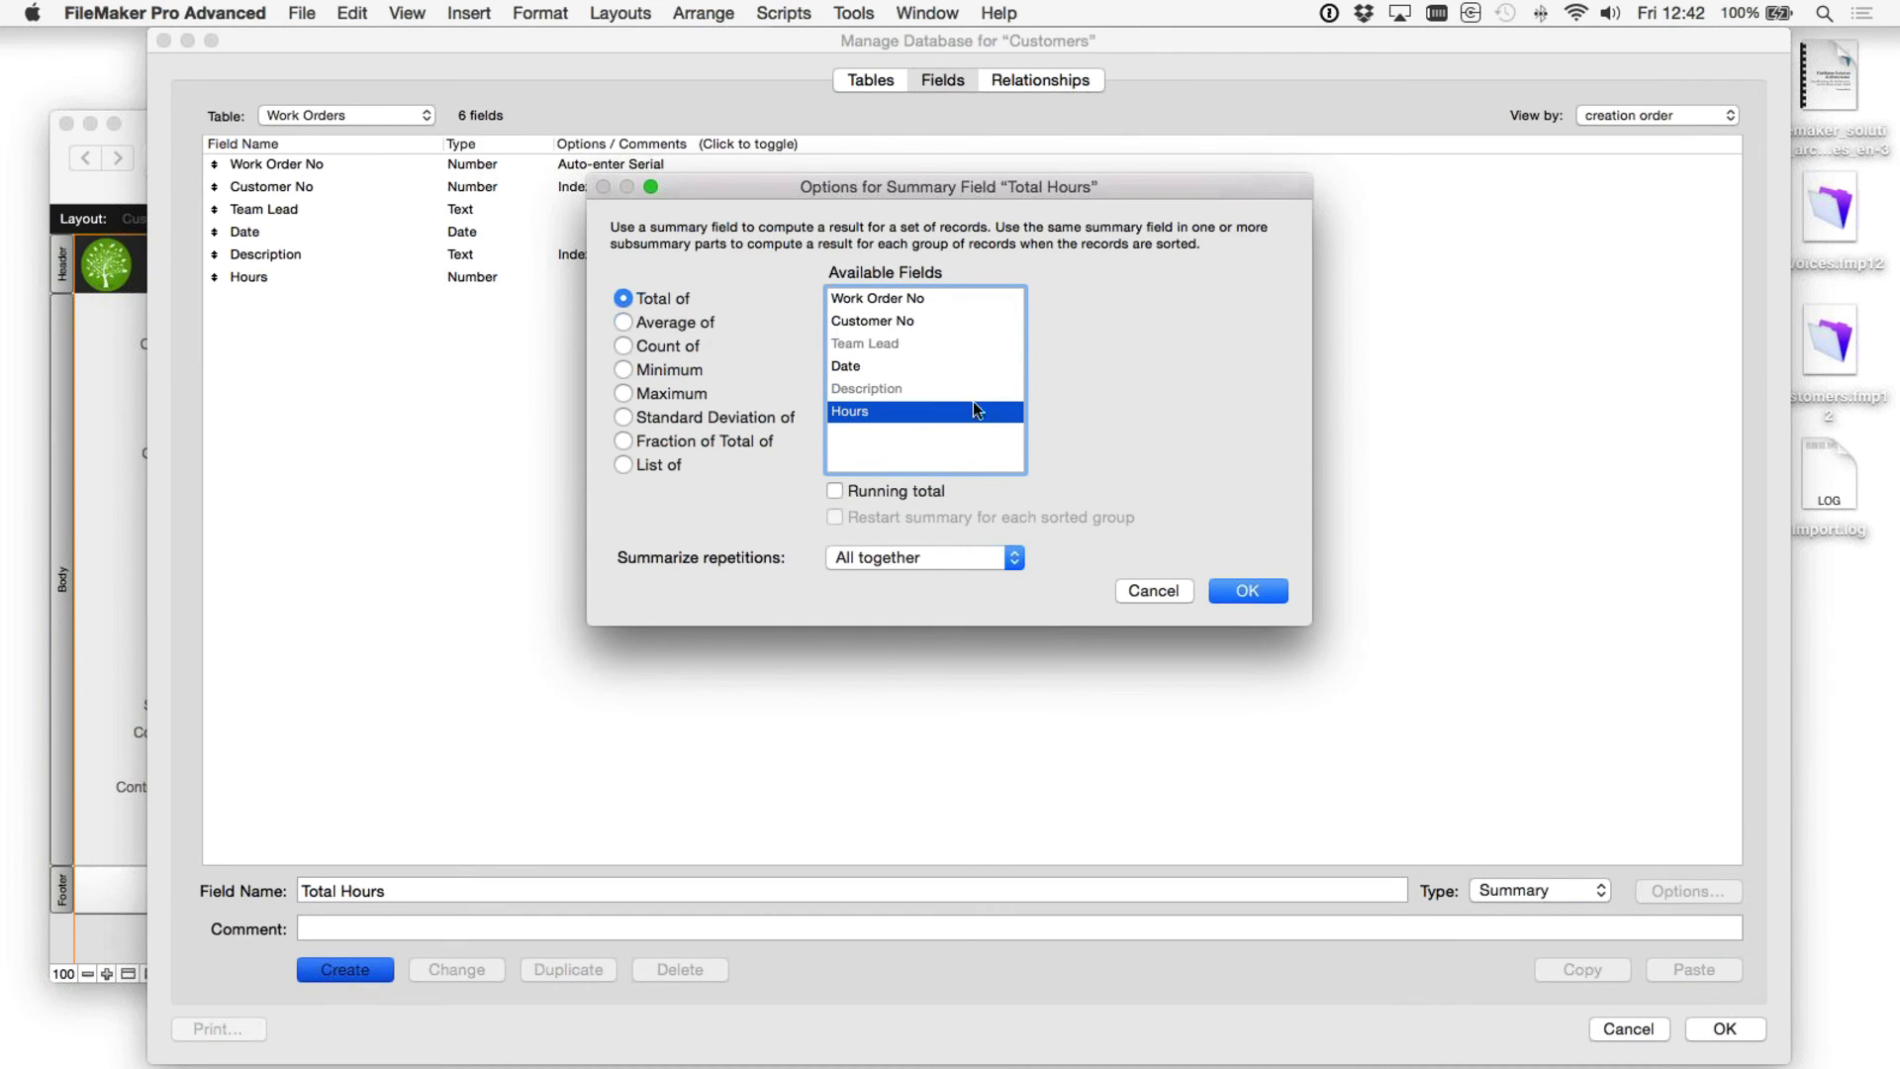
pyautogui.click(1245, 590)
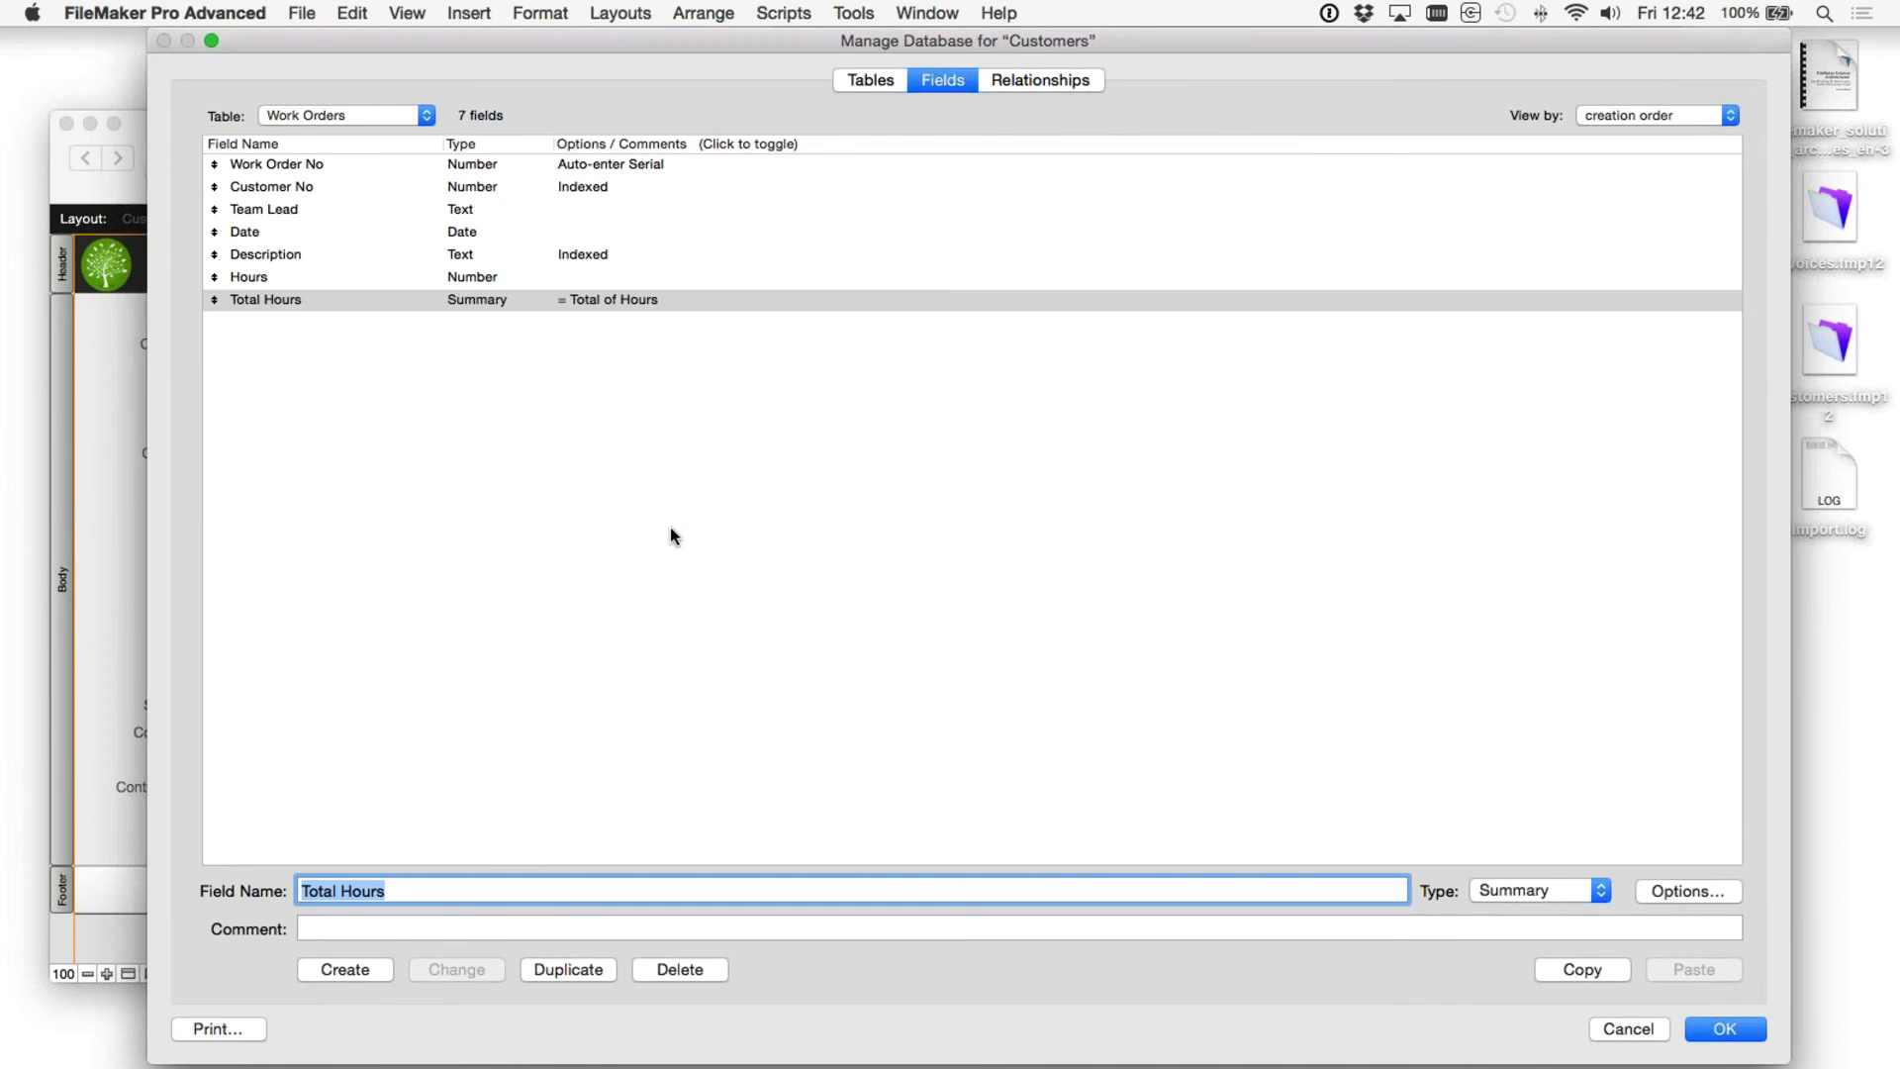
pyautogui.click(1707, 1029)
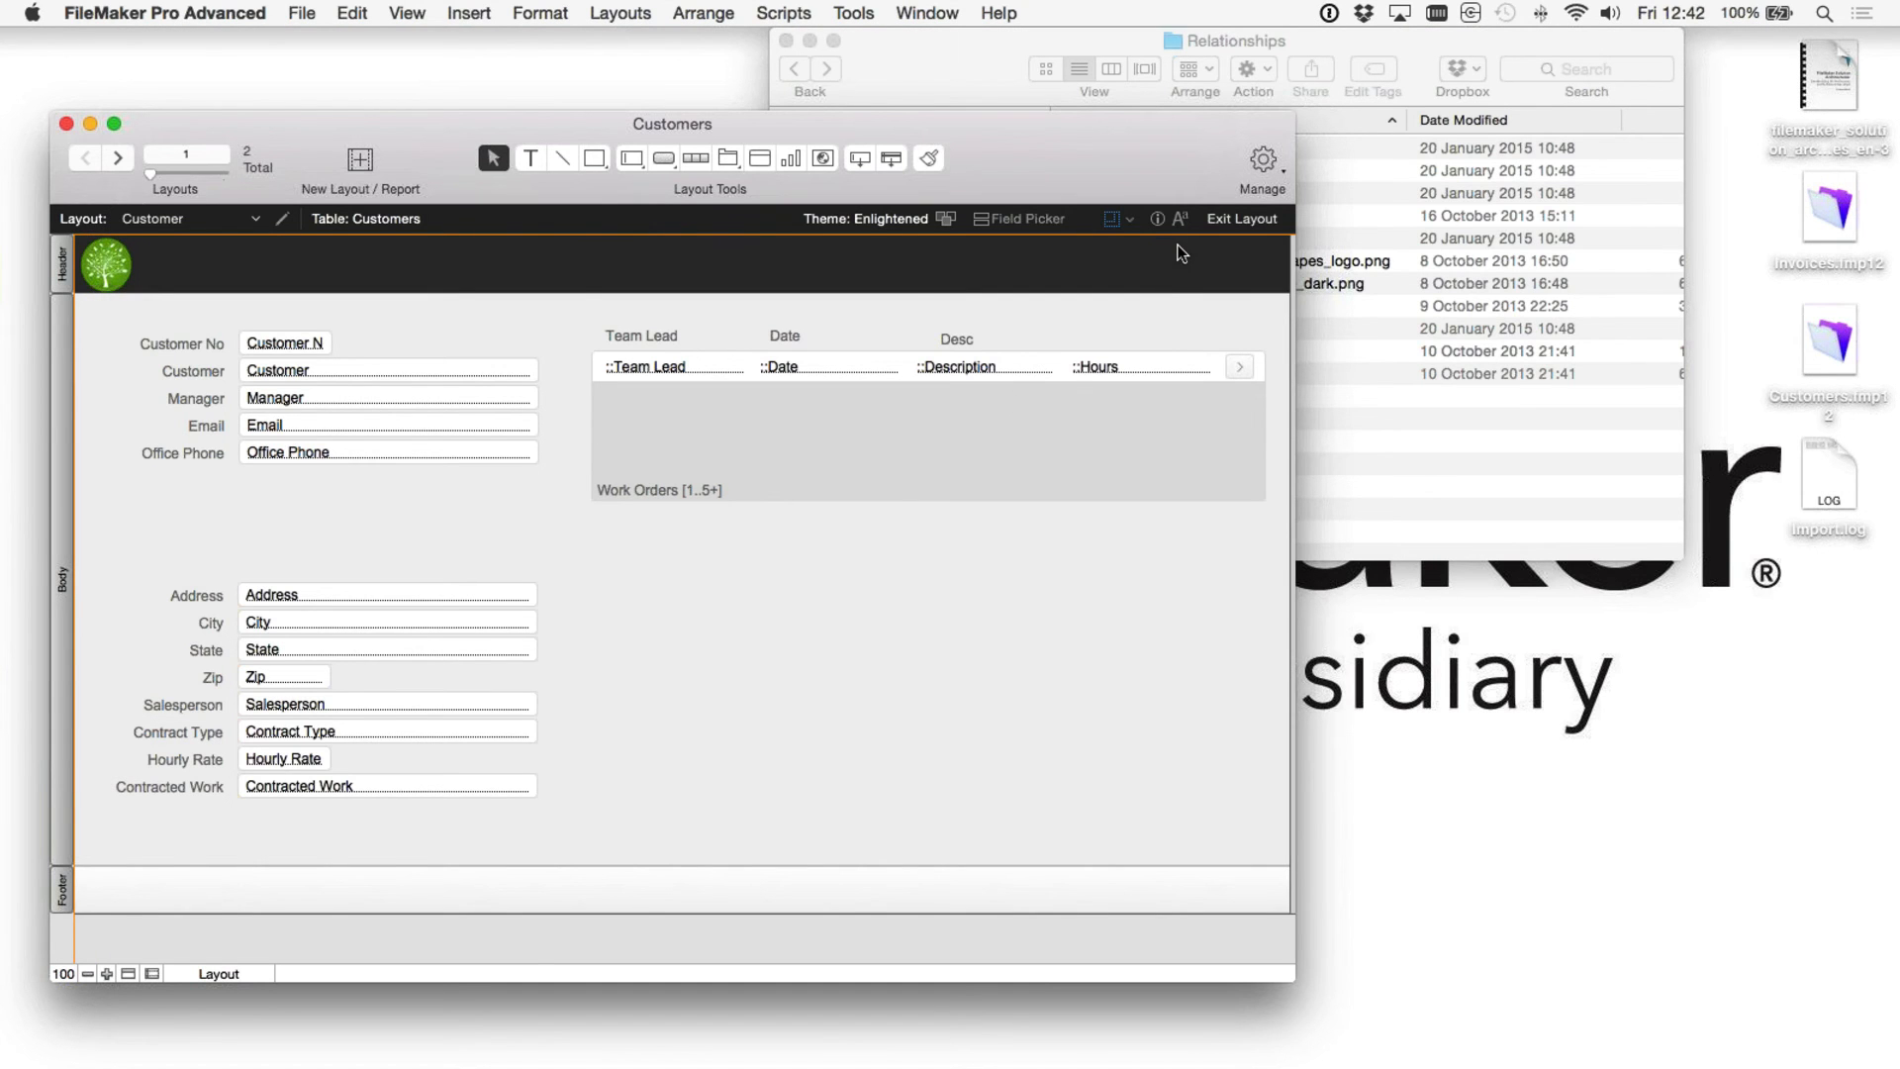
pyautogui.click(1013, 223)
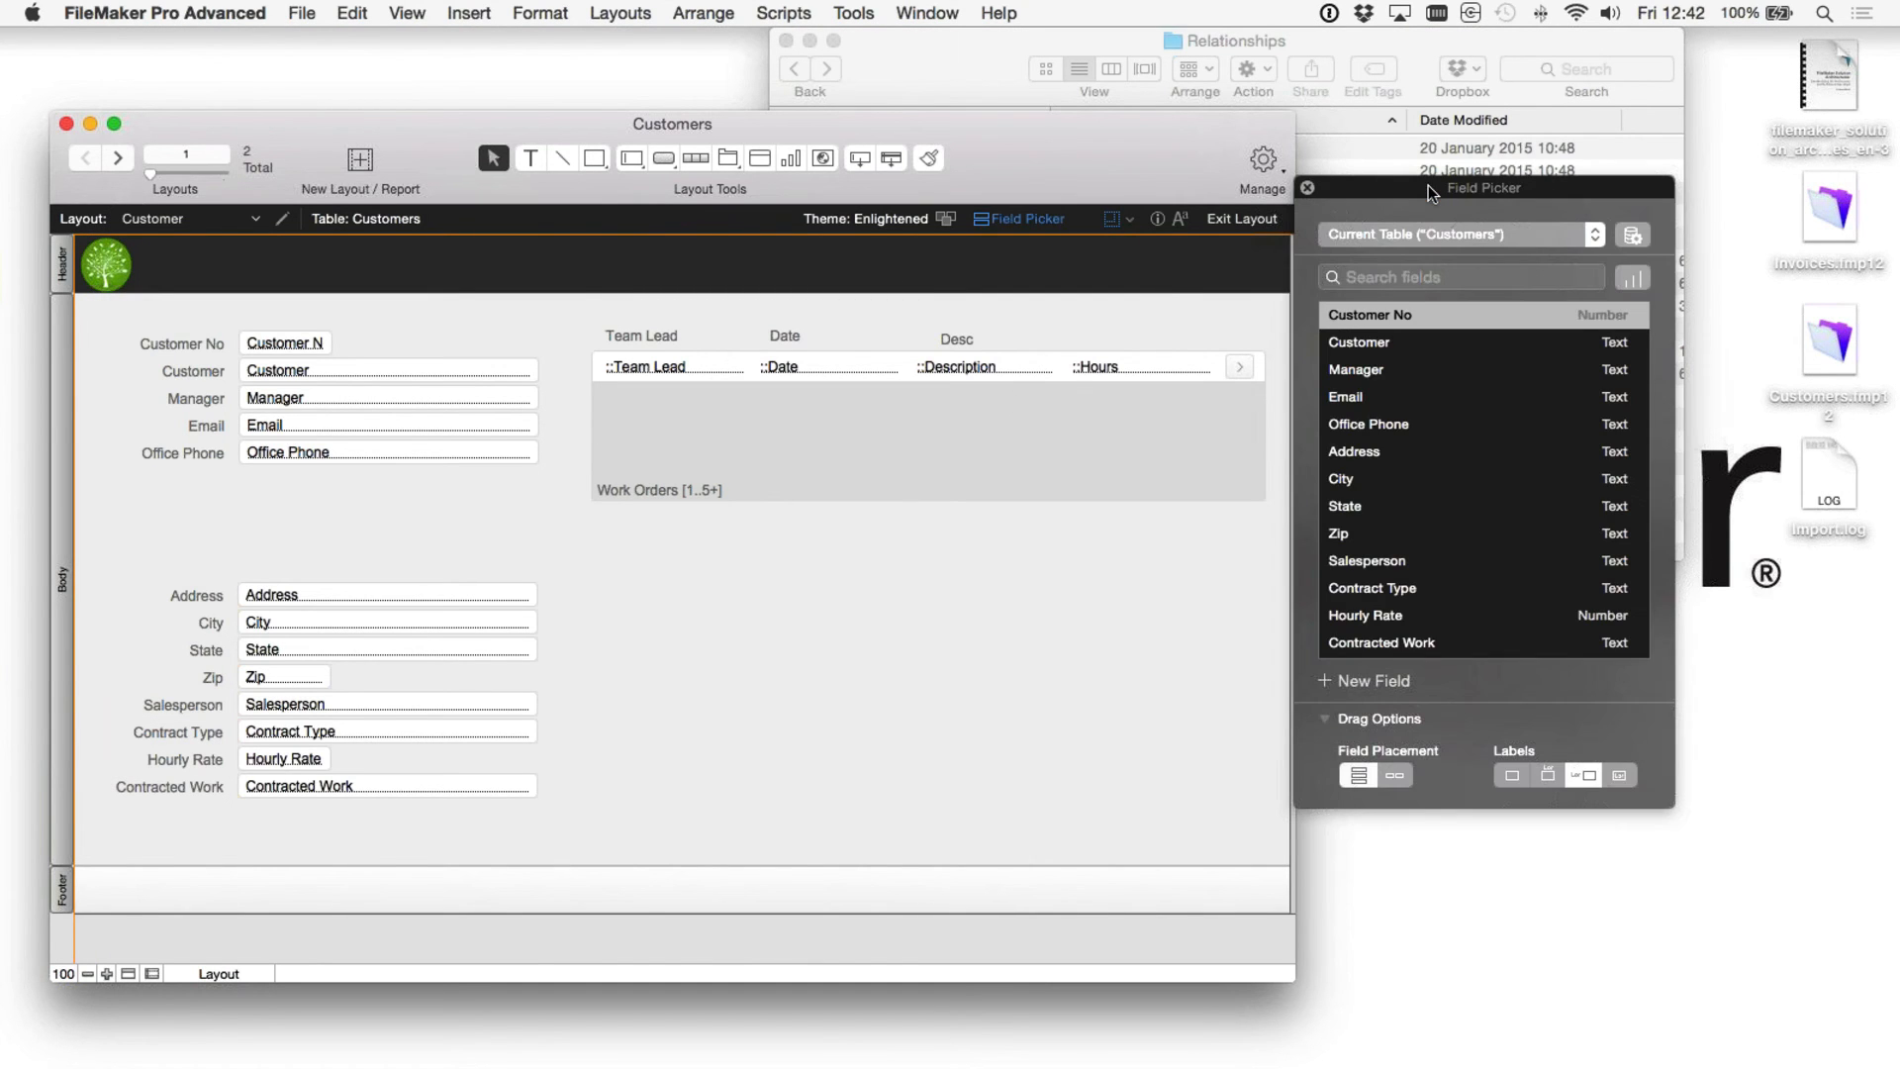
pyautogui.moveTo(1418, 188); pyautogui.dragTo(1393, 140)
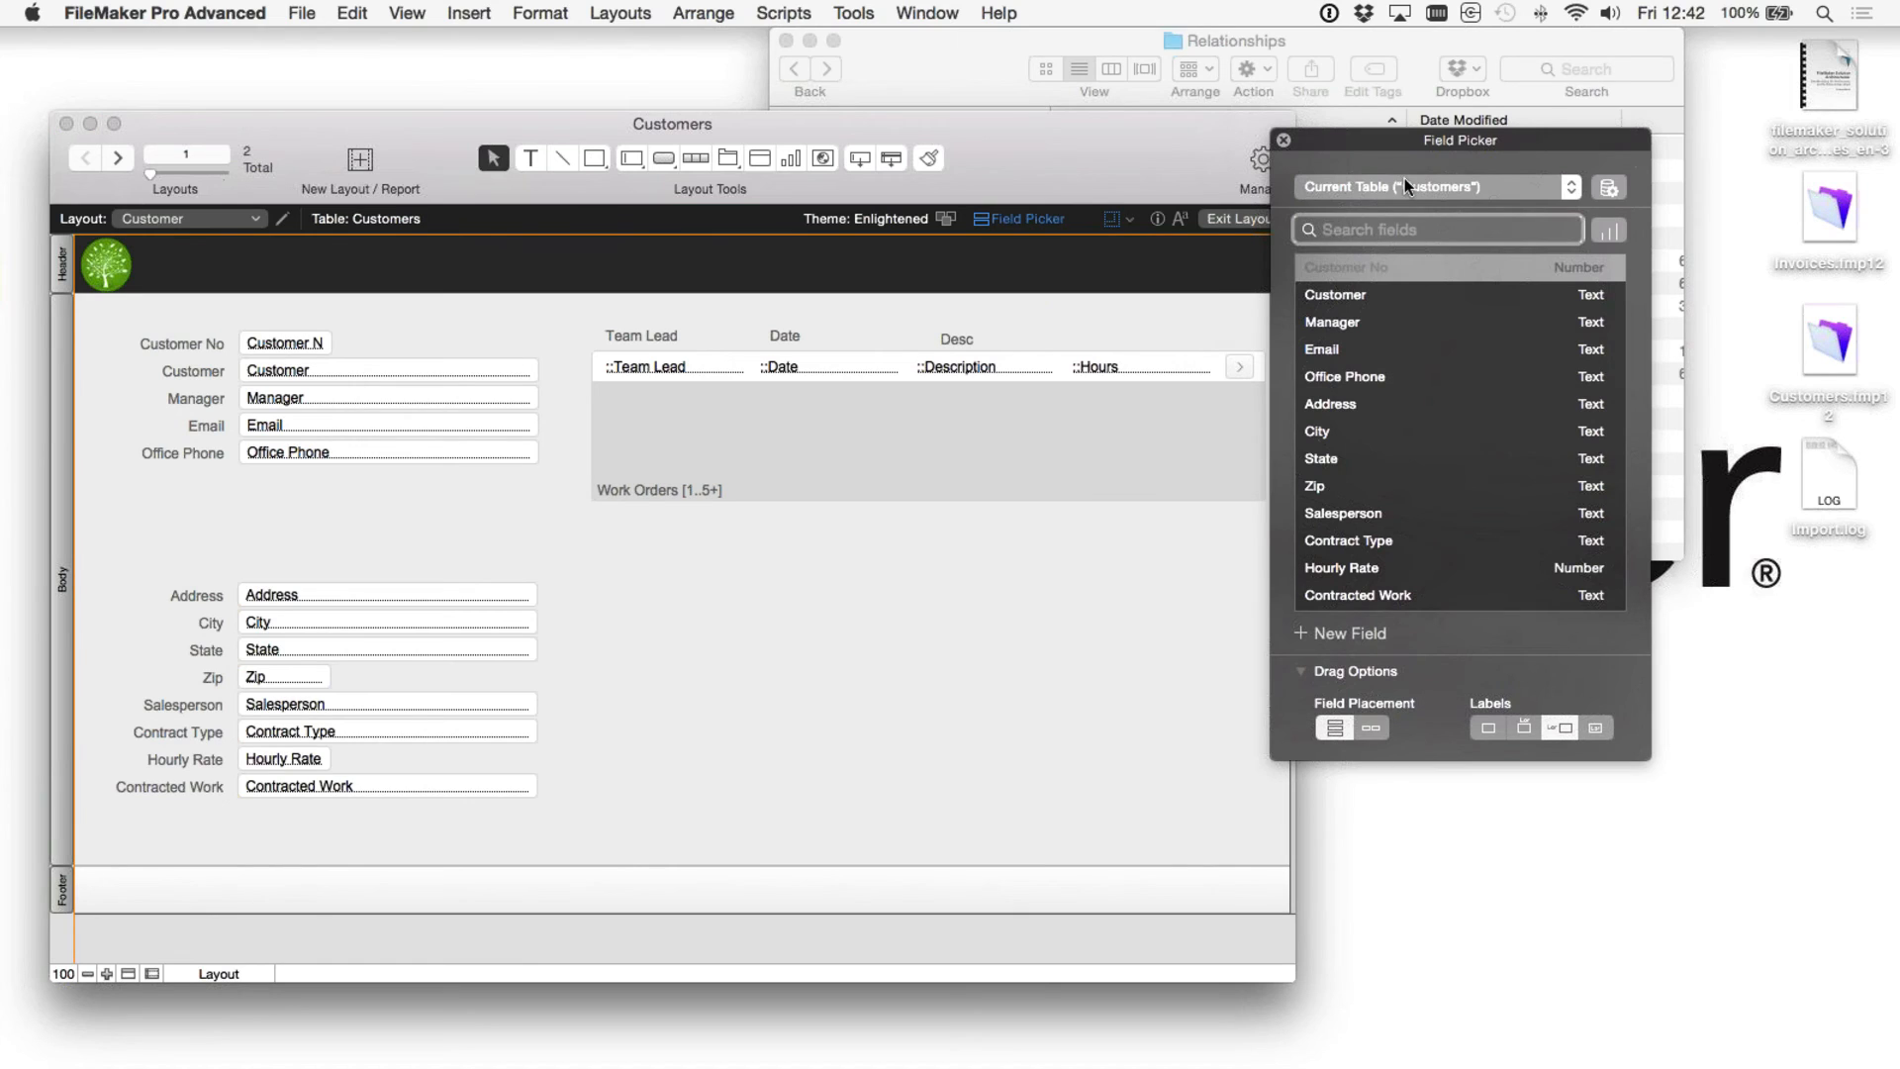
pyautogui.click(1405, 182)
pyautogui.click(1405, 184)
pyautogui.moveTo(1410, 141); pyautogui.dragTo(1389, 147)
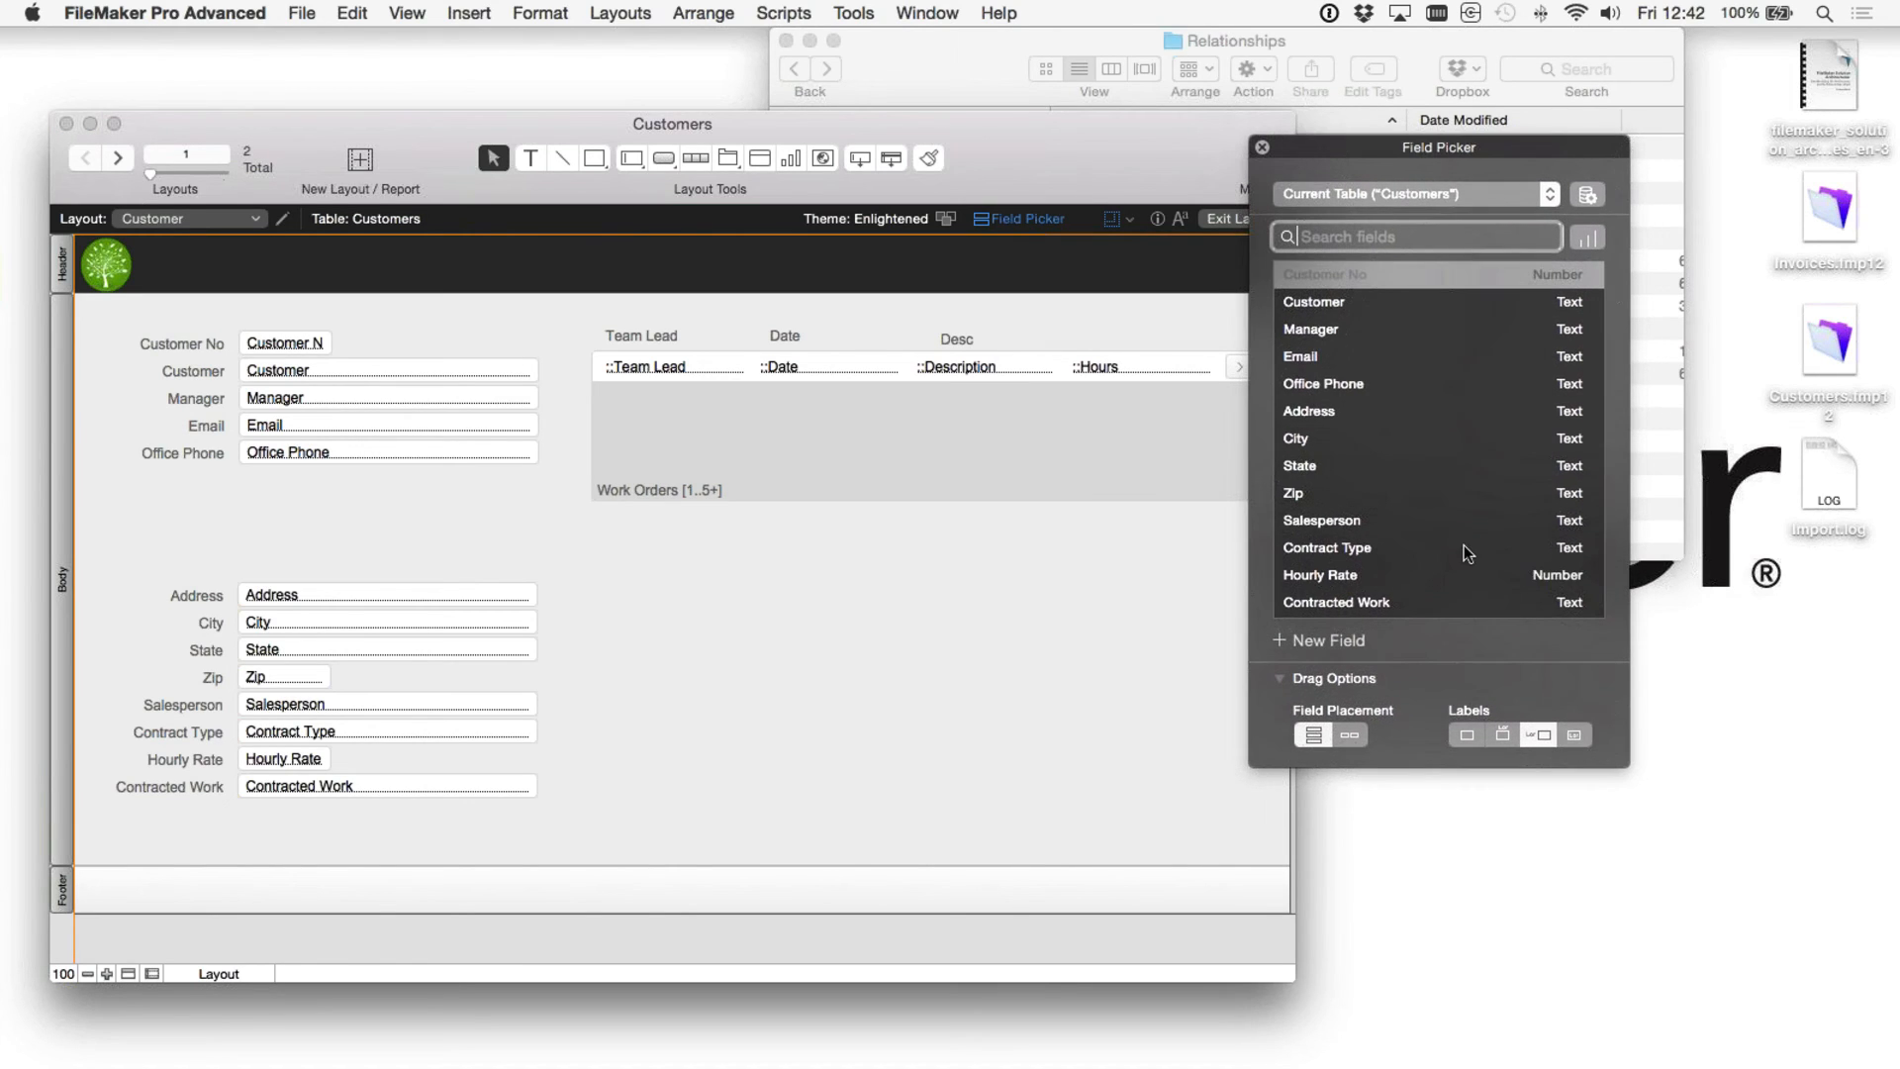
pyautogui.click(1265, 147)
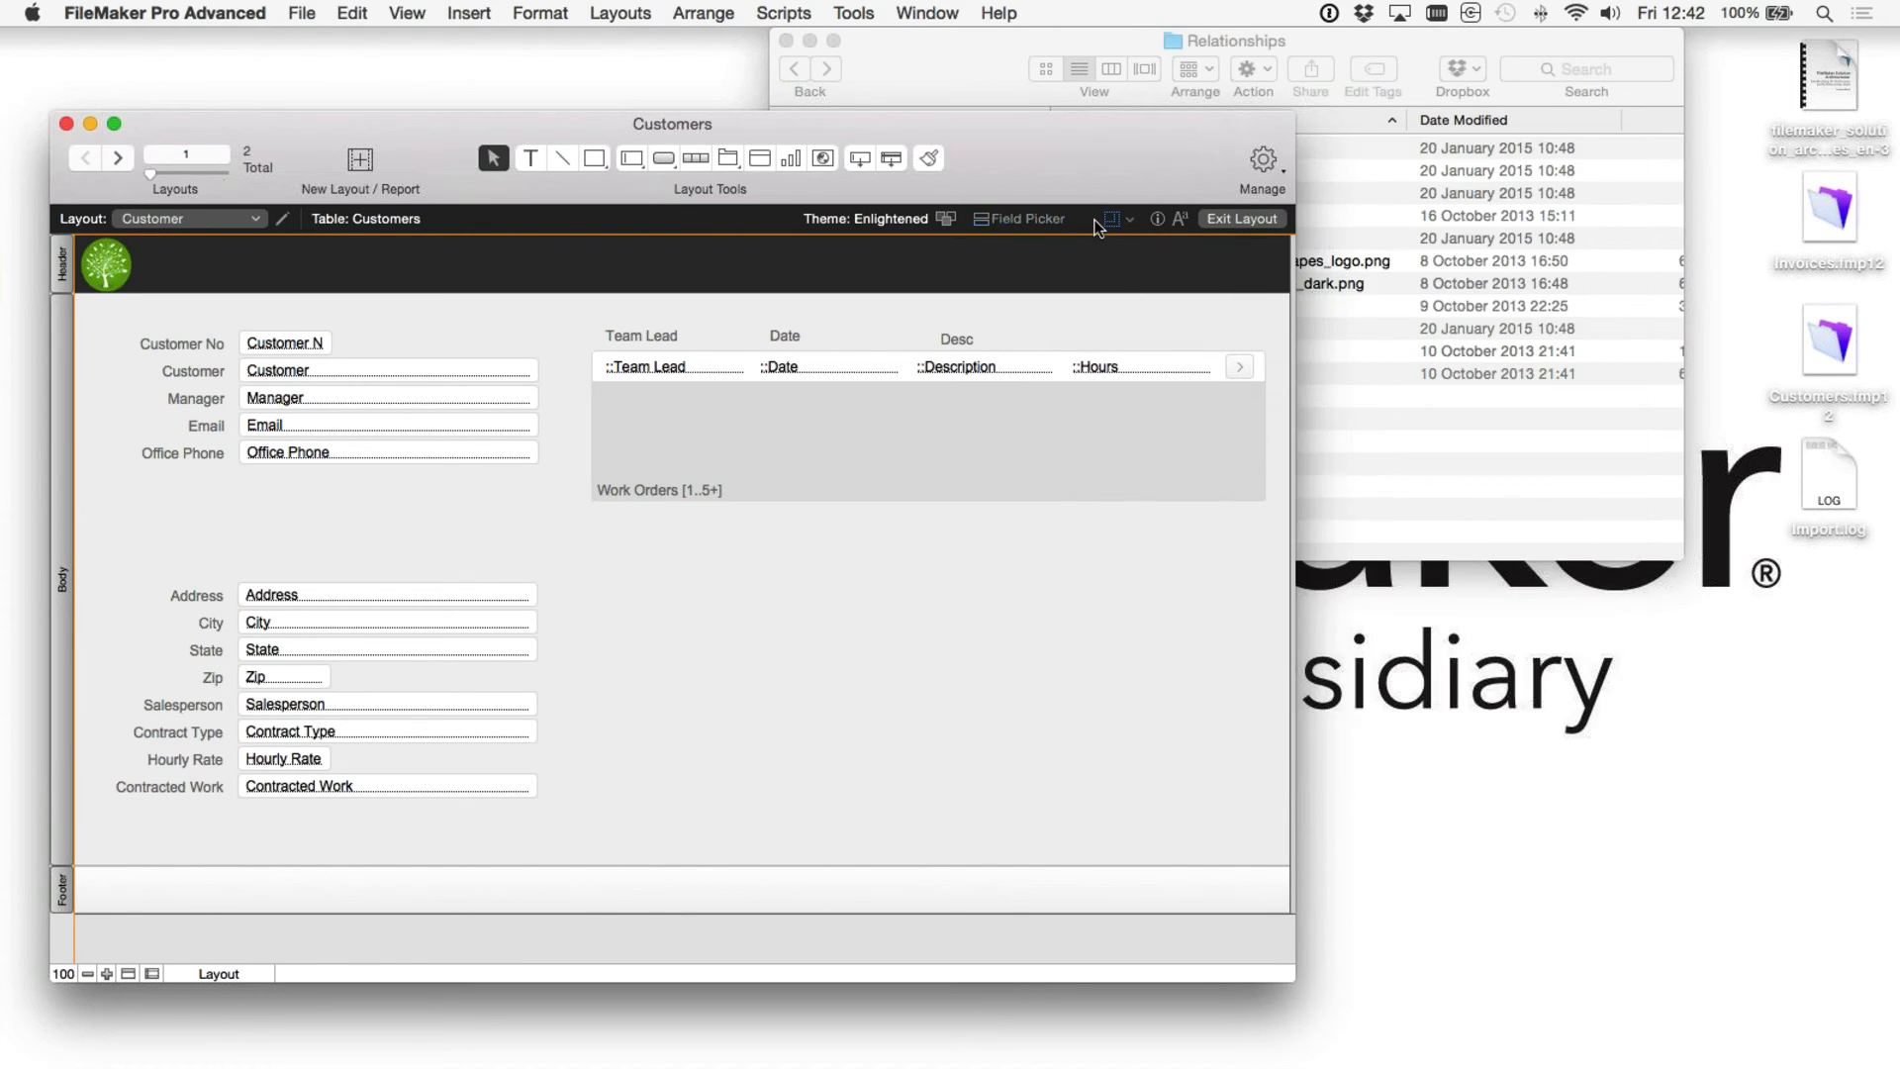
# - Place the Work Orders Total Hours field with its label below the portal on the Customer layout and switch to Browse mode
pyautogui.click(1032, 218)
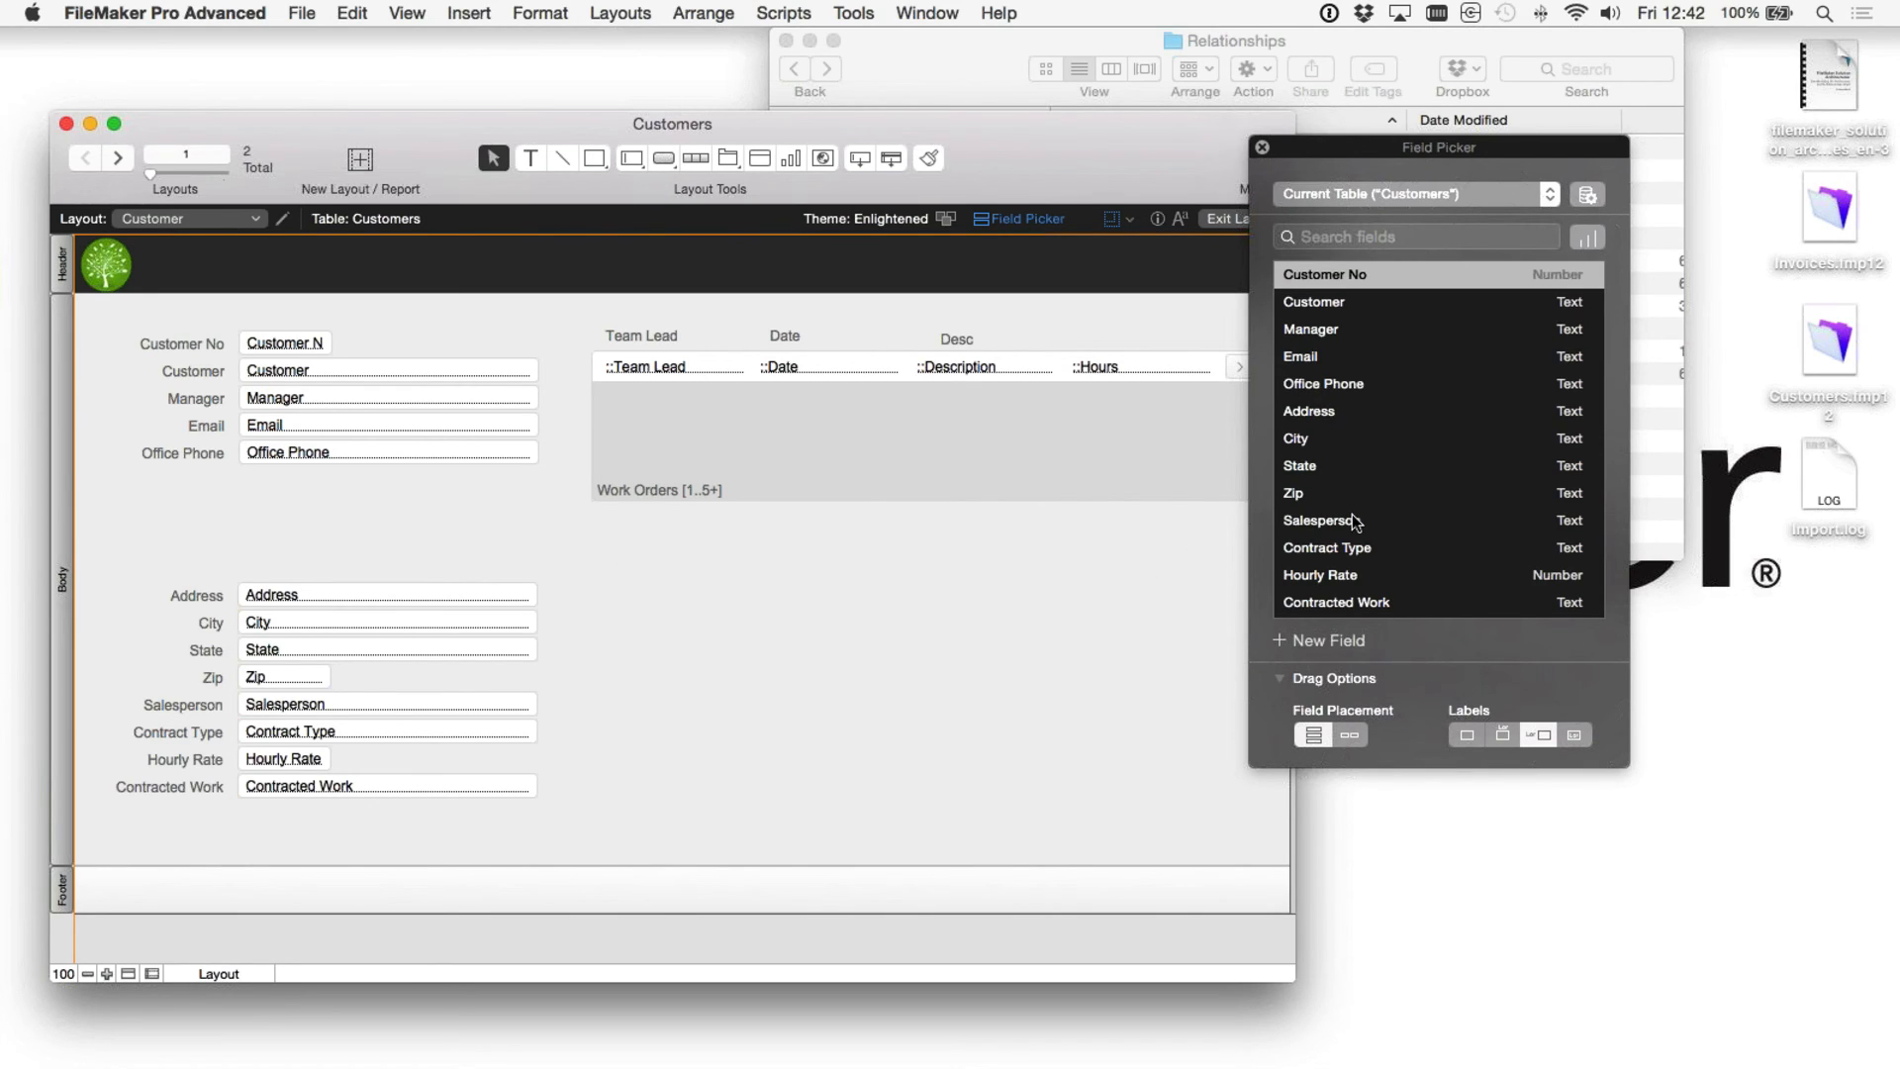
pyautogui.click(1369, 199)
pyautogui.click(1375, 252)
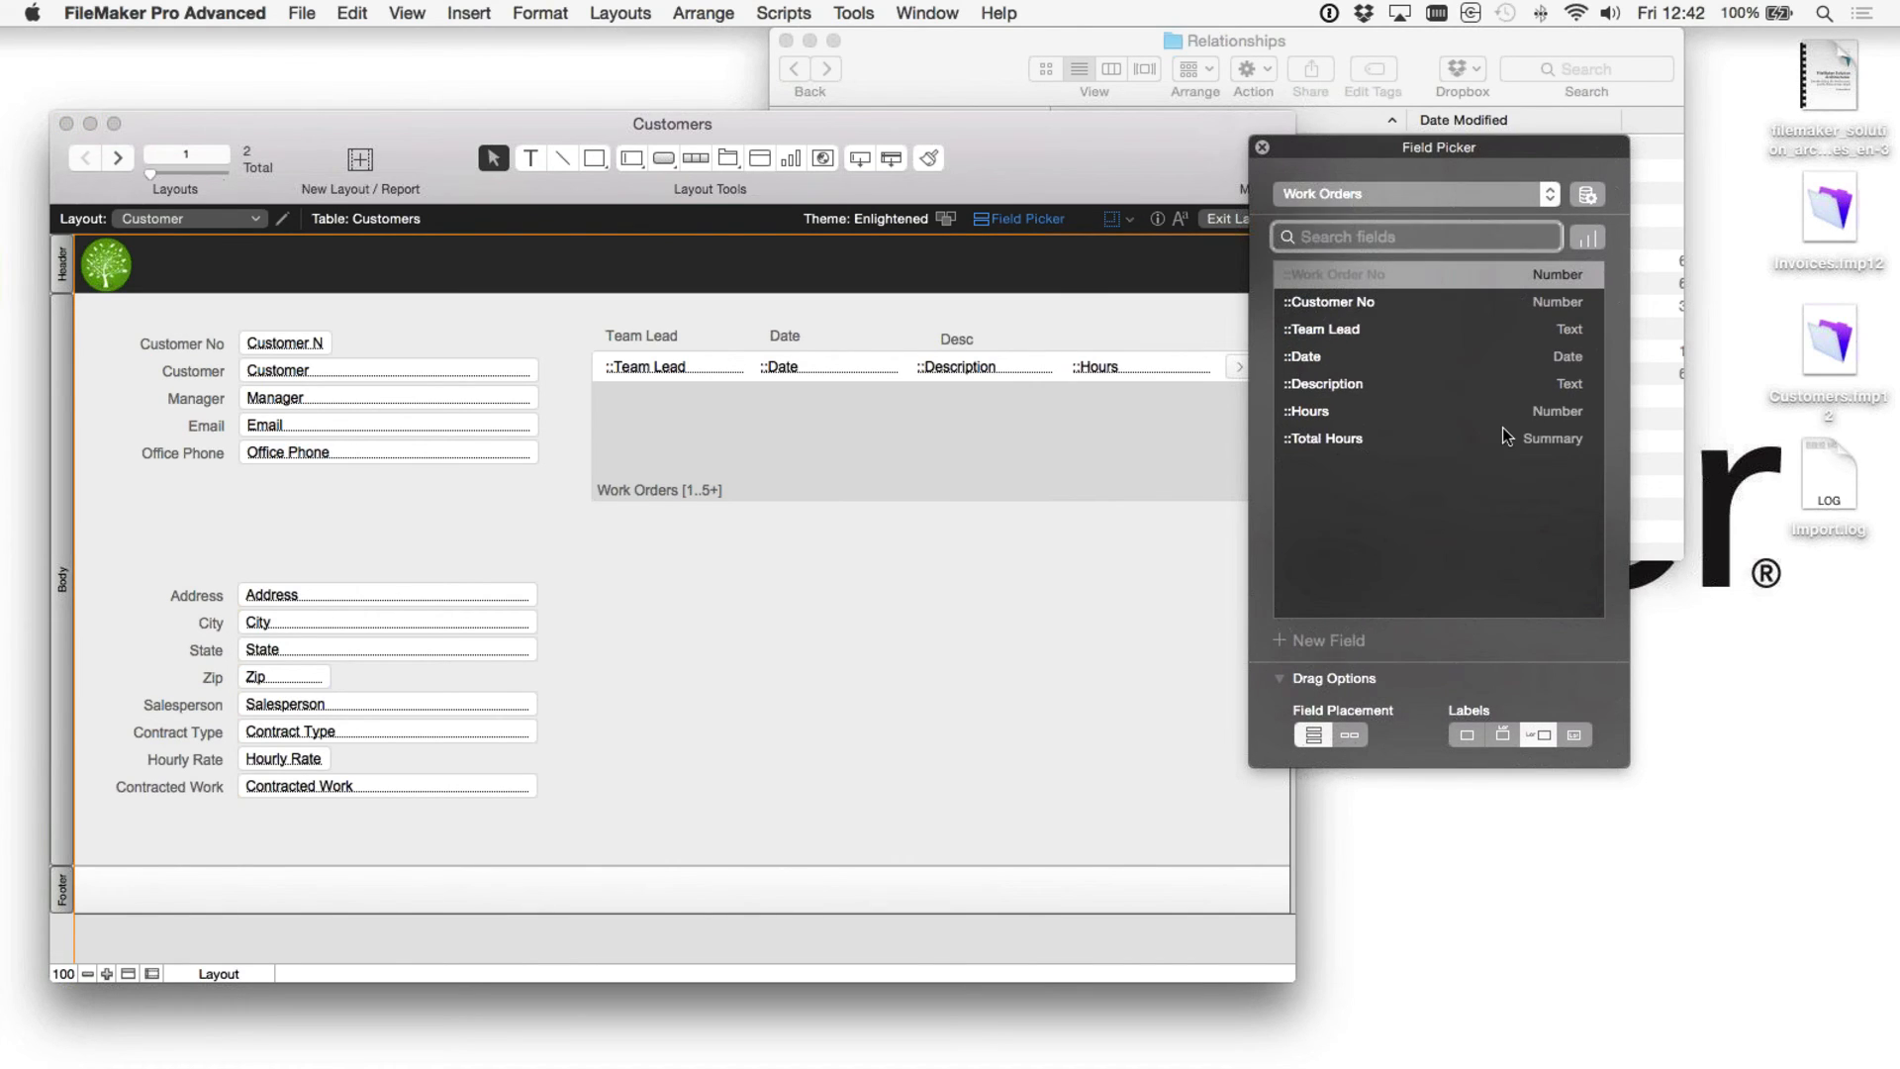
pyautogui.click(1334, 448)
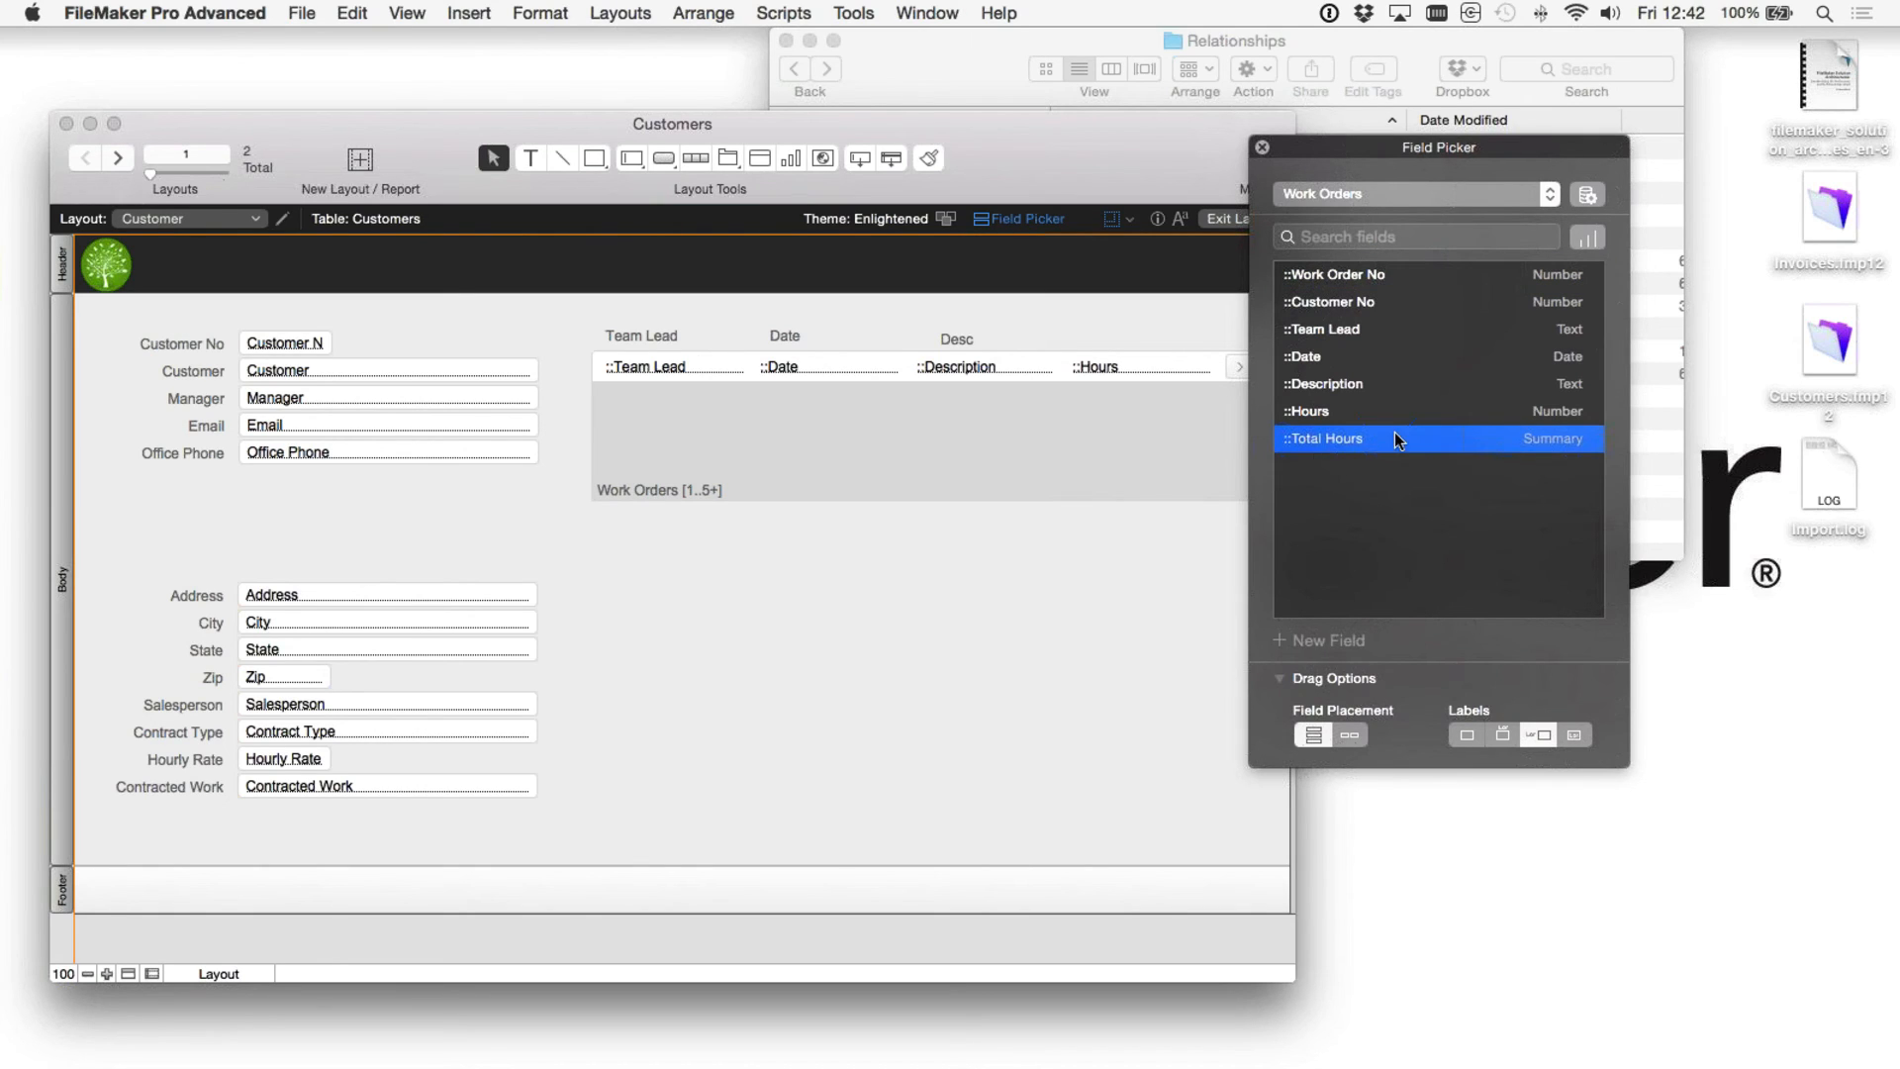
pyautogui.moveTo(1394, 439); pyautogui.dragTo(1126, 544)
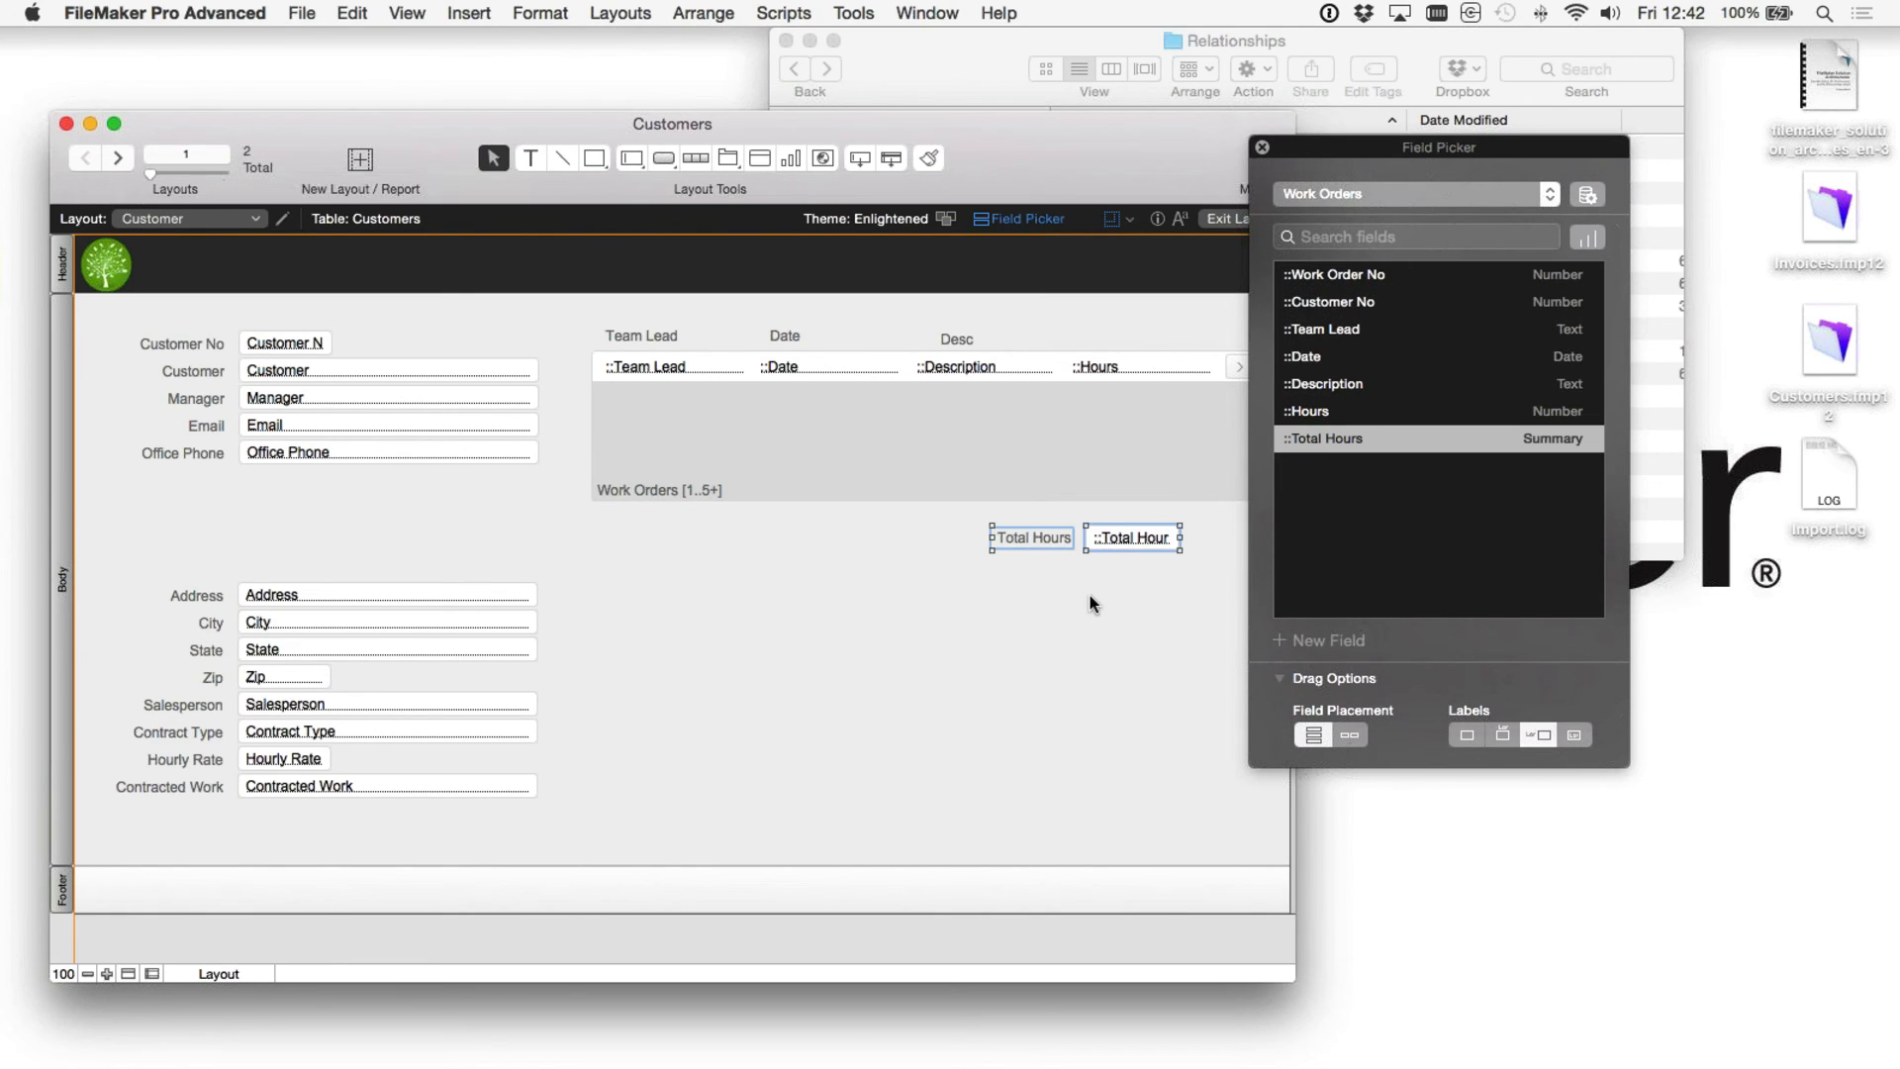
pyautogui.click(1263, 148)
pyautogui.click(1232, 218)
pyautogui.click(1138, 431)
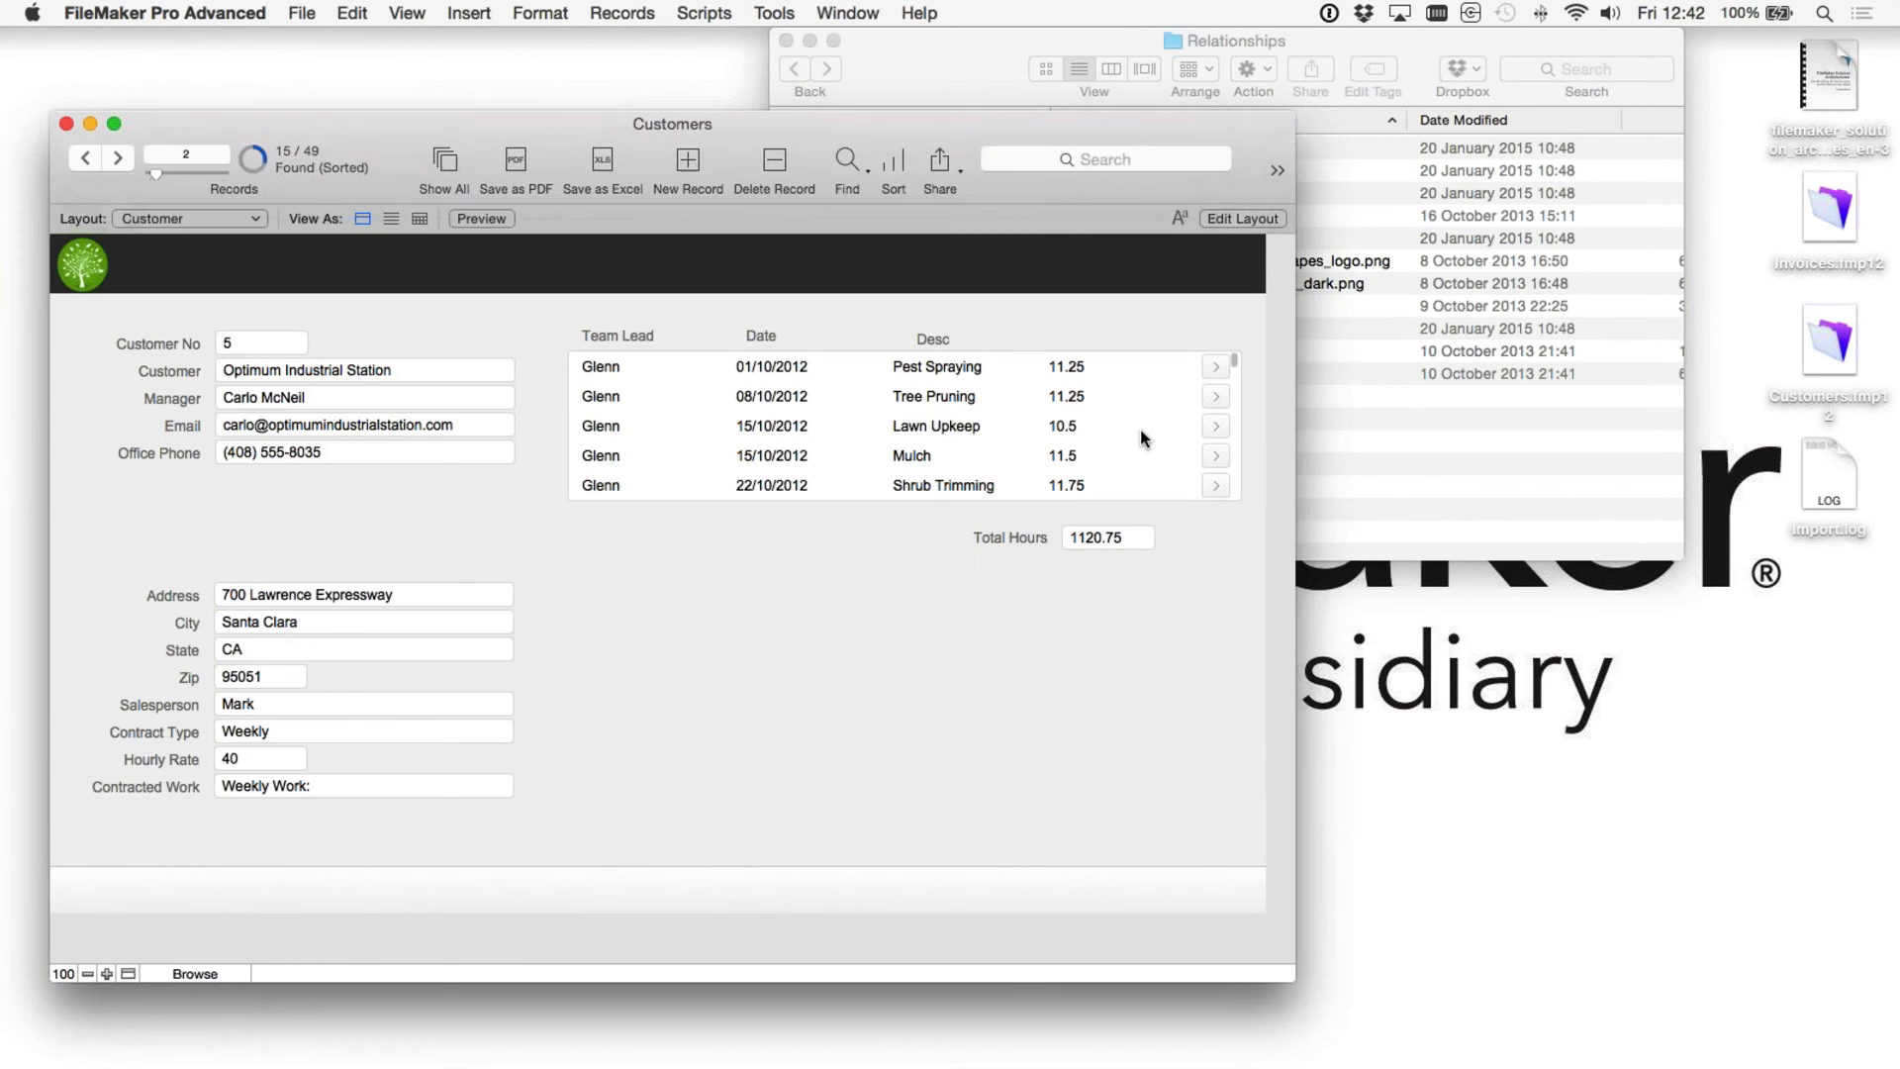
# - Compare the Total Hours of the first few customer records
pyautogui.click(82, 160)
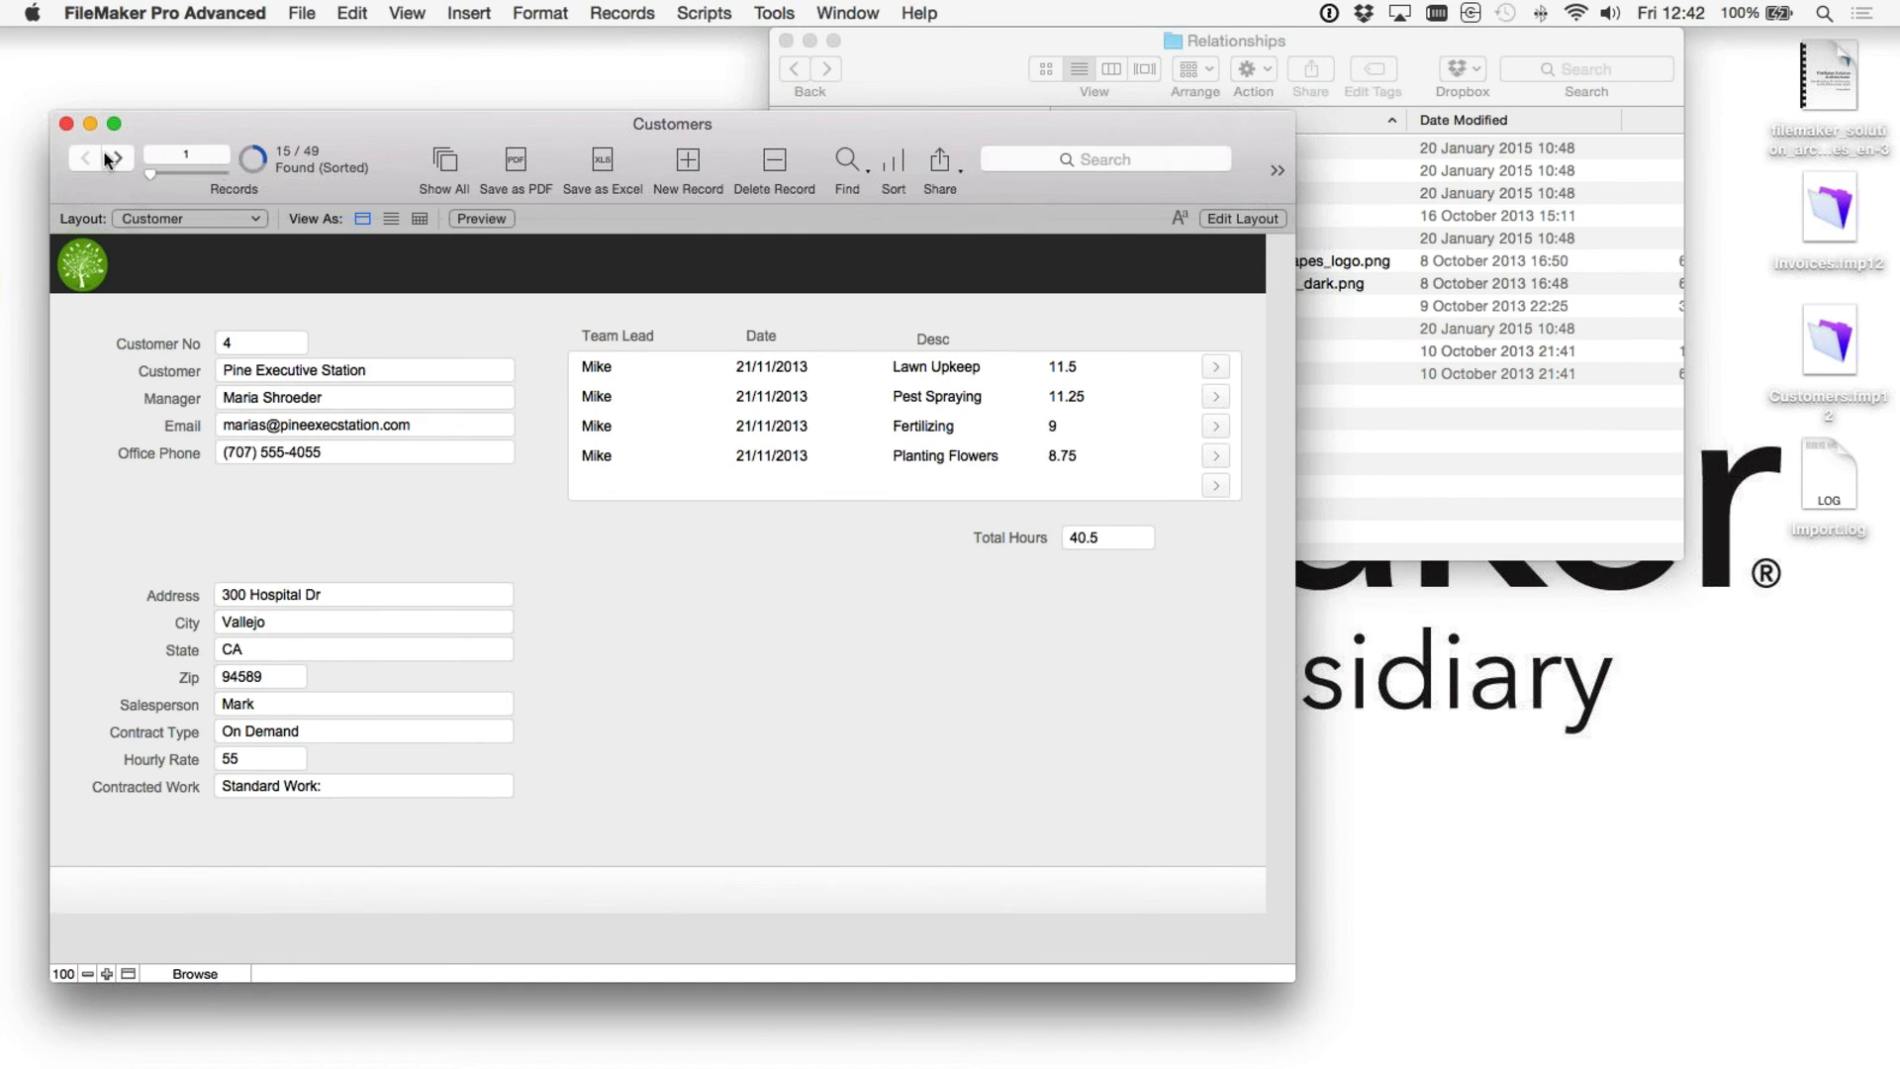
pyautogui.click(117, 158)
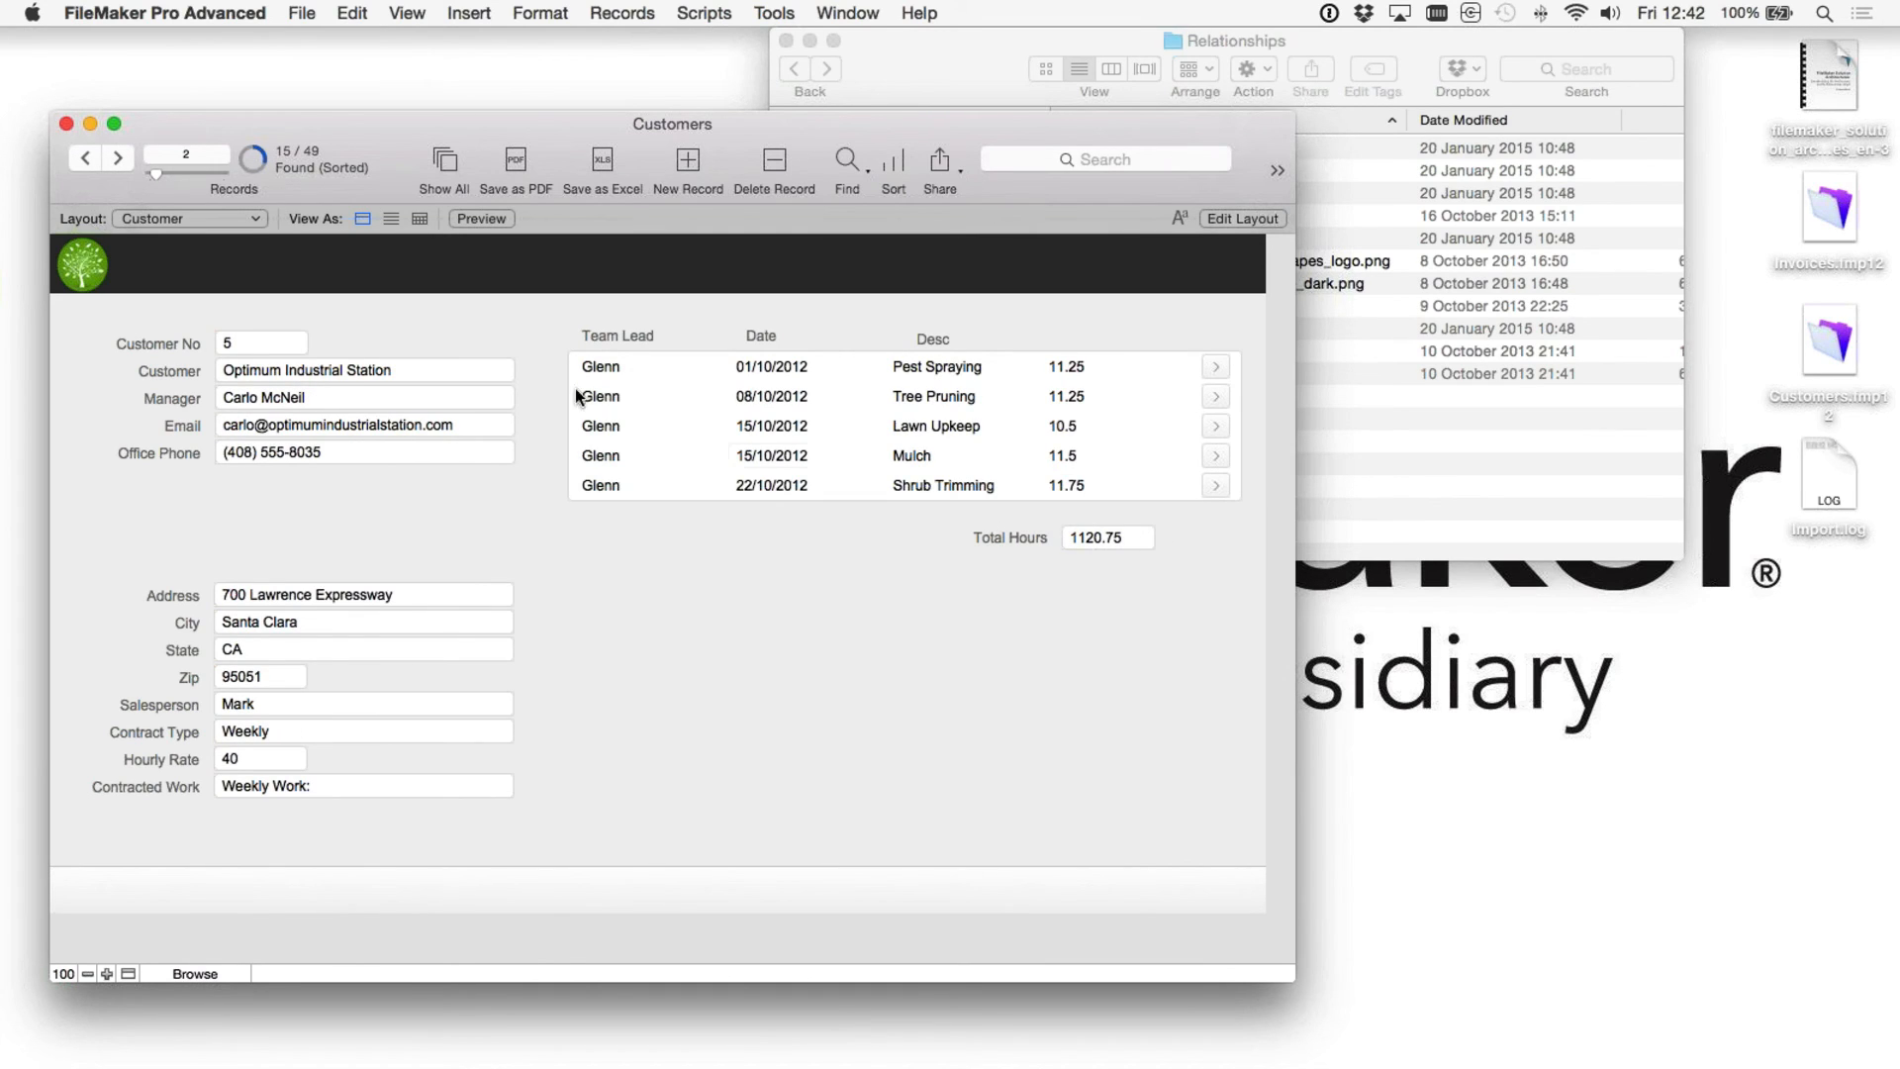
pyautogui.click(117, 158)
pyautogui.click(83, 160)
pyautogui.click(83, 161)
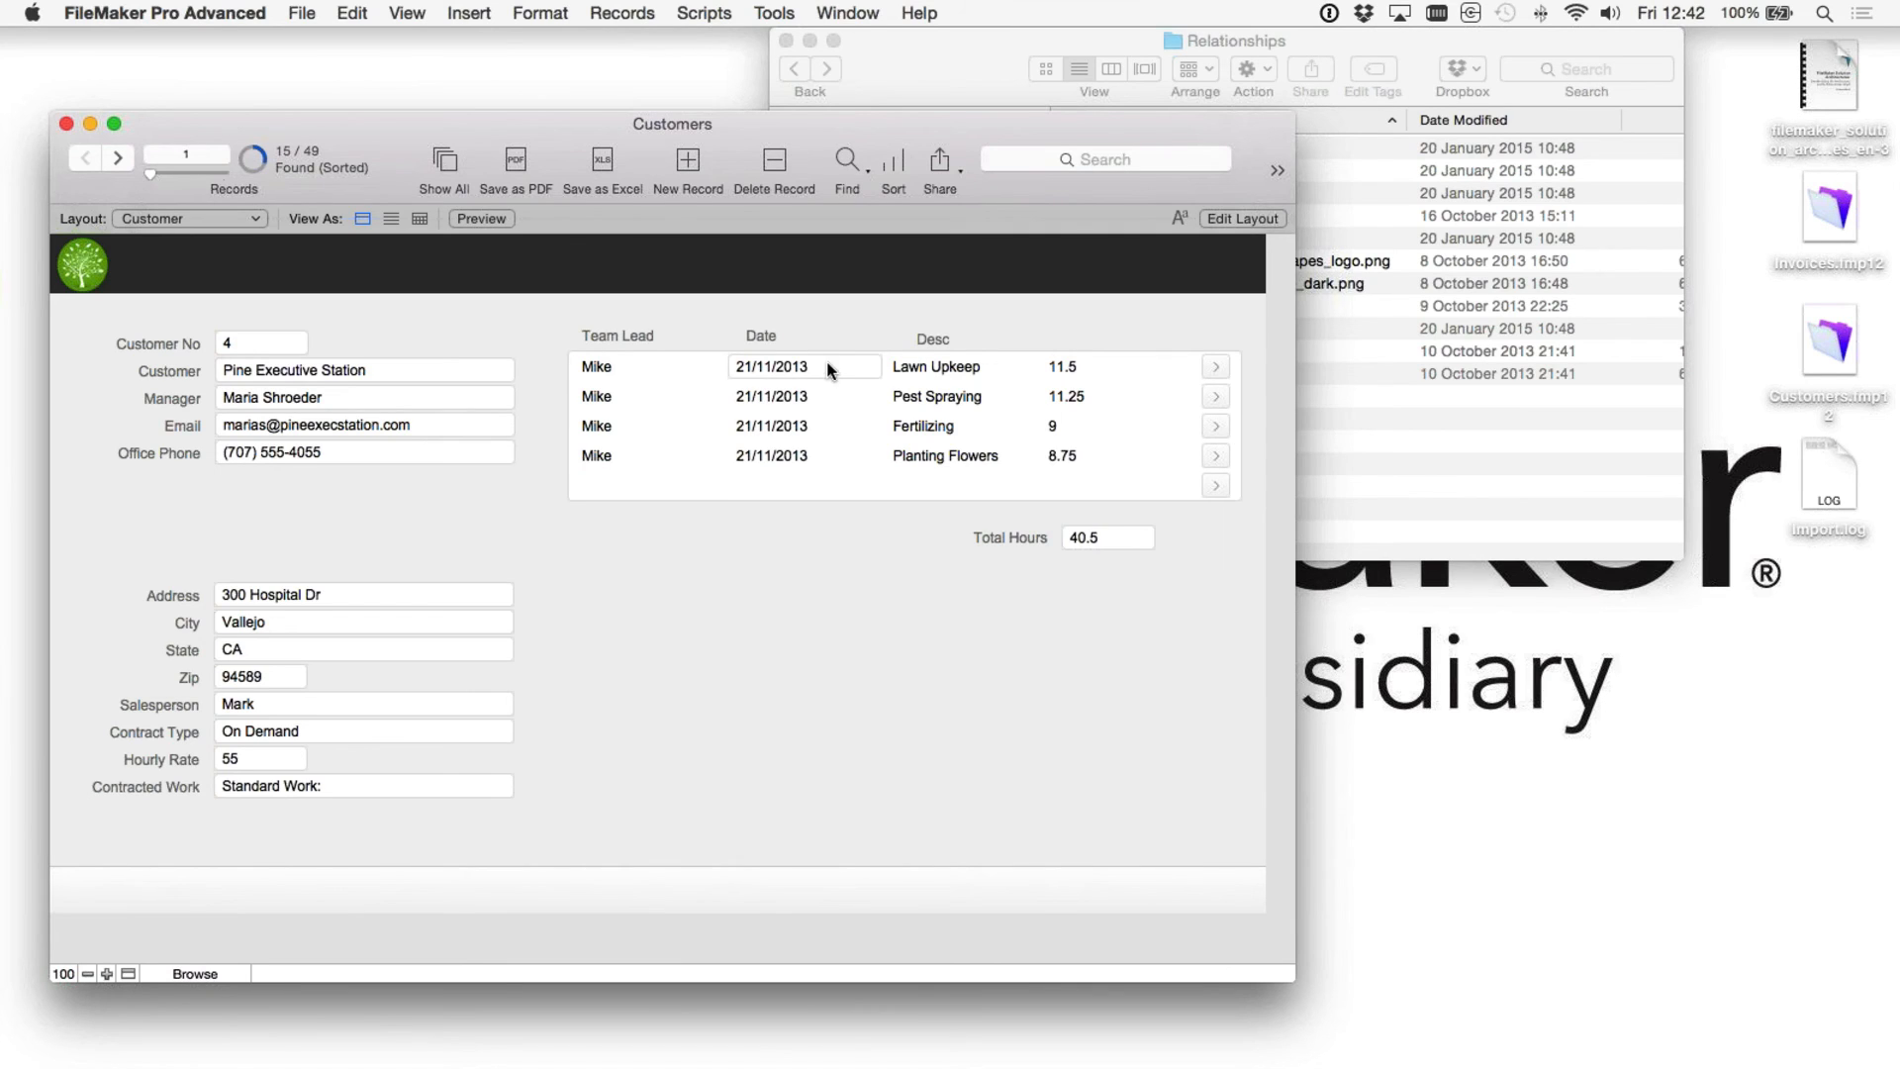
# - Review the option allowing record creation in Work Orders via the Customers to Work Orders relationship, and close the relationship's settings
pyautogui.press('super+shift+d')
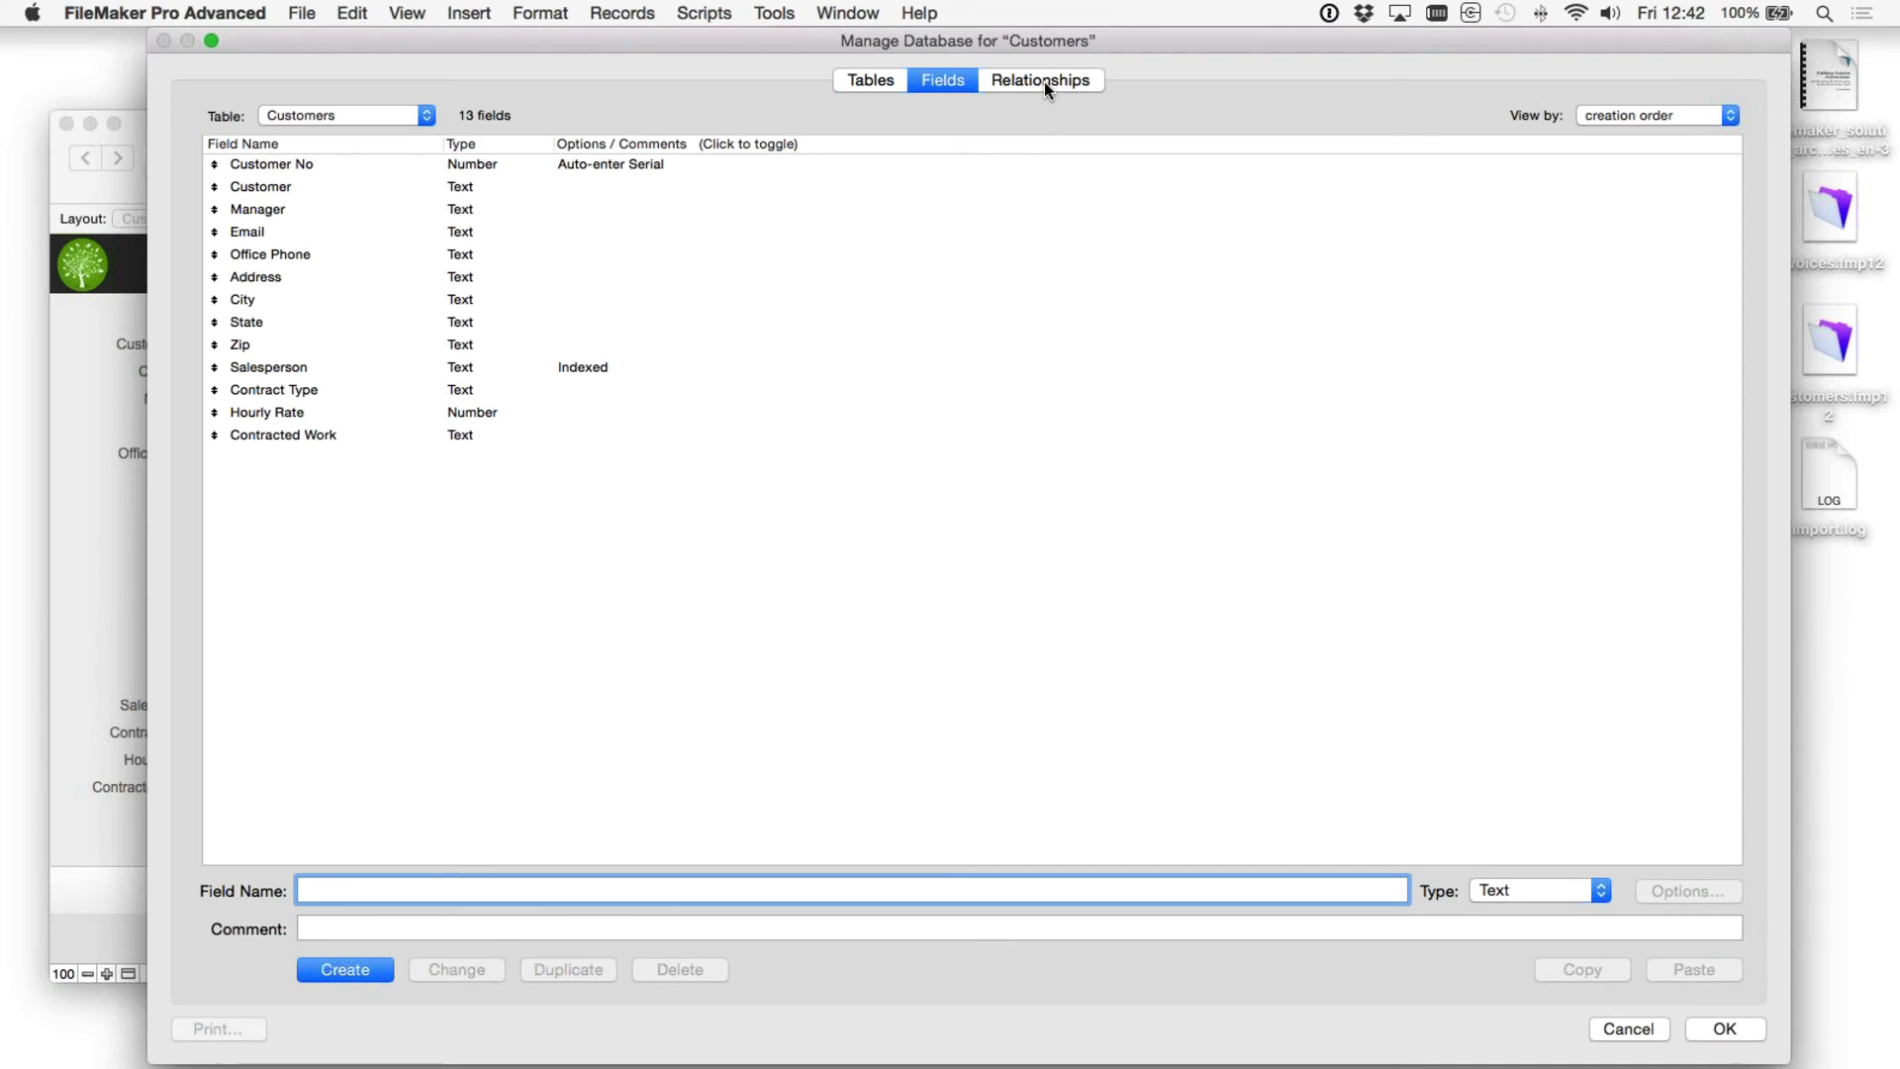
pyautogui.click(1045, 83)
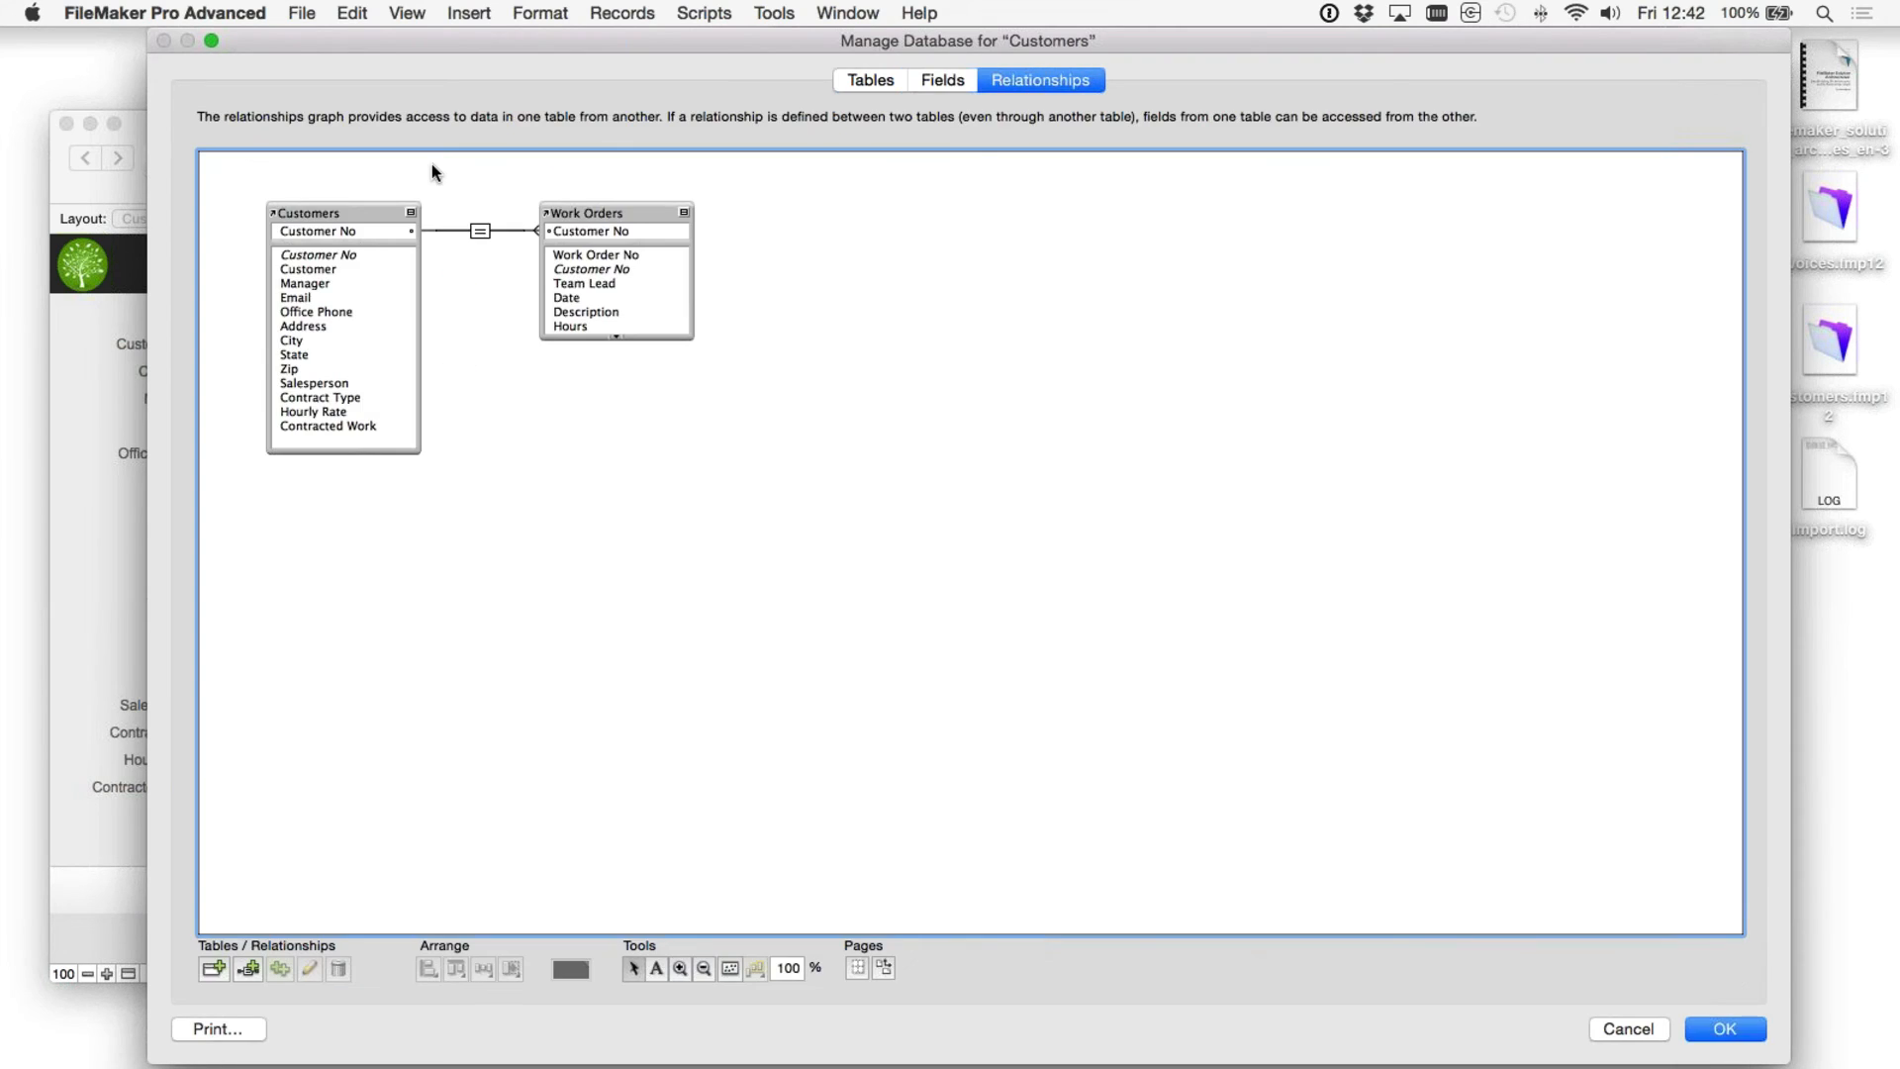
pyautogui.click(483, 236)
pyautogui.doubleClick(480, 233)
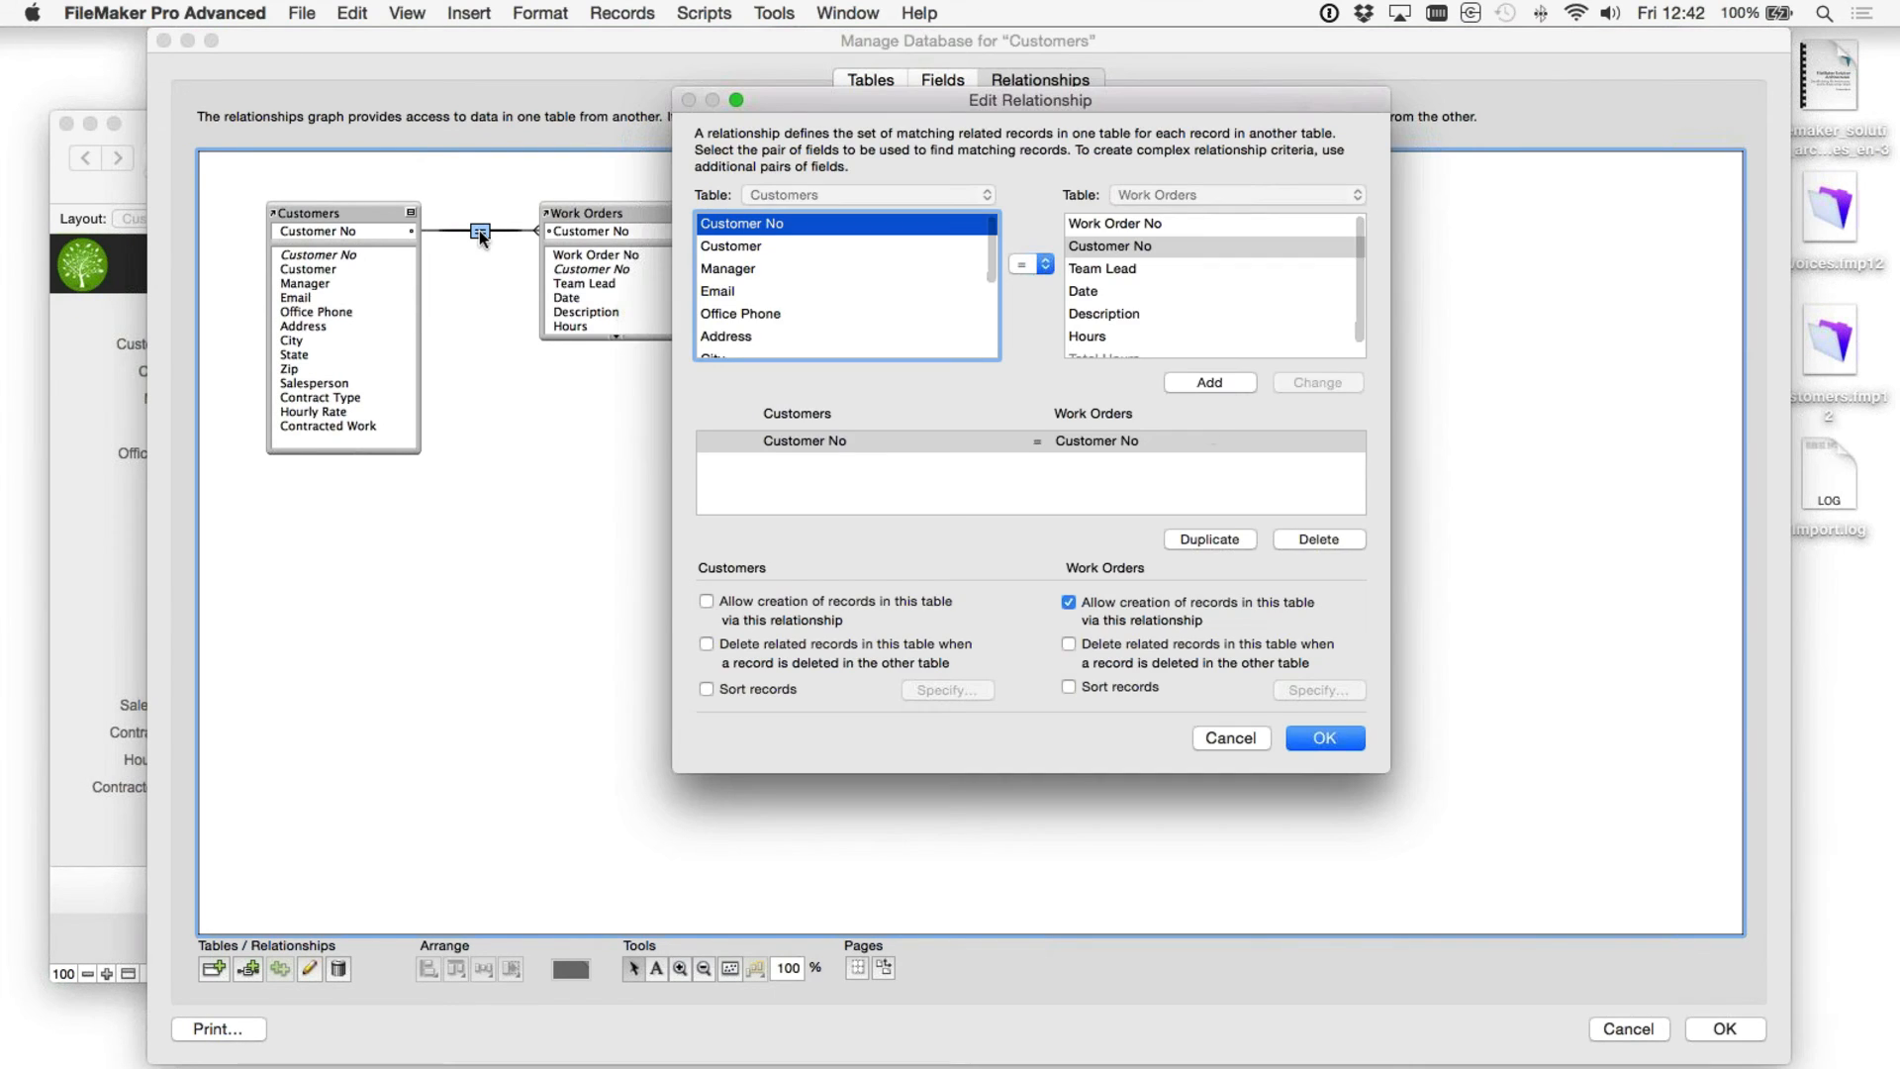
pyautogui.click(1090, 620)
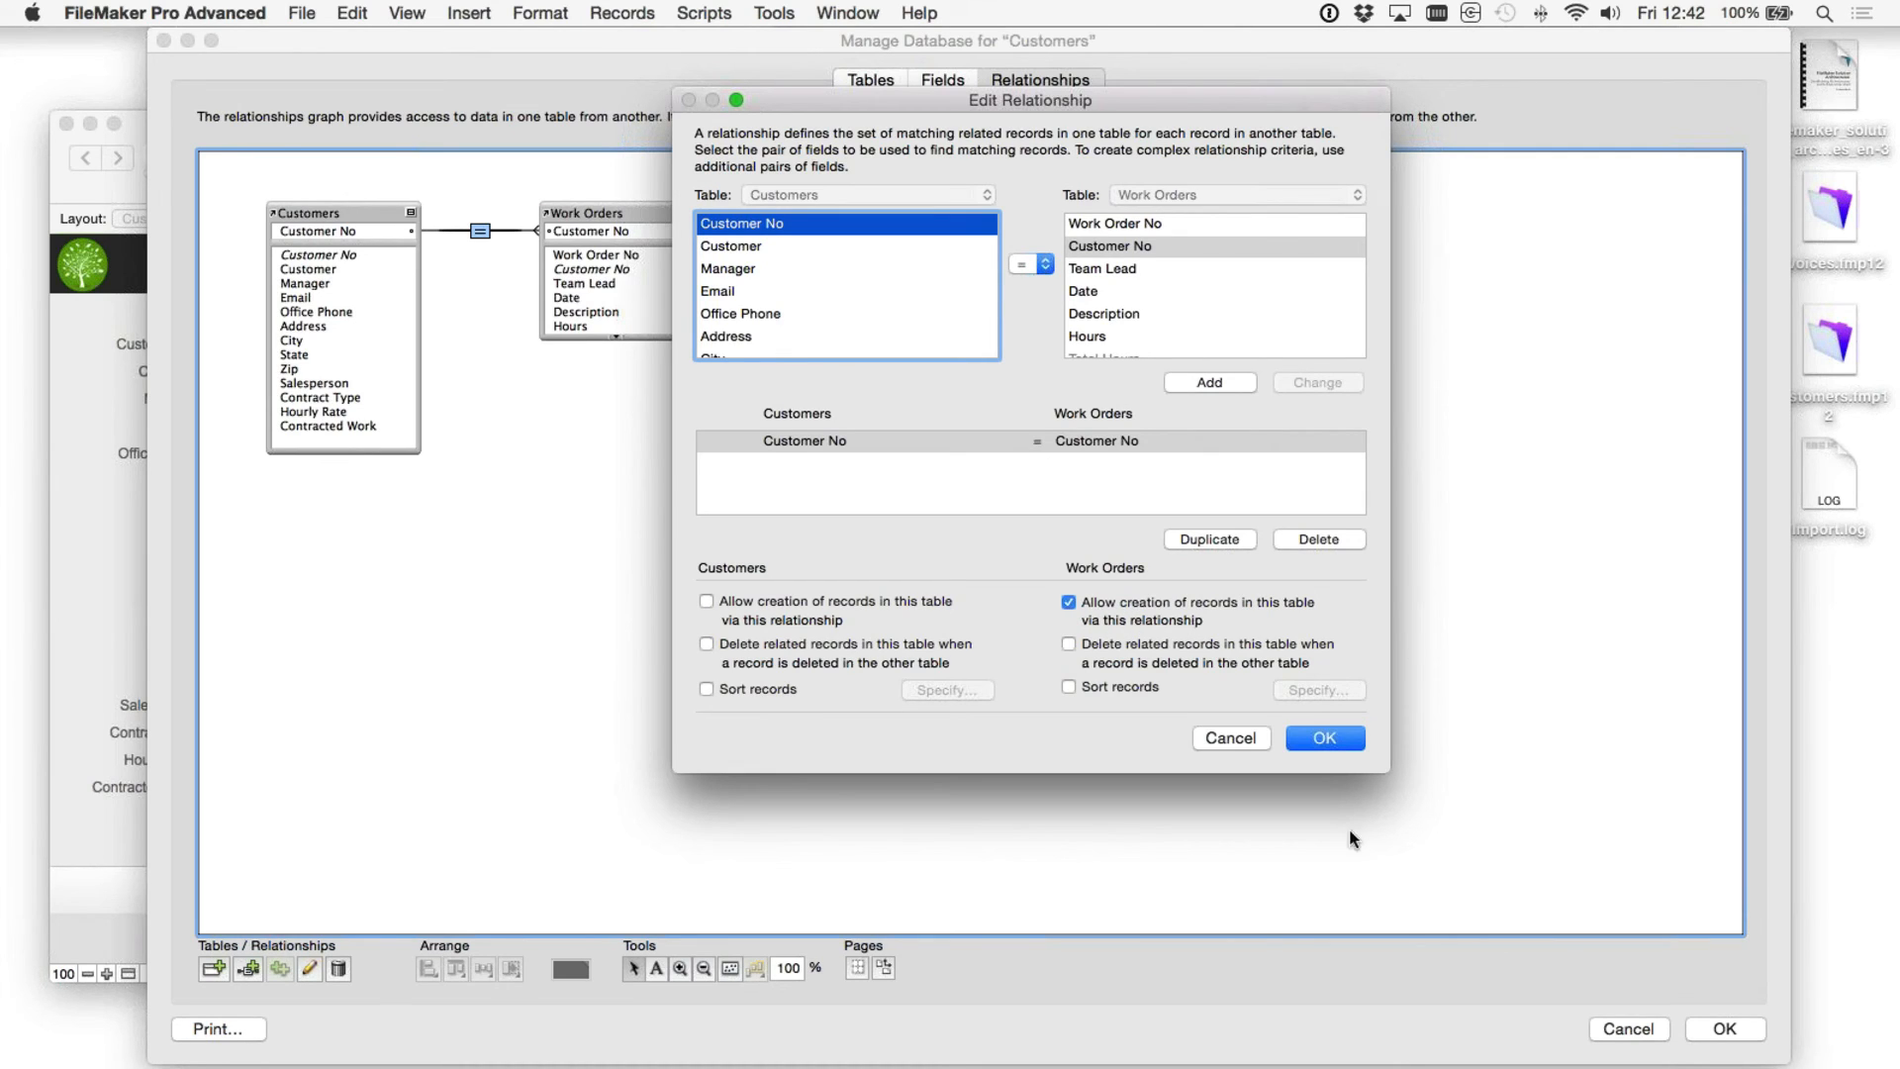
pyautogui.click(1323, 740)
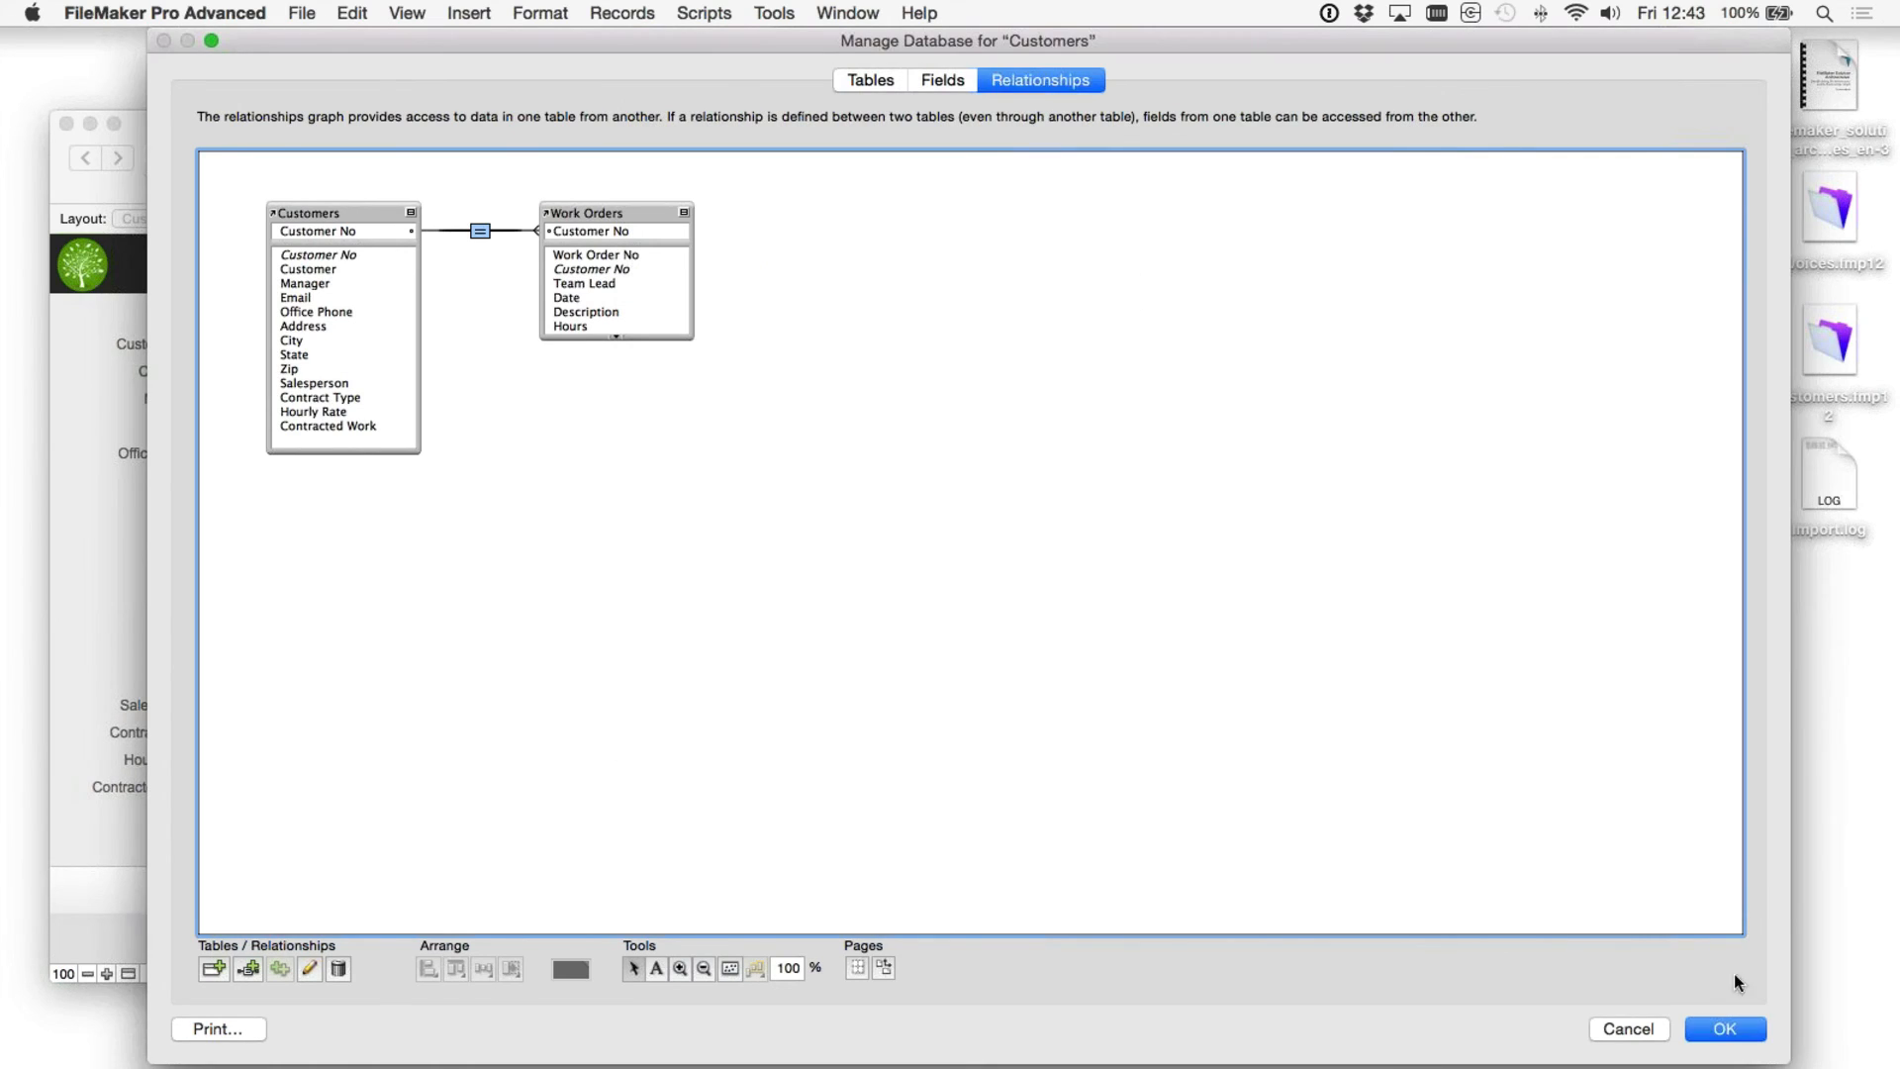
# - Save the database definition and start a work order in the portal's empty row with the team lead's name and date 12/11/2015
pyautogui.click(1725, 1030)
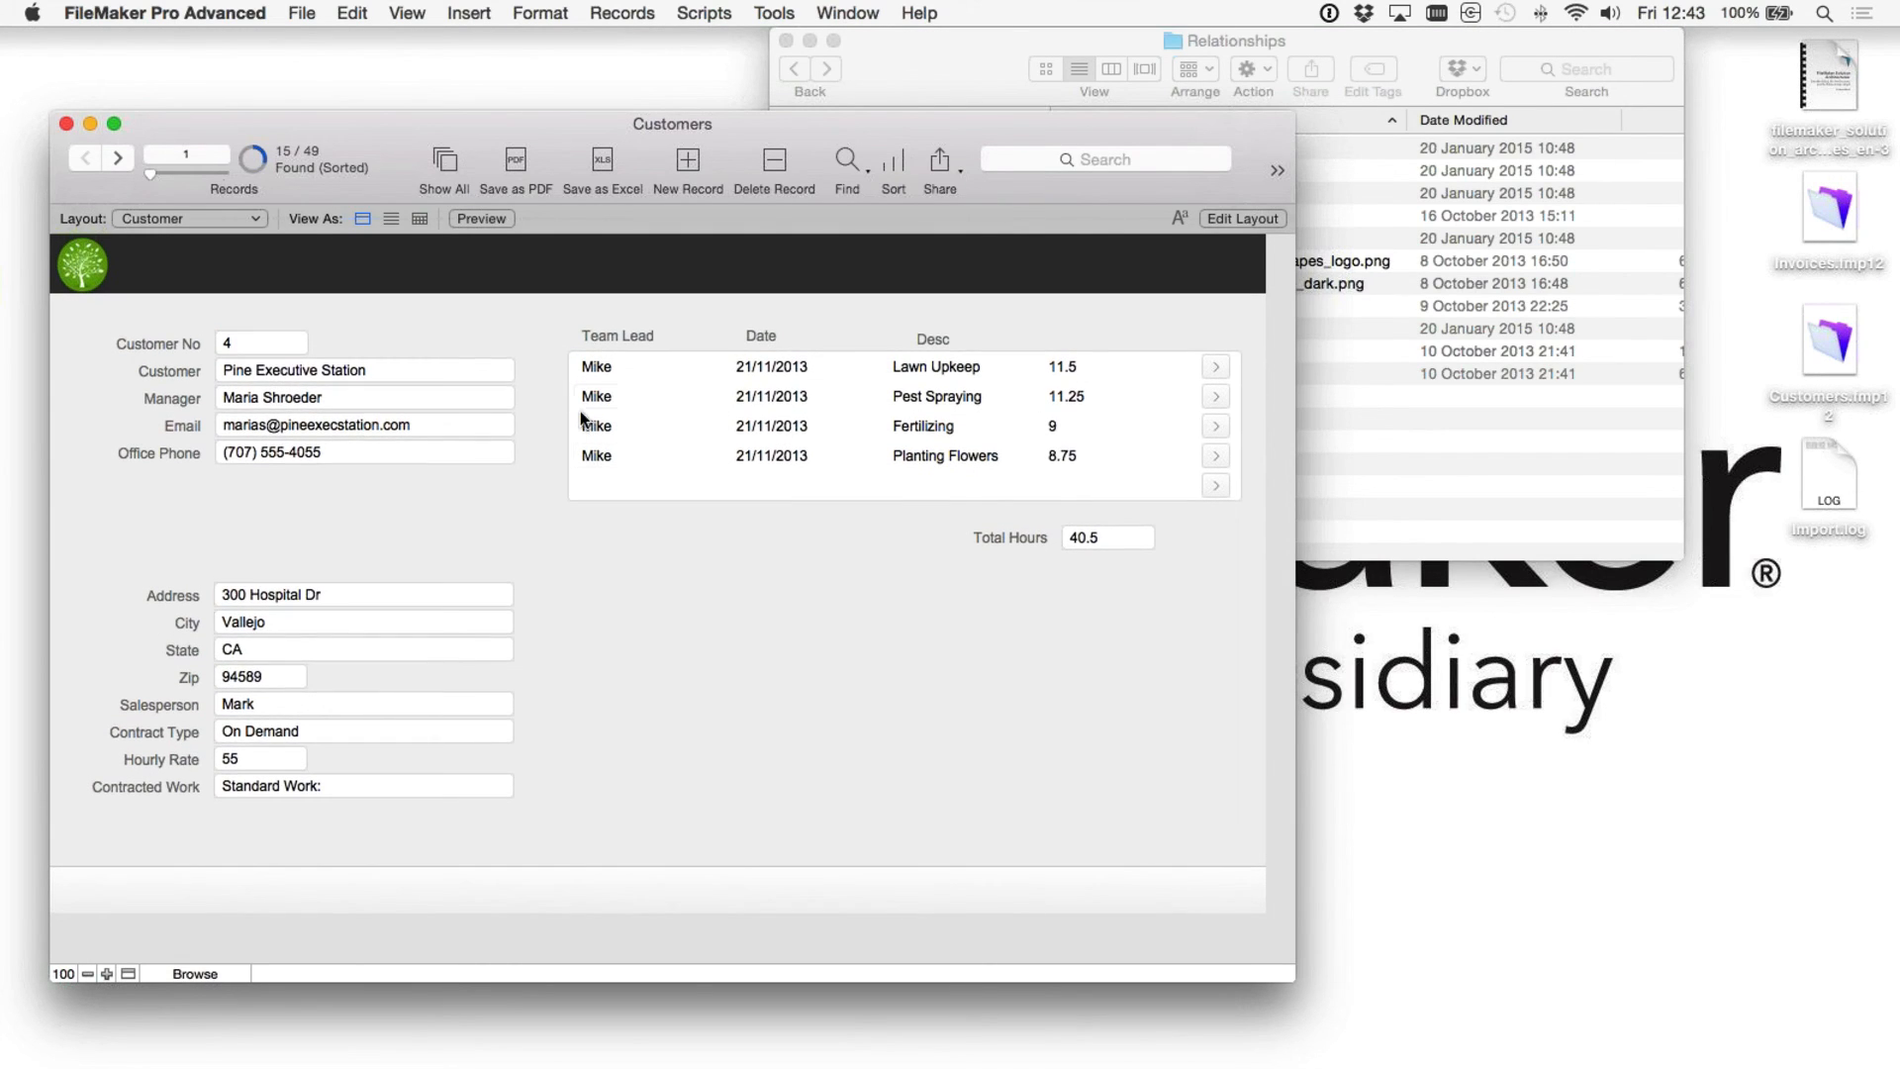
pyautogui.click(708, 481)
pyautogui.click(665, 492)
pyautogui.write('Mike')
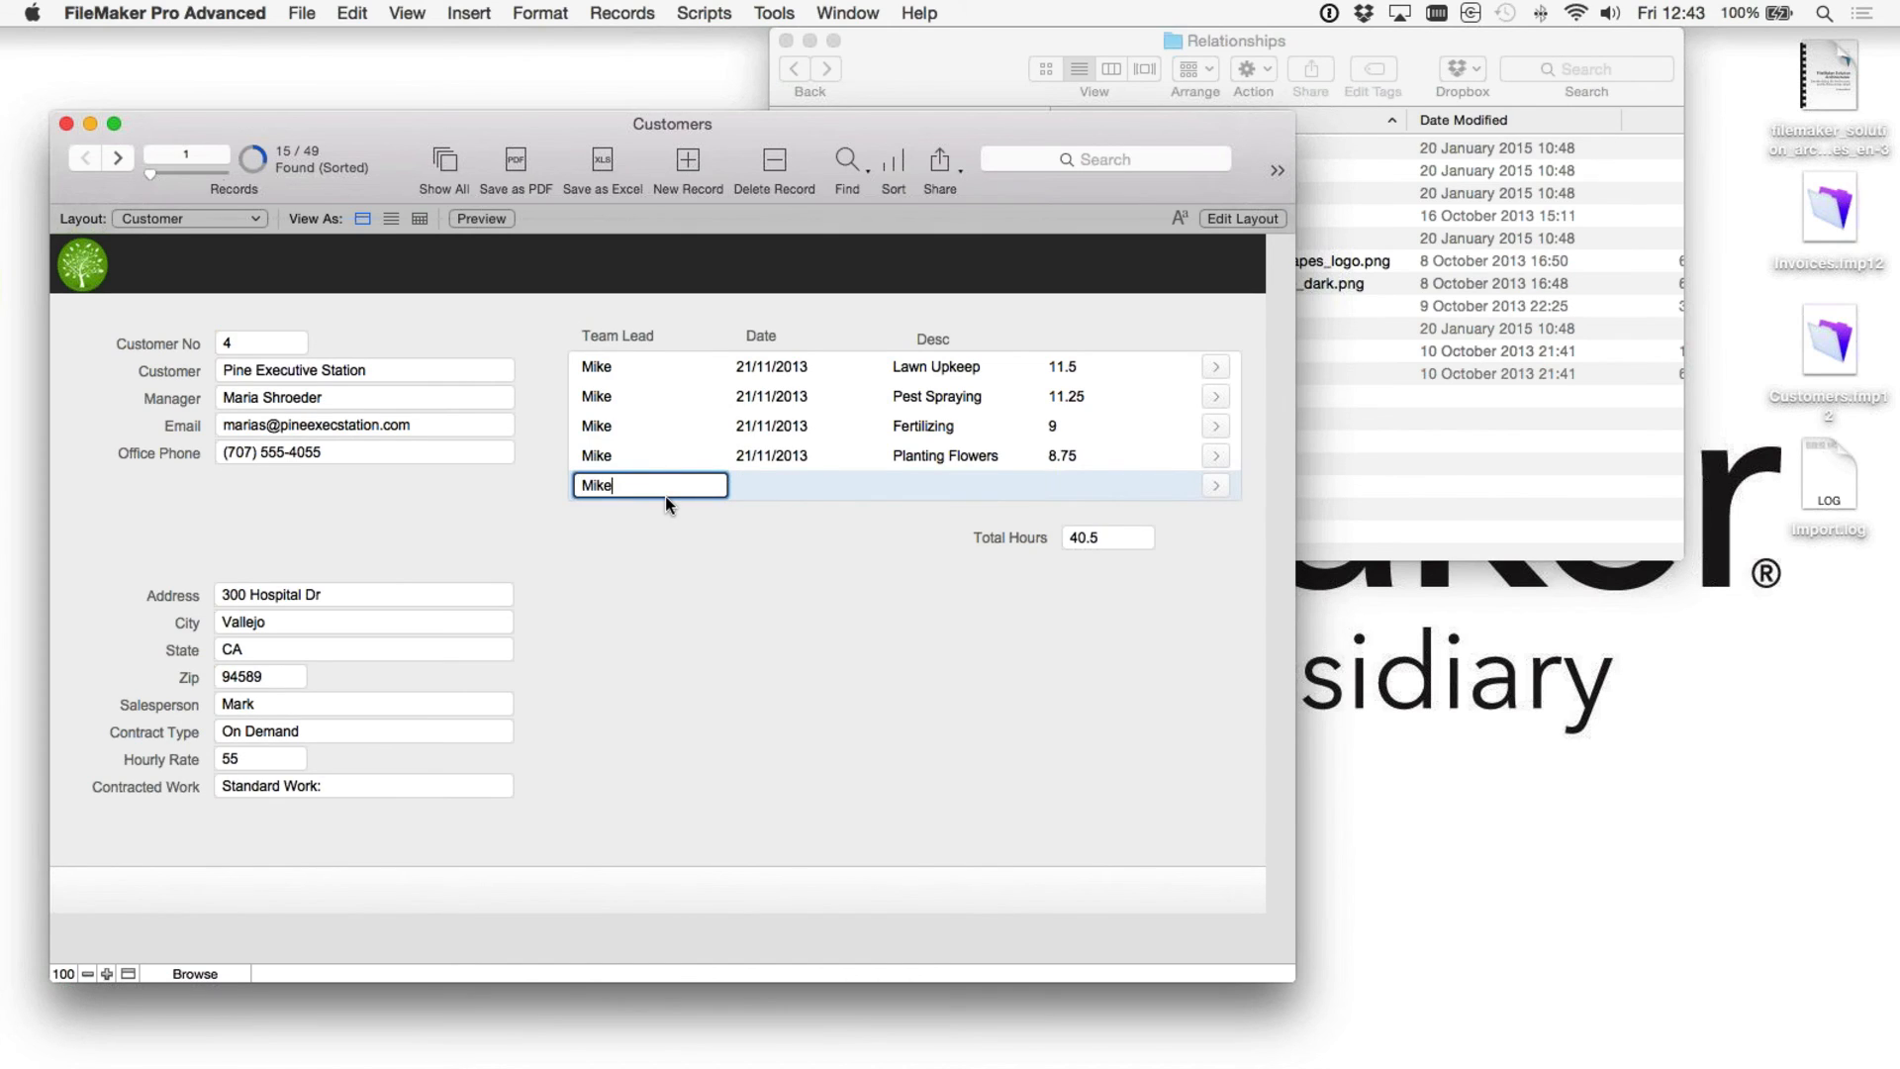
pyautogui.press('Tab')
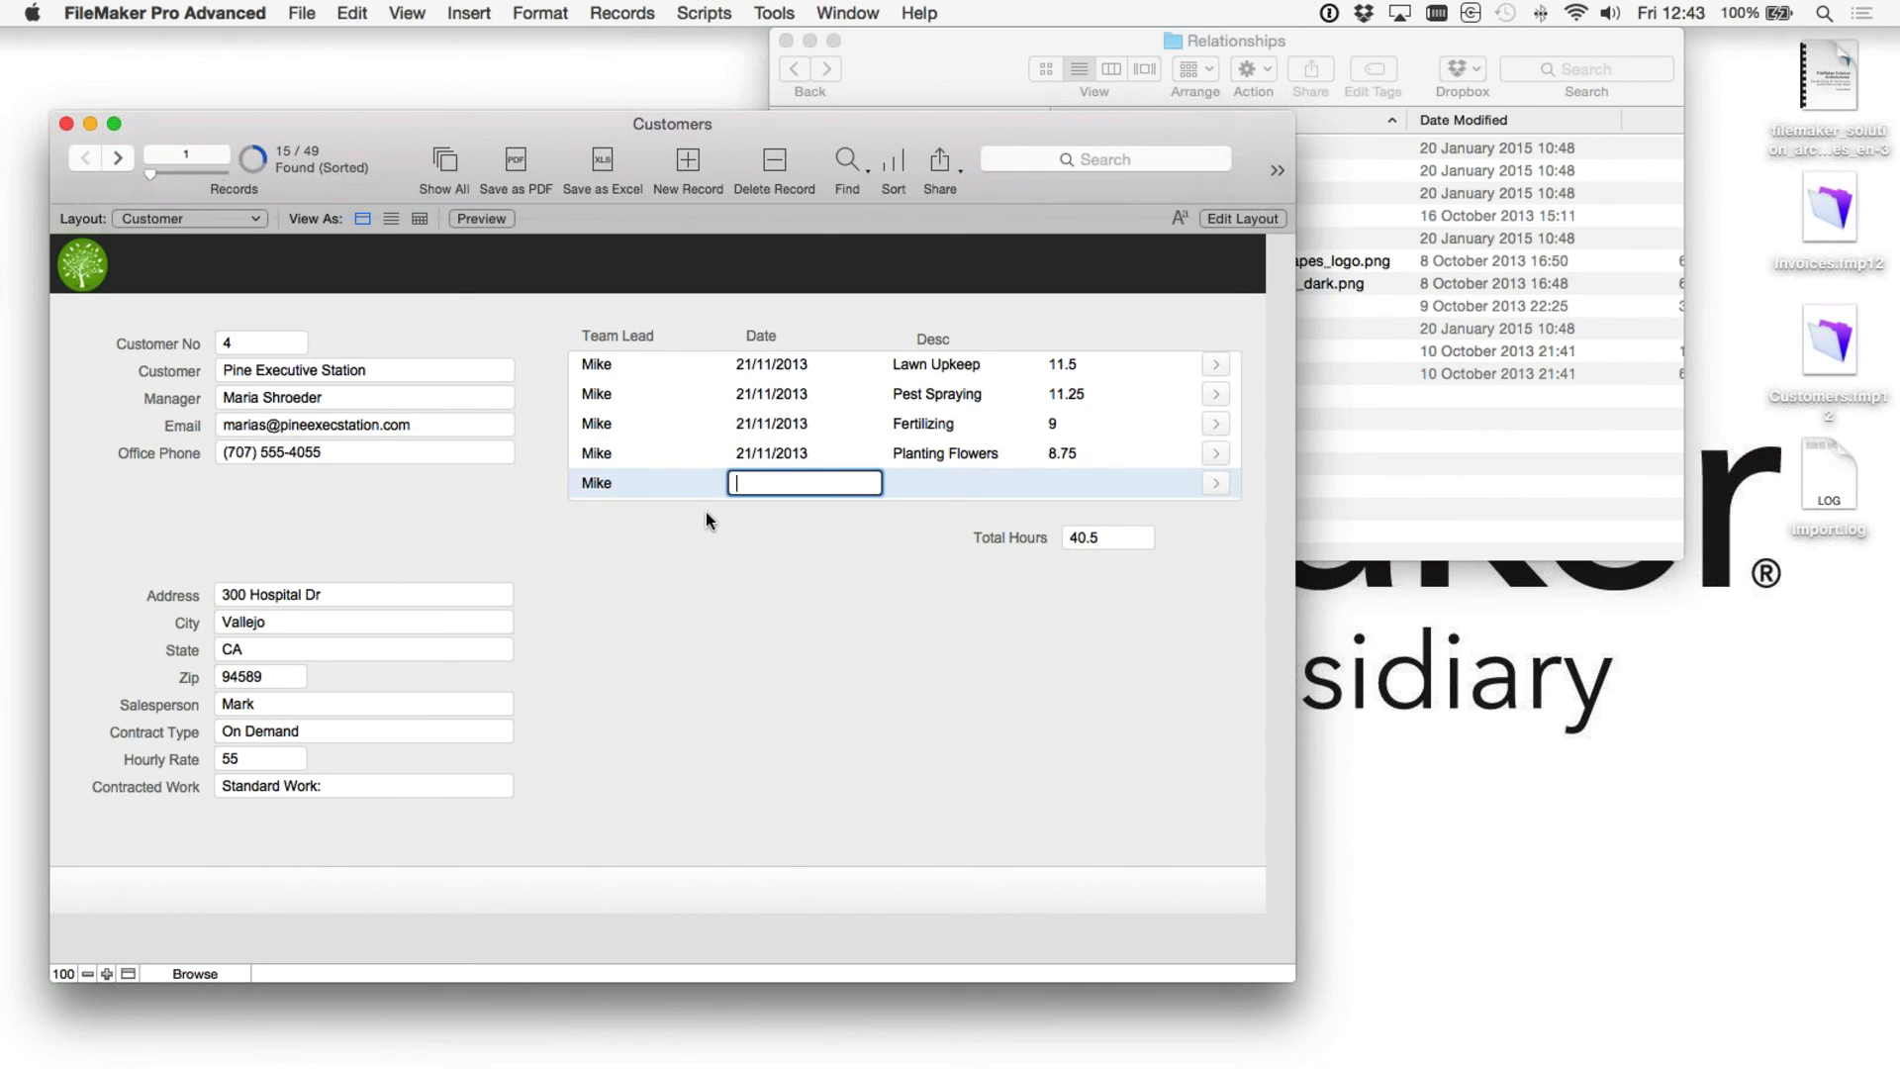
pyautogui.write('12/11/2015')
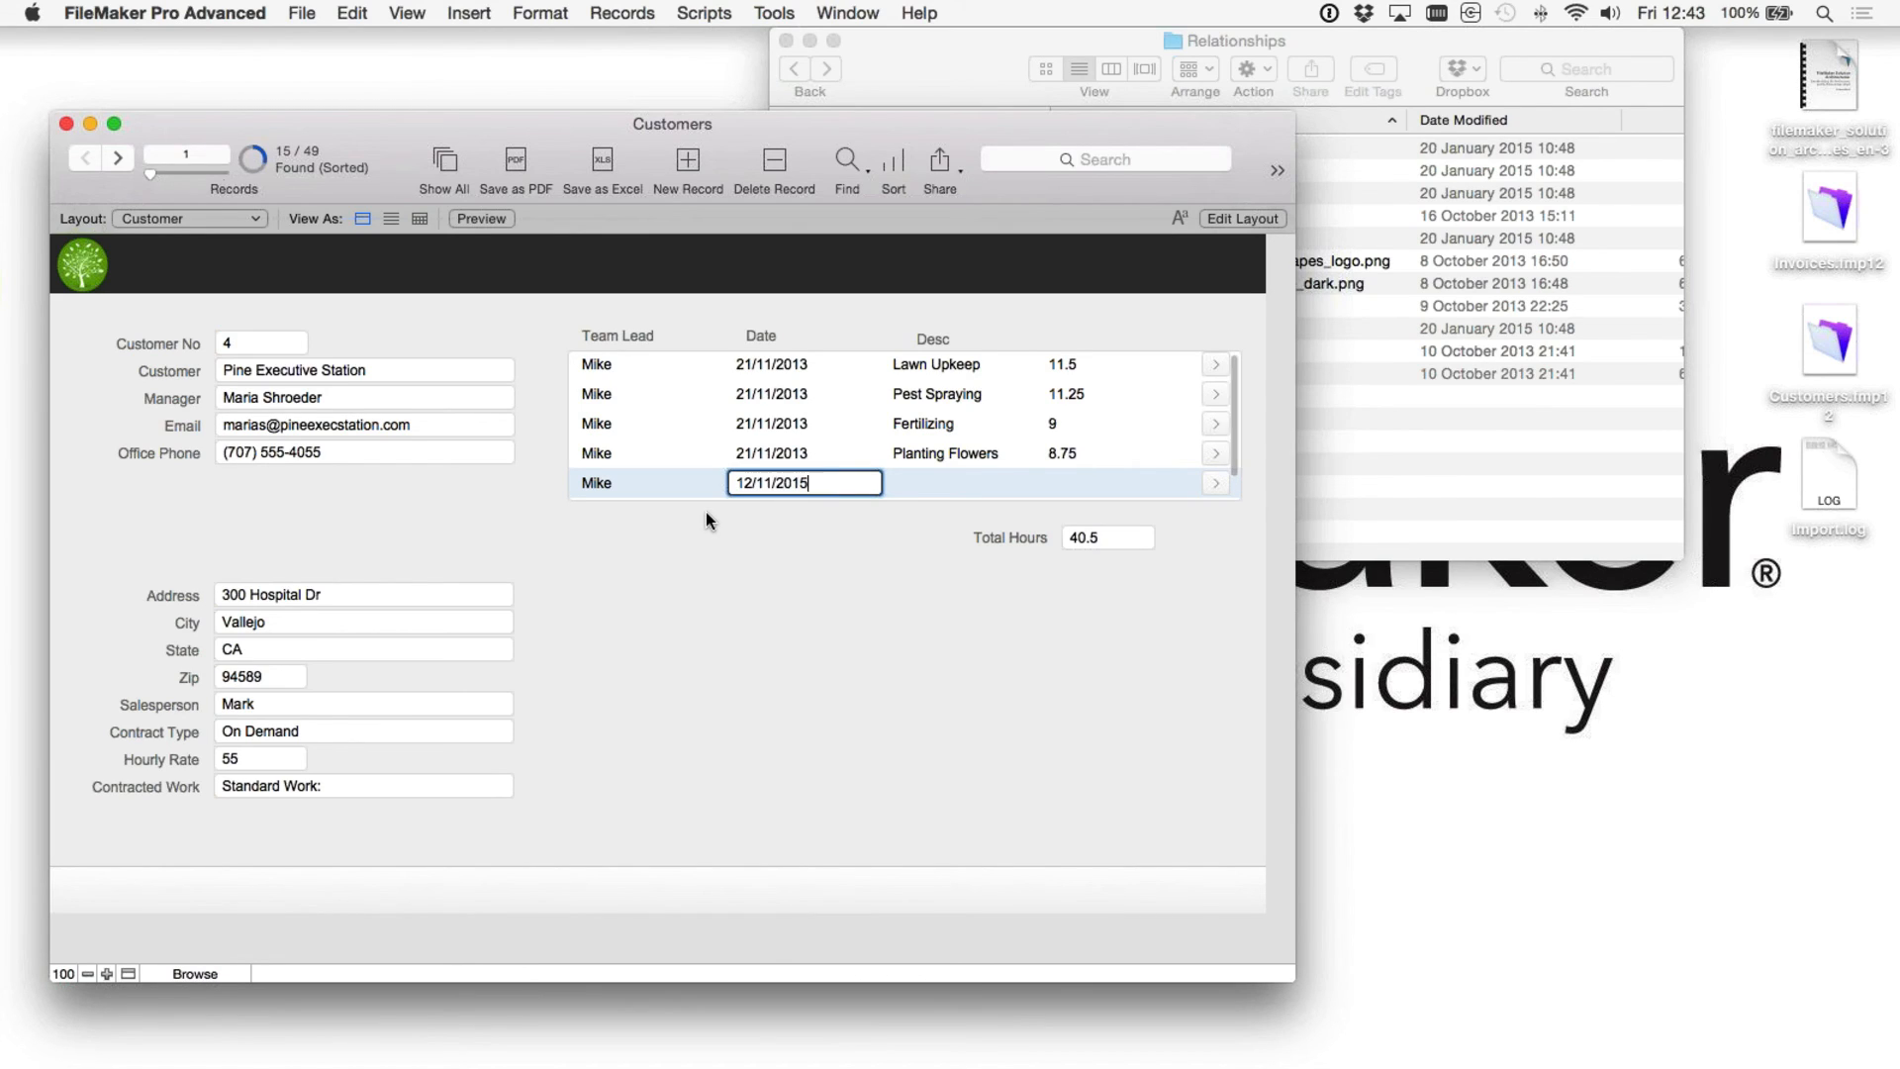
# - Complete the new work order row with the description Flower work and 5 hours, and commit the record
pyautogui.click(924, 482)
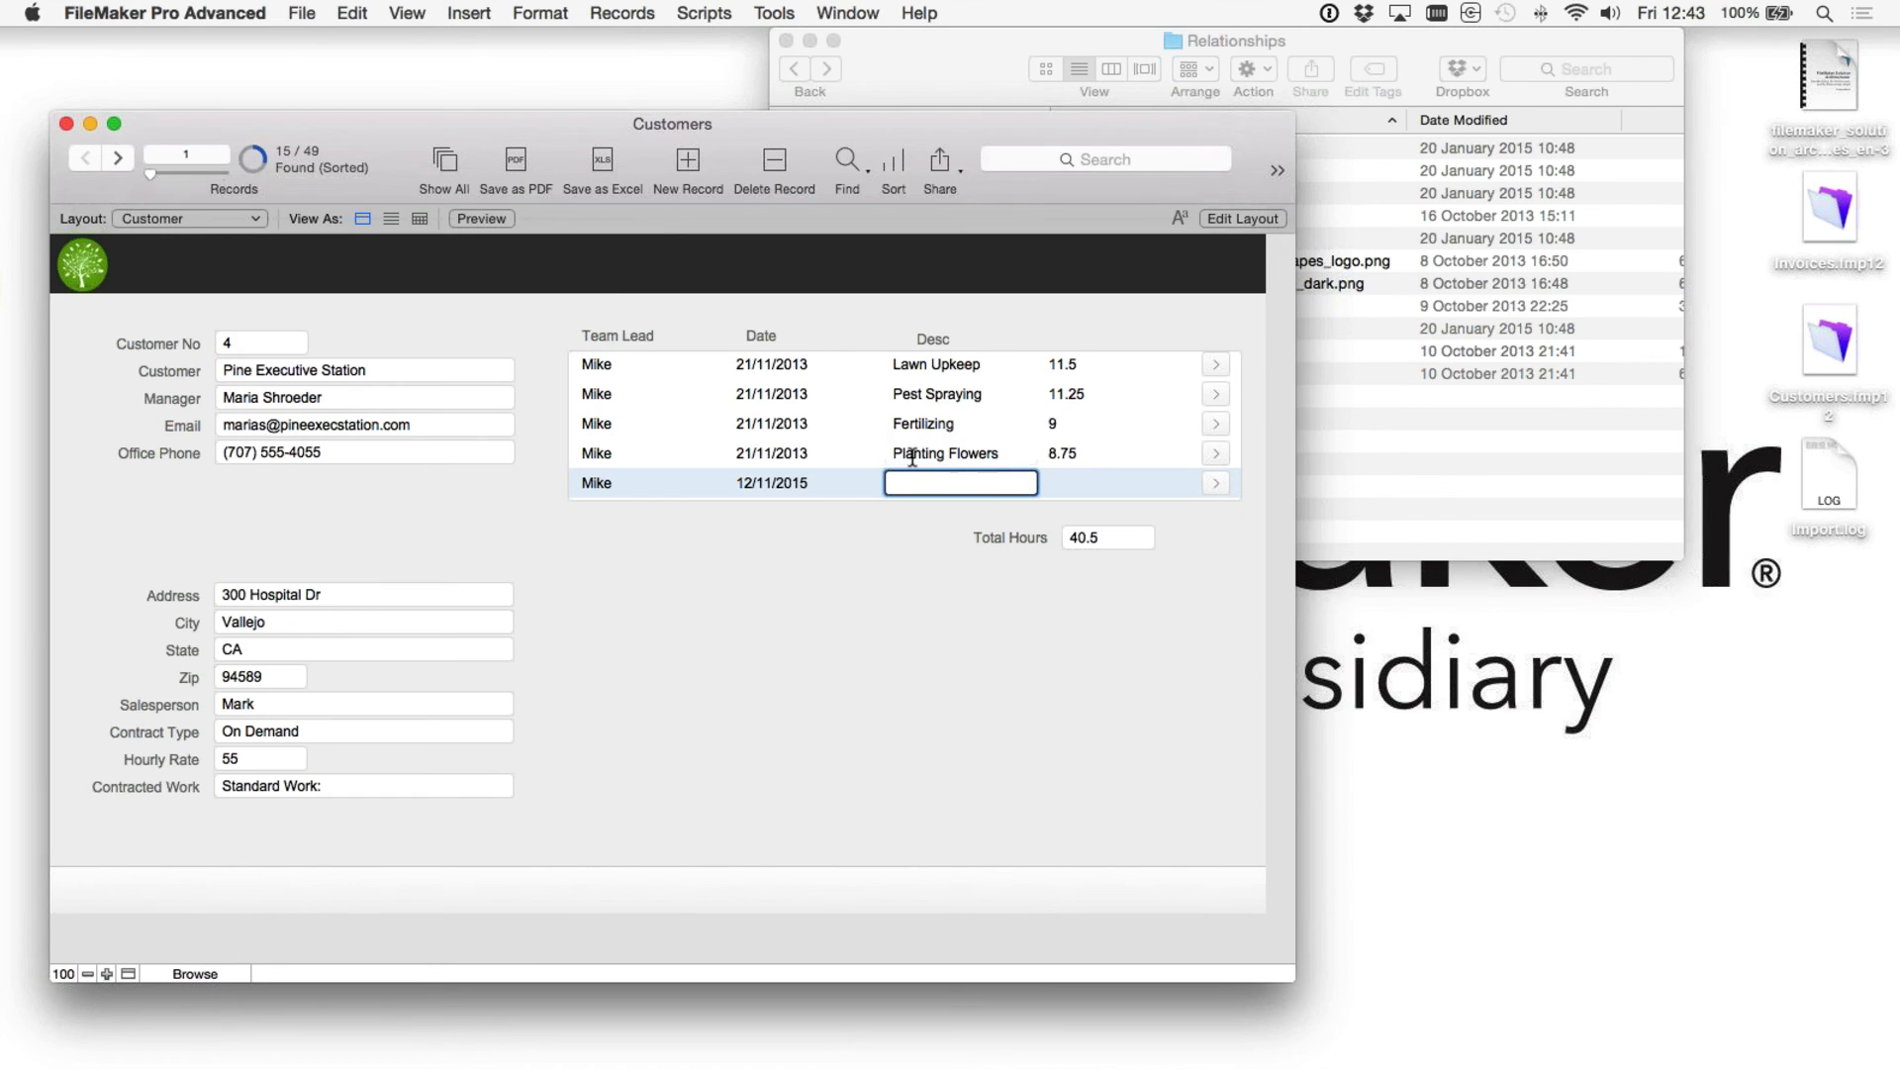
pyautogui.write('Flower work')
pyautogui.click(1076, 487)
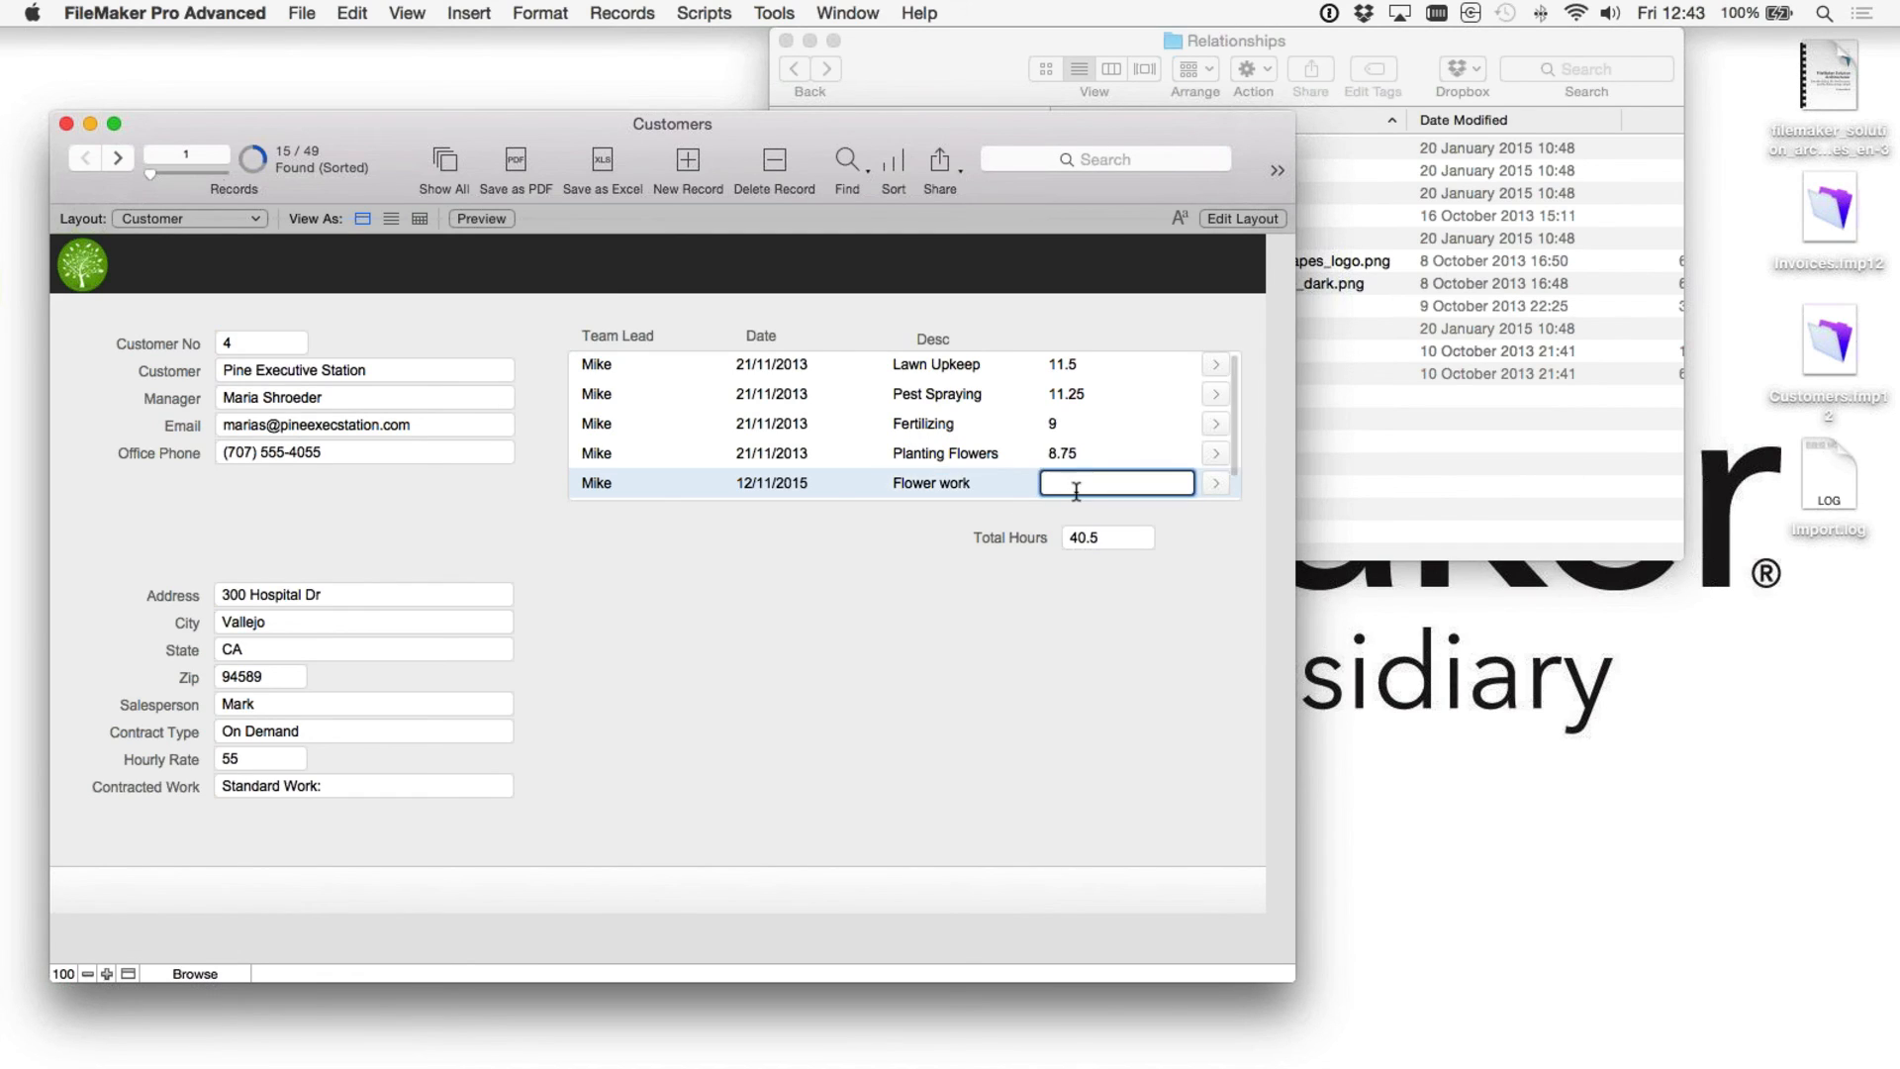
pyautogui.write('5')
pyautogui.click(1207, 522)
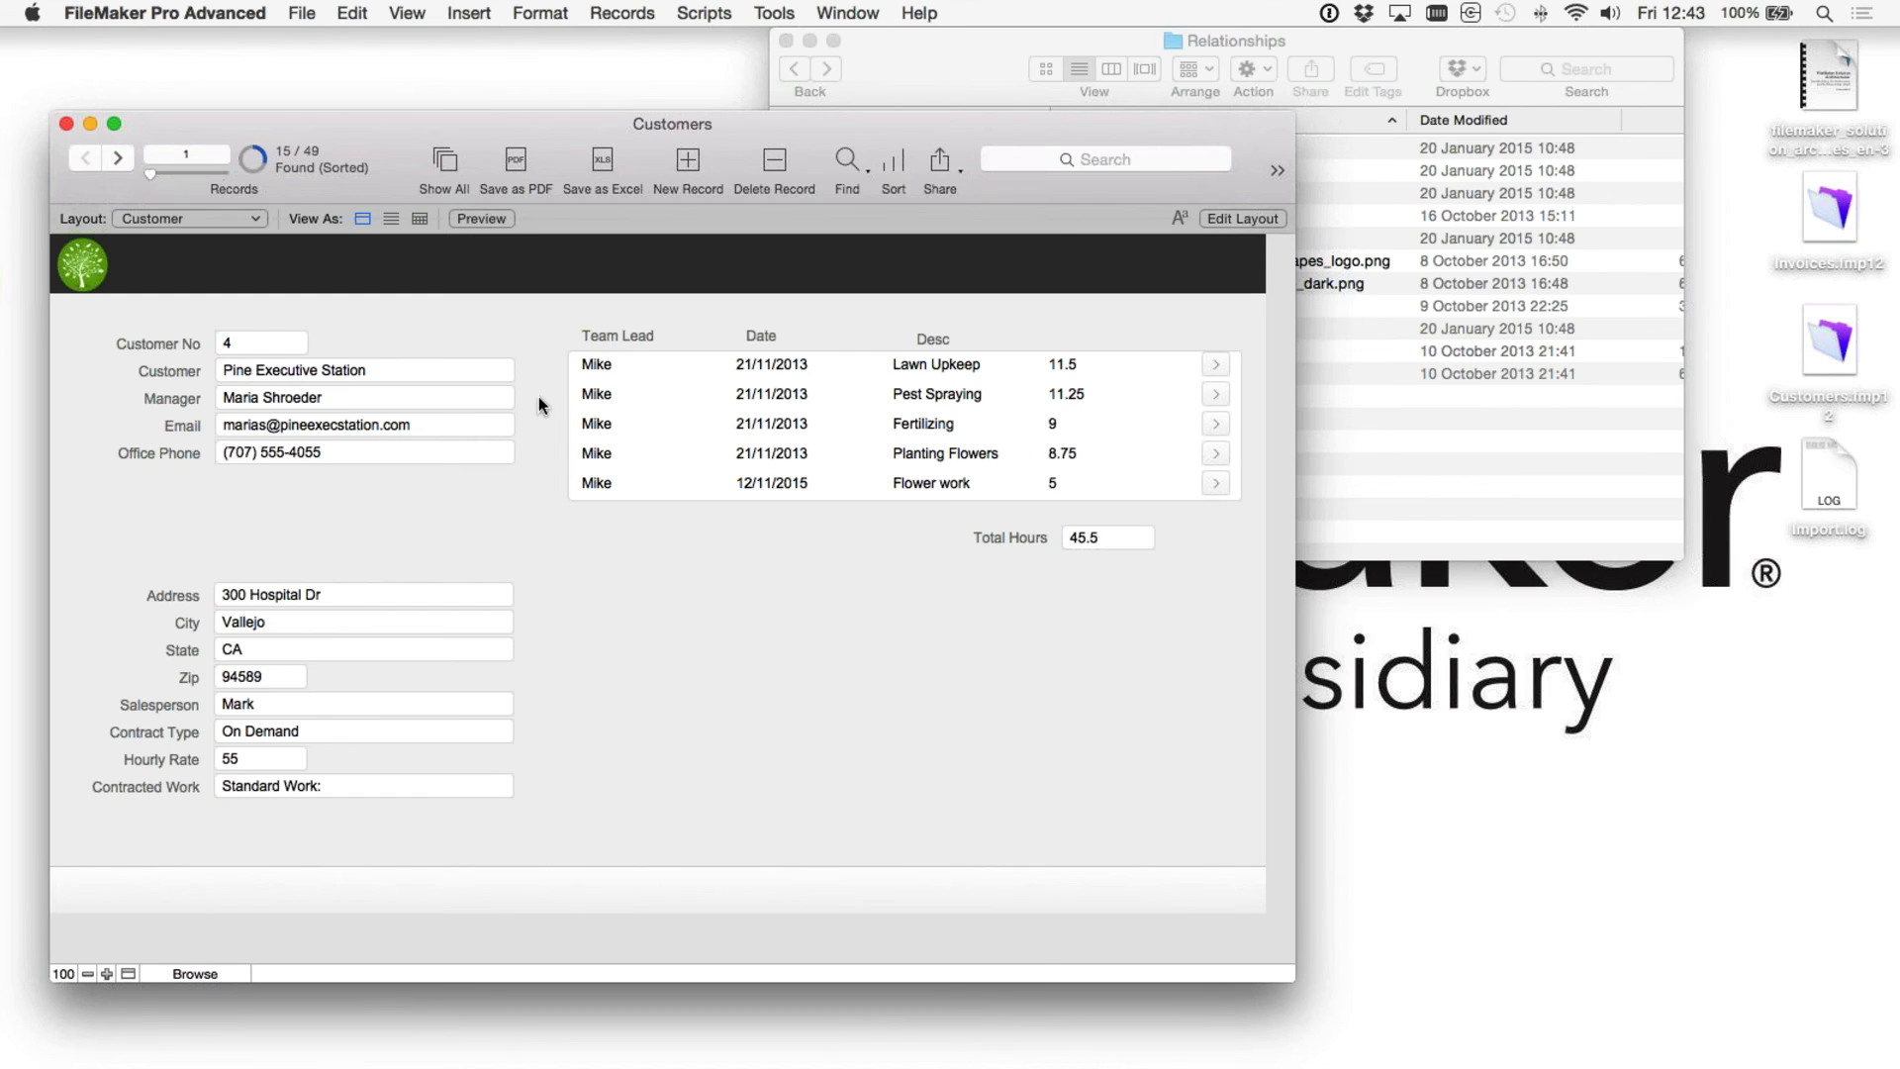
pyautogui.moveTo(377, 134); pyautogui.dragTo(386, 91)
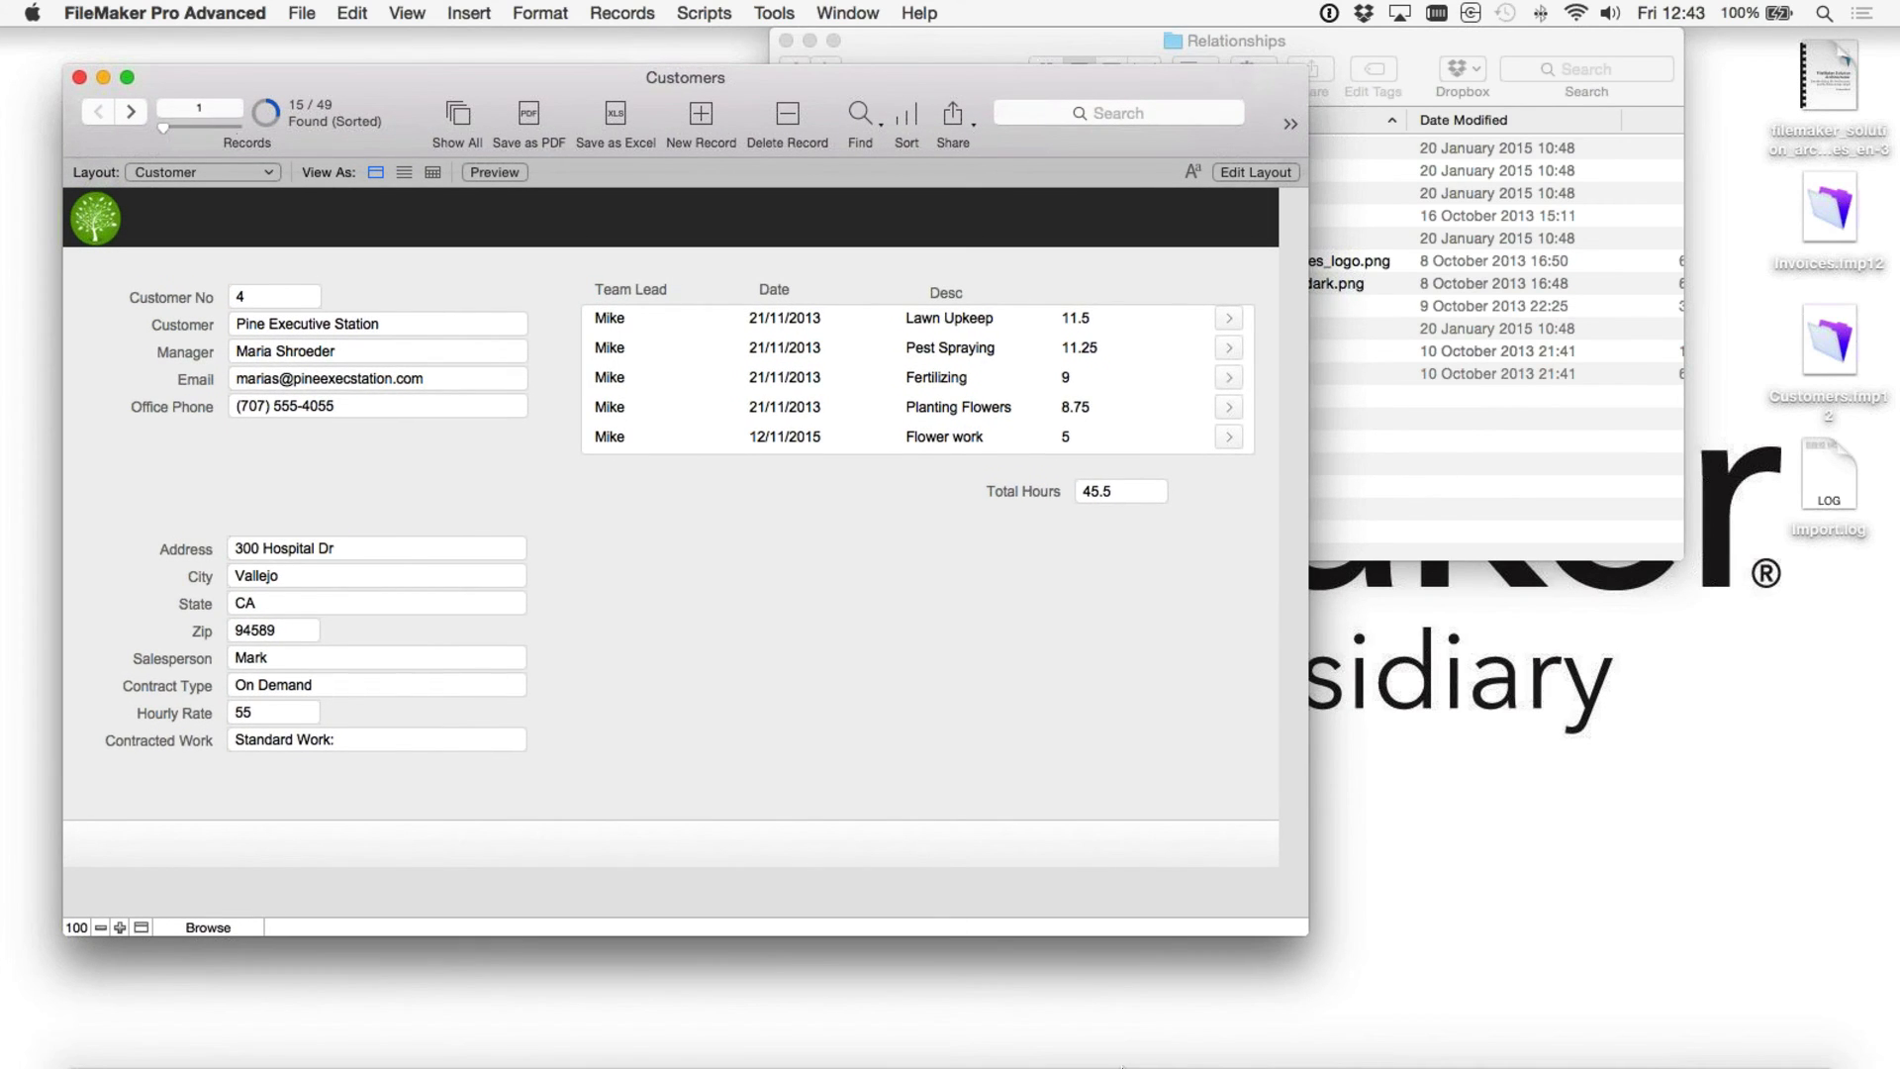
pyautogui.click(670, 368)
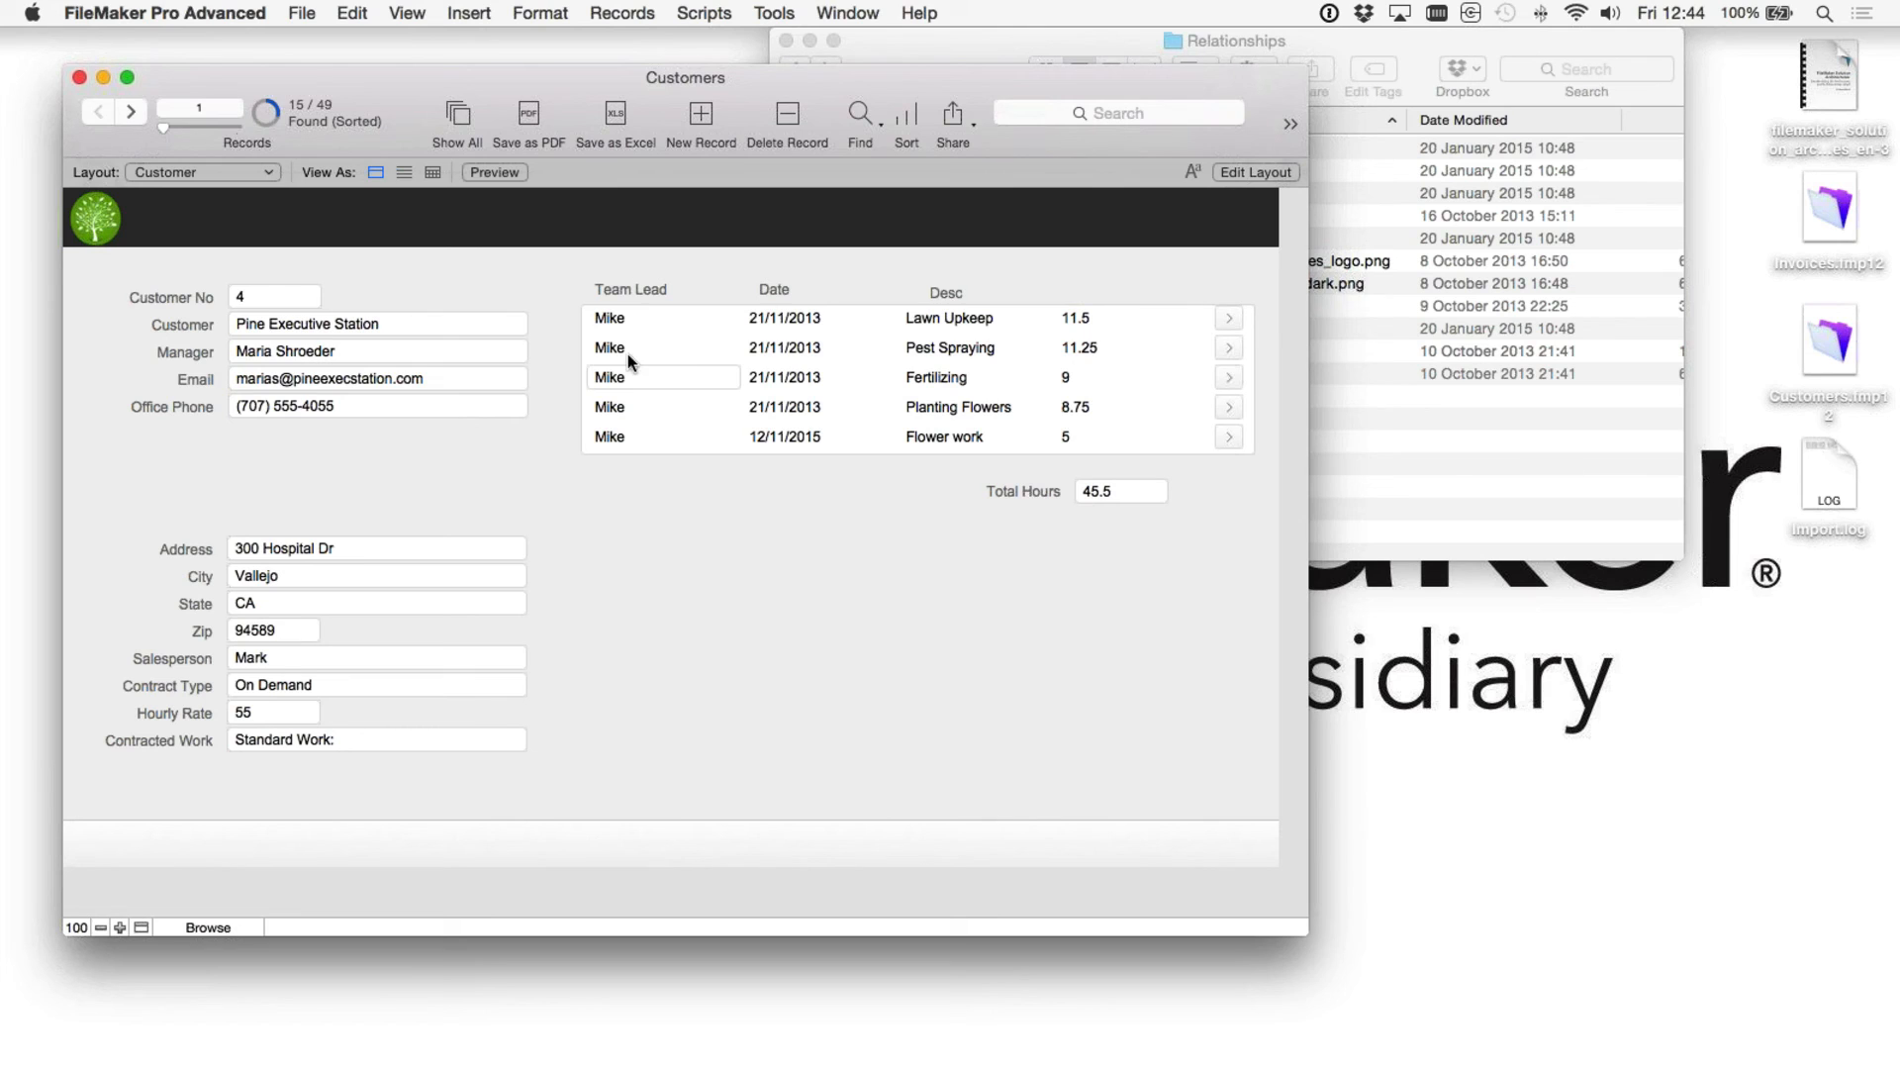
pyautogui.click(1401, 508)
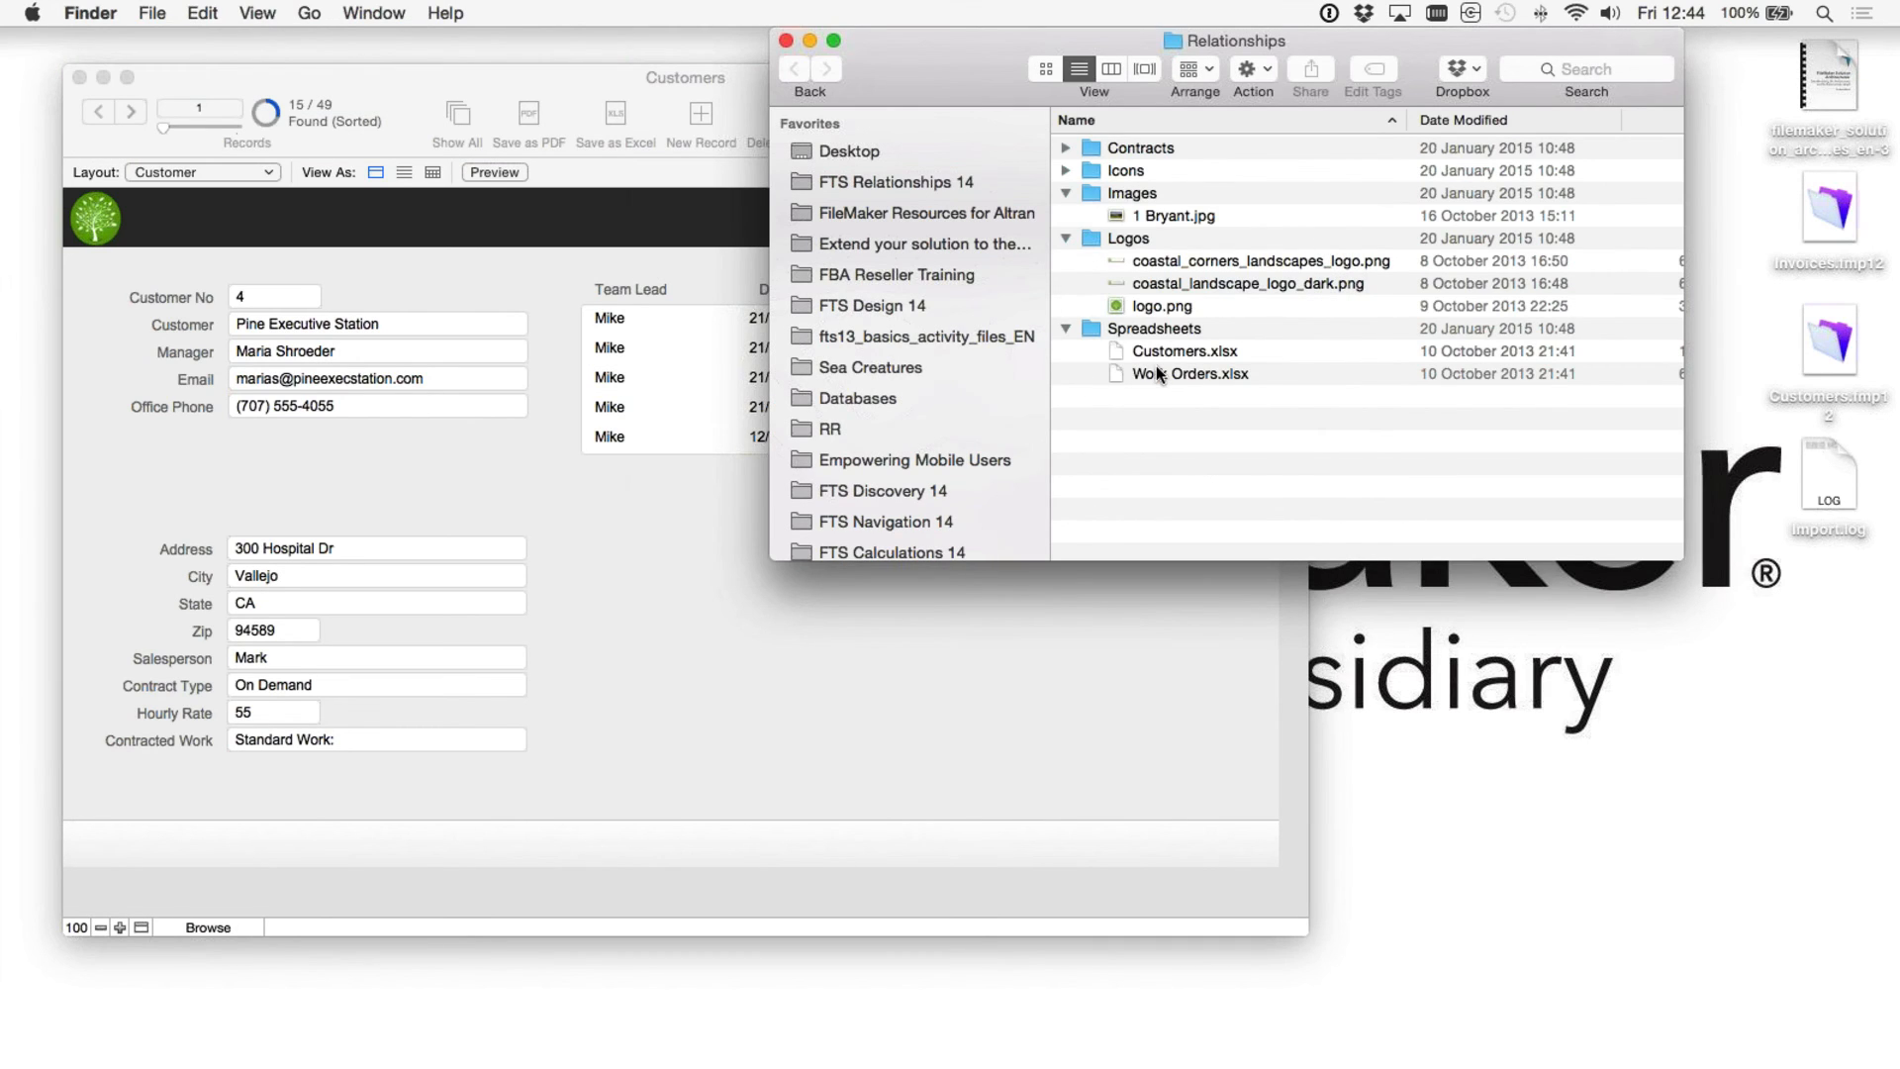
pyautogui.click(410, 266)
pyautogui.click(201, 178)
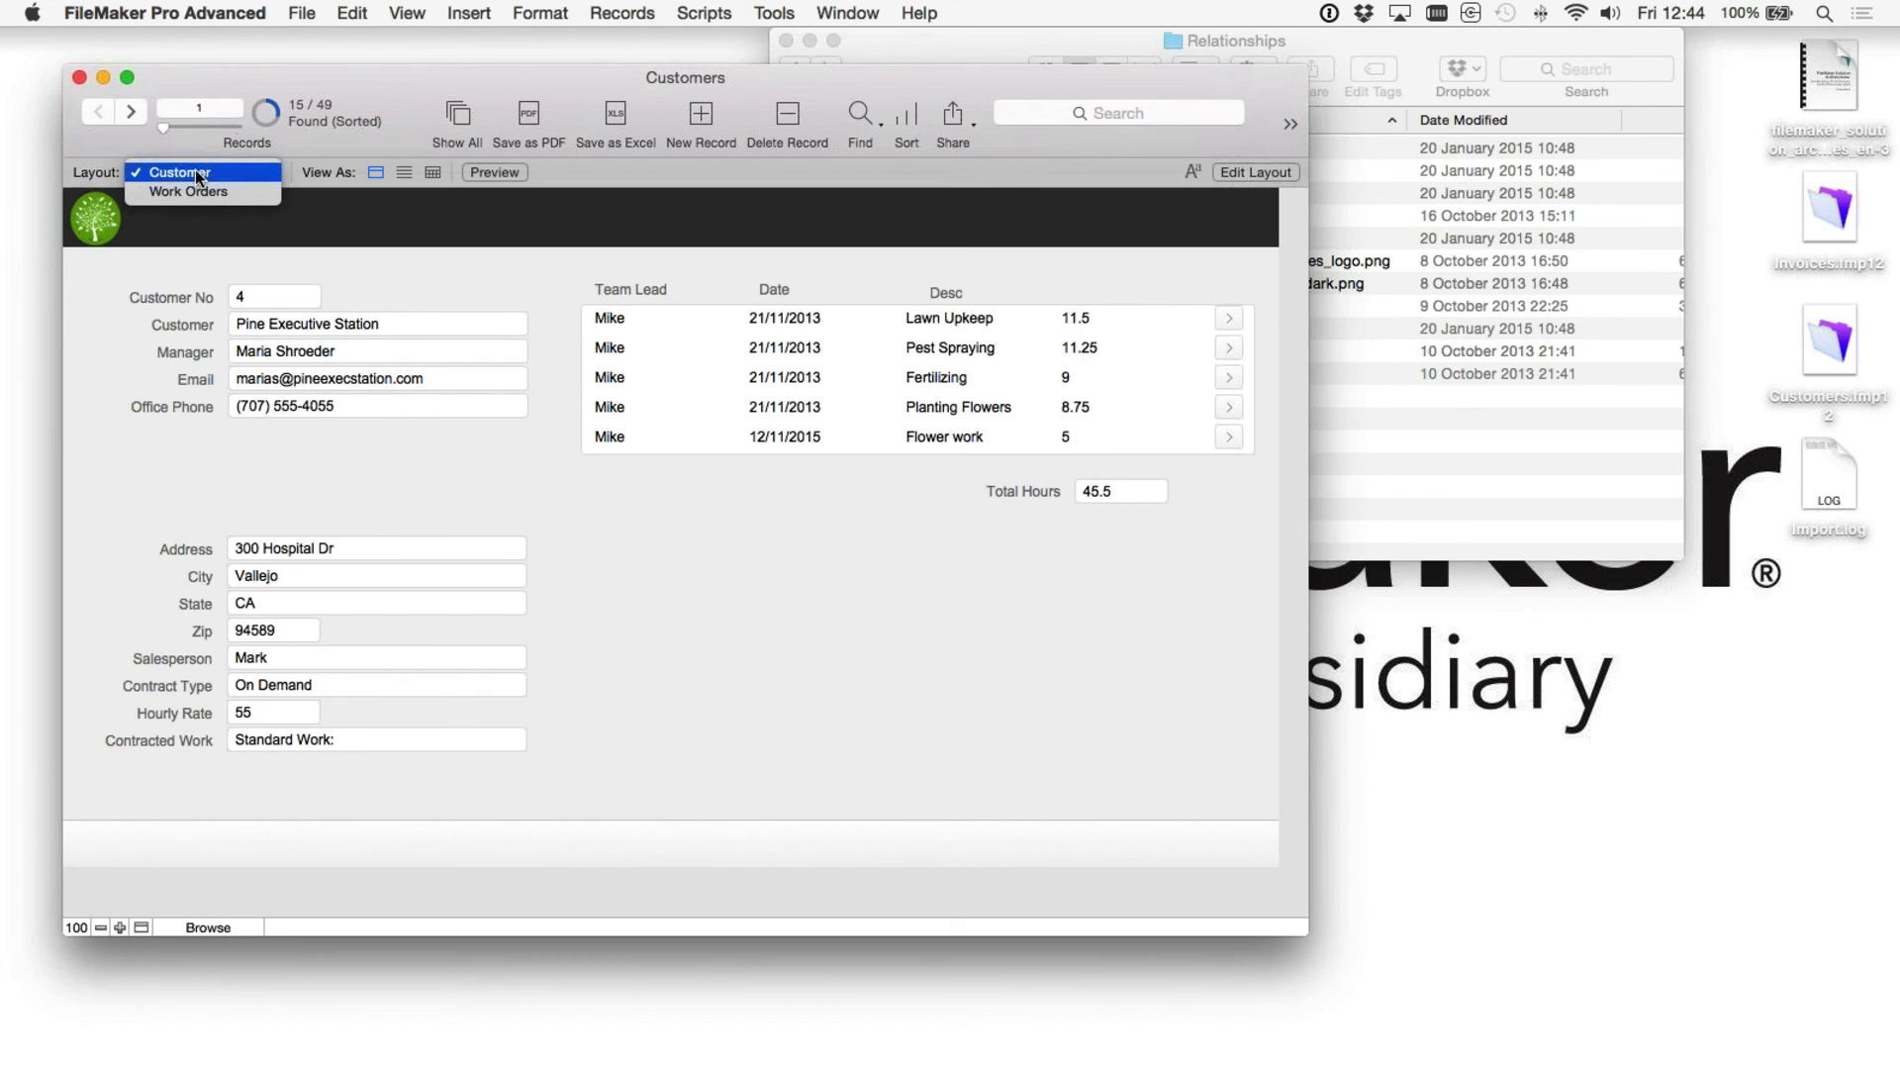
pyautogui.click(194, 170)
# - Review the table list and the field definitions of the Customers and Work Orders tables in the database definition
pyautogui.press('super+shift+d')
pyautogui.click(875, 81)
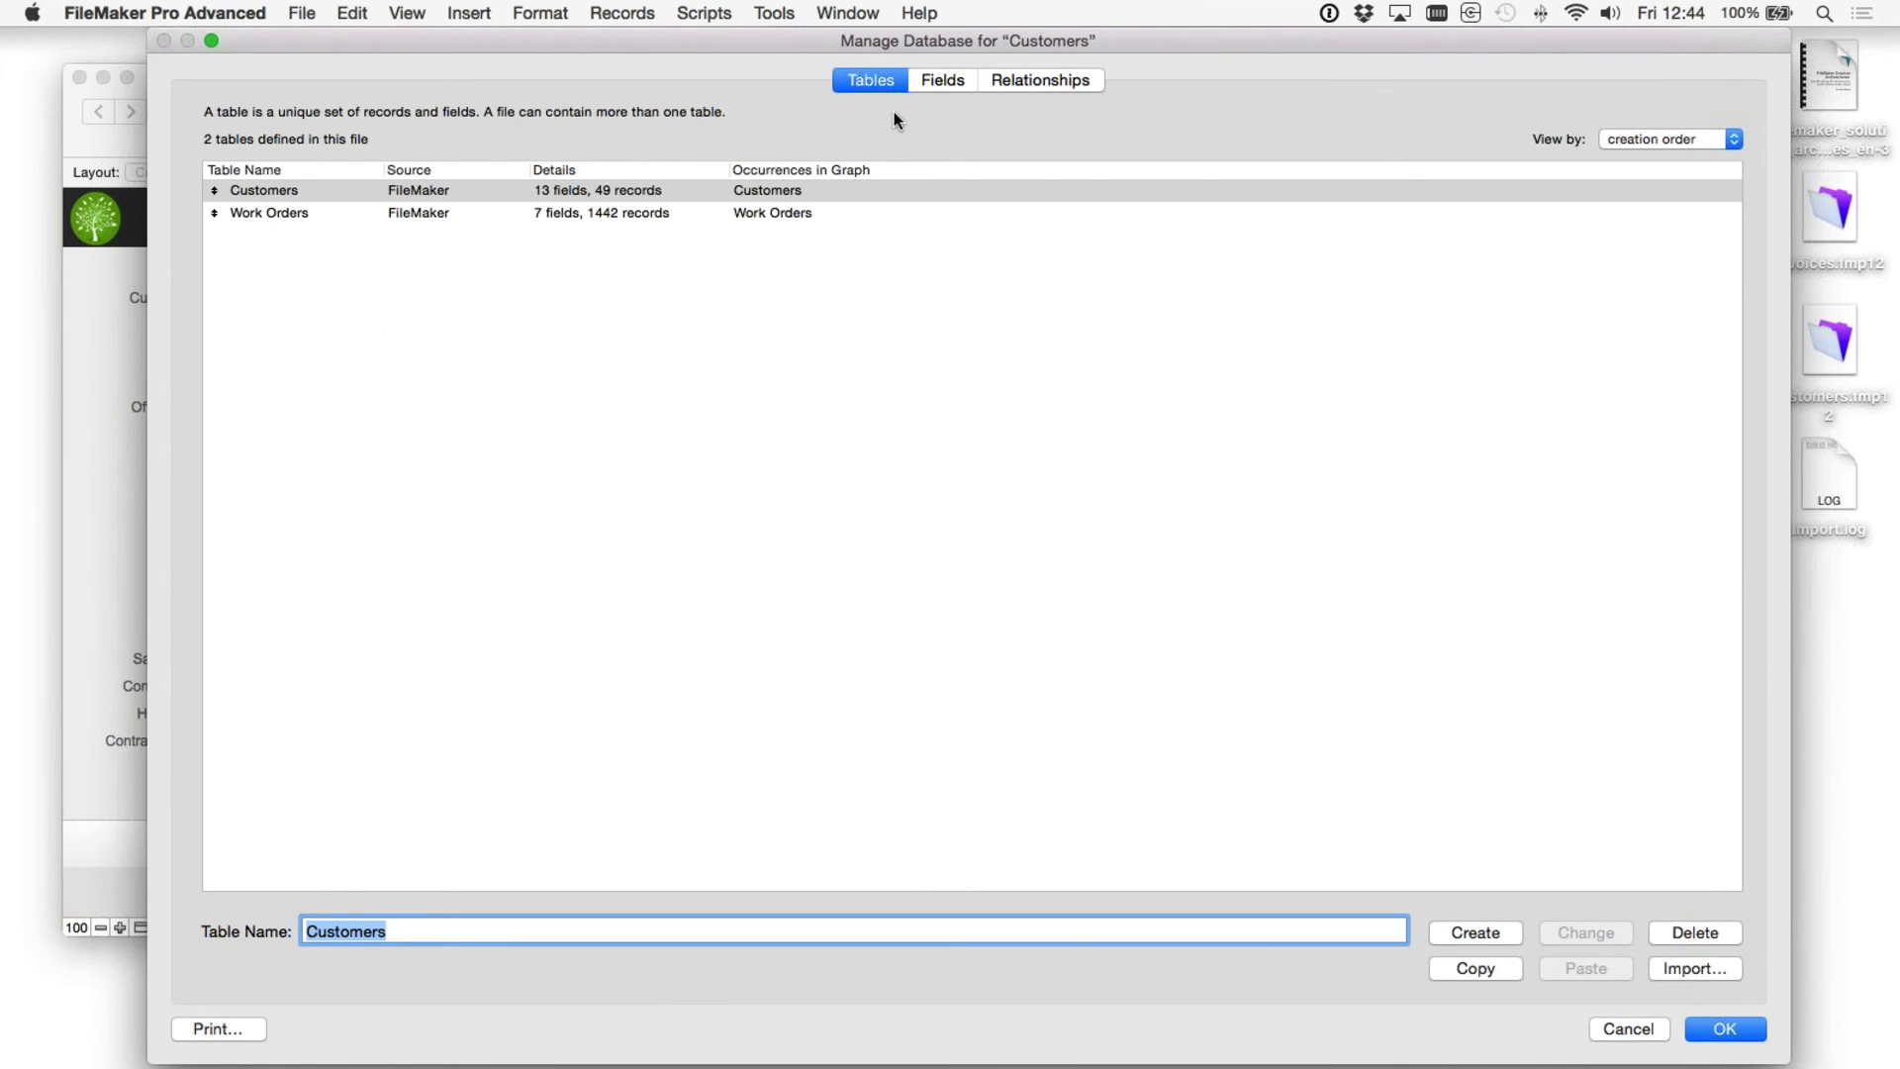
pyautogui.click(941, 82)
pyautogui.click(268, 164)
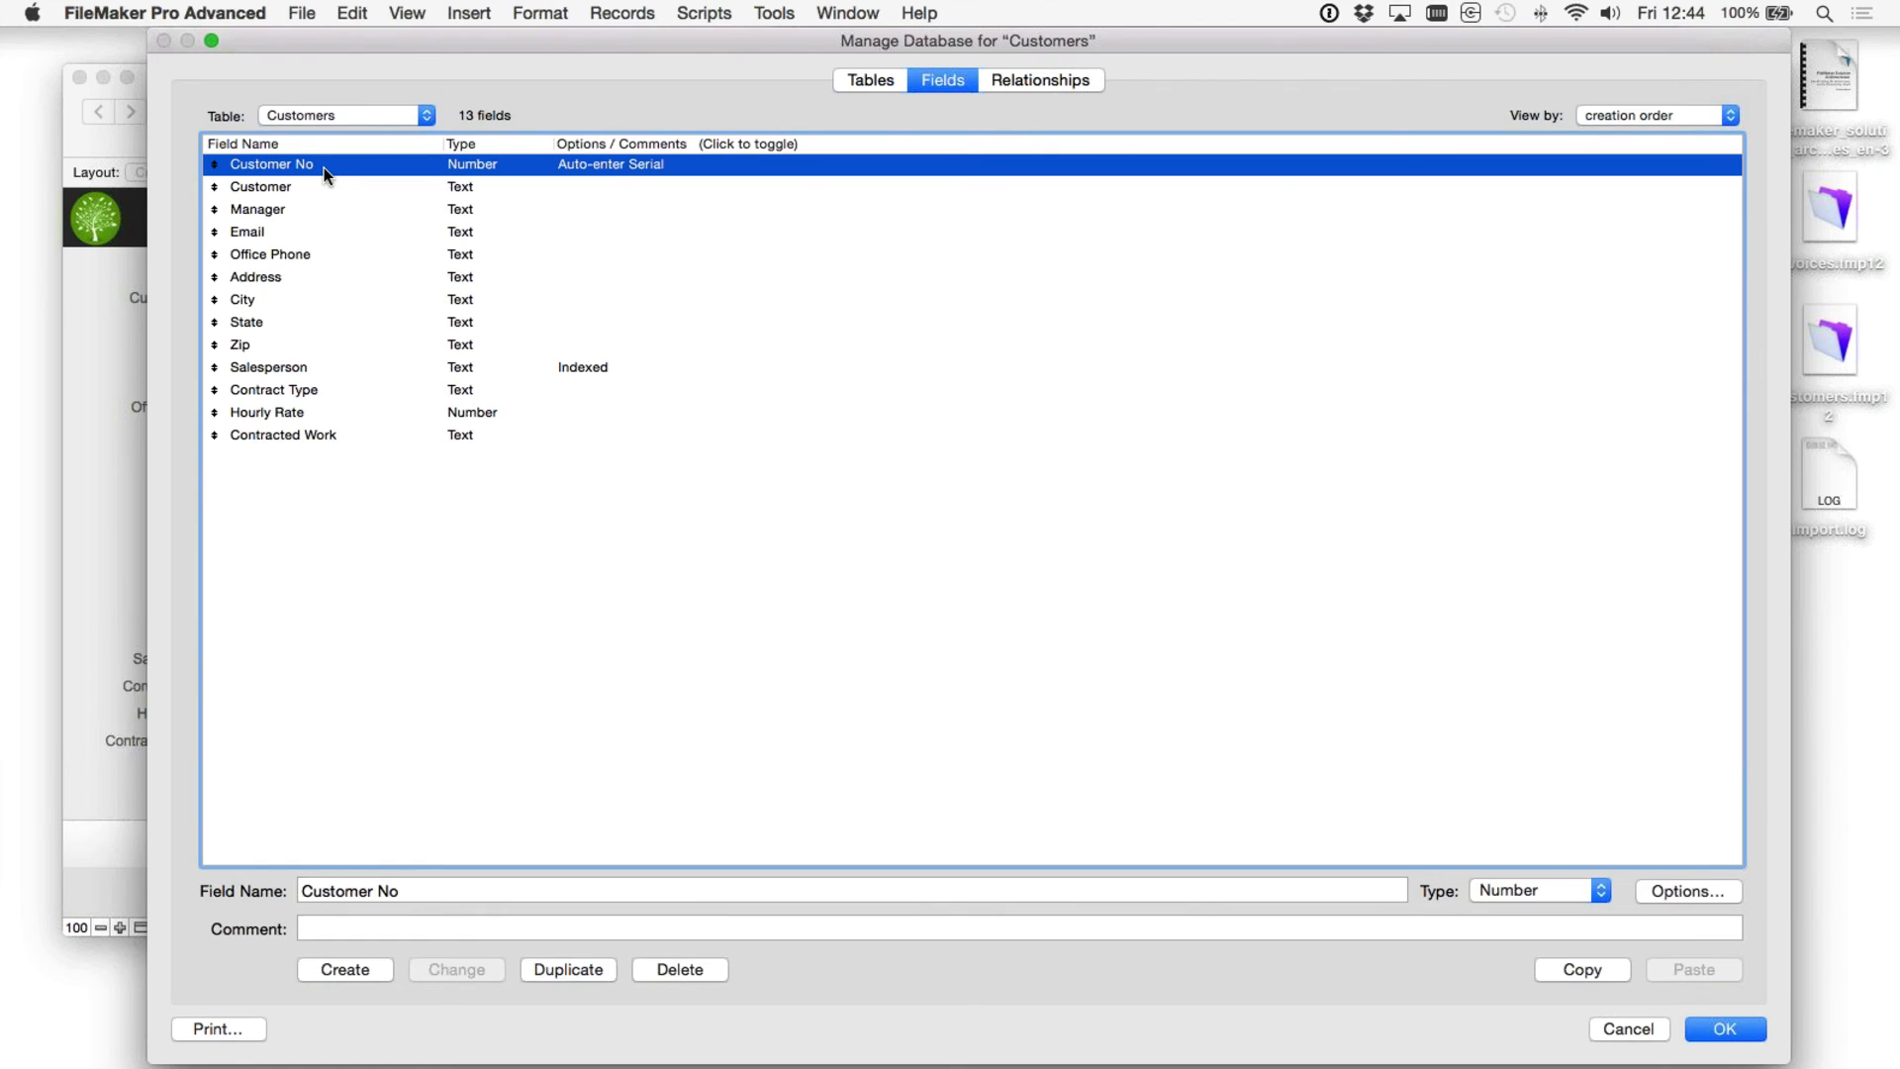
pyautogui.click(347, 115)
pyautogui.click(307, 135)
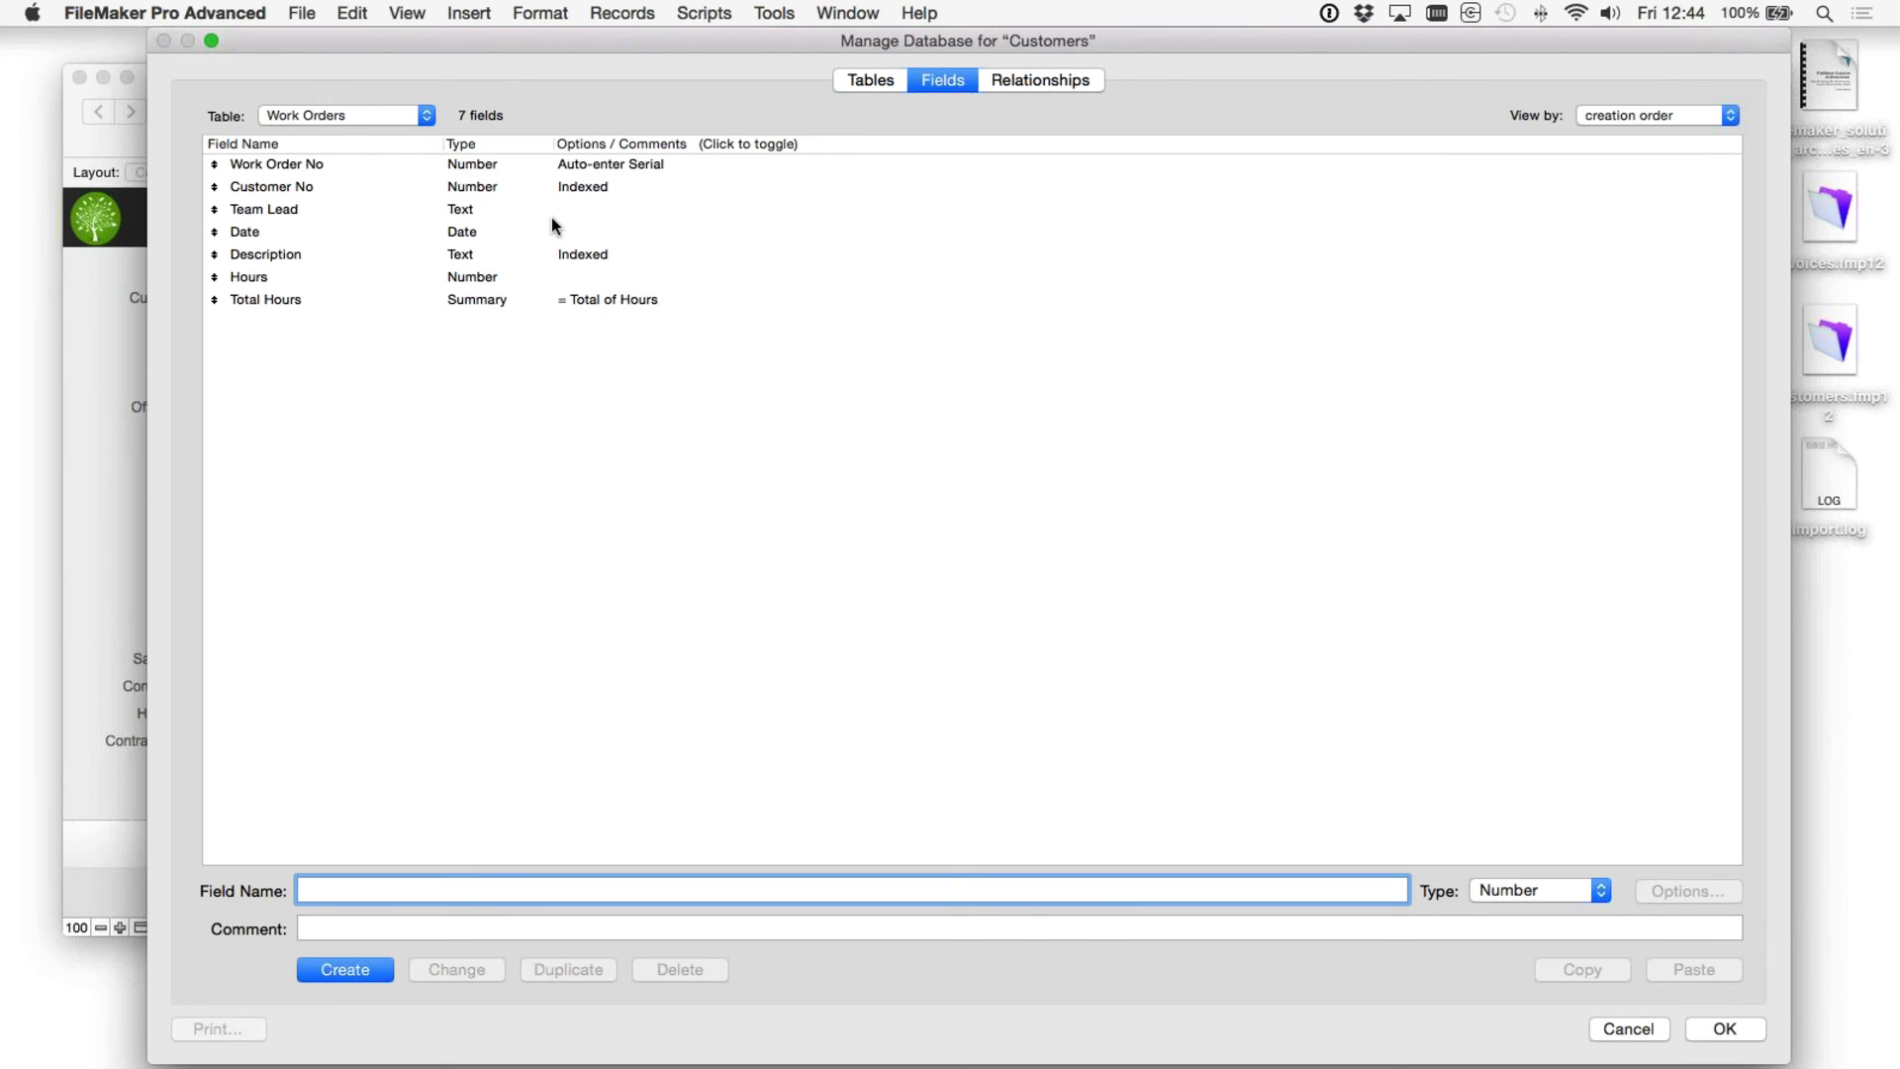
# - Examine the relationships graph and the Work Order No field's options, and close the database definition without saving
pyautogui.click(1066, 80)
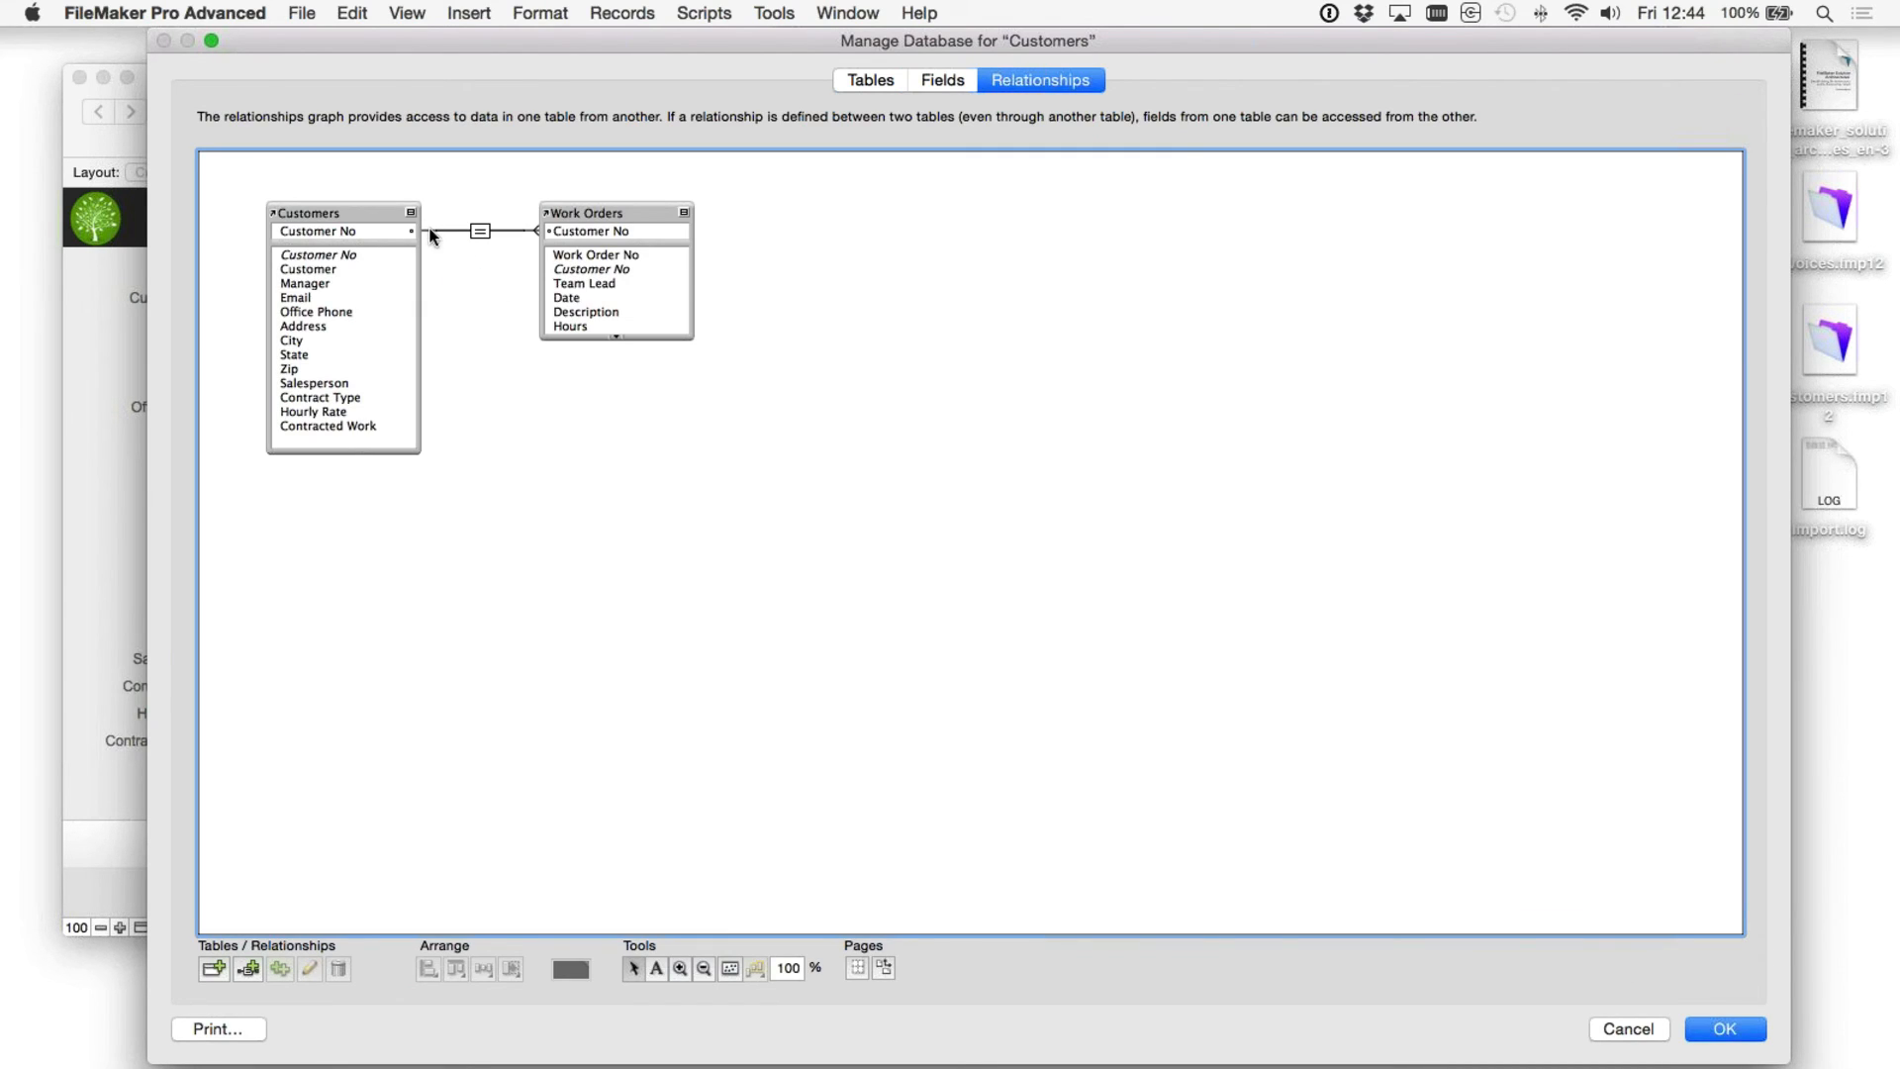
pyautogui.click(941, 83)
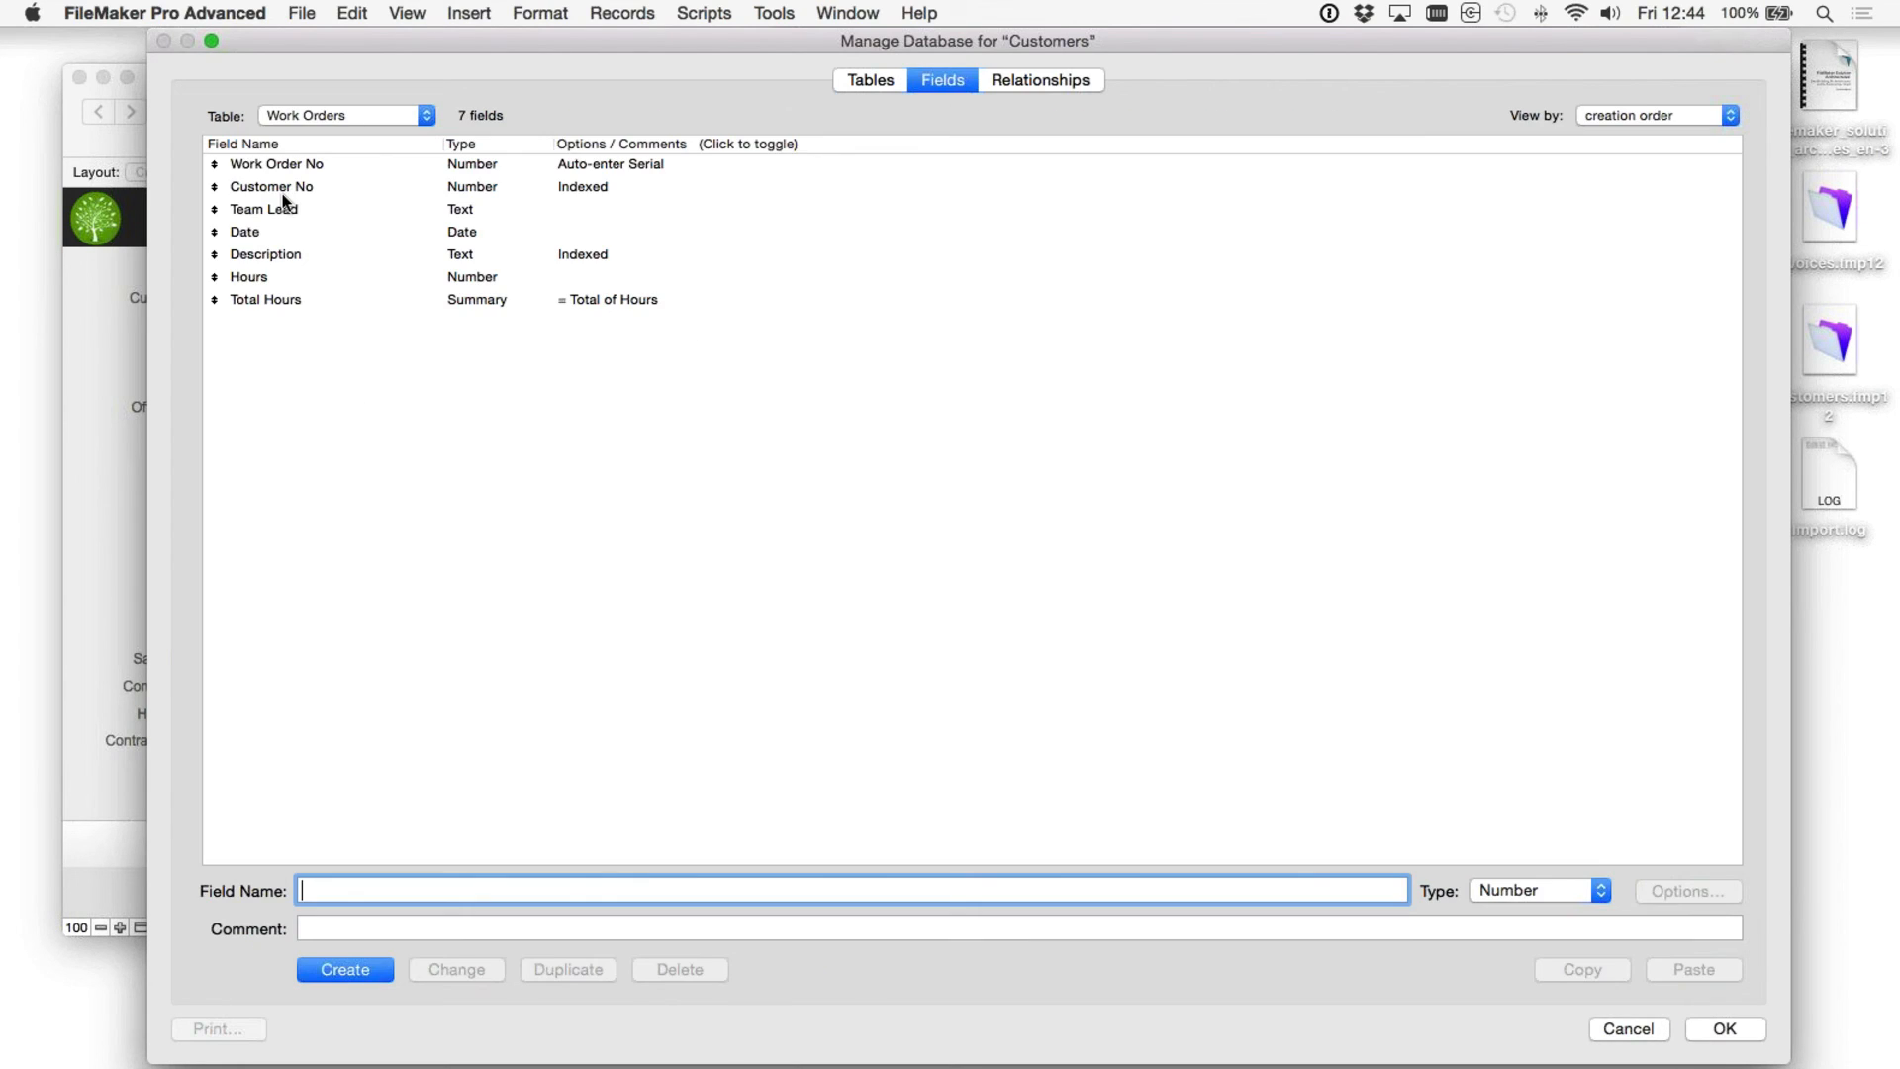
pyautogui.click(641, 164)
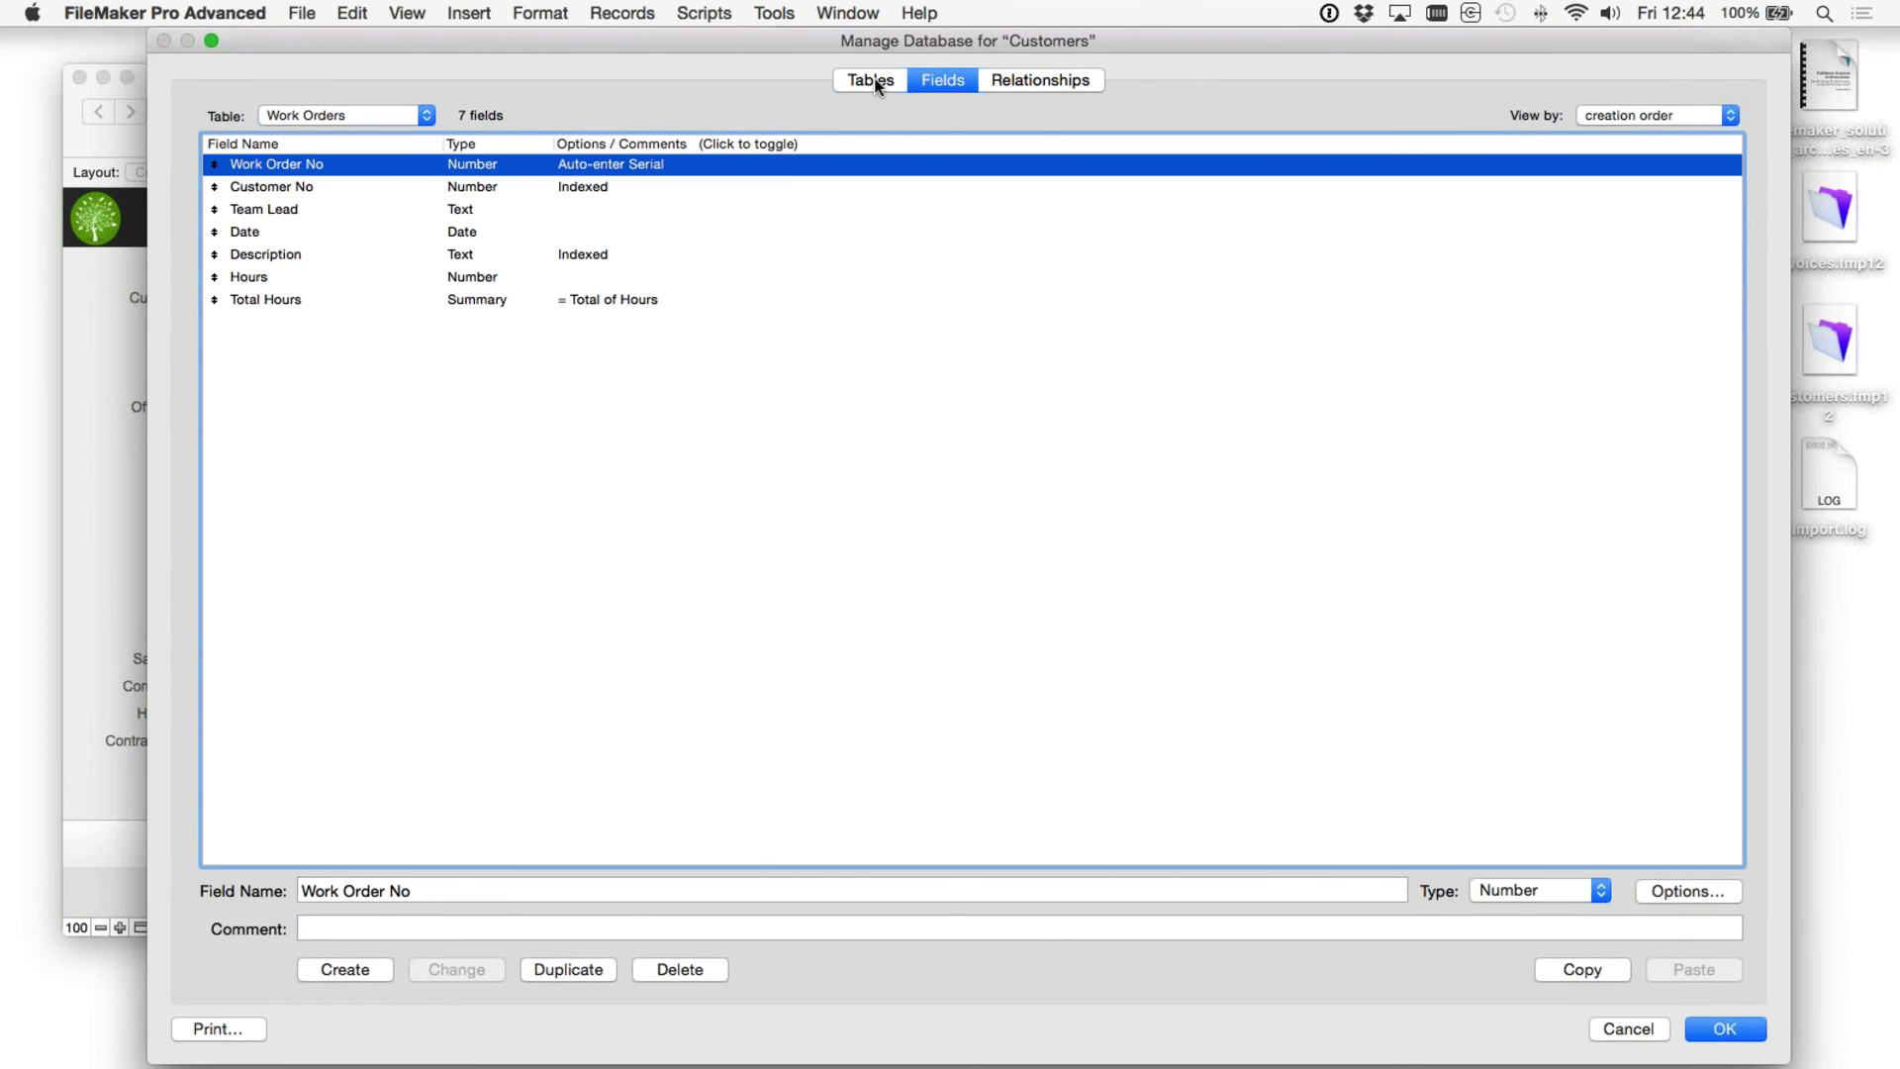
pyautogui.click(1631, 1032)
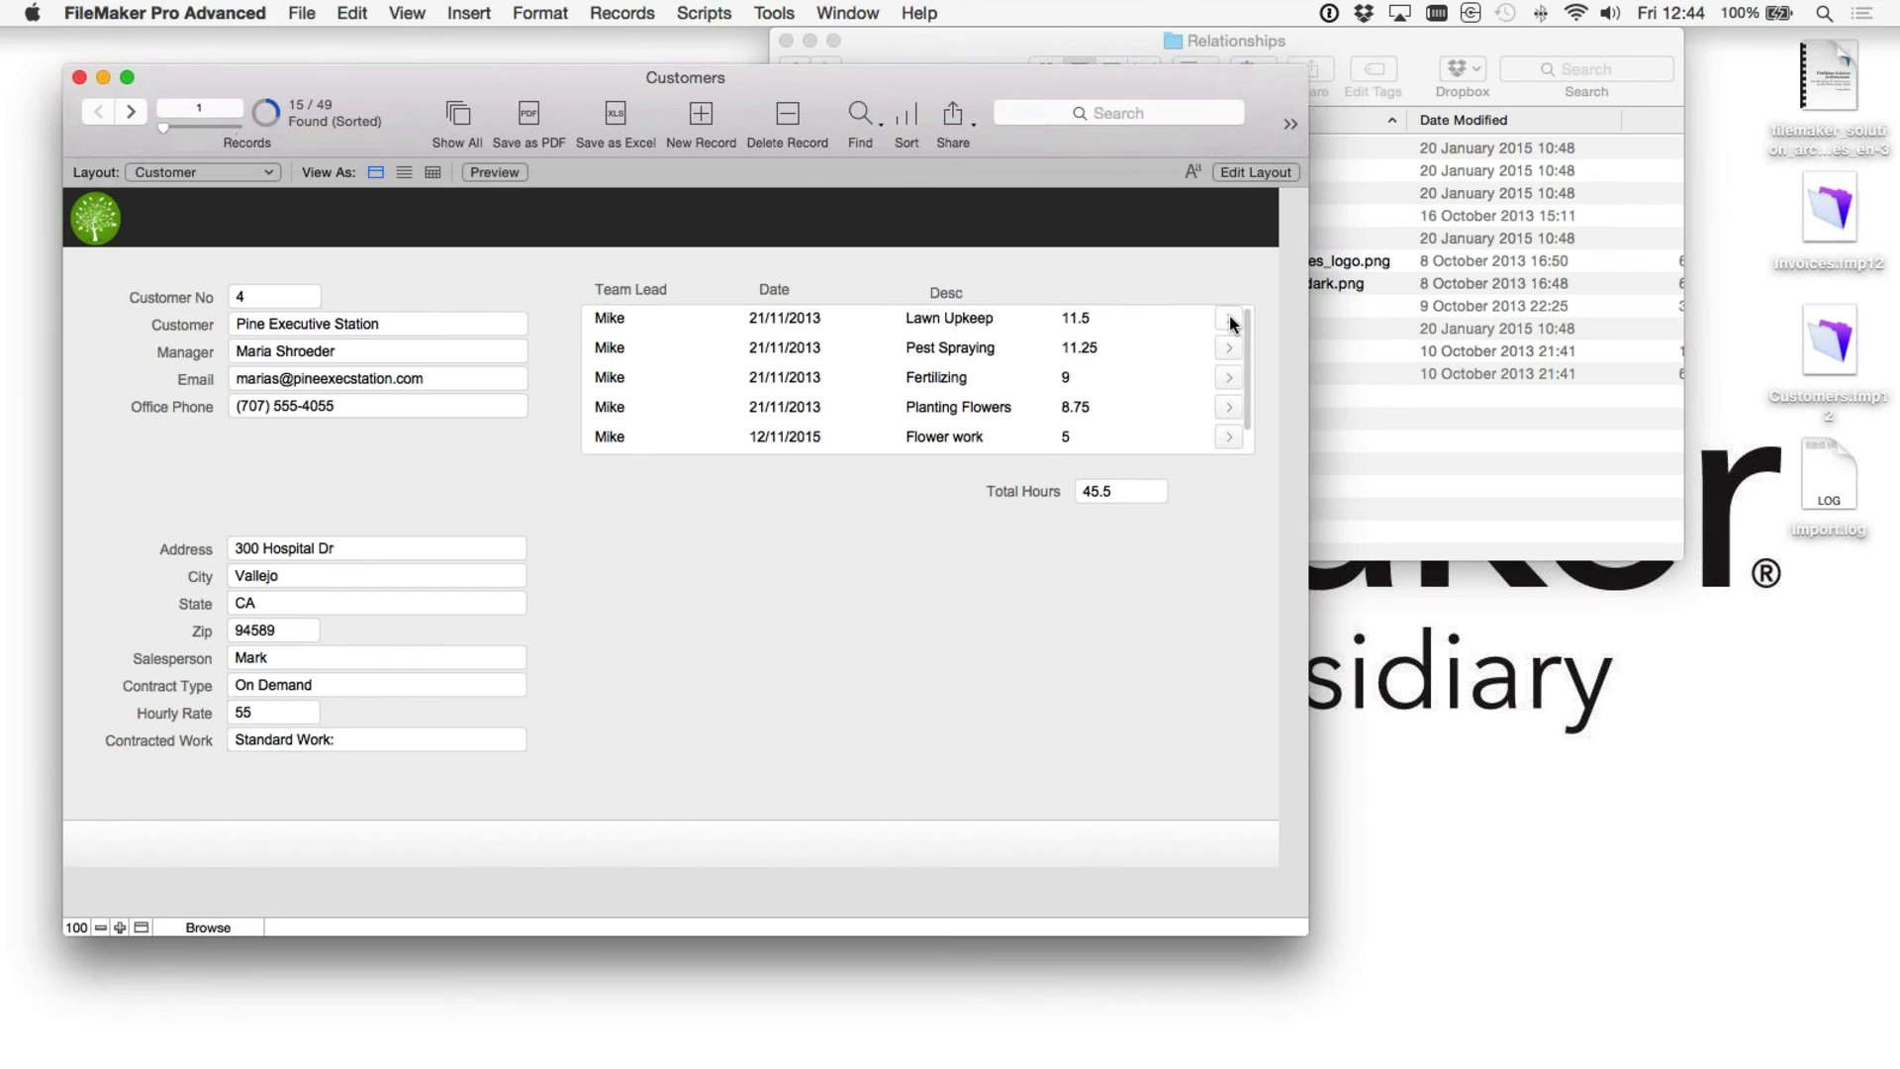
# - Test the navigation by opening the Lawn Upkeep work order from the portal and returning to the Customer layout with the header's customer button
pyautogui.click(1195, 318)
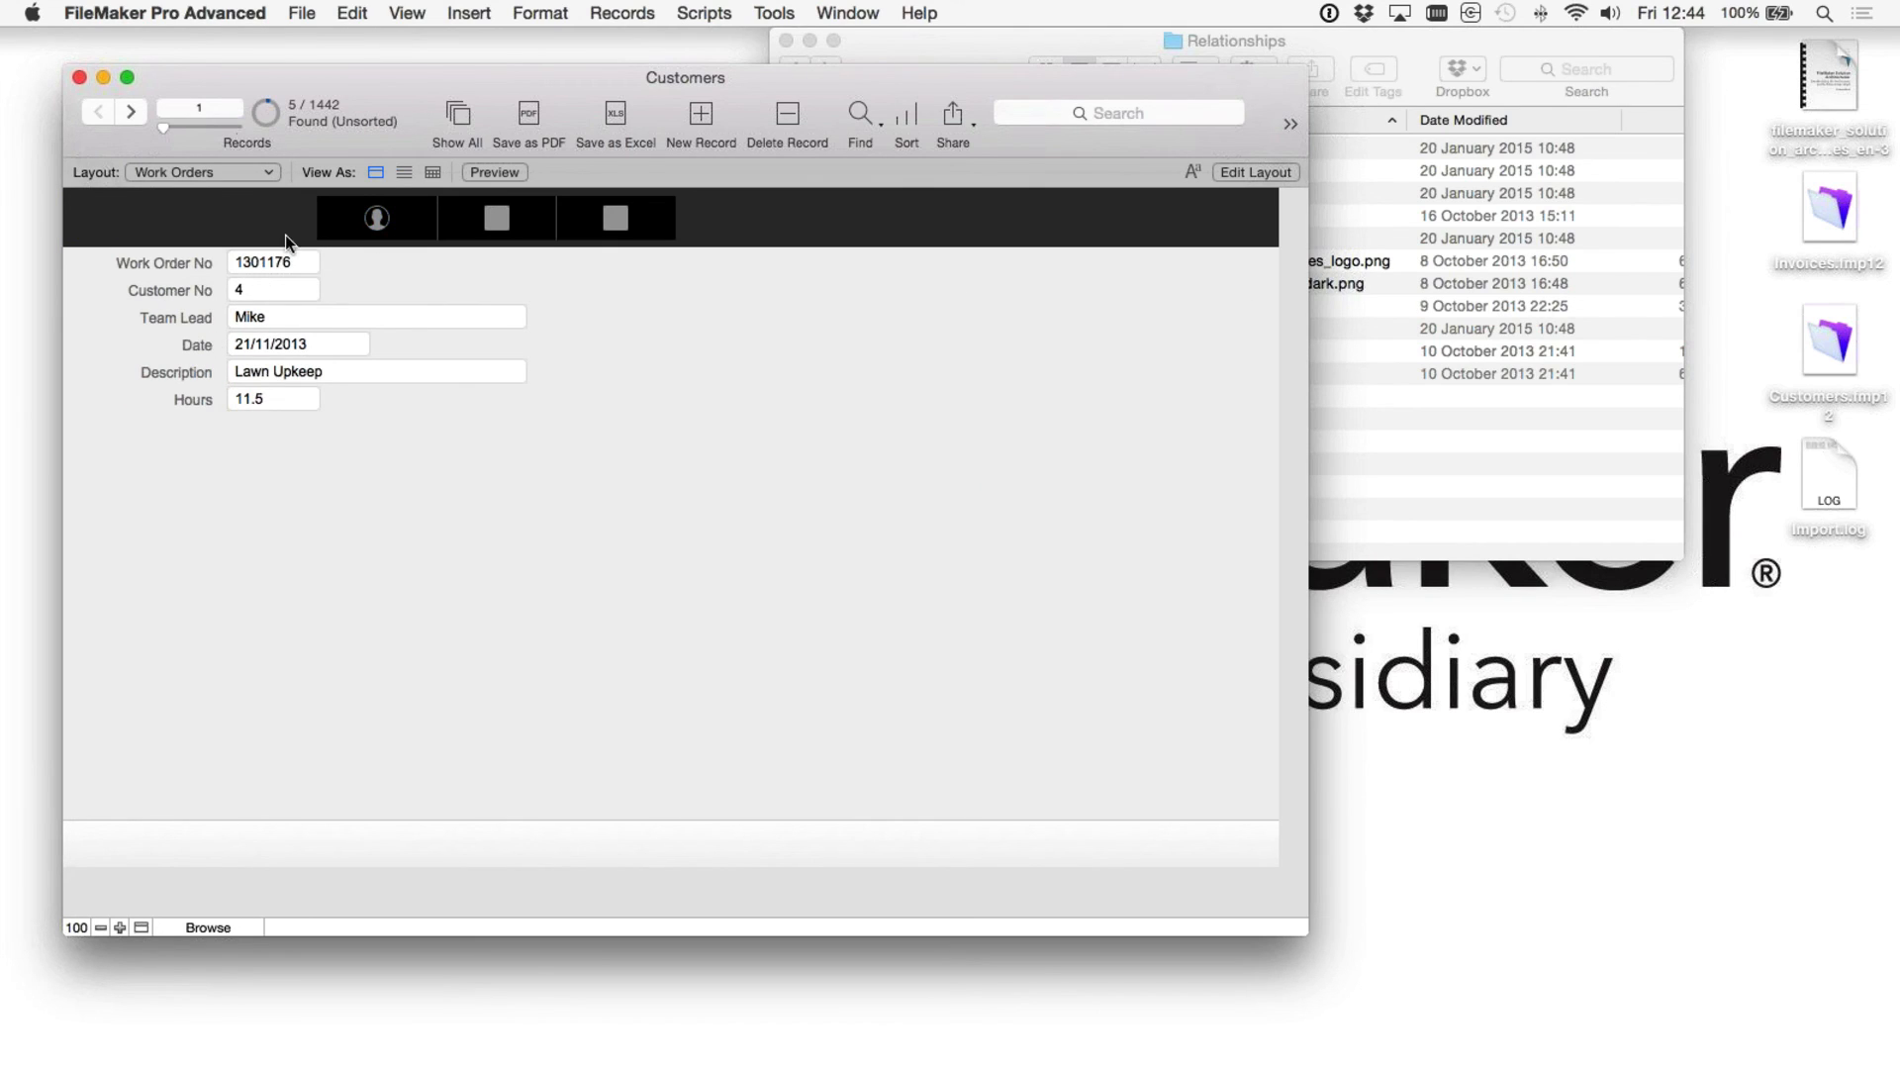
pyautogui.click(218, 174)
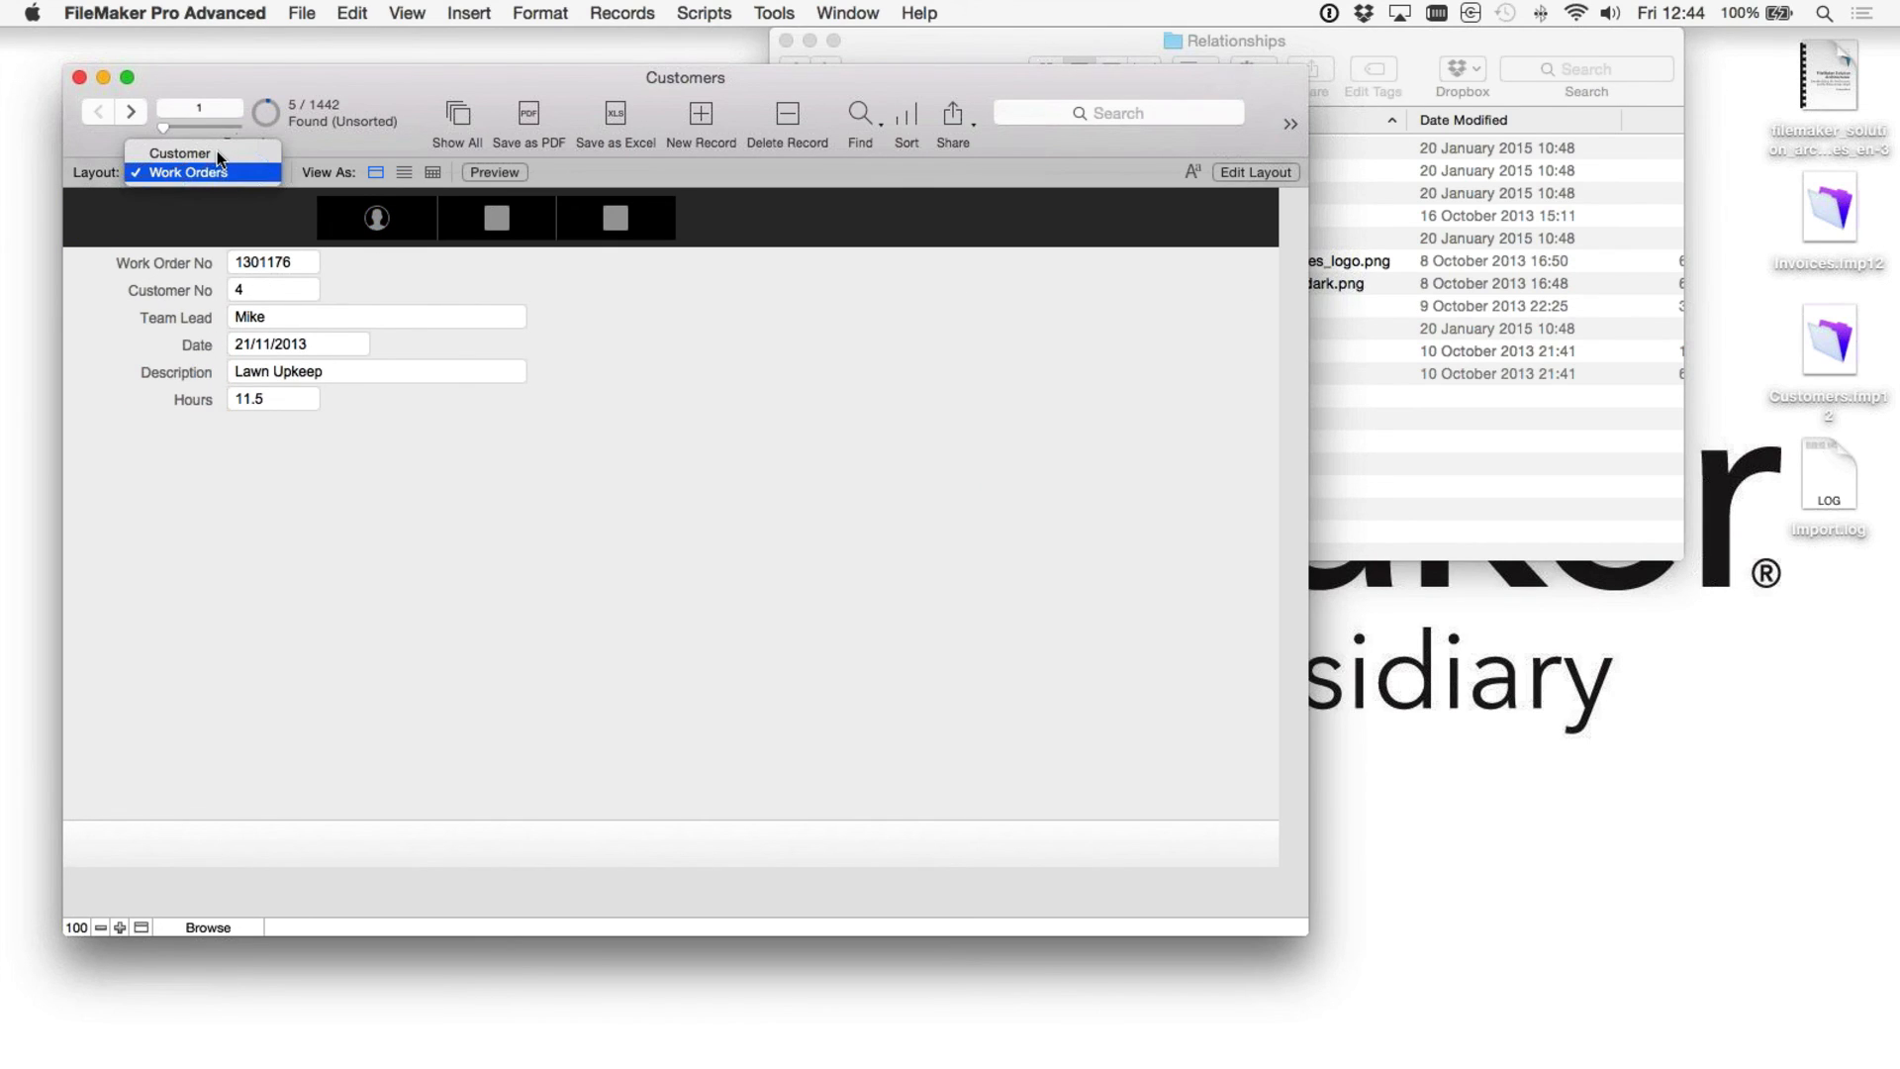
pyautogui.click(219, 175)
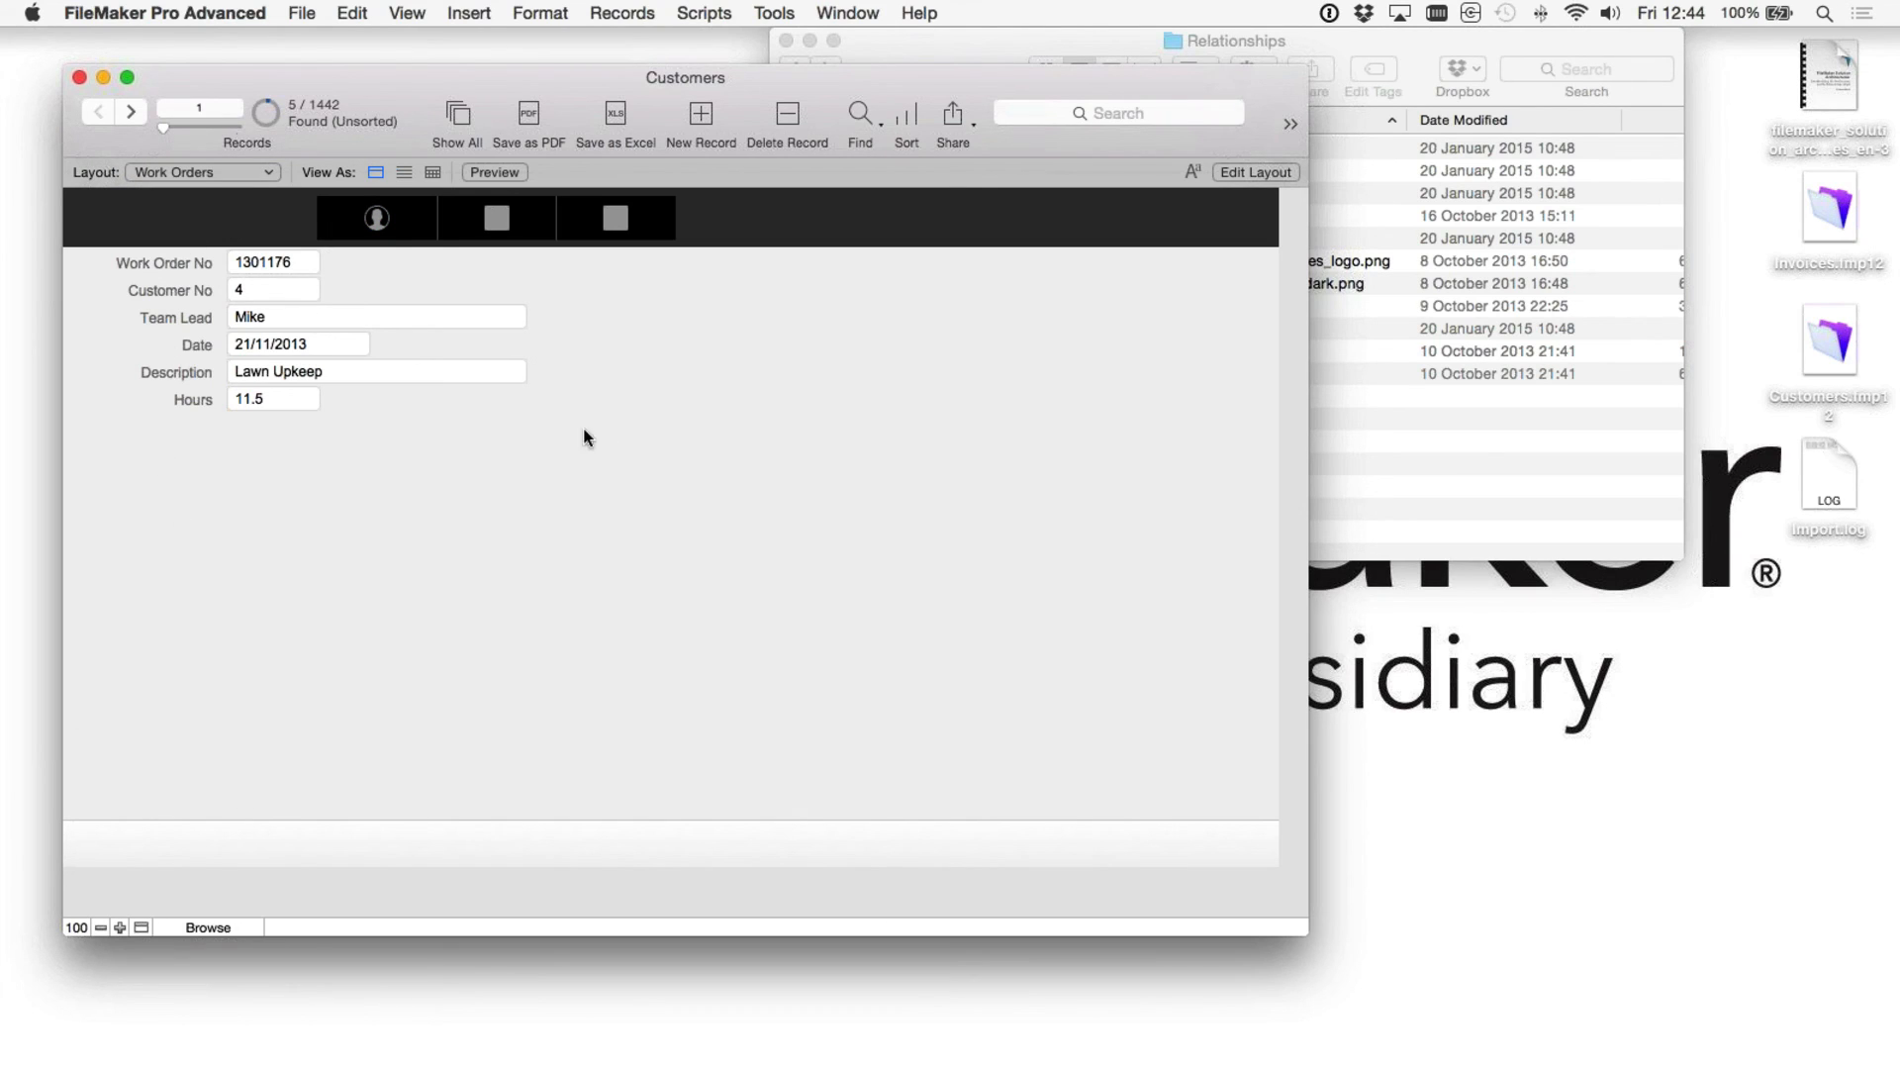
pyautogui.click(378, 221)
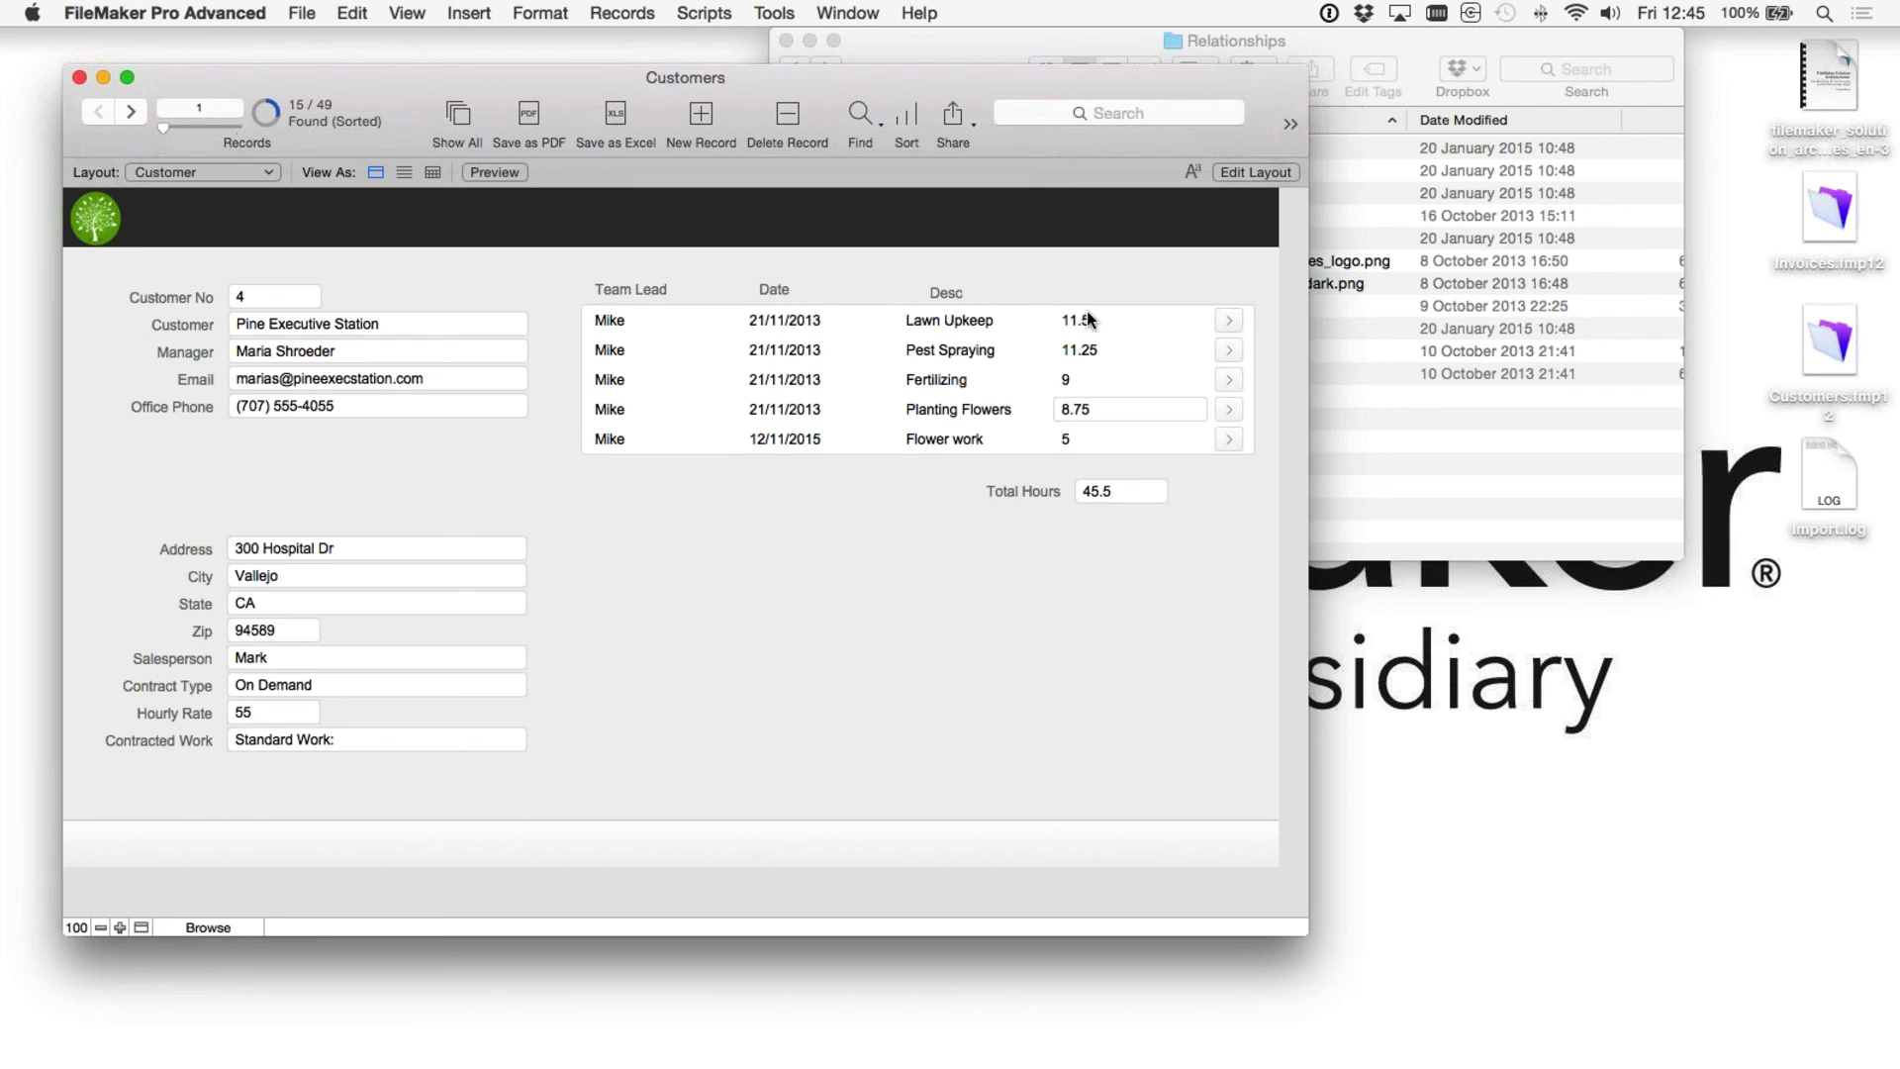